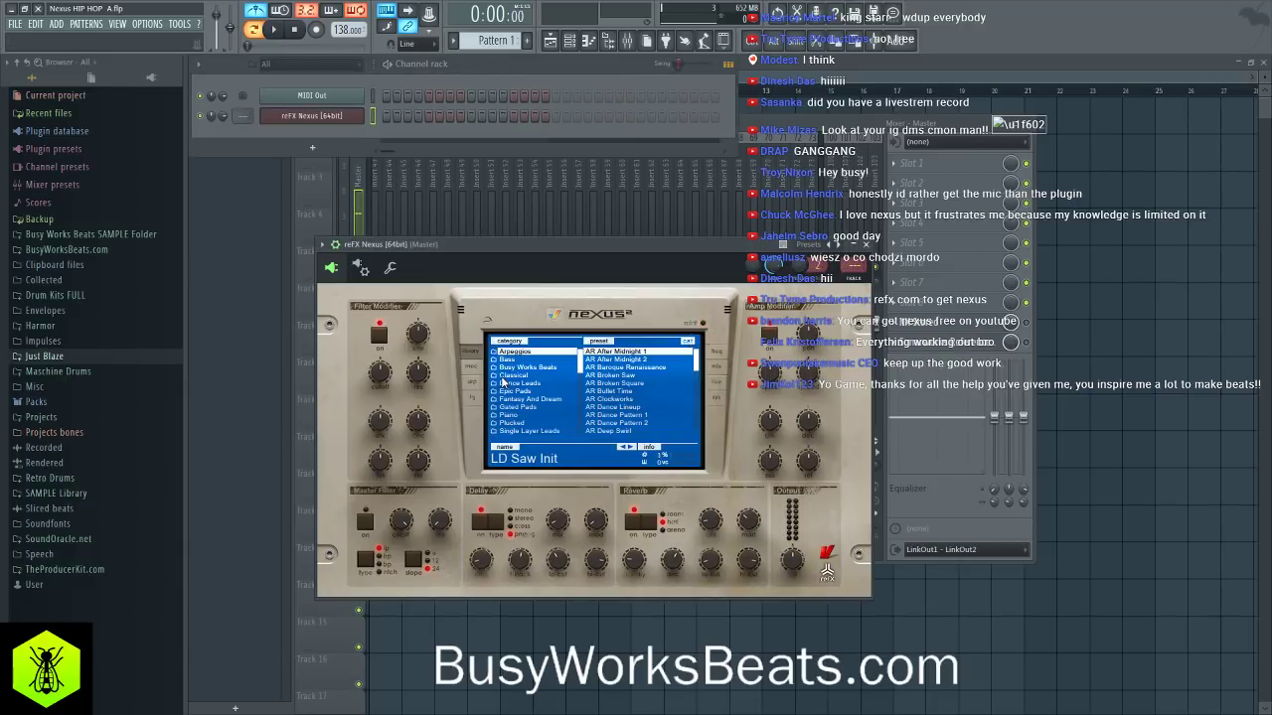
- Switch the Nexus interface to the black skin with the orange display in its system settings
{"action": "left_click_drag", "start_coordinate": [537, 246], "coordinate": [525, 189]}
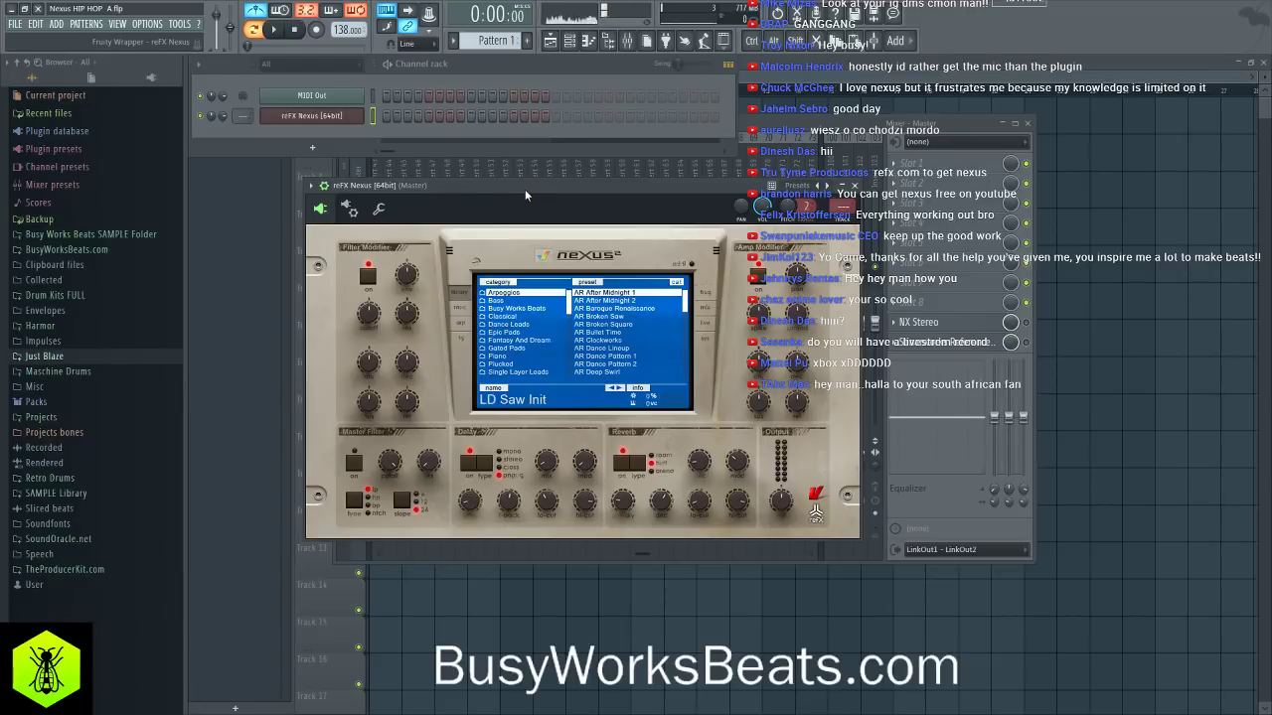
{"action": "left_click", "coordinate": [708, 338]}
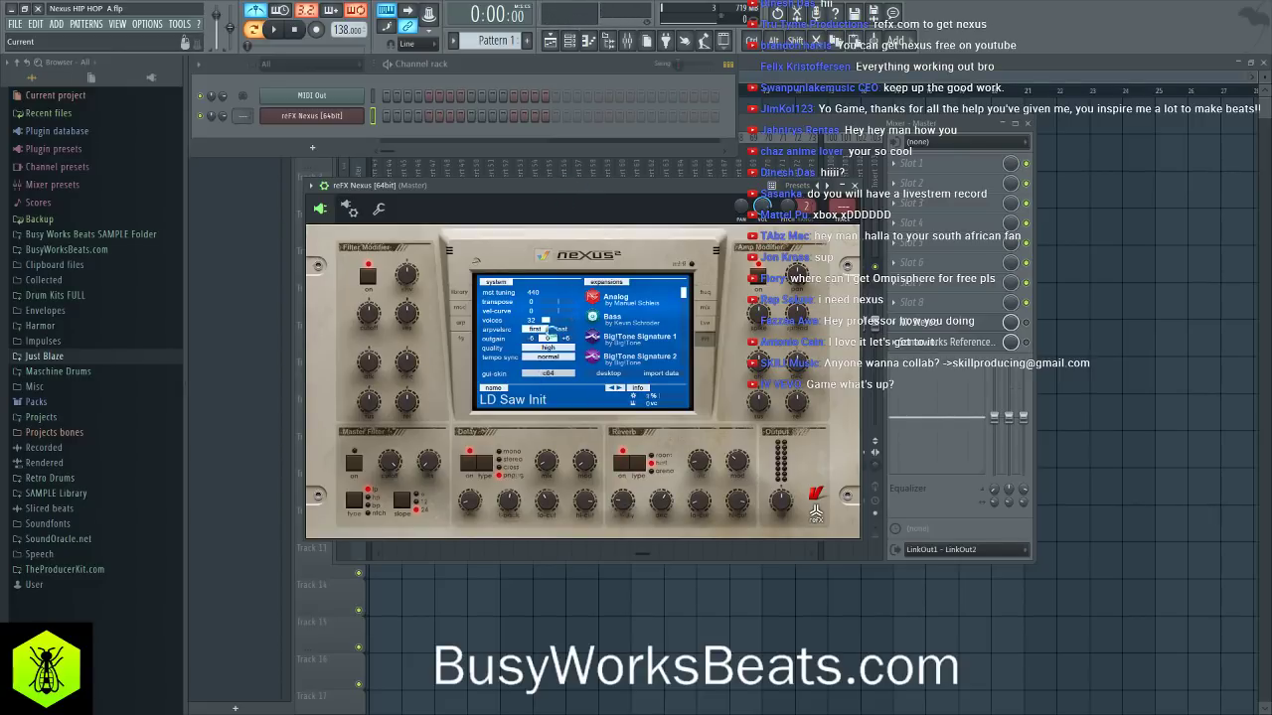
{"action": "left_click", "coordinate": [505, 387]}
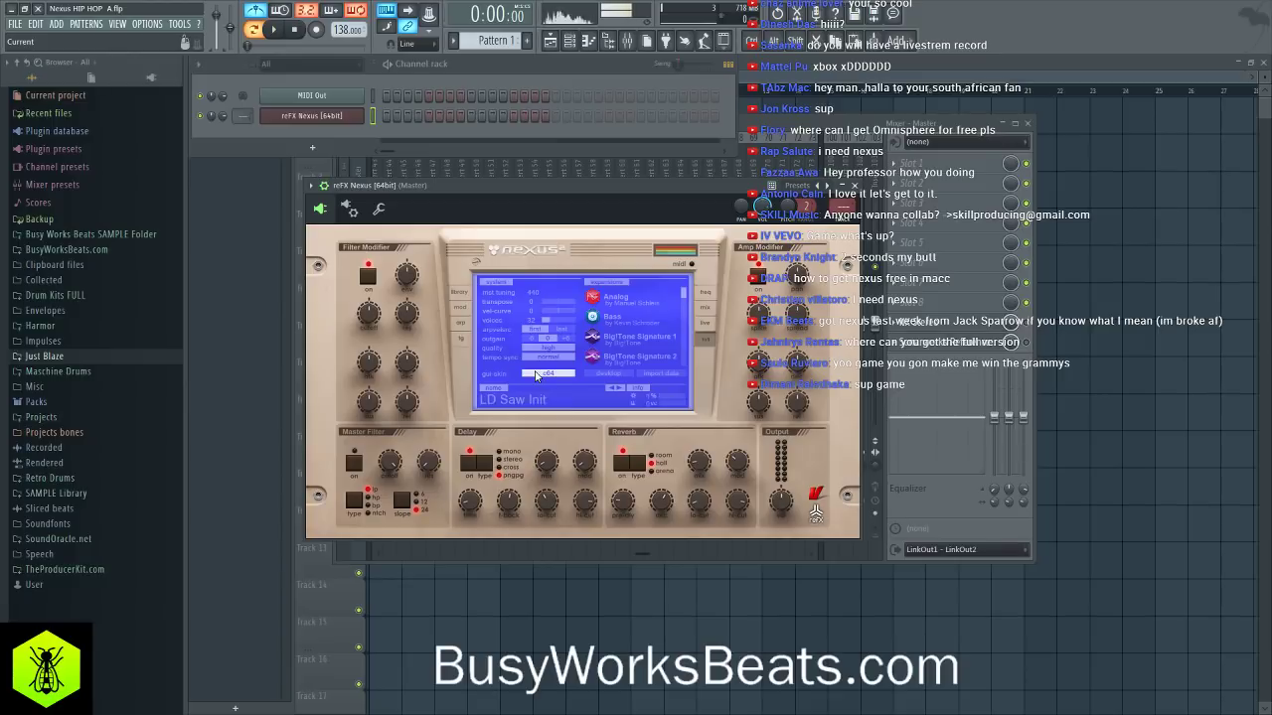
{"action": "key", "text": "b"}
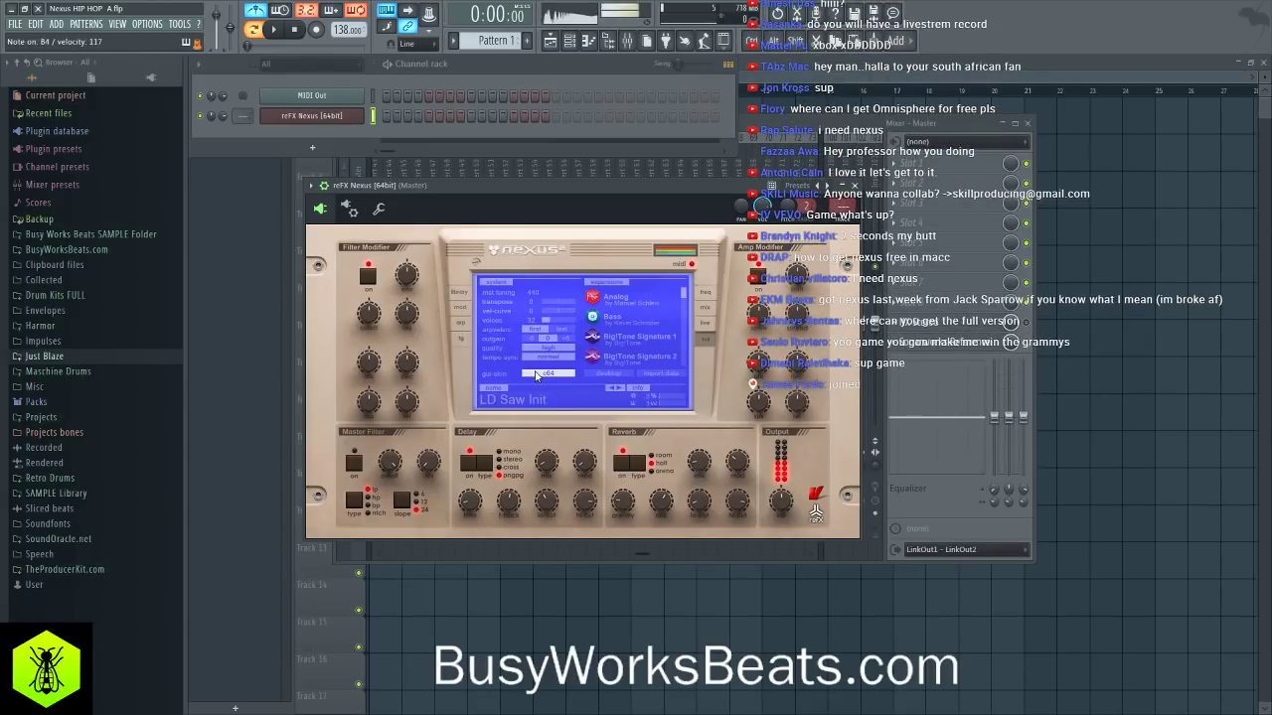
{"action": "key", "text": "n"}
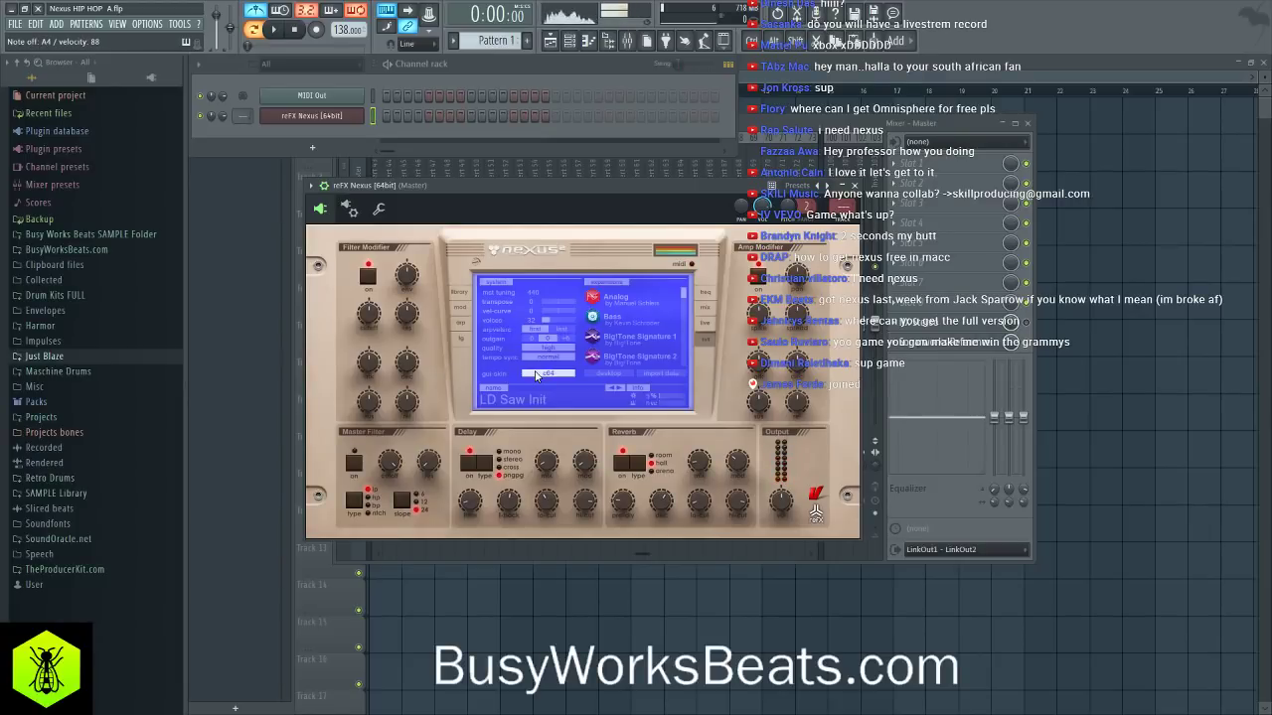
{"action": "key", "text": "c"}
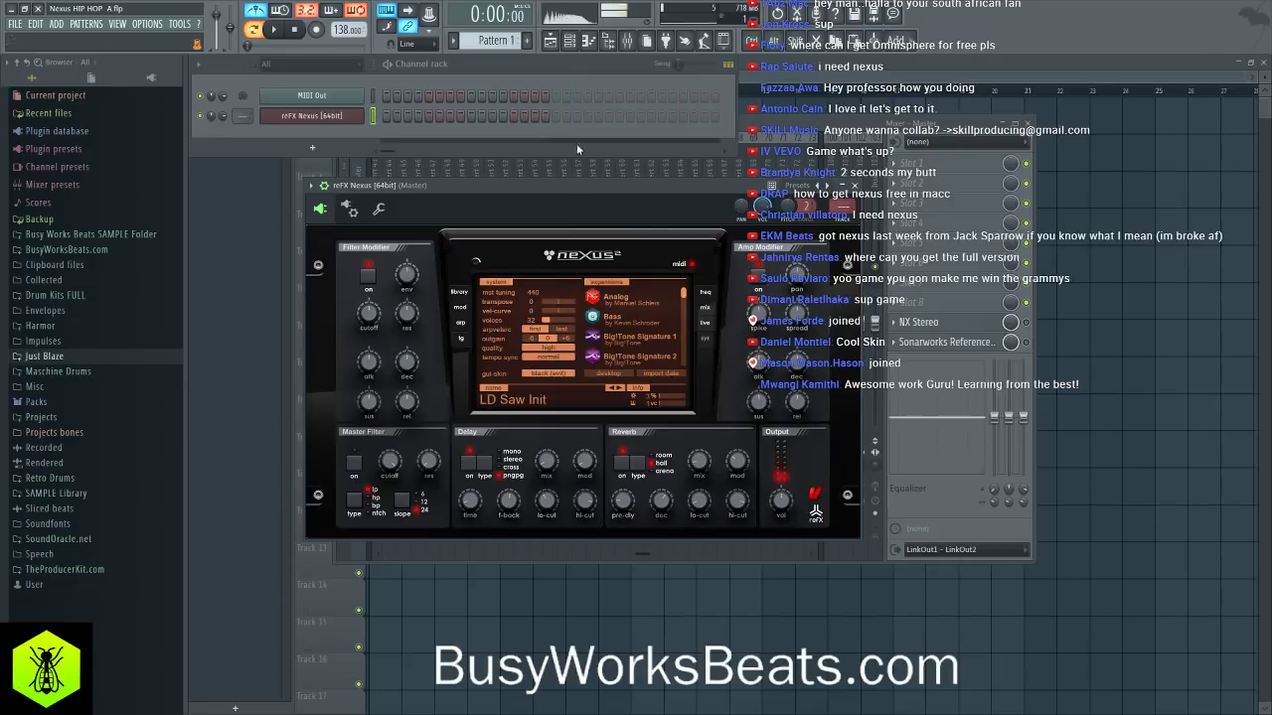
- Browse the Nexus library categories and look through the presets found by an "analog" search
{"action": "left_click", "coordinate": [460, 294]}
{"action": "scroll", "coordinate": [516, 318], "scroll_direction": "down", "scroll_amount": 5}
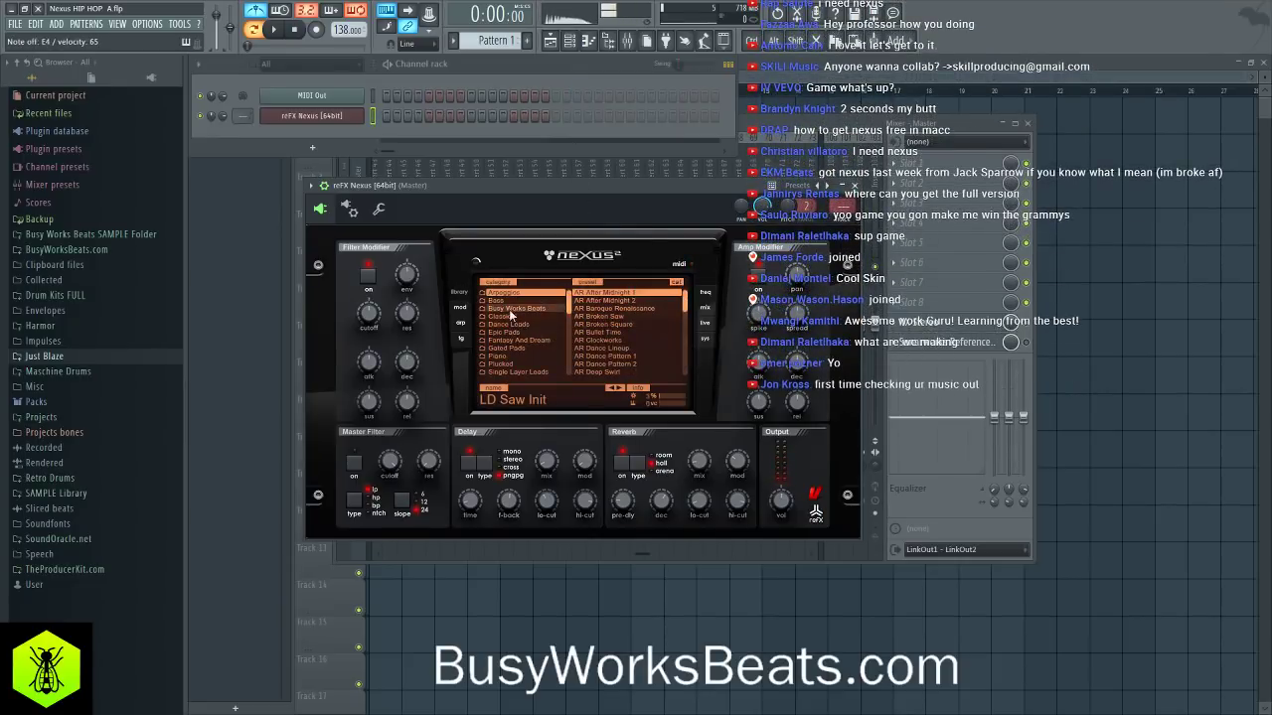
{"action": "scroll", "coordinate": [536, 321], "scroll_direction": "up", "scroll_amount": 5}
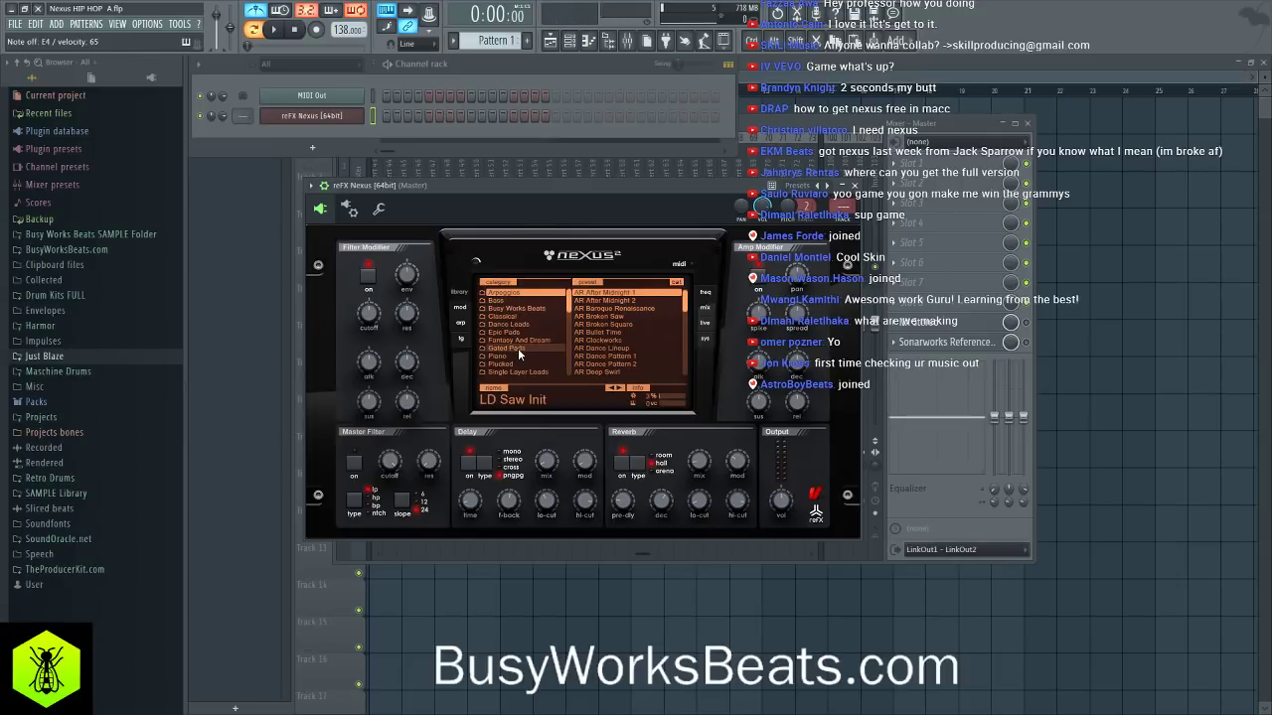
{"action": "scroll", "coordinate": [515, 347], "scroll_direction": "down", "scroll_amount": 10}
{"action": "left_click", "coordinate": [524, 372]}
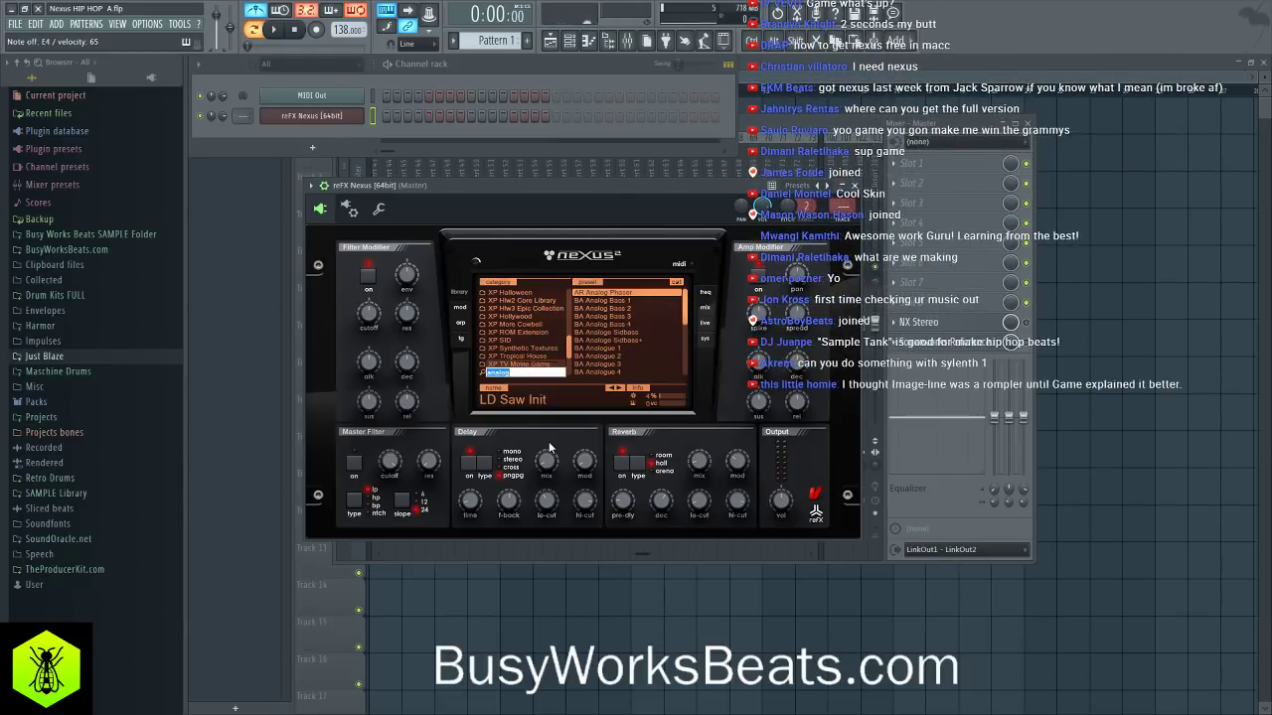
{"action": "left_click", "coordinate": [586, 309]}
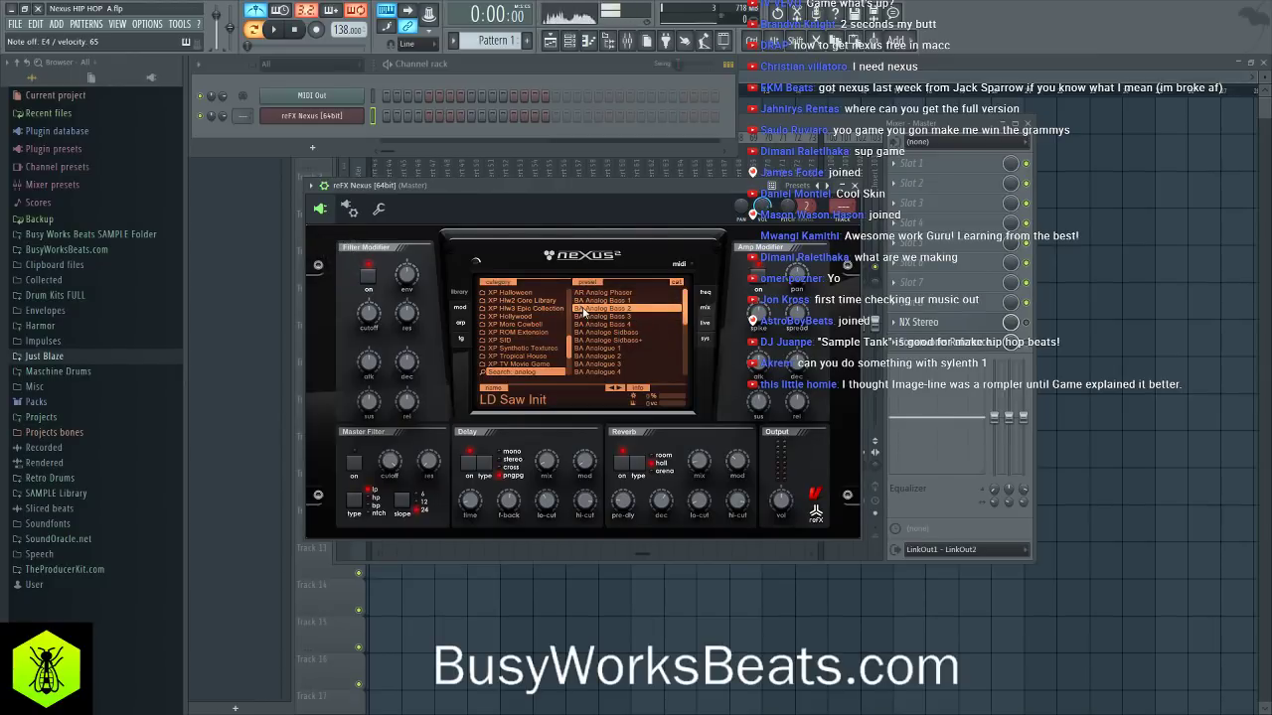
{"action": "scroll", "coordinate": [587, 328], "scroll_direction": "down", "scroll_amount": 4}
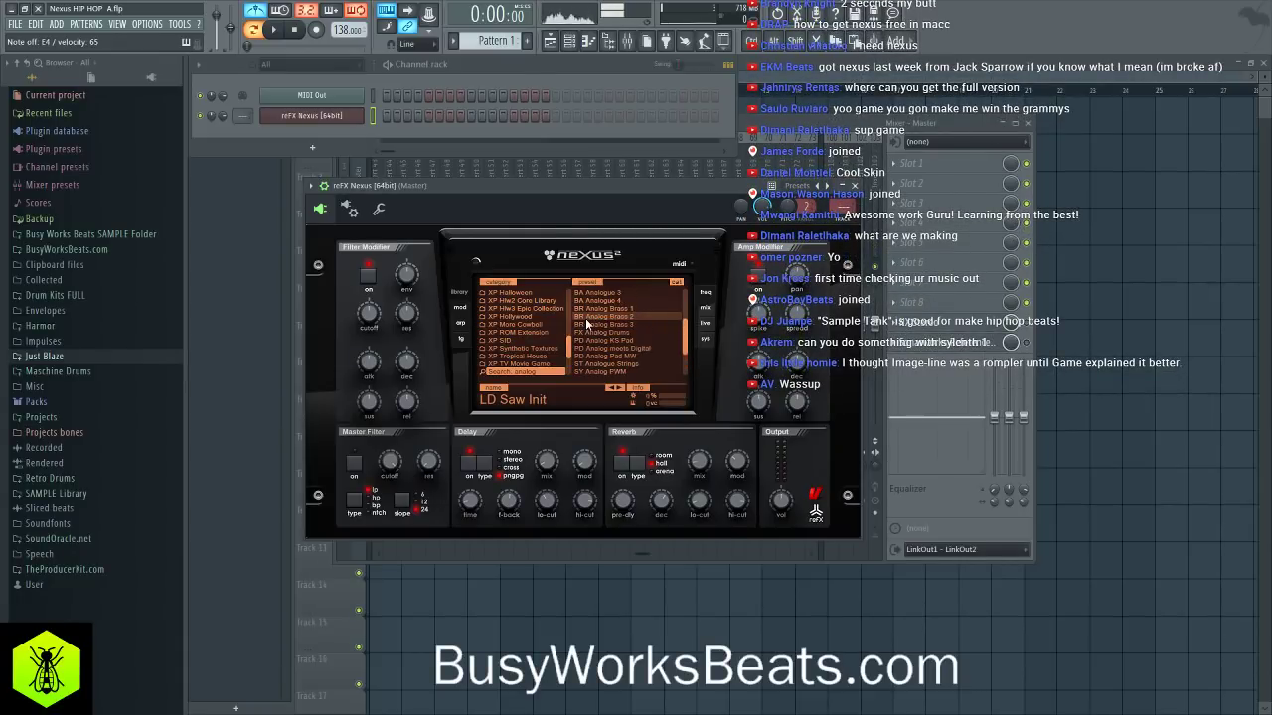
{"action": "scroll", "coordinate": [586, 324], "scroll_direction": "up", "scroll_amount": 1}
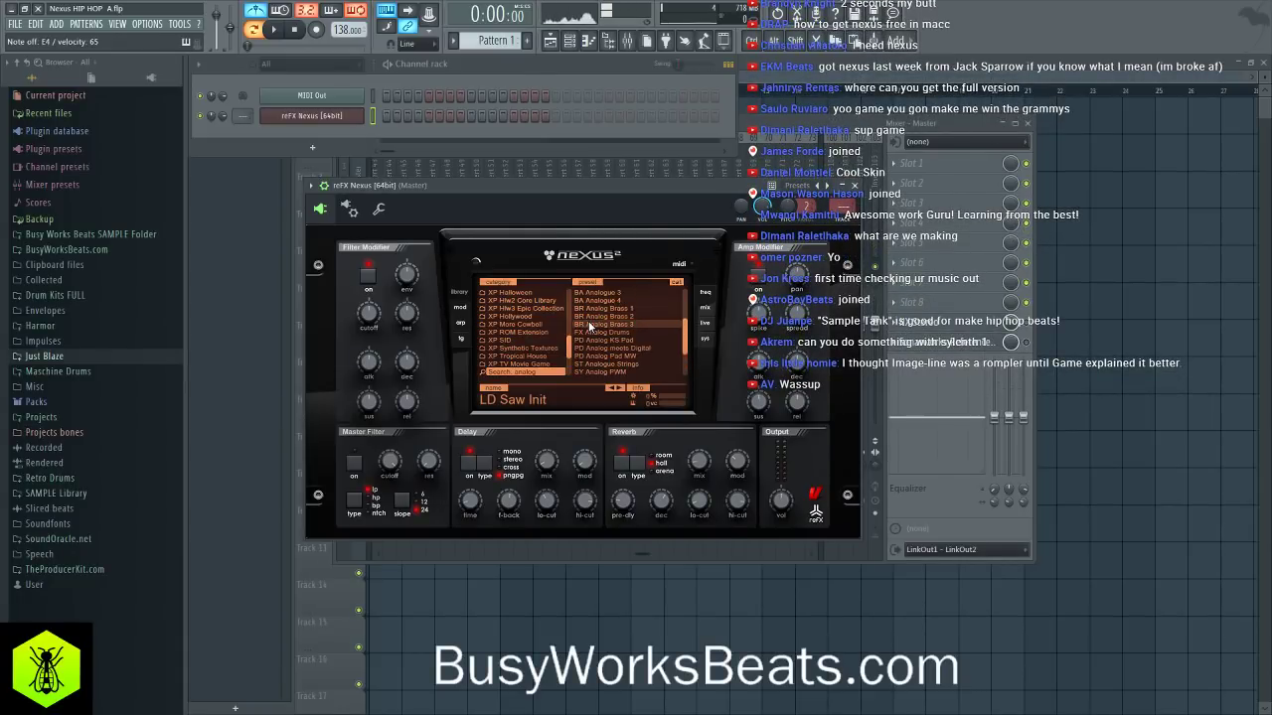
- Search the Nexus presets for "br" and load BR Analog Brass 3
{"action": "left_click", "coordinate": [524, 368]}
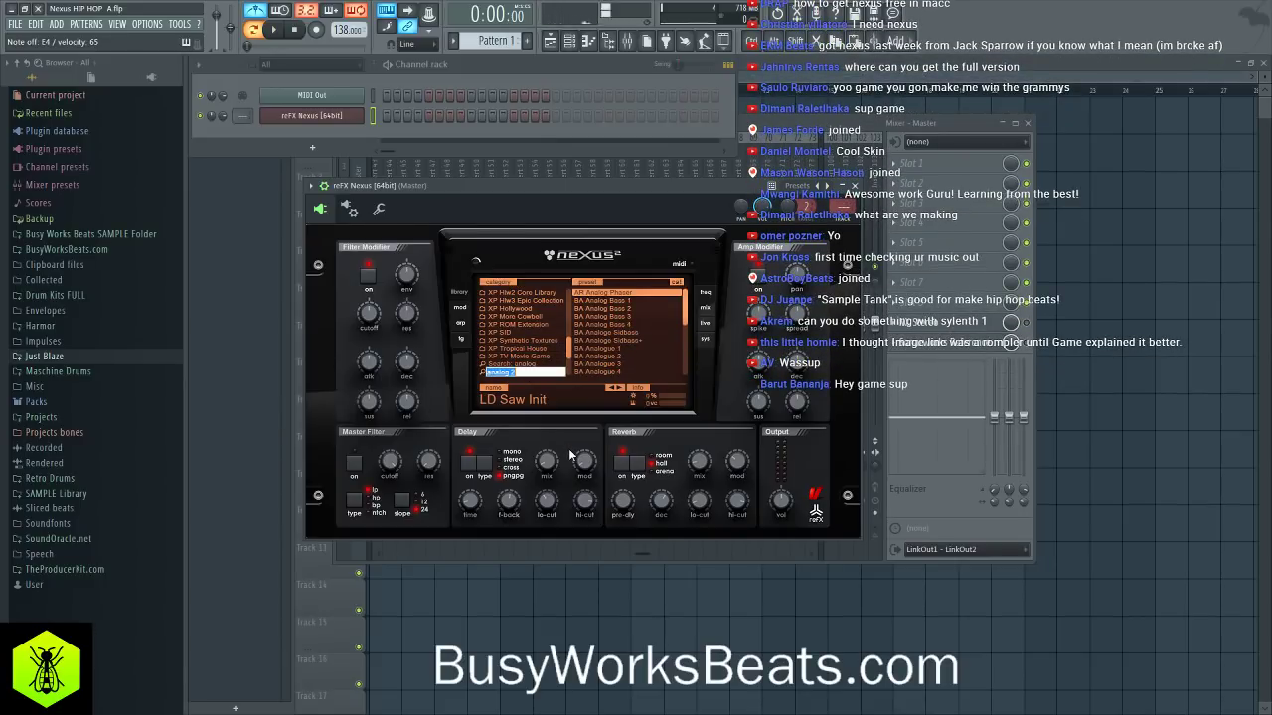
{"action": "type", "text": "br"}
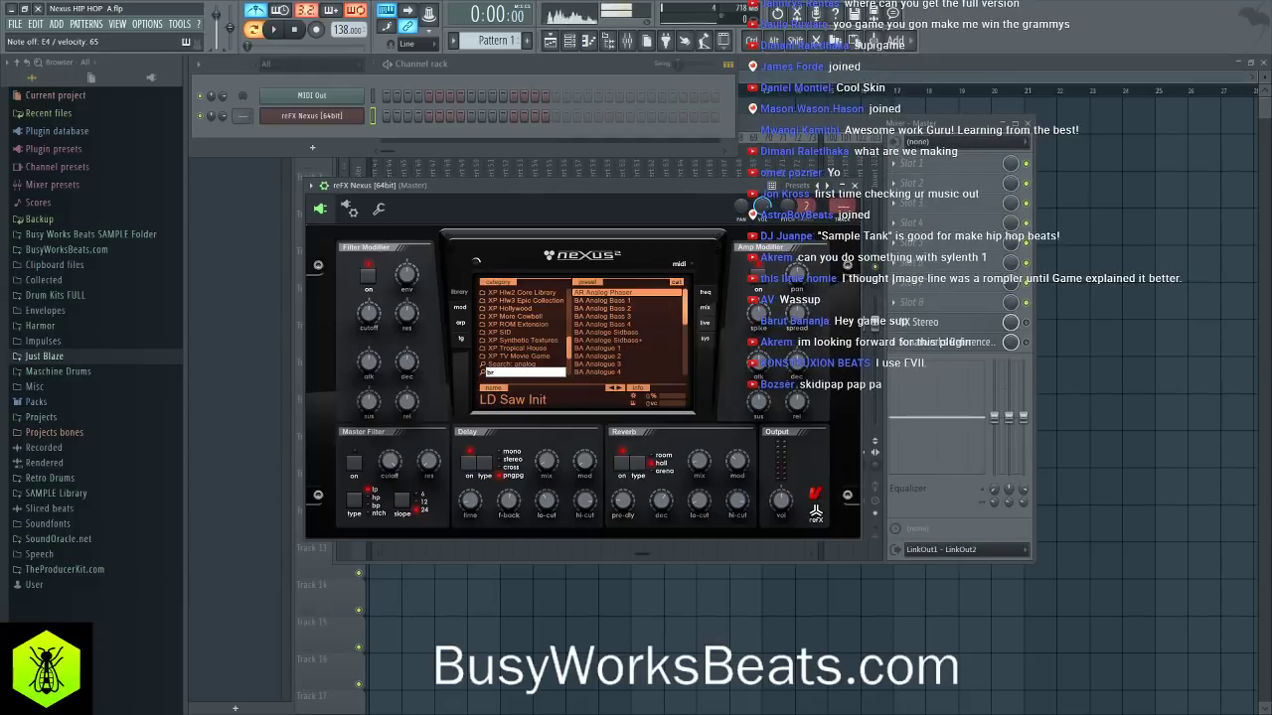
{"action": "key", "text": "Return"}
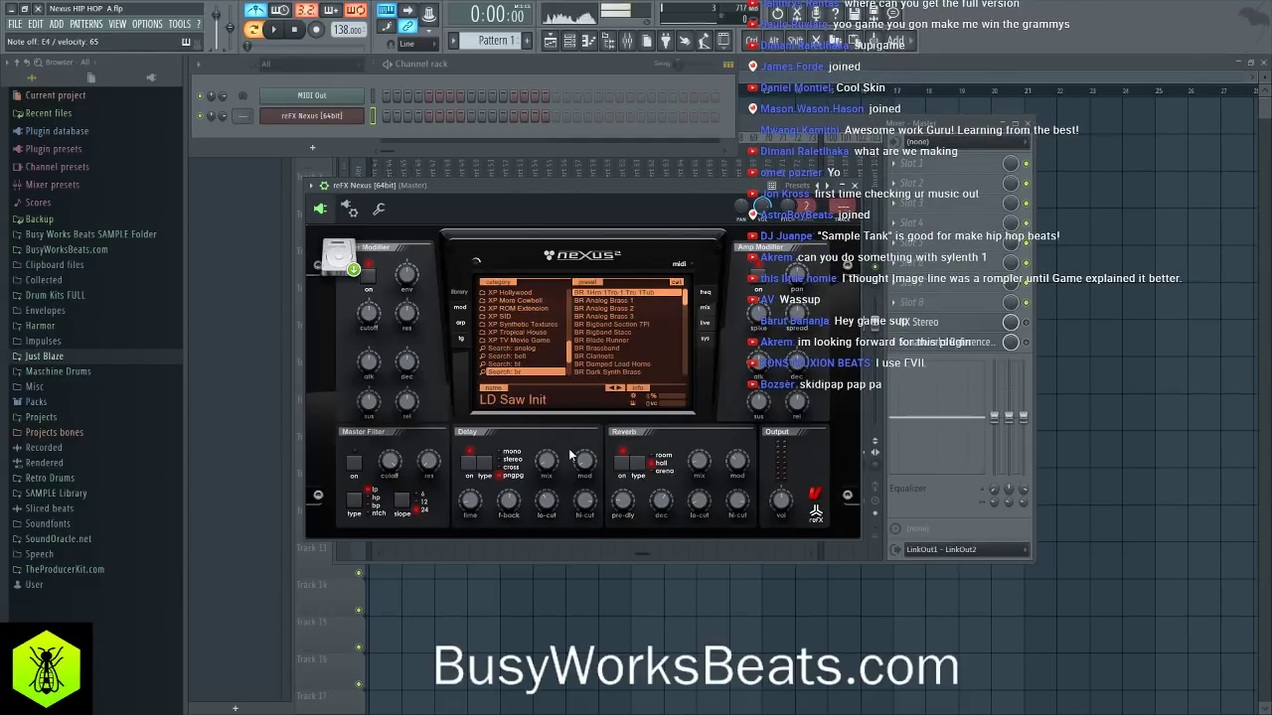
{"action": "left_click", "coordinate": [621, 319]}
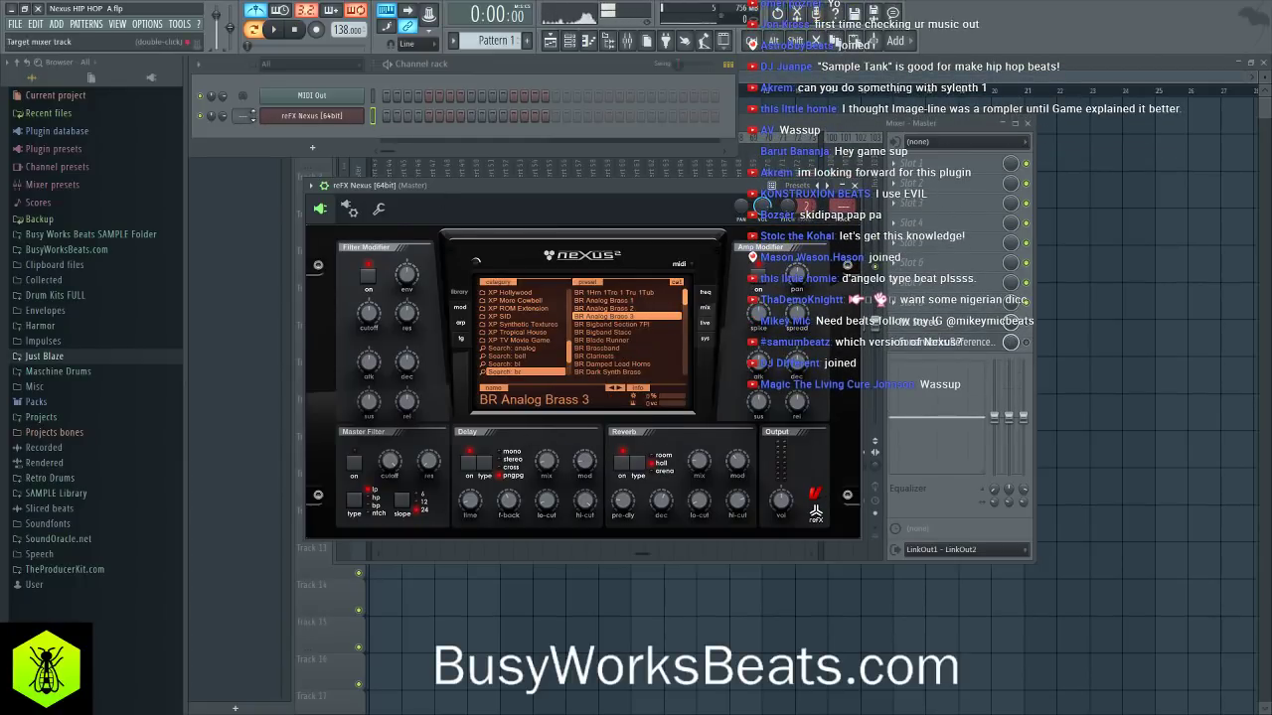
- Open the Nexus channel's piano roll, place a two-step D5 note at the start of bar 1, and hide the browser
{"action": "key", "text": "F7"}
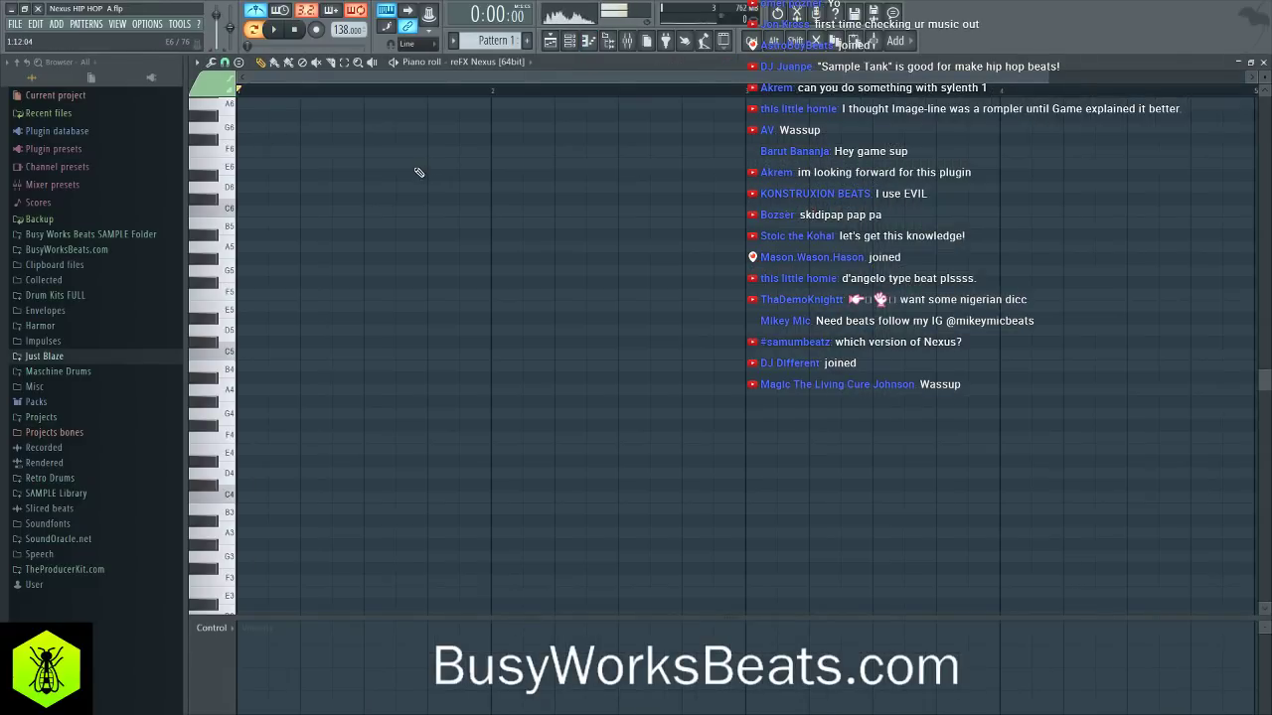
{"action": "left_click", "coordinate": [261, 331]}
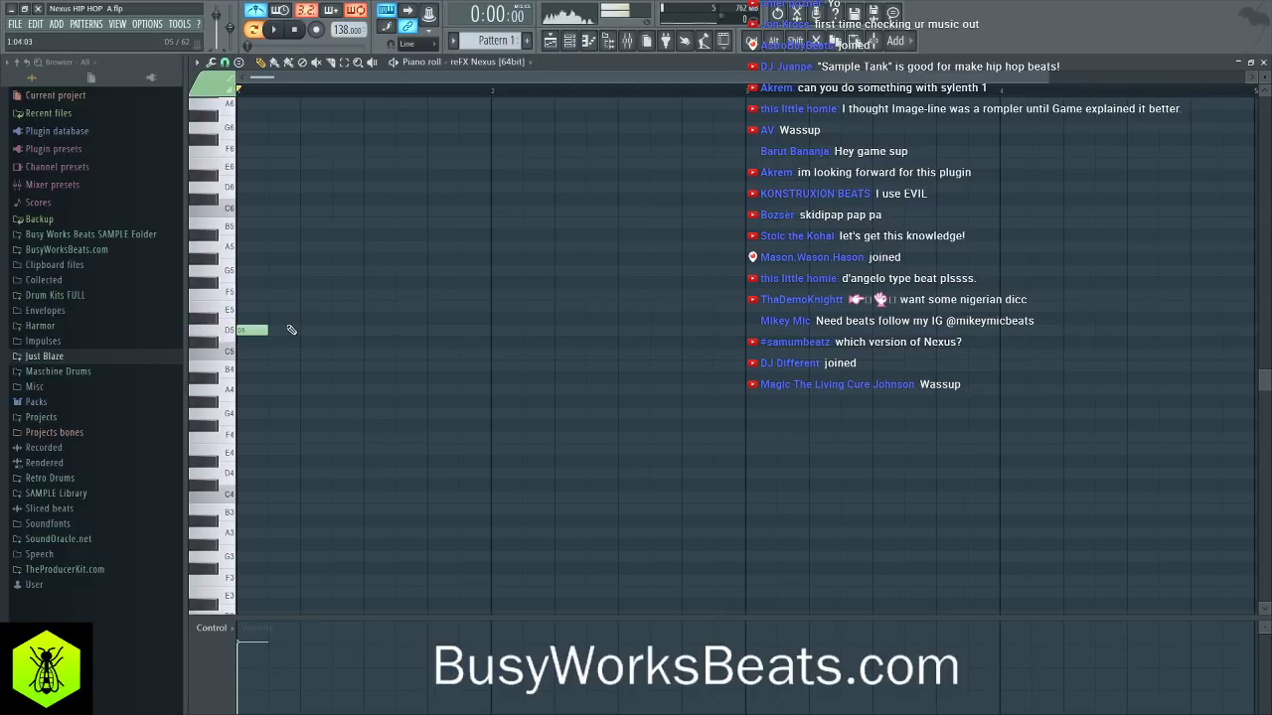
{"action": "left_click", "coordinate": [610, 43]}
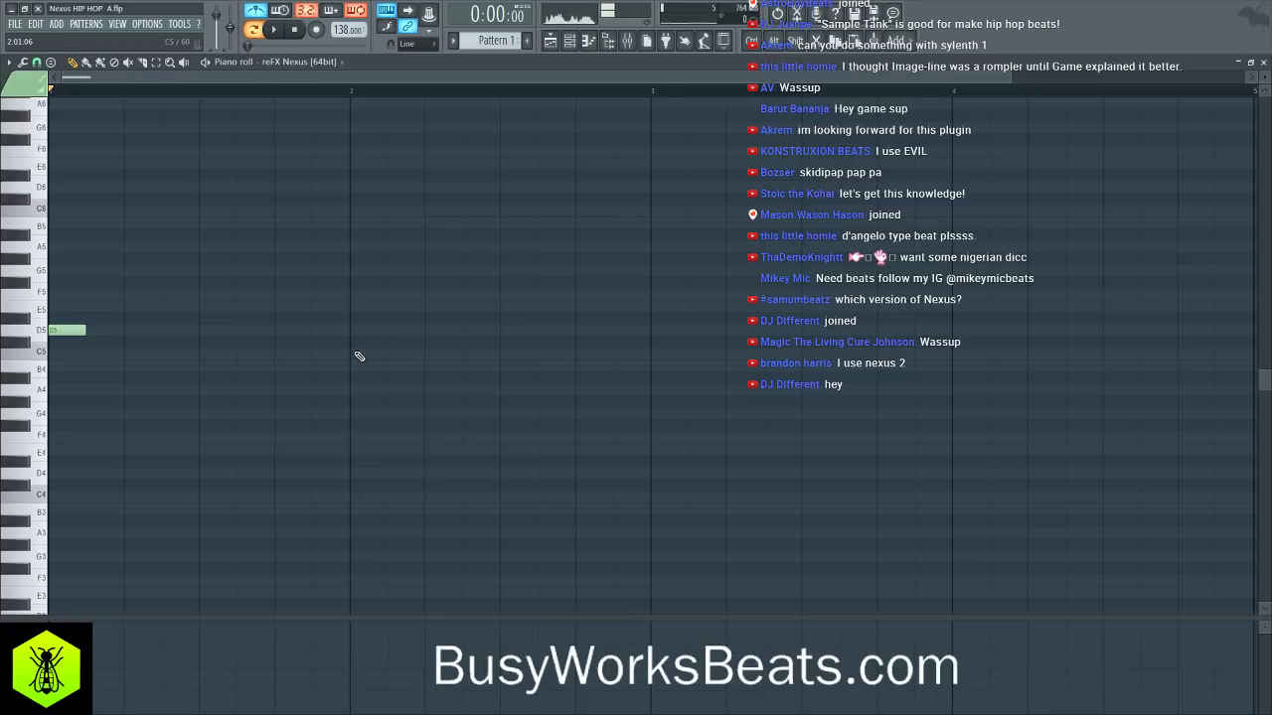
- Copy the D5 note upward to D#5, F5, G5, A5, A#5, C6 and D6 to stack the scale
{"action": "left_click", "coordinate": [66, 330]}
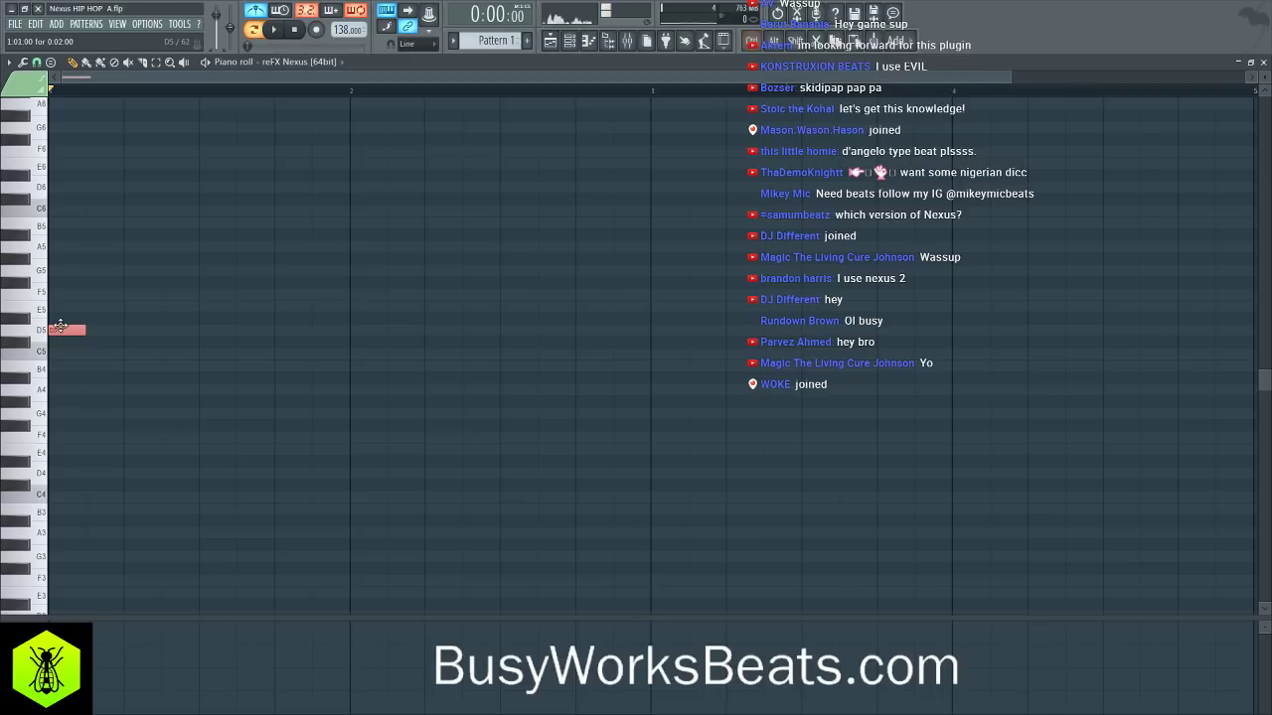
{"action": "left_click_drag", "start_coordinate": [57, 330], "coordinate": [55, 316]}
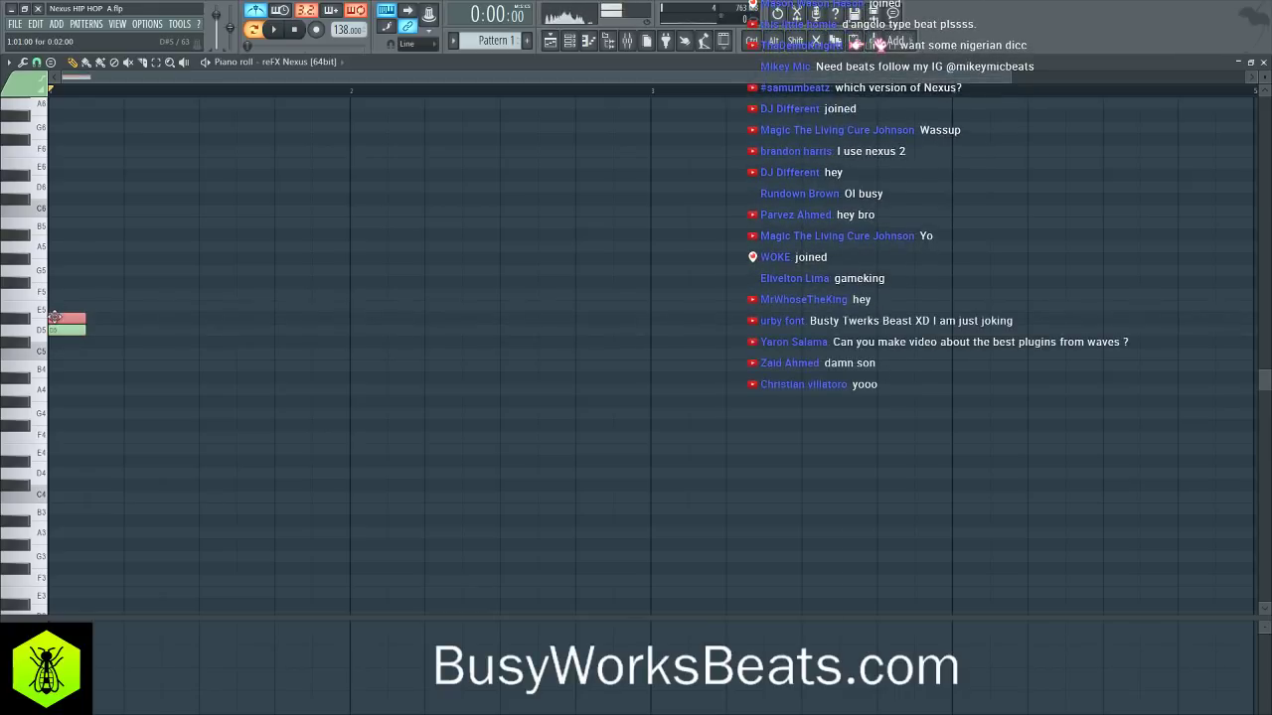
{"action": "left_click_drag", "start_coordinate": [53, 318], "coordinate": [57, 266]}
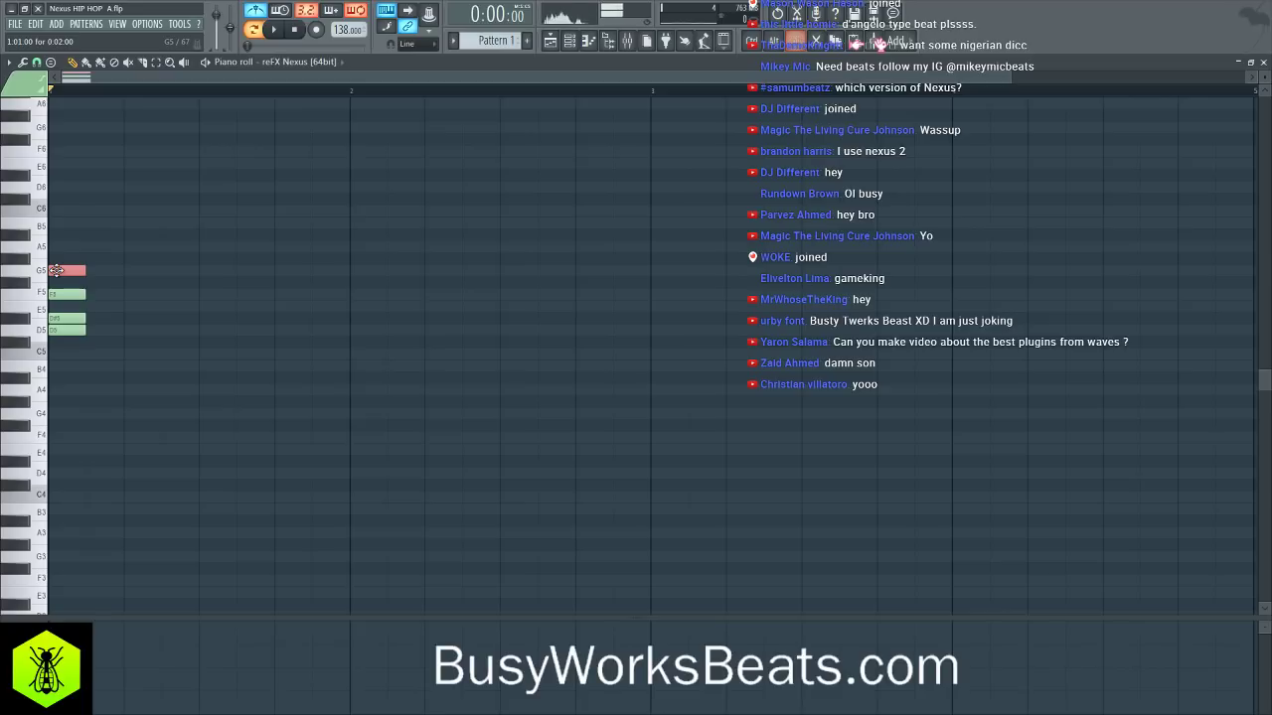
{"action": "left_click_drag", "start_coordinate": [57, 270], "coordinate": [57, 187]}
- Move the whole scale stack to the start of bar 2 and lengthen its notes to one full bar
{"action": "key", "text": "ctrl+a"}
{"action": "left_click_drag", "start_coordinate": [80, 332], "coordinate": [385, 334]}
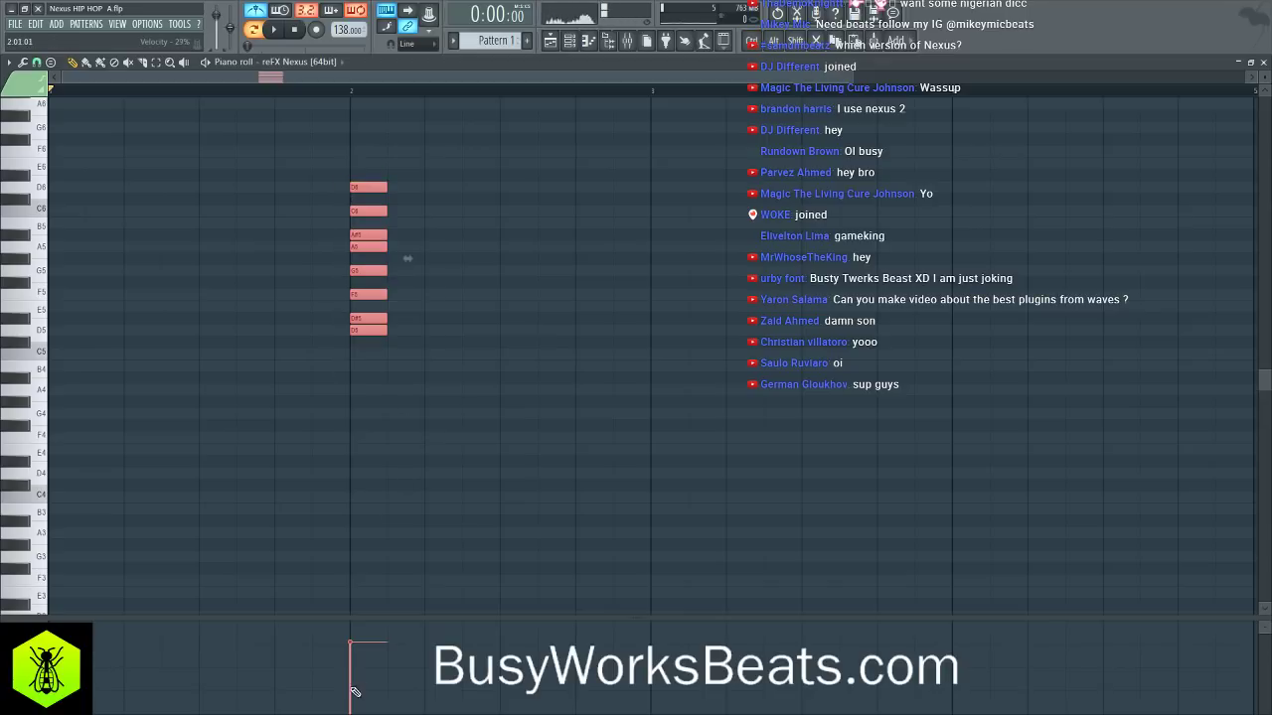
{"action": "left_click_drag", "start_coordinate": [386, 330], "coordinate": [639, 336]}
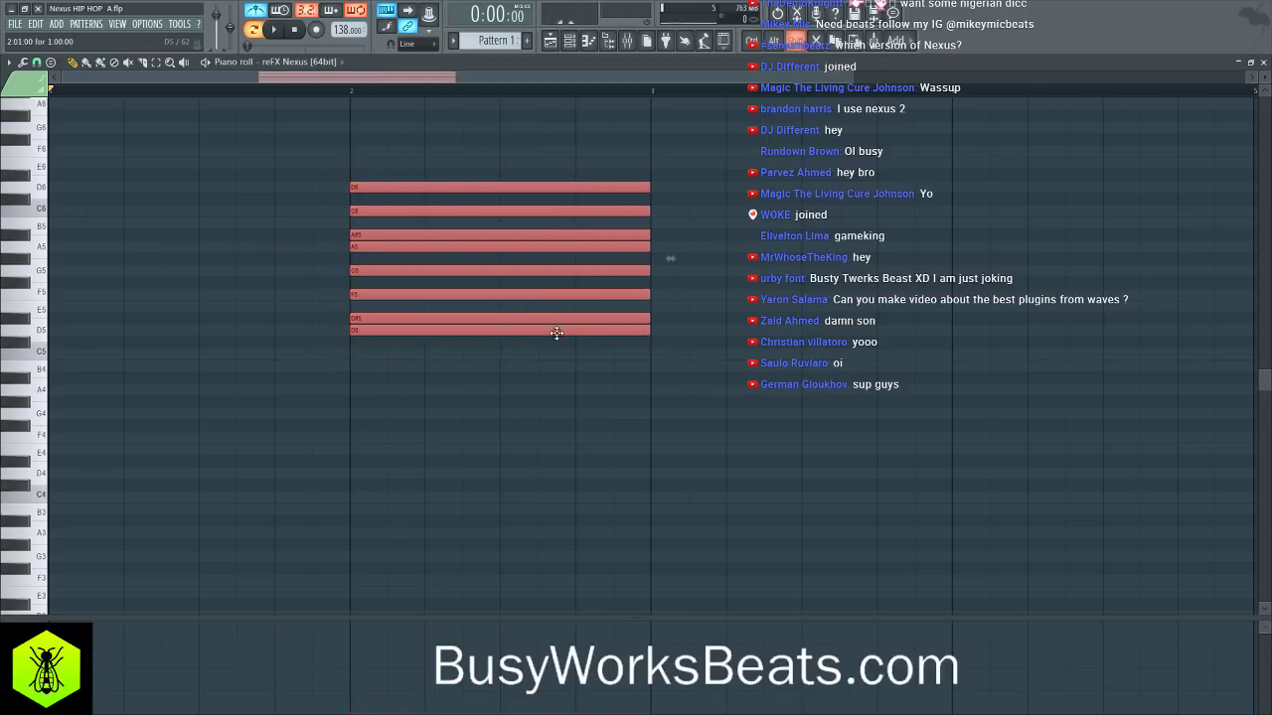
- Duplicate the scale stack one octave up and two octaves down so it spans D3 to D7
{"action": "left_click_drag", "start_coordinate": [553, 332], "coordinate": [556, 189]}
{"action": "left_click_drag", "start_coordinate": [553, 431], "coordinate": [486, 60]}
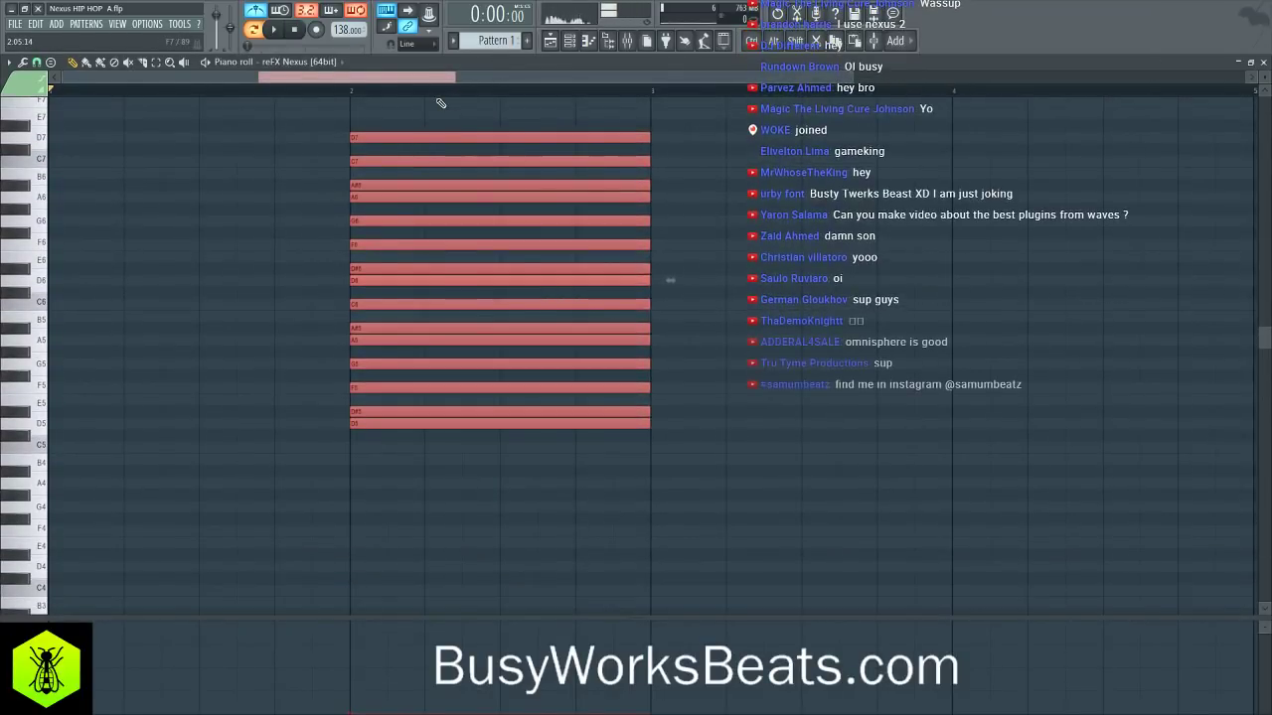
{"action": "scroll", "coordinate": [441, 97], "scroll_direction": "down", "scroll_amount": 3}
{"action": "scroll", "coordinate": [441, 96], "scroll_direction": "down", "scroll_amount": 2}
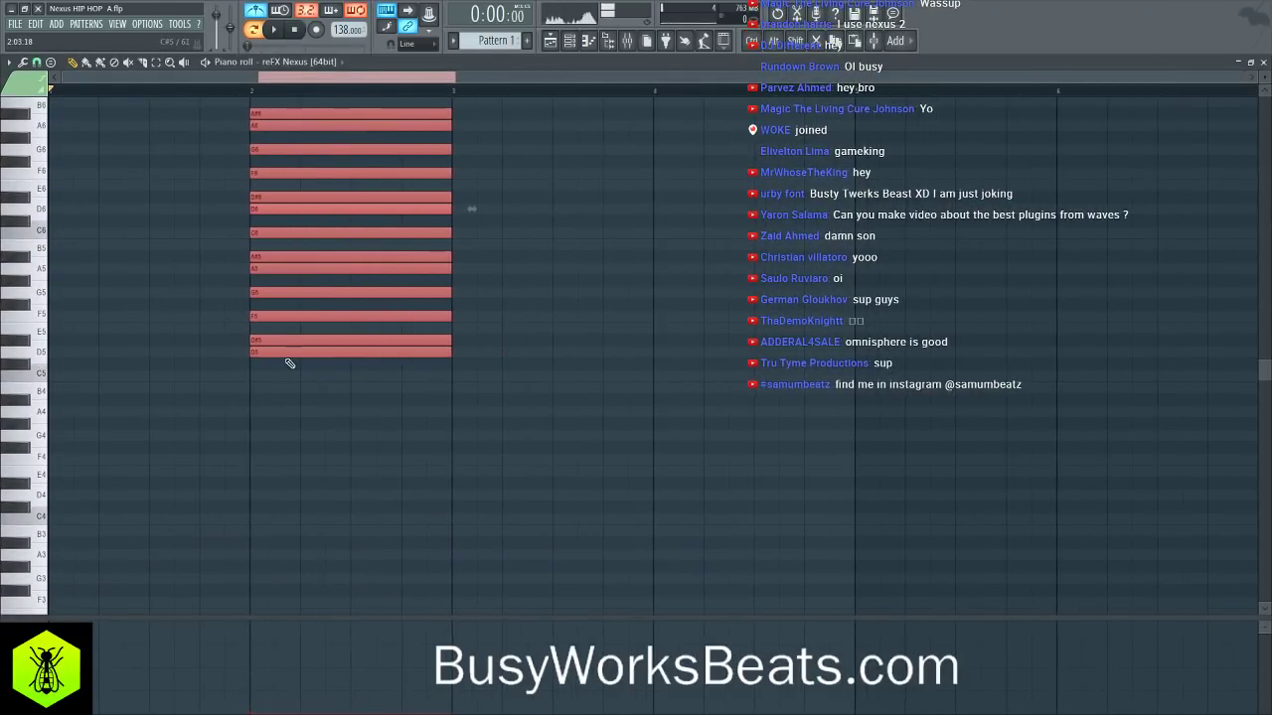
{"action": "scroll", "coordinate": [287, 363], "scroll_direction": "up", "scroll_amount": 4}
{"action": "left_click_drag", "start_coordinate": [268, 459], "coordinate": [267, 497]}
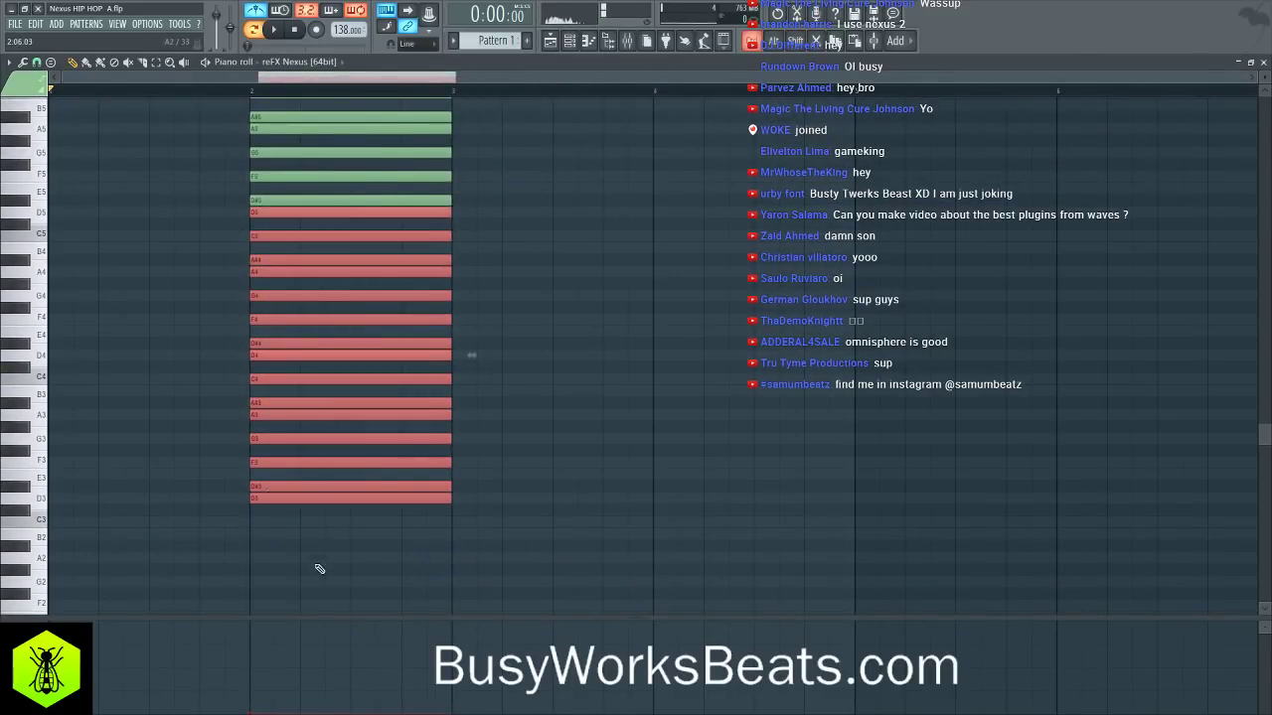
- Move the complete multi-octave scale stack to the start of bar 4 and deselect it
{"action": "left_click_drag", "start_coordinate": [318, 567], "coordinate": [366, 246]}
{"action": "scroll", "coordinate": [366, 245], "scroll_direction": "down", "scroll_amount": 6}
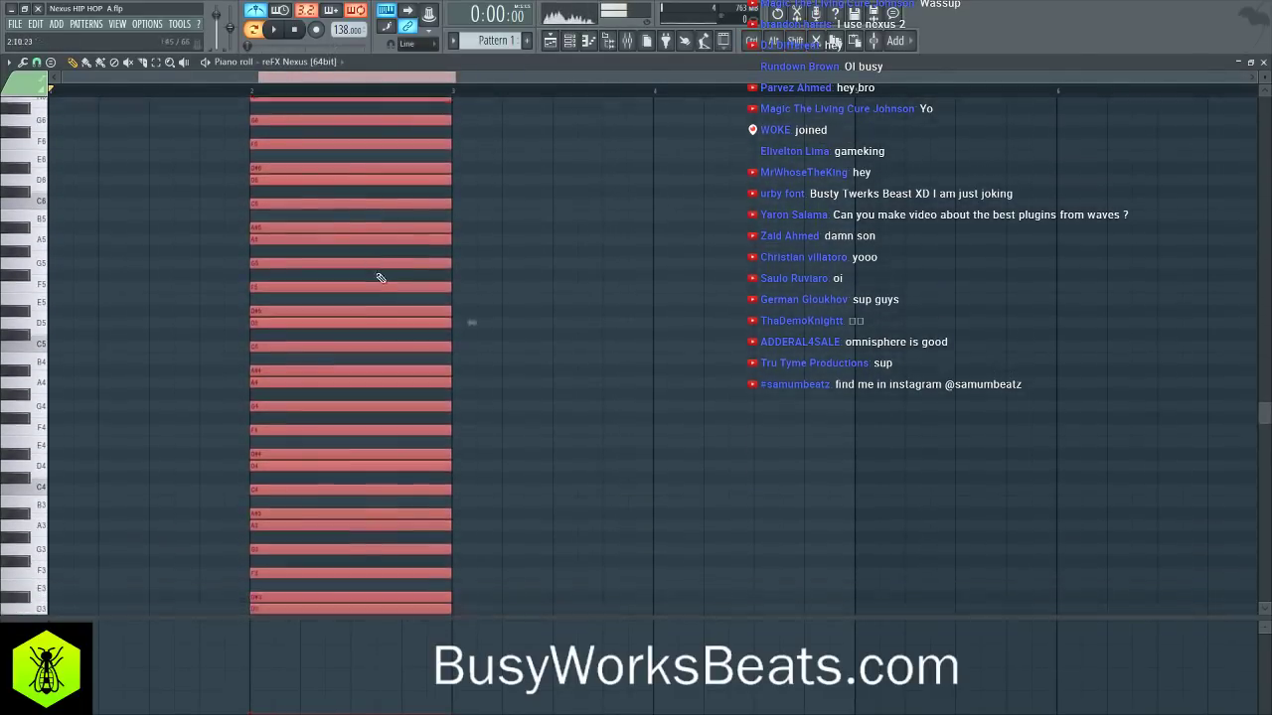
{"action": "left_click_drag", "start_coordinate": [278, 499], "coordinate": [693, 493]}
{"action": "left_click", "coordinate": [559, 452]}
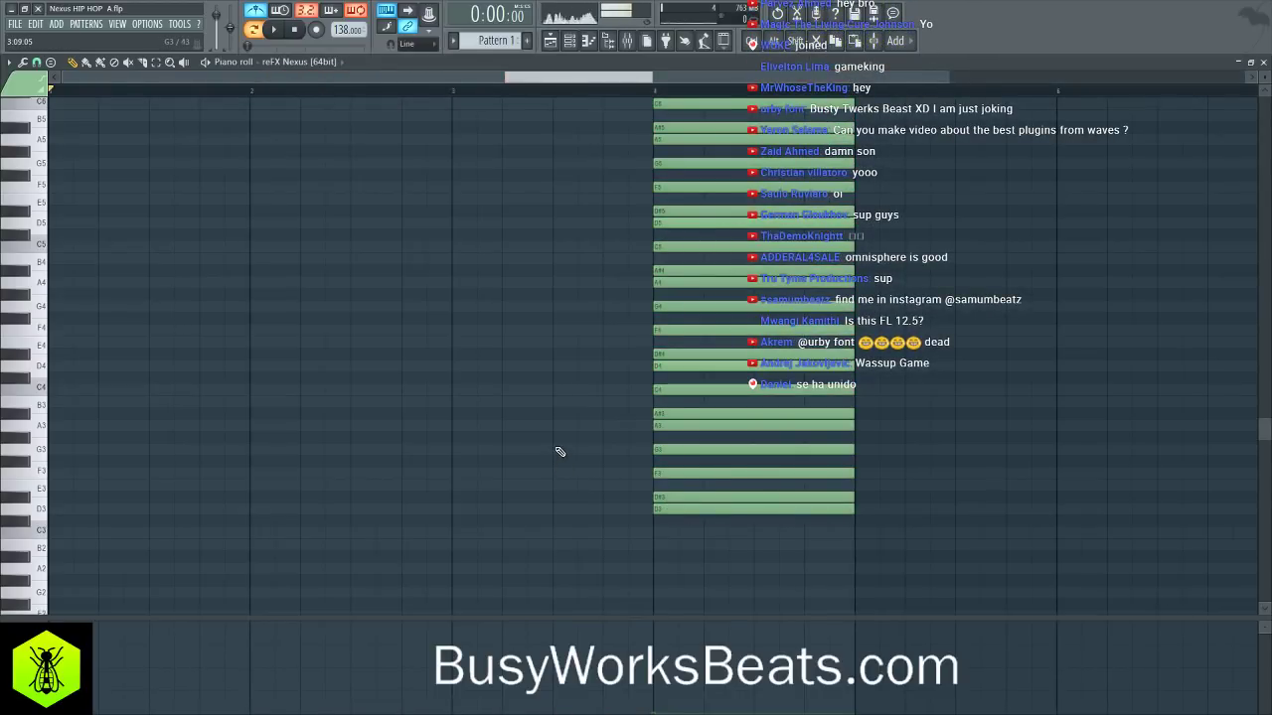
- Place a D3 note at the start of bar 1, shorten it to two steps, and copy it an octave up to D4
{"action": "scroll", "coordinate": [444, 407], "scroll_direction": "up", "scroll_amount": 3}
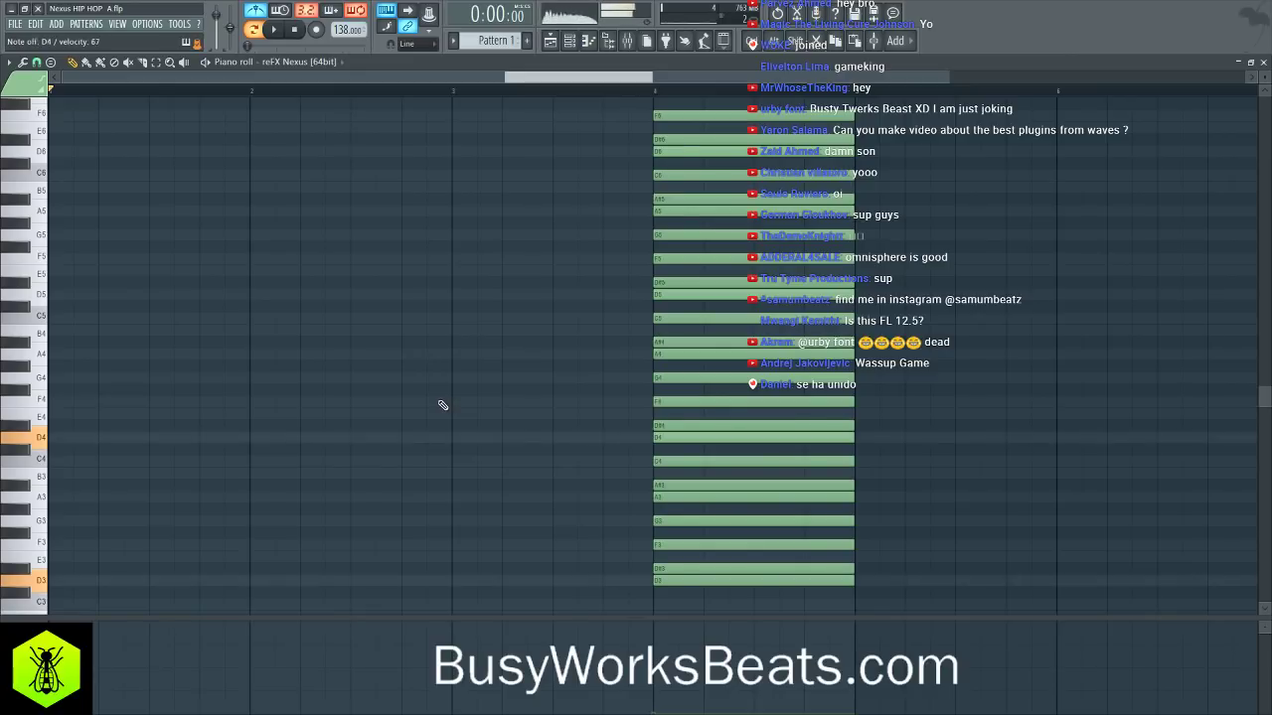
{"action": "scroll", "coordinate": [443, 407], "scroll_direction": "down", "scroll_amount": 3}
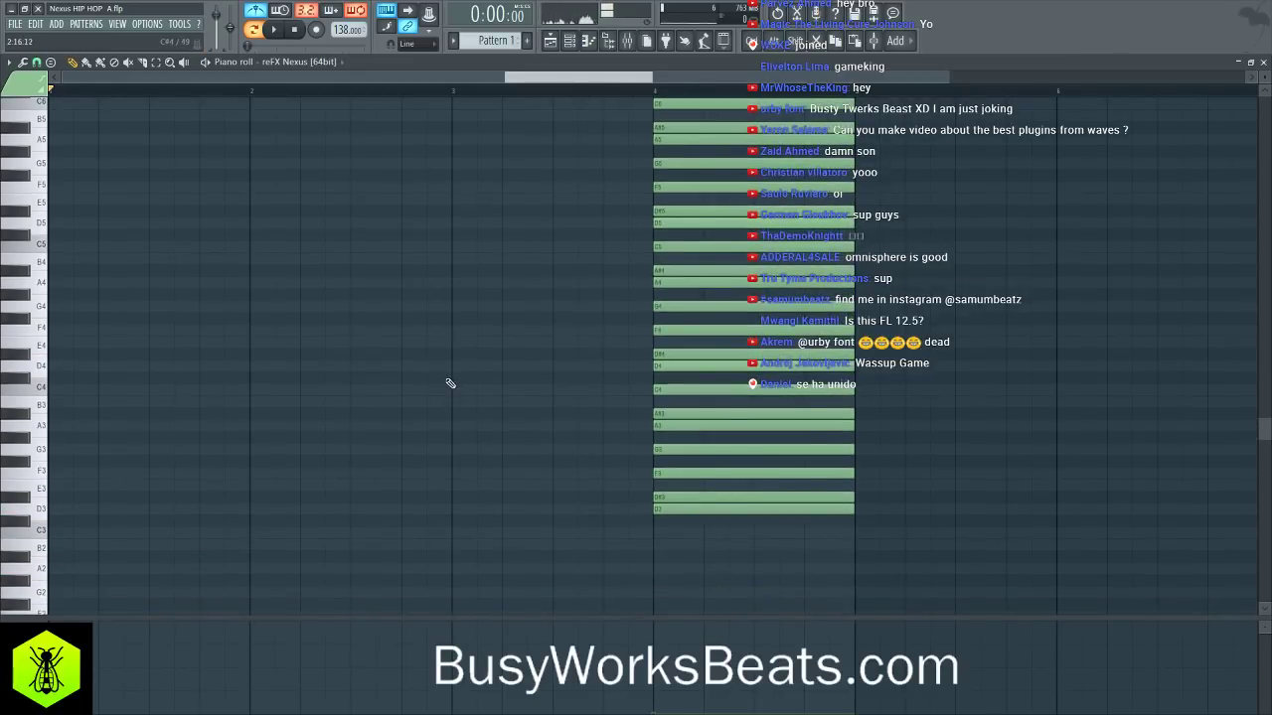
{"action": "left_click", "coordinate": [83, 510]}
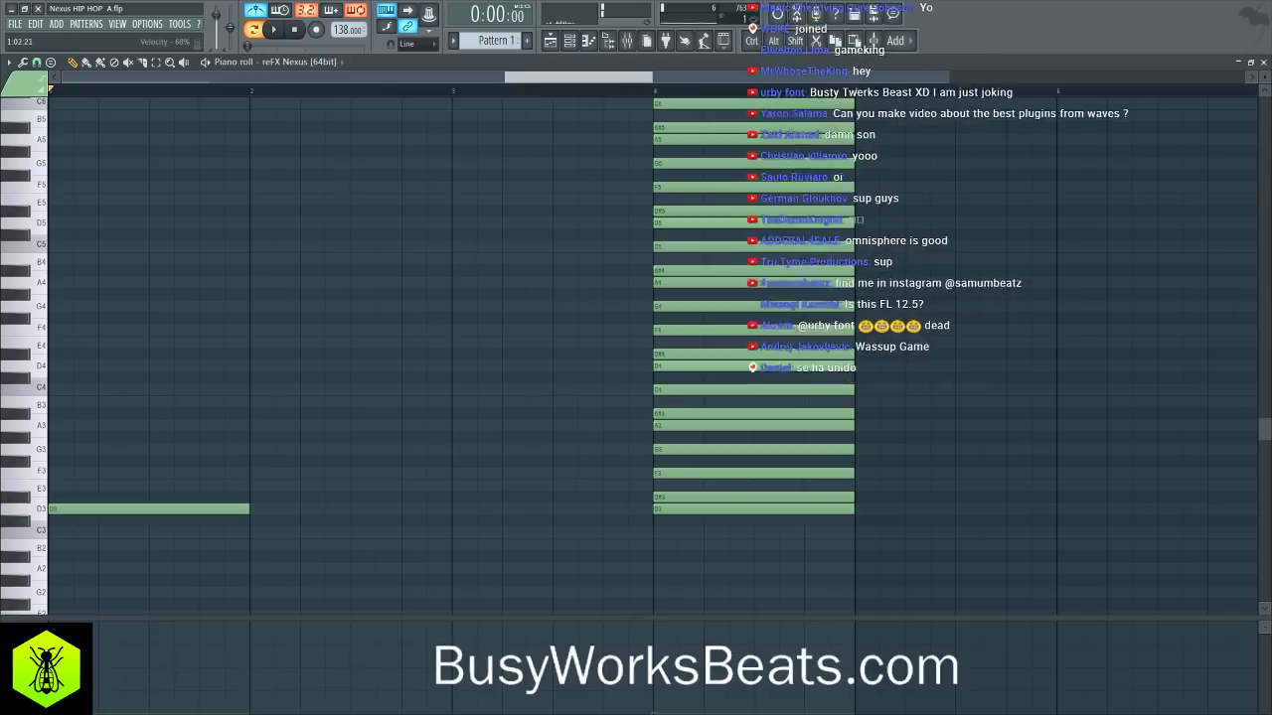
{"action": "left_click_drag", "start_coordinate": [249, 509], "coordinate": [99, 506]}
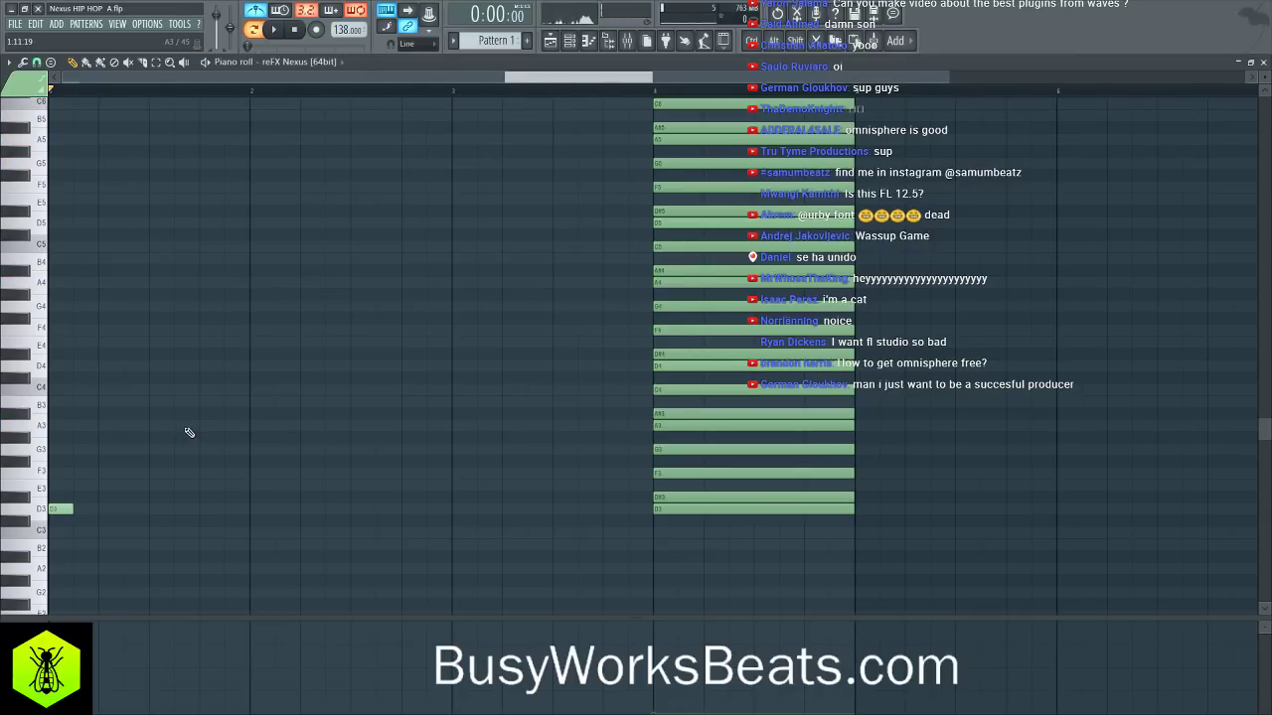
{"action": "left_click", "coordinate": [56, 510]}
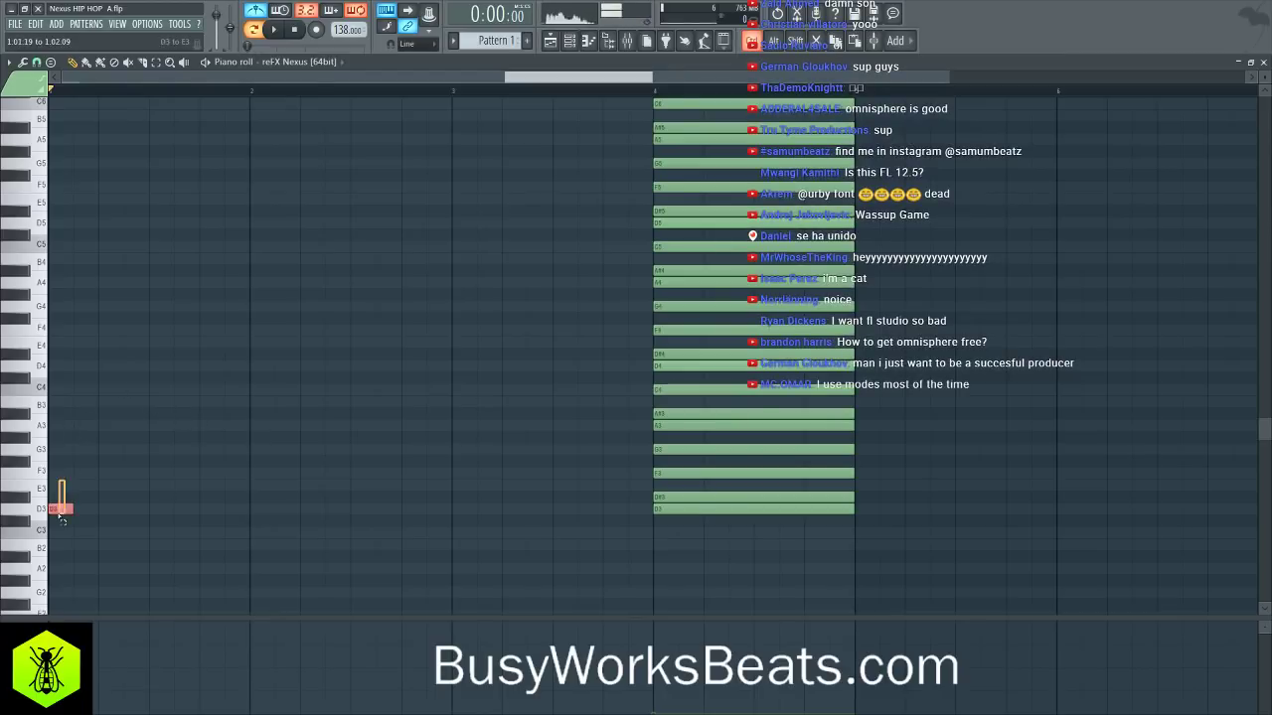
{"action": "left_click_drag", "start_coordinate": [103, 398], "coordinate": [67, 366]}
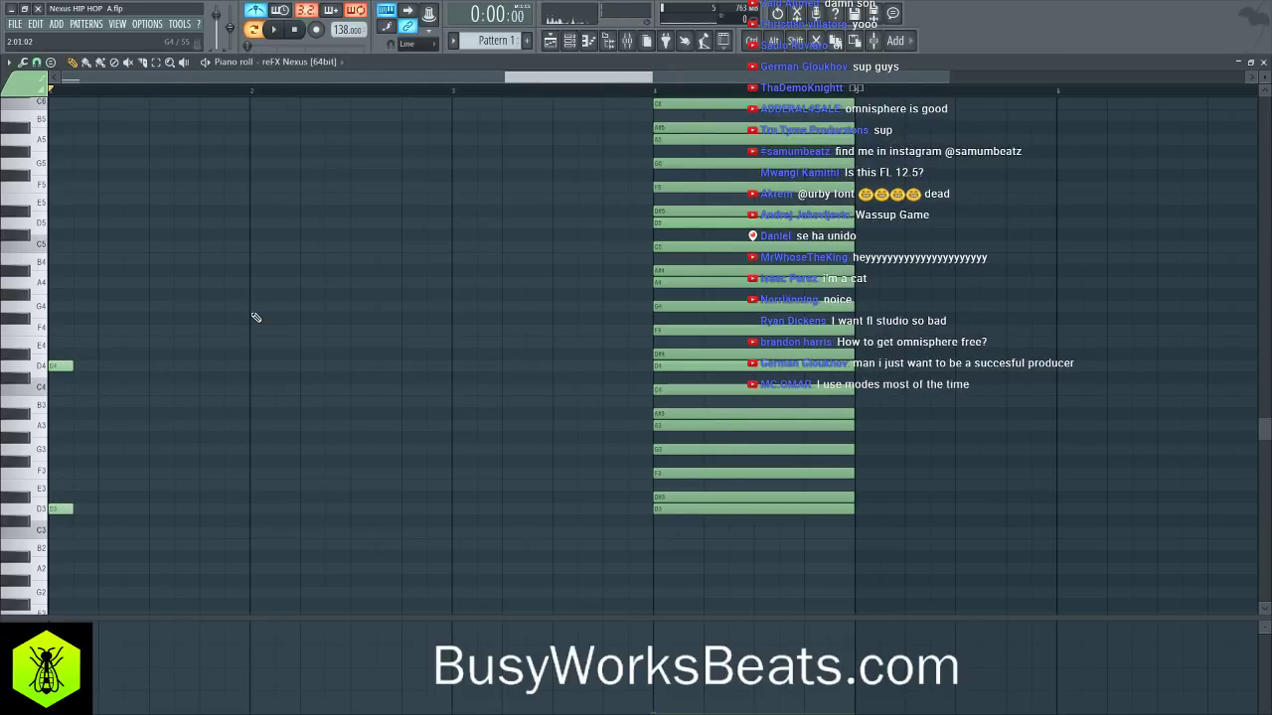
- Set the tempo to 90 BPM and add a two-step D5 note at the start of bar 1
{"action": "left_click_drag", "start_coordinate": [139, 325], "coordinate": [50, 537]}
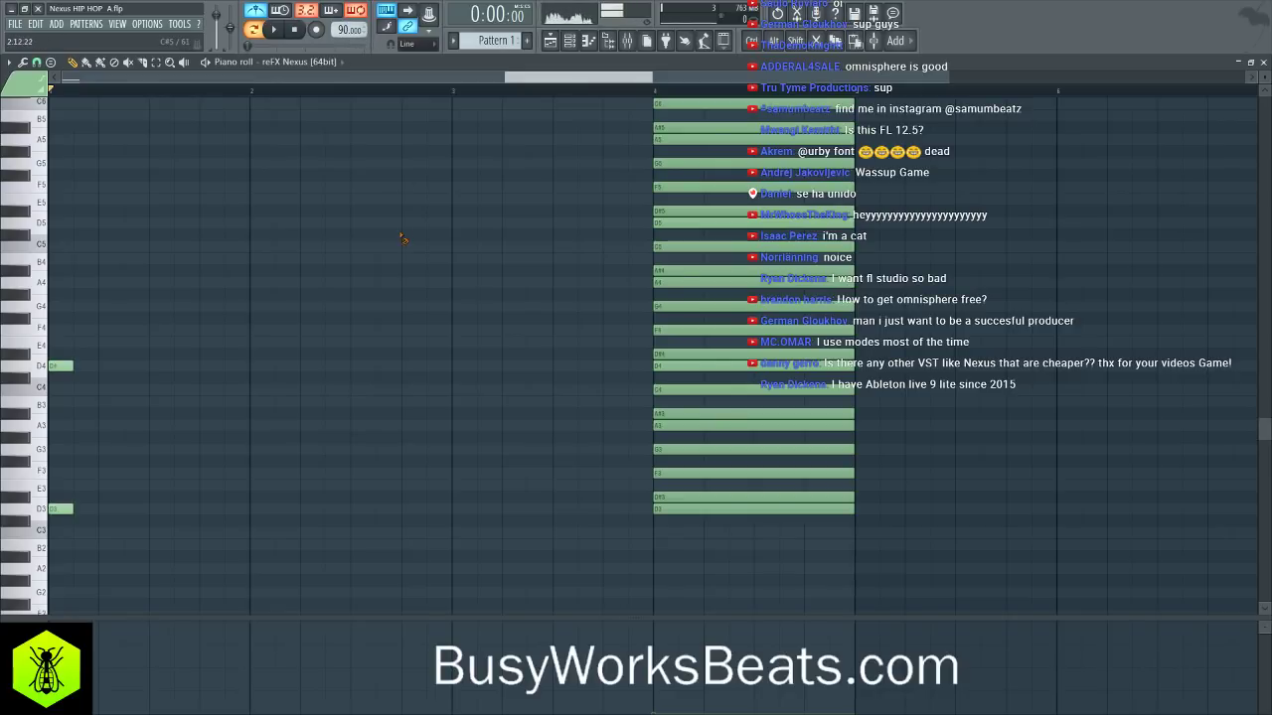
{"action": "left_click_drag", "start_coordinate": [229, 253], "coordinate": [48, 541]}
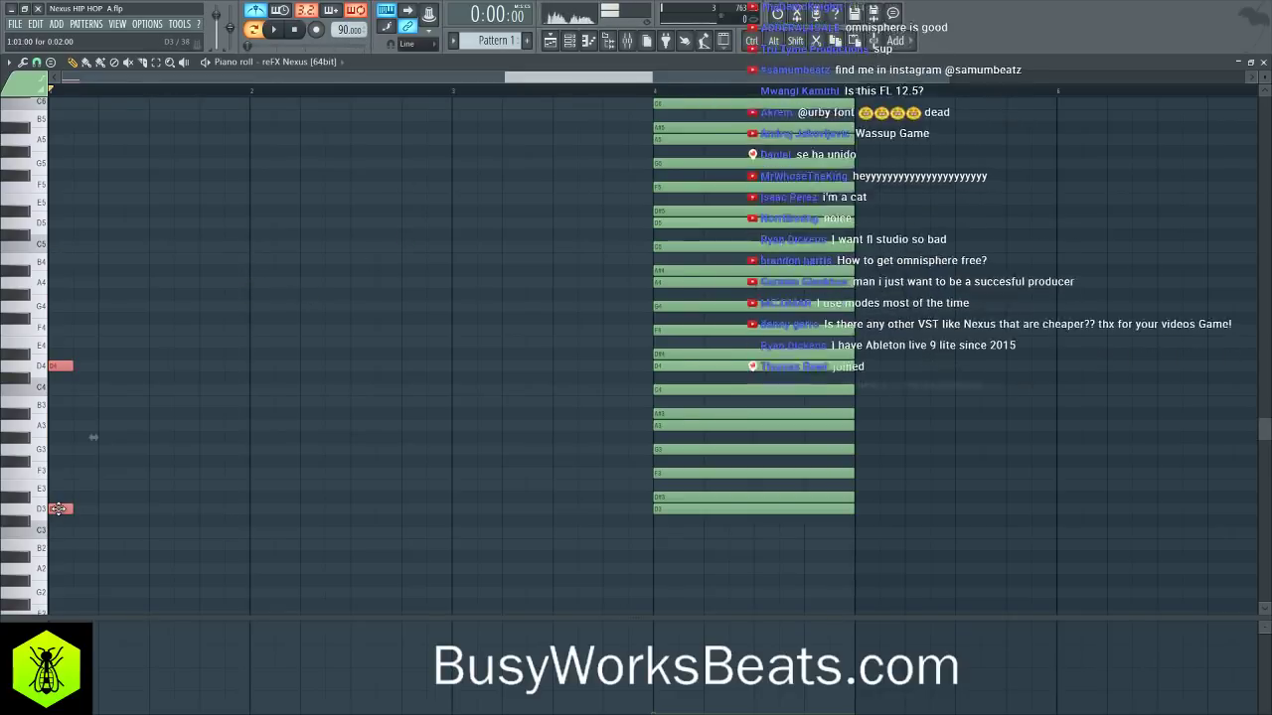
{"action": "scroll", "coordinate": [77, 284], "scroll_direction": "up", "scroll_amount": 1}
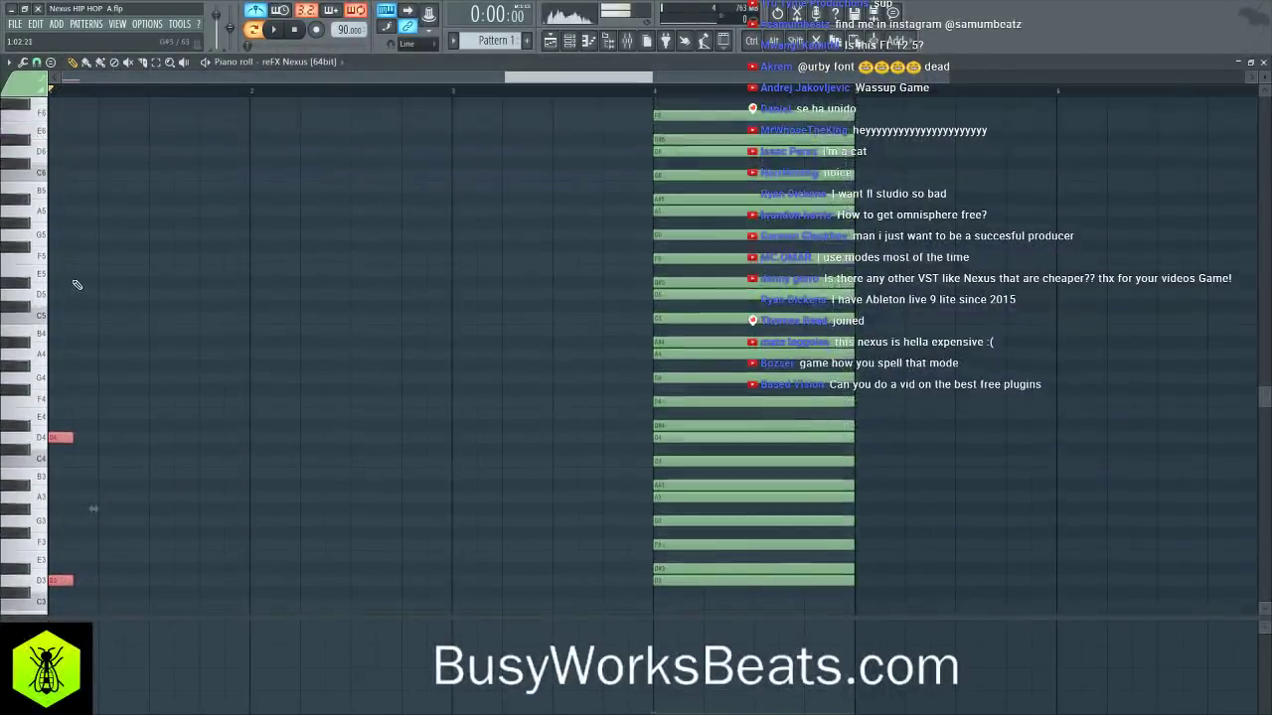
{"action": "left_click", "coordinate": [60, 294]}
- Pick out D5, F5 and A5 in the scale stack and add F5 and A5 notes at the start of bar 1
{"action": "left_click", "coordinate": [675, 298], "text": "ctrl"}
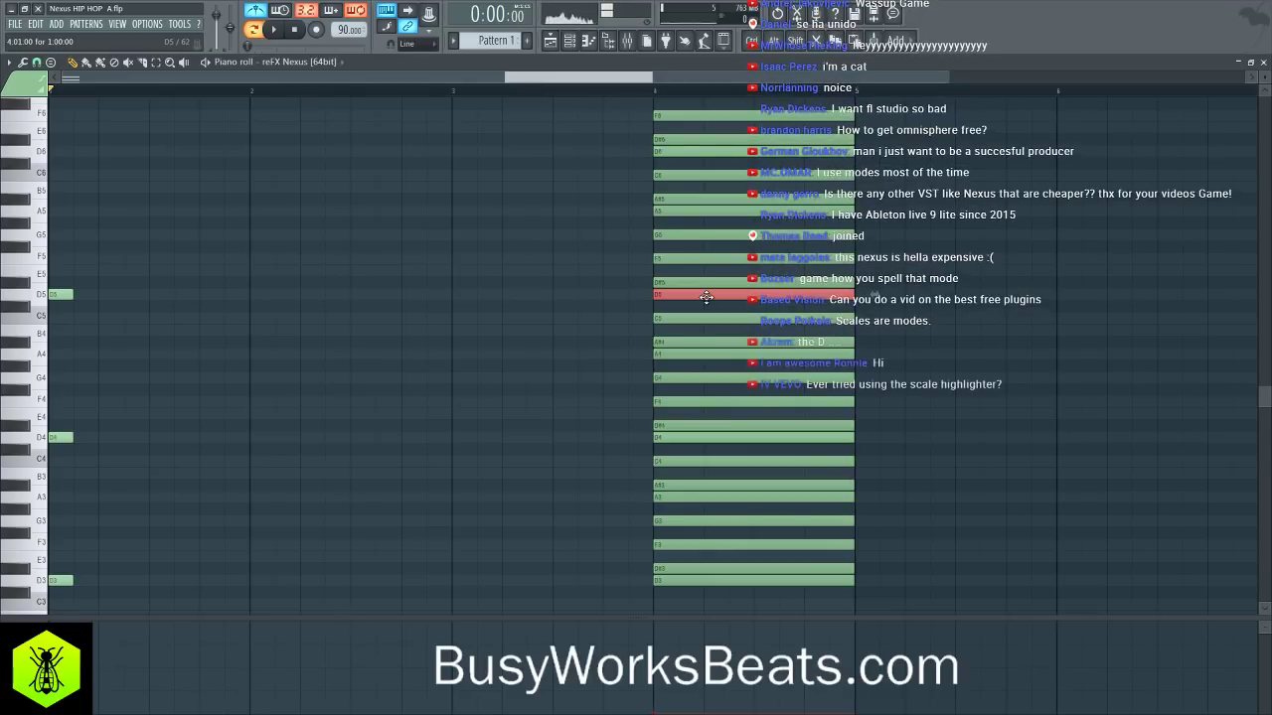
{"action": "left_click", "coordinate": [705, 298]}
{"action": "left_click", "coordinate": [686, 258]}
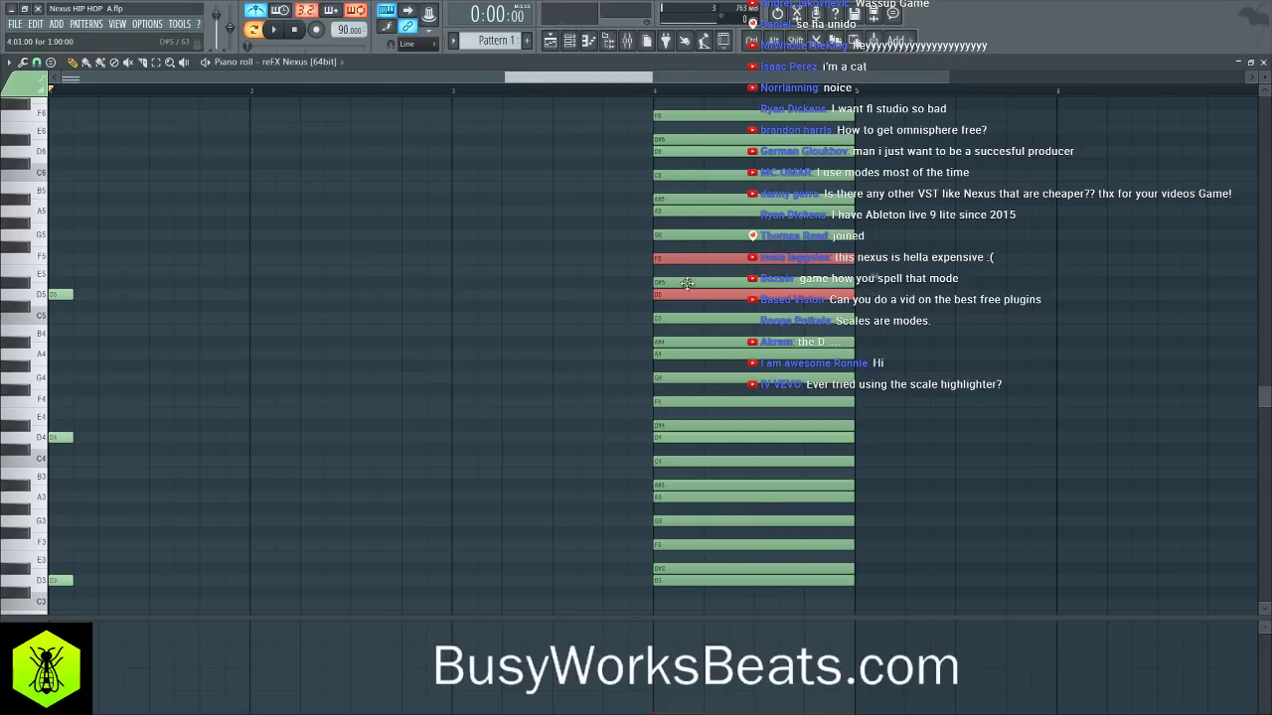
{"action": "left_click", "coordinate": [678, 256]}
{"action": "left_click", "coordinate": [684, 212]}
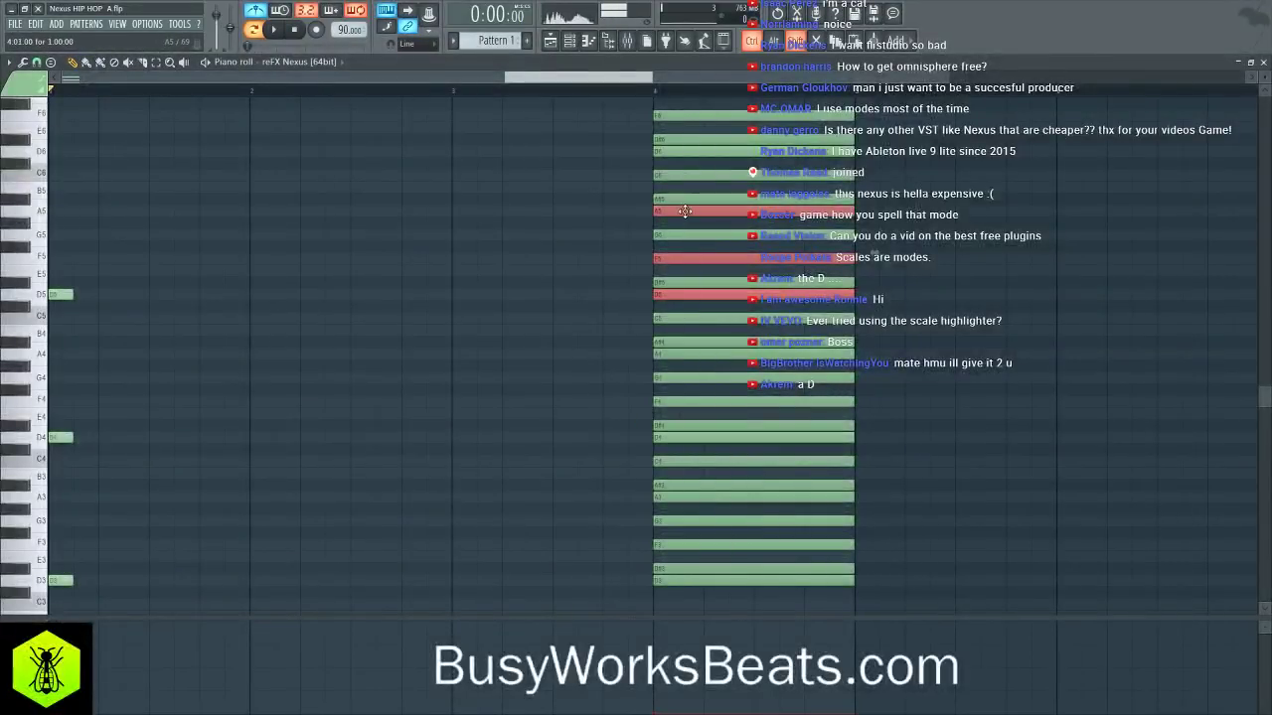
{"action": "left_click", "coordinate": [59, 260]}
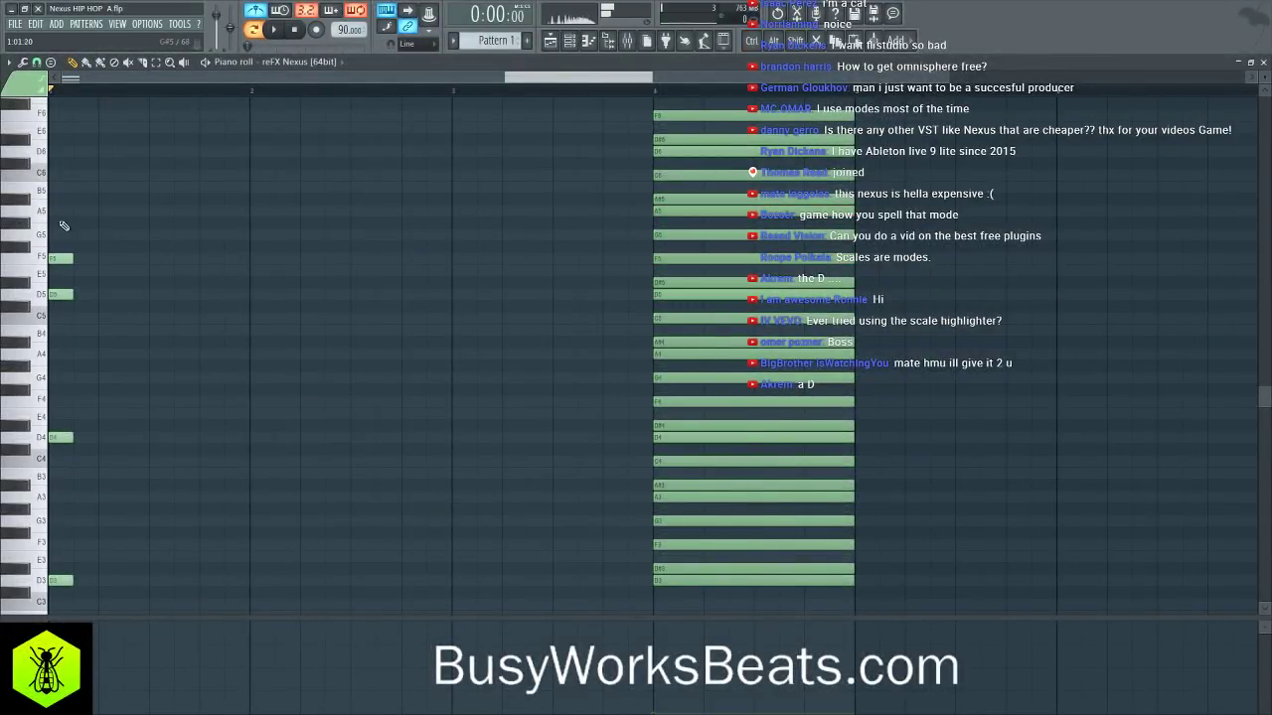
{"action": "left_click", "coordinate": [51, 211]}
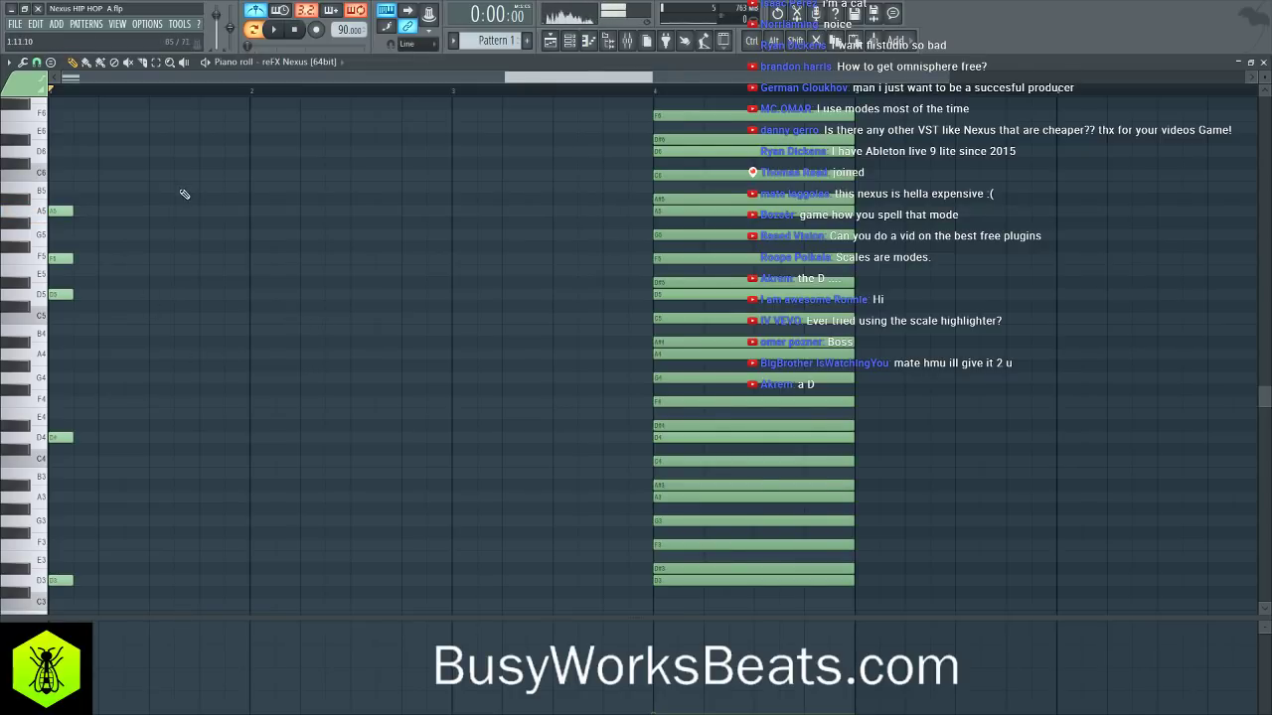
- Listen to the five-note chord, select all its notes, and set the tempo to 150 BPM
{"action": "scroll", "coordinate": [194, 105], "scroll_direction": "down", "scroll_amount": 1}
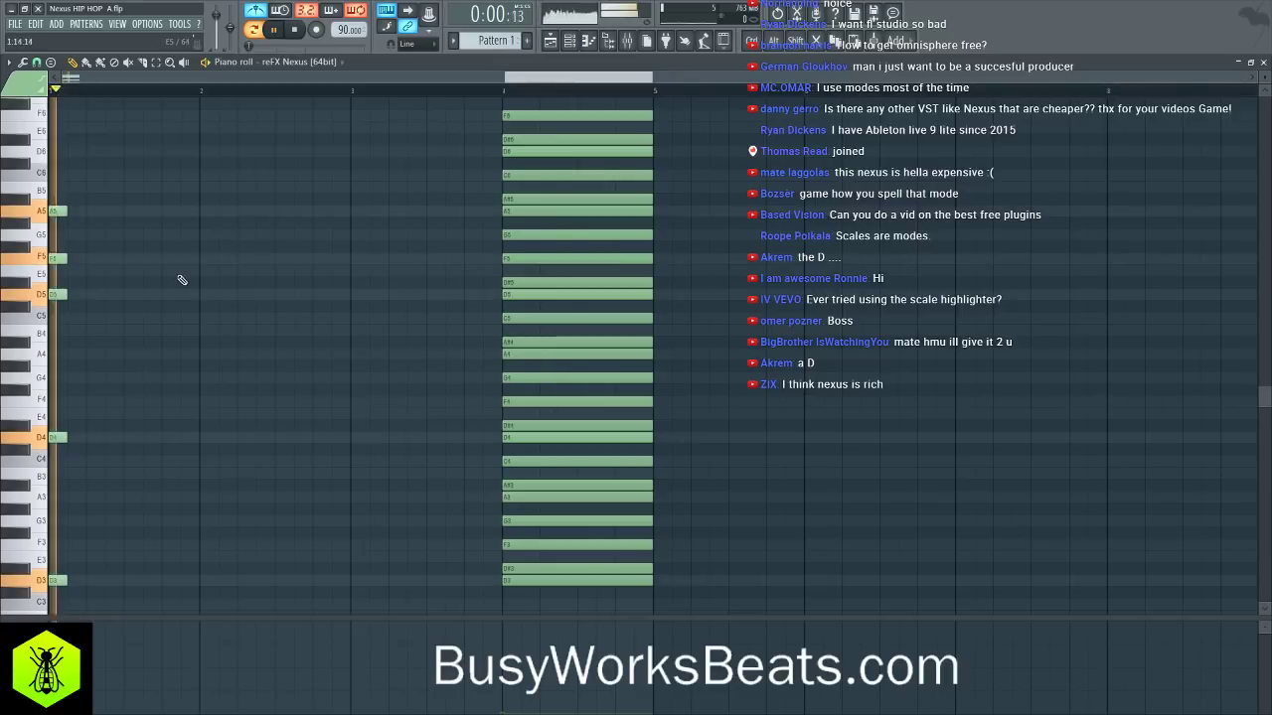
{"action": "scroll", "coordinate": [185, 275], "scroll_direction": "down", "scroll_amount": 2}
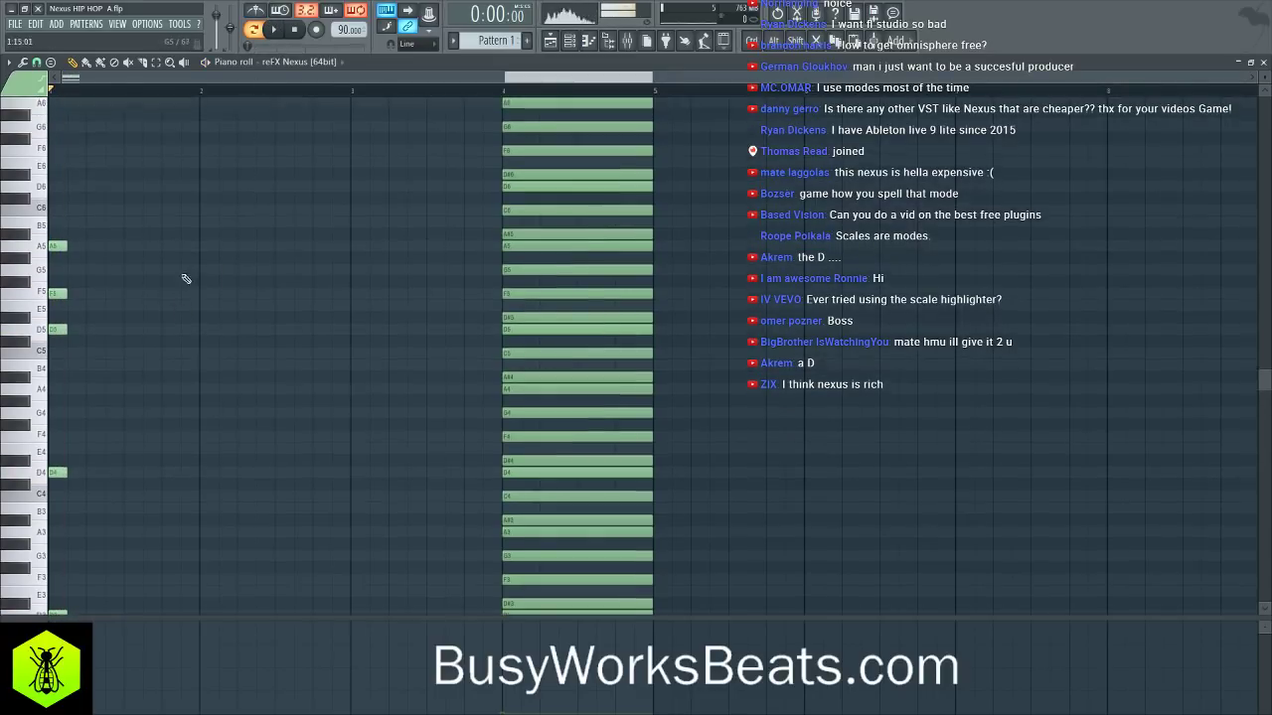
{"action": "scroll", "coordinate": [133, 342], "scroll_direction": "down", "scroll_amount": 1}
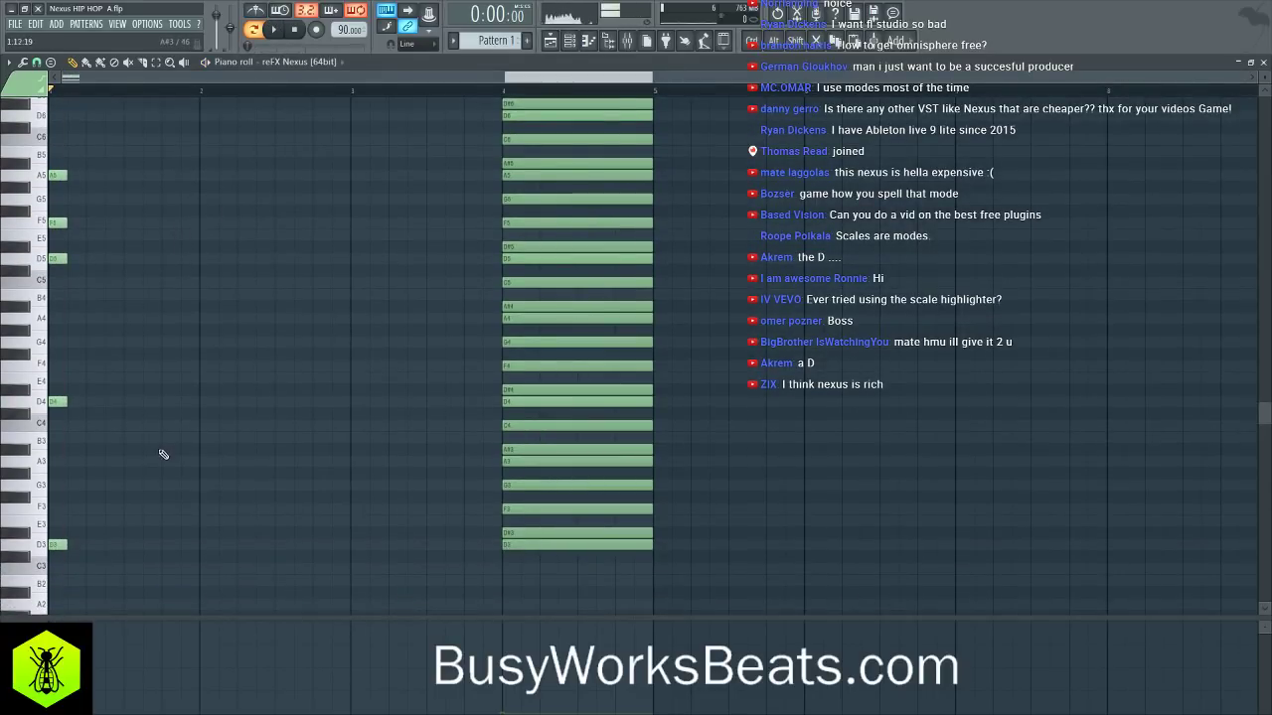
{"action": "left_click_drag", "start_coordinate": [129, 600], "coordinate": [53, 159]}
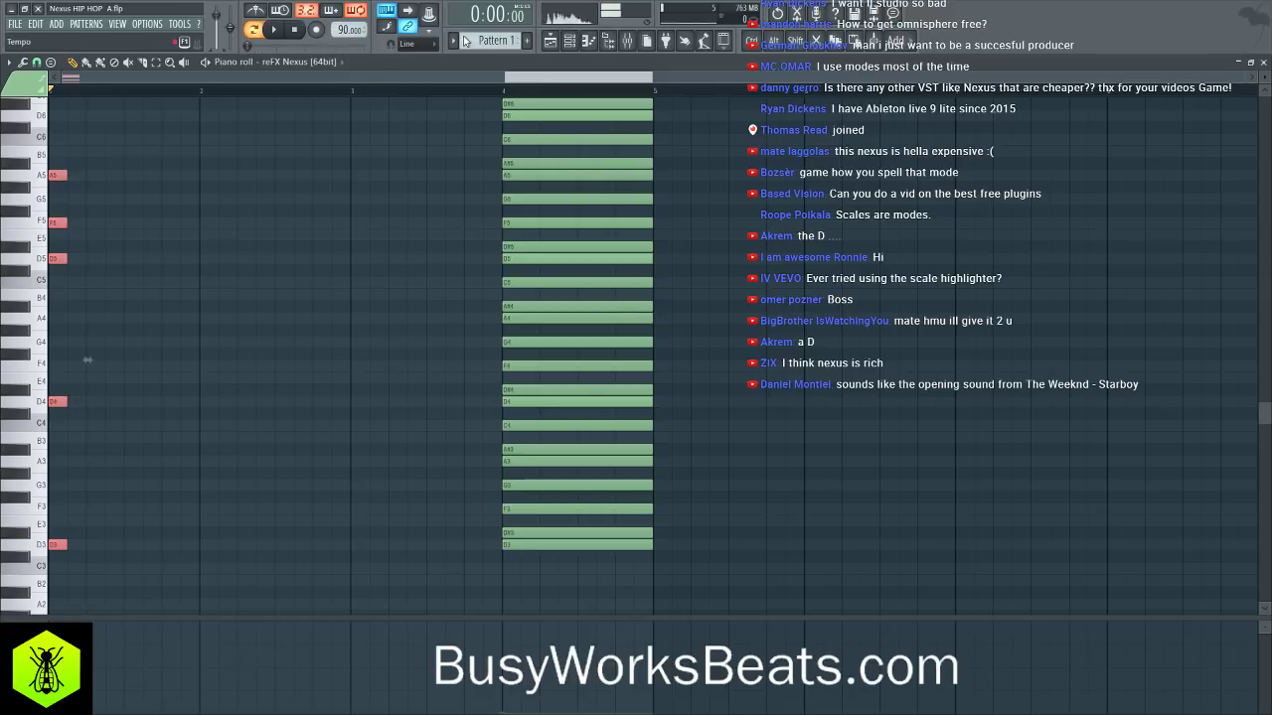
{"action": "key", "text": "t"}
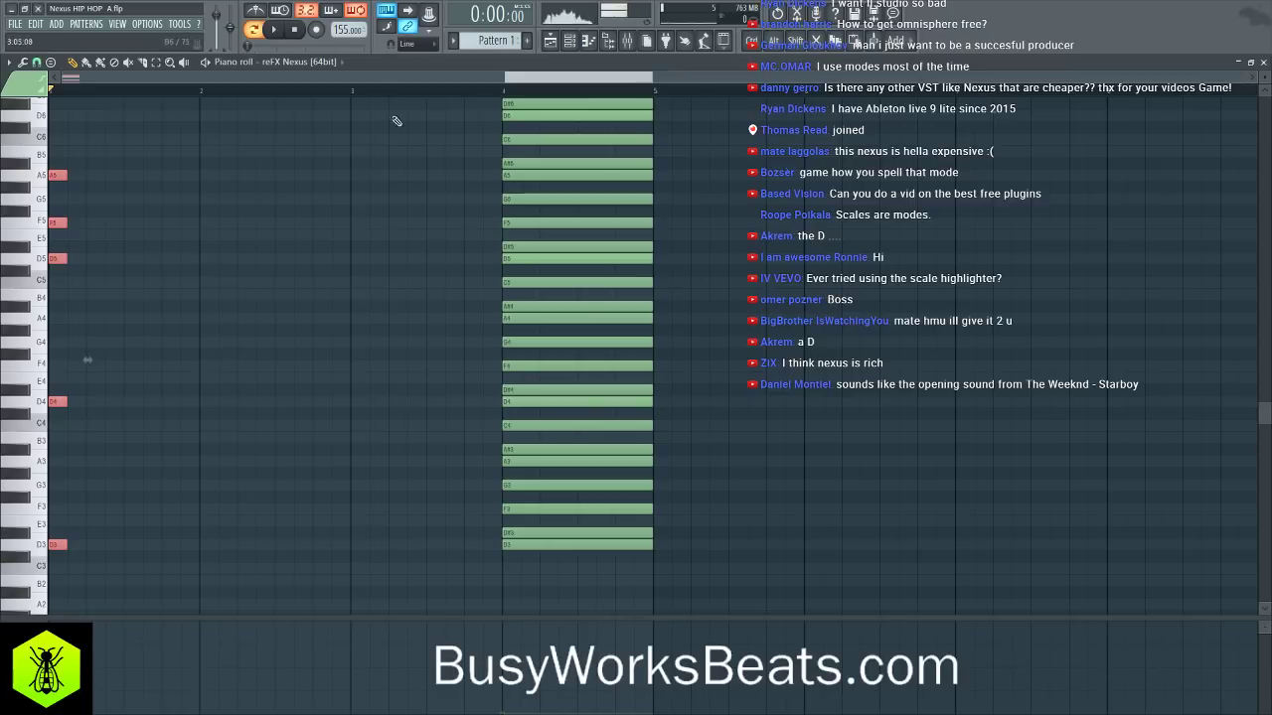
{"action": "left_click_drag", "start_coordinate": [348, 29], "coordinate": [348, 45]}
{"action": "key", "text": "space"}
- Copy the selected chord to step 7 of bar 1, deleting the extra copy made at step 11
{"action": "left_click_drag", "start_coordinate": [52, 174], "coordinate": [149, 175]}
{"action": "key", "text": "space"}
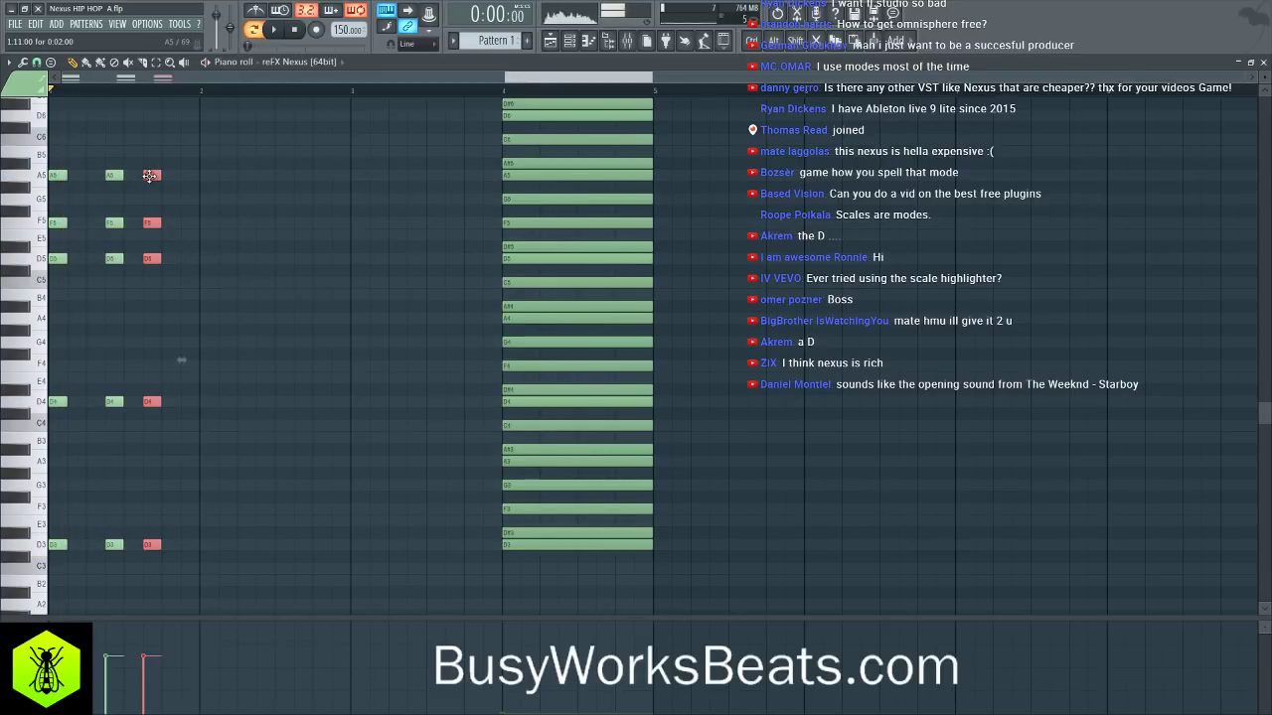
{"action": "right_click", "coordinate": [151, 176]}
{"action": "right_click", "coordinate": [151, 222]}
{"action": "right_click", "coordinate": [151, 259]}
{"action": "right_click", "coordinate": [151, 402]}
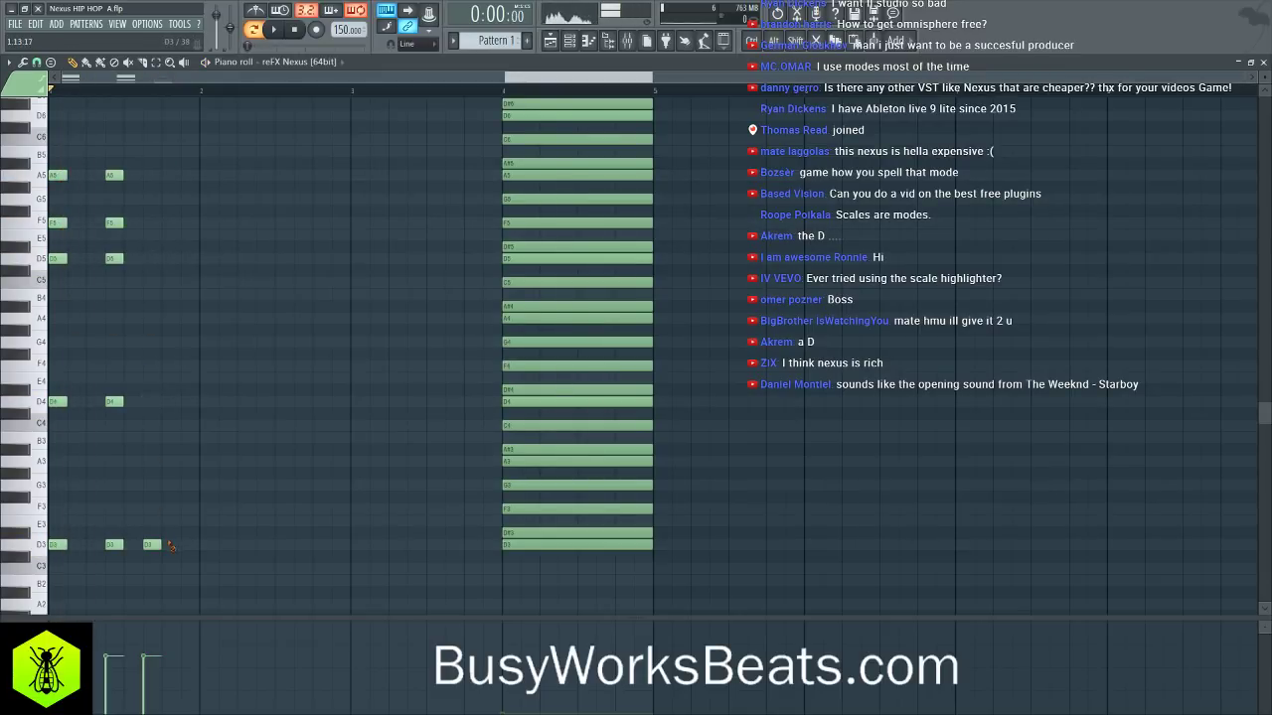
{"action": "right_click", "coordinate": [151, 545]}
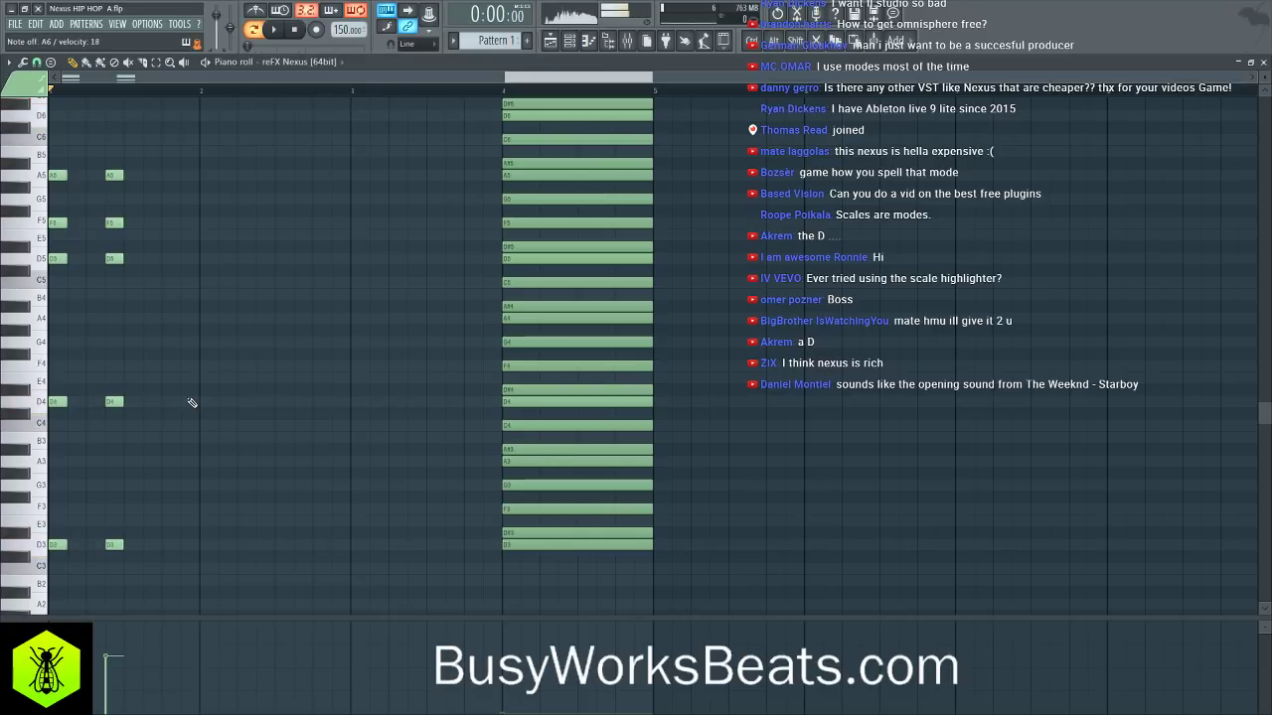
- Raise the D5, F5 and A5 notes of both chords by one octave and deselect them
{"action": "scroll", "coordinate": [192, 401], "scroll_direction": "up", "scroll_amount": 3}
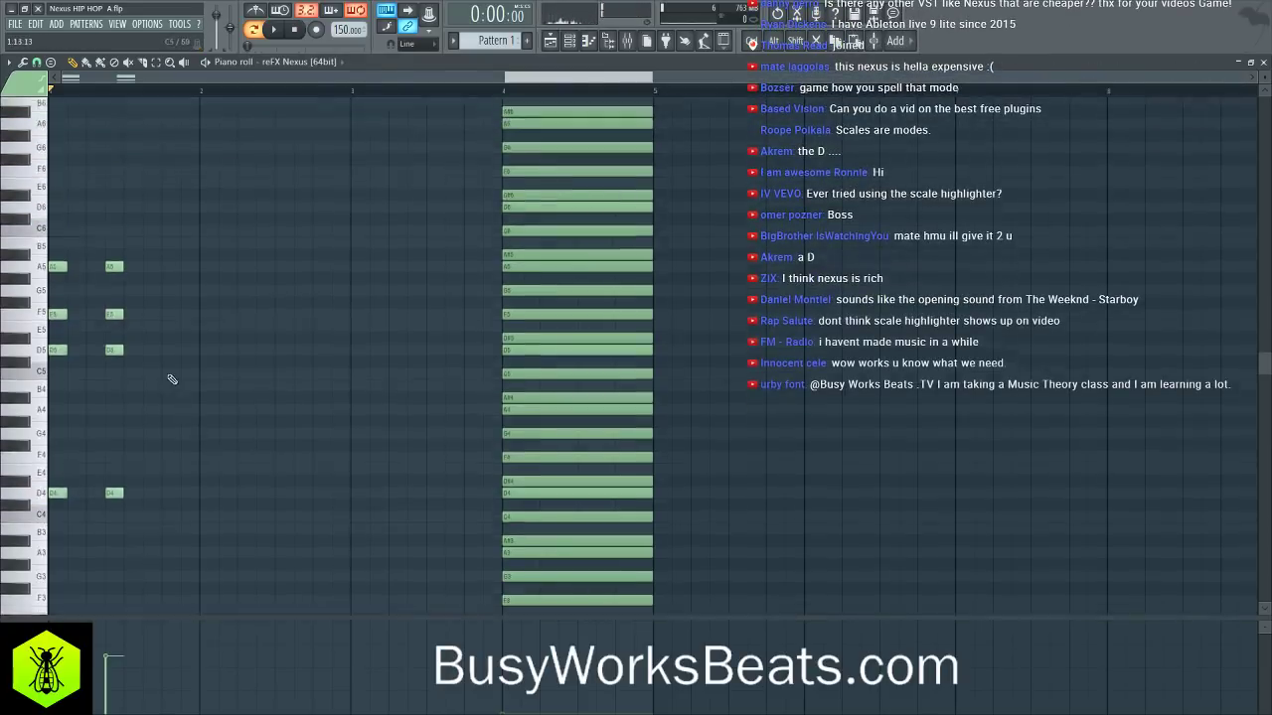
{"action": "left_click_drag", "start_coordinate": [172, 418], "coordinate": [61, 266]}
{"action": "key", "text": "ctrl+Up"}
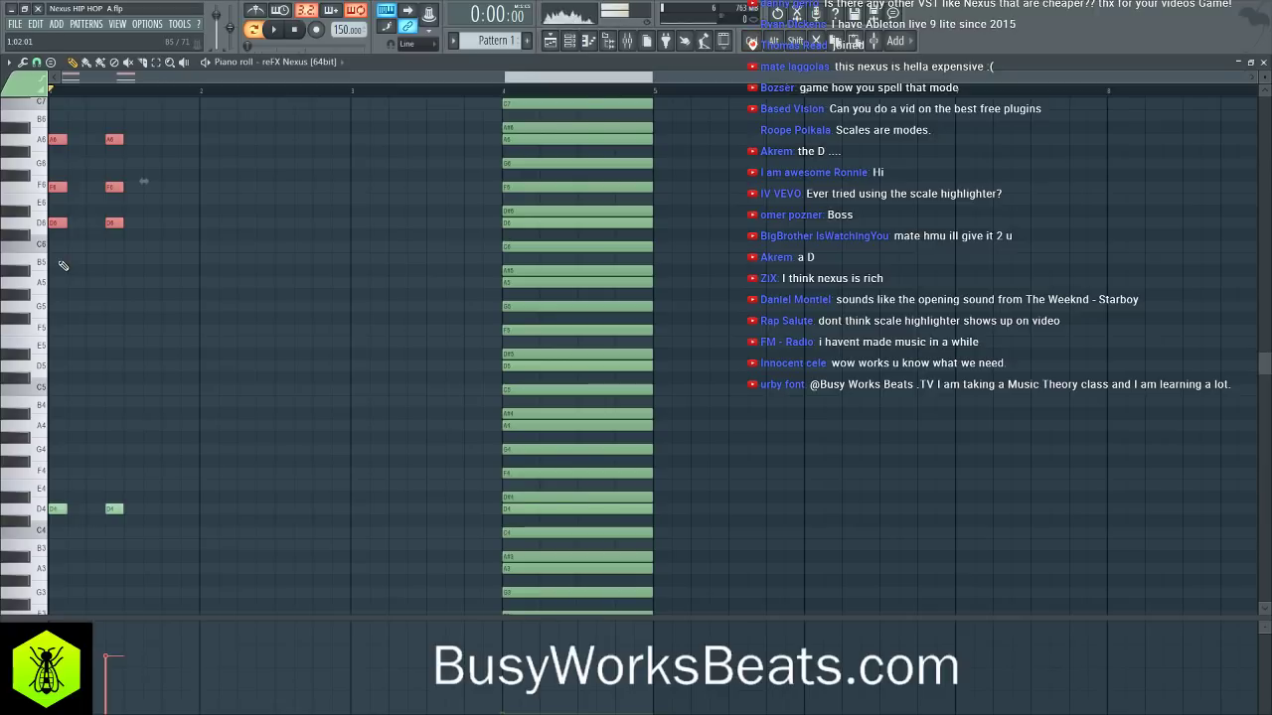
{"action": "key", "text": "ctrl+d"}
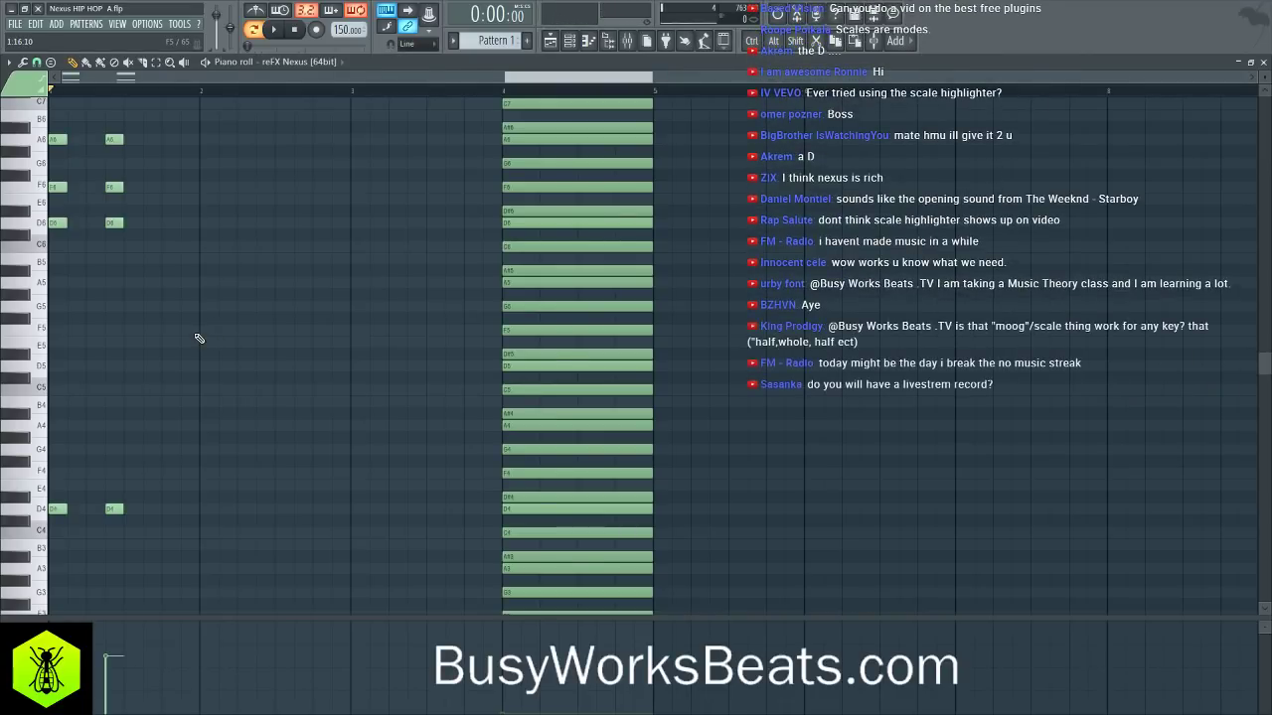
- Reselect the D6, F6 and A6 notes of both chords and listen to the two-chord pattern
{"action": "scroll", "coordinate": [194, 347], "scroll_direction": "up", "scroll_amount": 2}
{"action": "left_click_drag", "start_coordinate": [204, 395], "coordinate": [55, 180]}
{"action": "scroll", "coordinate": [204, 298], "scroll_direction": "down", "scroll_amount": 5}
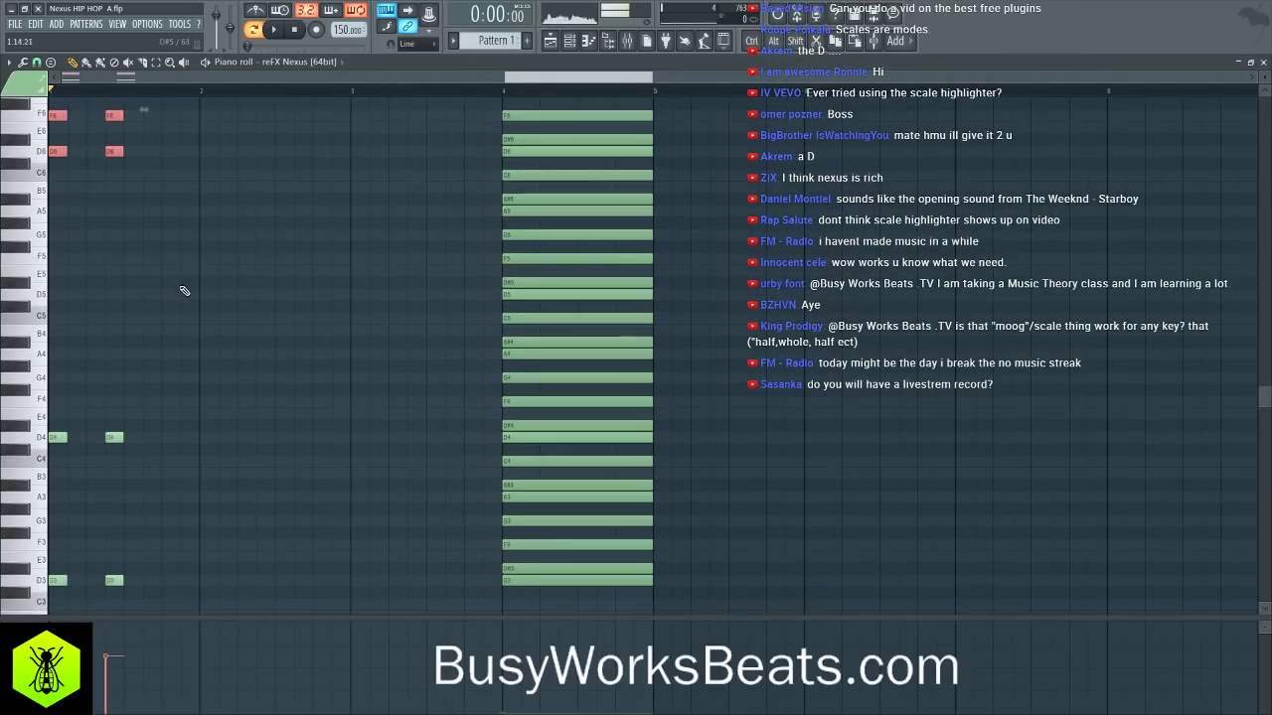
{"action": "scroll", "coordinate": [129, 467], "scroll_direction": "up", "scroll_amount": 3}
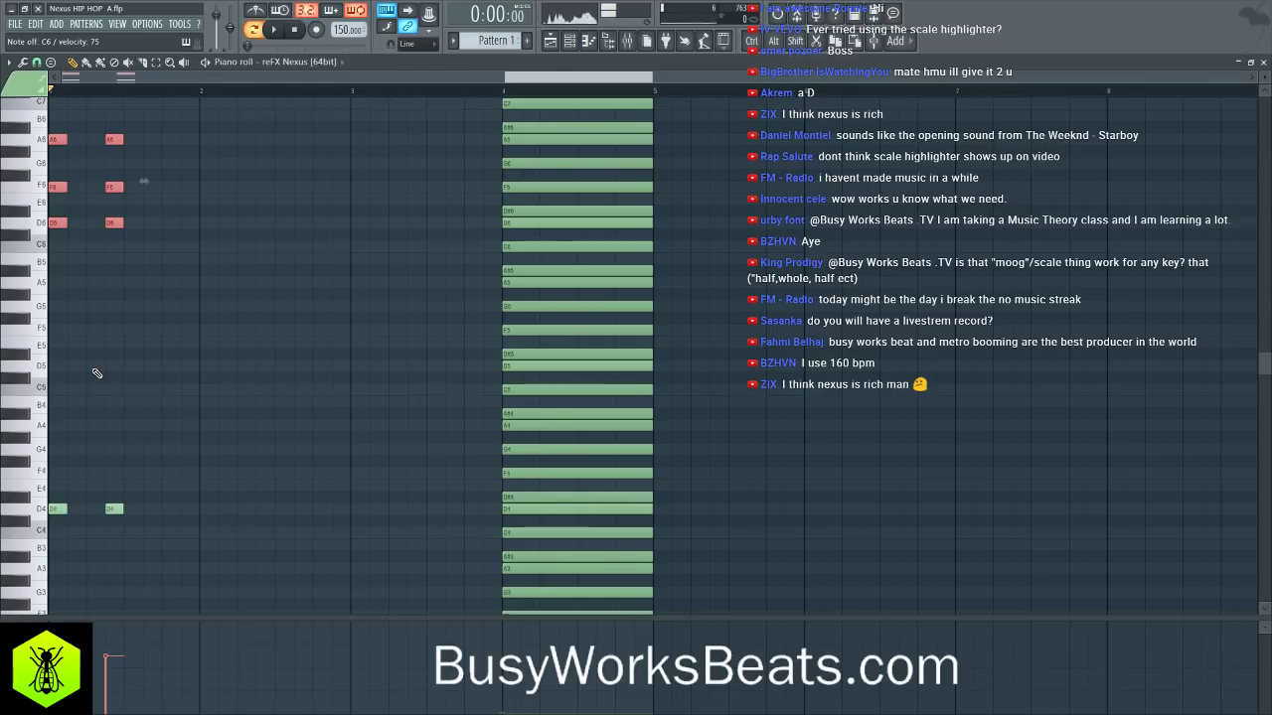
{"action": "scroll", "coordinate": [96, 372], "scroll_direction": "down", "scroll_amount": 1}
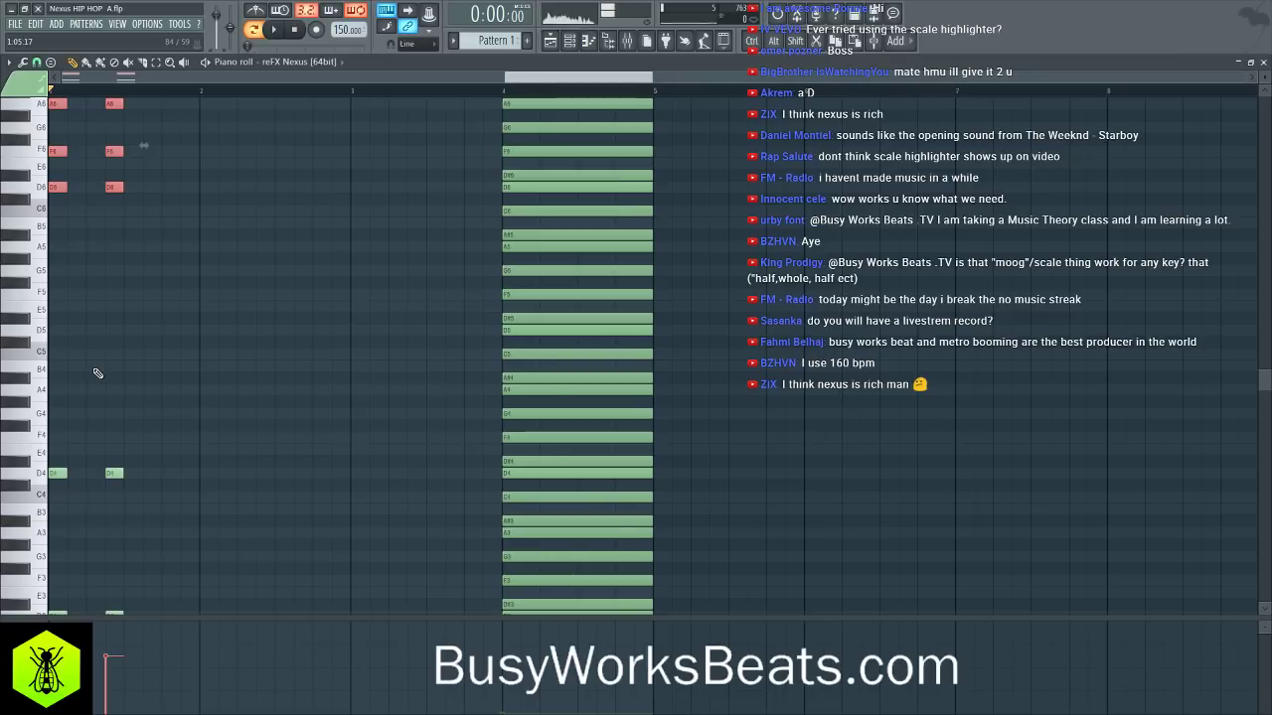
{"action": "scroll", "coordinate": [96, 373], "scroll_direction": "down", "scroll_amount": 1}
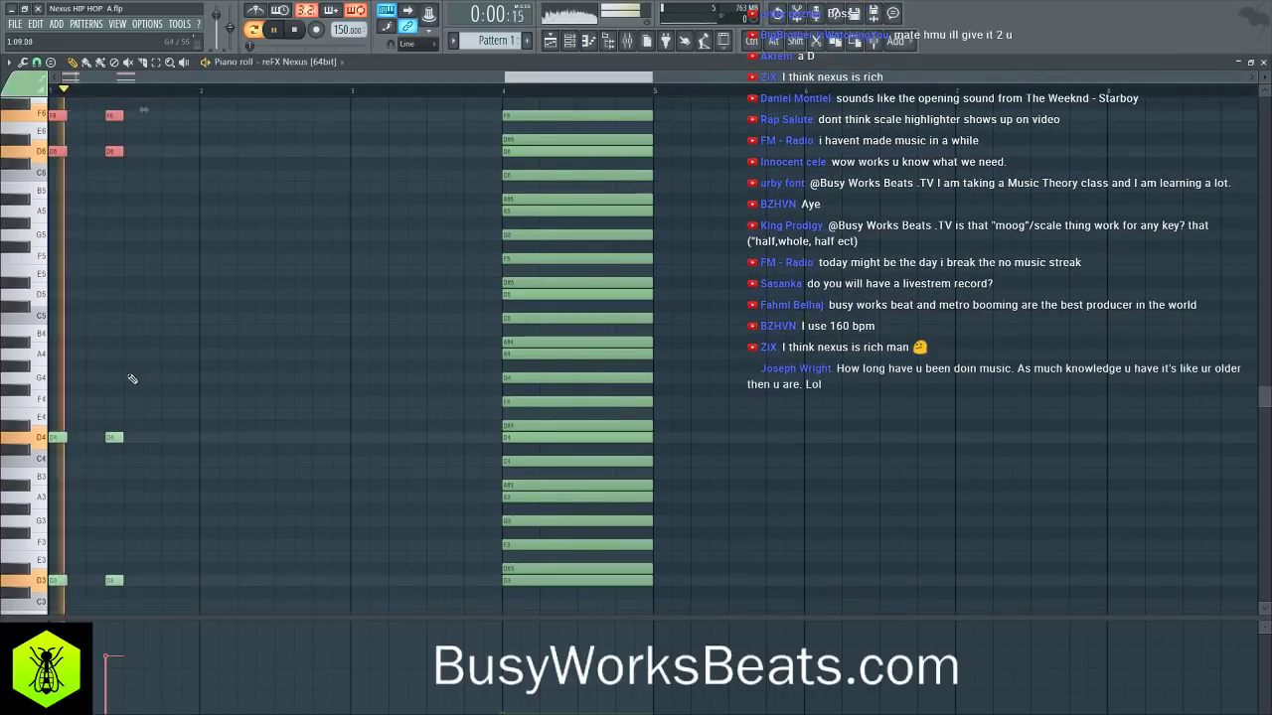
- Move the second D3 and D4 bass notes six steps later to step 13 and set the tempo to 170 BPM
{"action": "key", "text": "shift+Right"}
{"action": "key", "text": "shift+Right"}
{"action": "key", "text": "shift+Right"}
{"action": "key", "text": "shift+Right"}
{"action": "key", "text": "shift+Right"}
{"action": "key", "text": "shift+Right"}
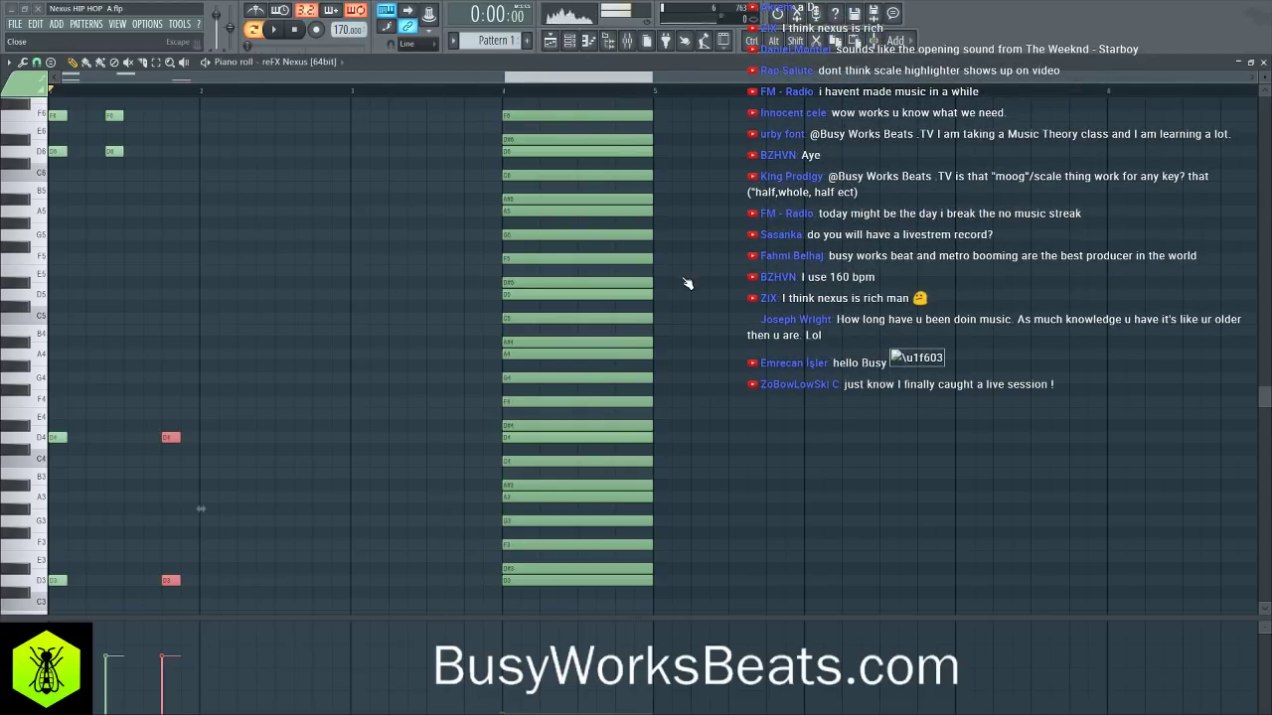
- Copy the second chord's D6, F6 and A6 notes to step 13 of bar 1 and play the pattern
{"action": "scroll", "coordinate": [222, 296], "scroll_direction": "up", "scroll_amount": 3}
{"action": "left_click_drag", "start_coordinate": [179, 300], "coordinate": [115, 136]}
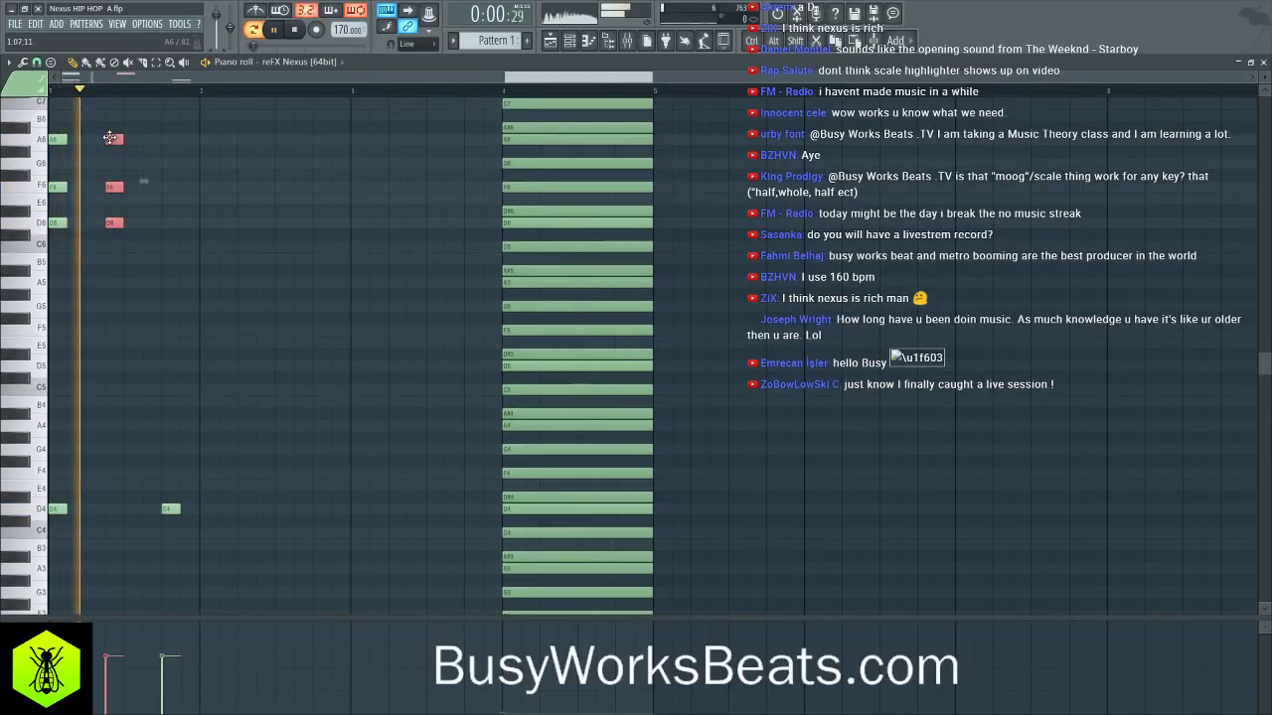
{"action": "left_click", "coordinate": [174, 221]}
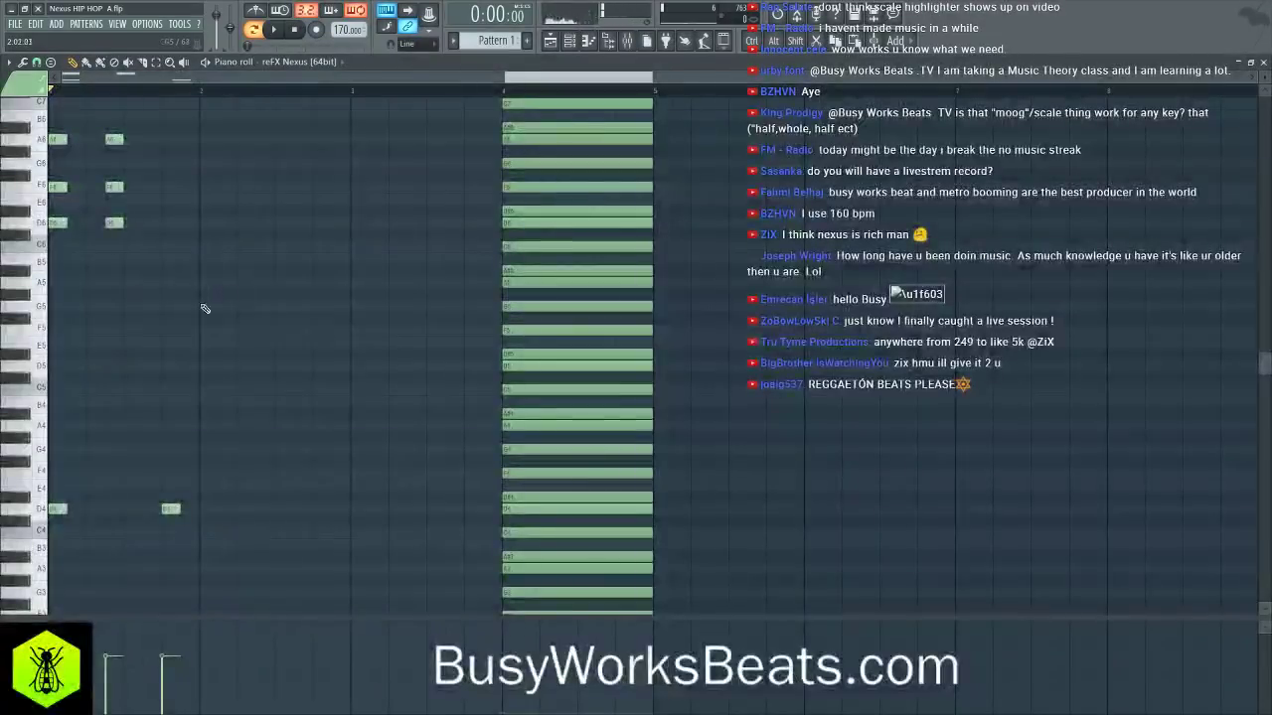
{"action": "scroll", "coordinate": [189, 298], "scroll_direction": "up", "scroll_amount": 1}
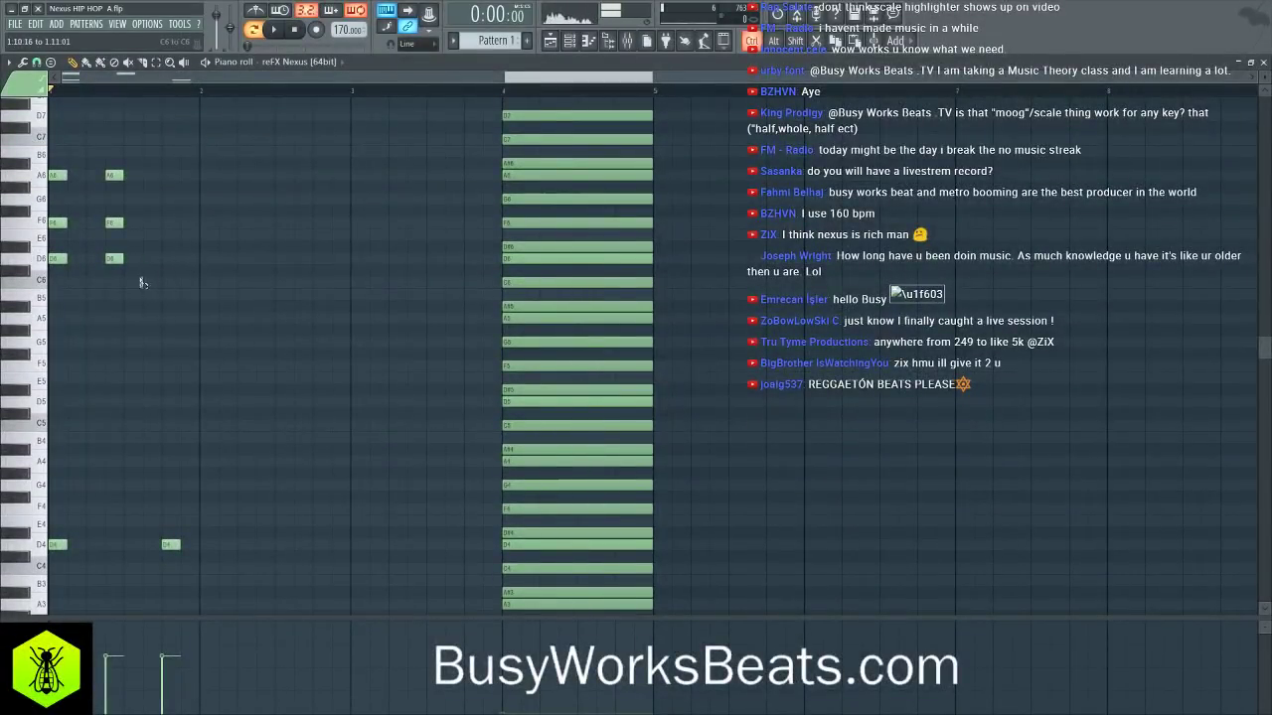
{"action": "left_click_drag", "start_coordinate": [142, 284], "coordinate": [100, 149]}
{"action": "left_click_drag", "start_coordinate": [115, 259], "coordinate": [170, 262]}
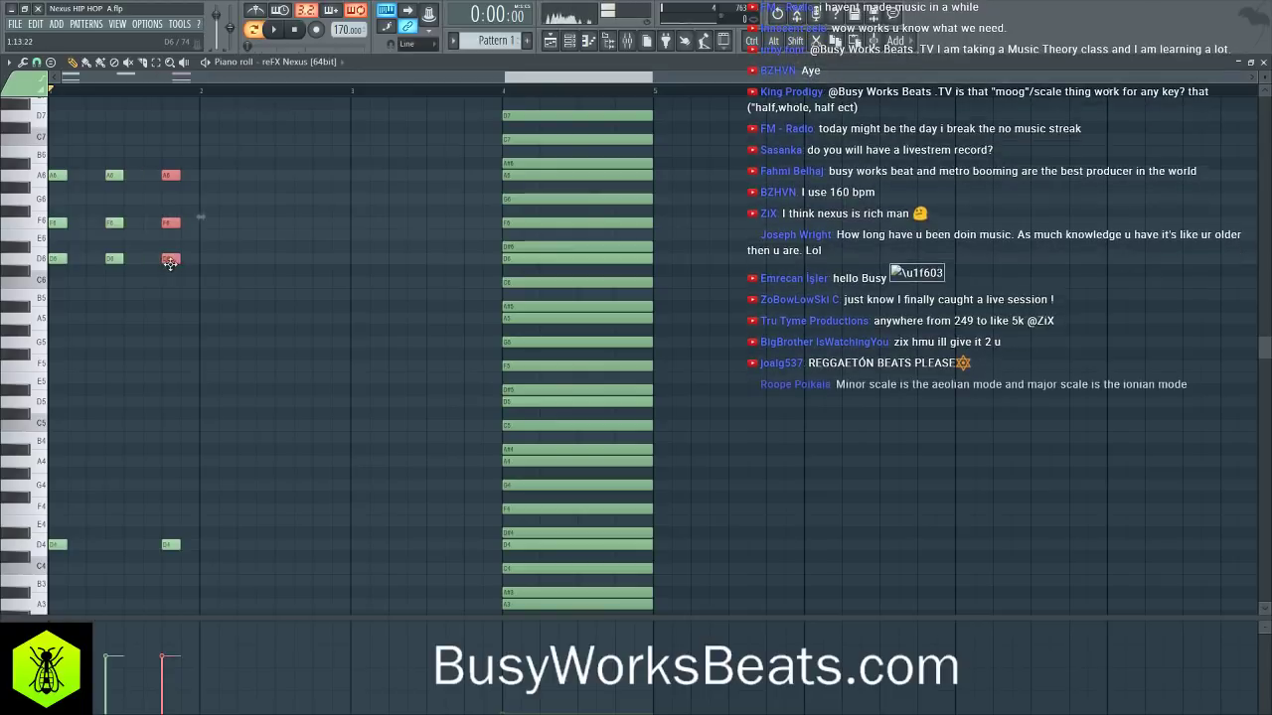
{"action": "left_click", "coordinate": [202, 222]}
{"action": "key", "text": "space"}
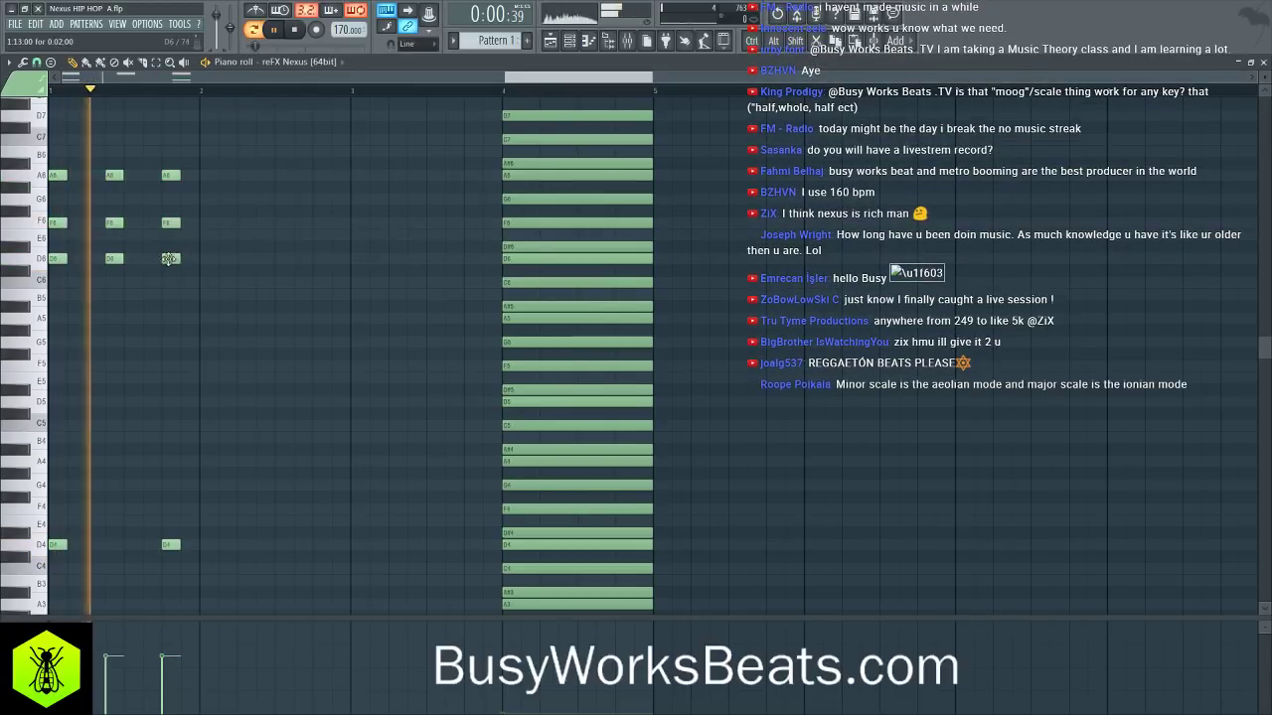
- Move the third upper chord to step 11, lower its F6 to D#6 and D6 to C6, and play it back
{"action": "key", "text": "space"}
{"action": "mouse_move", "coordinate": [170, 270]}
{"action": "left_mouse_down"}
{"action": "mouse_move", "coordinate": [185, 164]}
{"action": "mouse_move", "coordinate": [156, 171]}
{"action": "mouse_move", "coordinate": [152, 274]}
{"action": "left_mouse_up"}
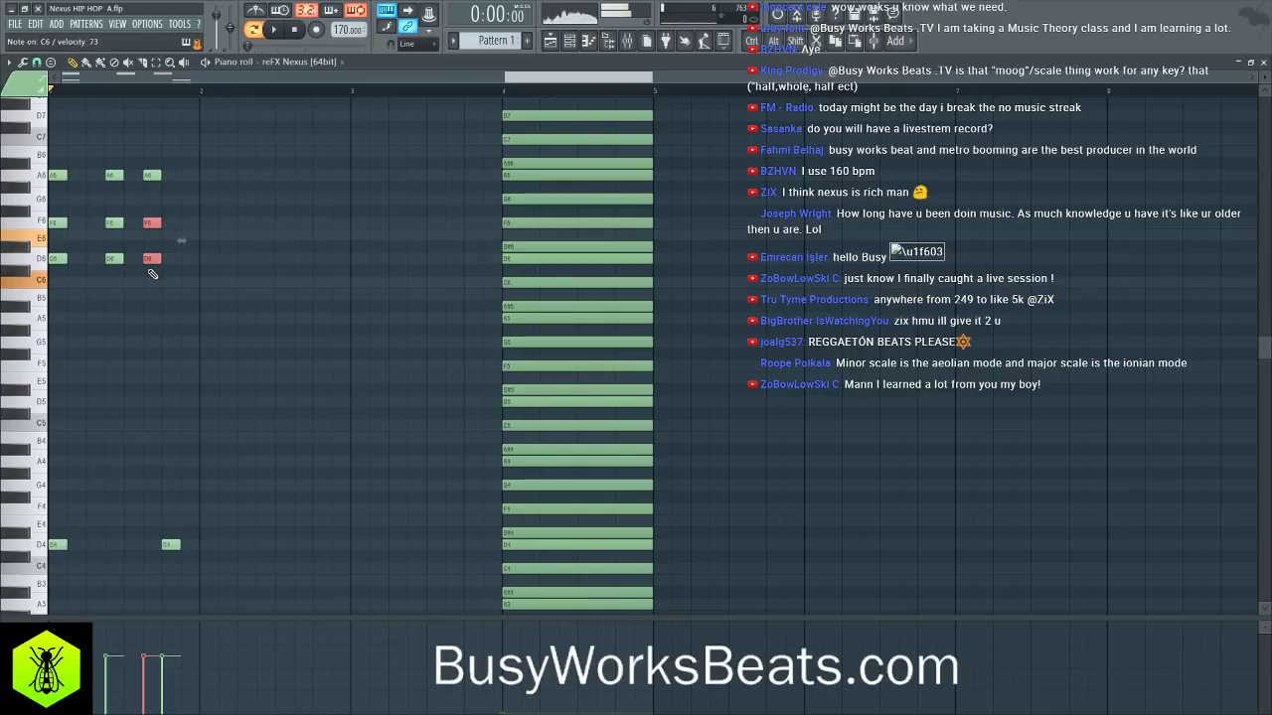
{"action": "left_click", "coordinate": [173, 222]}
{"action": "left_click_drag", "start_coordinate": [173, 208], "coordinate": [149, 286]}
{"action": "left_click", "coordinate": [165, 323]}
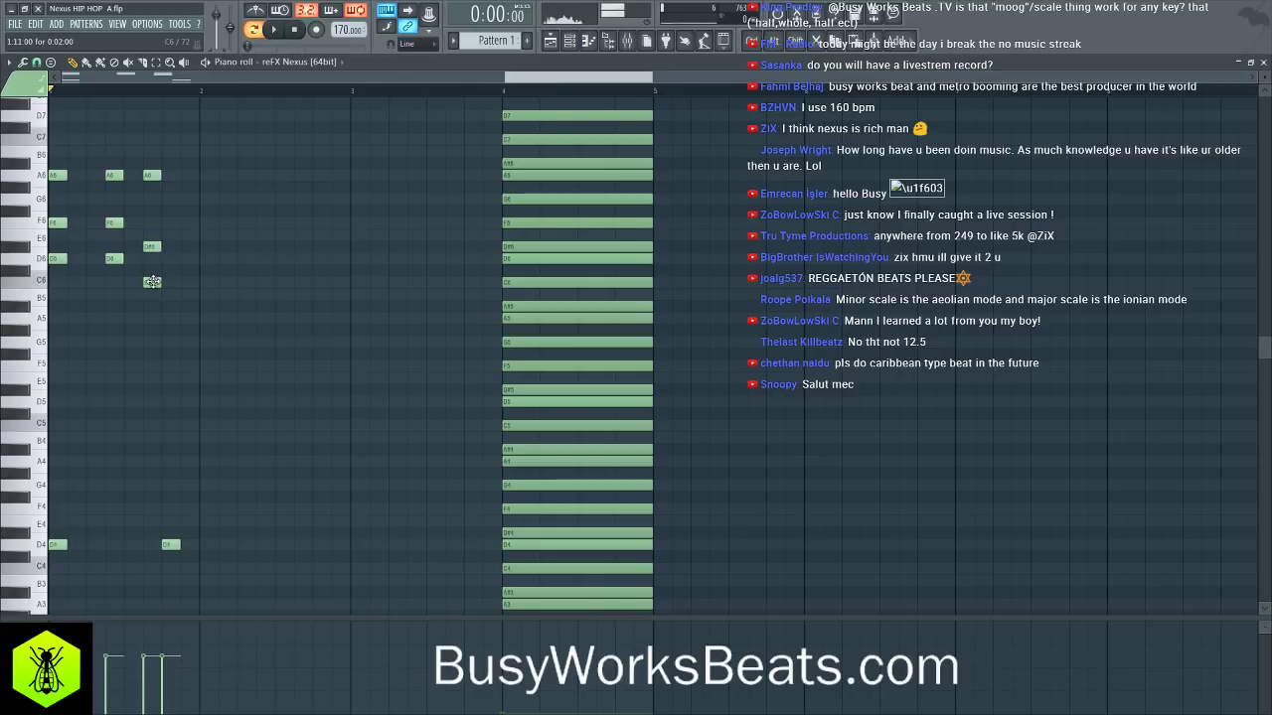
{"action": "key", "text": "space"}
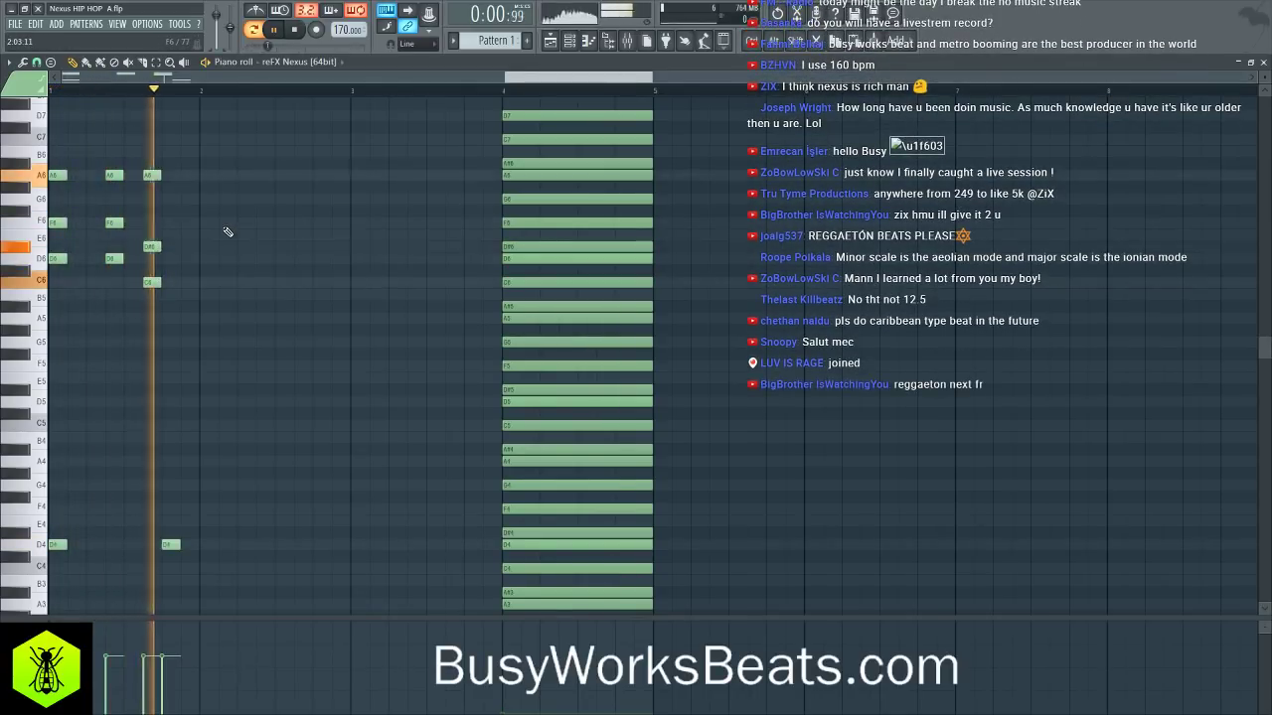
{"action": "key", "text": "space"}
- Try the third chord's C6 and D#6 notes one octave higher and bring them back down
{"action": "left_click", "coordinate": [152, 245]}
{"action": "left_click_drag", "start_coordinate": [161, 324], "coordinate": [147, 231]}
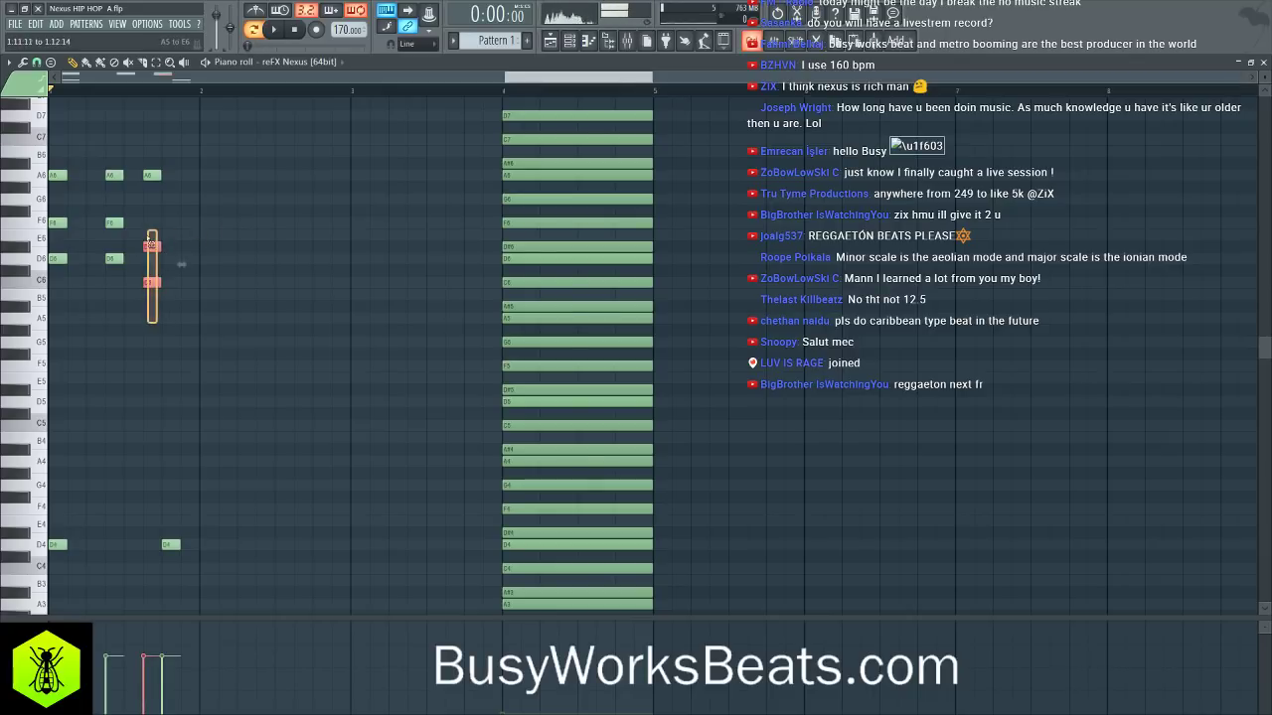
{"action": "key", "text": "ctrl+Up"}
{"action": "scroll", "coordinate": [155, 231], "scroll_direction": "up", "scroll_amount": 3}
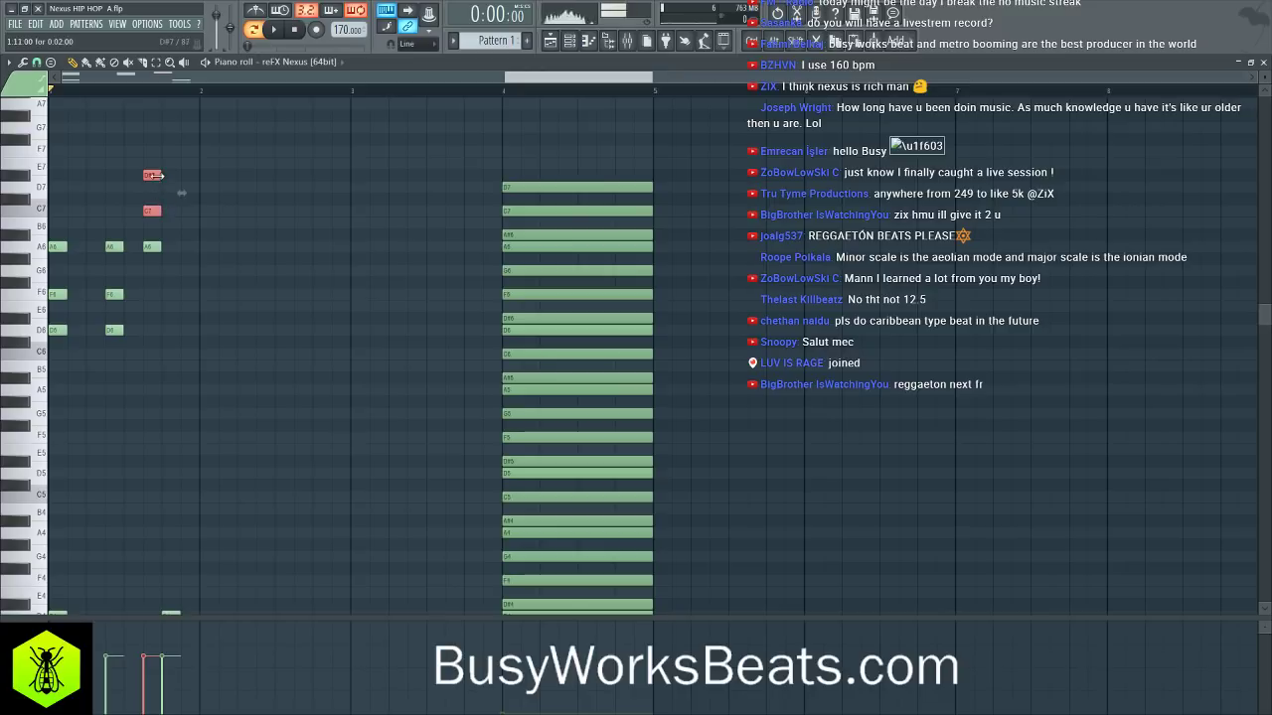
{"action": "key", "text": "ctrl+Down"}
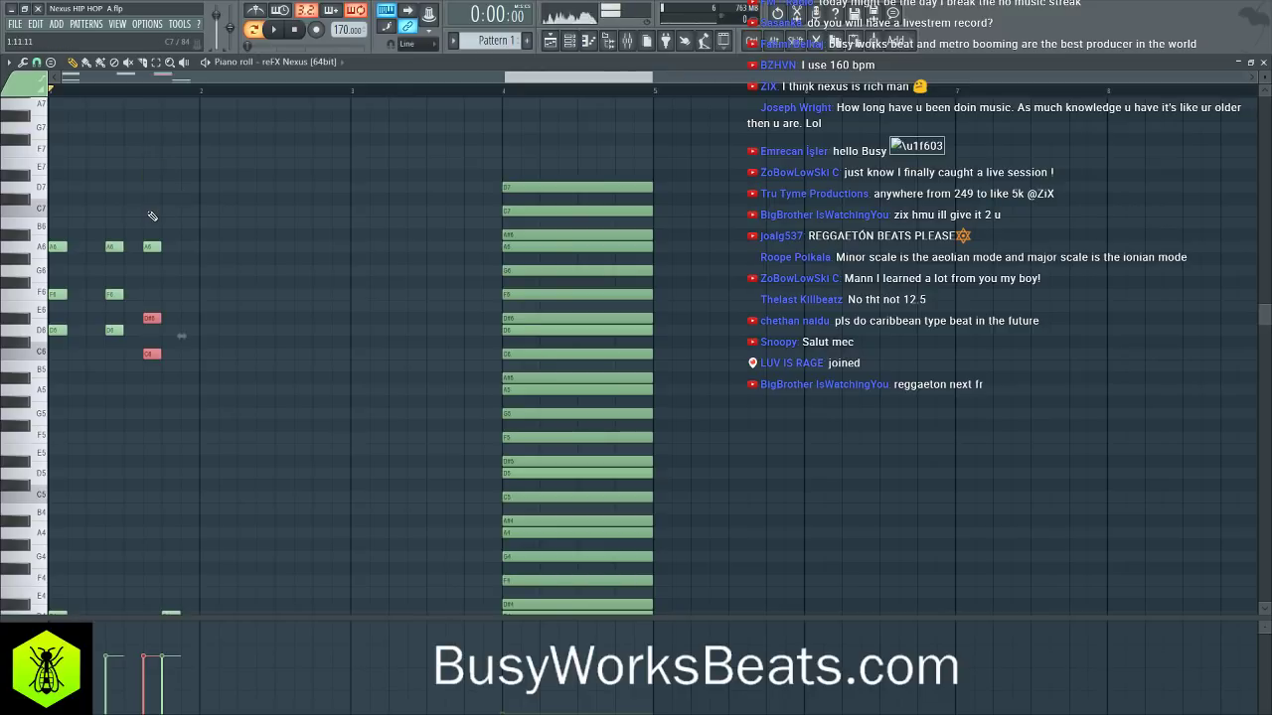
- Lower the third chord's D#6 note to D6 and play the pattern
{"action": "left_click", "coordinate": [265, 263]}
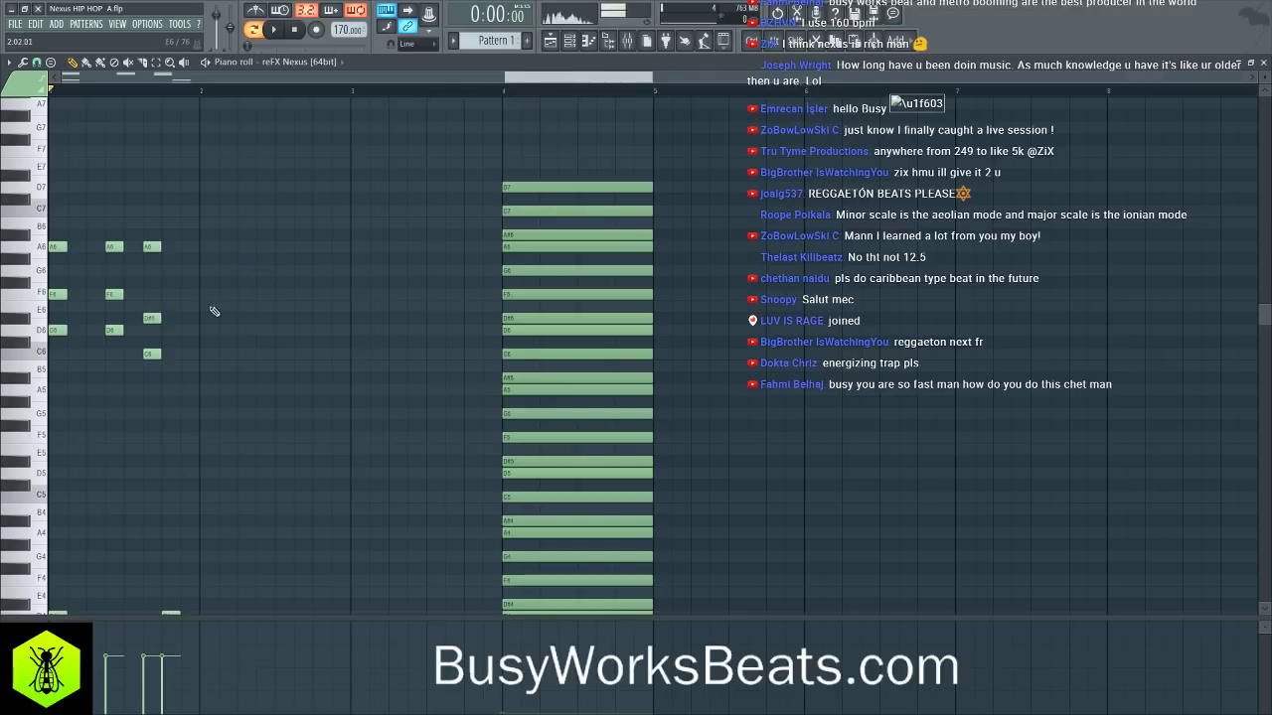
{"action": "left_click", "coordinate": [151, 317]}
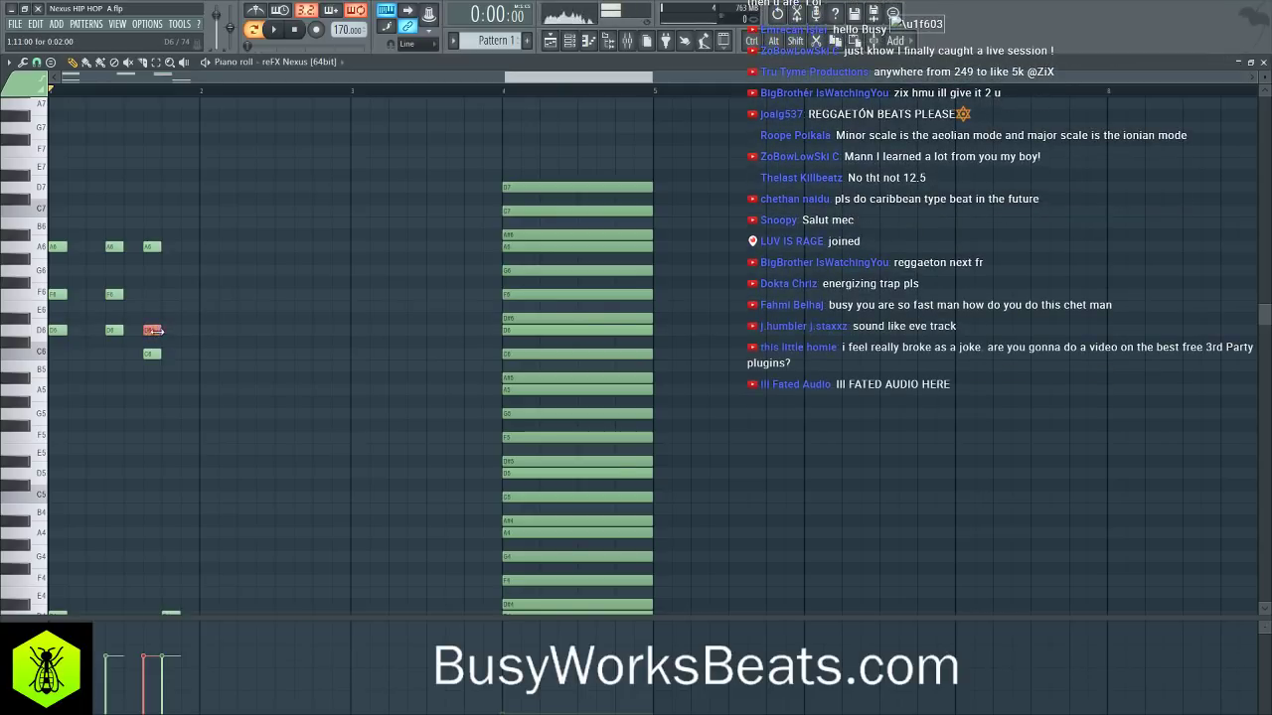
{"action": "left_click", "coordinate": [261, 315]}
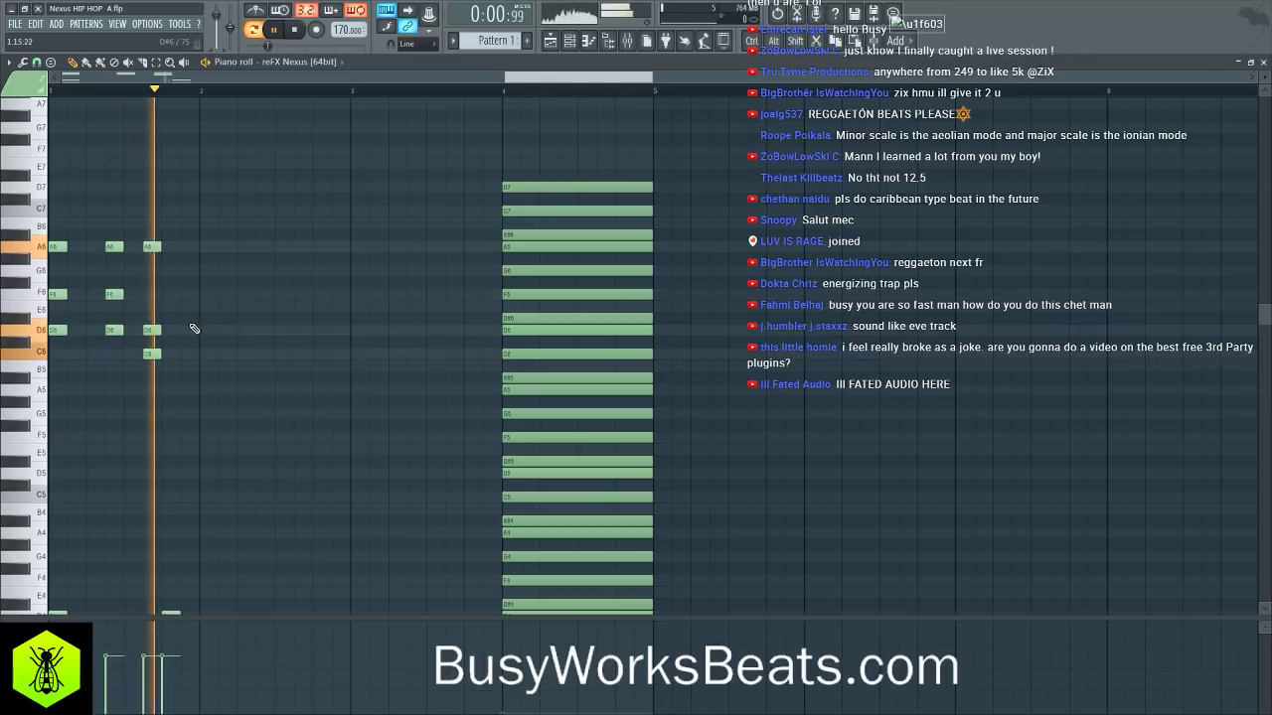
{"action": "key", "text": "space"}
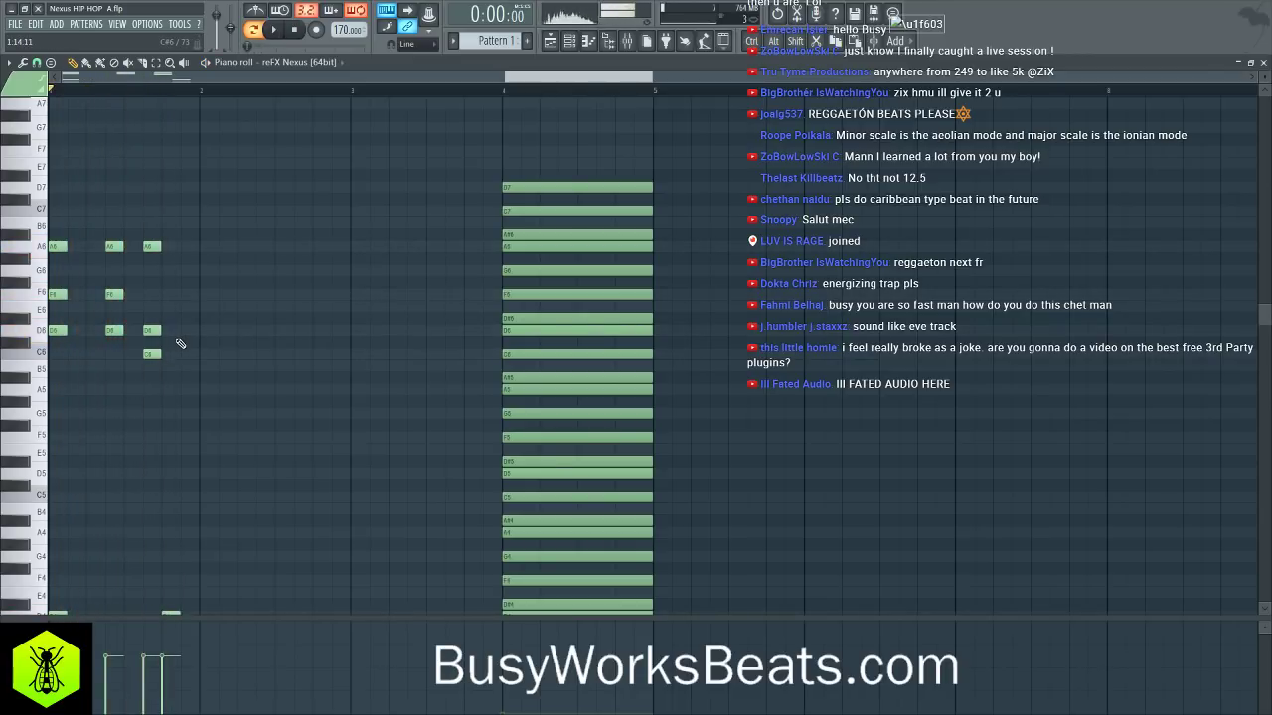
- Try the third chord's D6 note at D#6 again and return it to D6
{"action": "left_click_drag", "start_coordinate": [147, 330], "coordinate": [146, 315]}
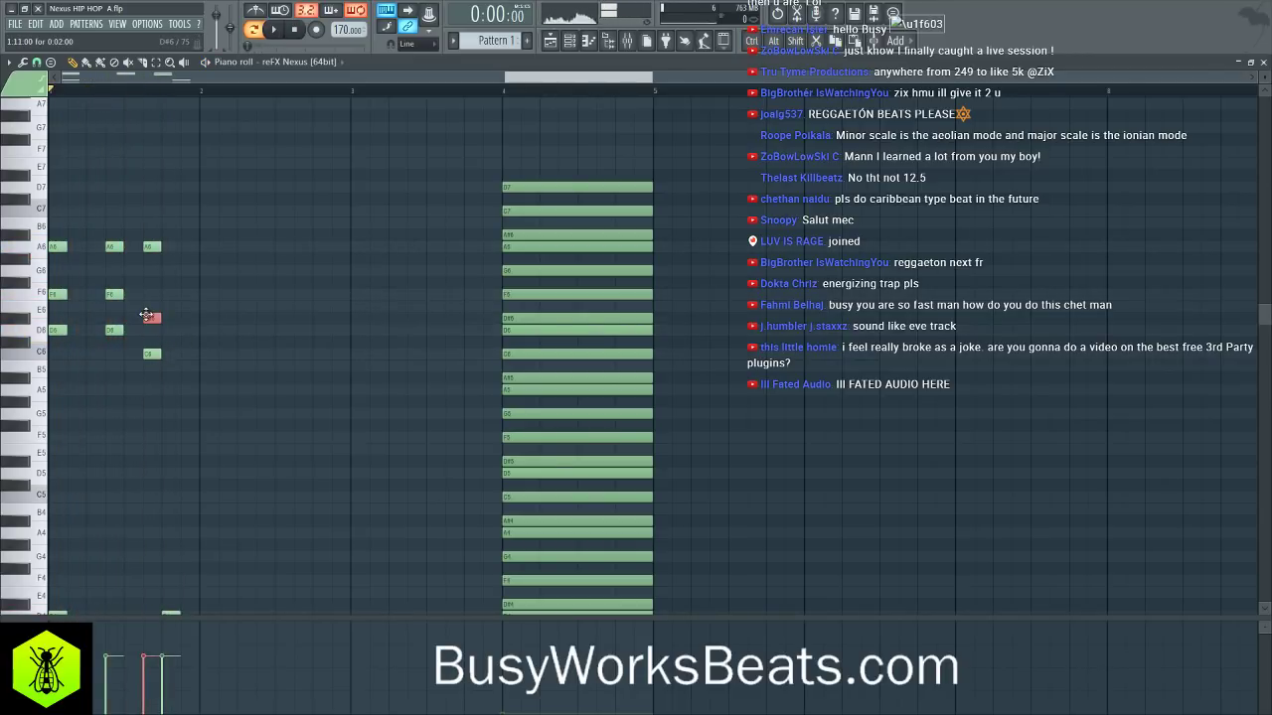
{"action": "key", "text": "space"}
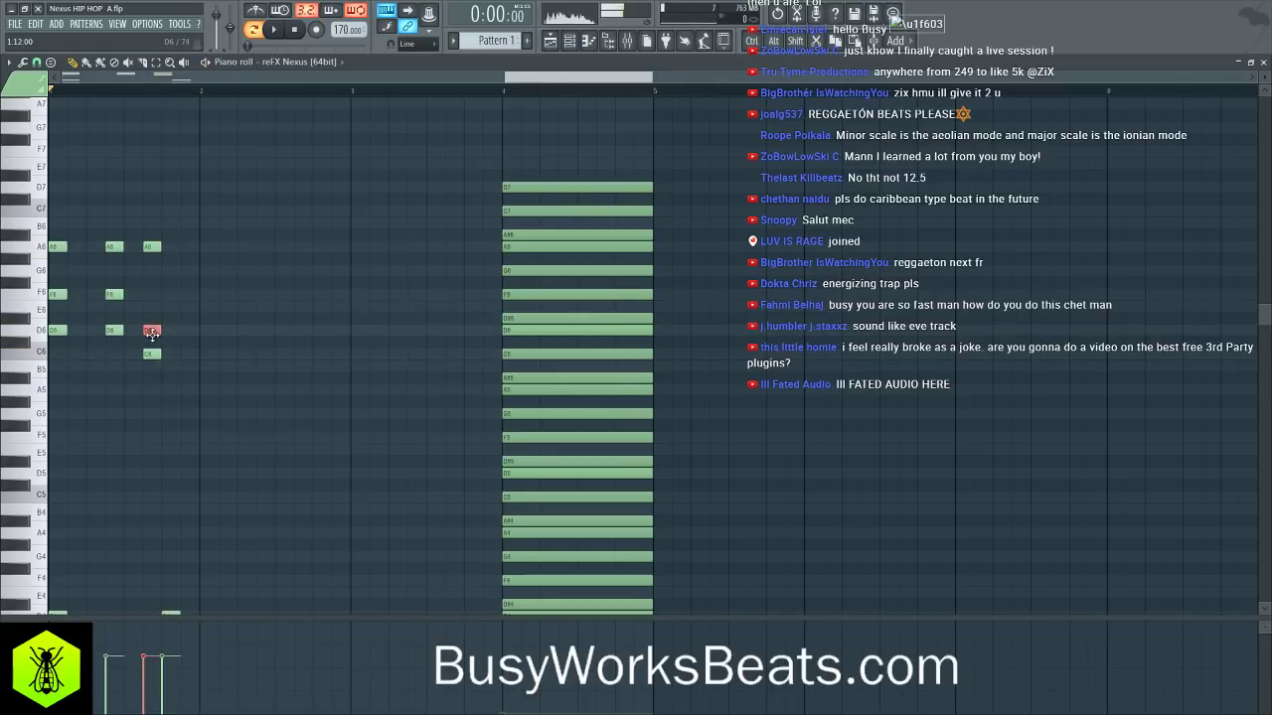
{"action": "left_click", "coordinate": [232, 333]}
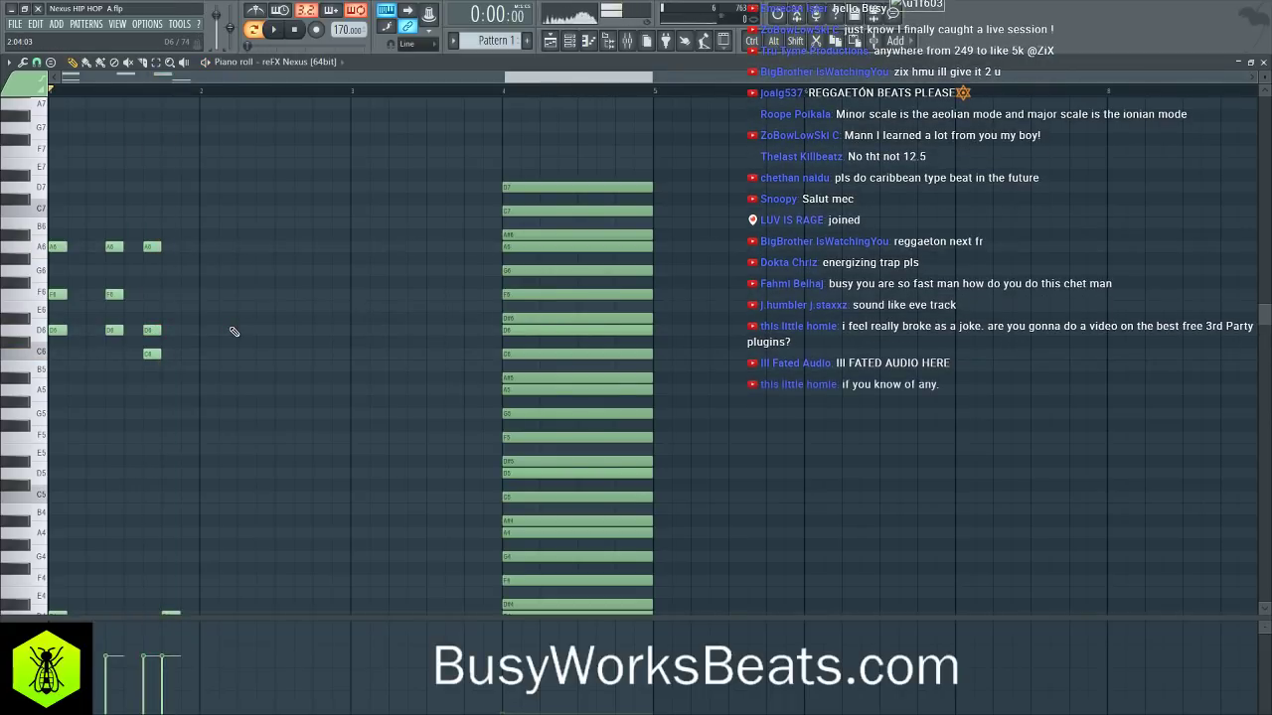
- Play the pattern and move the D3 and D4 bass notes at step 13 two steps later, to step 15
{"action": "scroll", "coordinate": [281, 313], "scroll_direction": "down", "scroll_amount": 3}
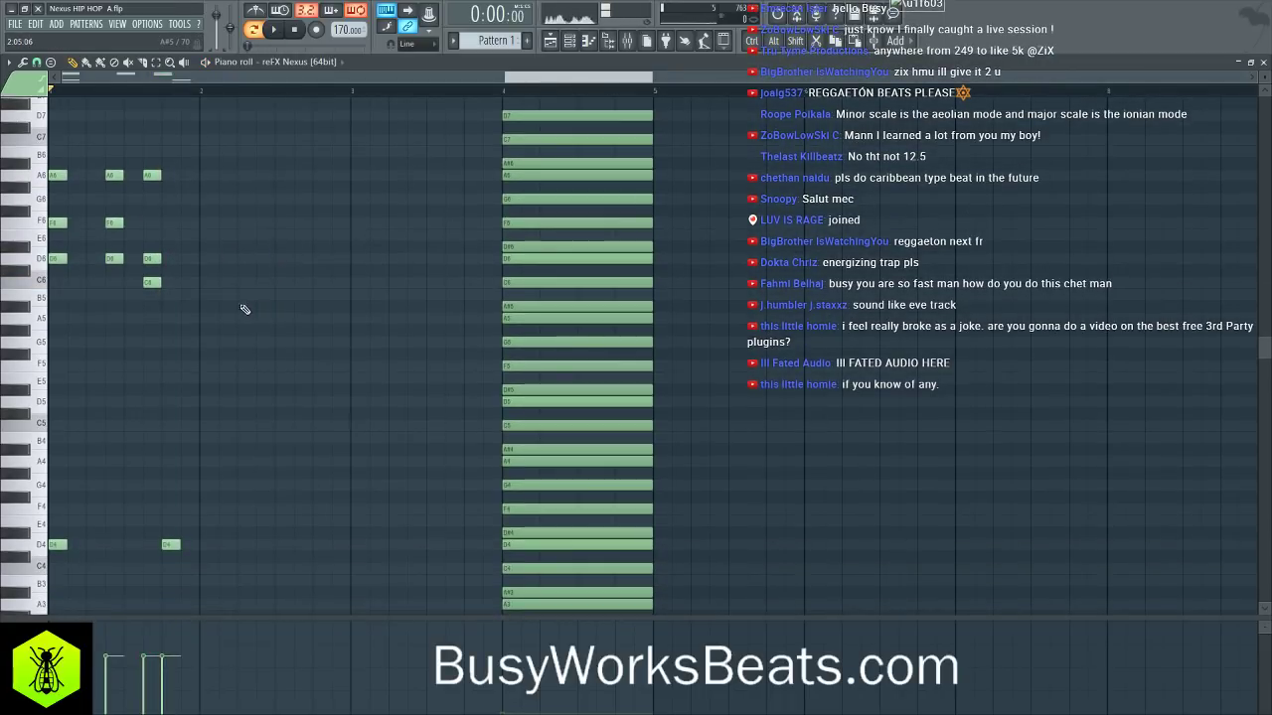
{"action": "key", "text": "space"}
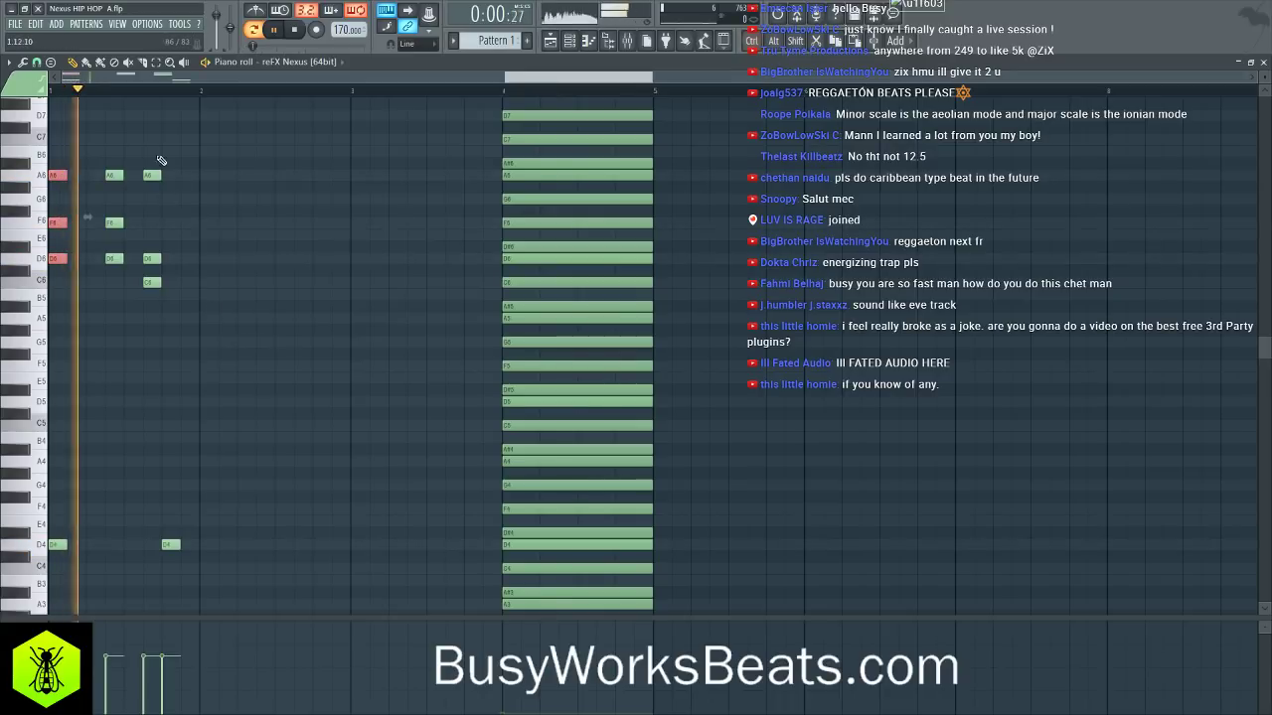
{"action": "scroll", "coordinate": [171, 338], "scroll_direction": "down", "scroll_amount": 6}
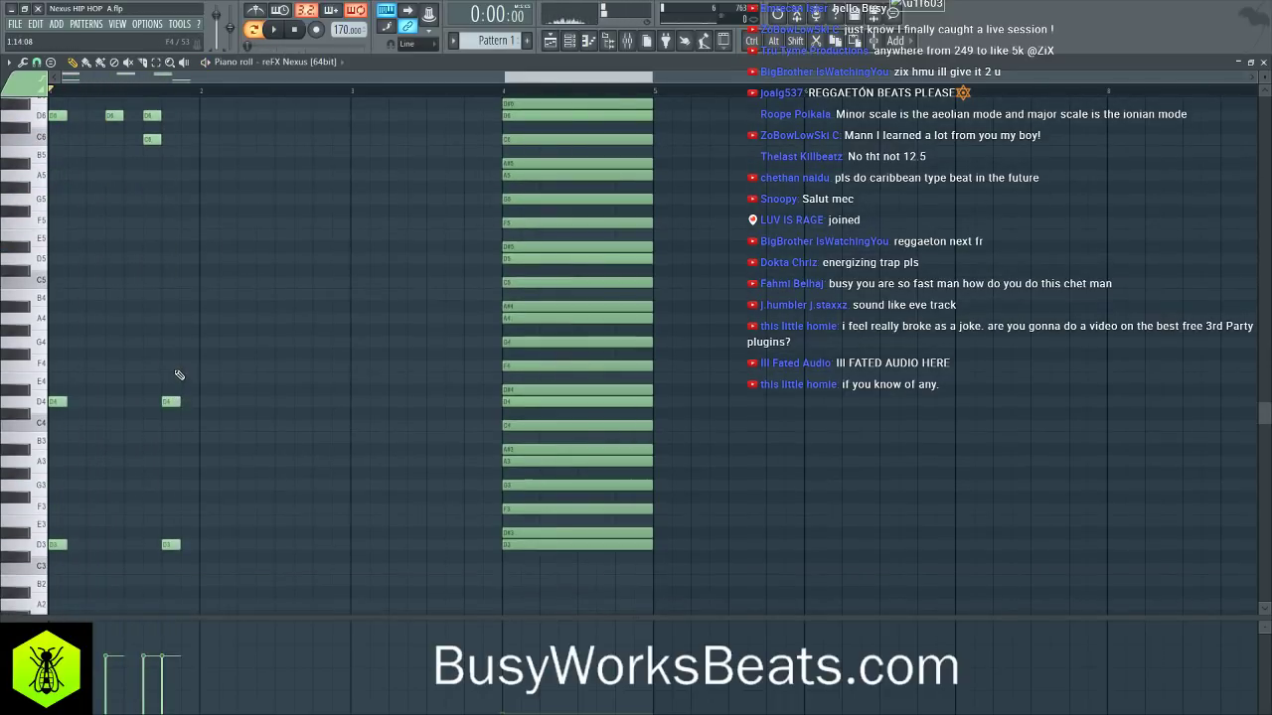
{"action": "left_click_drag", "start_coordinate": [162, 349], "coordinate": [196, 544]}
{"action": "key", "text": "space"}
{"action": "key", "text": "space"}
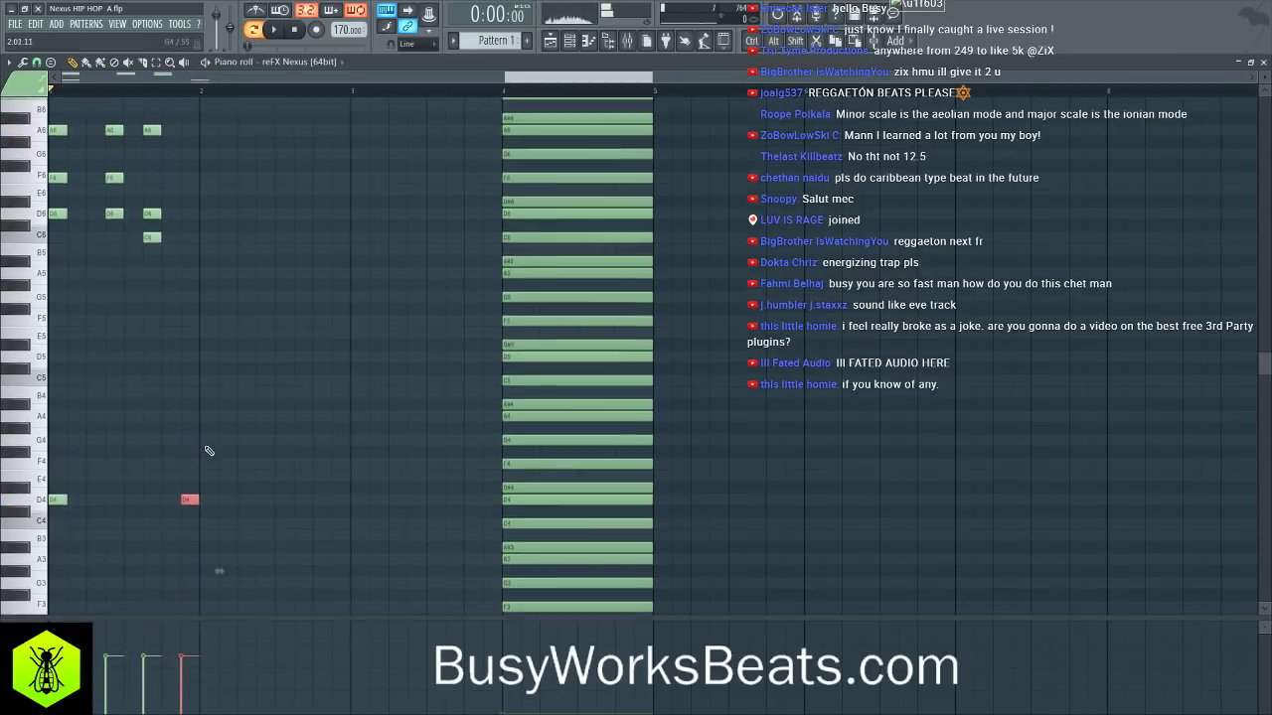
- Place a copy of the D6, F6 and A6 chord above the step 15 bass notes and play the pattern
{"action": "scroll", "coordinate": [208, 448], "scroll_direction": "up", "scroll_amount": 4}
{"action": "key", "text": "ctrl+v"}
{"action": "left_click_drag", "start_coordinate": [169, 138], "coordinate": [187, 138]}
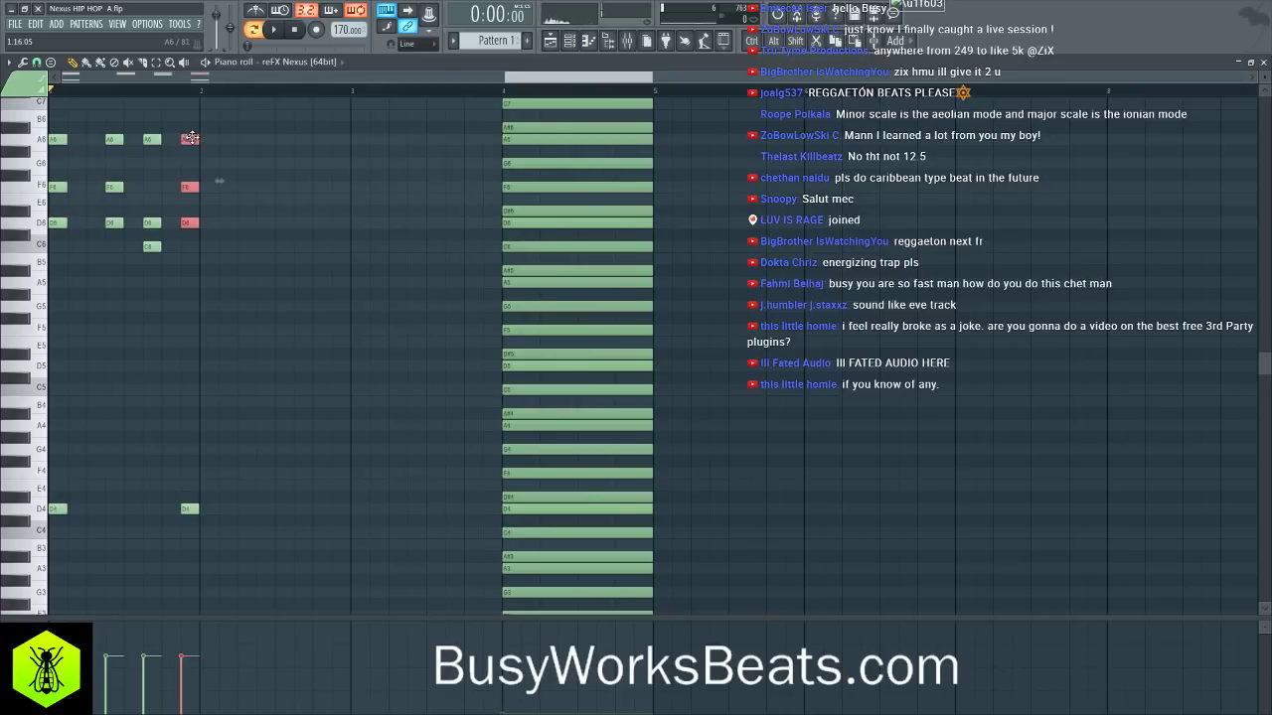
{"action": "left_click", "coordinate": [264, 277]}
{"action": "key", "text": "space"}
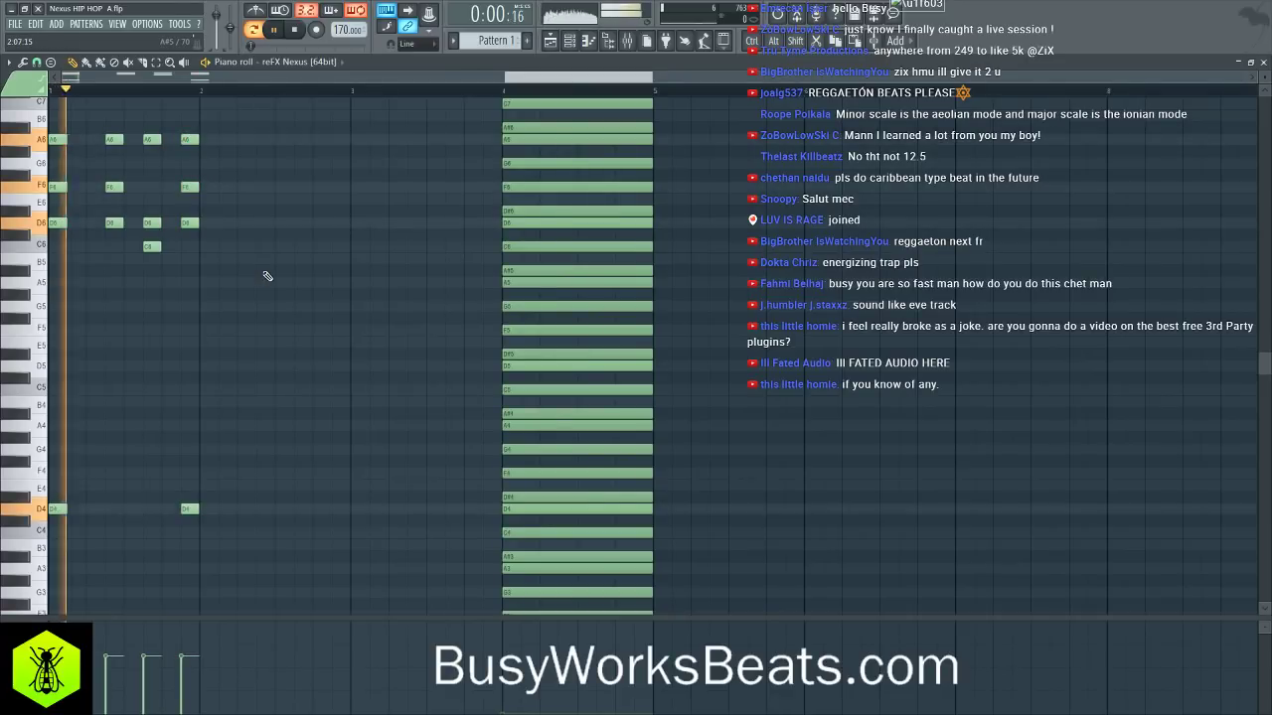
{"action": "key", "text": "space"}
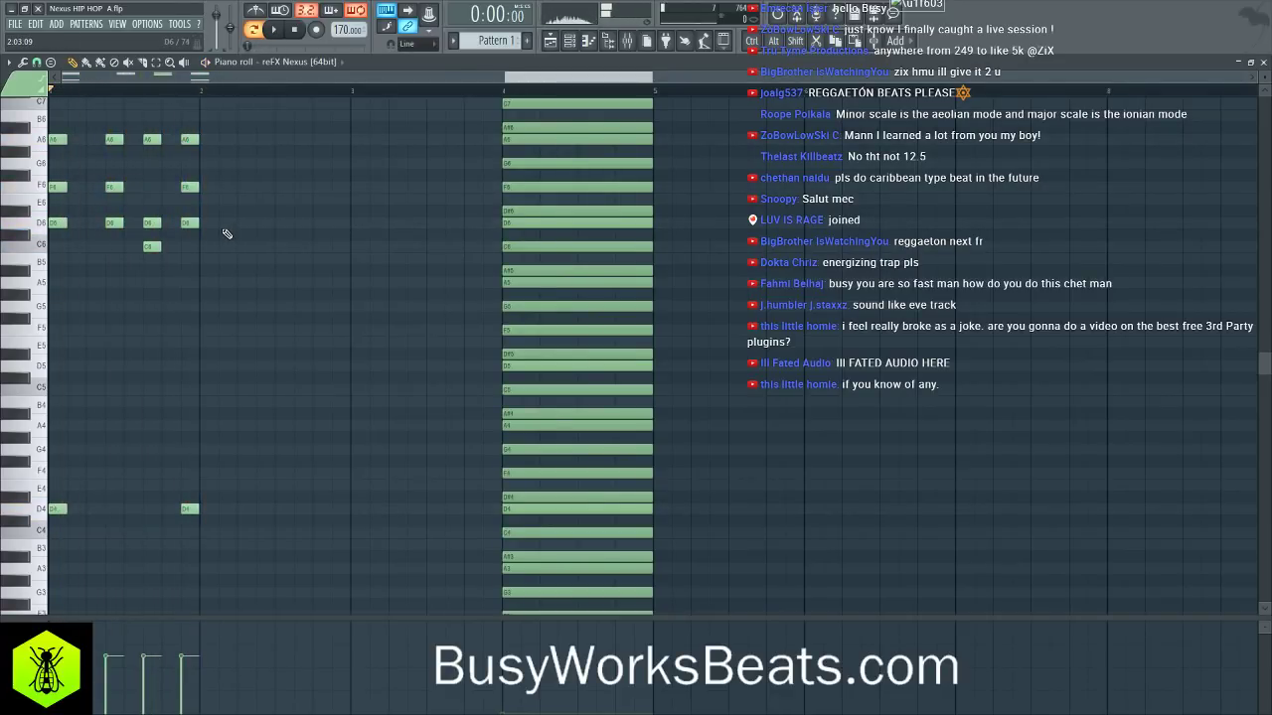
- Review the third chord's C6 and D6 notes and the bass notes below, and play the pattern
{"action": "left_click_drag", "start_coordinate": [165, 214], "coordinate": [157, 263]}
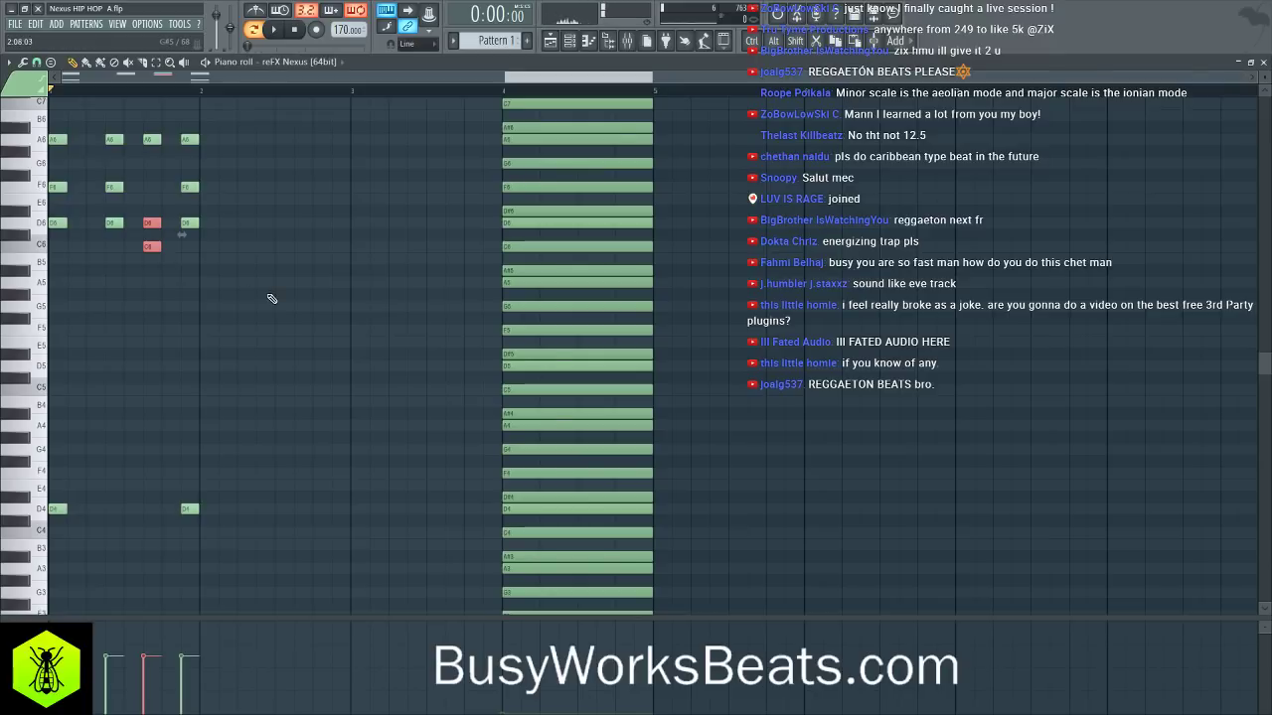
{"action": "scroll", "coordinate": [477, 404], "scroll_direction": "down", "scroll_amount": 4}
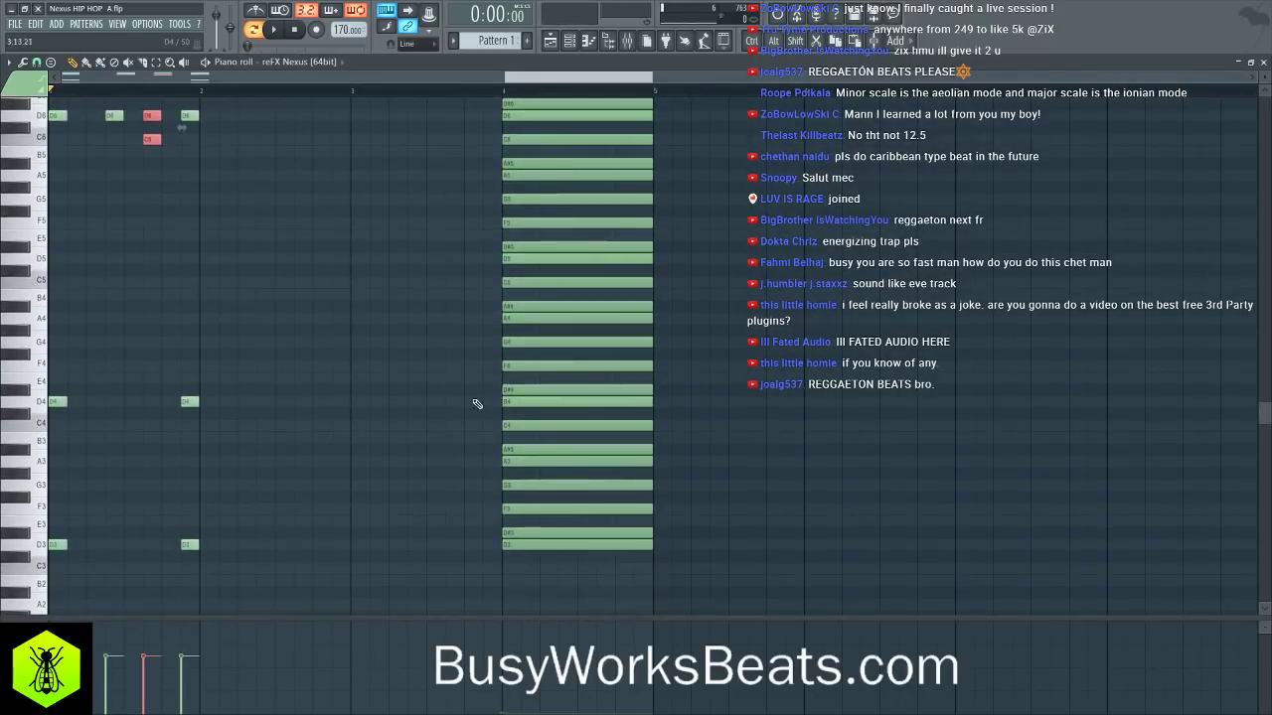
{"action": "scroll", "coordinate": [411, 338], "scroll_direction": "up", "scroll_amount": 10}
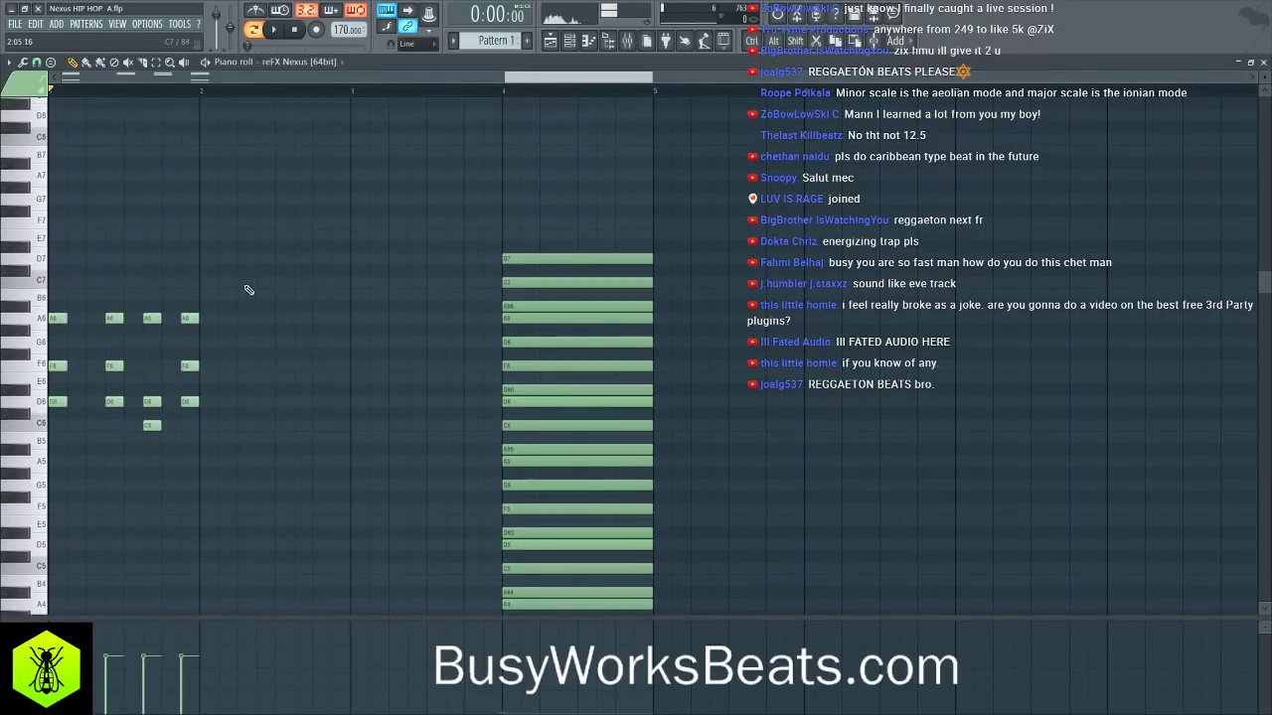
{"action": "key", "text": "space"}
{"action": "scroll", "coordinate": [244, 293], "scroll_direction": "down", "scroll_amount": 4}
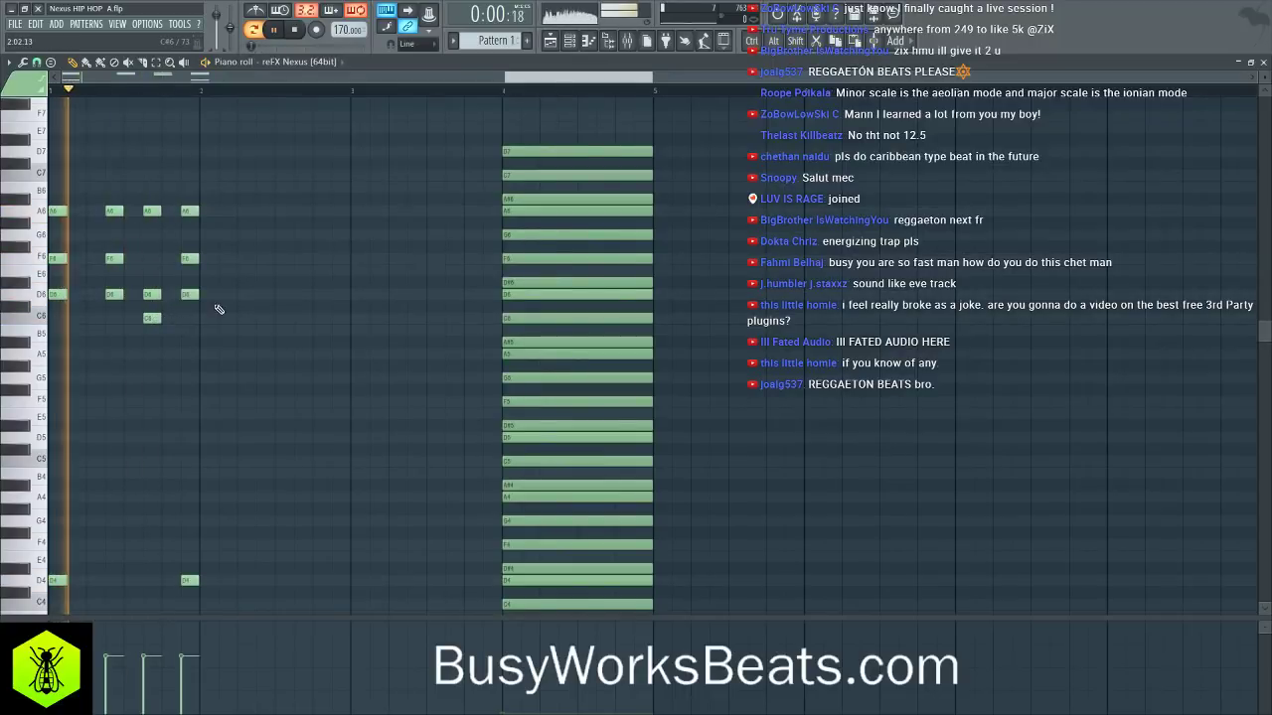
{"action": "key", "text": "space"}
- With the metronome on, copy the full step 15 chord to step 5 of bar 2 and delete the copy's D3 and D4 notes
{"action": "left_click_drag", "start_coordinate": [185, 171], "coordinate": [217, 597]}
{"action": "scroll", "coordinate": [198, 447], "scroll_direction": "up", "scroll_amount": 2}
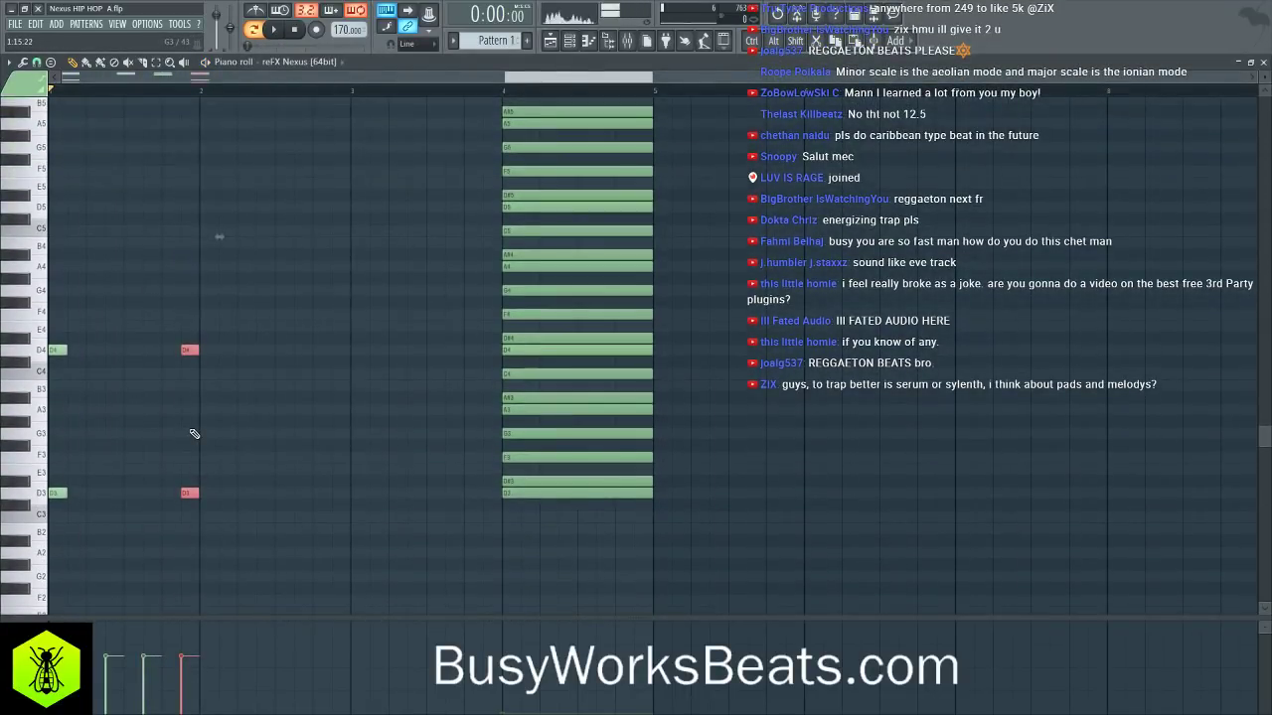
{"action": "scroll", "coordinate": [193, 477], "scroll_direction": "up", "scroll_amount": 2}
{"action": "key", "text": "space"}
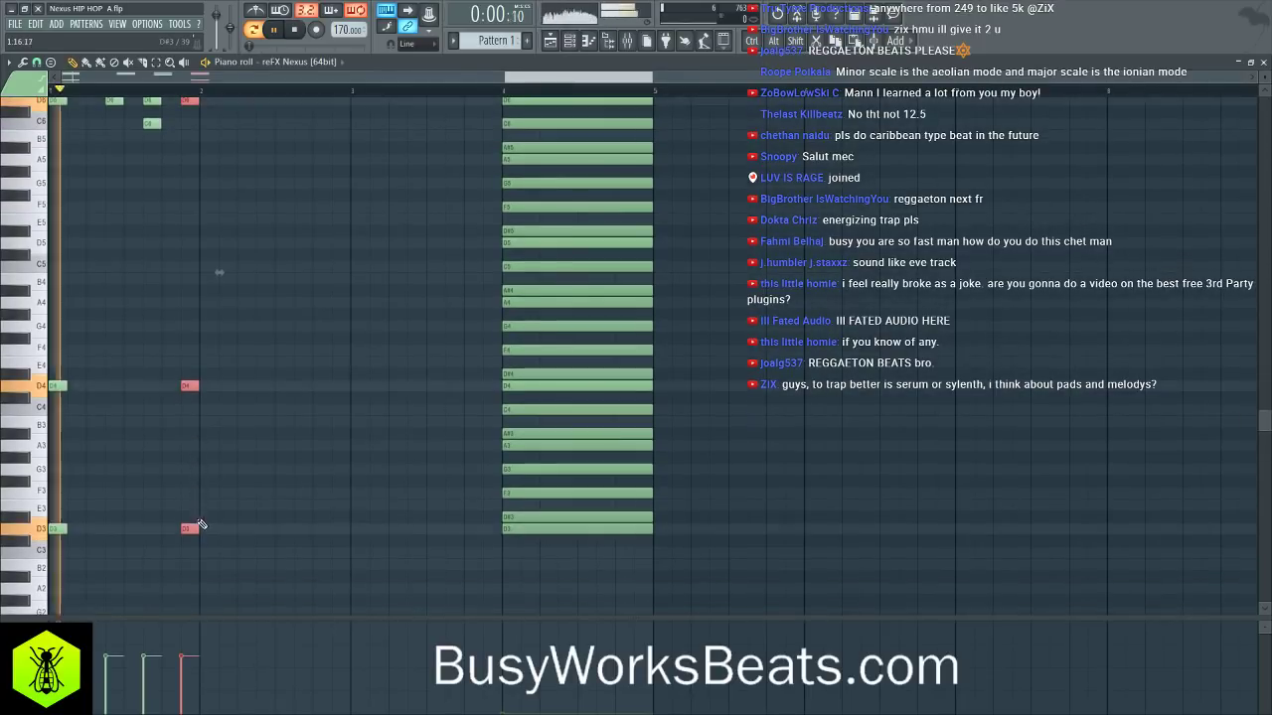
{"action": "key", "text": "space"}
{"action": "key", "text": "space"}
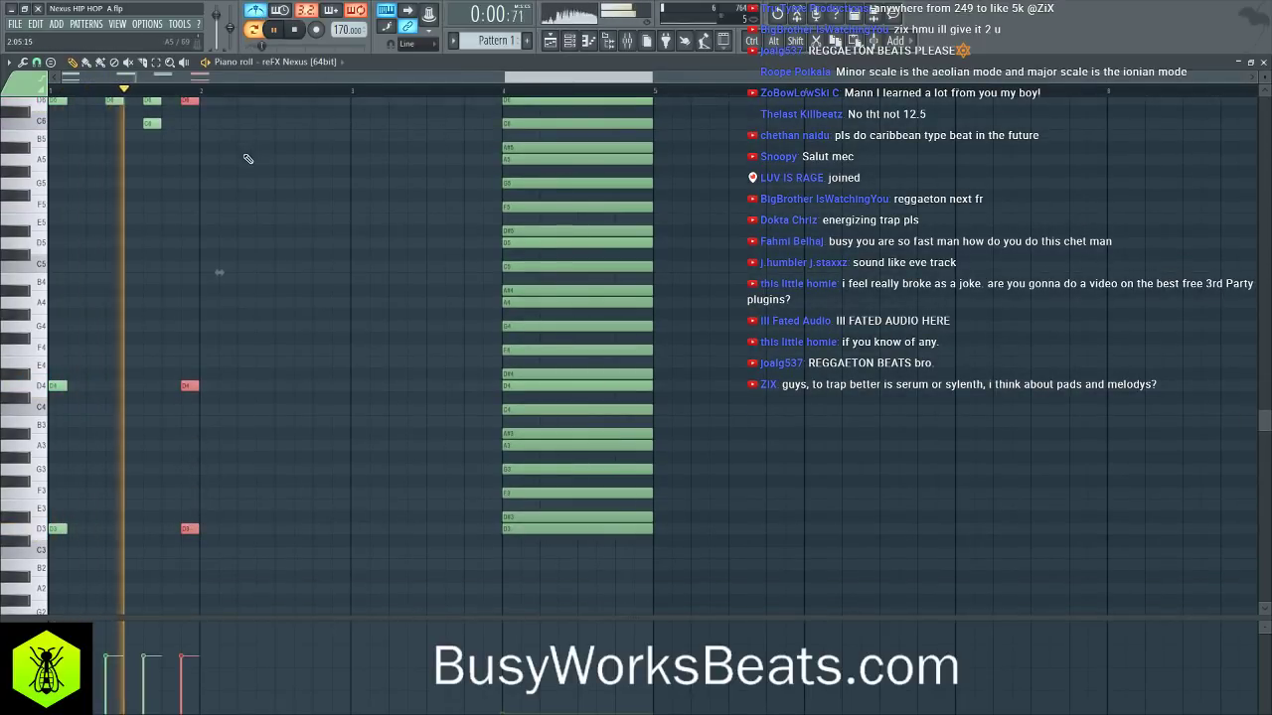
{"action": "key", "text": "ctrl+b"}
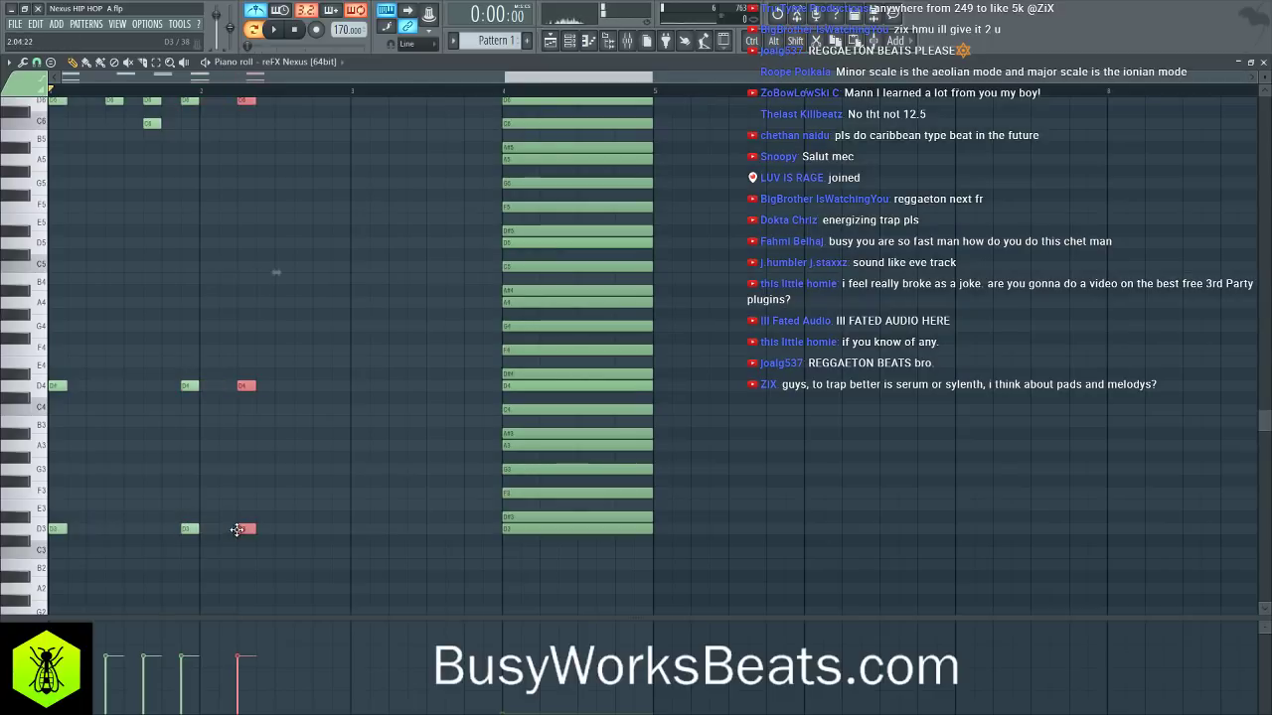
{"action": "right_click", "coordinate": [256, 380]}
{"action": "right_click", "coordinate": [244, 529]}
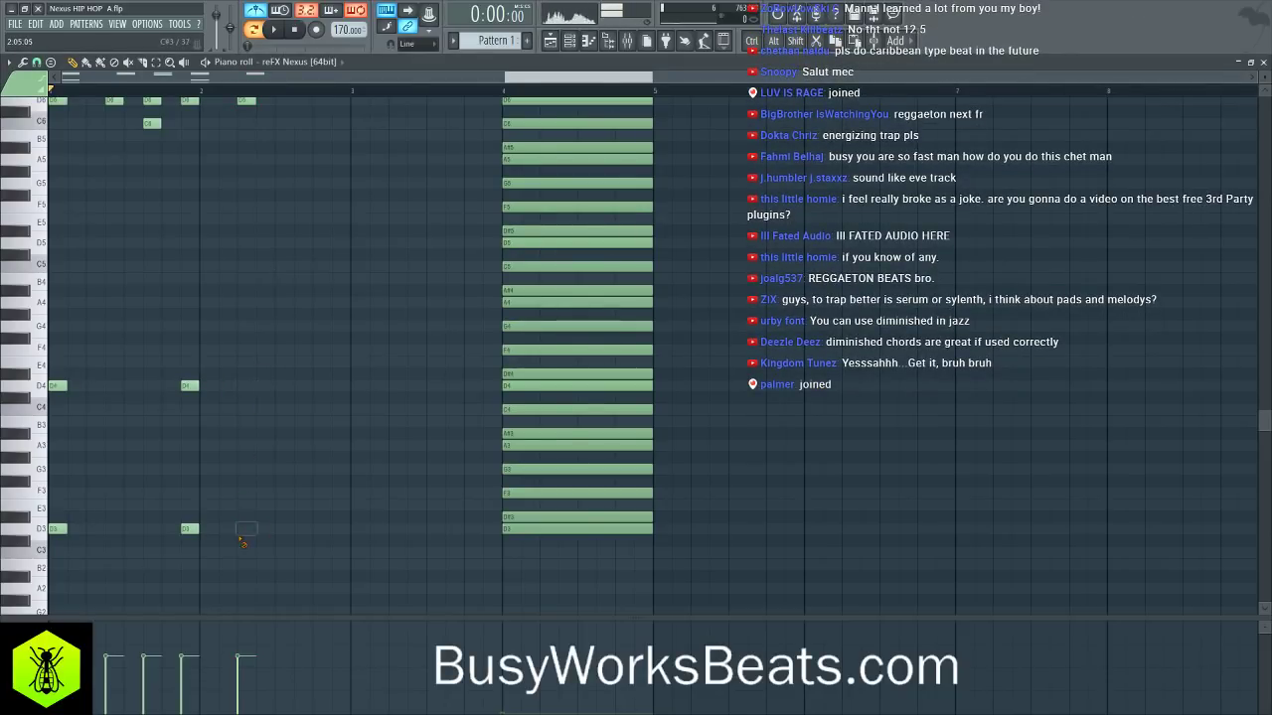
- Move bar 2's D6, F6 and A6 chord two steps earlier to step 3 and play the pattern
{"action": "scroll", "coordinate": [278, 492], "scroll_direction": "up", "scroll_amount": 3}
{"action": "key", "text": "space"}
{"action": "scroll", "coordinate": [279, 467], "scroll_direction": "up", "scroll_amount": 3}
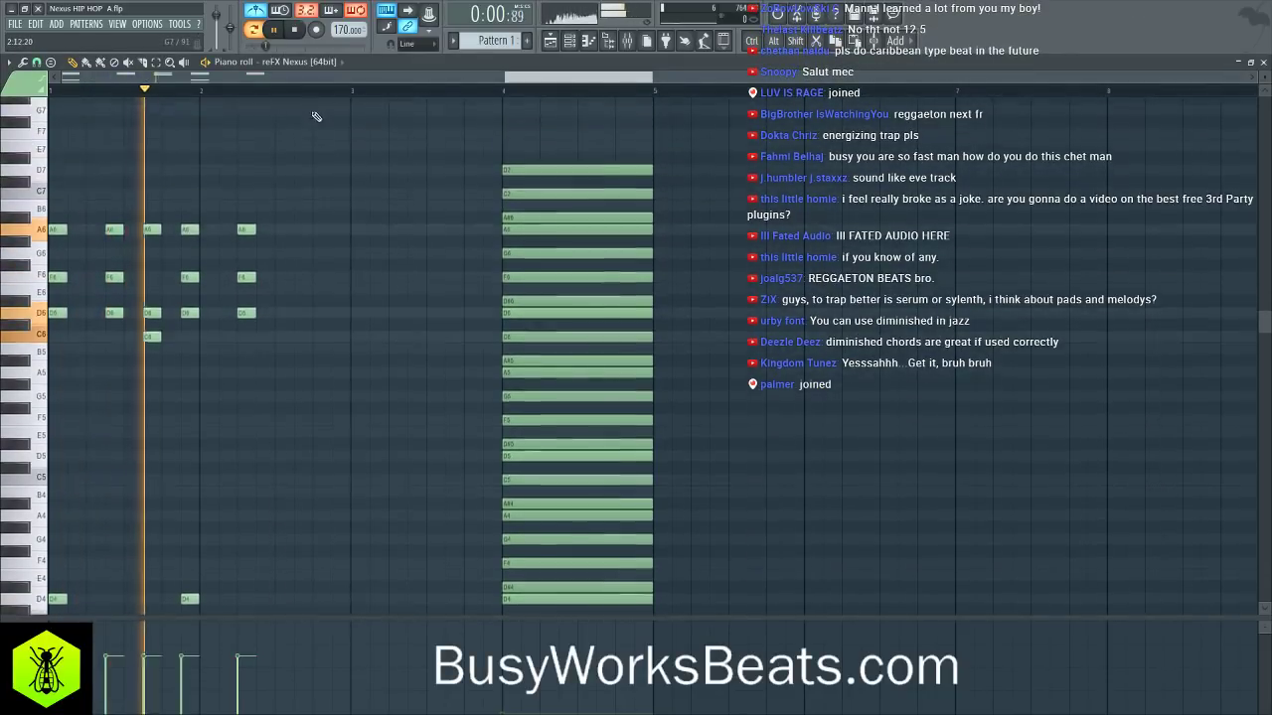
{"action": "key", "text": "space"}
{"action": "left_click_drag", "start_coordinate": [268, 220], "coordinate": [224, 328]}
{"action": "key", "text": "space"}
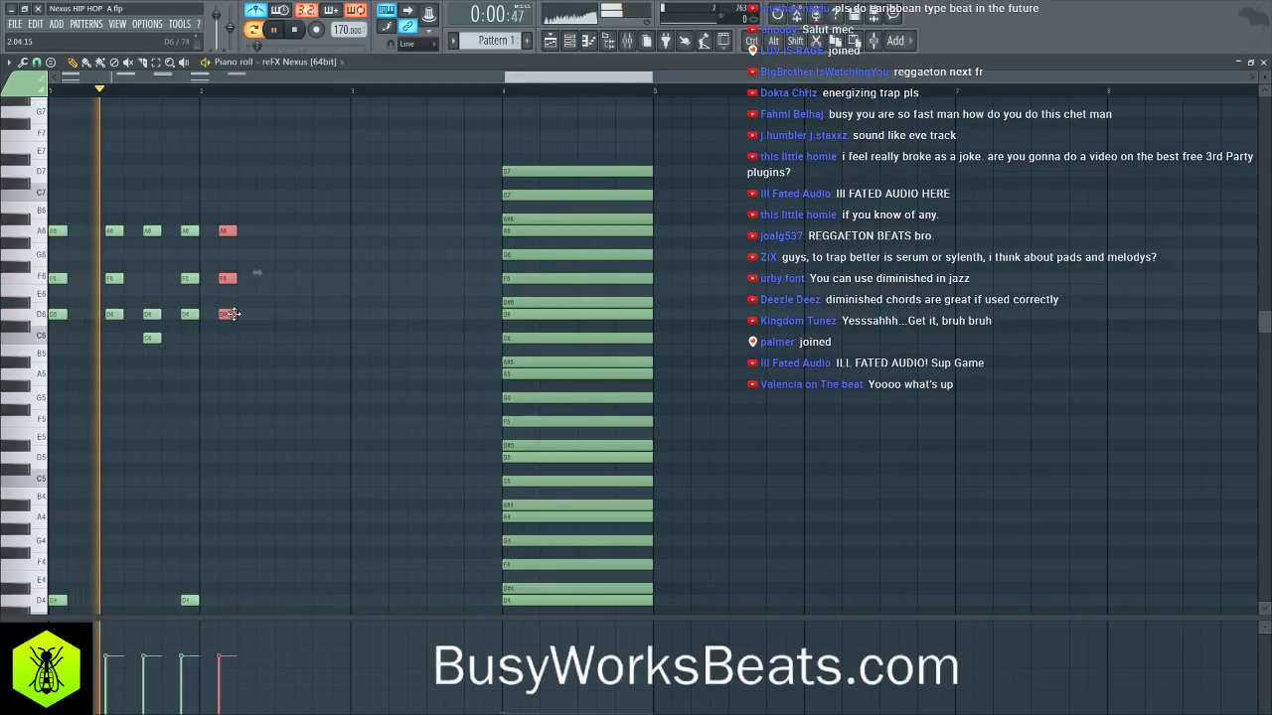
{"action": "key", "text": "space"}
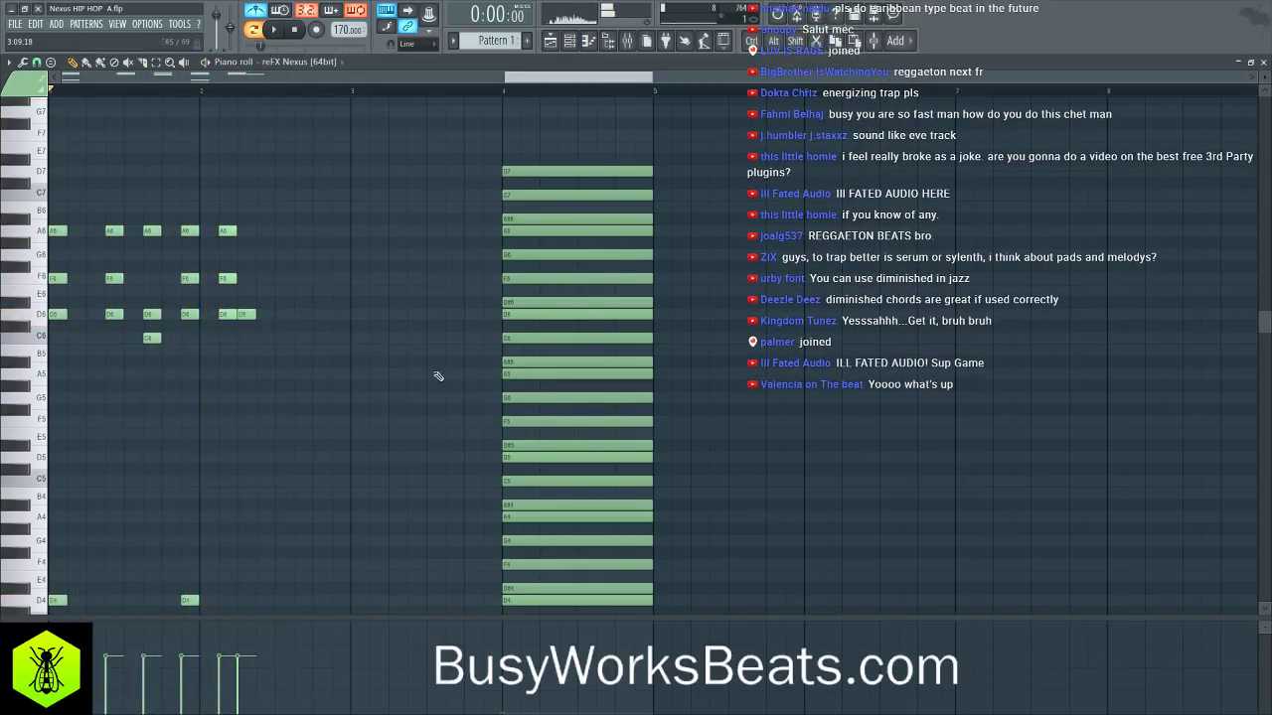
{"action": "right_click", "coordinate": [246, 314]}
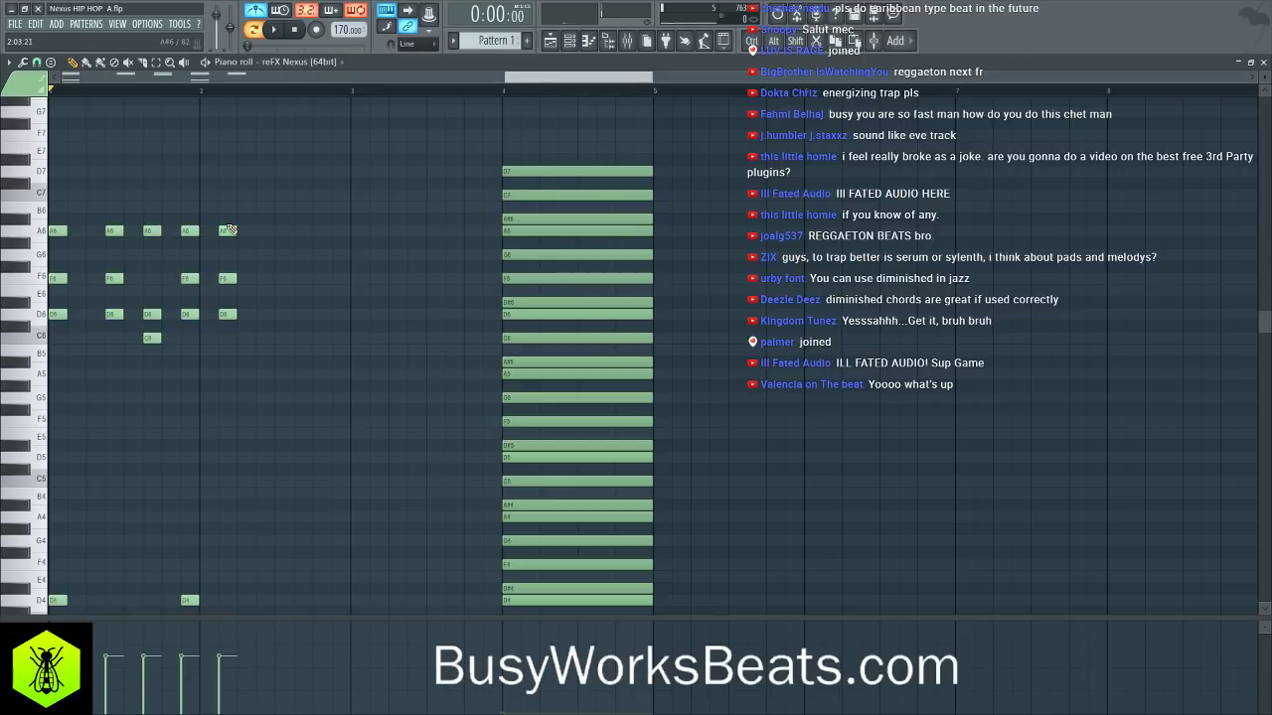
- Shorten the chord at step 3 of bar 2 to one step, add a two-step-long copy at step 5, and play the pattern
{"action": "left_click_drag", "start_coordinate": [246, 203], "coordinate": [230, 316]}
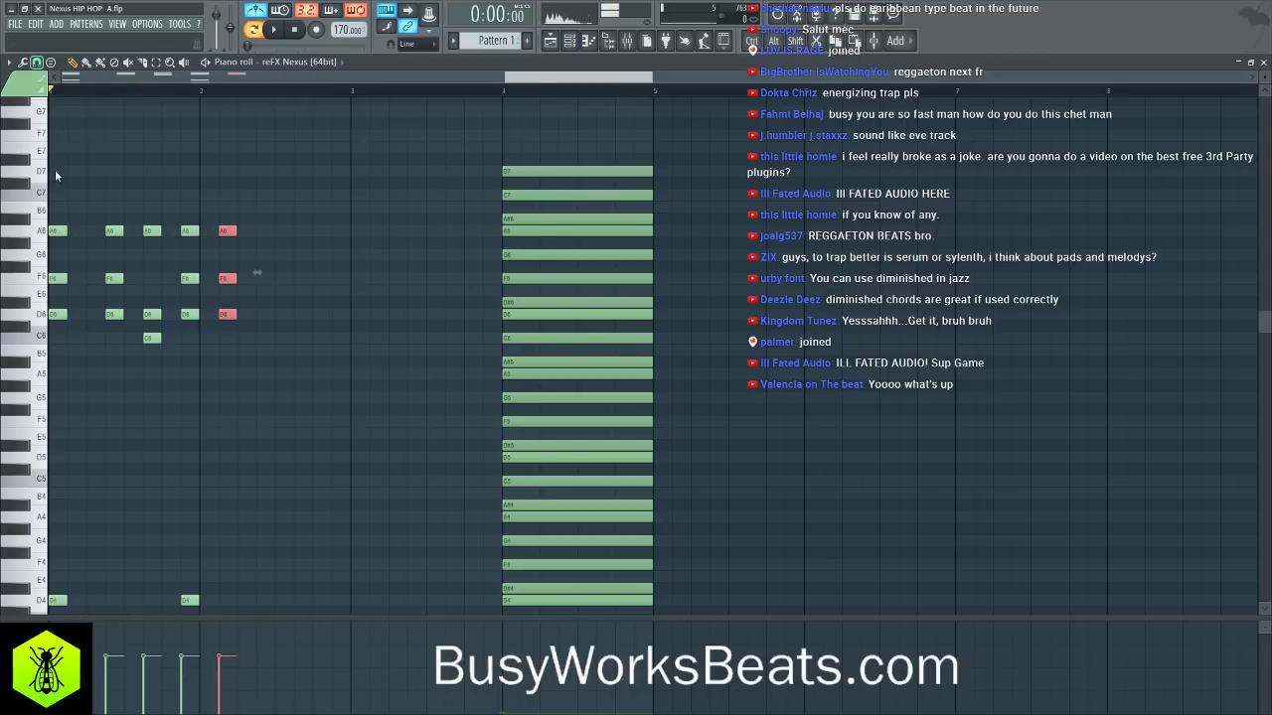
{"action": "mouse_move", "coordinate": [235, 231]}
{"action": "left_mouse_down"}
{"action": "mouse_move", "coordinate": [222, 230]}
{"action": "mouse_move", "coordinate": [245, 231]}
{"action": "left_mouse_up"}
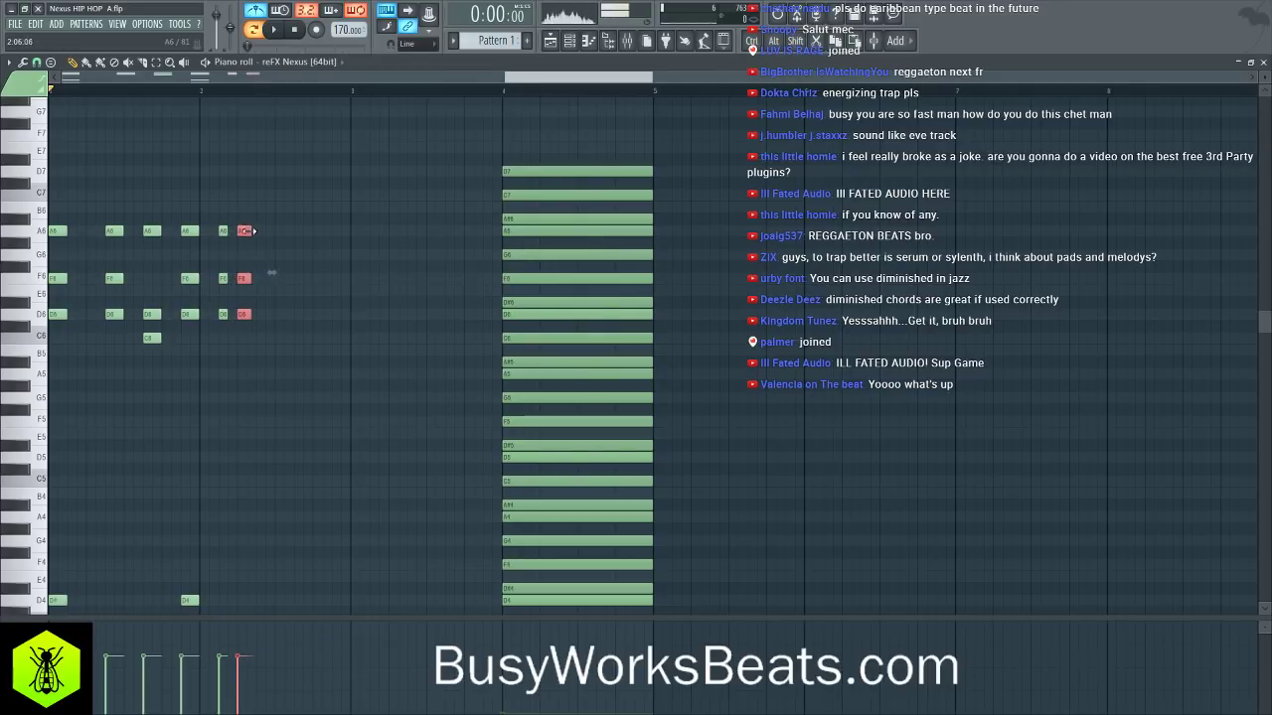
{"action": "key", "text": "space"}
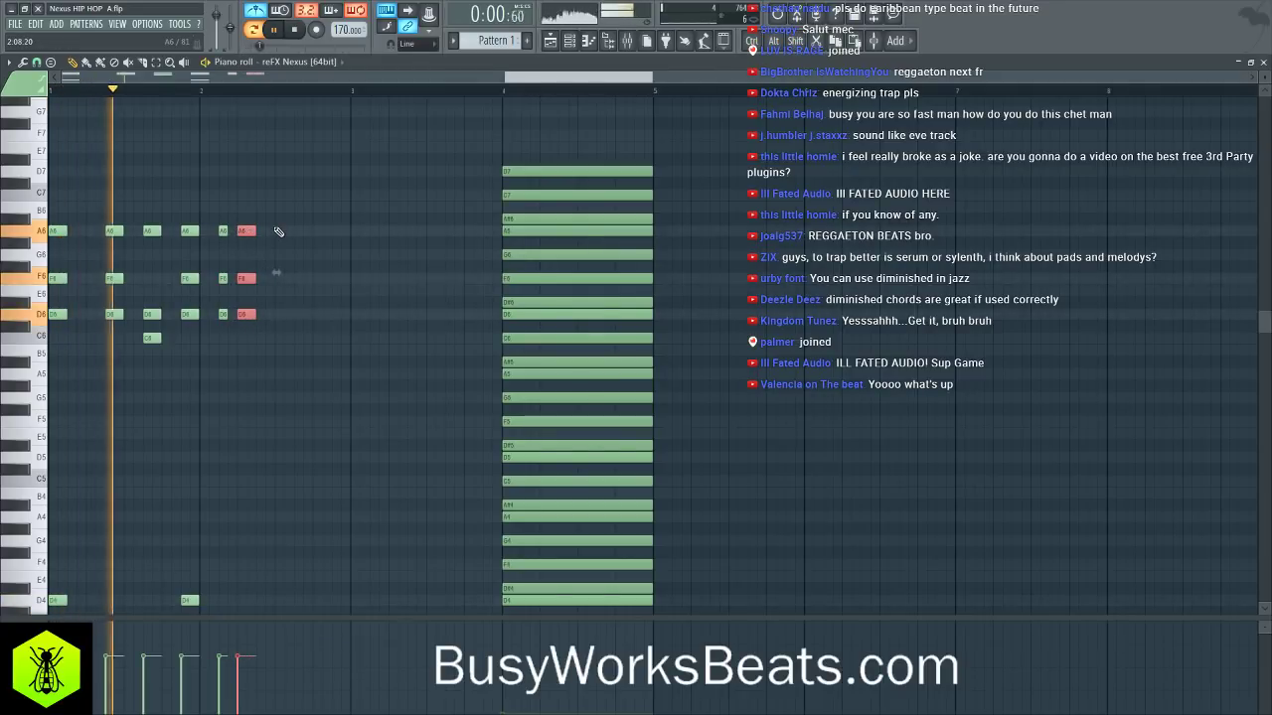
{"action": "key", "text": "space"}
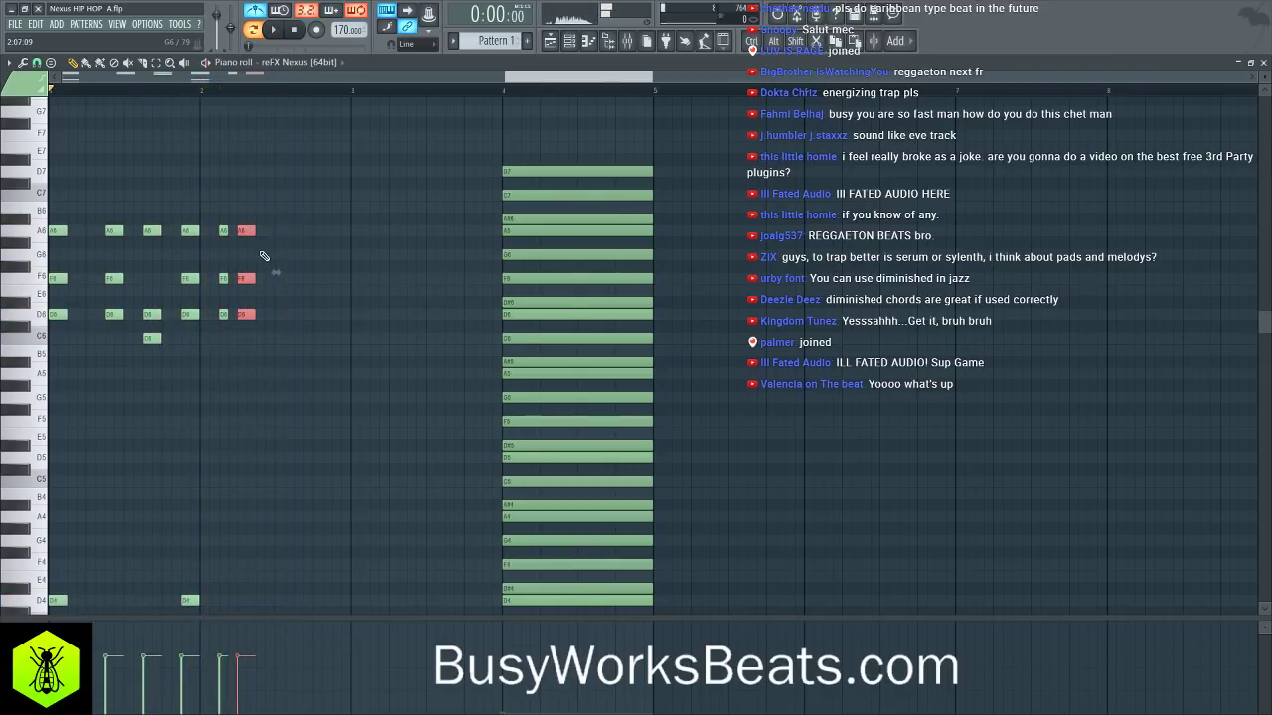
- Shorten the chord at step 3 of bar 2 further, to about half a step, and play the pattern
{"action": "left_click_drag", "start_coordinate": [211, 199], "coordinate": [229, 356]}
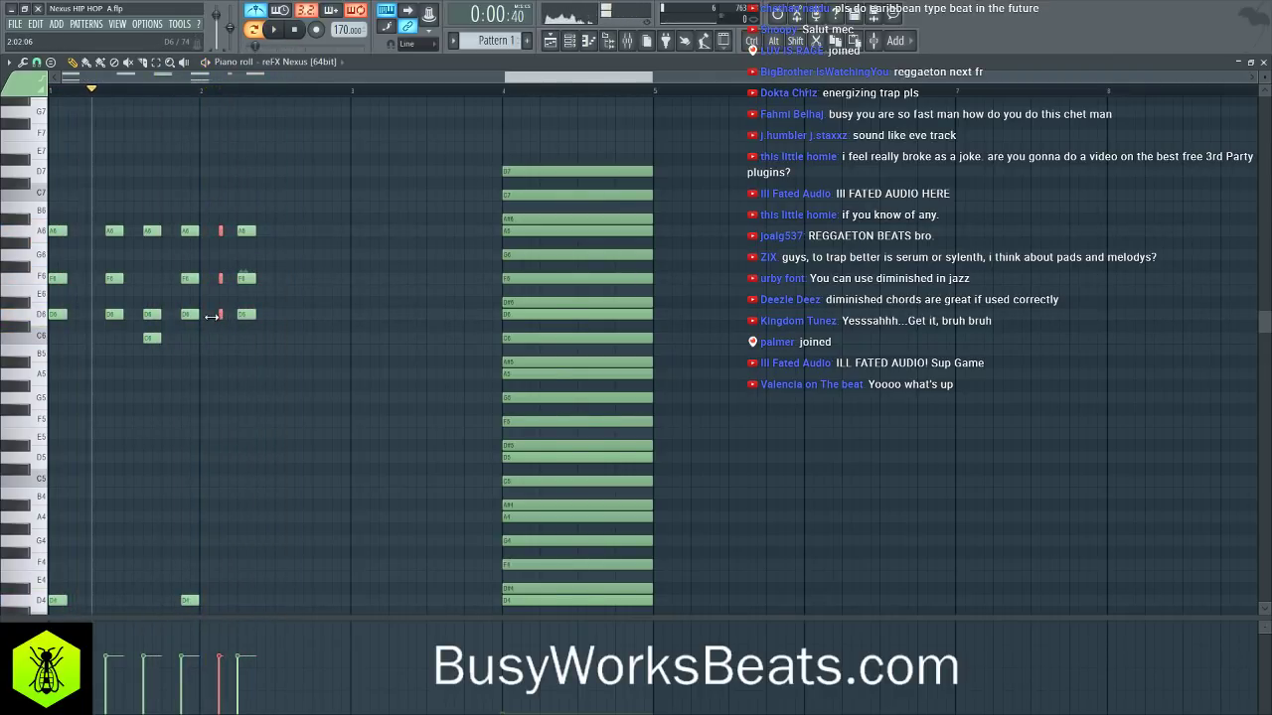
{"action": "key", "text": "space"}
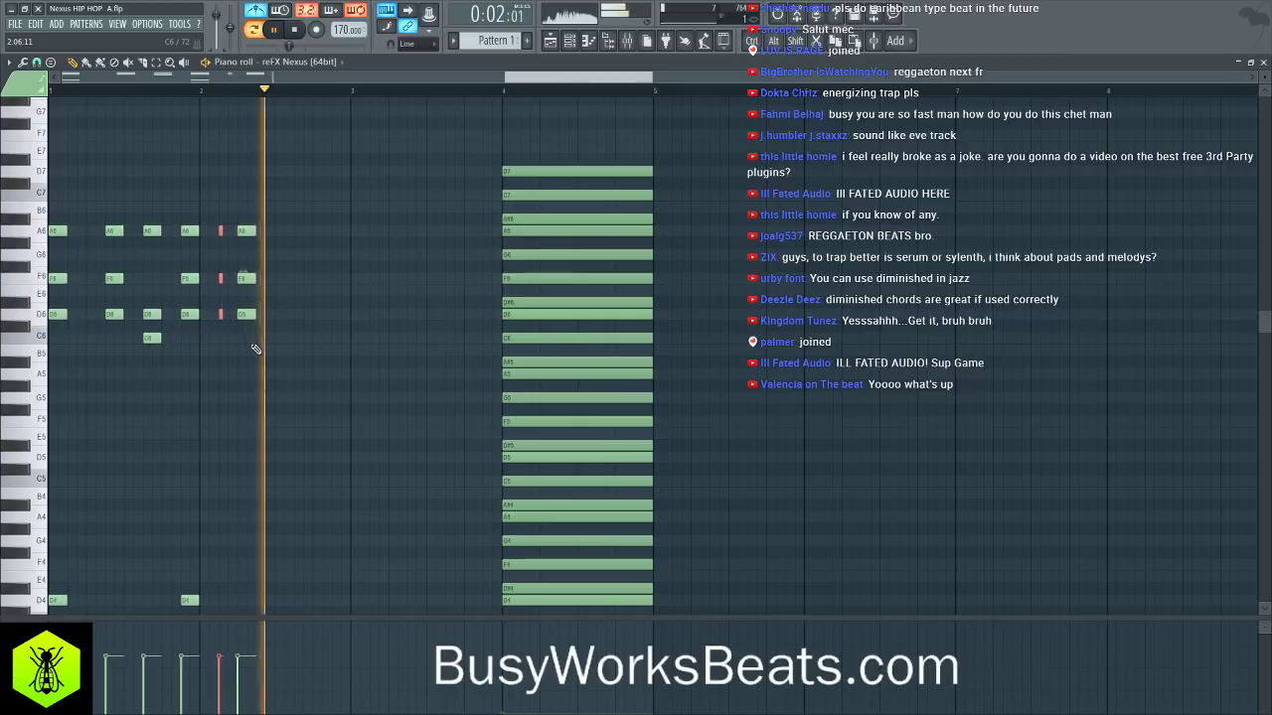
{"action": "key", "text": "space"}
{"action": "left_click_drag", "start_coordinate": [249, 343], "coordinate": [249, 193]}
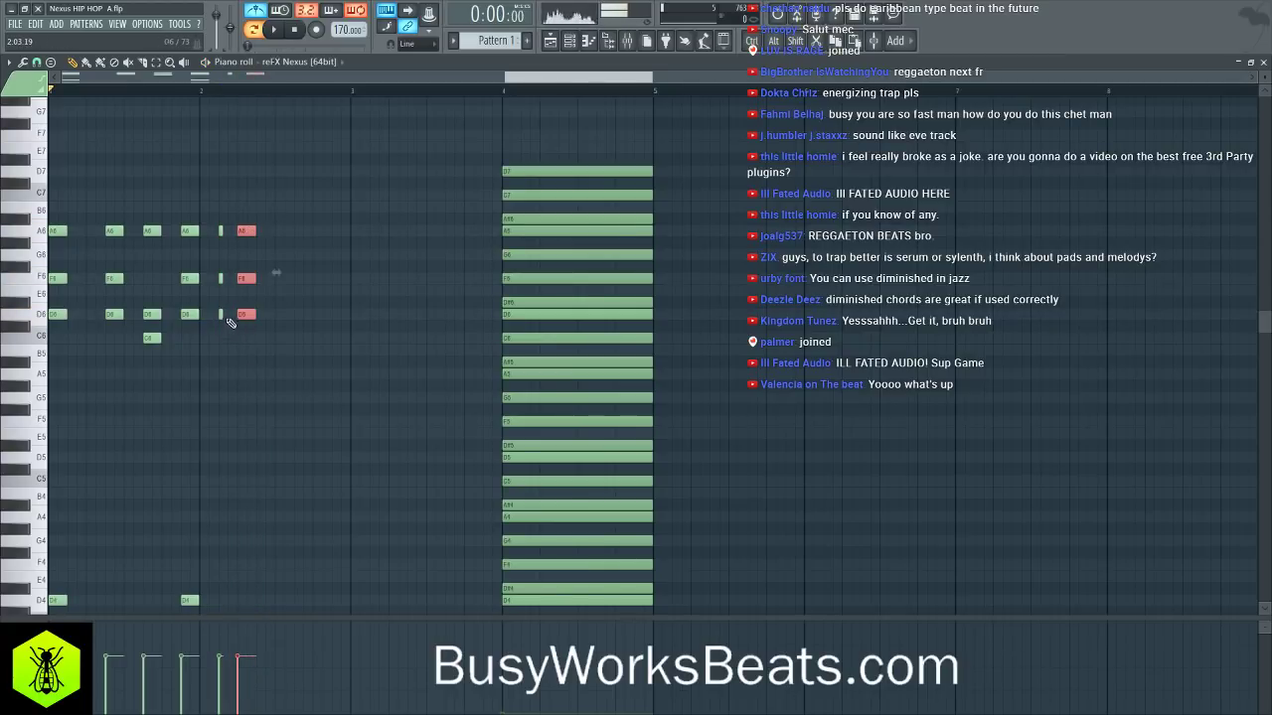
{"action": "left_click", "coordinate": [281, 358]}
{"action": "key", "text": "space"}
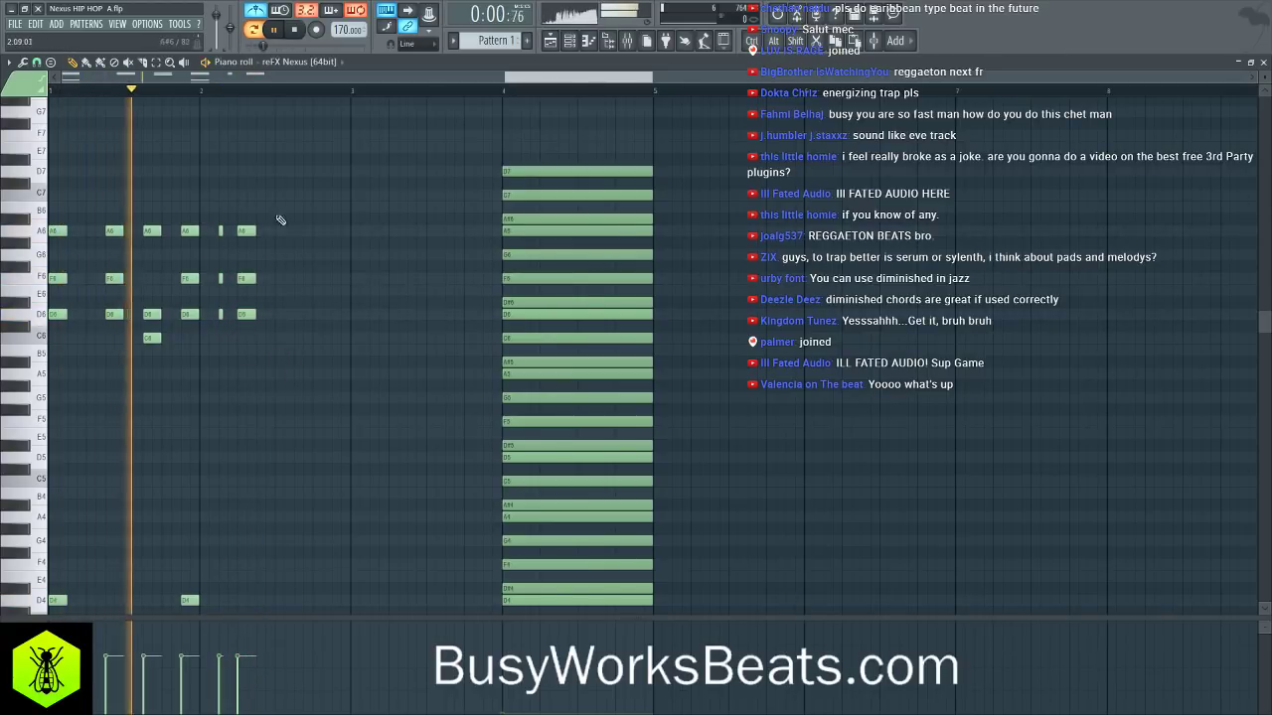
- Copy the D6, F6 and A6 chord from step 5 of bar 2 to step 9 and turn off the metronome during playback
{"action": "key", "text": "space"}
{"action": "left_click_drag", "start_coordinate": [250, 219], "coordinate": [282, 316]}
{"action": "key", "text": "space"}
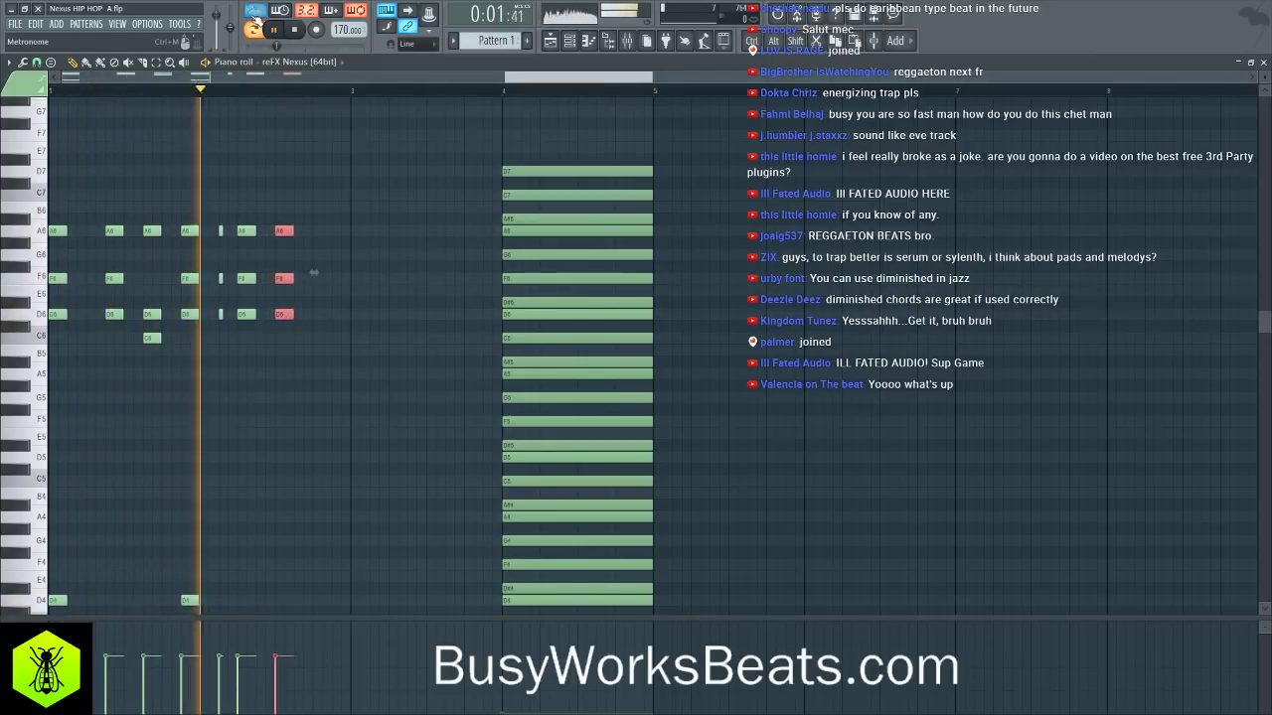
{"action": "left_click", "coordinate": [379, 219]}
{"action": "key", "text": "space"}
- Copy bar 1's C6, D6 and A6 chord from step 11 to step 13 of bar 2
{"action": "left_click_drag", "start_coordinate": [143, 219], "coordinate": [321, 341]}
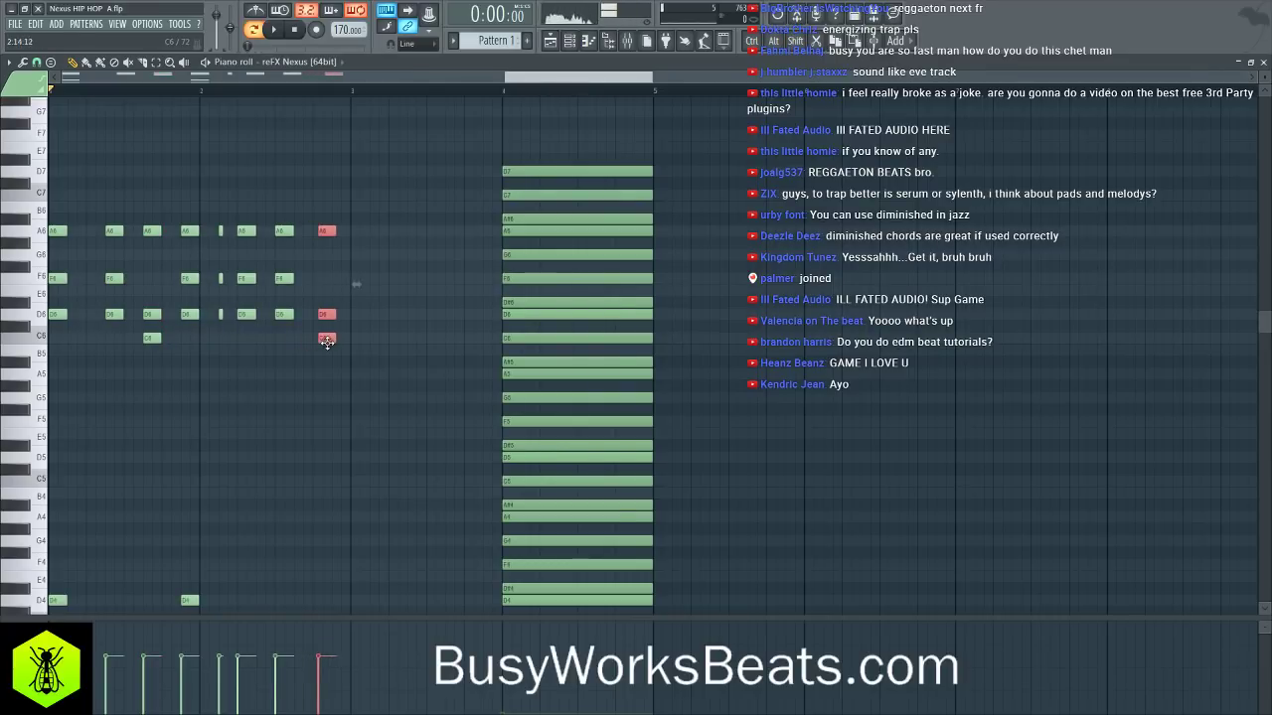
{"action": "left_click", "coordinate": [340, 391]}
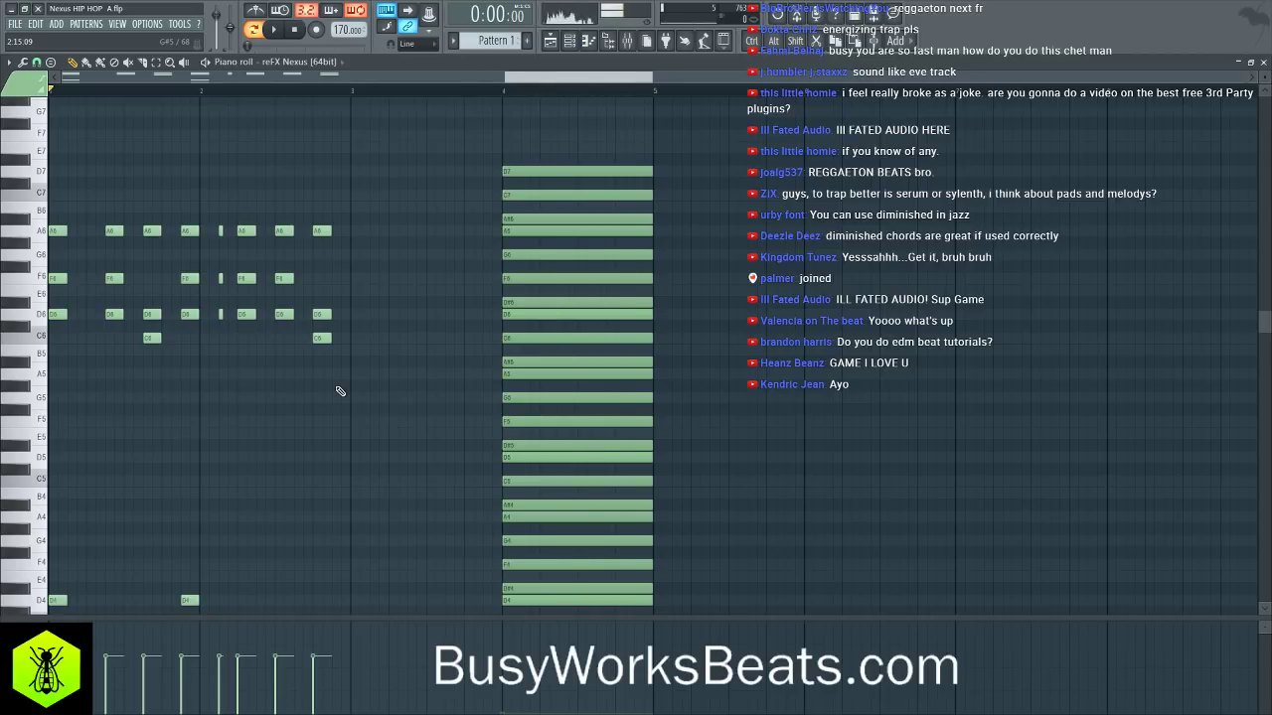
- Add D3 and D4 bass notes under the chord at step 13 of bar 2 and save the project
{"action": "scroll", "coordinate": [336, 397], "scroll_direction": "down", "scroll_amount": 4}
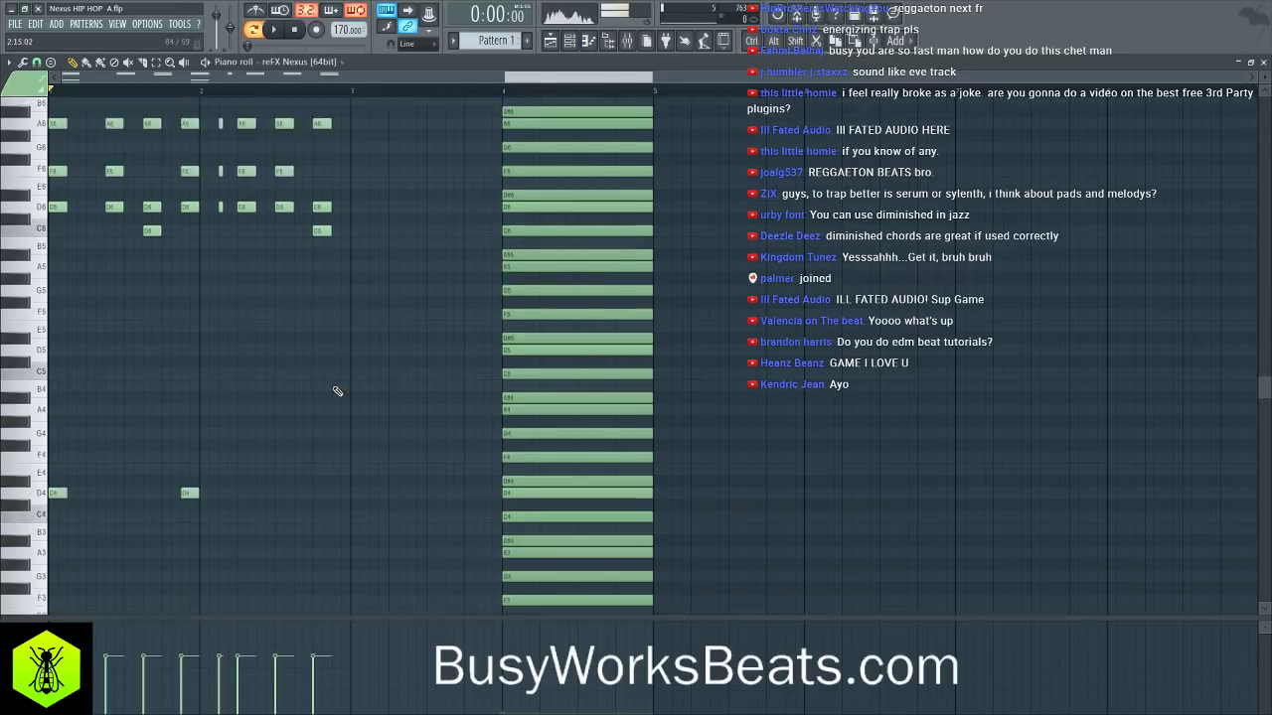
{"action": "left_click_drag", "start_coordinate": [219, 354], "coordinate": [320, 595]}
{"action": "key", "text": "ctrl+s"}
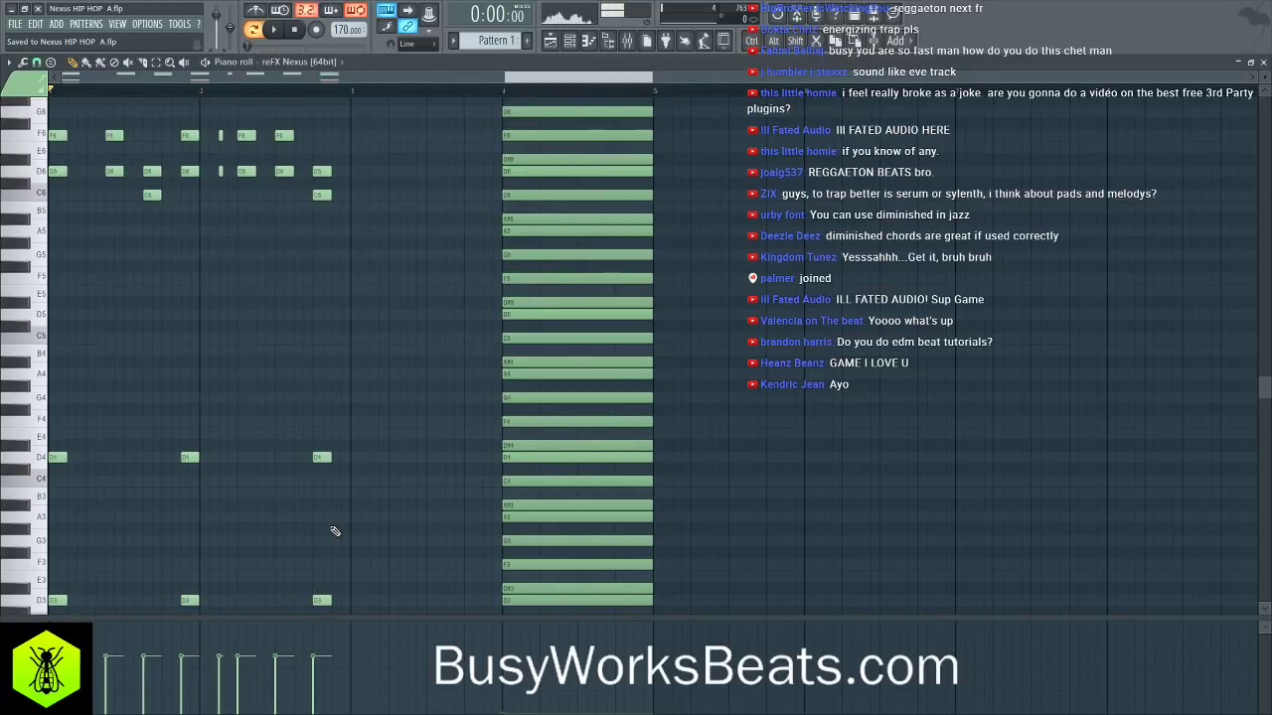
- Play the pattern and delete the D3 and D4 bass notes at step 13 of bar 2
{"action": "scroll", "coordinate": [335, 532], "scroll_direction": "up", "scroll_amount": 3}
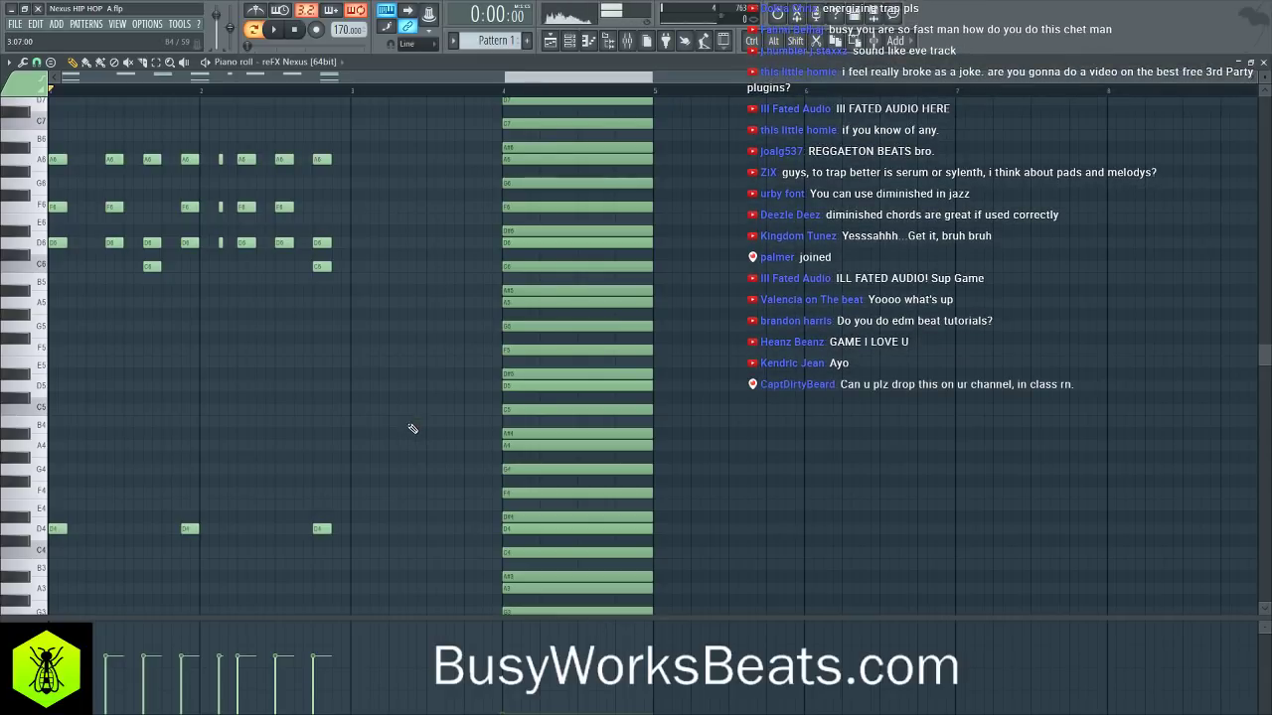
{"action": "key", "text": "space"}
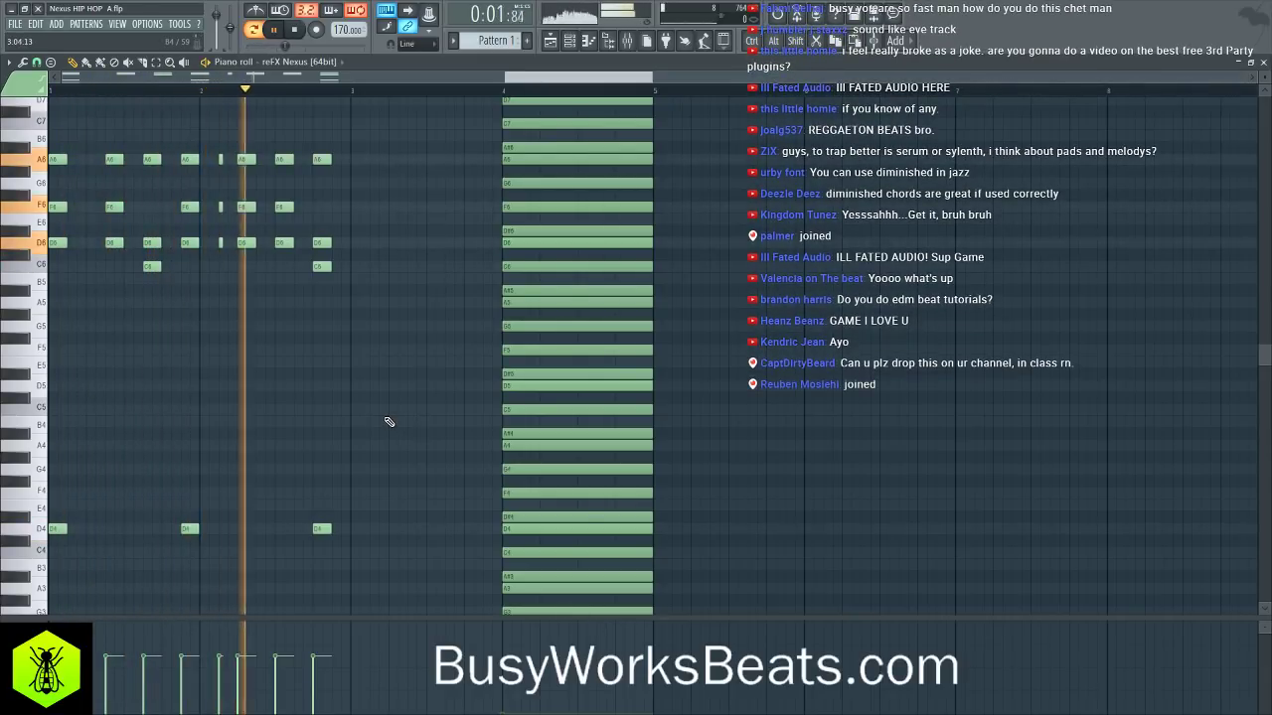
{"action": "key", "text": "space"}
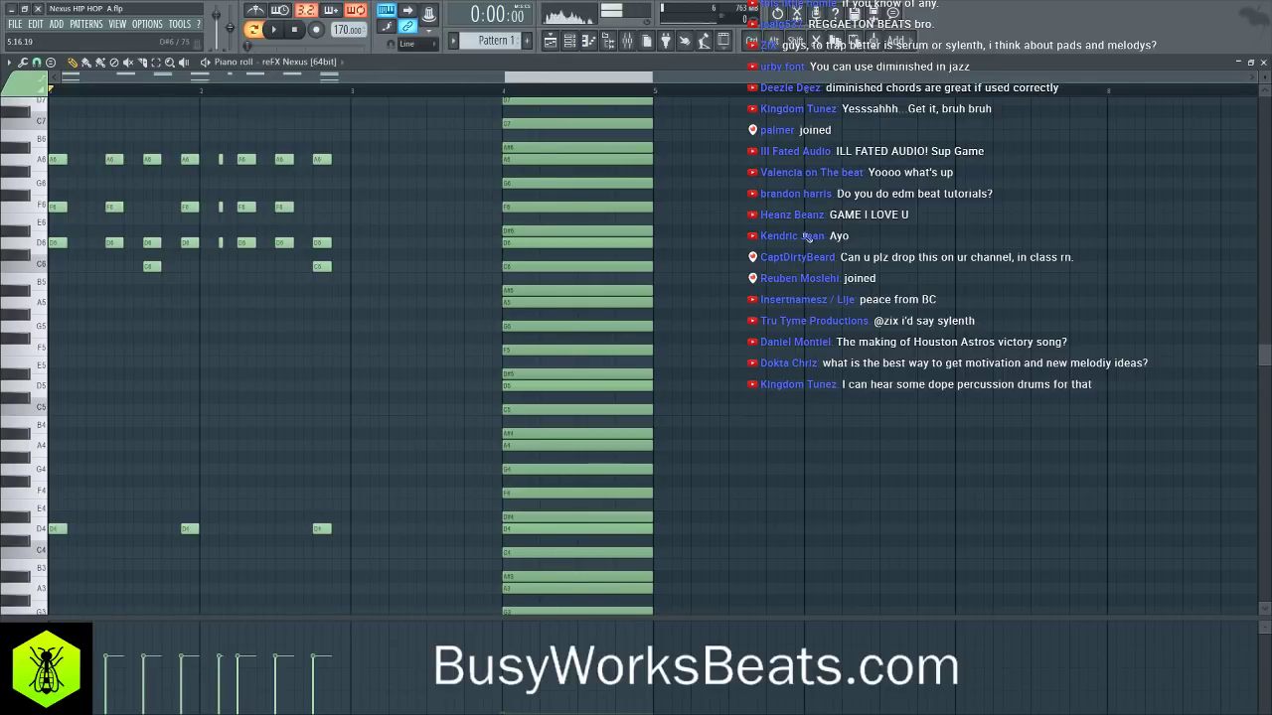
{"action": "key", "text": "space"}
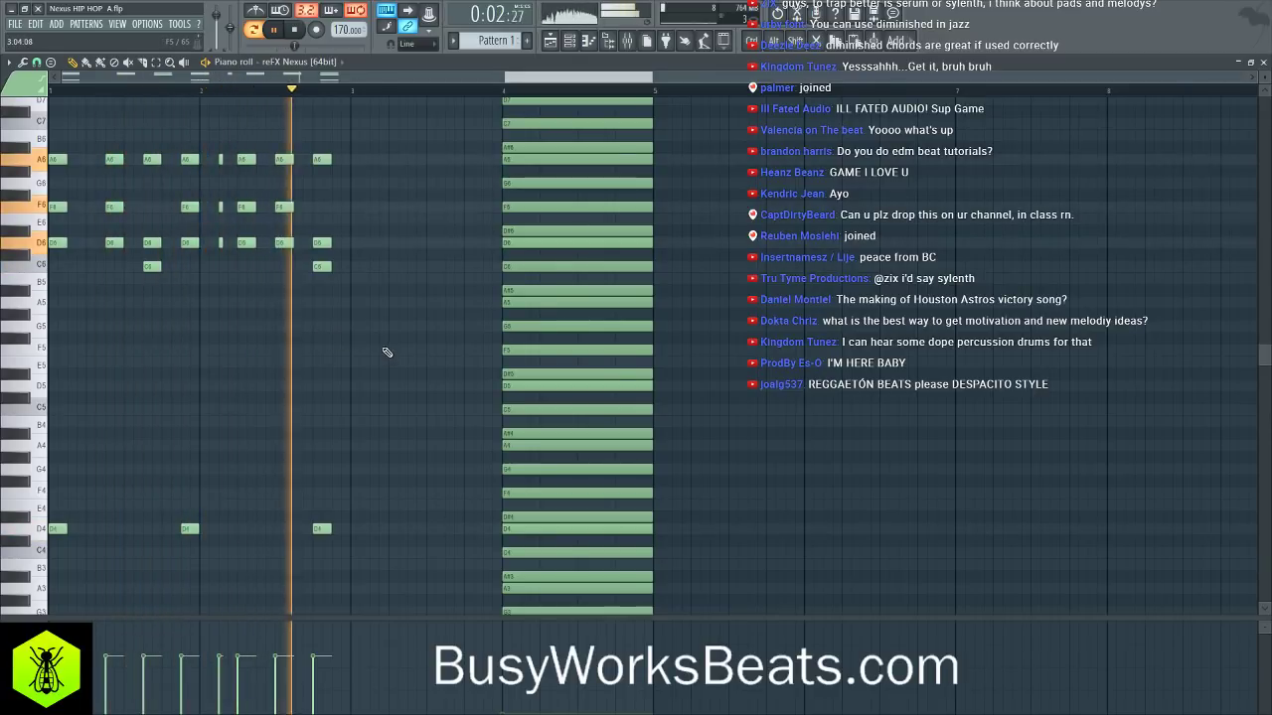
{"action": "key", "text": "space"}
{"action": "scroll", "coordinate": [368, 377], "scroll_direction": "down", "scroll_amount": 3}
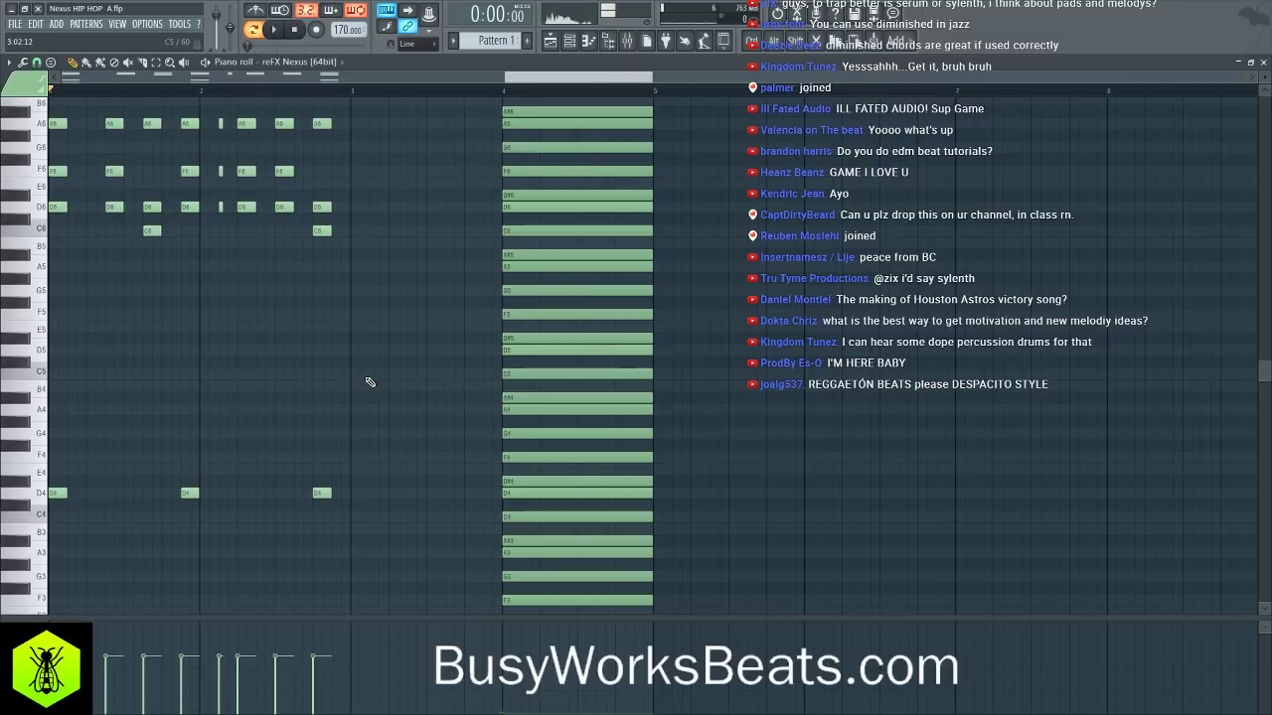
{"action": "scroll", "coordinate": [330, 371], "scroll_direction": "down", "scroll_amount": 9}
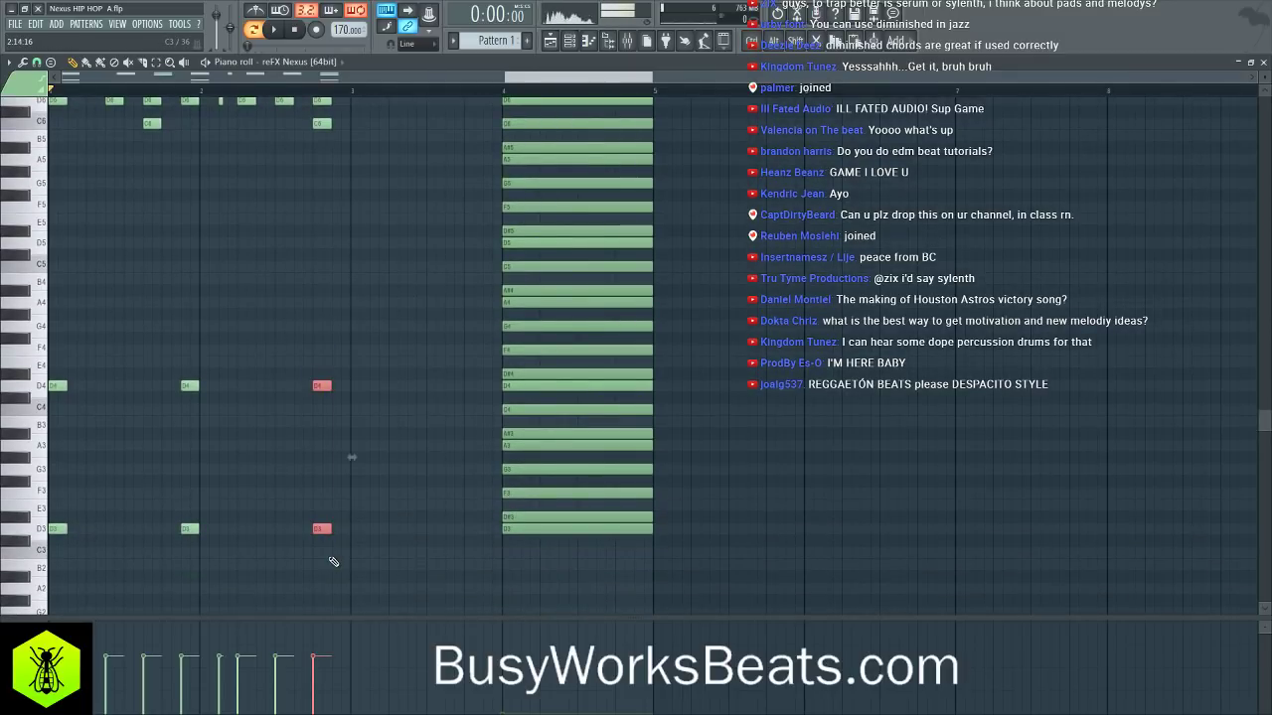
{"action": "scroll", "coordinate": [359, 477], "scroll_direction": "up", "scroll_amount": 9}
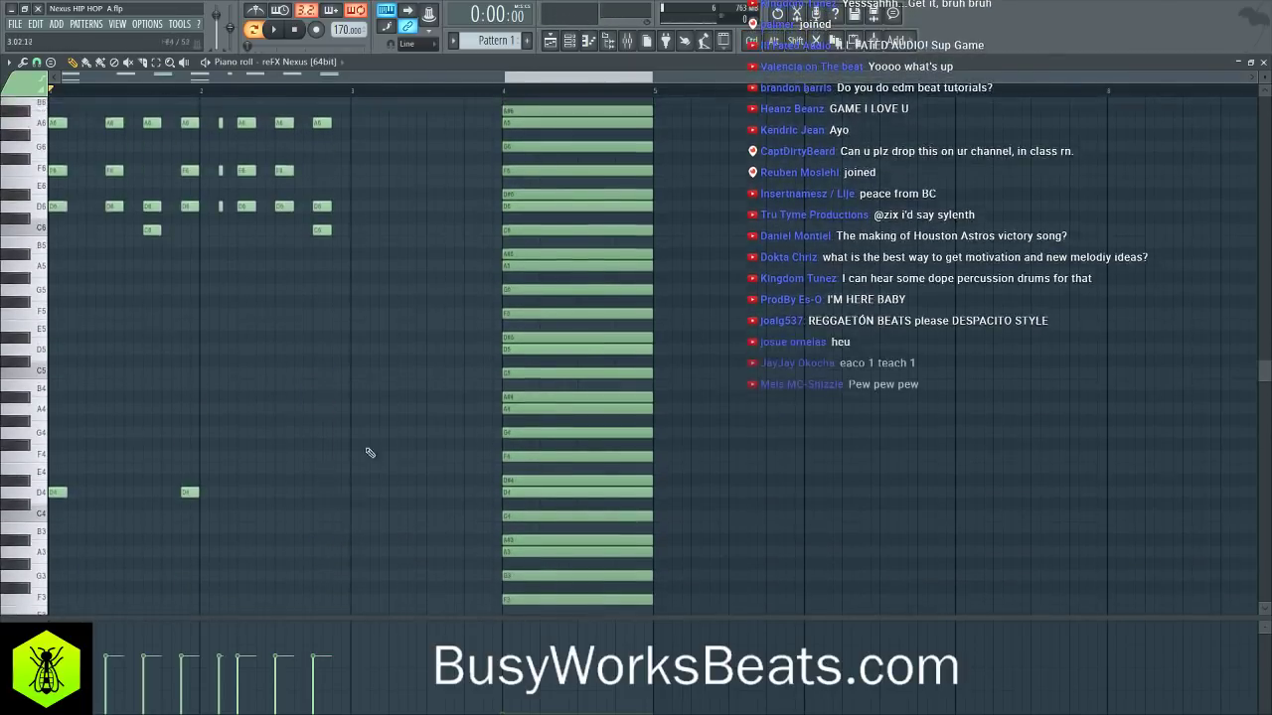
- Close the piano roll and add a second reFX Nexus instance, moving its window clear of the channel rack
{"action": "left_click", "coordinate": [1263, 62]}
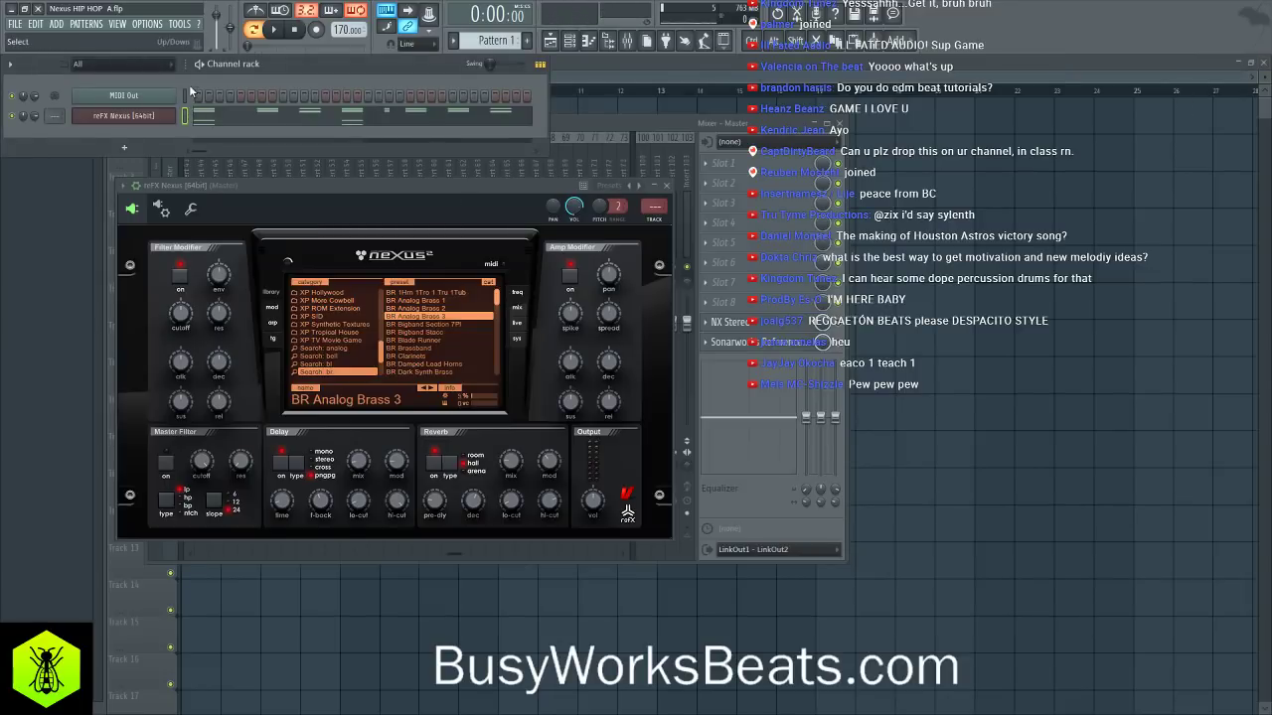
{"action": "scroll", "coordinate": [55, 115], "scroll_direction": "up", "scroll_amount": 1}
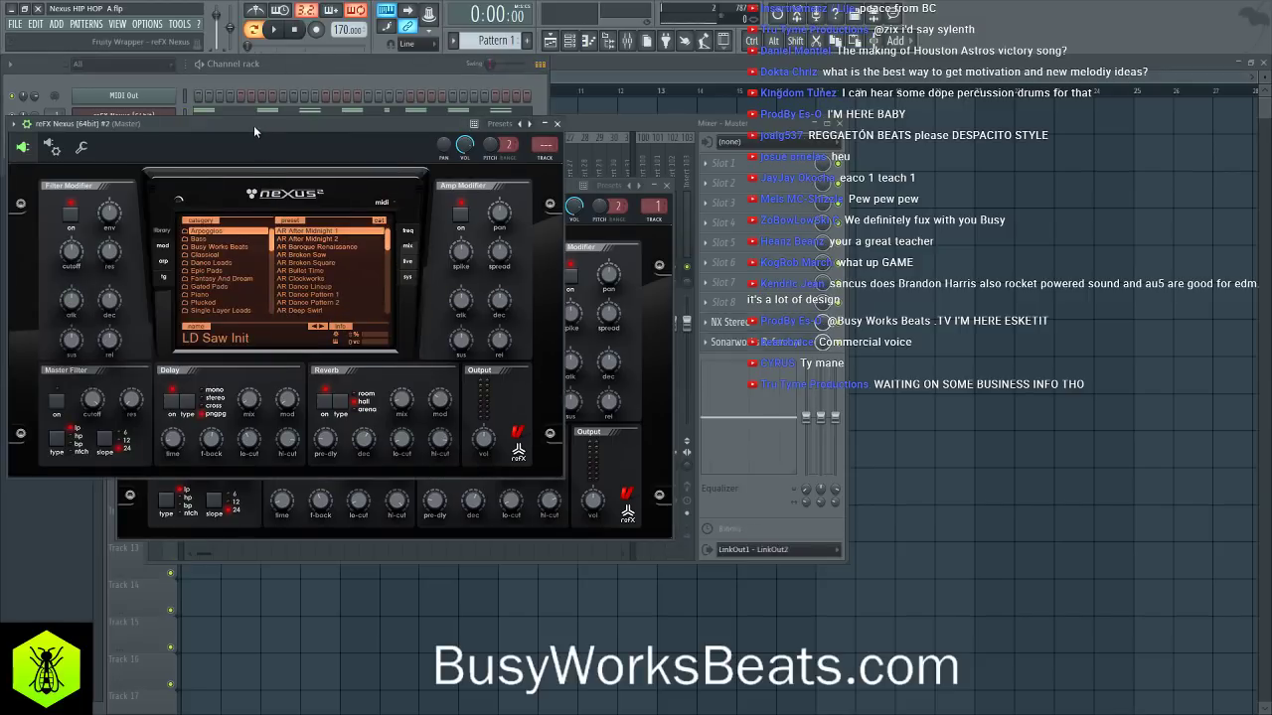
{"action": "left_click_drag", "start_coordinate": [253, 126], "coordinate": [480, 197]}
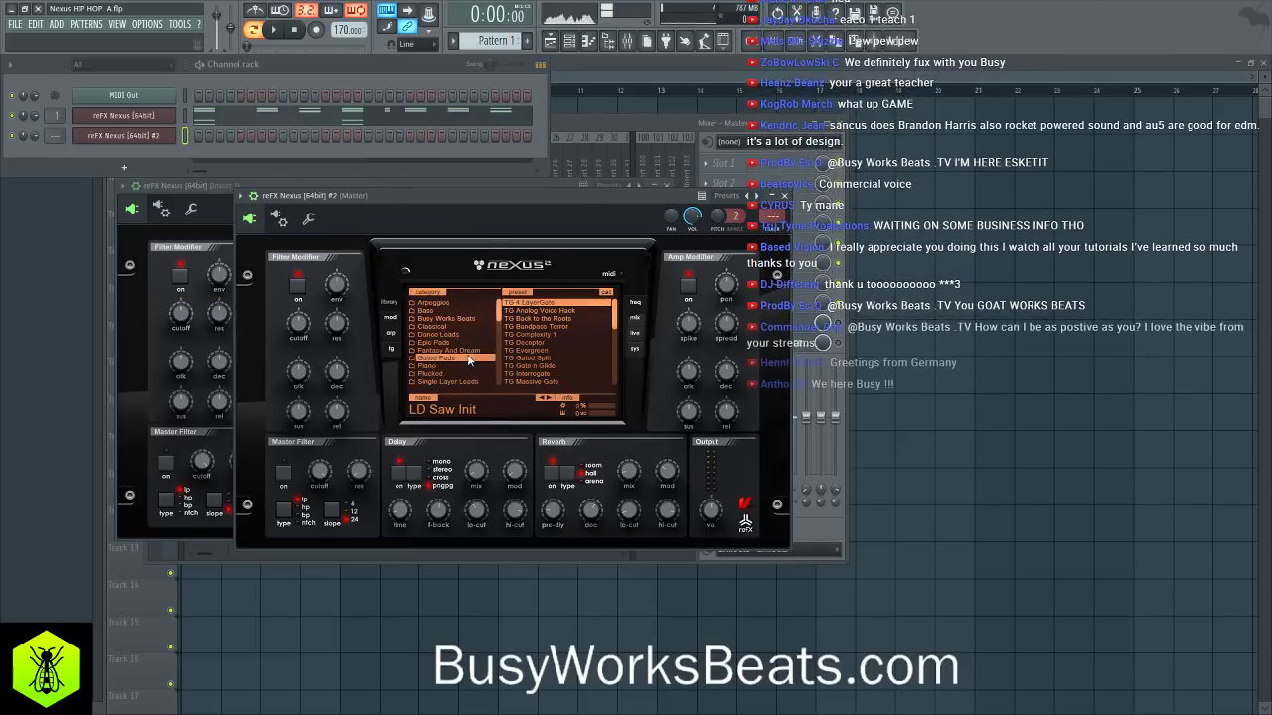
- Browse the Synthetic Brass and Classical preset categories in the second Nexus instance
{"action": "scroll", "coordinate": [469, 360], "scroll_direction": "down", "scroll_amount": 2}
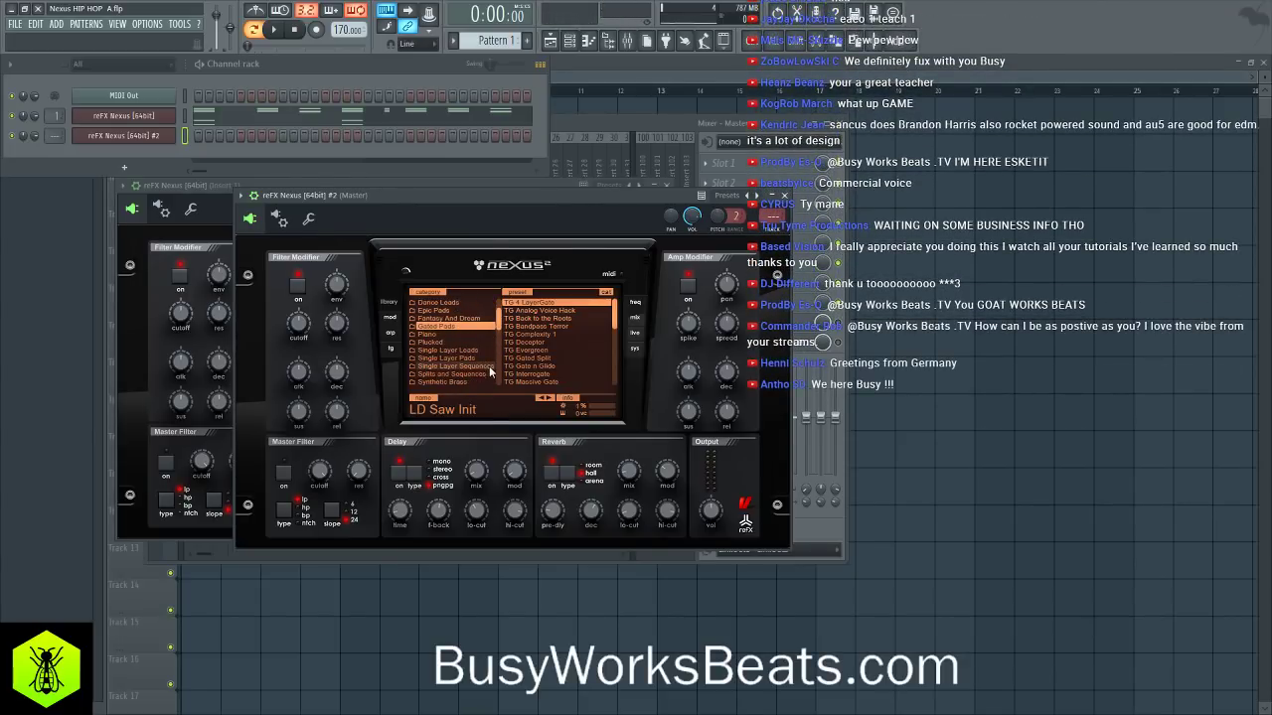
{"action": "scroll", "coordinate": [490, 372], "scroll_direction": "down", "scroll_amount": 1}
{"action": "left_click", "coordinate": [479, 367]}
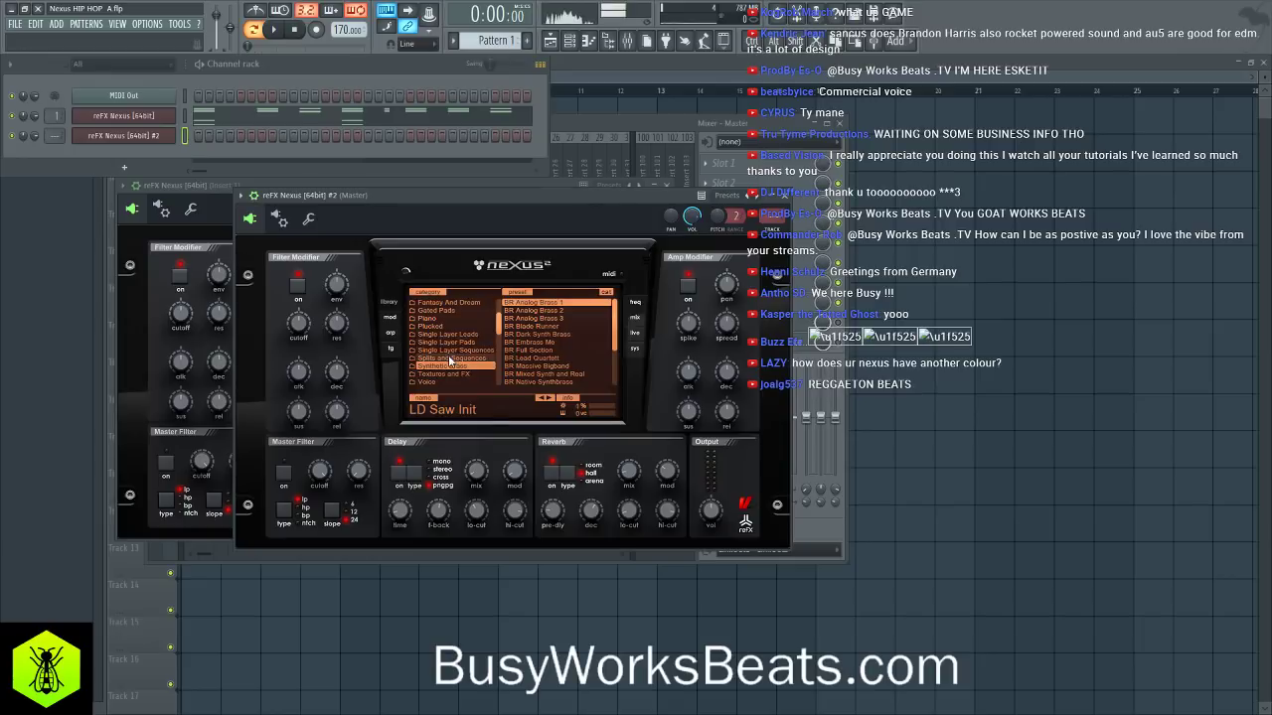
{"action": "scroll", "coordinate": [450, 362], "scroll_direction": "down", "scroll_amount": 3}
{"action": "scroll", "coordinate": [450, 362], "scroll_direction": "up", "scroll_amount": 5}
{"action": "left_click", "coordinate": [452, 326]}
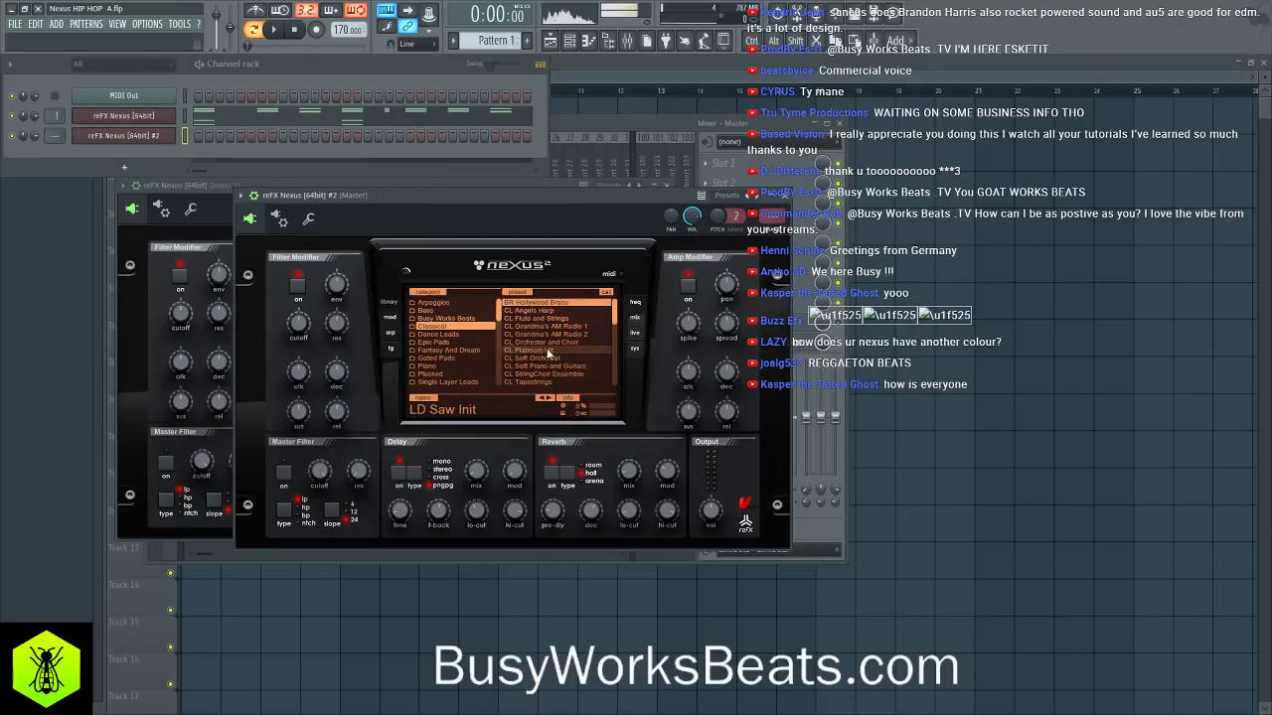
{"action": "scroll", "coordinate": [526, 356], "scroll_direction": "down", "scroll_amount": 6}
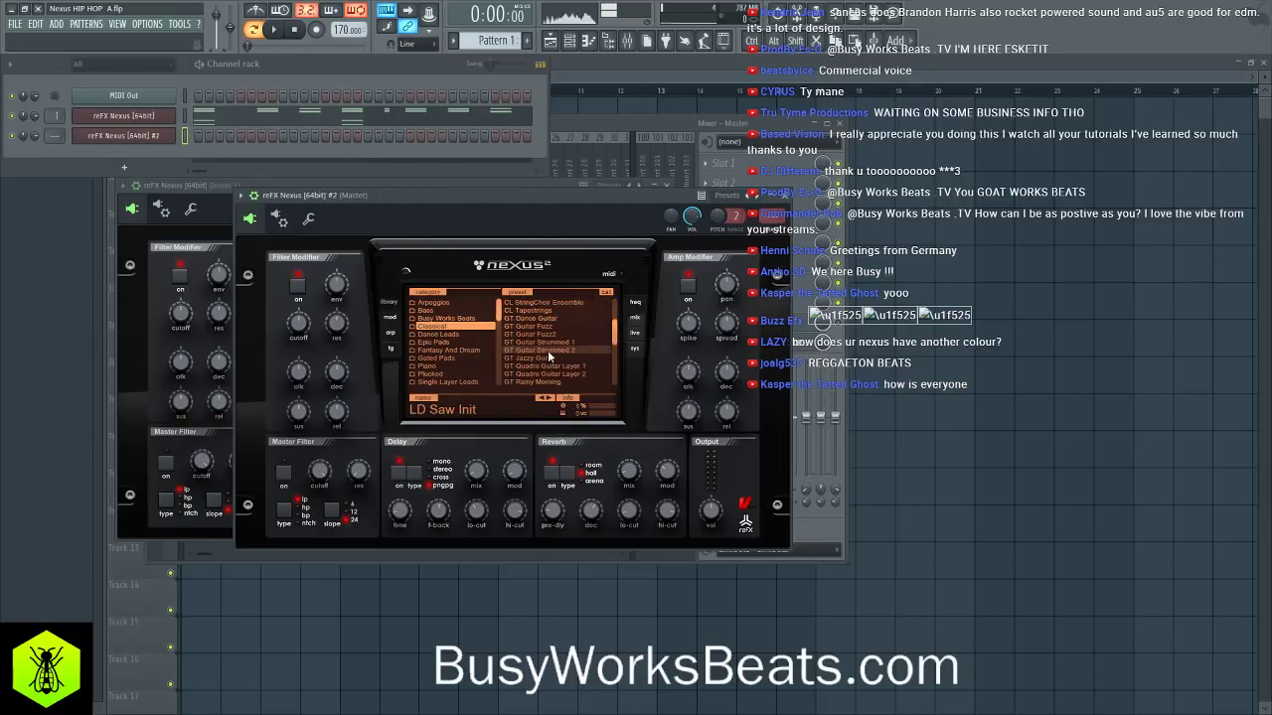
{"action": "scroll", "coordinate": [554, 377], "scroll_direction": "up", "scroll_amount": 6}
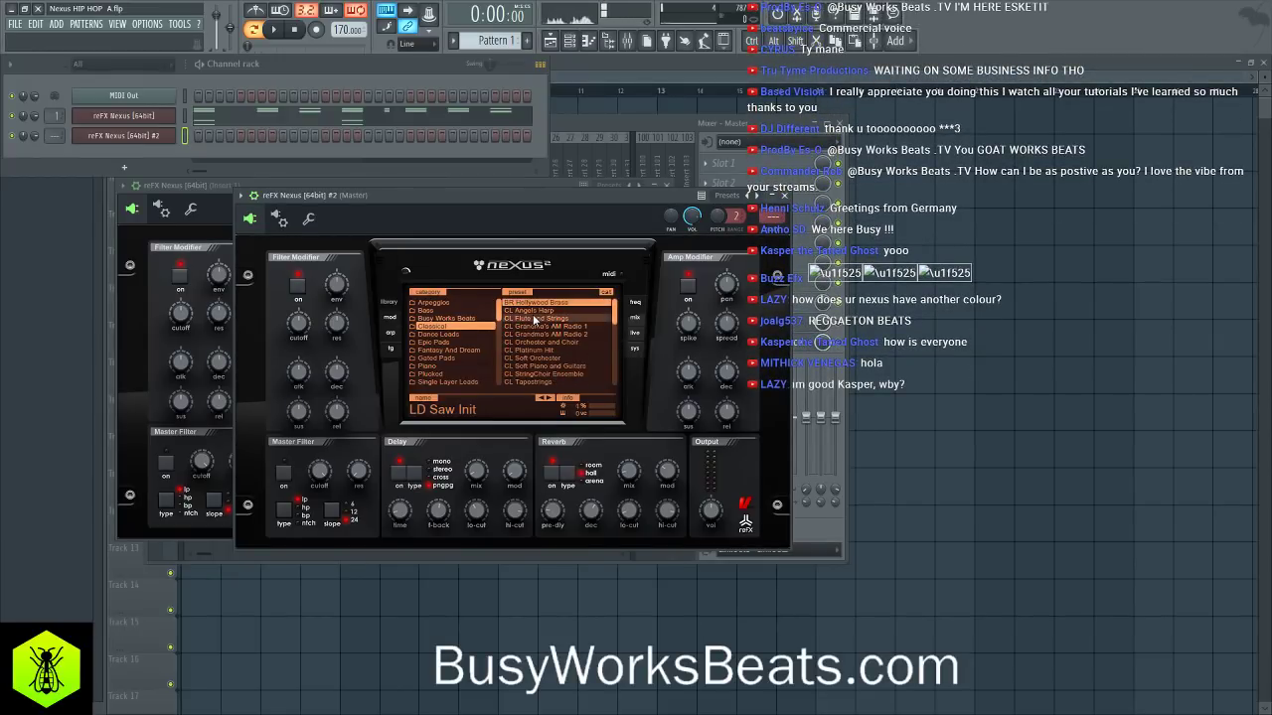
- Open the XP Hlw2 Core Library category and search the Nexus presets for "CL"
{"action": "scroll", "coordinate": [455, 344], "scroll_direction": "down", "scroll_amount": 8}
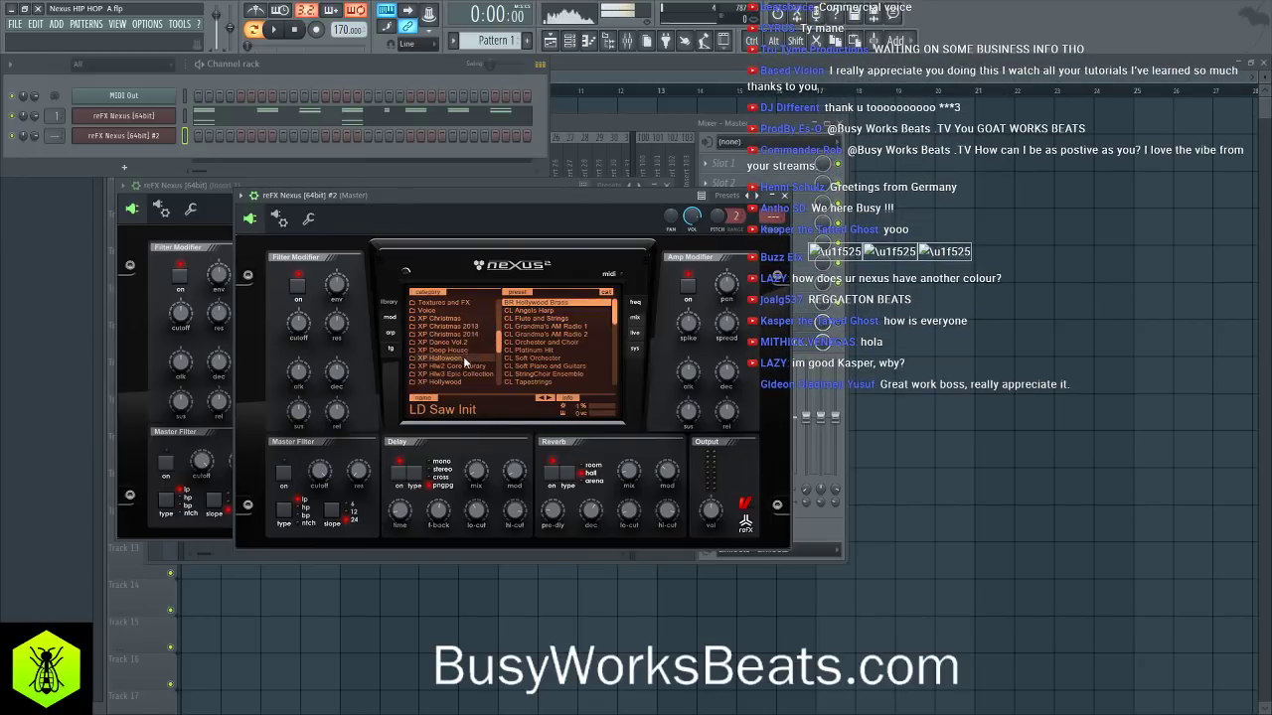
{"action": "left_click", "coordinate": [463, 367]}
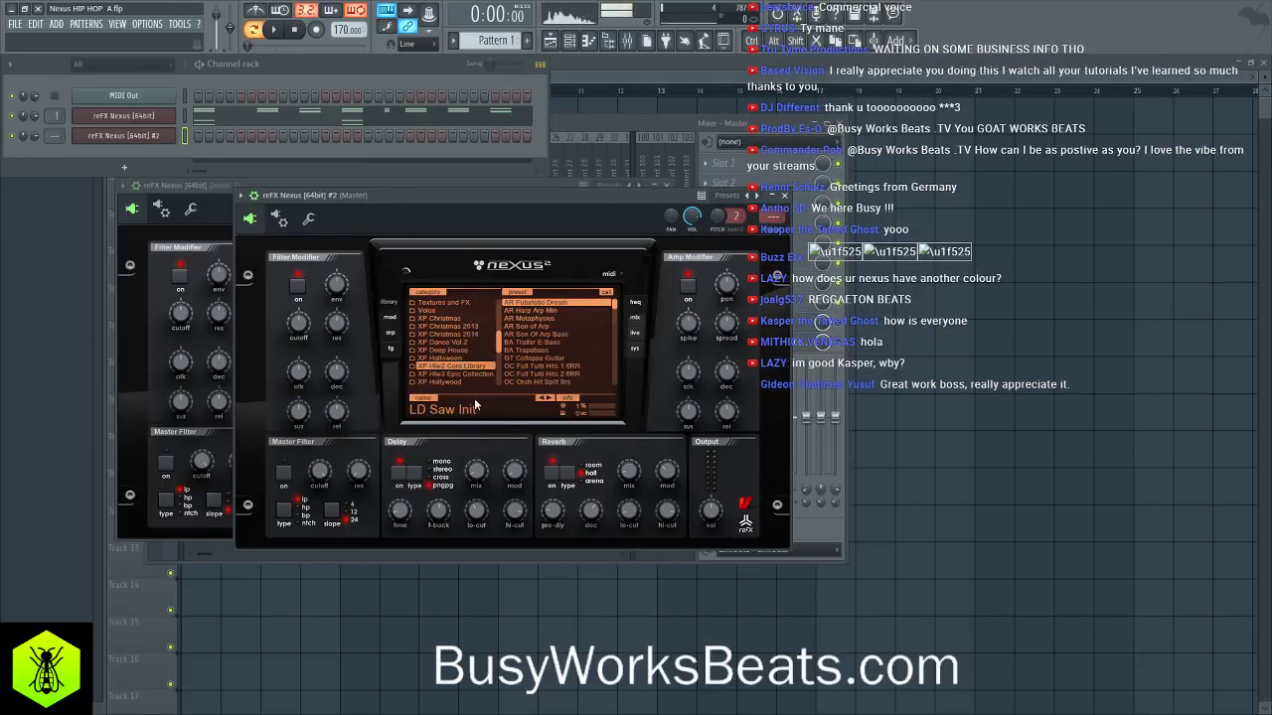
{"action": "type", "text": "Cl"}
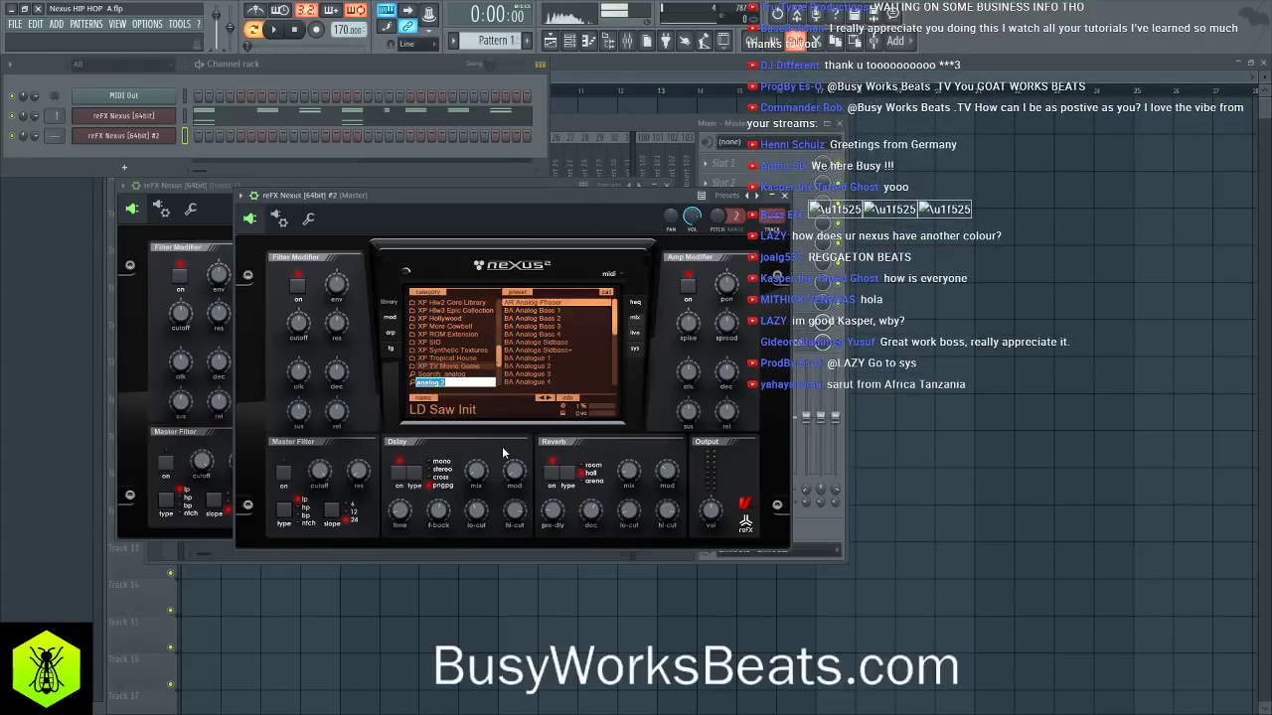
{"action": "key", "text": "Return"}
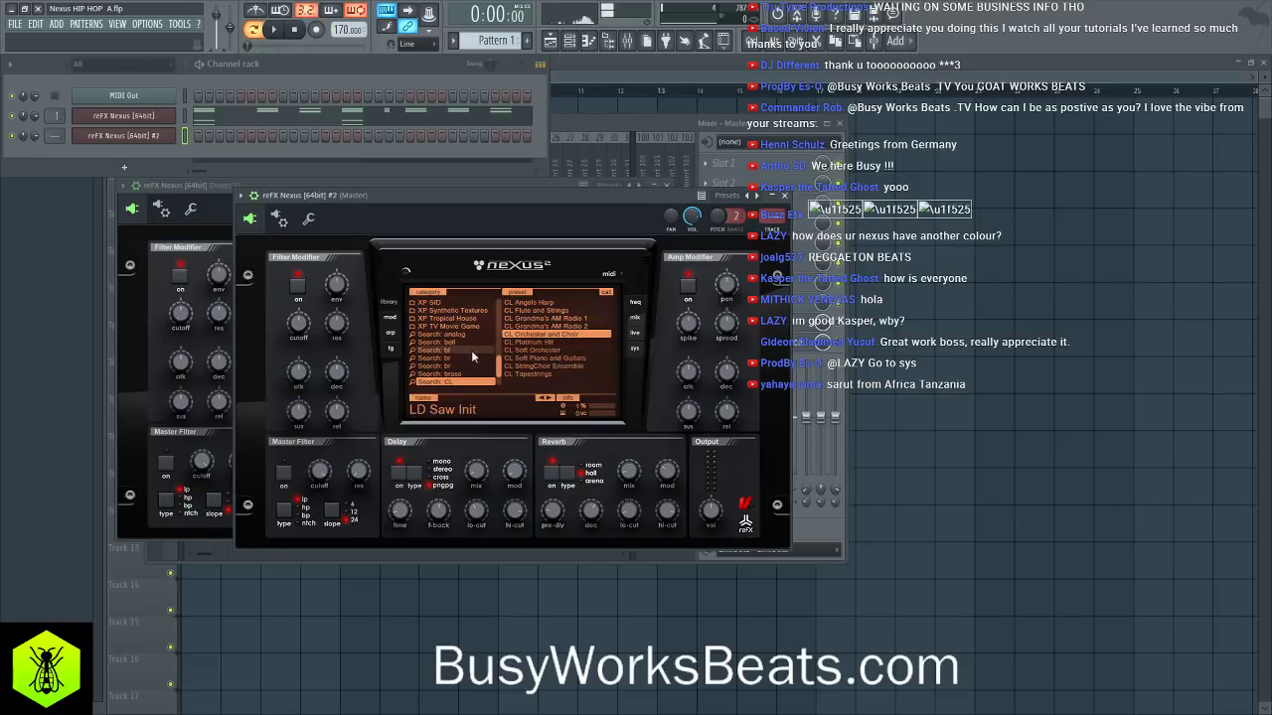
- Browse the XP Hlw3 Epic Collection and XP Hollywood preset categories in the second Nexus instance for an orchestral sound
{"action": "scroll", "coordinate": [471, 361], "scroll_direction": "up", "scroll_amount": 5}
{"action": "scroll", "coordinate": [471, 358], "scroll_direction": "up", "scroll_amount": 3}
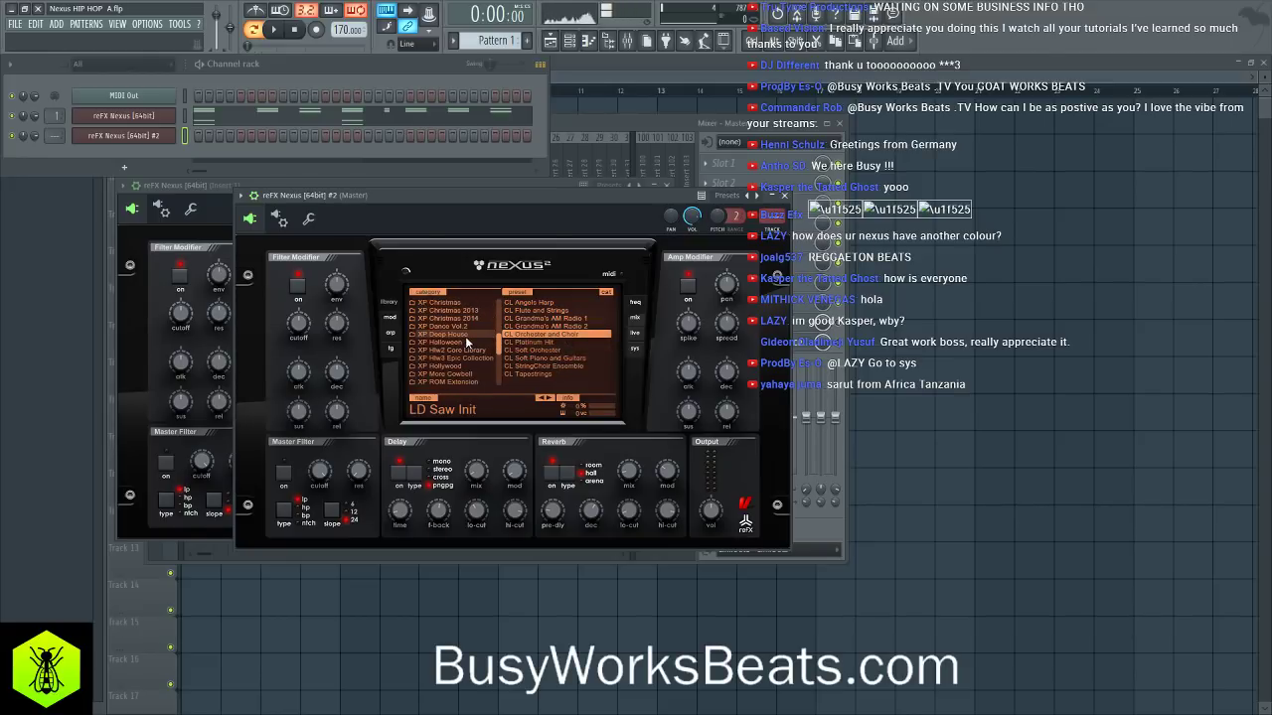
{"action": "scroll", "coordinate": [471, 355], "scroll_direction": "down", "scroll_amount": 2}
{"action": "left_click", "coordinate": [480, 342]}
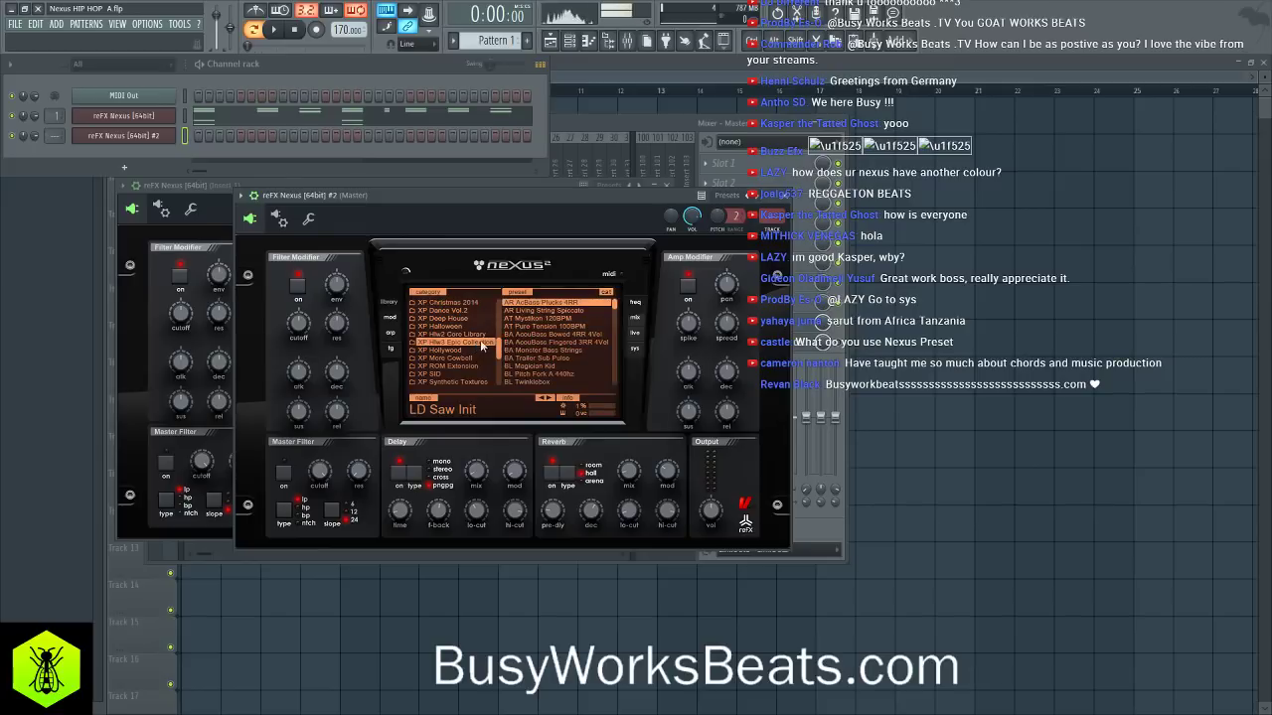
{"action": "scroll", "coordinate": [584, 328], "scroll_direction": "down", "scroll_amount": 8}
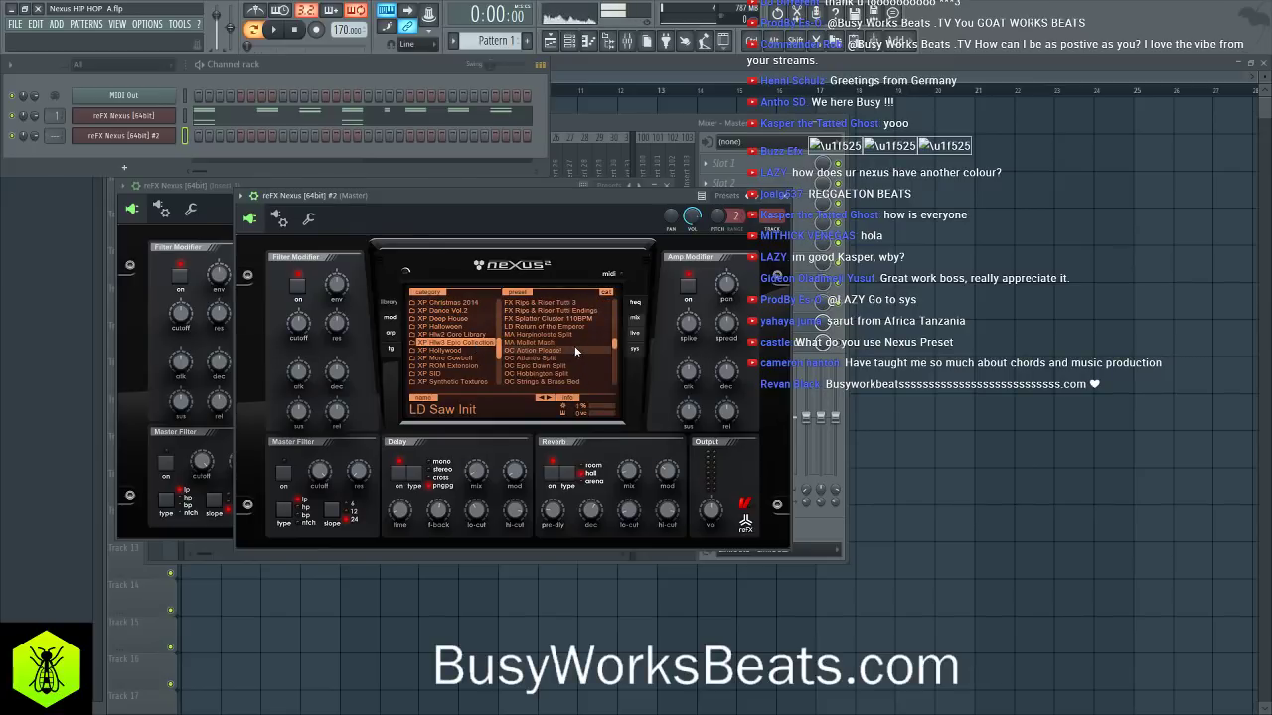
{"action": "left_click", "coordinate": [573, 343]}
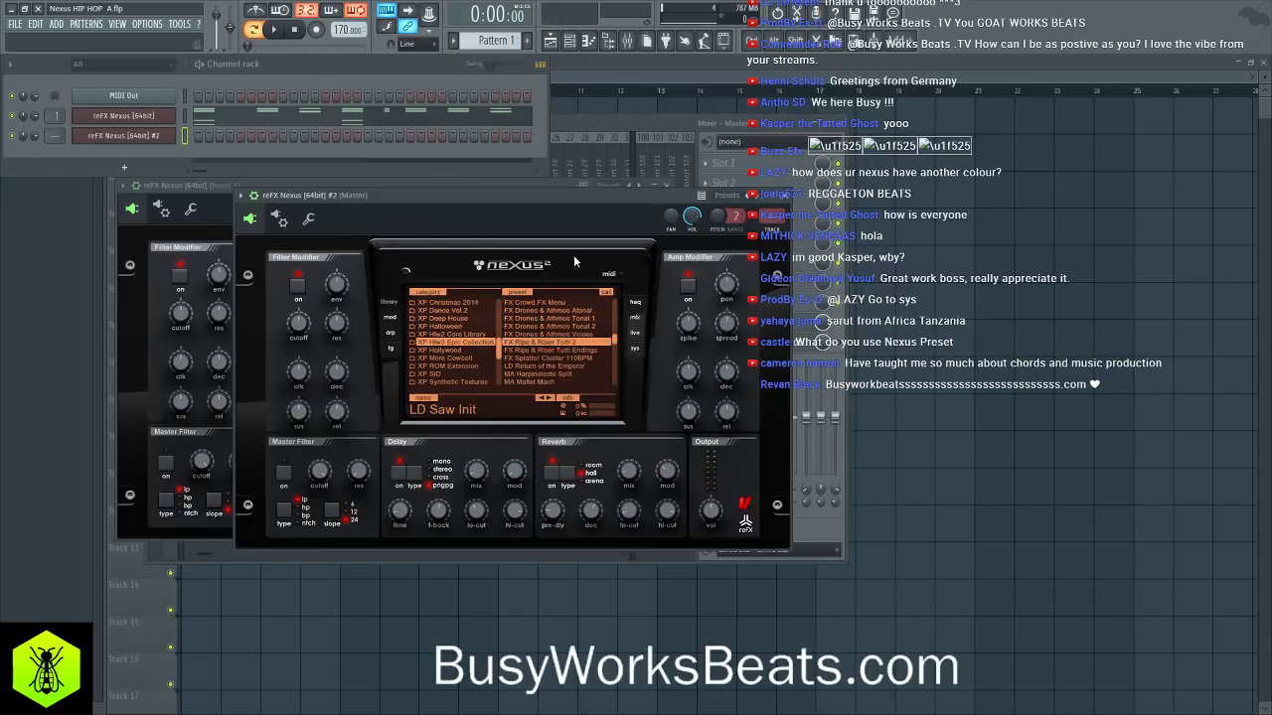
{"action": "scroll", "coordinate": [569, 342], "scroll_direction": "up", "scroll_amount": 8}
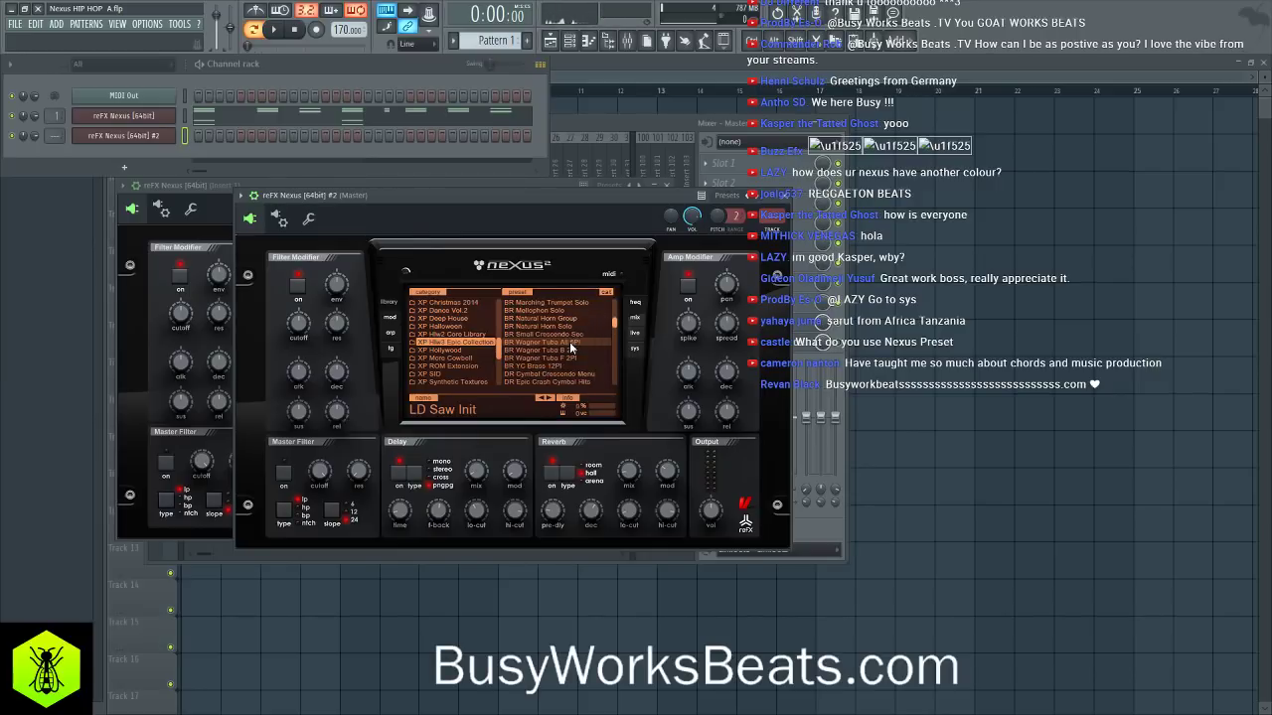
{"action": "left_click", "coordinate": [572, 344]}
{"action": "scroll", "coordinate": [570, 342], "scroll_direction": "up", "scroll_amount": 4}
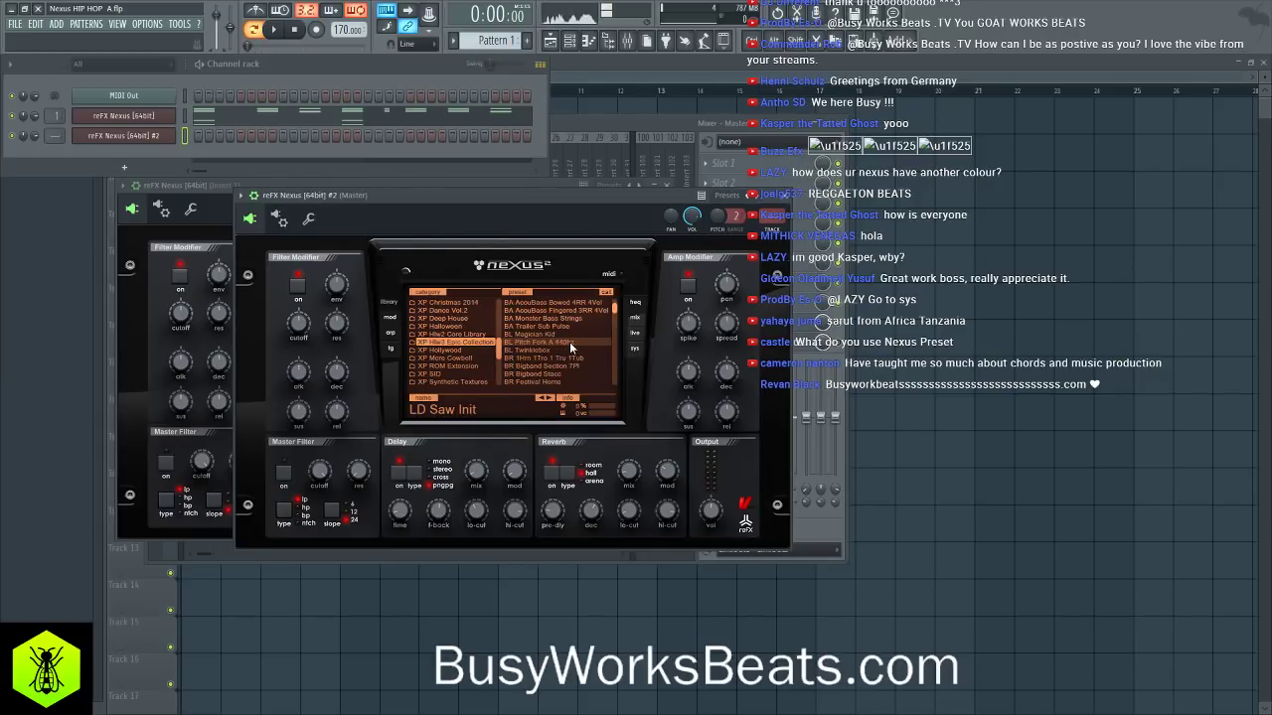
{"action": "scroll", "coordinate": [569, 341], "scroll_direction": "up", "scroll_amount": 2}
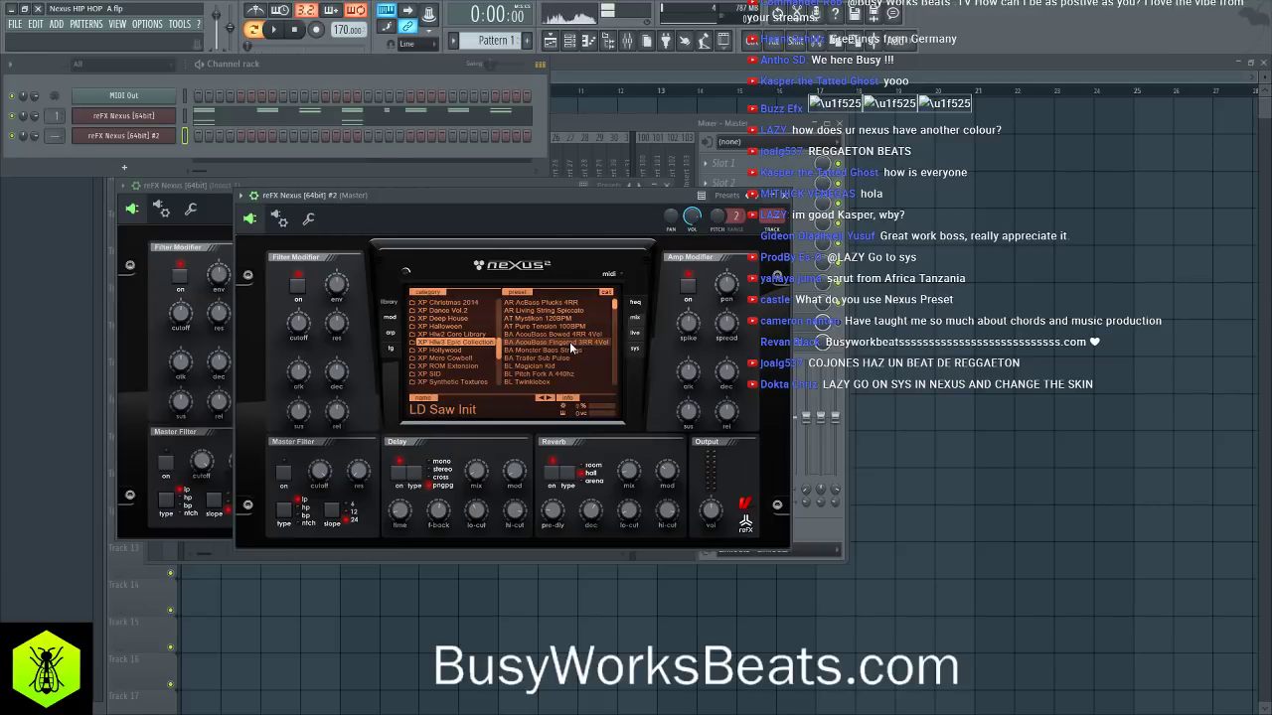
{"action": "scroll", "coordinate": [569, 342], "scroll_direction": "down", "scroll_amount": 15}
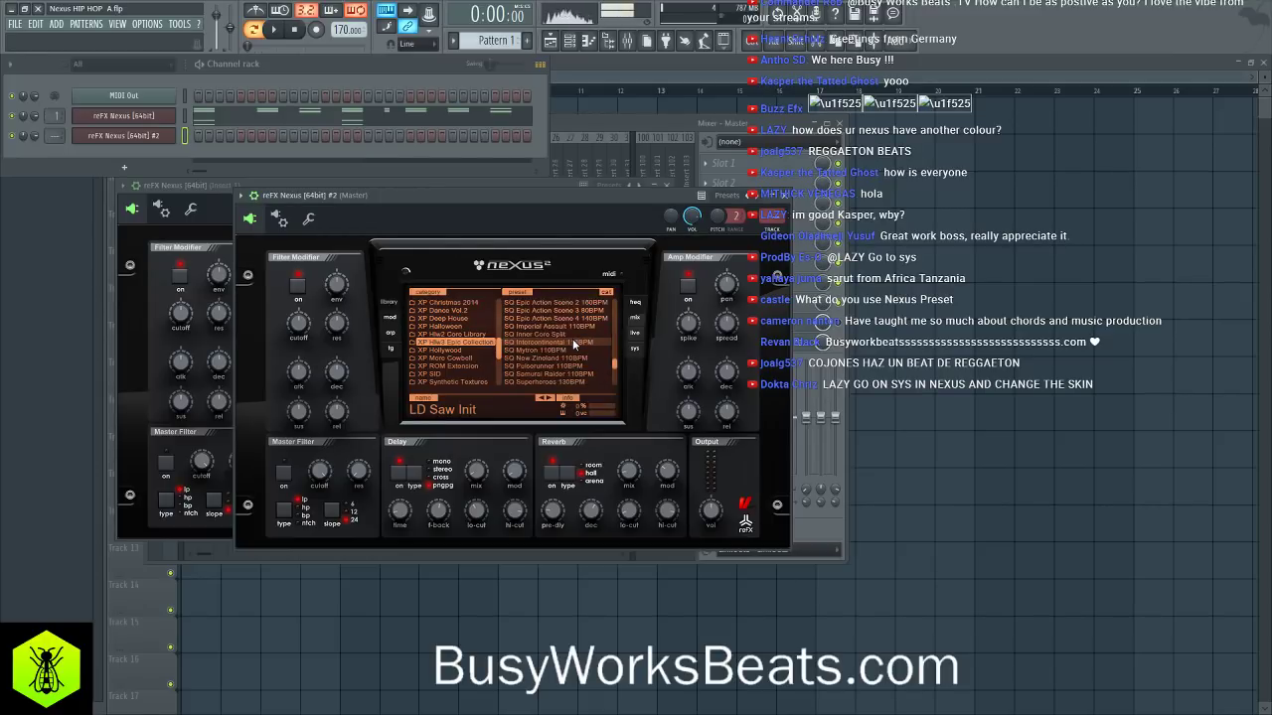
{"action": "scroll", "coordinate": [573, 340], "scroll_direction": "down", "scroll_amount": 4}
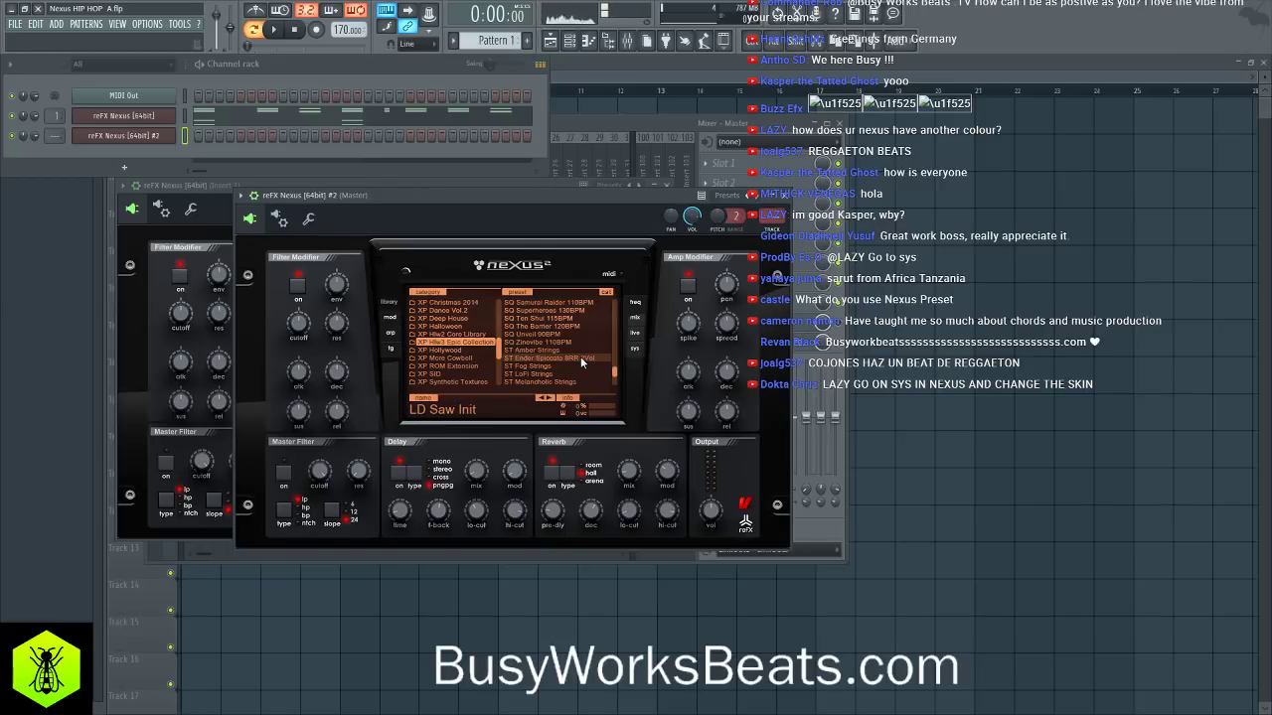
{"action": "scroll", "coordinate": [581, 360], "scroll_direction": "up", "scroll_amount": 5}
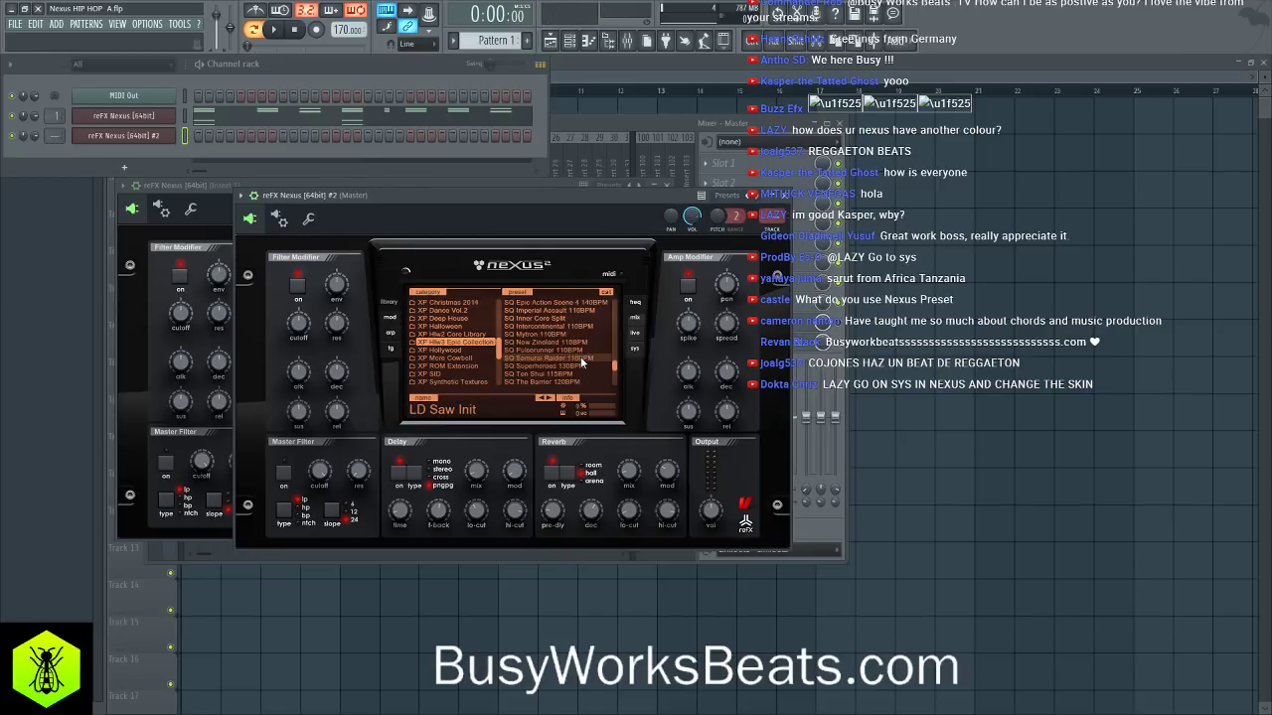
{"action": "scroll", "coordinate": [582, 362], "scroll_direction": "up", "scroll_amount": 6}
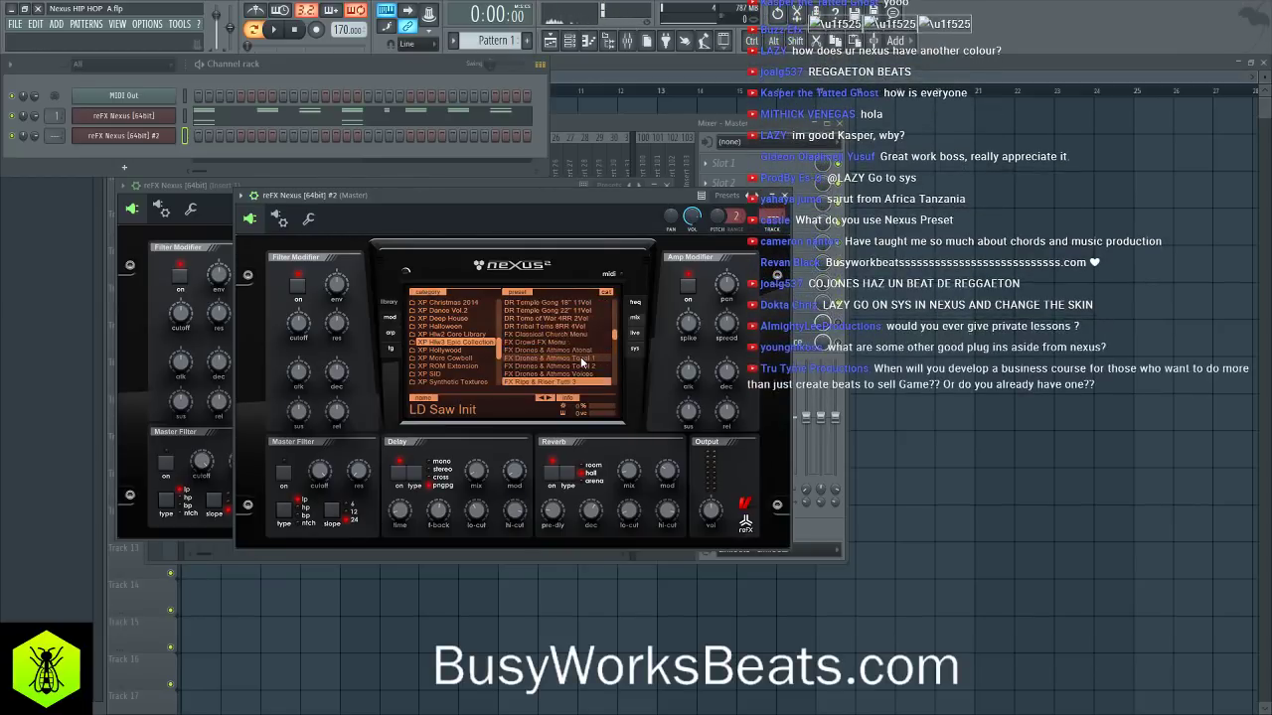
{"action": "scroll", "coordinate": [588, 360], "scroll_direction": "up", "scroll_amount": 4}
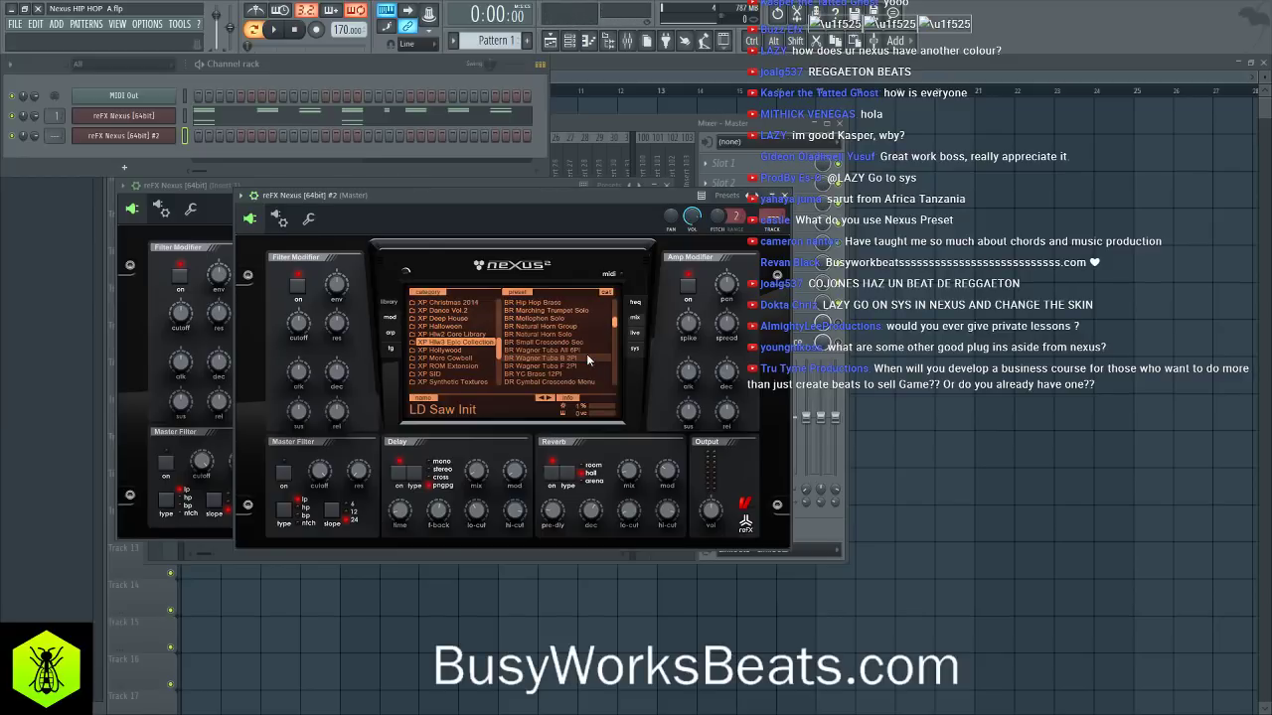
{"action": "left_click", "coordinate": [447, 349]}
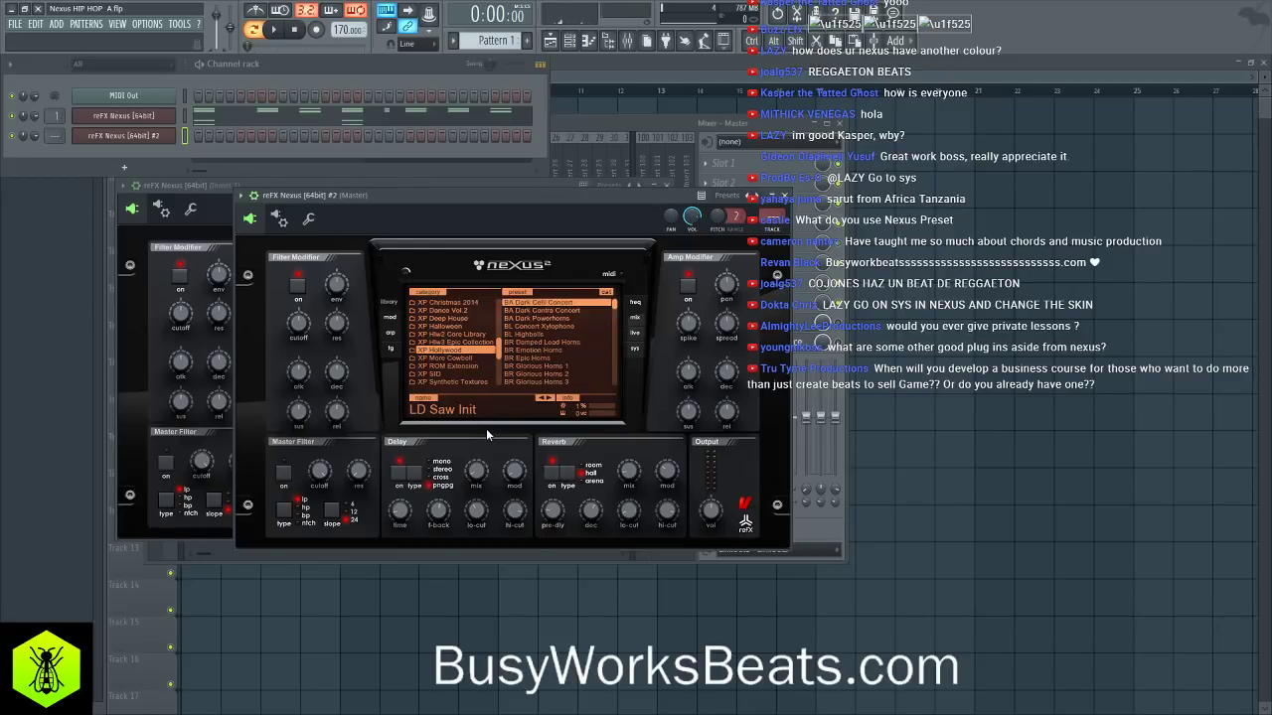
- Search the Nexus presets for "tutti", audition OC Tutti Staccato 60PI, and load OC Full Tutti Hits 1 6RR
{"action": "key", "text": "ctrl+f"}
{"action": "type", "text": "tutti"}
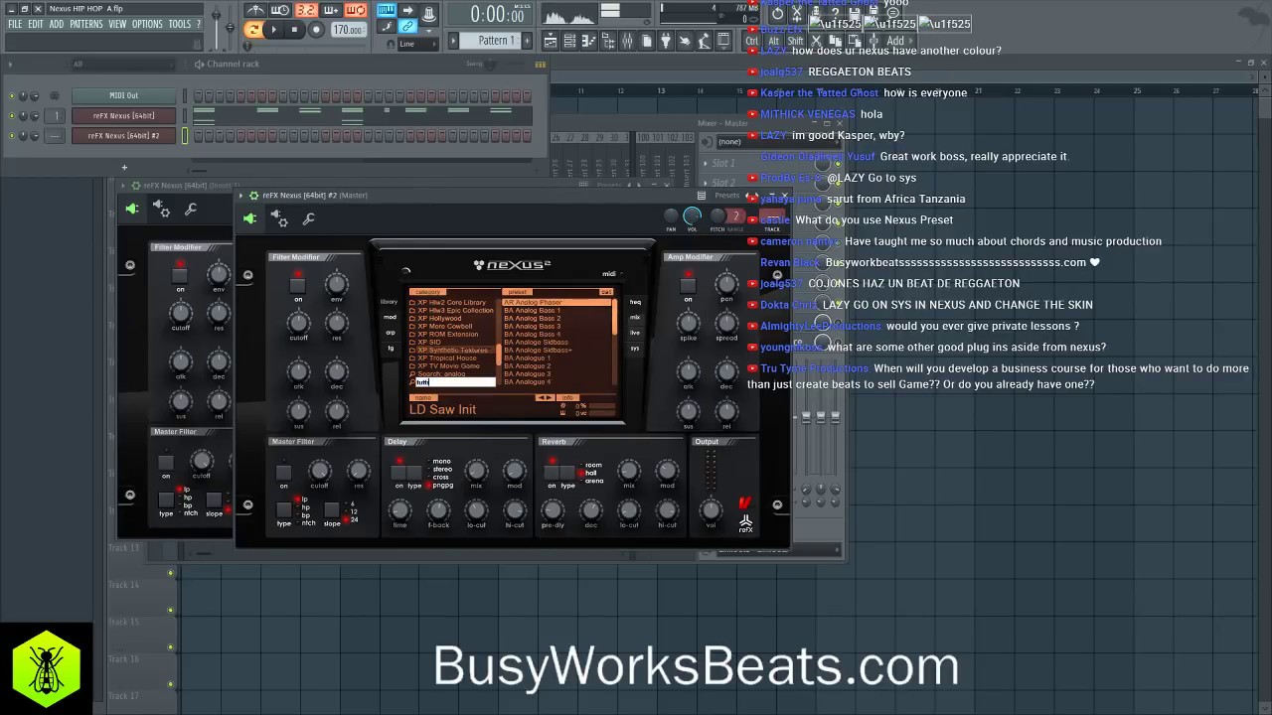
{"action": "key", "text": "Return"}
{"action": "scroll", "coordinate": [571, 378], "scroll_direction": "down", "scroll_amount": 2}
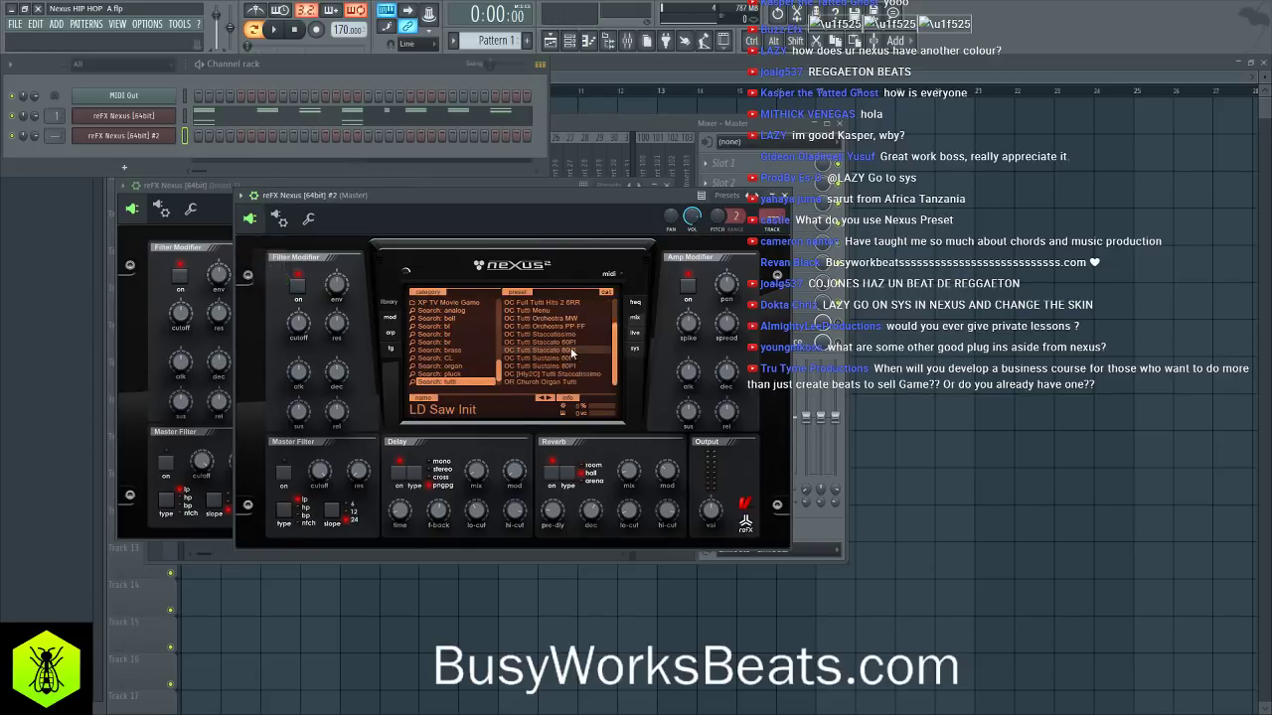
{"action": "left_click", "coordinate": [574, 359]}
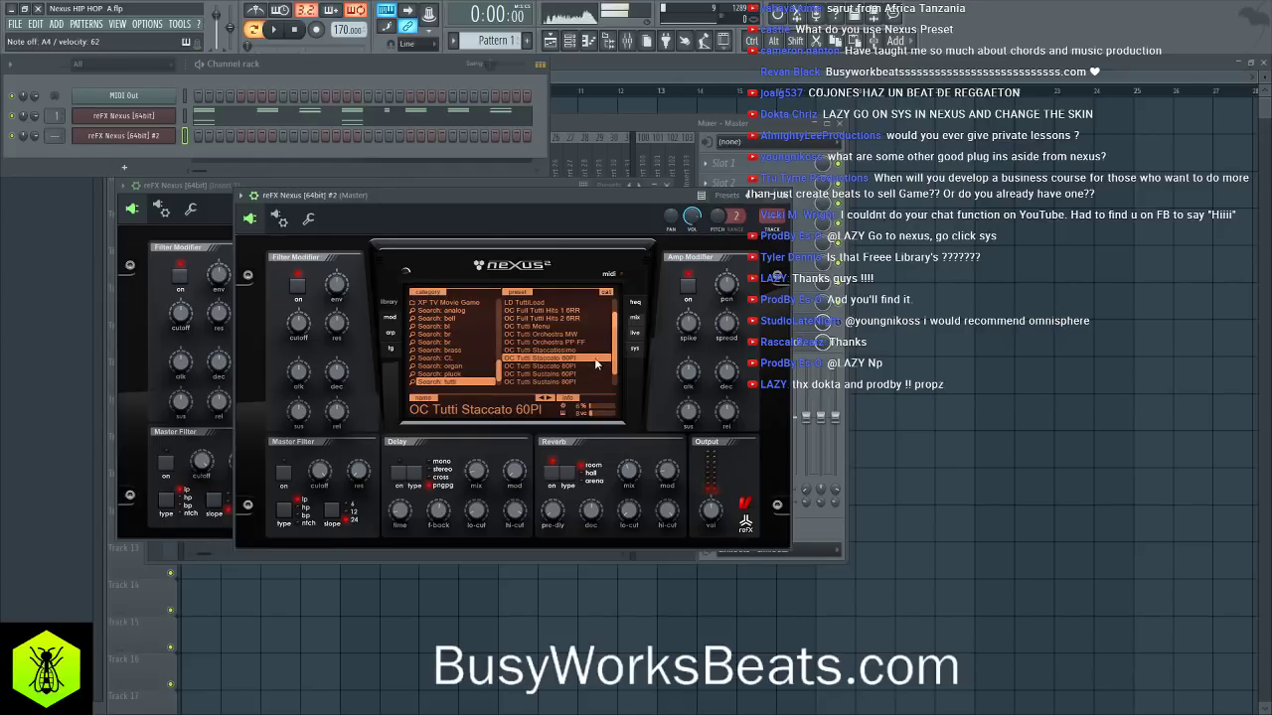
{"action": "scroll", "coordinate": [585, 356], "scroll_direction": "up", "scroll_amount": 1}
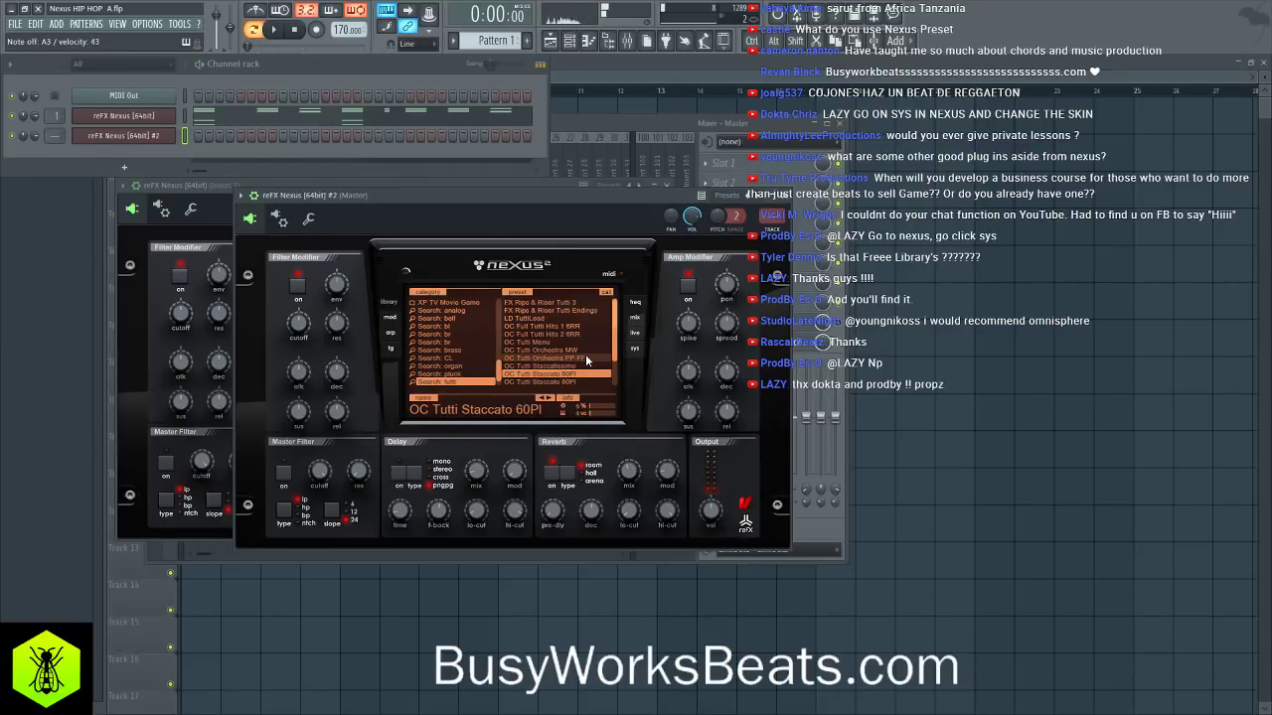
{"action": "left_click", "coordinate": [543, 327]}
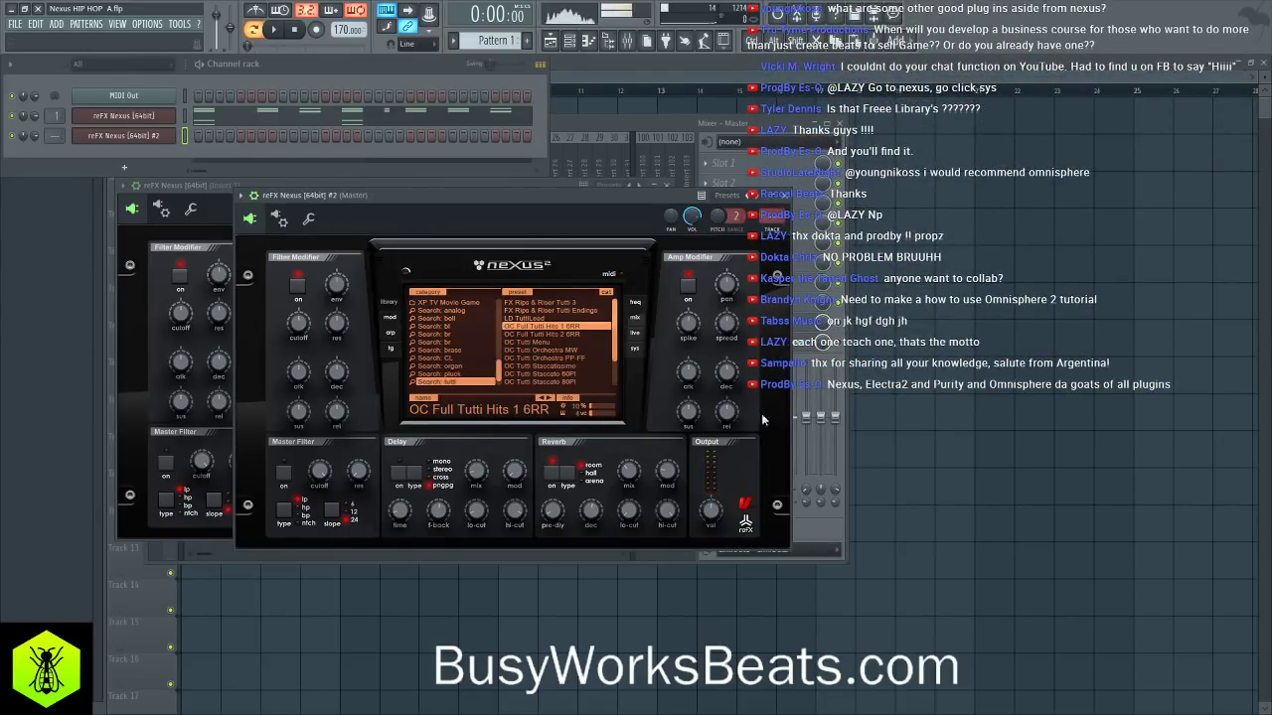
- Adjust the second Nexus's amp modifier envelope with sustain and release at 0, and close its window
{"action": "mouse_move", "coordinate": [726, 413]}
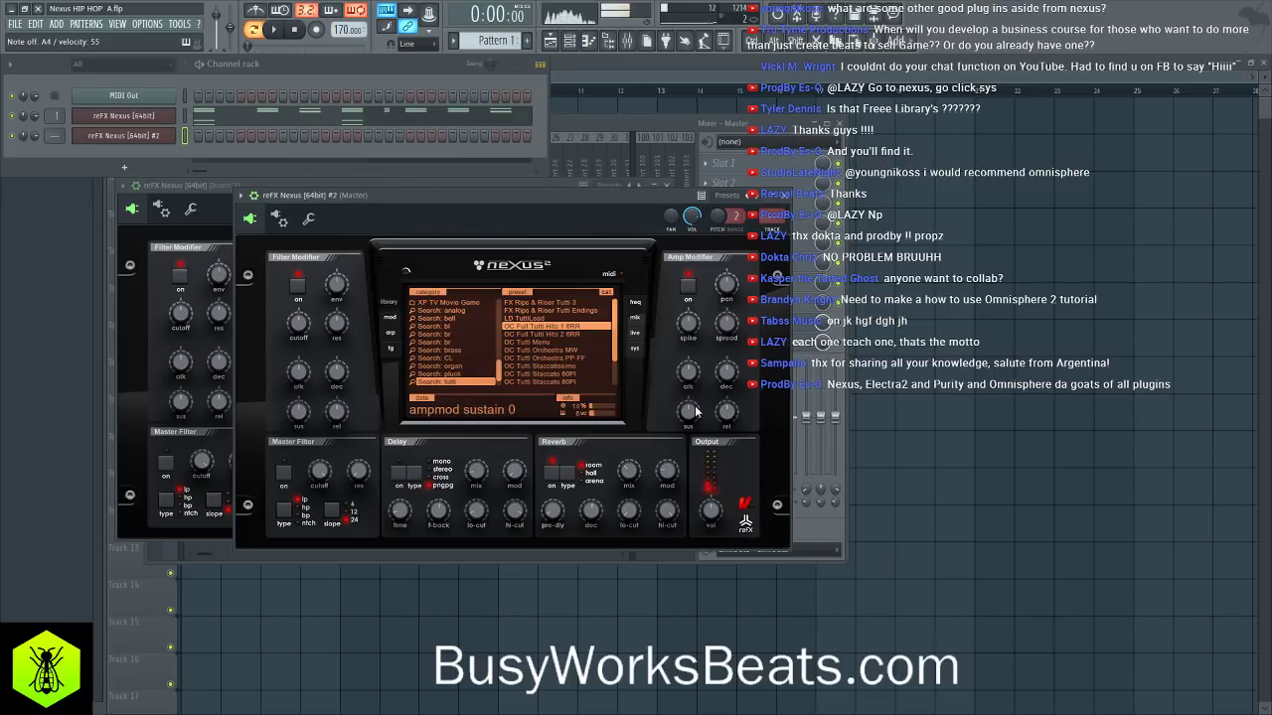
{"action": "left_click_drag", "start_coordinate": [691, 408], "coordinate": [648, 515]}
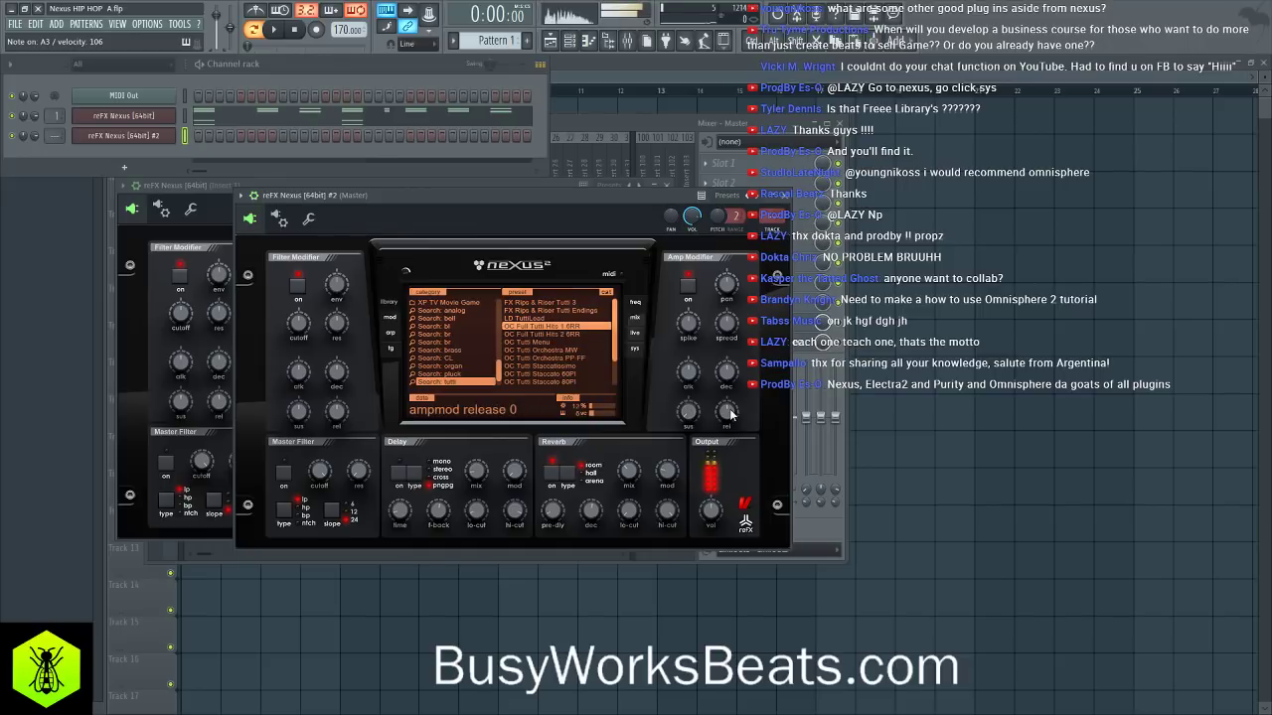
{"action": "mouse_move", "coordinate": [727, 372]}
{"action": "left_click_drag", "start_coordinate": [726, 372], "coordinate": [726, 422]}
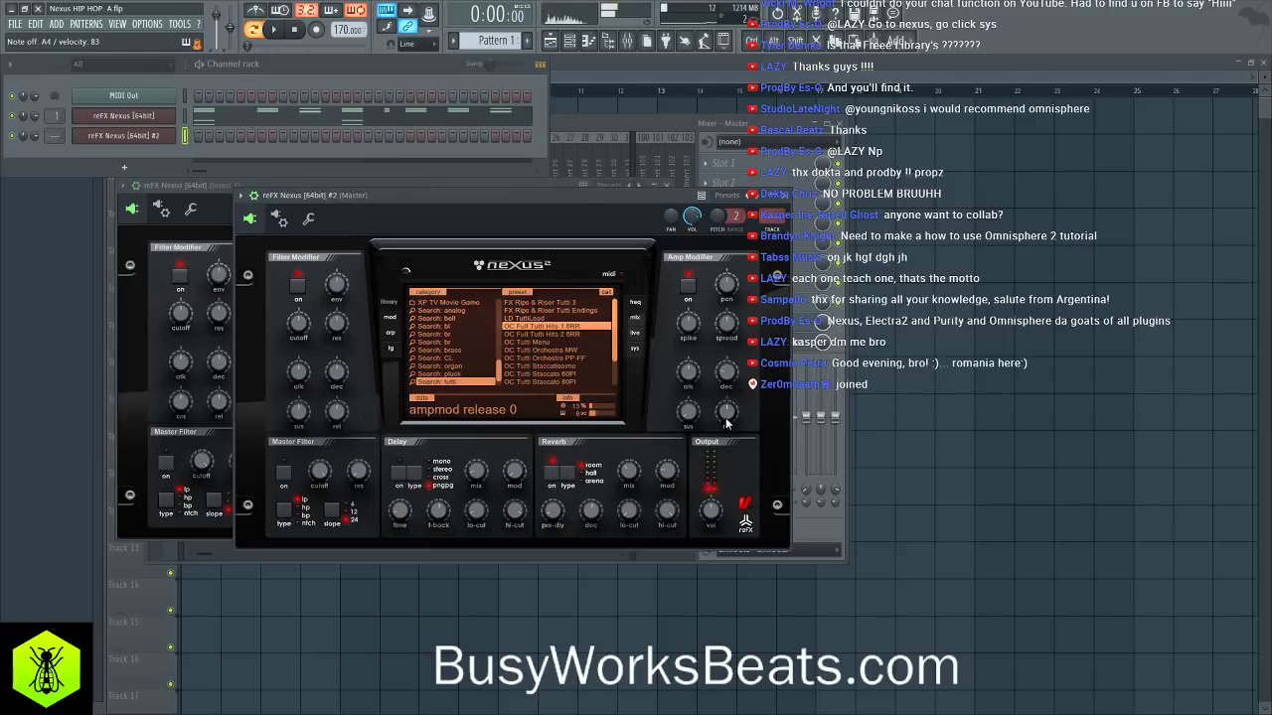
{"action": "left_click", "coordinate": [785, 196]}
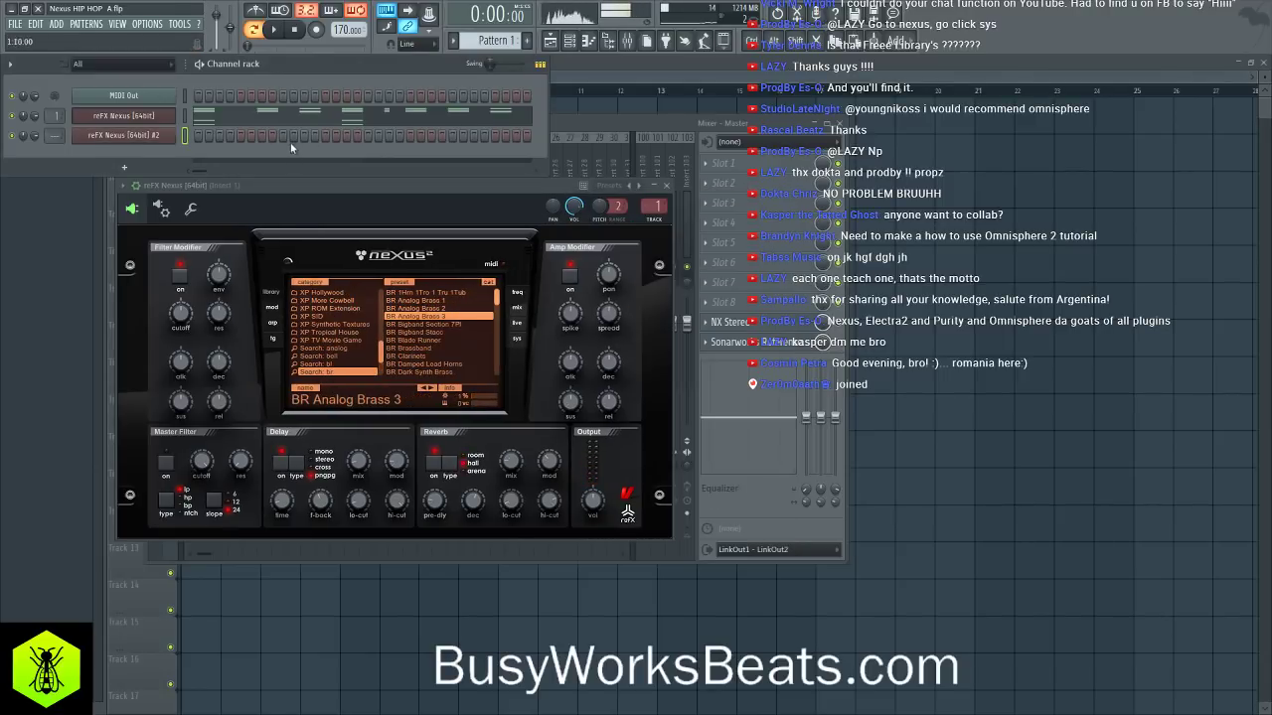
- Route the second Nexus to mixer track 2 and copy the first Nexus's notes into its channel
{"action": "scroll", "coordinate": [58, 135], "scroll_direction": "up", "scroll_amount": 2}
{"action": "left_click", "coordinate": [184, 116]}
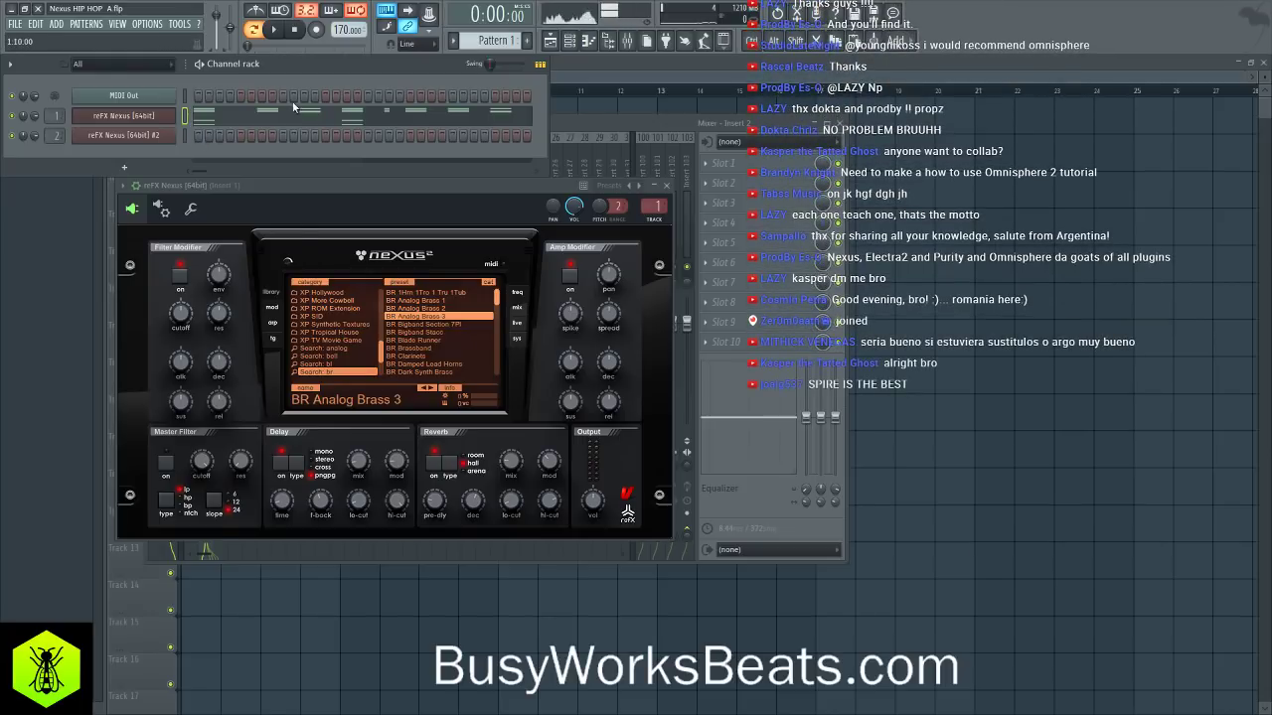
{"action": "left_click", "coordinate": [183, 136]}
{"action": "key", "text": "ctrl+v"}
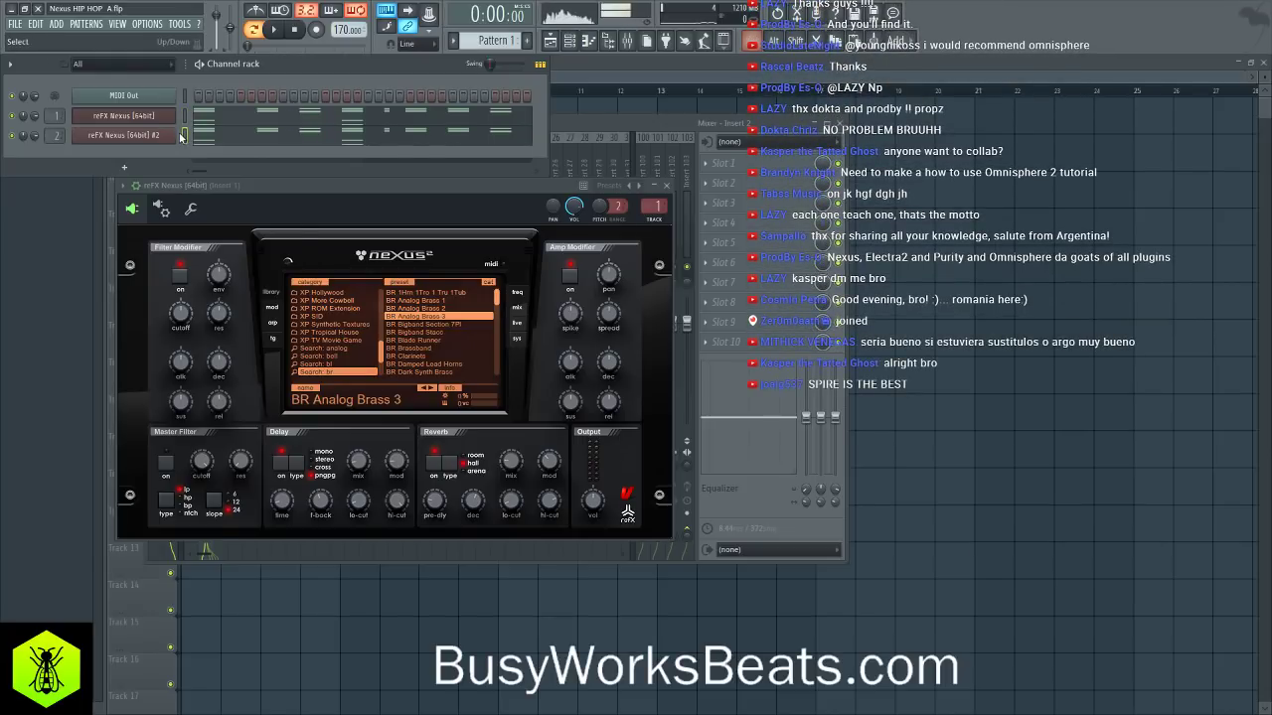
- Delete the second Nexus's copied chord notes from C6 to A6 in bars 1 and 2, keeping the D4 notes, and play back the pattern
{"action": "left_click", "coordinate": [258, 147]}
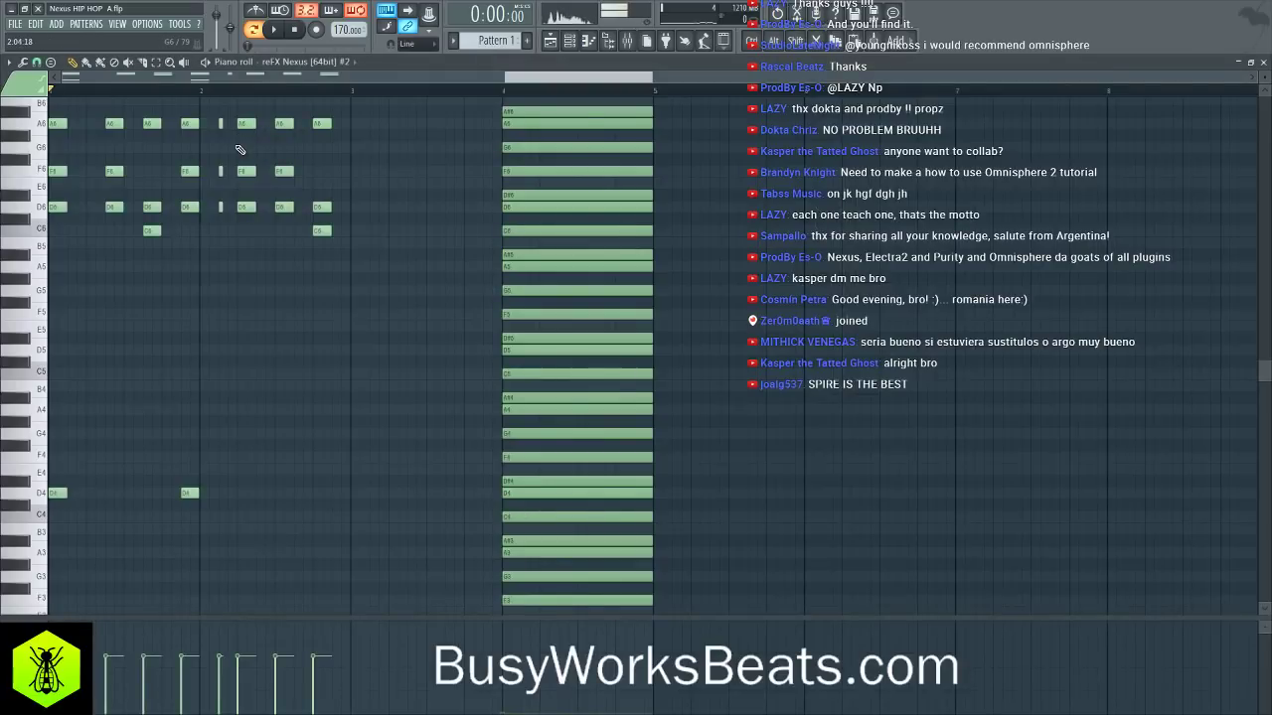
{"action": "scroll", "coordinate": [240, 164], "scroll_direction": "up", "scroll_amount": 3}
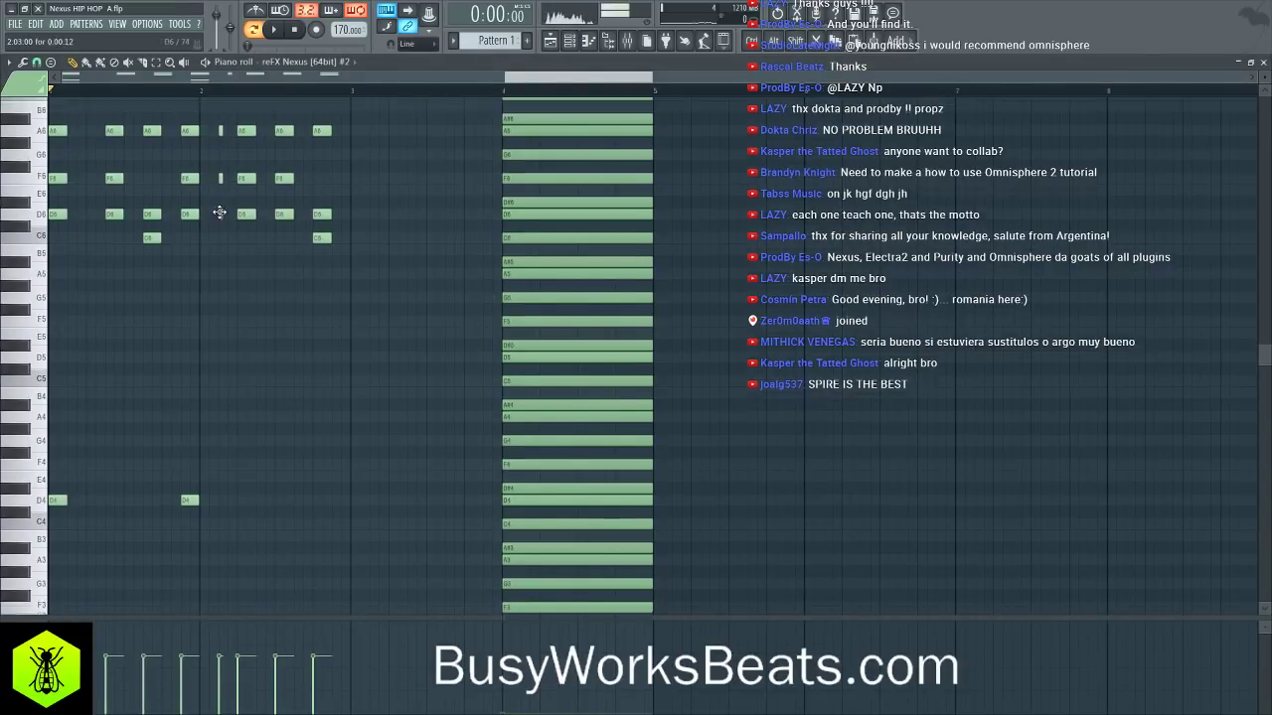
{"action": "left_click_drag", "start_coordinate": [367, 357], "coordinate": [64, 152]}
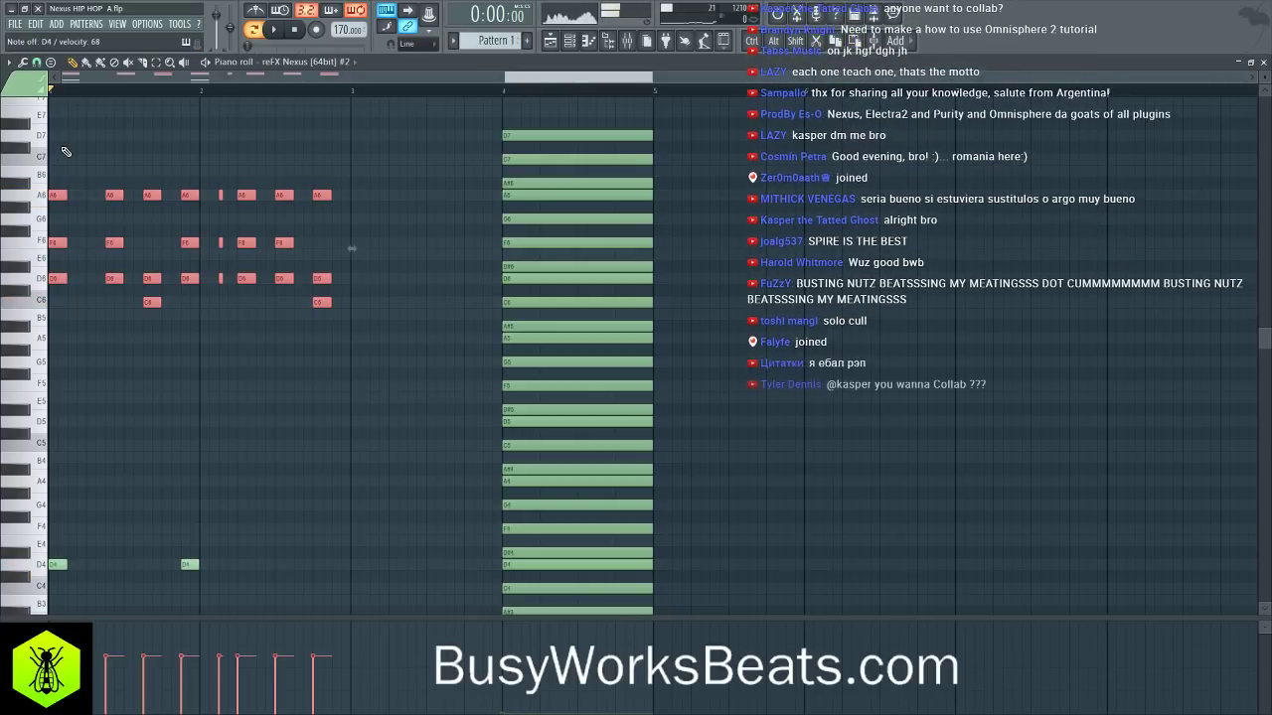
{"action": "key", "text": "Delete"}
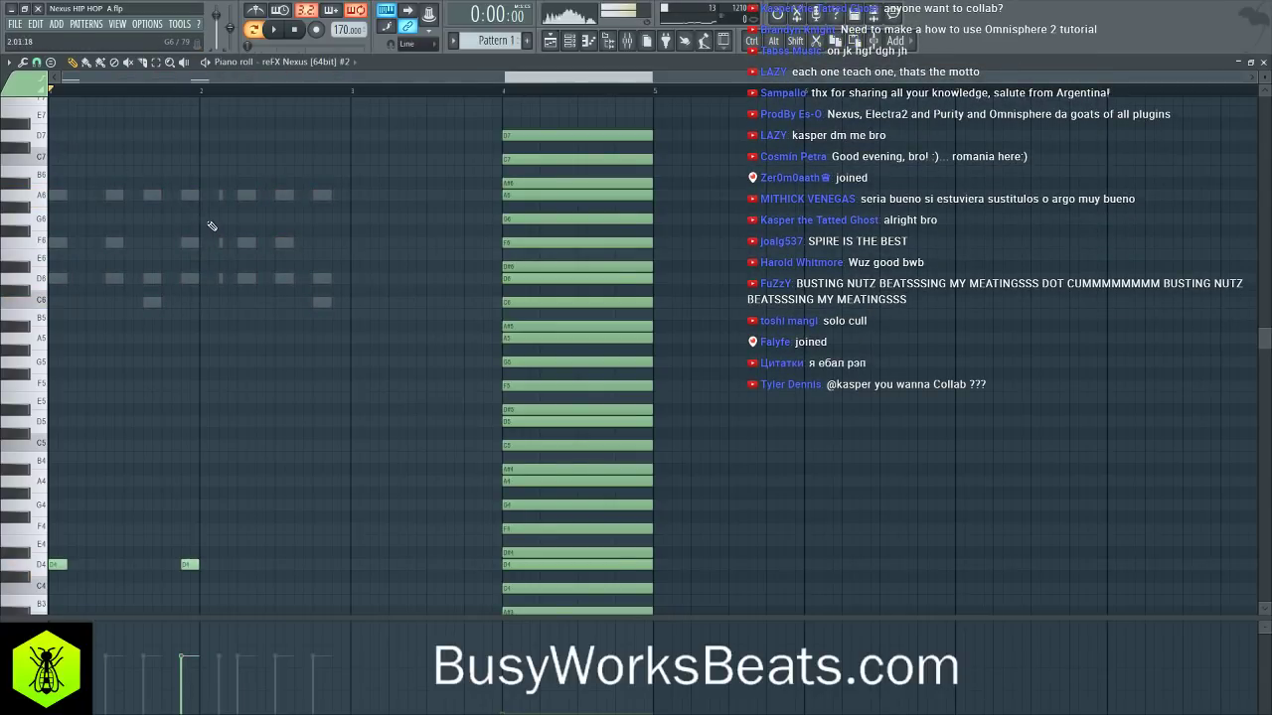
{"action": "key", "text": "space"}
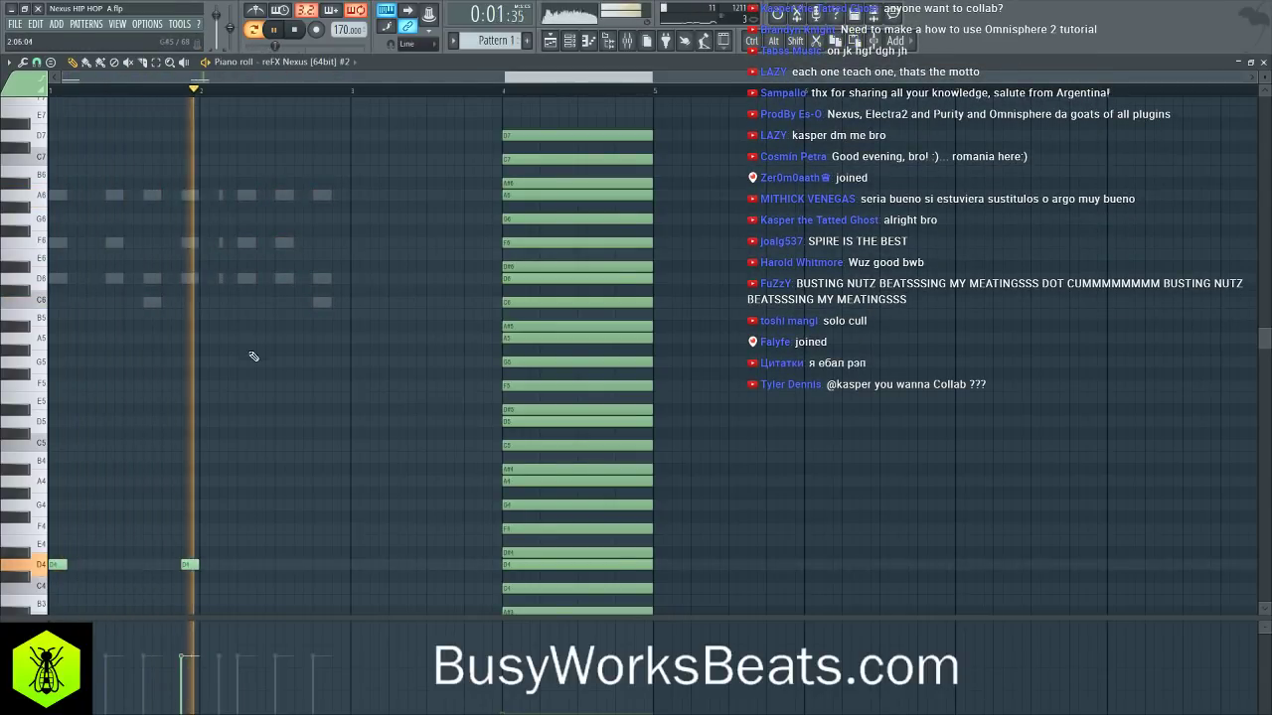
{"action": "scroll", "coordinate": [269, 334], "scroll_direction": "down", "scroll_amount": 3}
{"action": "key", "text": "space"}
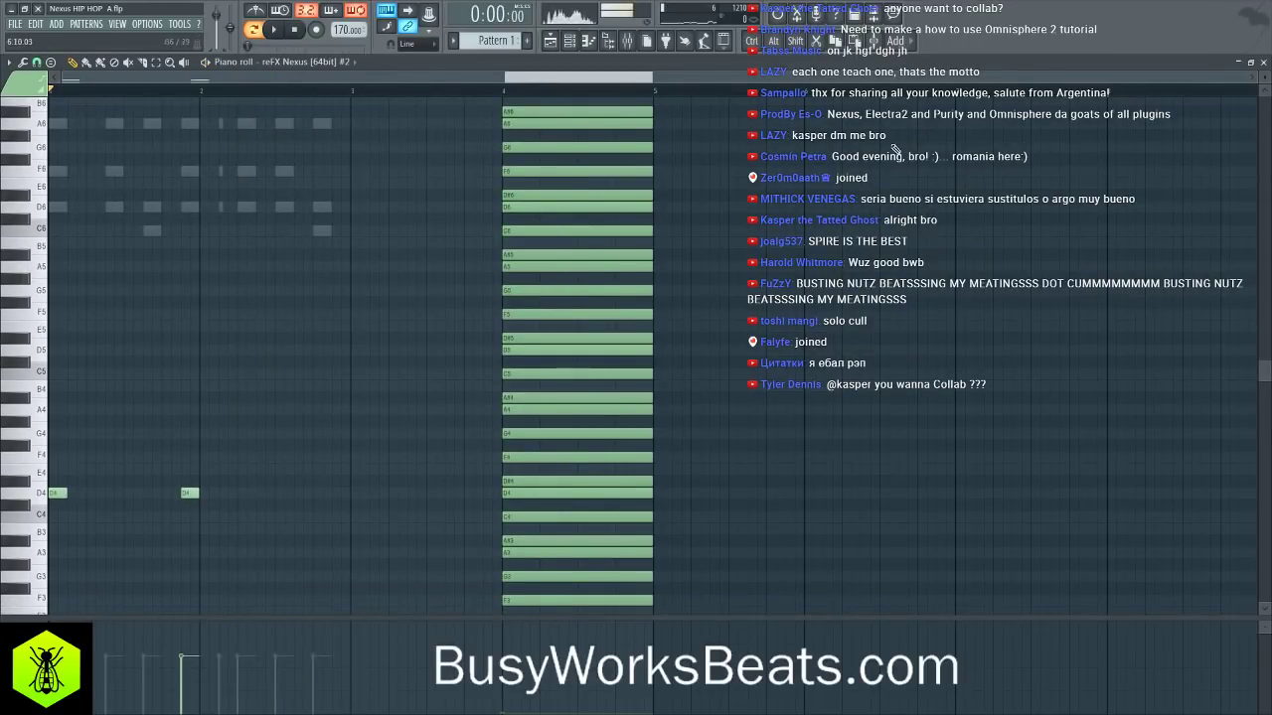
{"action": "left_click", "coordinate": [1263, 61]}
- Switch to Pattern 2 and arrange playlist track 1 with Pattern 2 at bar 5 and Pattern 1 at bar 1
{"action": "scroll", "coordinate": [492, 40], "scroll_direction": "down", "scroll_amount": 1}
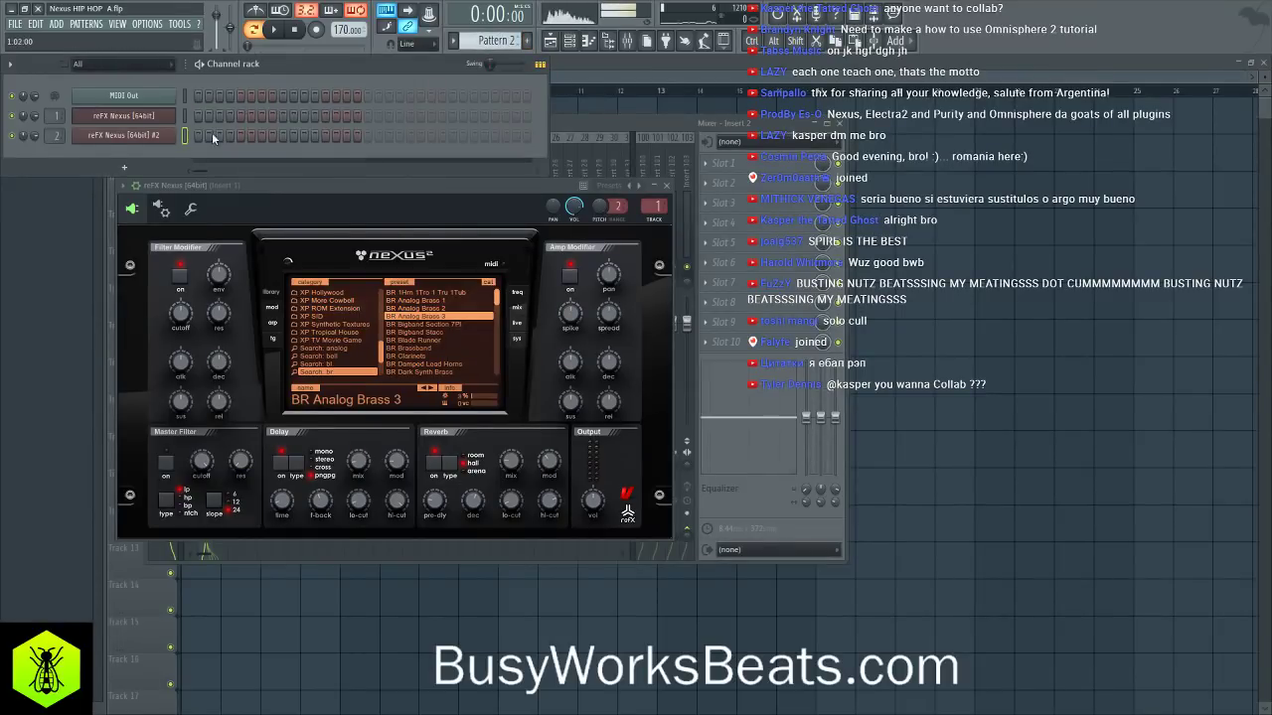
{"action": "key", "text": "F12"}
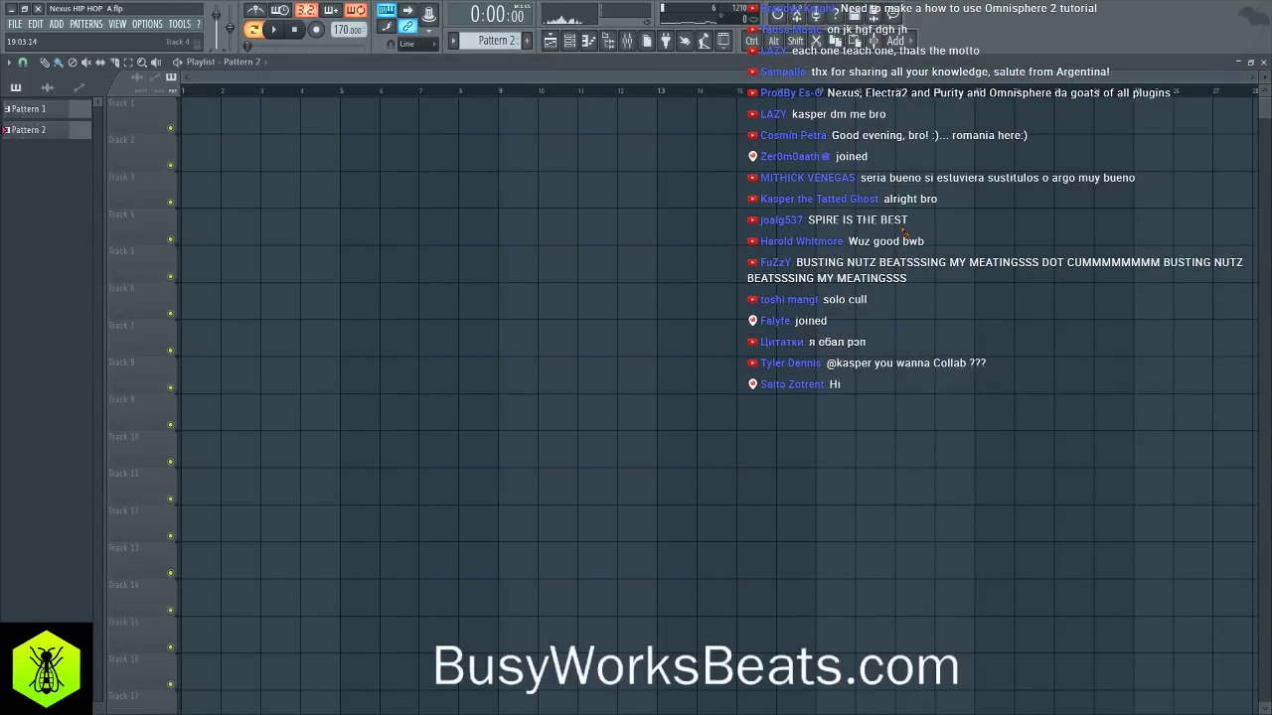
{"action": "left_click", "coordinate": [346, 132]}
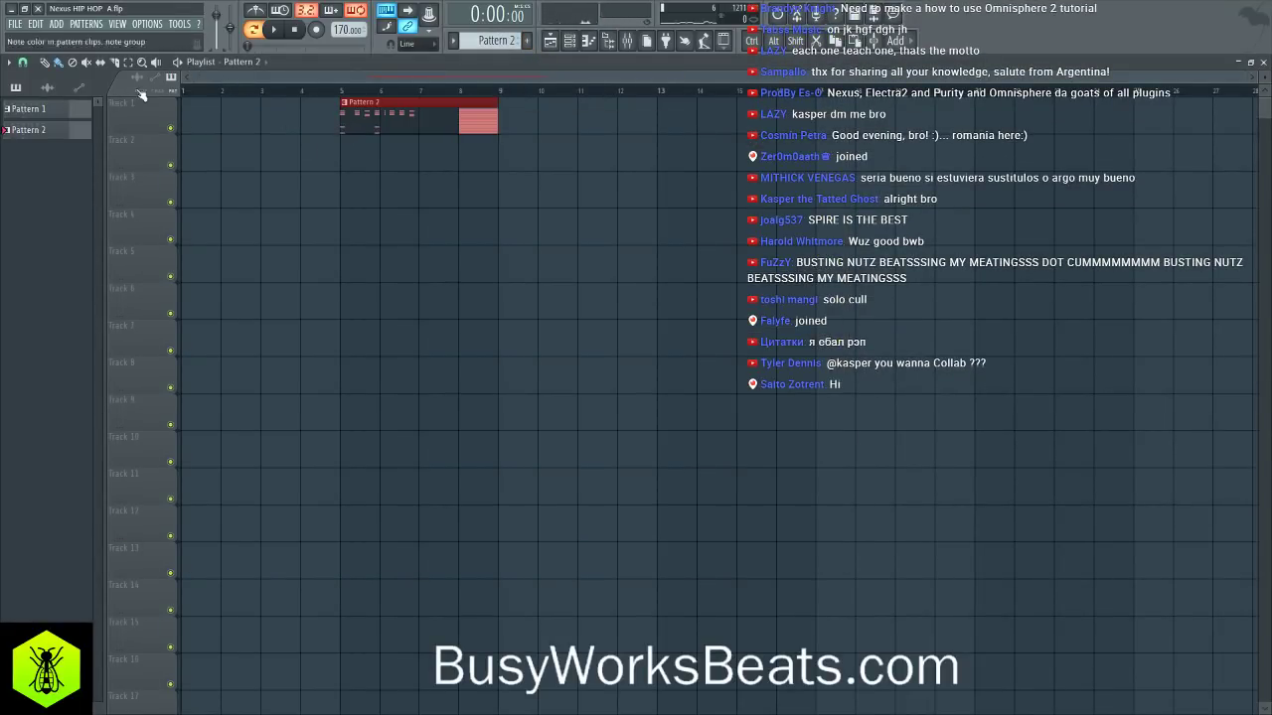
{"action": "left_click", "coordinate": [61, 111]}
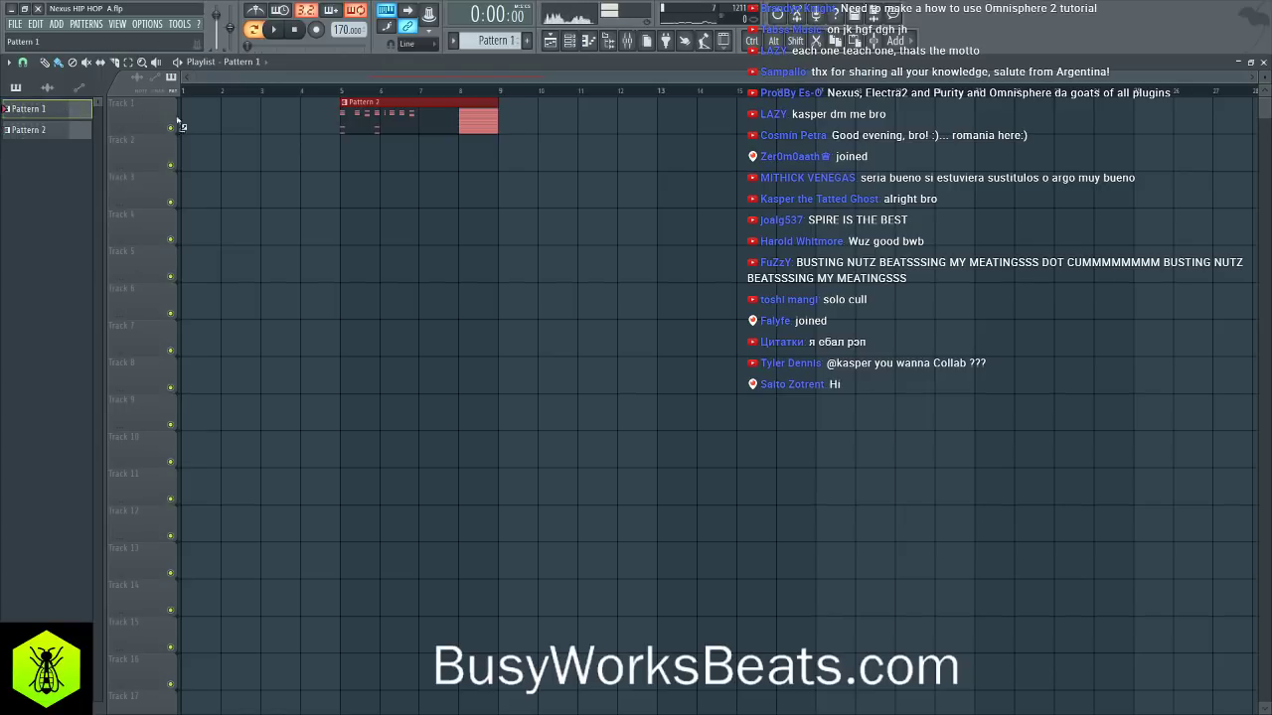
{"action": "left_click", "coordinate": [181, 126]}
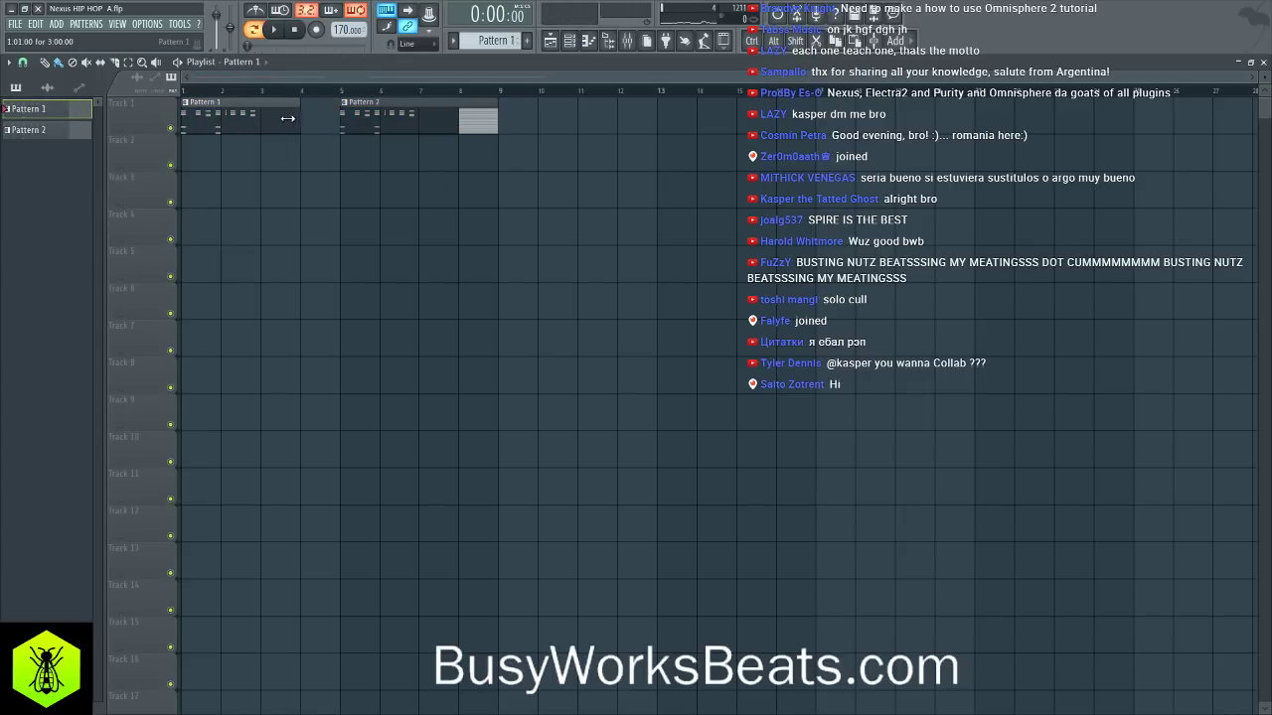
- Trim both clips on playlist track 1 to two bars each, with the Pattern 2 clip starting at bar 3
{"action": "left_click_drag", "start_coordinate": [287, 118], "coordinate": [260, 118]}
{"action": "left_click_drag", "start_coordinate": [494, 118], "coordinate": [320, 118]}
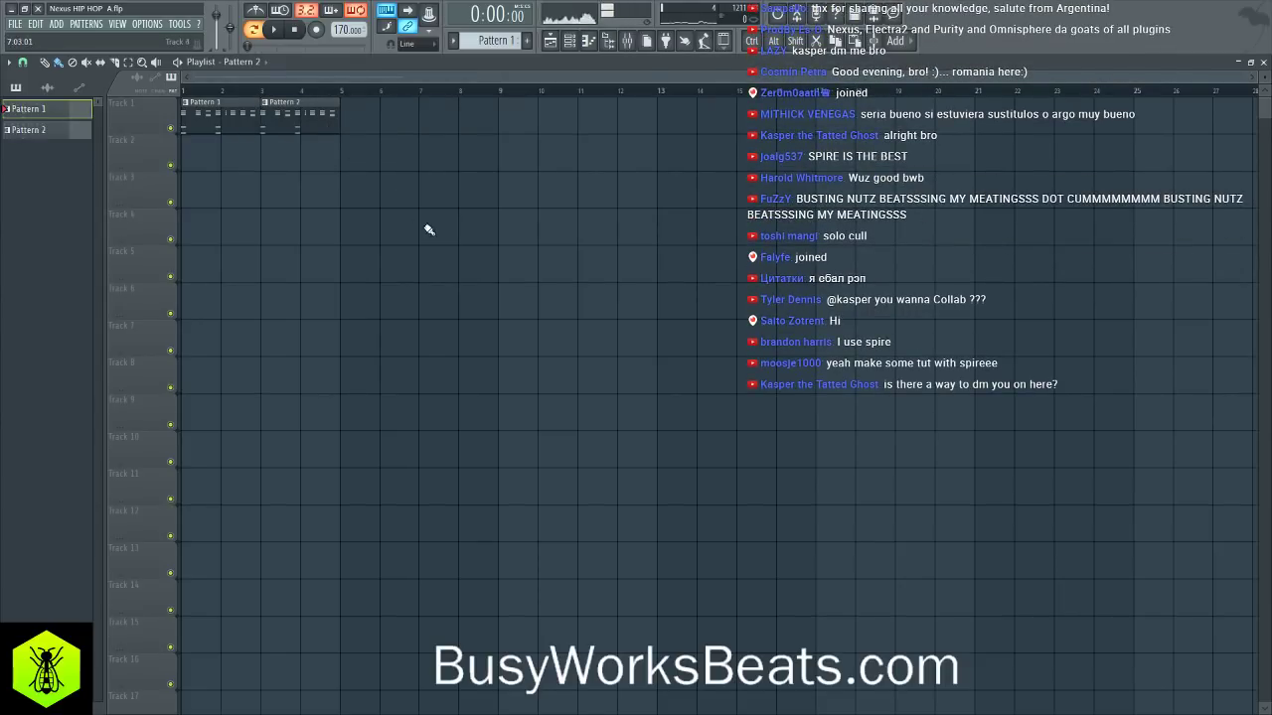
- In Pattern 2, delete the second Nexus's second and third chords in bar 1 and play back the pattern
{"action": "left_click", "coordinate": [569, 40]}
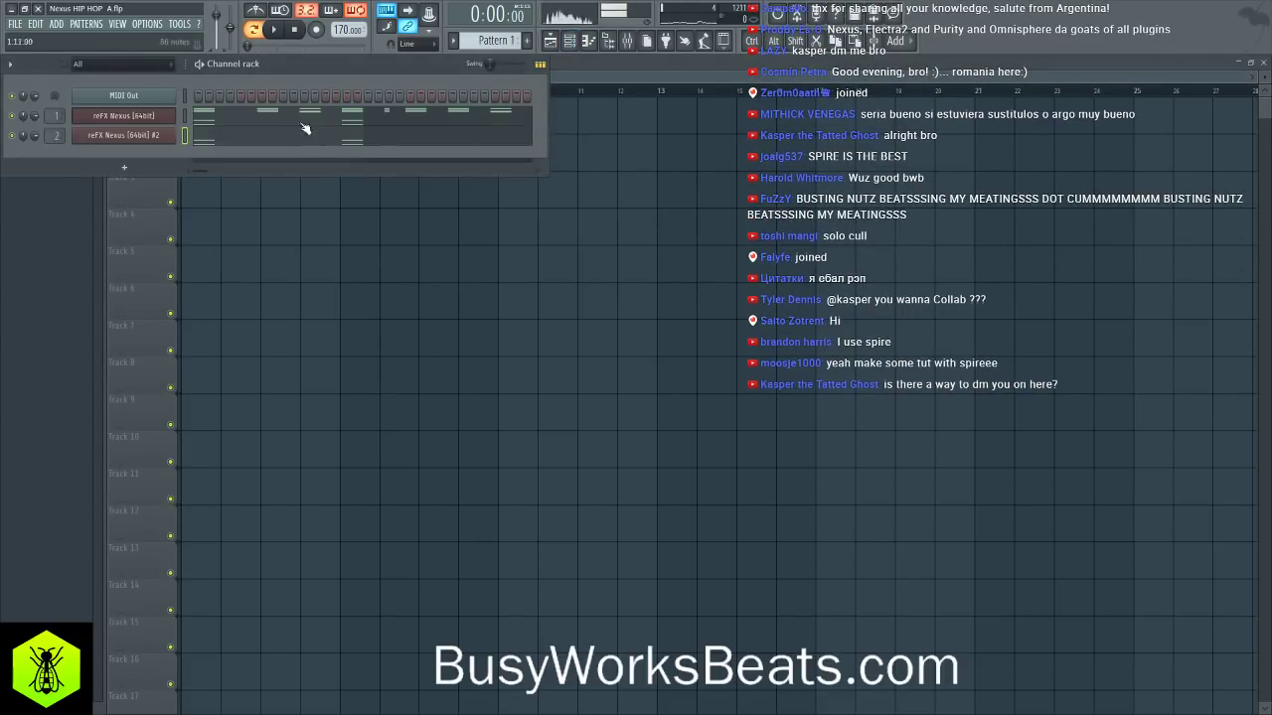
{"action": "scroll", "coordinate": [497, 40], "scroll_direction": "down", "scroll_amount": 1}
{"action": "key", "text": "space"}
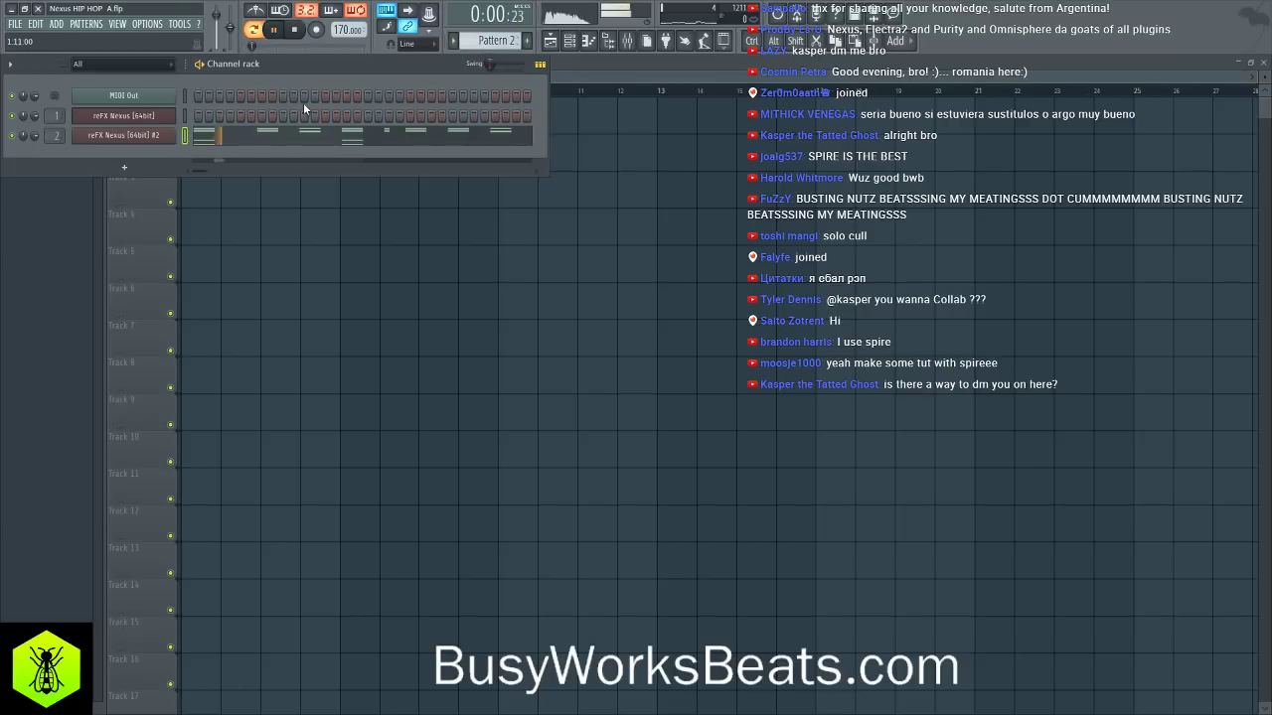
{"action": "left_click", "coordinate": [286, 137]}
{"action": "key", "text": "space"}
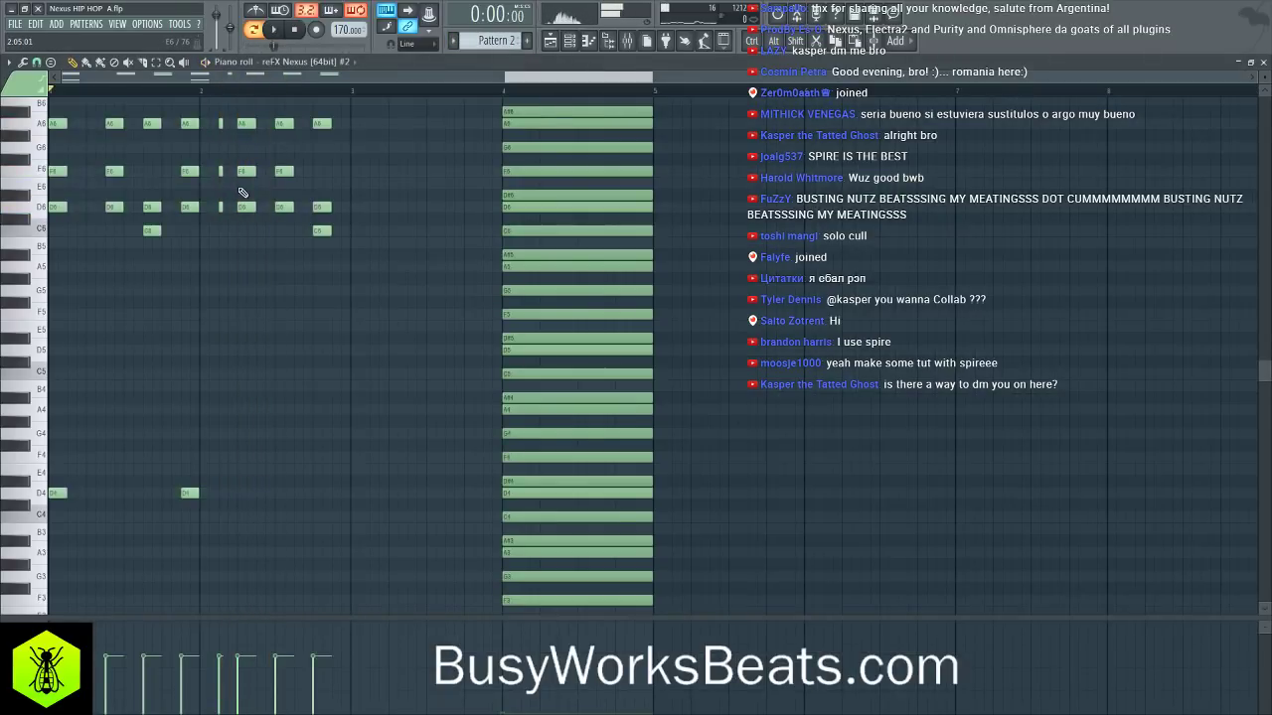
{"action": "scroll", "coordinate": [199, 238], "scroll_direction": "up", "scroll_amount": 3}
{"action": "scroll", "coordinate": [154, 350], "scroll_direction": "up", "scroll_amount": 5}
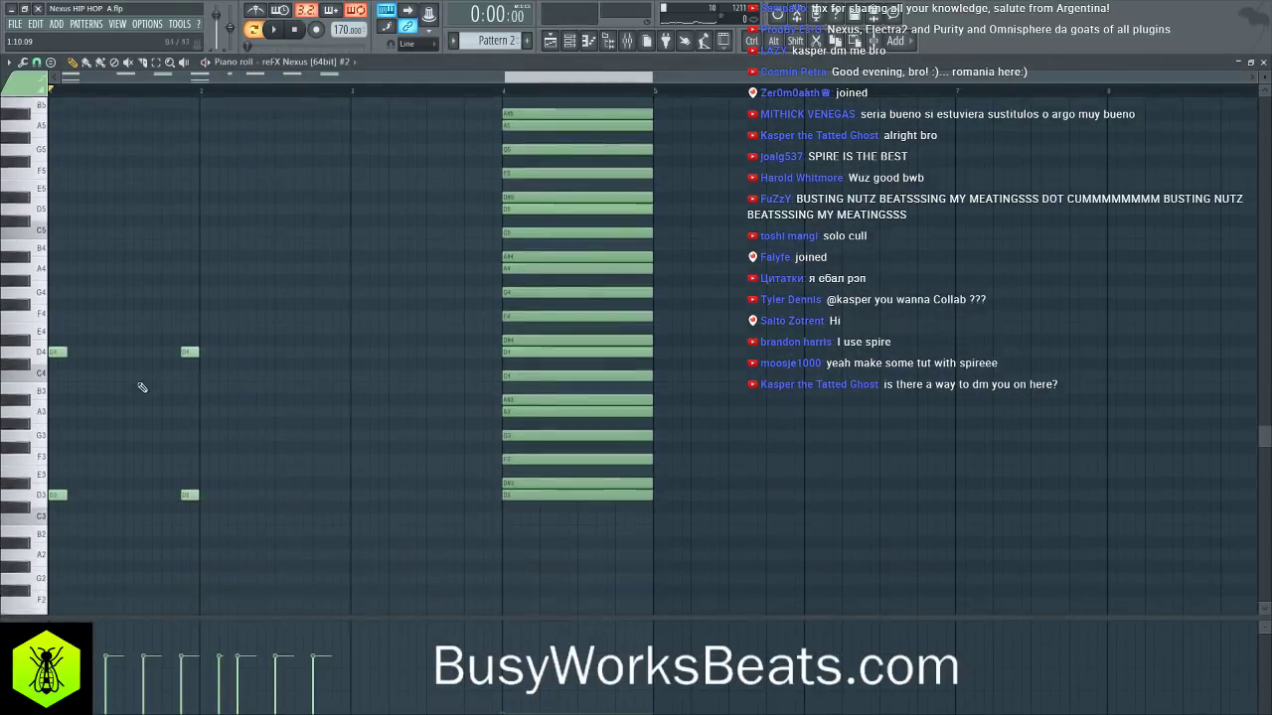
{"action": "left_click_drag", "start_coordinate": [164, 370], "coordinate": [108, 229]}
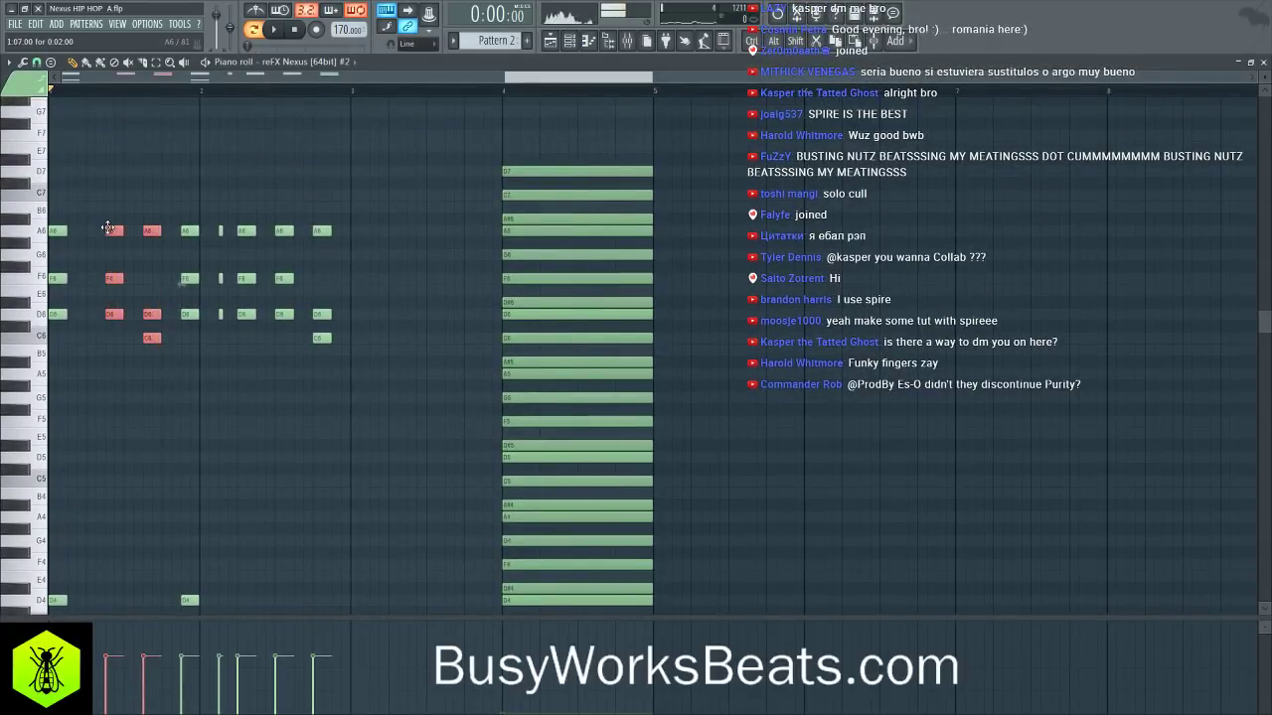
{"action": "key", "text": "Delete"}
{"action": "key", "text": "space"}
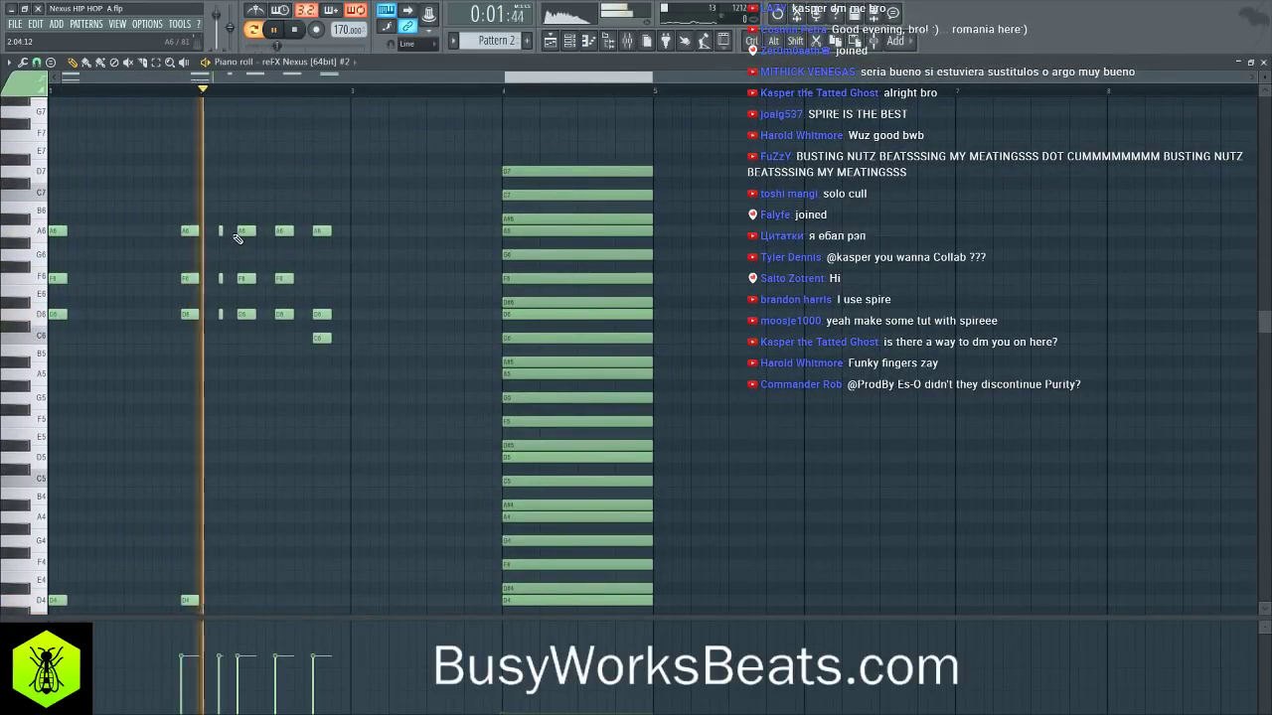
{"action": "key", "text": "space"}
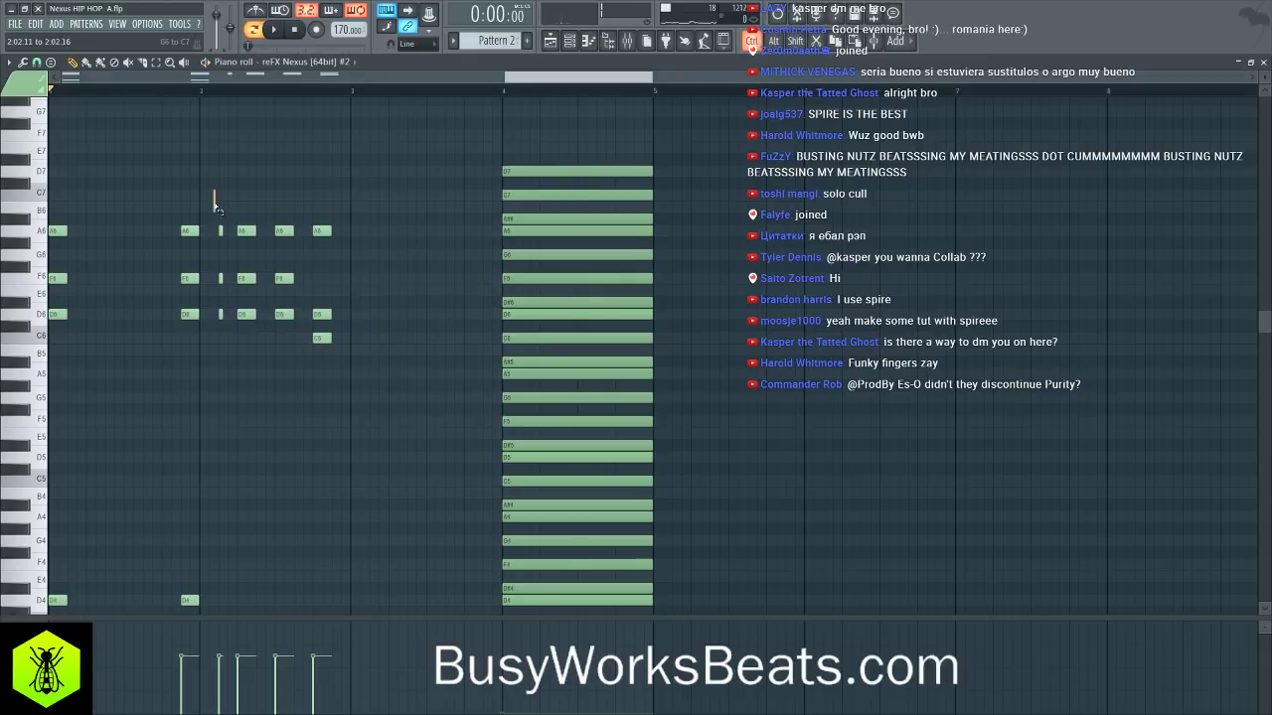
- Delete all of the second Nexus's bar 2 chord notes in Pattern 2, close the piano roll and play the pattern
{"action": "left_click_drag", "start_coordinate": [215, 204], "coordinate": [386, 376]}
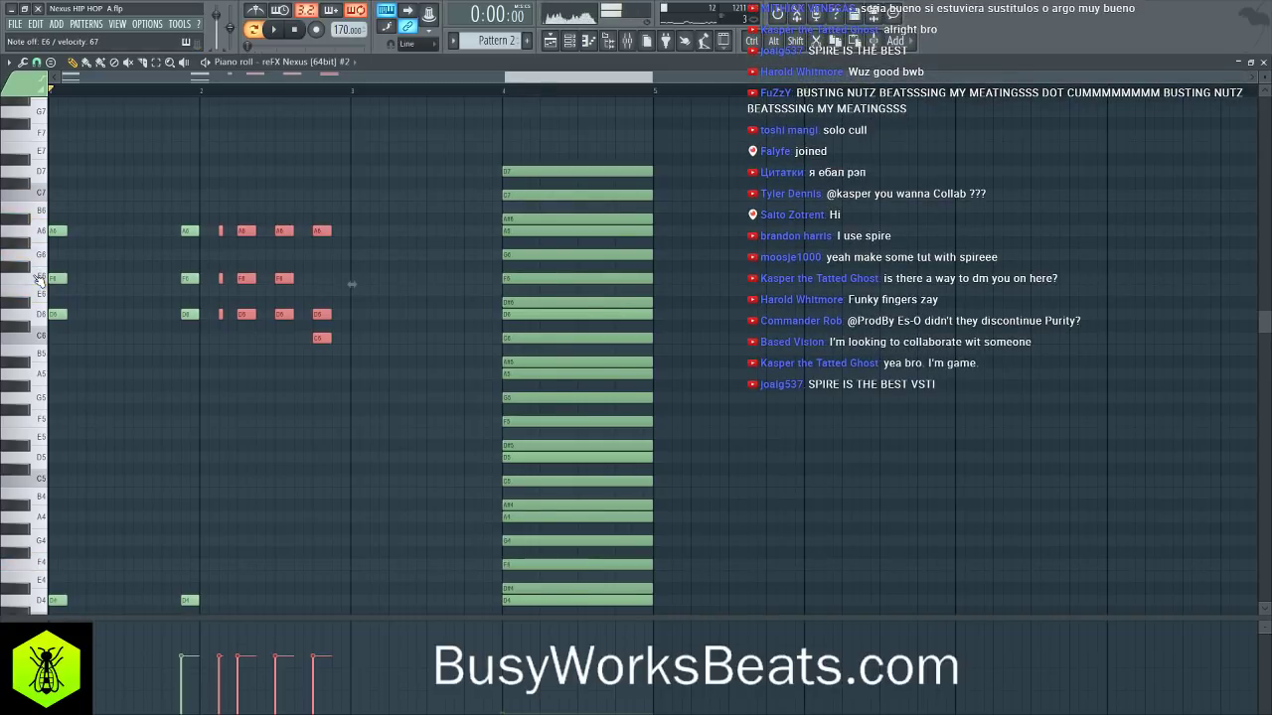
{"action": "scroll", "coordinate": [40, 281], "scroll_direction": "down", "scroll_amount": 3}
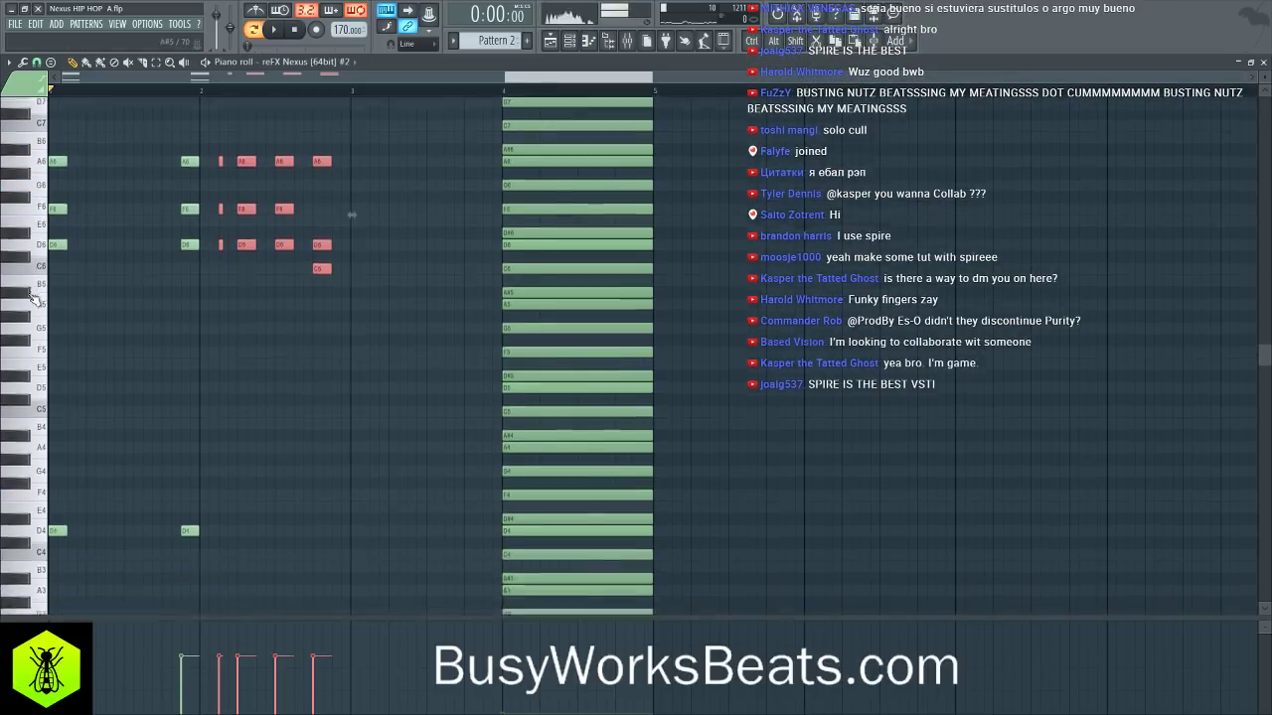
{"action": "left_click", "coordinate": [41, 346]}
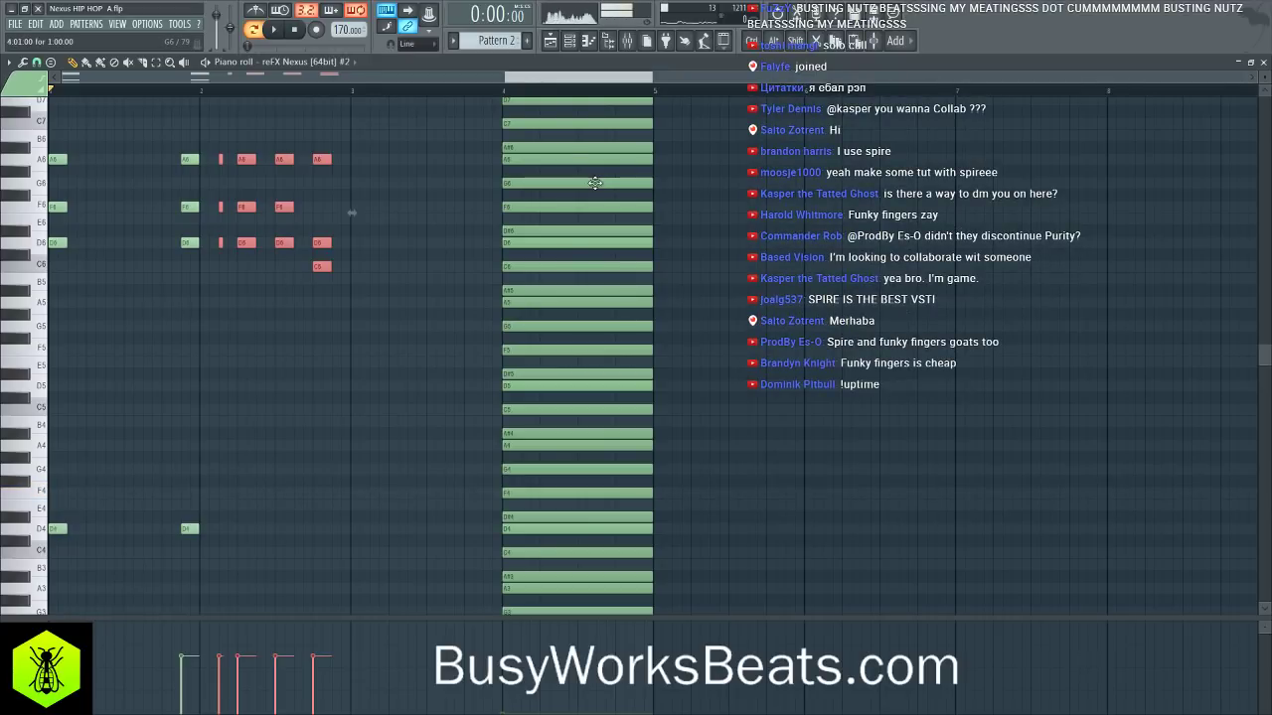
{"action": "key", "text": "space"}
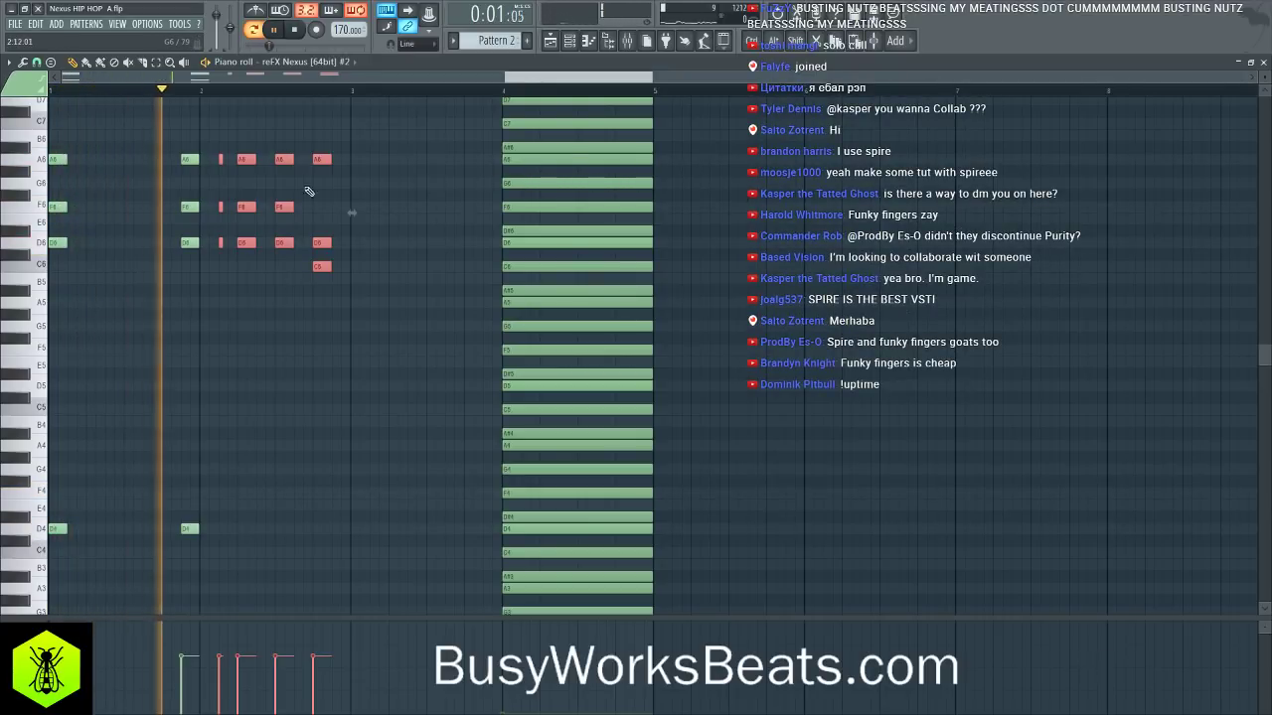
{"action": "key", "text": "space"}
{"action": "key", "text": "Delete"}
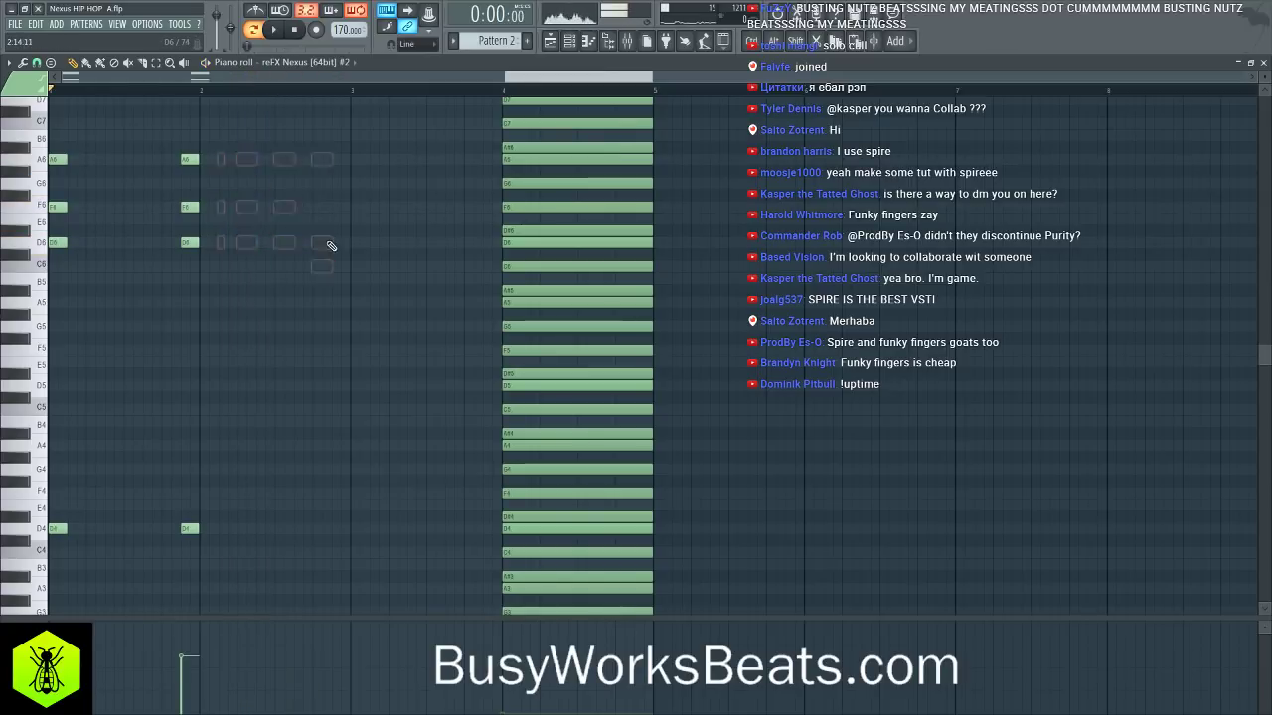
{"action": "left_click", "coordinate": [1264, 61]}
{"action": "key", "text": "space"}
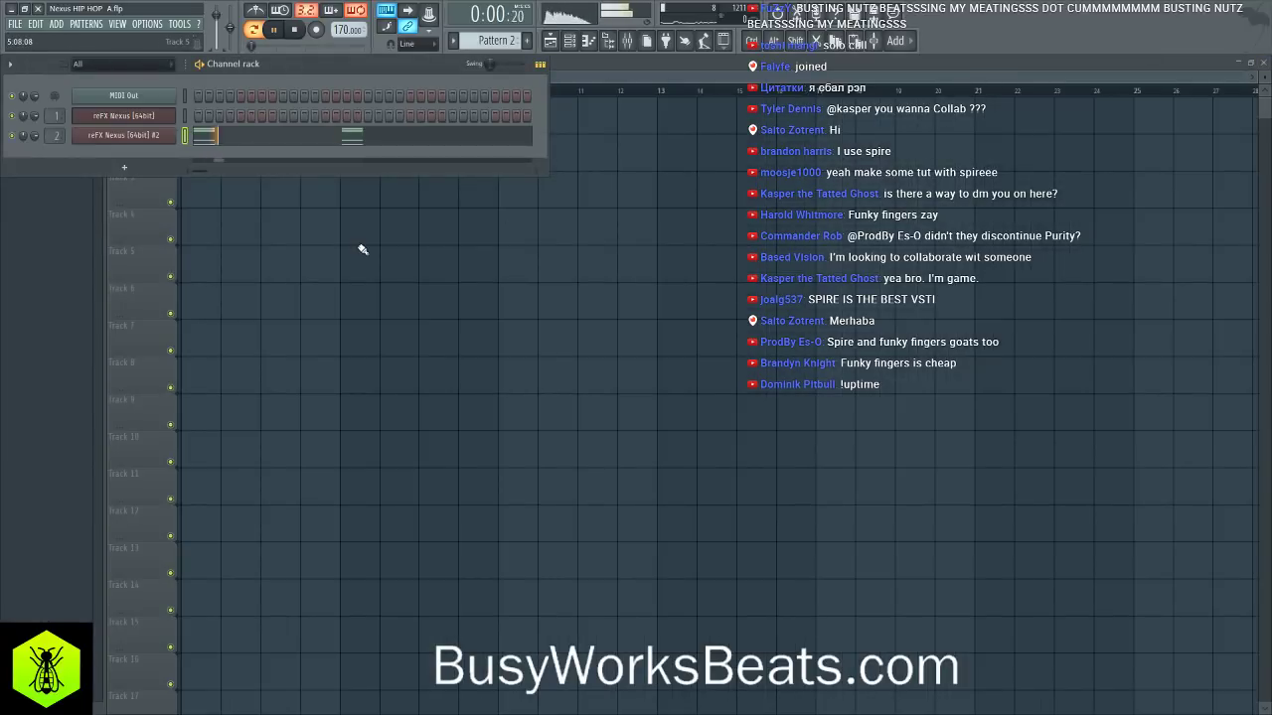
- Move the Pattern 2 clip down to playlist track 2, keeping it at bar 3
{"action": "key", "text": "F6"}
{"action": "key", "text": "space"}
{"action": "left_click_drag", "start_coordinate": [284, 125], "coordinate": [278, 153]}
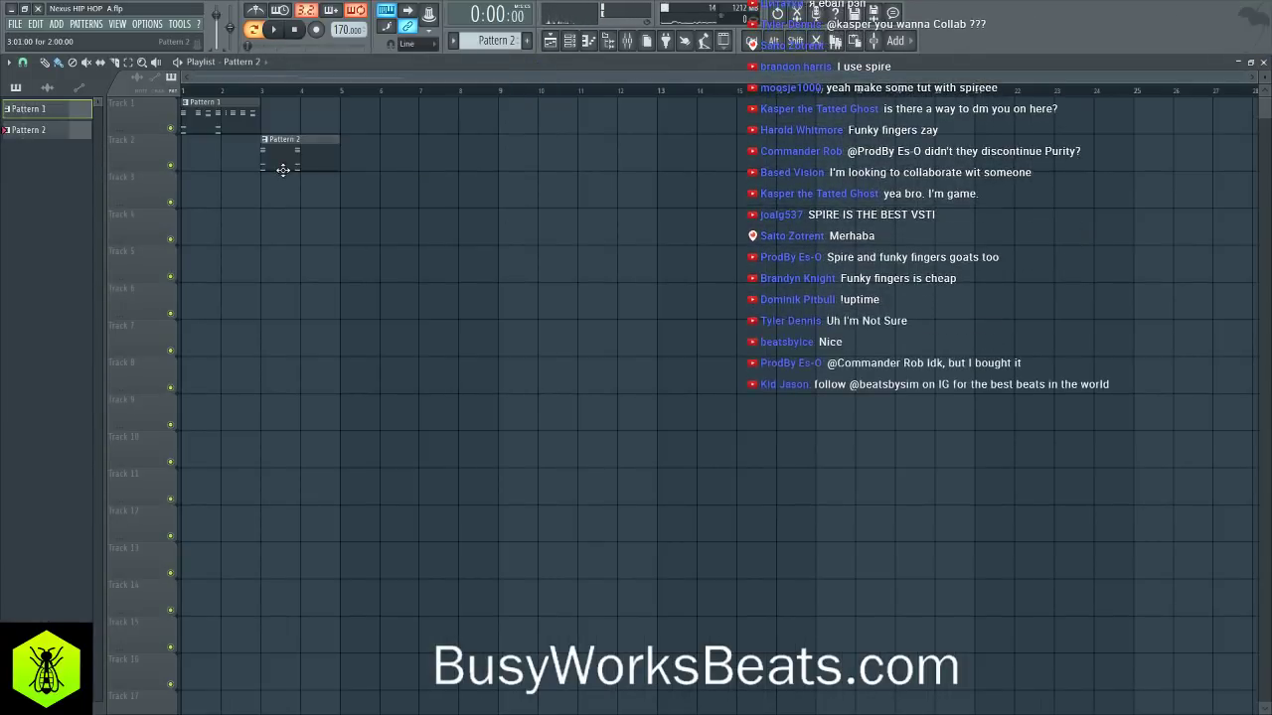
- Copy the first Nexus's notes from Pattern 1 into the same channel of Pattern 2
{"action": "left_click", "coordinate": [572, 45]}
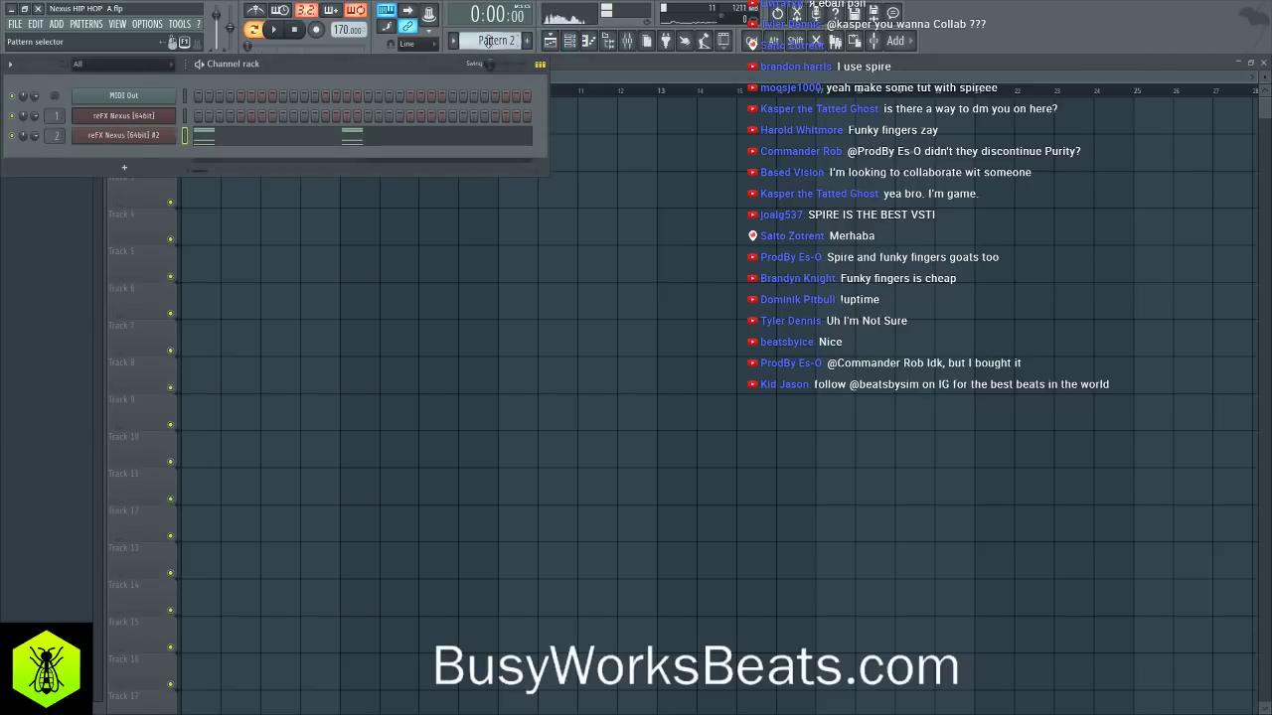
{"action": "scroll", "coordinate": [488, 40], "scroll_direction": "up", "scroll_amount": 1}
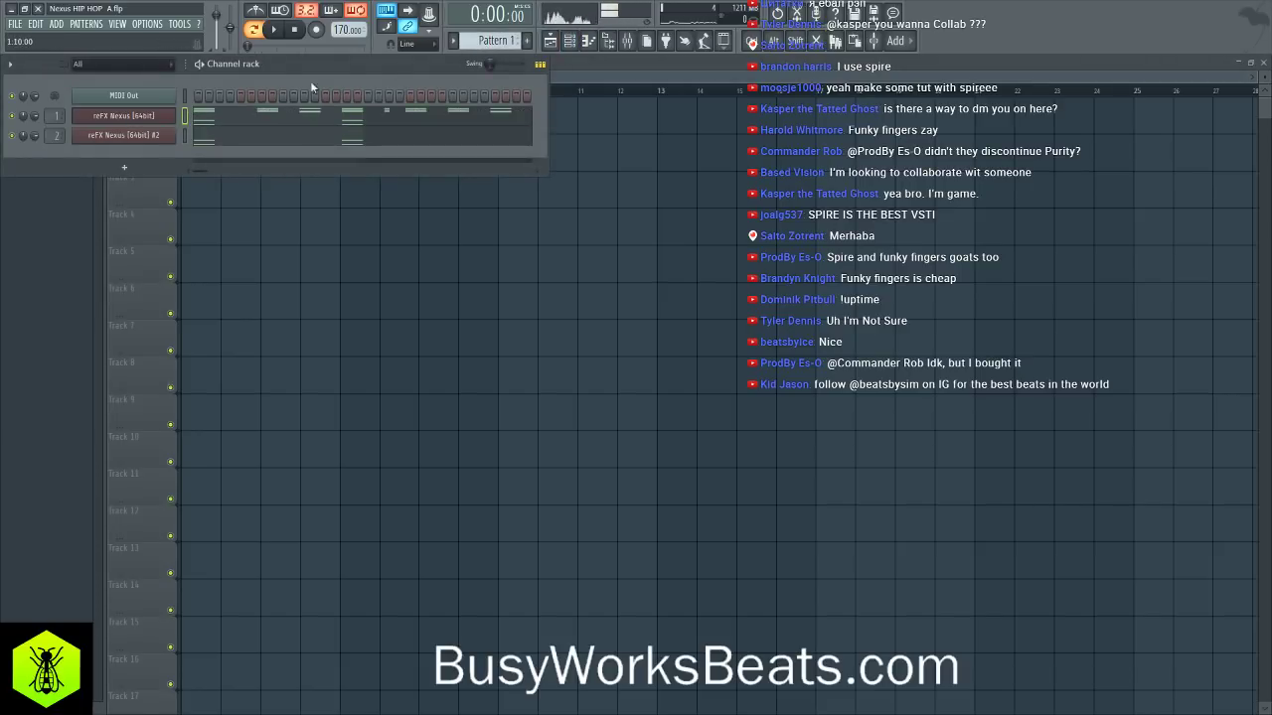
{"action": "scroll", "coordinate": [488, 40], "scroll_direction": "down", "scroll_amount": 1}
{"action": "left_click", "coordinate": [446, 316]}
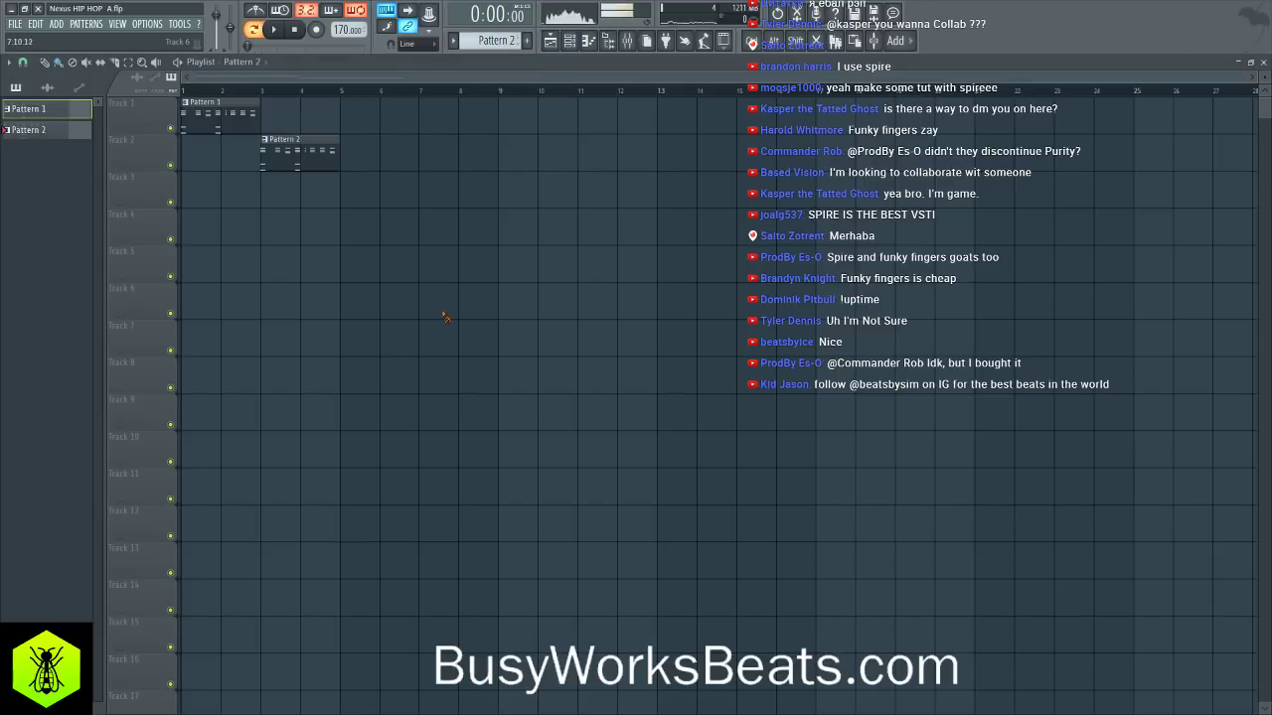
- Move the Pattern 2 clip to track 1 at bar 3 and play the arrangement in song mode
{"action": "left_click_drag", "start_coordinate": [284, 142], "coordinate": [283, 105]}
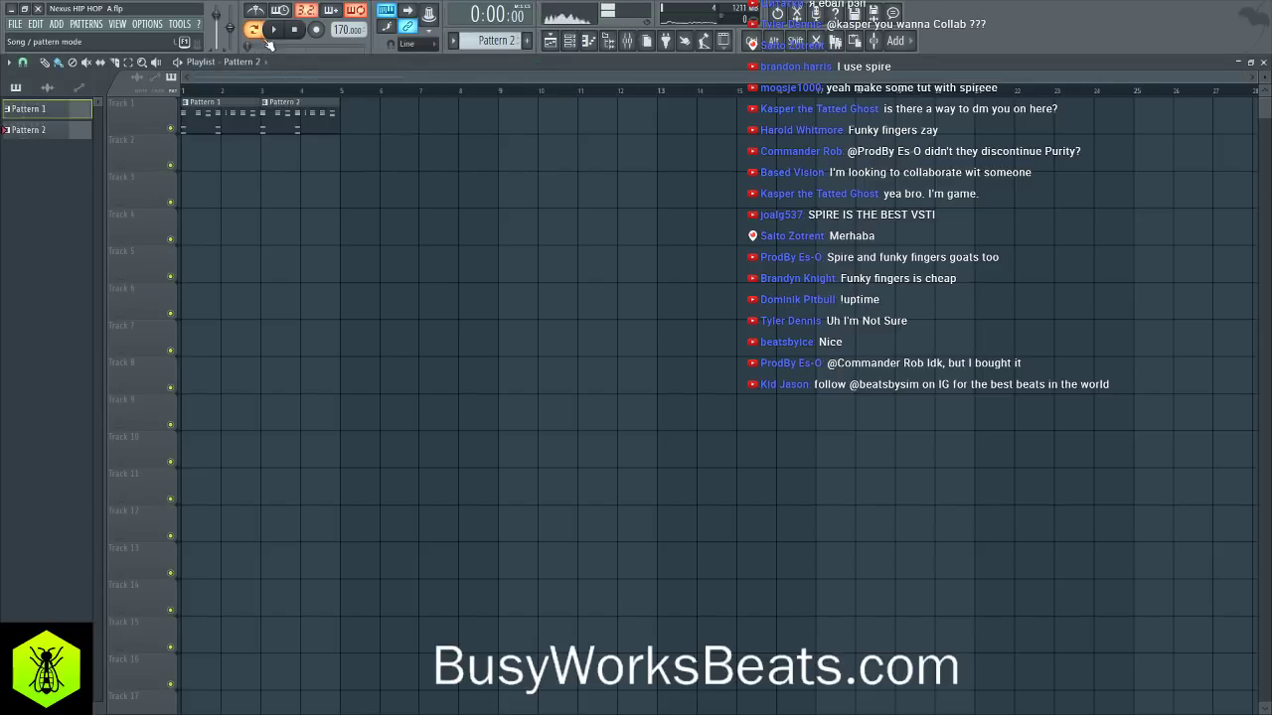
{"action": "left_click", "coordinate": [274, 30]}
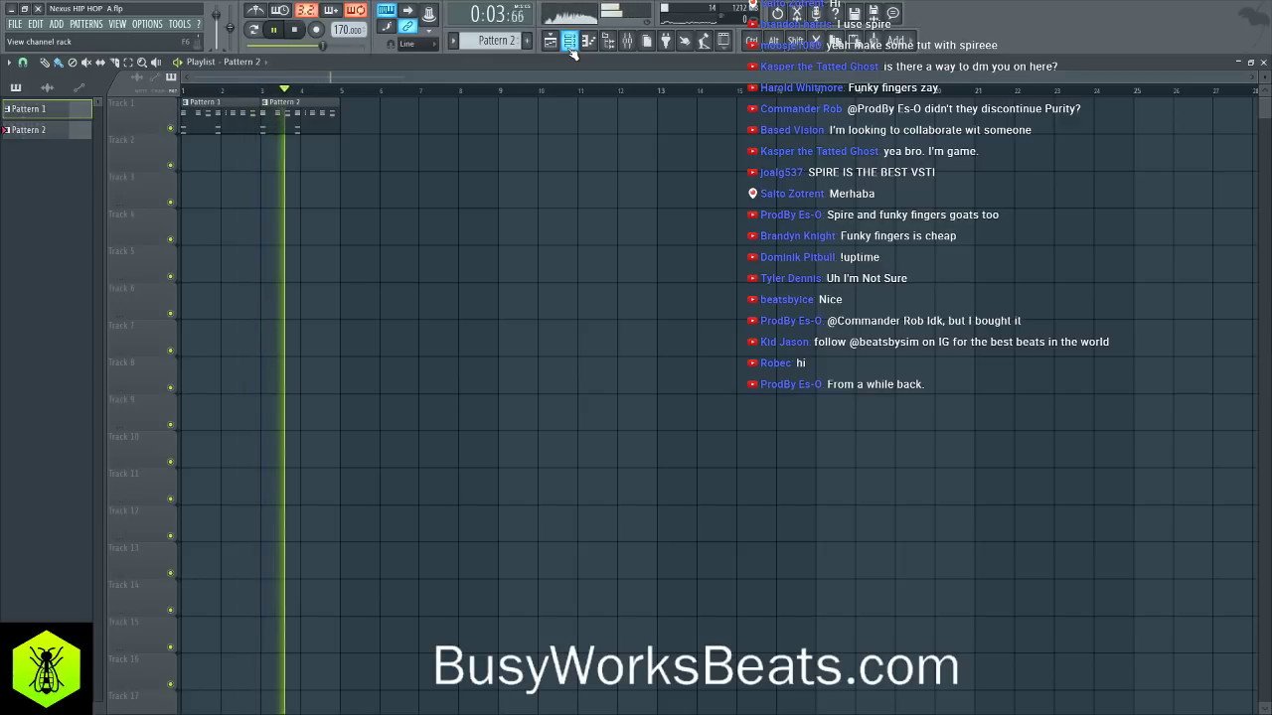
{"action": "key", "text": "space"}
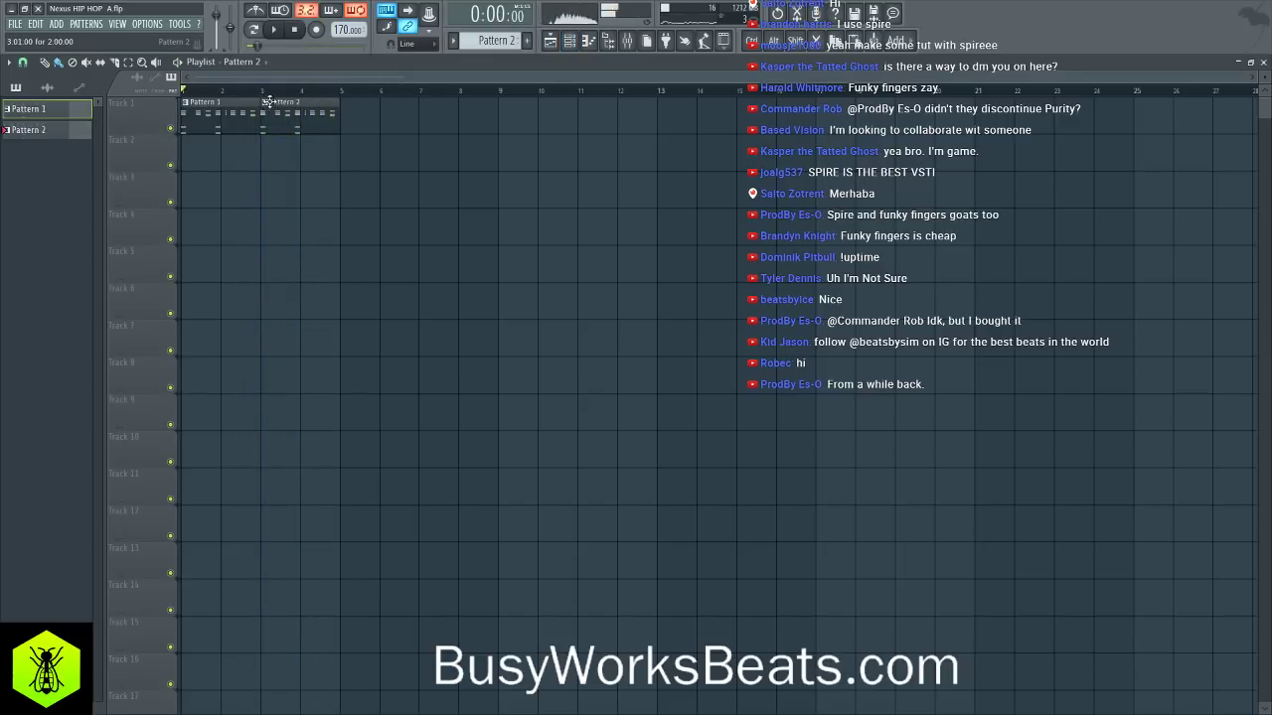
- Change the first Nexus's last bar 2 chord in Pattern 2 to D6, G6 and A#6, and play the pattern
{"action": "double_click", "coordinate": [293, 140]}
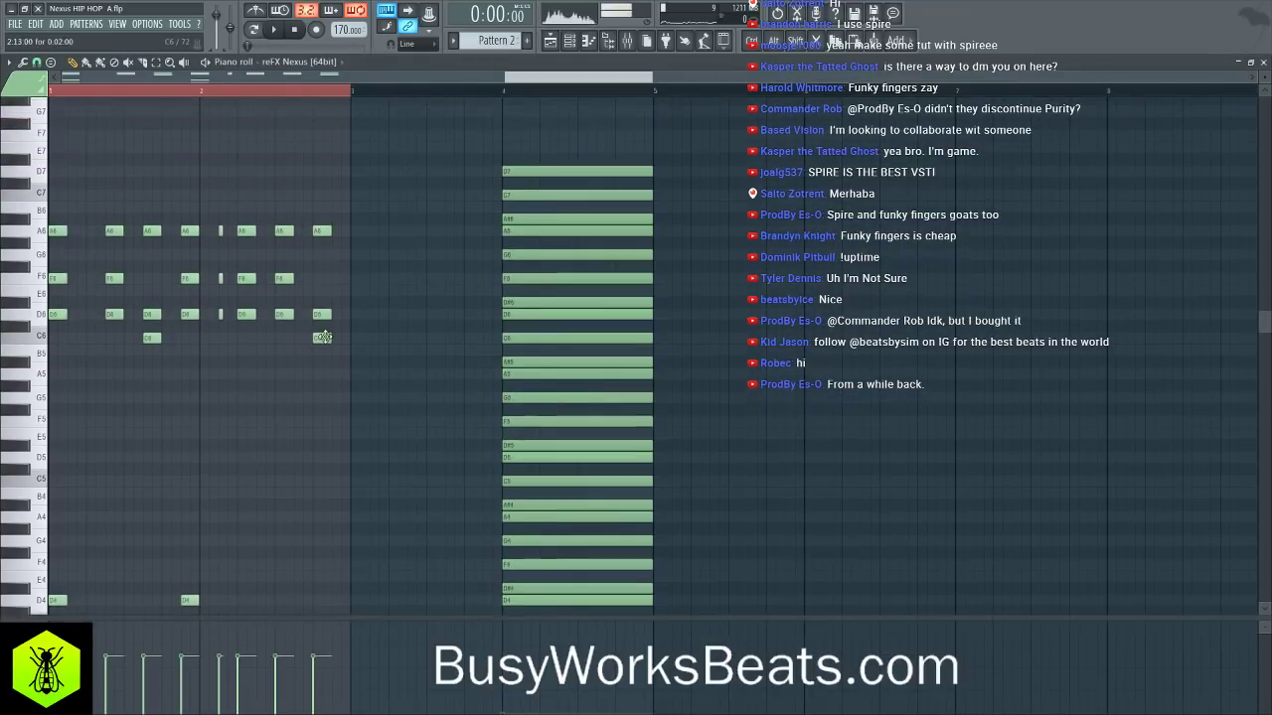
{"action": "left_click_drag", "start_coordinate": [335, 333], "coordinate": [323, 318]}
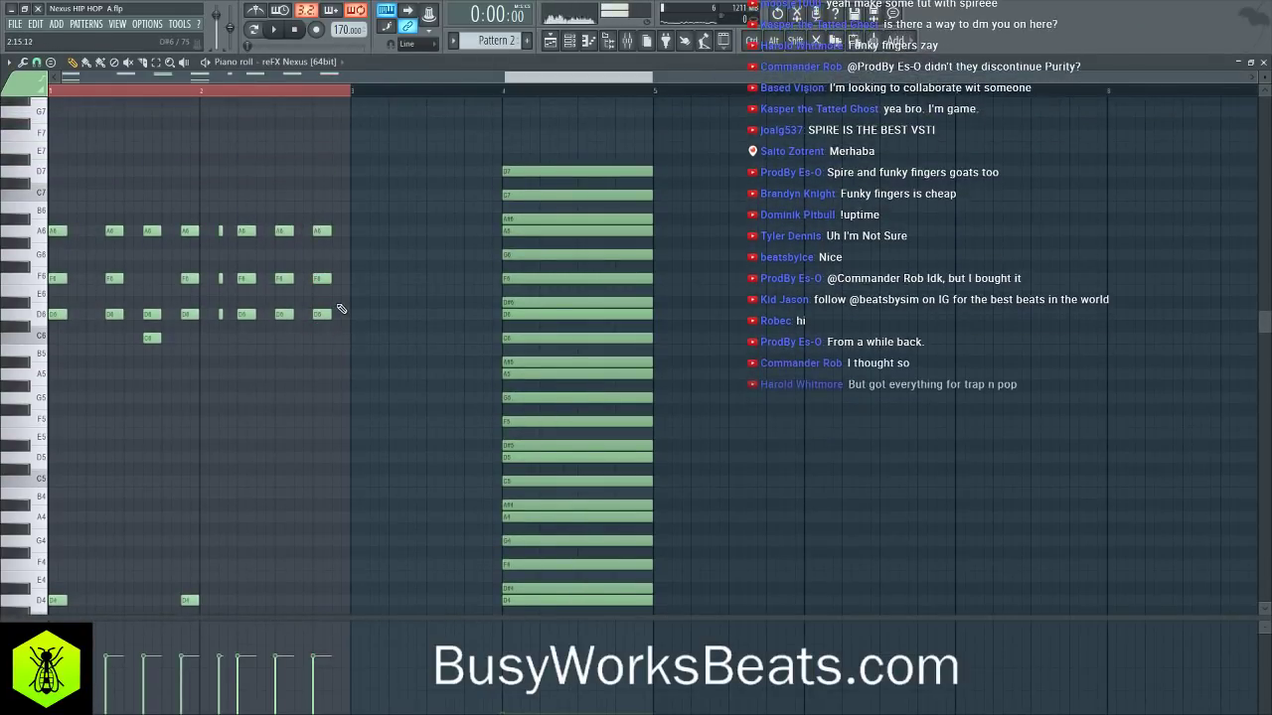
{"action": "key", "text": "ctrl+s"}
{"action": "left_click", "coordinate": [327, 95]}
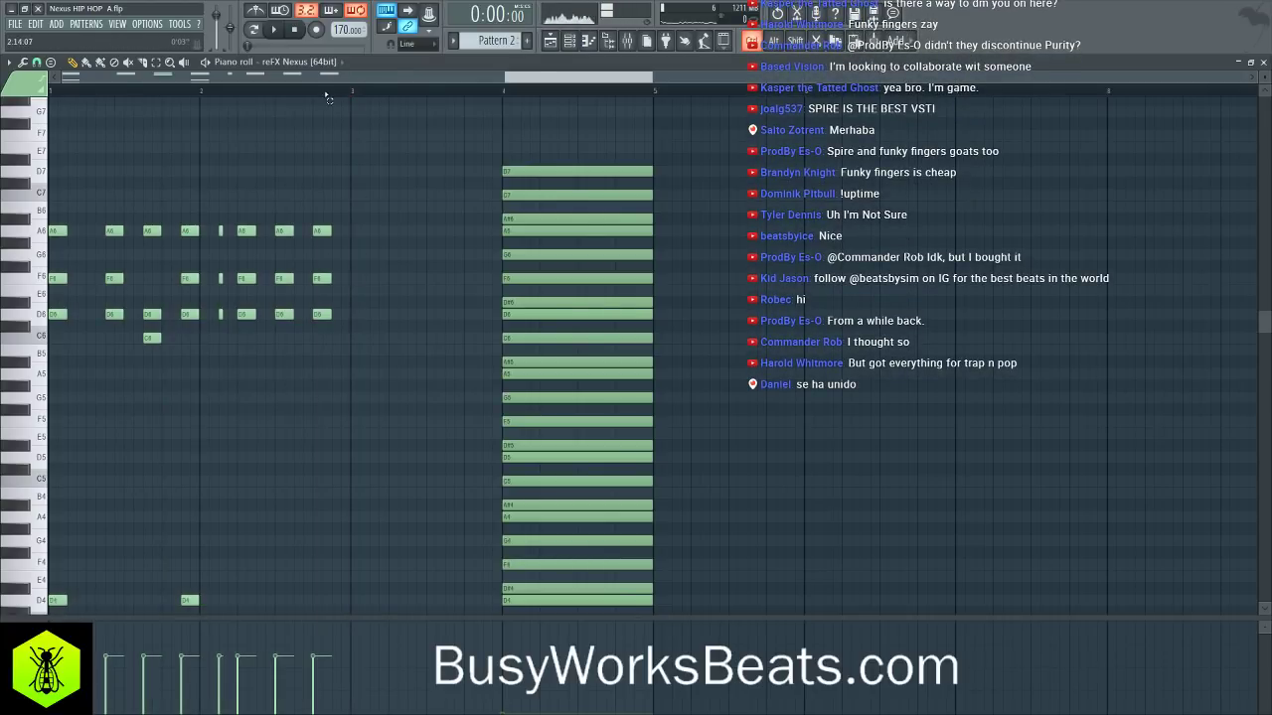
{"action": "left_click_drag", "start_coordinate": [338, 270], "coordinate": [316, 207]}
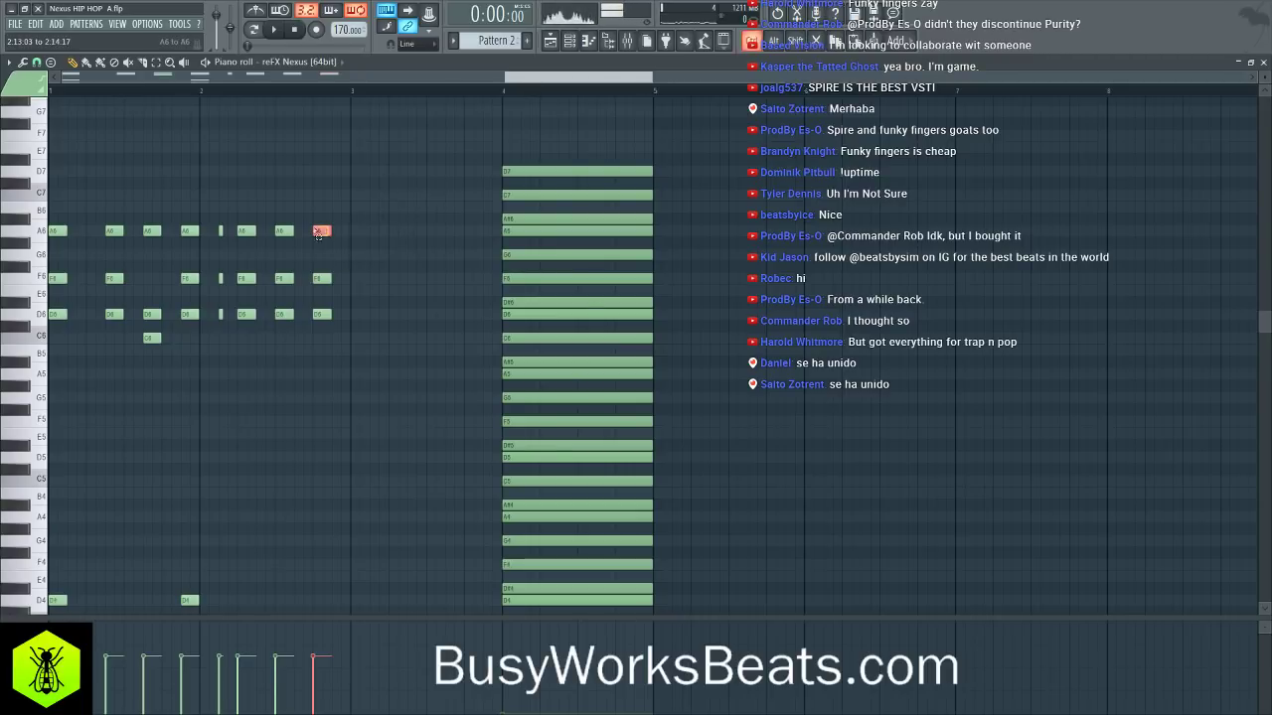
{"action": "left_click", "coordinate": [560, 216]}
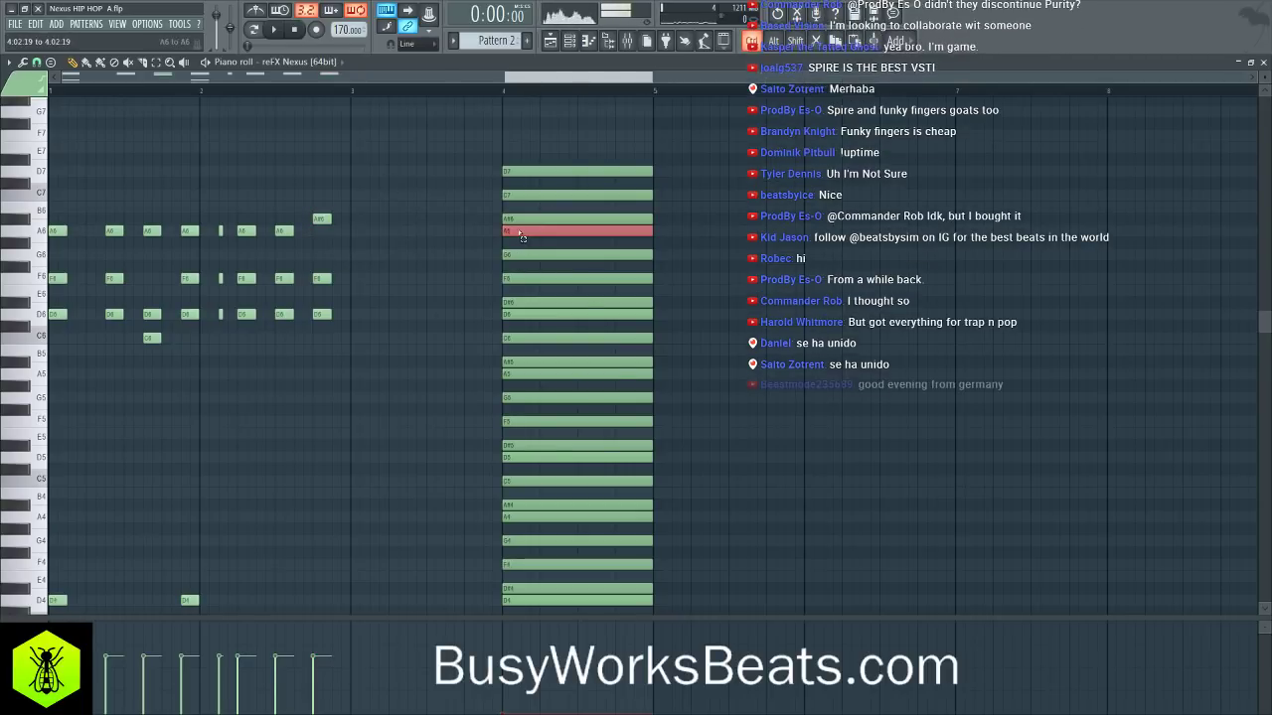
{"action": "left_click", "coordinate": [325, 291]}
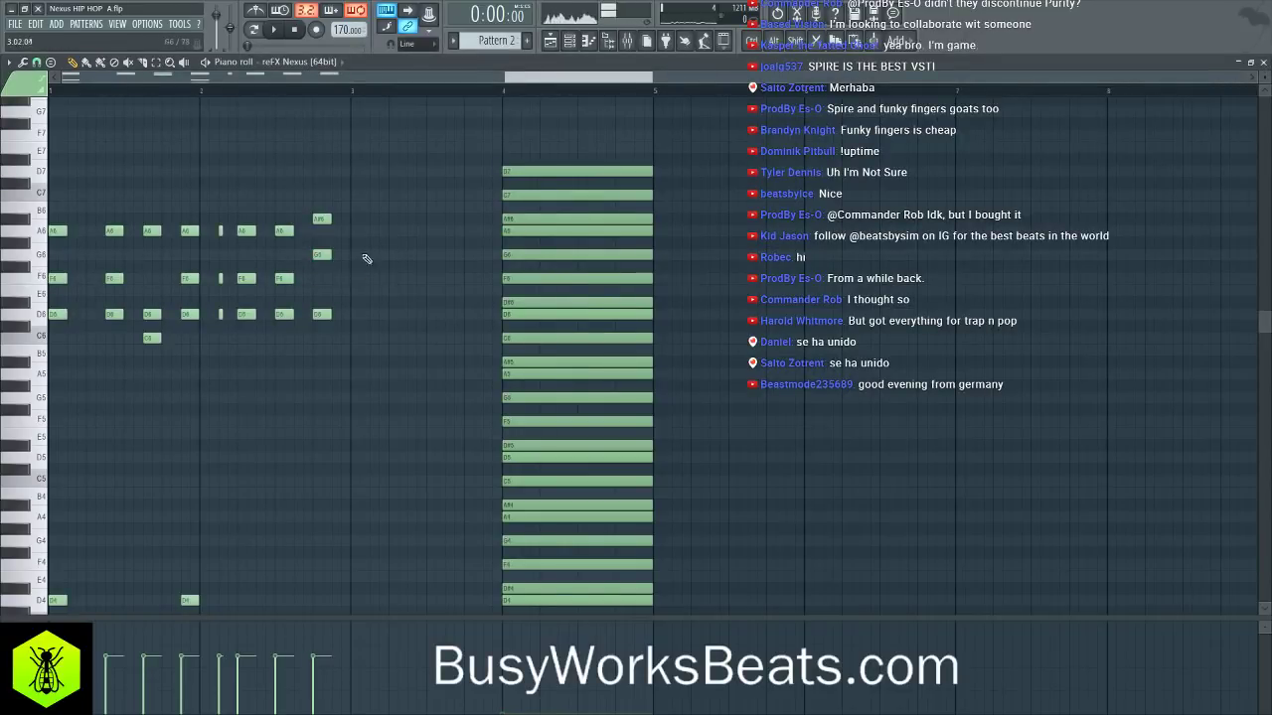
{"action": "left_click", "coordinate": [270, 30]}
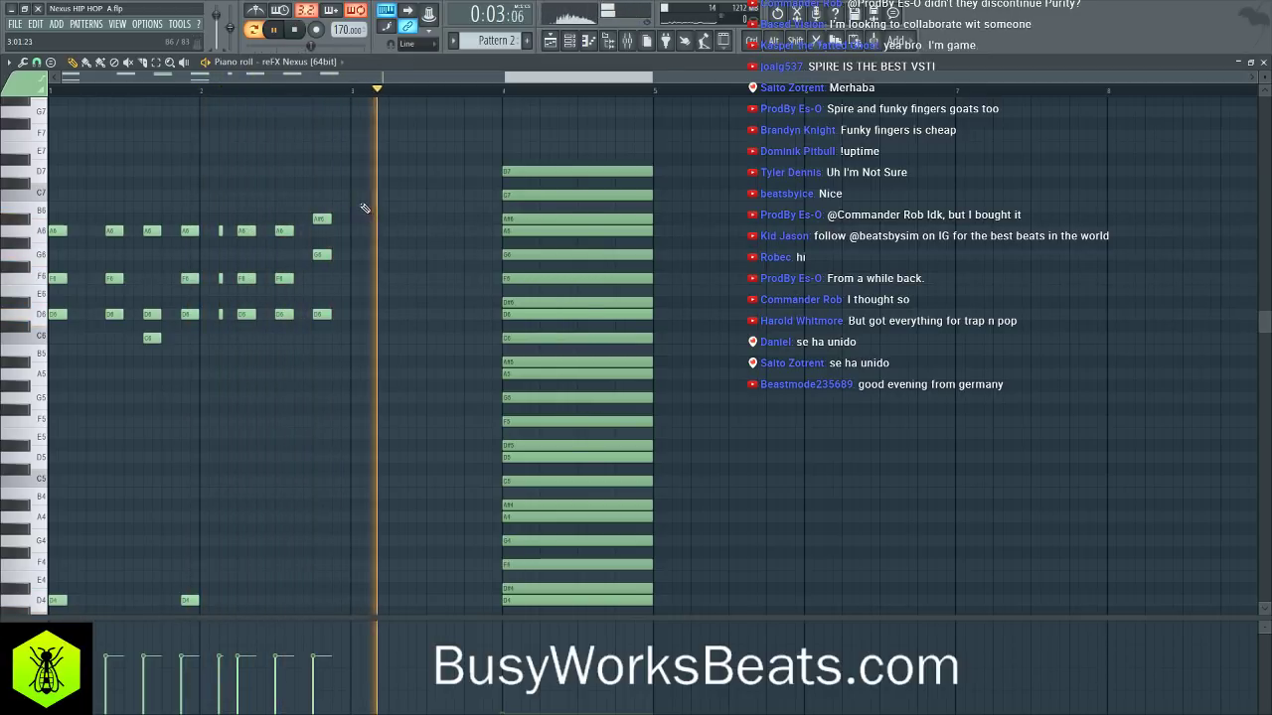
{"action": "key", "text": "space"}
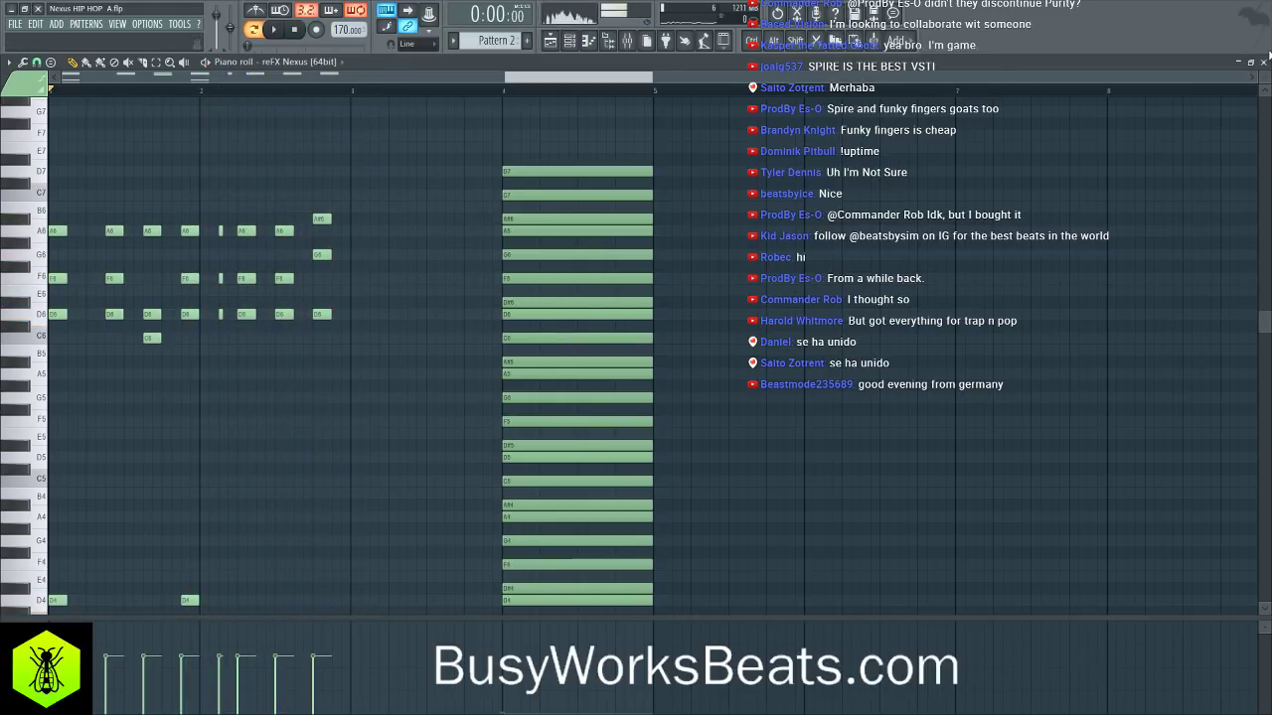
- Close the piano roll and play the two-clip playlist arrangement in song mode
{"action": "left_click", "coordinate": [1263, 62]}
{"action": "key", "text": "F5"}
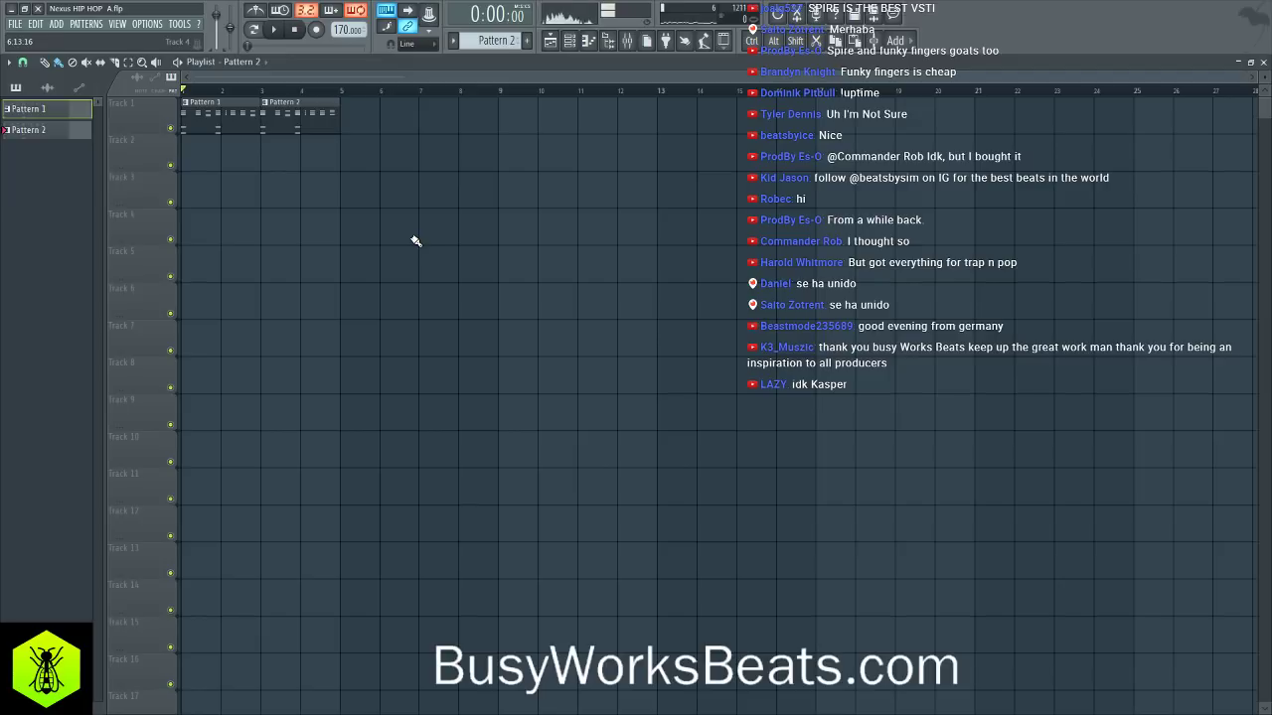
{"action": "key", "text": "space"}
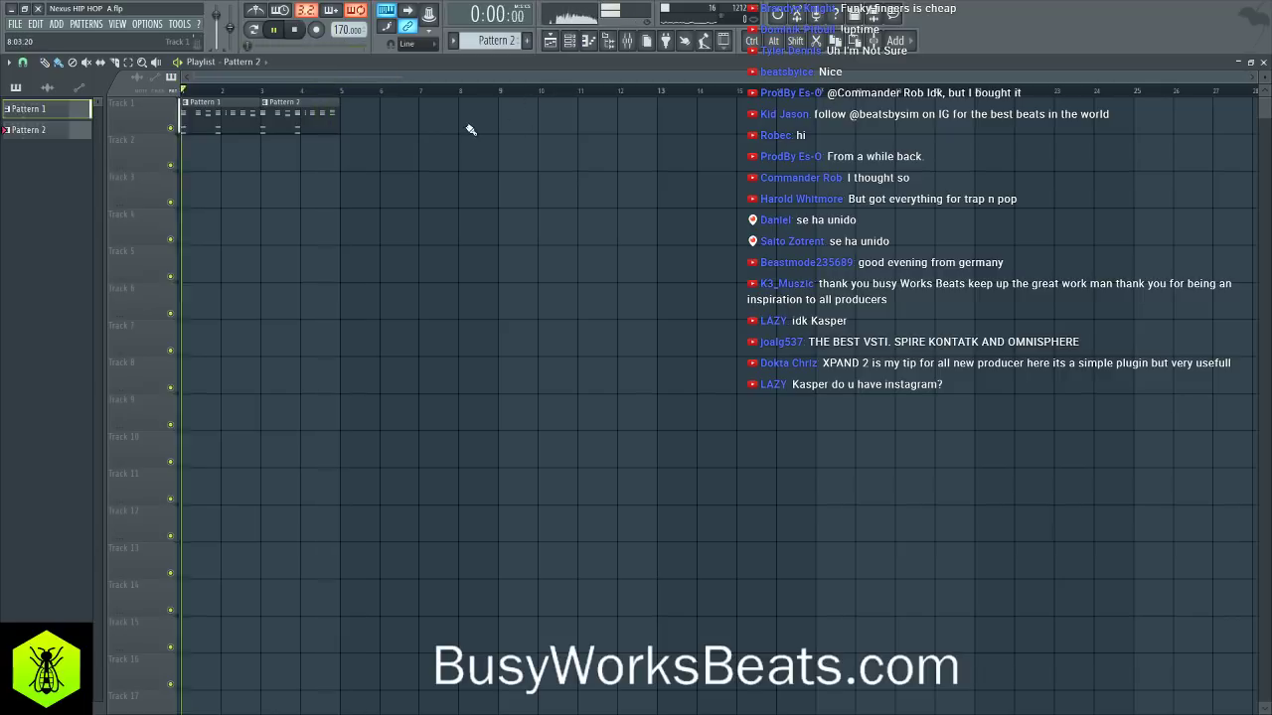
{"action": "key", "text": "space"}
- Duplicate the Pattern 1 and Pattern 2 clips along track 1 to fill bars 1 through 16, and clear the selection
{"action": "left_click_drag", "start_coordinate": [372, 164], "coordinate": [187, 99]}
{"action": "key", "text": "ctrl+b"}
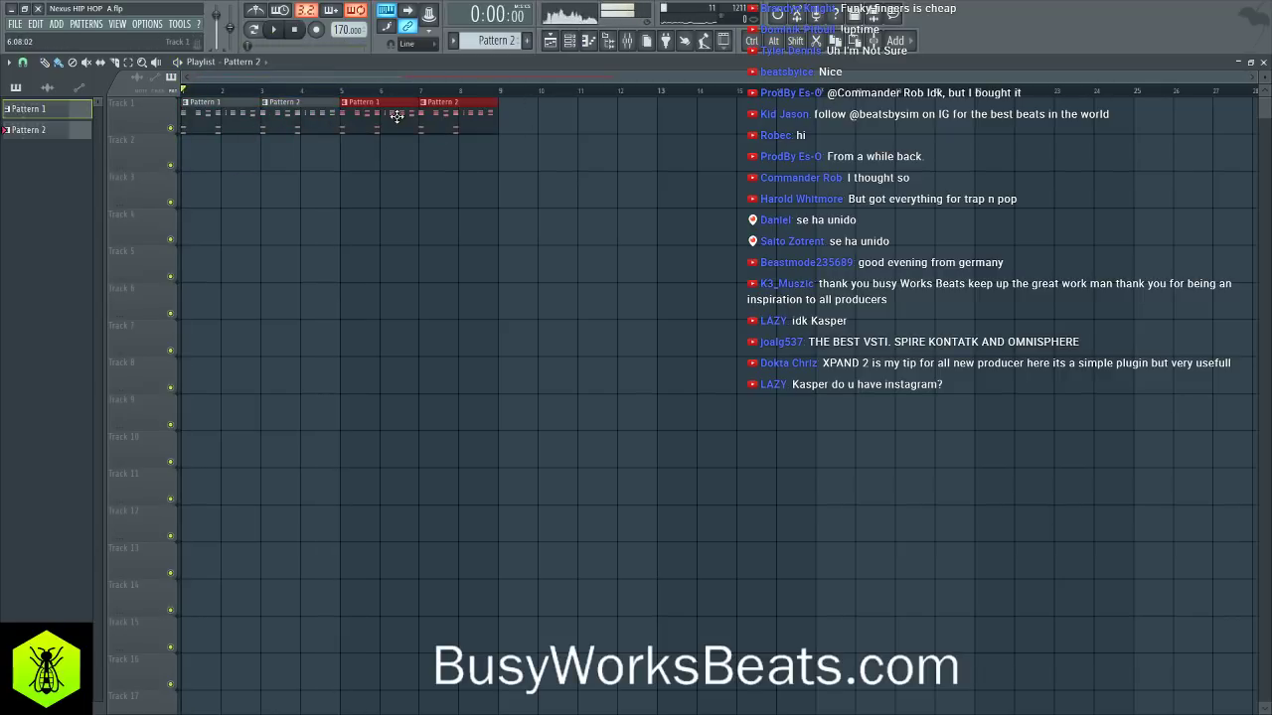
{"action": "left_click_drag", "start_coordinate": [396, 117], "coordinate": [184, 99]}
{"action": "key", "text": "ctrl+b"}
{"action": "left_click", "coordinate": [521, 184]}
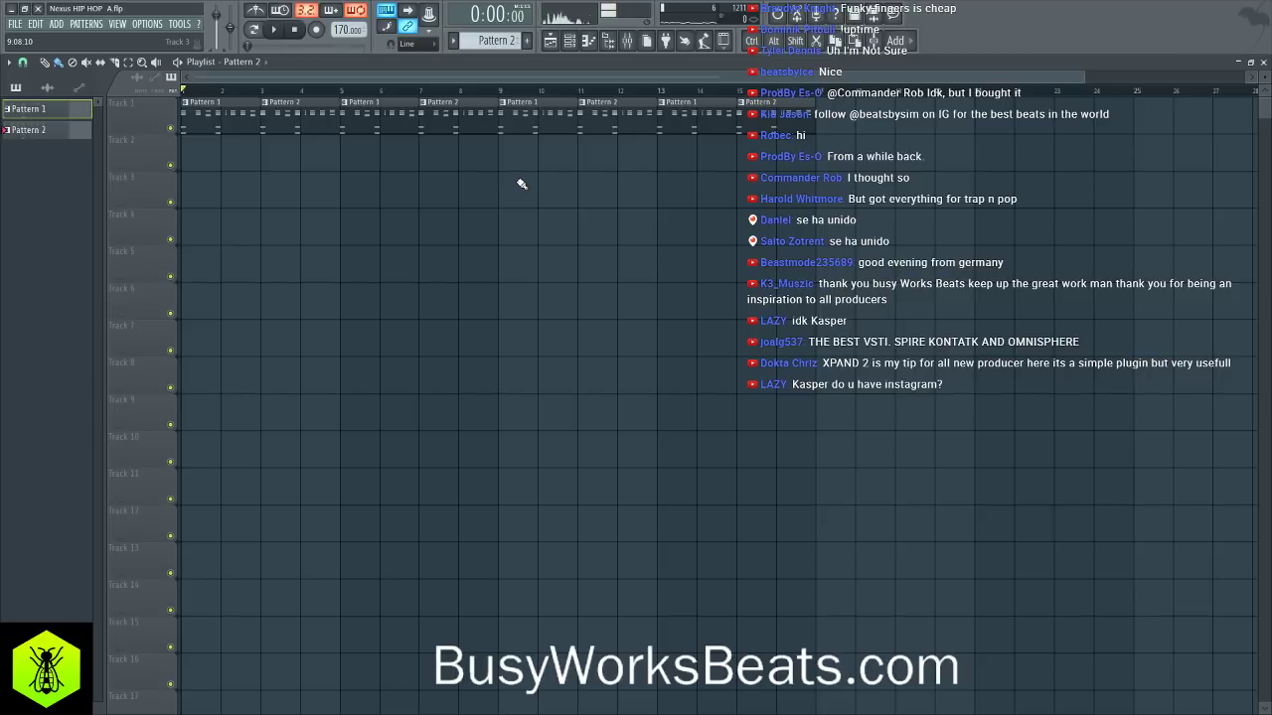
- Play the extended arrangement and show the channel rack
{"action": "key", "text": "space"}
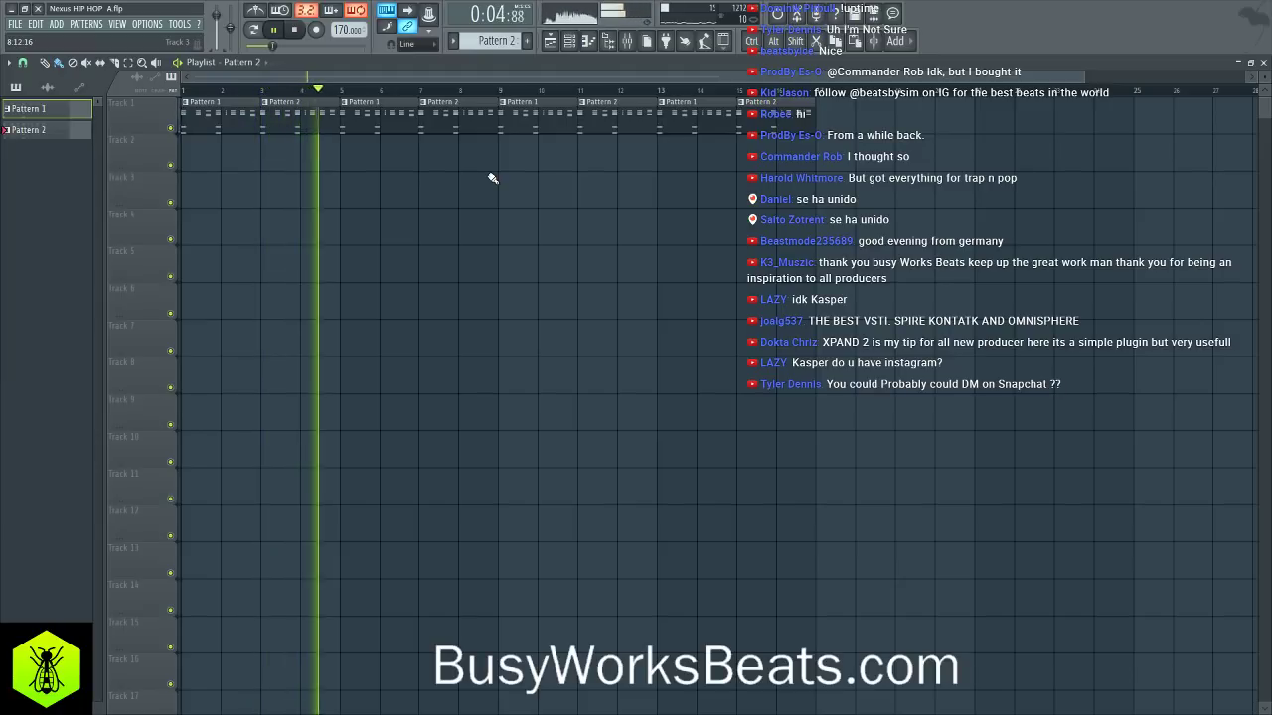
{"action": "left_click", "coordinate": [571, 41]}
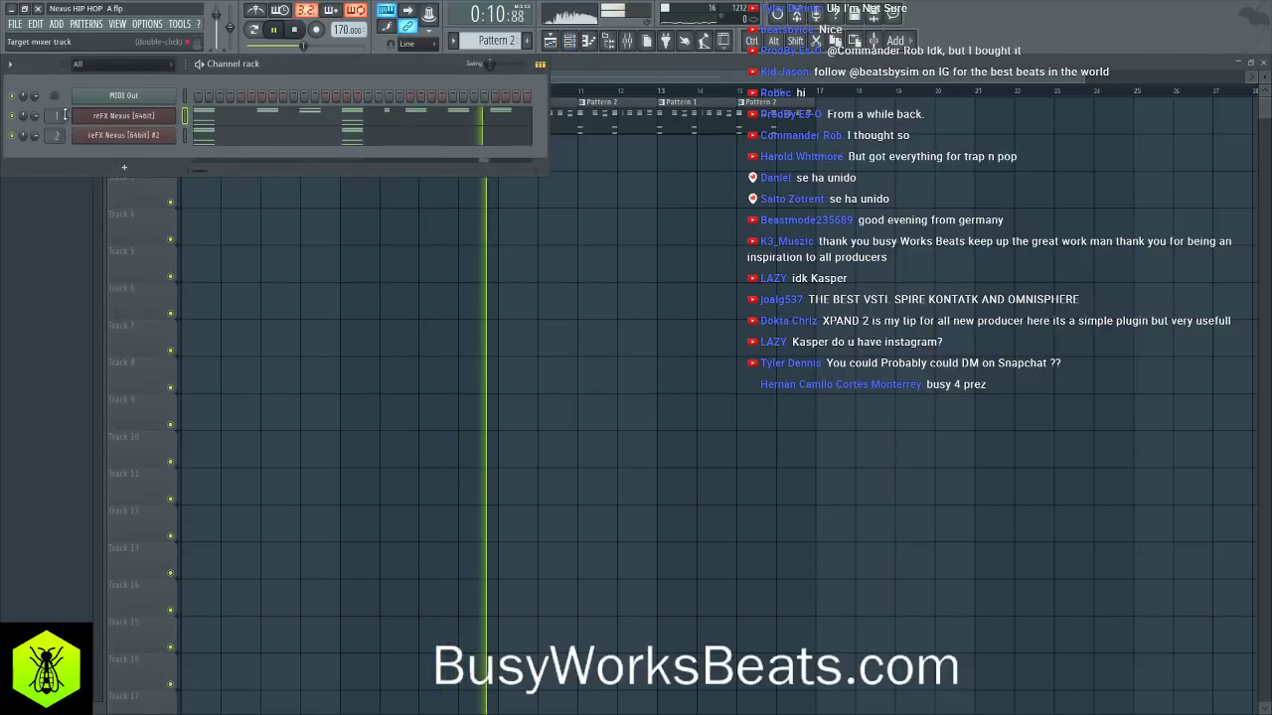
- Stop the arrangement's playback and save the project
{"action": "left_click_drag", "start_coordinate": [38, 110], "coordinate": [40, 139]}
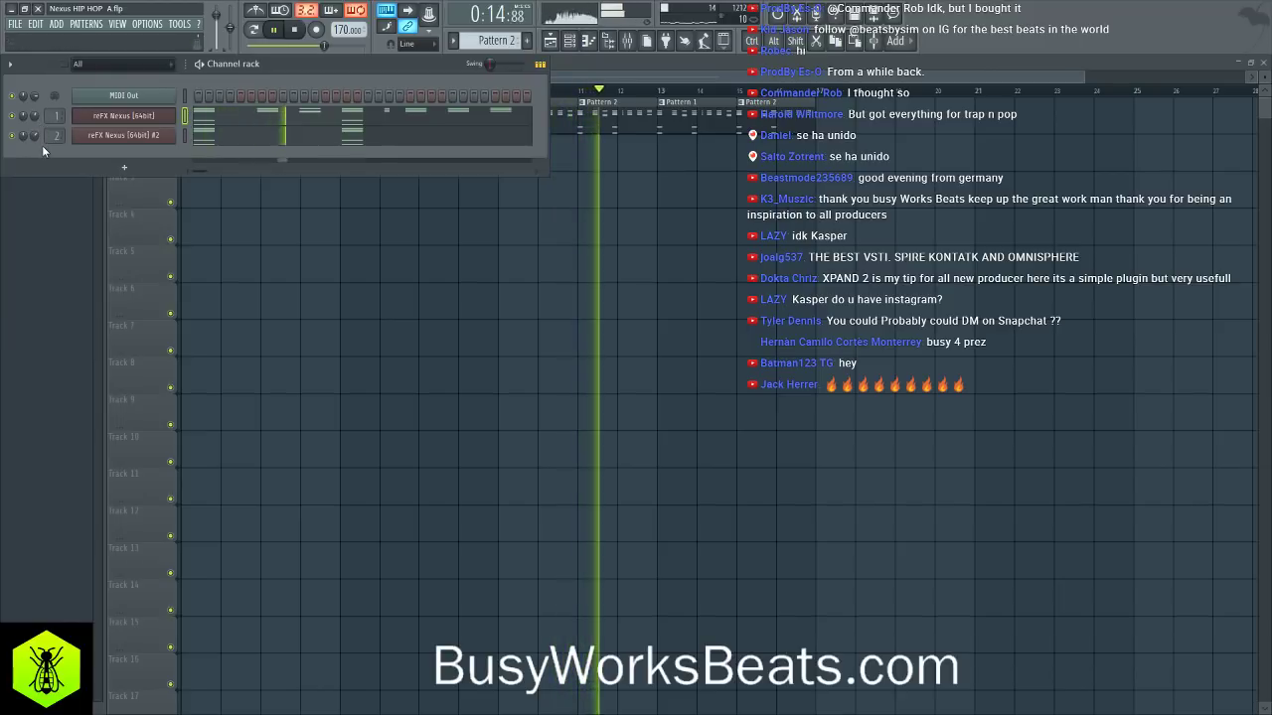
{"action": "key", "text": "space"}
{"action": "key", "text": "ctrl+s"}
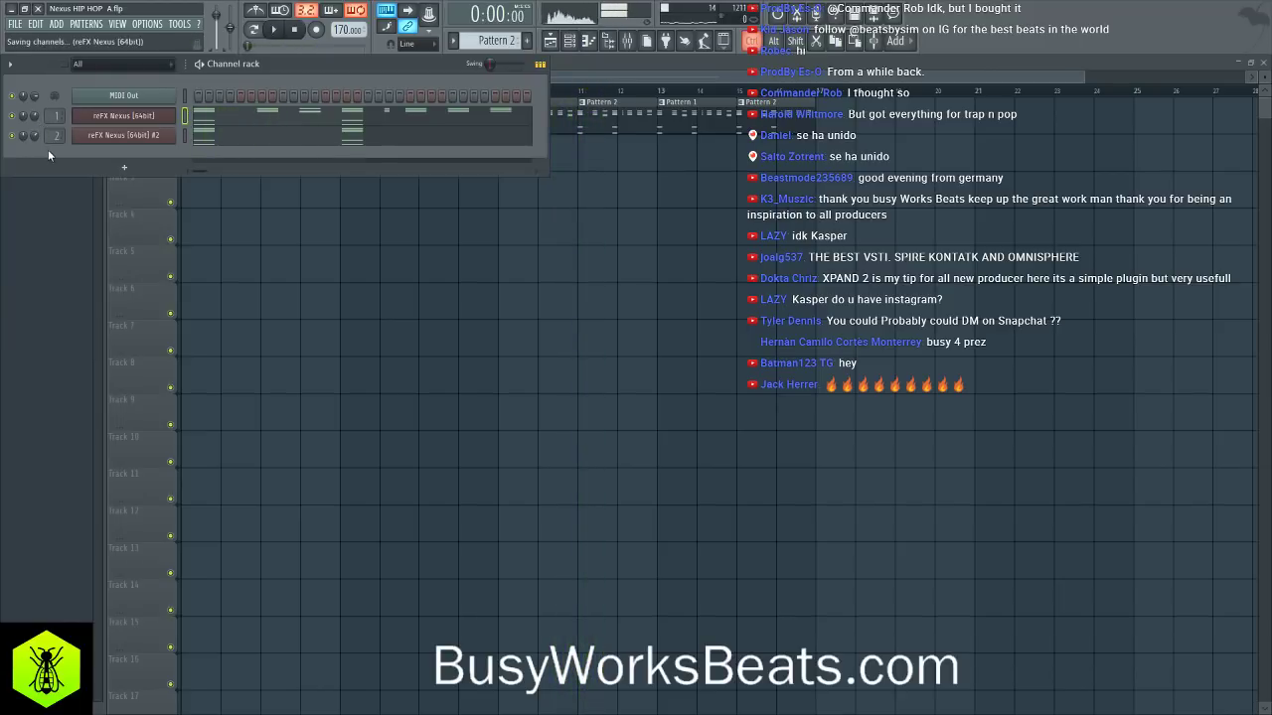
- Show the browser beside the playlist and look through the BusyWorksBeats.com folder, briefly playing the arrangement
{"action": "left_click", "coordinate": [609, 42]}
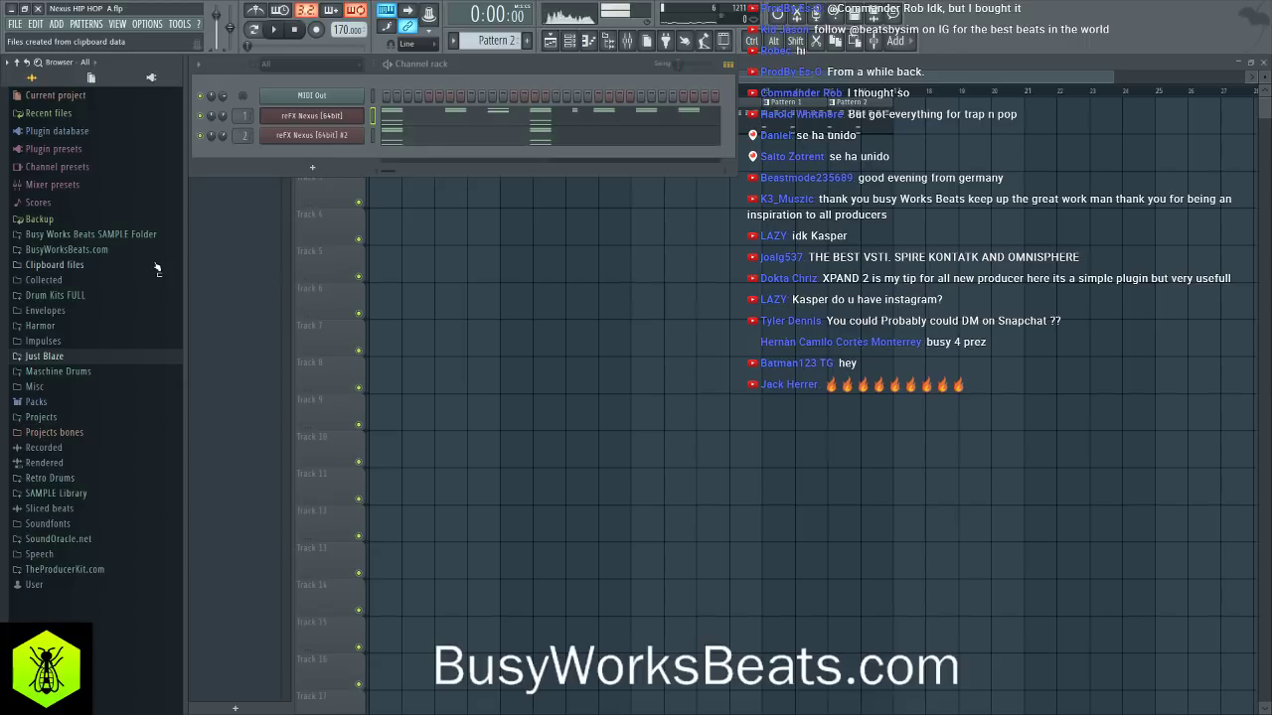
{"action": "key", "text": "F6"}
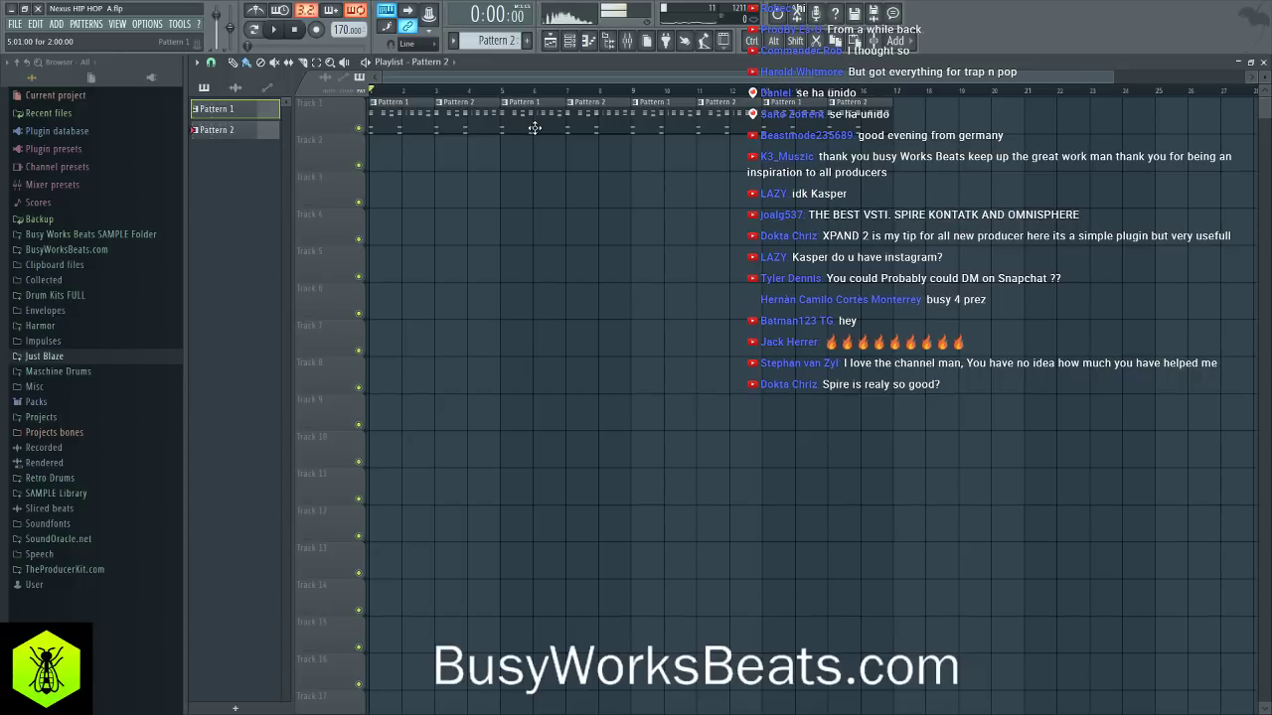
{"action": "left_click", "coordinate": [107, 250]}
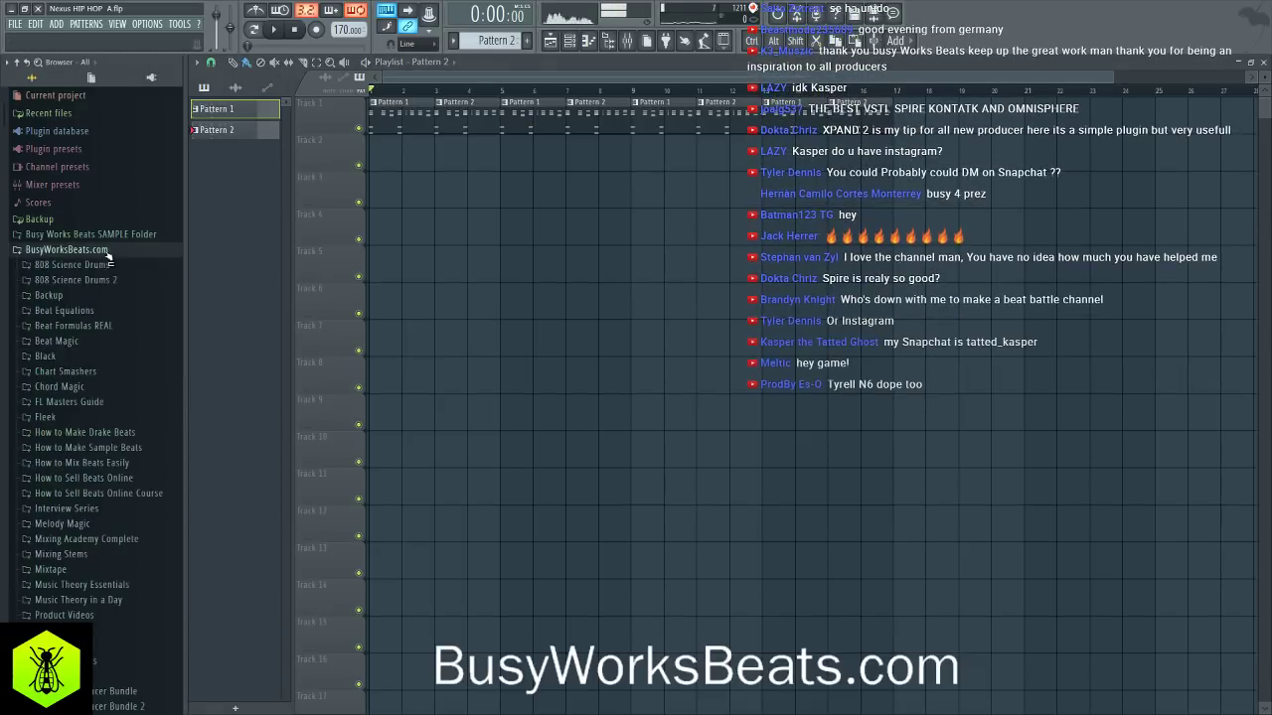
{"action": "scroll", "coordinate": [124, 320], "scroll_direction": "down", "scroll_amount": 10}
{"action": "key", "text": "space"}
{"action": "scroll", "coordinate": [115, 328], "scroll_direction": "up", "scroll_amount": 9}
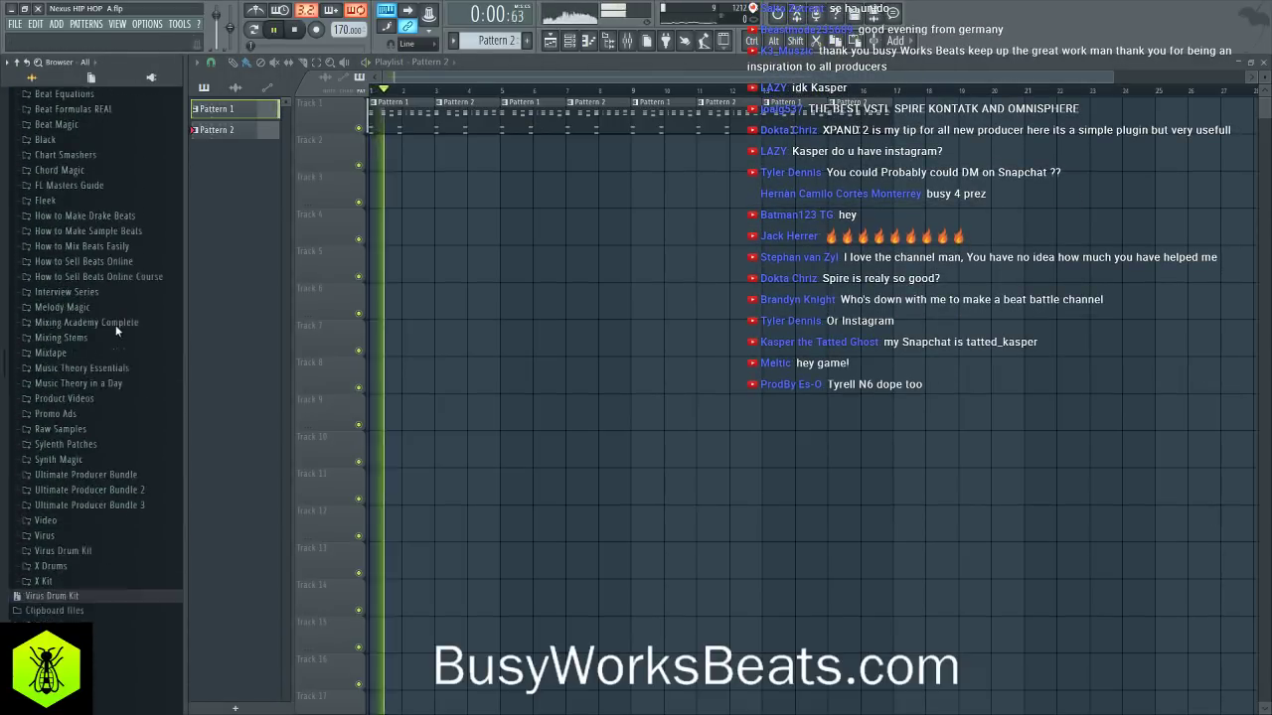
{"action": "key", "text": "space"}
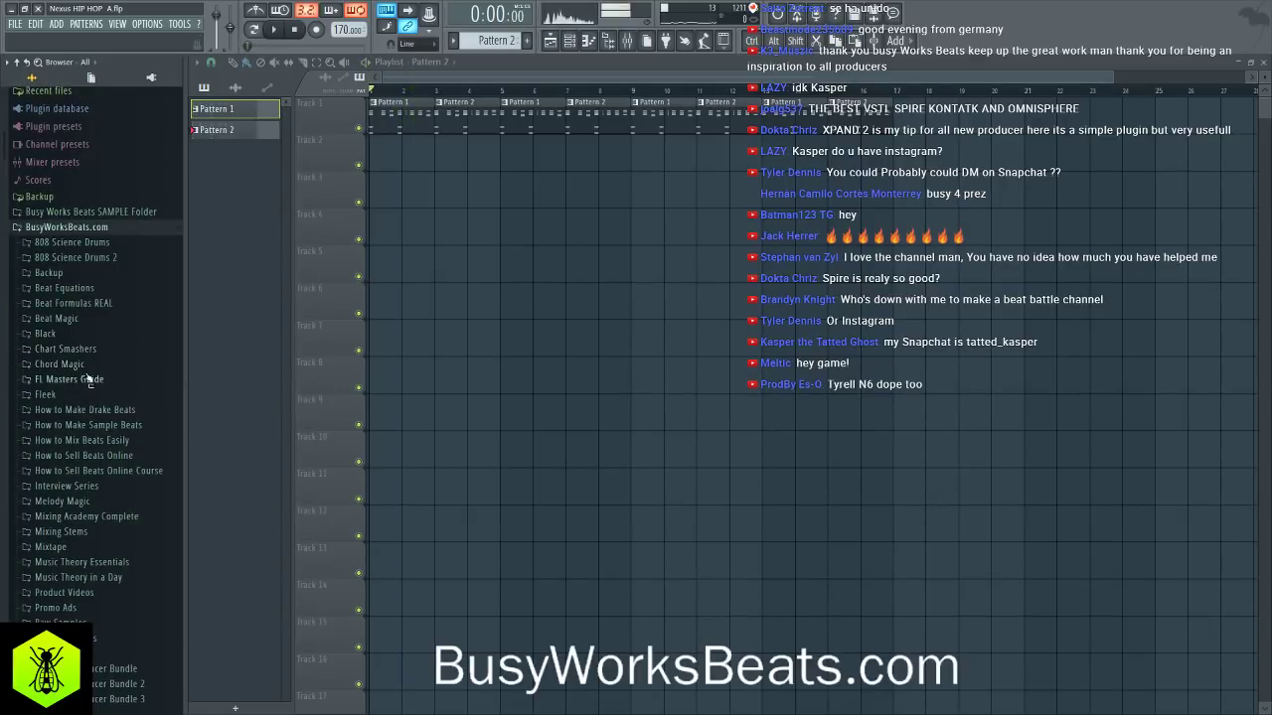
- Expand the Fleek folder's Drum Kits and open the Boom Bap-Gold Chainz kit
{"action": "left_click", "coordinate": [80, 395]}
{"action": "left_click", "coordinate": [104, 422]}
{"action": "key", "text": "space"}
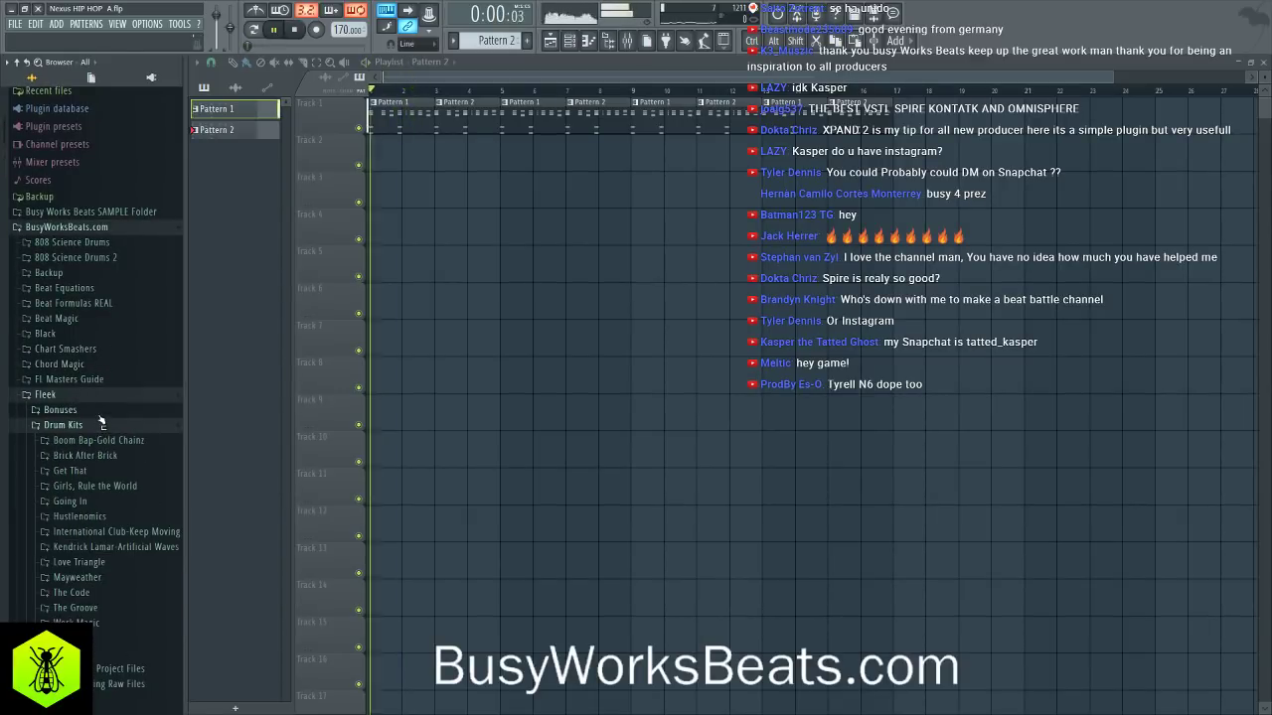
{"action": "scroll", "coordinate": [100, 398], "scroll_direction": "down", "scroll_amount": 2}
{"action": "left_click", "coordinate": [95, 357]}
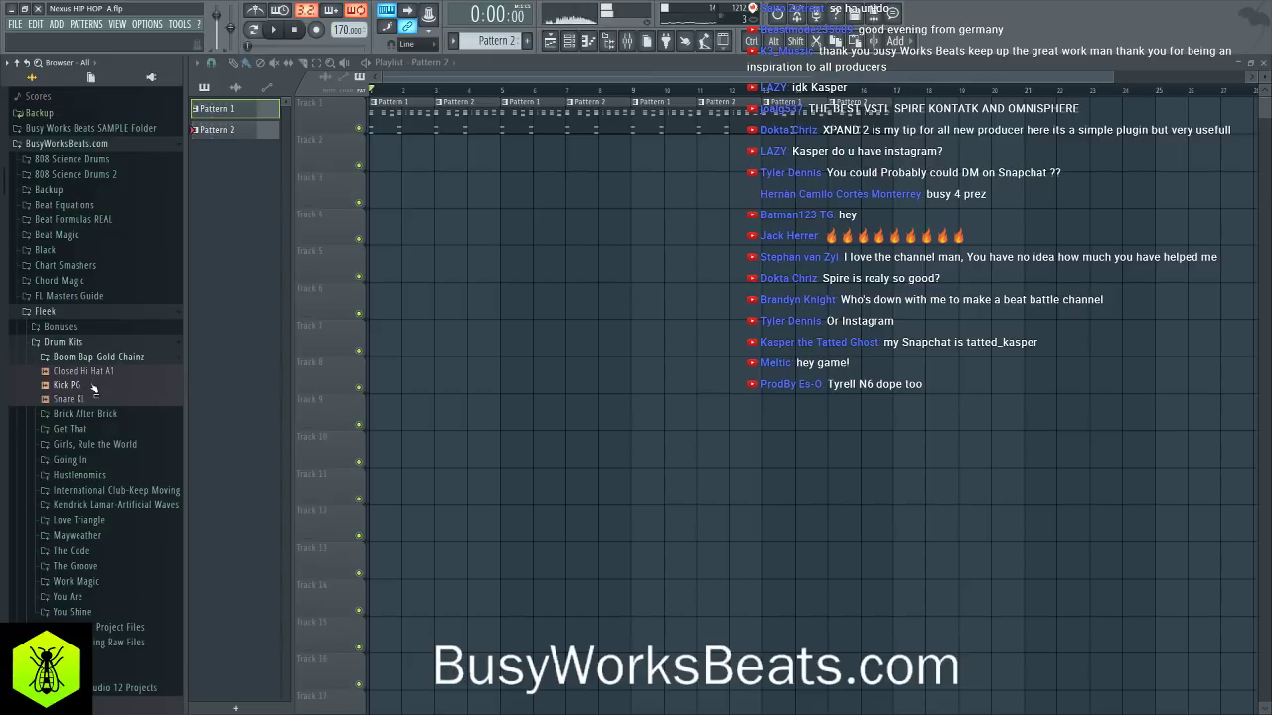
- Preview the kit's Kick PG and Snare KL samples and compare the snare with the playing arrangement
{"action": "left_click", "coordinate": [80, 386]}
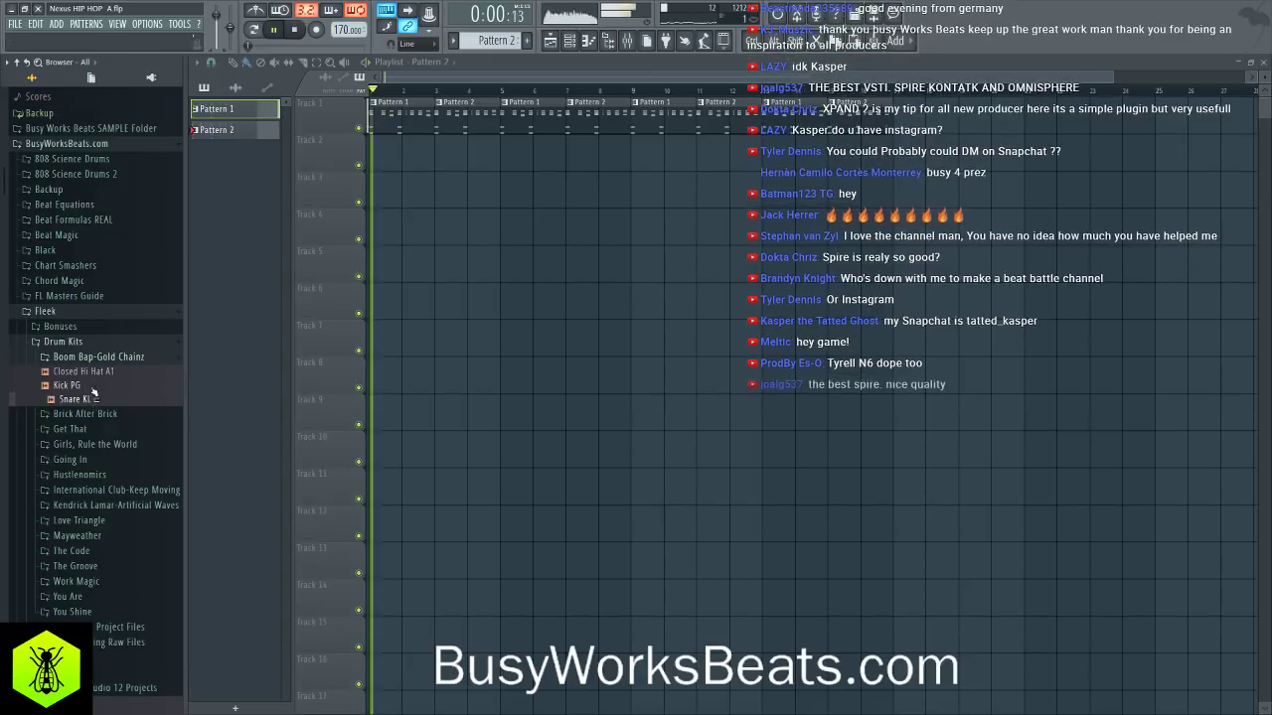
{"action": "key", "text": "Up"}
{"action": "left_click", "coordinate": [92, 398]}
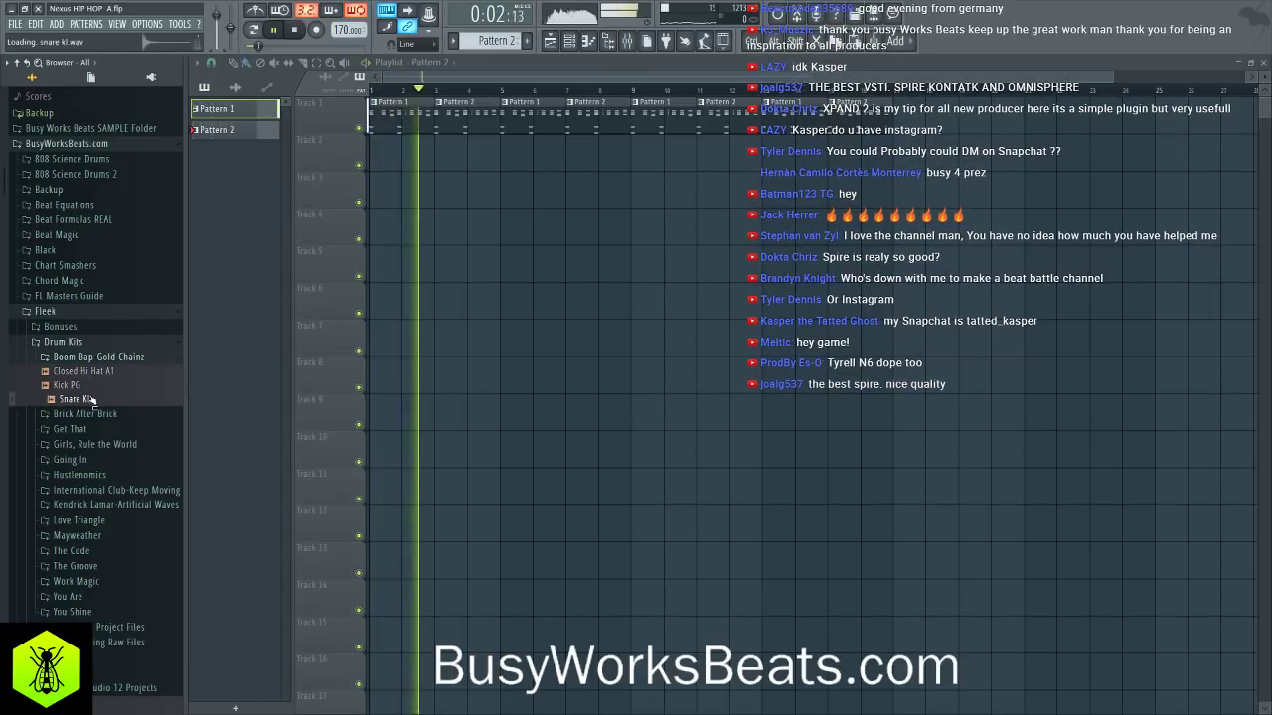
{"action": "key", "text": "space"}
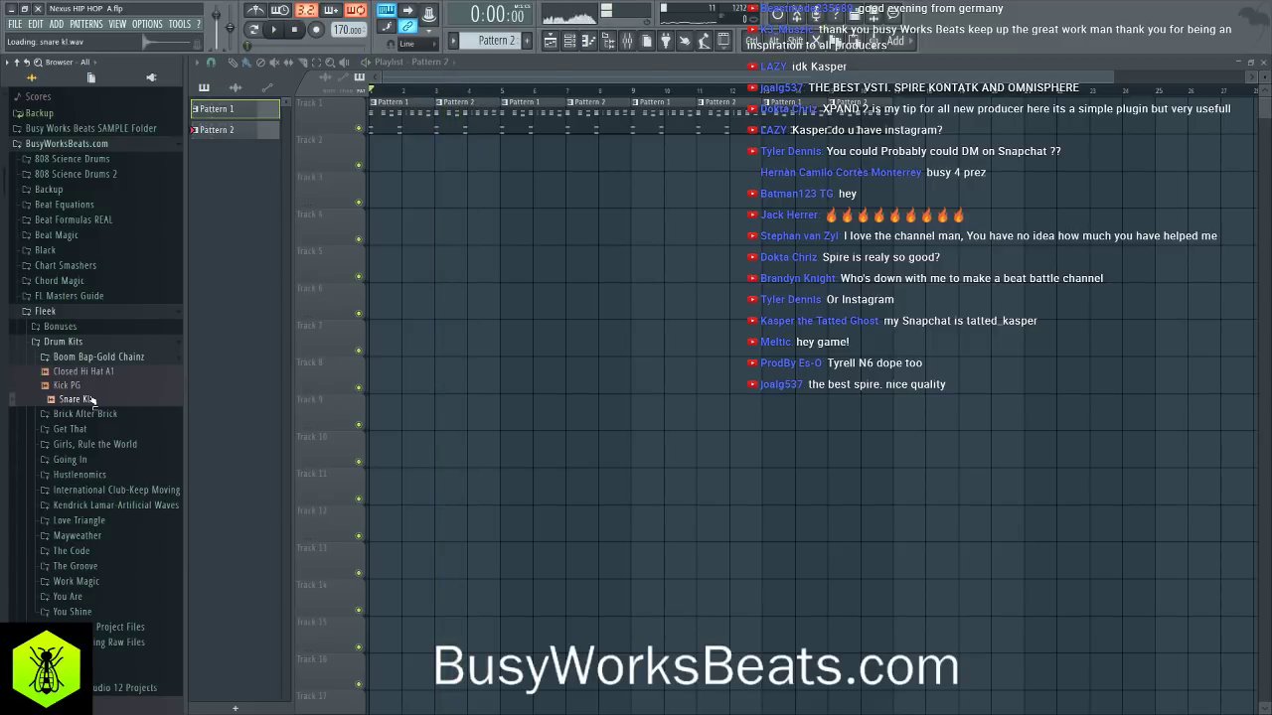
{"action": "key", "text": "space"}
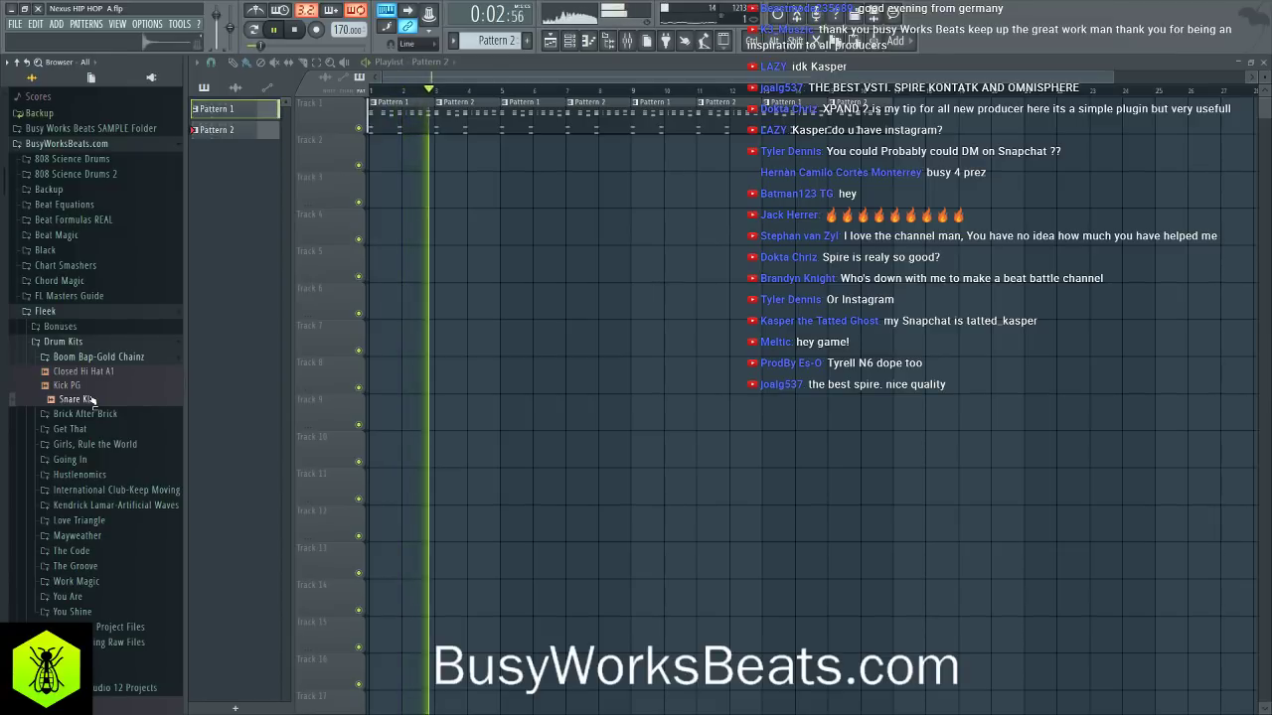
{"action": "key", "text": "space"}
- Add Snare KL as a new channel and route it to mixer track 3
{"action": "left_click_drag", "start_coordinate": [108, 409], "coordinate": [345, 300]}
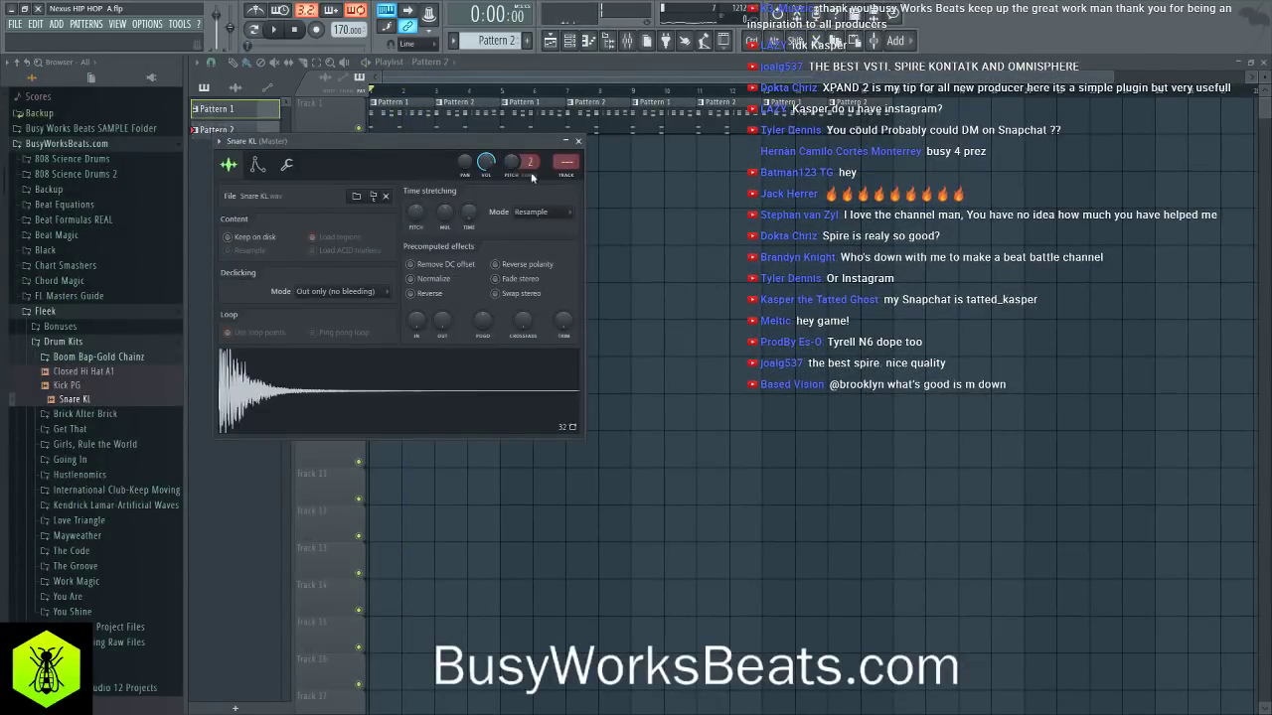
{"action": "left_click", "coordinate": [578, 140]}
{"action": "left_click", "coordinate": [571, 40]}
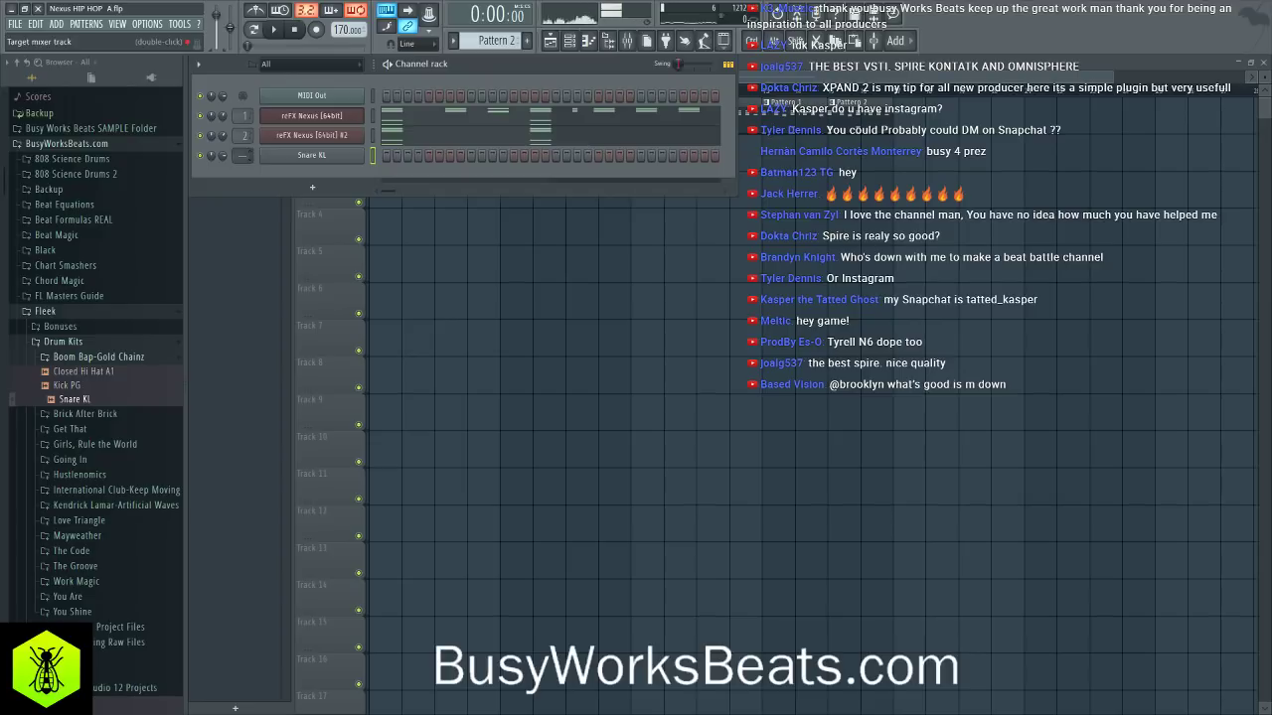
{"action": "scroll", "coordinate": [500, 44], "scroll_direction": "down", "scroll_amount": 1}
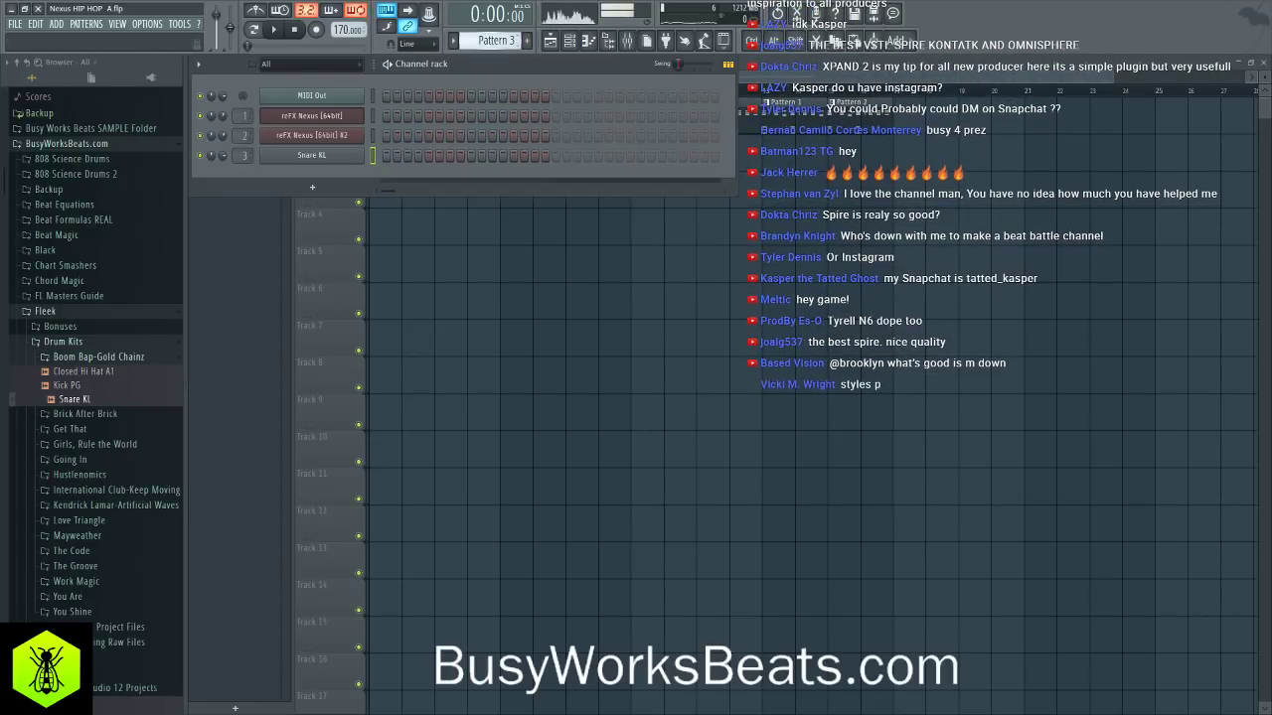
- Place a two-bar clip of the new Pattern 3 at bar 1 of playlist track 2, and play the song
{"action": "key", "text": "F6"}
{"action": "left_click", "coordinate": [378, 149]}
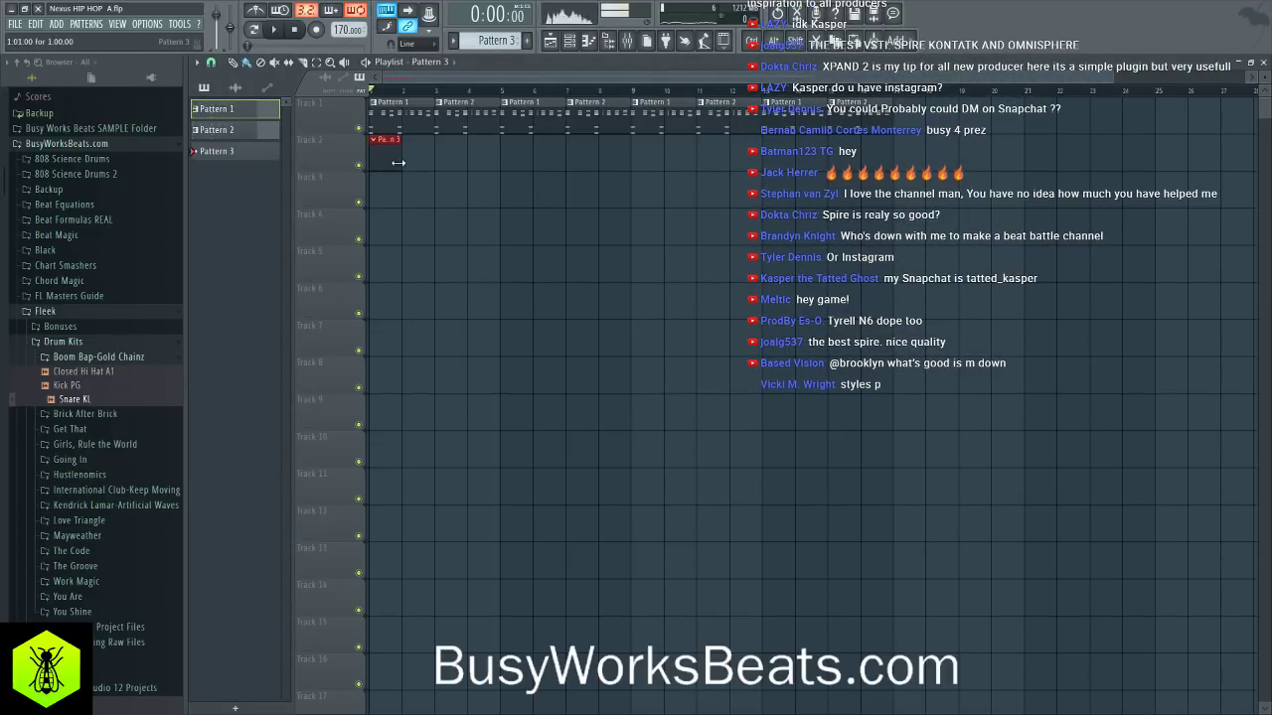
{"action": "key", "text": "space"}
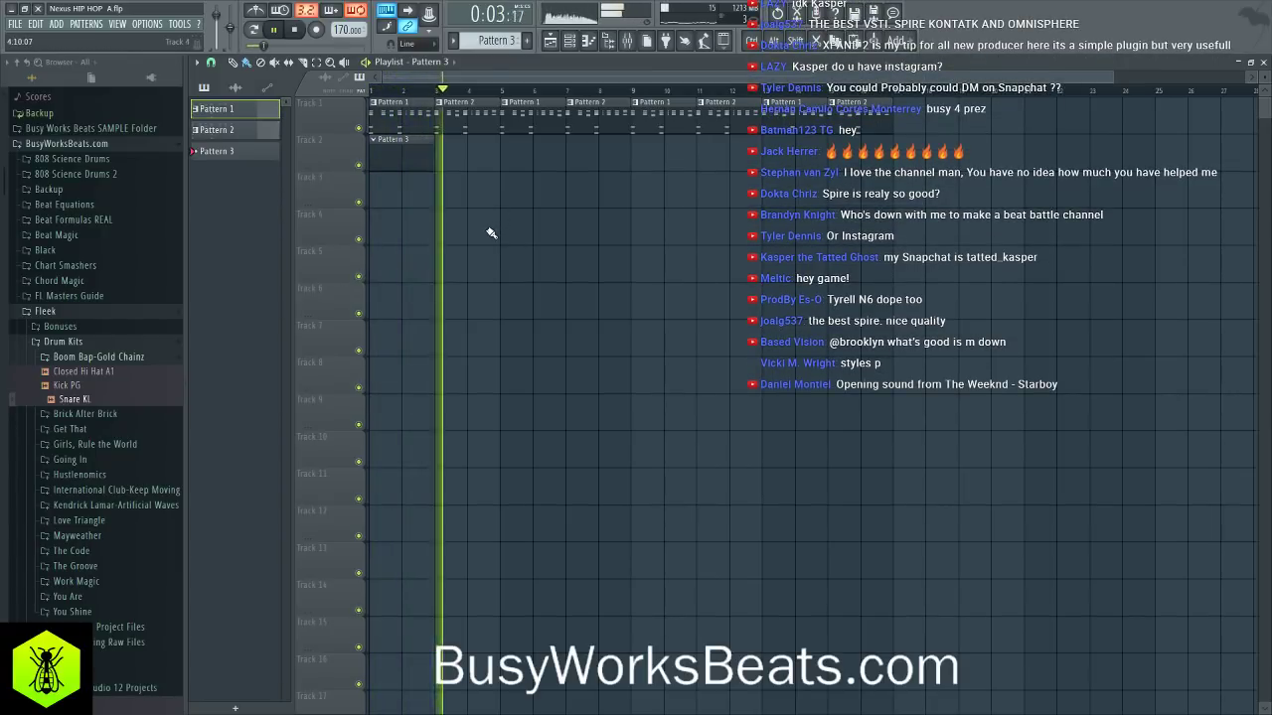
- Program Snare KL hits on steps 9 and 25 of Pattern 3, and play them with the metronome on
{"action": "left_click", "coordinate": [574, 45]}
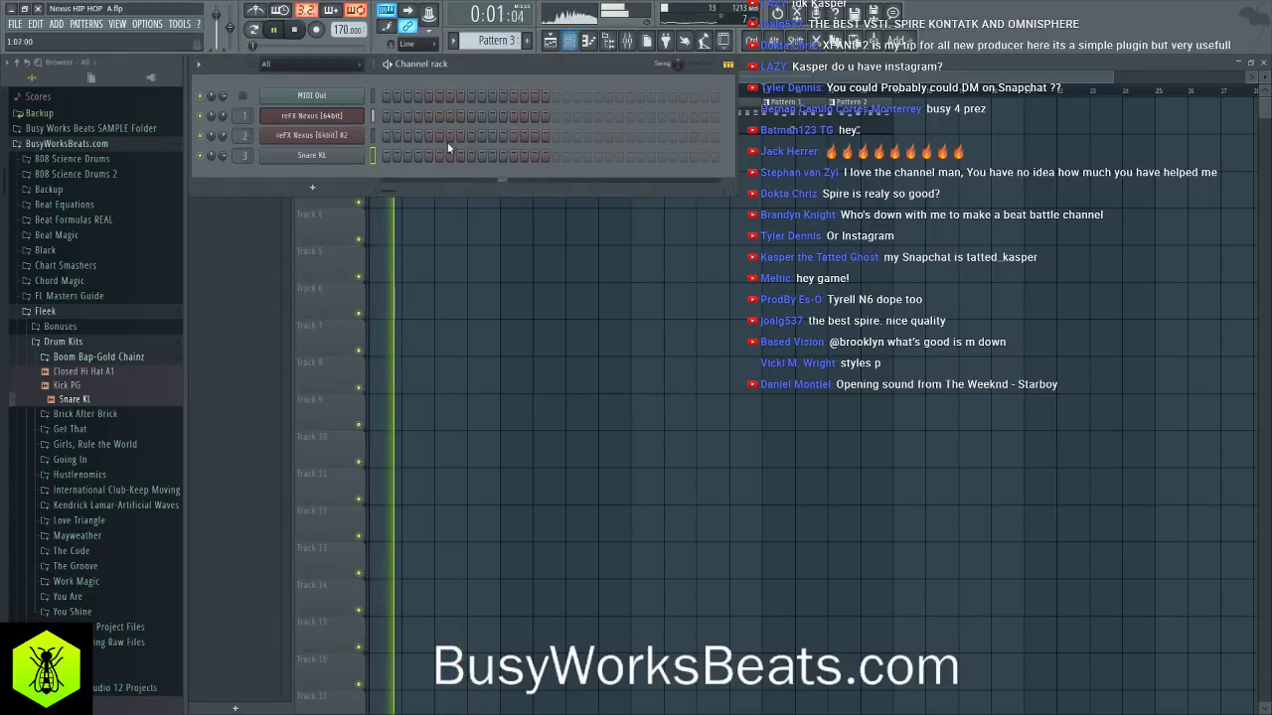
{"action": "key", "text": "space"}
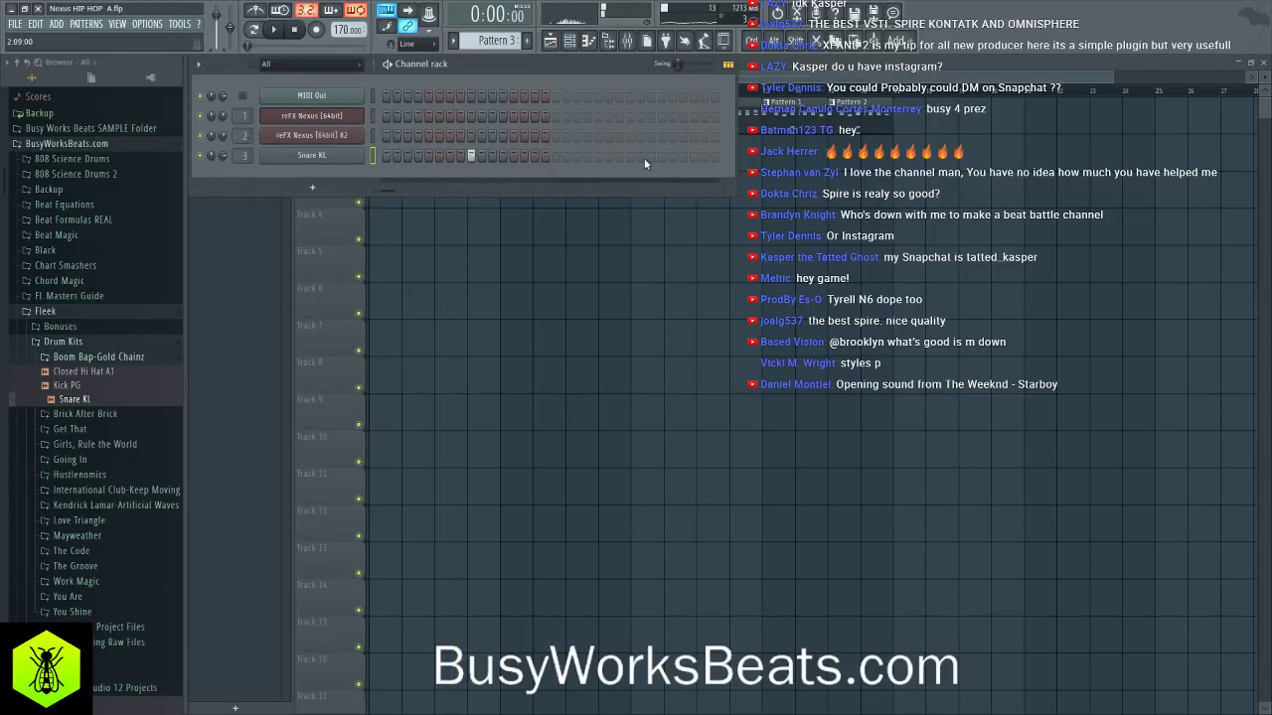
{"action": "key", "text": "F6"}
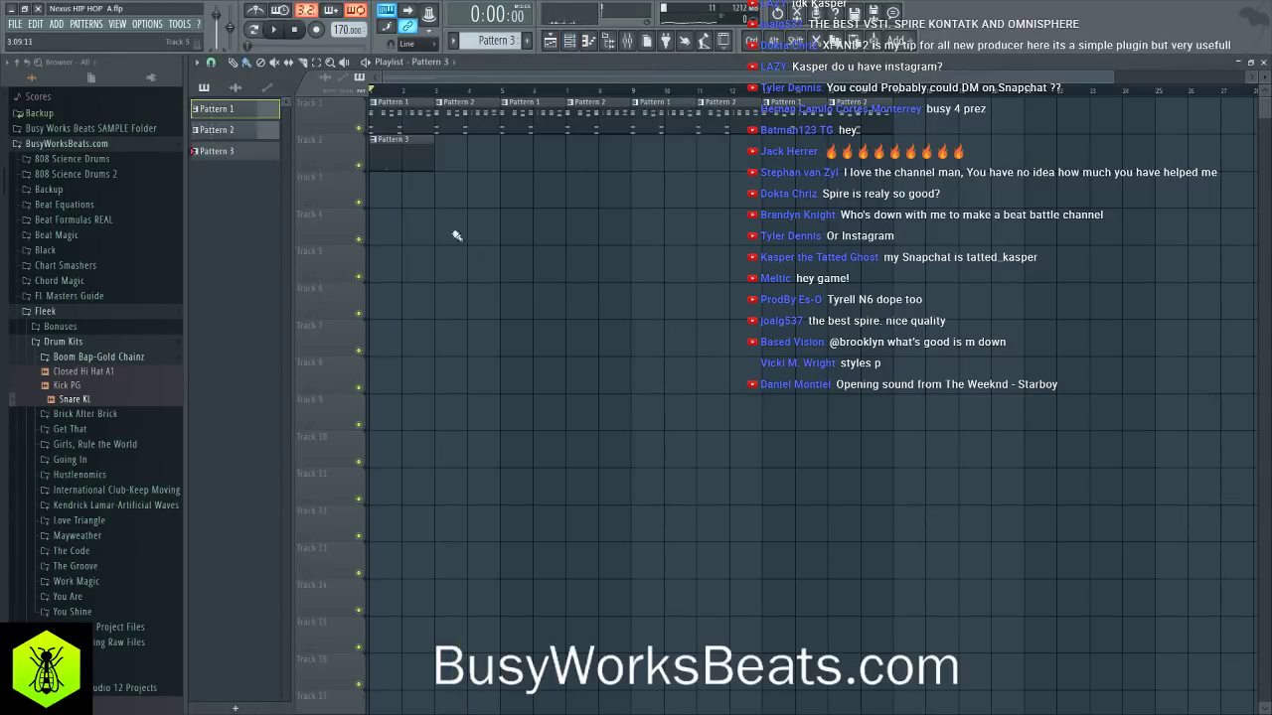
{"action": "left_click", "coordinate": [578, 45]}
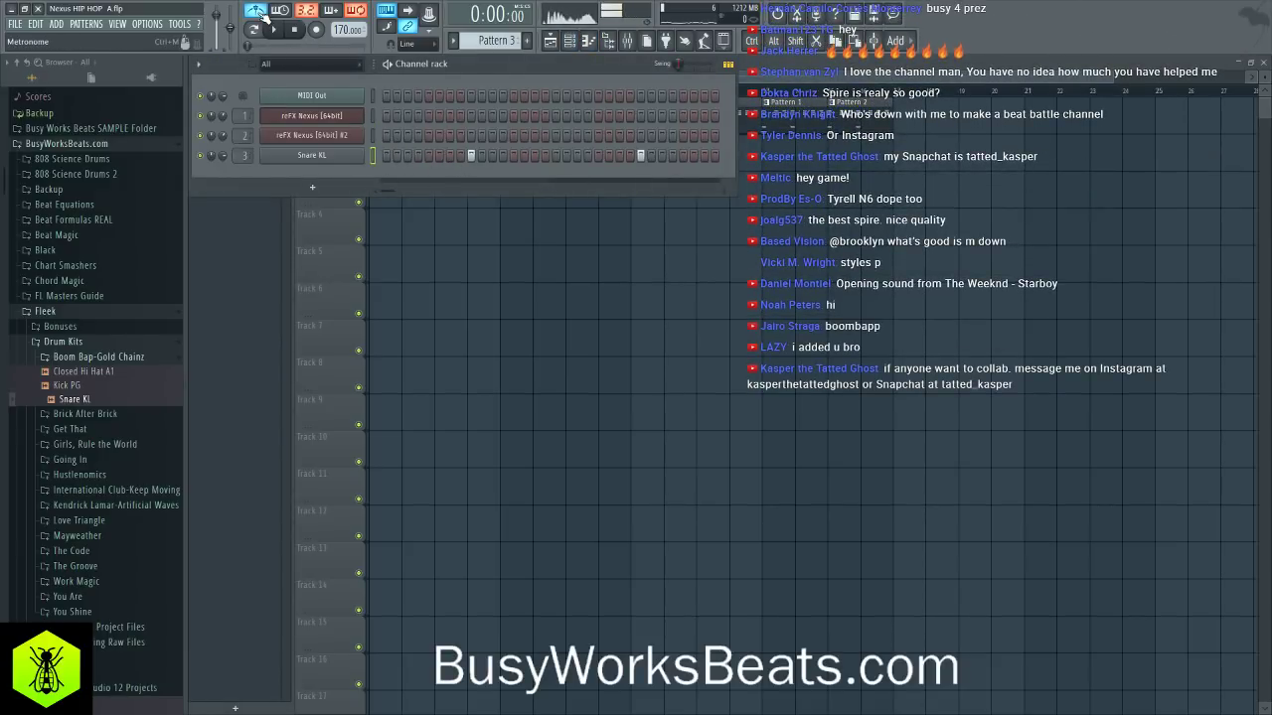
{"action": "key", "text": "space"}
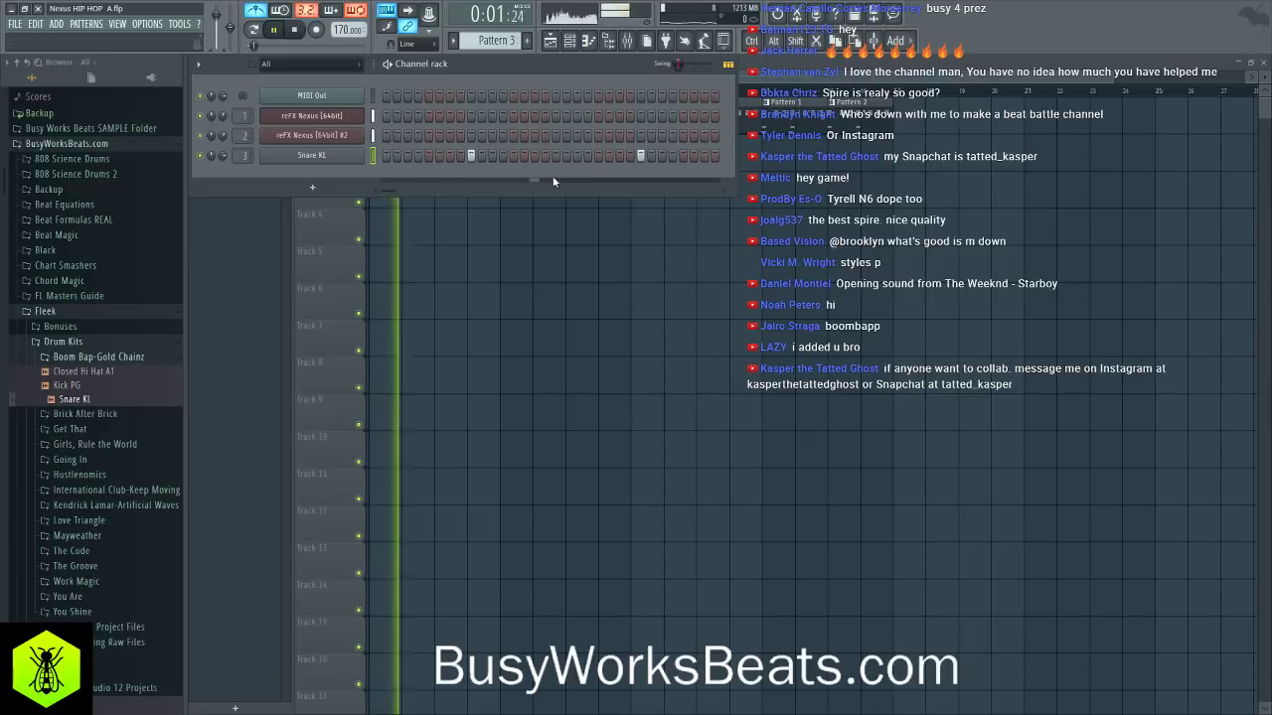
{"action": "key", "text": "space"}
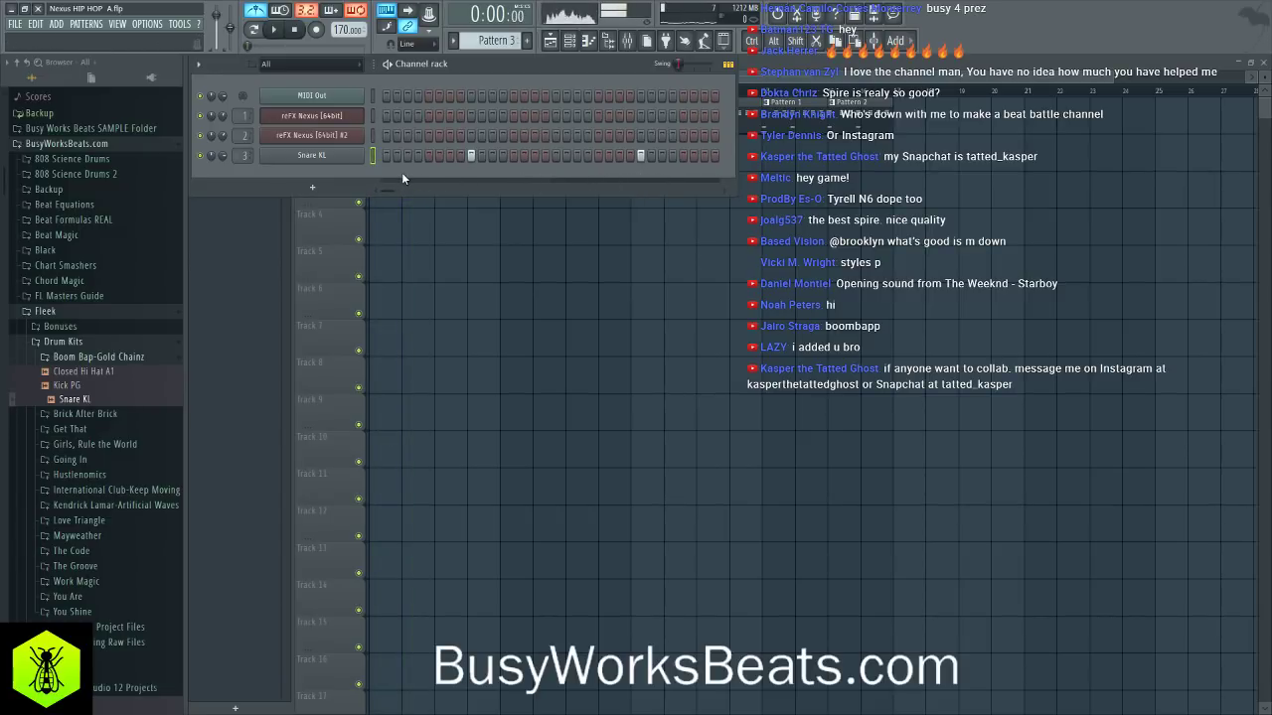
- Duplicate the Pattern 3 clip along track 2 to fill bars 1 through 16, and clear the selection
{"action": "key", "text": "F6"}
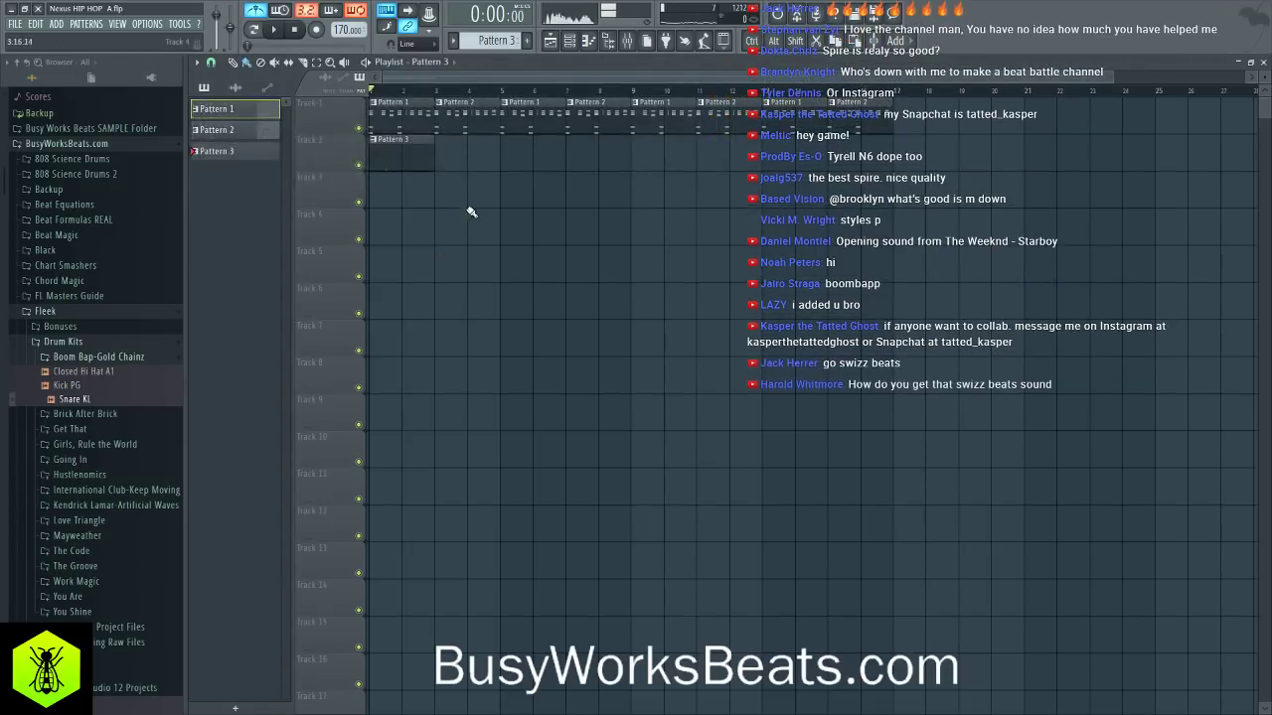
{"action": "left_click", "coordinate": [412, 159]}
{"action": "left_click", "coordinate": [477, 157]}
{"action": "key", "text": "ctrl+b"}
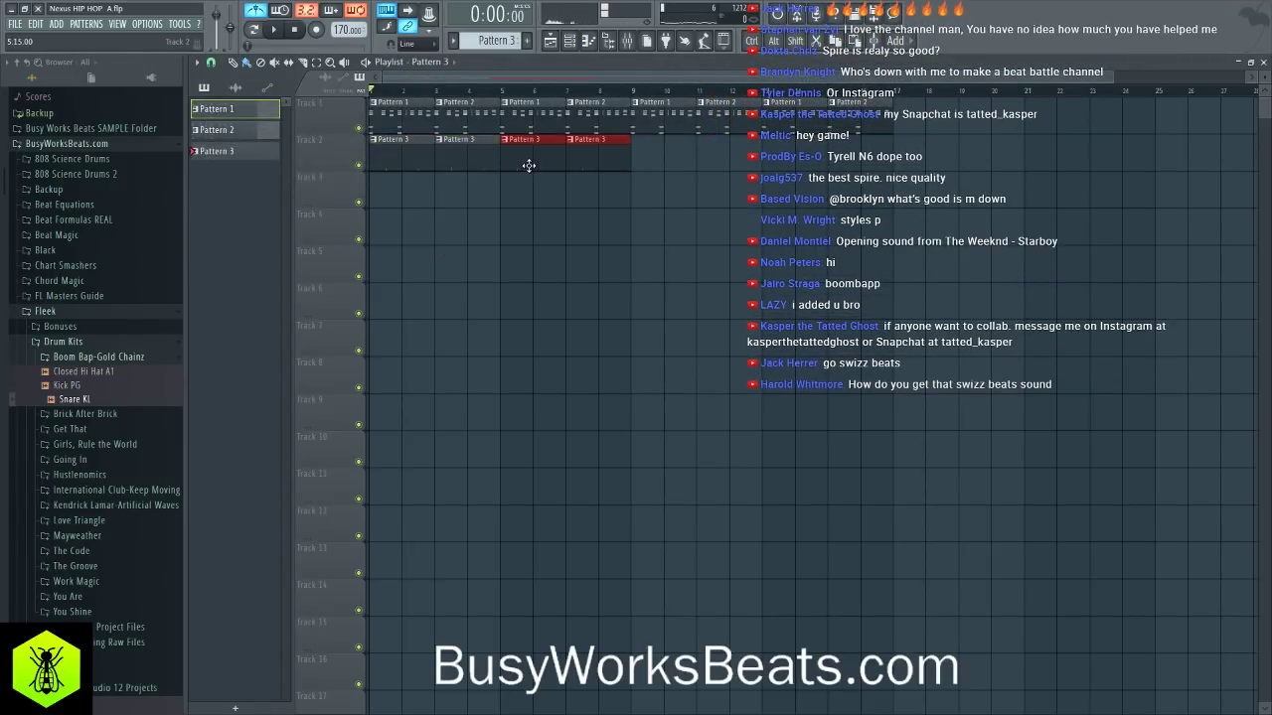
{"action": "left_click", "coordinate": [362, 171]}
{"action": "key", "text": "ctrl+b"}
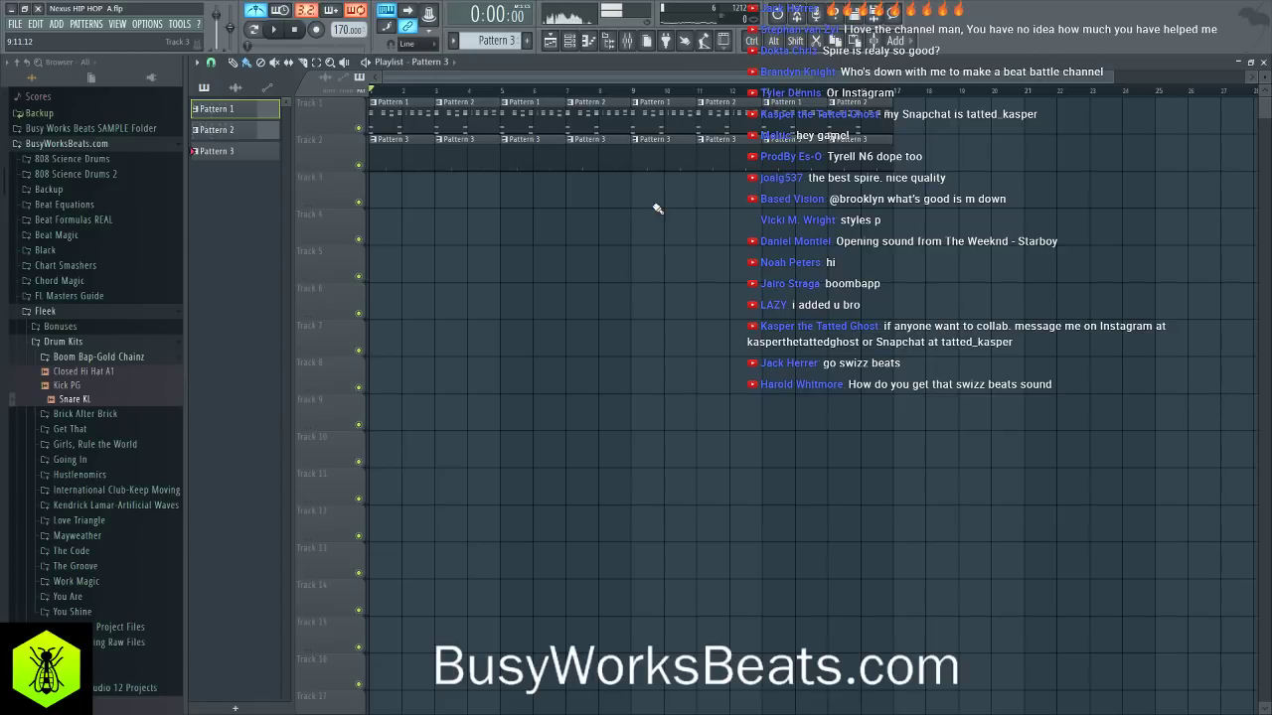
{"action": "left_click", "coordinate": [628, 209]}
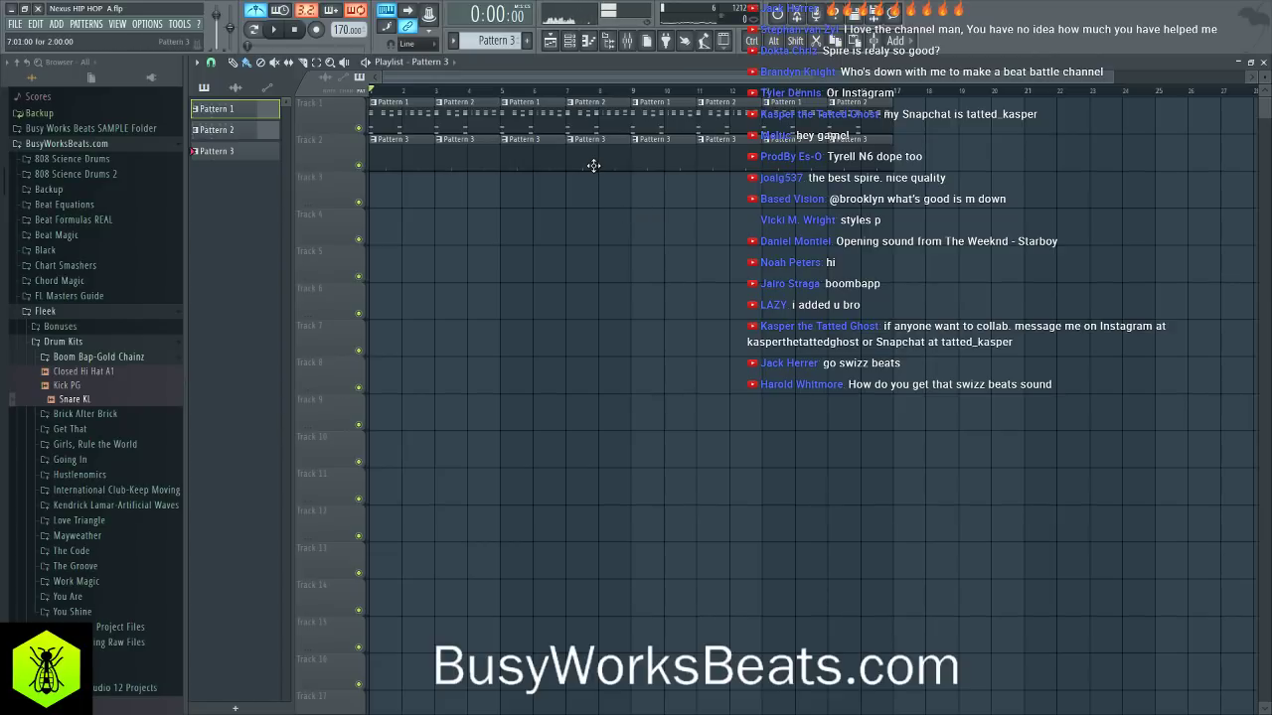
- Play the arrangement with the snare briefly and turn the metronome off
{"action": "key", "text": "space"}
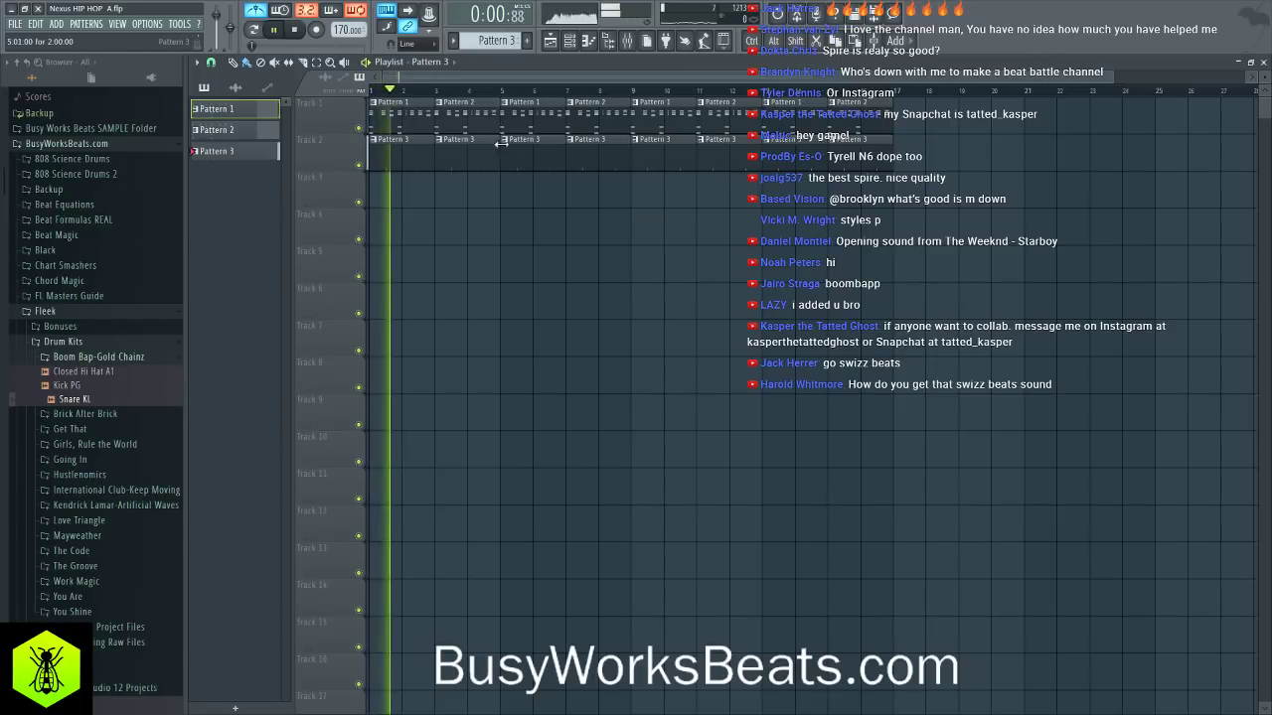
{"action": "key", "text": "space"}
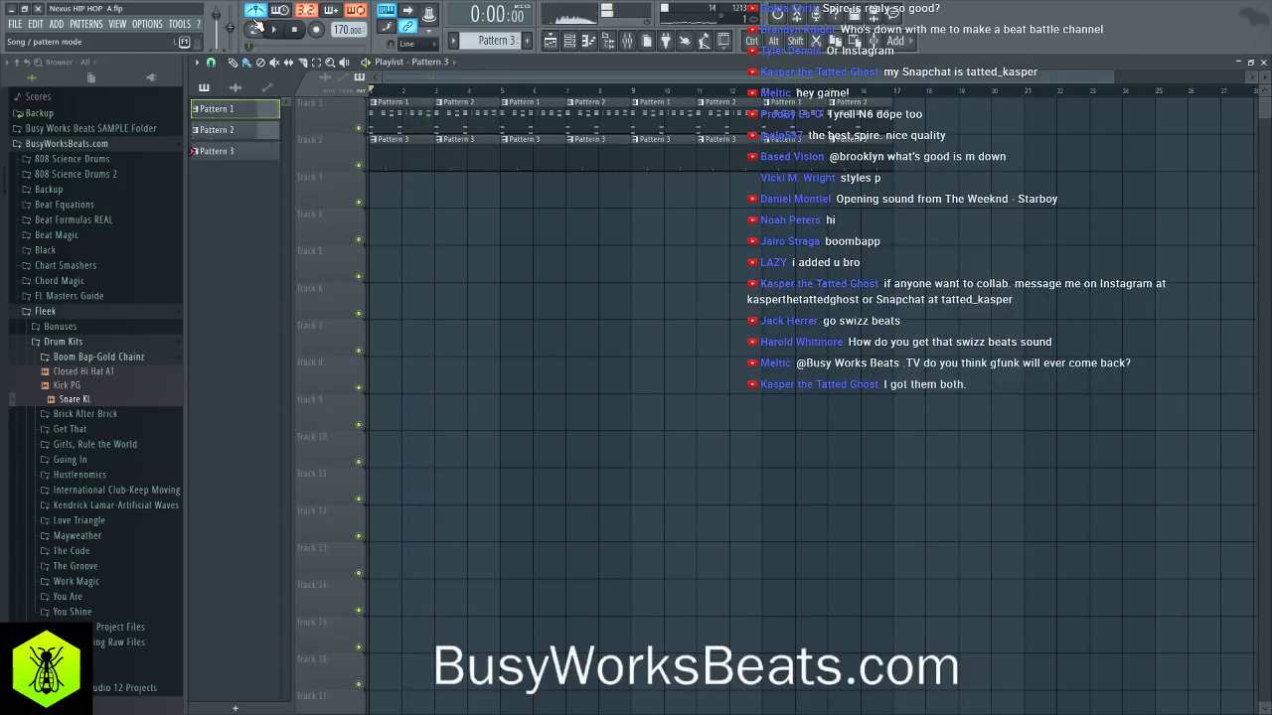
- Preview Kick PG, add it as a channel set to cut itself, and route it to mixer track 4
{"action": "left_click", "coordinate": [569, 42]}
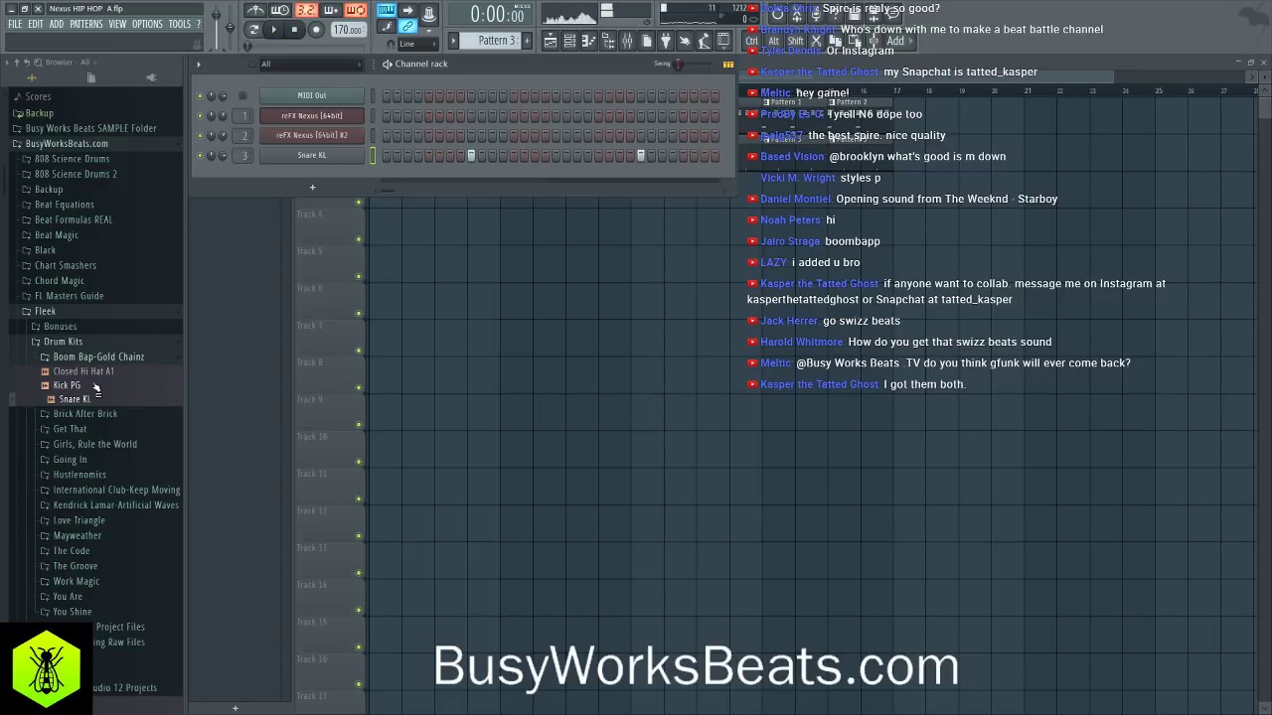
{"action": "left_click", "coordinate": [96, 387]}
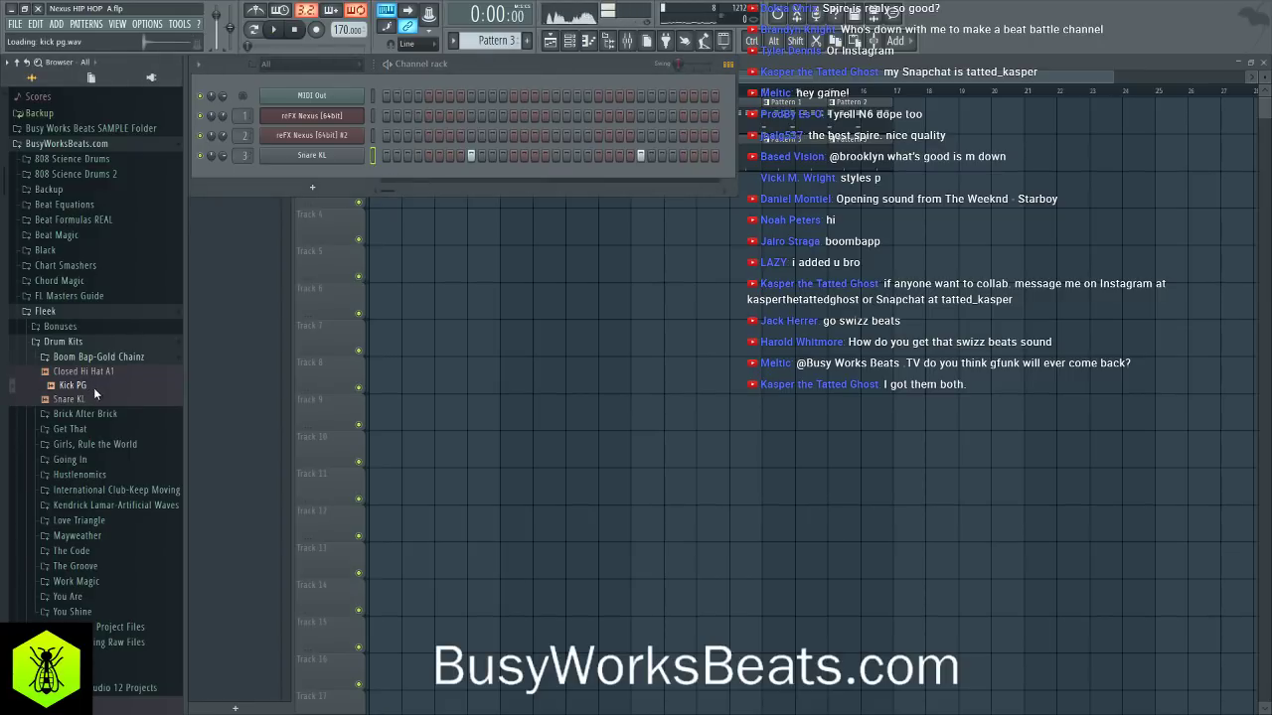
{"action": "double_click", "coordinate": [93, 387]}
{"action": "left_click", "coordinate": [304, 182]}
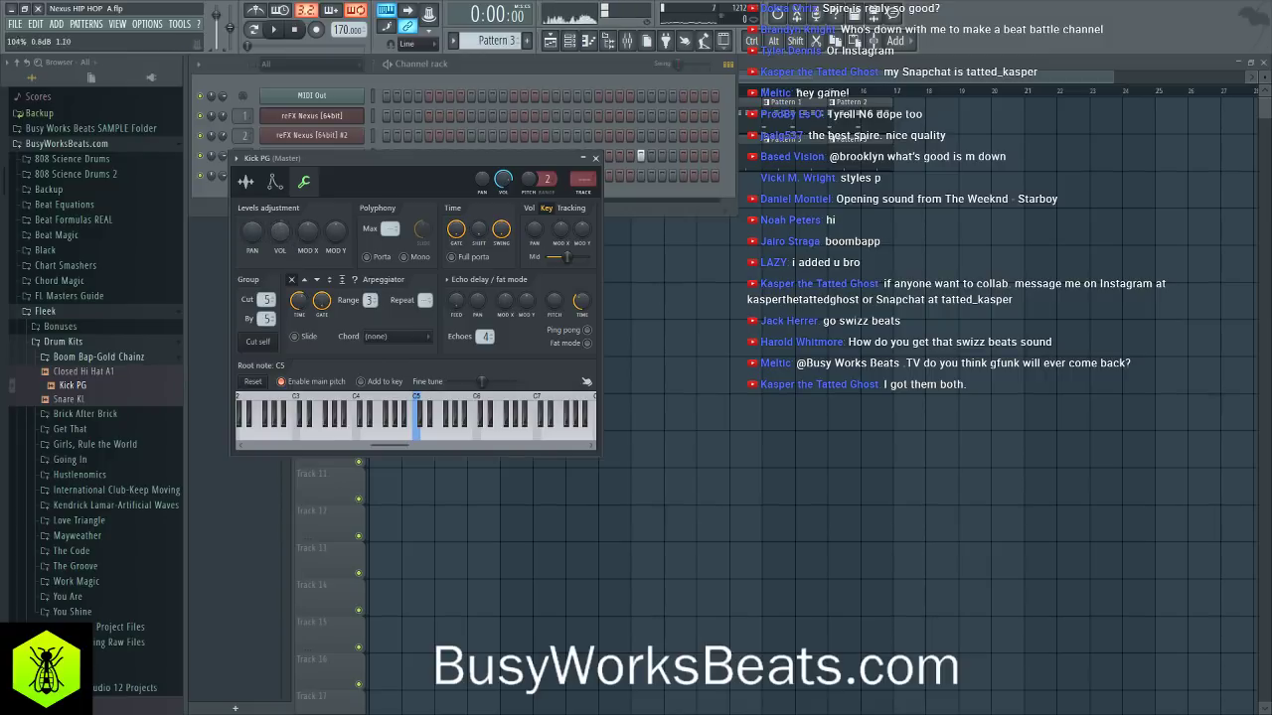
{"action": "left_click", "coordinate": [595, 157]}
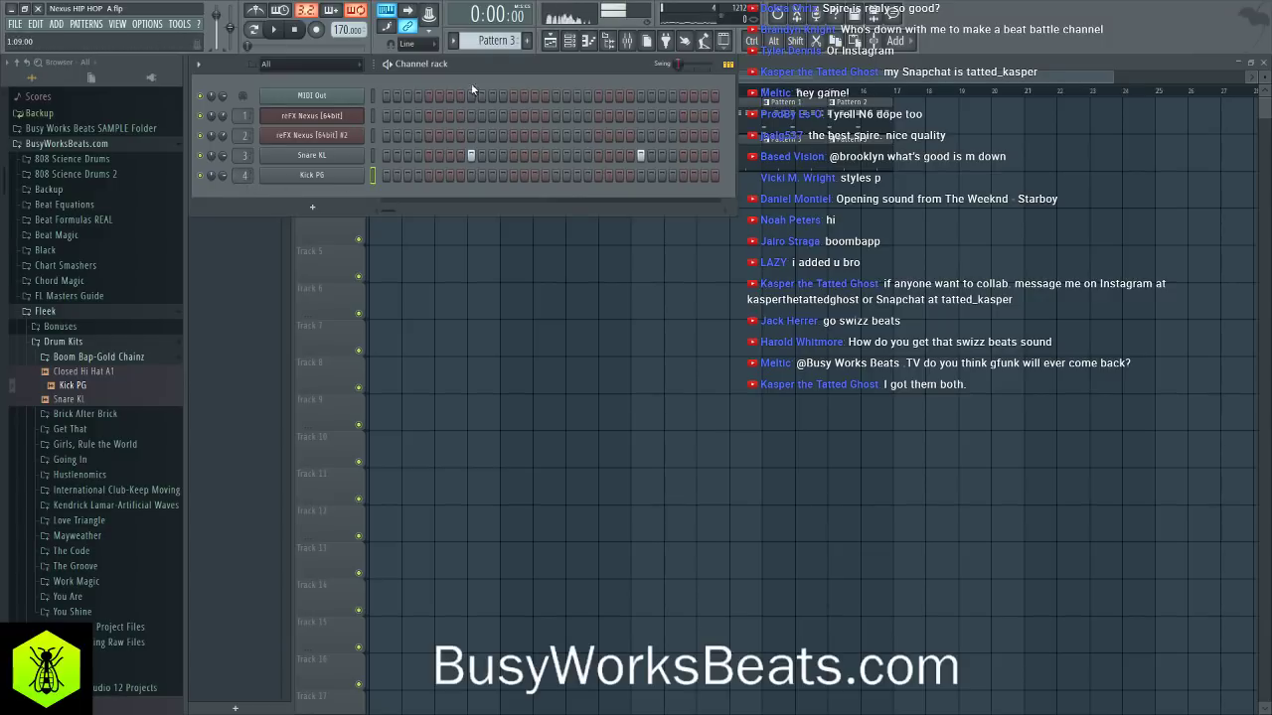
{"action": "key", "text": "F4"}
{"action": "left_click", "coordinate": [449, 214]}
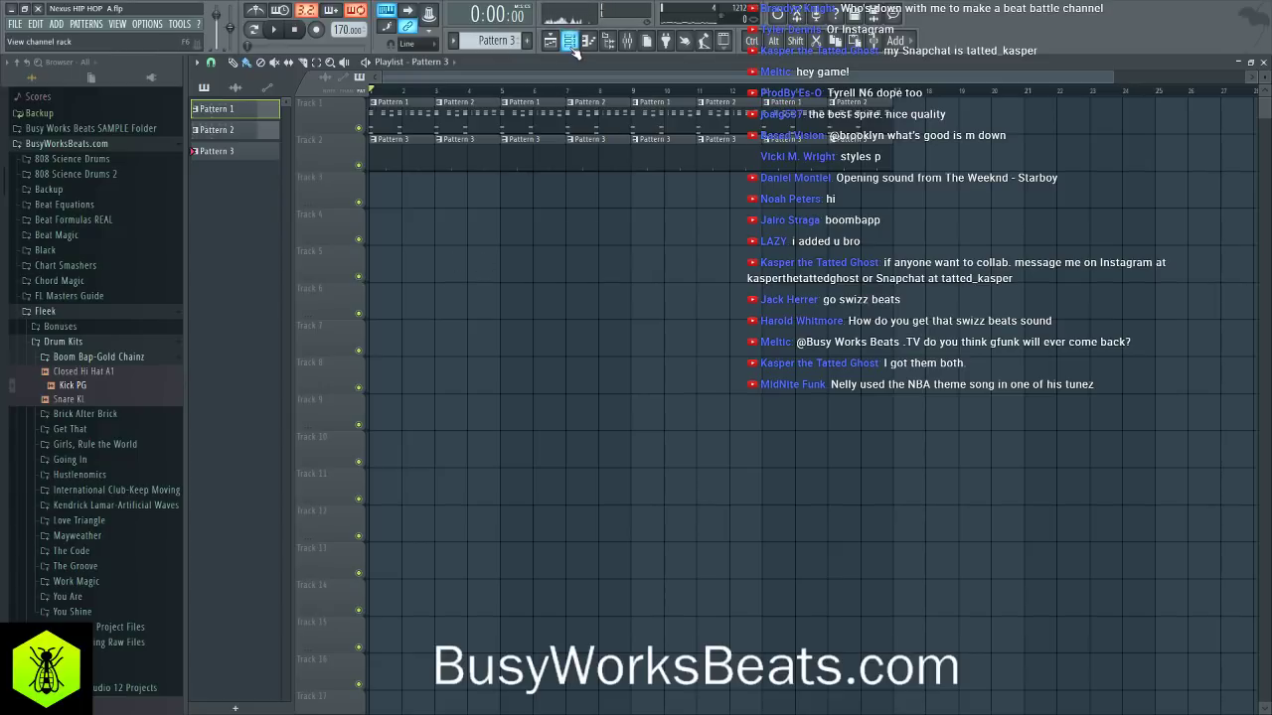
- Program Kick PG hits on steps 1, 15 and 31 of Pattern 3, playing the arrangement to check the groove
{"action": "key", "text": "F6"}
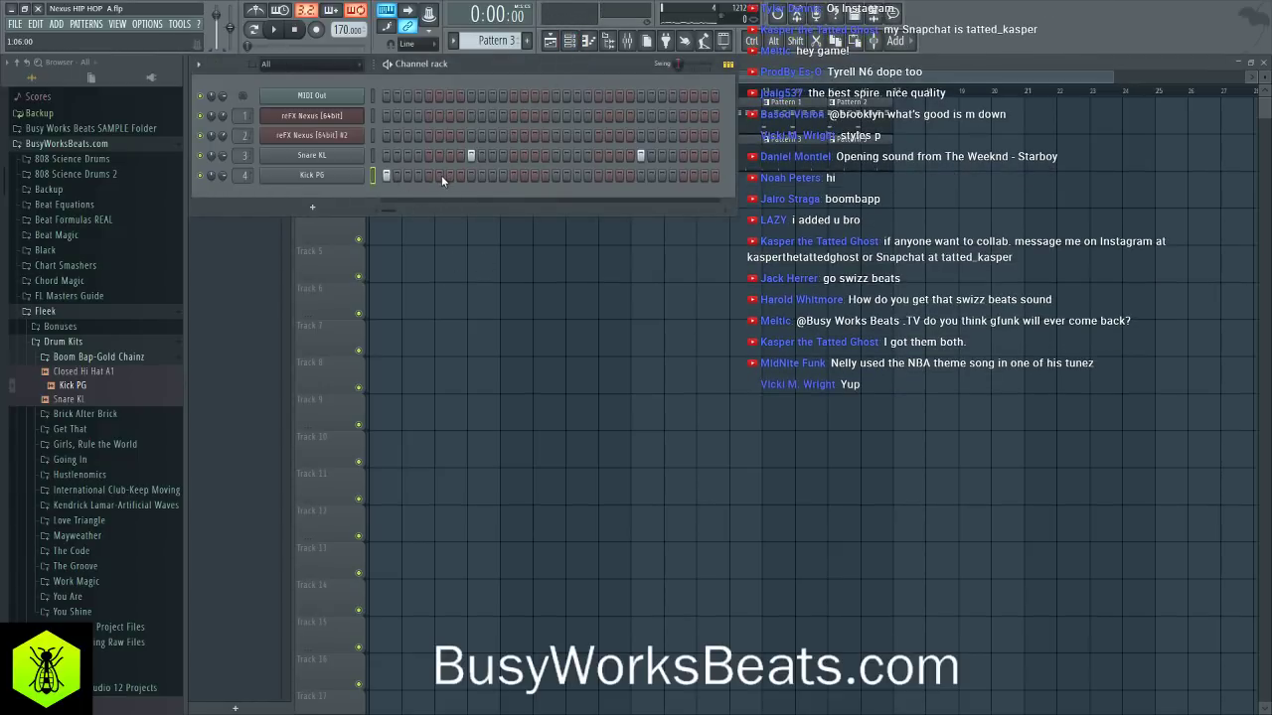
{"action": "key", "text": "space"}
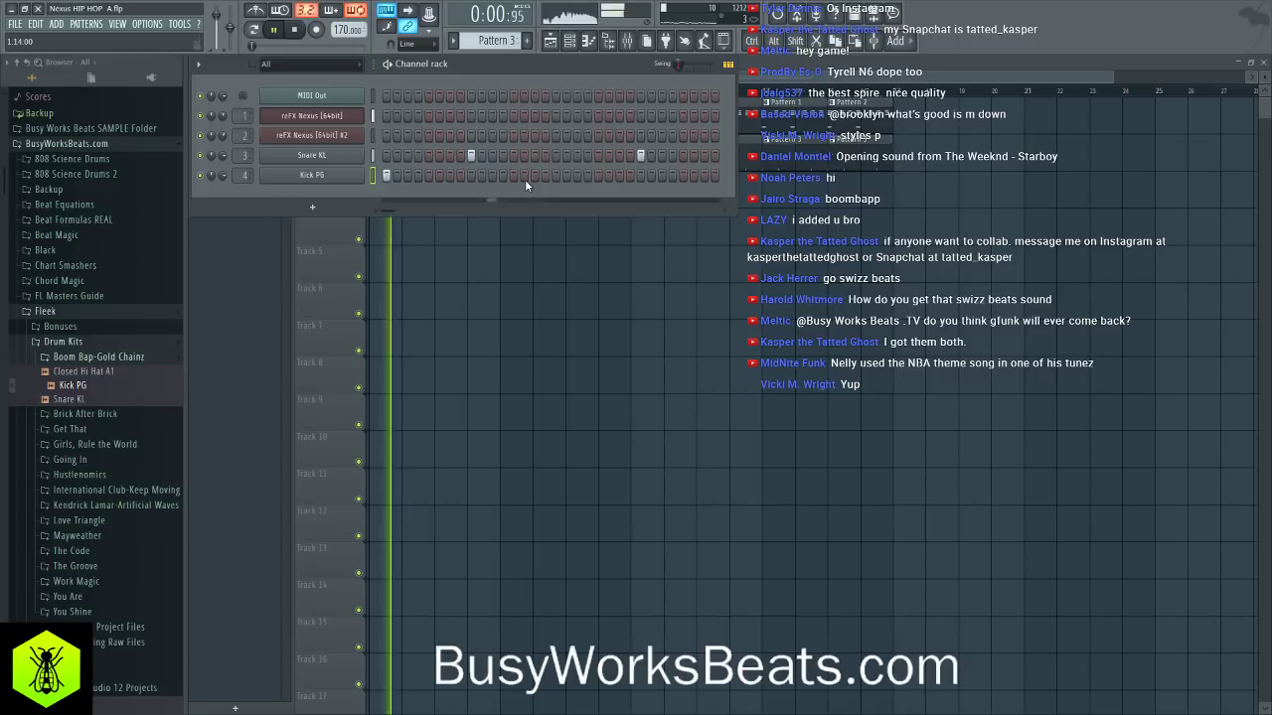
{"action": "key", "text": "space"}
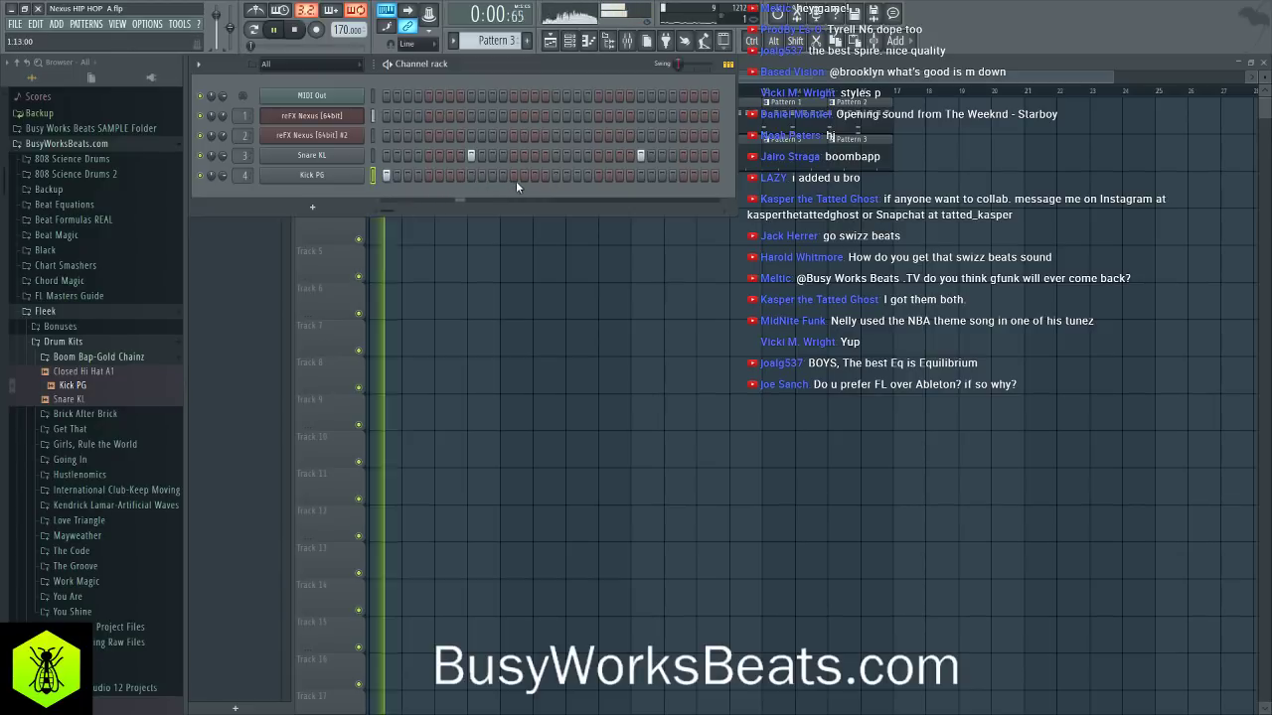
{"action": "key", "text": "space"}
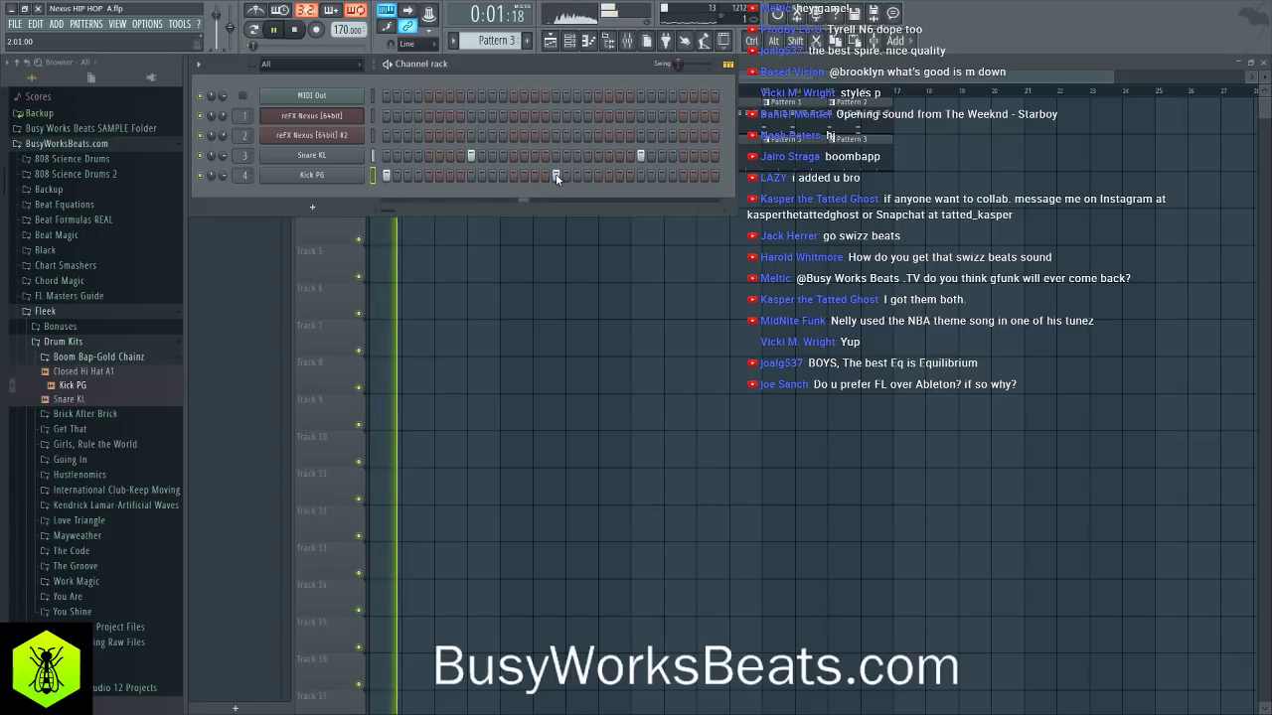
{"action": "left_click", "coordinate": [533, 177]}
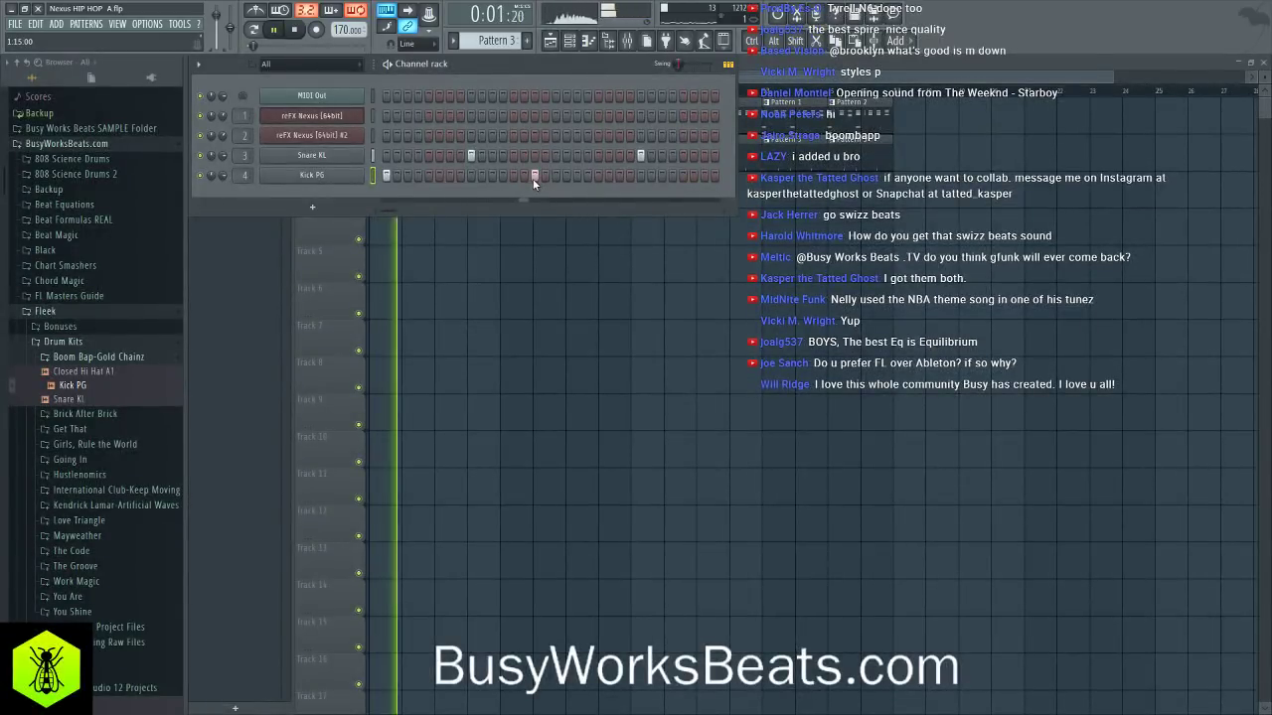
{"action": "key", "text": "space"}
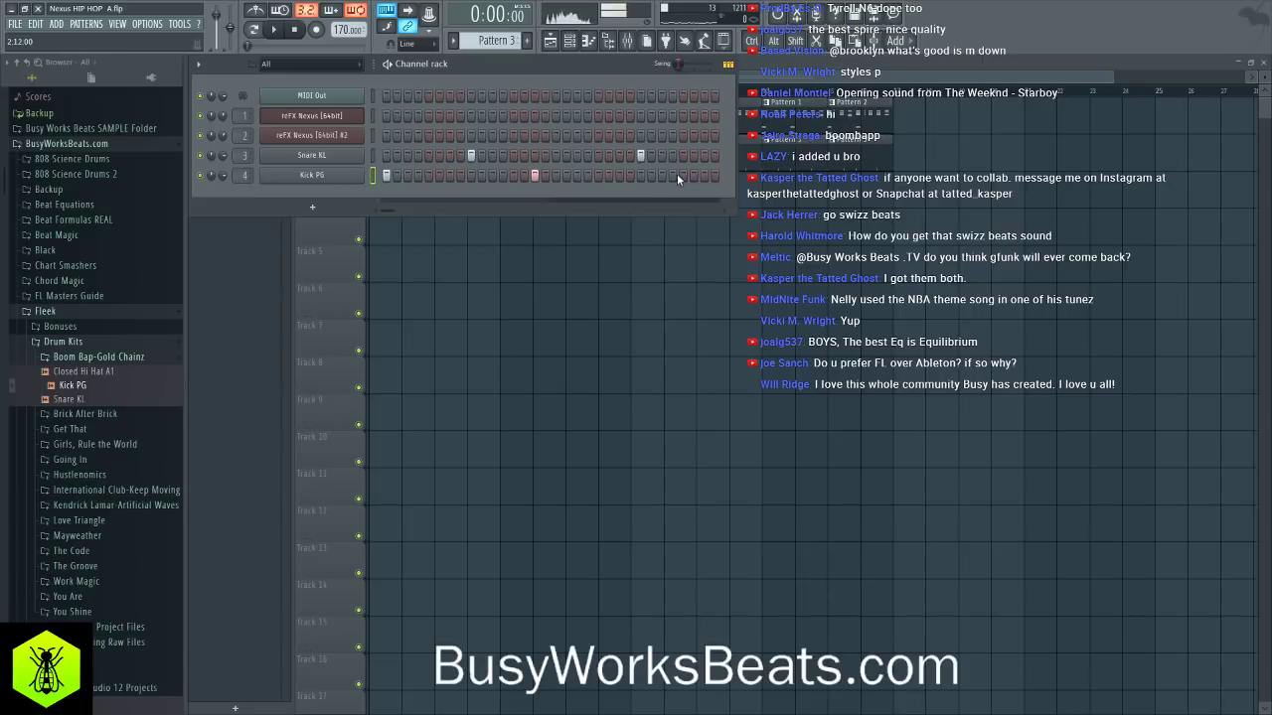
{"action": "left_click", "coordinate": [705, 176]}
{"action": "key", "text": "space"}
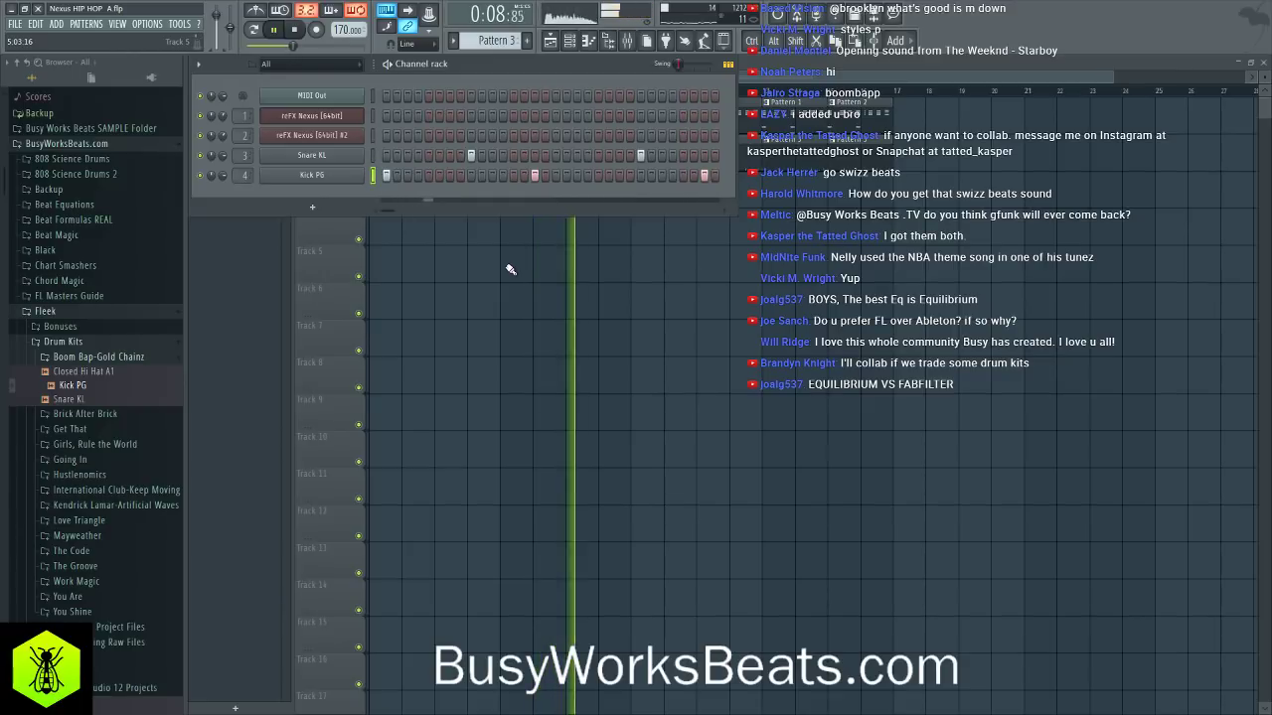
{"action": "key", "text": "space"}
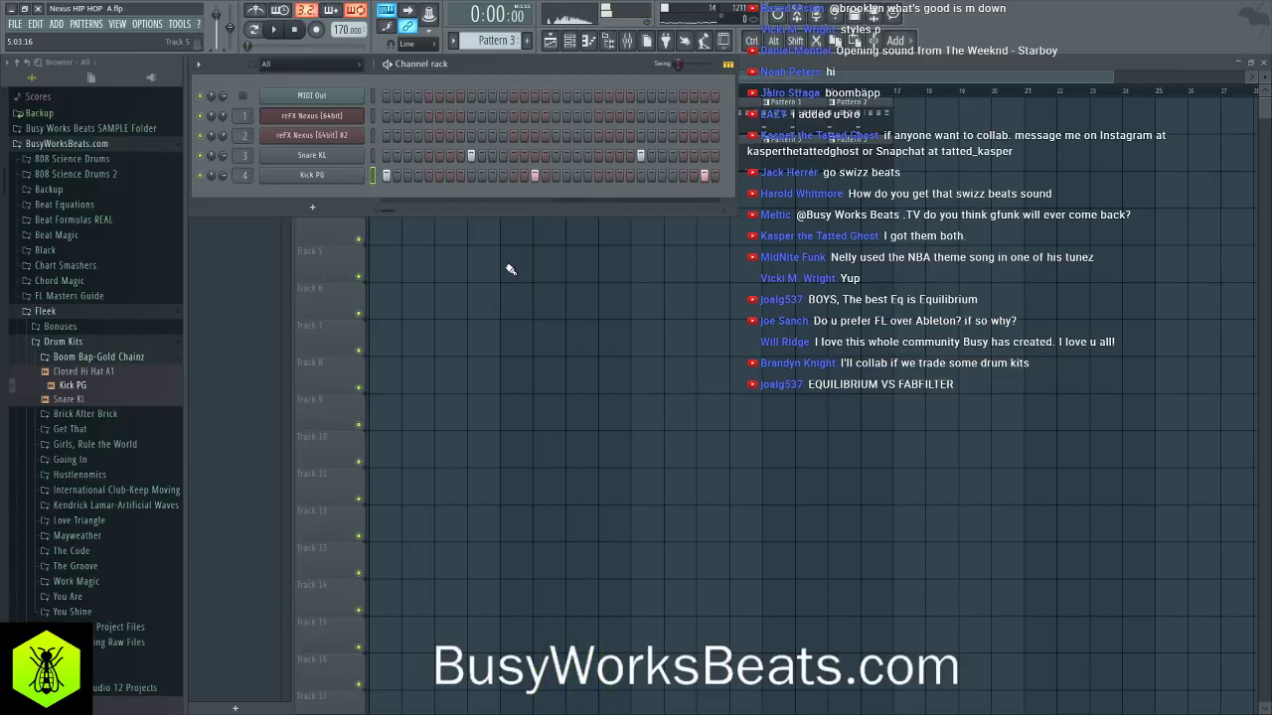
- Clear the Pattern 3 clip at bar 3 on track 2, and copy the steps of all Pattern 3 channels into a new Pattern 4
{"action": "key", "text": "F6"}
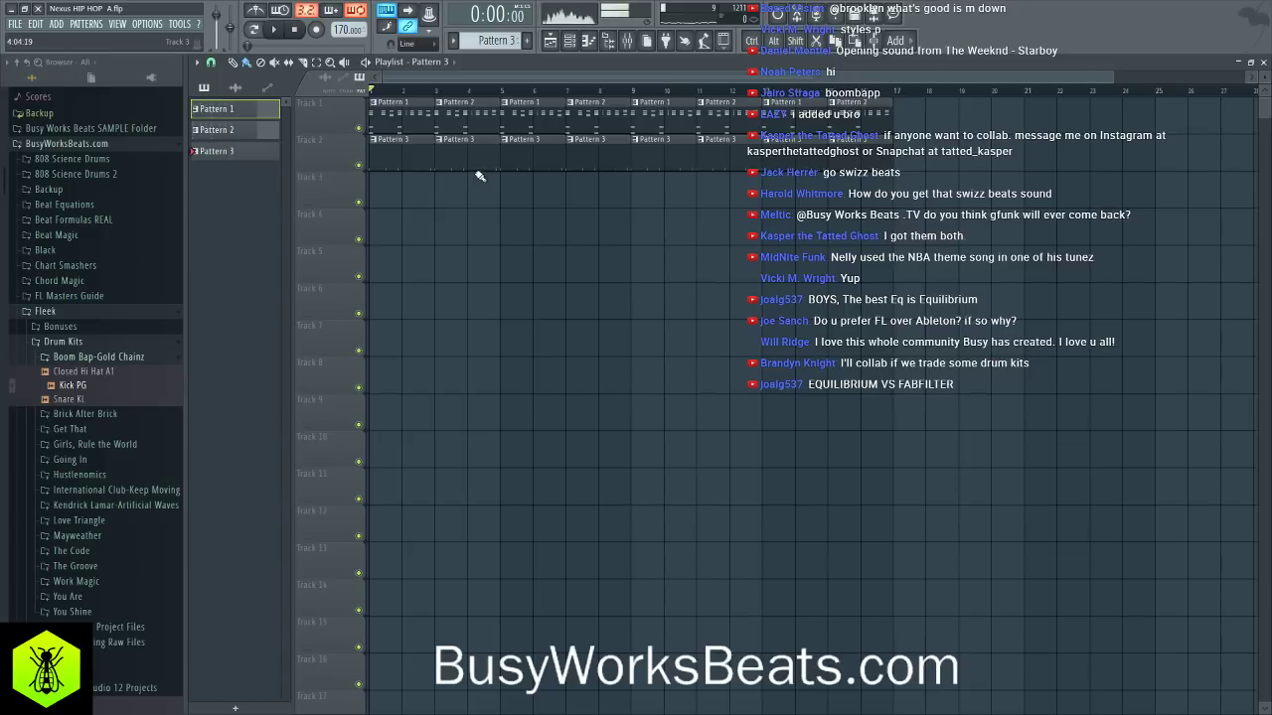
{"action": "left_click", "coordinate": [571, 41]}
{"action": "key", "text": "F4"}
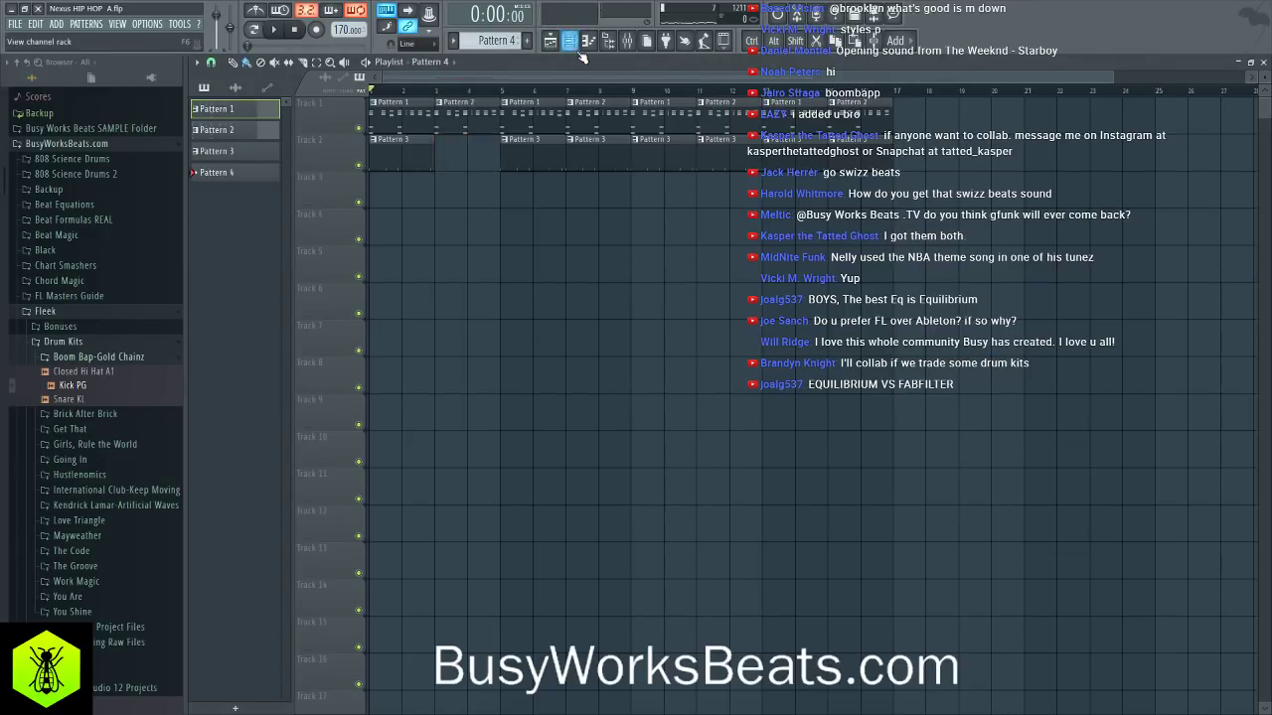
{"action": "key", "text": "F6"}
{"action": "scroll", "coordinate": [497, 40], "scroll_direction": "down", "scroll_amount": 1}
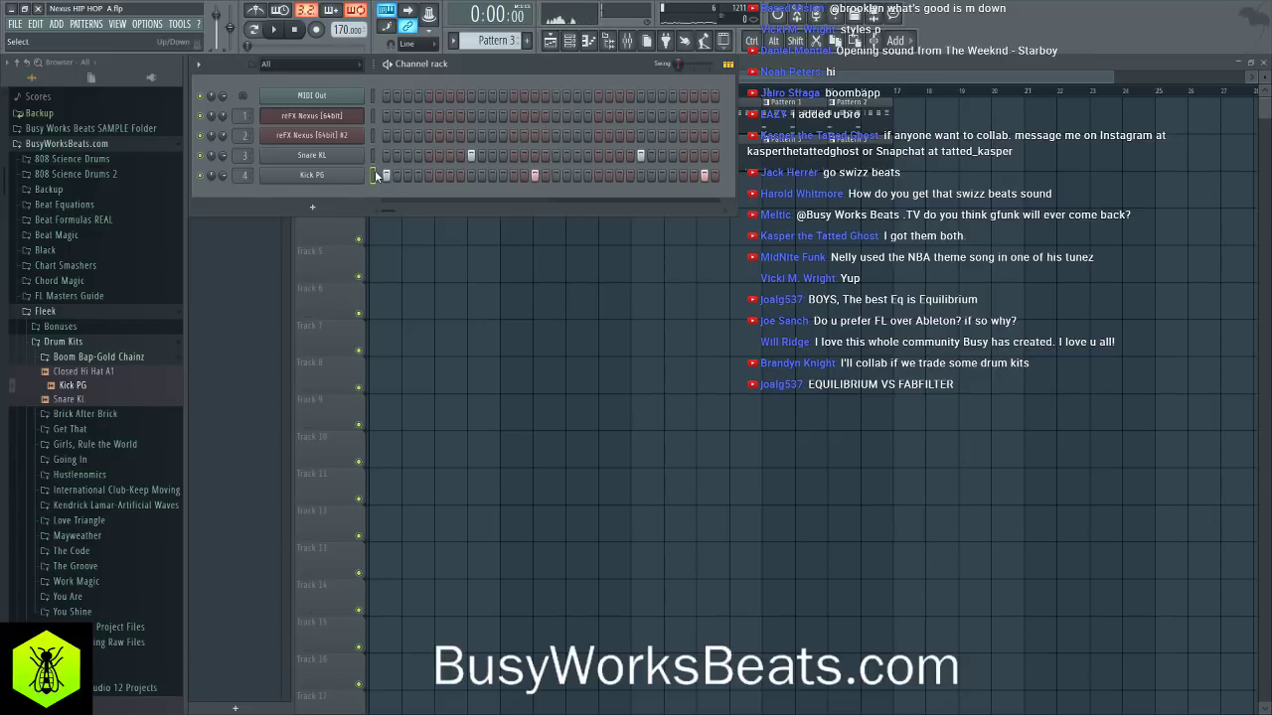
{"action": "key", "text": "F6"}
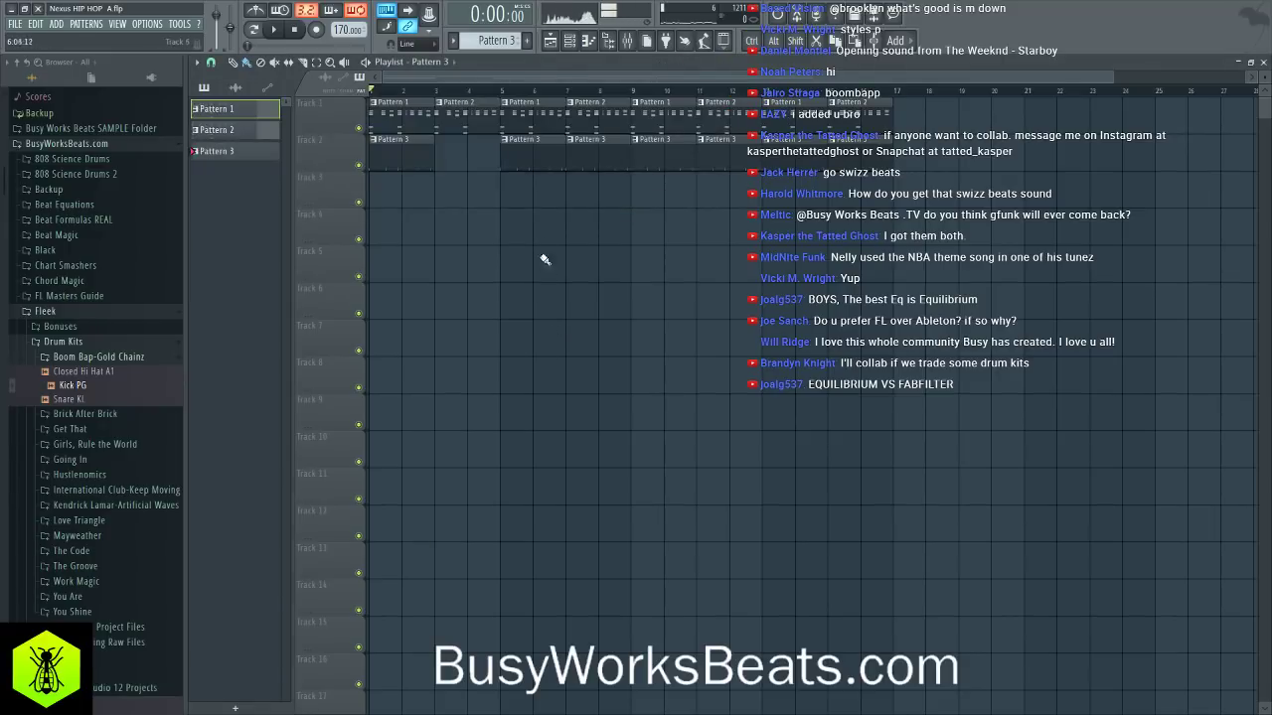
{"action": "left_click", "coordinate": [466, 166]}
{"action": "left_click", "coordinate": [573, 43]}
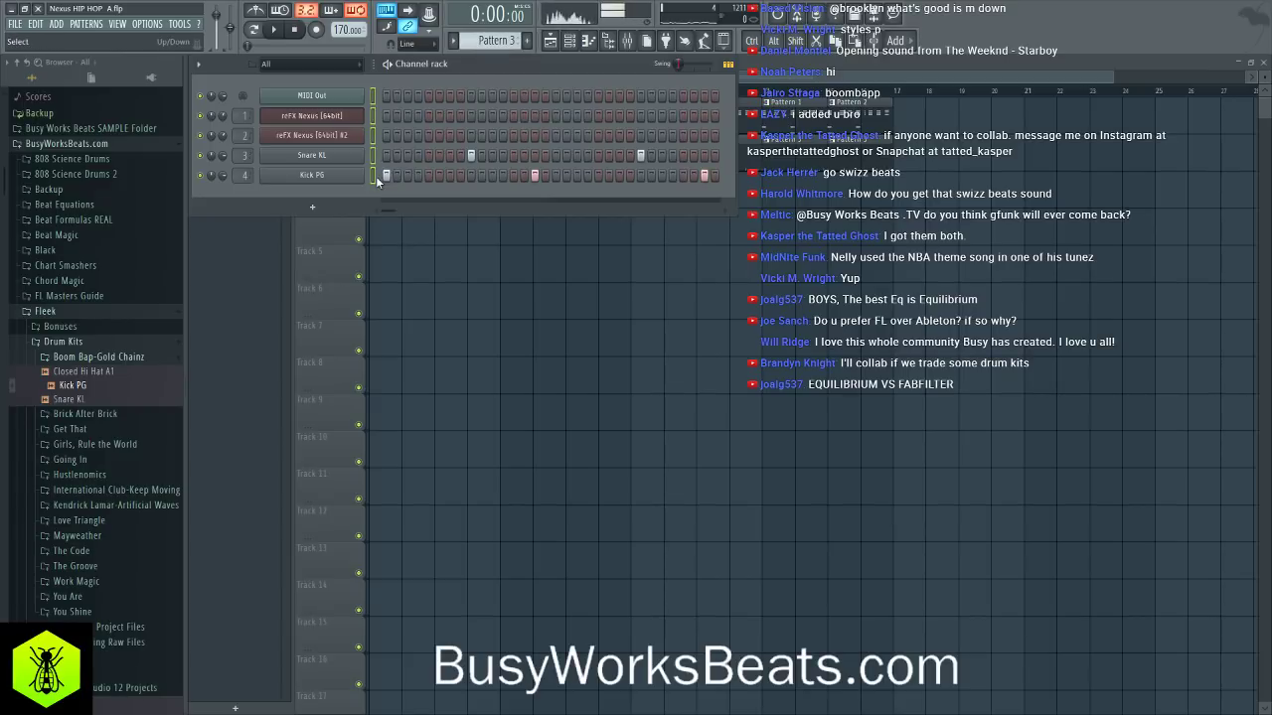
{"action": "scroll", "coordinate": [486, 44], "scroll_direction": "up", "scroll_amount": 1}
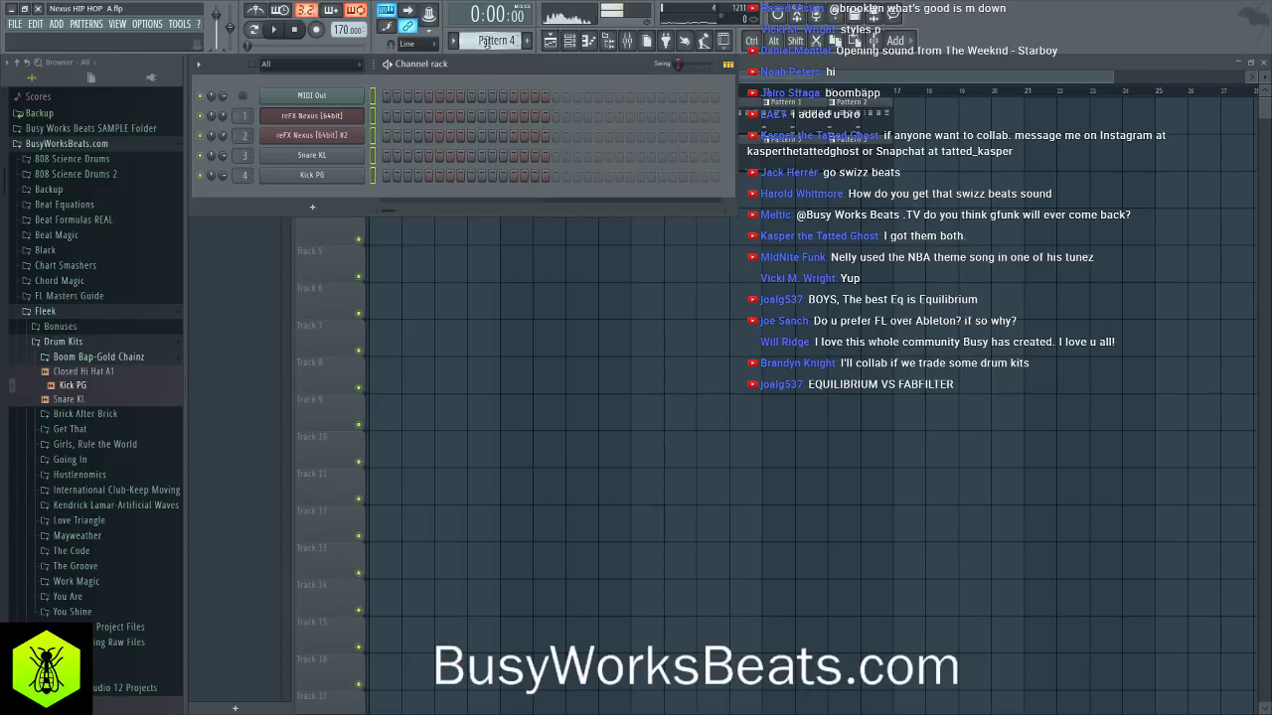
{"action": "left_click", "coordinate": [422, 227]}
- Place Pattern 4 clips on track 2 at bars 3, 7, 11 and 15 so they alternate with Pattern 3
{"action": "left_click", "coordinate": [467, 147]}
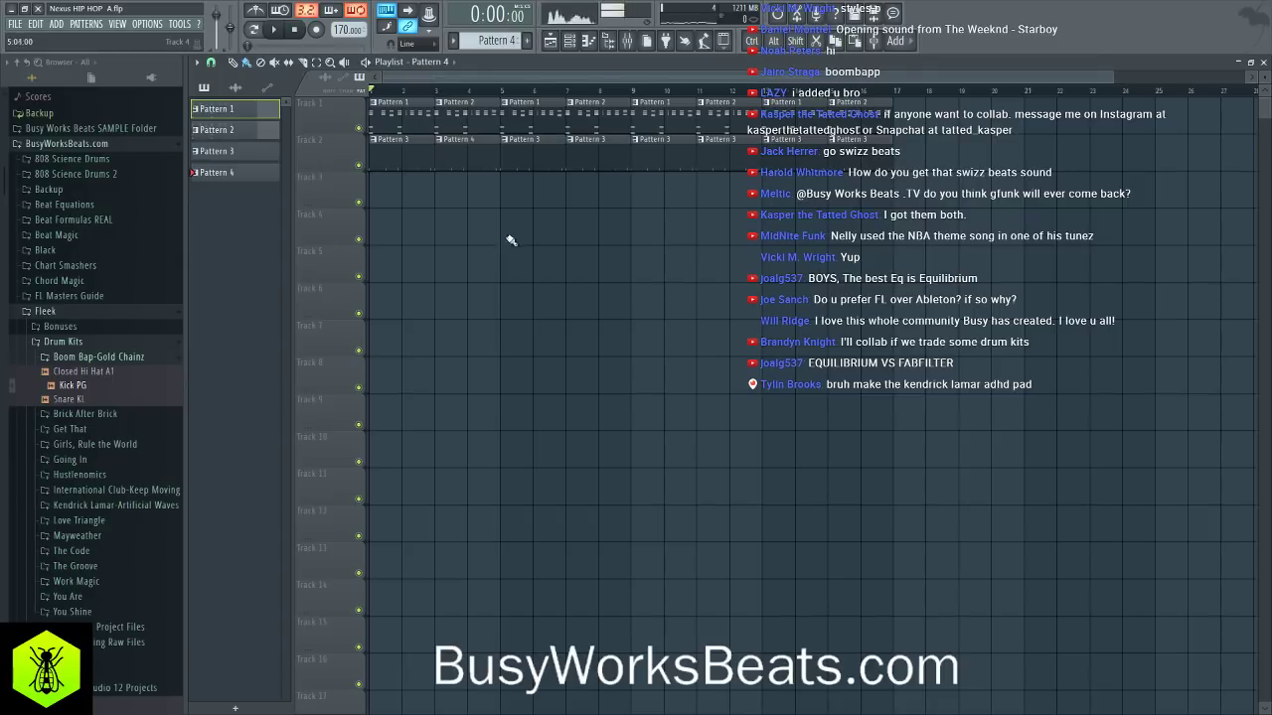
{"action": "left_click", "coordinate": [586, 164]}
{"action": "right_click", "coordinate": [721, 151]}
{"action": "left_click", "coordinate": [721, 151]}
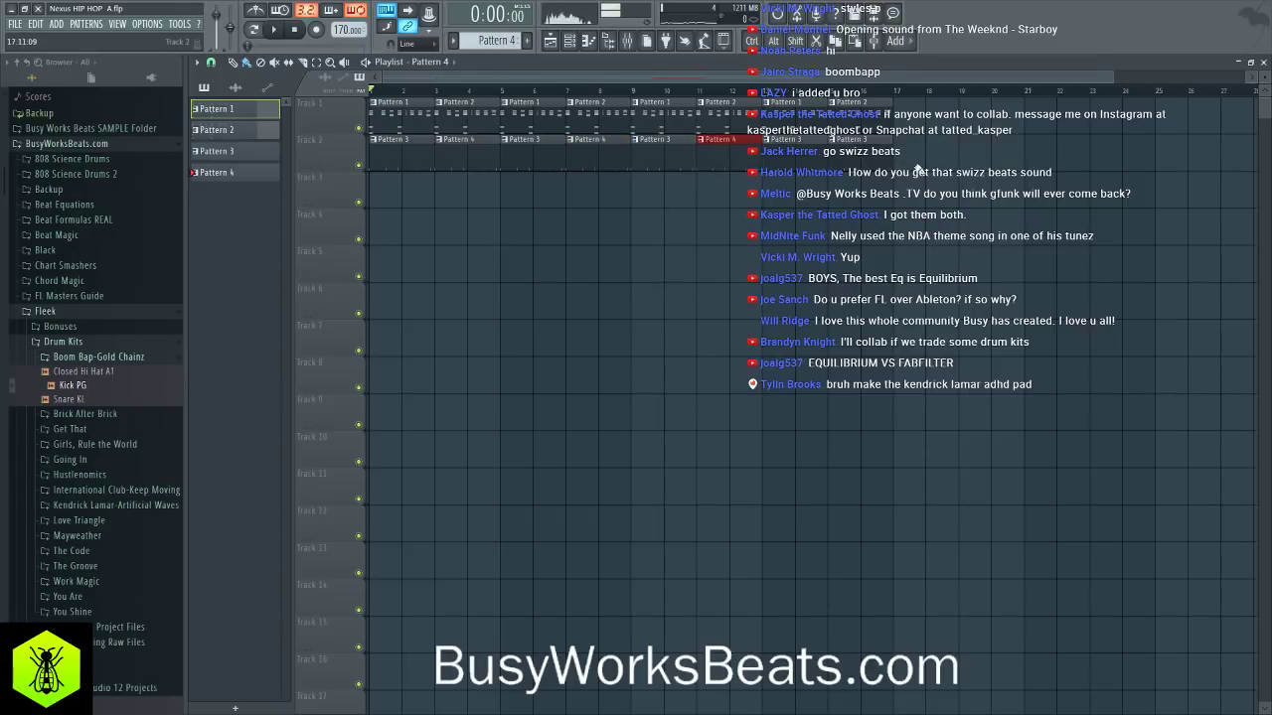
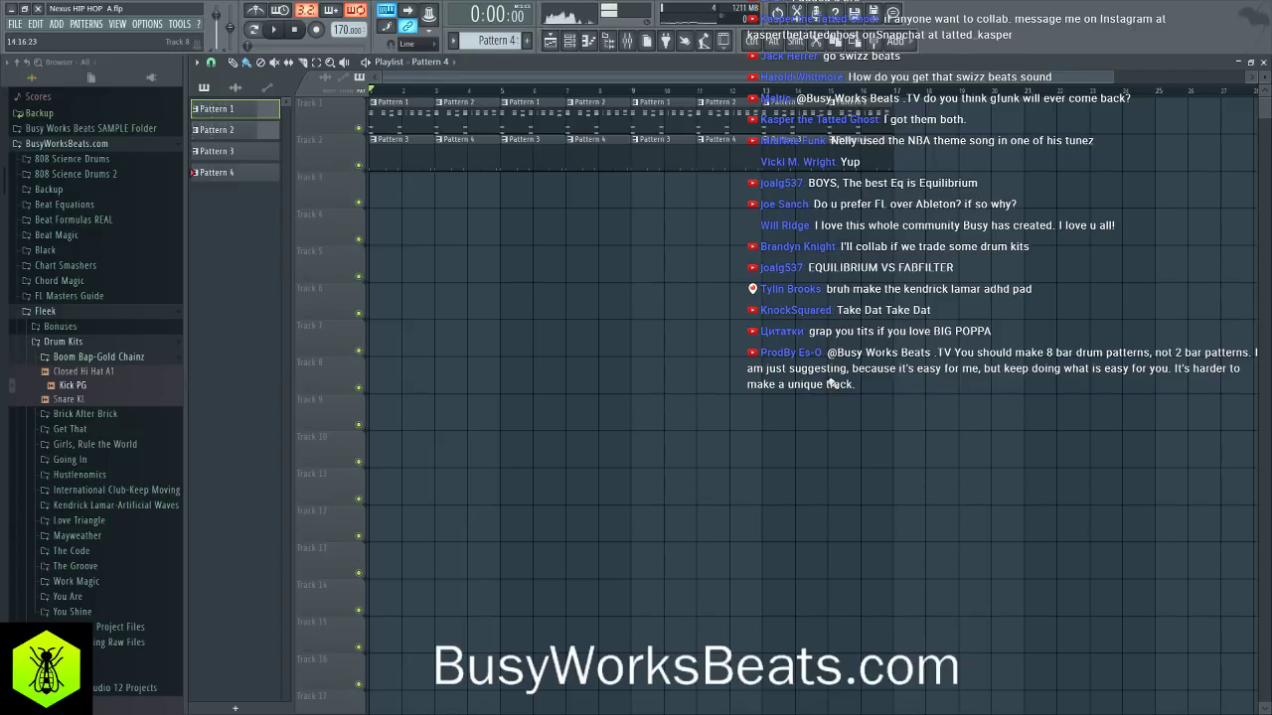
- Play the arrangement briefly, and select only the second reFX Nexus channel in Pattern 4
{"action": "key", "text": "space"}
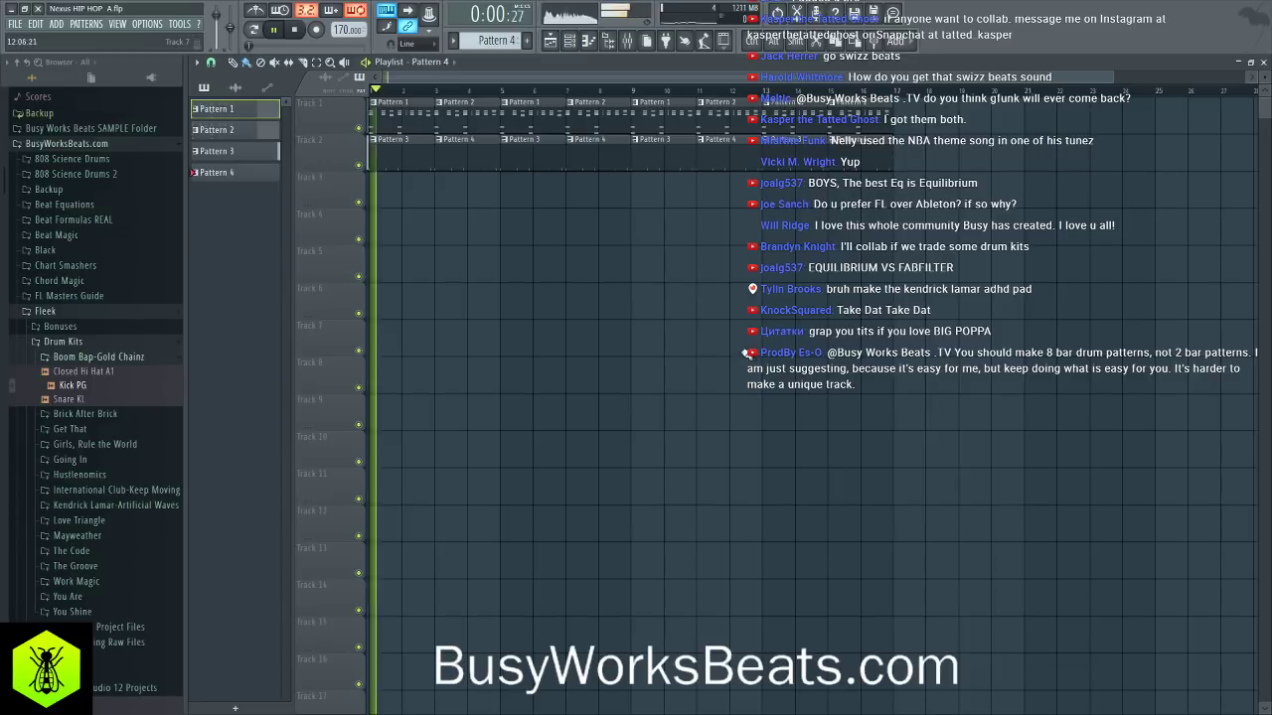
{"action": "left_click", "coordinate": [570, 43]}
{"action": "key", "text": "space"}
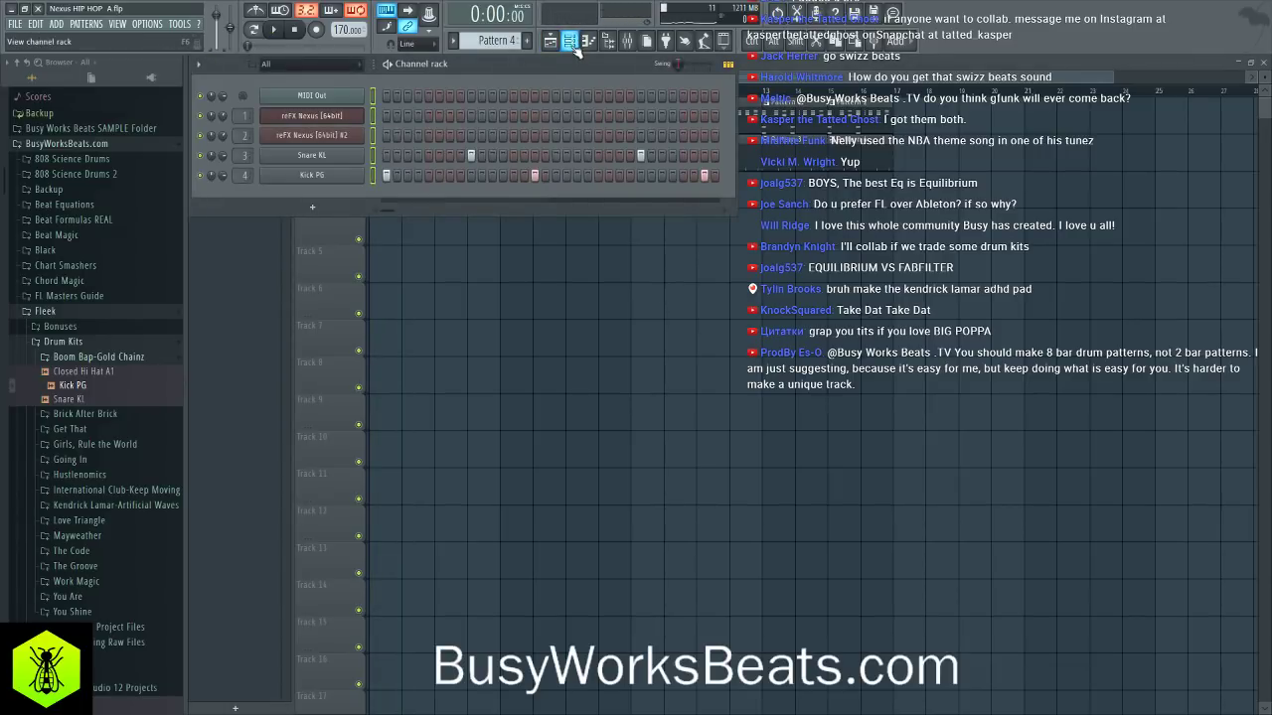
{"action": "left_click", "coordinate": [373, 133]}
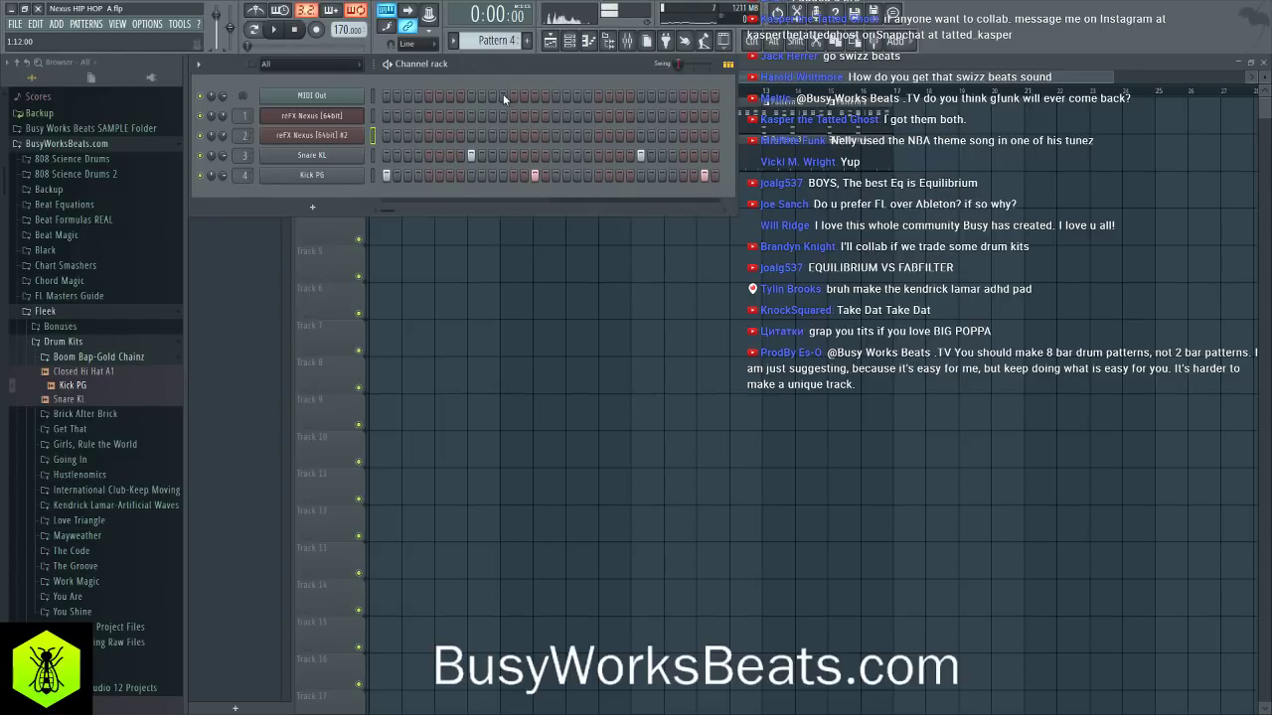
{"action": "key", "text": "space"}
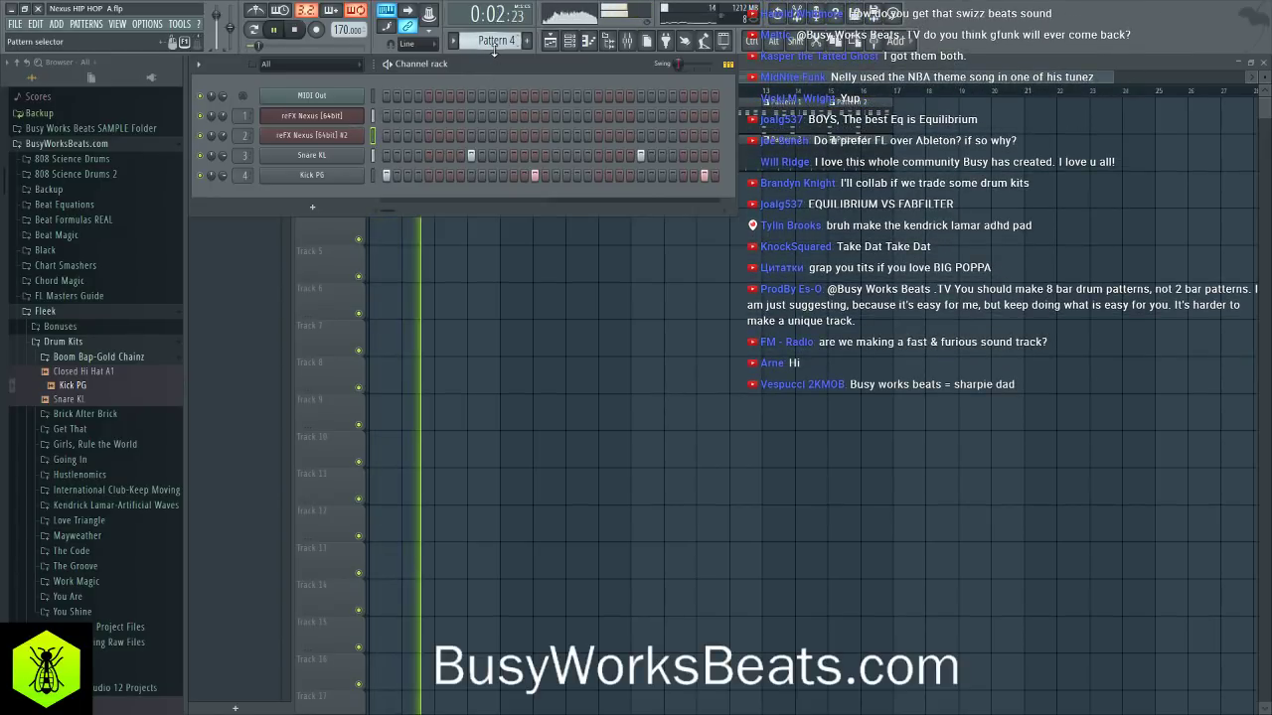
{"action": "key", "text": "space"}
{"action": "key", "text": "F6"}
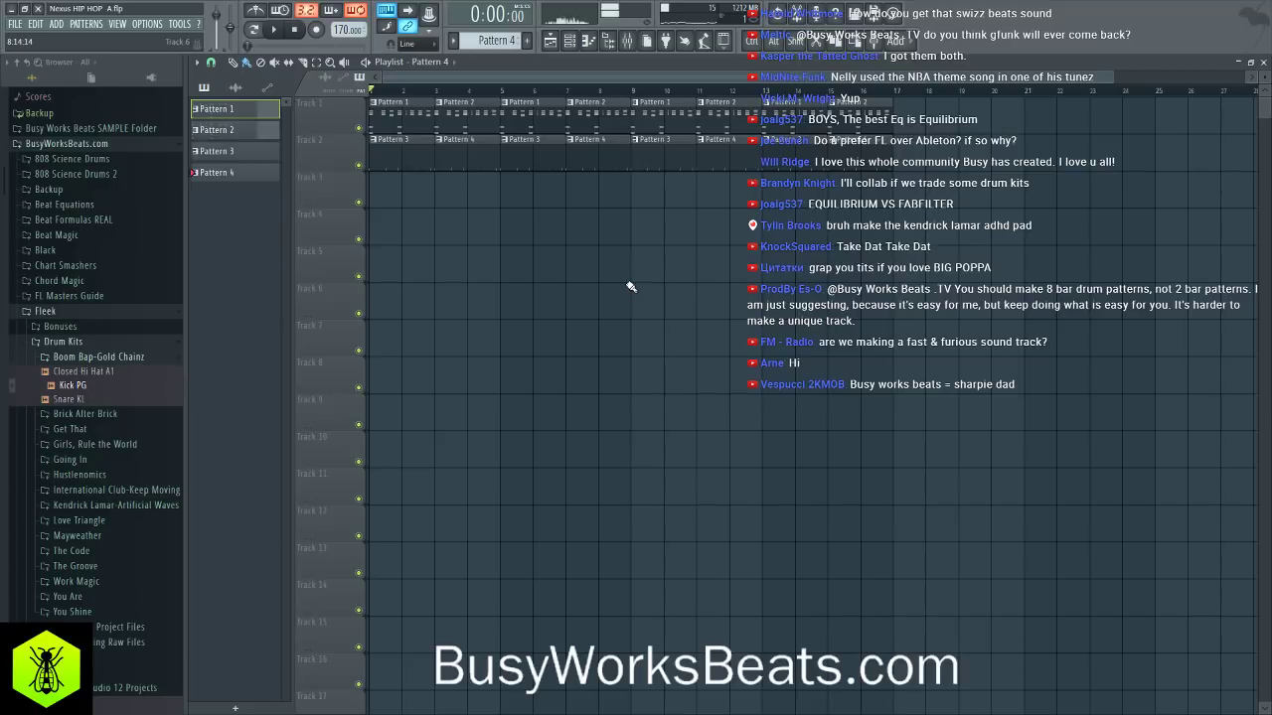
- Add a Kick PG hit on step 13 of Pattern 4 while the arrangement plays, and listen to the change
{"action": "key", "text": "space"}
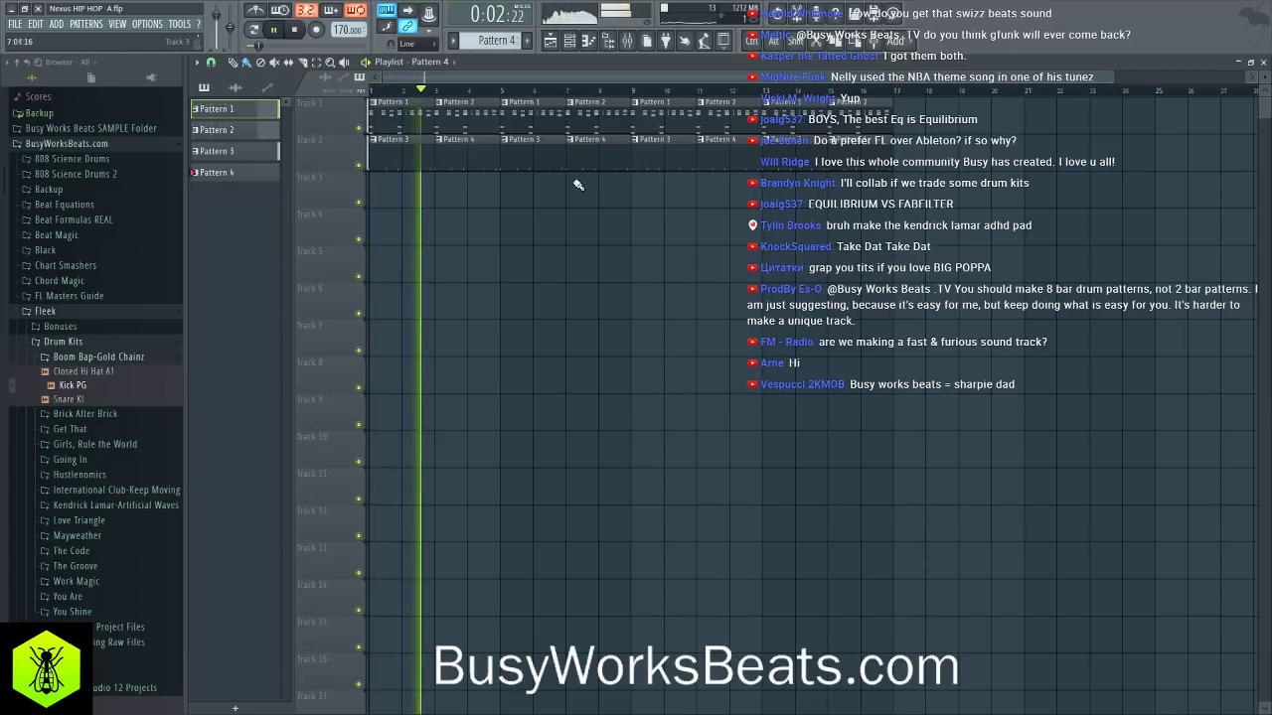
{"action": "left_click", "coordinate": [569, 40]}
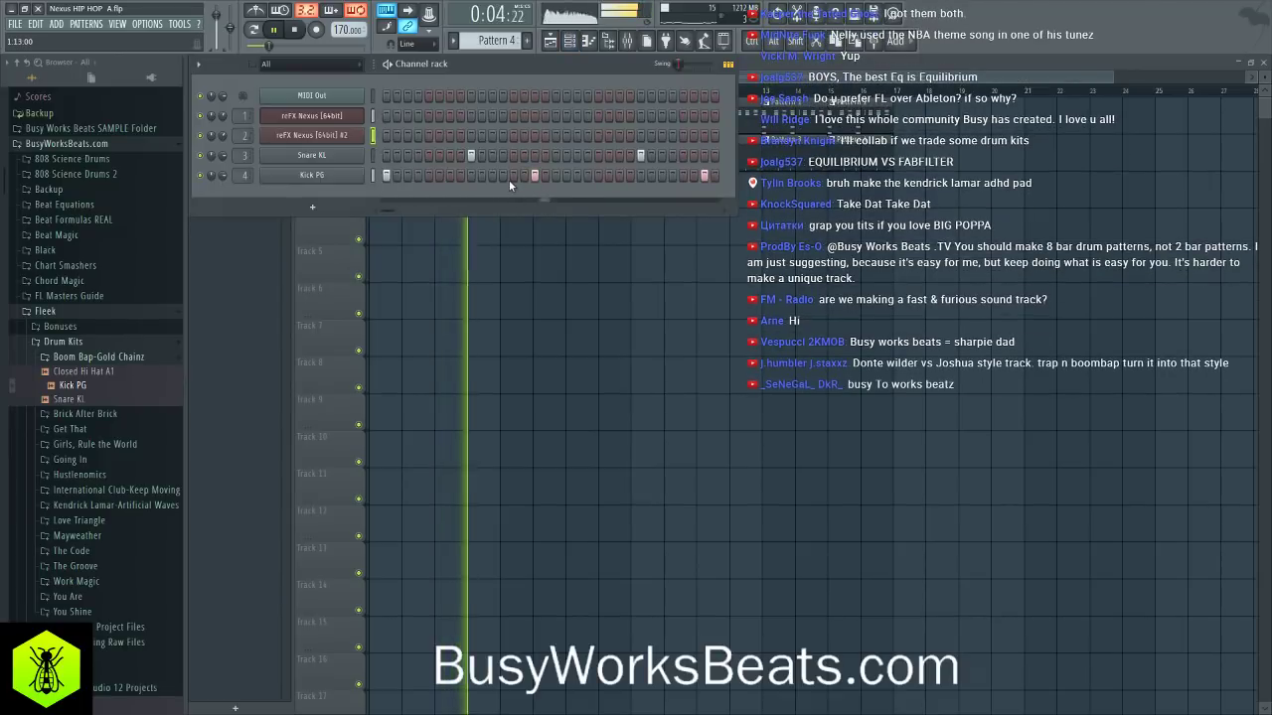
{"action": "left_click", "coordinate": [510, 177]}
{"action": "key", "text": "space"}
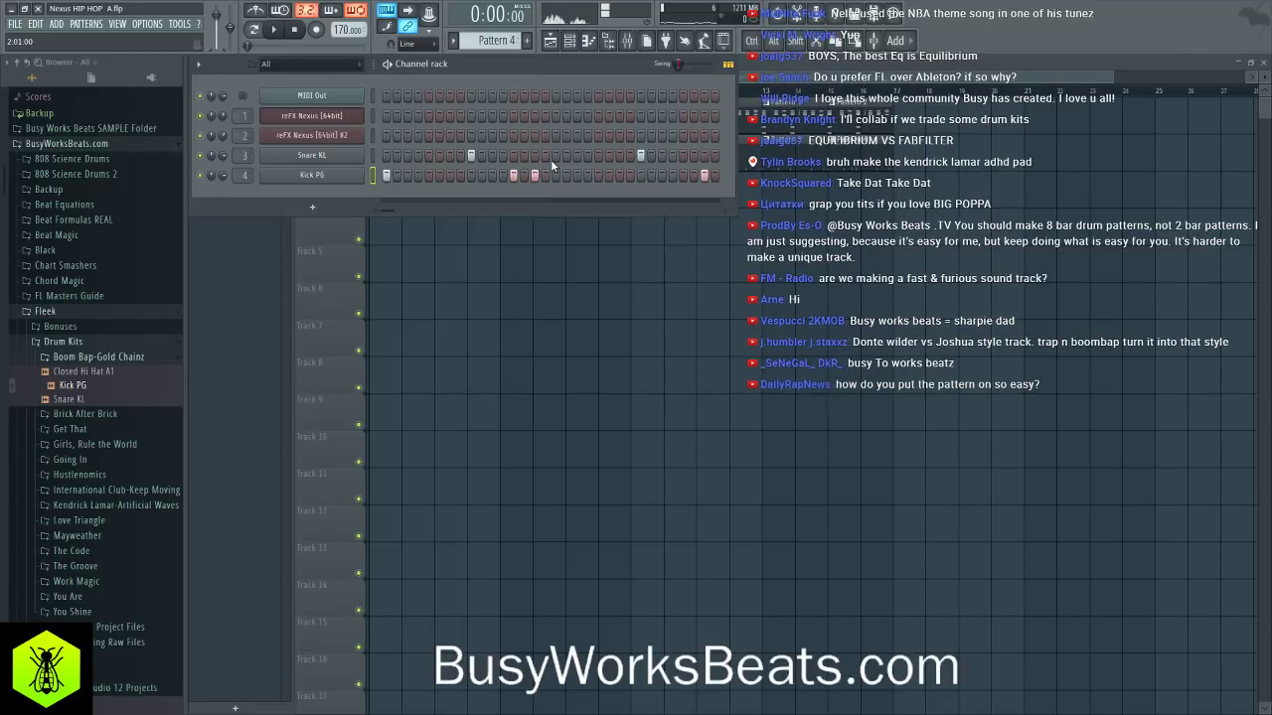
{"action": "key", "text": "space"}
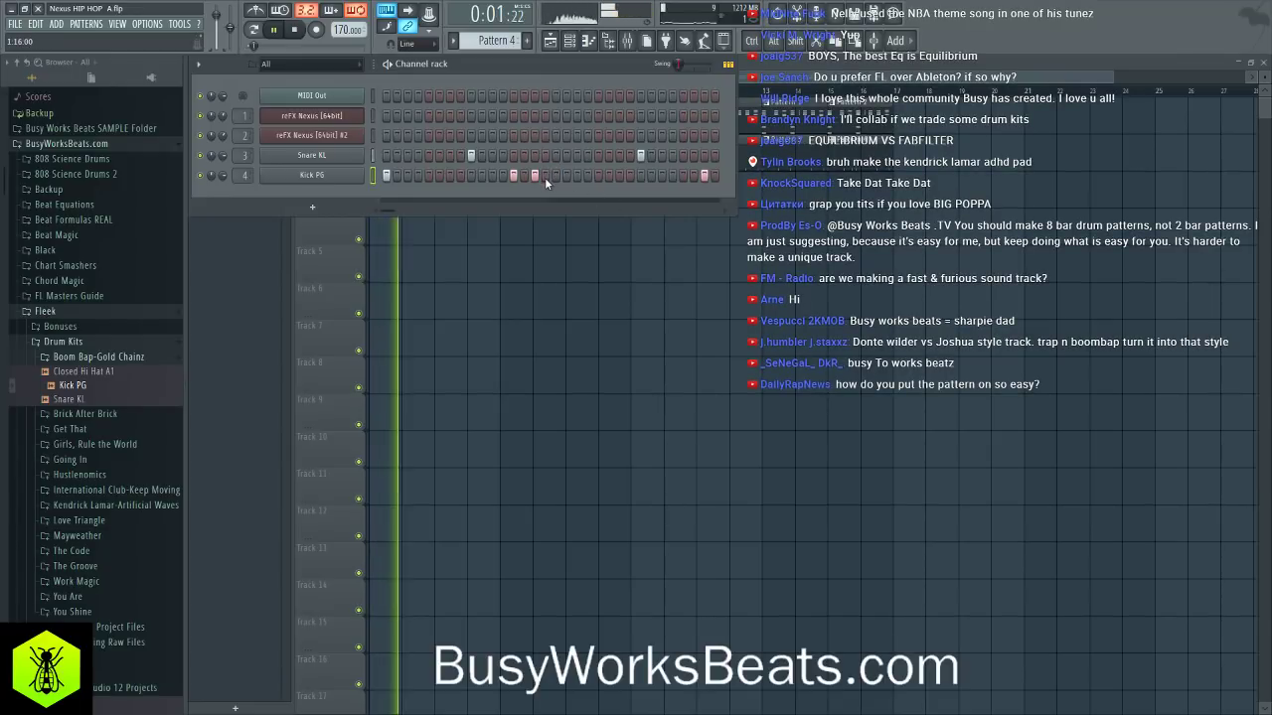
{"action": "key", "text": "space"}
{"action": "key", "text": "F6"}
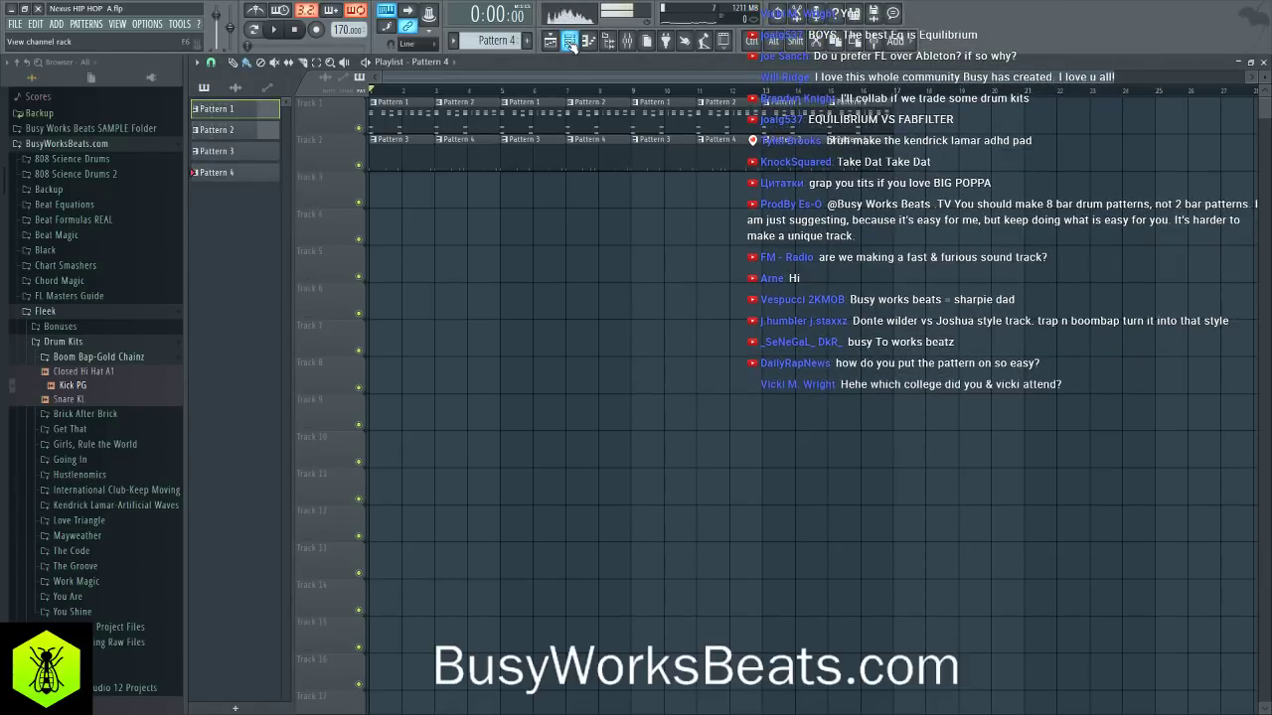
- Play the arrangement again and check the Kick PG hit on step 15 of Pattern 4
{"action": "key", "text": "space"}
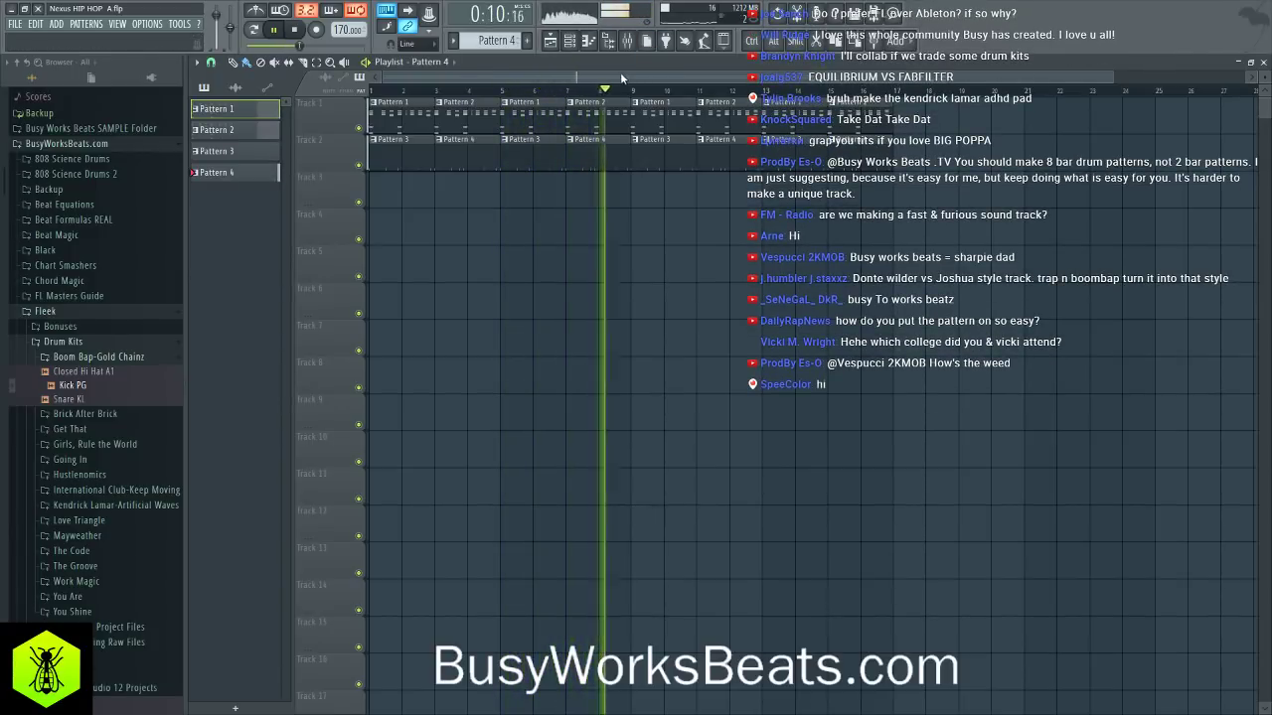
{"action": "key", "text": "F6"}
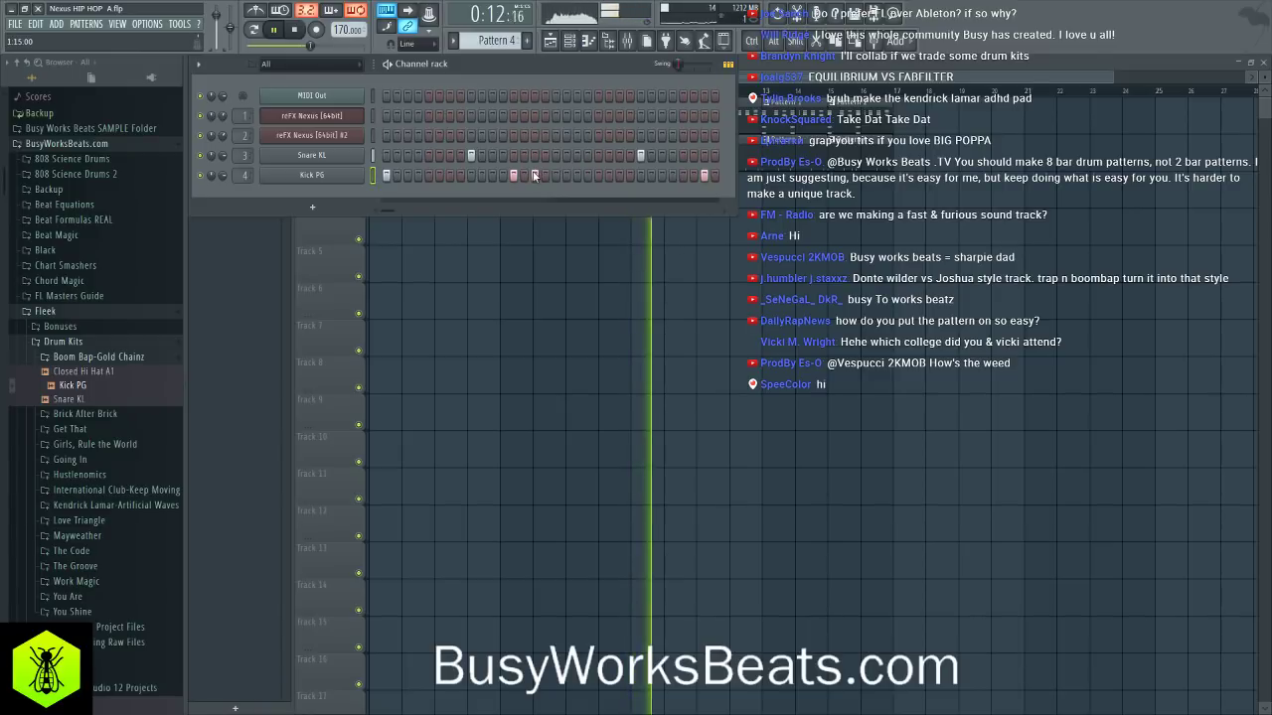
{"action": "left_click", "coordinate": [533, 176]}
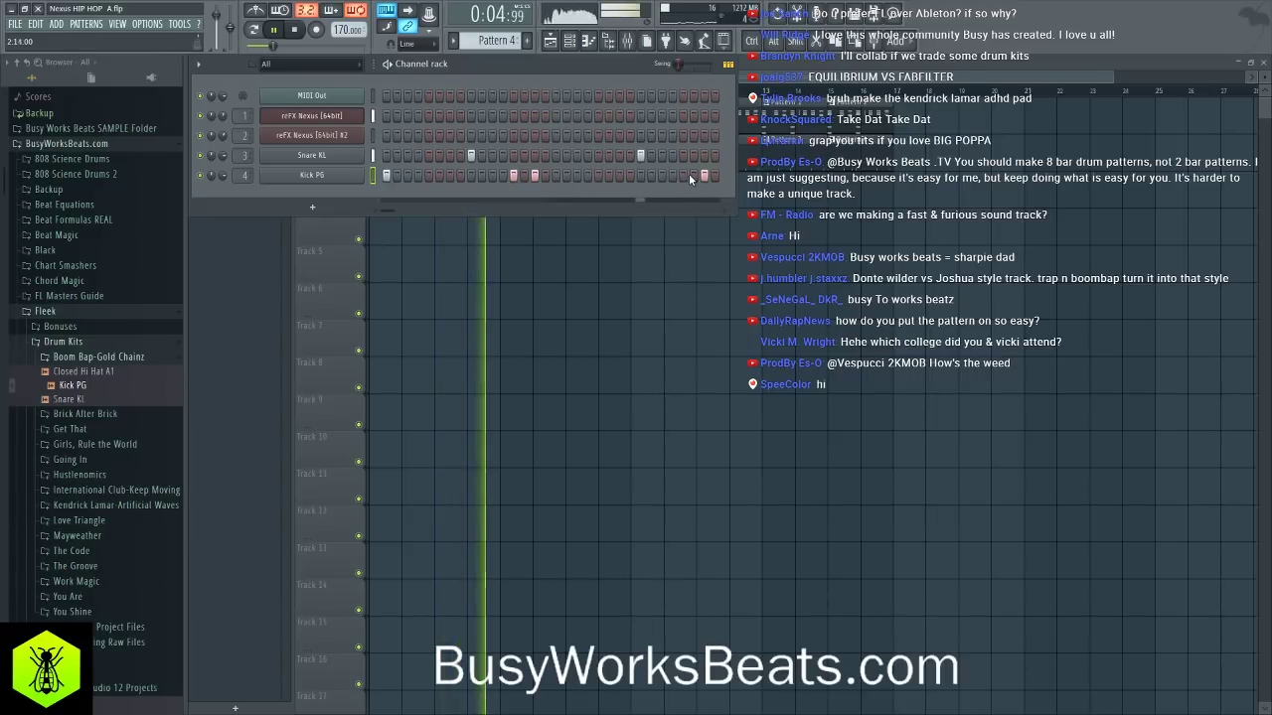
{"action": "key", "text": "F6"}
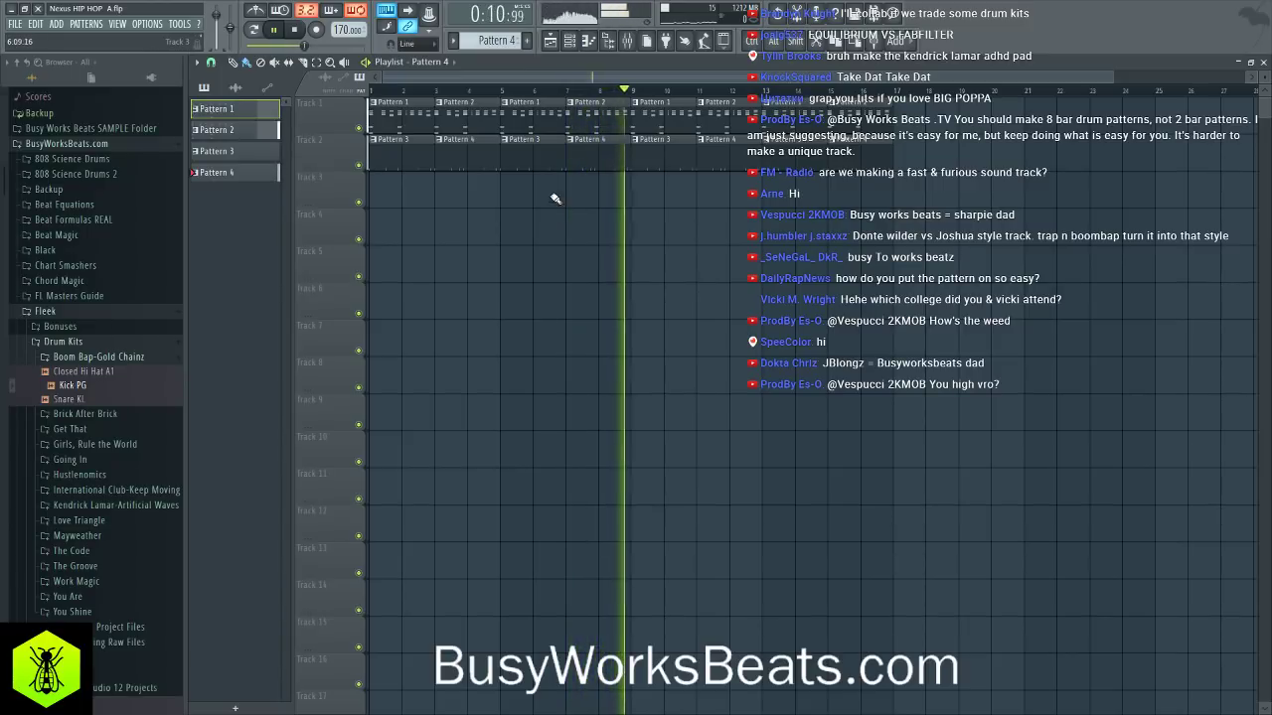
{"action": "key", "text": "space"}
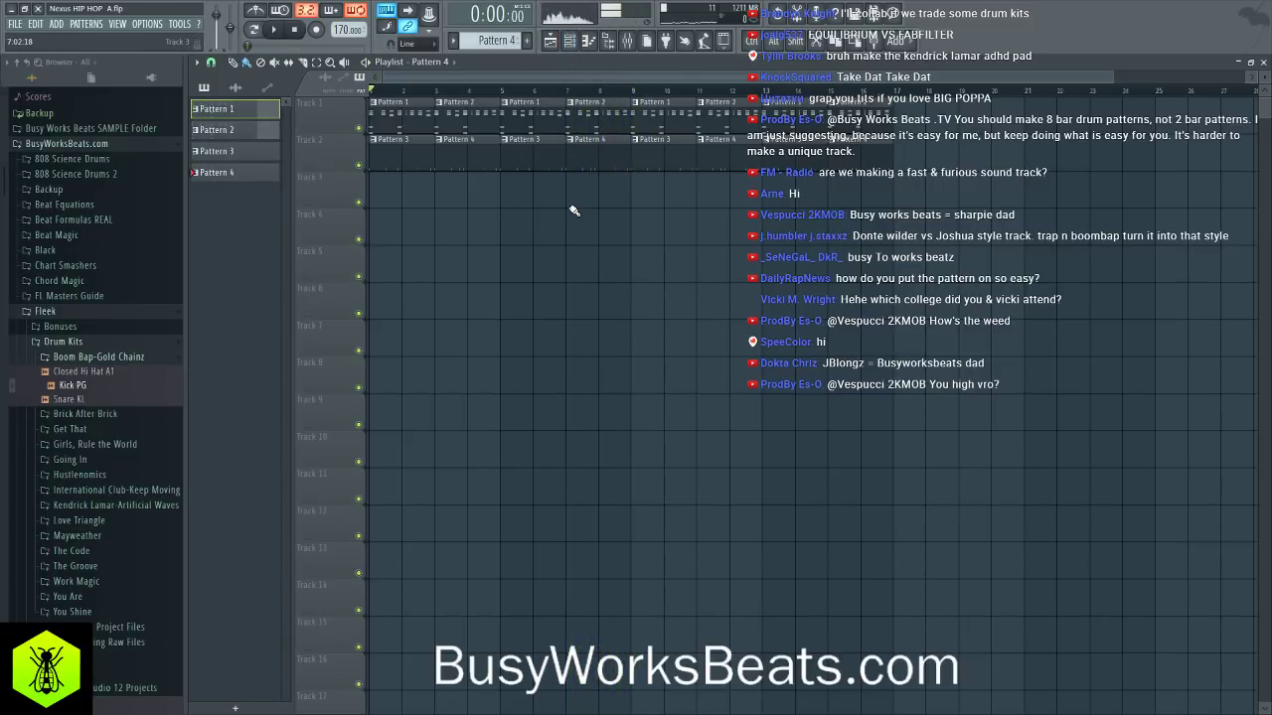
- Preview Closed Hi Hat A1 over the playing arrangement, and collapse the Boom Bap-Gold Chainz kit folder
{"action": "key", "text": "space"}
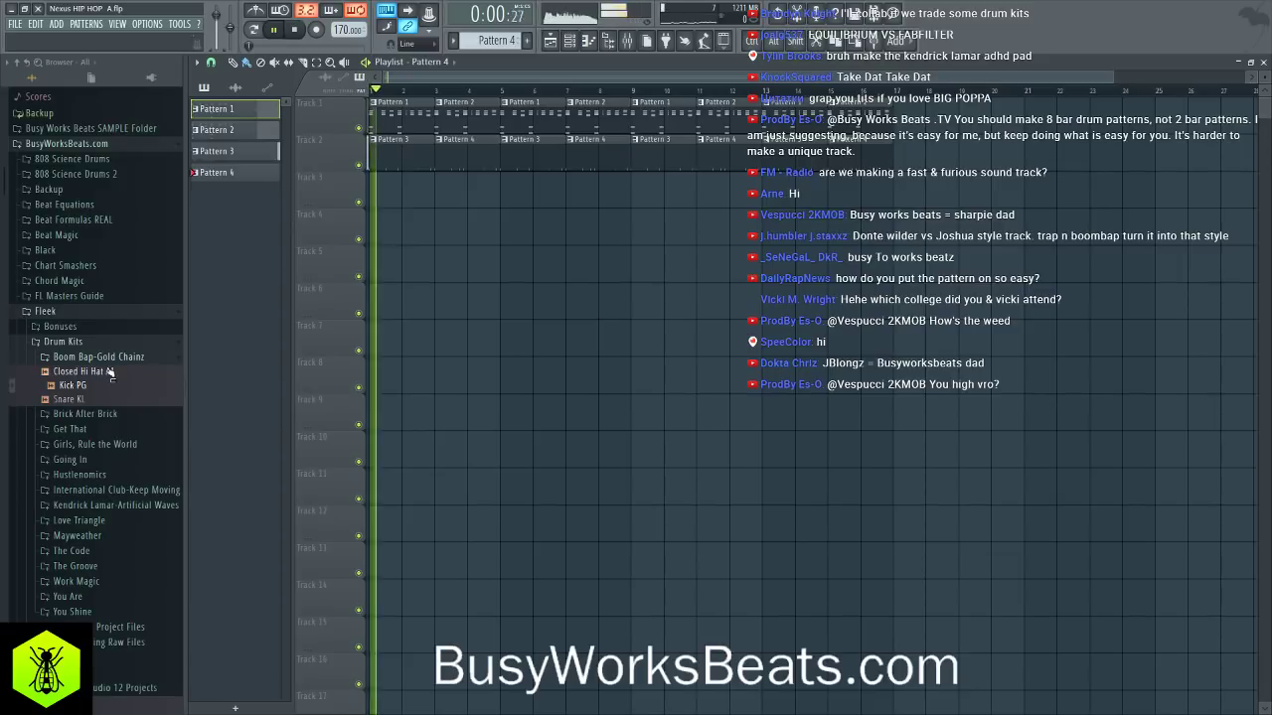
{"action": "left_click", "coordinate": [109, 372]}
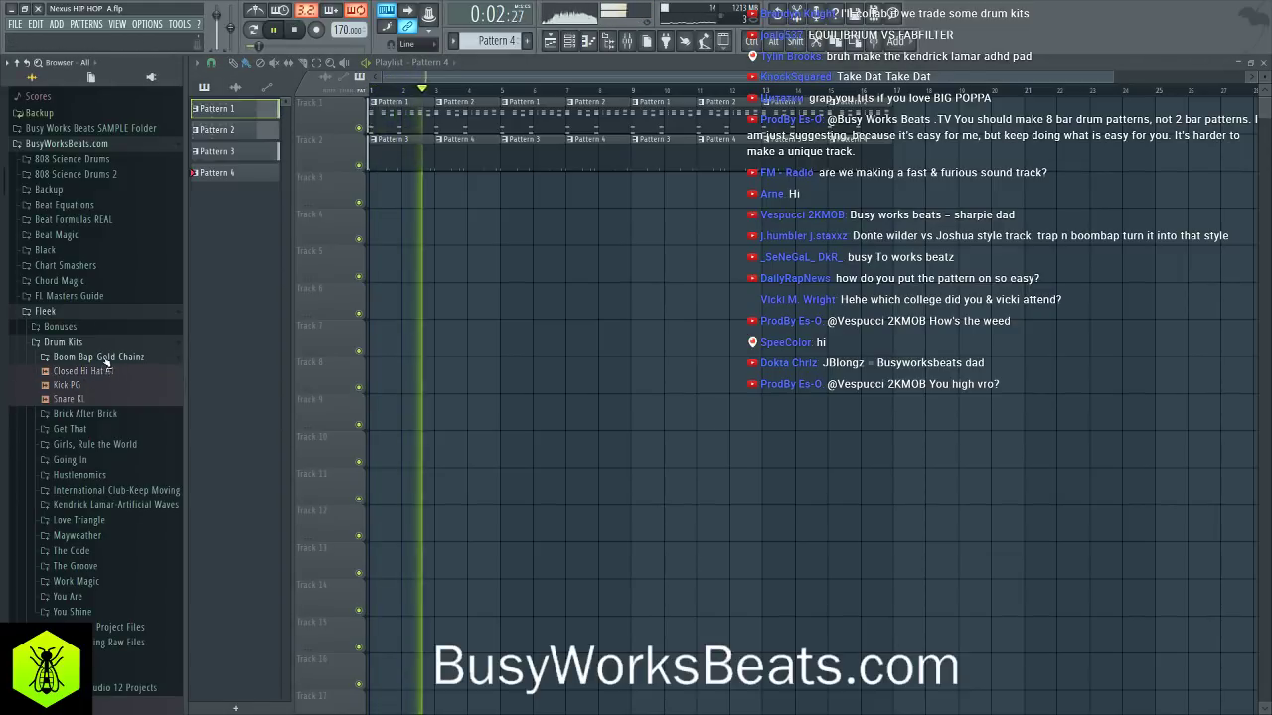
{"action": "left_click", "coordinate": [100, 357]}
{"action": "key", "text": "space"}
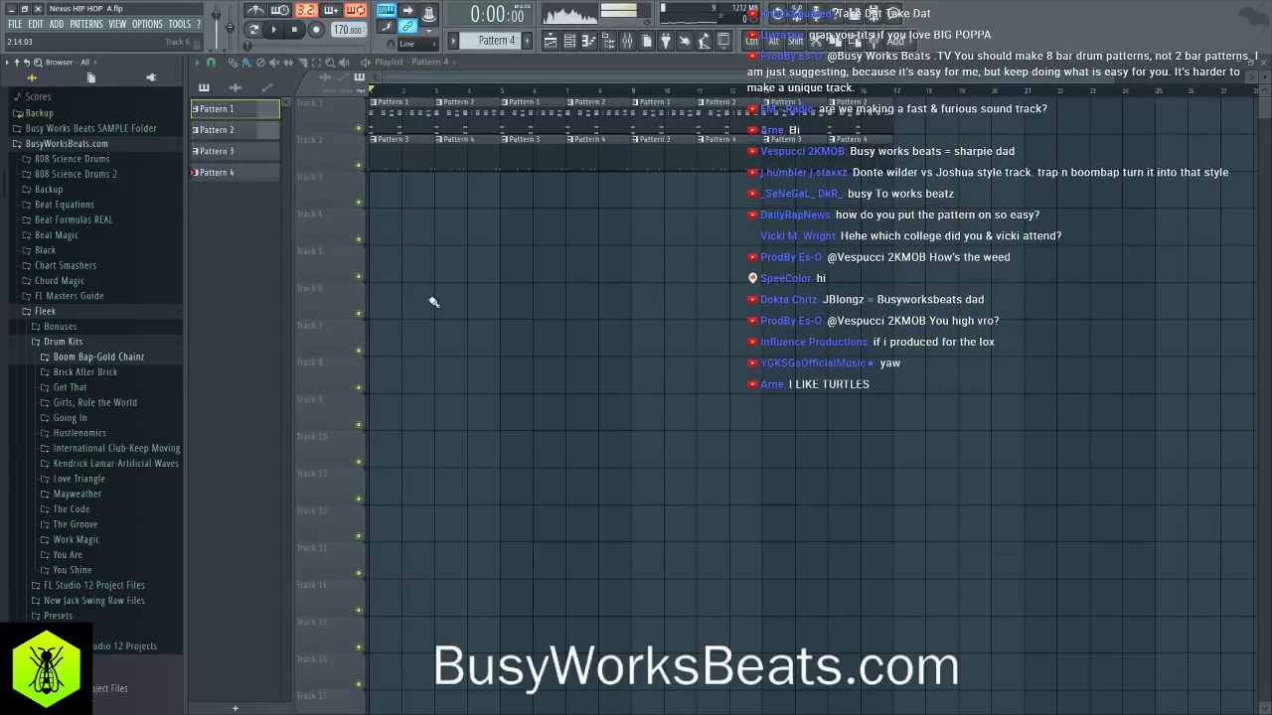
- Play the arrangement from the start and restart it to listen to the current drum patterns
{"action": "key", "text": "space"}
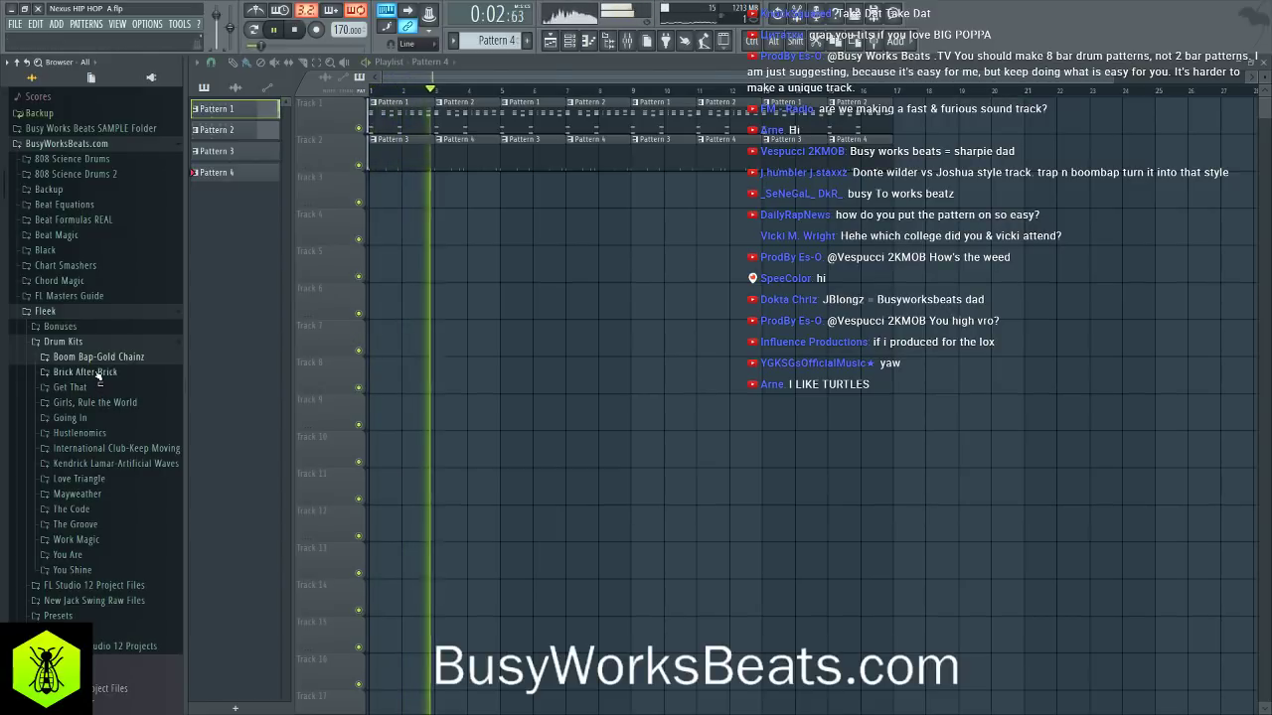
{"action": "key", "text": "space"}
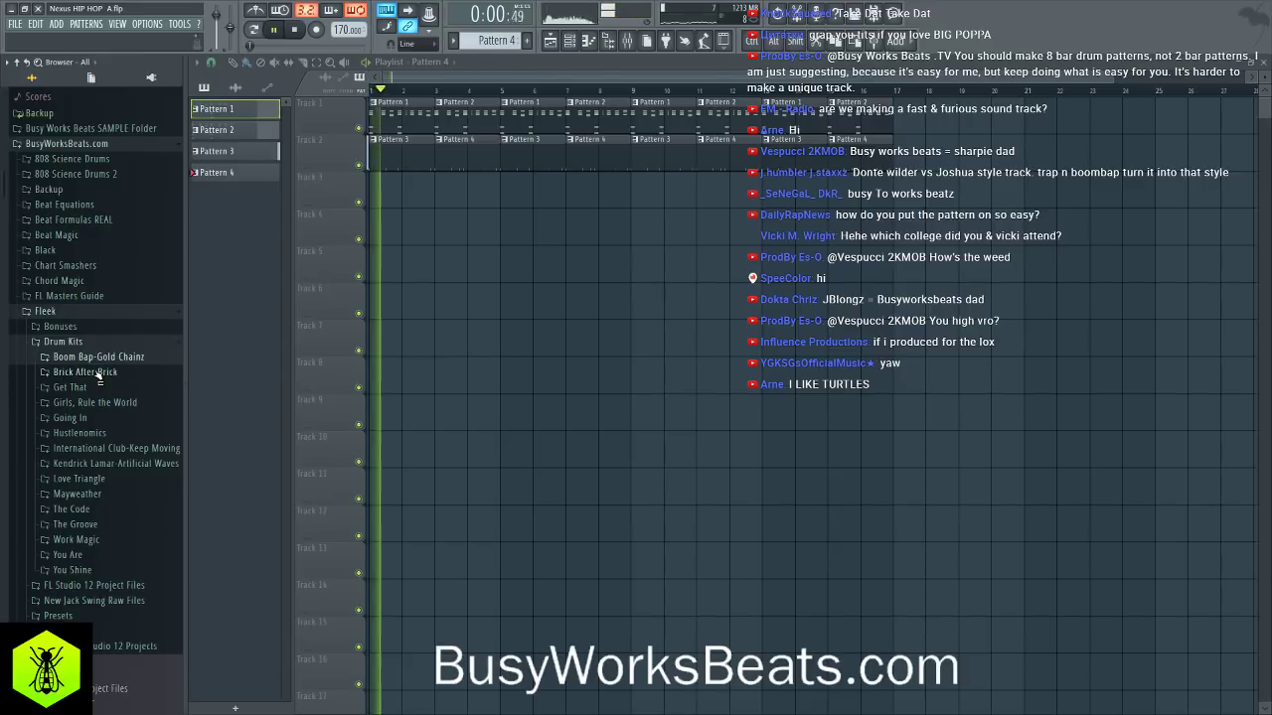
{"action": "key", "text": "space"}
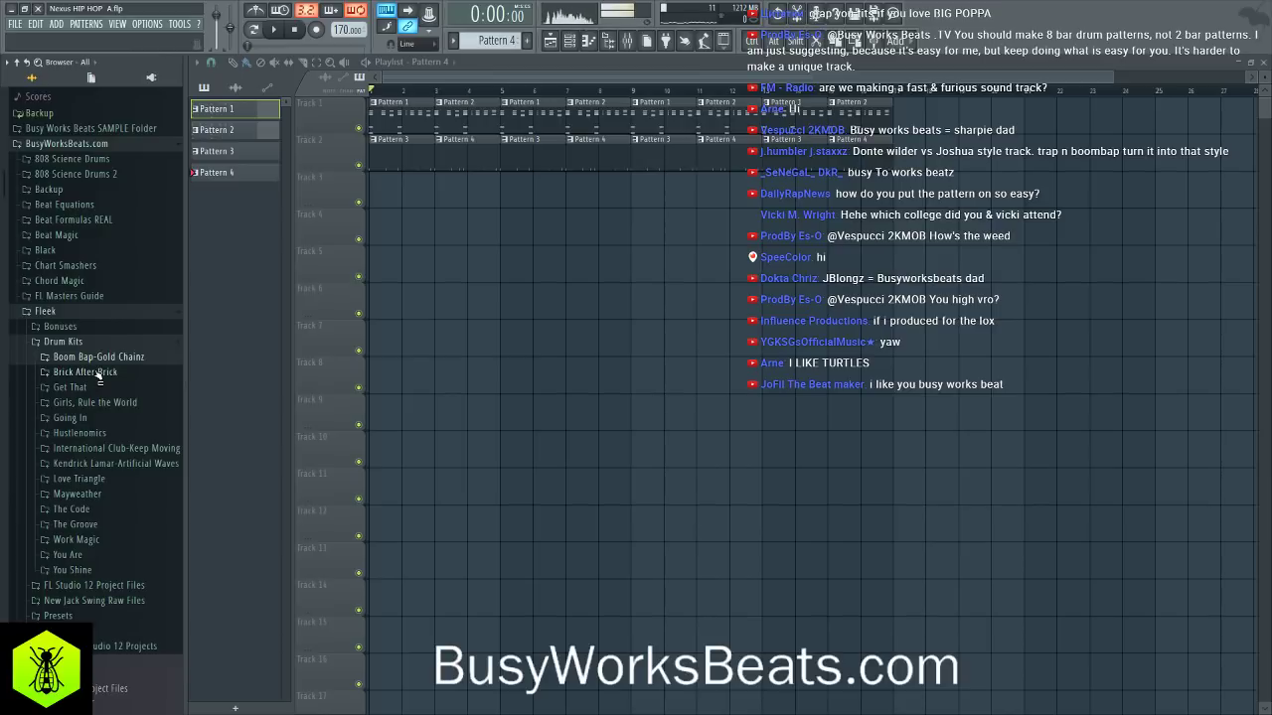
- Preview Closed Hi Hat LYR from the Brick After Brick kit over the arrangement, and load it into a new sampler channel
{"action": "left_click", "coordinate": [99, 374]}
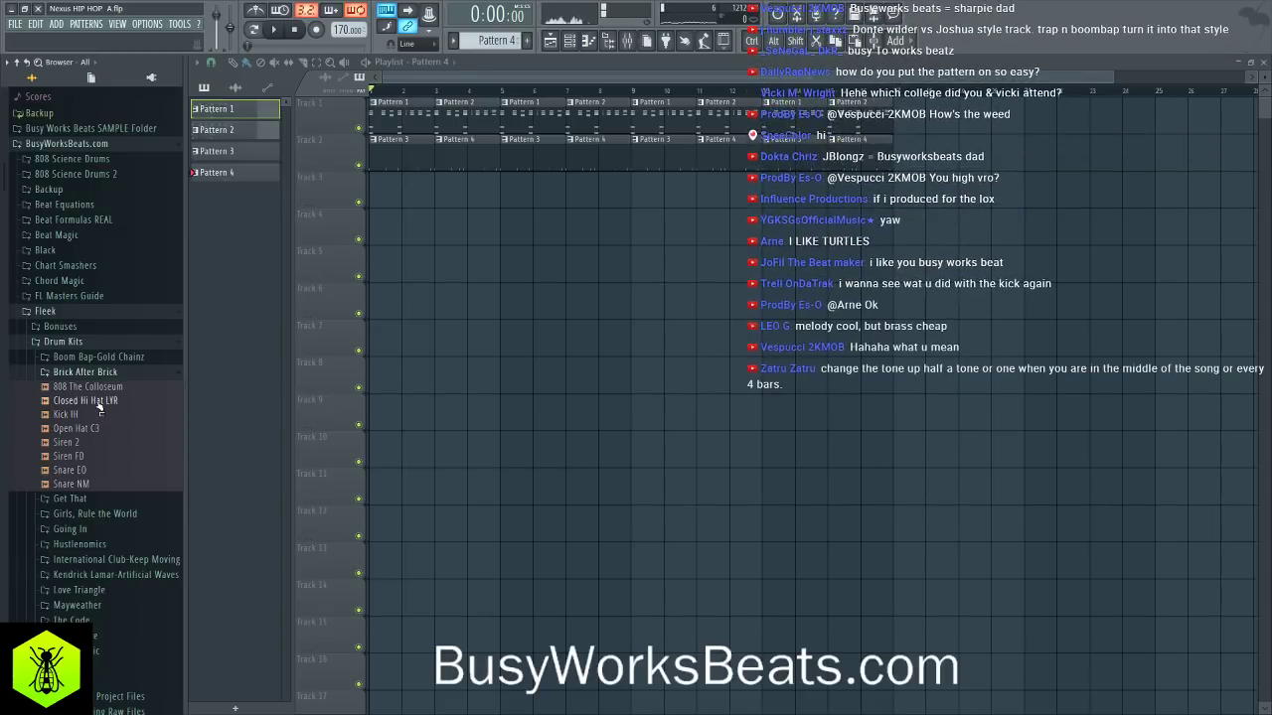
{"action": "key", "text": "space"}
{"action": "left_click", "coordinate": [99, 401]}
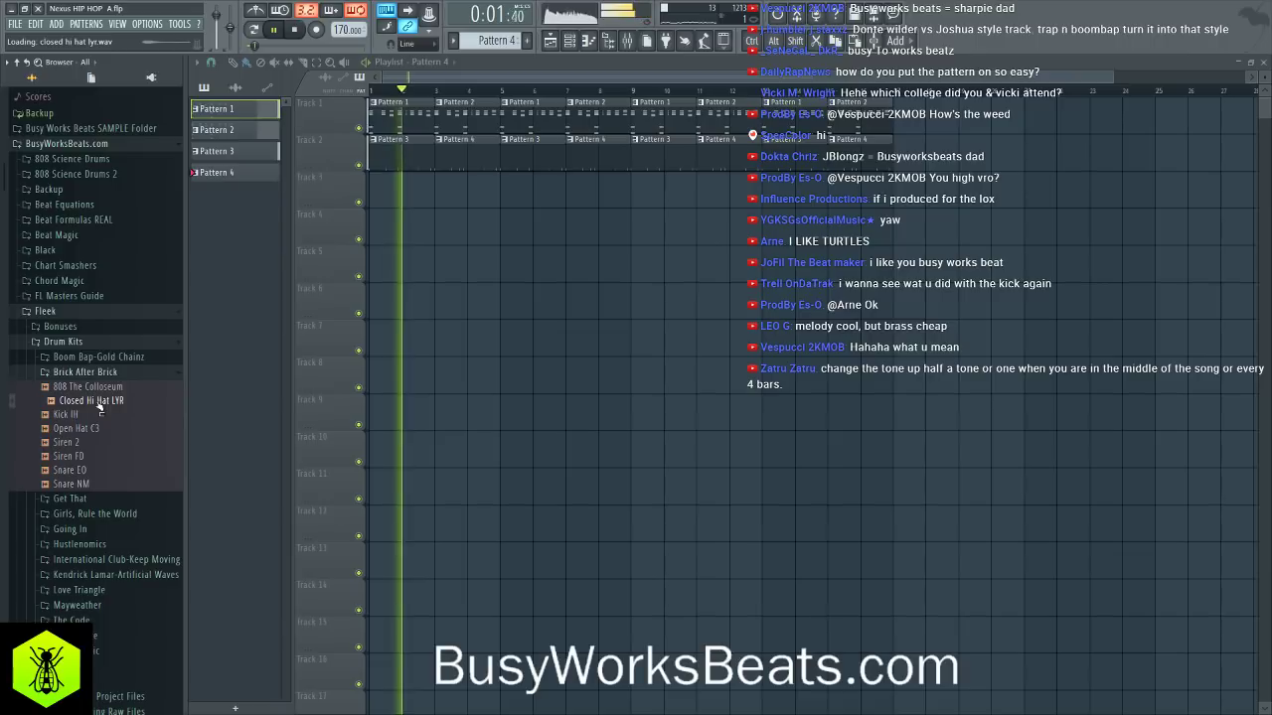
{"action": "key", "text": "space"}
{"action": "double_click", "coordinate": [114, 409]}
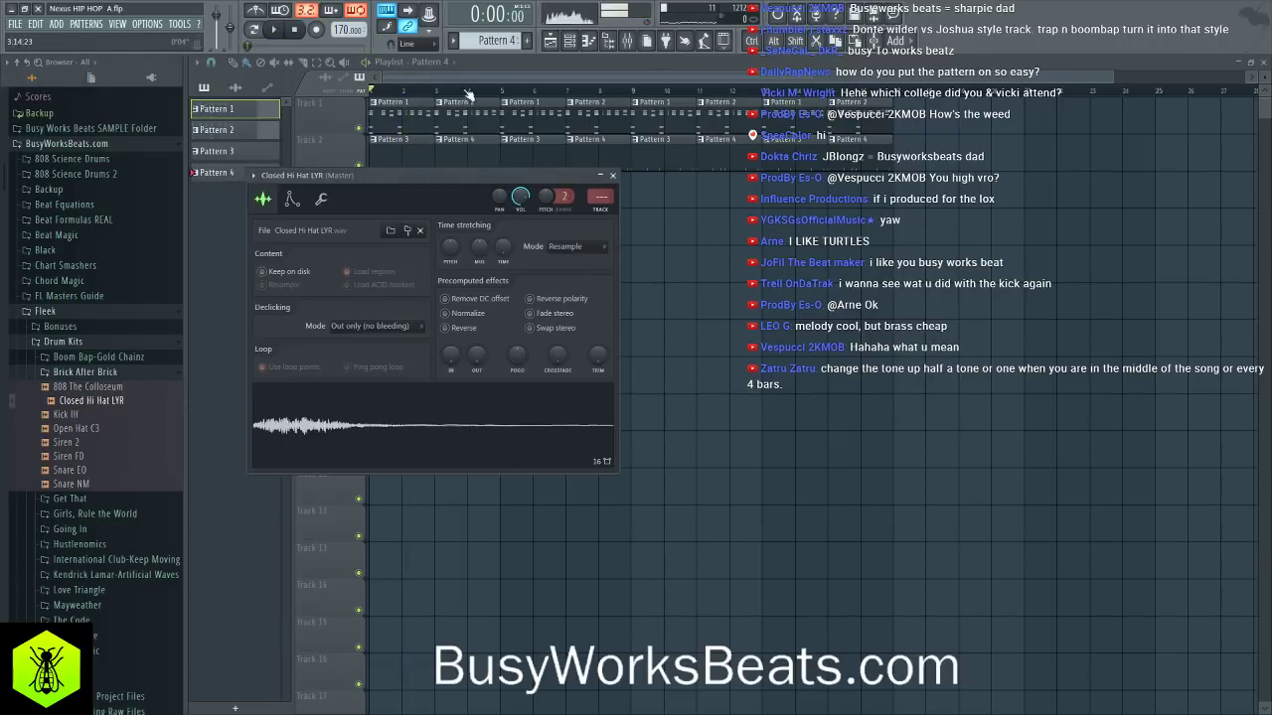
- Program Closed Hi Hat LYR hits on steps 5, 19 and 23 of Pattern 3 and route the channel to mixer track 5
{"action": "left_click", "coordinate": [572, 42]}
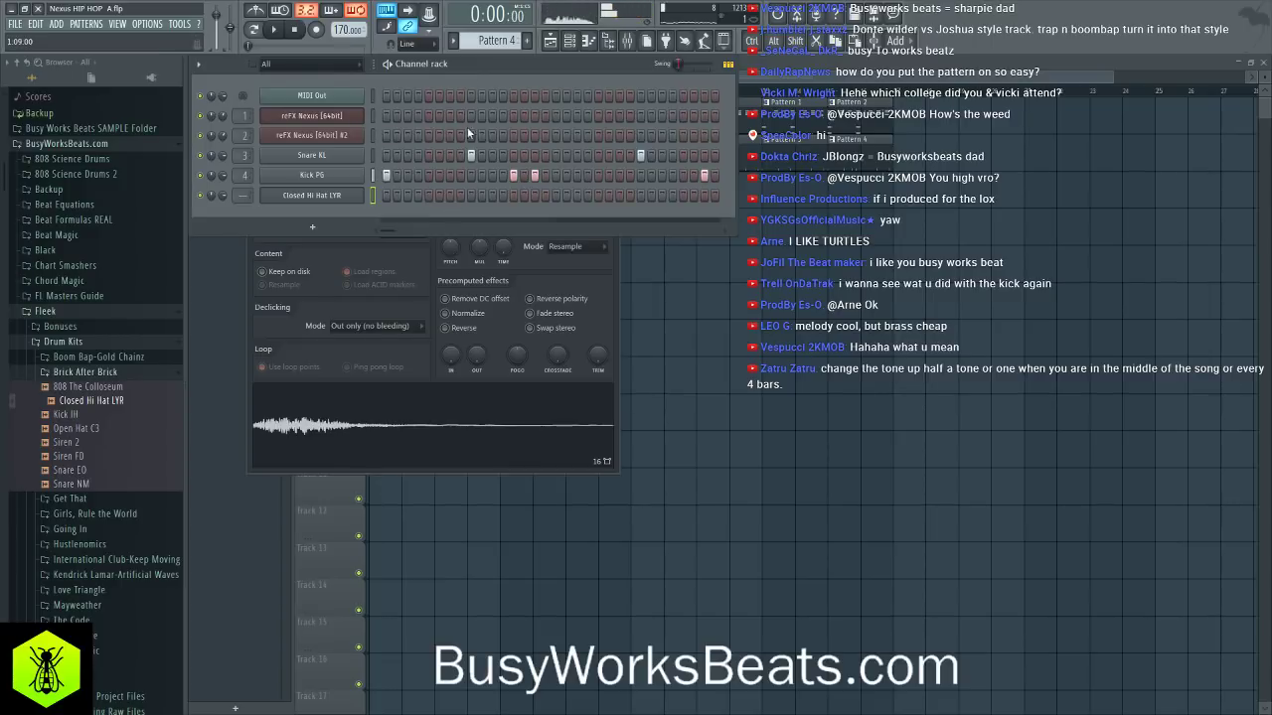
{"action": "scroll", "coordinate": [497, 40], "scroll_direction": "down", "scroll_amount": 1}
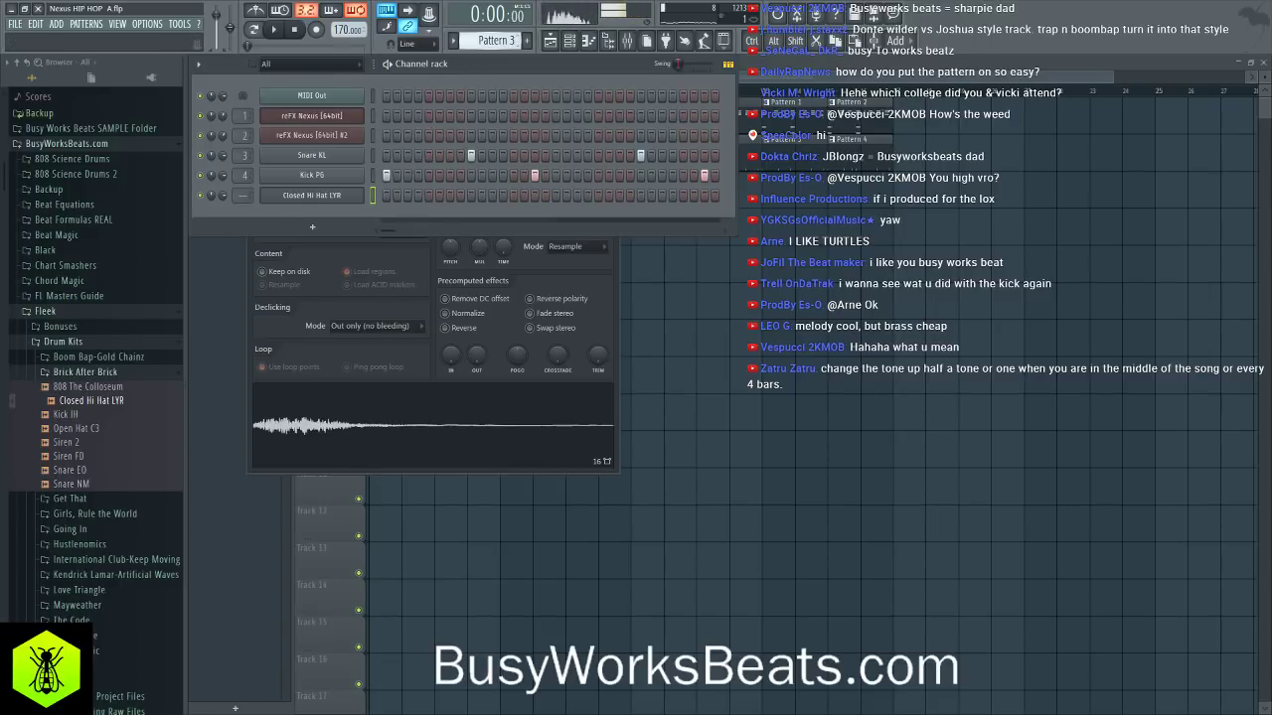
{"action": "left_click", "coordinate": [418, 196]}
{"action": "key", "text": "space"}
{"action": "left_click", "coordinate": [418, 196]}
{"action": "left_click", "coordinate": [429, 196]}
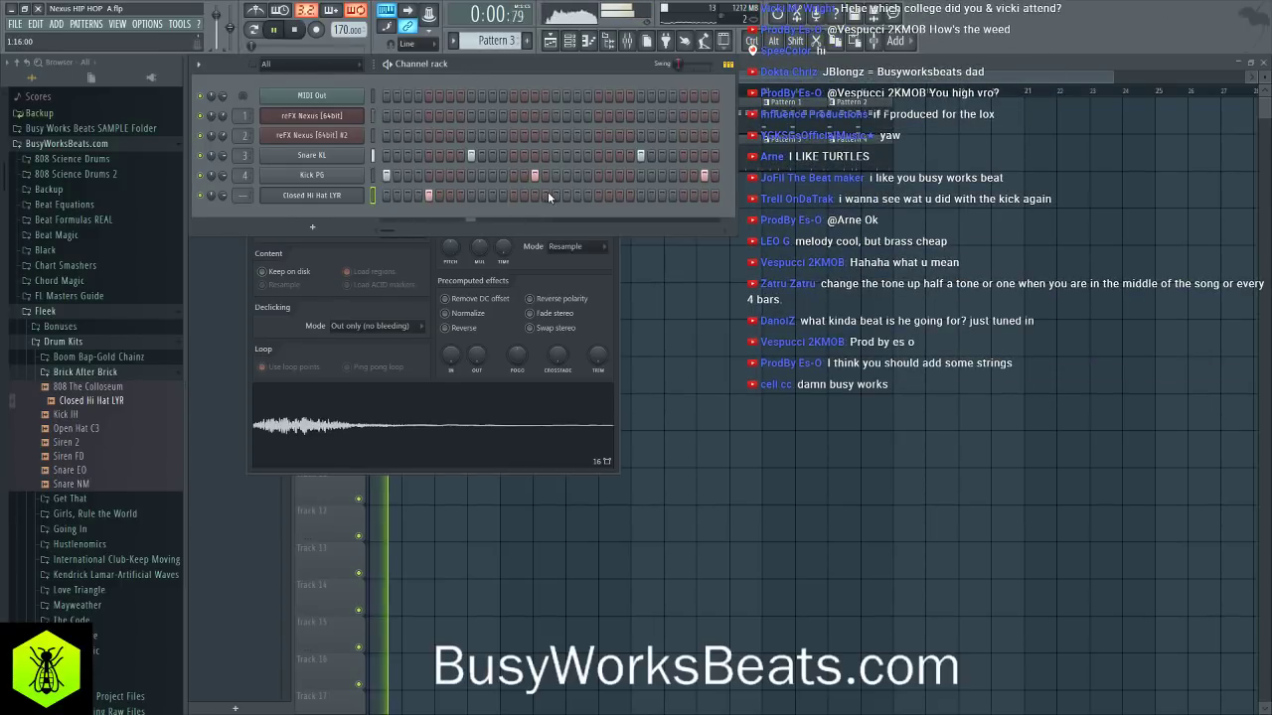
{"action": "key", "text": "space"}
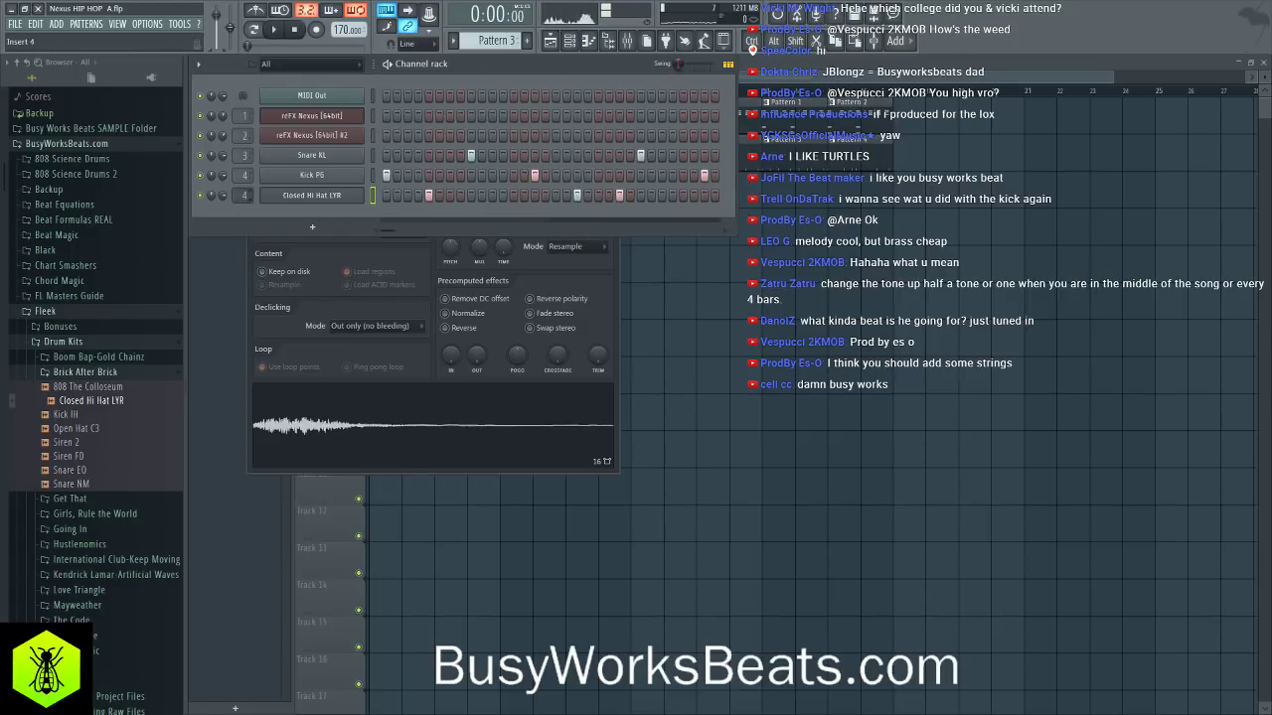
- Play back the song with the new hi-hat part while viewing Pattern 3 in the channel rack
{"action": "key", "text": "F5"}
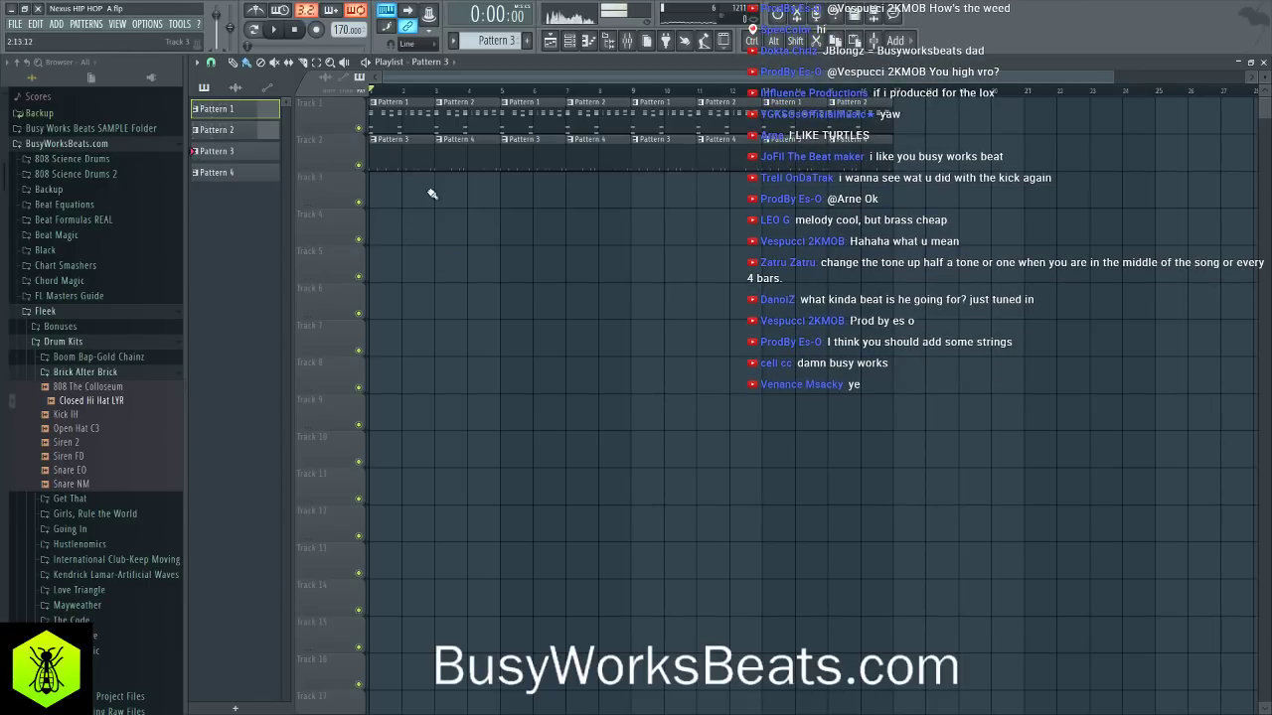
{"action": "key", "text": "space"}
{"action": "key", "text": "F6"}
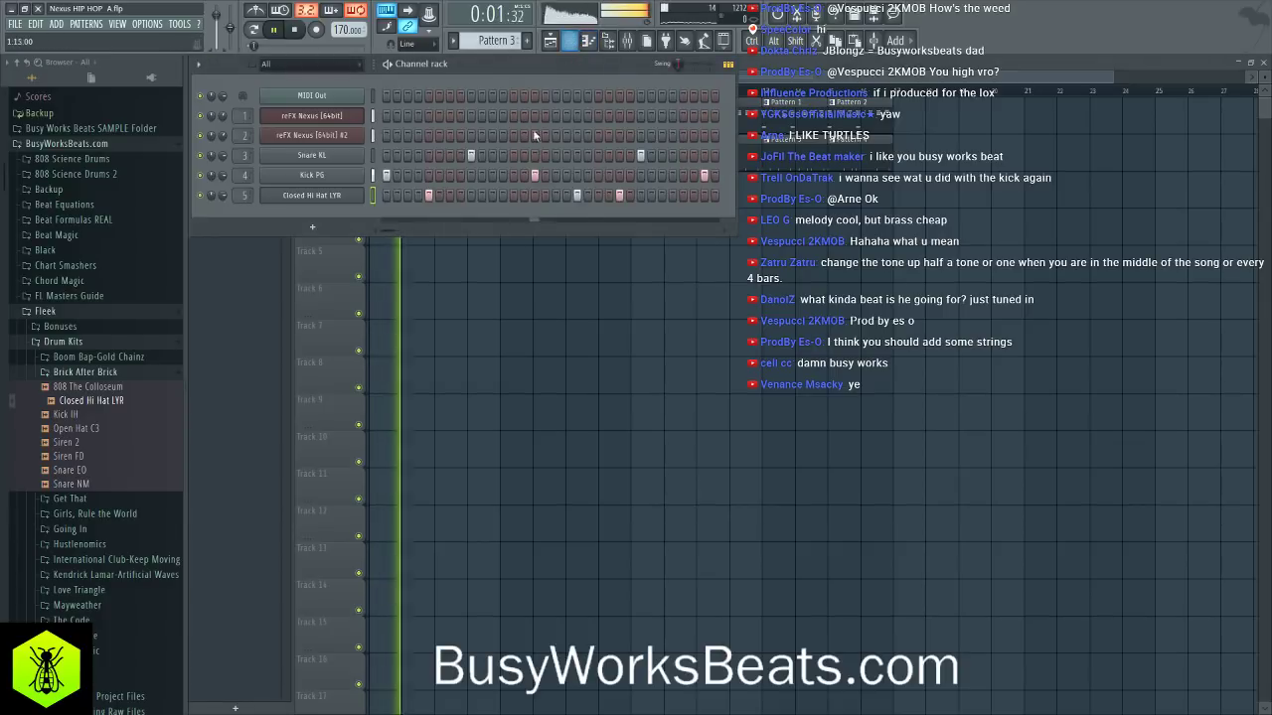
{"action": "key", "text": "space"}
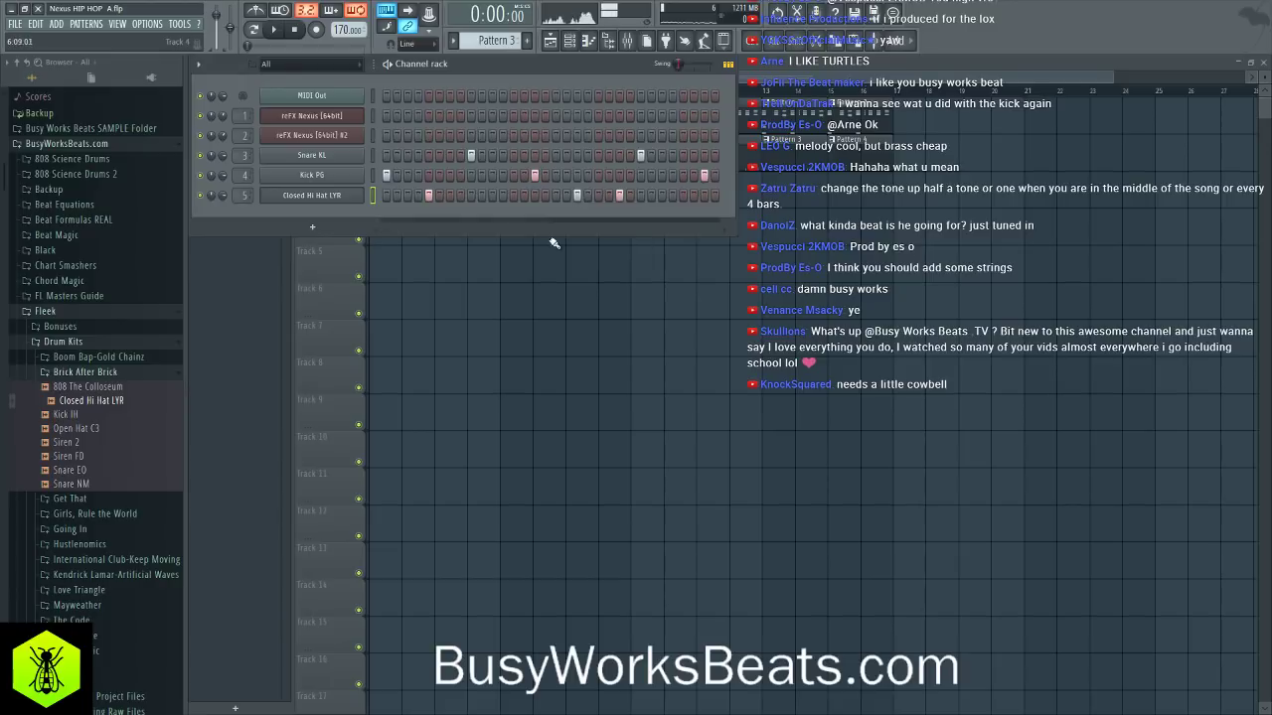
- Put the closed hi-hat sequence into Pattern 5 and paint Pattern 5 clips along playlist Track 3 across bars 1 to 16
{"action": "scroll", "coordinate": [485, 39], "scroll_direction": "down", "scroll_amount": 1}
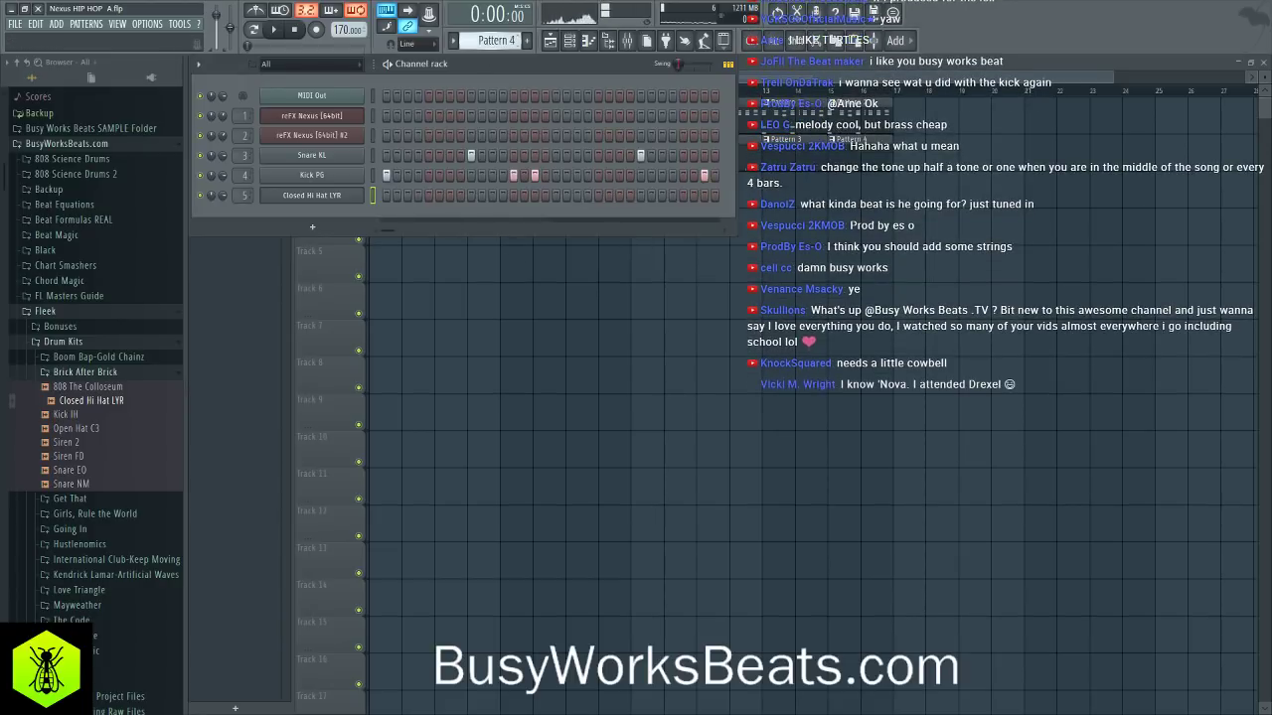
{"action": "scroll", "coordinate": [485, 40], "scroll_direction": "down", "scroll_amount": 1}
{"action": "key", "text": "F6"}
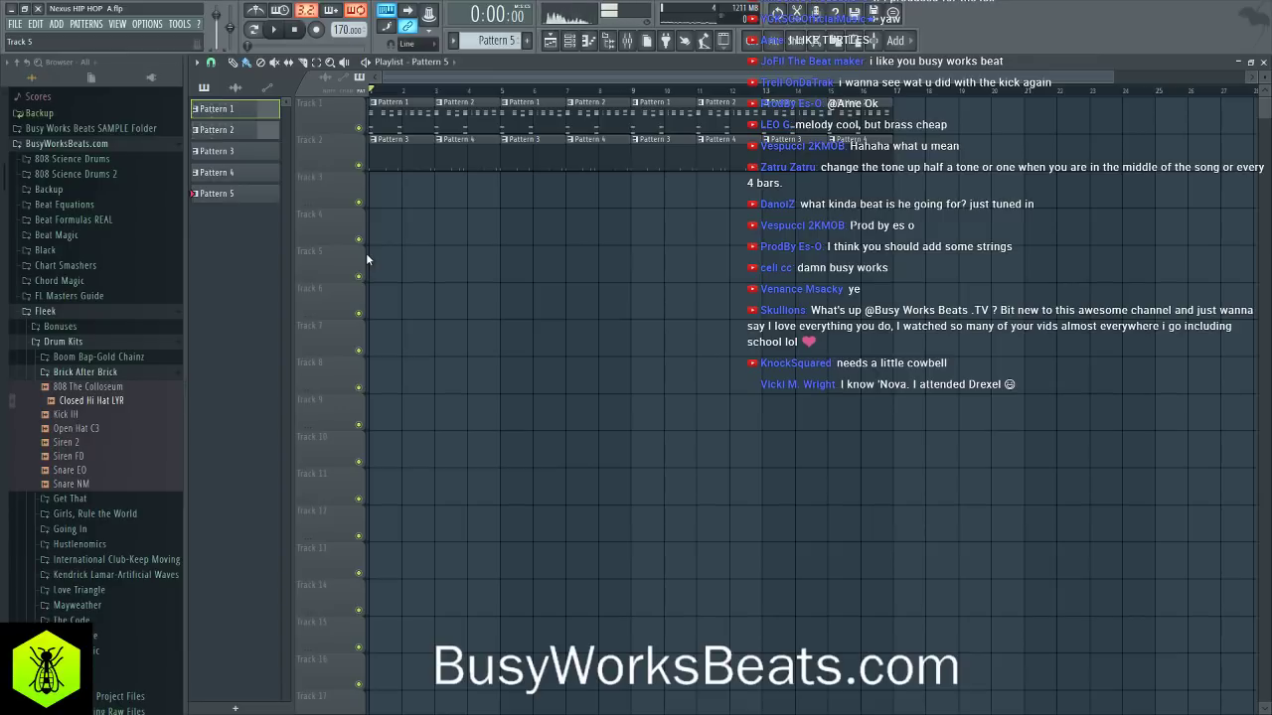
{"action": "mouse_move", "coordinate": [378, 177]}
{"action": "left_mouse_down"}
{"action": "mouse_move", "coordinate": [455, 208]}
{"action": "mouse_move", "coordinate": [838, 213]}
{"action": "left_mouse_up"}
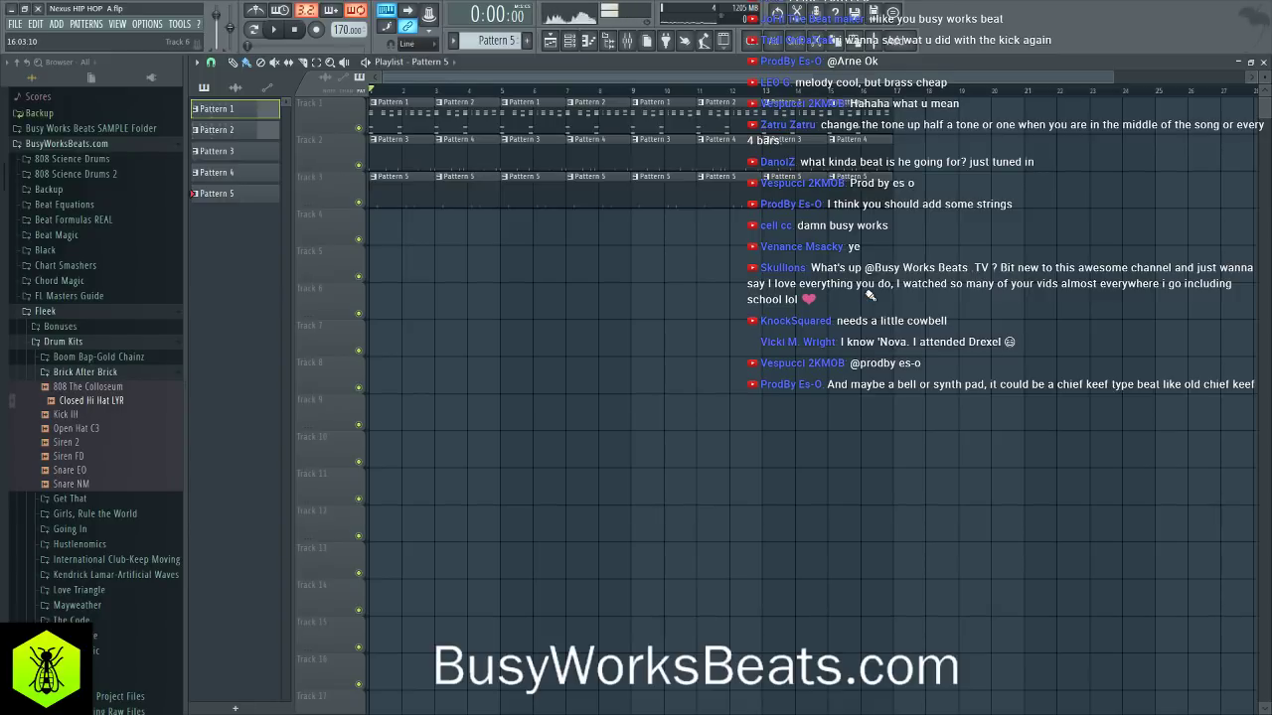
- Play back the arrangement with the Pattern 5 clips and check the pattern's hi-hat steps in the channel rack
{"action": "key", "text": "space"}
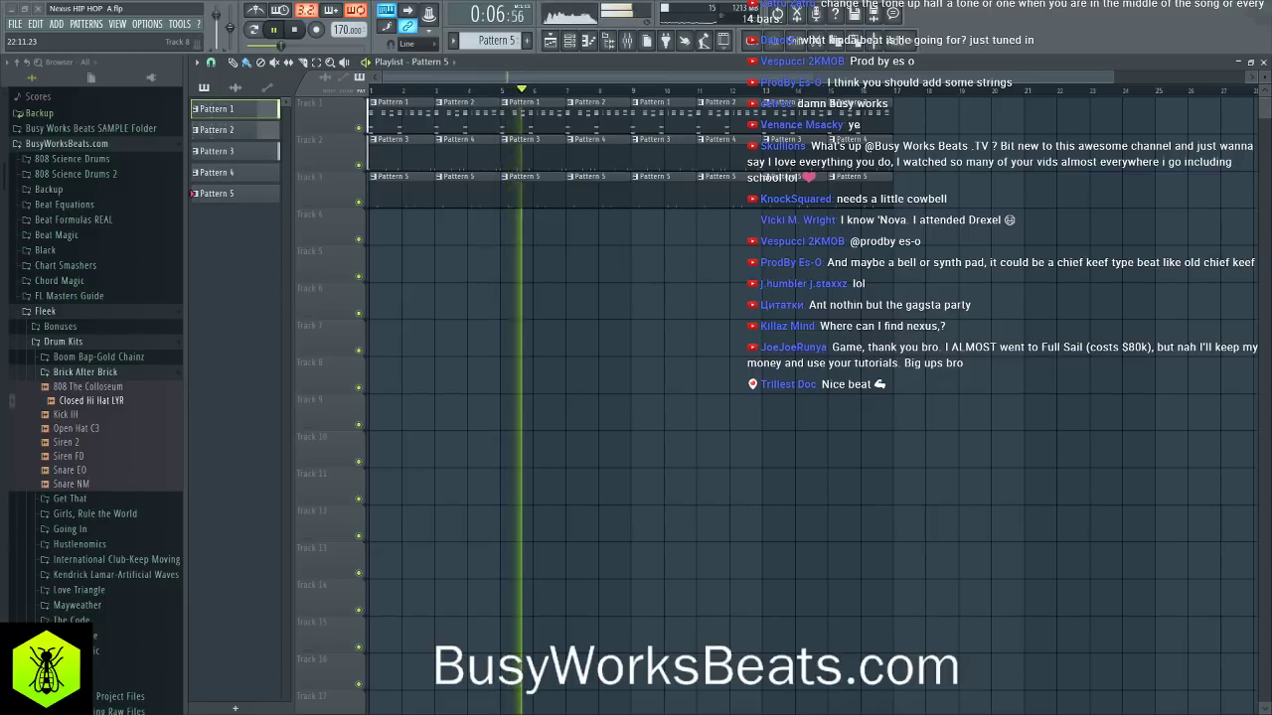
{"action": "key", "text": "space"}
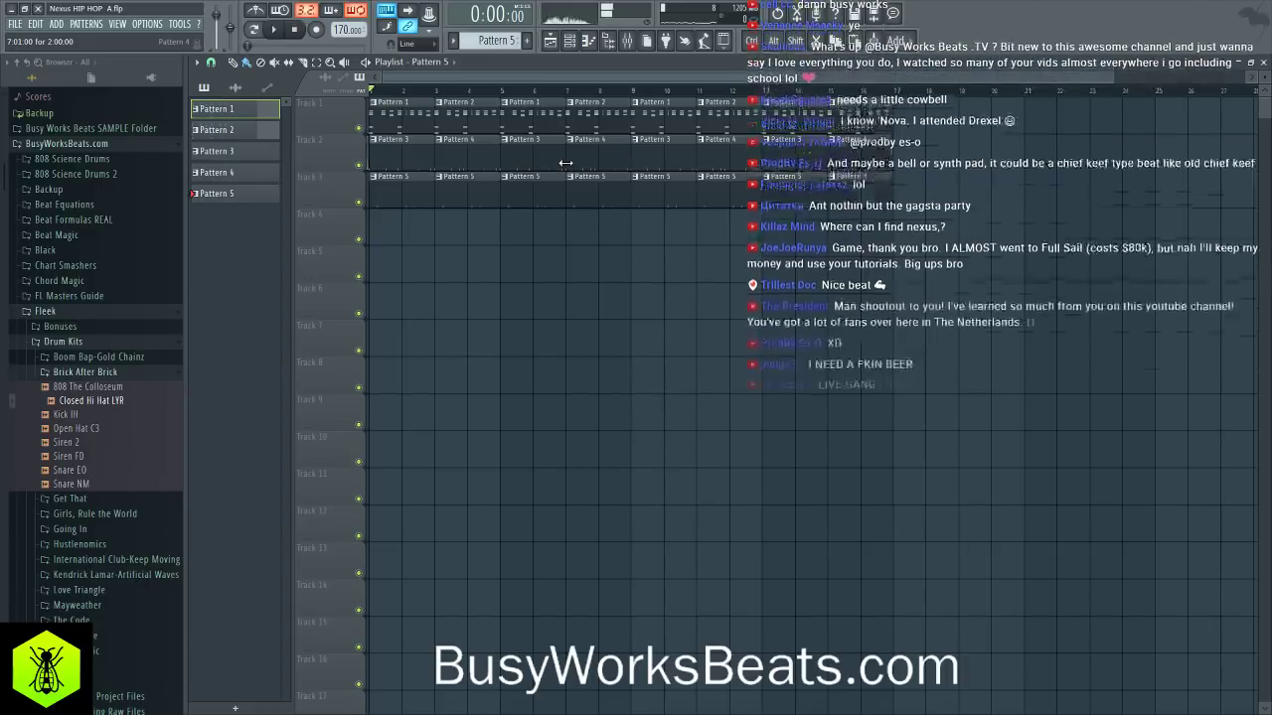
{"action": "left_click", "coordinate": [568, 41]}
{"action": "key", "text": "space"}
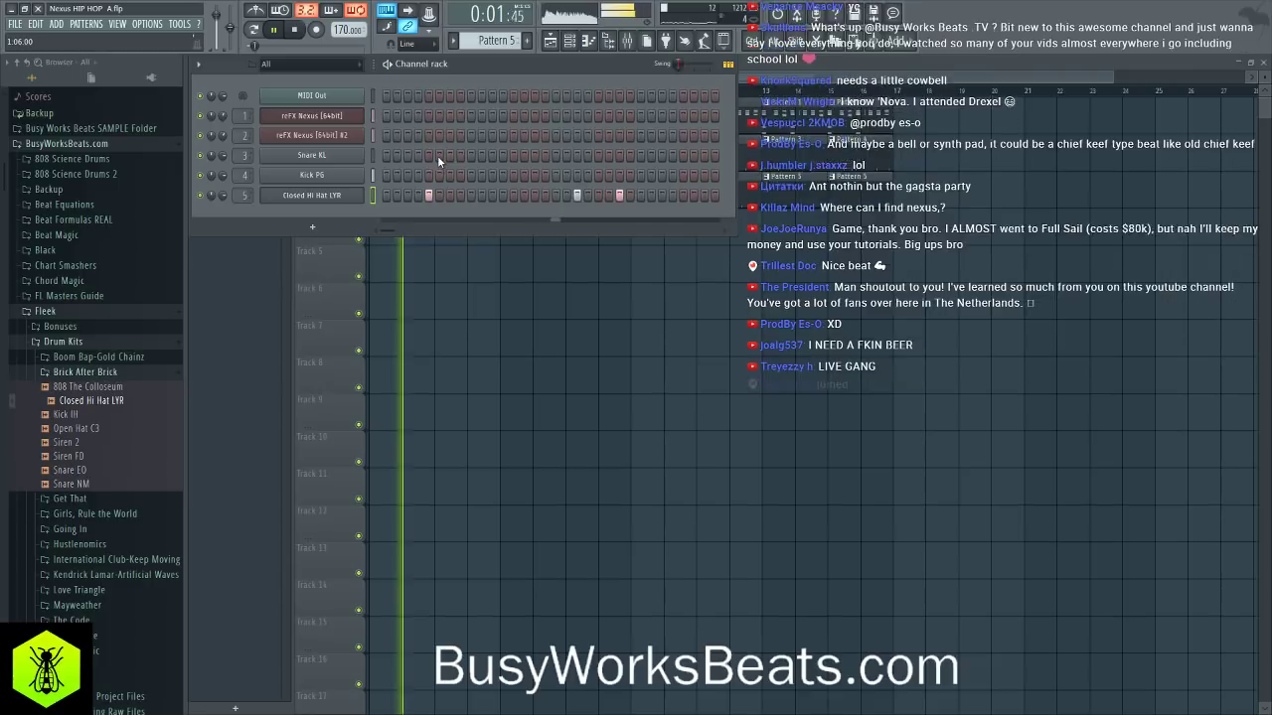
{"action": "key", "text": "space"}
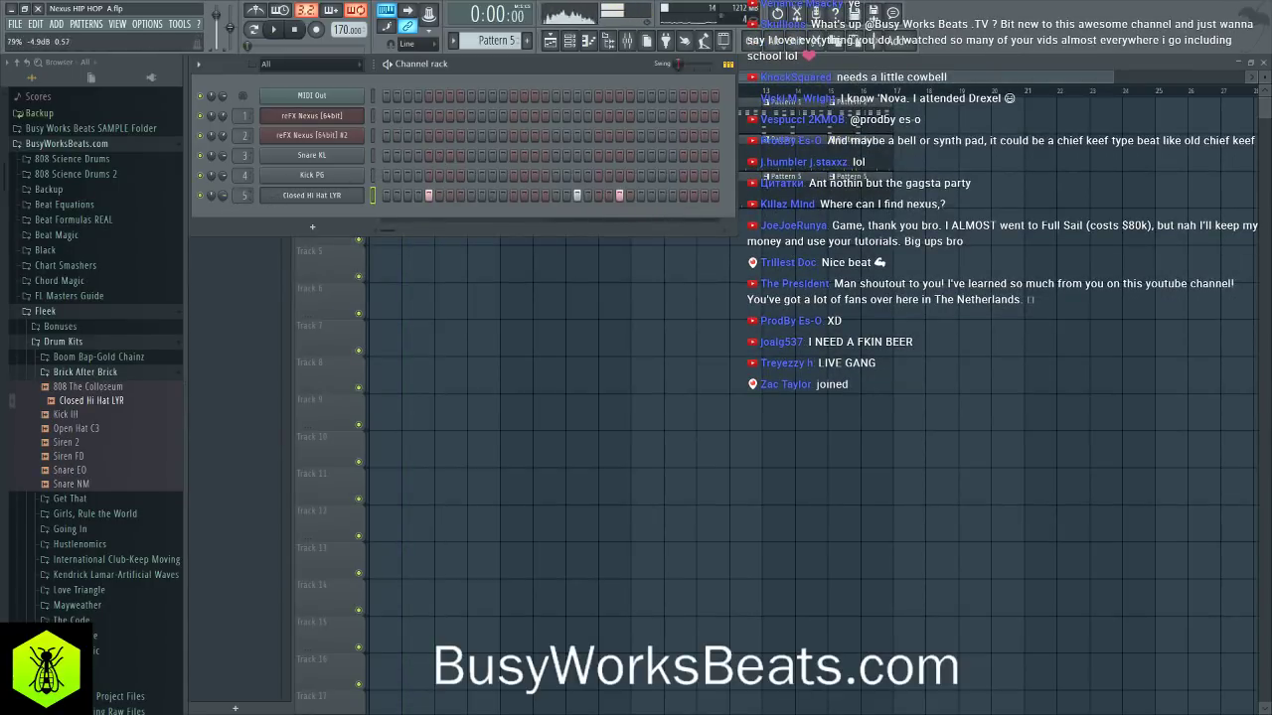
{"action": "key", "text": "F6"}
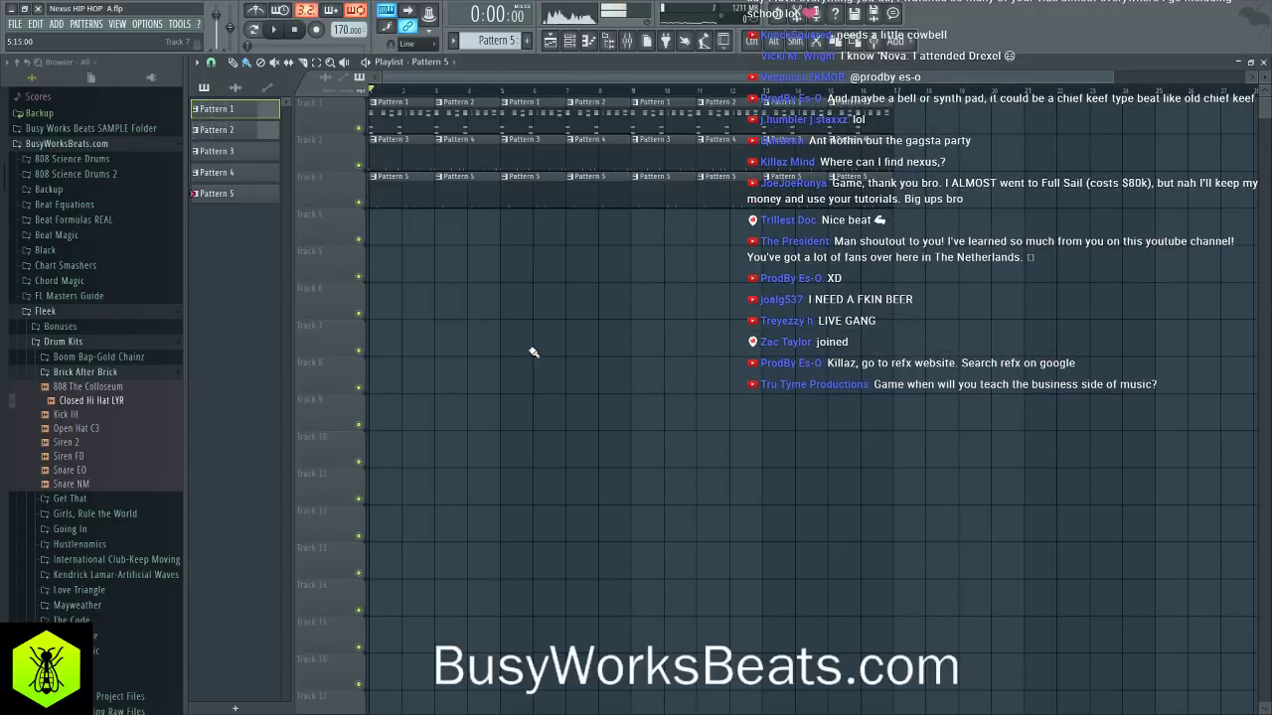
{"action": "key", "text": "space"}
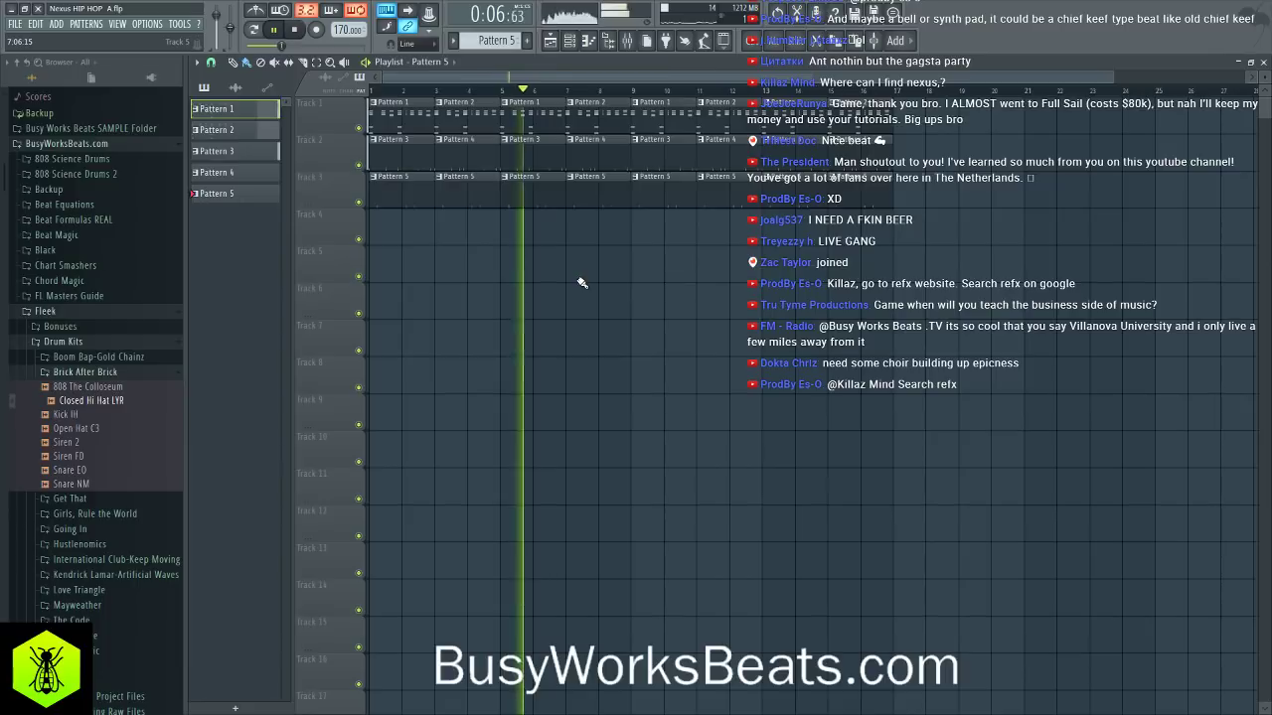
{"action": "key", "text": "space"}
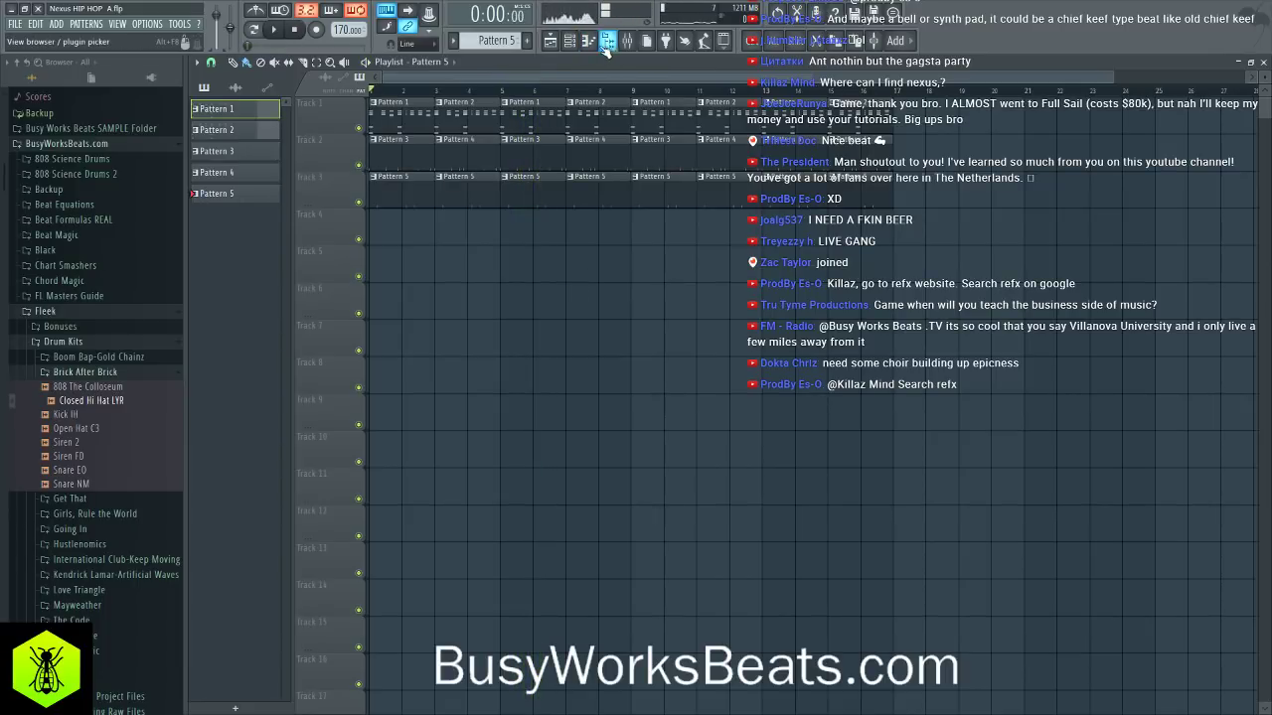
- Collapse the browser's folders and hide the browser to enlarge the playlist
{"action": "left_click", "coordinate": [29, 73]}
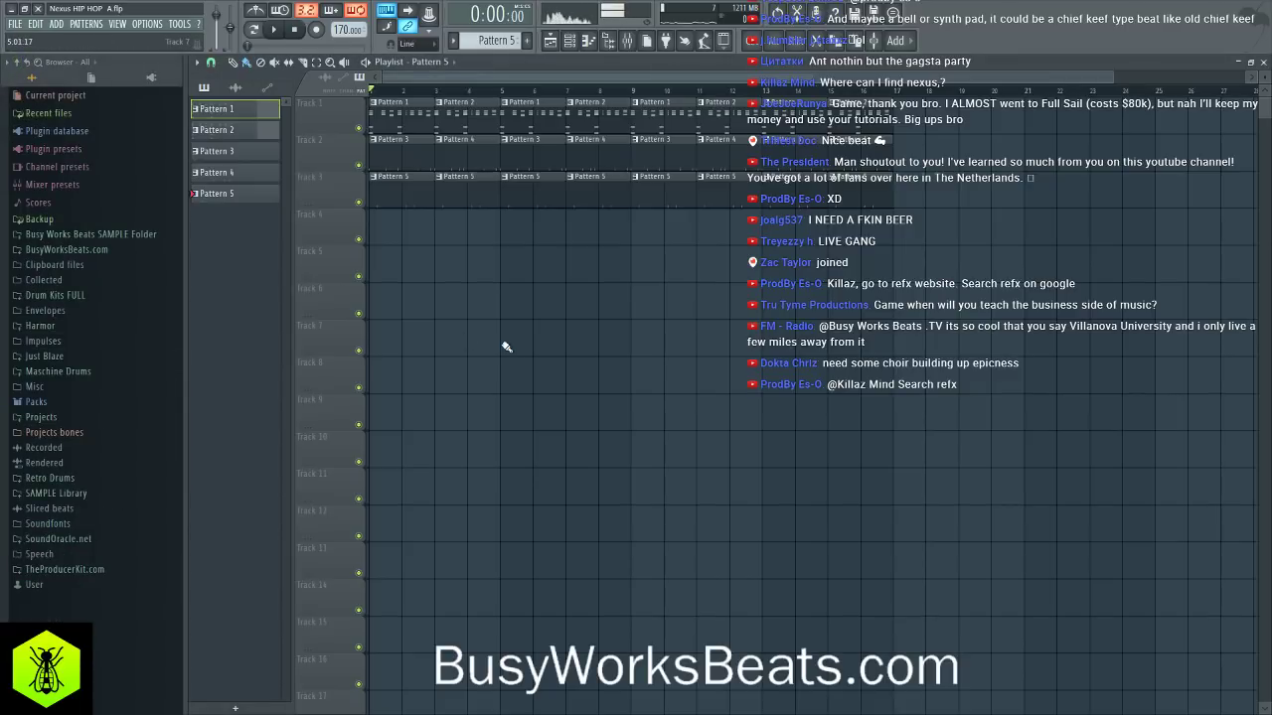
{"action": "left_click", "coordinate": [607, 40]}
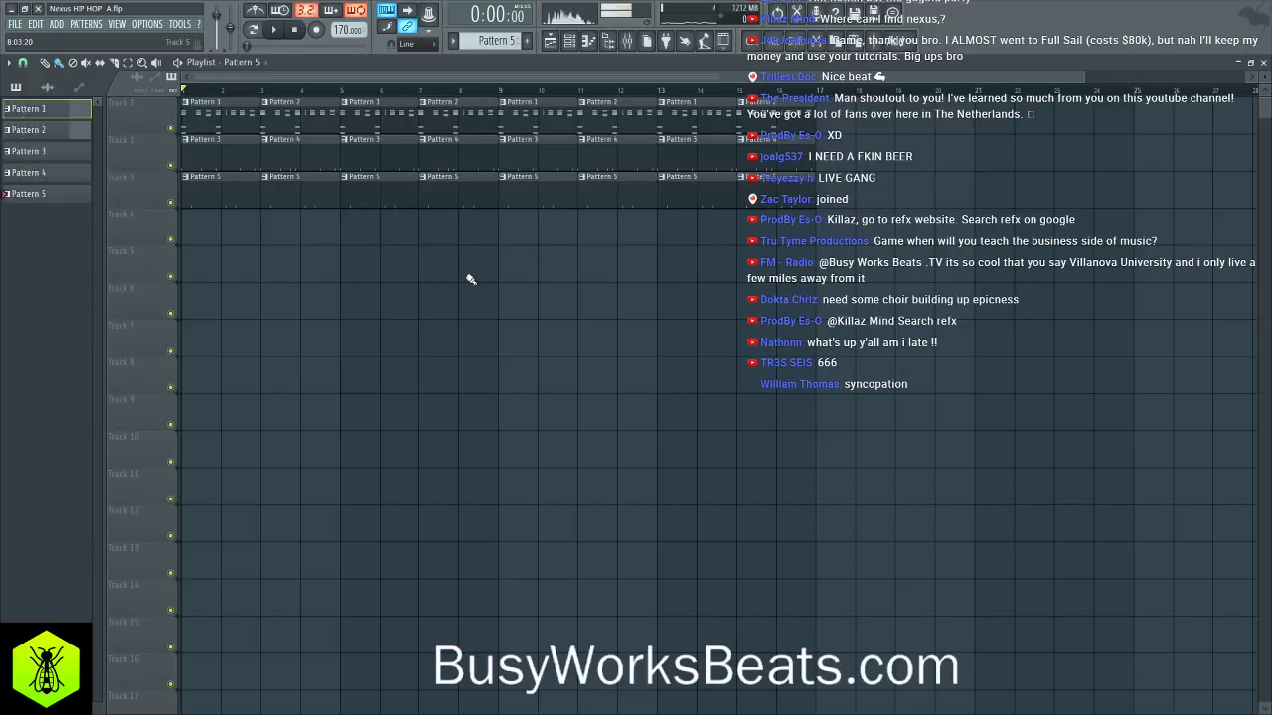
{"action": "key", "text": "space"}
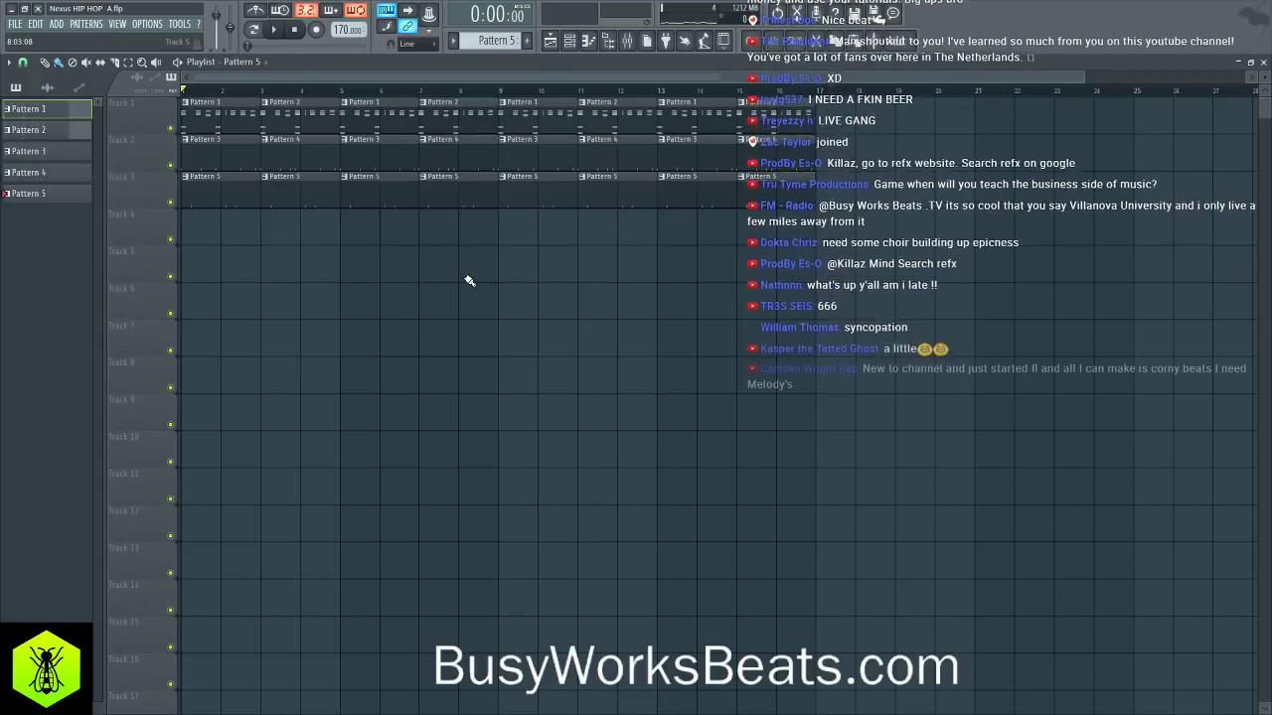
- Raise the fine time shift of the Kick PG channel slightly and play back the song to check the groove
{"action": "left_click", "coordinate": [569, 40]}
{"action": "left_click", "coordinate": [157, 175]}
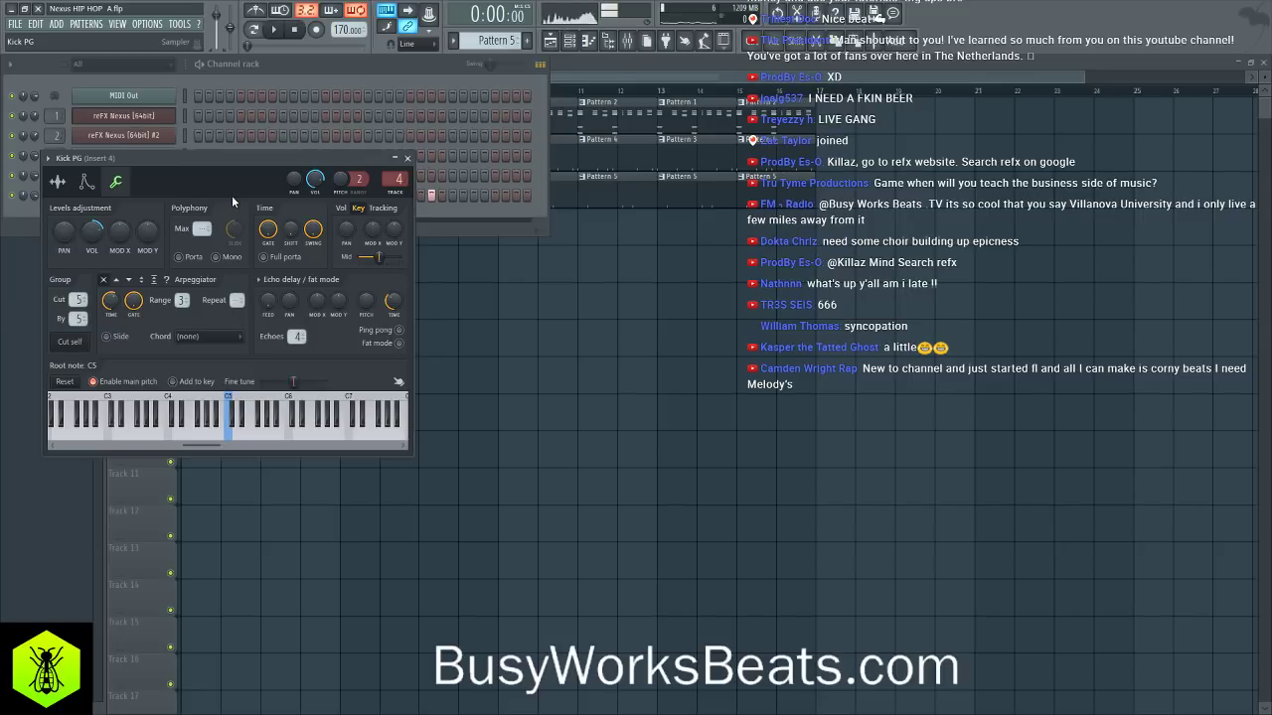
{"action": "left_click_drag", "start_coordinate": [232, 197], "coordinate": [390, 226]}
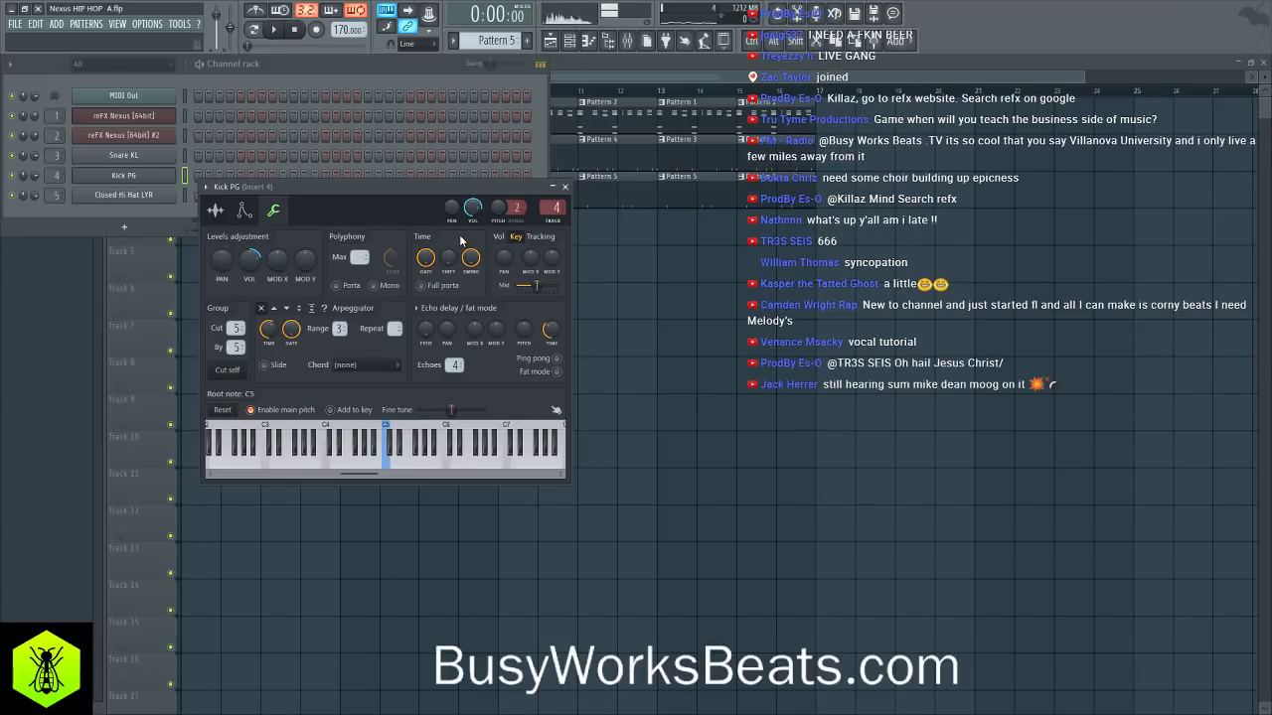
{"action": "key", "text": "space"}
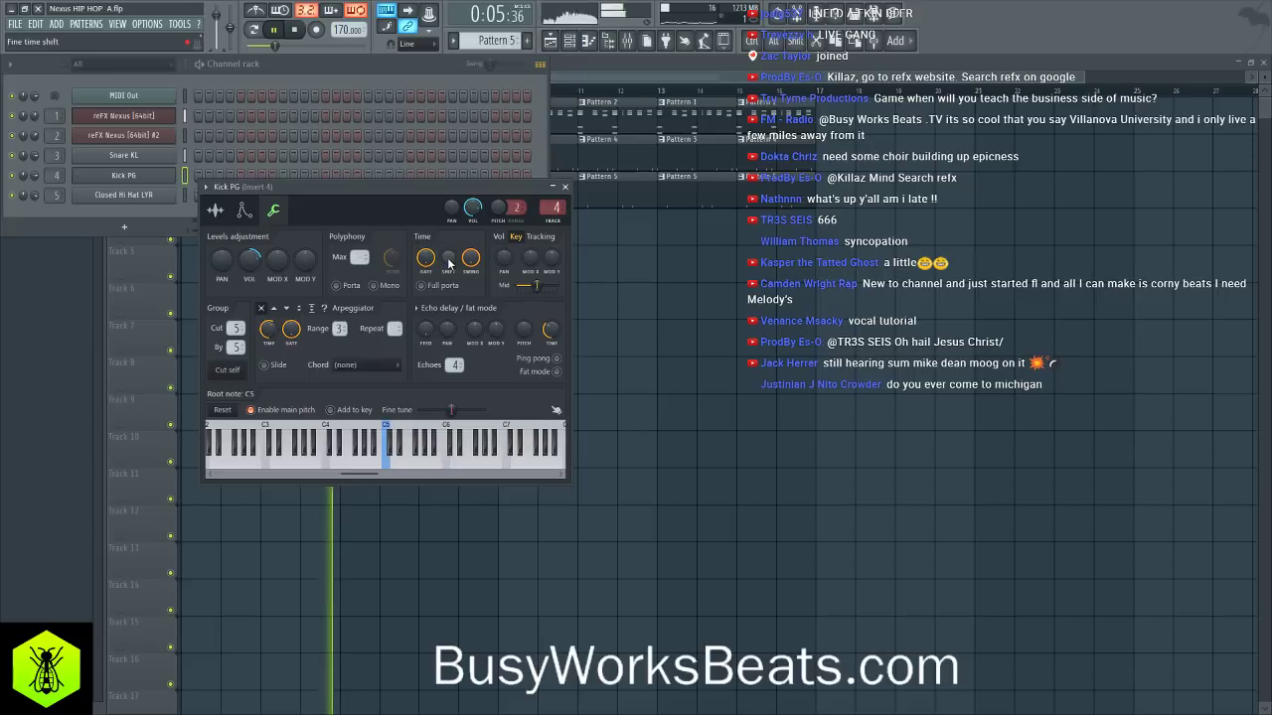
{"action": "key", "text": "space"}
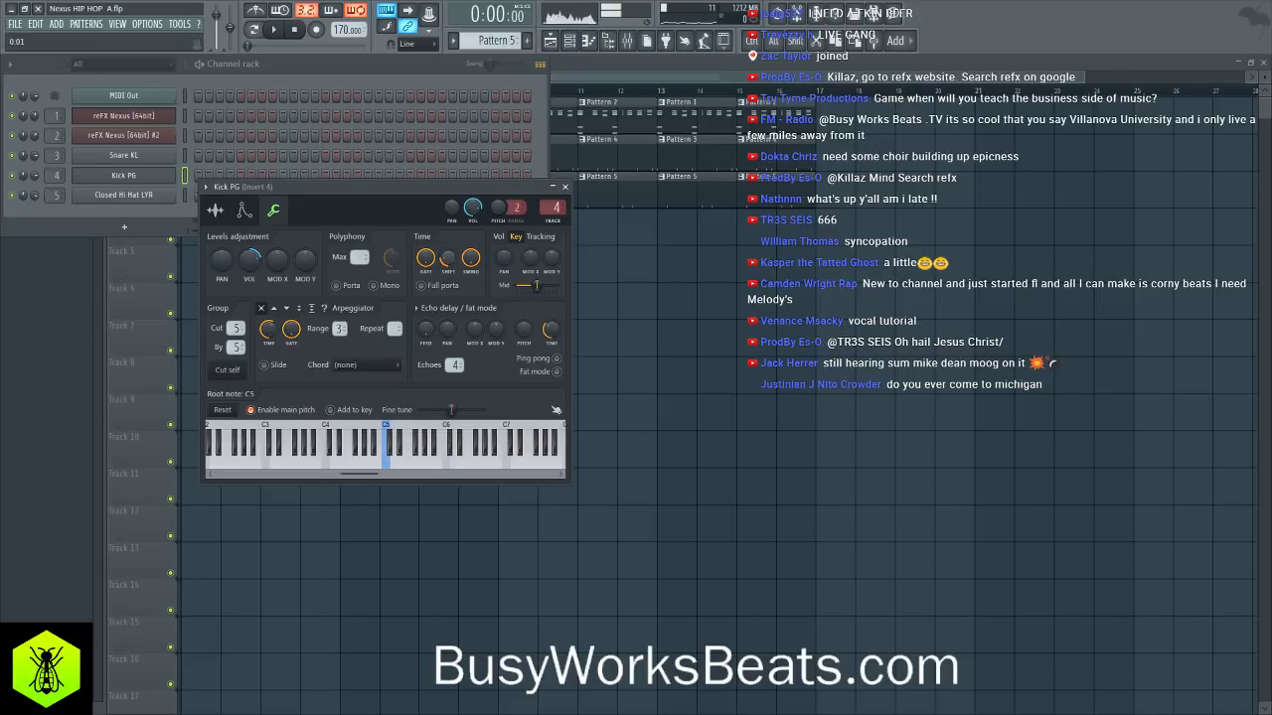
{"action": "key", "text": "space"}
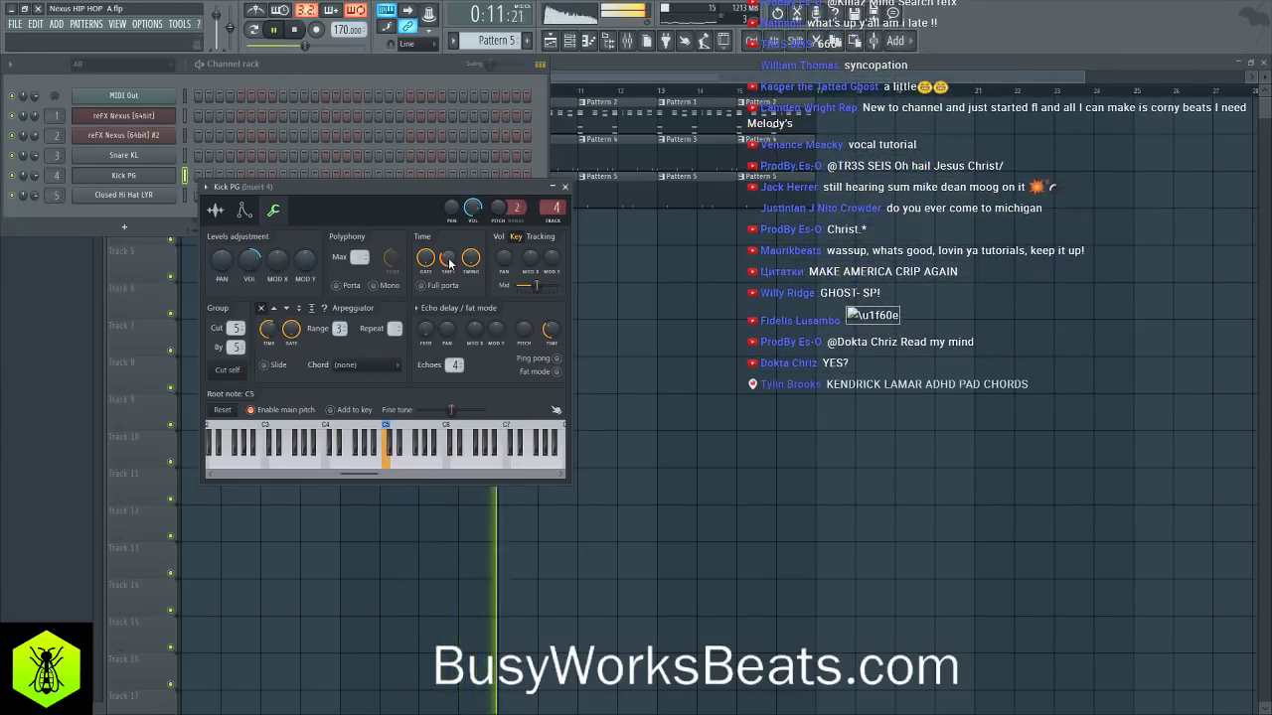
{"action": "left_click", "coordinate": [565, 187]}
{"action": "key", "text": "space"}
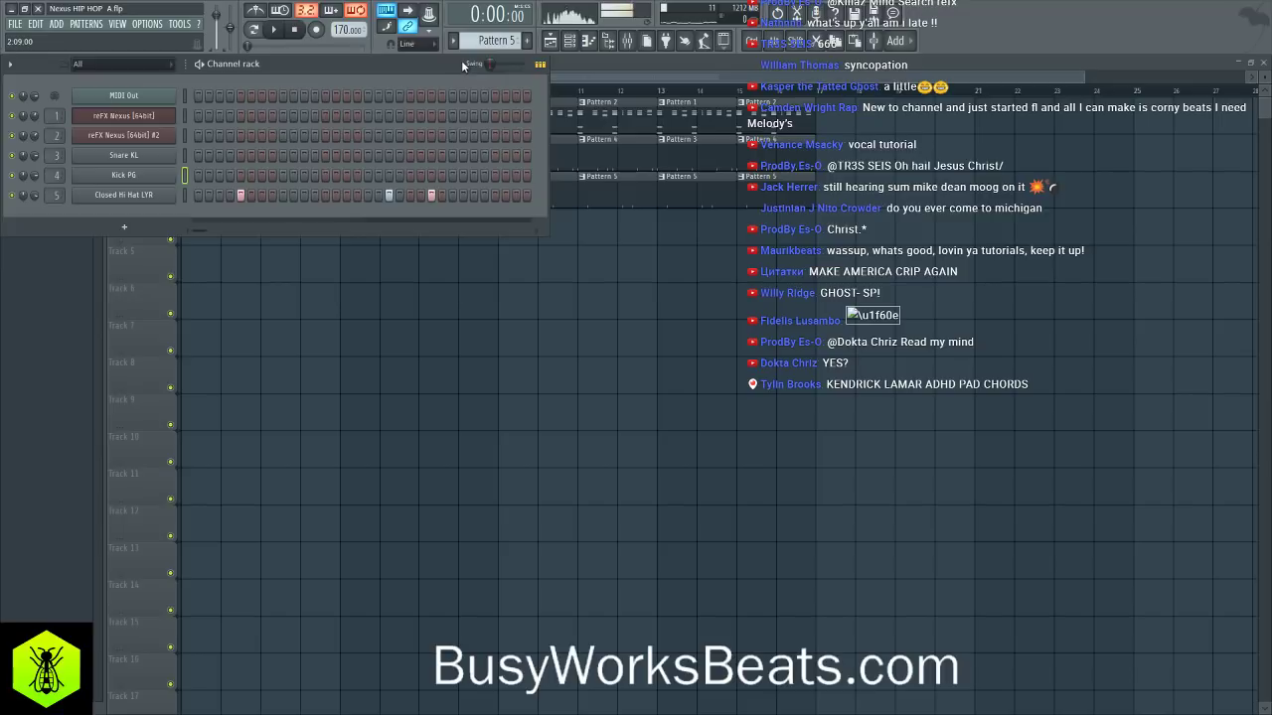
{"action": "key", "text": "space"}
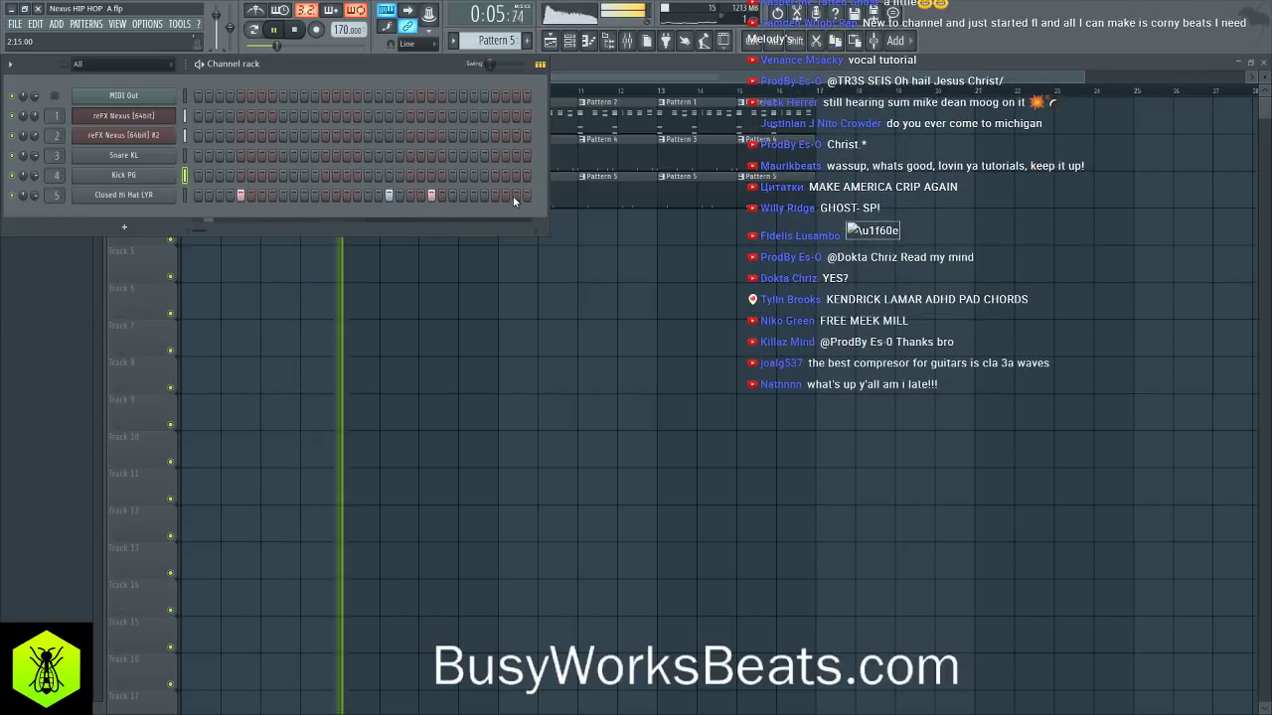
{"action": "key", "text": "space"}
- Show the browser and open the Shakers folder under Drums (ModeAudio) in Packs
{"action": "left_click", "coordinate": [610, 42]}
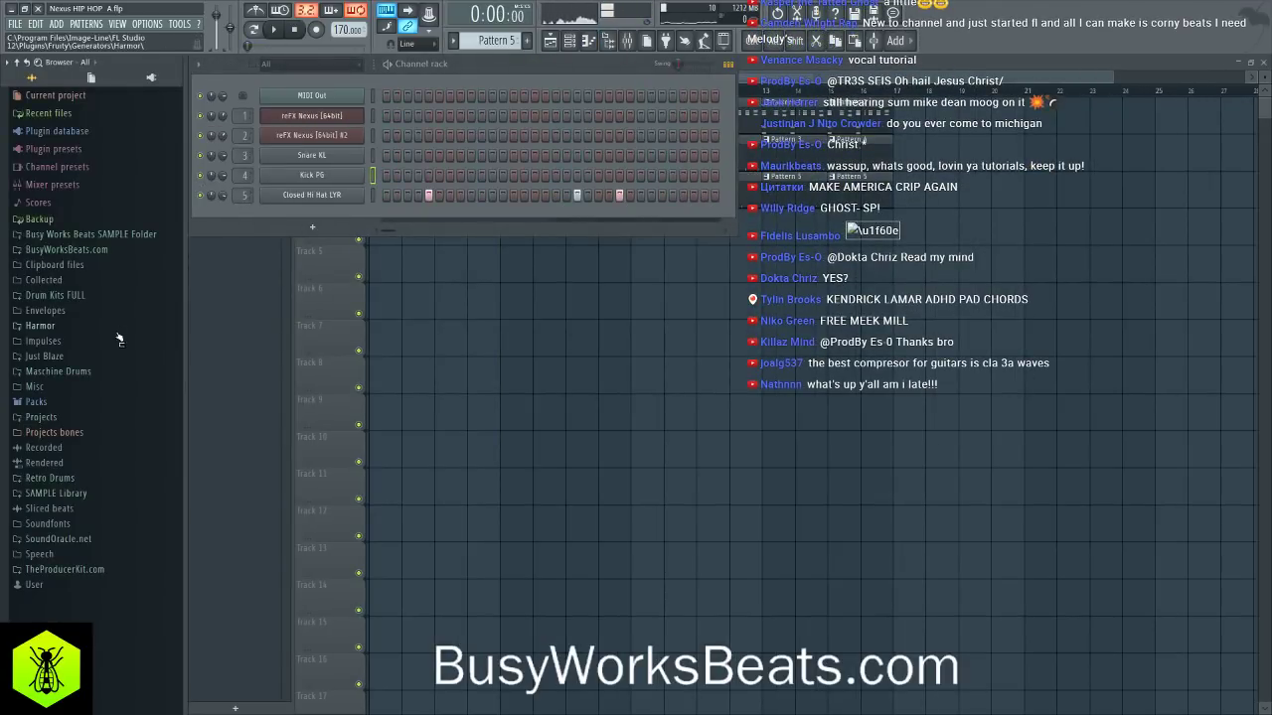
{"action": "left_click", "coordinate": [77, 402]}
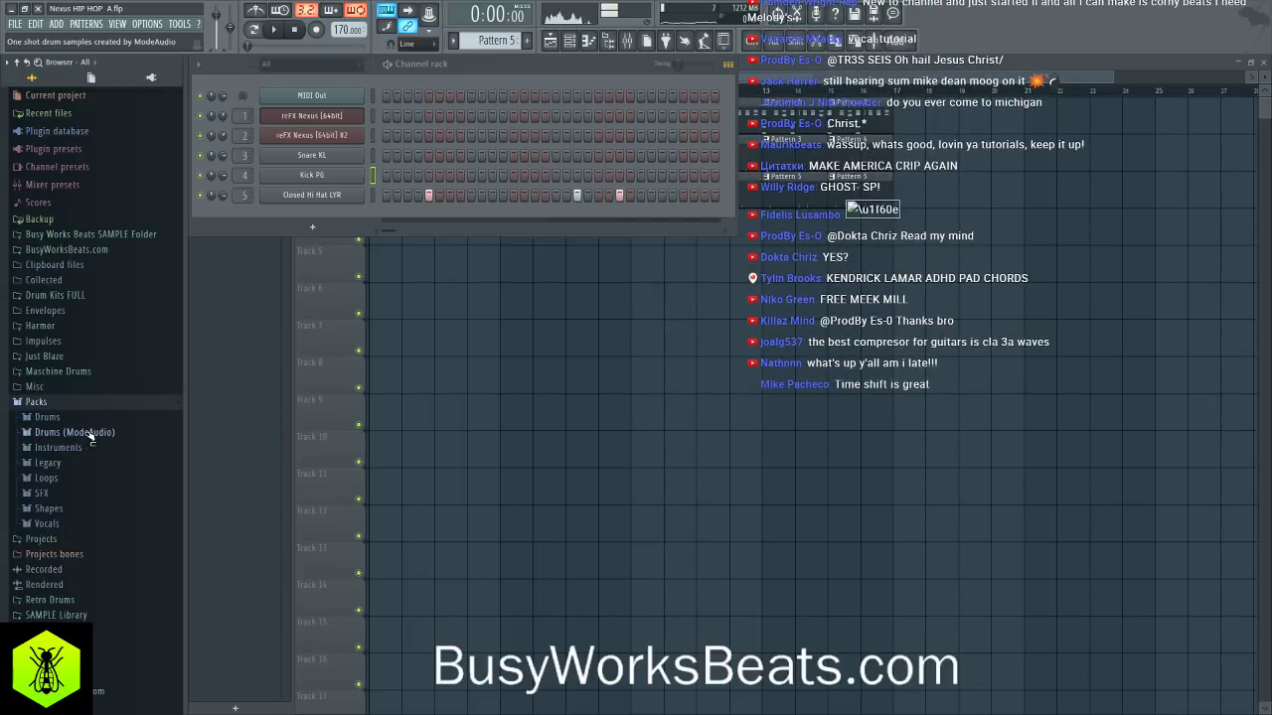
{"action": "left_click", "coordinate": [89, 434]}
{"action": "left_click", "coordinate": [87, 577]}
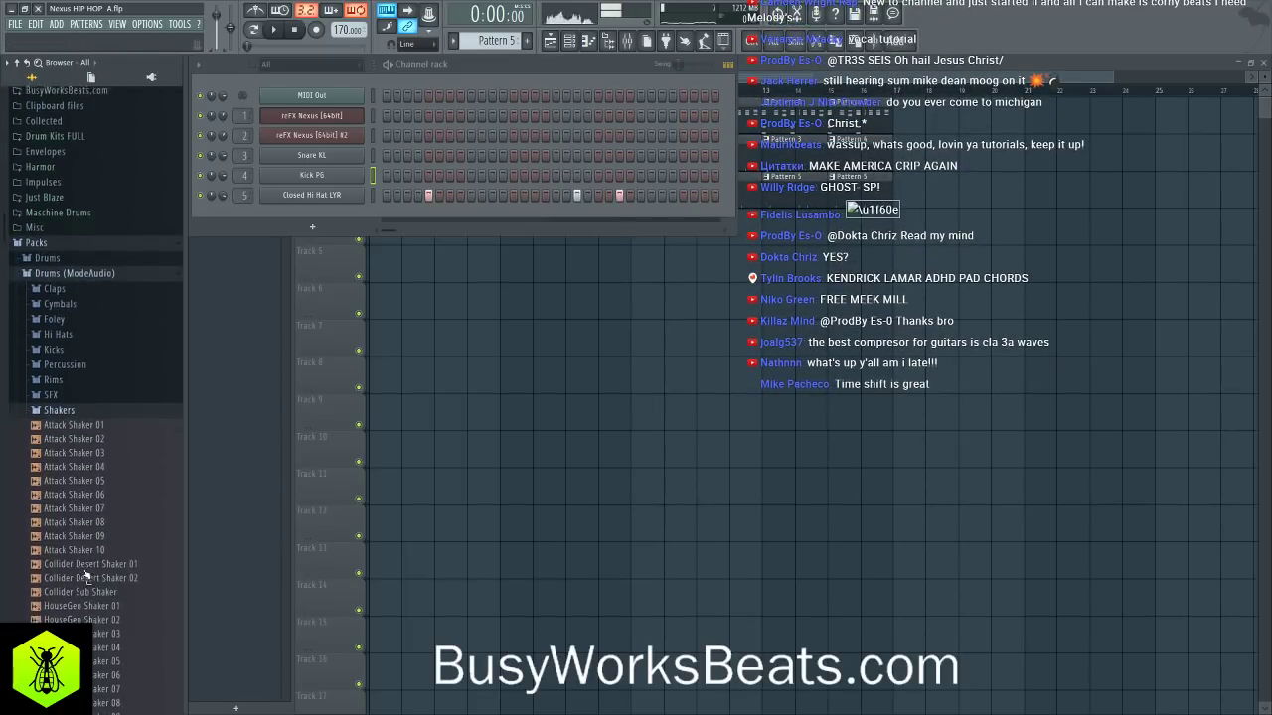
- Load the Attack Shaker 04 sample into a new channel routed to mixer track 6 and save the project
{"action": "left_click", "coordinate": [87, 463]}
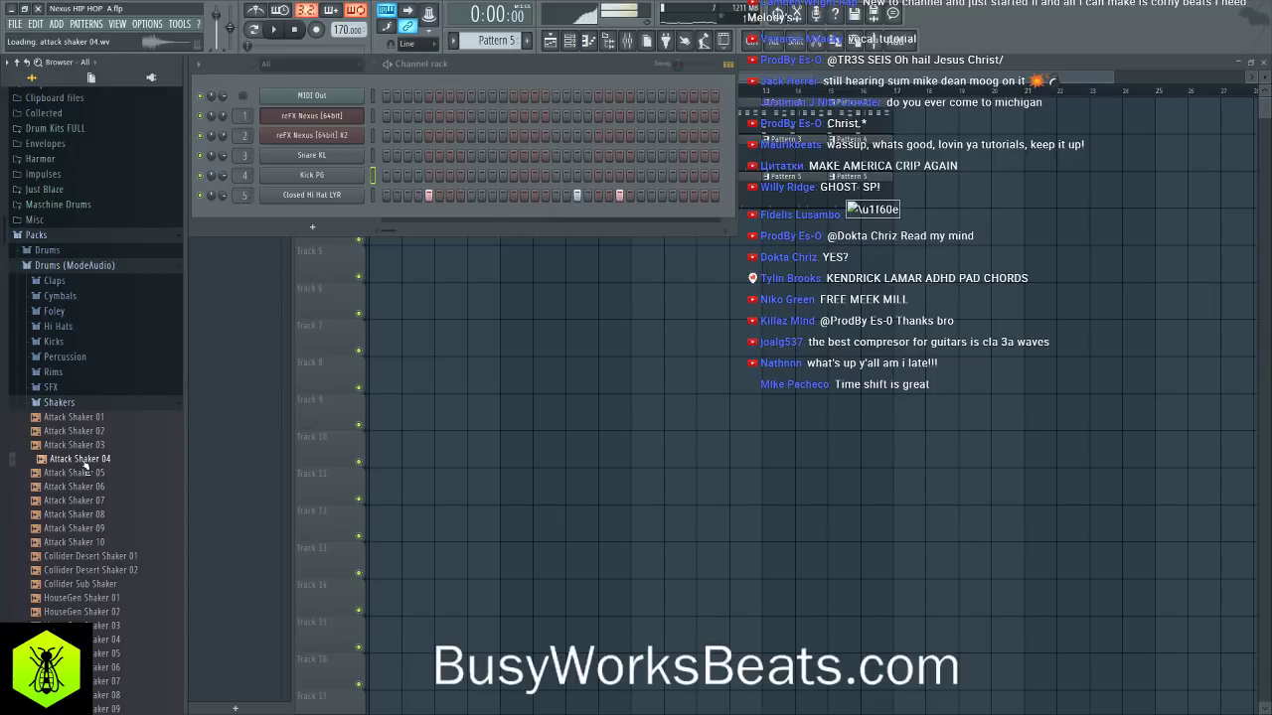
{"action": "left_click_drag", "start_coordinate": [84, 464], "coordinate": [205, 216]}
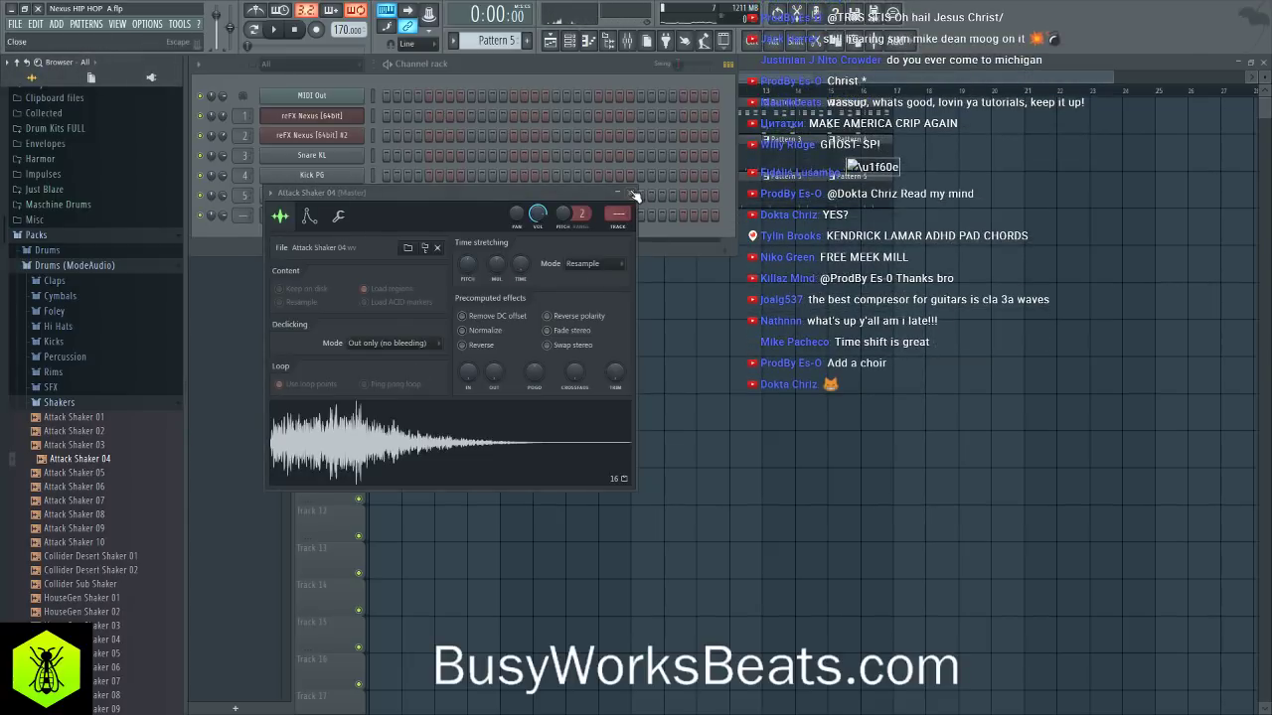
{"action": "key", "text": "Escape"}
{"action": "scroll", "coordinate": [242, 215], "scroll_direction": "up", "scroll_amount": 4}
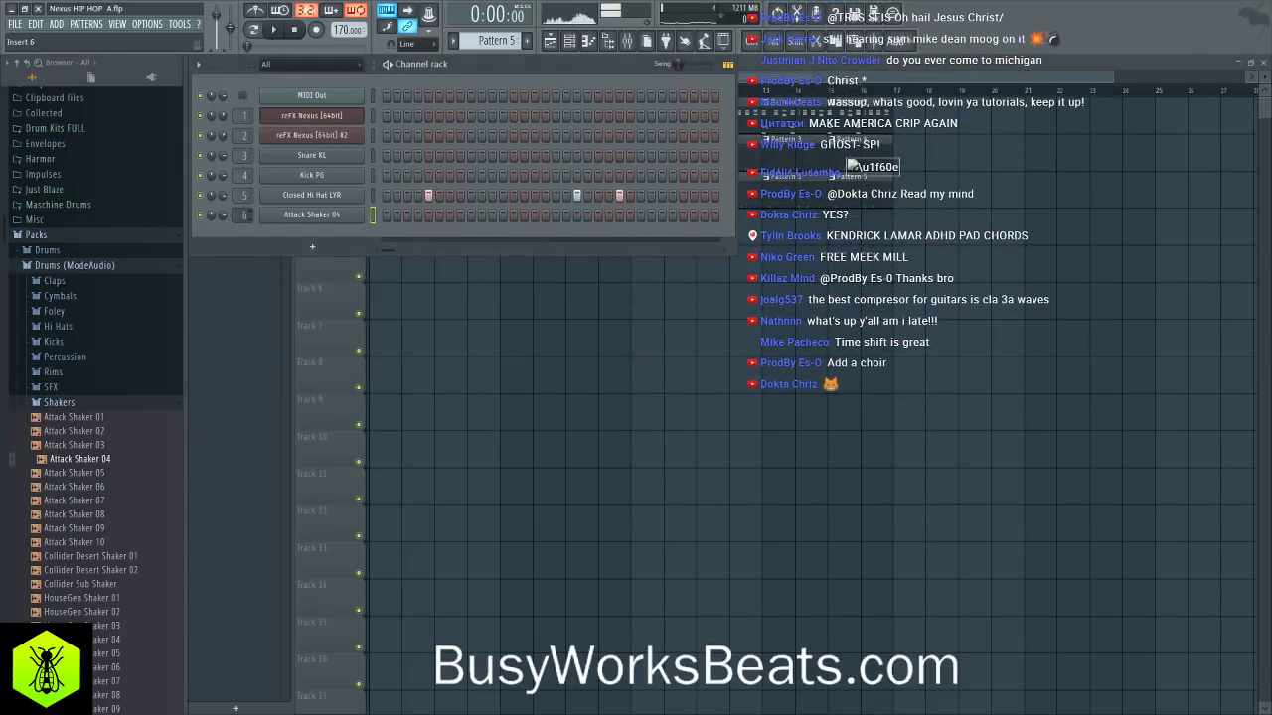
{"action": "key", "text": "ctrl+s"}
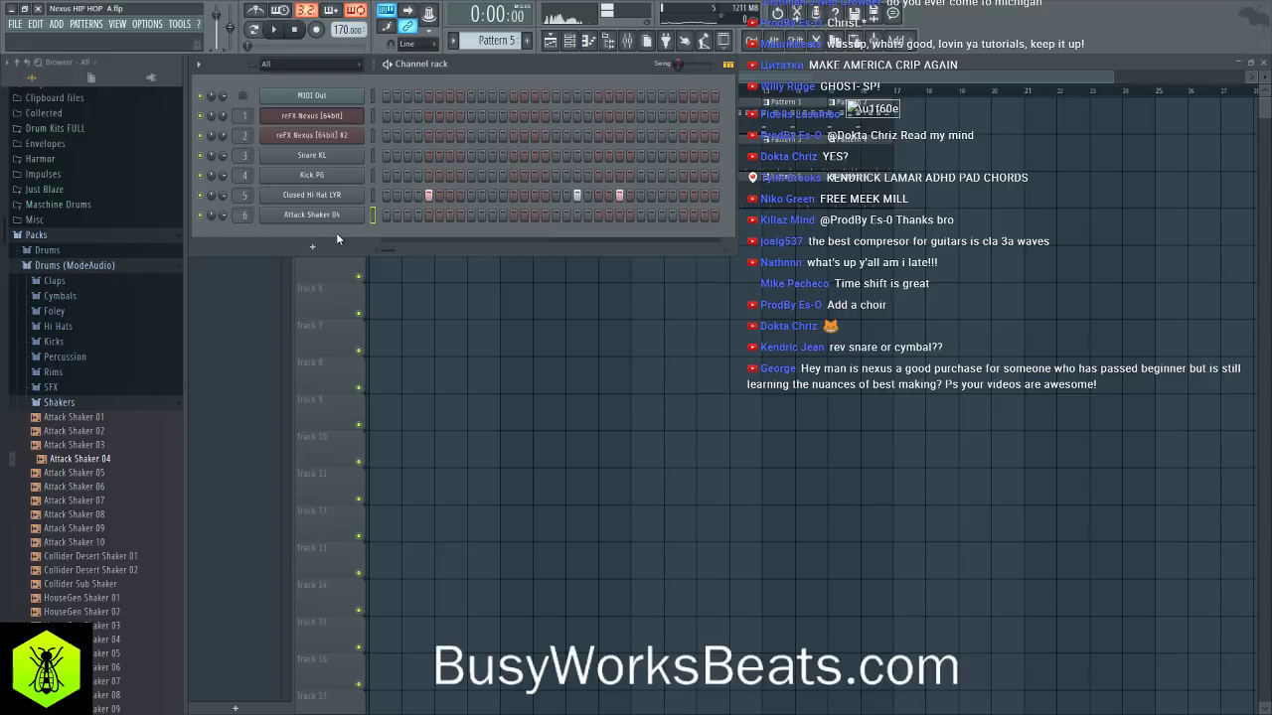
- Audition the Attack Shaker samples in the Shakers folder to find a second shaker sound
{"action": "left_click", "coordinate": [79, 473]}
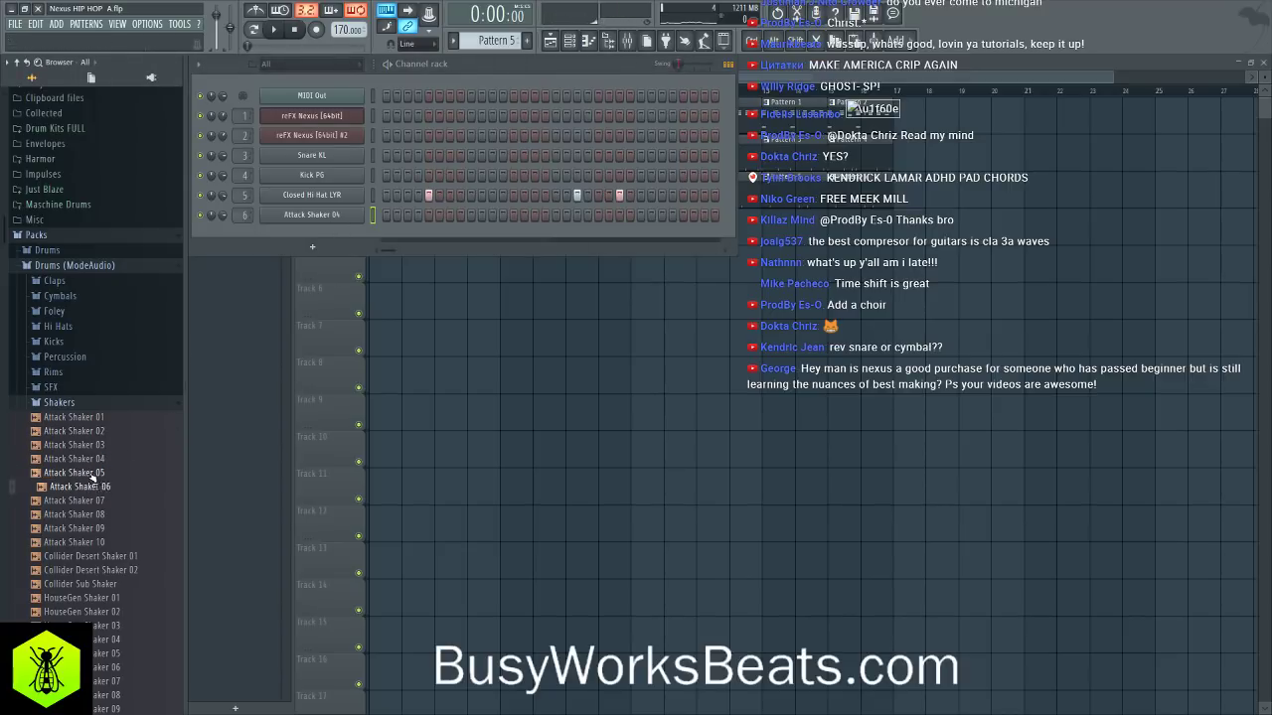
{"action": "key", "text": "space"}
{"action": "key", "text": "space"}
{"action": "left_click", "coordinate": [100, 459]}
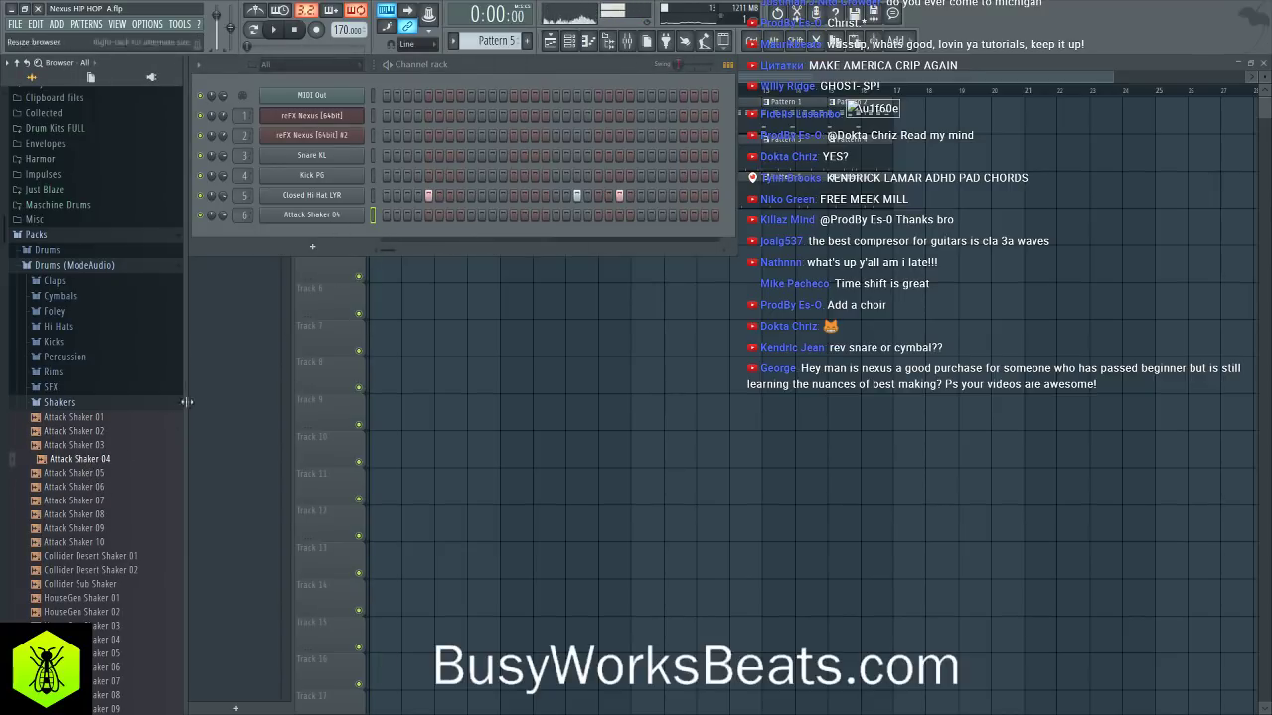
{"action": "left_click", "coordinate": [92, 473]}
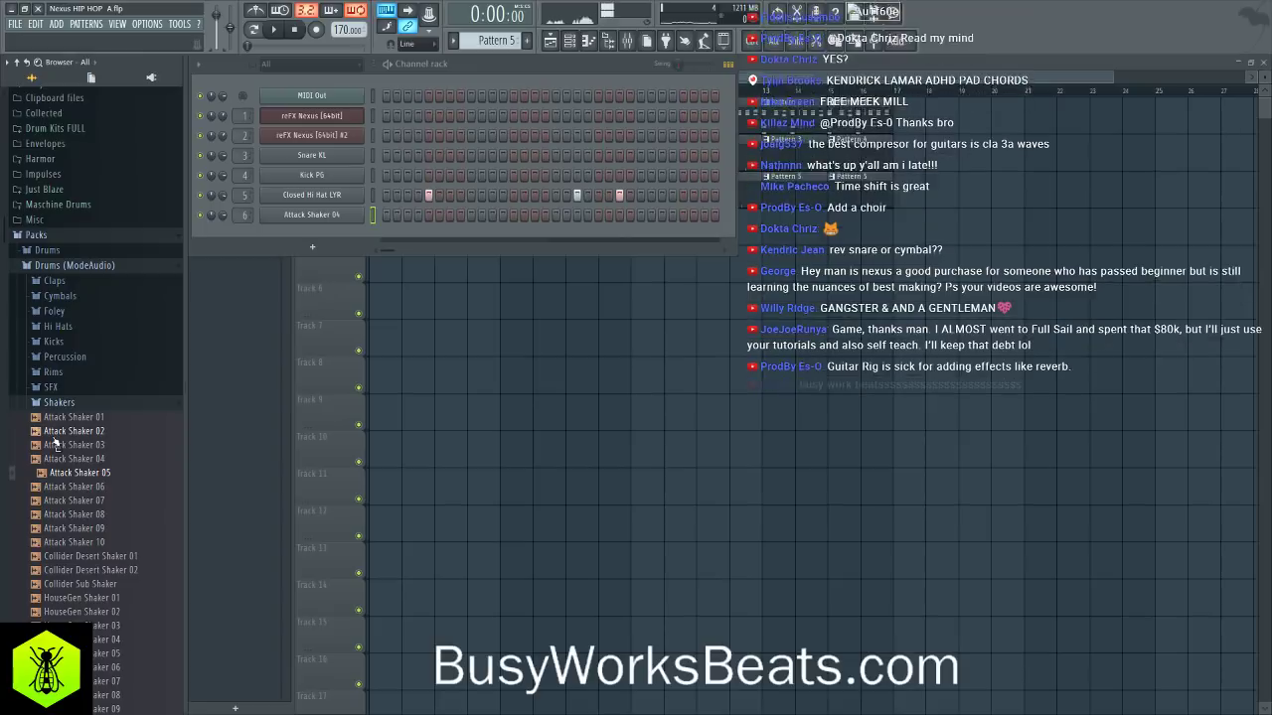
{"action": "left_click", "coordinate": [68, 446]}
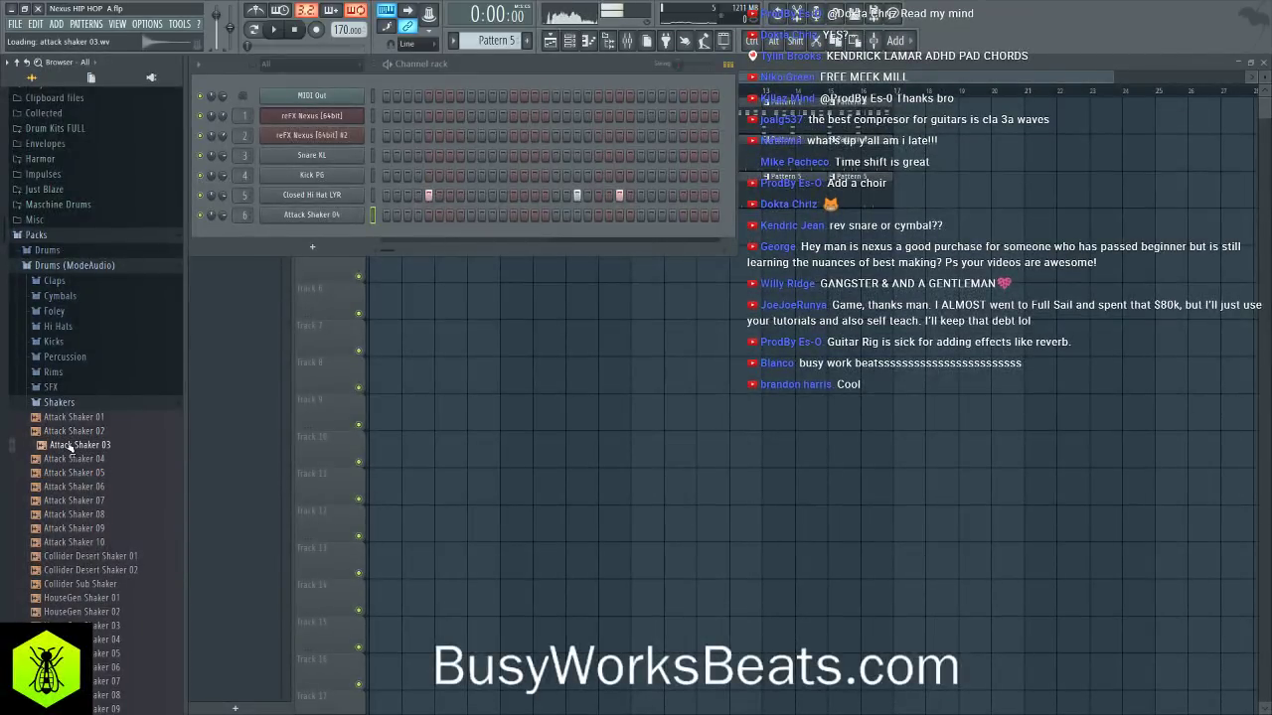
{"action": "left_click", "coordinate": [69, 434]}
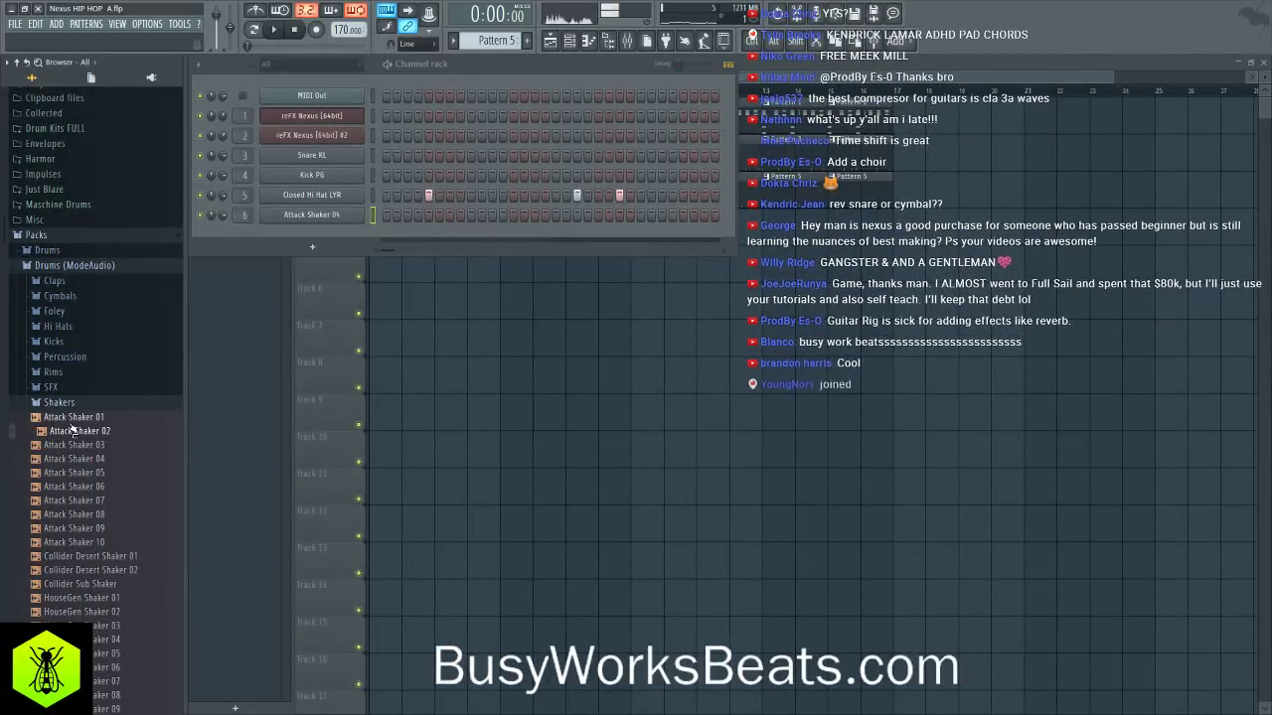
{"action": "left_click", "coordinate": [72, 417]}
{"action": "left_click", "coordinate": [74, 487]}
{"action": "left_click", "coordinate": [75, 501]}
{"action": "left_click", "coordinate": [77, 515]}
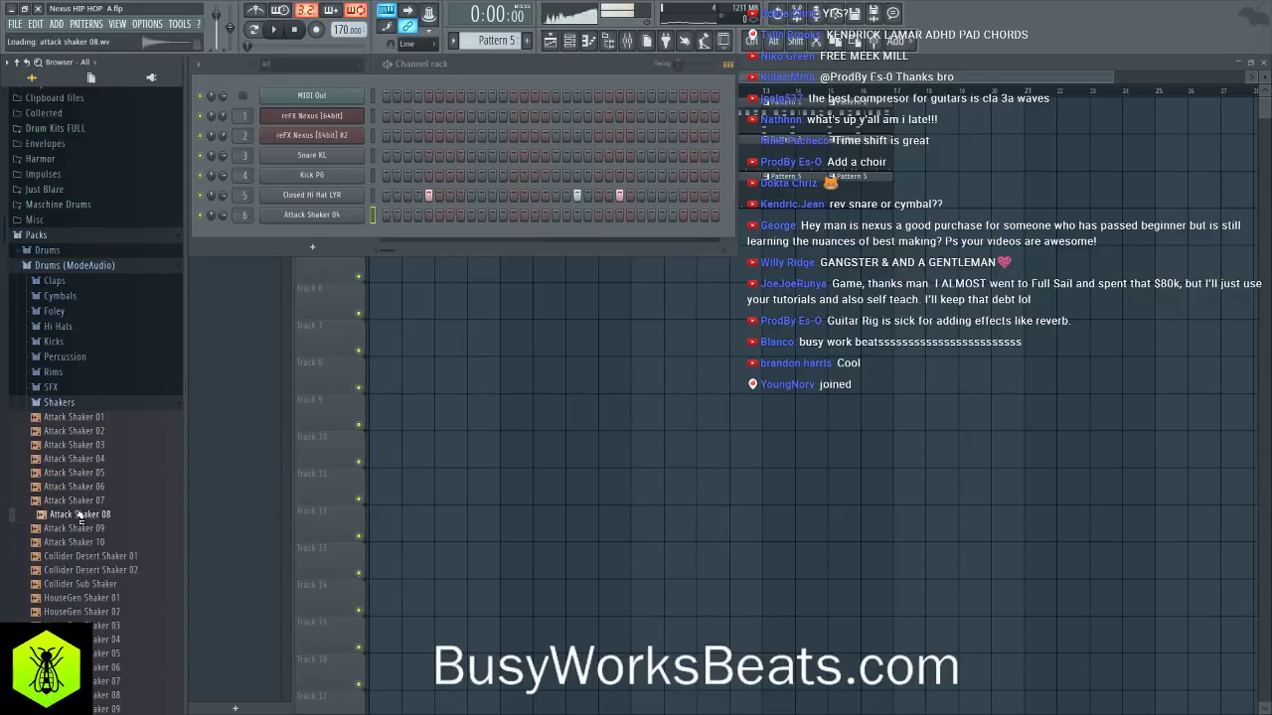
{"action": "key", "text": "space"}
{"action": "left_click", "coordinate": [92, 543]}
{"action": "key", "text": "space"}
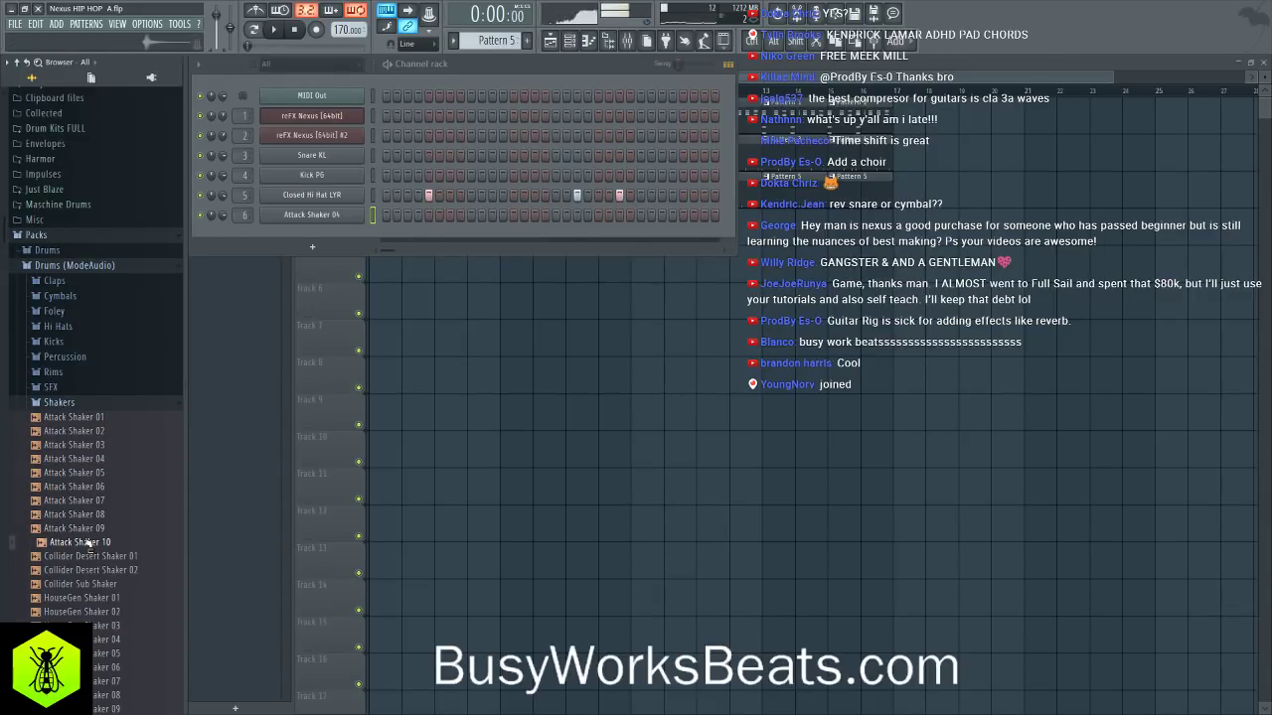
- Load the Attack Shaker 10 sample into a new channel routed to mixer track 7 and save the project
{"action": "left_click_drag", "start_coordinate": [103, 547], "coordinate": [366, 271]}
{"action": "left_click", "coordinate": [647, 210]}
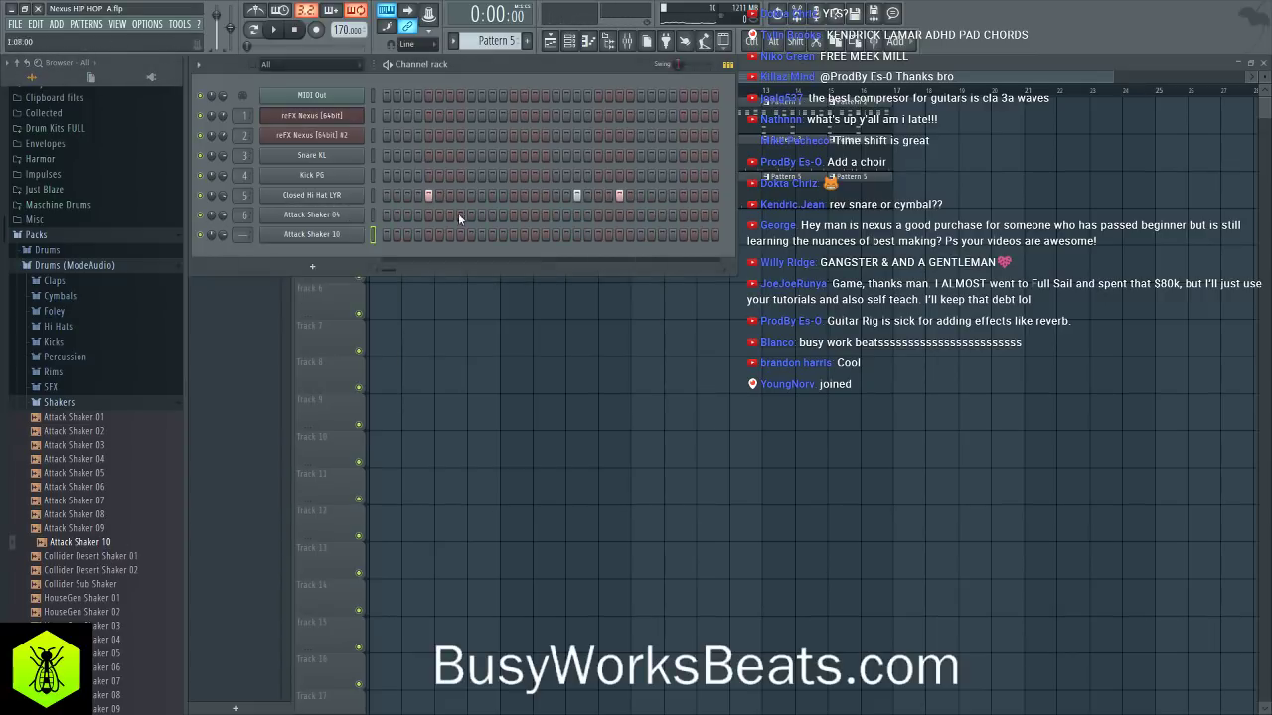
{"action": "left_click_drag", "start_coordinate": [237, 242], "coordinate": [236, 224]}
{"action": "key", "text": "ctrl+s"}
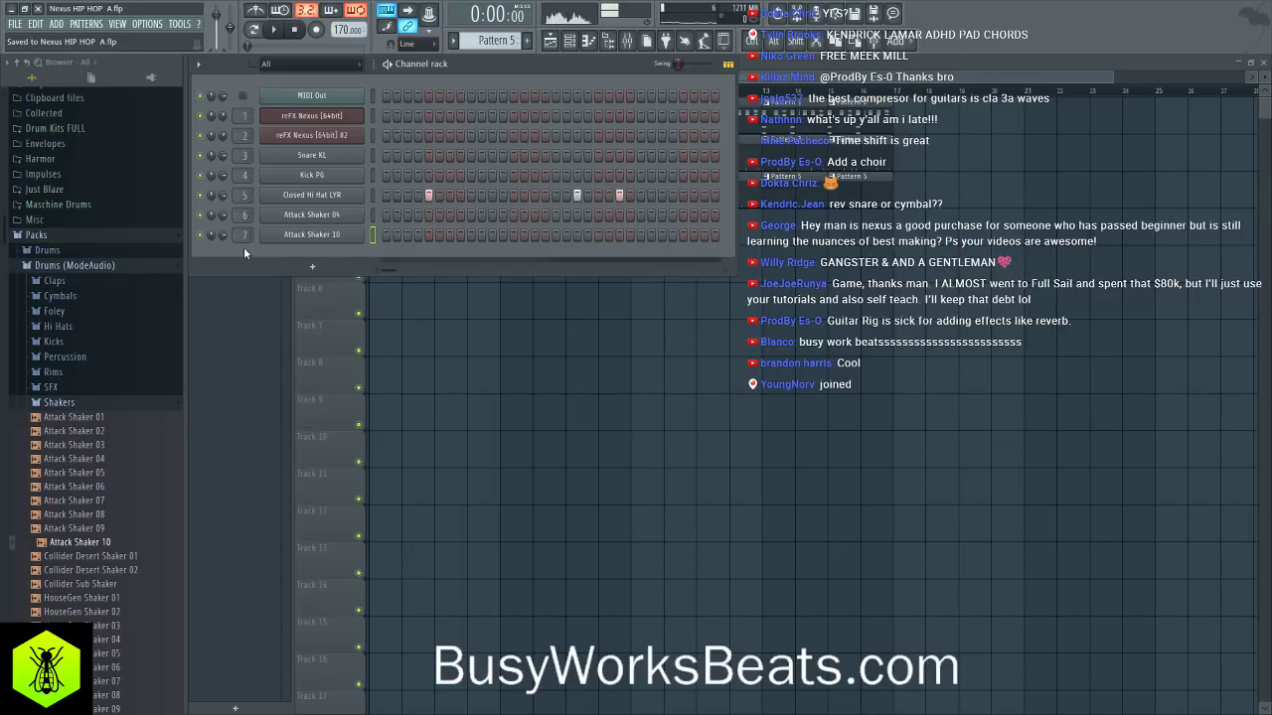
{"action": "left_click", "coordinate": [407, 235]}
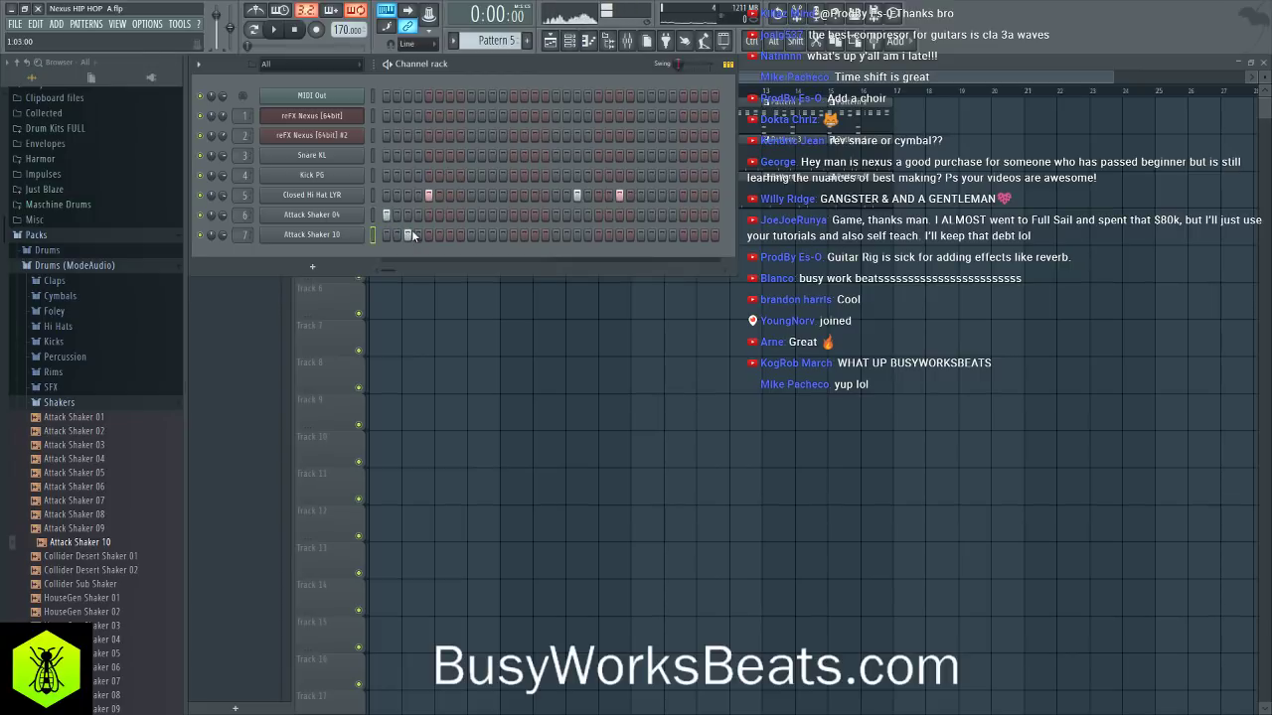
{"action": "left_click", "coordinate": [428, 214]}
{"action": "left_click", "coordinate": [449, 235]}
{"action": "key", "text": "space"}
{"action": "key", "text": "space"}
{"action": "right_click", "coordinate": [449, 234]}
{"action": "right_click", "coordinate": [407, 234]}
{"action": "left_click", "coordinate": [373, 217]}
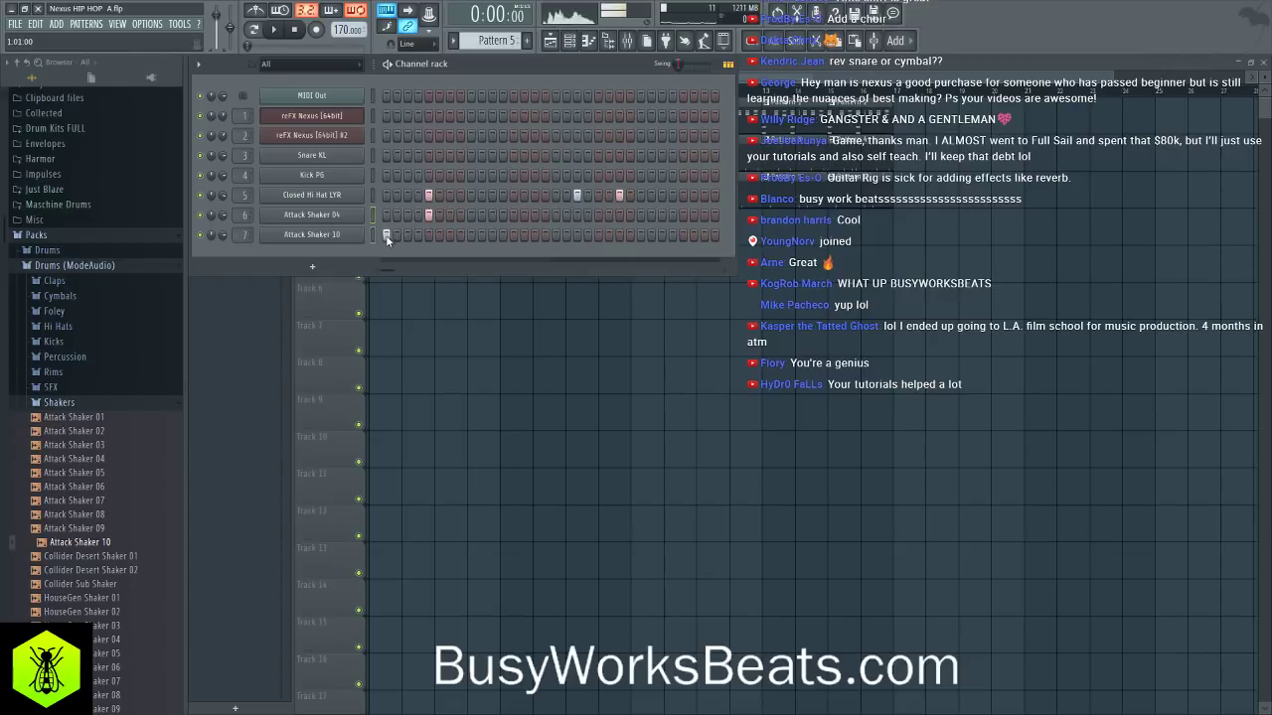
- Alternate the shakers across Pattern 5's 32 steps, Attack Shaker 10 on 1, 5, 9 and so on, Attack Shaker 04 on 3, 7, 11 and so on, and save
{"action": "left_click", "coordinate": [449, 215]}
{"action": "left_click", "coordinate": [470, 235]}
{"action": "left_click", "coordinate": [535, 215]}
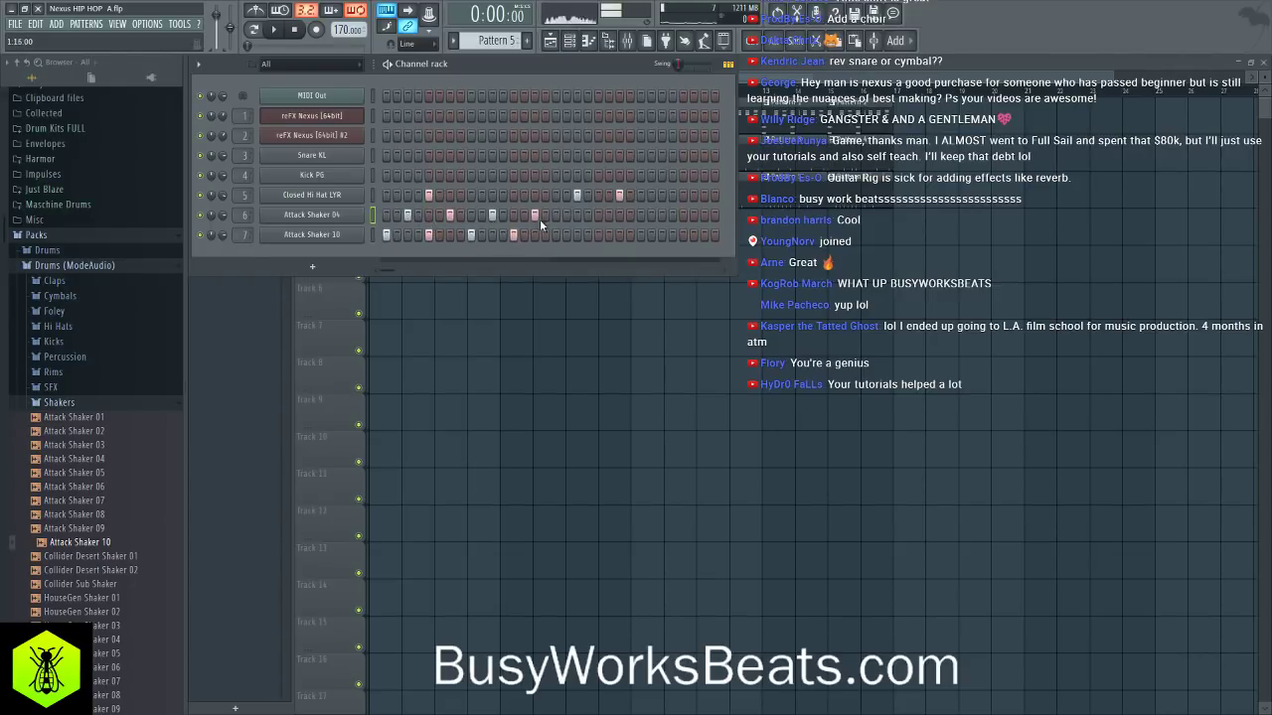
{"action": "left_click", "coordinate": [555, 234]}
{"action": "left_click", "coordinate": [576, 214]}
{"action": "left_click", "coordinate": [587, 235]}
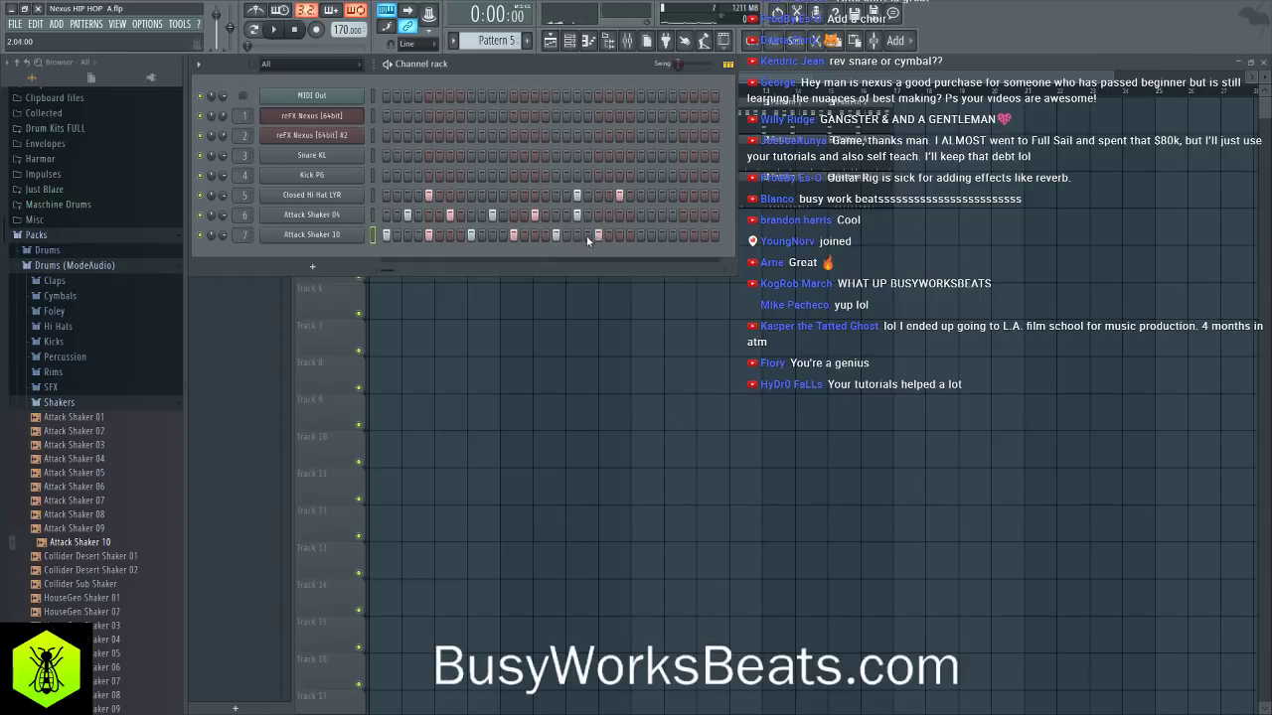
{"action": "left_click", "coordinate": [683, 234]}
{"action": "left_click", "coordinate": [704, 215]}
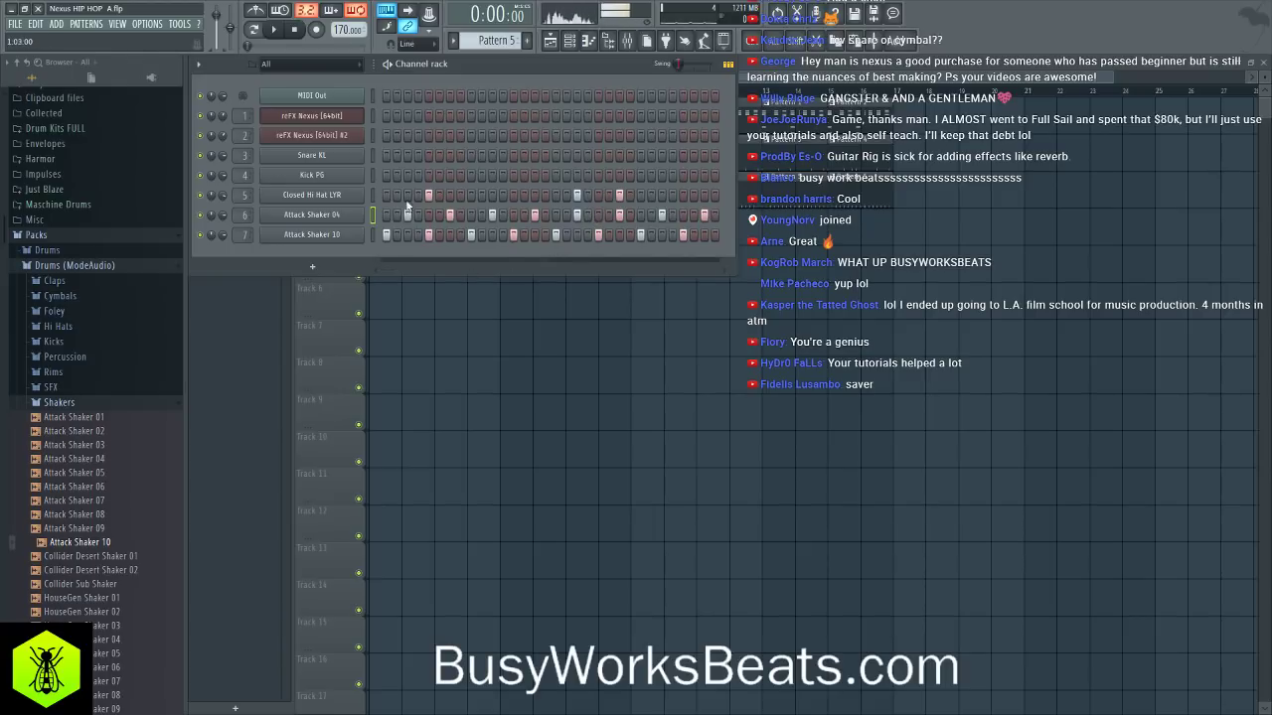
{"action": "key", "text": "ctrl+s"}
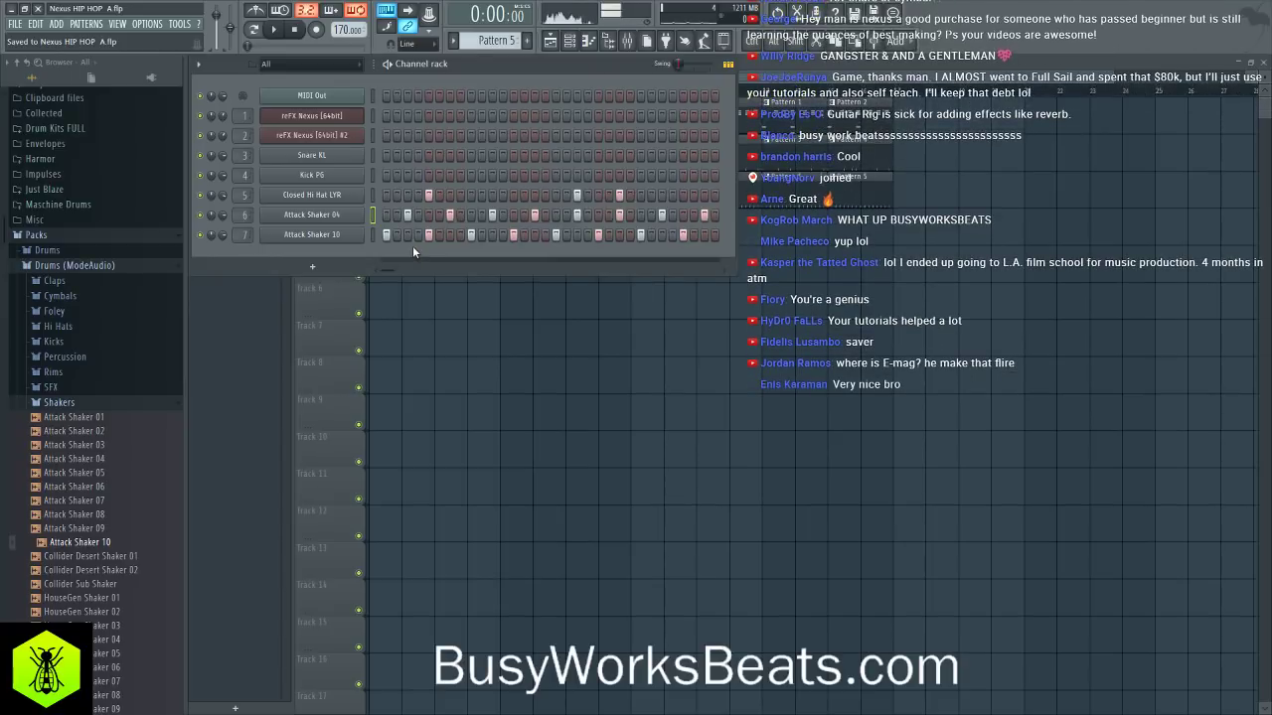
- Play back the song and move the Attack Shaker 10 hits on steps 5, 9 and 13 to Attack Shaker 04
{"action": "key", "text": "space"}
{"action": "key", "text": "space"}
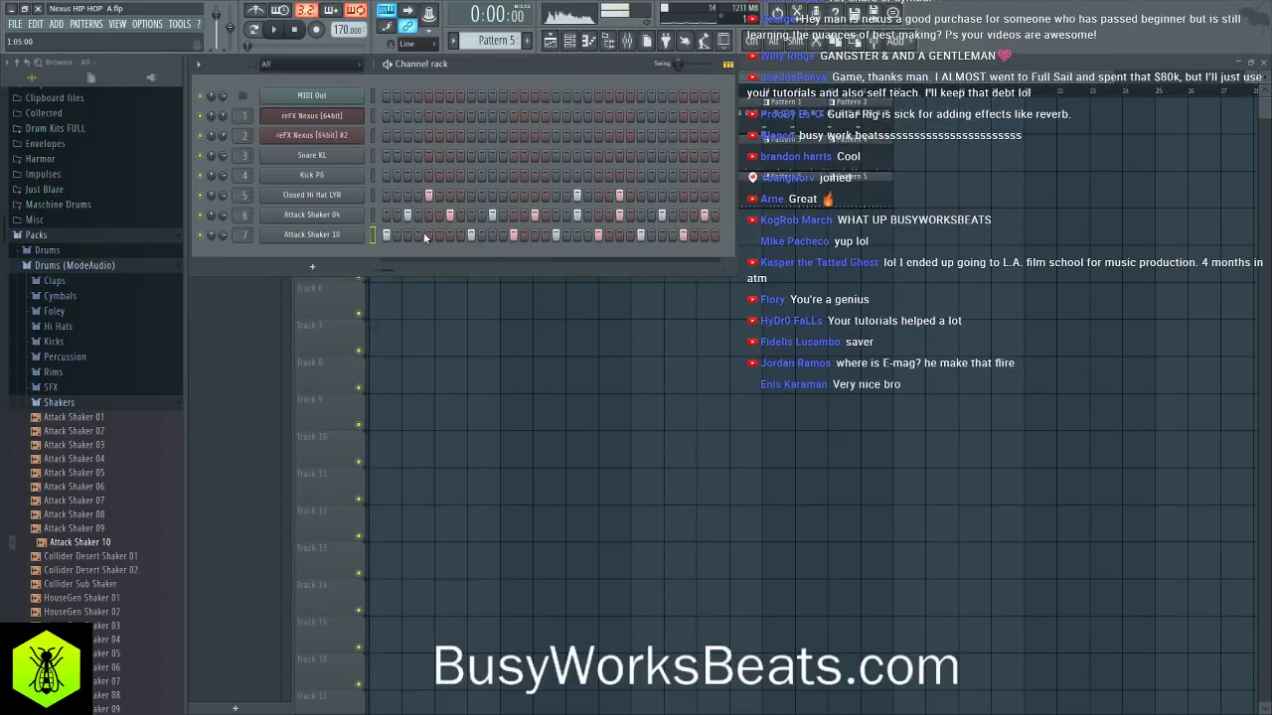
{"action": "left_click", "coordinate": [475, 233]}
{"action": "key", "text": "space"}
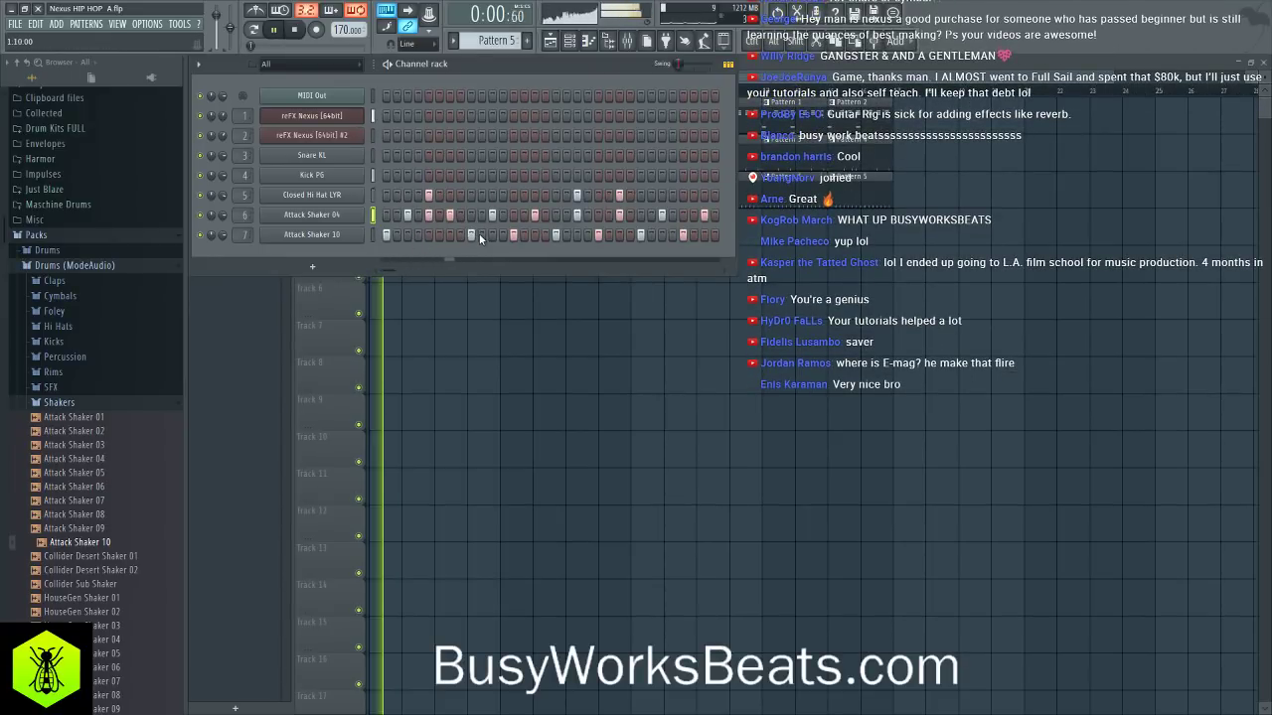
{"action": "left_click", "coordinate": [473, 217]}
{"action": "left_click", "coordinate": [514, 234]}
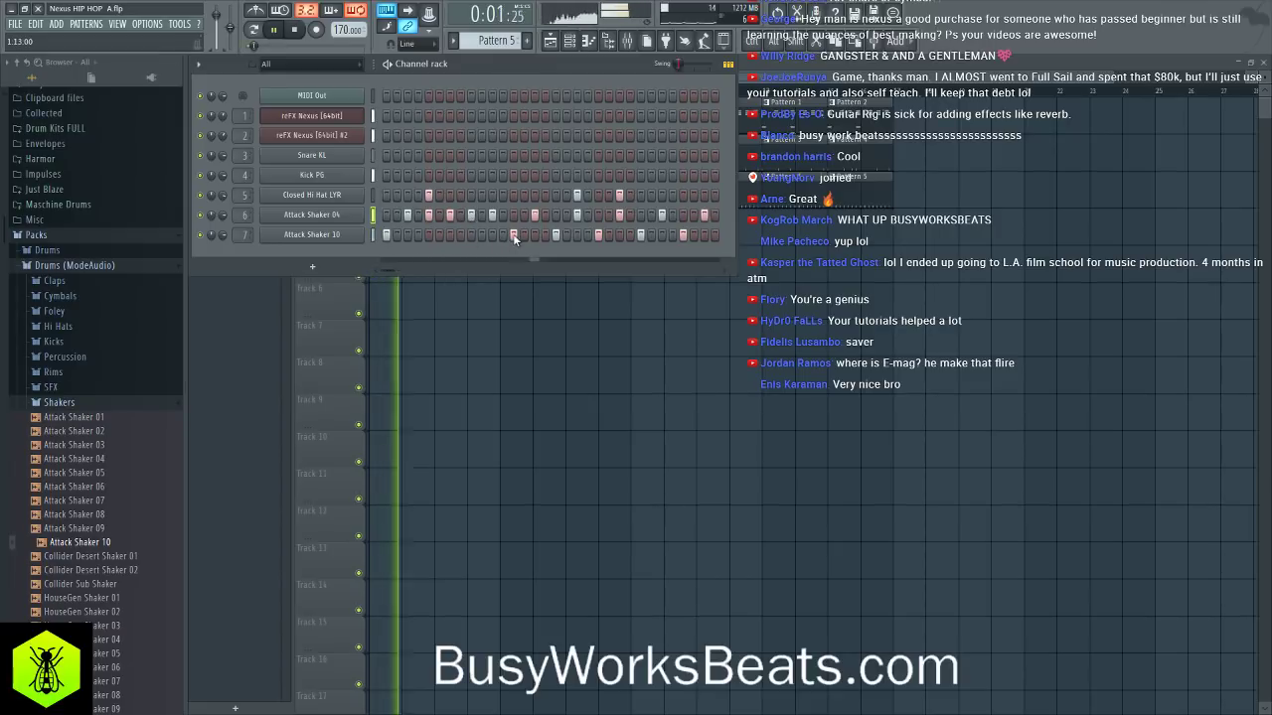
{"action": "left_click", "coordinate": [514, 216]}
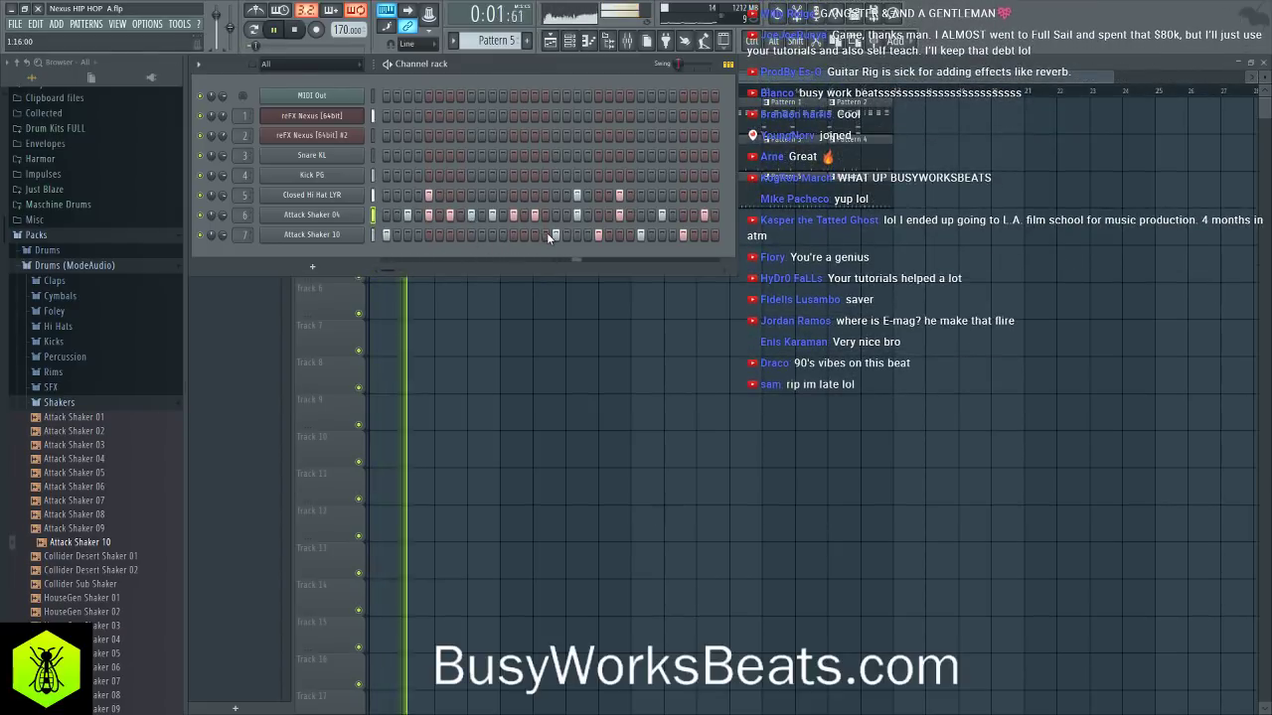
- Move the Attack Shaker 10 hits on steps 21 and 25 to Attack Shaker 04 and check them in playback
{"action": "key", "text": "space"}
{"action": "left_click", "coordinate": [597, 234]}
{"action": "key", "text": "space"}
{"action": "left_click", "coordinate": [598, 216]}
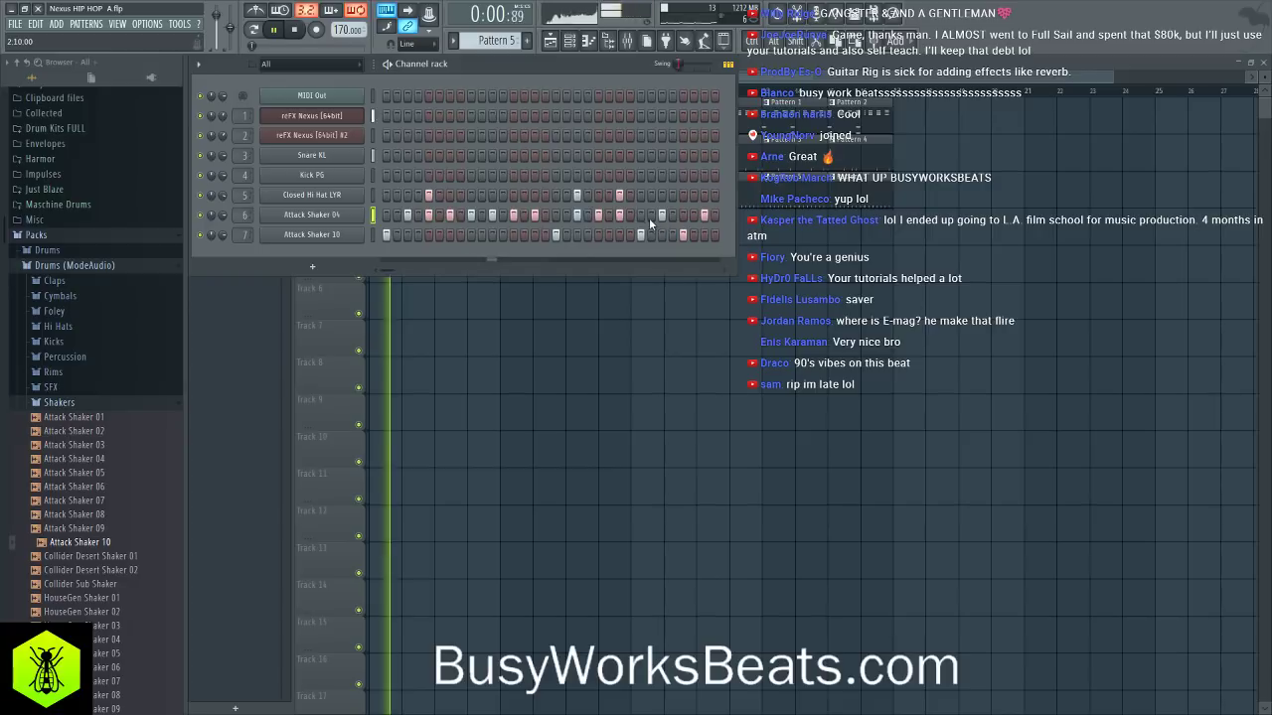
{"action": "left_click", "coordinate": [640, 216]}
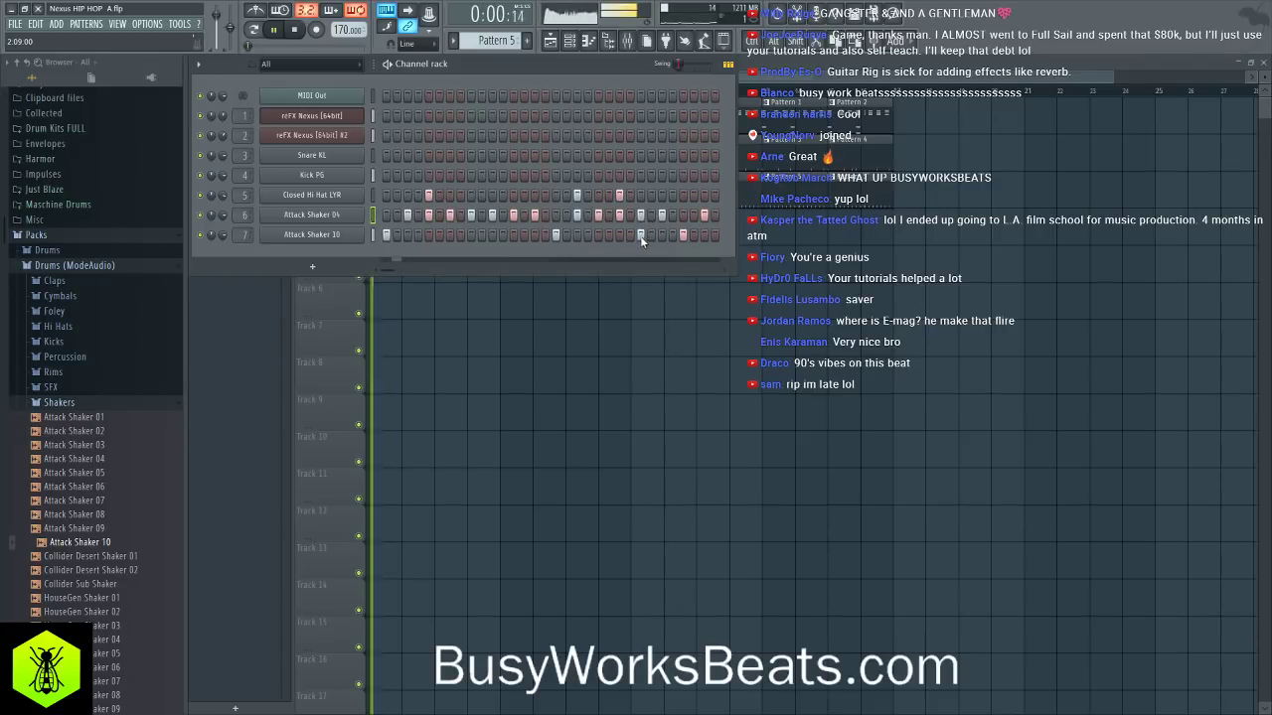
{"action": "left_click", "coordinate": [640, 234]}
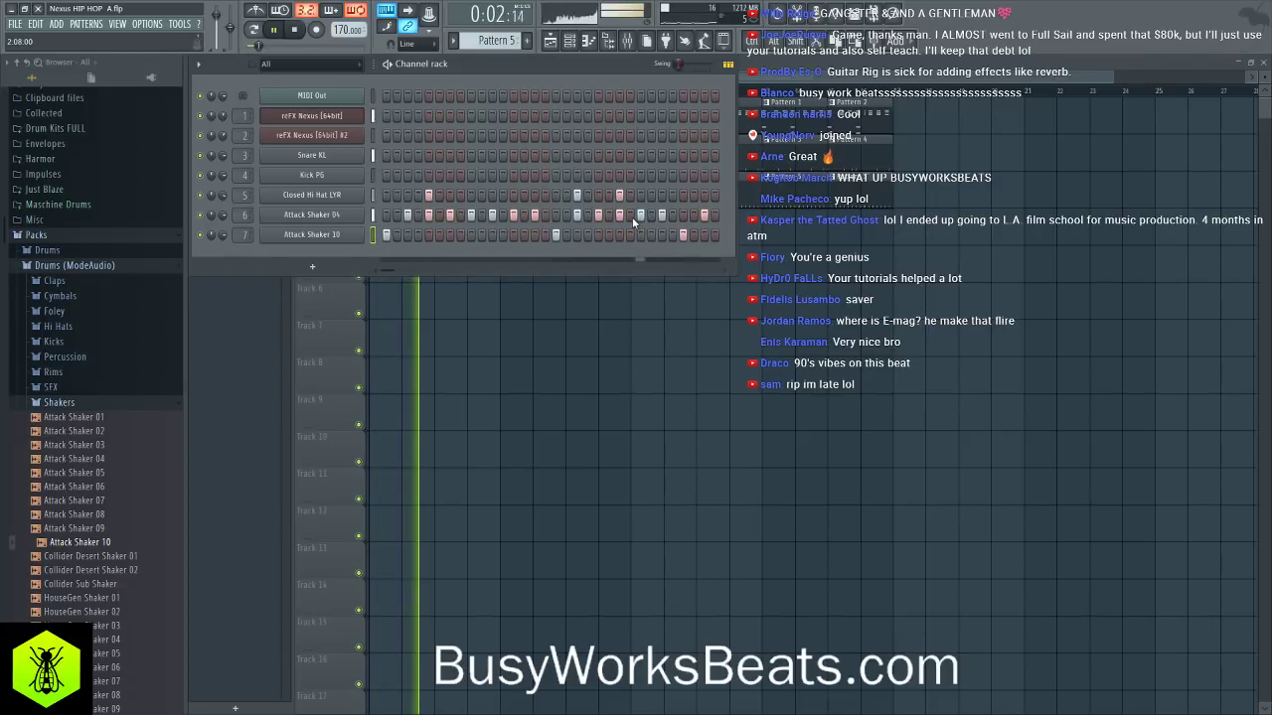
{"action": "key", "text": "space"}
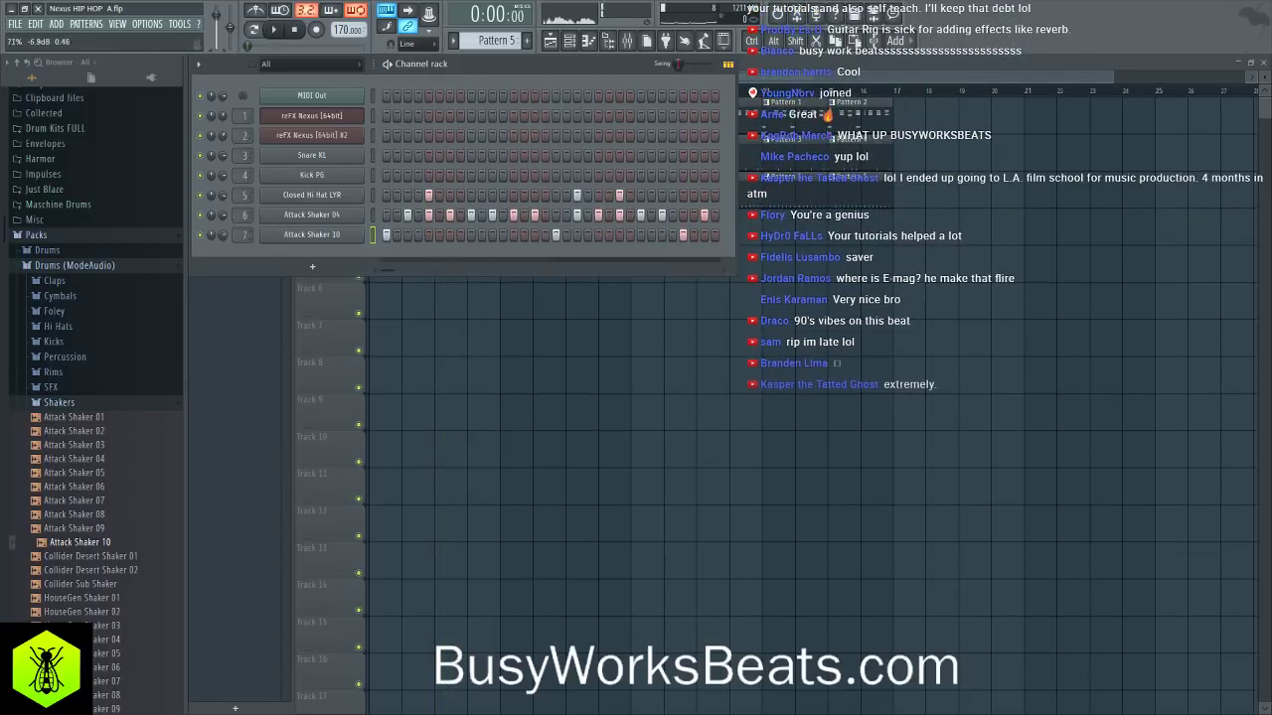
- Lower the shaker volume in the channel rack and play back the song to check the balance
{"action": "key", "text": "F6"}
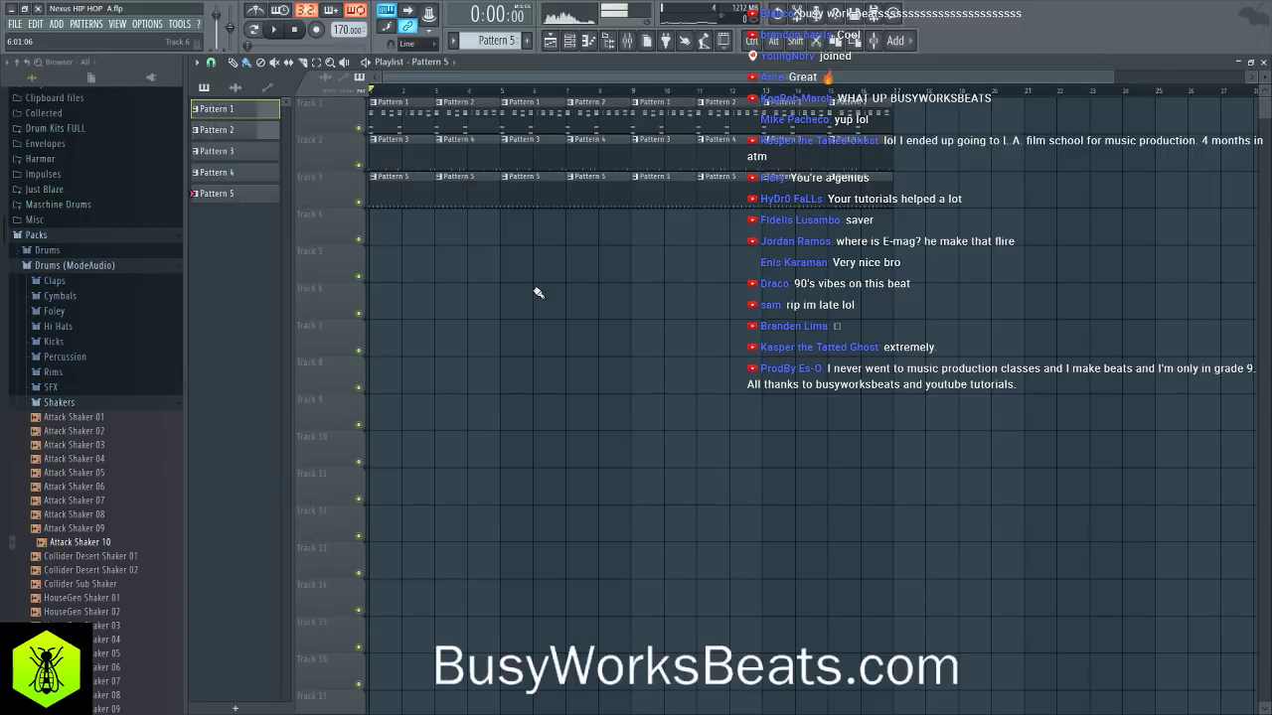
{"action": "key", "text": "space"}
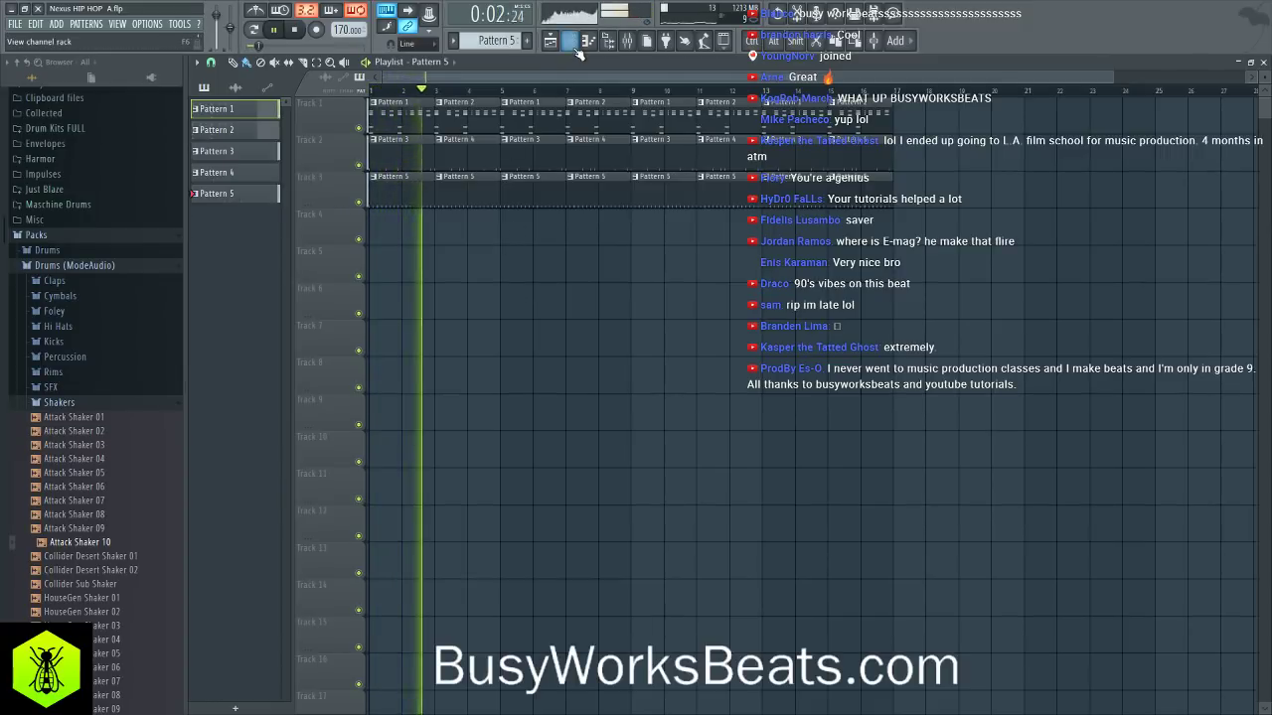
{"action": "key", "text": "F6"}
{"action": "key", "text": "space"}
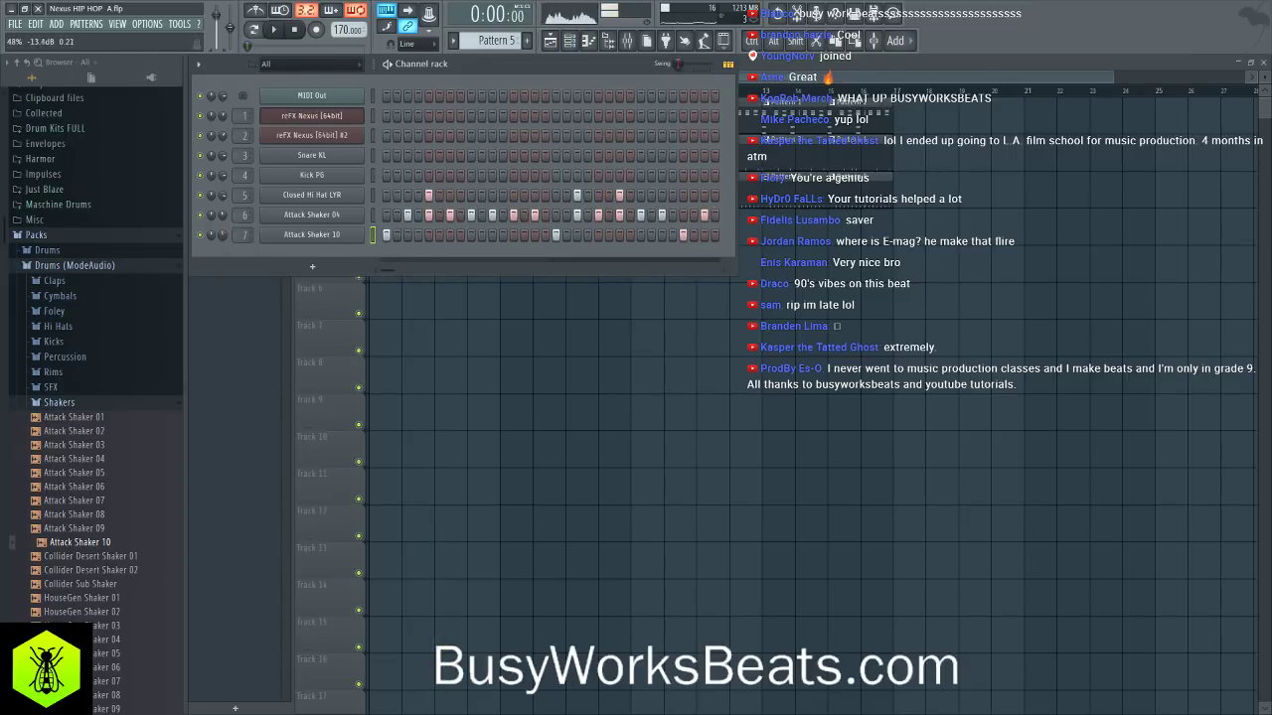
{"action": "key", "text": "F6"}
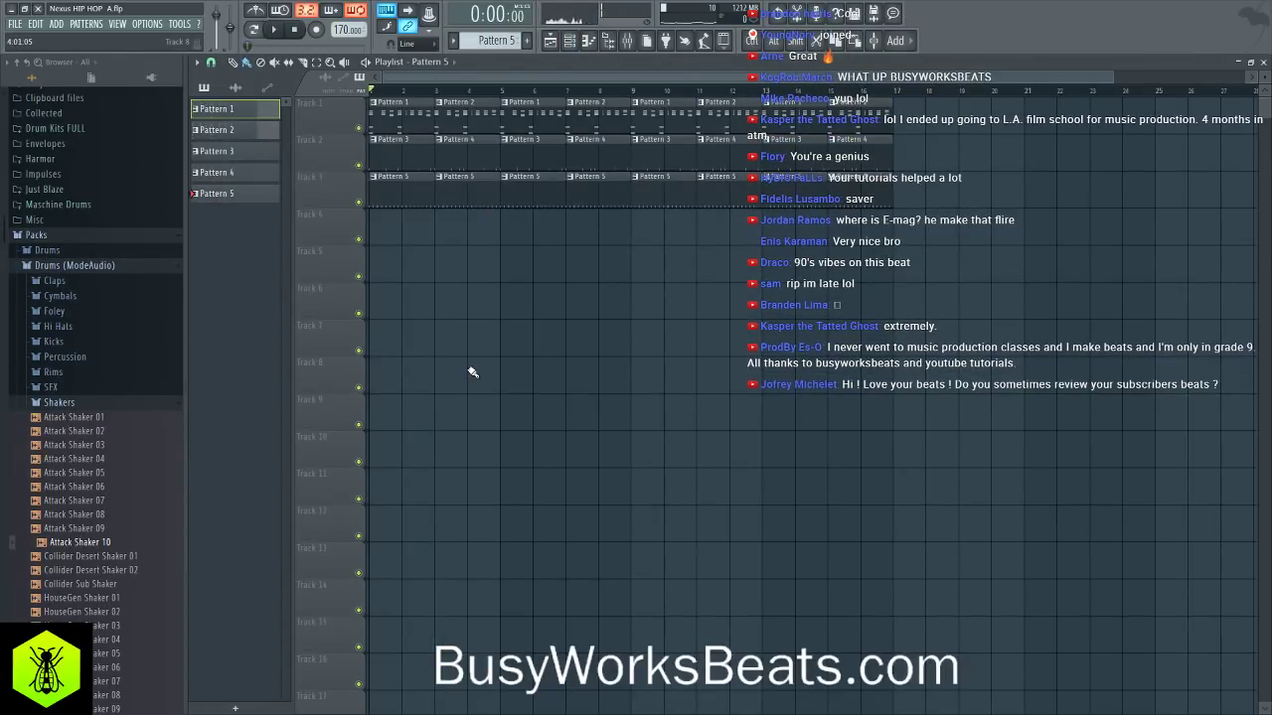
{"action": "key", "text": "space"}
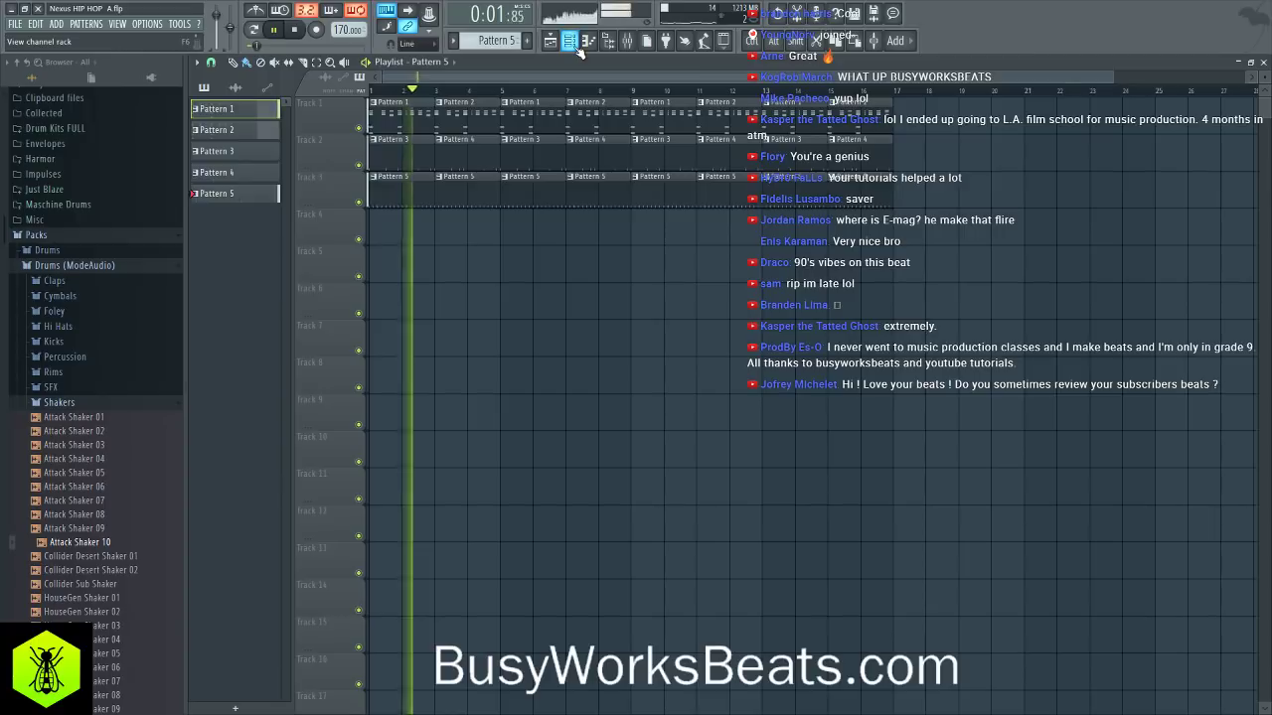
{"action": "key", "text": "space"}
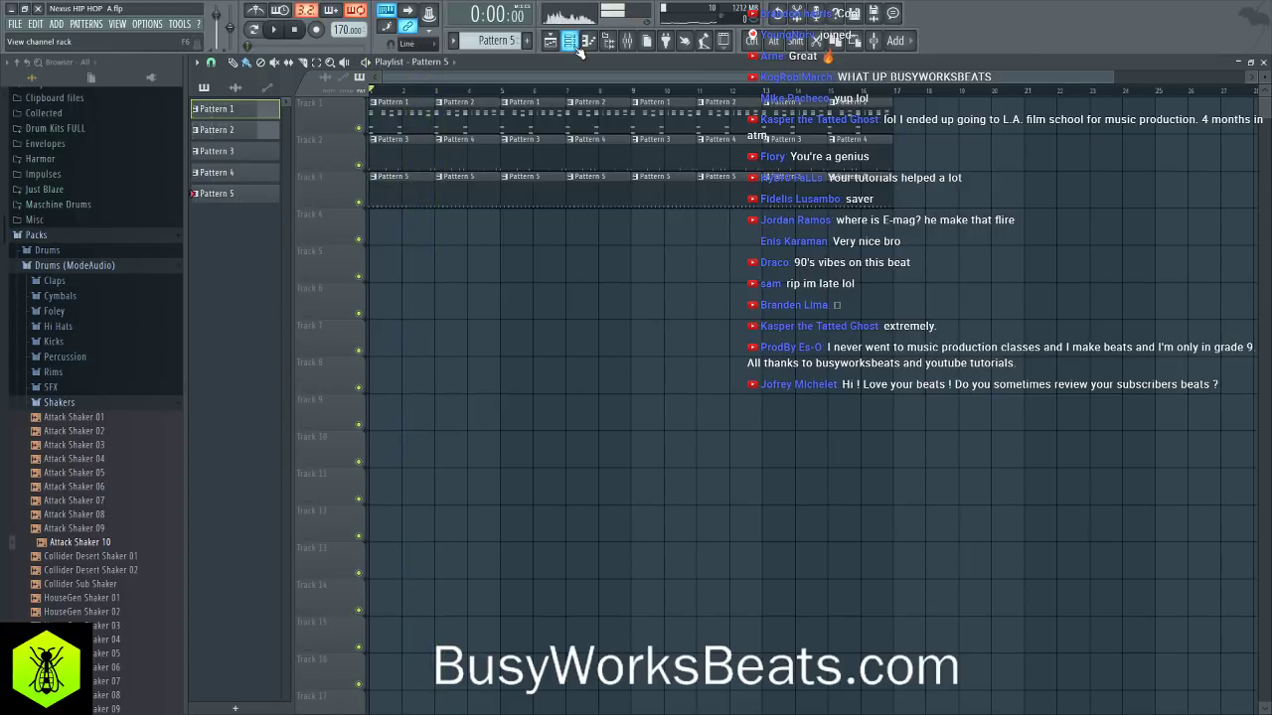
{"action": "key", "text": "space"}
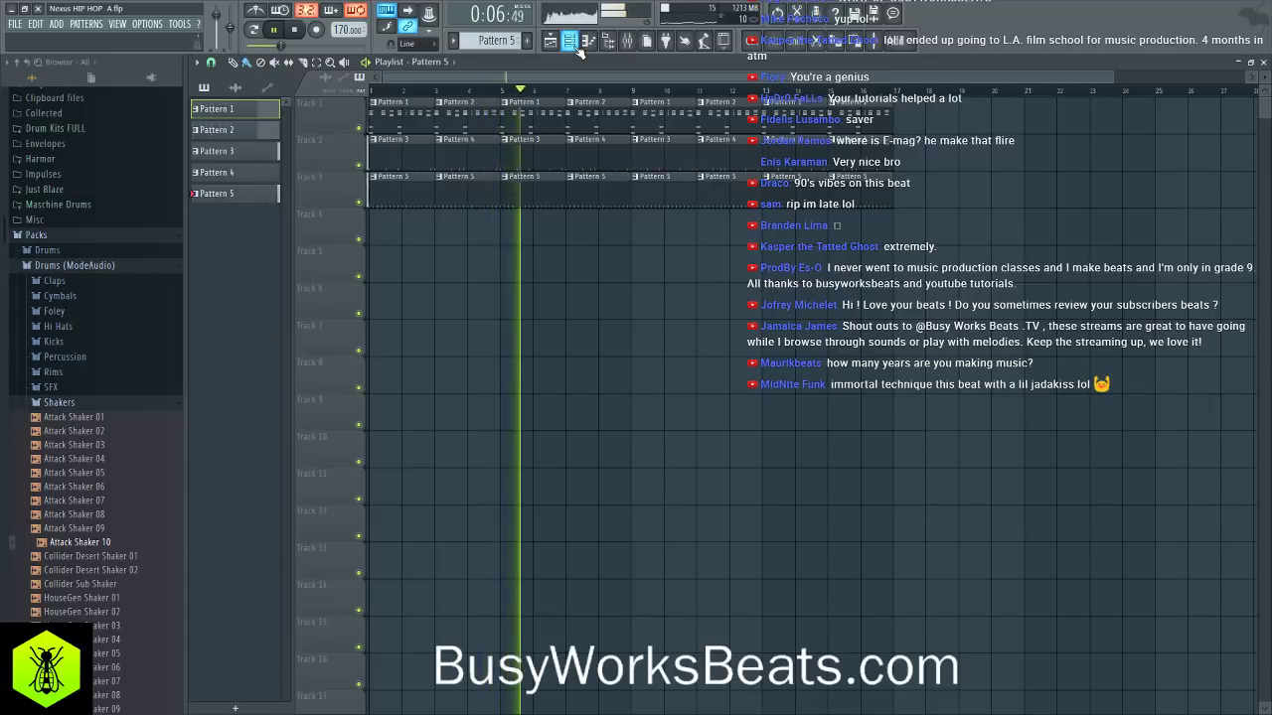
{"action": "key", "text": "space"}
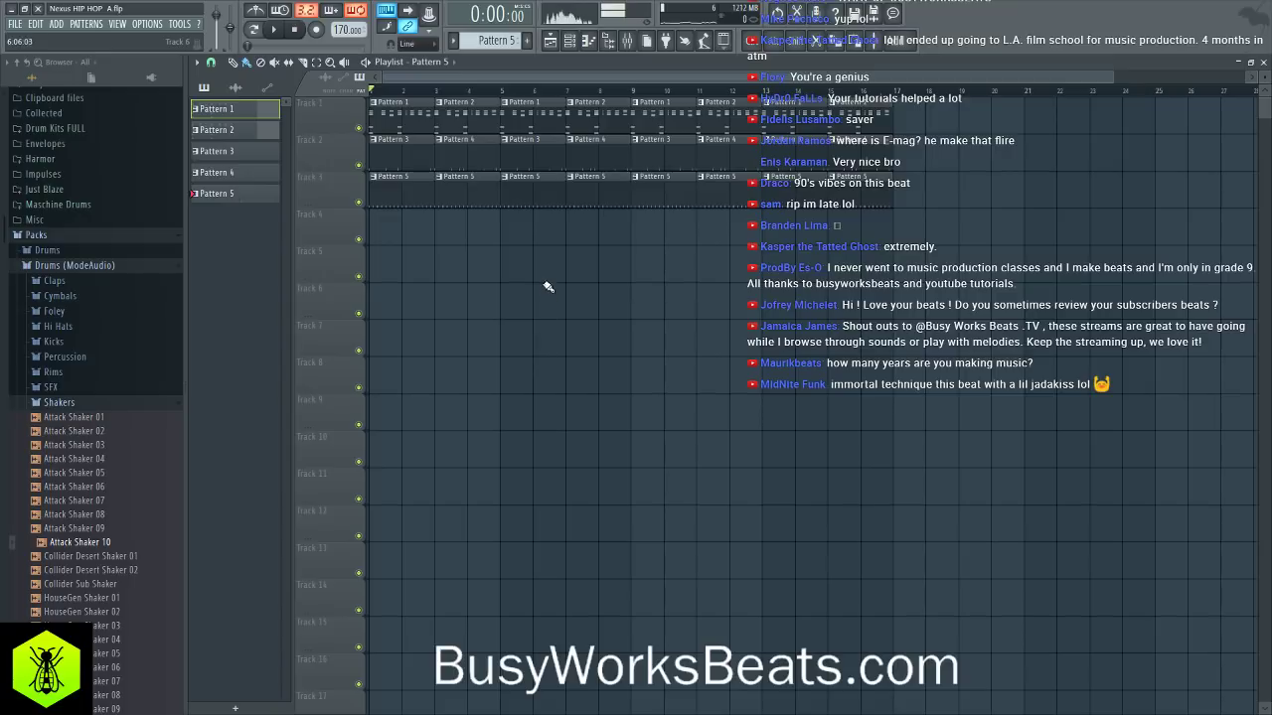
- Switch to the empty Pattern 6 and show its channel rack
{"action": "key", "text": "F6"}
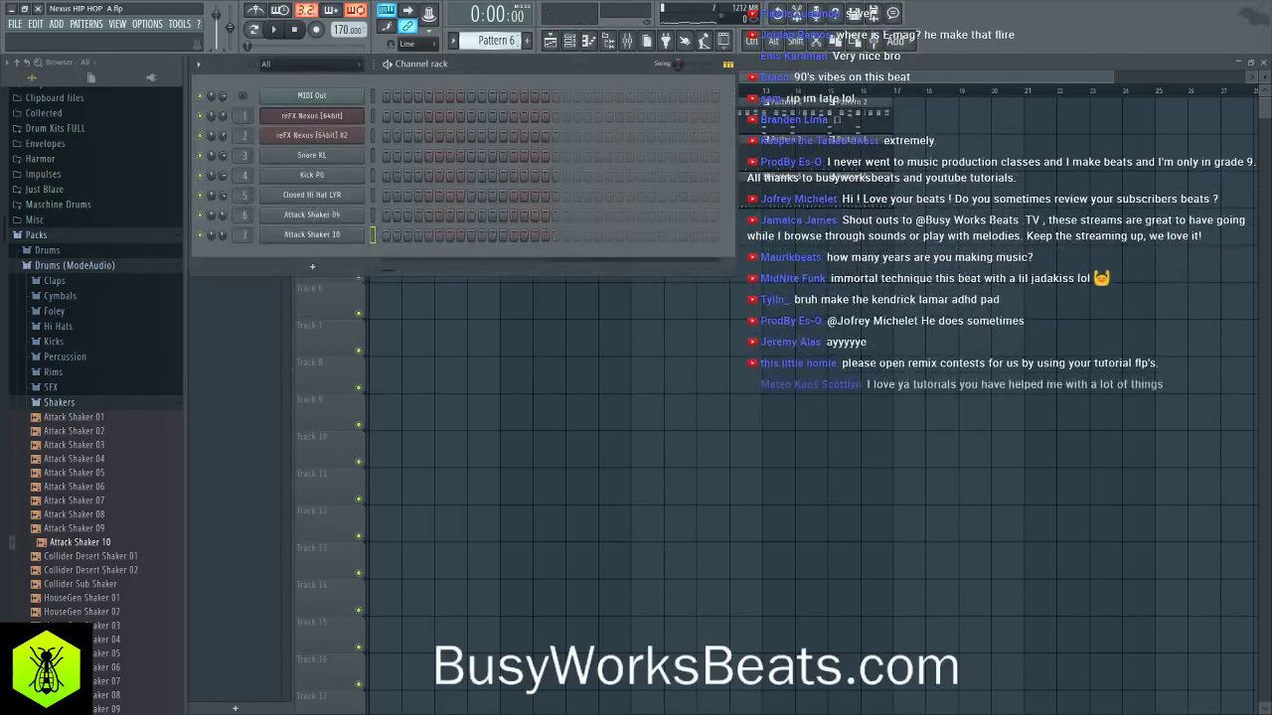
{"action": "scroll", "coordinate": [490, 41], "scroll_direction": "down", "scroll_amount": 1}
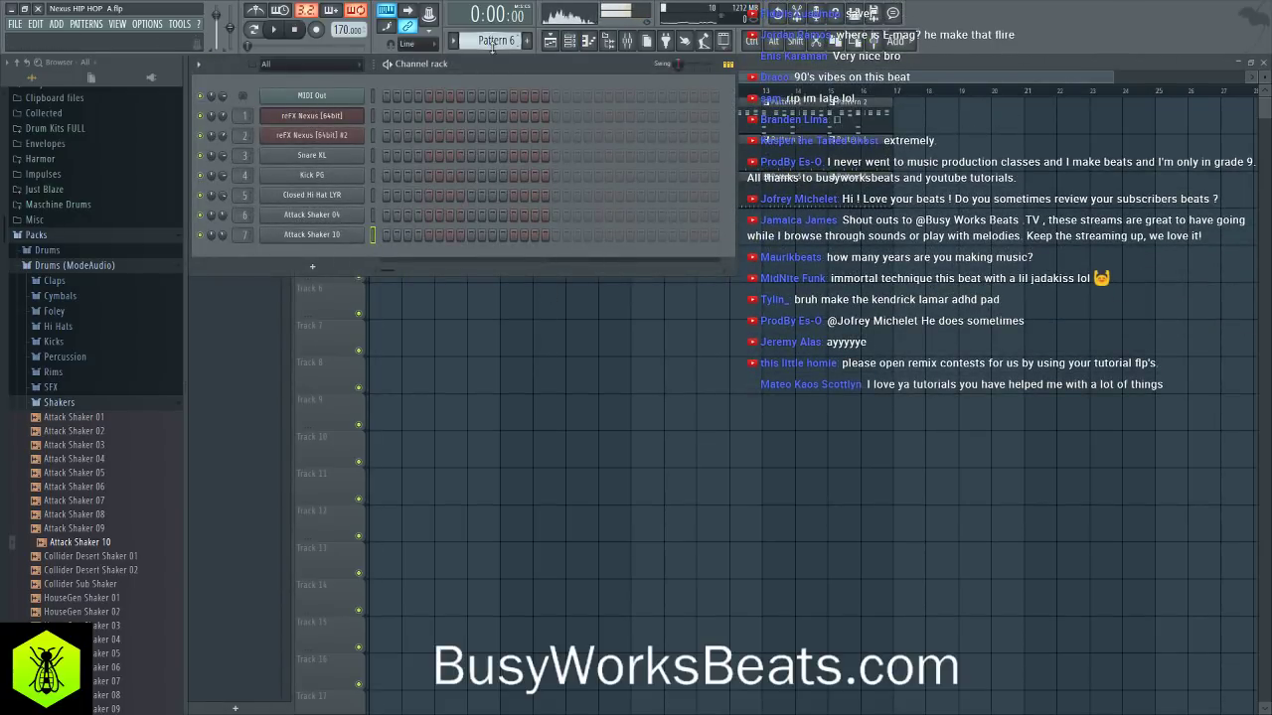
{"action": "key", "text": "F6"}
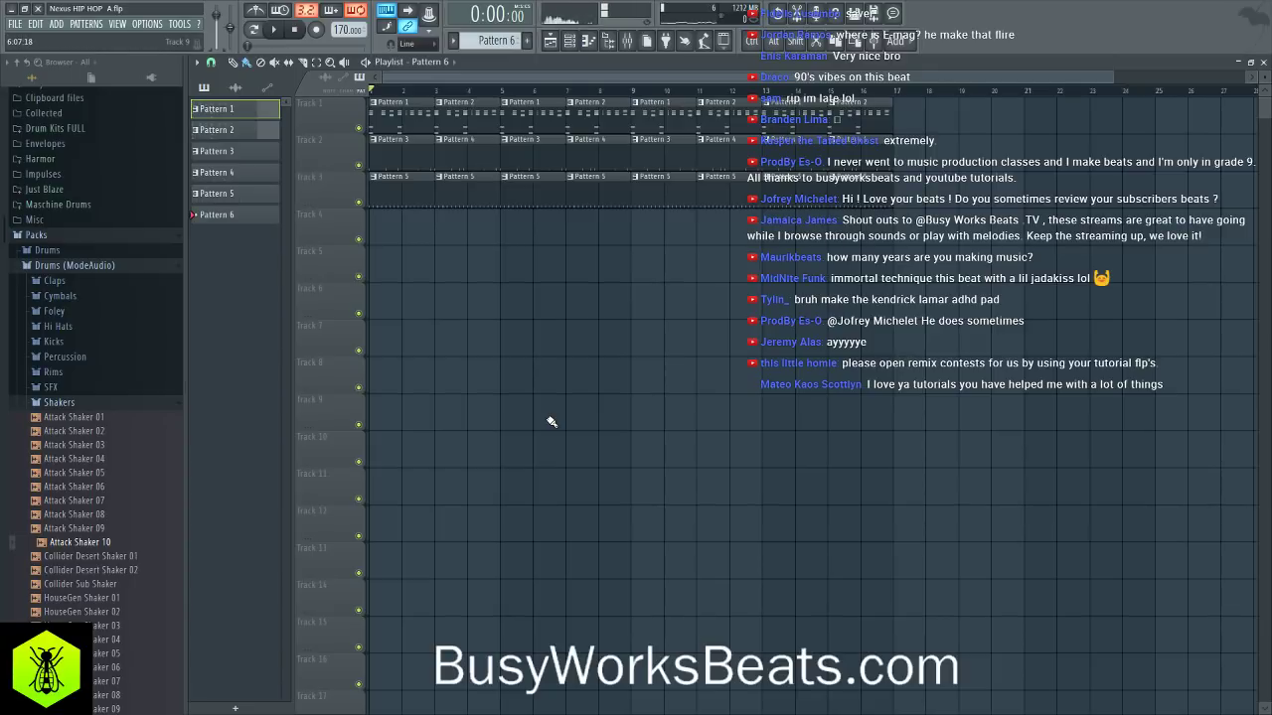
{"action": "left_click", "coordinate": [575, 45]}
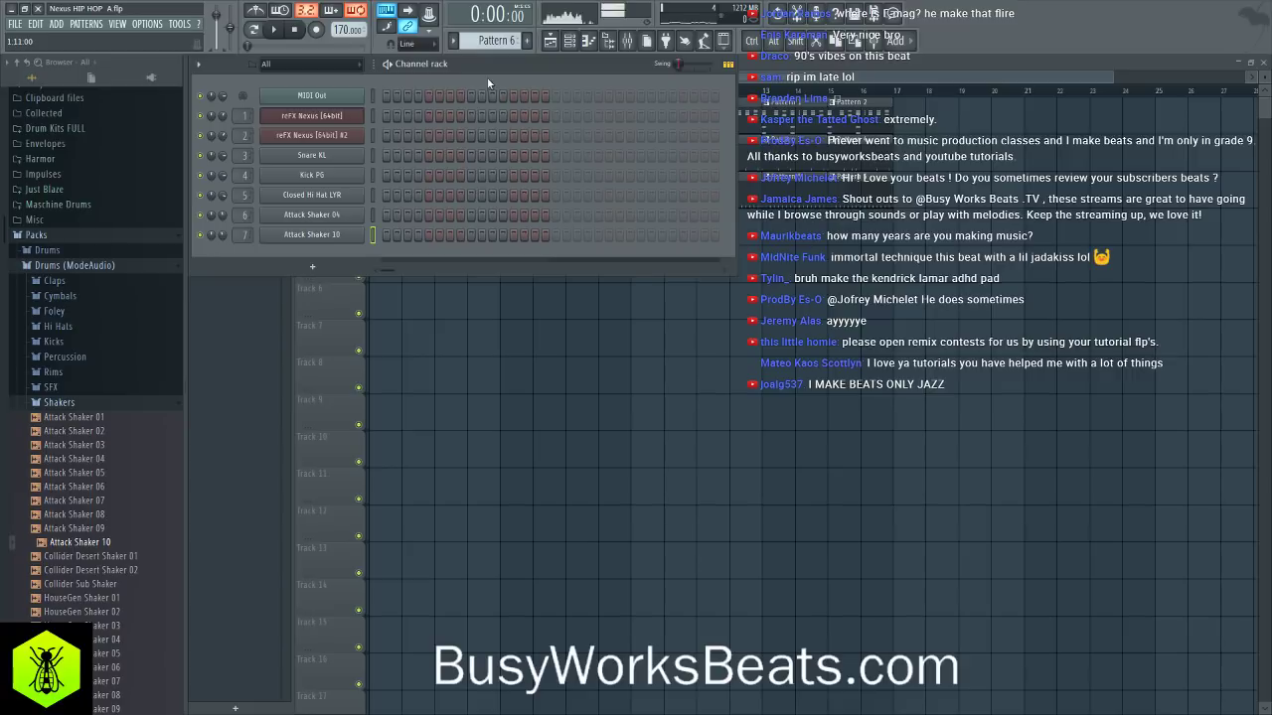
- Close the channel rack and show the mixer's Microphone, Guitar and Keyboard inserts
{"action": "left_click_drag", "start_coordinate": [486, 70], "coordinate": [416, 65]}
{"action": "left_click", "coordinate": [588, 41]}
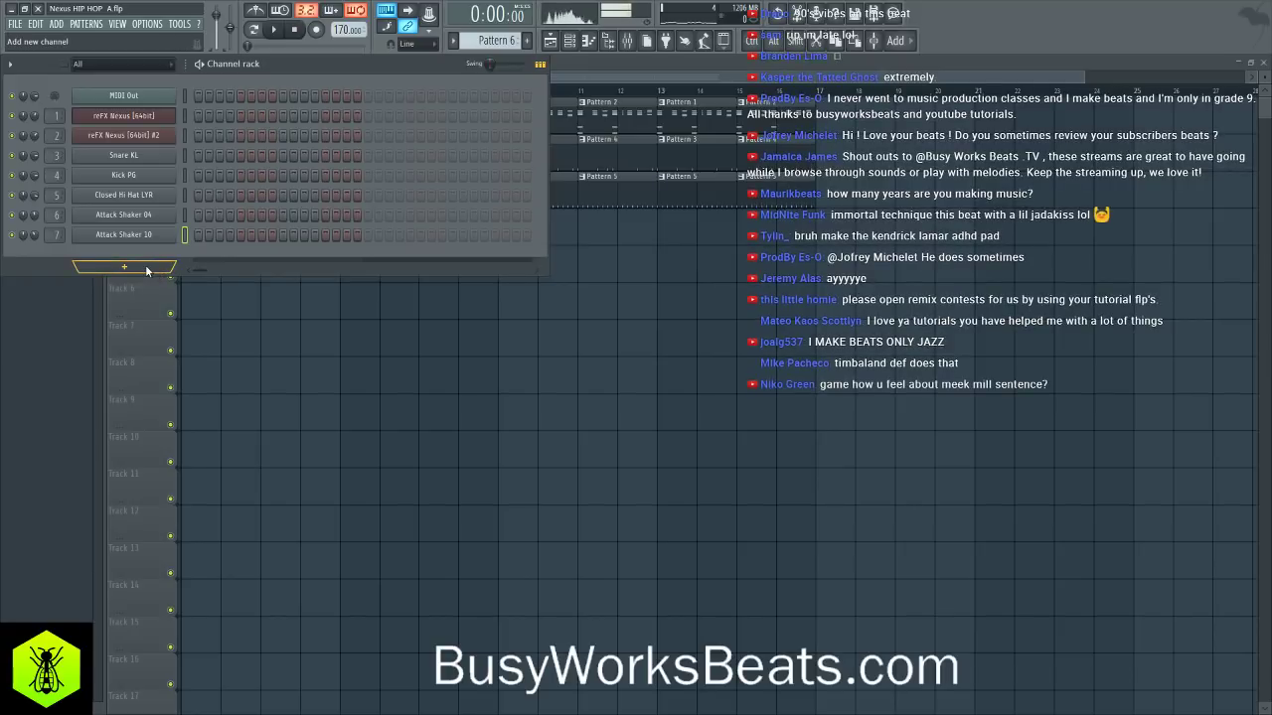
{"action": "key", "text": "F6"}
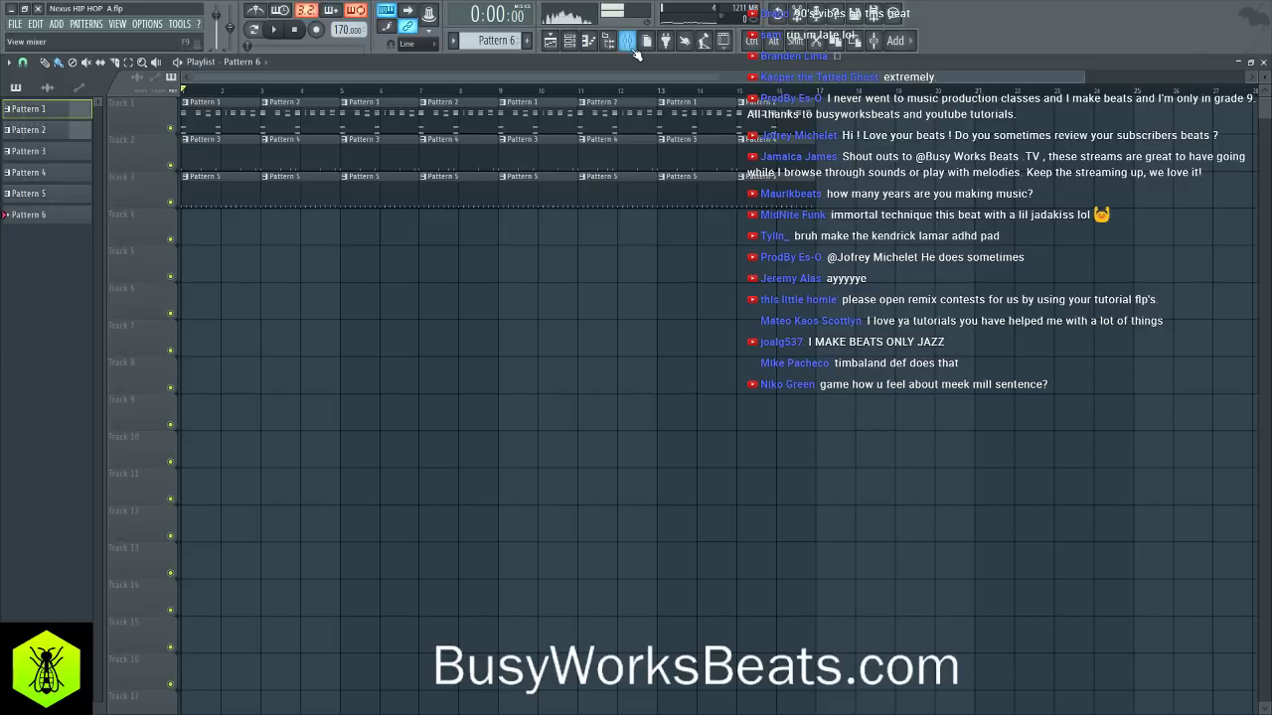
{"action": "key", "text": "F9"}
{"action": "scroll", "coordinate": [514, 135], "scroll_direction": "right", "scroll_amount": 10}
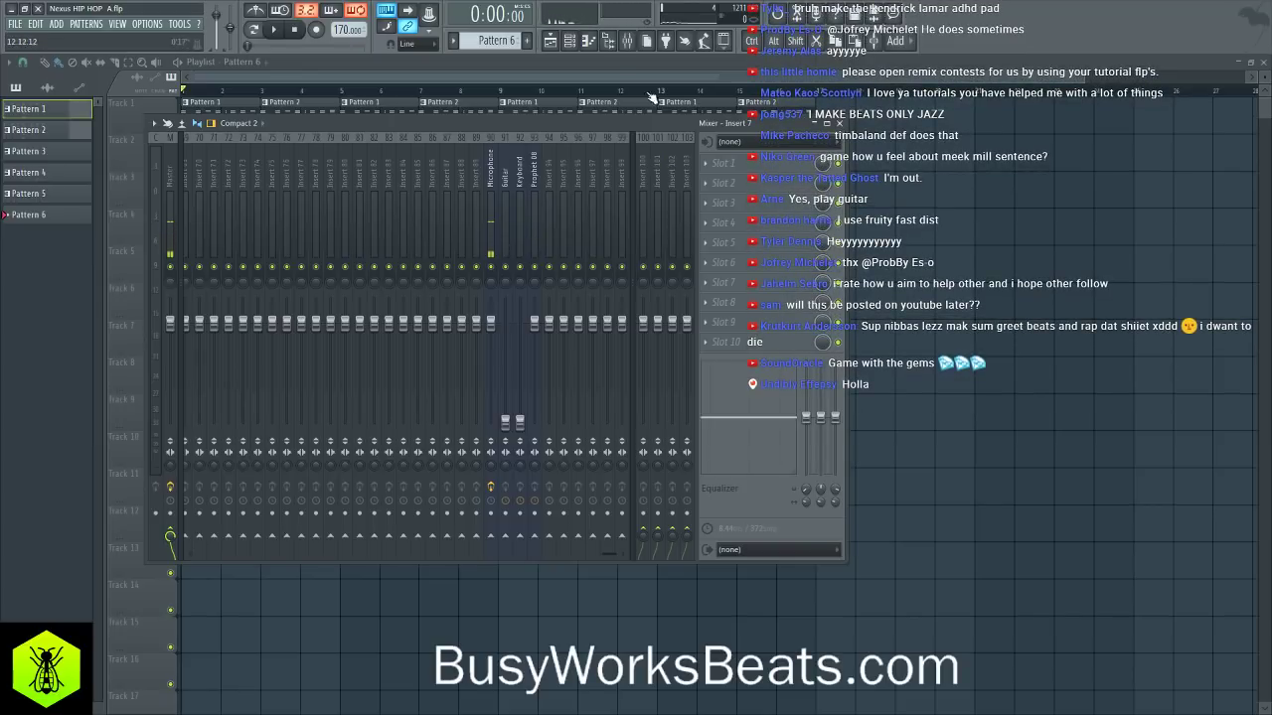
- Select the Guitar insert in the mixer, raise its volume and play the song to audition the guitar over the beat
{"action": "key", "text": "F9"}
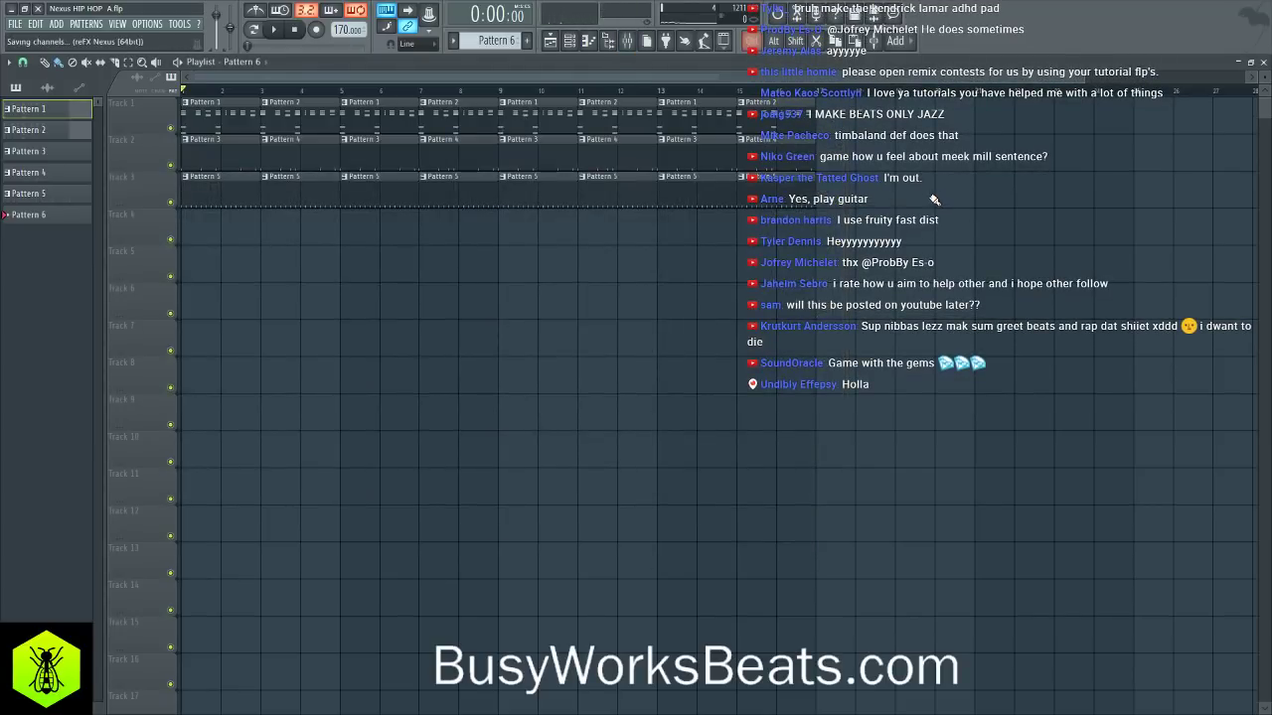
{"action": "key", "text": "F6"}
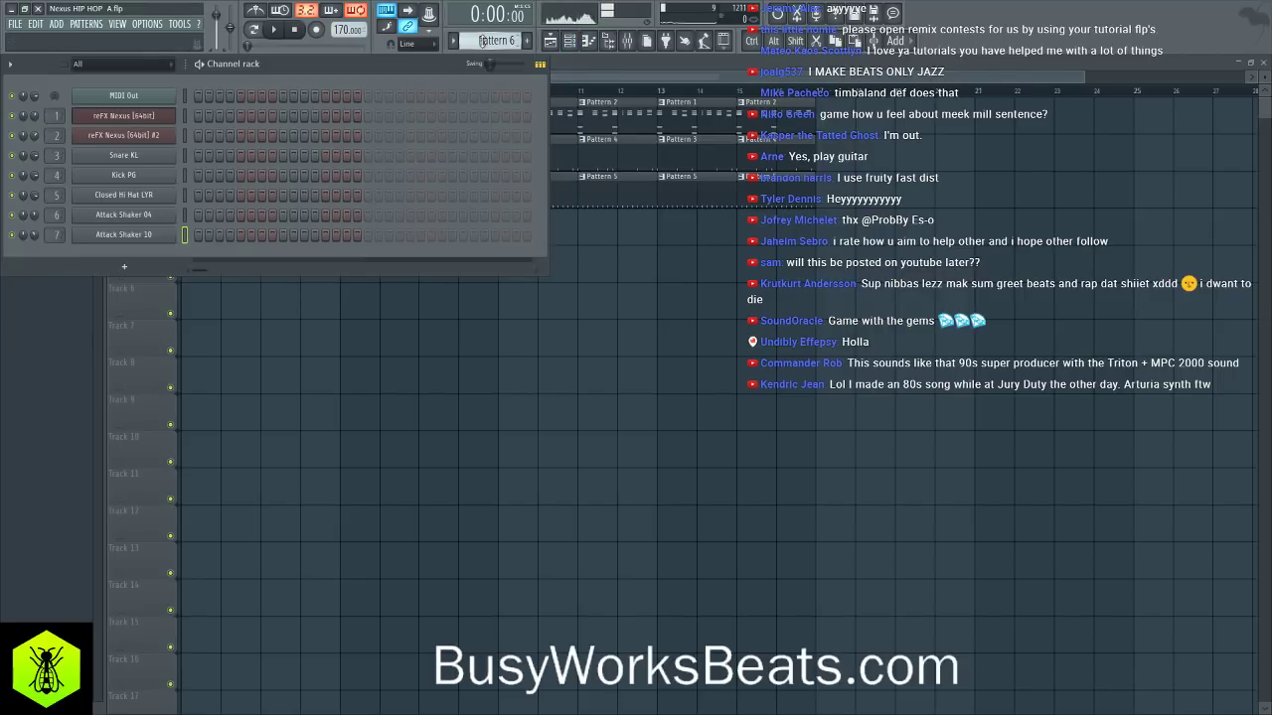
{"action": "key", "text": "space"}
{"action": "key", "text": "space"}
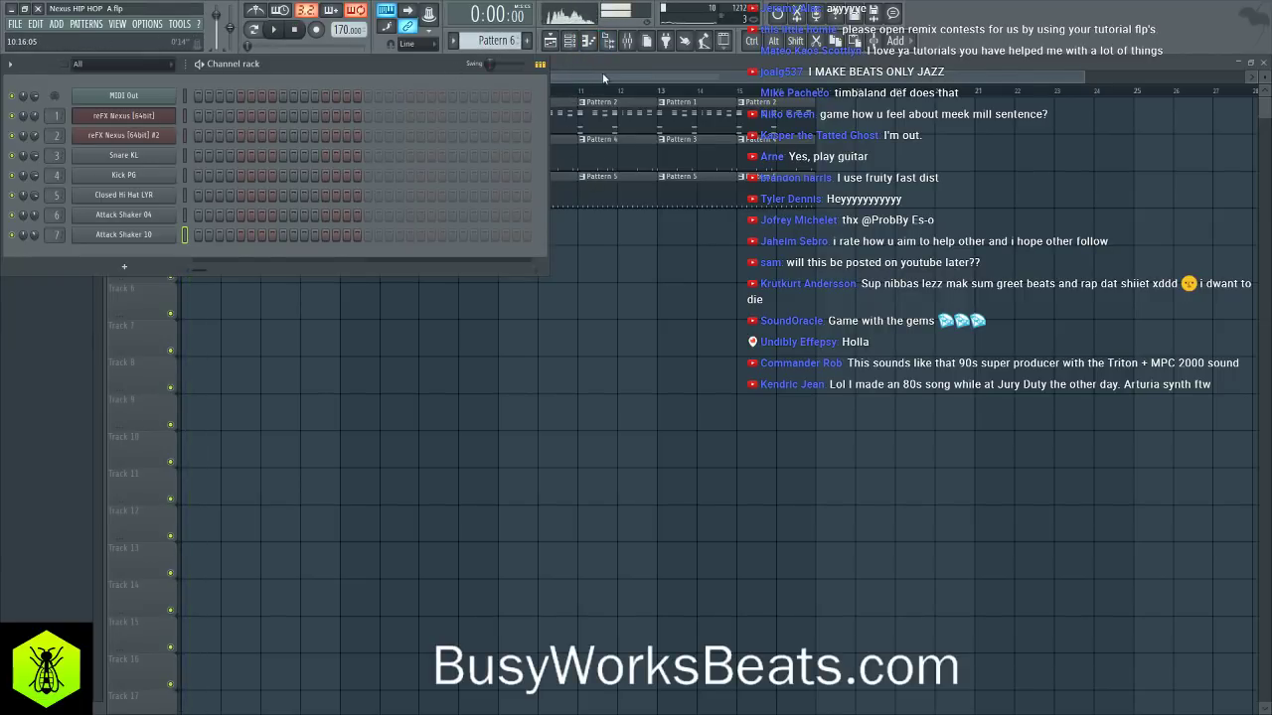
{"action": "key", "text": "F9"}
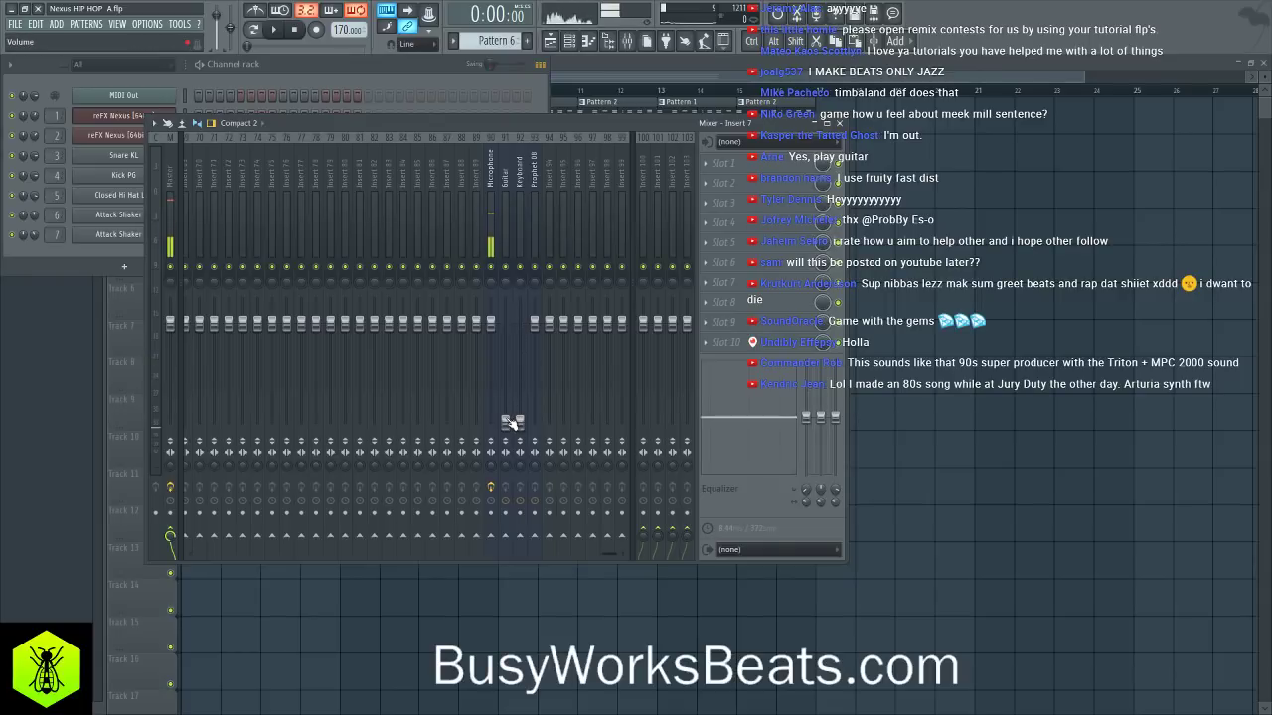
{"action": "left_click", "coordinate": [508, 200]}
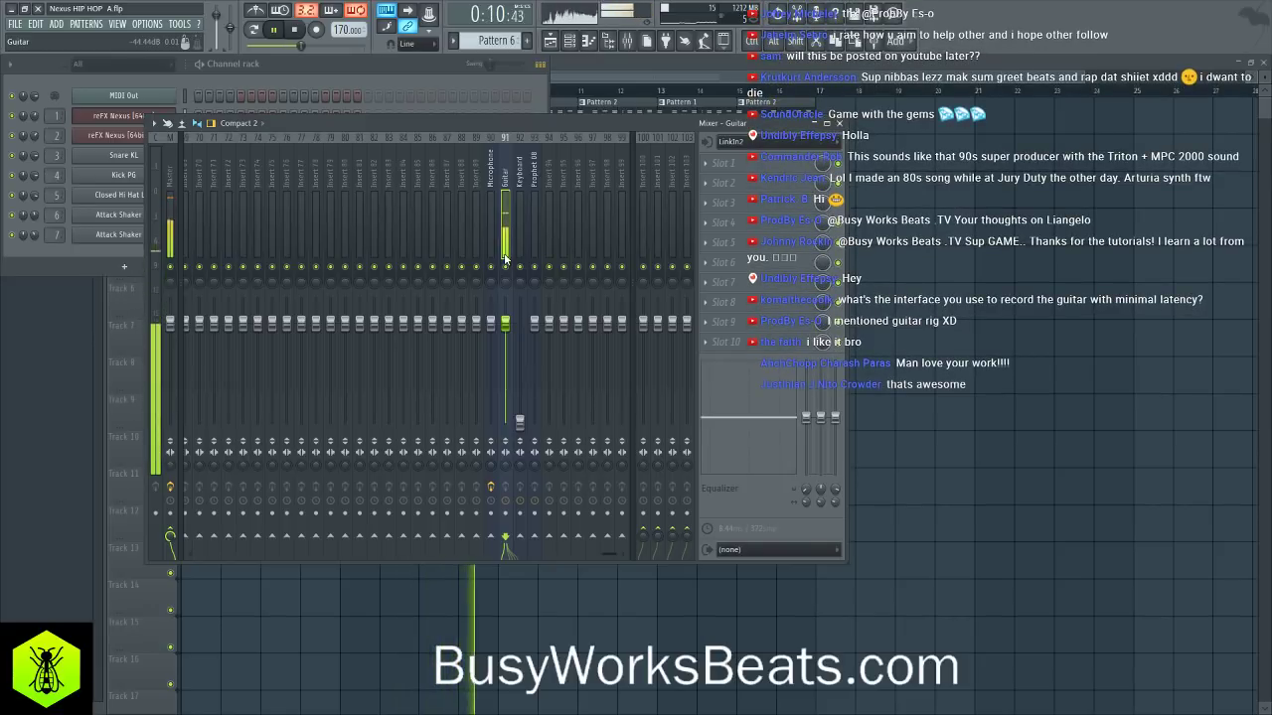
{"action": "key", "text": "space"}
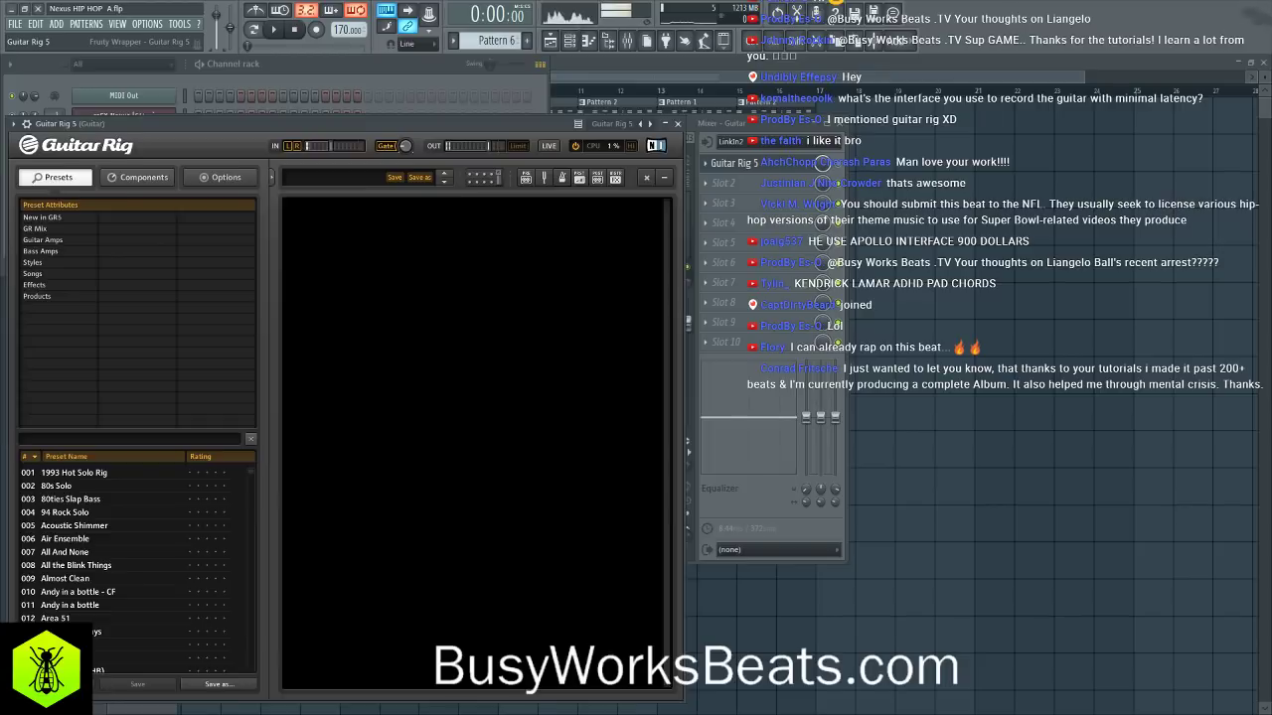
- Play back the song a few times with the Guitar Rig 5 window of the Guitar insert open
{"action": "left_click_drag", "start_coordinate": [285, 122], "coordinate": [347, 110]}
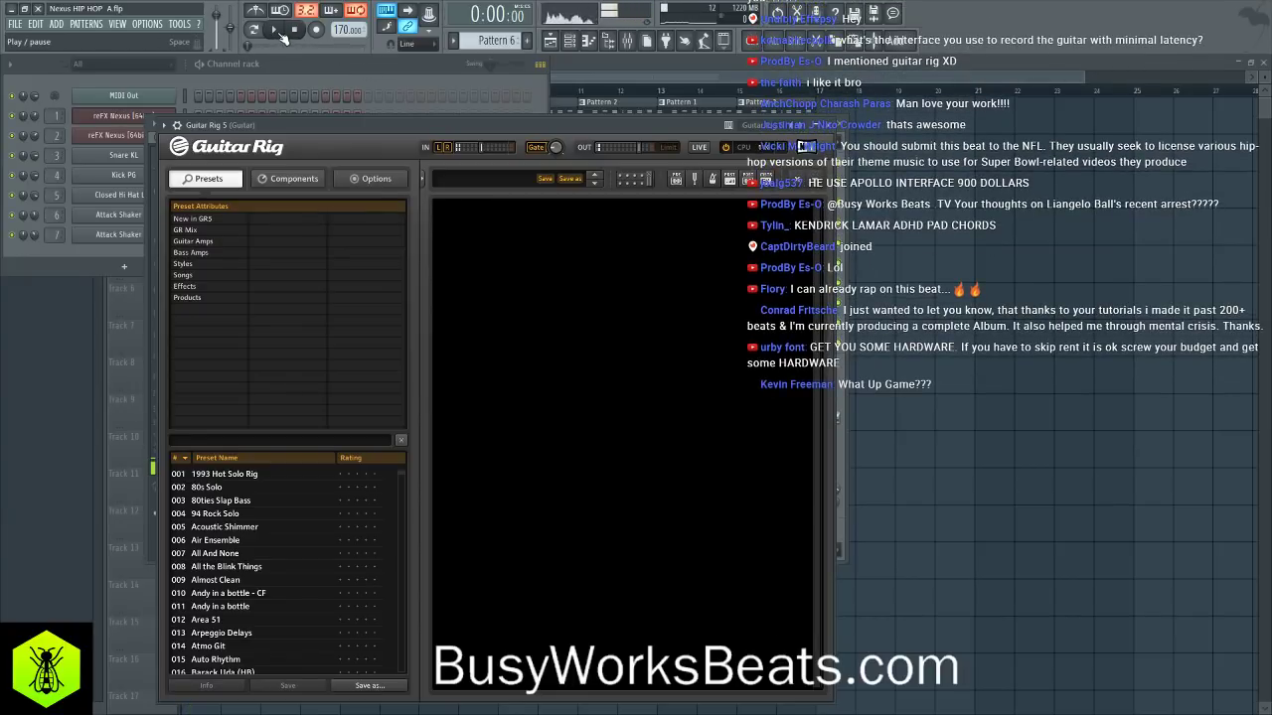
{"action": "left_click", "coordinate": [282, 34]}
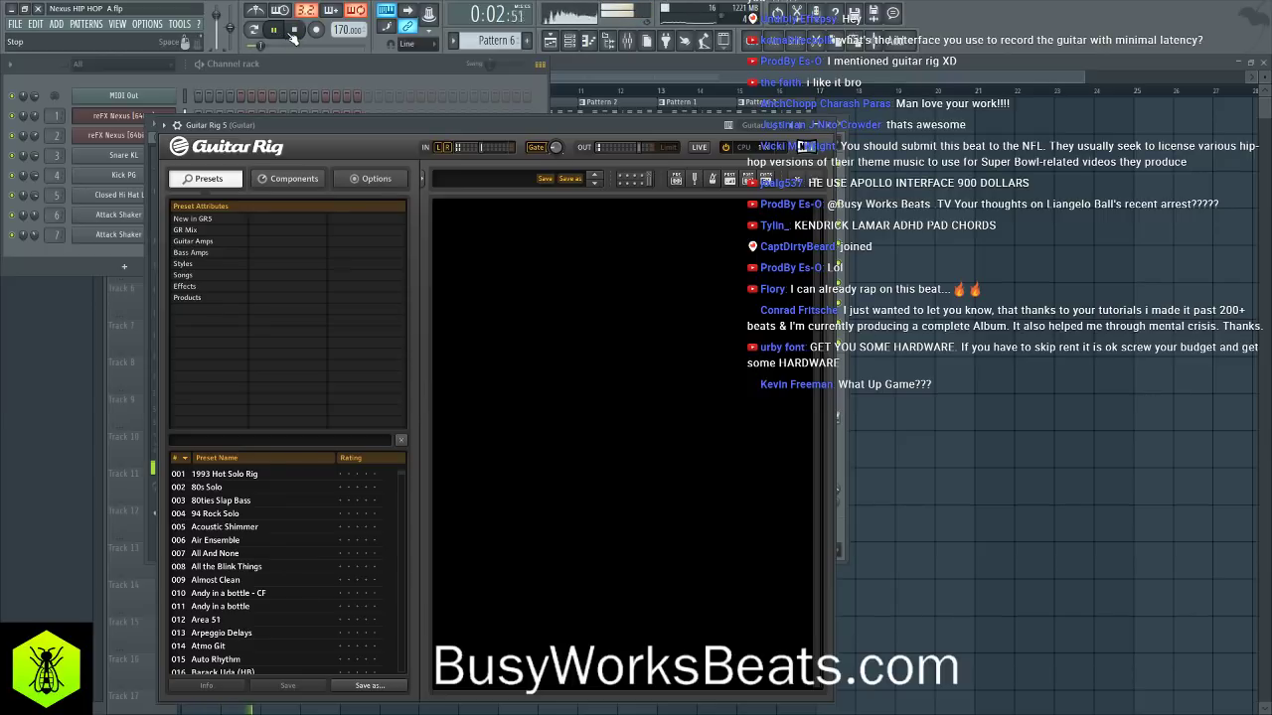
{"action": "left_click", "coordinate": [295, 31]}
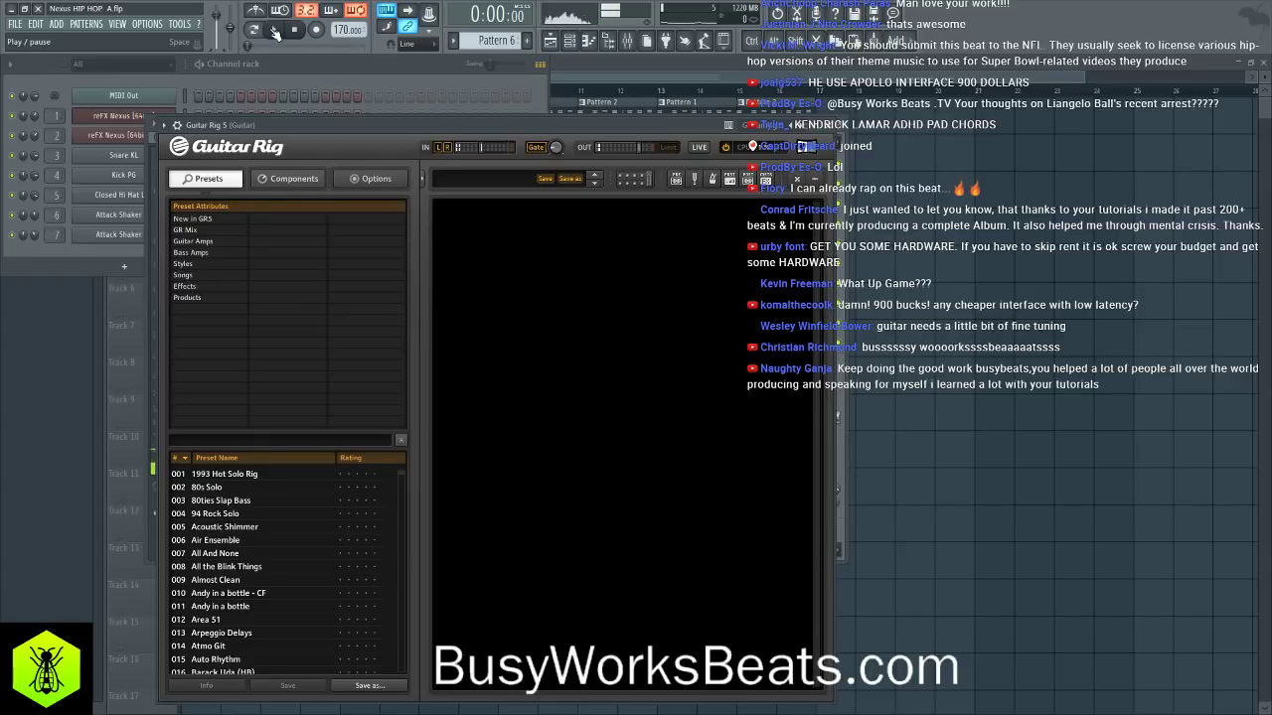
{"action": "left_click", "coordinate": [276, 32]}
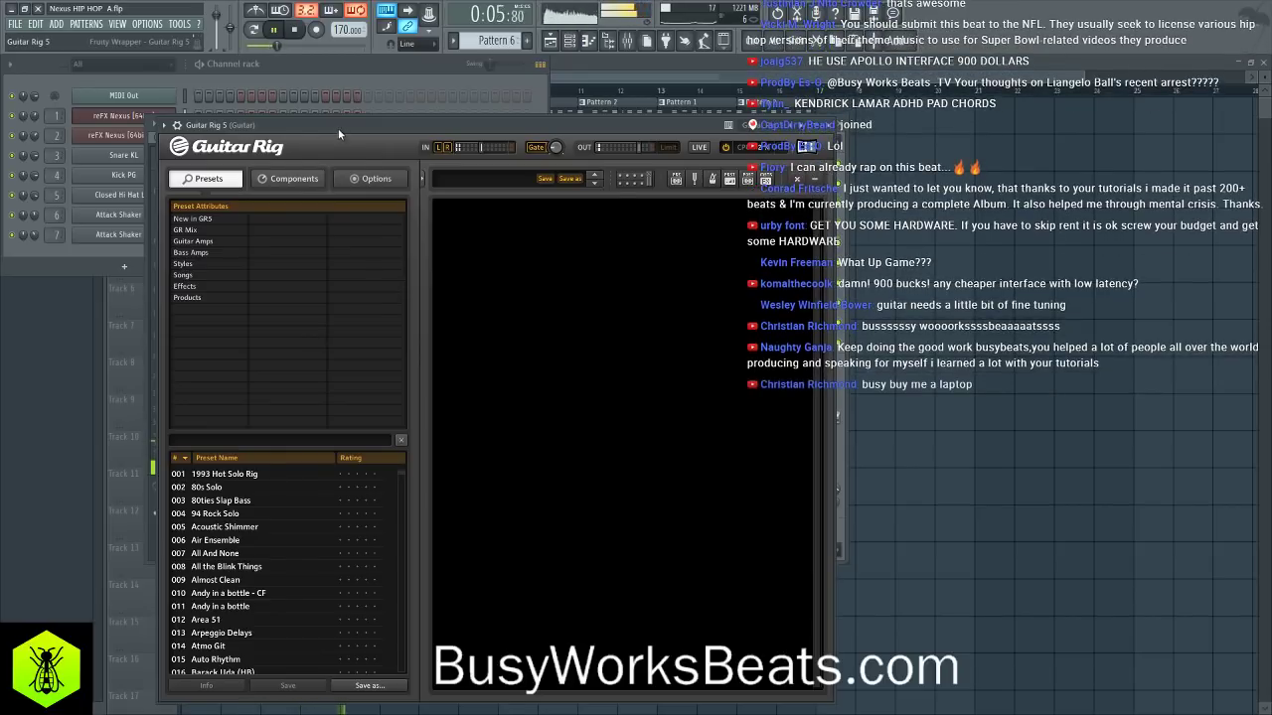
{"action": "key", "text": "space"}
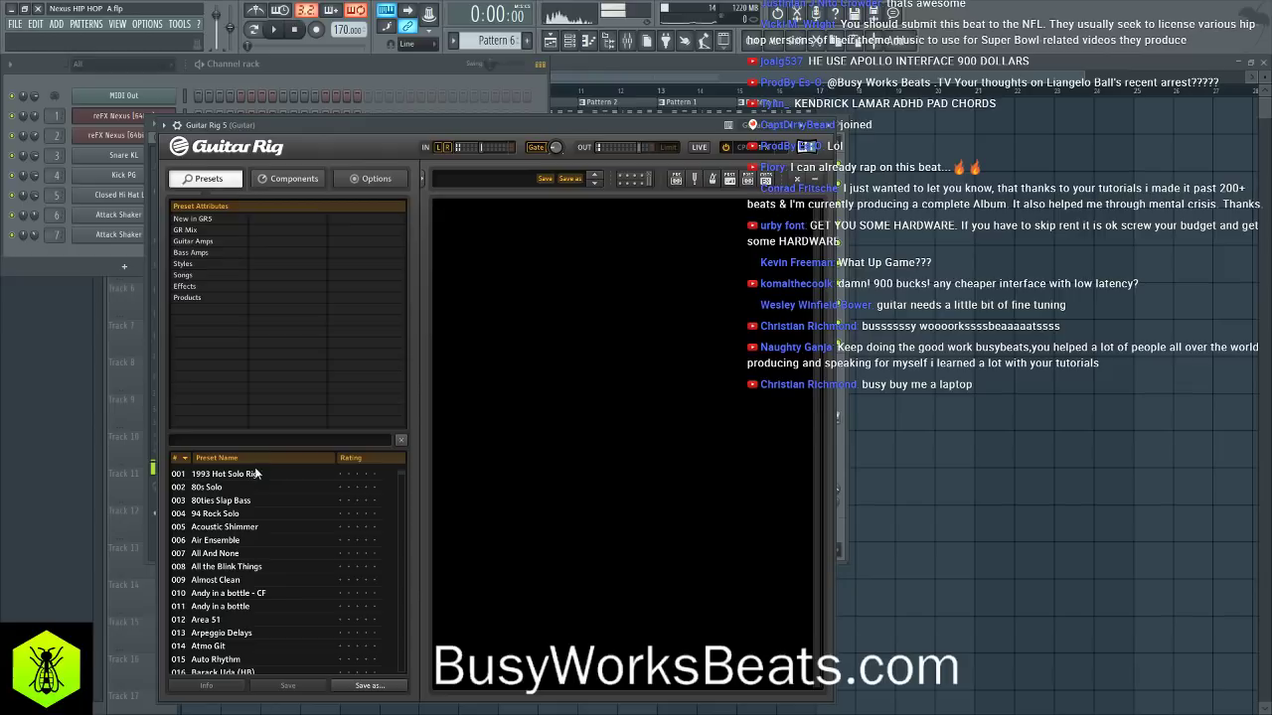
- Filter the Guitar Rig presets by Styles, pick Big Monster and lower the Guitar insert's volume
{"action": "left_click", "coordinate": [194, 264]}
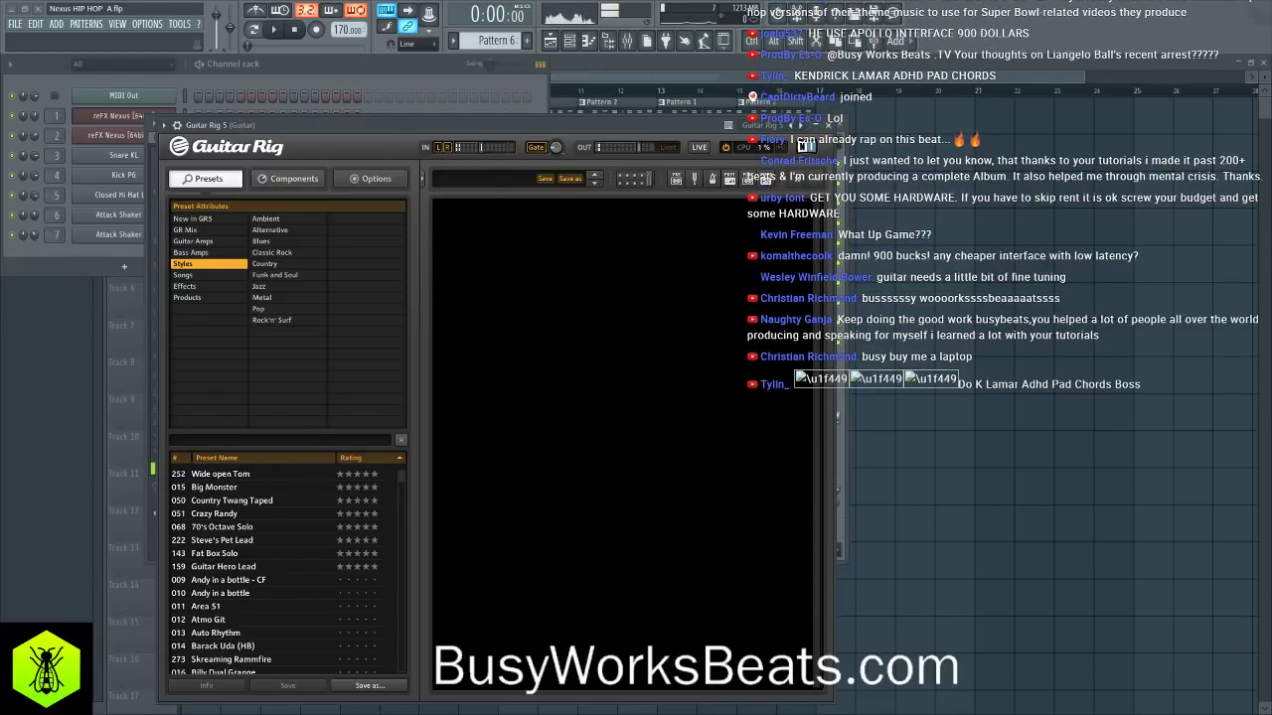
{"action": "left_click", "coordinate": [214, 487]}
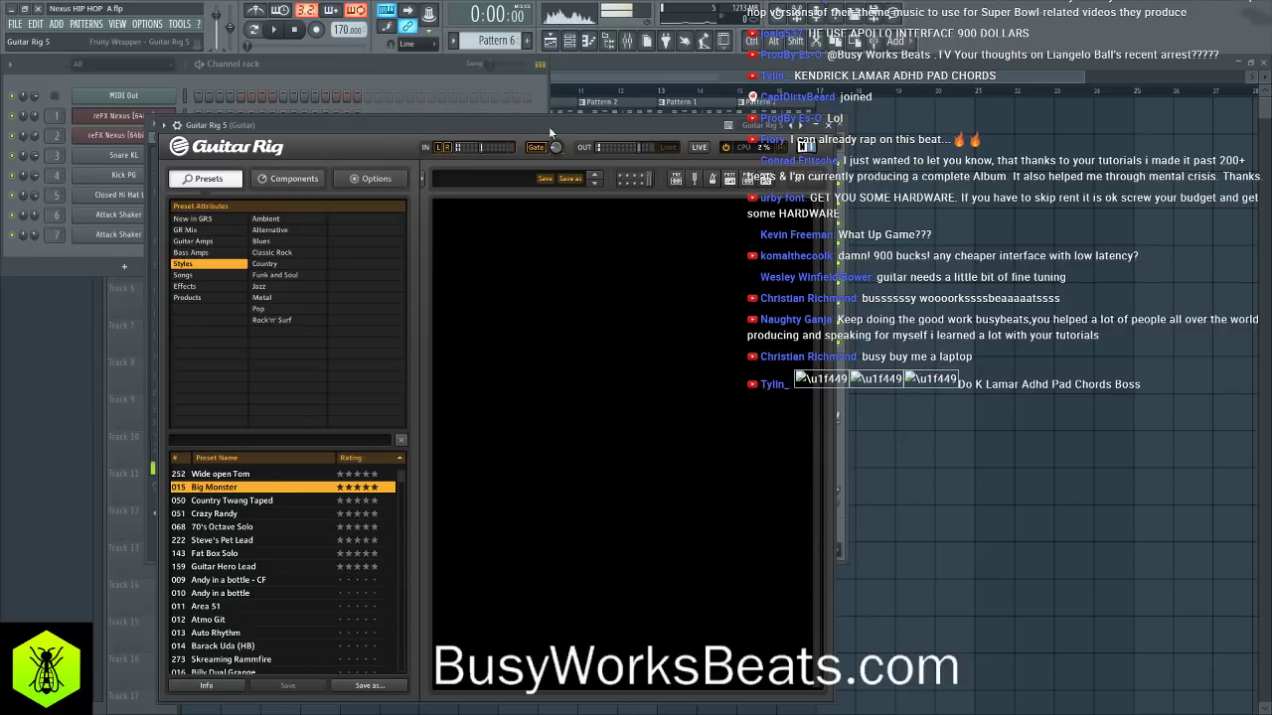
{"action": "left_click_drag", "start_coordinate": [548, 126], "coordinate": [545, 387]}
{"action": "key", "text": "F9"}
{"action": "left_click_drag", "start_coordinate": [505, 323], "coordinate": [505, 384]}
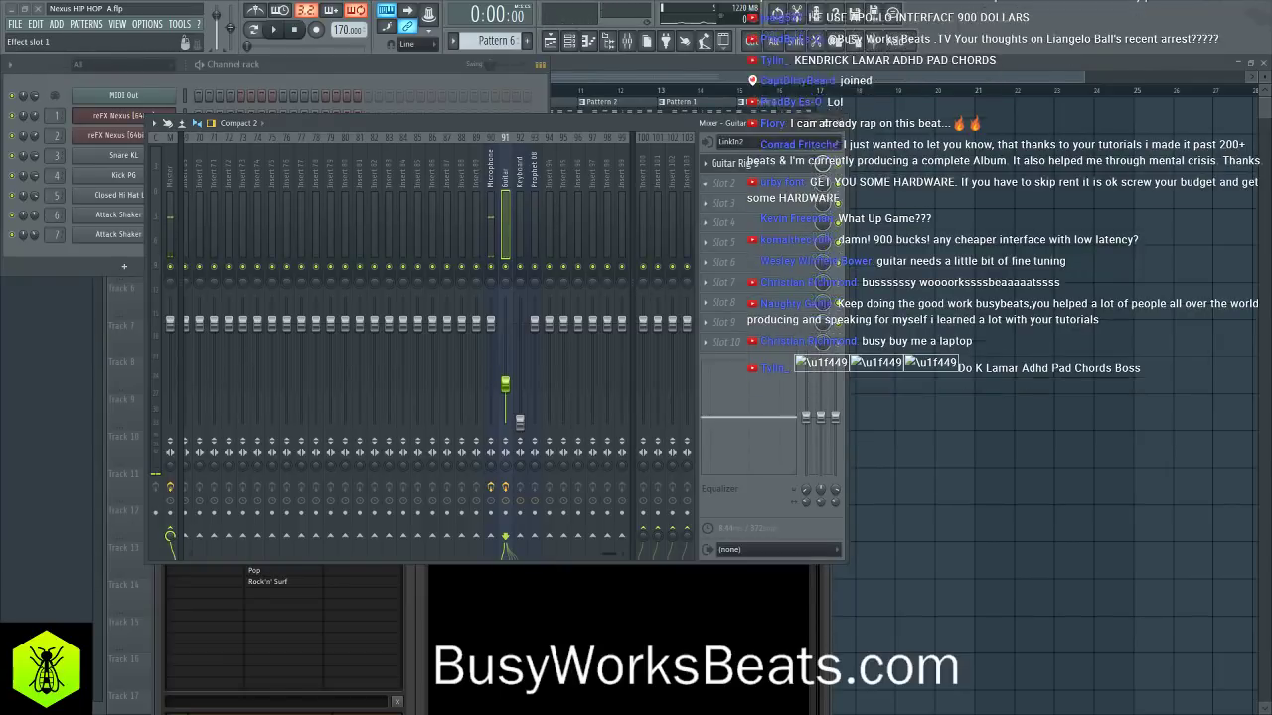
- Reopen Guitar Rig 5 from the Guitar insert, sort its presets by rating and load Big Monster
{"action": "left_click", "coordinate": [735, 163]}
{"action": "left_click", "coordinate": [747, 165]}
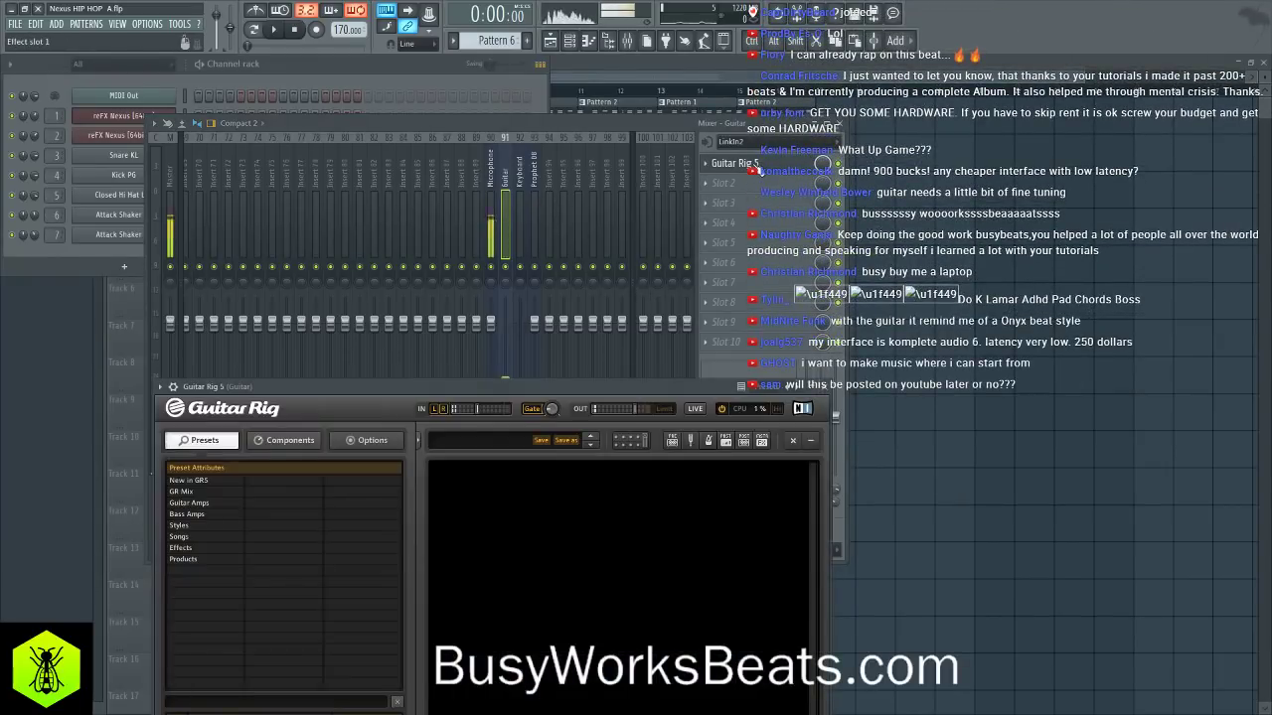
{"action": "left_click", "coordinate": [328, 253]}
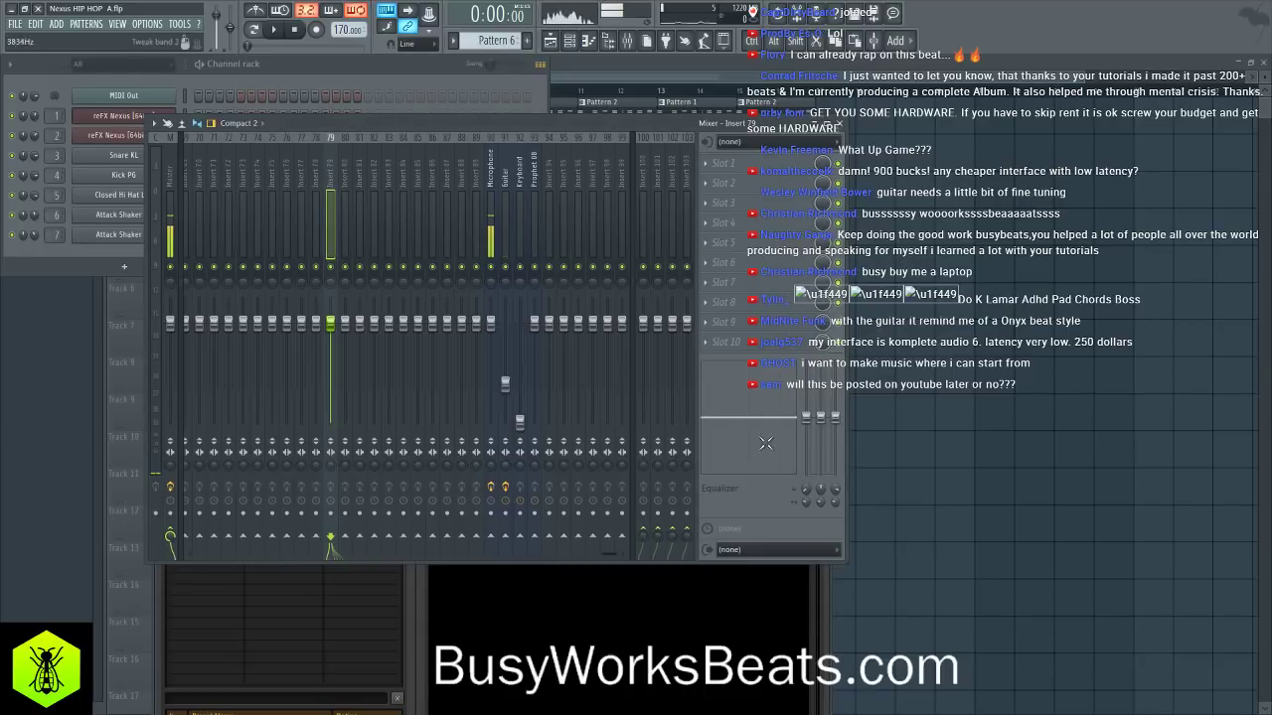
{"action": "left_click", "coordinate": [505, 218]}
{"action": "left_click", "coordinate": [745, 167]}
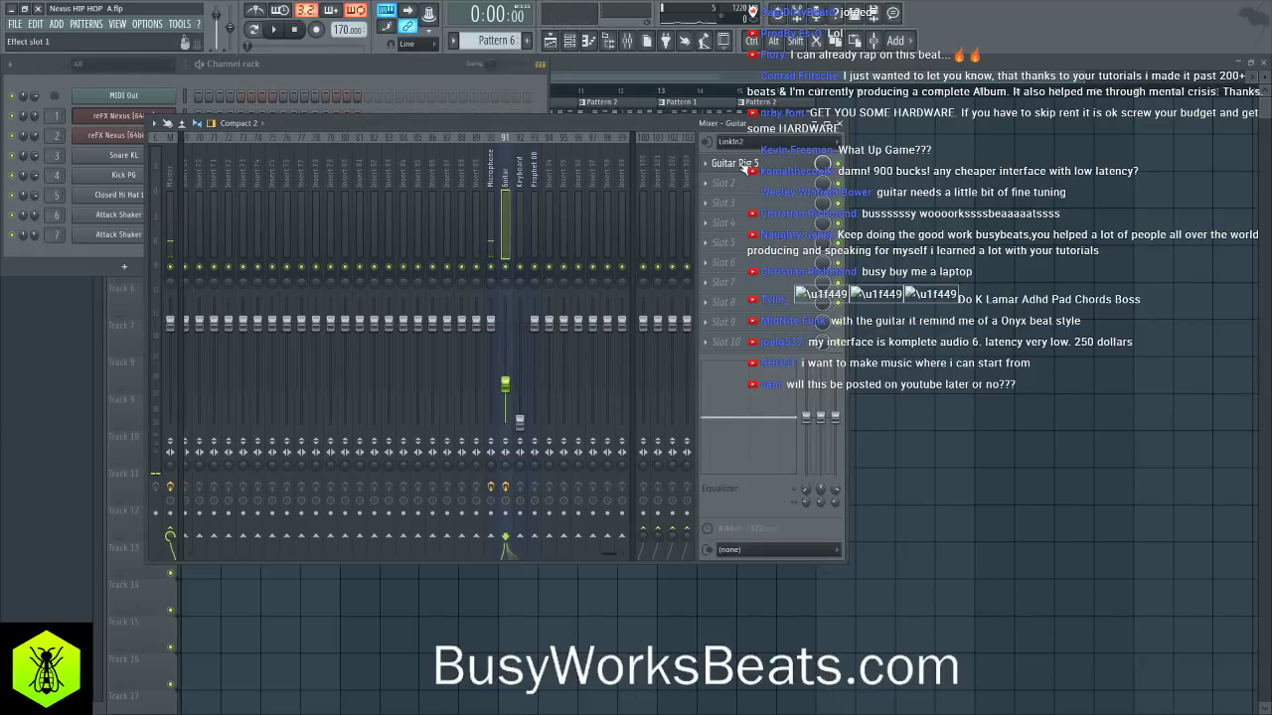
{"action": "left_click", "coordinate": [745, 167]}
{"action": "left_click_drag", "start_coordinate": [361, 219], "coordinate": [344, 177]}
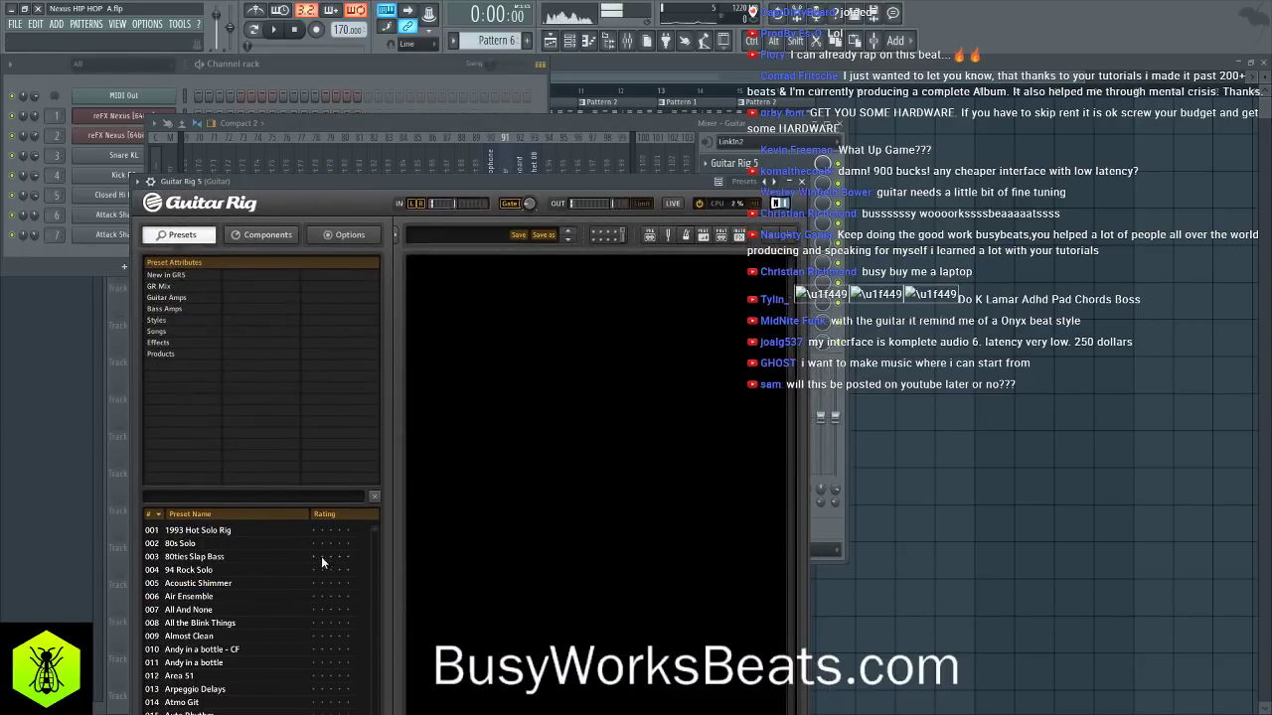
{"action": "left_click", "coordinate": [325, 514]}
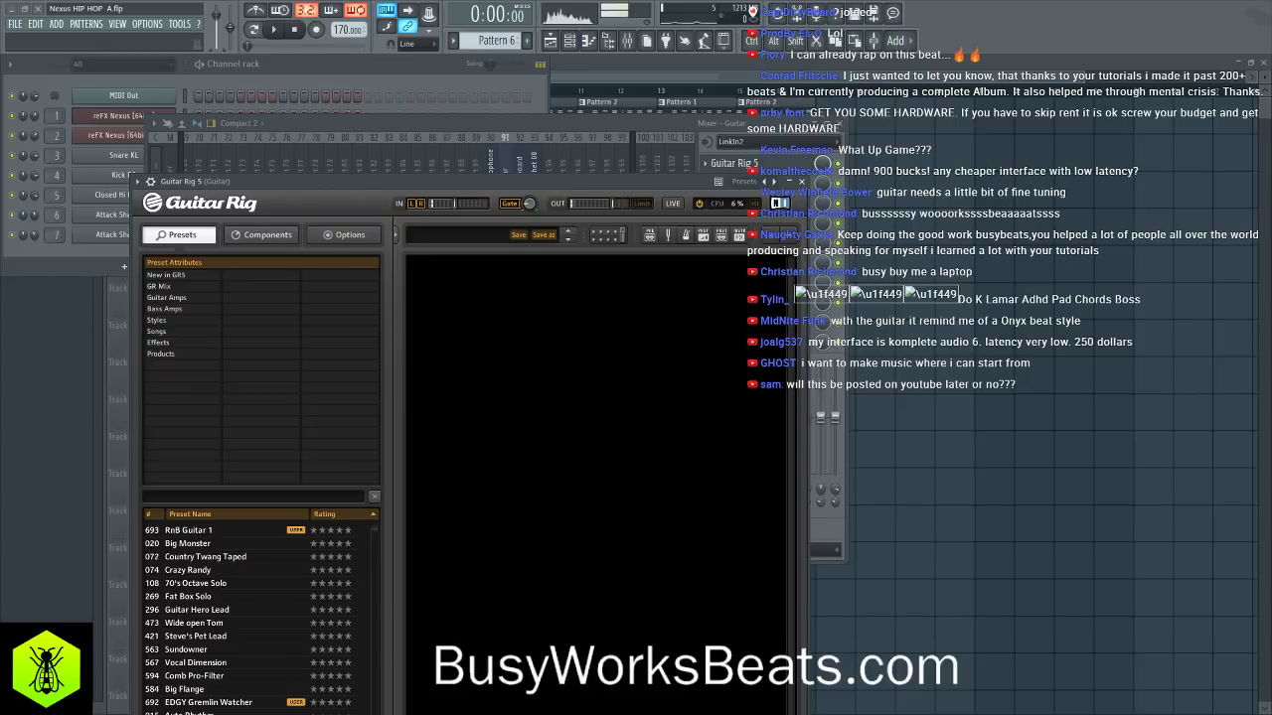
{"action": "left_click", "coordinate": [188, 543]}
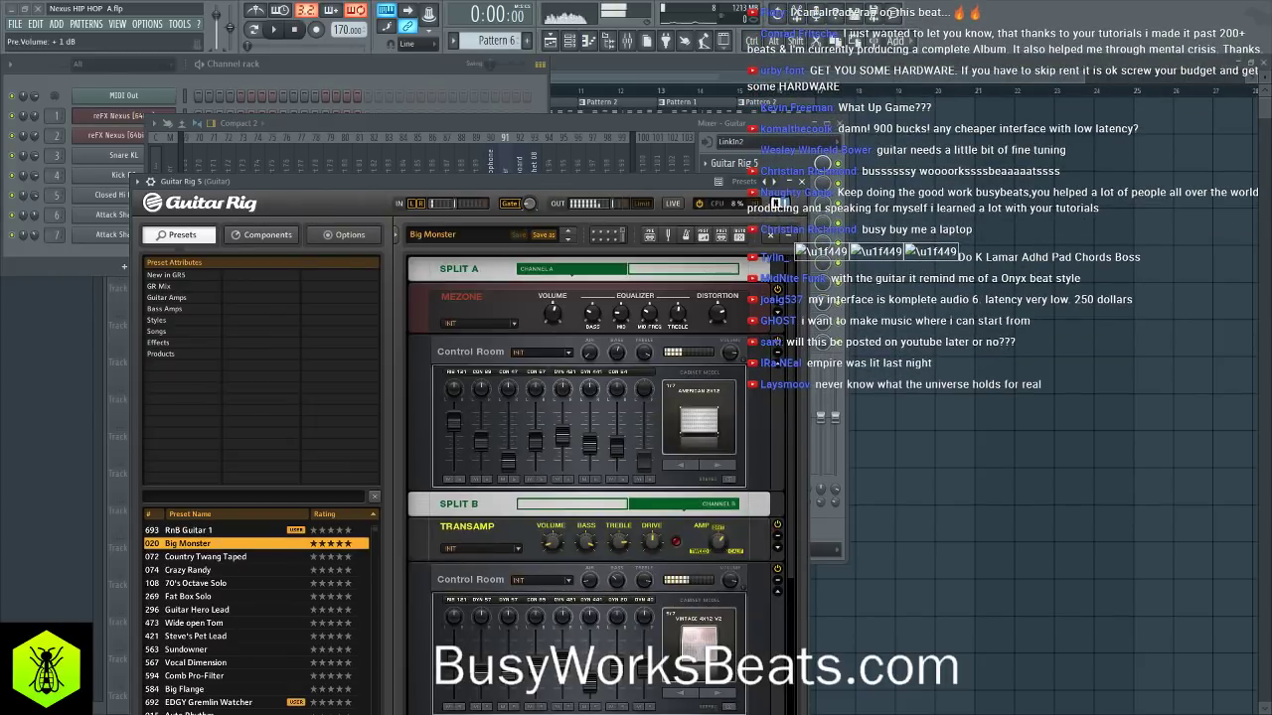
- Lower the Guitar insert's volume a little further and bring the Guitar Rig 5 window back into full view
{"action": "key", "text": "F9"}
{"action": "left_click_drag", "start_coordinate": [505, 383], "coordinate": [505, 400]}
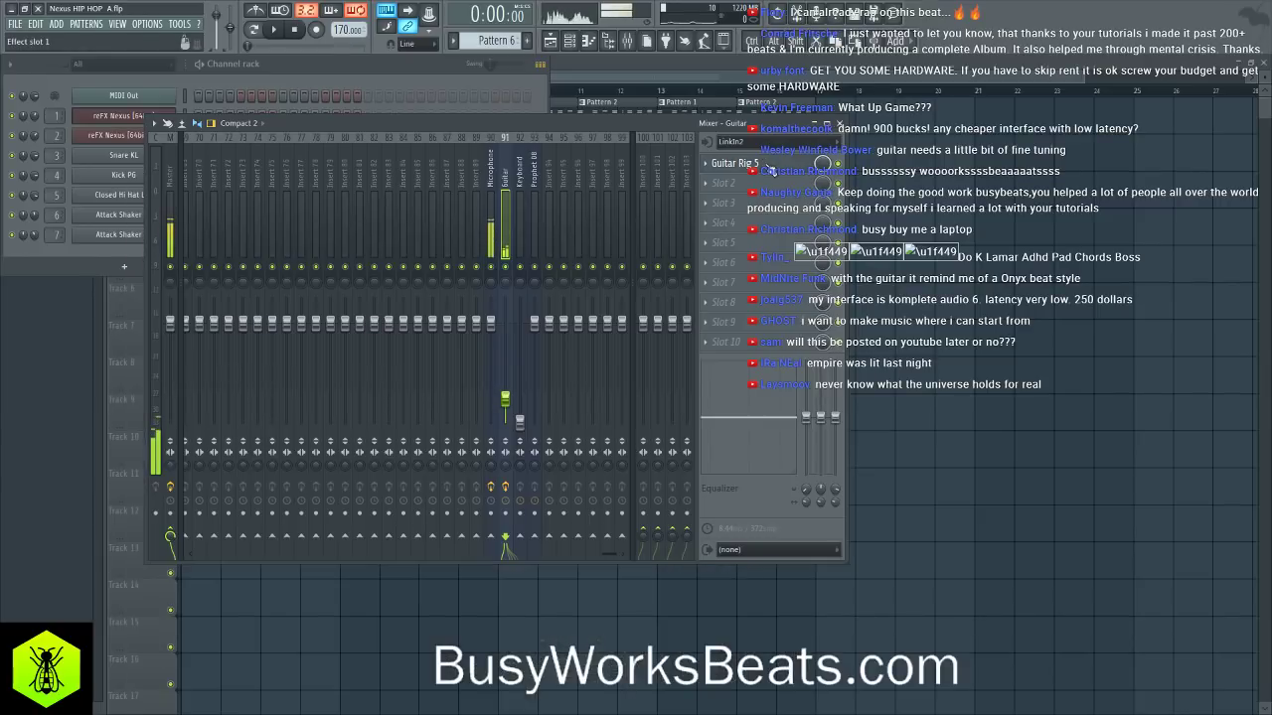
{"action": "left_click", "coordinate": [768, 162]}
{"action": "left_click_drag", "start_coordinate": [584, 186], "coordinate": [611, 107]}
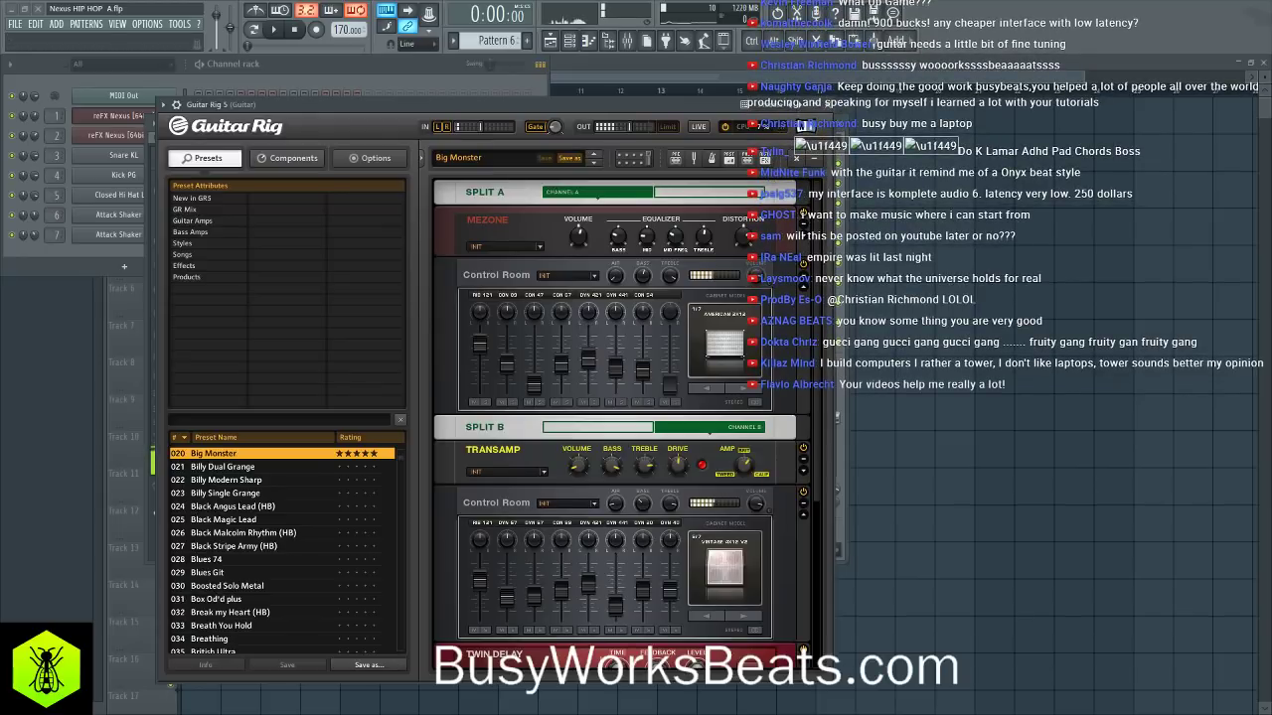
- Play back the song several times to try the guitar with the Big Monster preset over the beat
{"action": "key", "text": "space"}
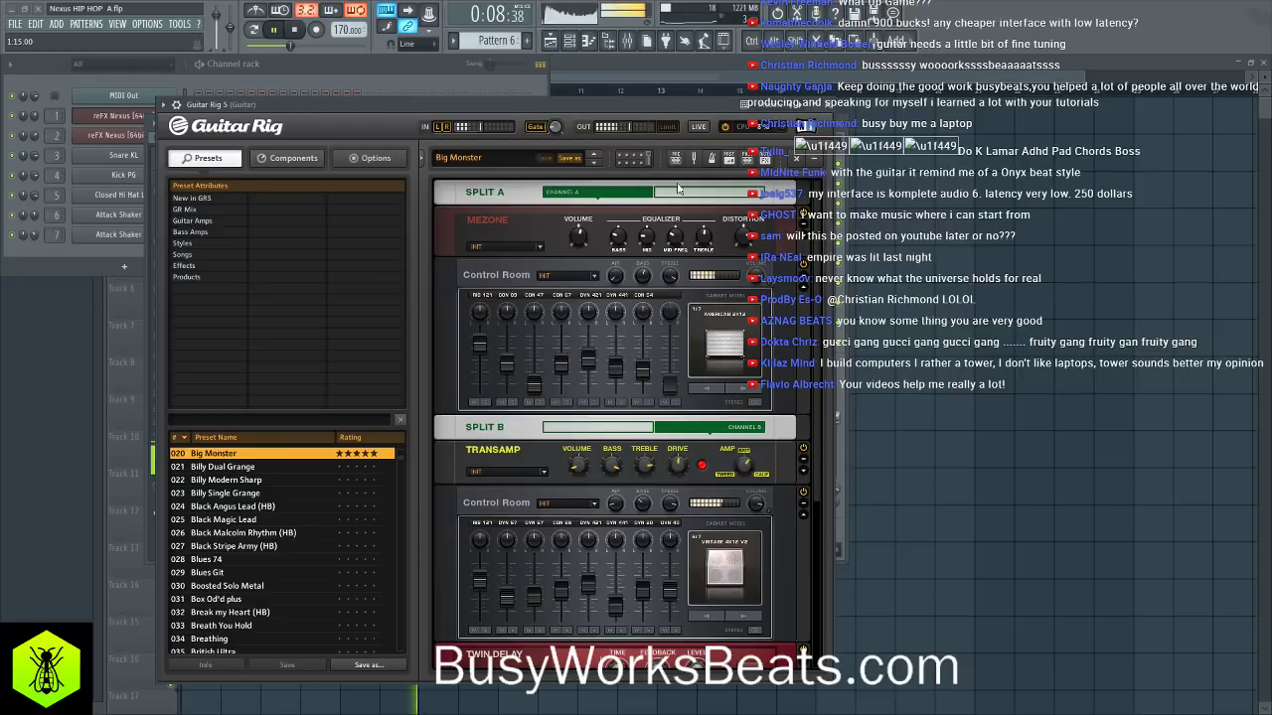
{"action": "left_click", "coordinate": [302, 32]}
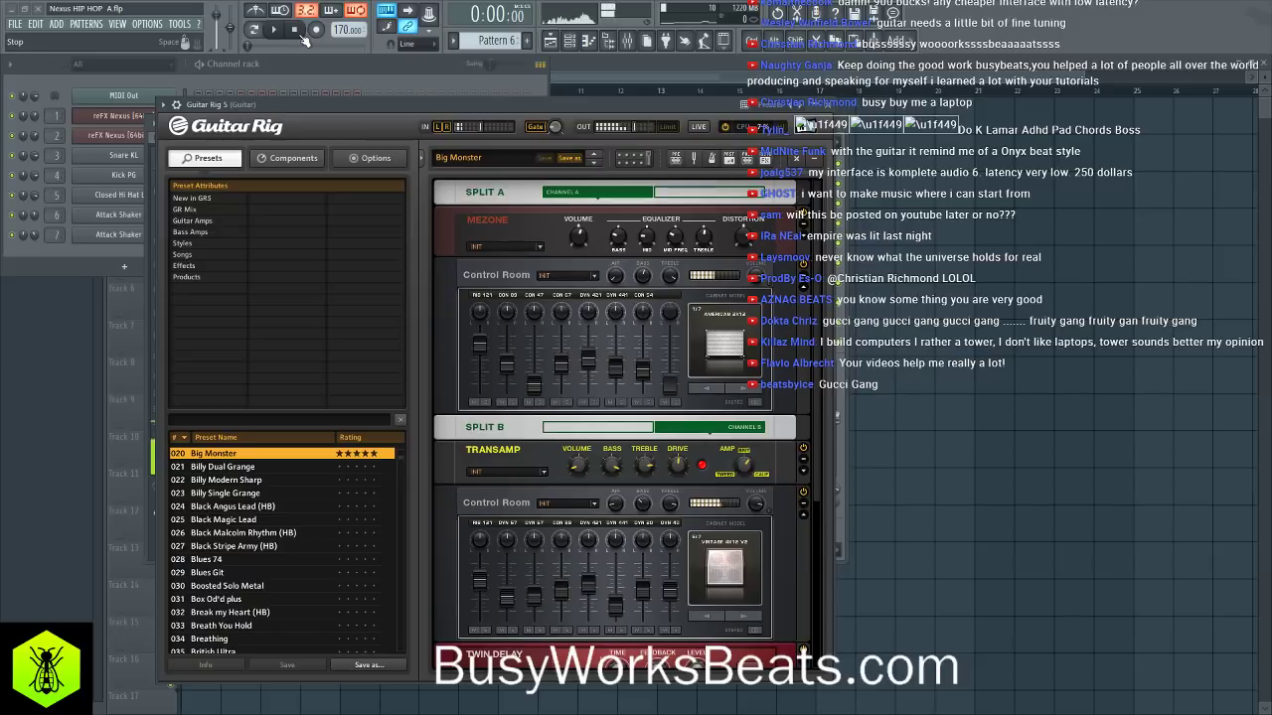
{"action": "left_click", "coordinate": [298, 33]}
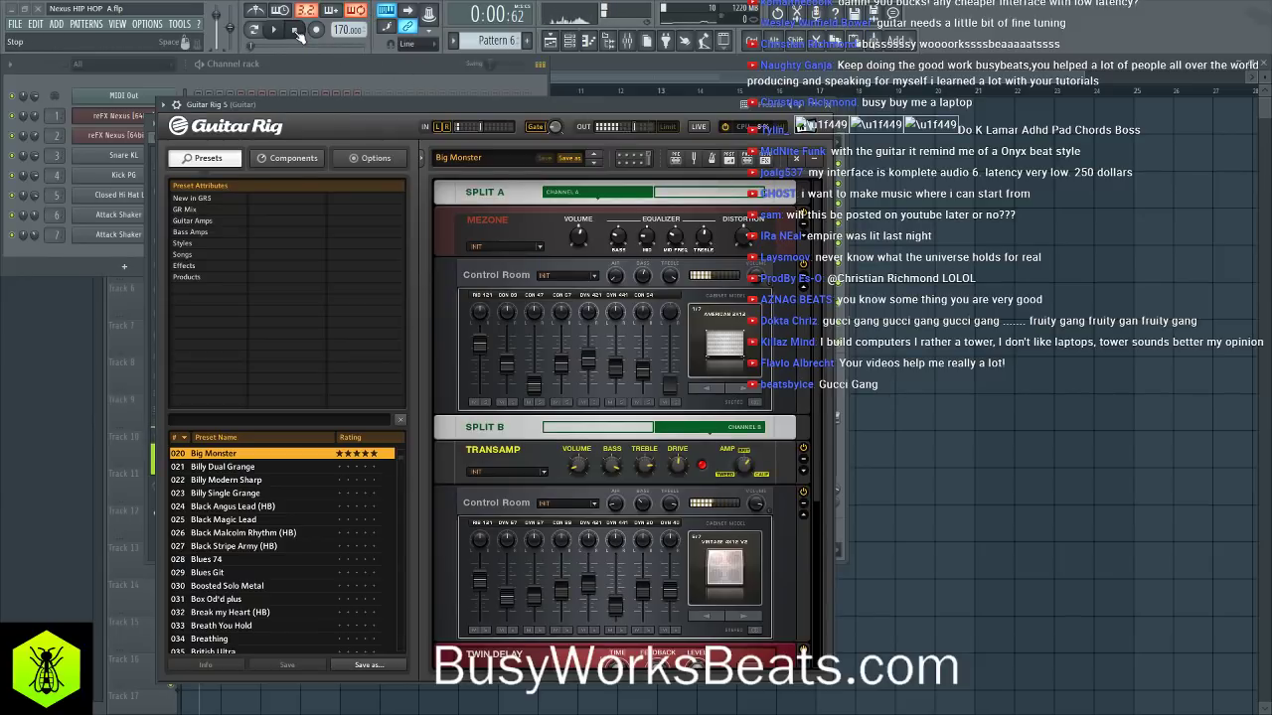
{"action": "left_click", "coordinate": [298, 33]}
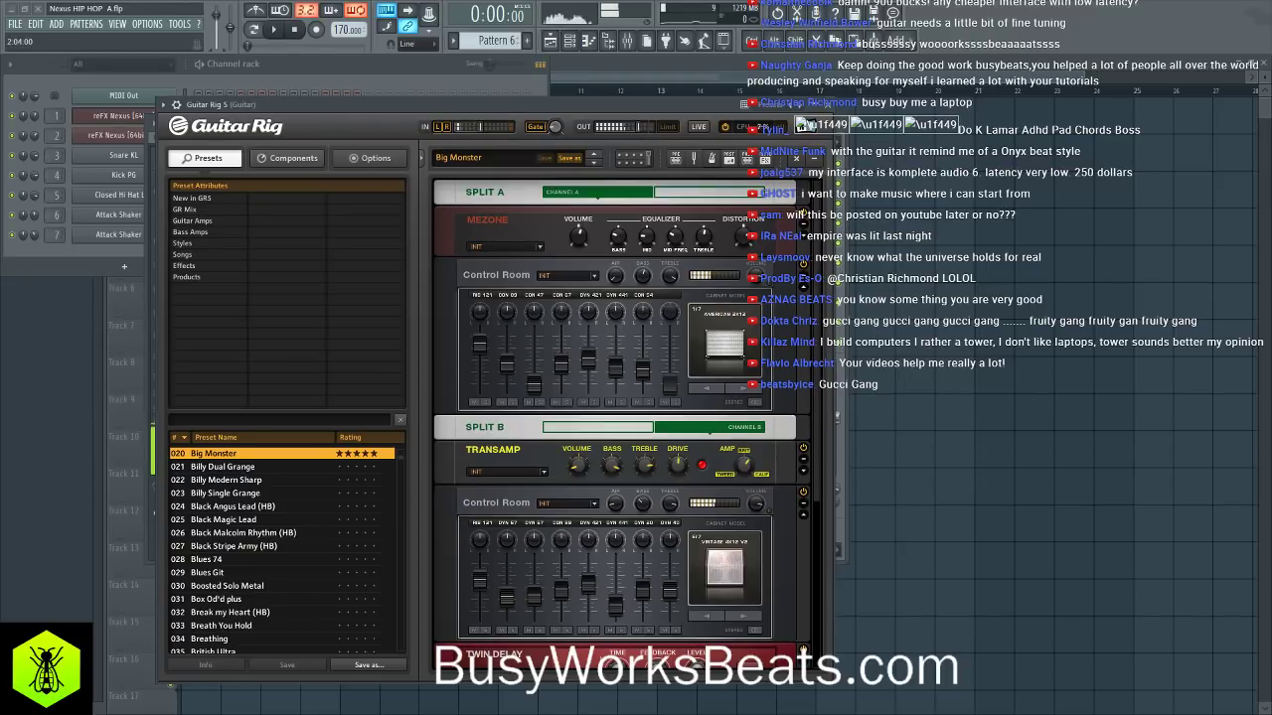
{"action": "left_click", "coordinate": [276, 30]}
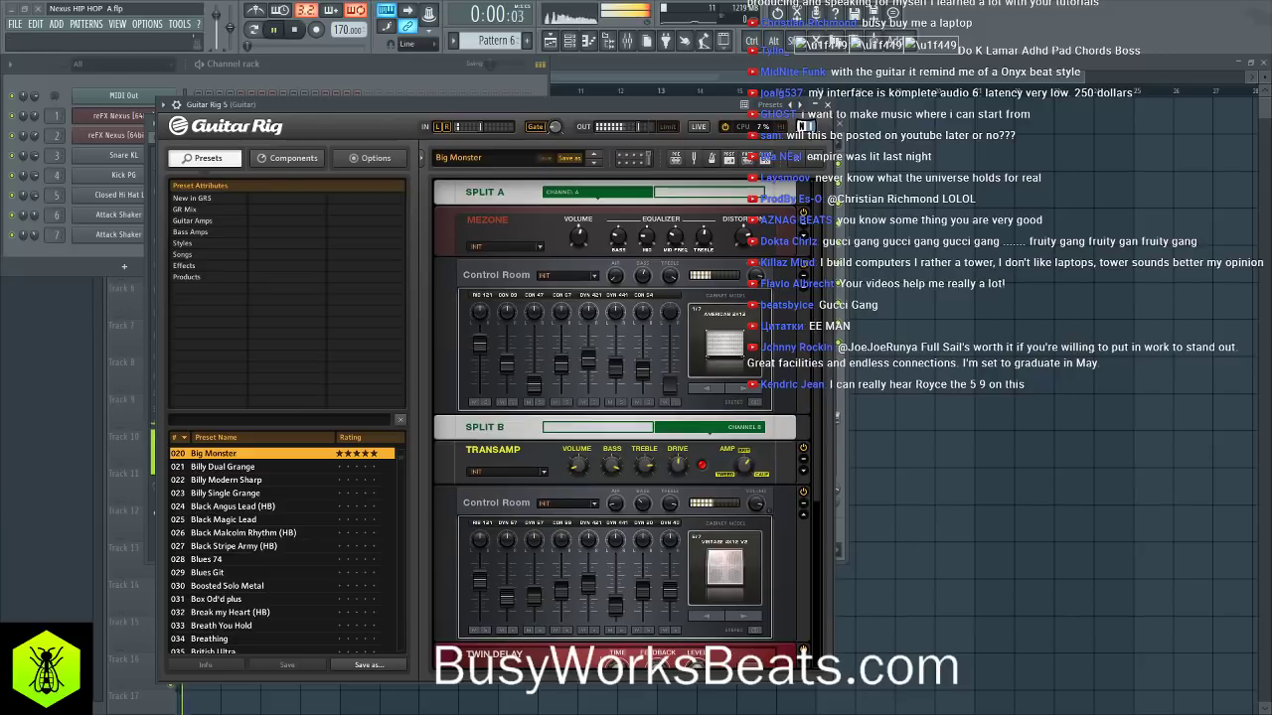
{"action": "left_click", "coordinate": [293, 31]}
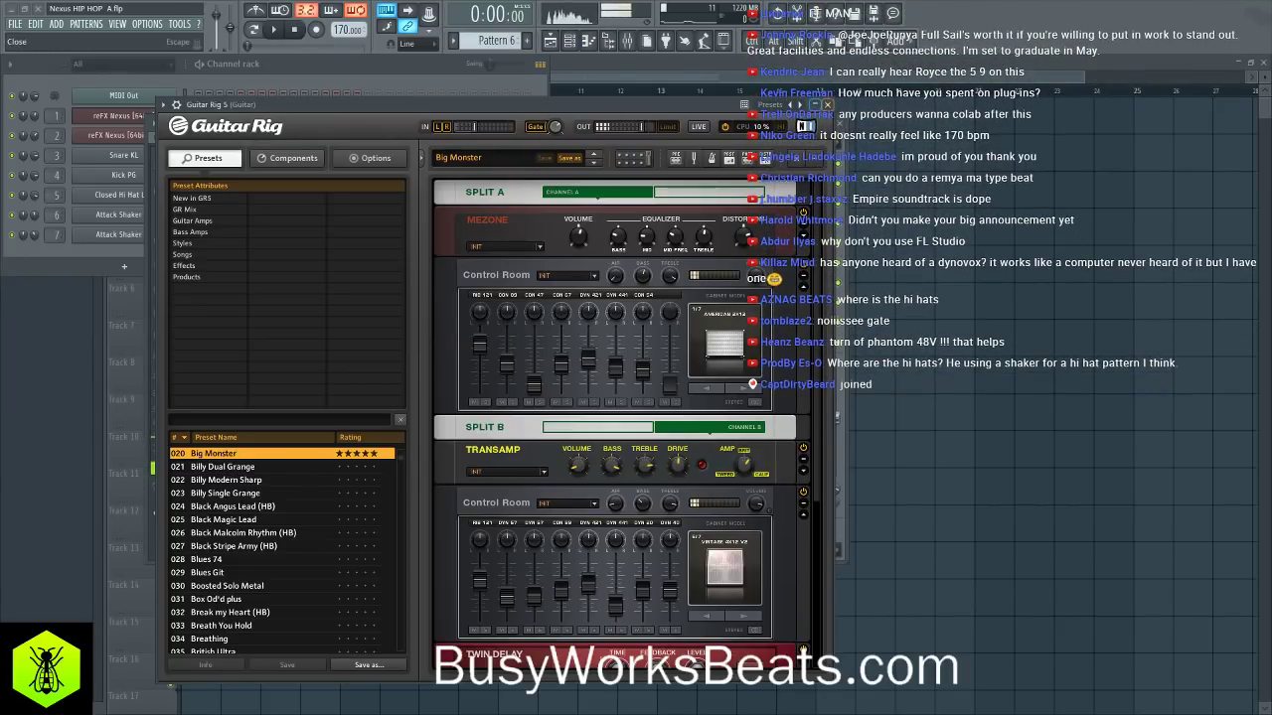
- Raise the Guitar insert's volume, set the Guitar Rig gate to -32.2 dB and play back the song
{"action": "left_click", "coordinate": [827, 104]}
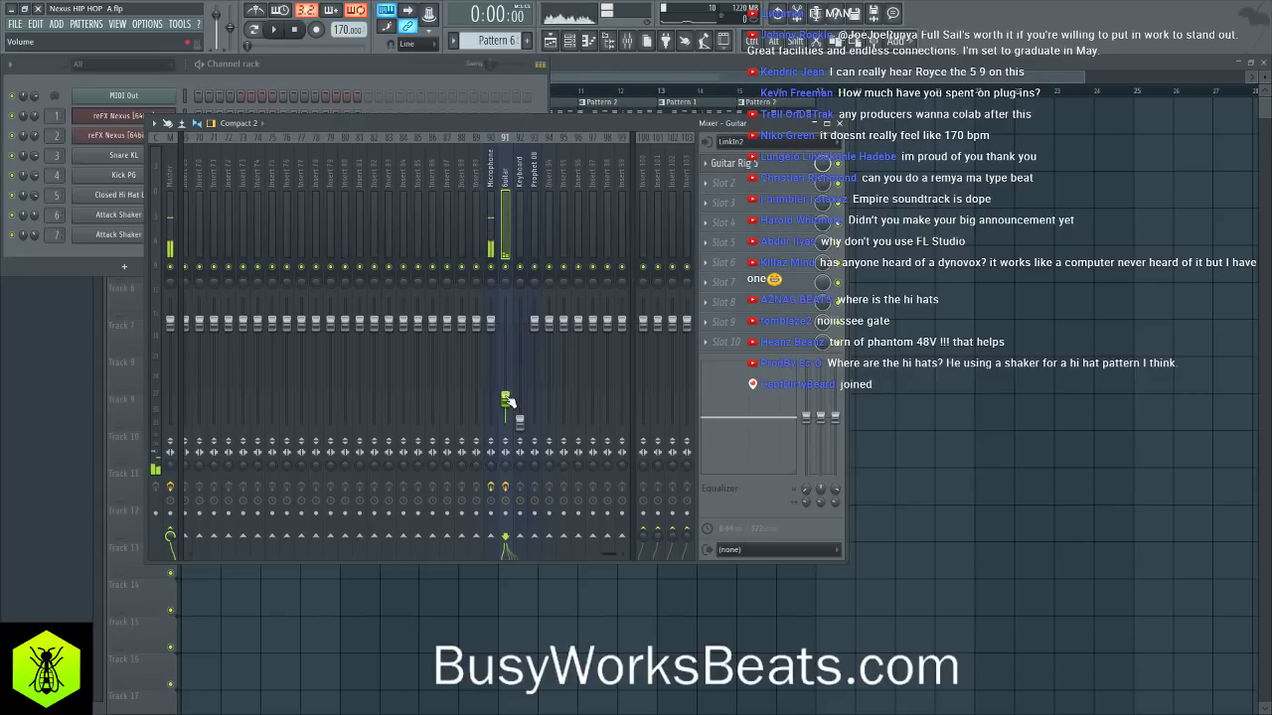
{"action": "left_click_drag", "start_coordinate": [506, 399], "coordinate": [505, 328]}
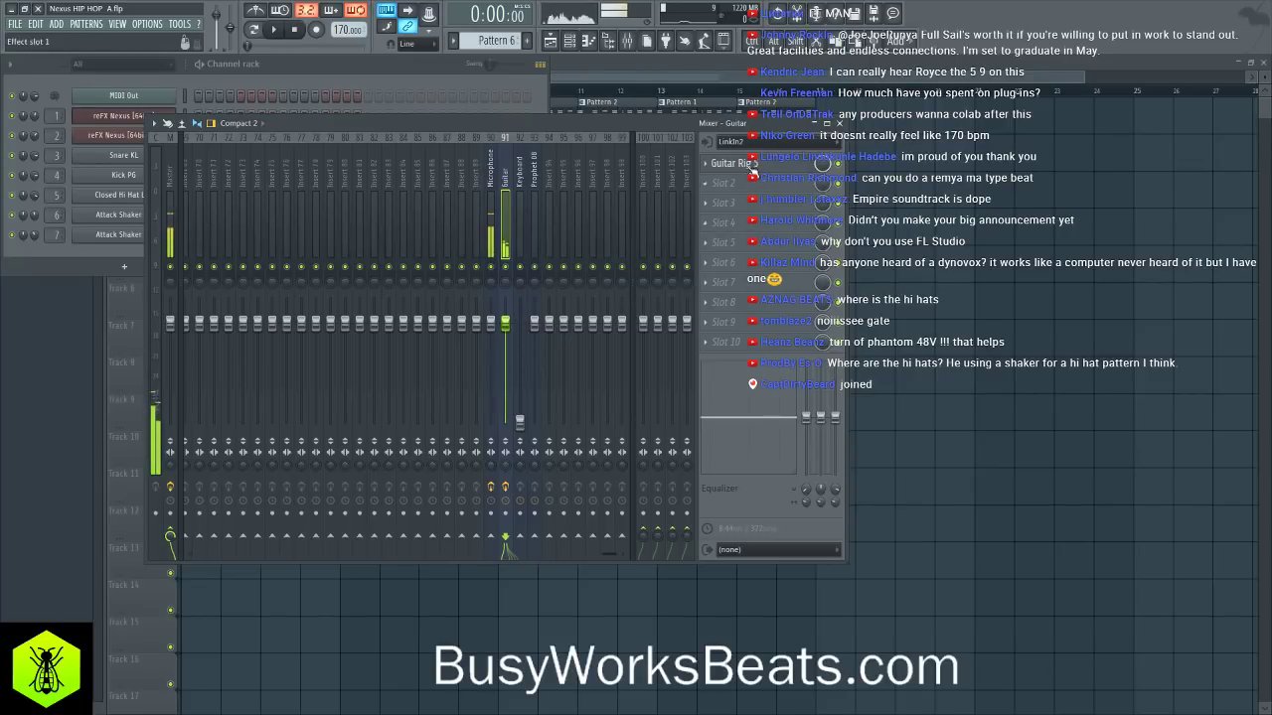
{"action": "left_click", "coordinate": [751, 163]}
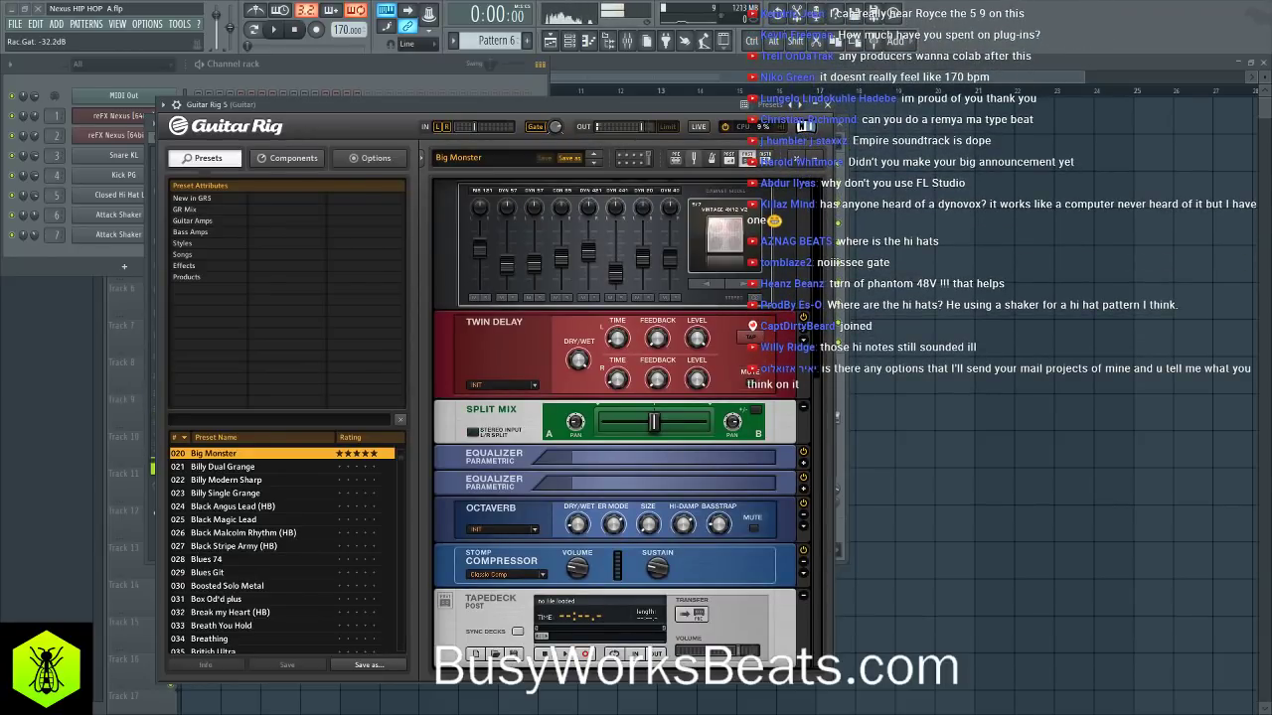
{"action": "left_click", "coordinate": [828, 104]}
{"action": "left_click", "coordinate": [282, 29]}
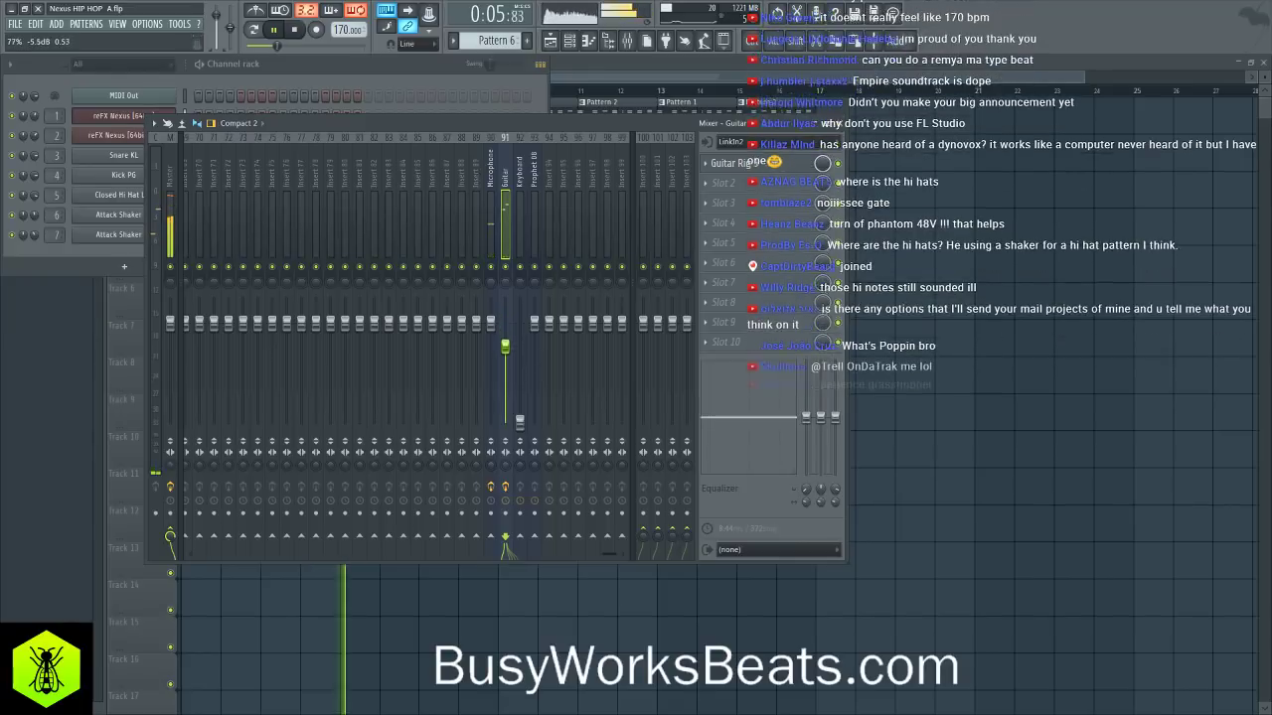
- Stop playback and record a guitar take from the armed Guitar insert over the beat
{"action": "key", "text": "space"}
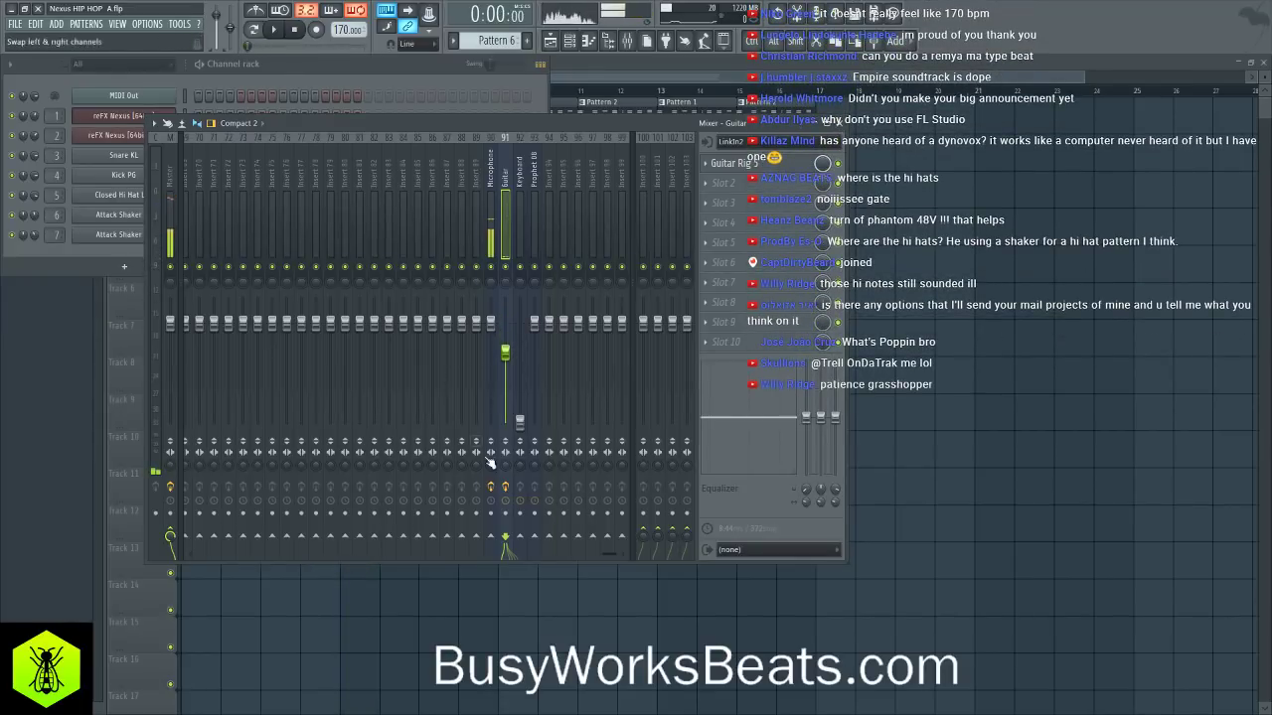
{"action": "left_click", "coordinate": [317, 31]}
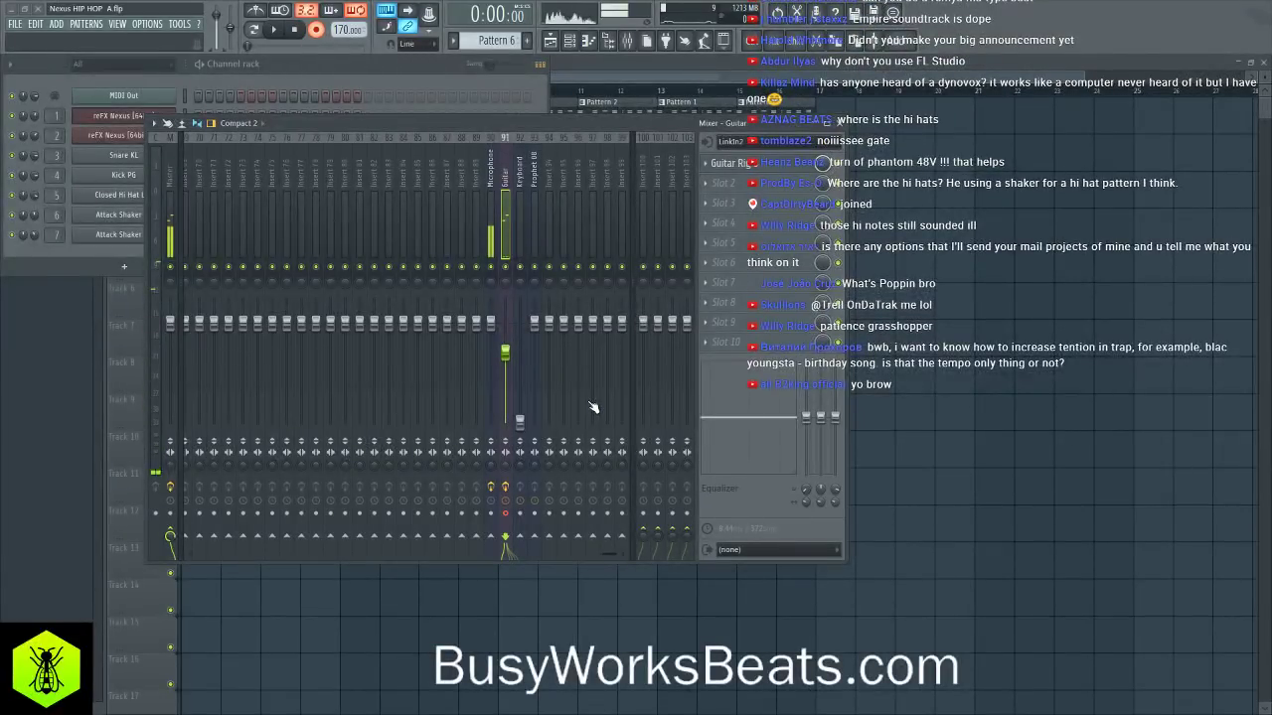
{"action": "key", "text": "space"}
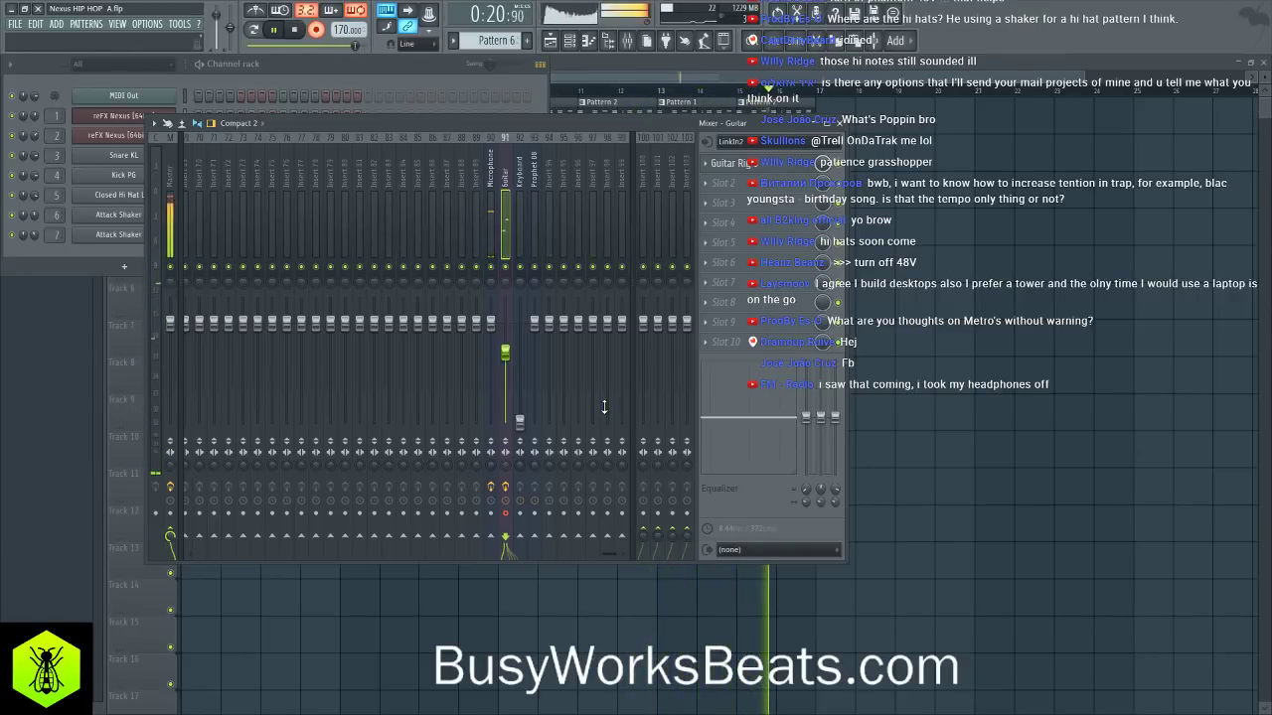
{"action": "key", "text": "space"}
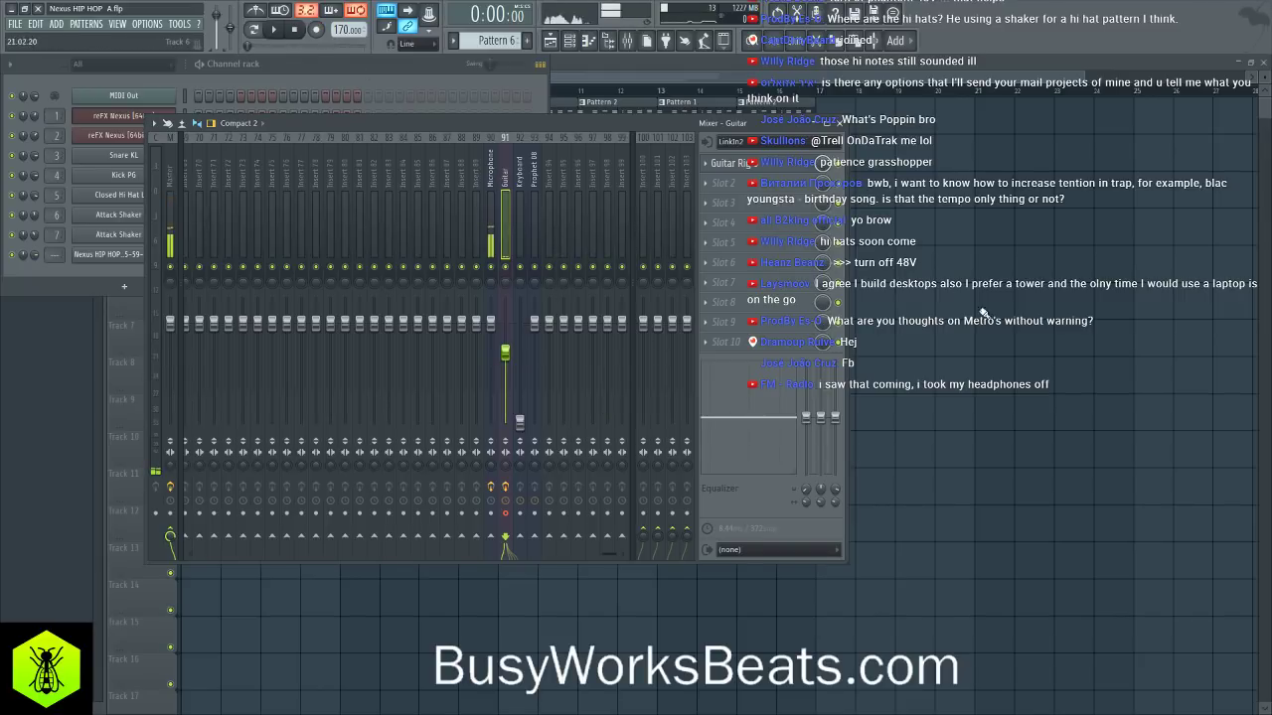
- Unmute the newly recorded guitar clip on Track 4 of the playlist
{"action": "key", "text": "F5"}
{"action": "key", "text": "t"}
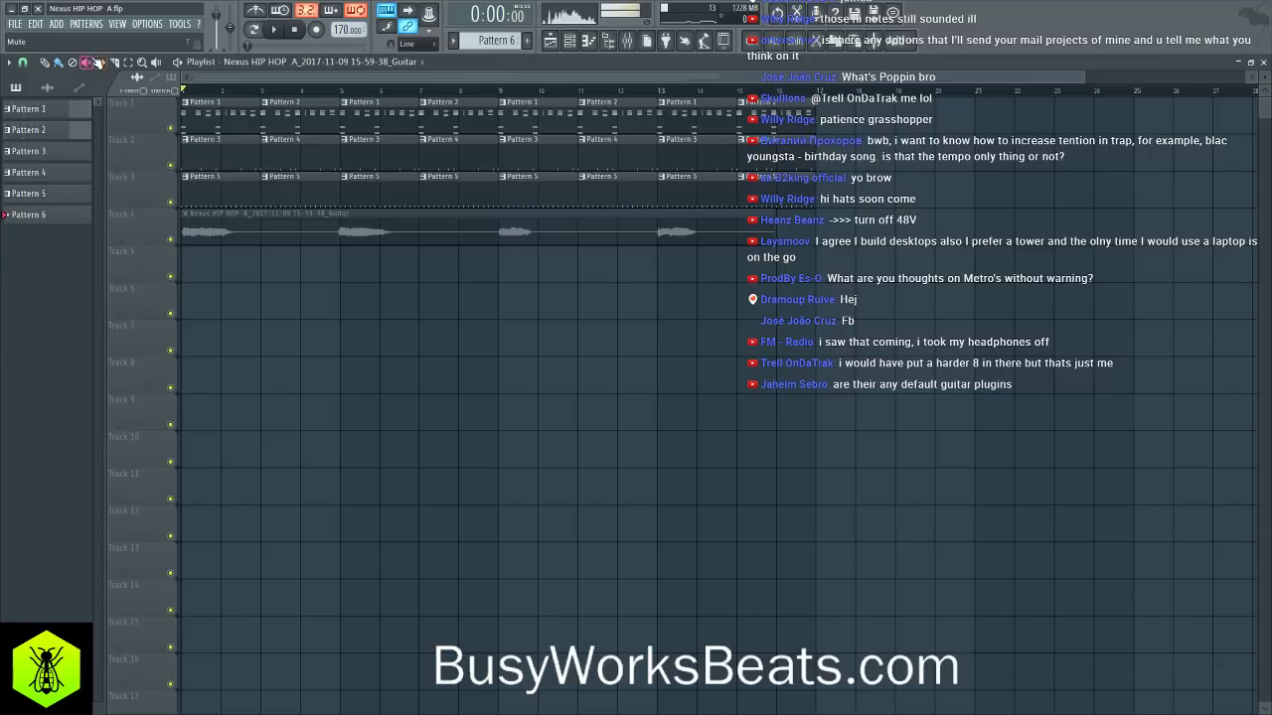
{"action": "left_click", "coordinate": [283, 244]}
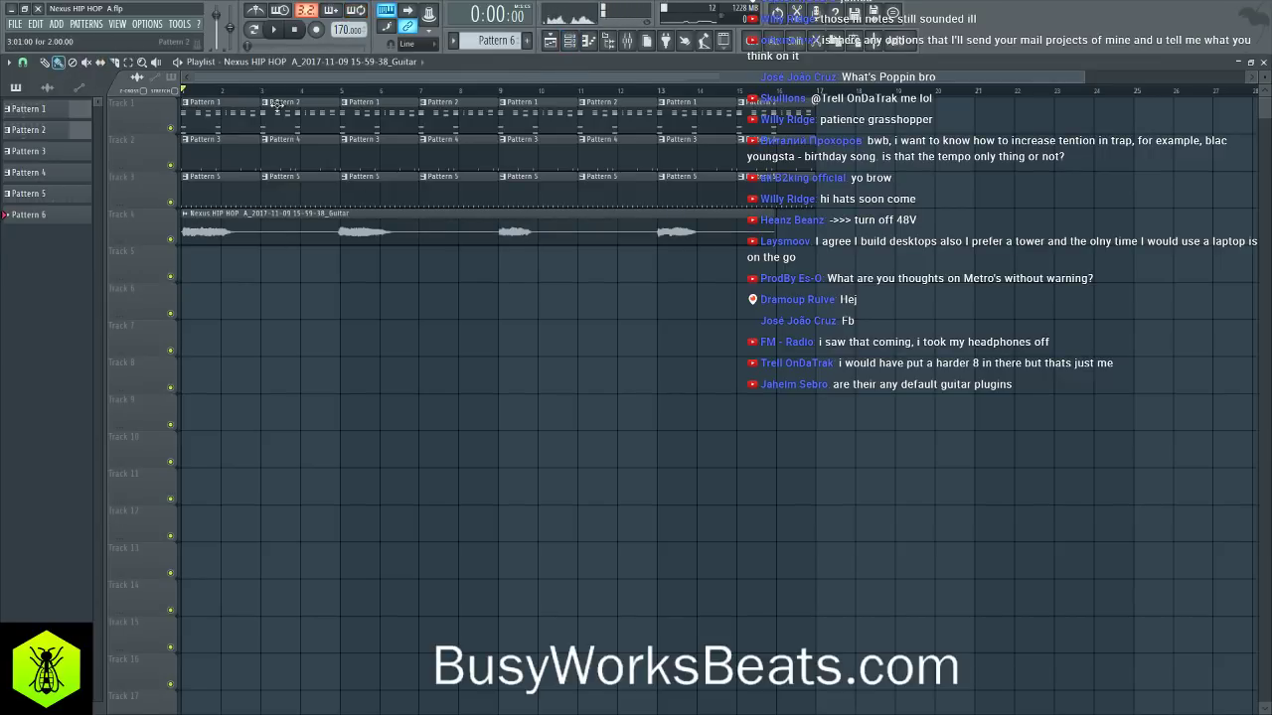
- Route the recorded guitar clip's channel to mixer track 8 in the channel rack
{"action": "left_click", "coordinate": [570, 41]}
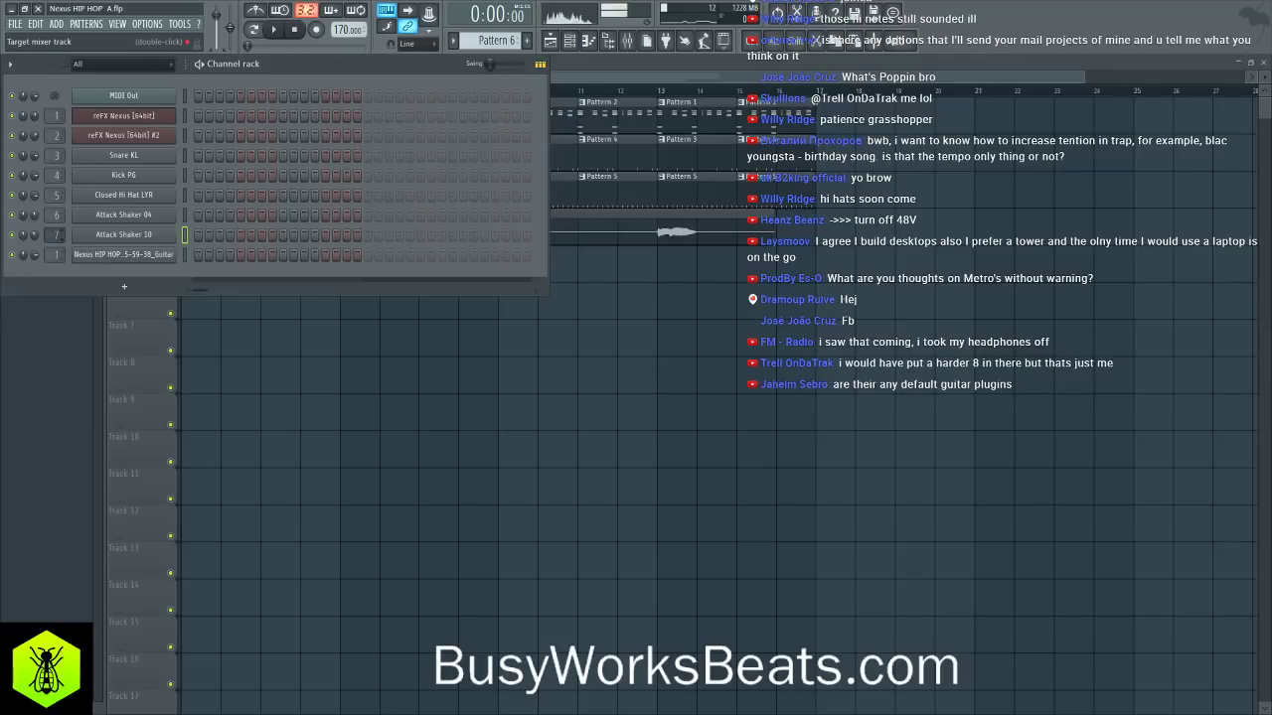
{"action": "scroll", "coordinate": [56, 254], "scroll_direction": "up", "scroll_amount": 4}
{"action": "left_click", "coordinate": [58, 254]}
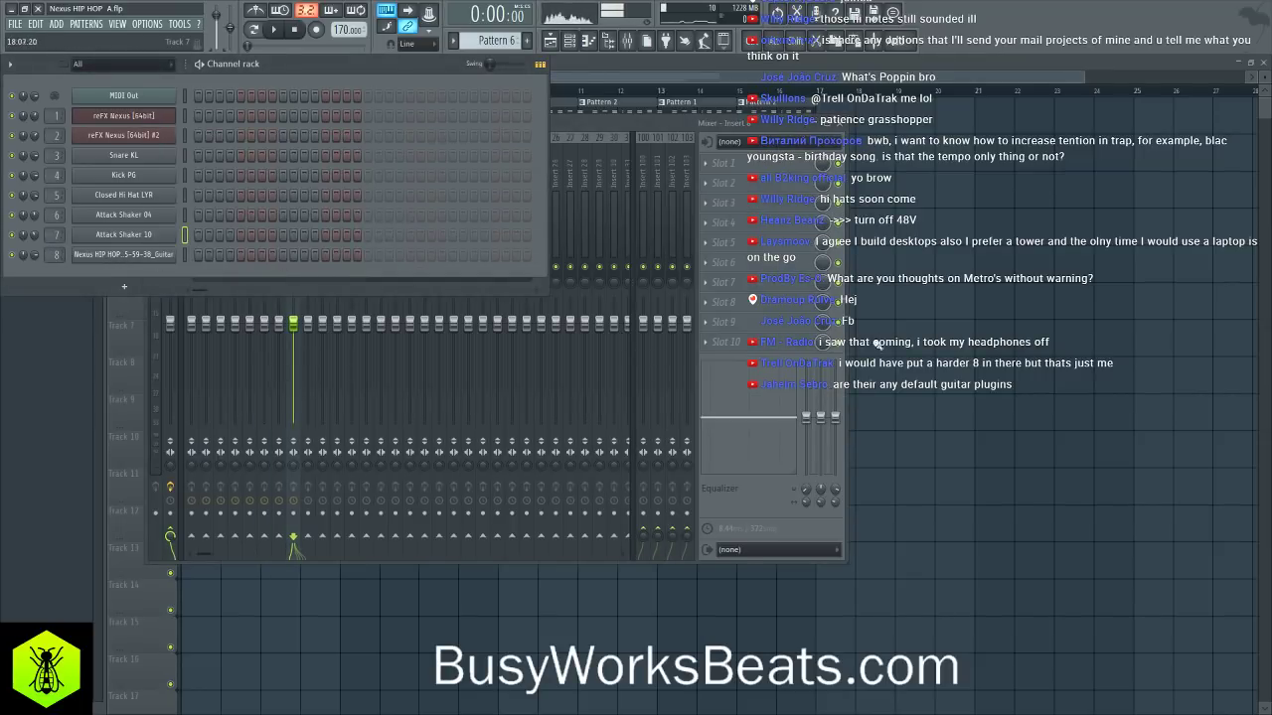
- Lower the volume of mixer insert 8 in two stages while playing the song to balance the recorded guitar
{"action": "key", "text": "F5"}
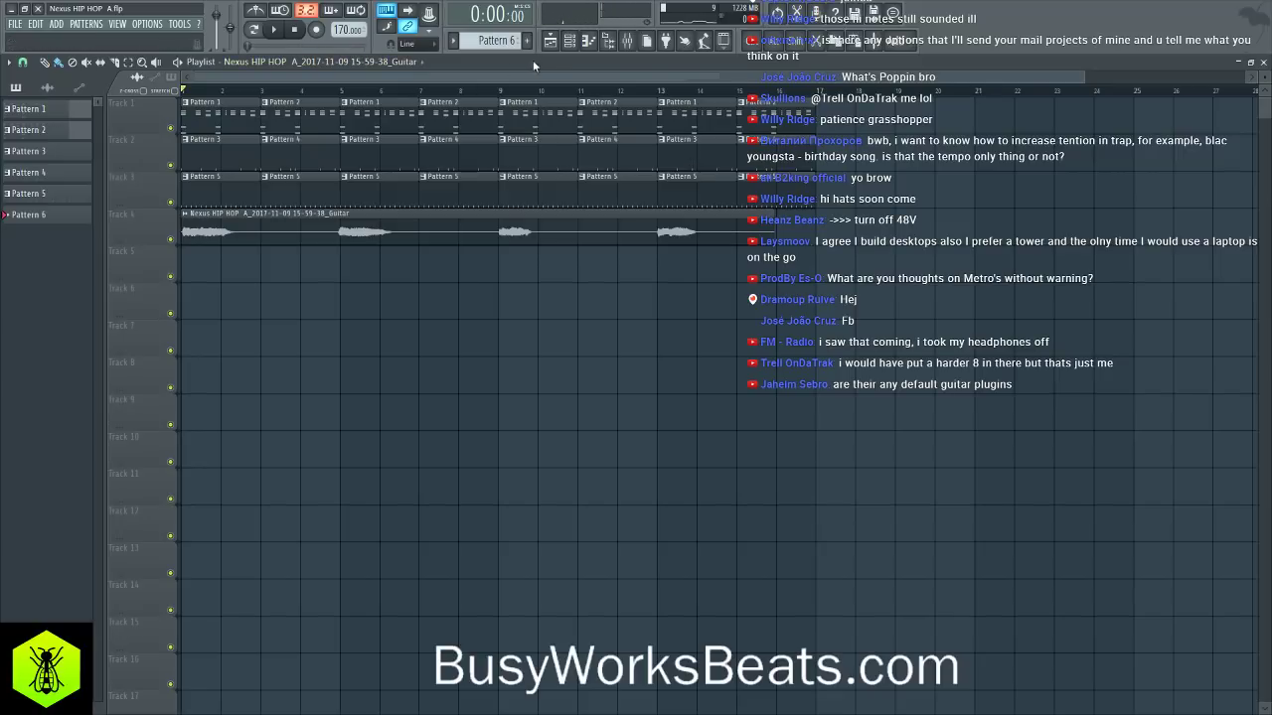
{"action": "left_click", "coordinate": [626, 40]}
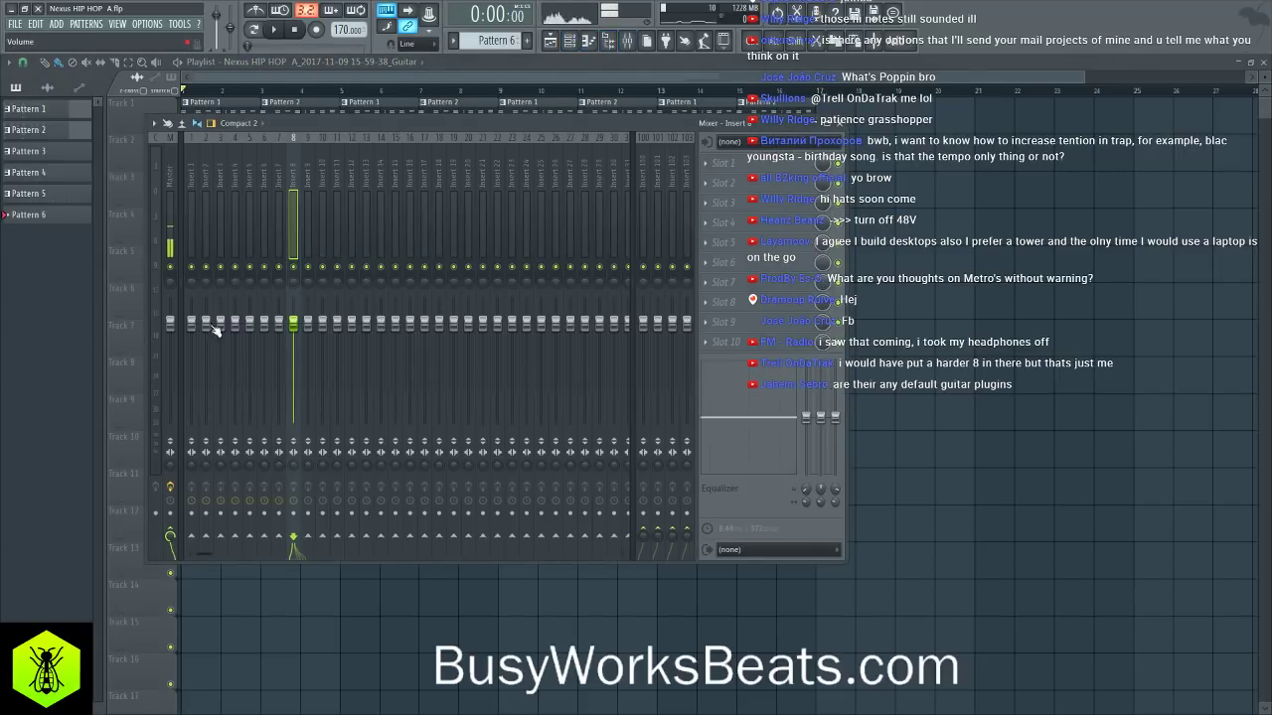
{"action": "left_click_drag", "start_coordinate": [293, 331], "coordinate": [294, 358]}
{"action": "key", "text": "space"}
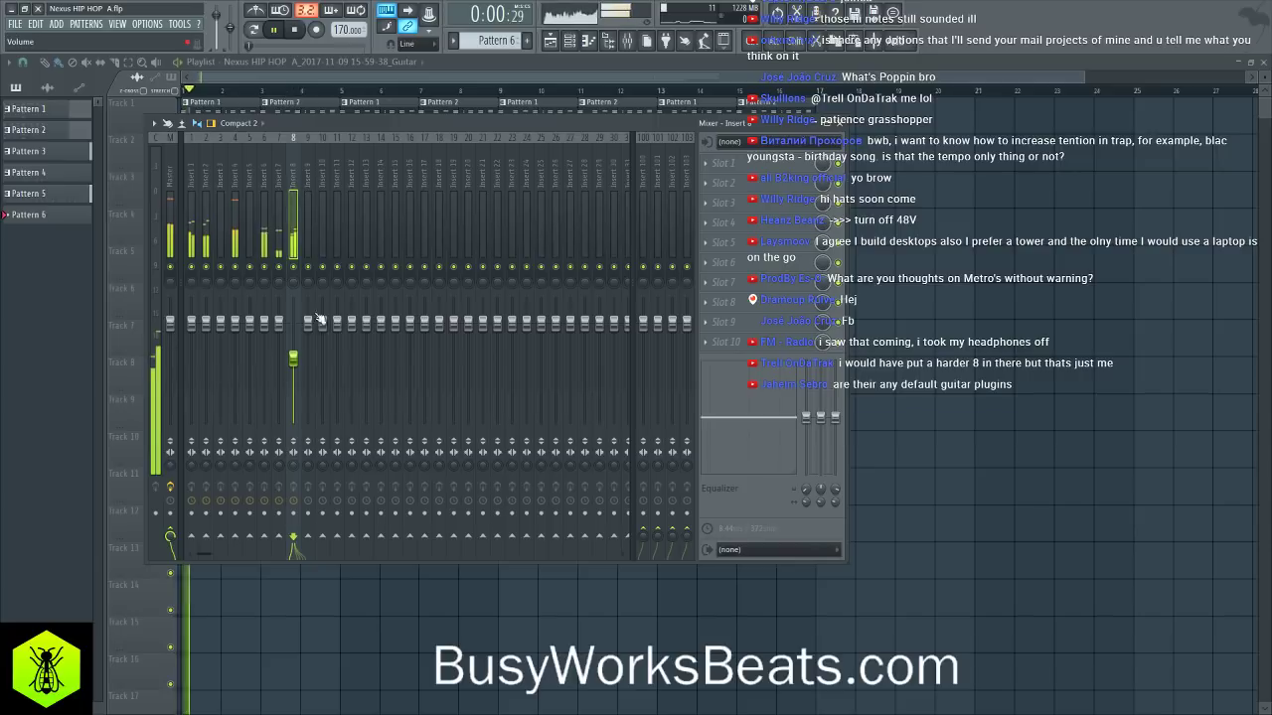
{"action": "left_click_drag", "start_coordinate": [294, 360], "coordinate": [299, 376]}
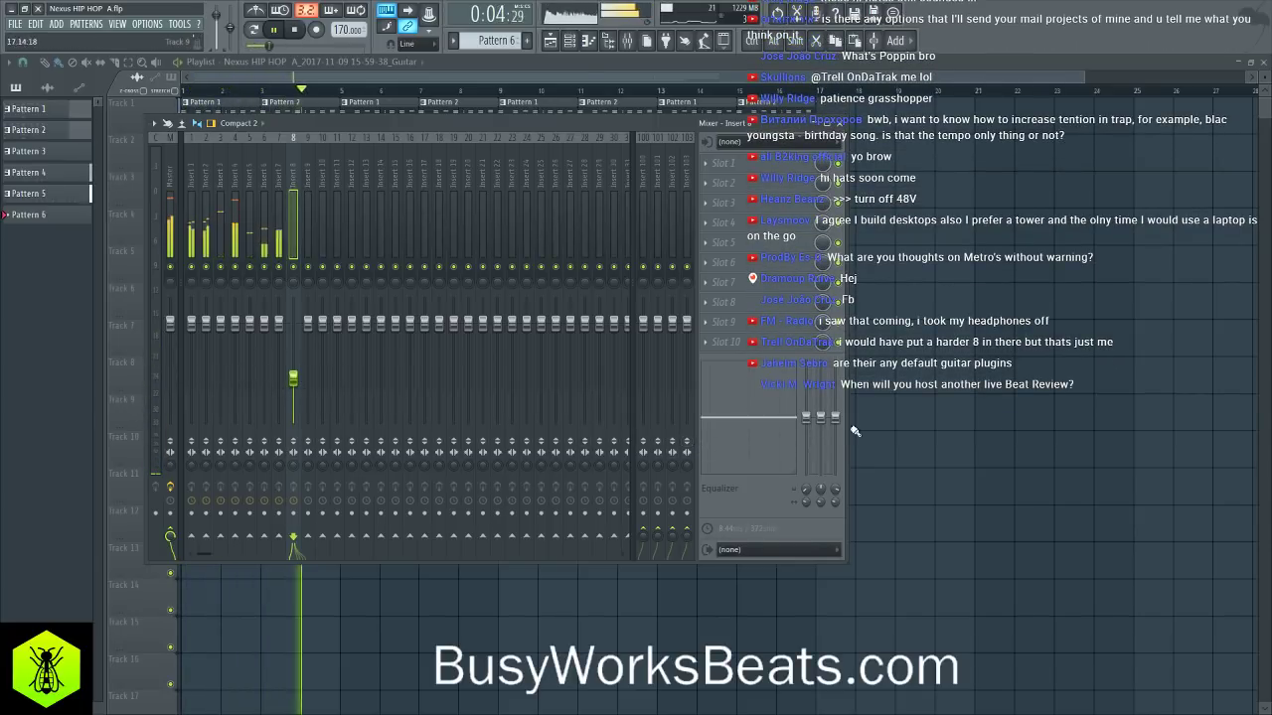
- Listen to the song with the recorded guitar in the playlist, replay it from the start and stop playback
{"action": "key", "text": "F9"}
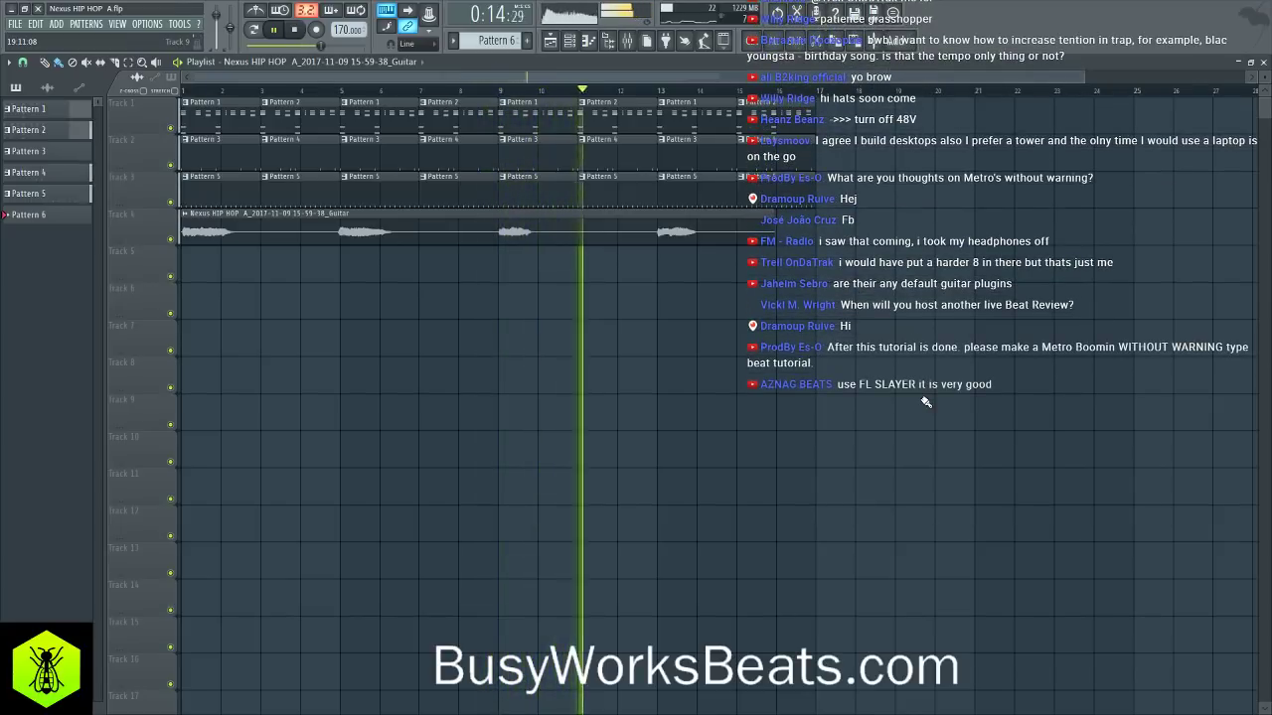
{"action": "key", "text": "space"}
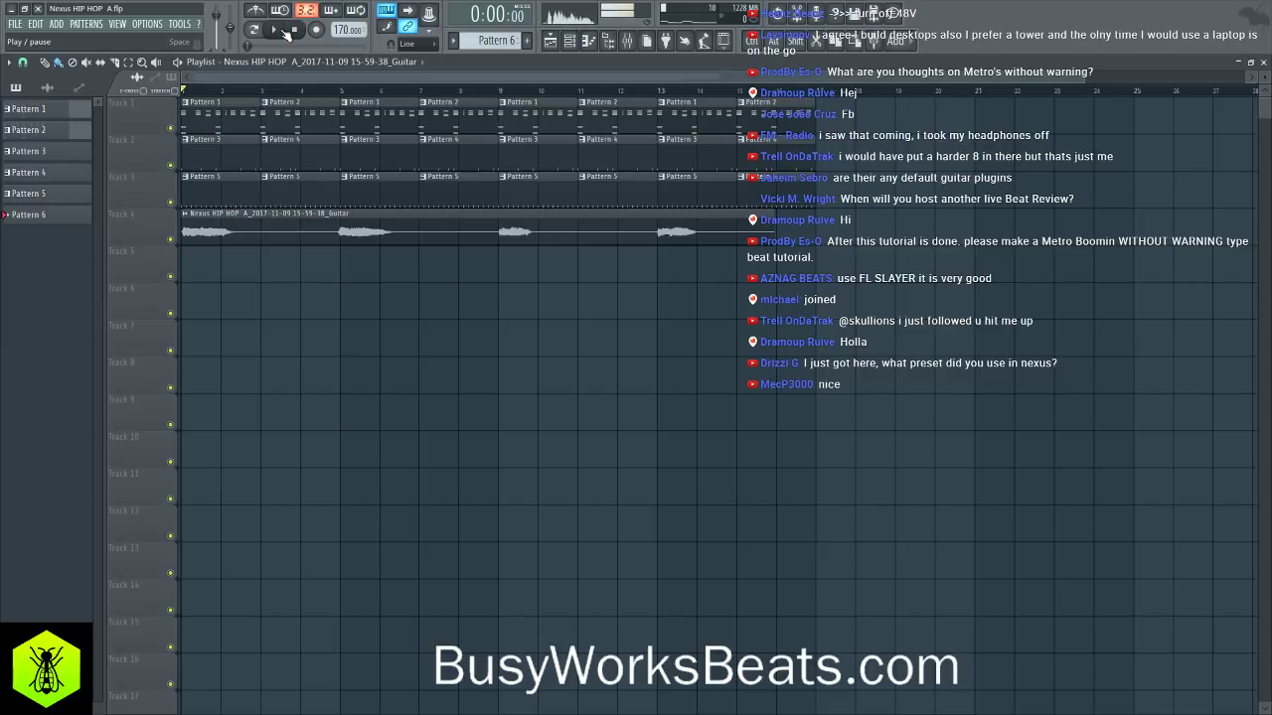
{"action": "left_click", "coordinate": [285, 32]}
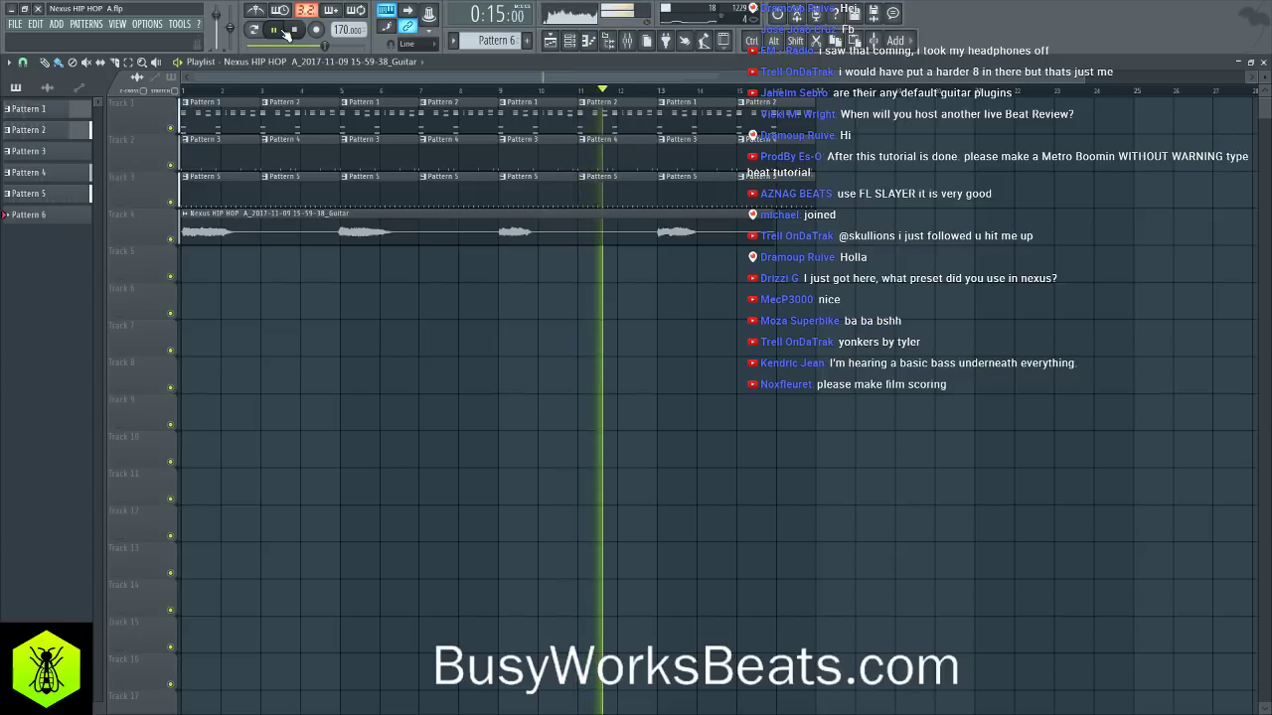
{"action": "left_click", "coordinate": [294, 31]}
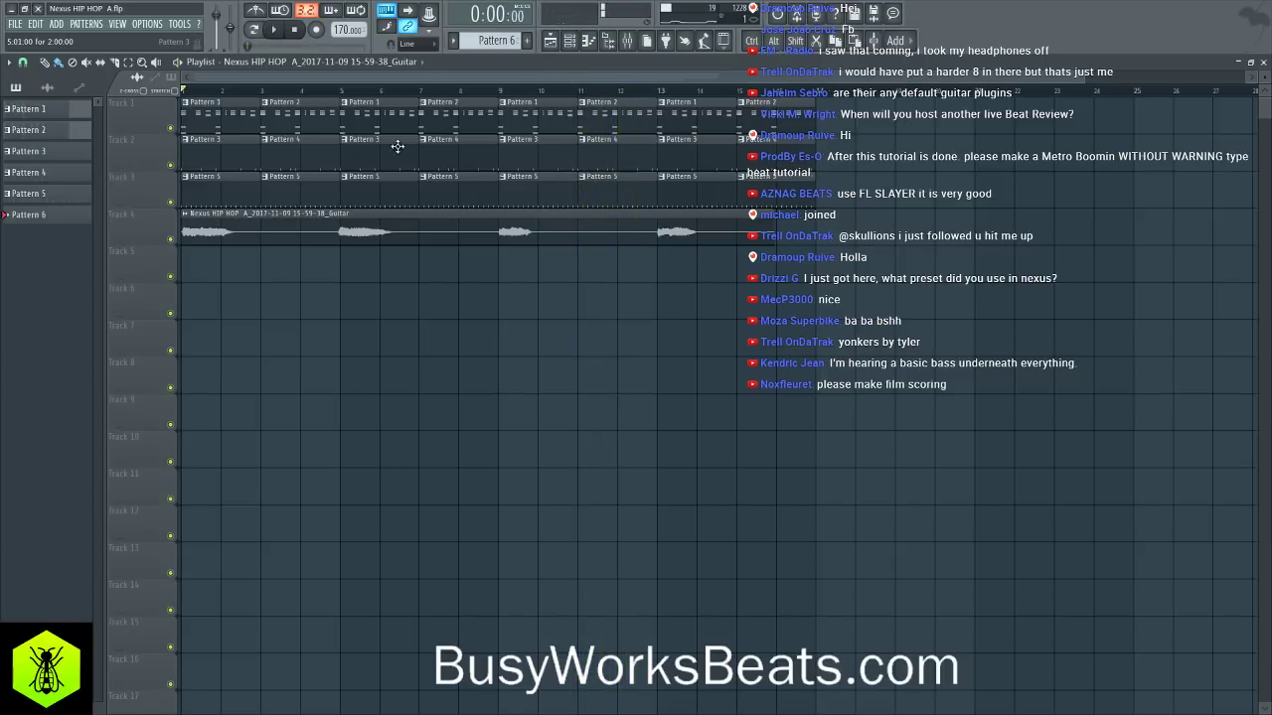
- Record a second guitar take from the Guitar insert over the beat
{"action": "left_click", "coordinate": [640, 43]}
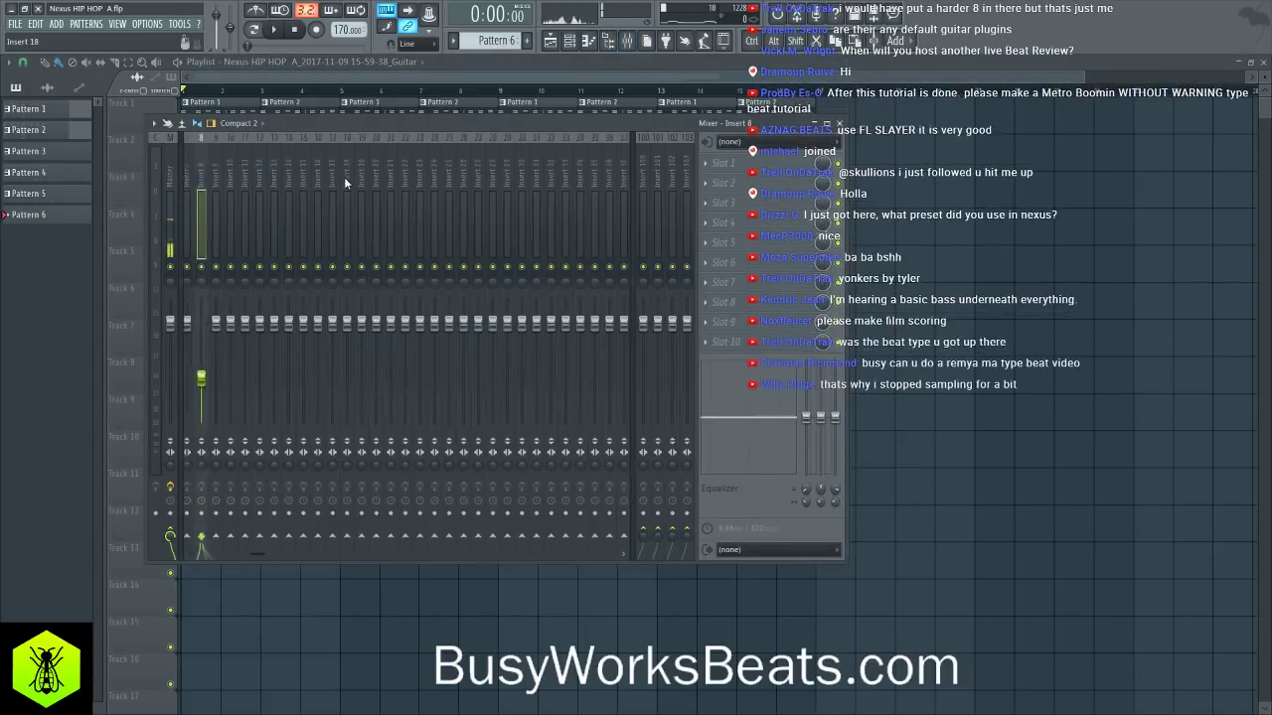
{"action": "scroll", "coordinate": [344, 178], "scroll_direction": "down", "scroll_amount": 15}
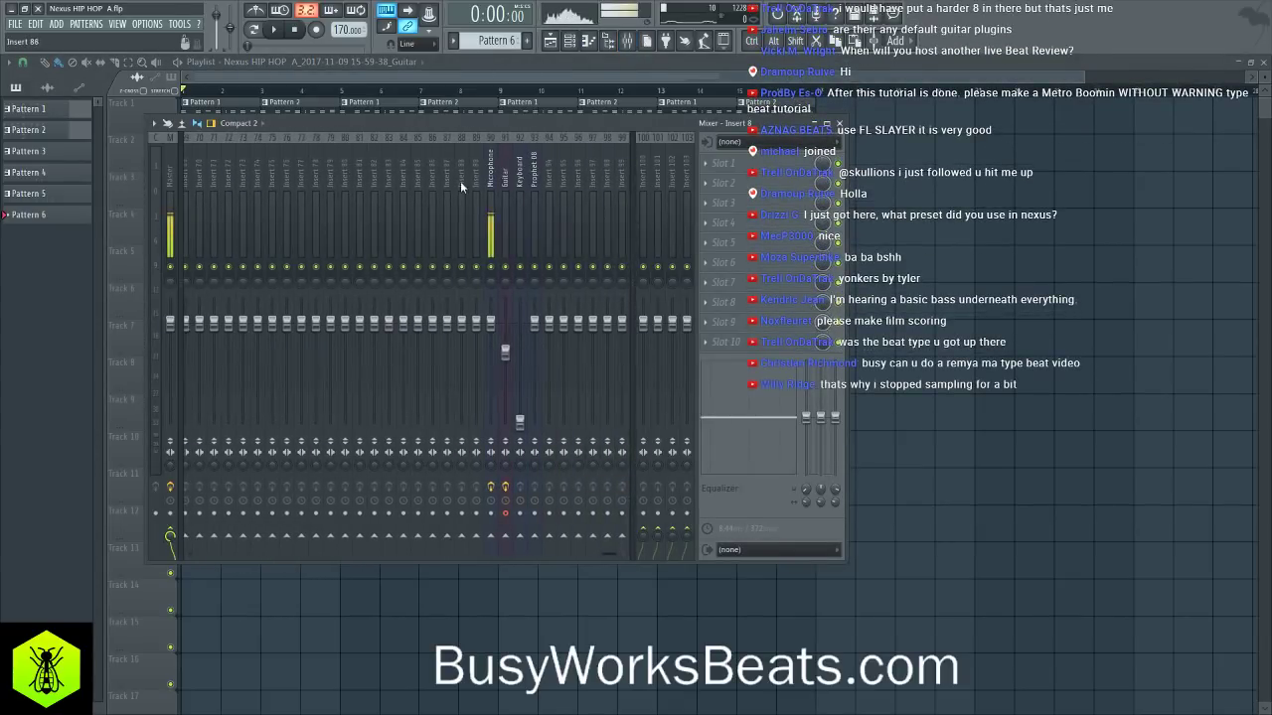
{"action": "left_click", "coordinate": [507, 185]}
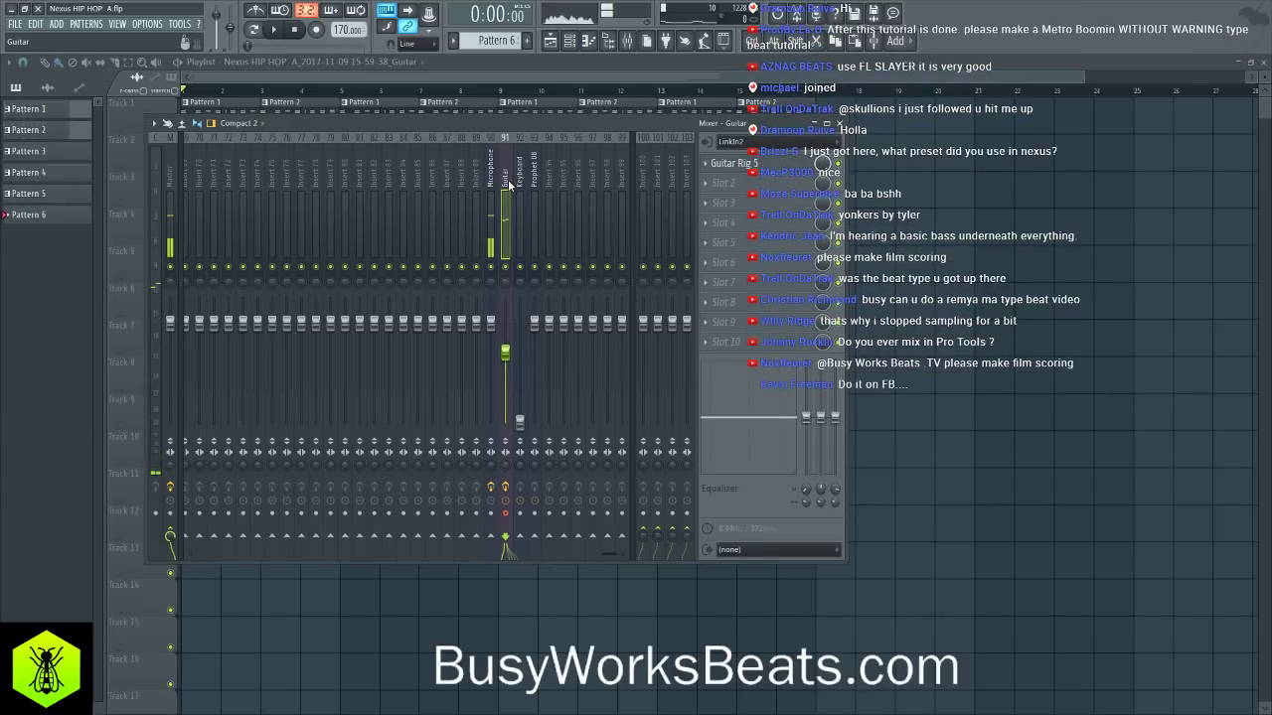
{"action": "left_click", "coordinate": [317, 31]}
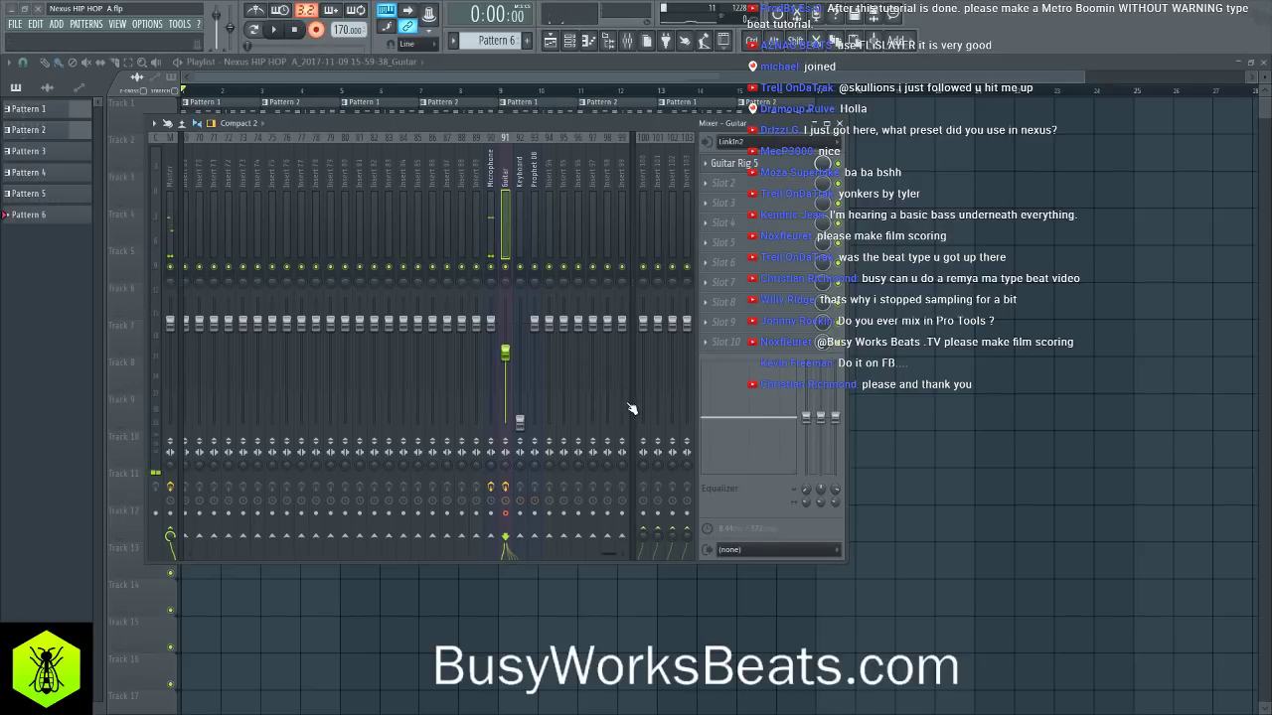
{"action": "key", "text": "space"}
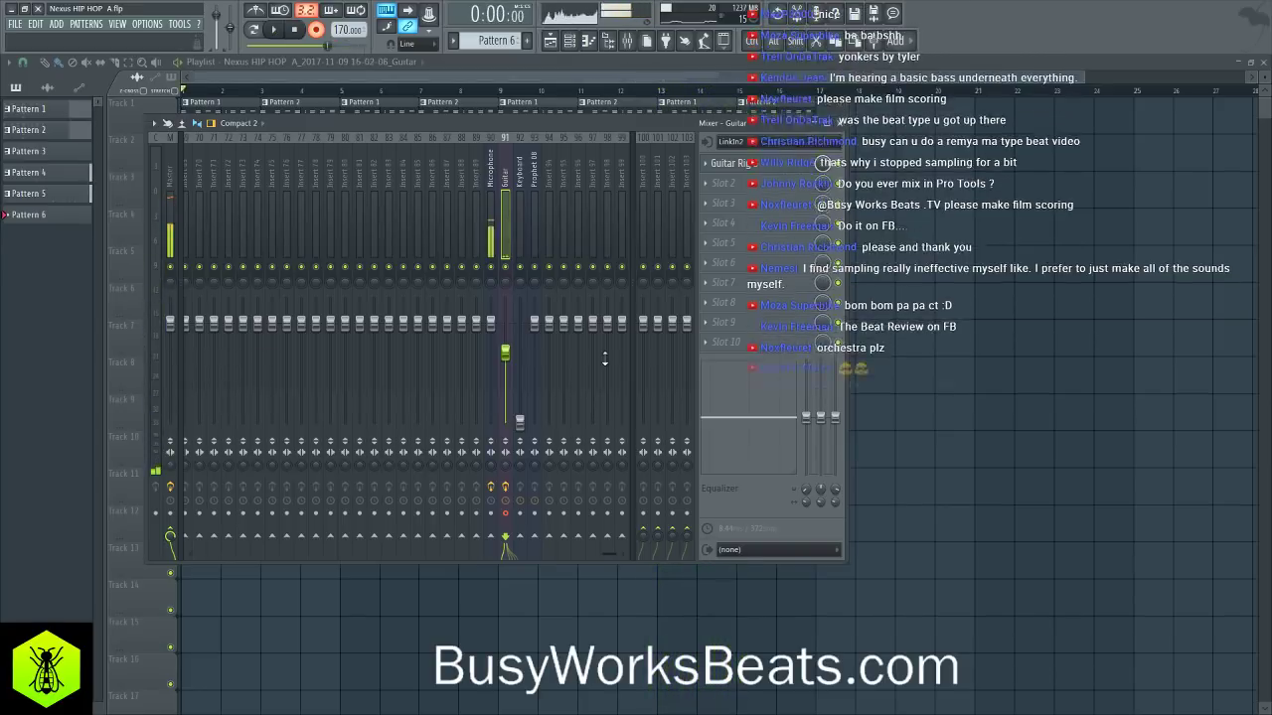
{"action": "key", "text": "space"}
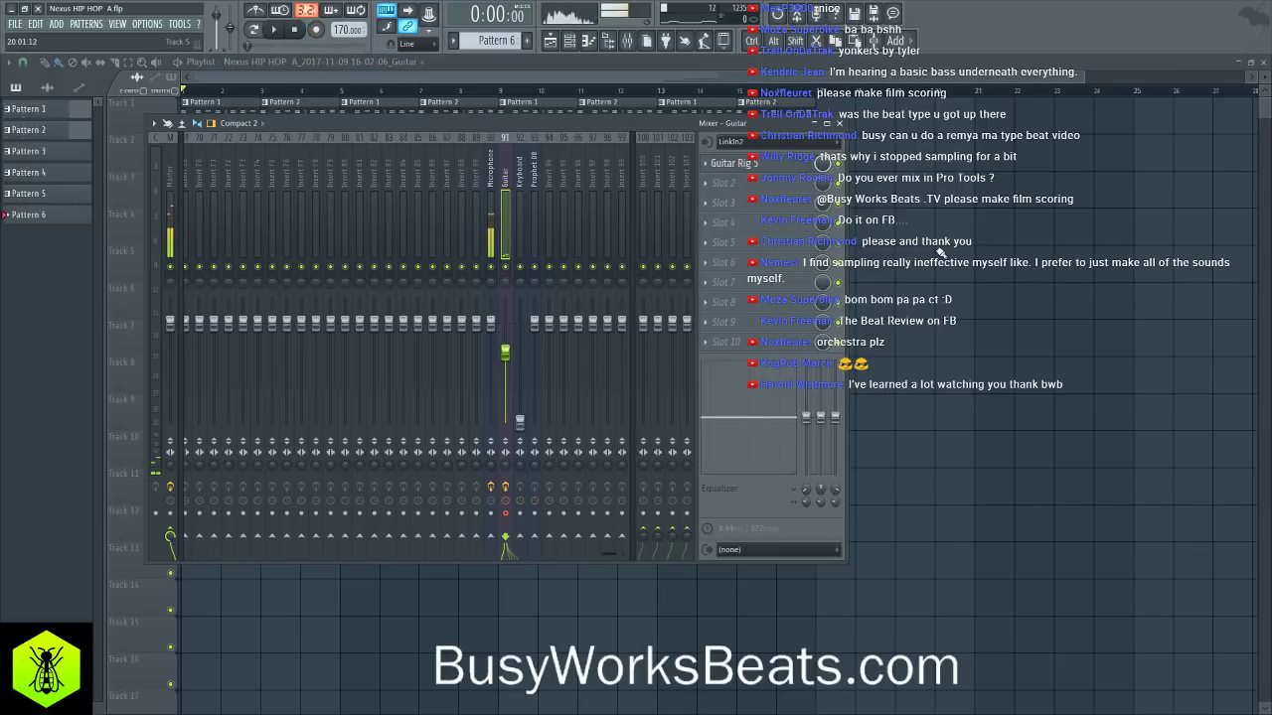
- Trim the second guitar clip on Track 5 to run from bar 4 to just past bar 6
{"action": "left_click", "coordinate": [627, 40]}
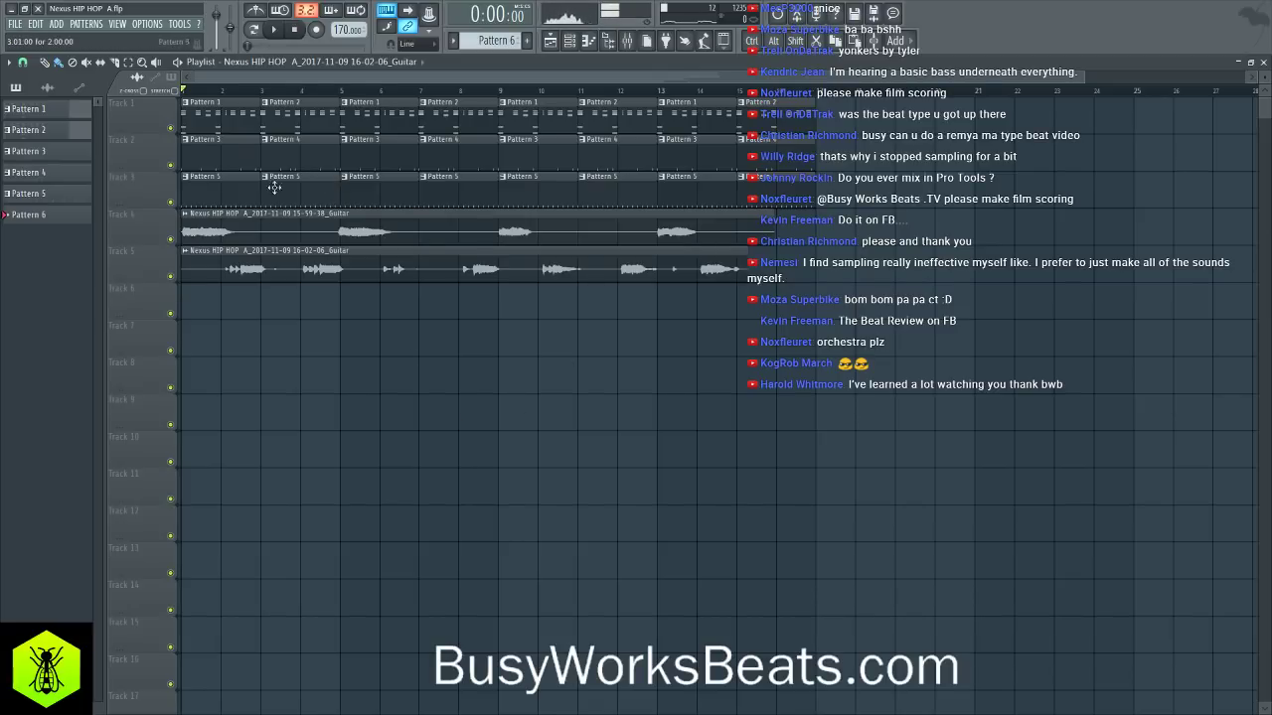
{"action": "left_click_drag", "start_coordinate": [212, 256], "coordinate": [310, 303]}
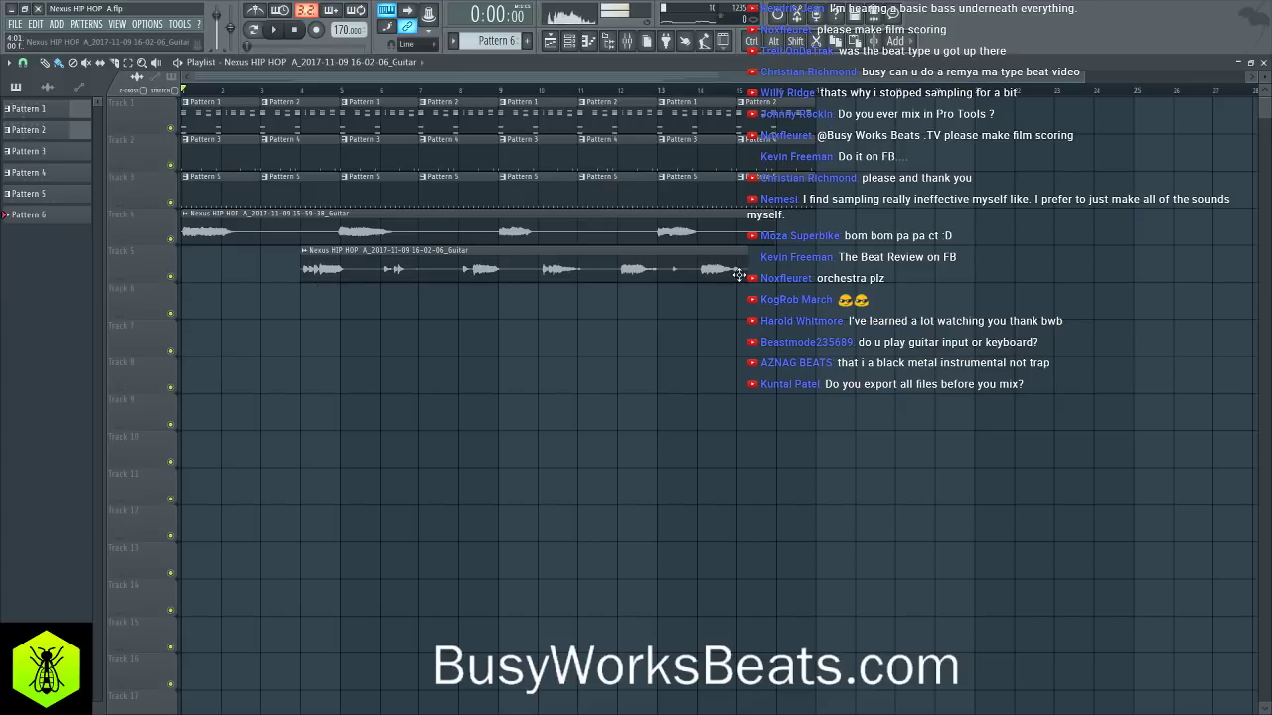
{"action": "left_click_drag", "start_coordinate": [750, 269], "coordinate": [391, 269]}
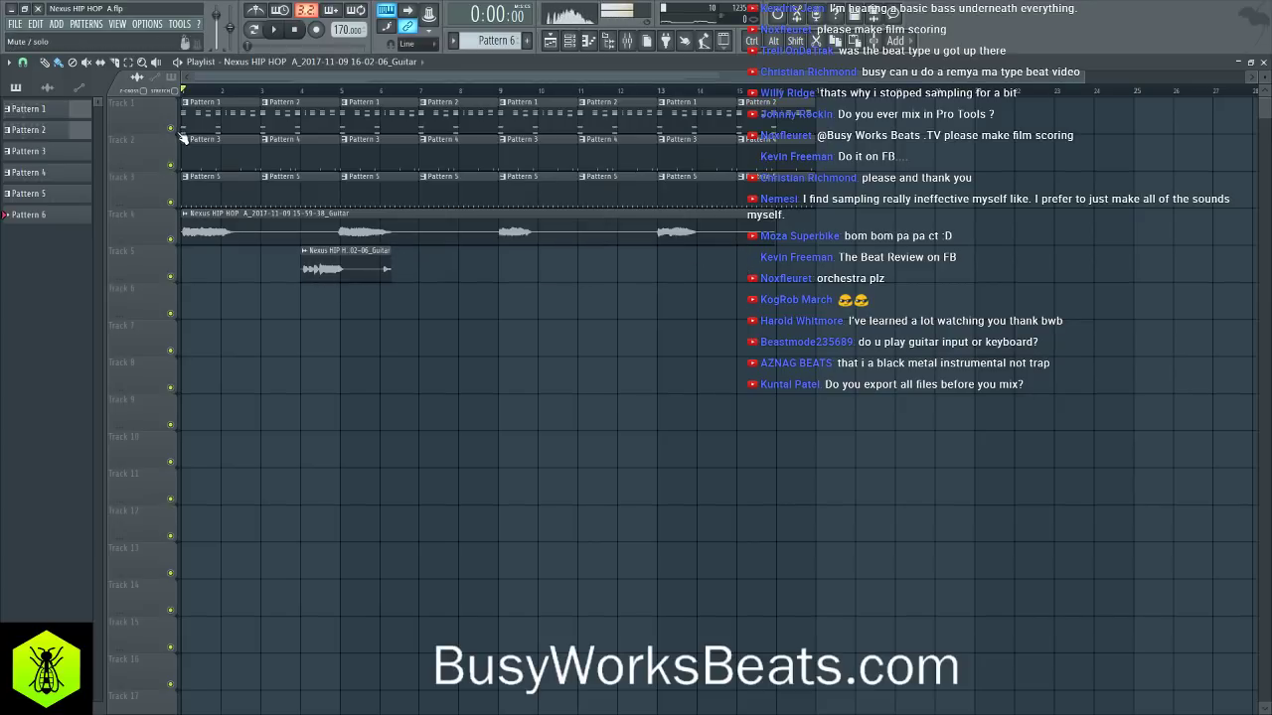
{"action": "left_click", "coordinate": [87, 62]}
{"action": "left_click", "coordinate": [330, 273]}
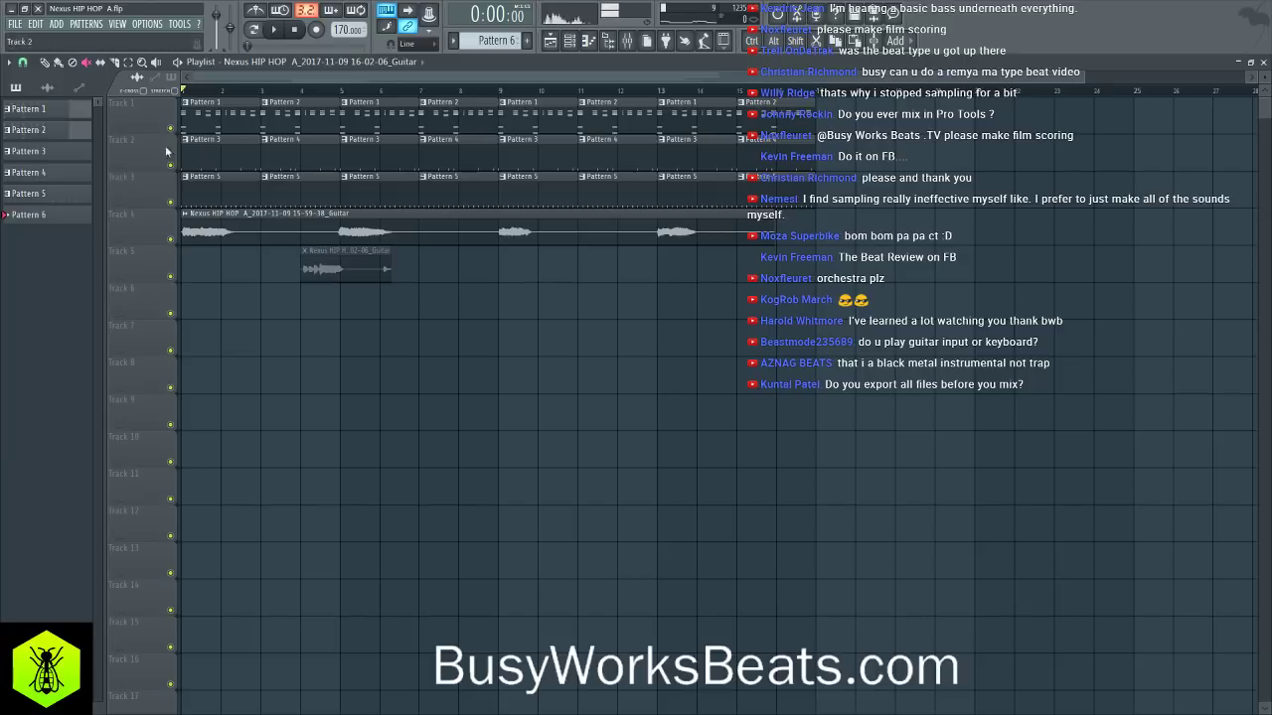
{"action": "left_click", "coordinate": [330, 273]}
{"action": "key", "text": "p"}
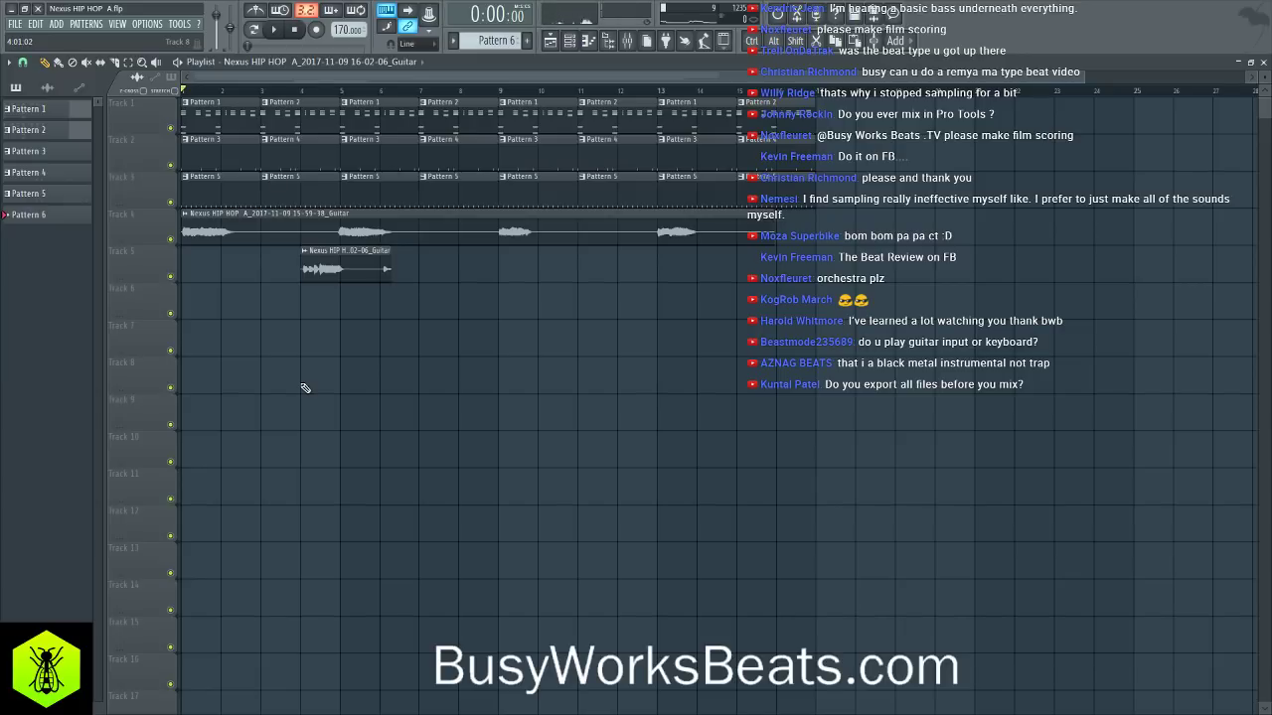
- Open Guitar Rig 5 from the Guitar insert and examine the Big Monster preset's amps, cabinets and effects
{"action": "left_click", "coordinate": [628, 42]}
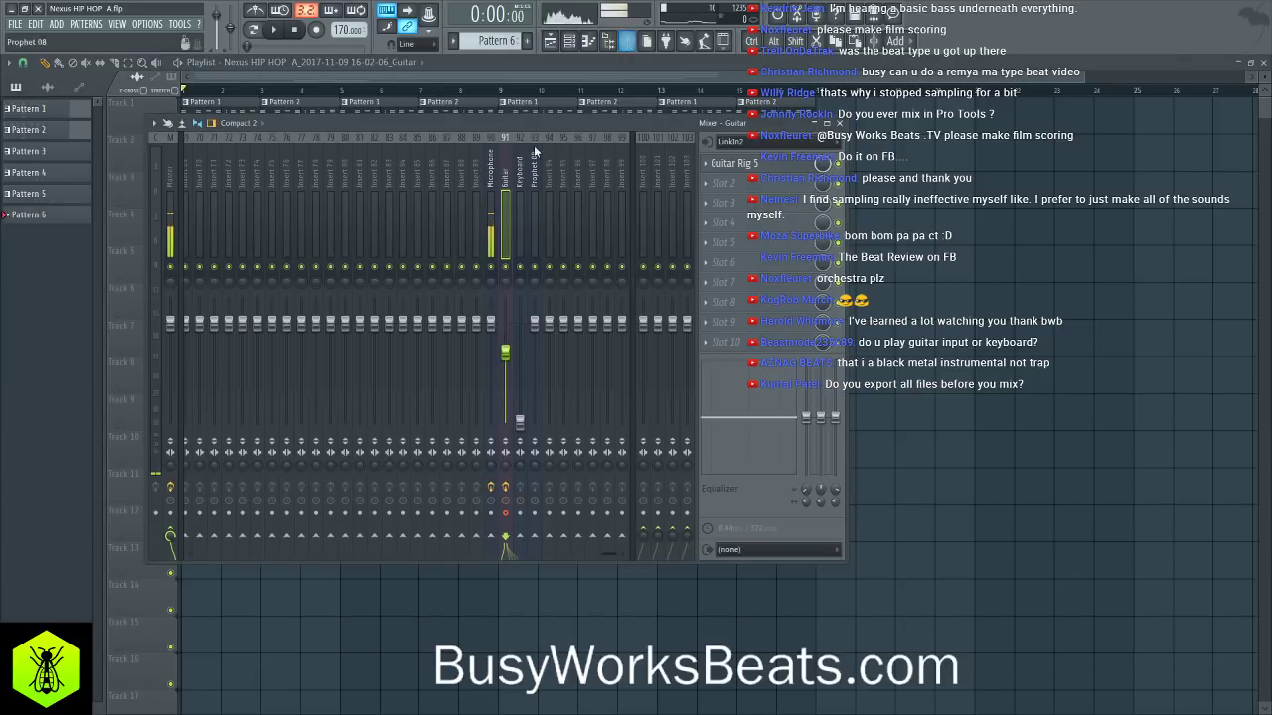
{"action": "left_click", "coordinate": [736, 165]}
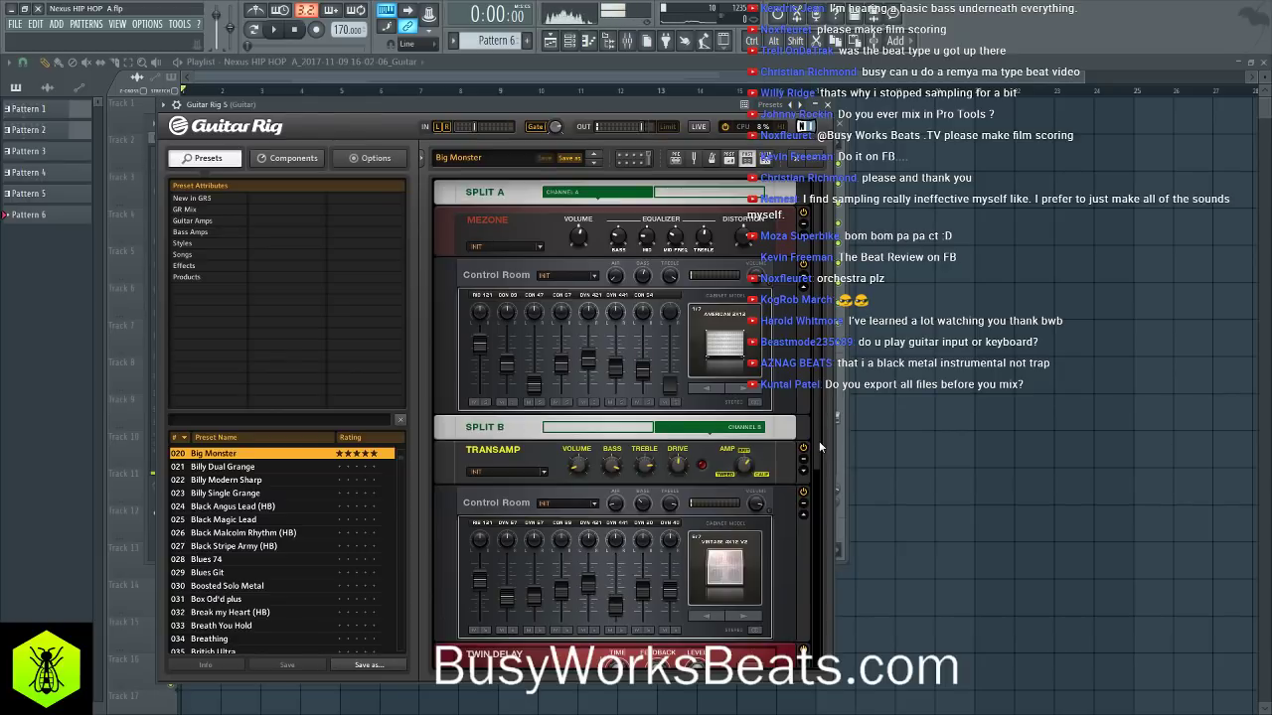
{"action": "scroll", "coordinate": [820, 447], "scroll_direction": "down", "scroll_amount": 5}
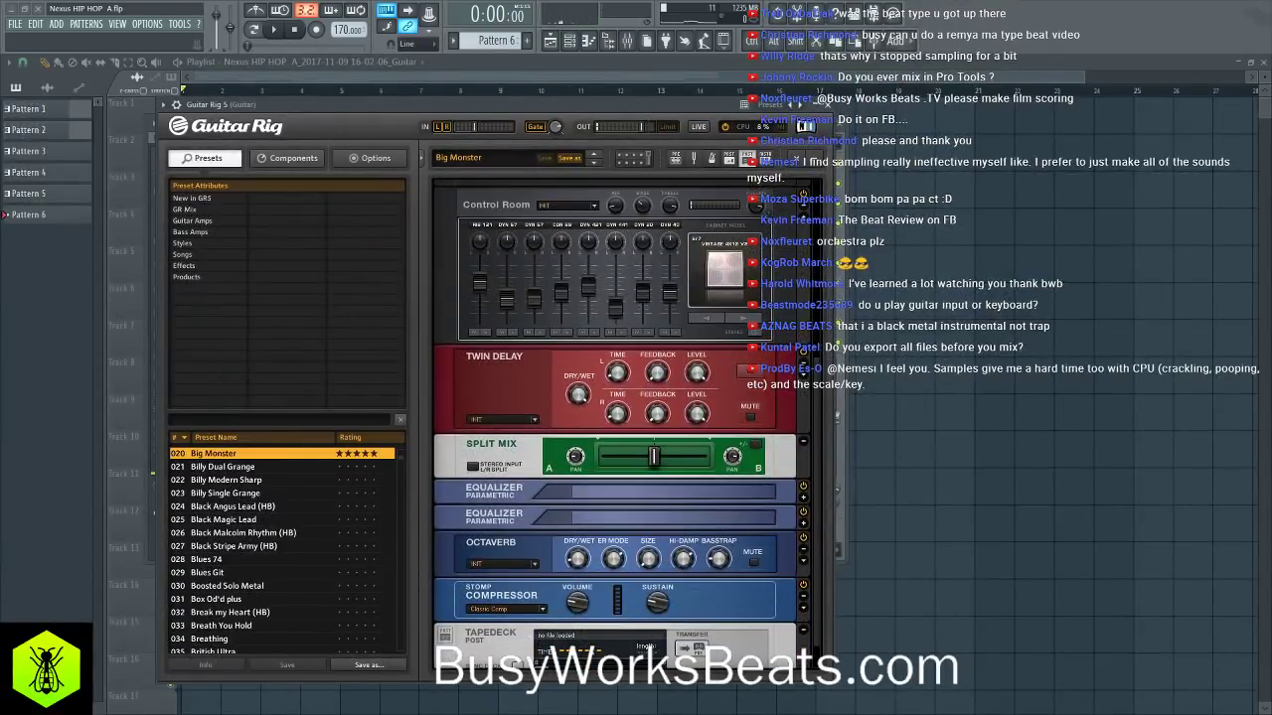
{"action": "scroll", "coordinate": [621, 427], "scroll_direction": "up", "scroll_amount": 5}
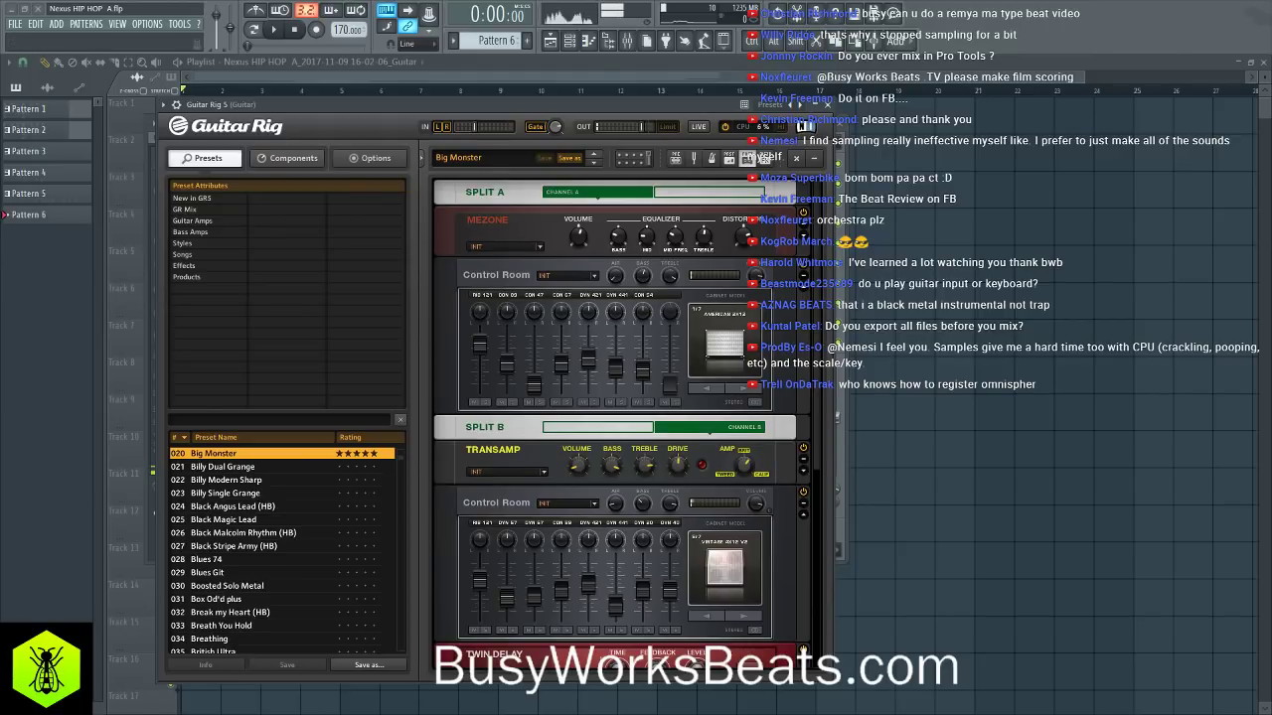
{"action": "scroll", "coordinate": [626, 423], "scroll_direction": "down", "scroll_amount": 5}
{"action": "scroll", "coordinate": [627, 424], "scroll_direction": "up", "scroll_amount": 5}
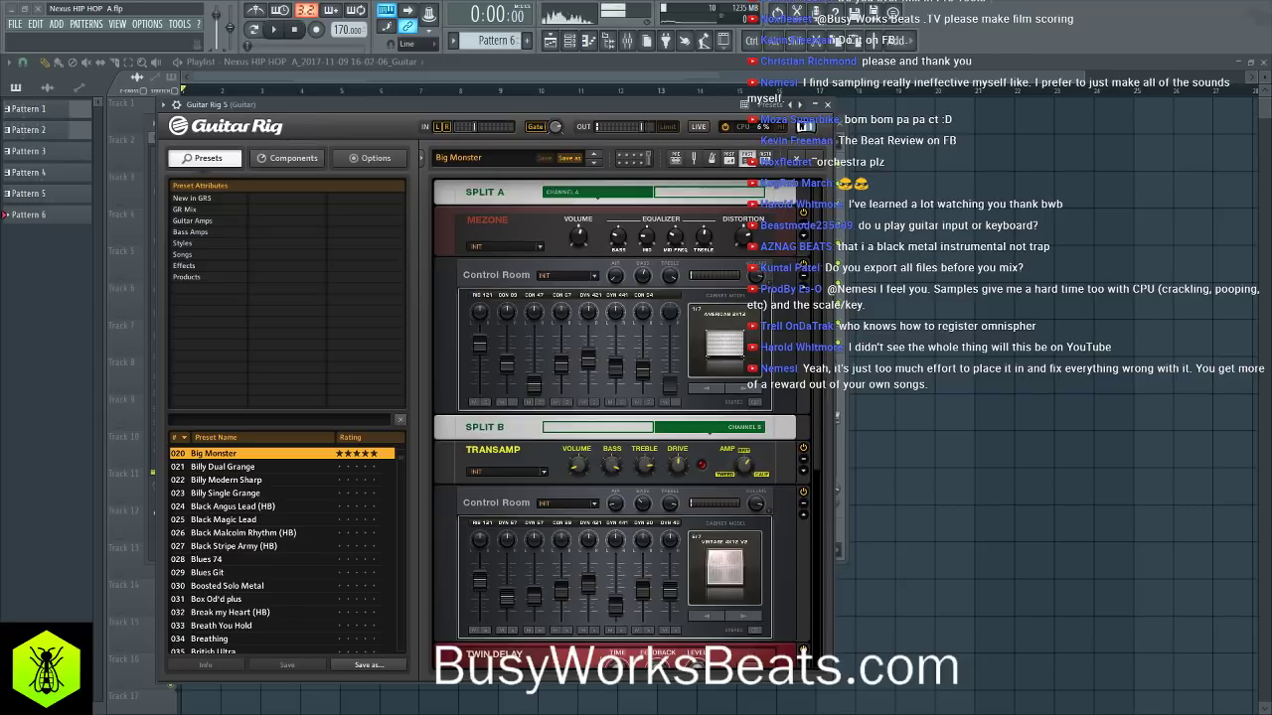
{"action": "scroll", "coordinate": [622, 425], "scroll_direction": "down", "scroll_amount": 5}
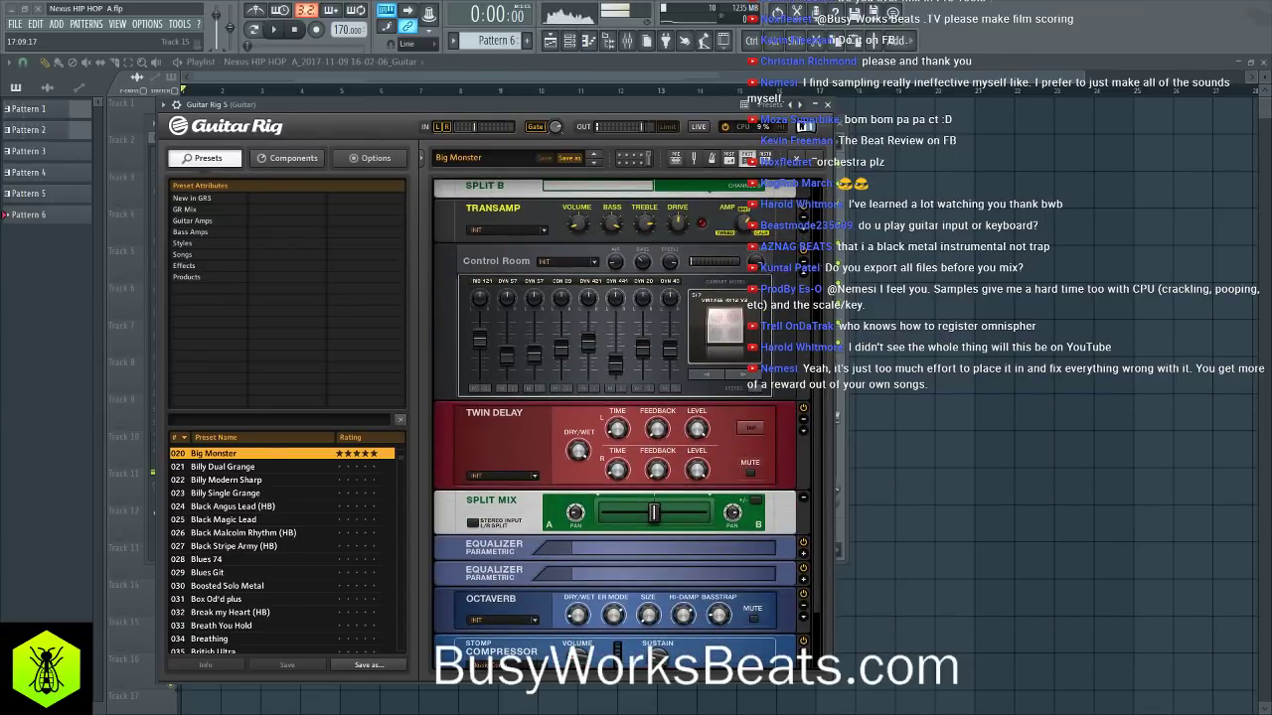
{"action": "scroll", "coordinate": [803, 314], "scroll_direction": "down", "scroll_amount": 2}
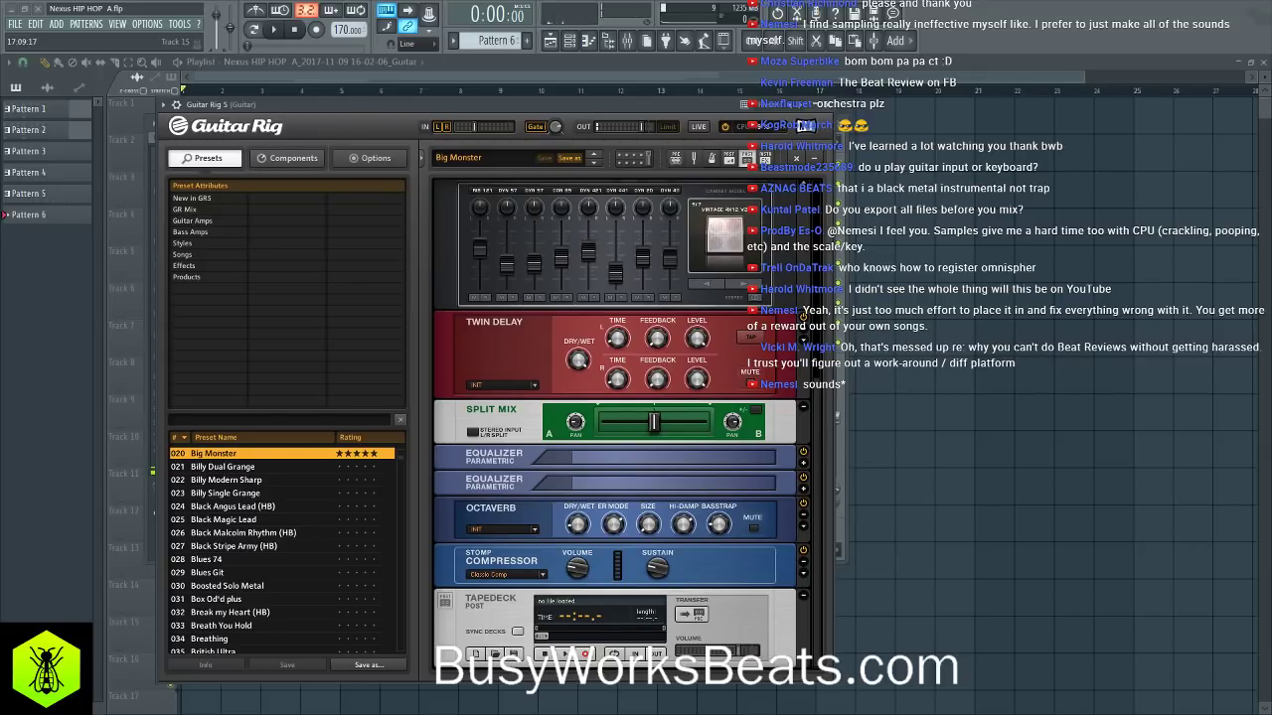
{"action": "left_click", "coordinate": [803, 104]}
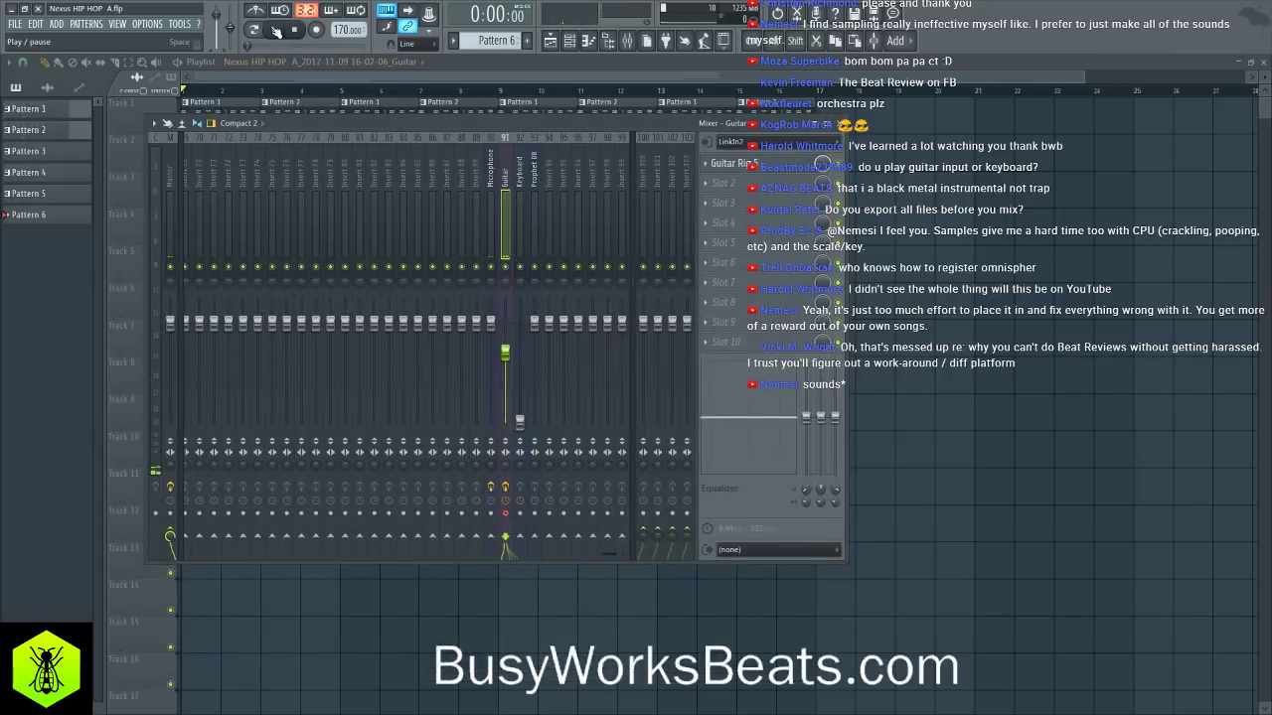
- Play the song from the start with the mixer closed to check the second guitar take, and stop playback
{"action": "key", "text": "space"}
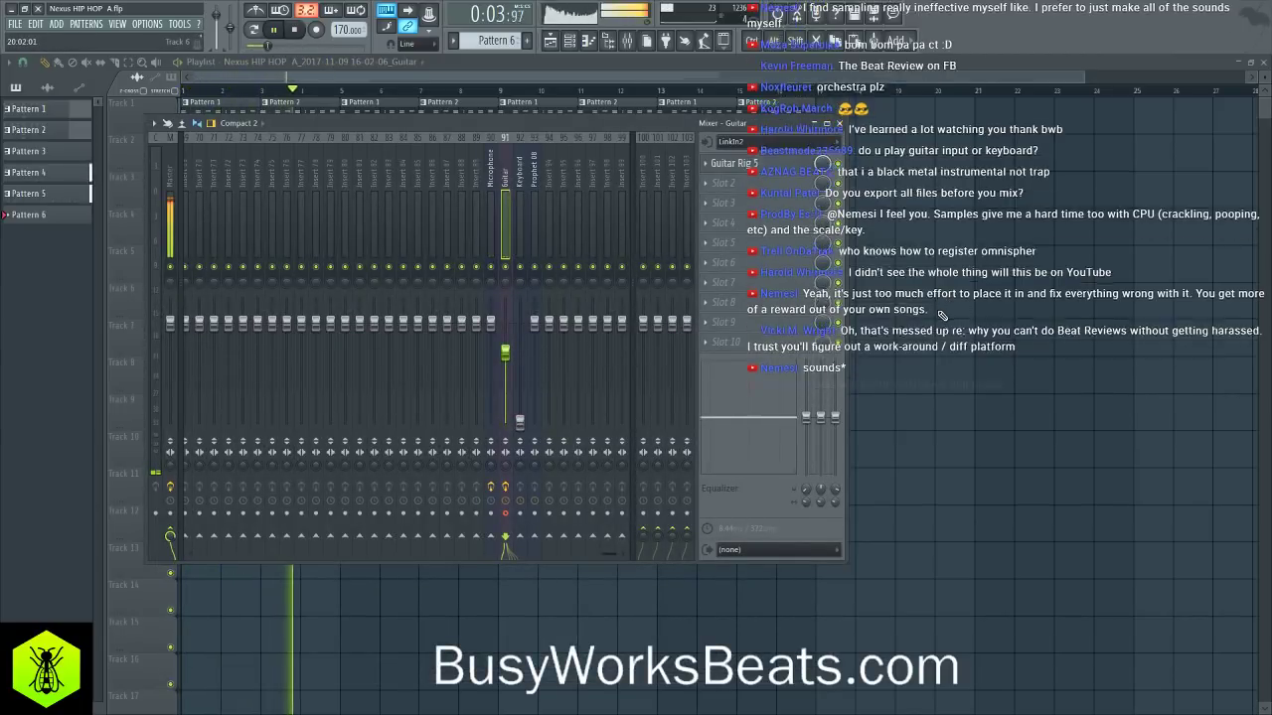
{"action": "key", "text": "F9"}
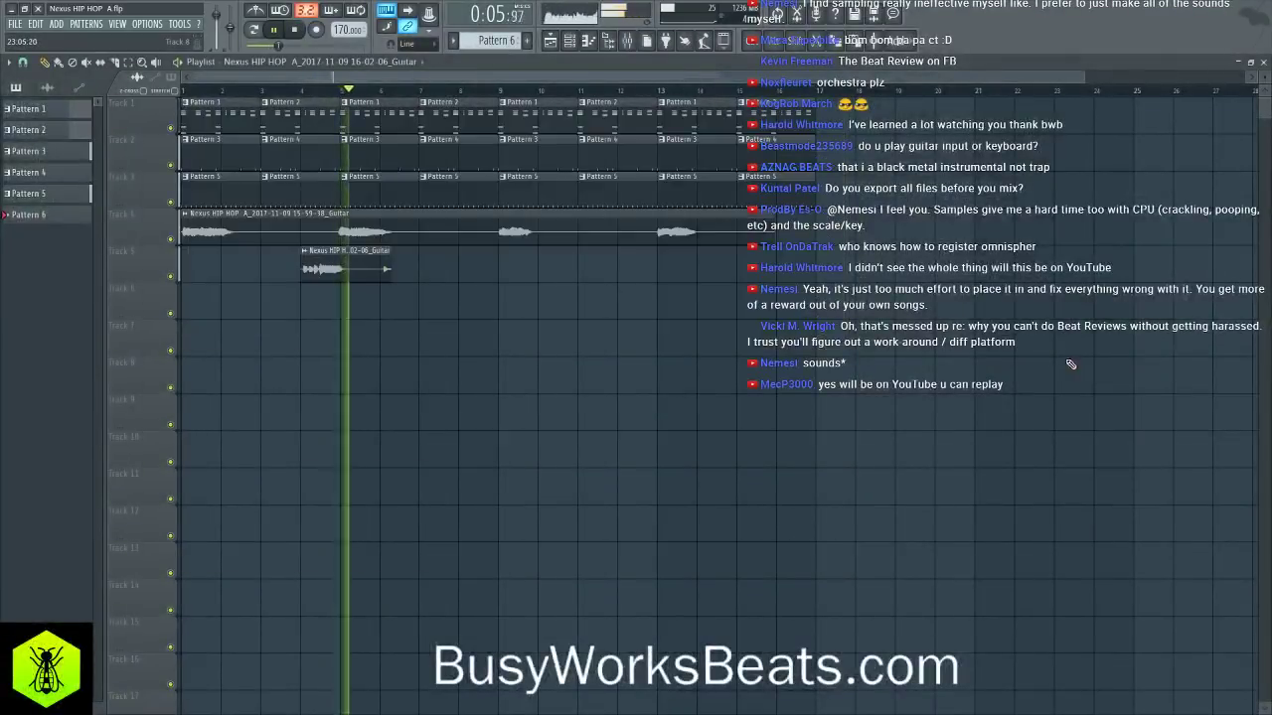
{"action": "key", "text": "space"}
{"action": "left_click", "coordinate": [343, 267]}
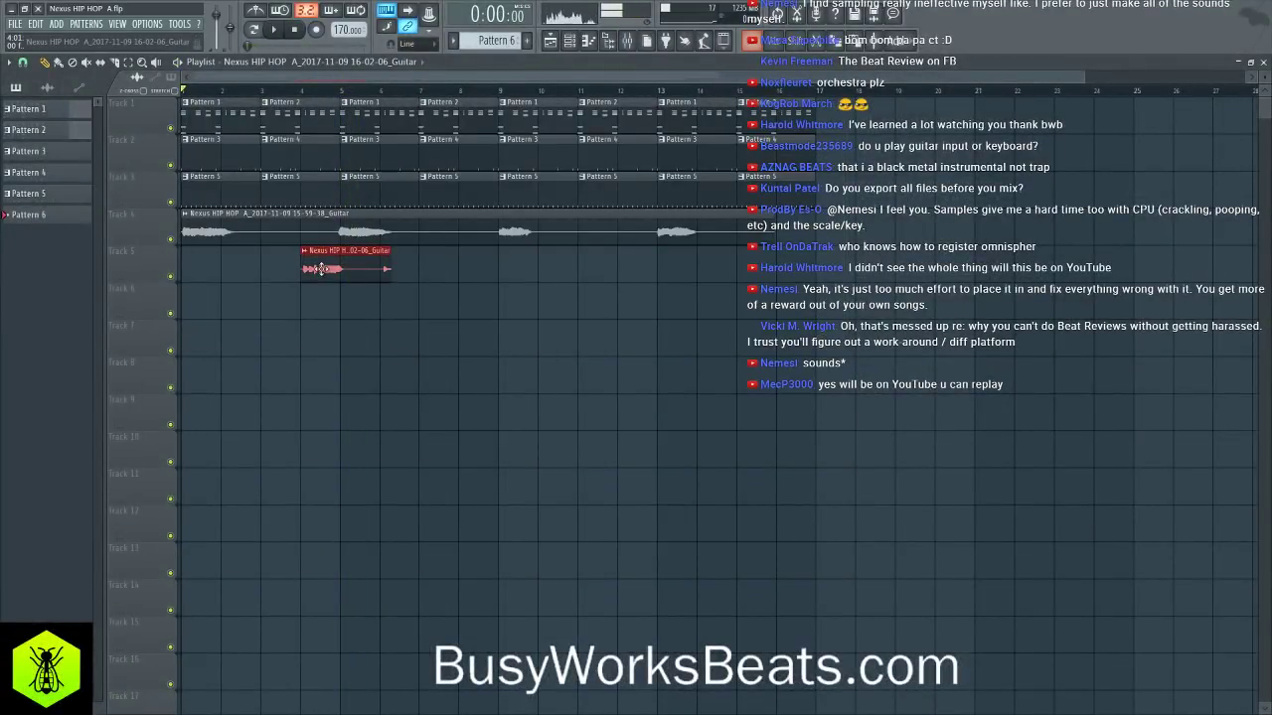
{"action": "left_click", "coordinate": [29, 63]}
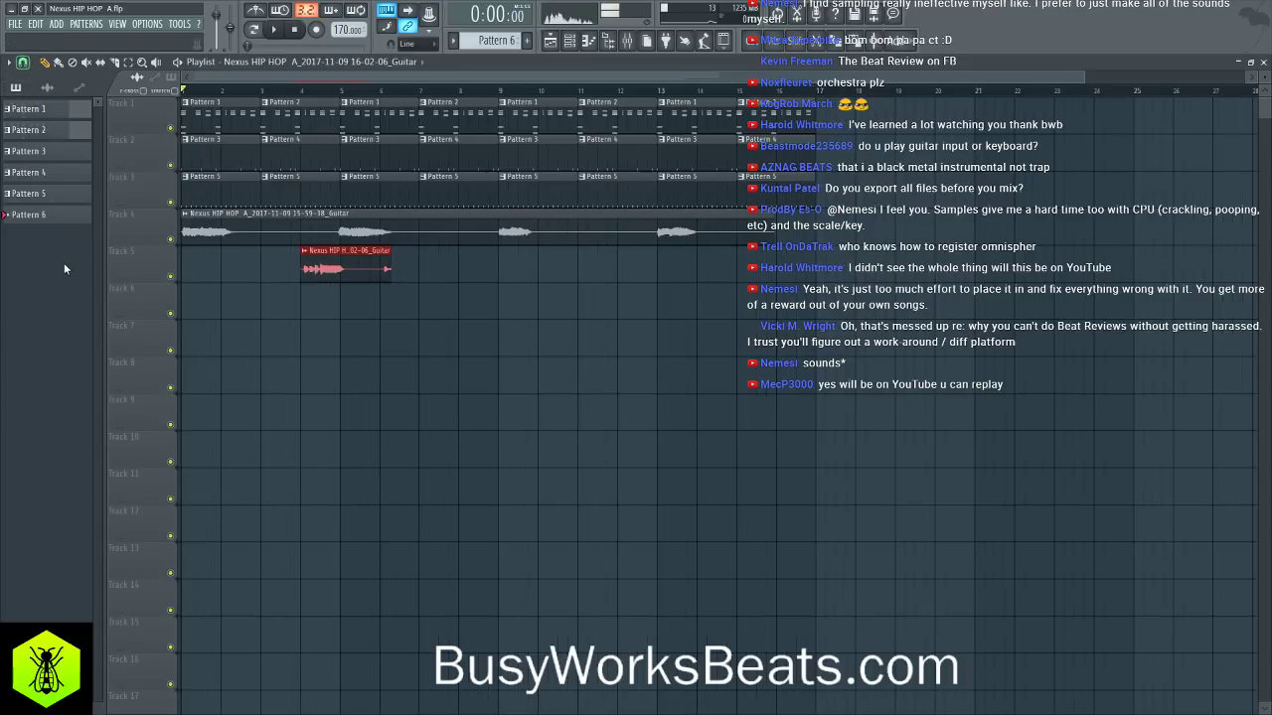
{"action": "left_click", "coordinate": [340, 385]}
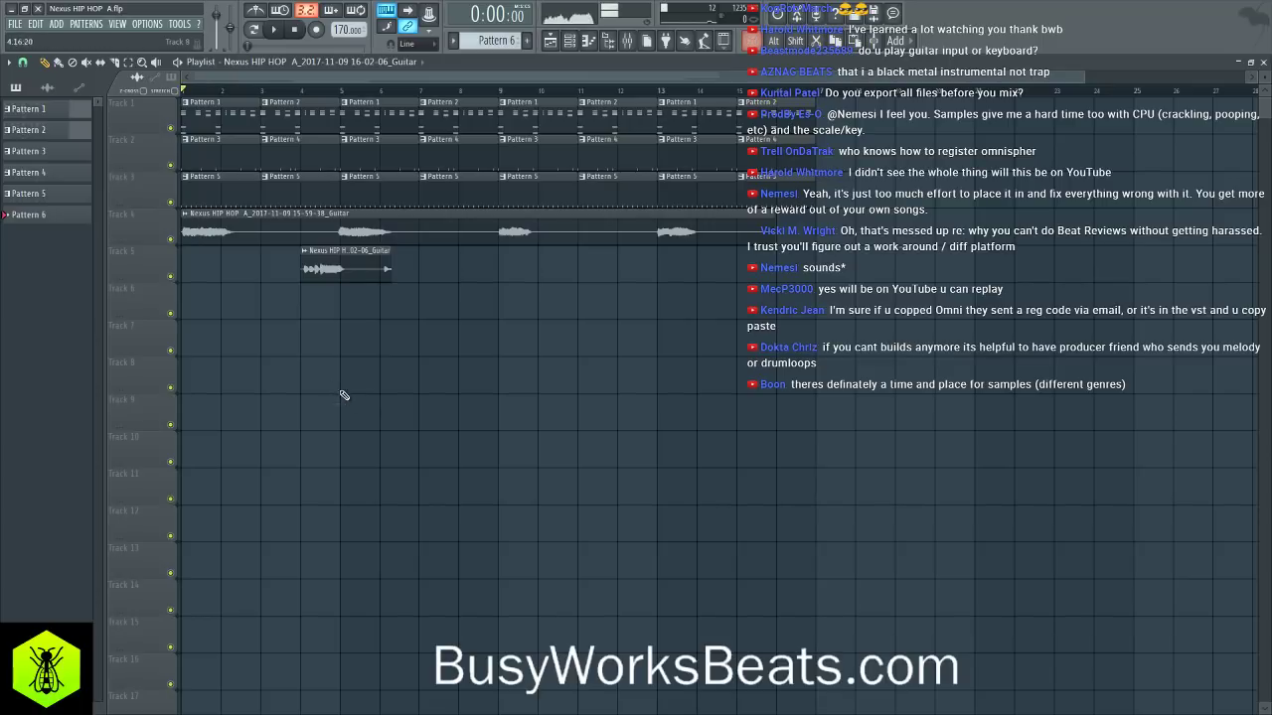
- Shorten the second guitar clip on Track 5 to end just past bar 5, and replay the song to check it
{"action": "key", "text": "space"}
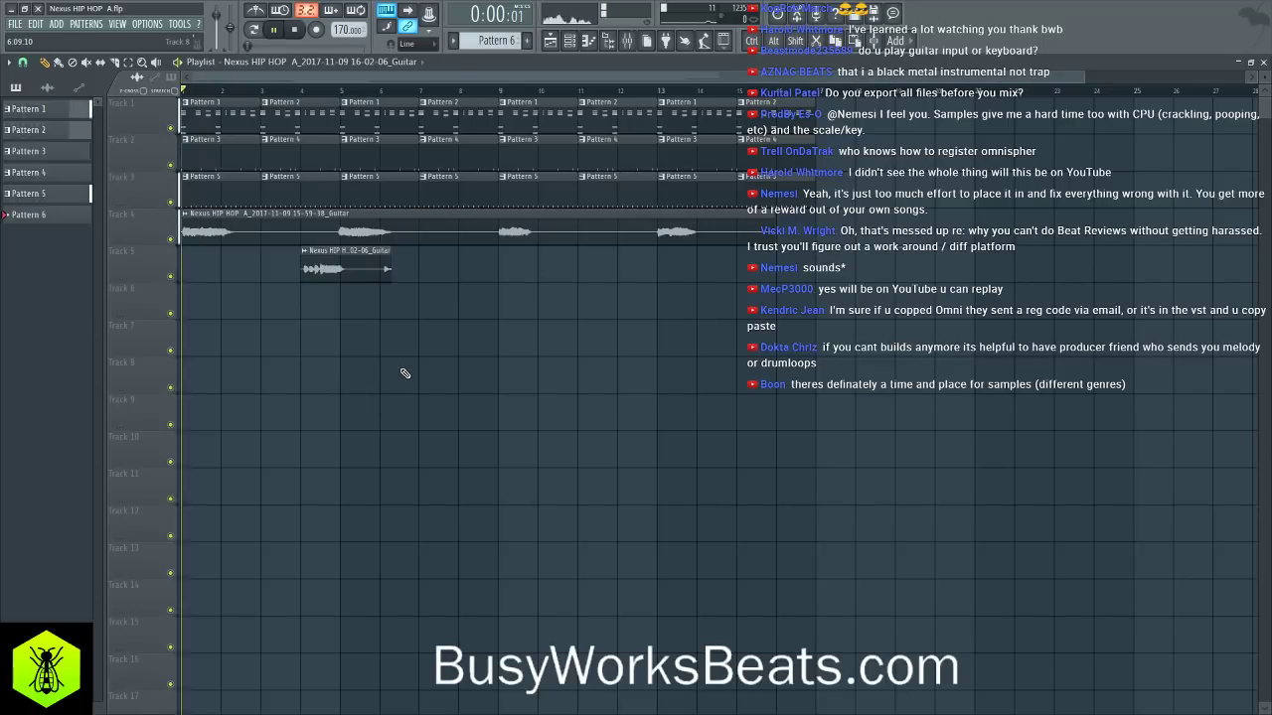
{"action": "left_click", "coordinate": [348, 283]}
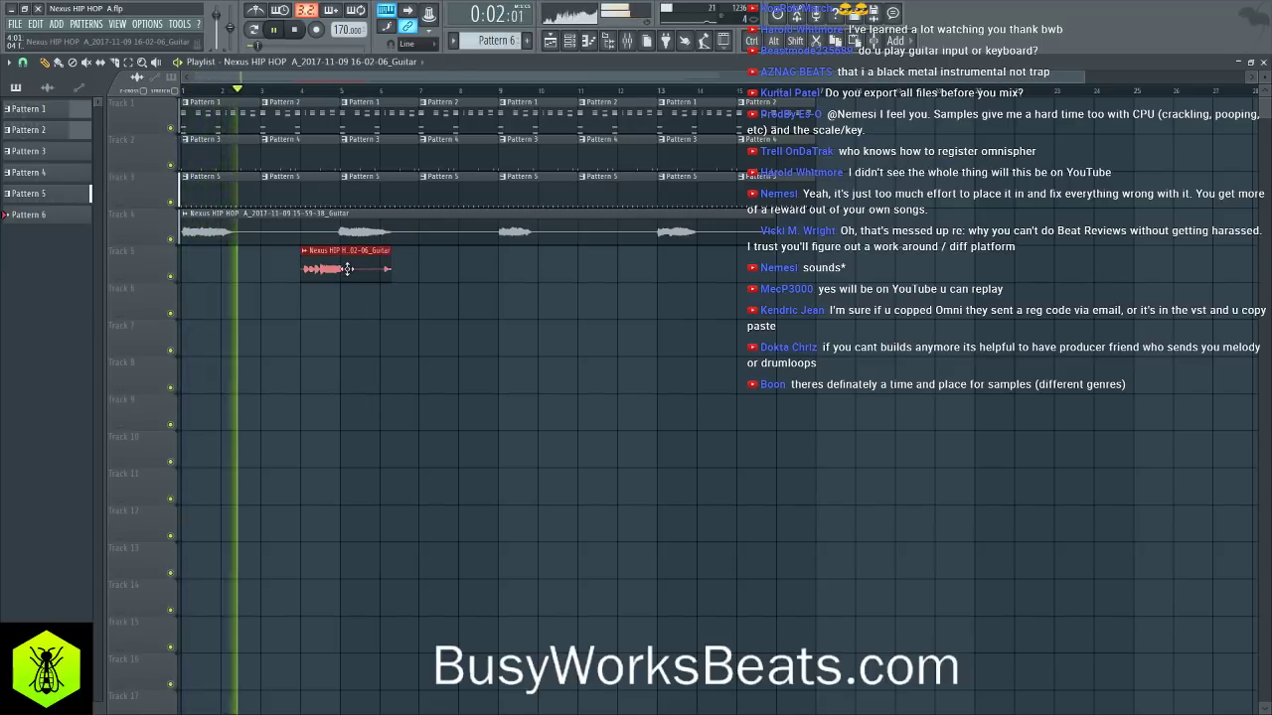
{"action": "left_click_drag", "start_coordinate": [368, 272], "coordinate": [328, 272]}
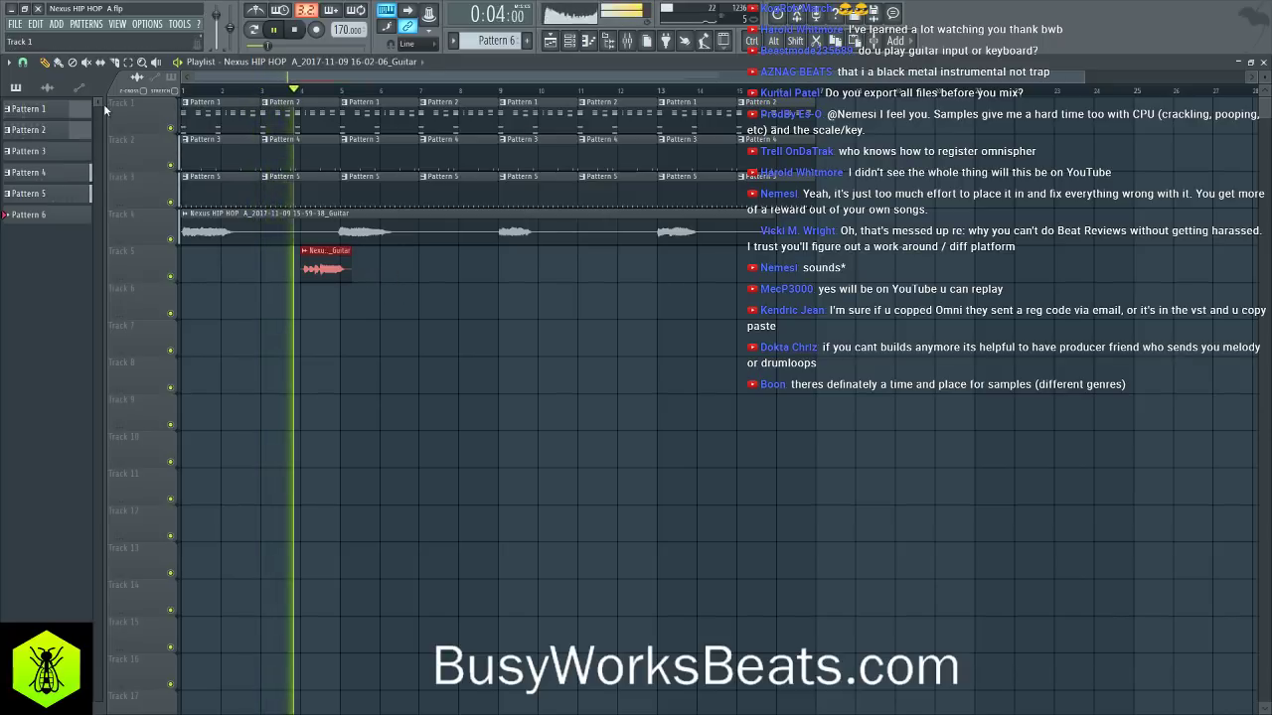
{"action": "key", "text": "space"}
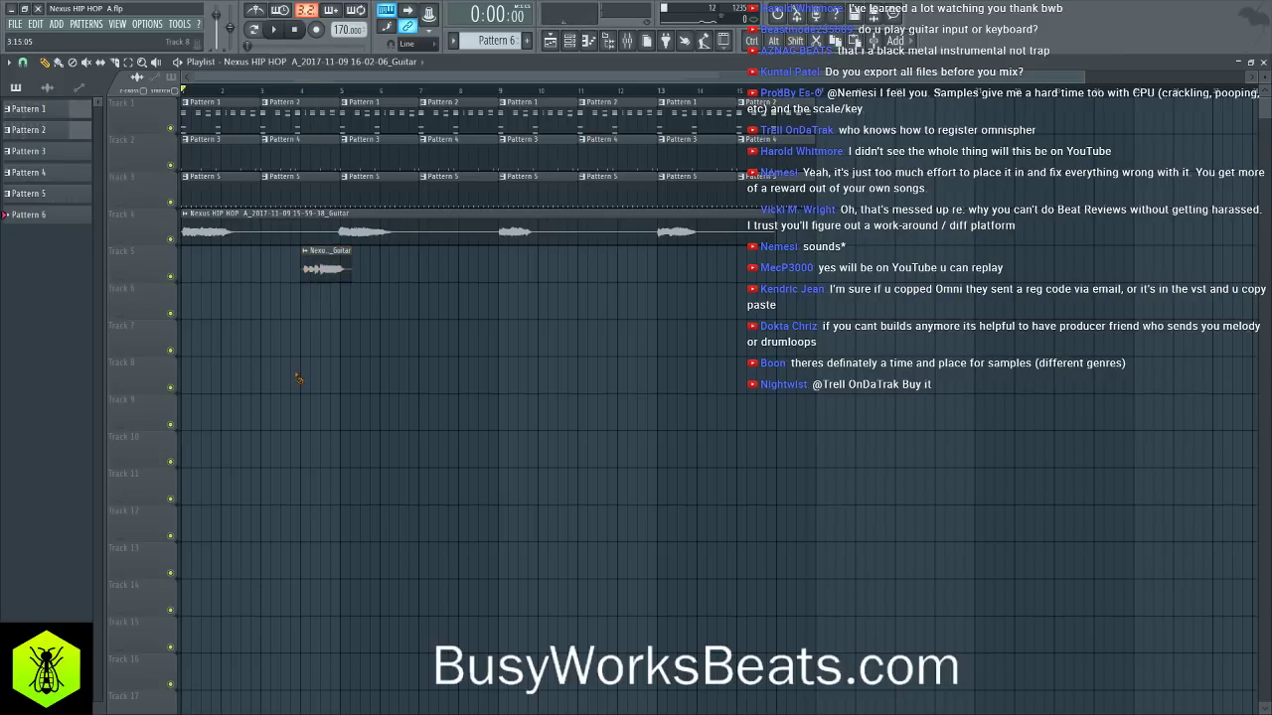
{"action": "key", "text": "space"}
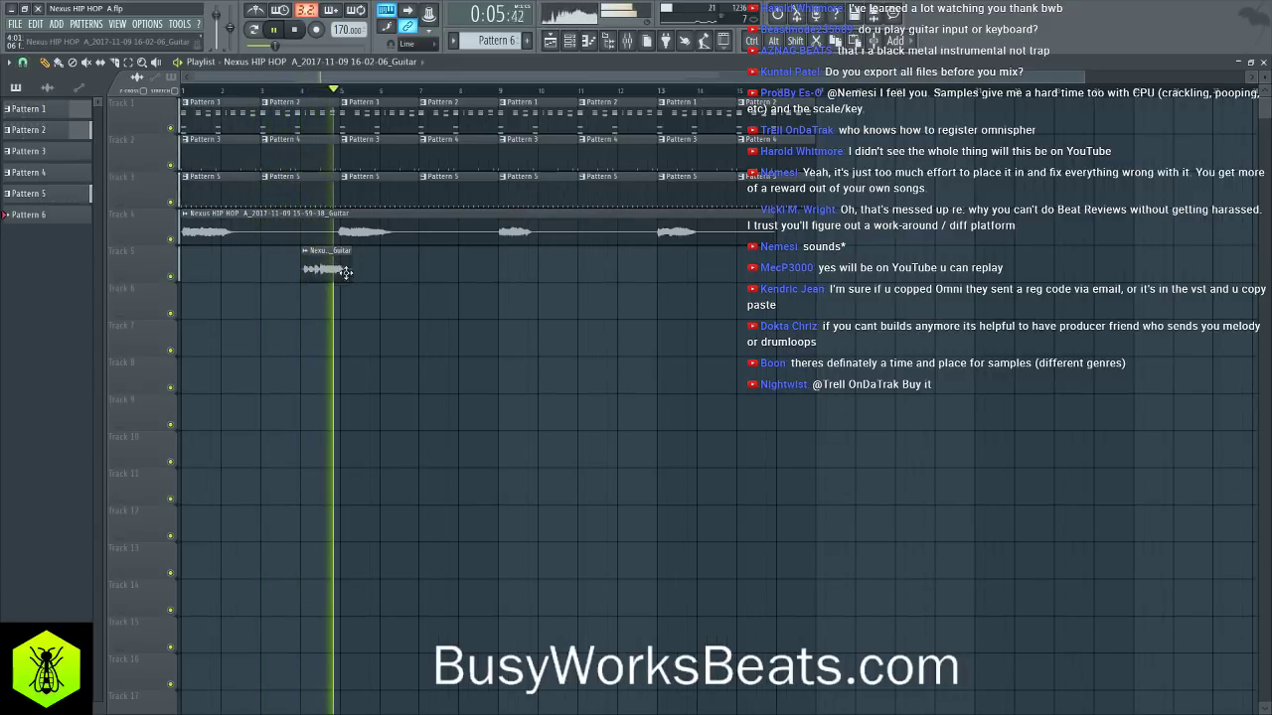
{"action": "key", "text": "space"}
- Slice the second guitar clip on Track 5 into four pieces, cutting at the start of each note
{"action": "scroll", "coordinate": [298, 114], "scroll_direction": "up", "scroll_amount": 5}
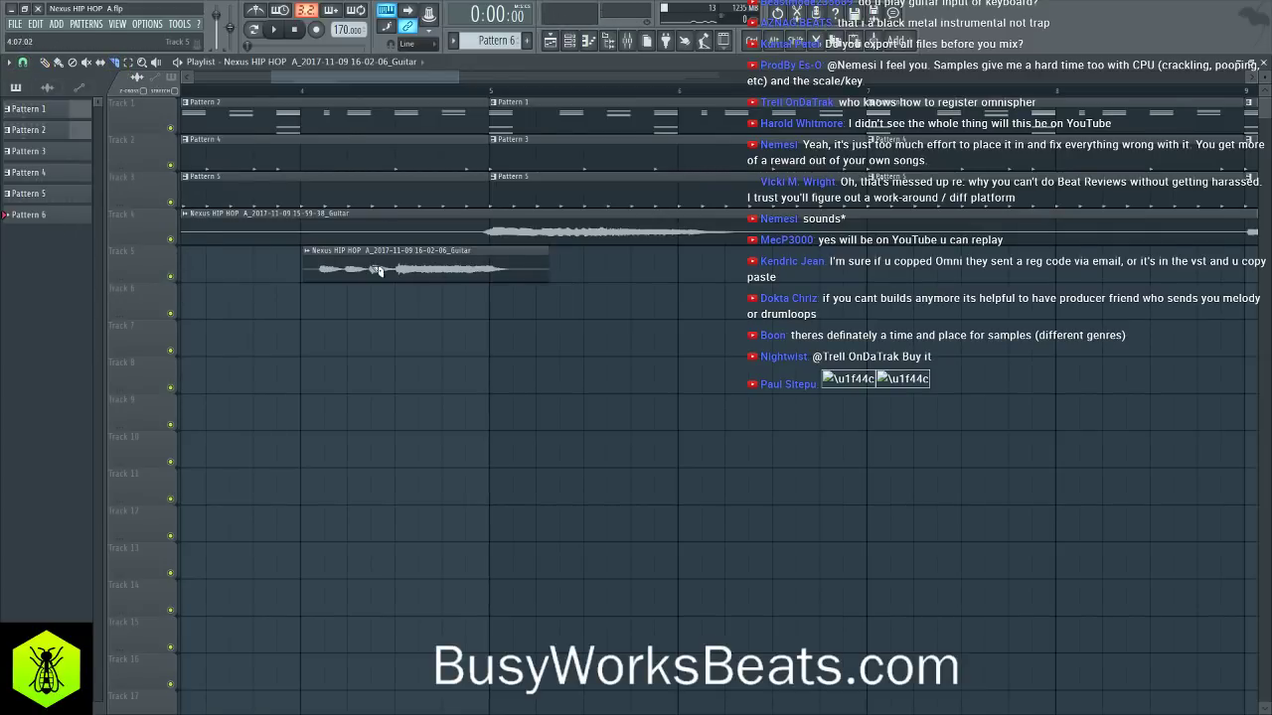
{"action": "left_click_drag", "start_coordinate": [394, 242], "coordinate": [395, 290]}
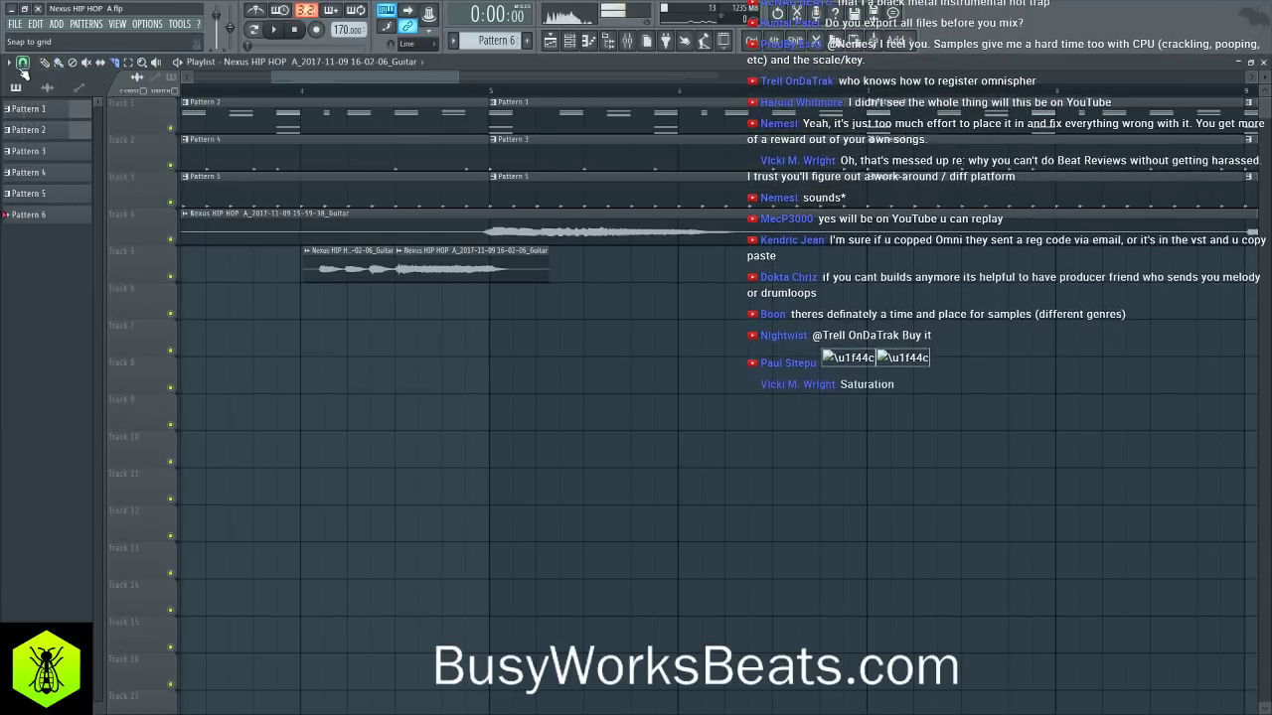
{"action": "scroll", "coordinate": [355, 92], "scroll_direction": "up", "scroll_amount": 4}
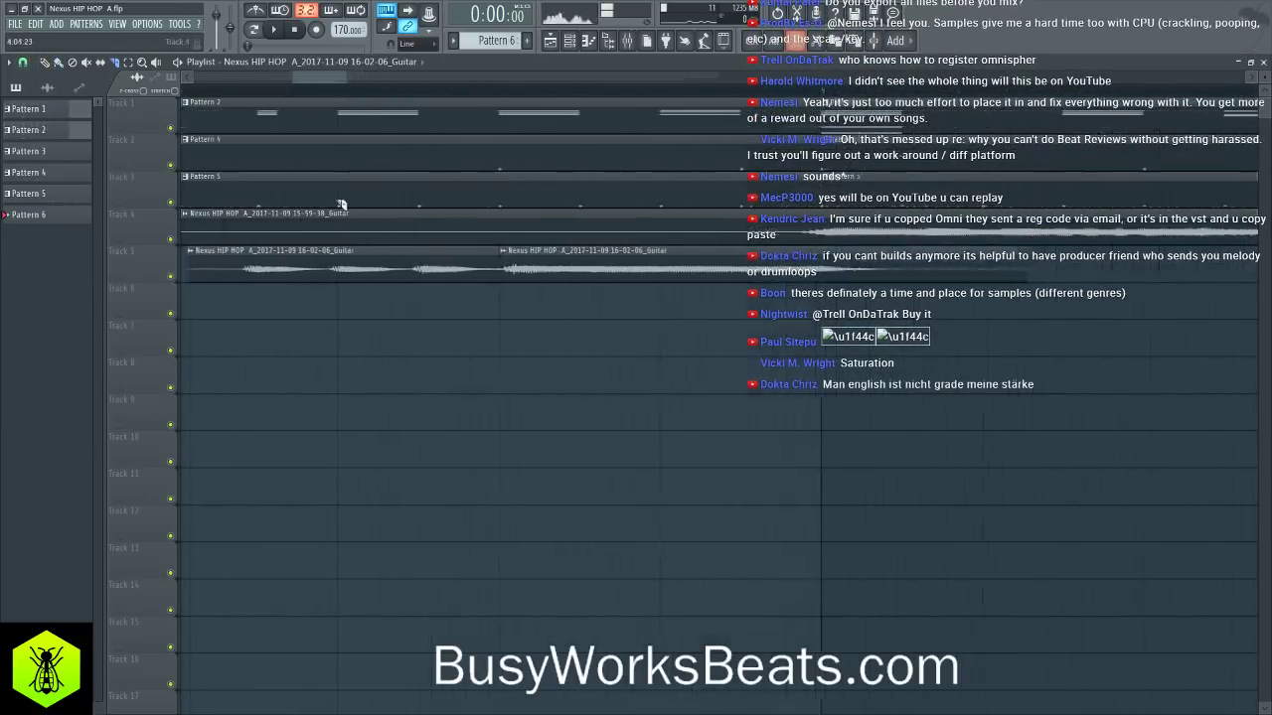
{"action": "left_click_drag", "start_coordinate": [334, 285], "coordinate": [334, 288]}
{"action": "left_click_drag", "start_coordinate": [421, 285], "coordinate": [421, 277]}
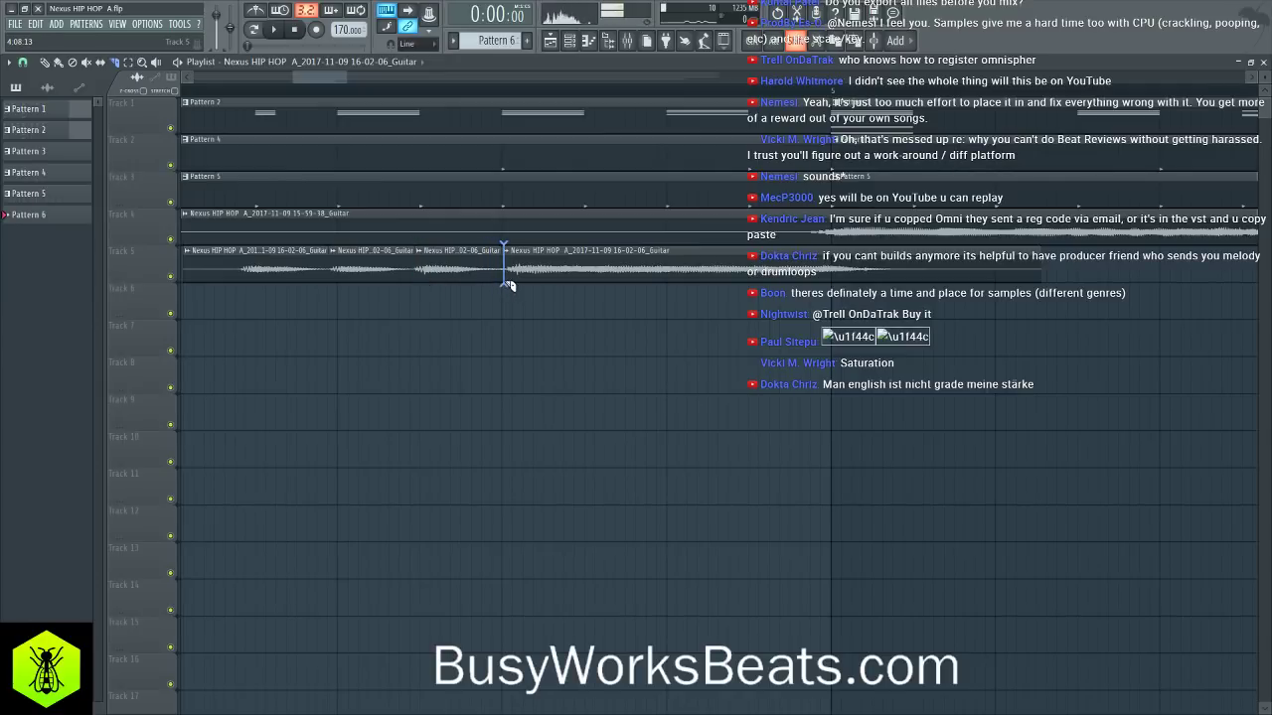
{"action": "left_click_drag", "start_coordinate": [505, 284], "coordinate": [508, 254]}
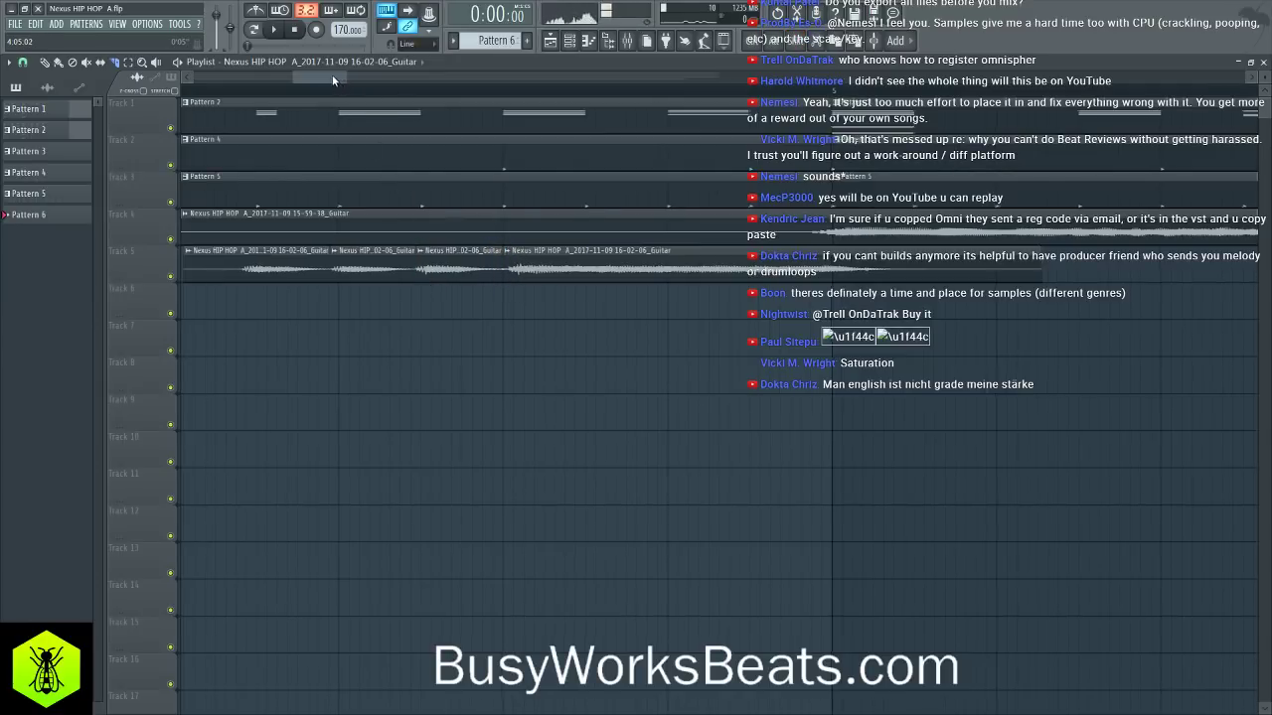
- Nudge the second guitar slice on Track 5 slightly later and the third slice slightly earlier, with snapping bypassed, and briefly play the song
{"action": "left_click_drag", "start_coordinate": [332, 74], "coordinate": [319, 74]}
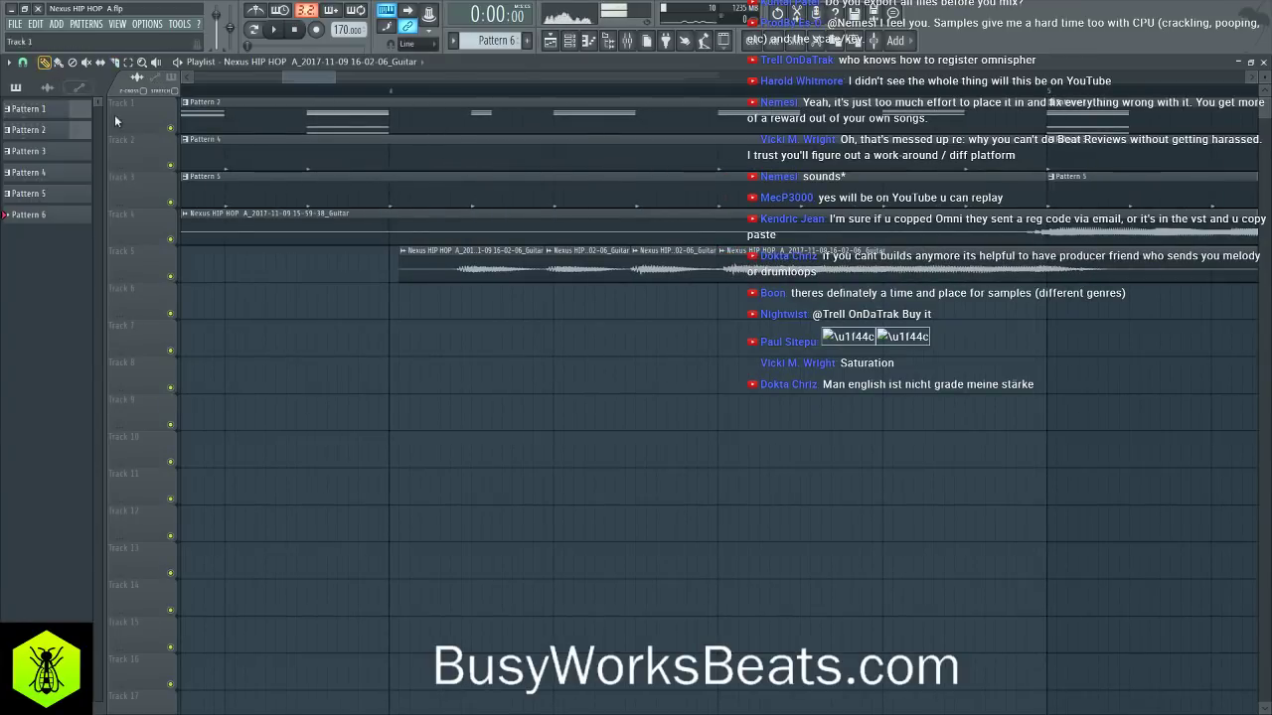
{"action": "left_click", "coordinate": [471, 252]}
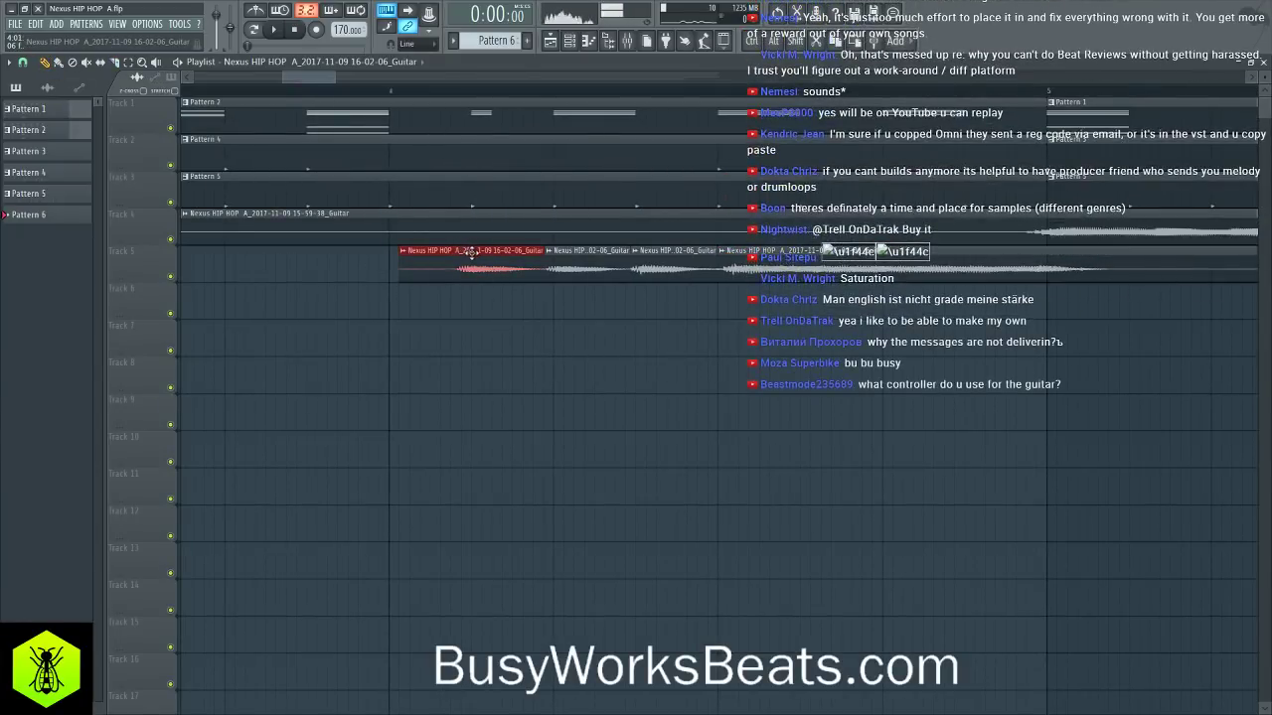
{"action": "left_click", "coordinate": [586, 260]}
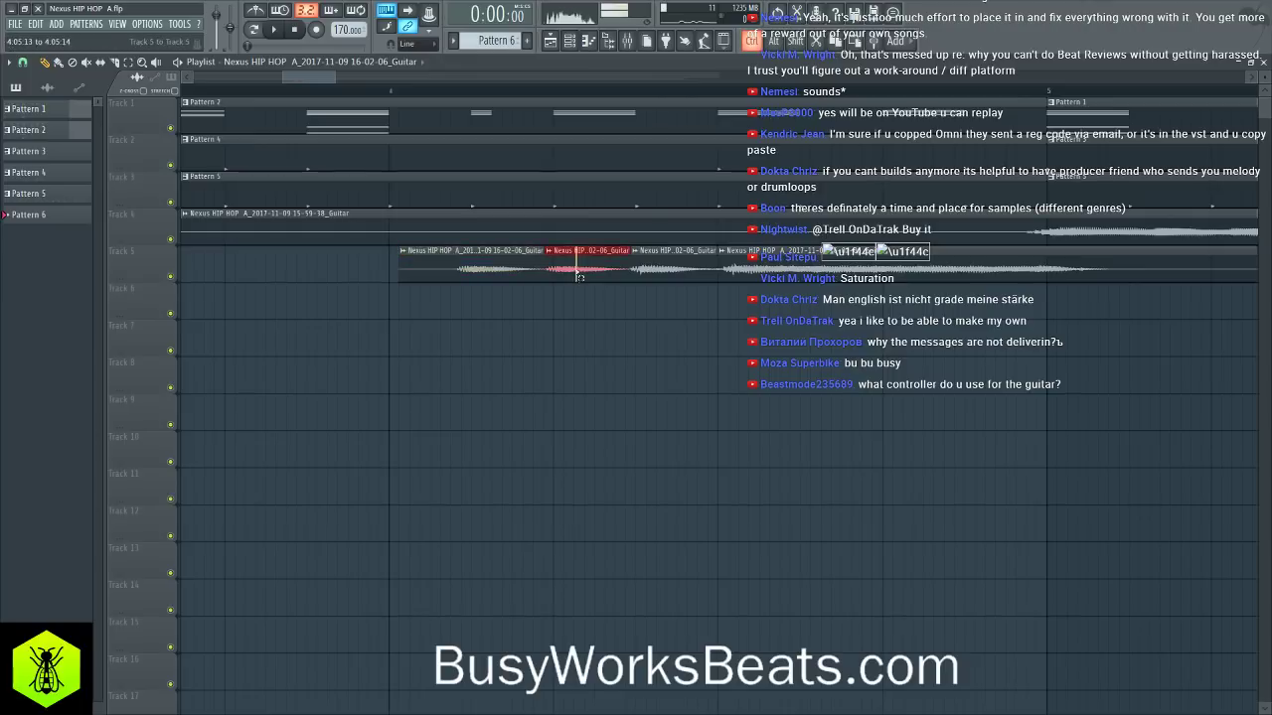
{"action": "left_click_drag", "start_coordinate": [660, 260], "coordinate": [648, 260]}
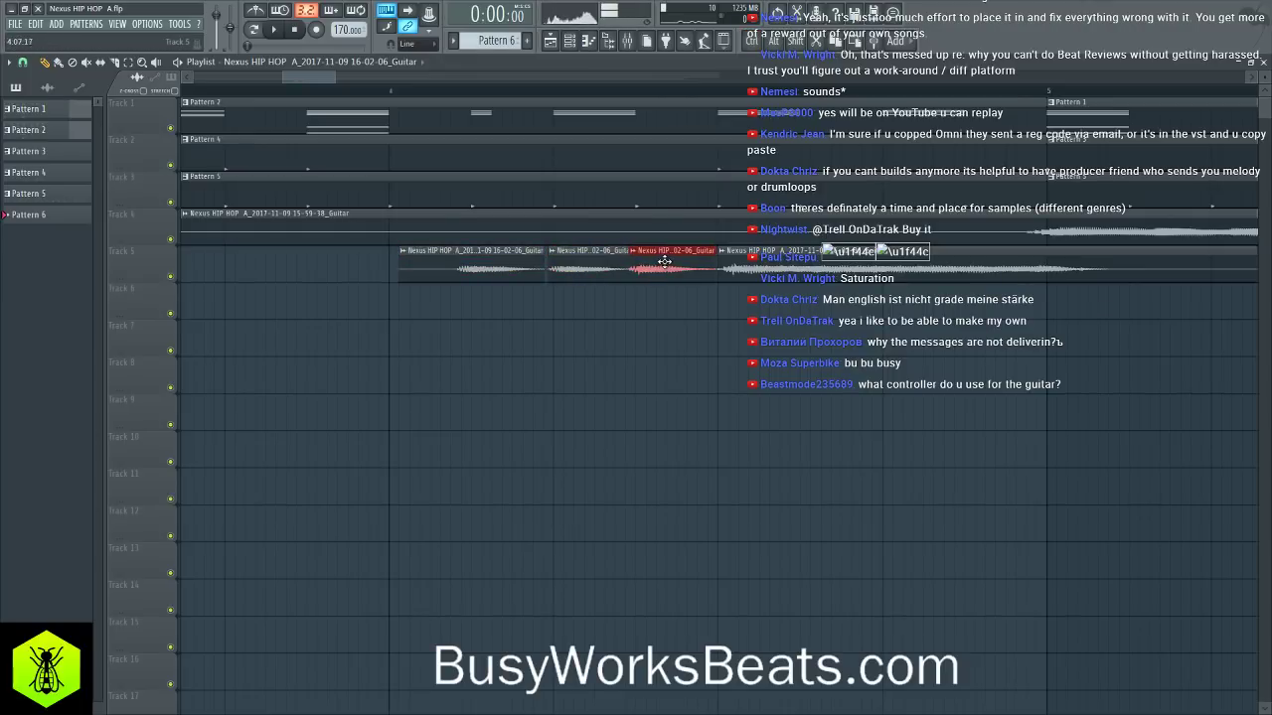
{"action": "key", "text": "space"}
{"action": "left_click", "coordinate": [477, 260]}
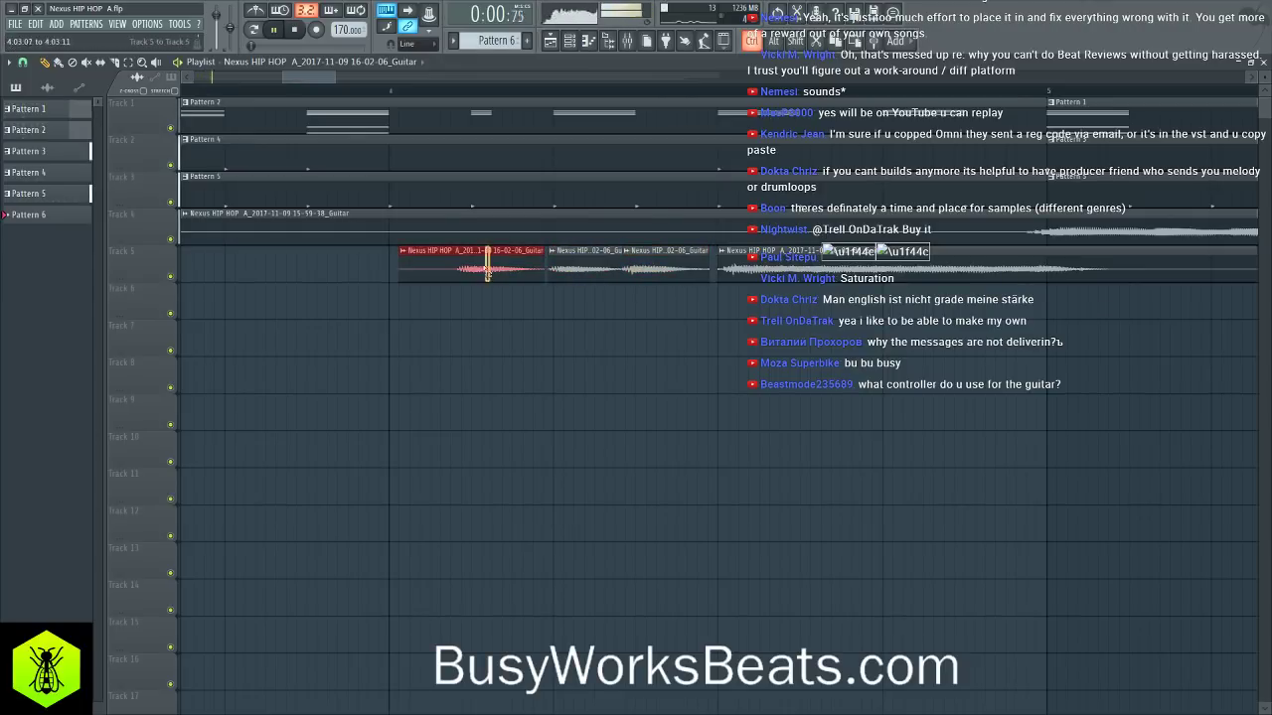
{"action": "key", "text": "space"}
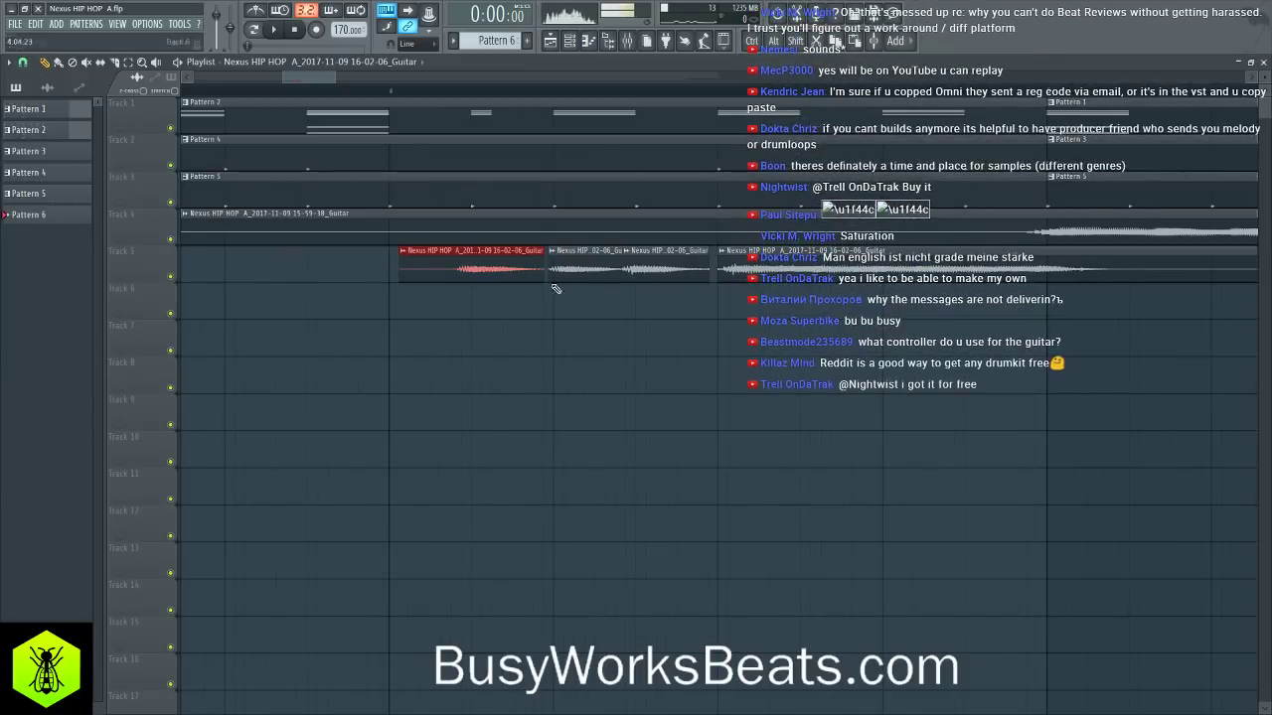
- Listen to the song with the nudged guitar slices, view the Guitar insert in the mixer during playback, and stop
{"action": "left_click", "coordinate": [607, 326]}
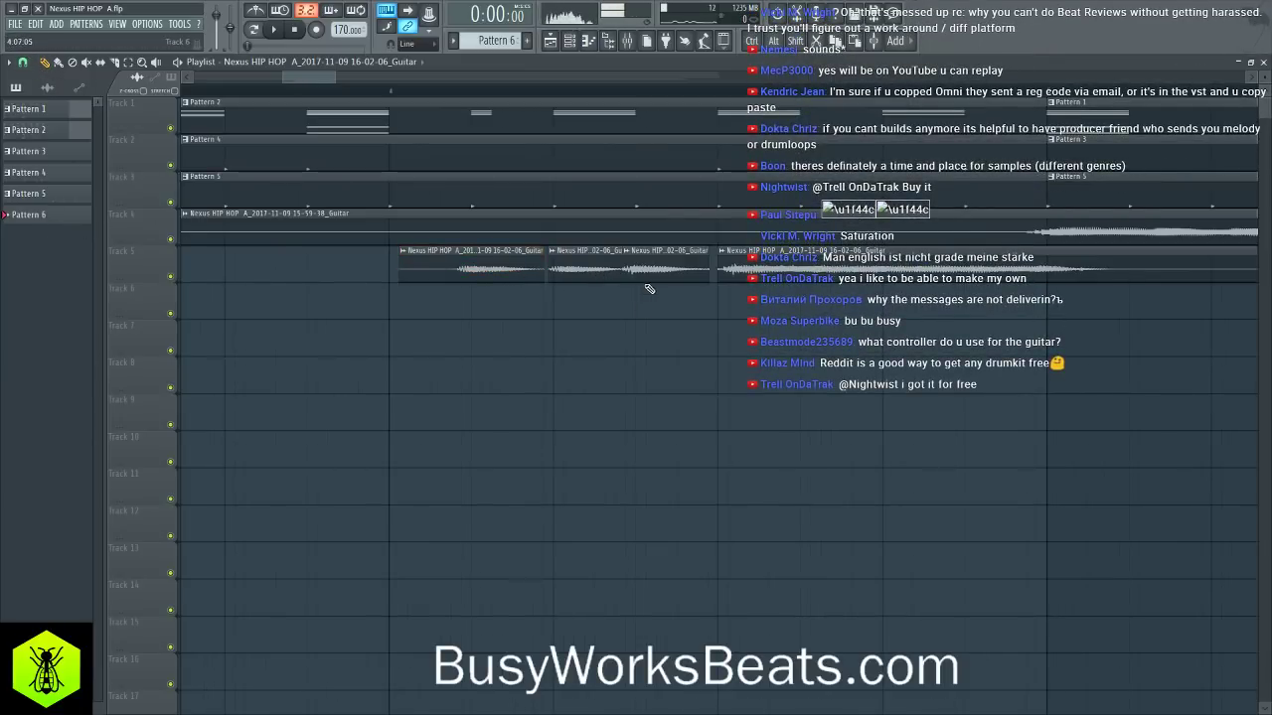
{"action": "key", "text": "space"}
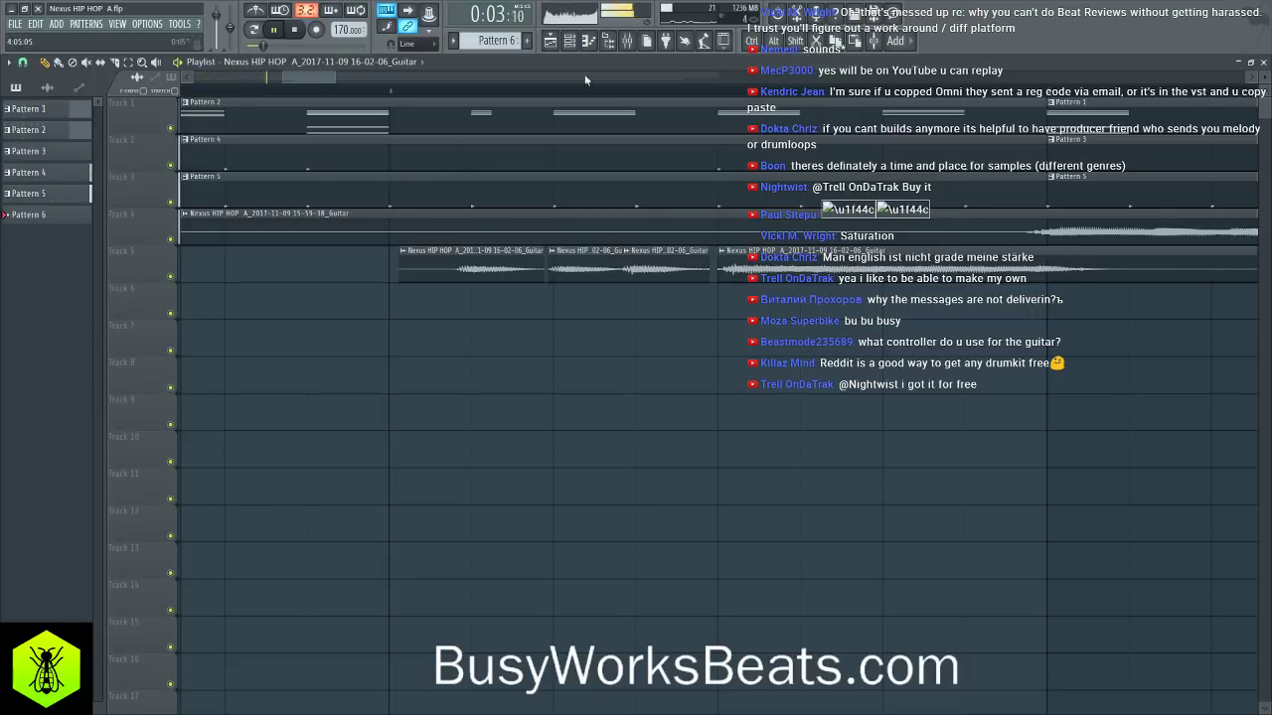
{"action": "key", "text": "F9"}
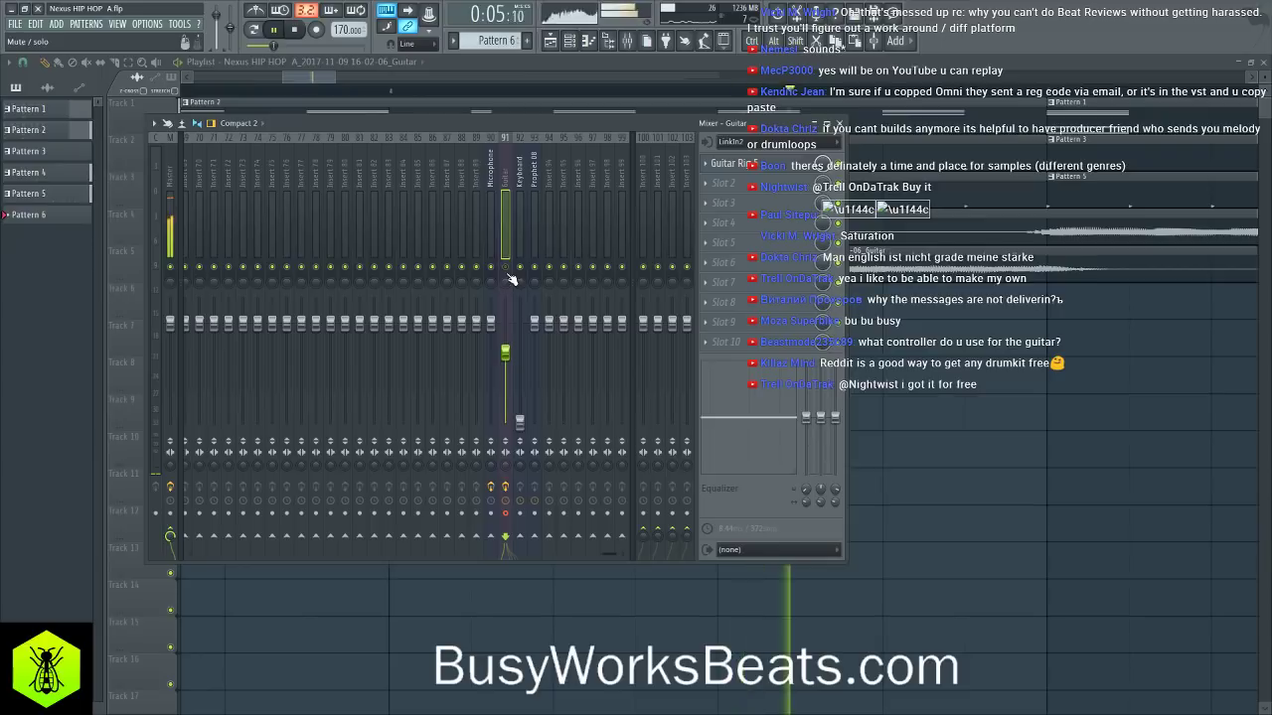
{"action": "key", "text": "F9"}
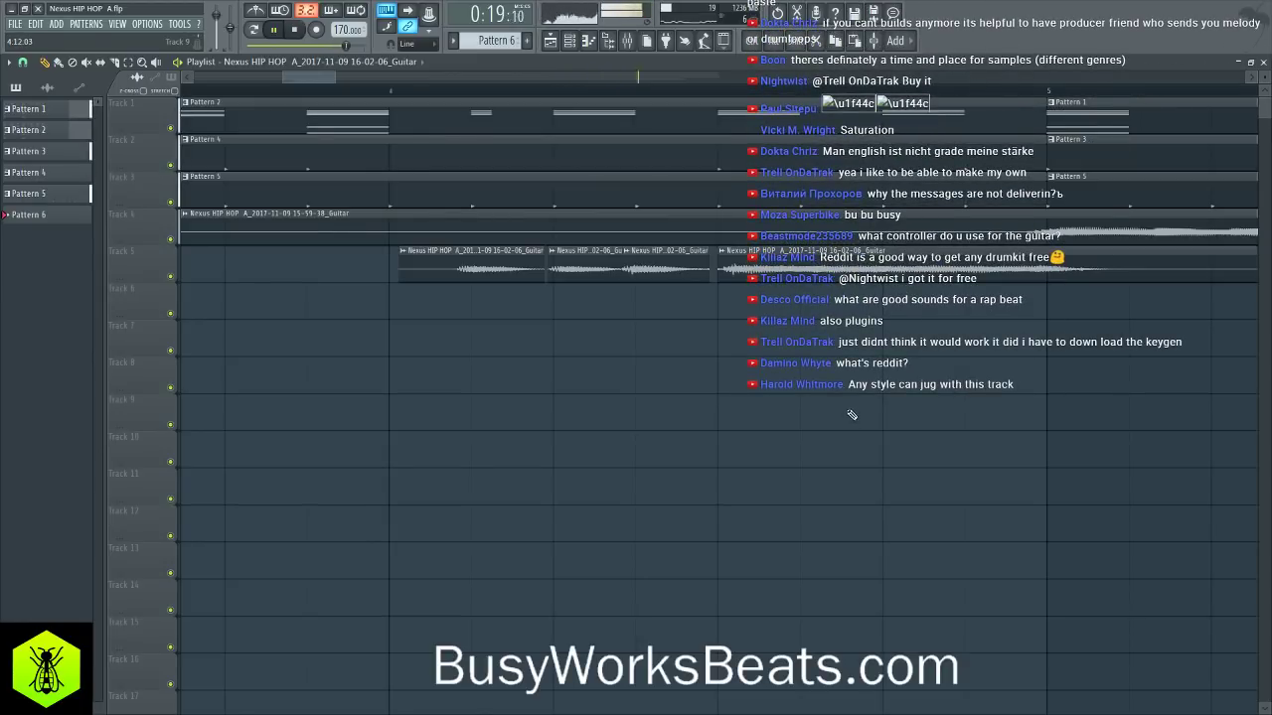
{"action": "key", "text": "space"}
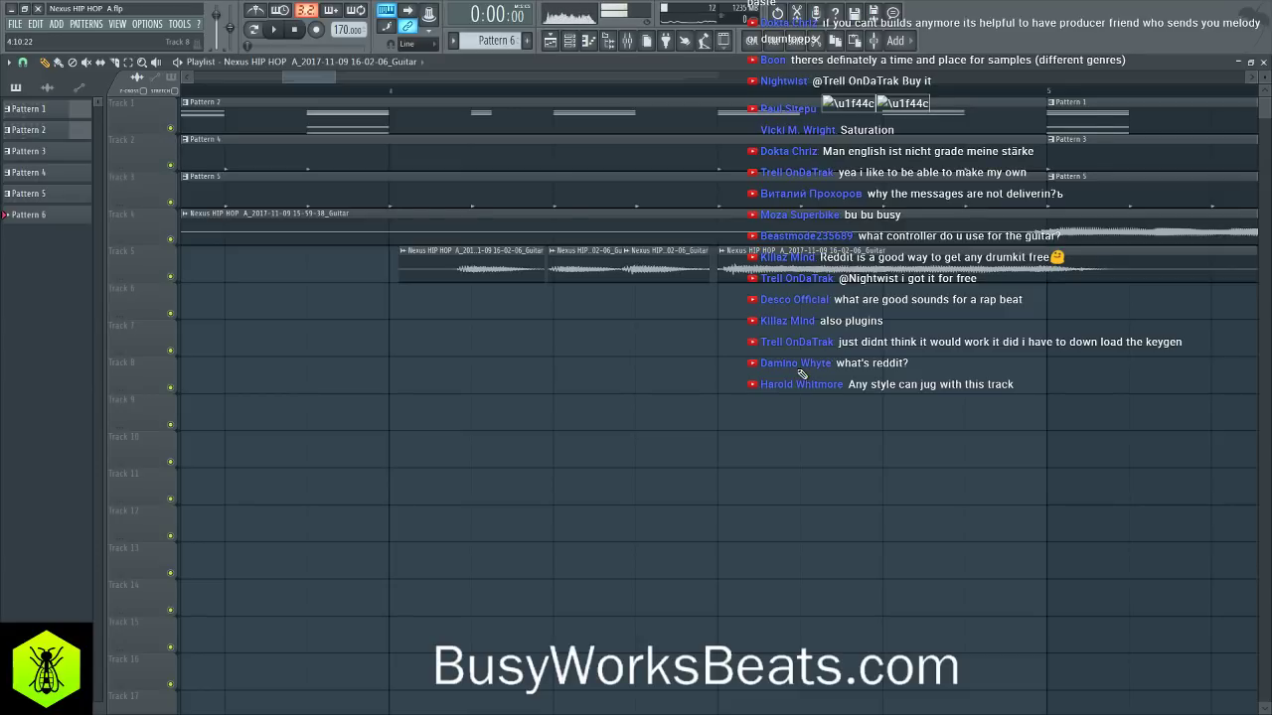
- Examine the guitar slices around bar 4 up close and replay the song from the start to check their timing
{"action": "scroll", "coordinate": [528, 103], "scroll_direction": "up", "scroll_amount": 2}
{"action": "key", "text": "space"}
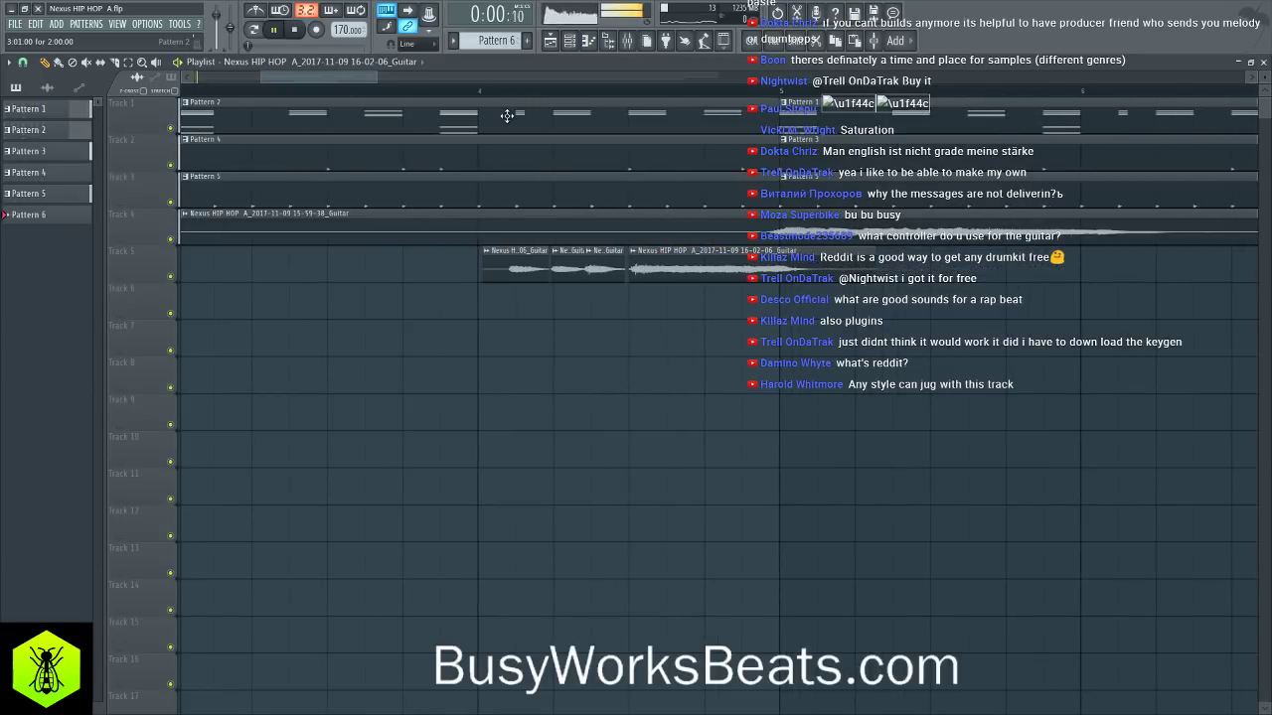
{"action": "scroll", "coordinate": [510, 106], "scroll_direction": "up", "scroll_amount": 3}
{"action": "key", "text": "space"}
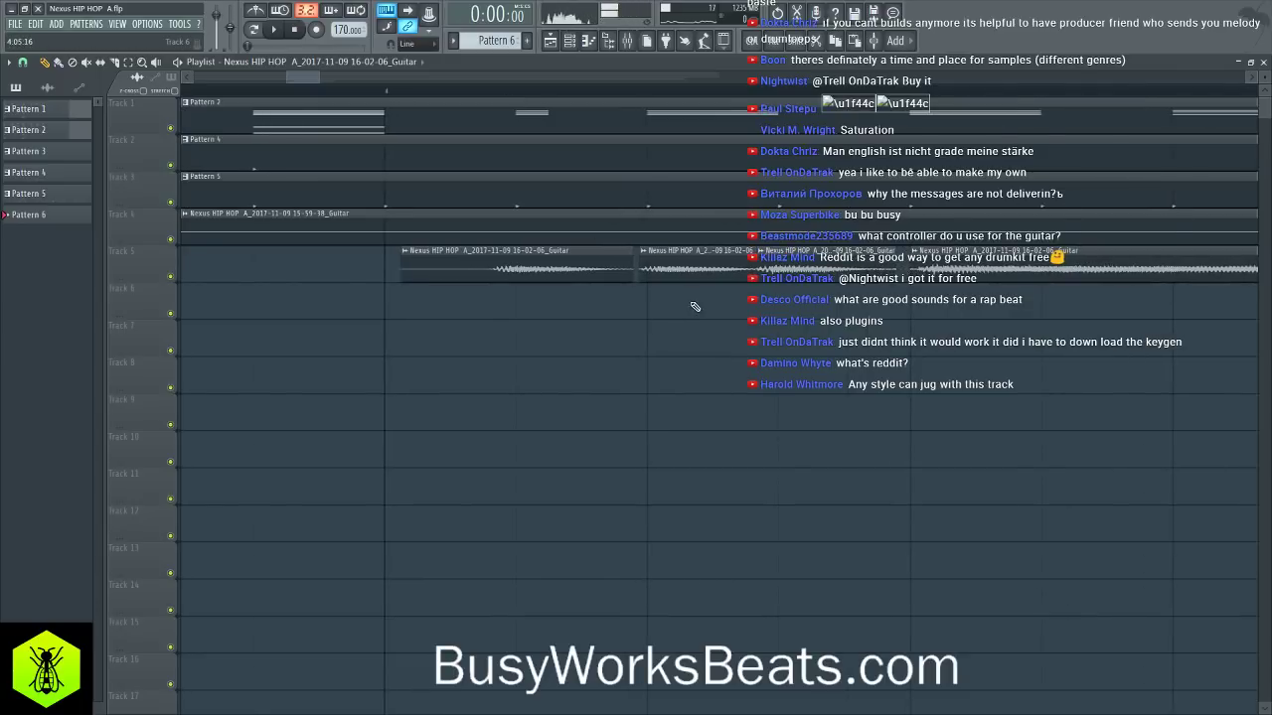
{"action": "key", "text": "space"}
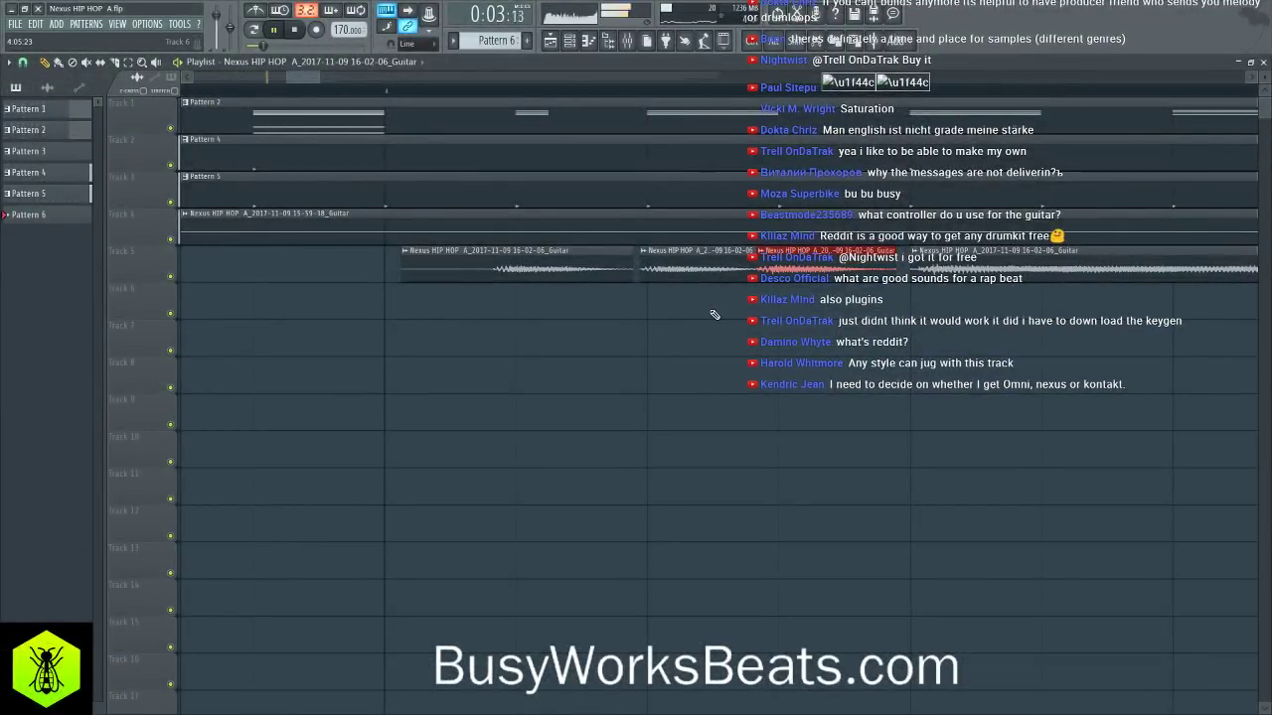
{"action": "key", "text": "space"}
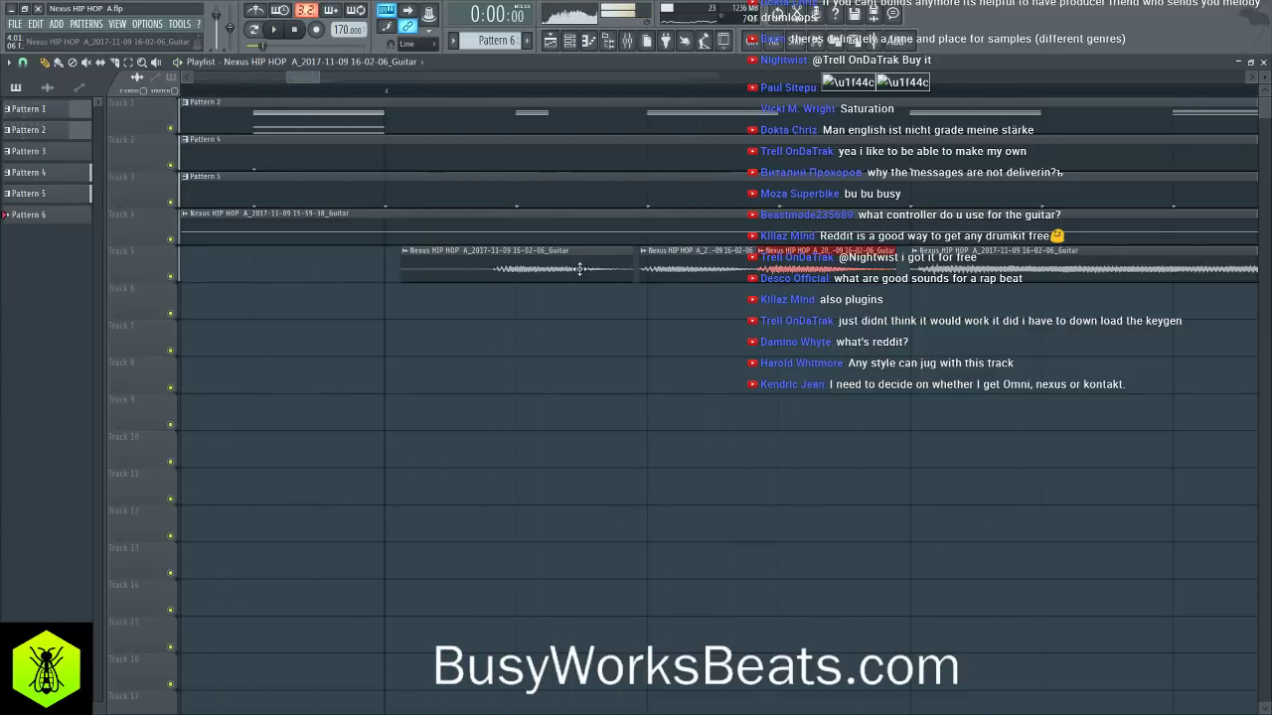
- Move the first guitar slice on Track 5 slightly later so it meets the second slice, and play the song to check the timing
{"action": "left_click", "coordinate": [495, 272]}
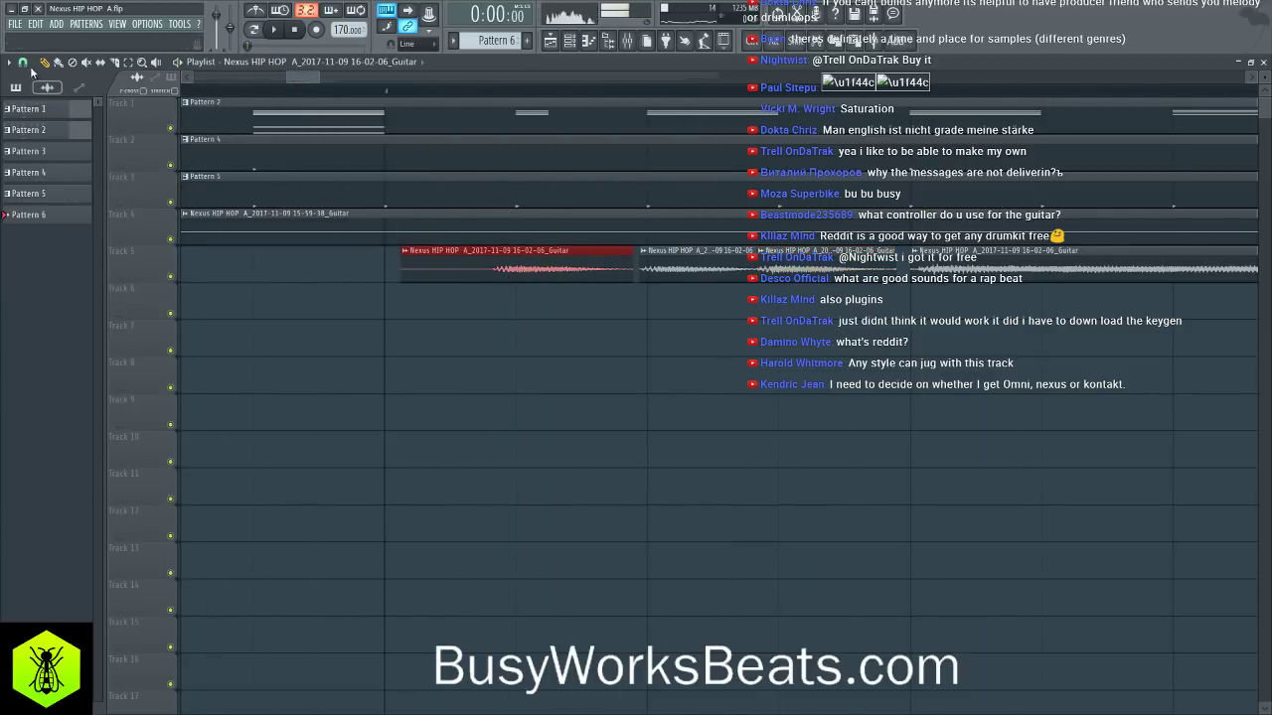
{"action": "left_click_drag", "start_coordinate": [551, 270], "coordinate": [560, 270]}
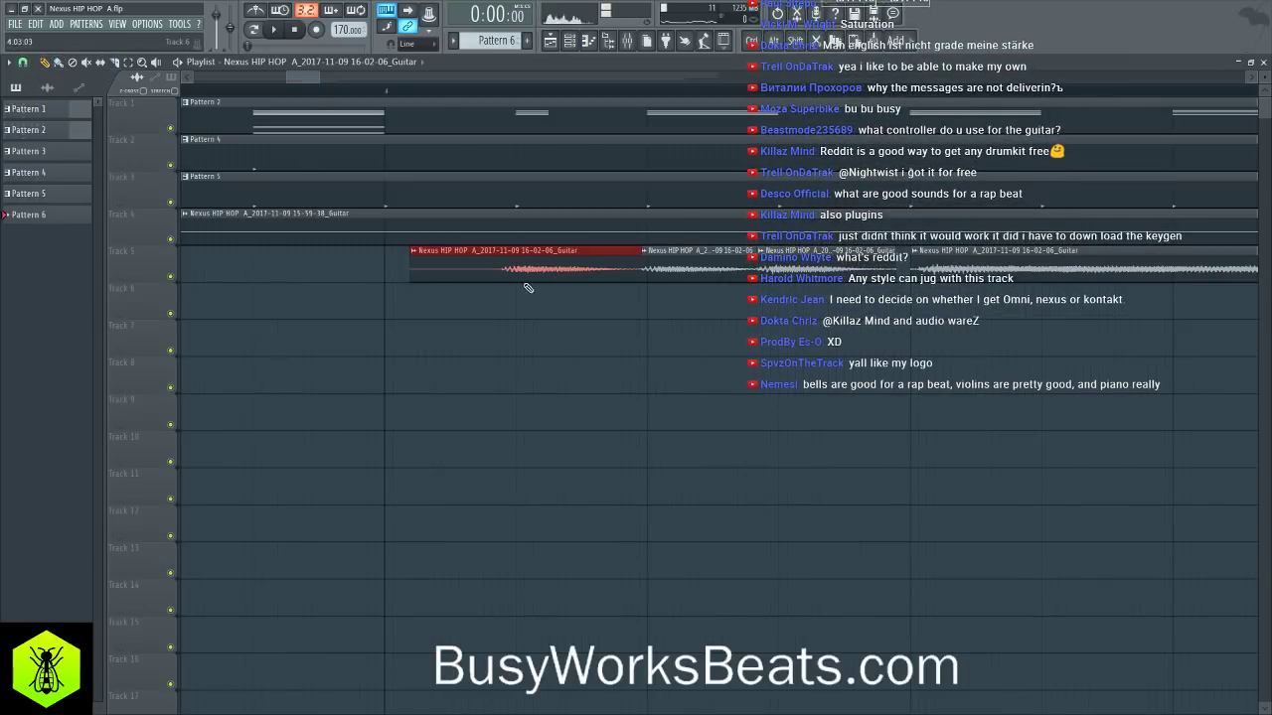
{"action": "left_click_drag", "start_coordinate": [763, 259], "coordinate": [798, 274]}
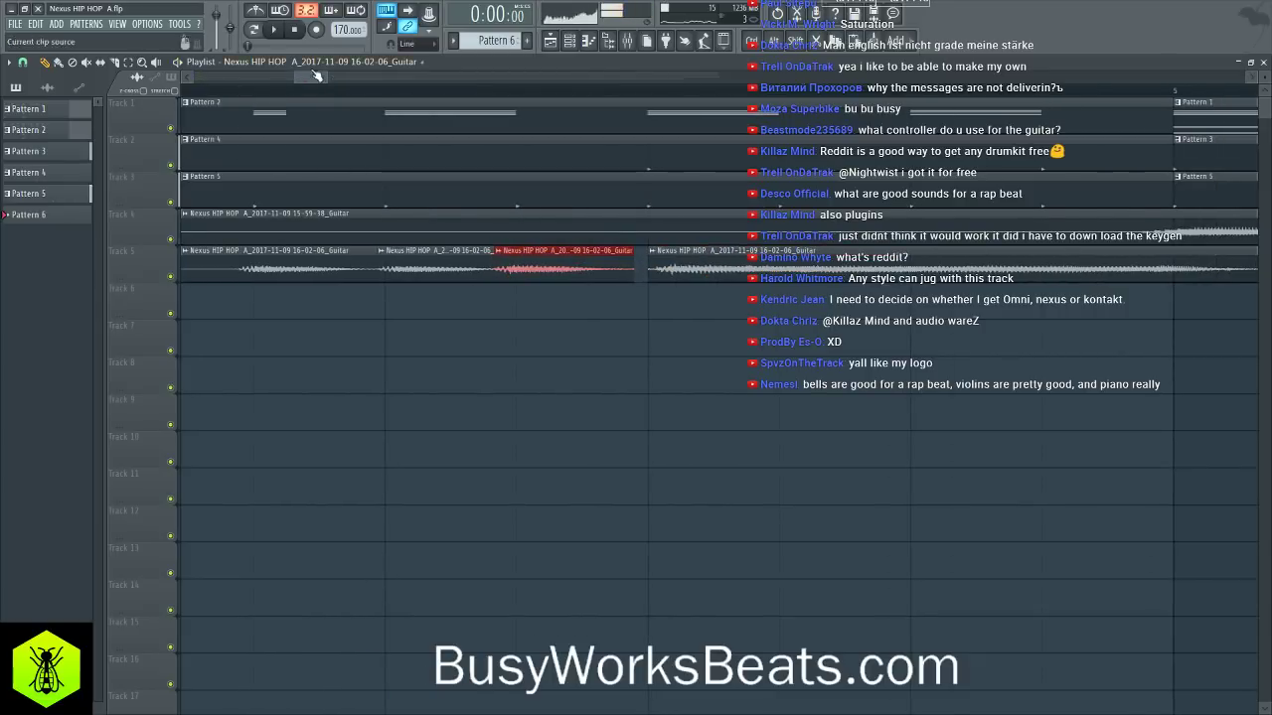
{"action": "key", "text": "space"}
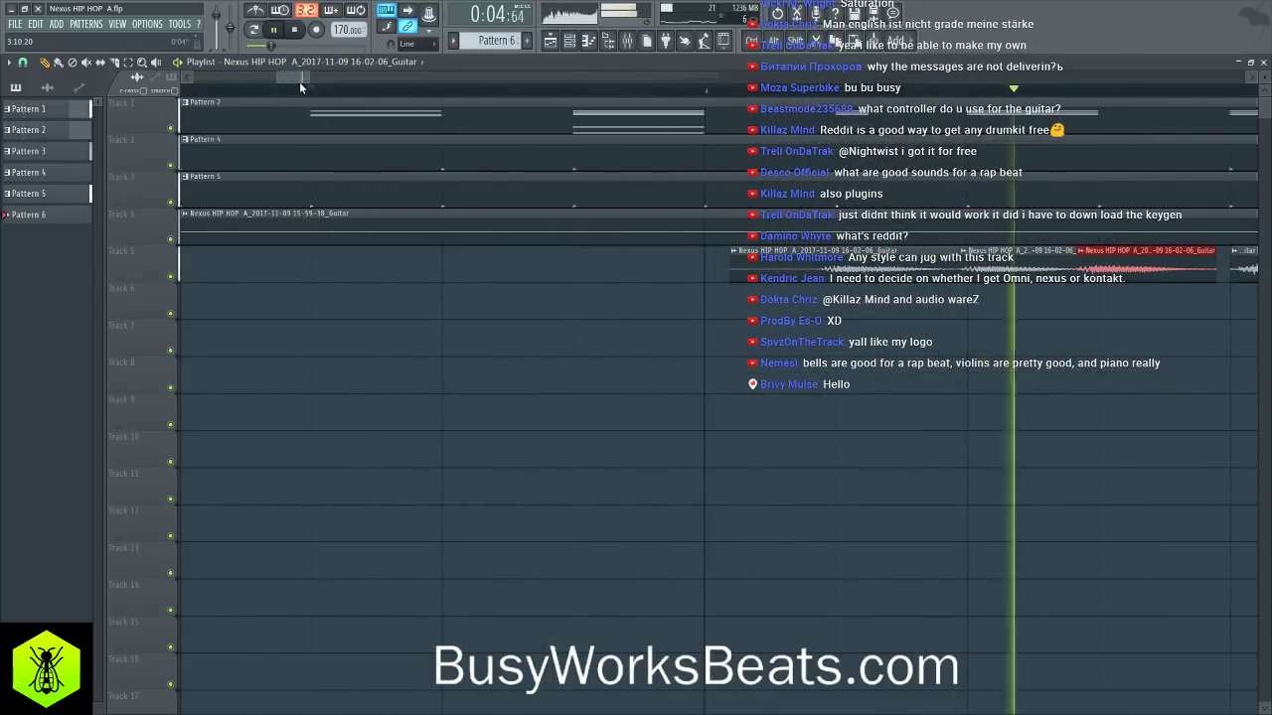
{"action": "left_click", "coordinate": [302, 80]}
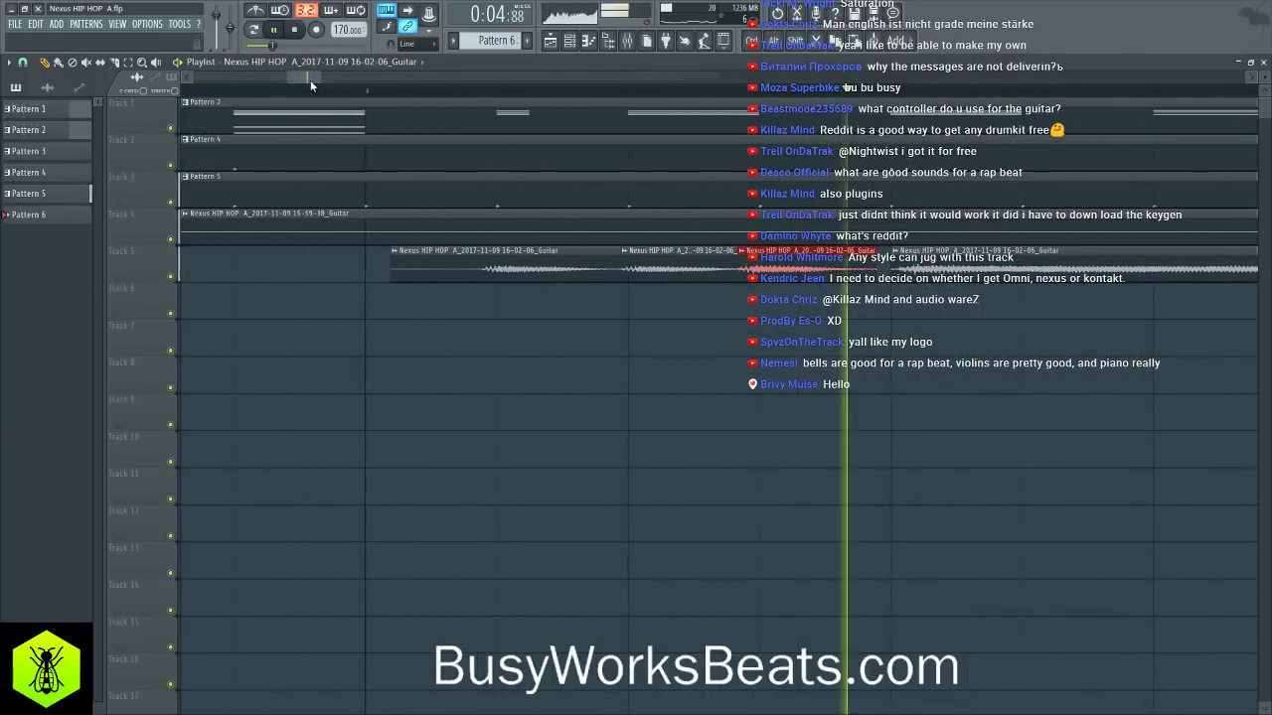
- Nudge the third guitar slice on Track 5 slightly later, replaying the song to check its timing, and stop
{"action": "key", "text": "space"}
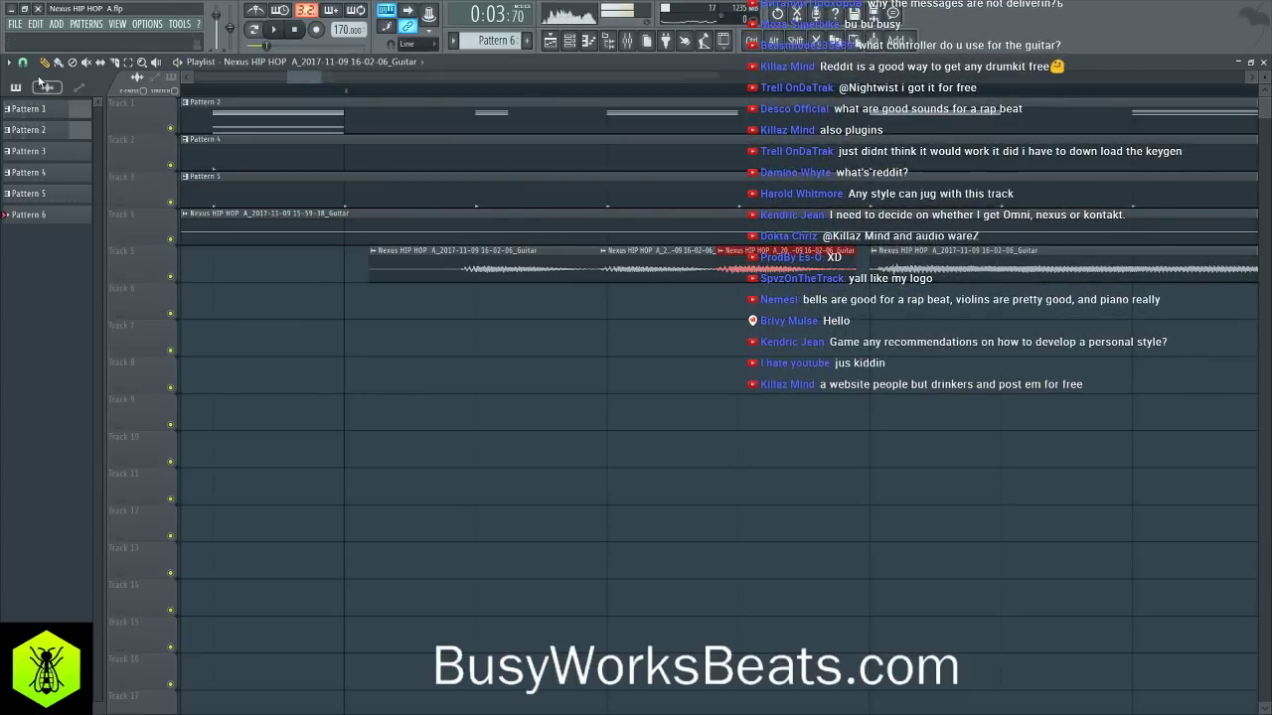
{"action": "left_click_drag", "start_coordinate": [746, 262], "coordinate": [755, 274]}
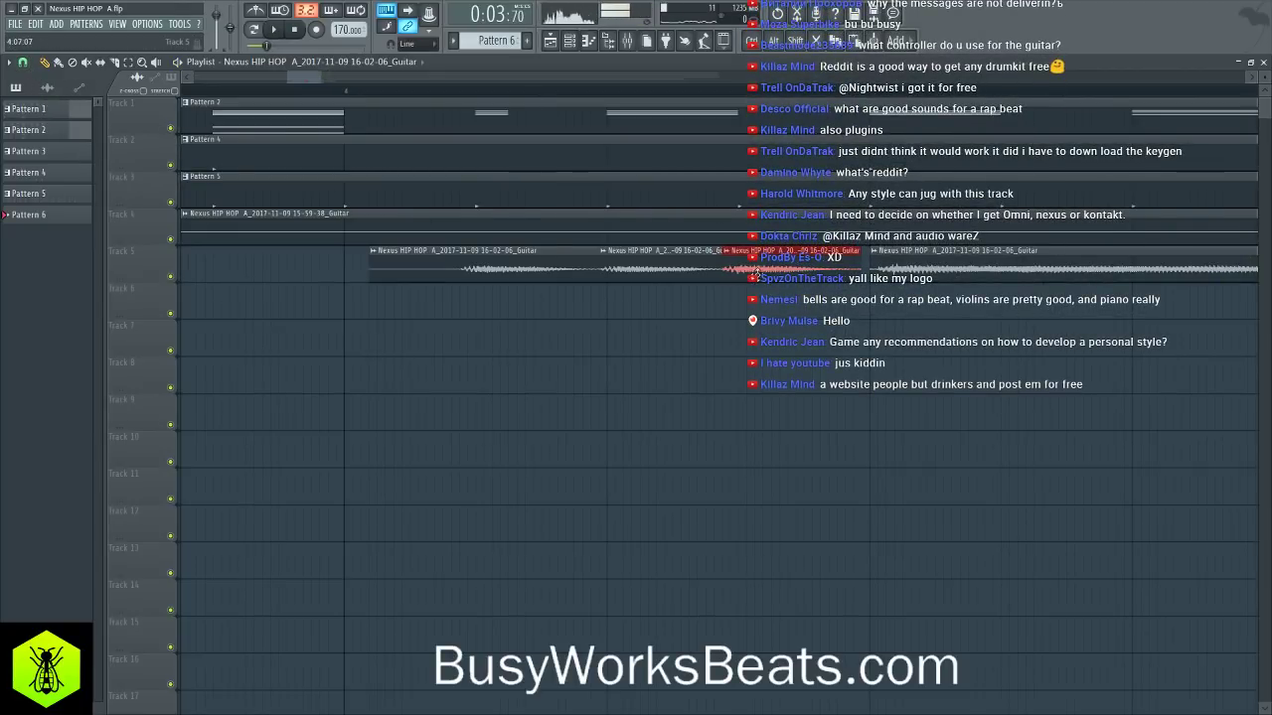
{"action": "key", "text": "space"}
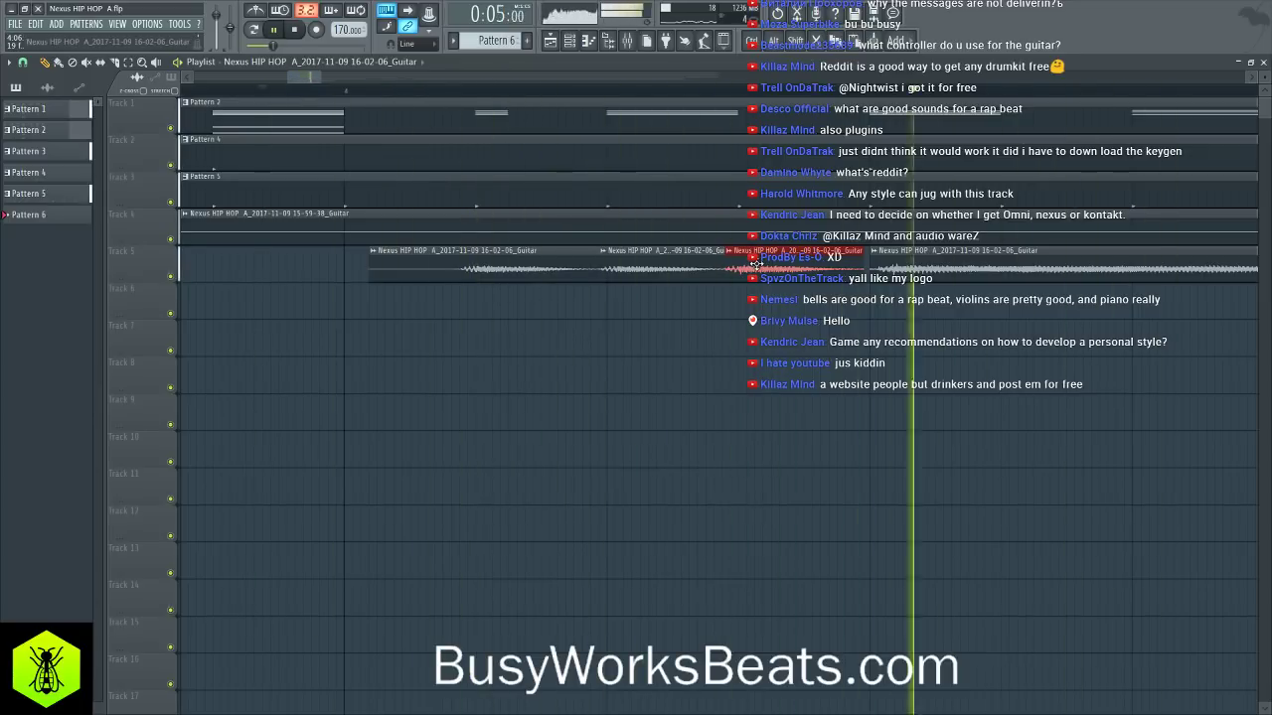
{"action": "left_click_drag", "start_coordinate": [755, 262], "coordinate": [760, 266]}
{"action": "key", "text": "space"}
{"action": "key", "text": "space"}
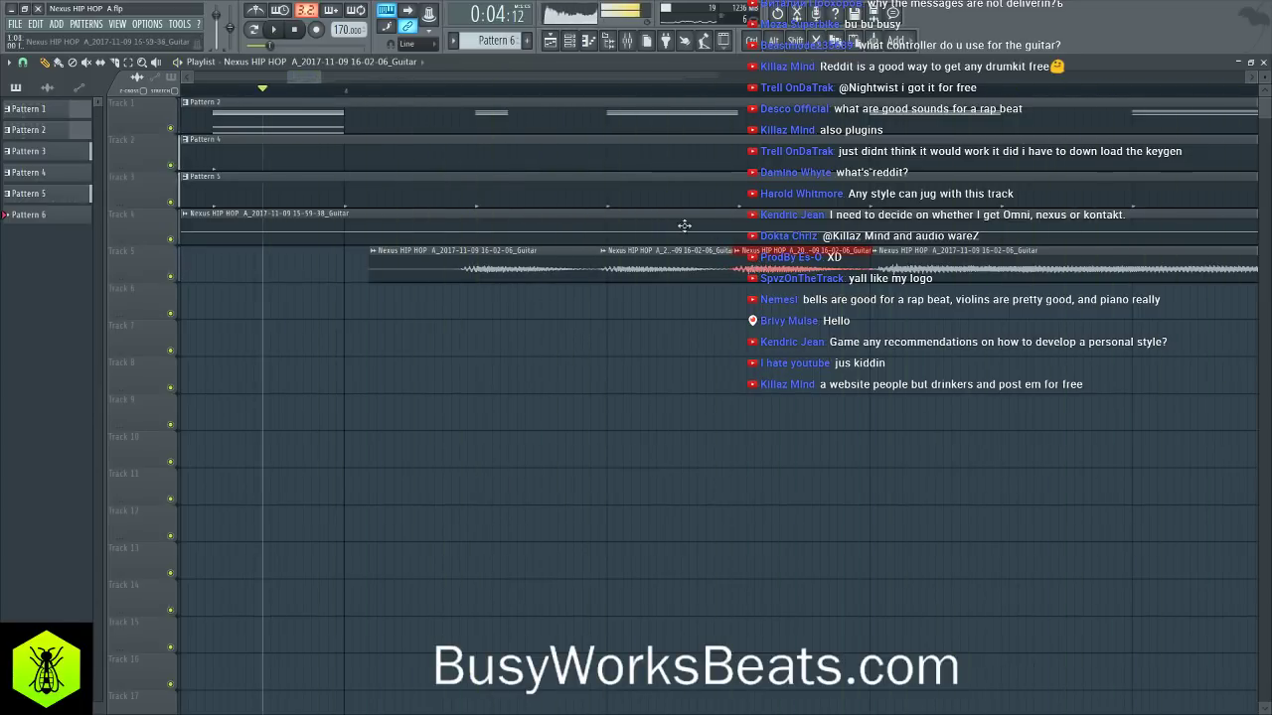
{"action": "key", "text": "space"}
- Trim the silent start of the first guitar slice on Track 5 up to its waveform and play the section to check it
{"action": "left_click_drag", "start_coordinate": [375, 262], "coordinate": [413, 274]}
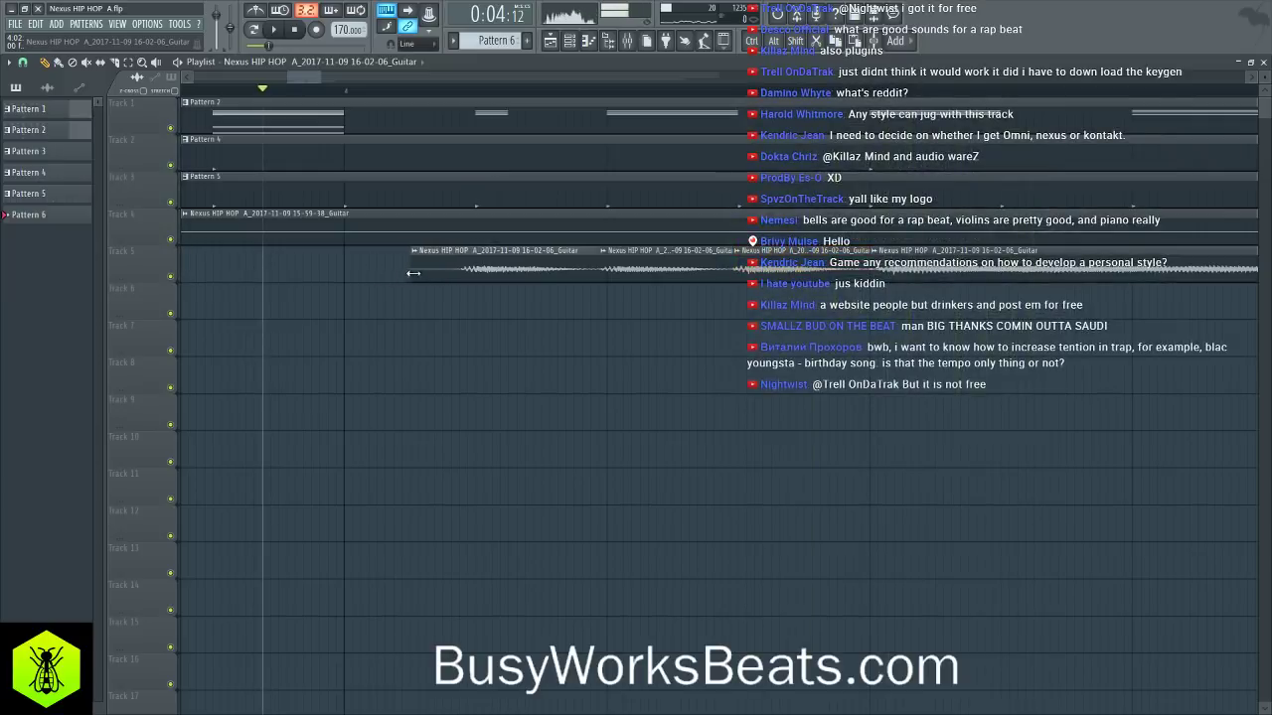
{"action": "key", "text": "space"}
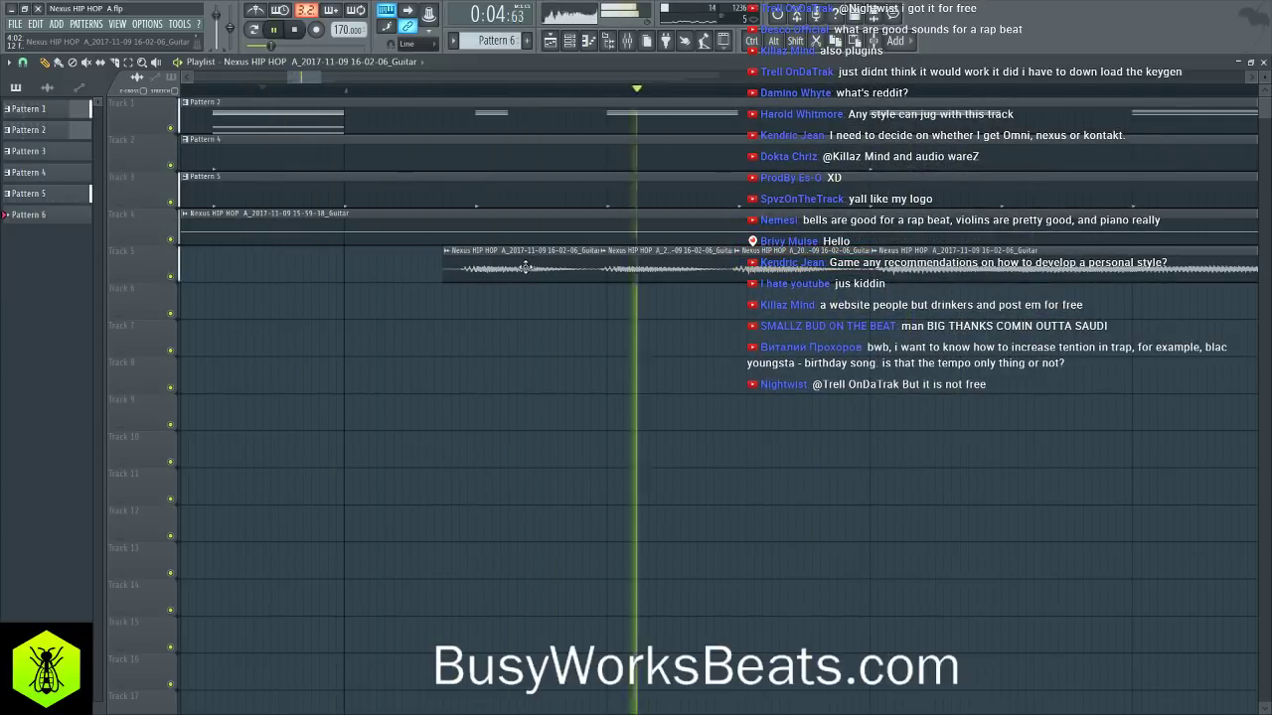
{"action": "scroll", "coordinate": [267, 103], "scroll_direction": "down", "scroll_amount": 5}
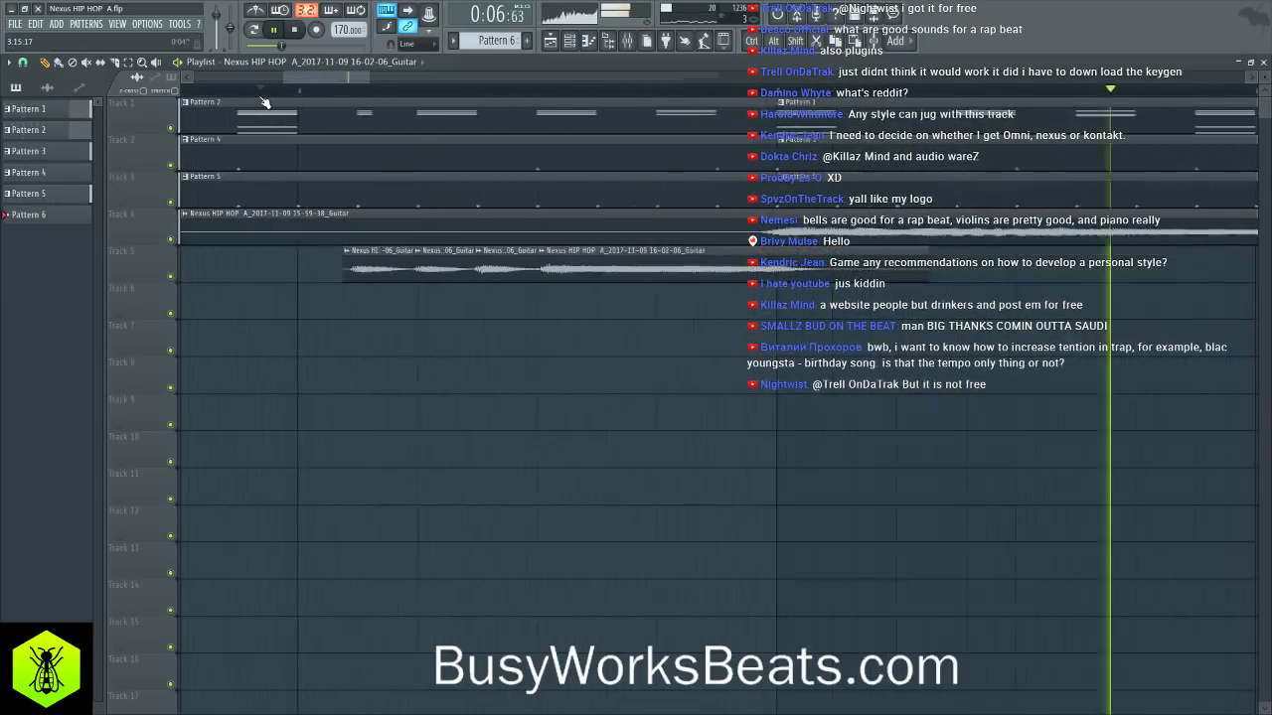
{"action": "key", "text": "space"}
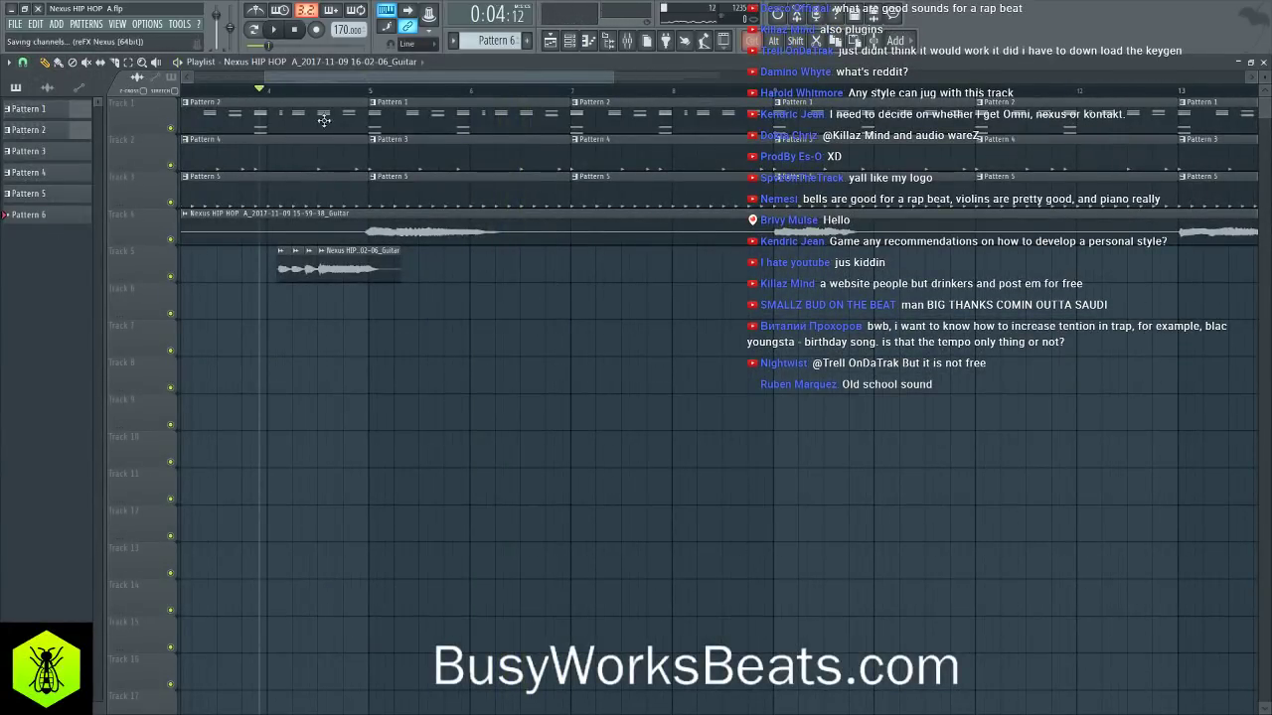
- Shift the long guitar take on Track 4 half a bar later and play the song to check the new timing
{"action": "scroll", "coordinate": [215, 80], "scroll_direction": "down", "scroll_amount": 4}
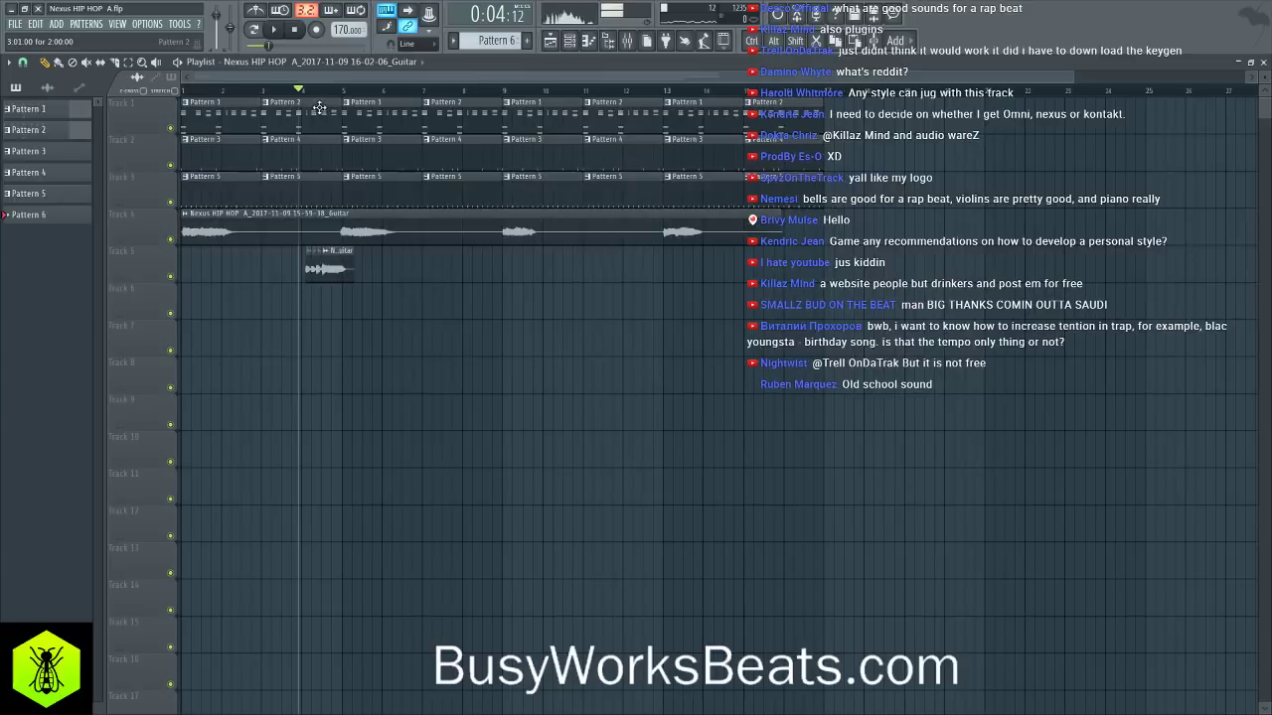
{"action": "key", "text": "space"}
{"action": "scroll", "coordinate": [316, 103], "scroll_direction": "up", "scroll_amount": 4}
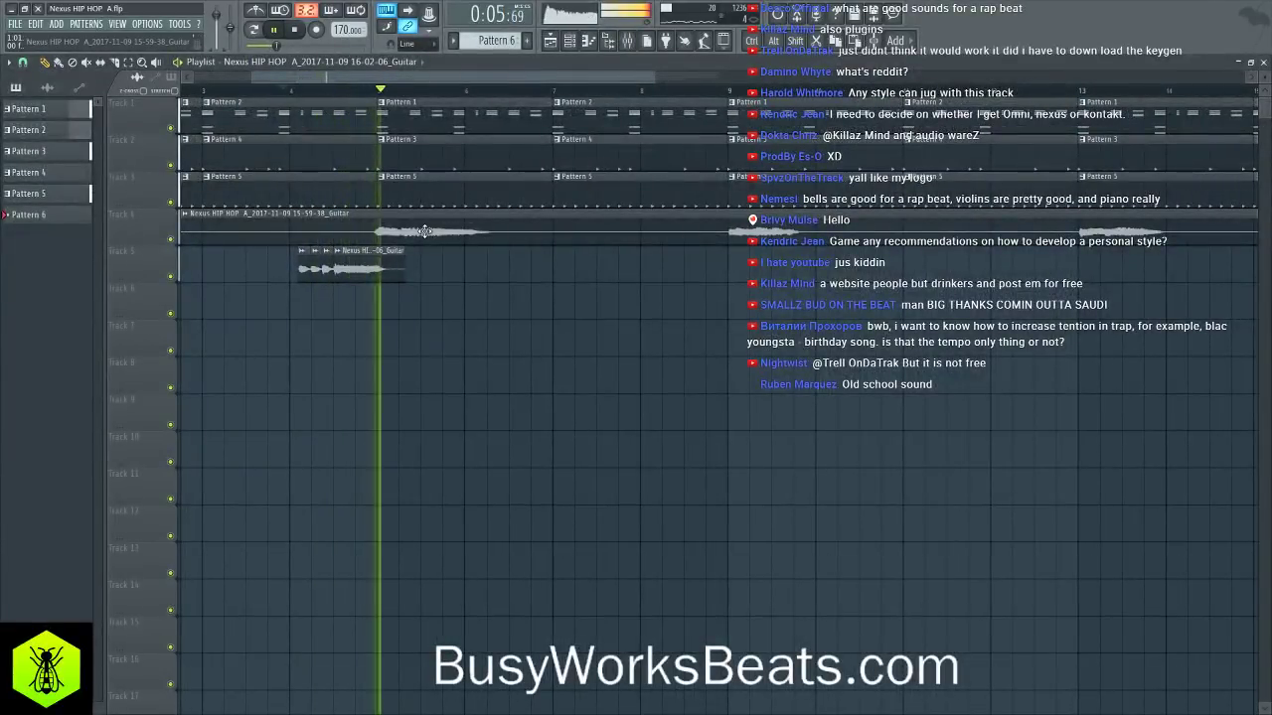
{"action": "key", "text": "space"}
{"action": "left_click_drag", "start_coordinate": [424, 232], "coordinate": [472, 230]}
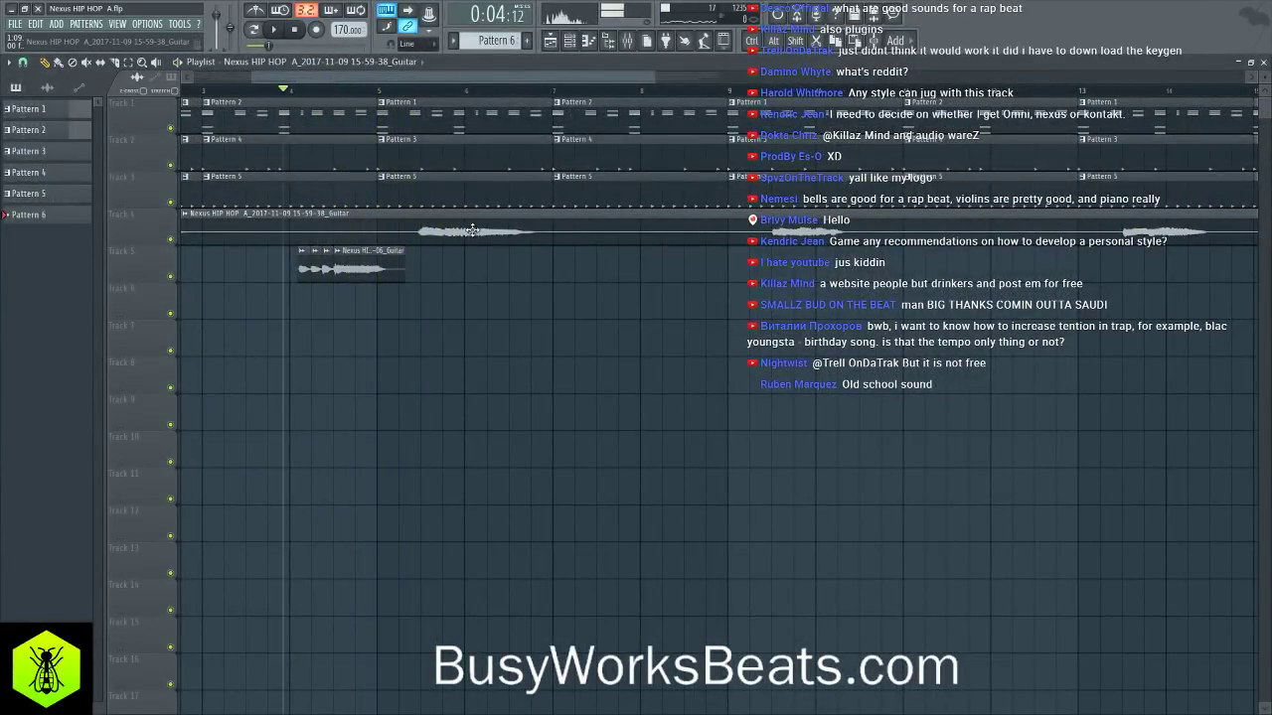
{"action": "left_click_drag", "start_coordinate": [346, 71], "coordinate": [310, 72]}
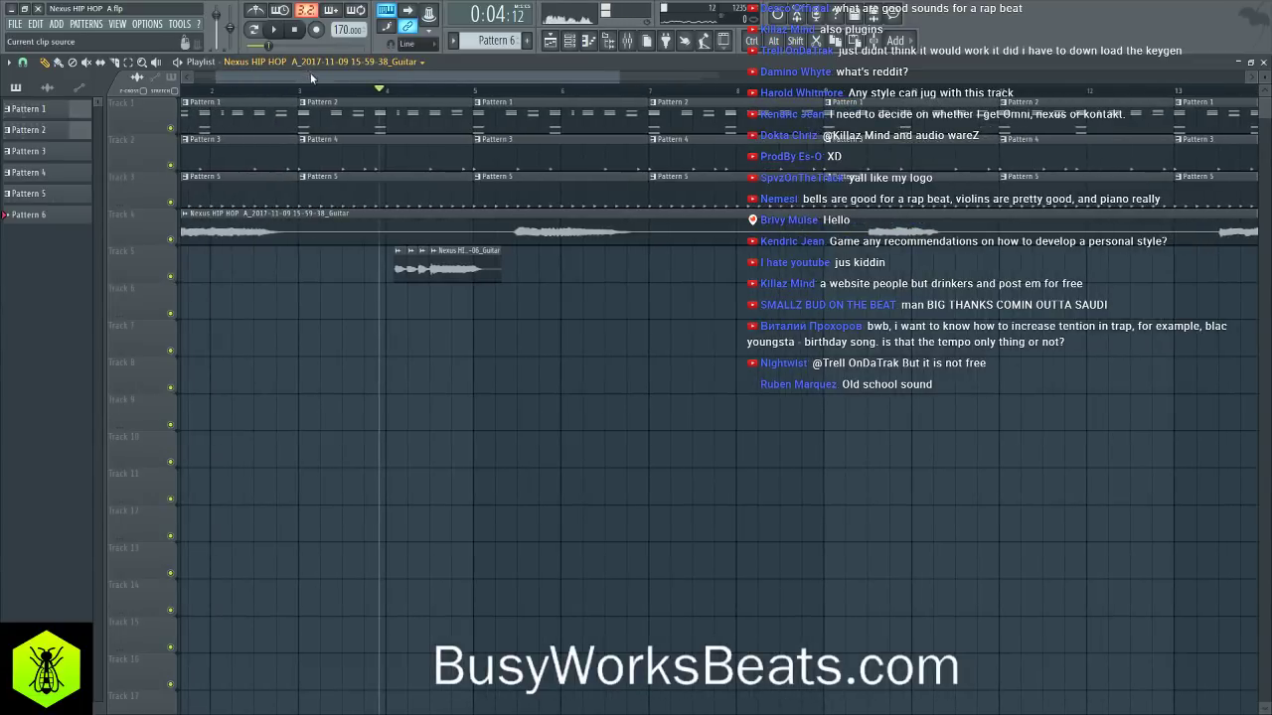
{"action": "key", "text": "space"}
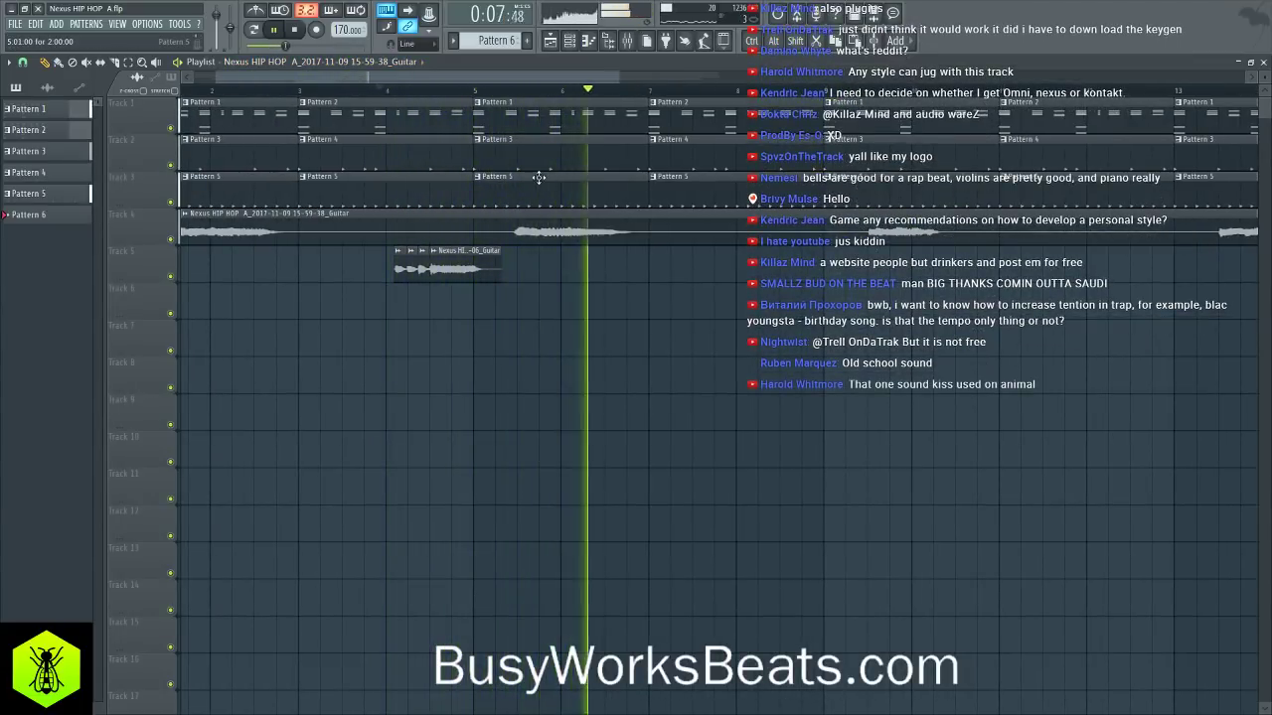
{"action": "scroll", "coordinate": [561, 100], "scroll_direction": "down", "scroll_amount": 2}
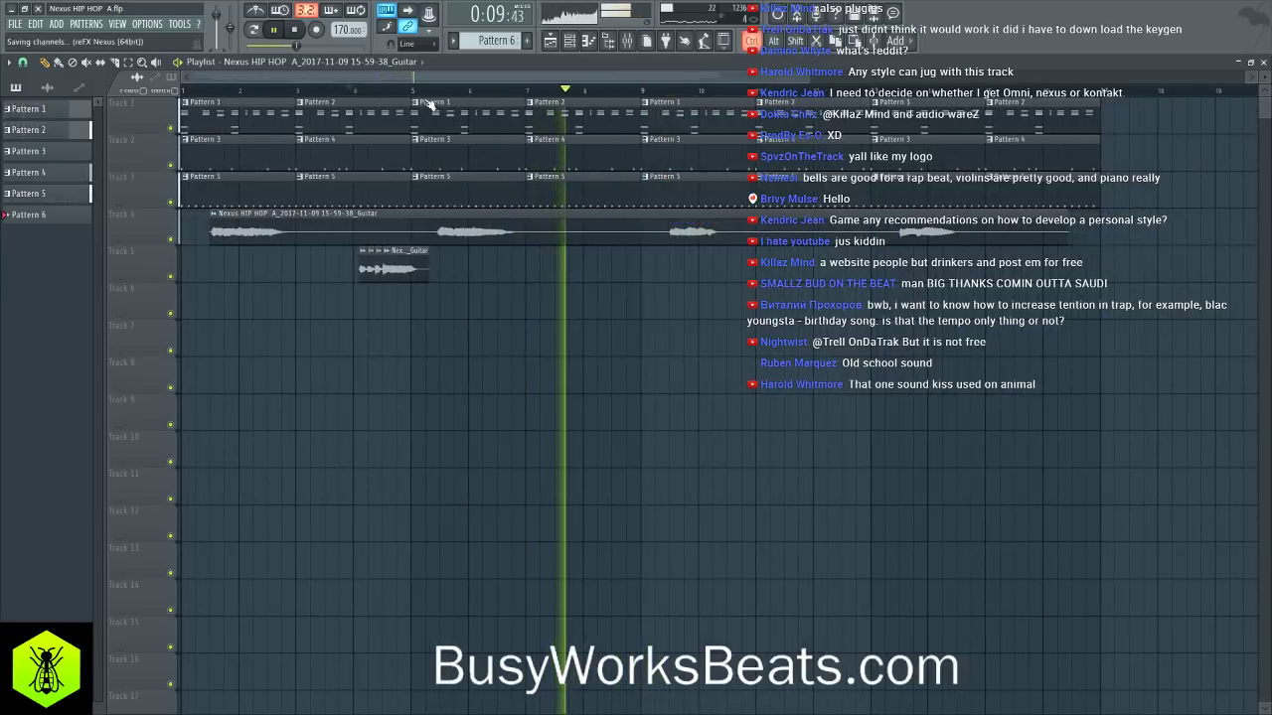
- Stop playback and route the second guitar take's channel to mixer track 9
{"action": "left_click", "coordinate": [569, 40]}
{"action": "key", "text": "space"}
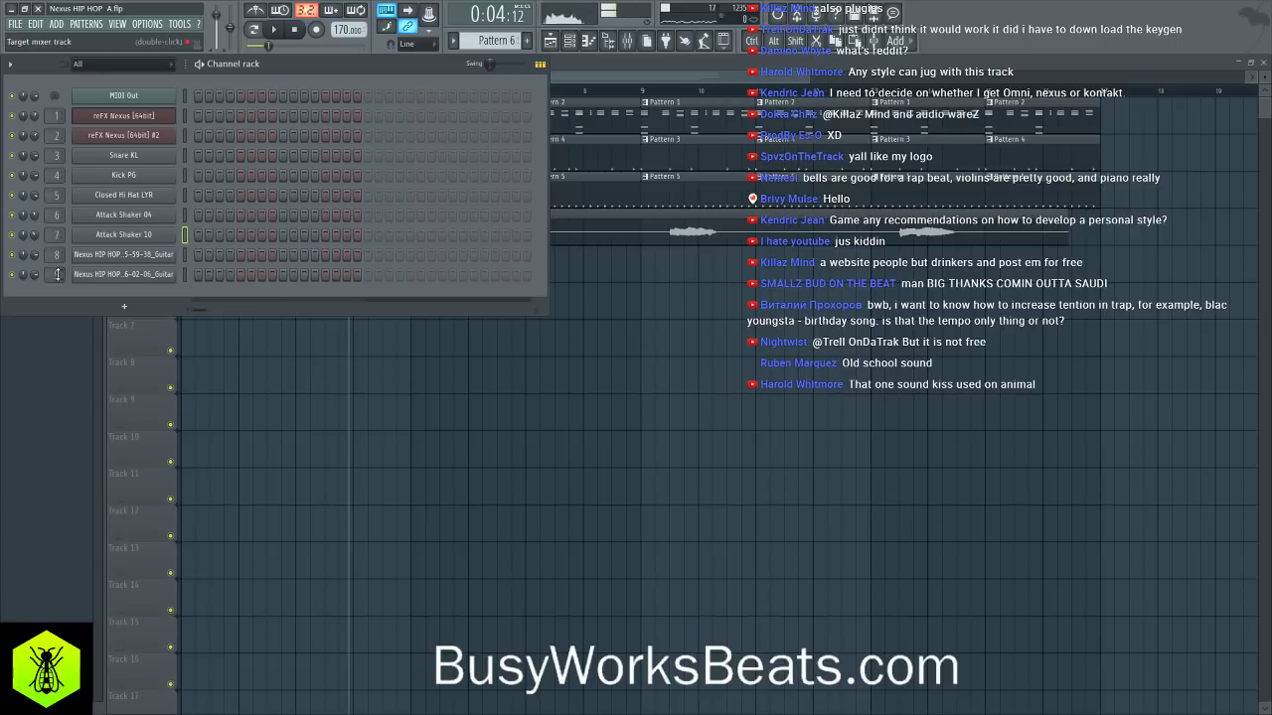
{"action": "key", "text": "F6"}
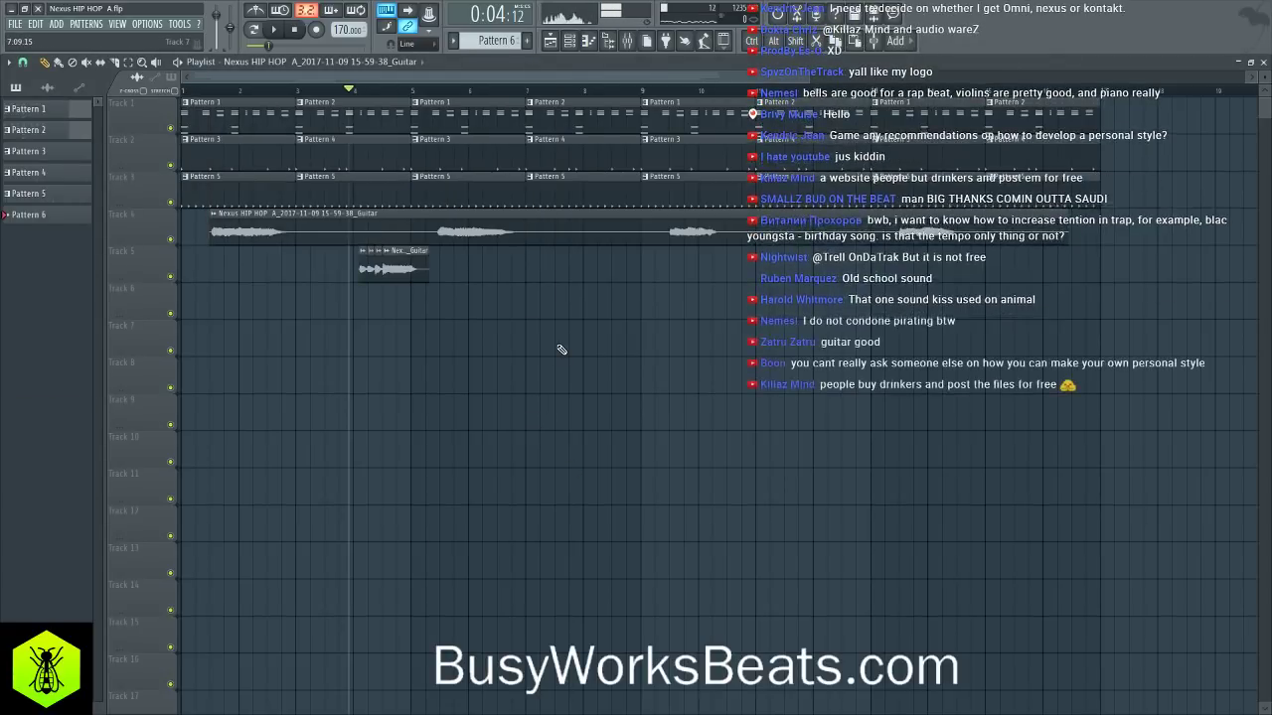
- Listen to the arrangement with the shifted guitar take, view the channel rack briefly during playback, and stop
{"action": "key", "text": "space"}
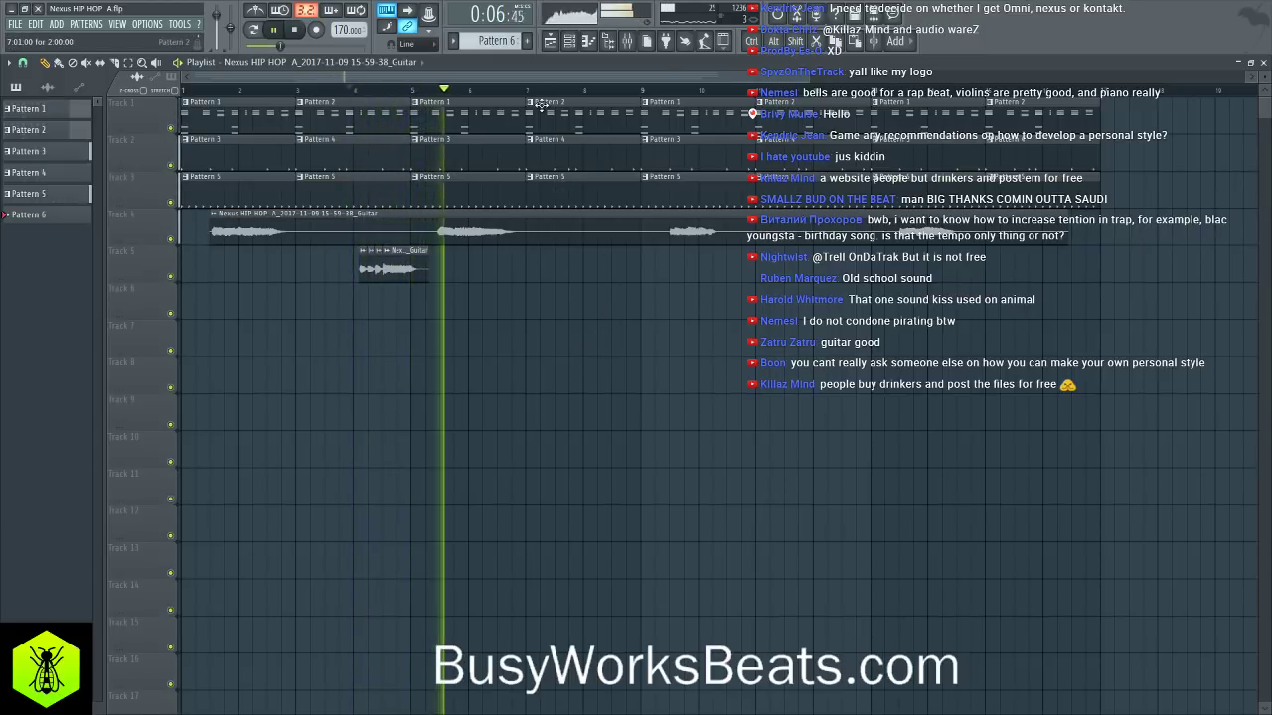
{"action": "scroll", "coordinate": [559, 149], "scroll_direction": "down", "scroll_amount": 2}
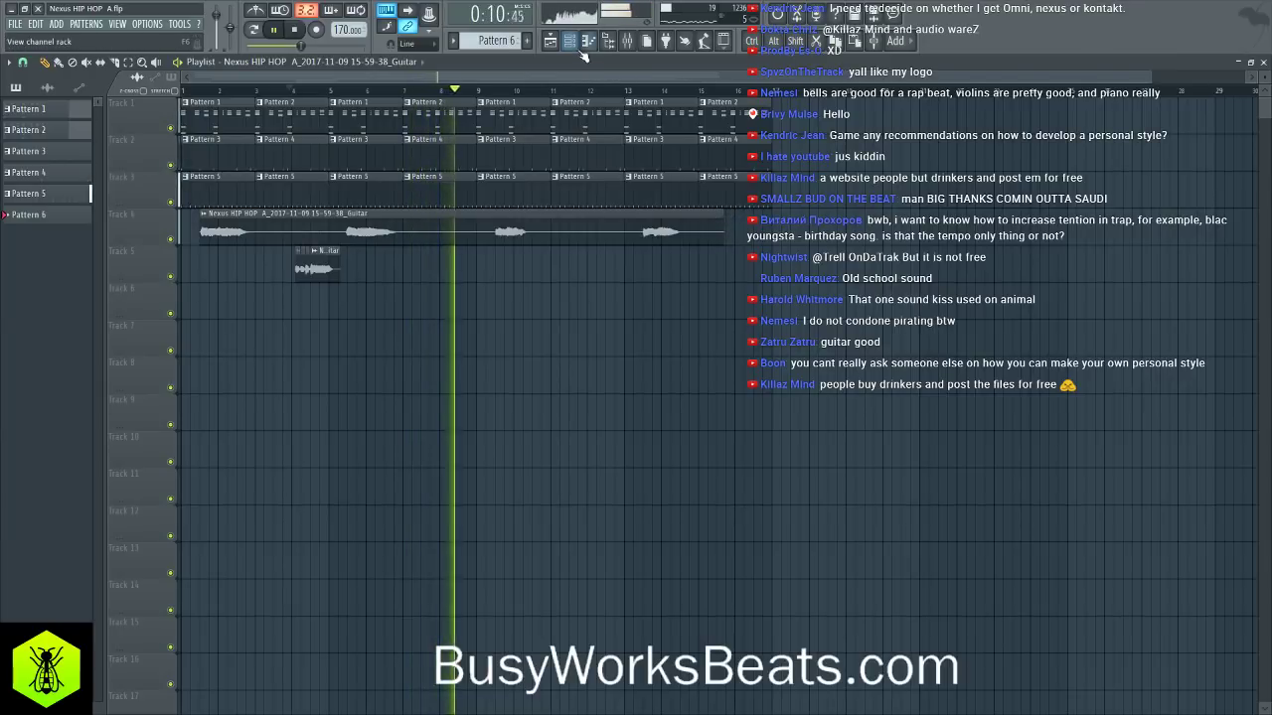
{"action": "key", "text": "F6"}
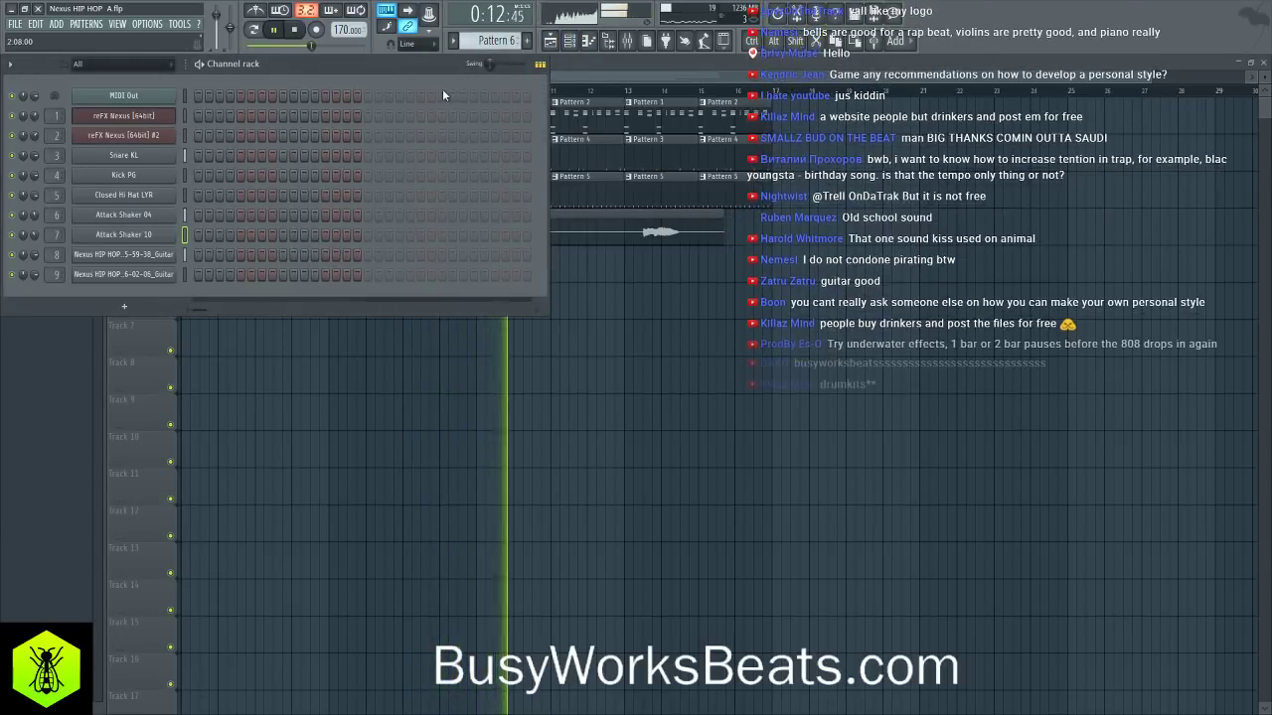
{"action": "key", "text": "F6"}
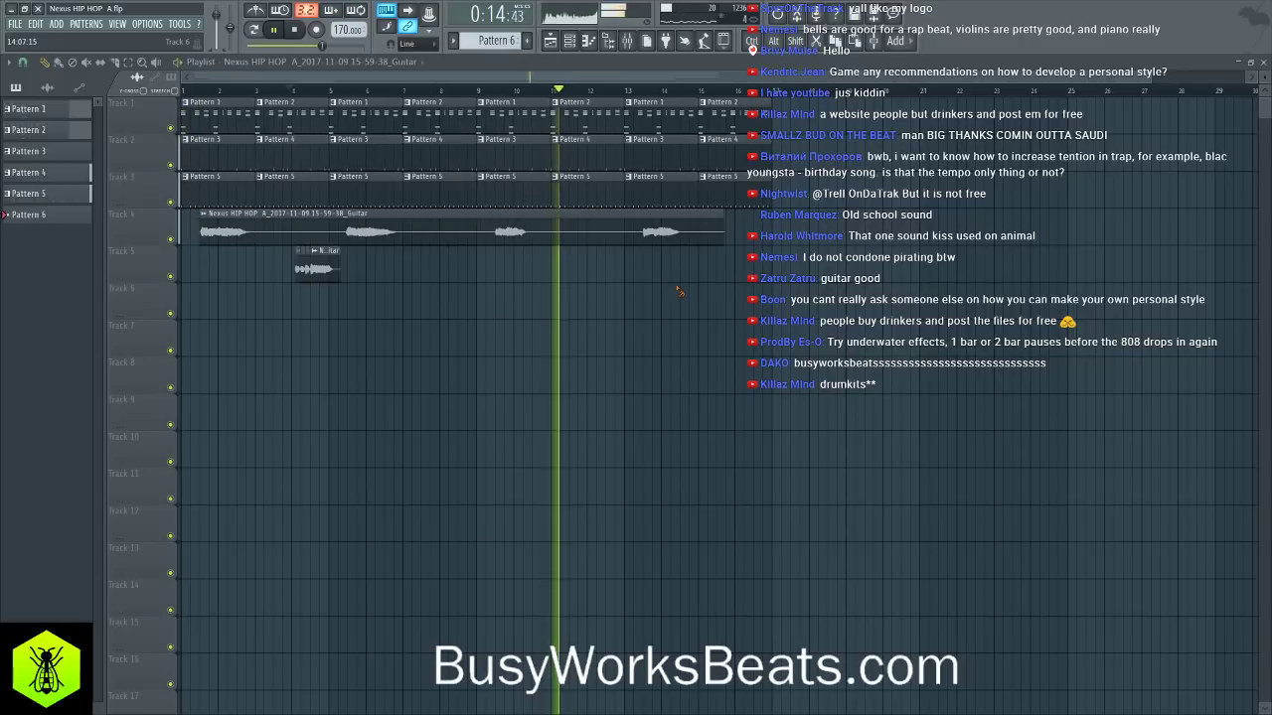
{"action": "left_click", "coordinate": [294, 31]}
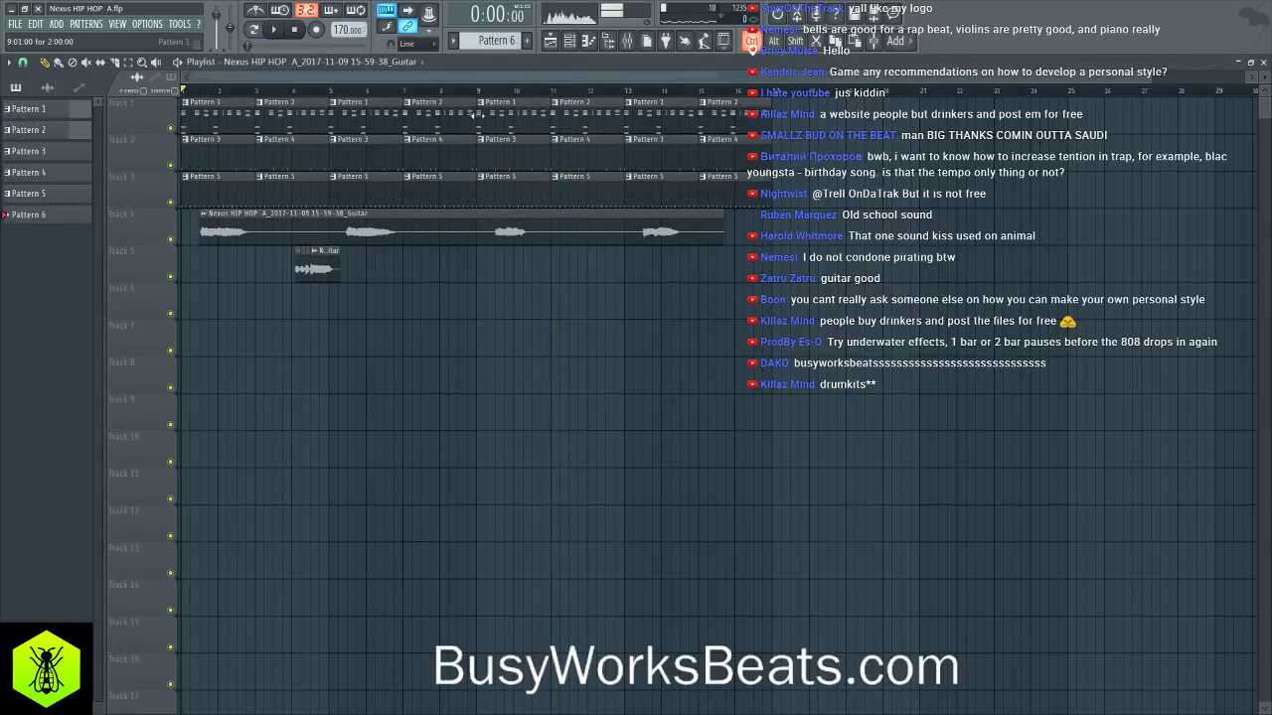
- Select all playlist clips, duplicate them so the copies begin at bar 17, and deselect them
{"action": "key", "text": "ctrl+a"}
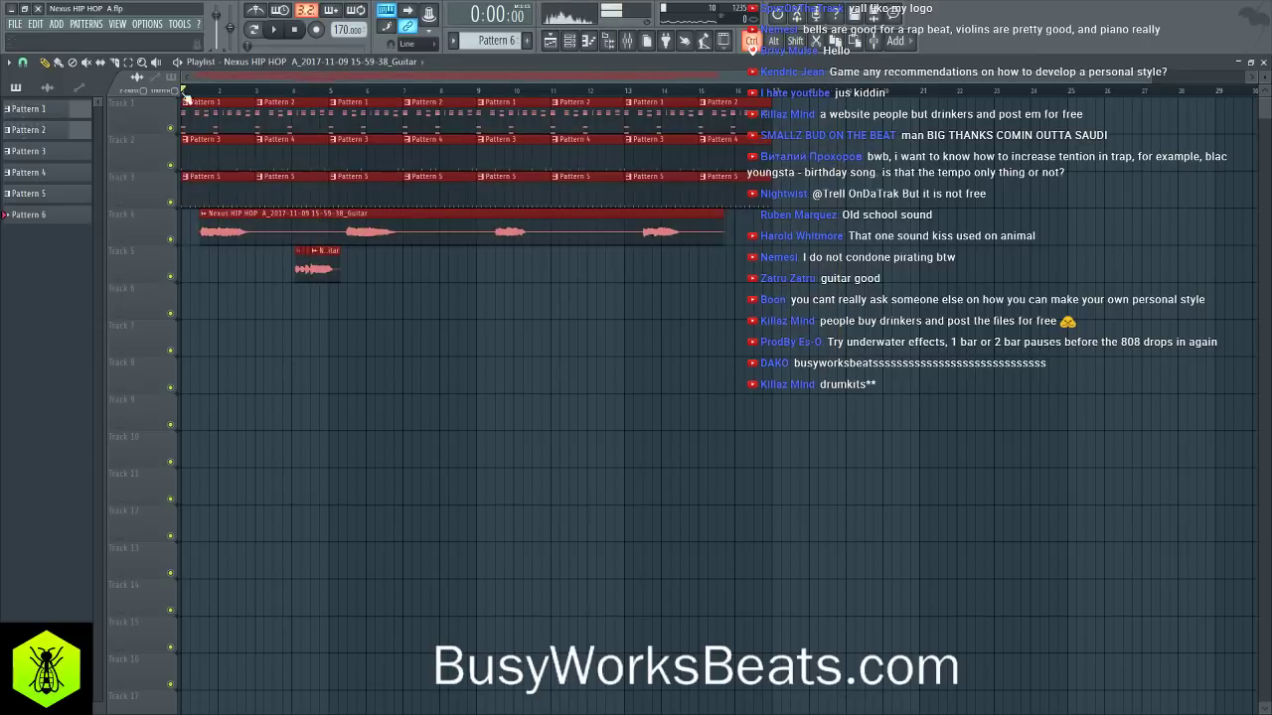
{"action": "key", "text": "ctrl+b"}
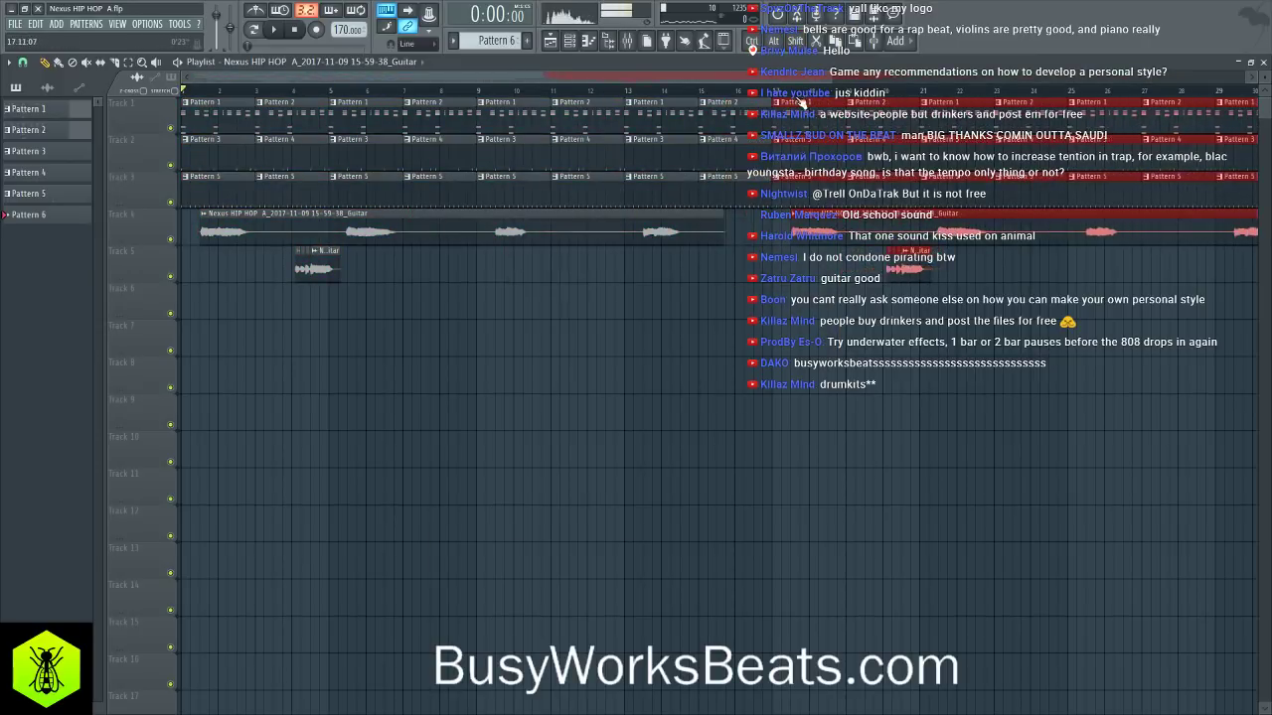
{"action": "scroll", "coordinate": [979, 84], "scroll_direction": "right", "scroll_amount": 5}
{"action": "scroll", "coordinate": [979, 85], "scroll_direction": "right", "scroll_amount": 2}
{"action": "left_click", "coordinate": [770, 375]}
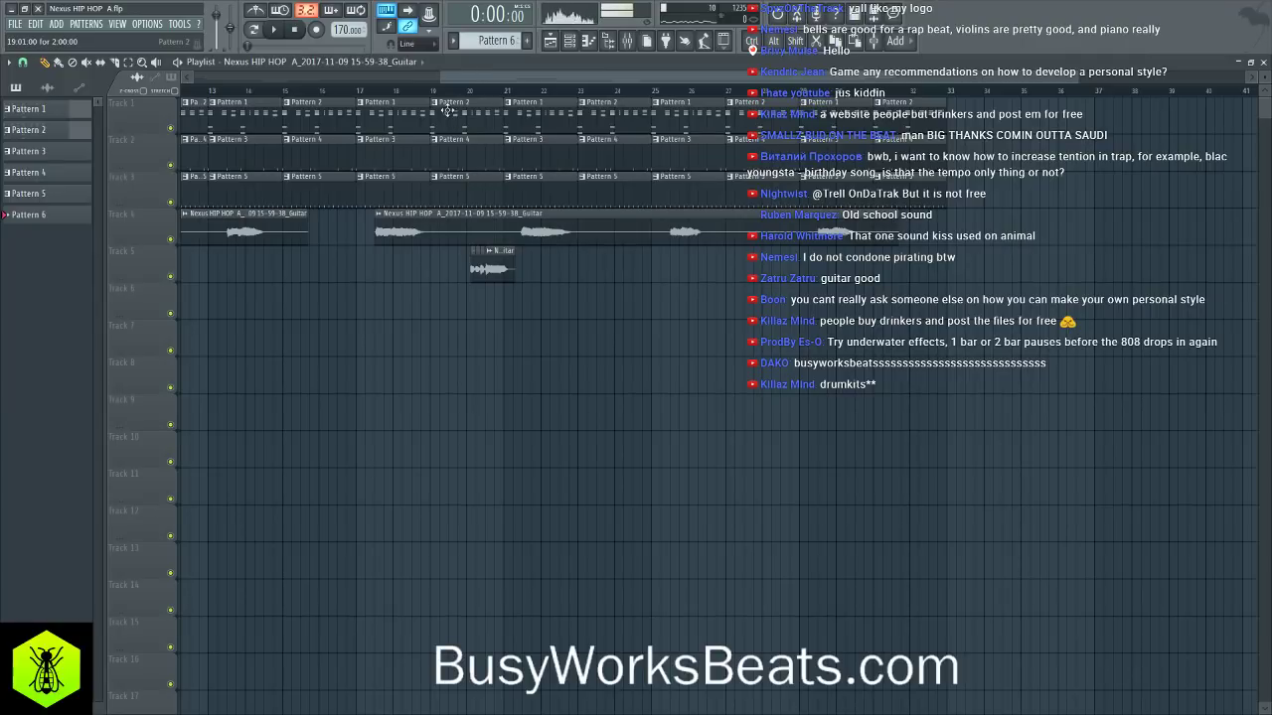
- Delete the four Pattern 1 and Pattern 2 clips on Track 1 between bars 17 and 25
{"action": "right_click", "coordinate": [395, 109]}
{"action": "right_click", "coordinate": [467, 109]}
{"action": "right_click", "coordinate": [541, 110]}
{"action": "right_click", "coordinate": [616, 111]}
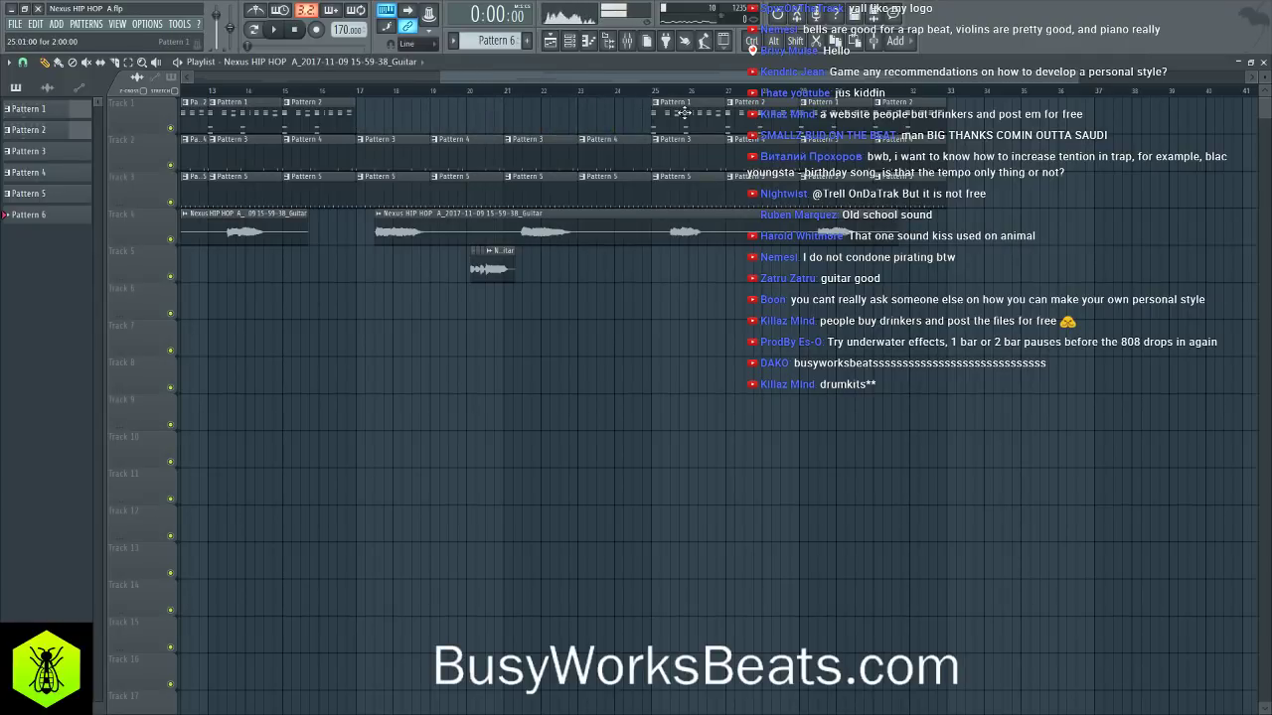
- Set a loop selection over bars 17 to 33, play it, and clear the remaining Track 1 clips from bar 25 onward
{"action": "mouse_move", "coordinate": [362, 87]}
{"action": "left_mouse_down"}
{"action": "mouse_move", "coordinate": [944, 87]}
{"action": "mouse_move", "coordinate": [386, 107]}
{"action": "mouse_move", "coordinate": [363, 94]}
{"action": "left_mouse_up"}
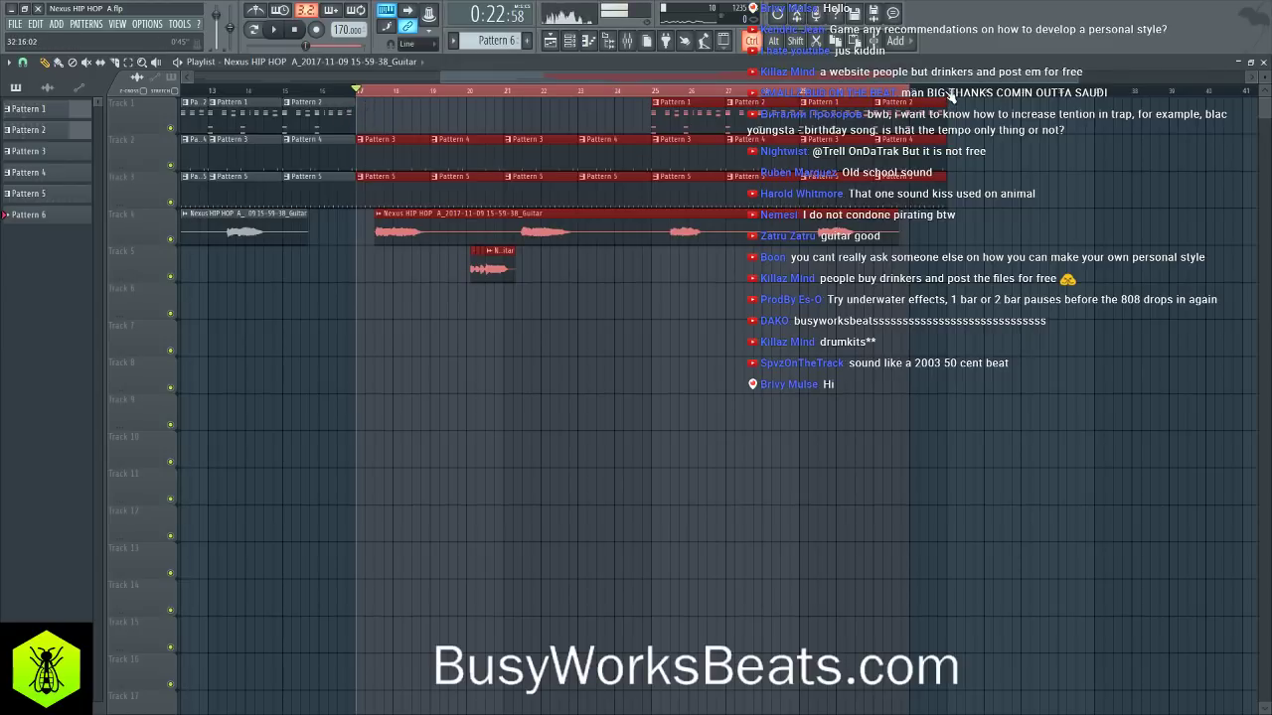
{"action": "left_click_drag", "start_coordinate": [949, 95], "coordinate": [362, 112]}
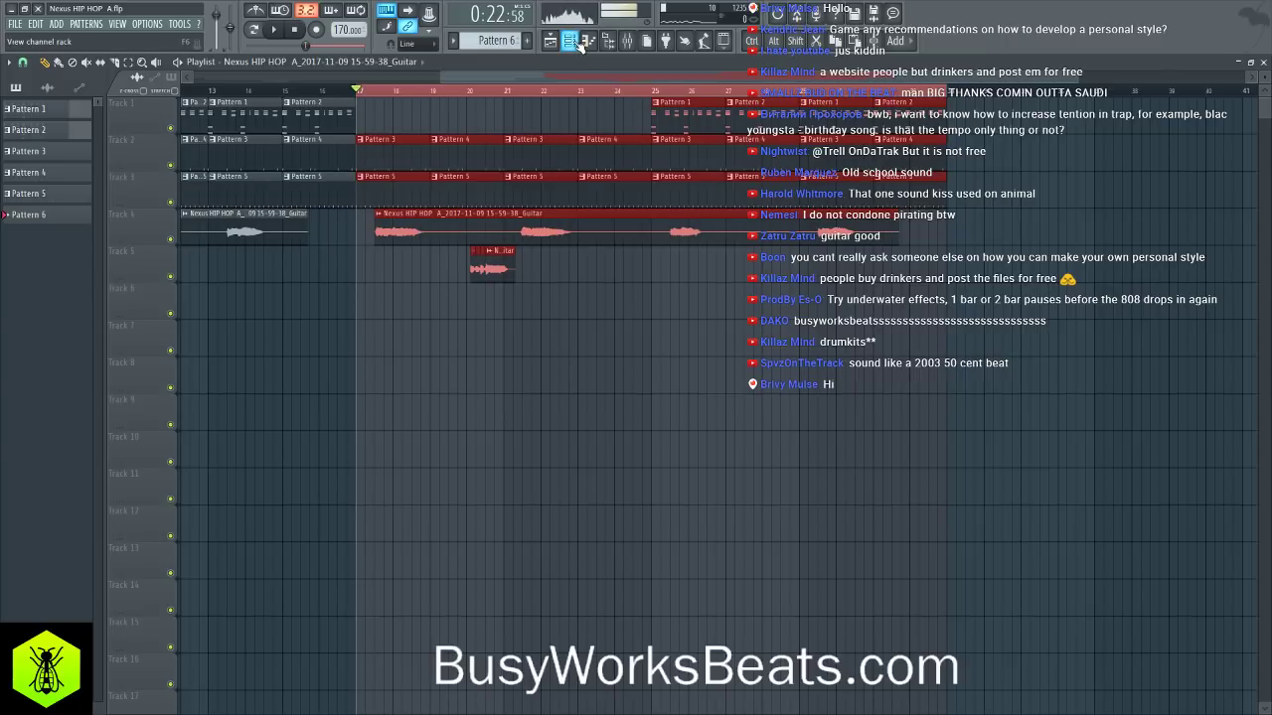
{"action": "key", "text": "space"}
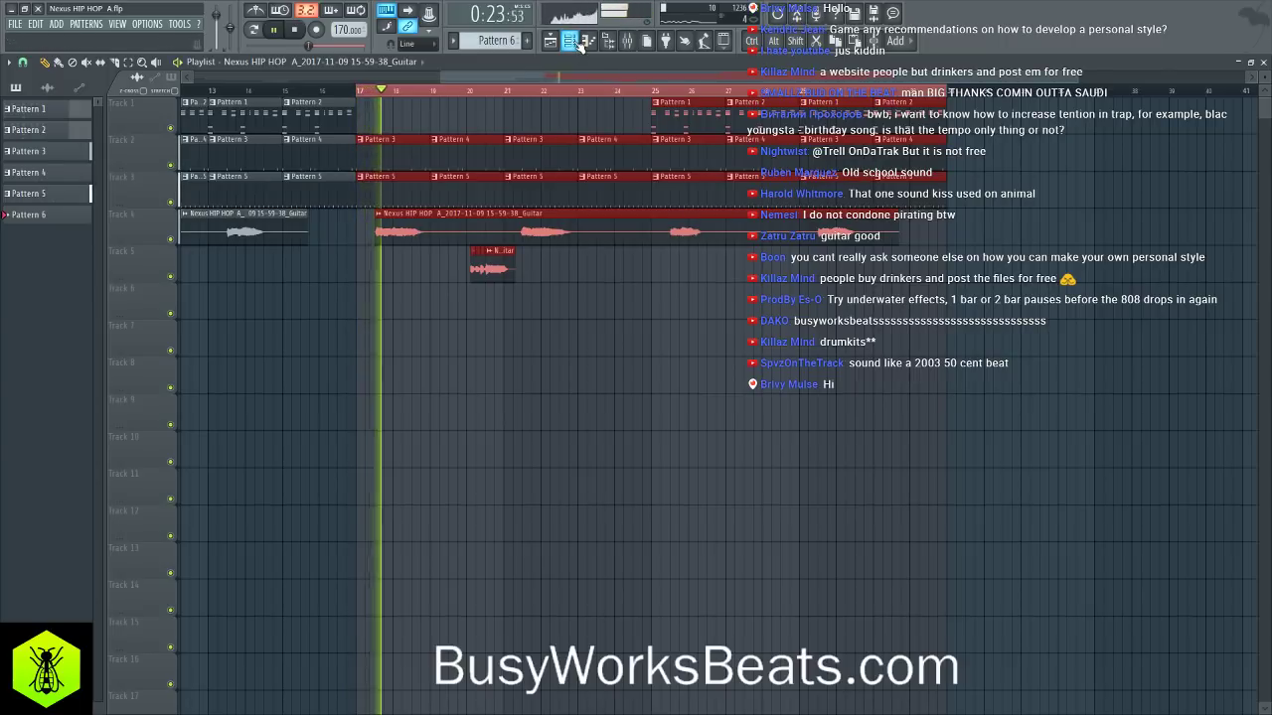
{"action": "left_click", "coordinate": [572, 41]}
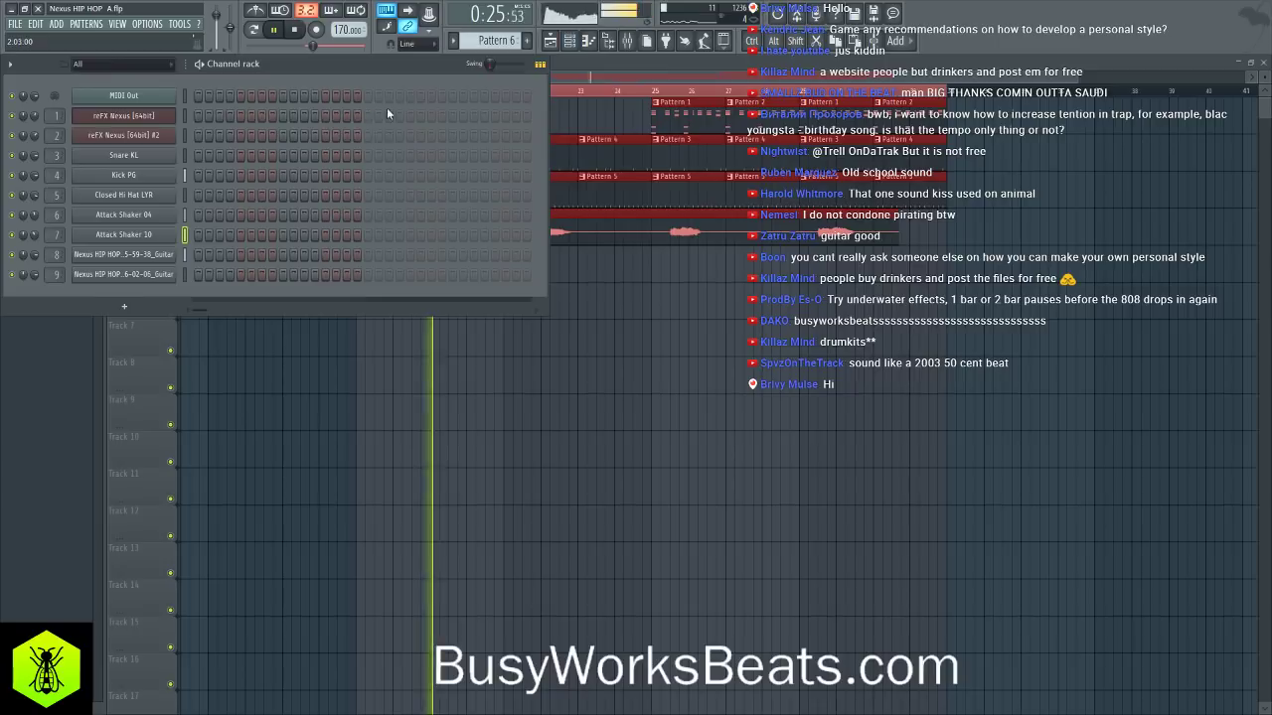
{"action": "left_click", "coordinate": [726, 325]}
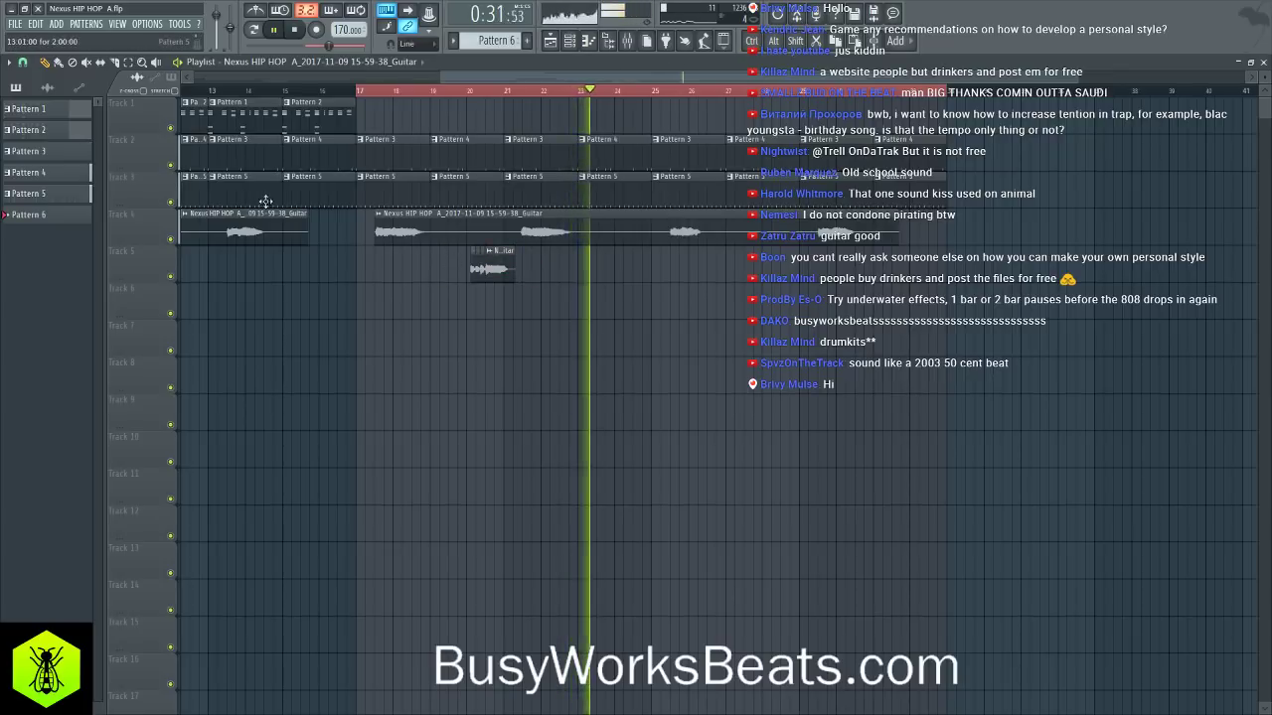
- Copy the guitar slices at bar 20 on Track 5 to bars 24, 28 and 32, and play the loop
{"action": "left_click", "coordinate": [471, 278]}
{"action": "key", "text": "space"}
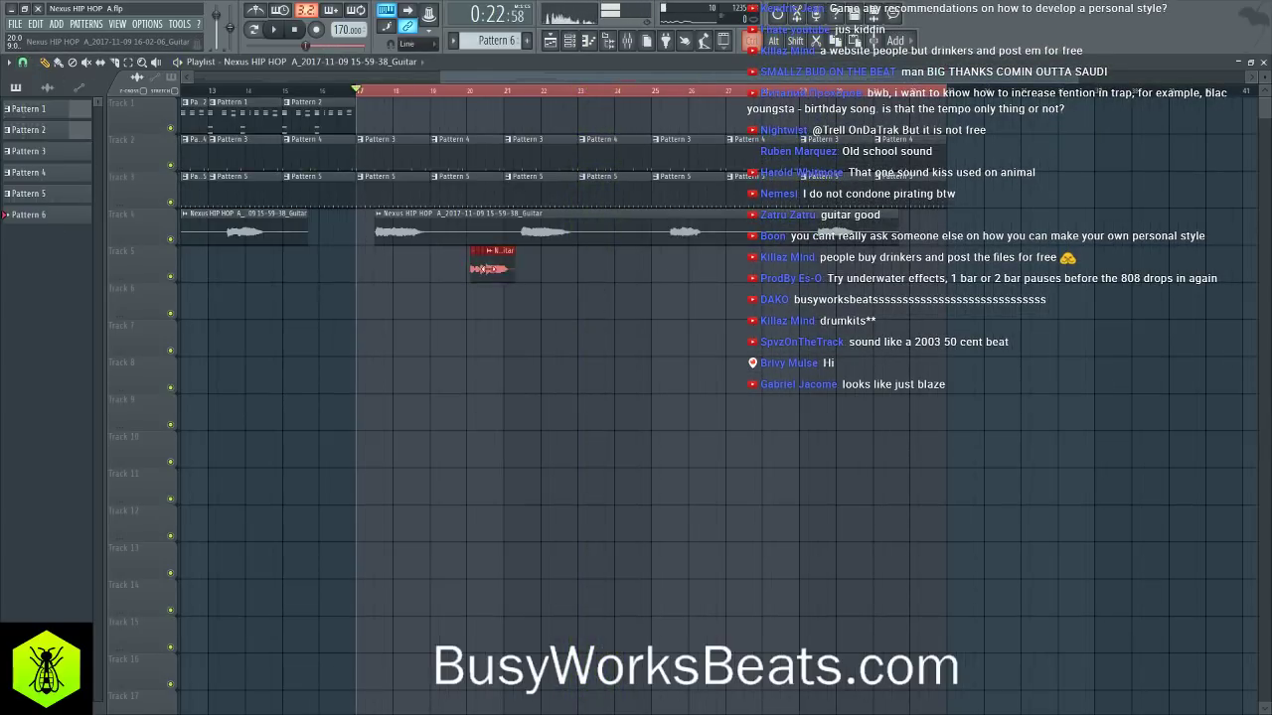
{"action": "left_click_drag", "start_coordinate": [505, 269], "coordinate": [944, 266]}
{"action": "key", "text": "space"}
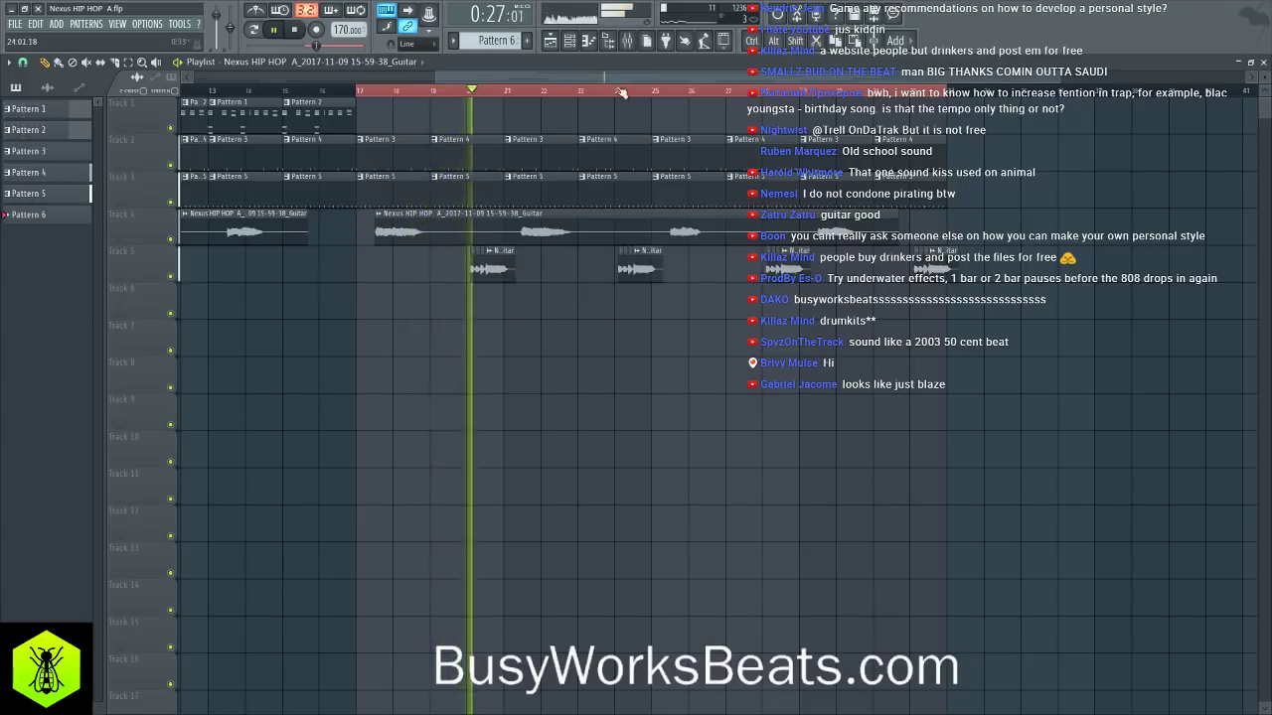
- Lower the Insert 9 fader in the mixer, and load Fruity Delay 3 in the first effect slot of Insert 8
{"action": "left_click", "coordinate": [574, 39]}
{"action": "key", "text": "F9"}
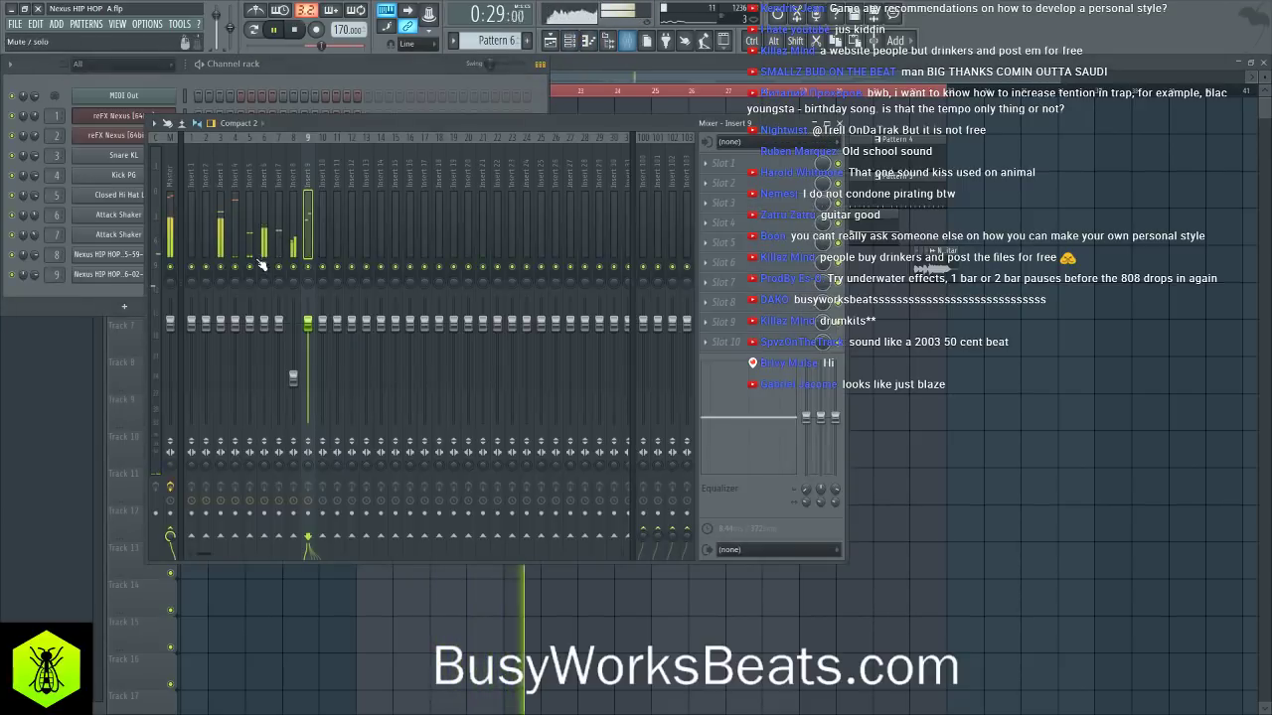
{"action": "left_click_drag", "start_coordinate": [308, 323], "coordinate": [308, 345]}
{"action": "left_click", "coordinate": [293, 376]}
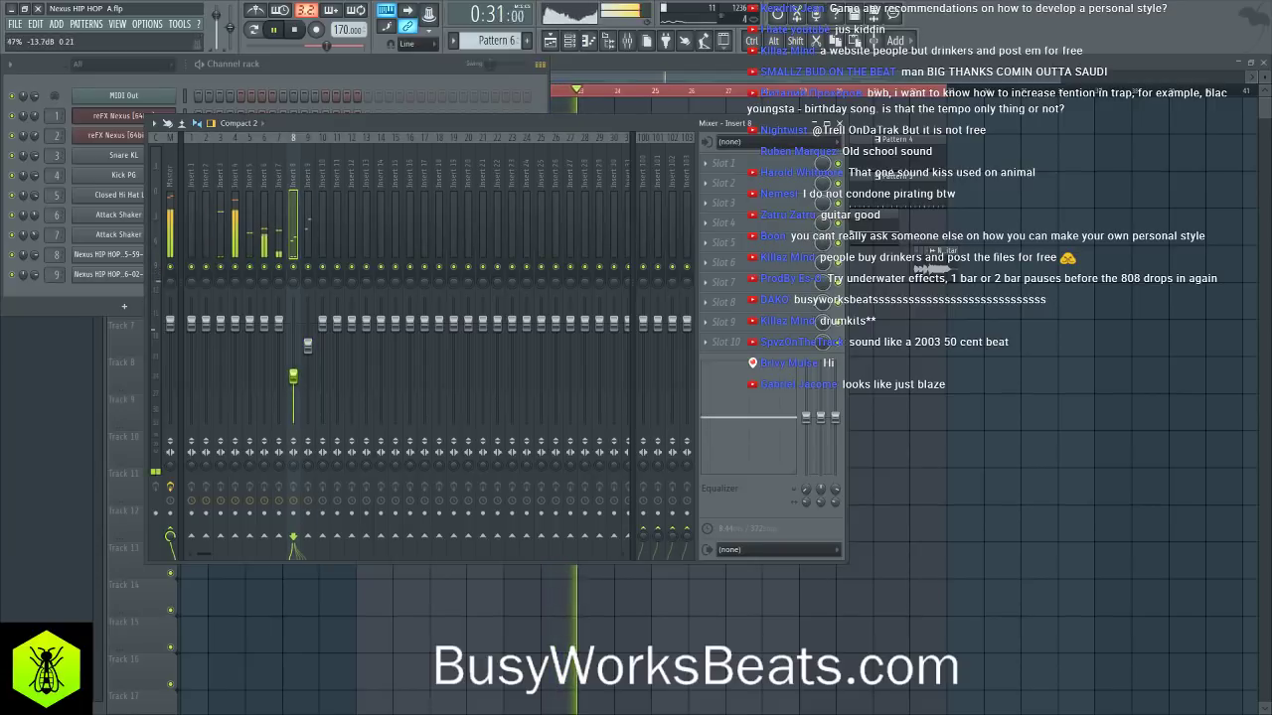
{"action": "key", "text": "space"}
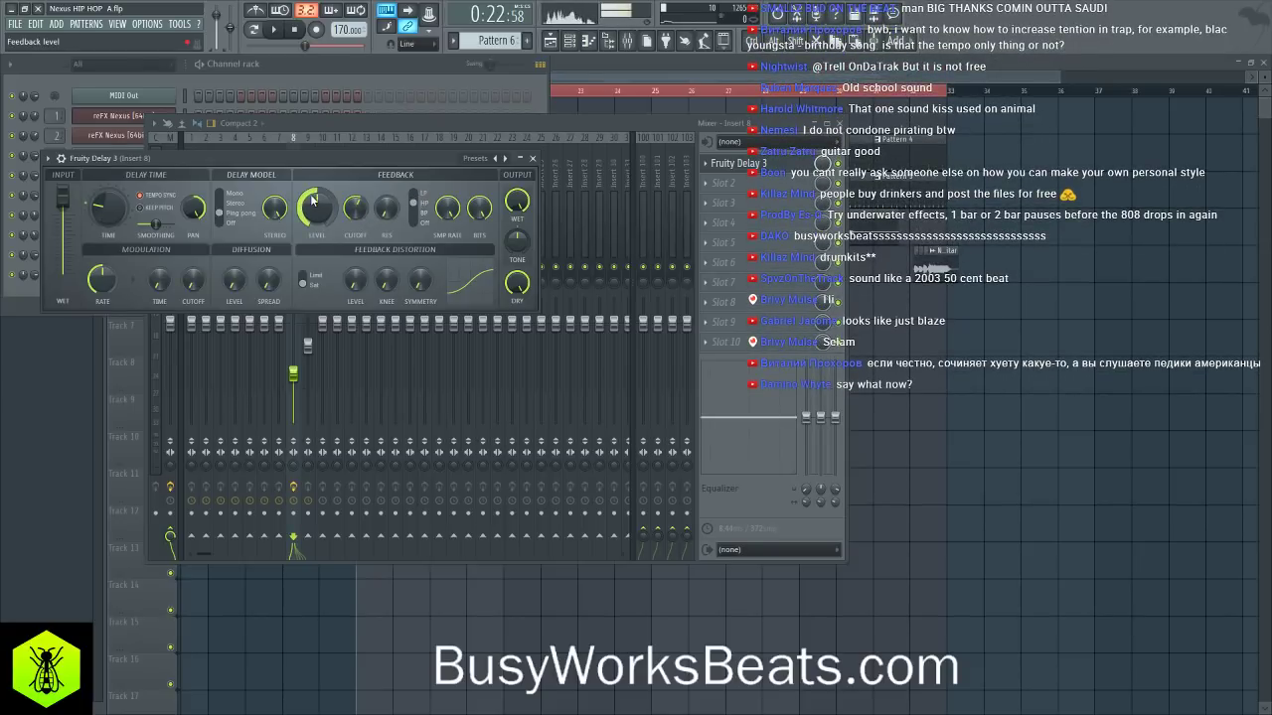
- Adjust the feedback level of Fruity Delay 3 on Insert 8 while playing the loop, and close the plugin and mixer
{"action": "key", "text": "space"}
{"action": "left_click_drag", "start_coordinate": [310, 203], "coordinate": [310, 195]}
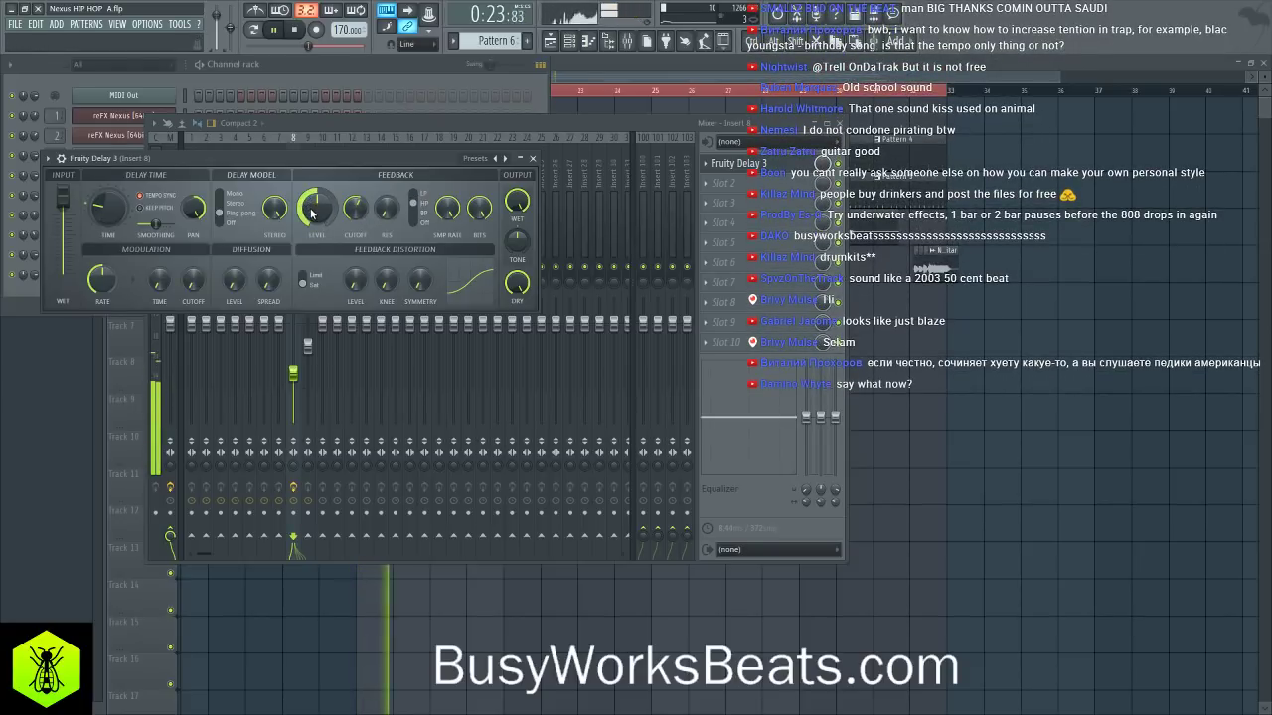
{"action": "key", "text": "space"}
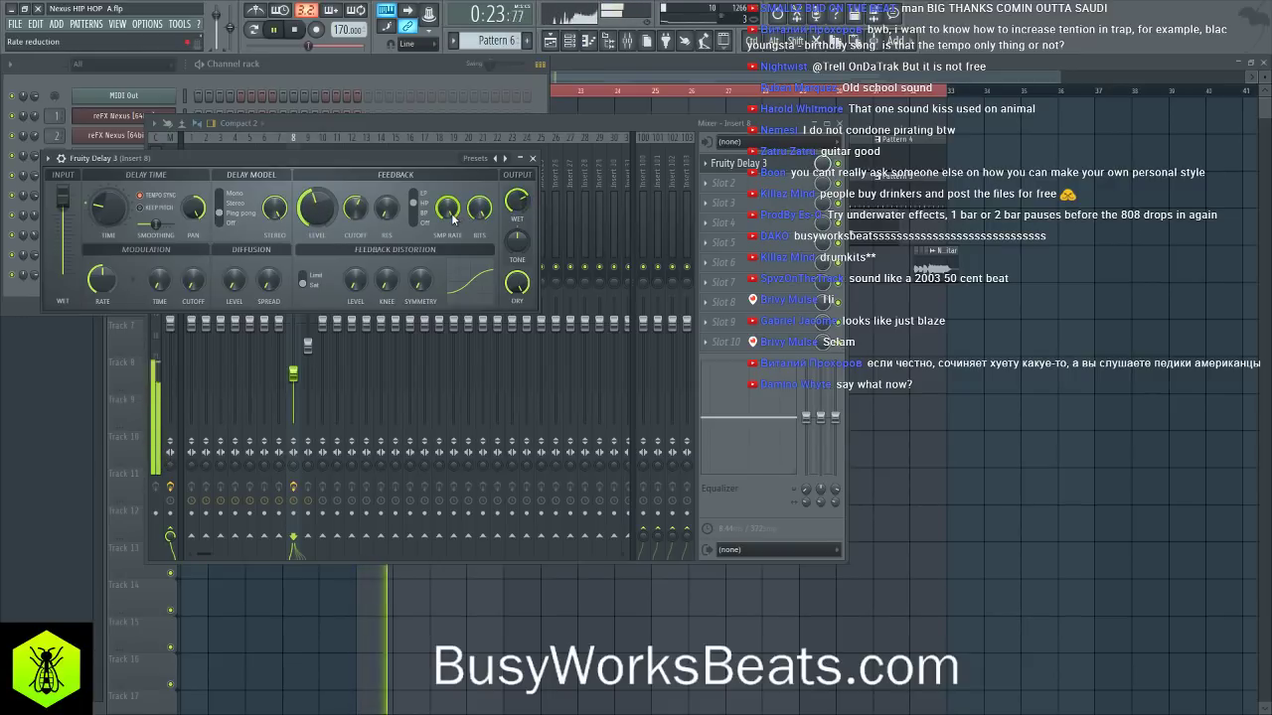
{"action": "key", "text": "space"}
{"action": "left_click", "coordinate": [531, 156]}
{"action": "key", "text": "space"}
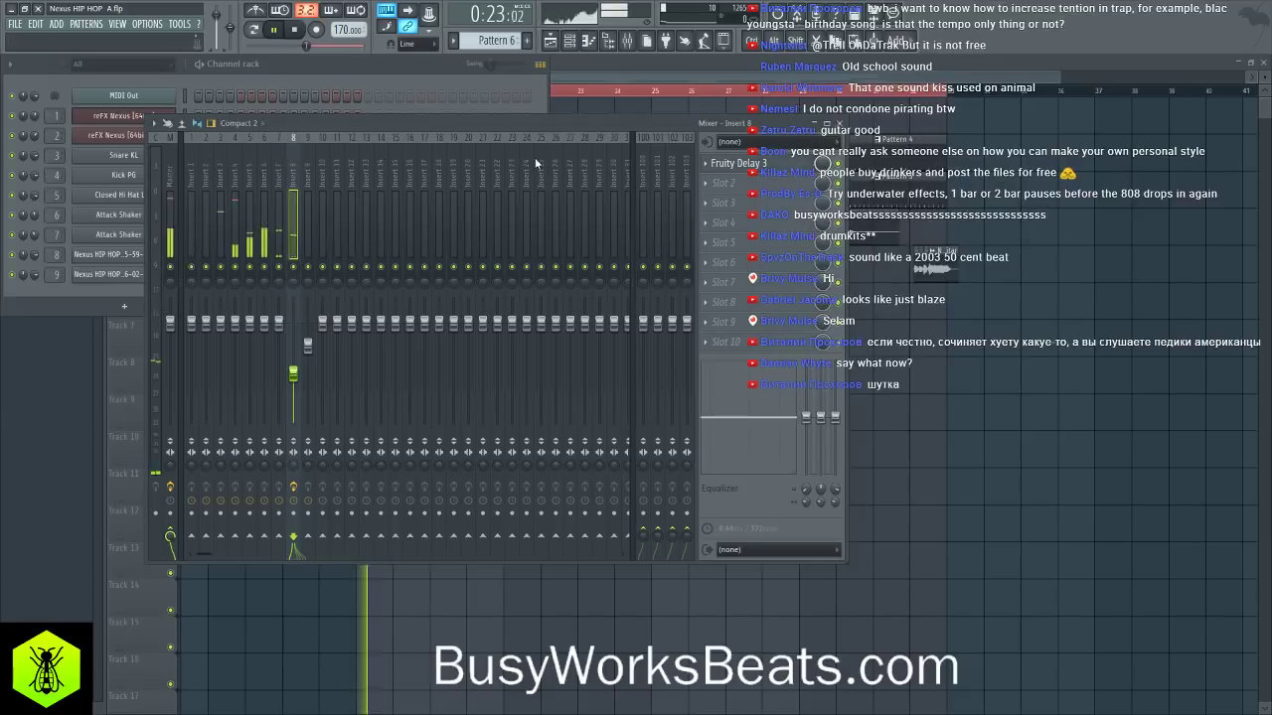
{"action": "key", "text": "F12"}
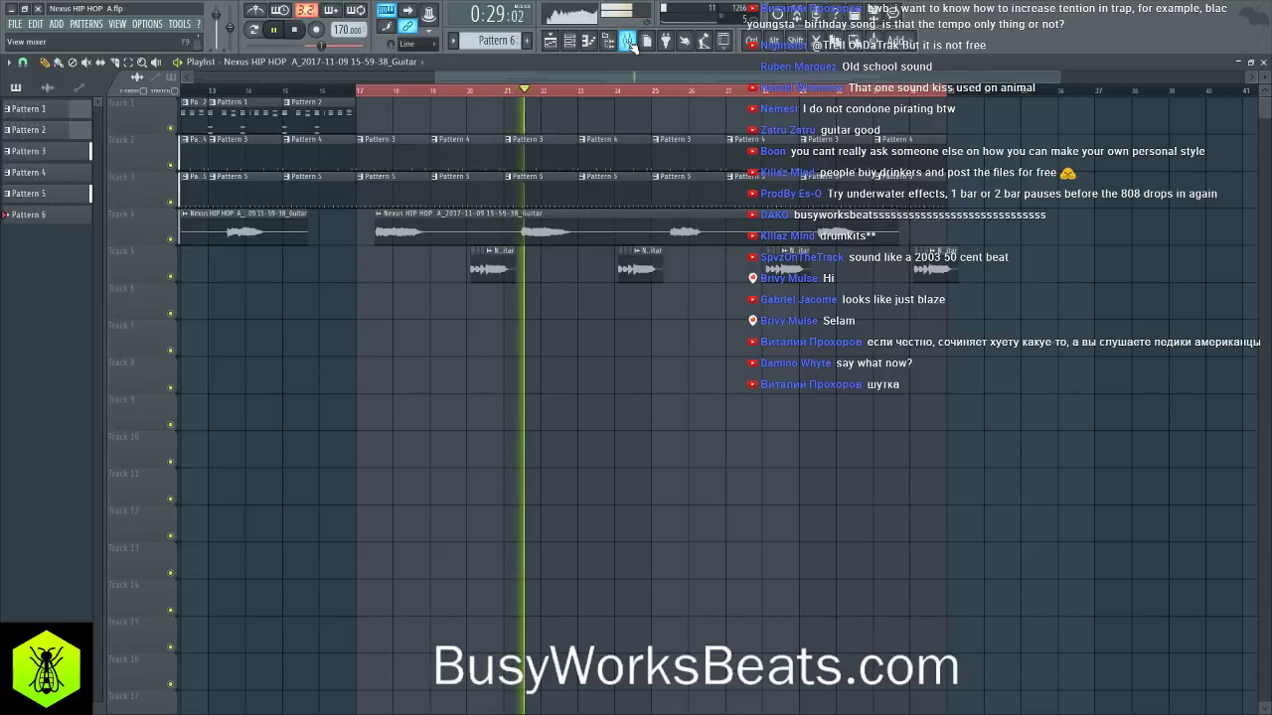
- Raise the volume in the Snare KL channel's levels adjustment and return to the playlist
{"action": "left_click", "coordinate": [588, 41]}
{"action": "key", "text": "space"}
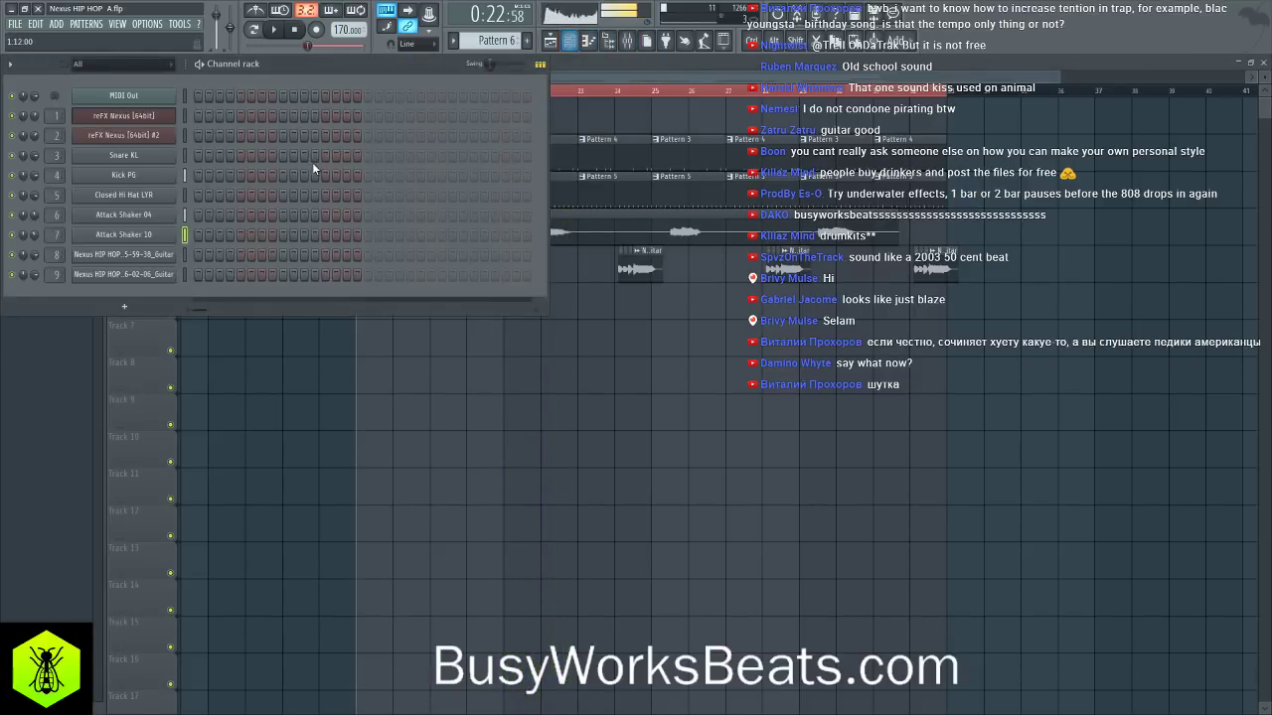
{"action": "left_click", "coordinate": [144, 176]}
{"action": "left_click", "coordinate": [109, 169]}
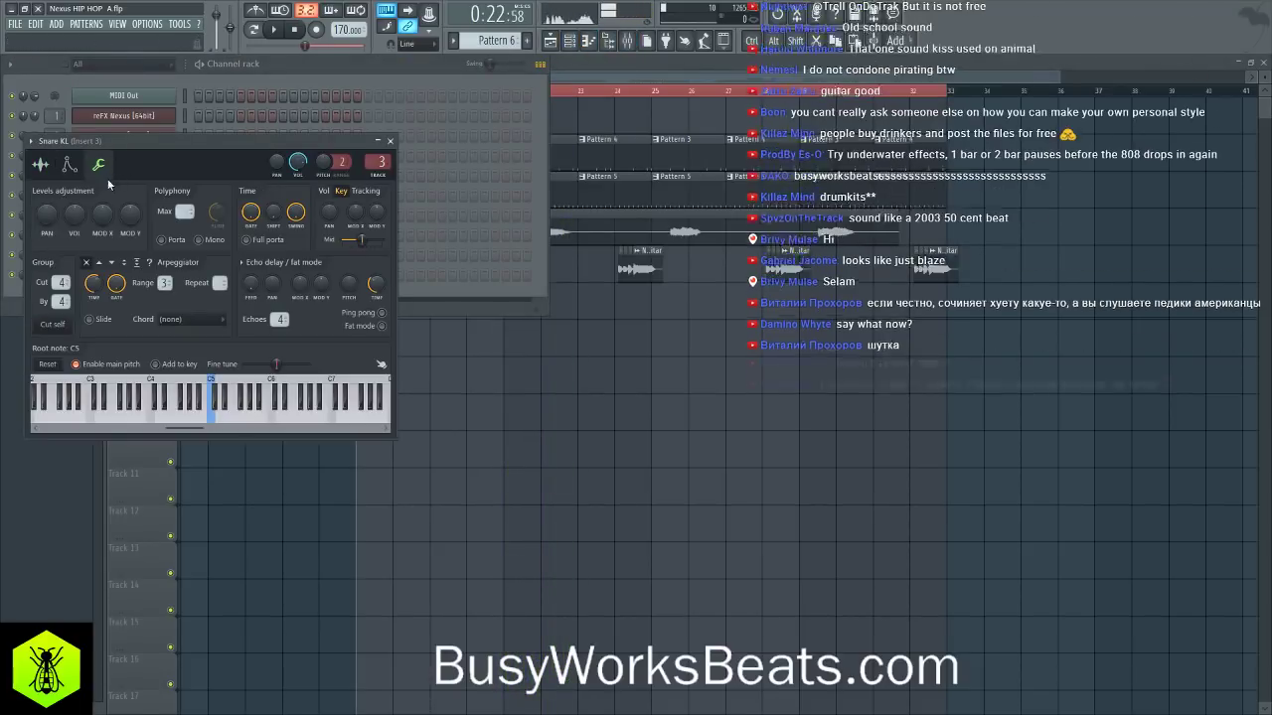
{"action": "scroll", "coordinate": [80, 221], "scroll_direction": "up", "scroll_amount": 2}
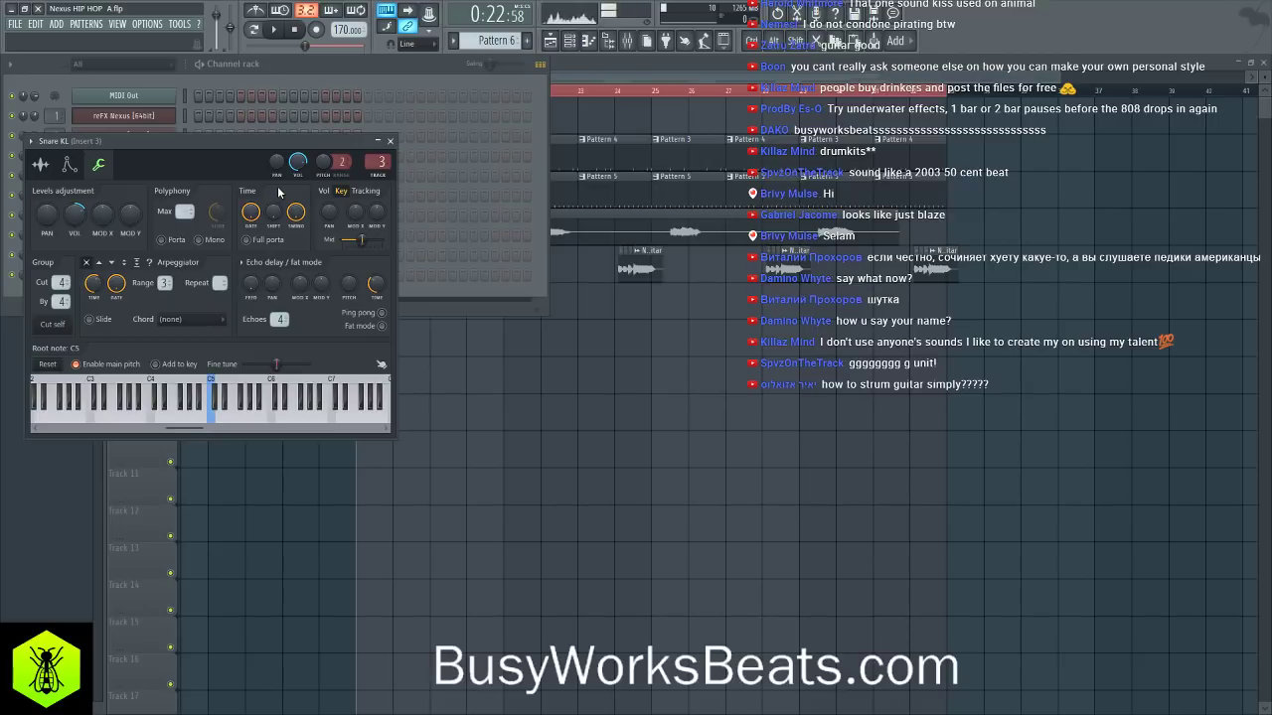
{"action": "left_click", "coordinate": [390, 141]}
{"action": "key", "text": "F6"}
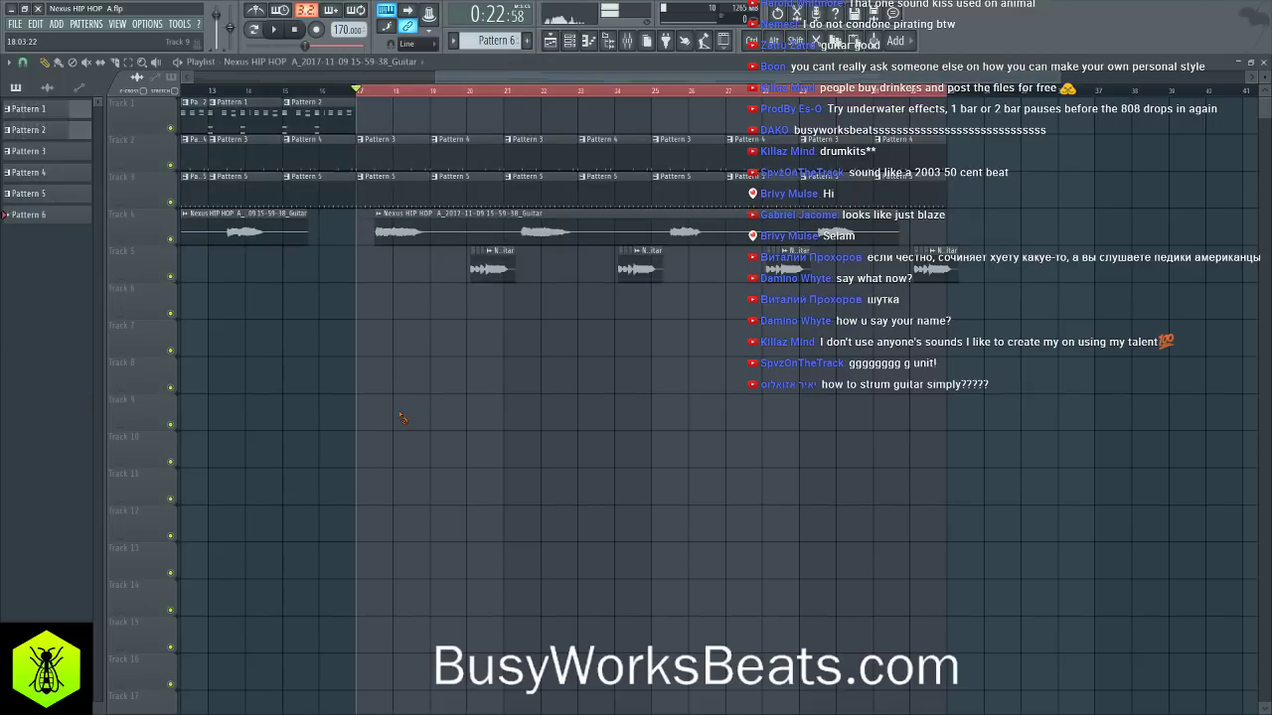
- Play the loop from bar 17 and check the Snare KL channel volume in the mix
{"action": "key", "text": "space"}
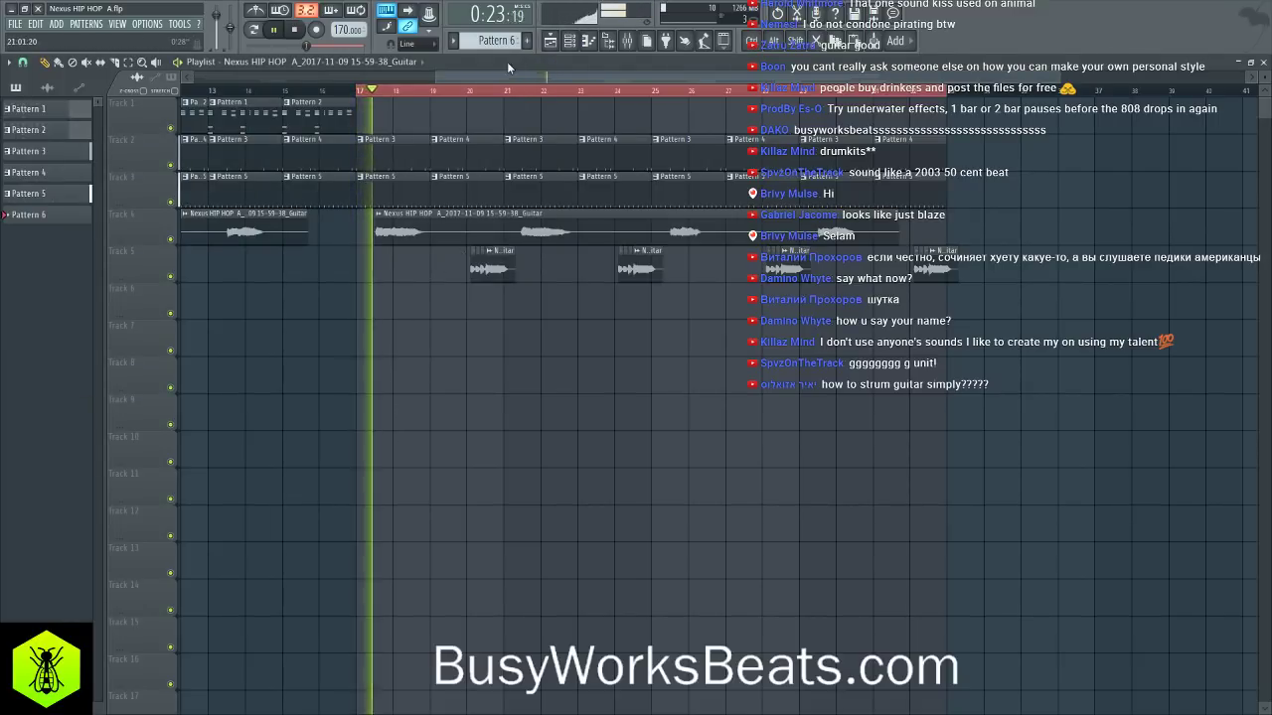
{"action": "left_click", "coordinate": [571, 42]}
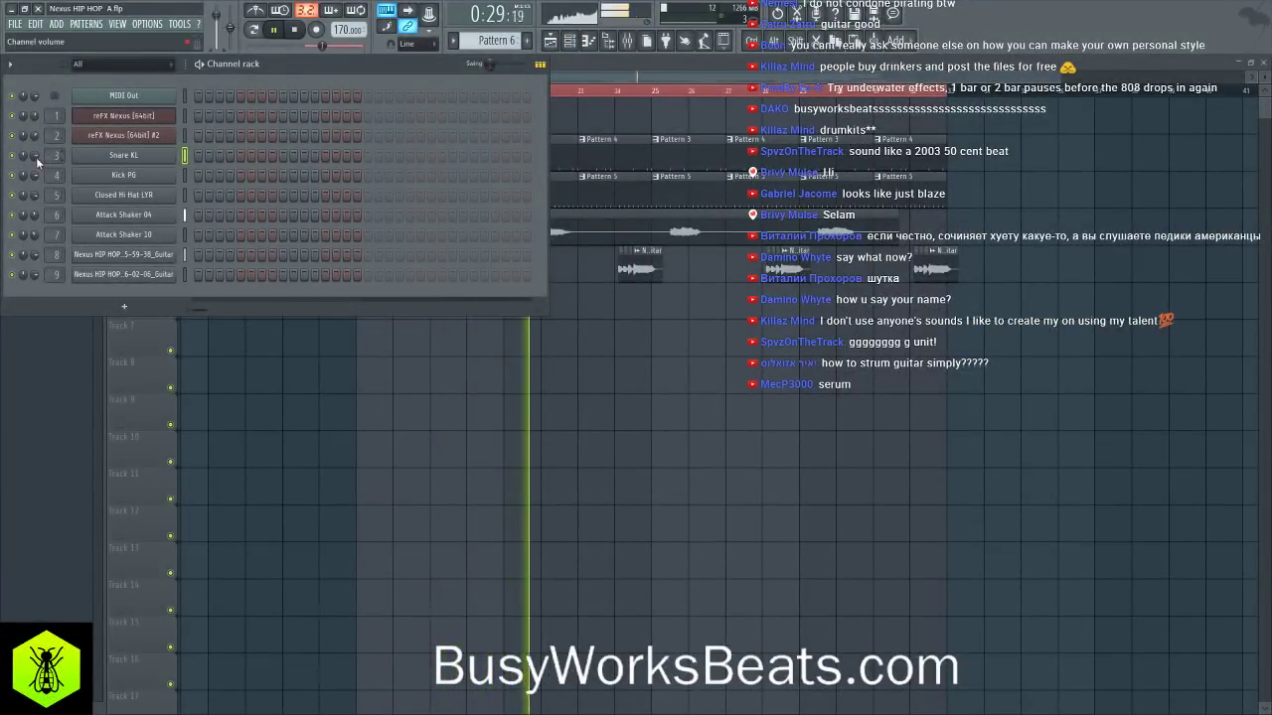
{"action": "key", "text": "F6"}
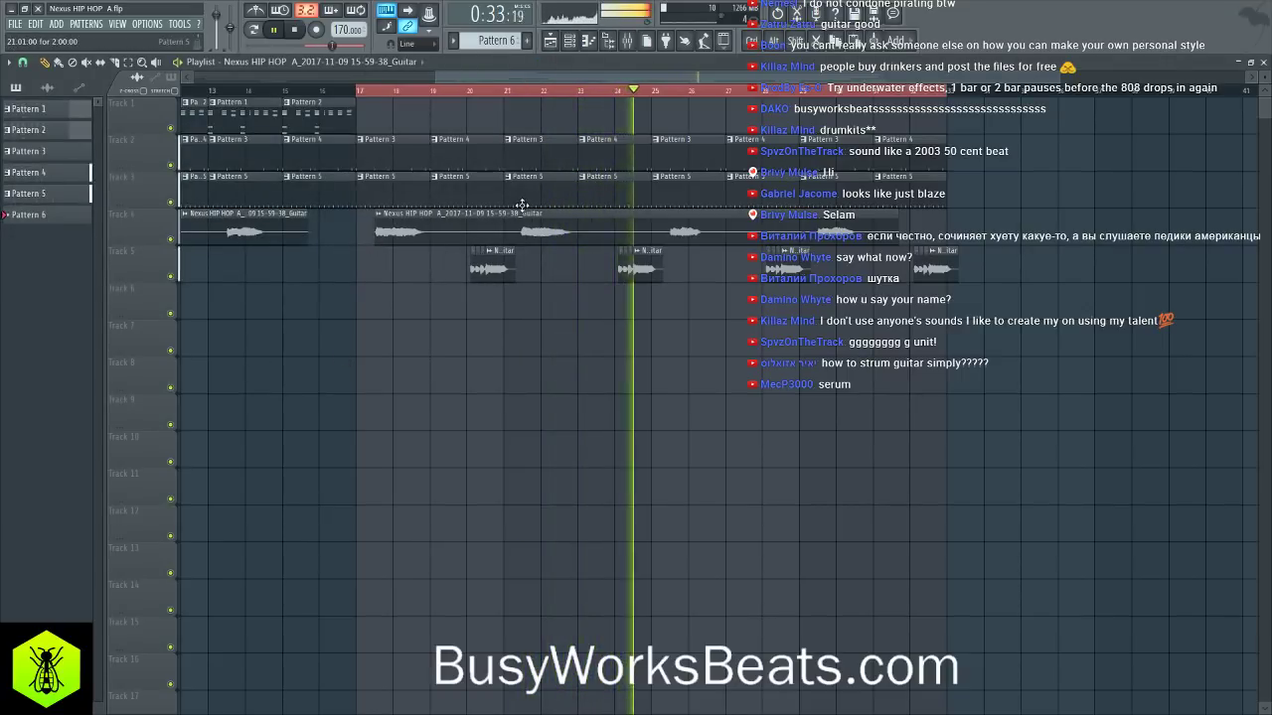
{"action": "key", "text": "space"}
- Add a third reFX Nexus channel and route it to mixer track 10
{"action": "key", "text": "F6"}
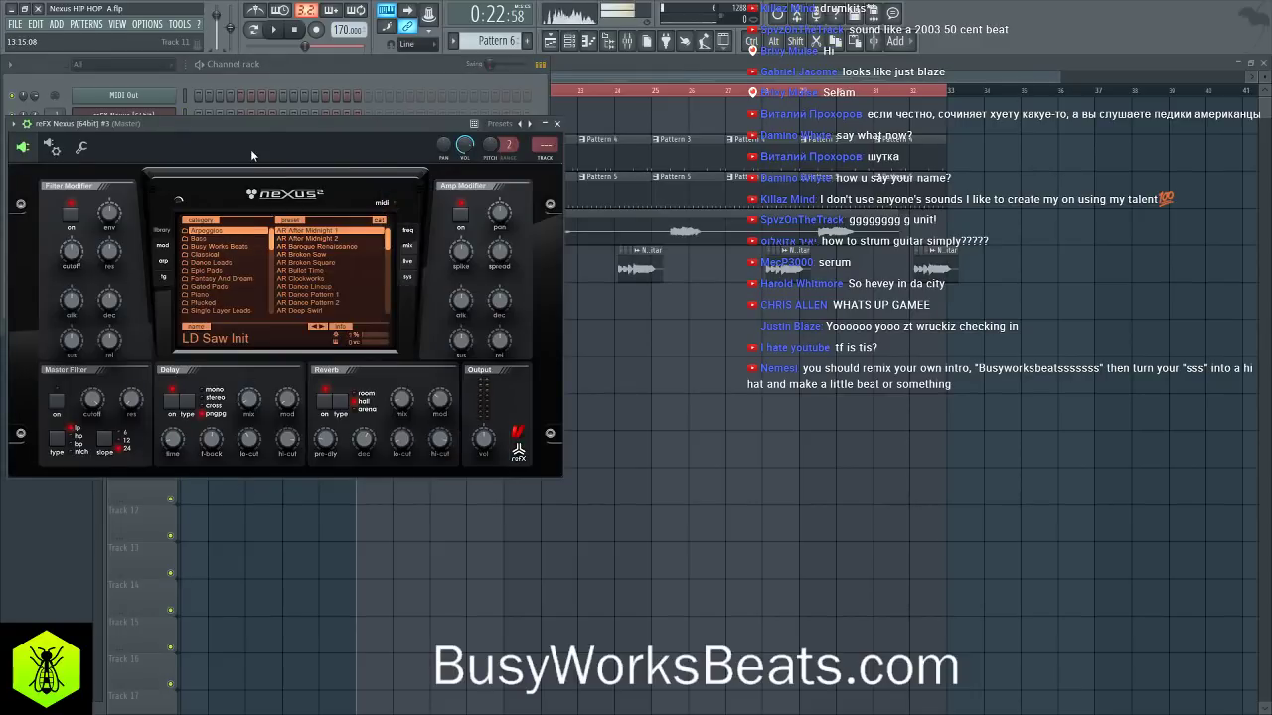
{"action": "left_click_drag", "start_coordinate": [251, 149], "coordinate": [519, 189]}
{"action": "left_click_drag", "start_coordinate": [57, 295], "coordinate": [58, 279]}
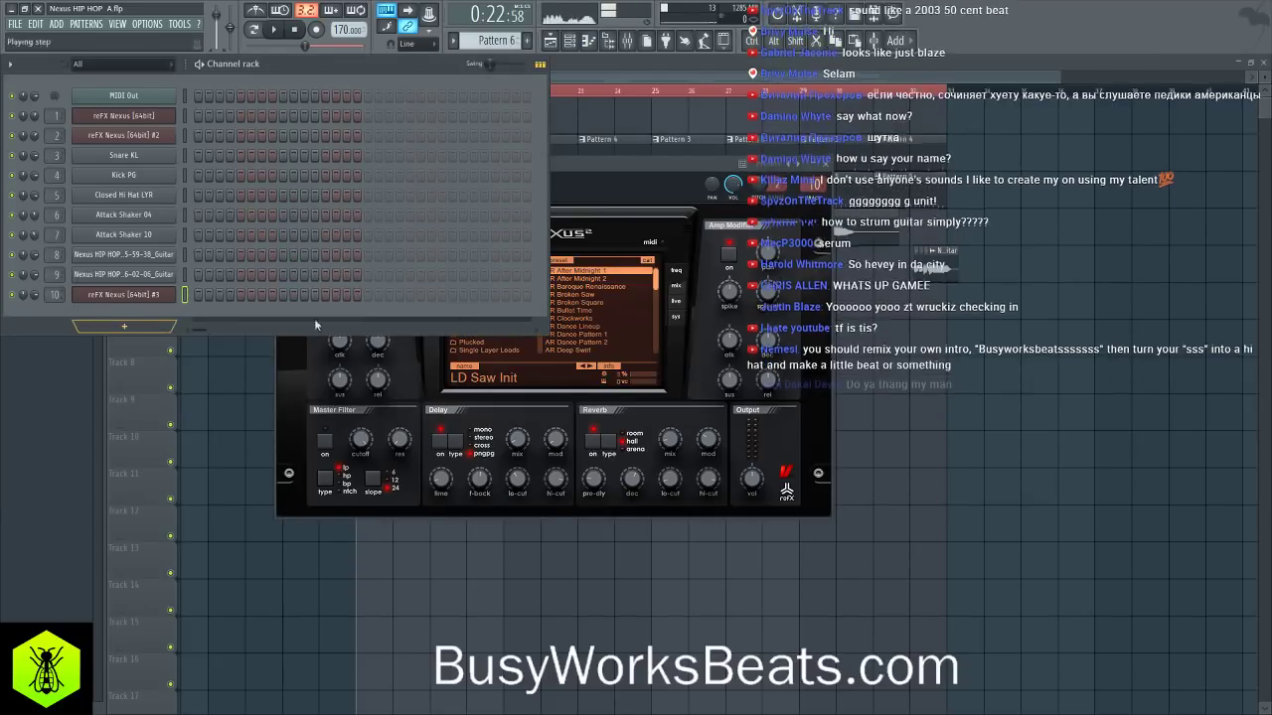
{"action": "left_click", "coordinate": [422, 338]}
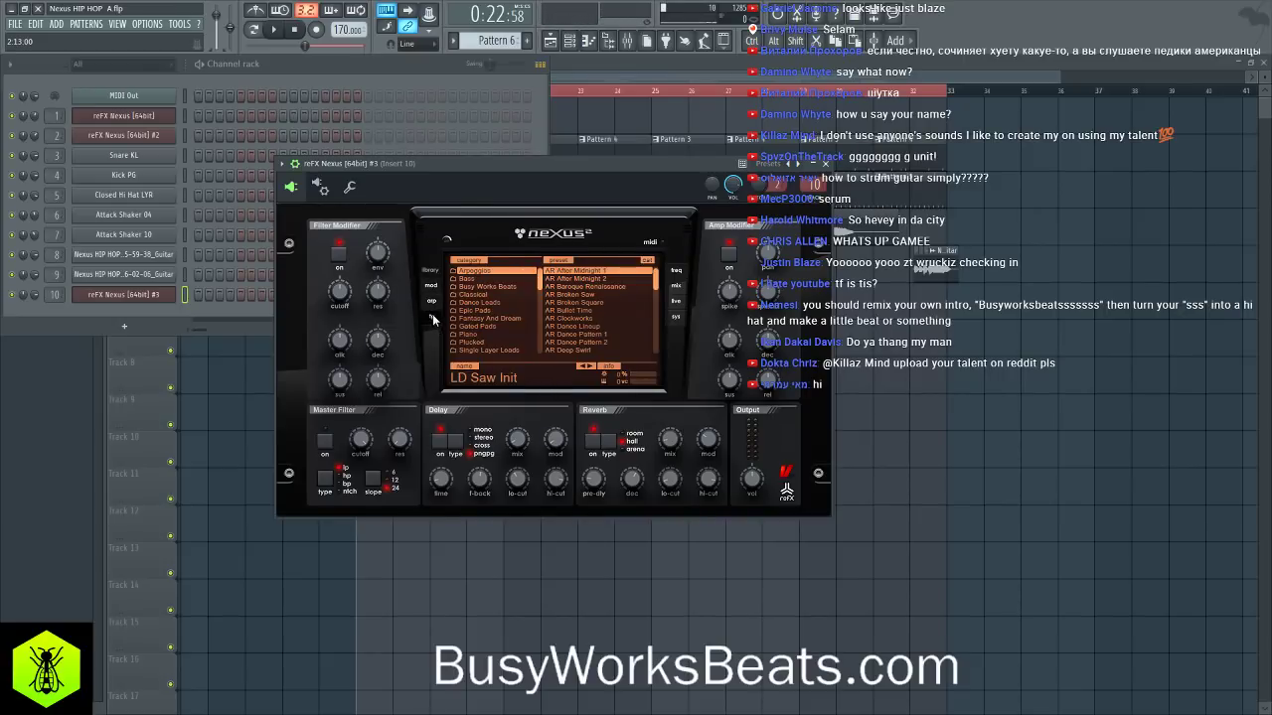
- Search the Nexus library for "br" and browse the brass presets while playing the loop
{"action": "left_click", "coordinate": [498, 343]}
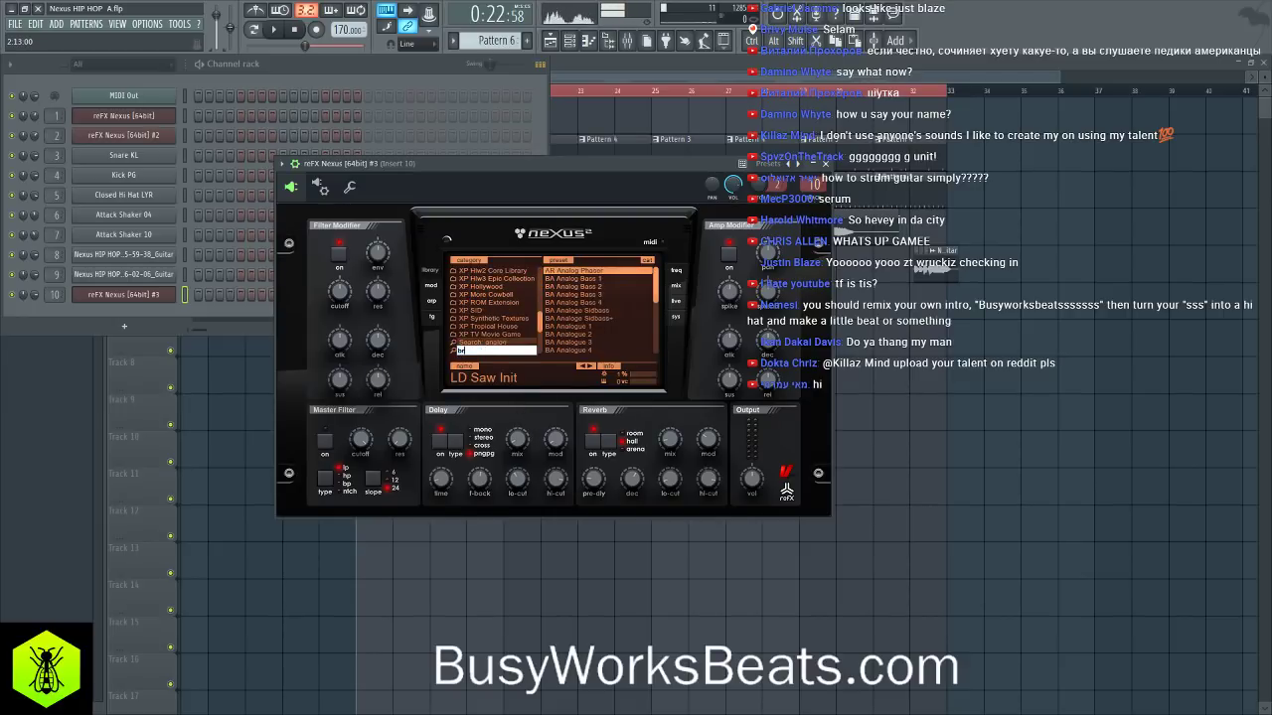
{"action": "key", "text": "Return"}
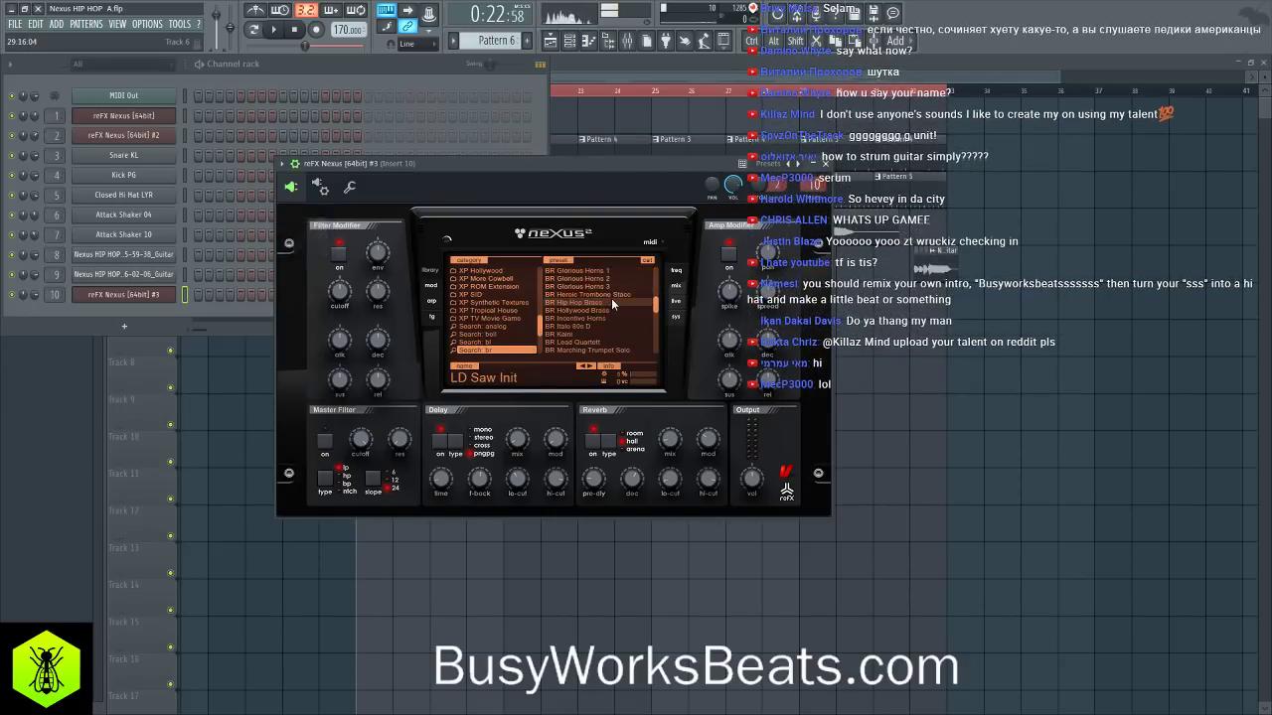
{"action": "scroll", "coordinate": [612, 298], "scroll_direction": "down", "scroll_amount": 5}
{"action": "scroll", "coordinate": [586, 330], "scroll_direction": "up", "scroll_amount": 6}
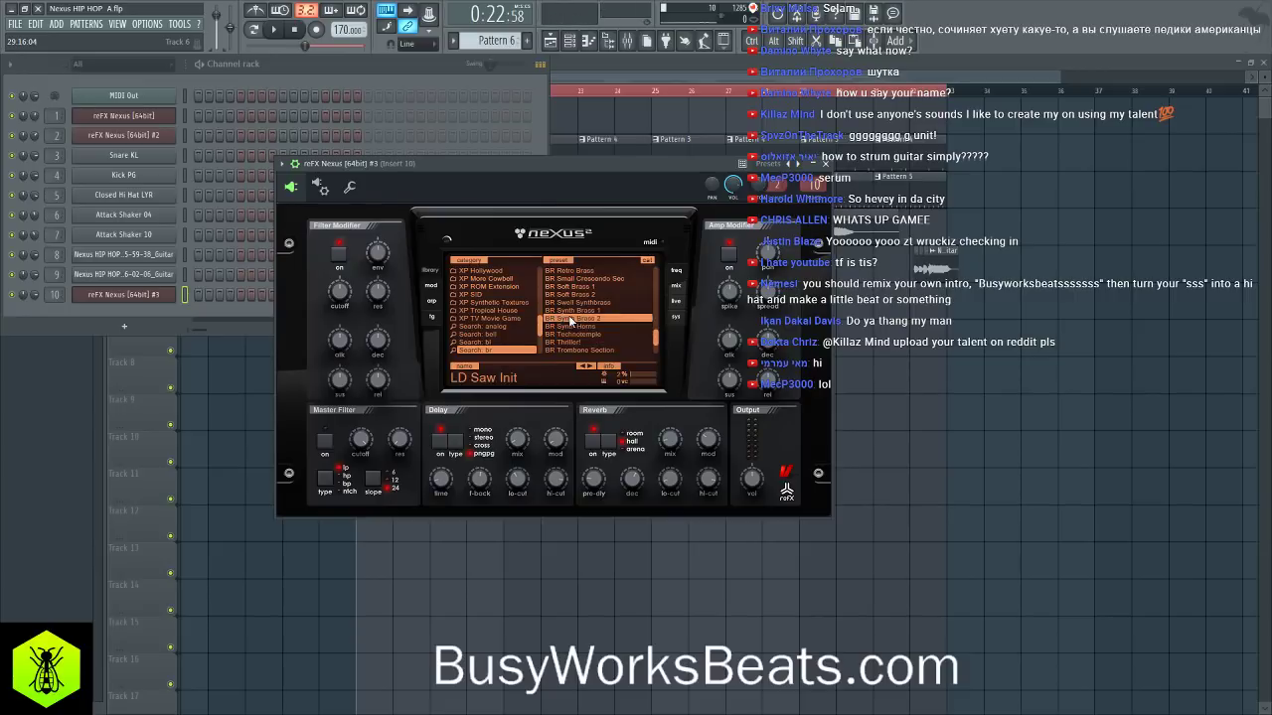
{"action": "scroll", "coordinate": [589, 328], "scroll_direction": "up", "scroll_amount": 3}
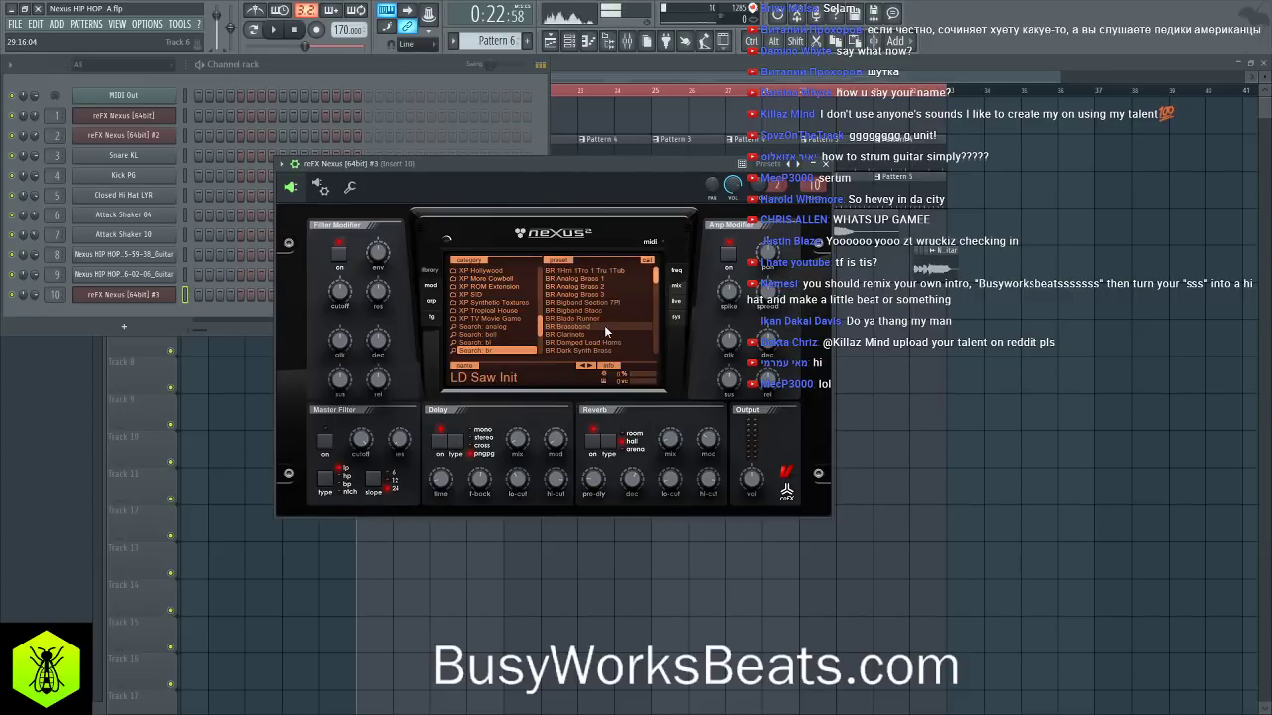
{"action": "scroll", "coordinate": [604, 331], "scroll_direction": "down", "scroll_amount": 2}
{"action": "scroll", "coordinate": [612, 334], "scroll_direction": "down", "scroll_amount": 11}
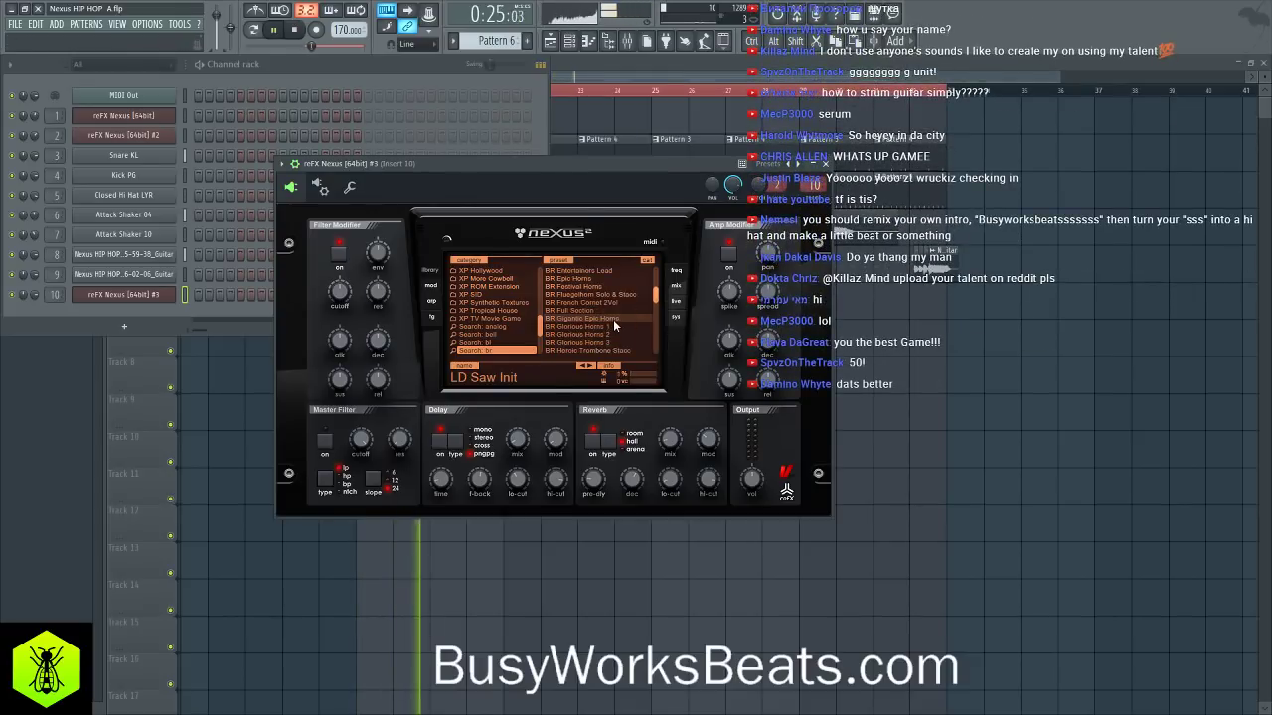
{"action": "scroll", "coordinate": [614, 320], "scroll_direction": "down", "scroll_amount": 4}
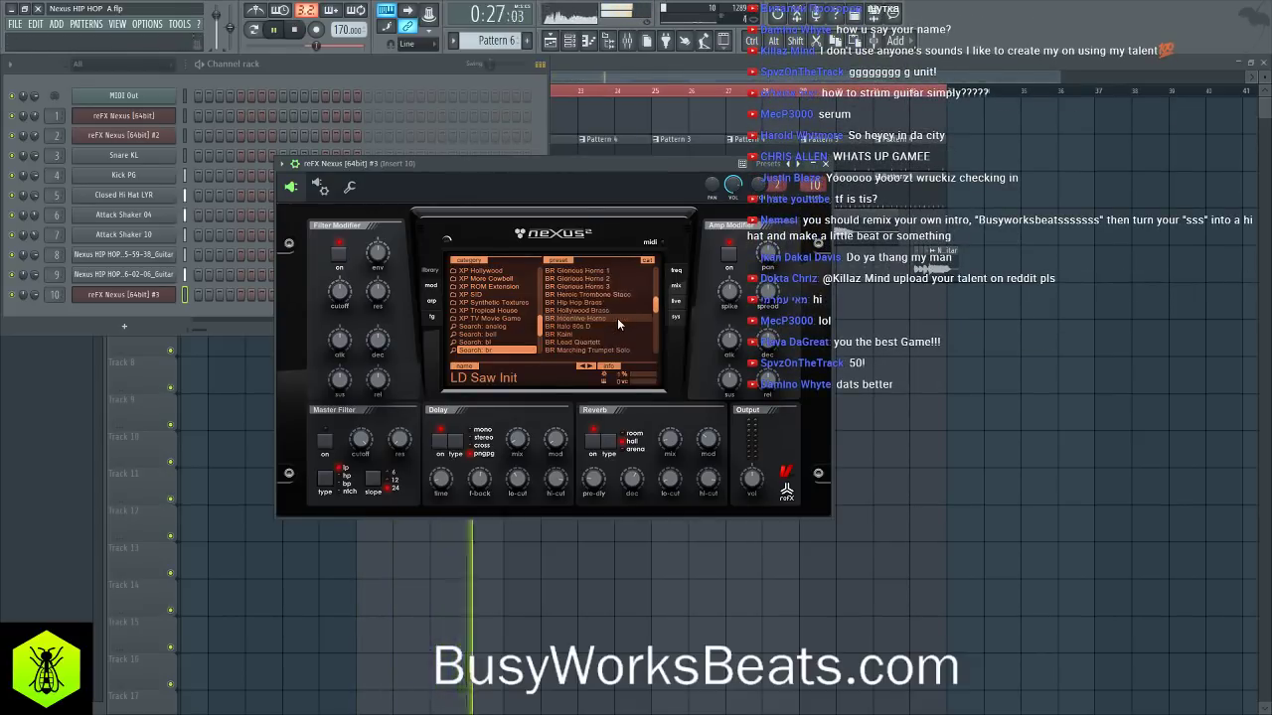
{"action": "key", "text": "space"}
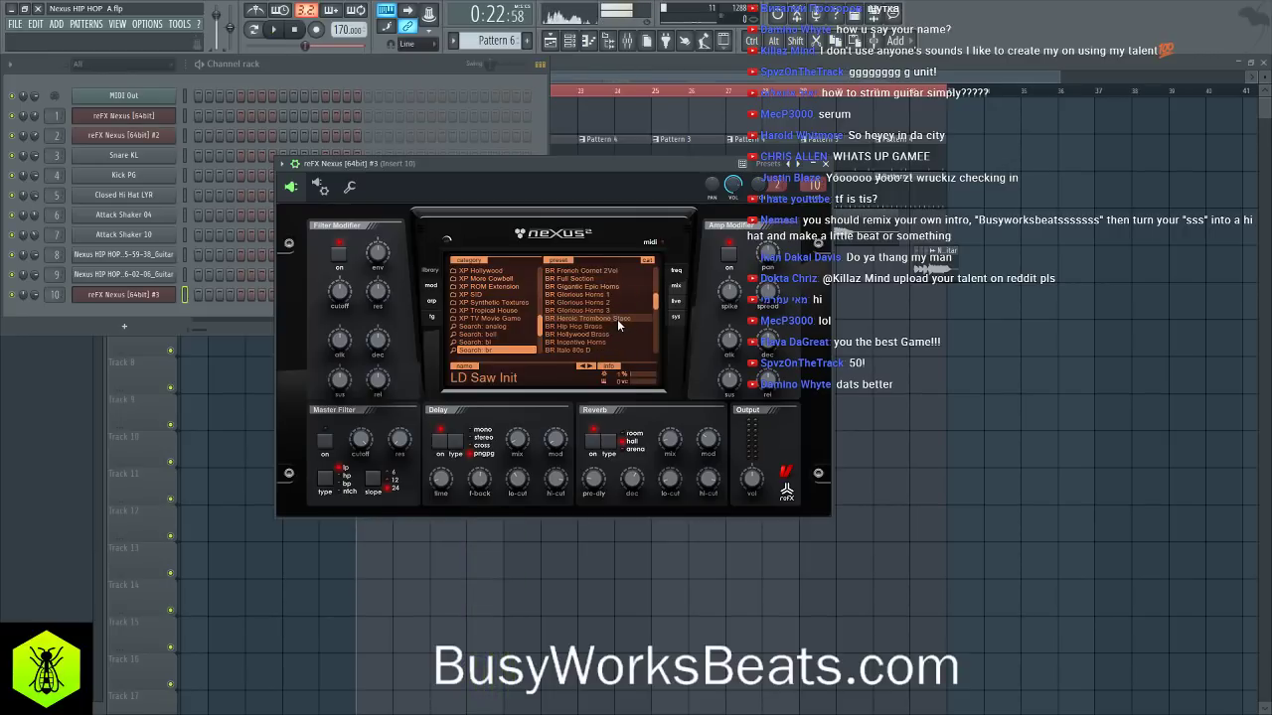
- Audition the presets BR Heroic Trombone Stacc and BR Marching Trumpet Solo in the third Nexus against the loop
{"action": "left_click", "coordinate": [617, 319]}
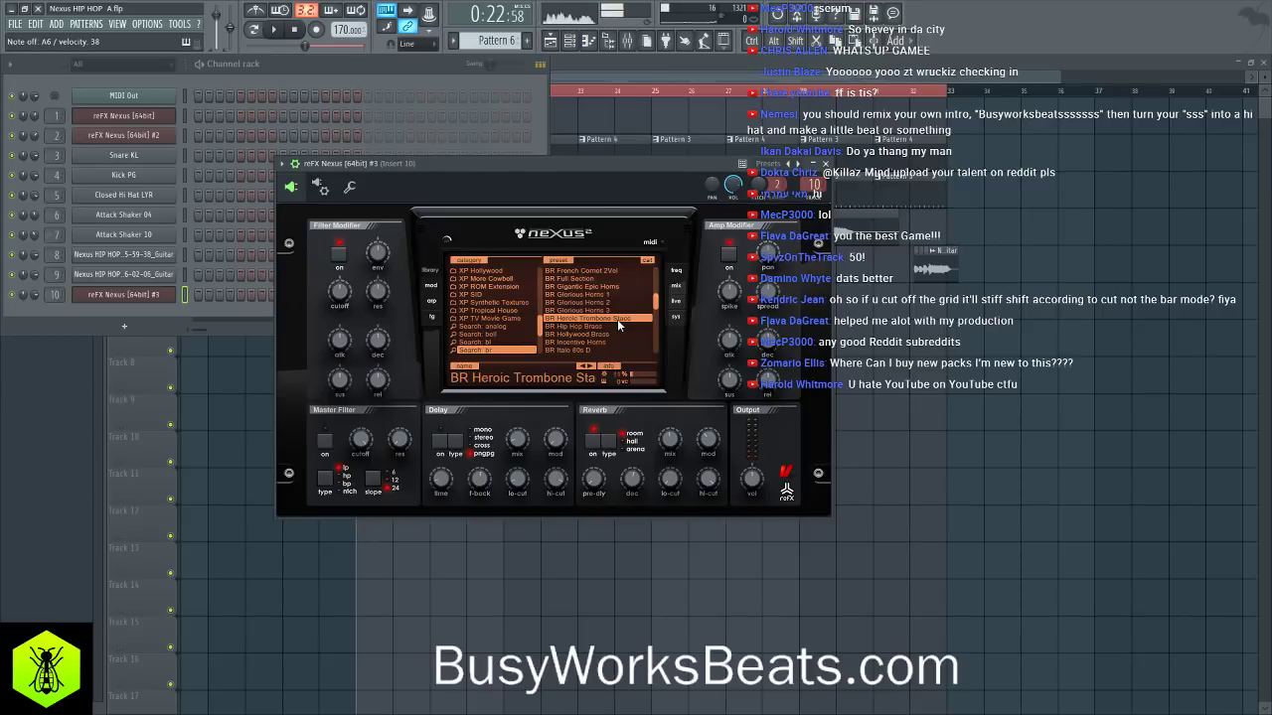
{"action": "scroll", "coordinate": [596, 324], "scroll_direction": "down", "scroll_amount": 3}
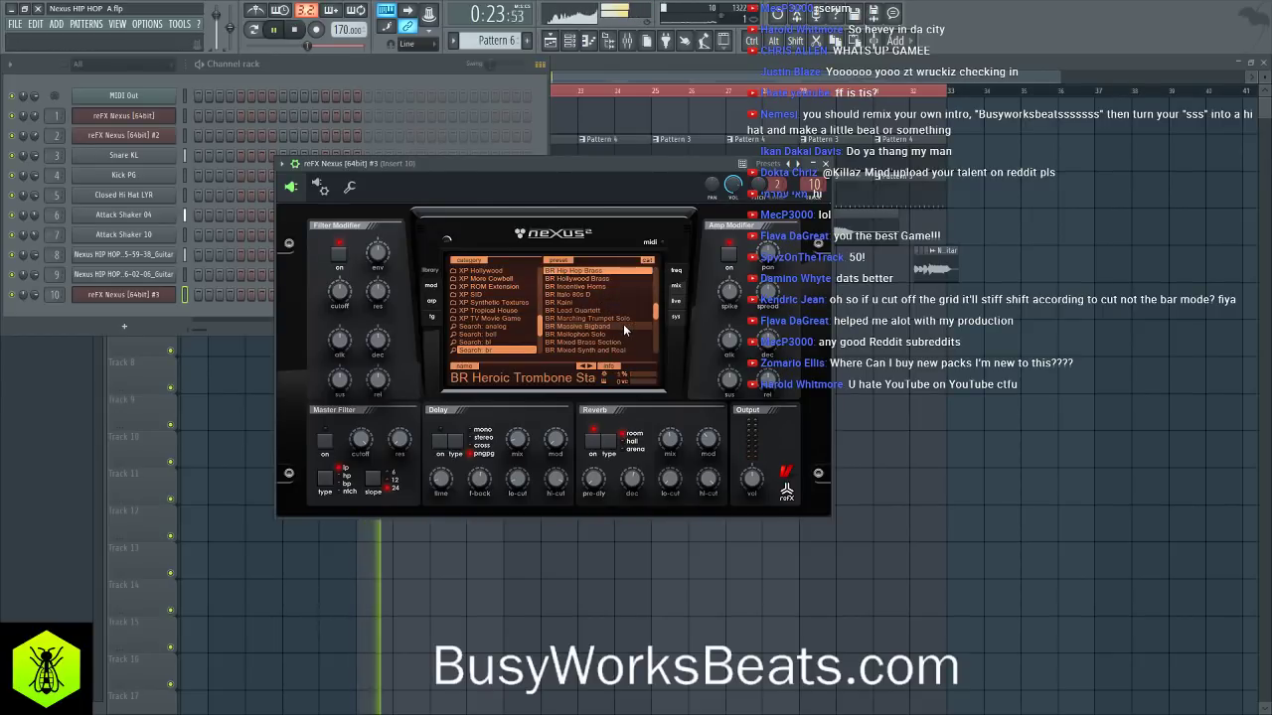
{"action": "left_click", "coordinate": [617, 318]}
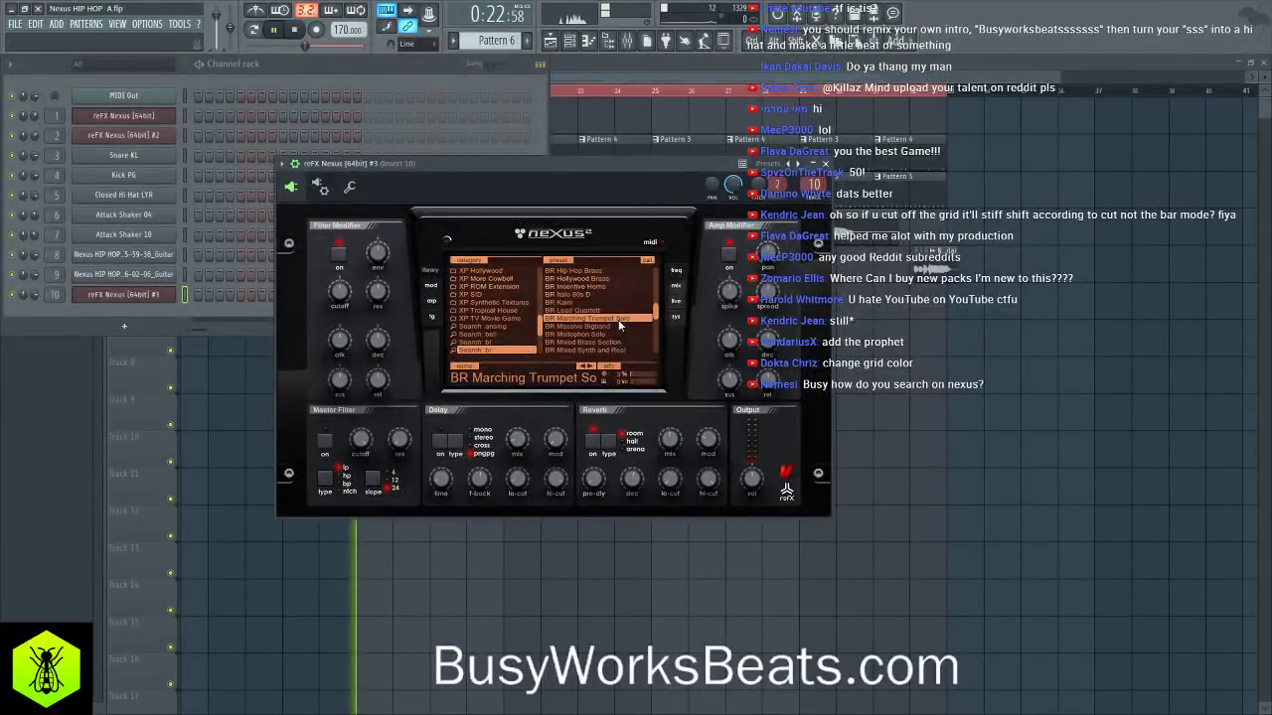
- Clear the loop selection over bars 17 to 33 and play the arrangement to try the marching trumpet preset
{"action": "left_click", "coordinate": [929, 373]}
{"action": "left_click", "coordinate": [296, 30]}
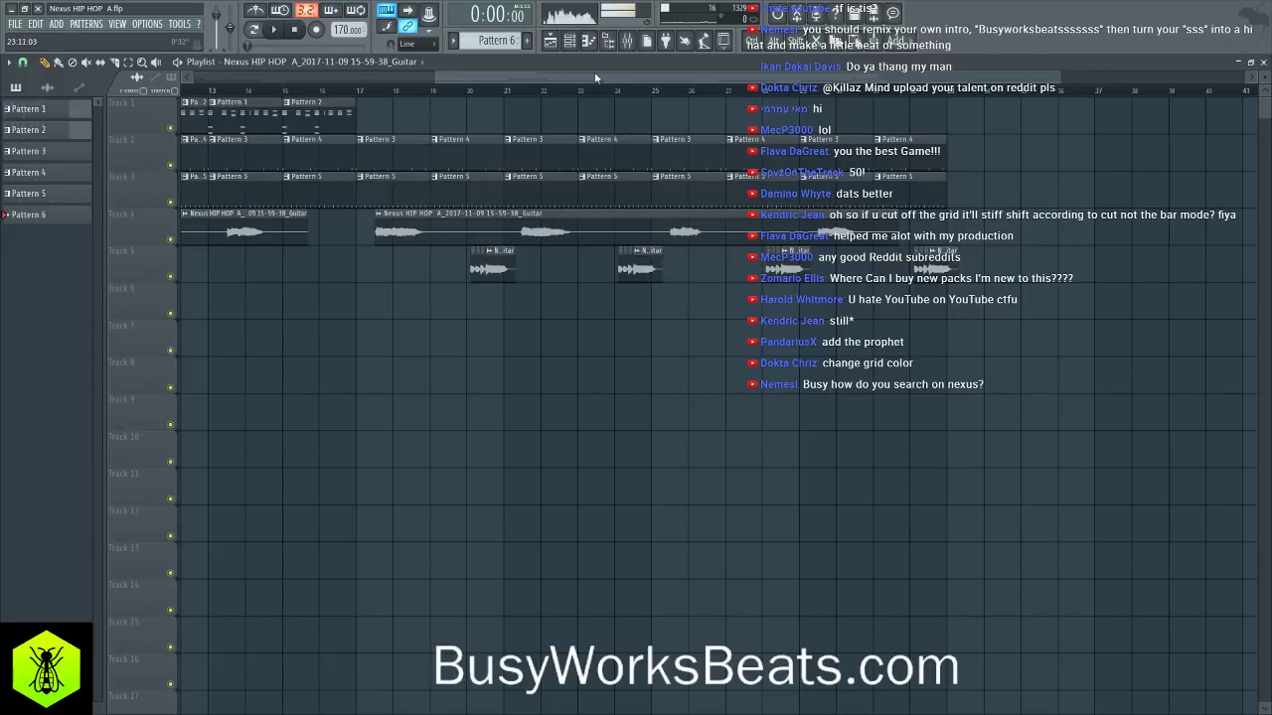
{"action": "left_click", "coordinate": [569, 40]}
{"action": "left_click", "coordinate": [123, 294]}
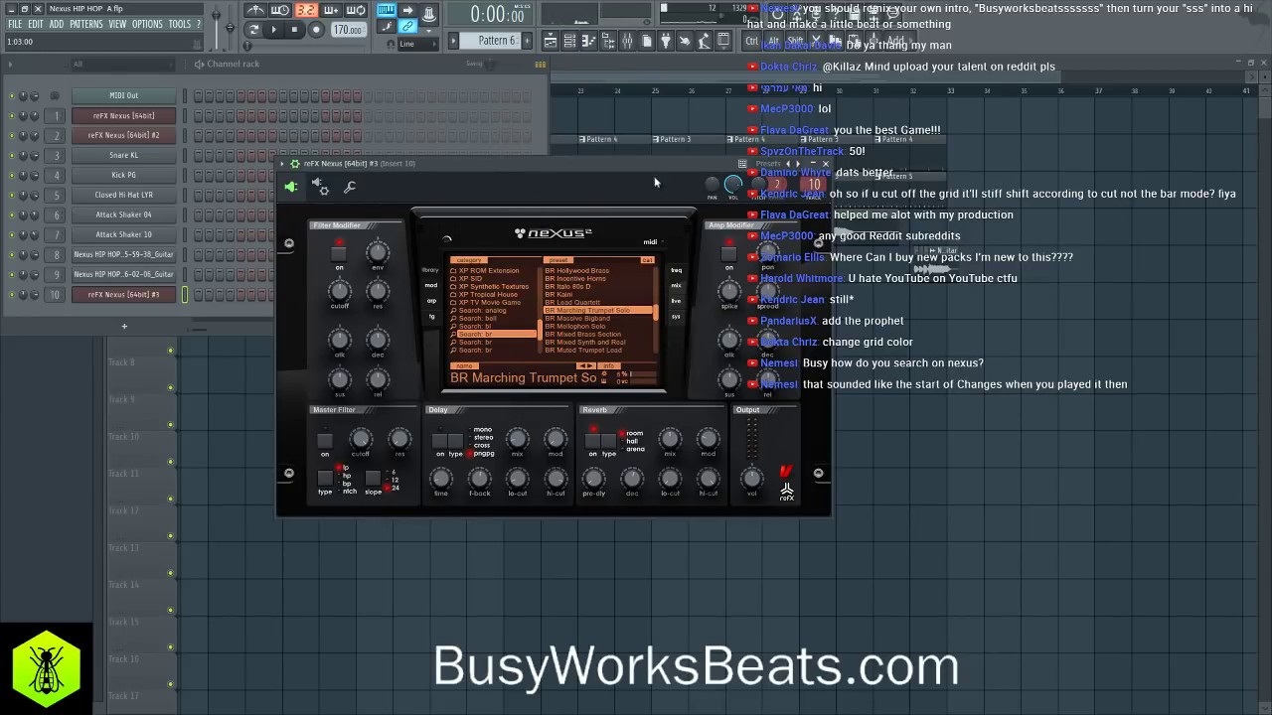
{"action": "left_click", "coordinate": [825, 163]}
{"action": "left_click", "coordinate": [741, 471]}
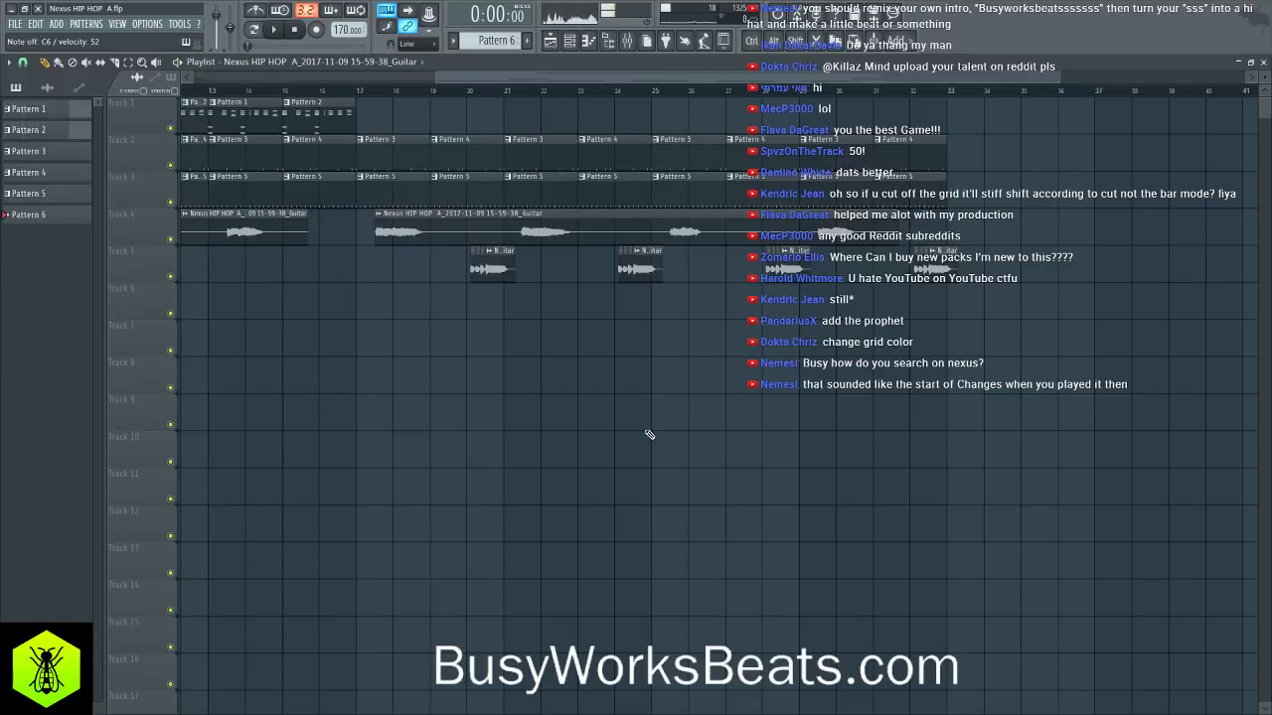
{"action": "key", "text": "space"}
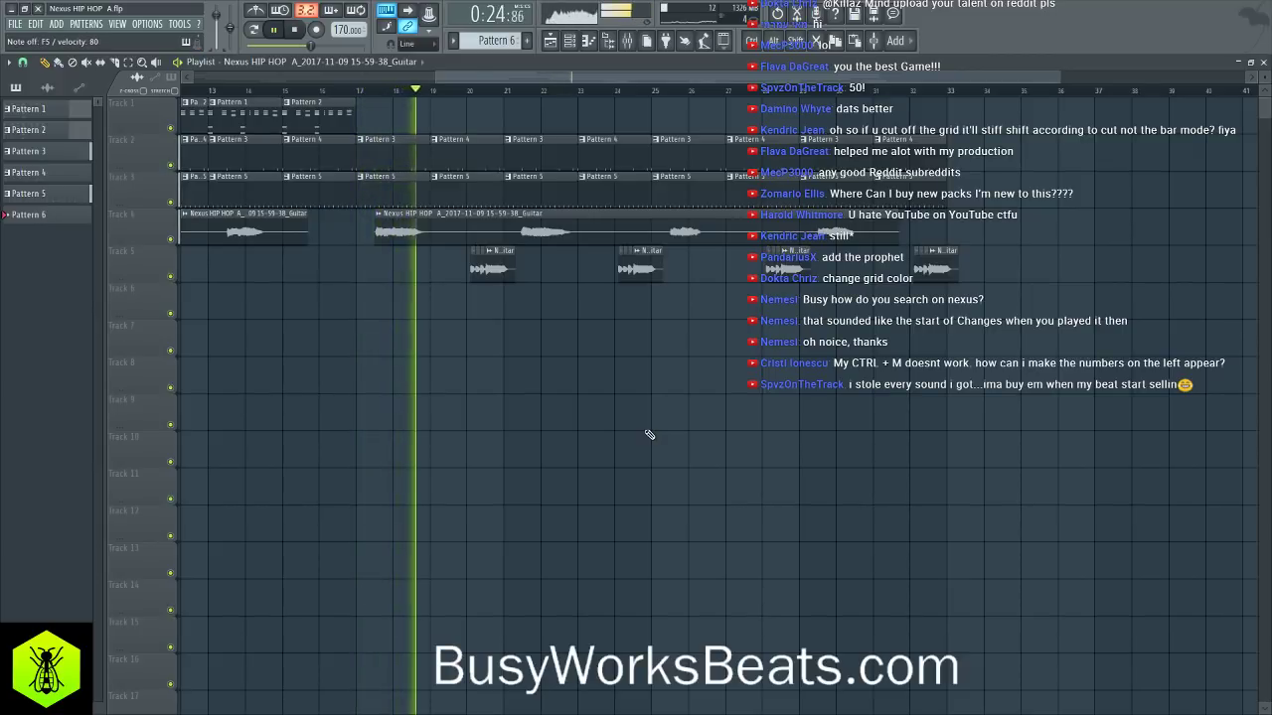
{"action": "key", "text": "space"}
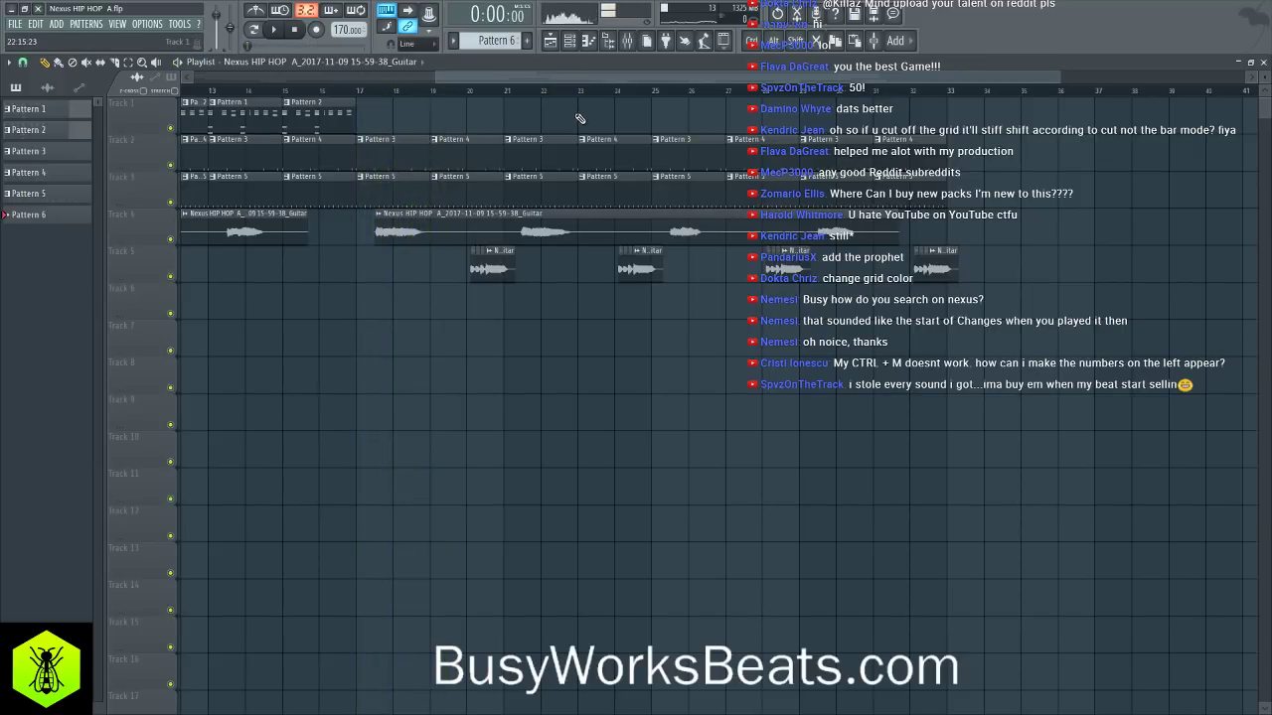
- Load the preset BR Muted Trumpet Lead in the third Nexus channel
{"action": "left_click", "coordinate": [569, 40]}
{"action": "left_click", "coordinate": [153, 297]}
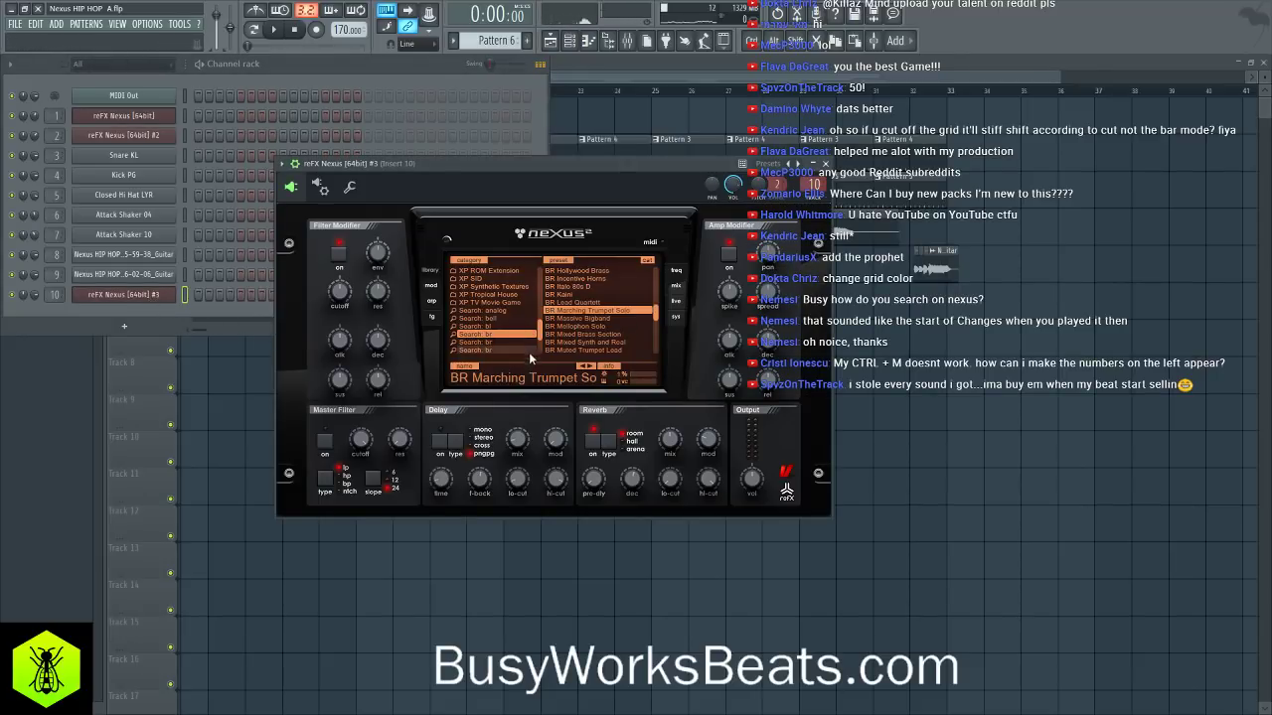
{"action": "scroll", "coordinate": [601, 348], "scroll_direction": "down", "scroll_amount": 3}
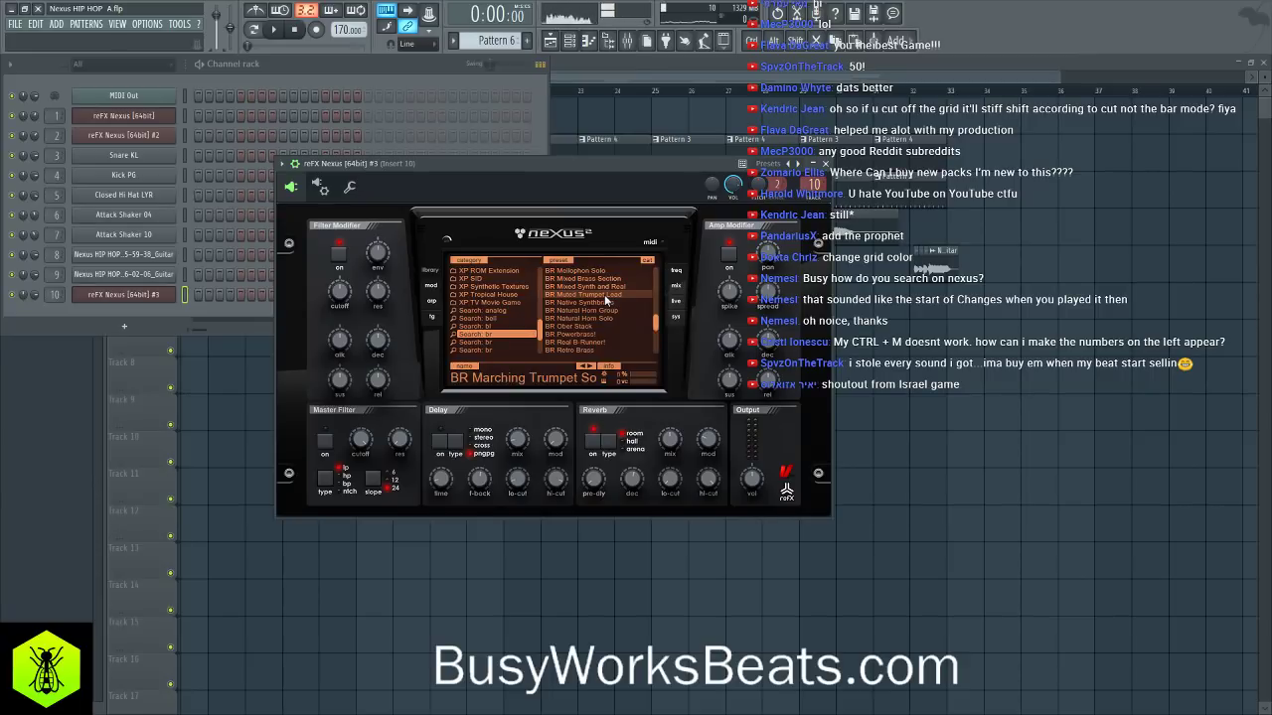
{"action": "left_click", "coordinate": [605, 297]}
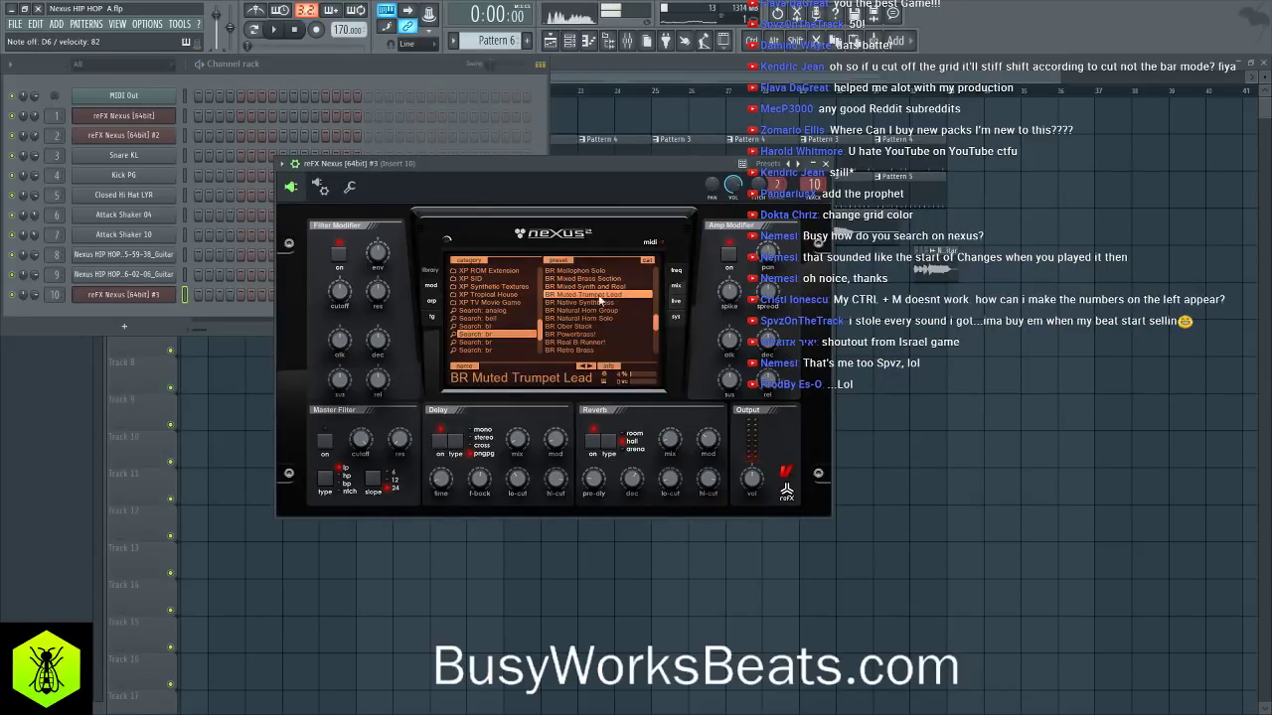
- Change the portamento mode in the muted trumpet's modulation settings and play the arrangement to try the sound
{"action": "left_click", "coordinate": [437, 285]}
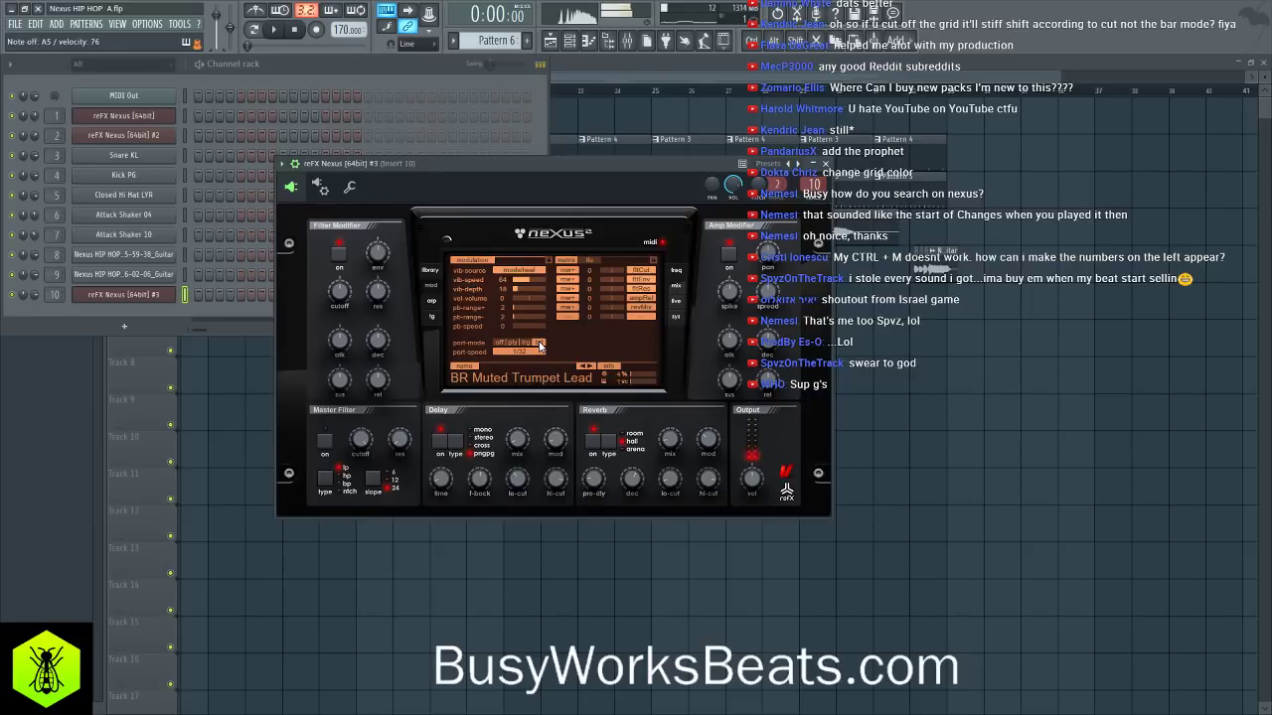
{"action": "key", "text": "space"}
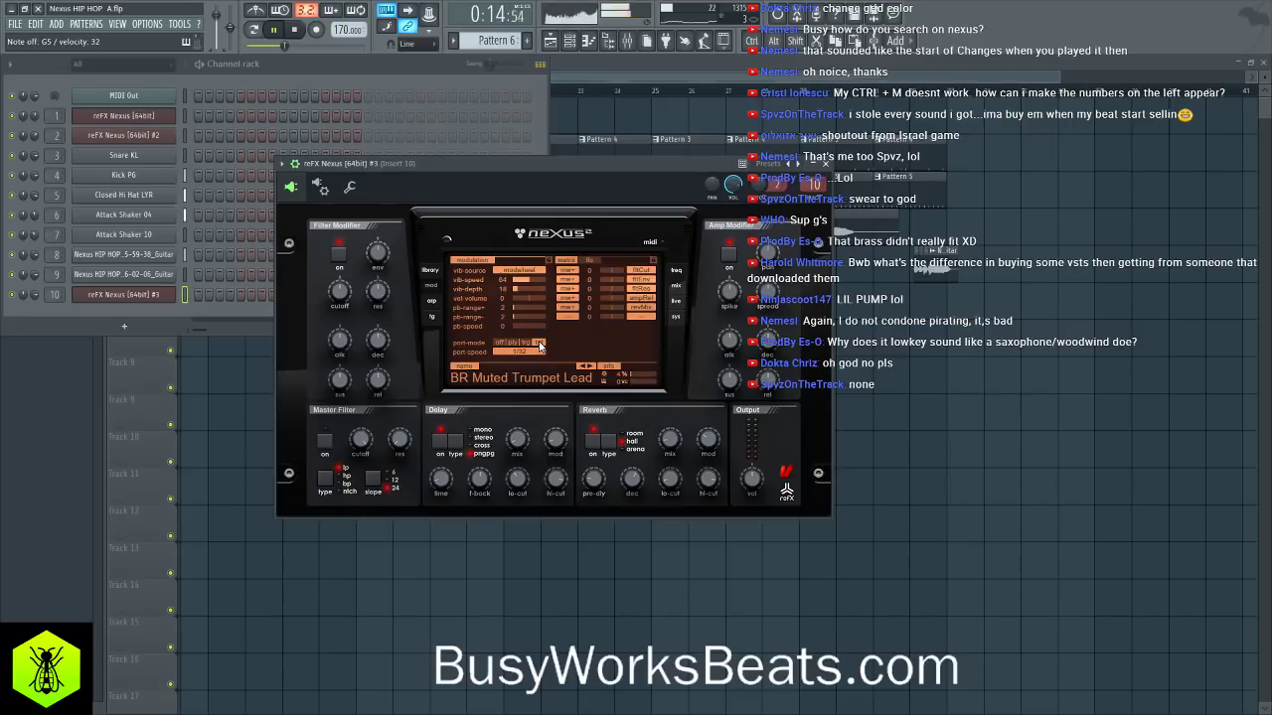
{"action": "key", "text": "space"}
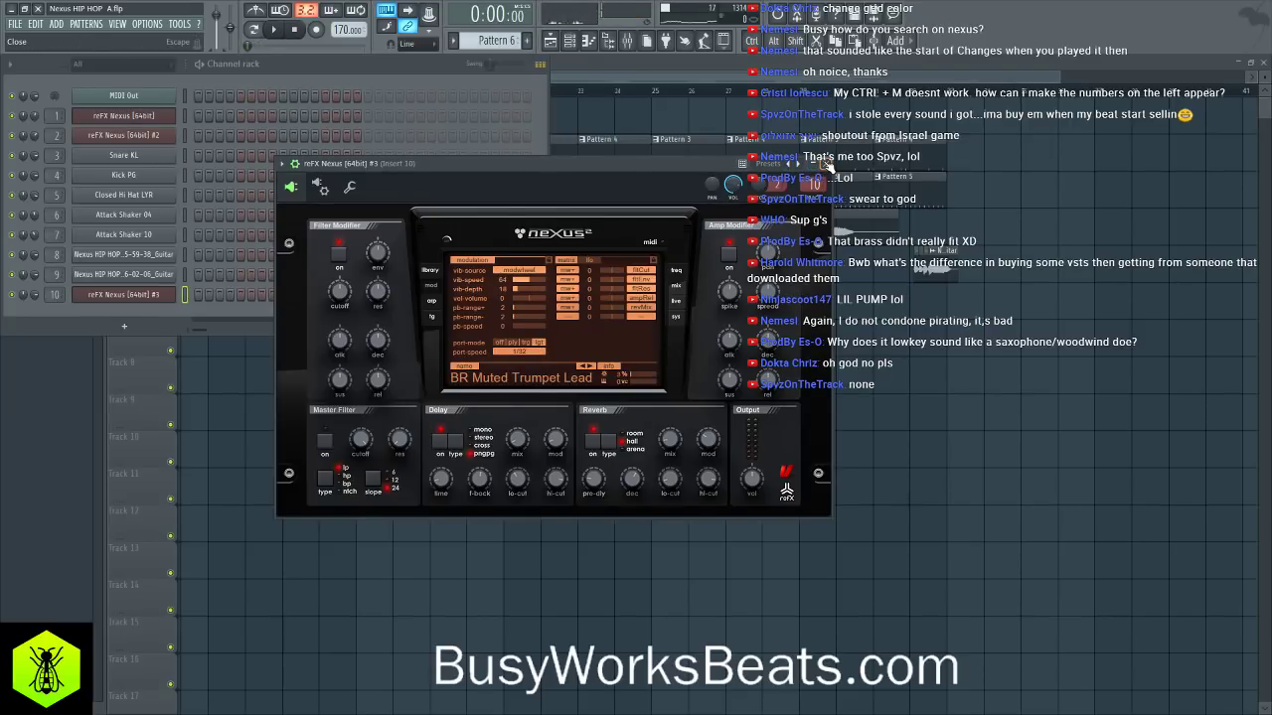
- Play the arrangement from bar 17 and again from the start to hear where a further part could fit
{"action": "left_click", "coordinate": [537, 378]}
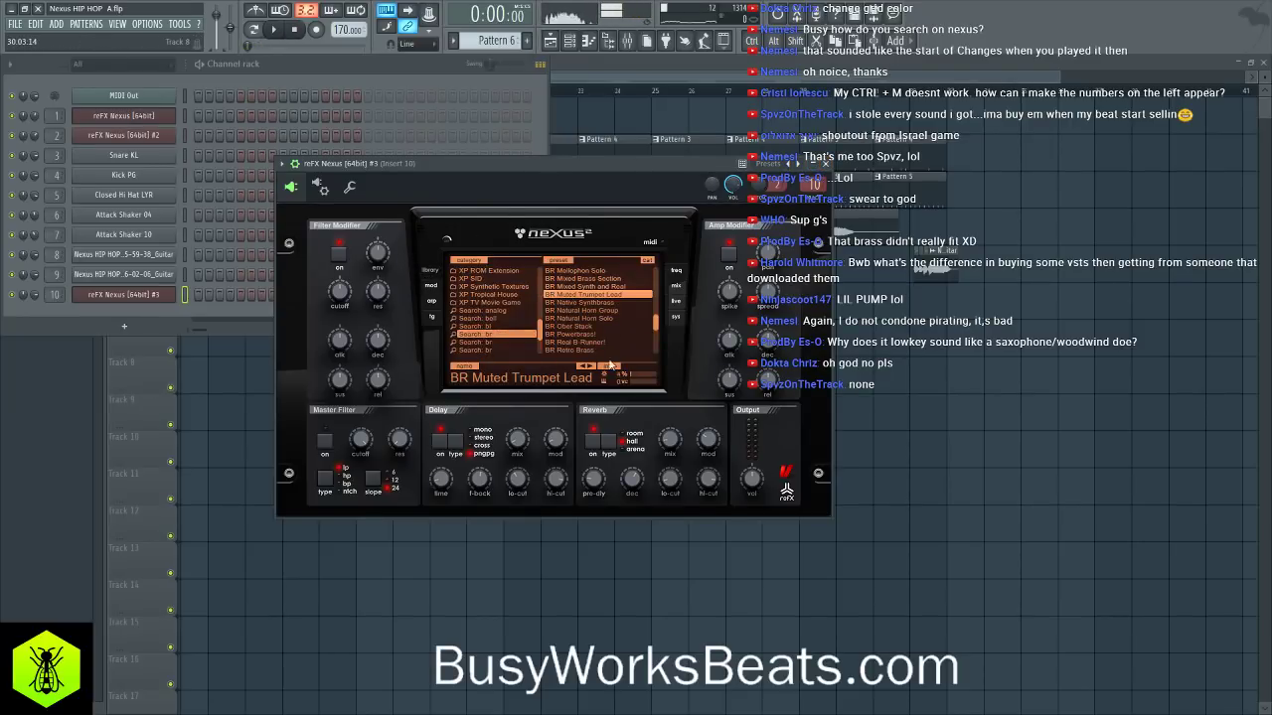
{"action": "key", "text": "F5"}
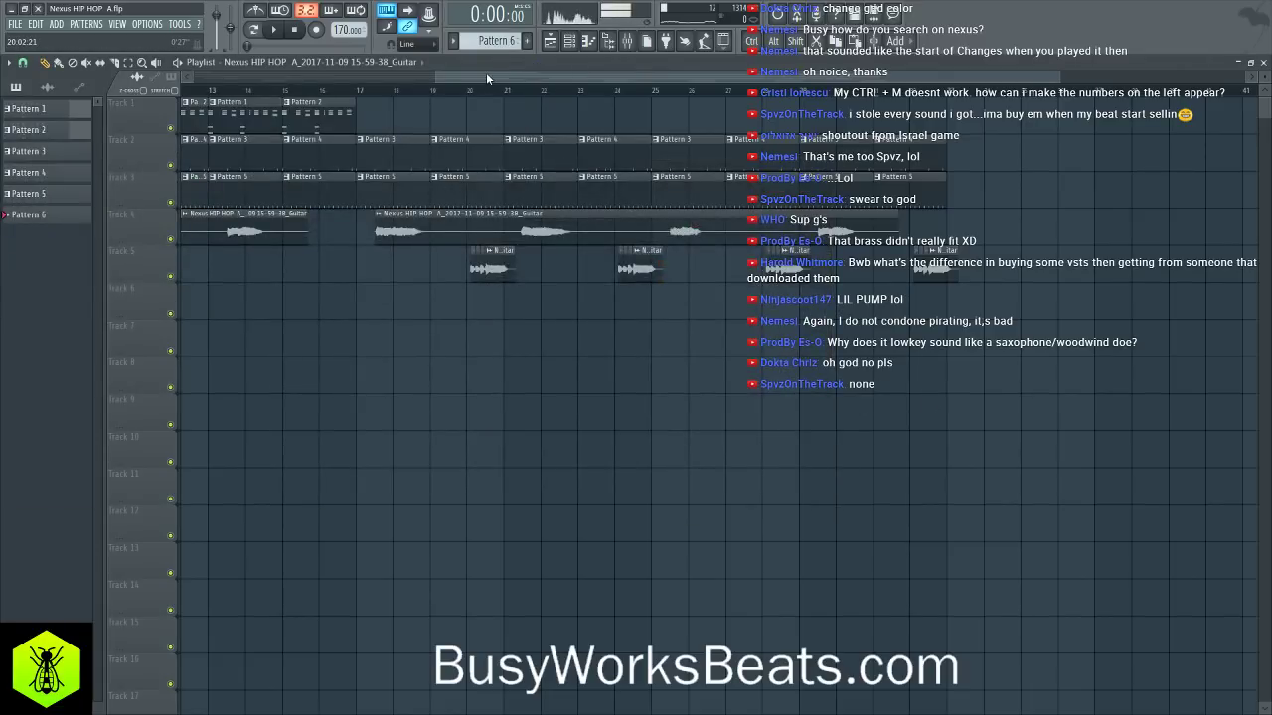
{"action": "left_click_drag", "start_coordinate": [744, 107], "coordinate": [792, 103]}
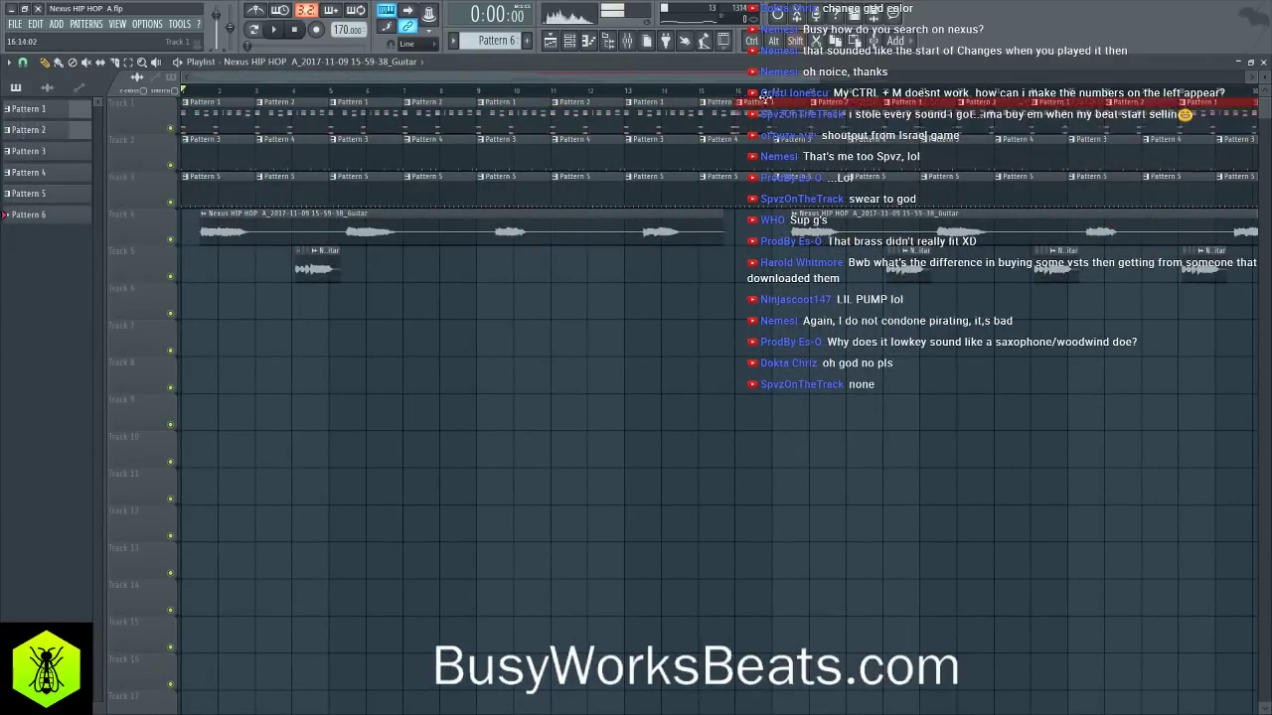
{"action": "scroll", "coordinate": [792, 102], "scroll_direction": "down", "scroll_amount": 3}
{"action": "key", "text": "space"}
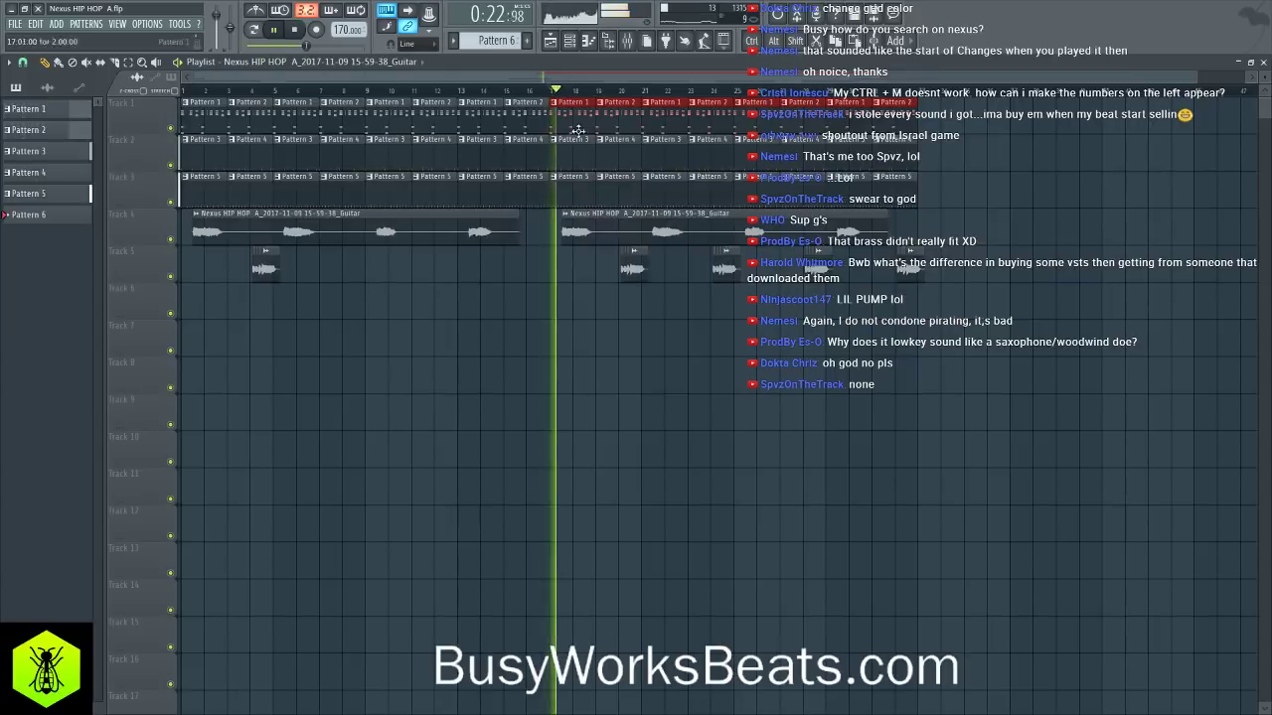
{"action": "left_click", "coordinate": [570, 41]}
{"action": "key", "text": "space"}
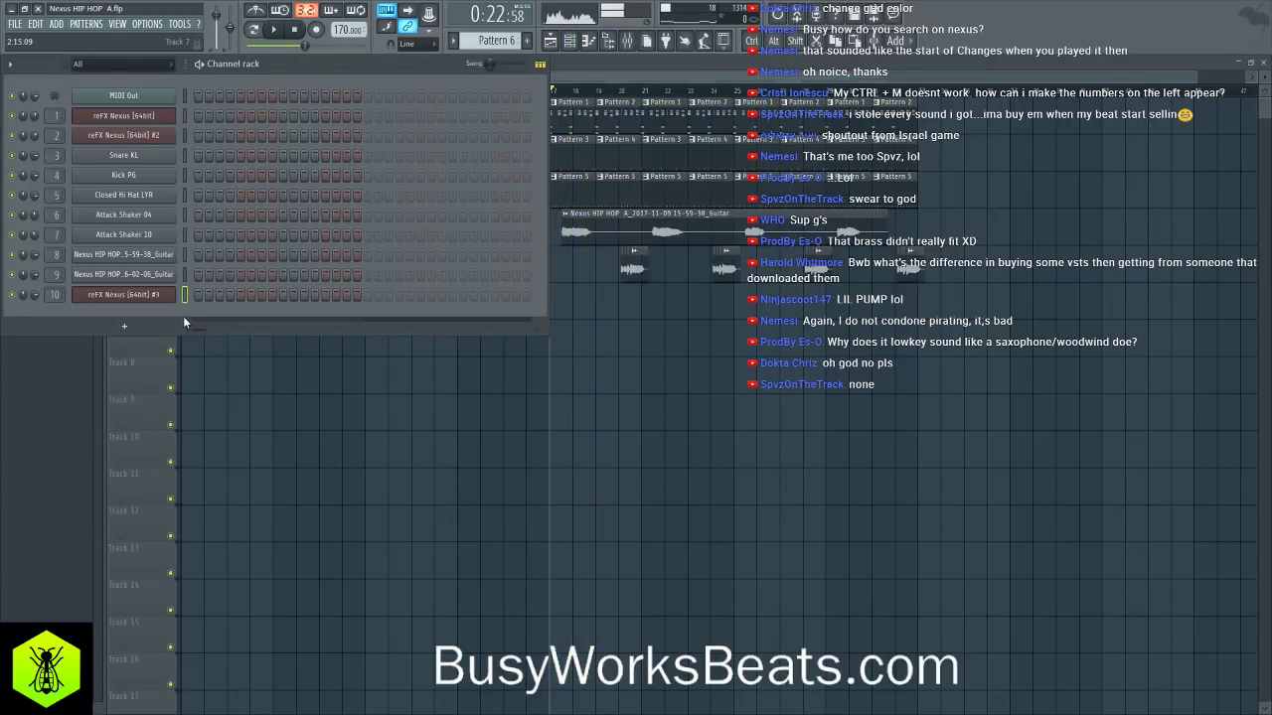
{"action": "key", "text": "F6"}
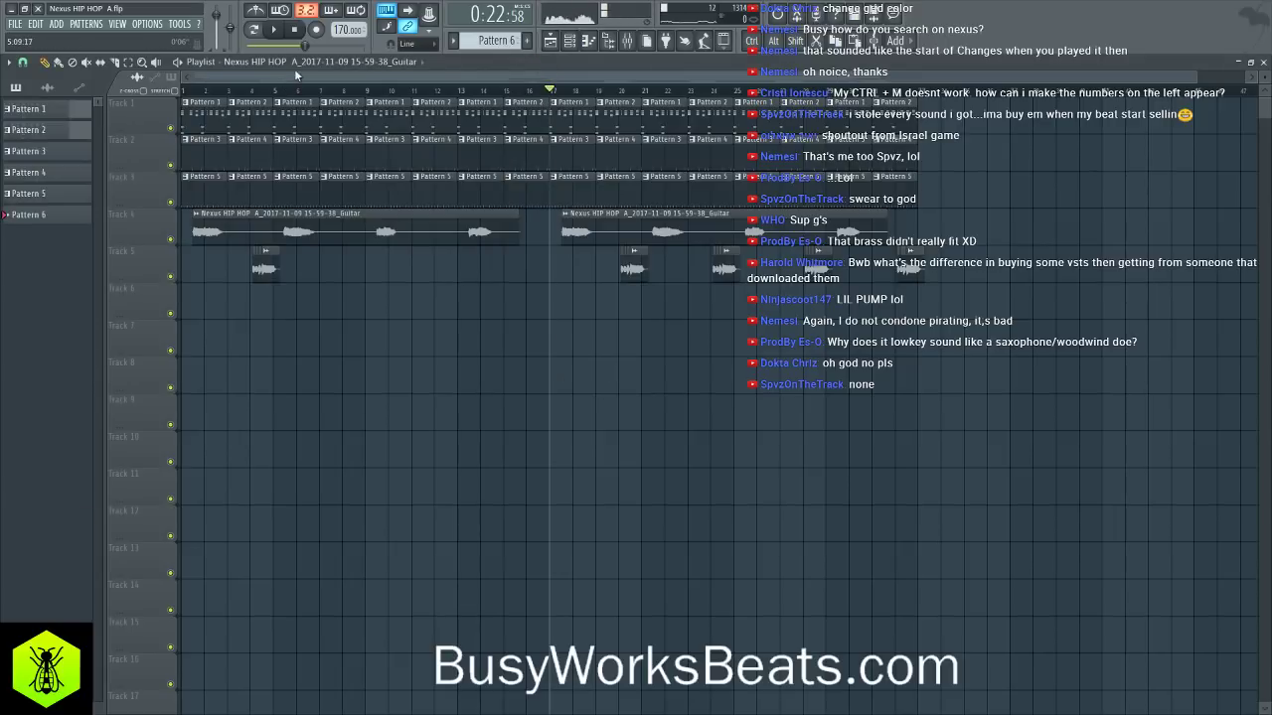
{"action": "key", "text": "space"}
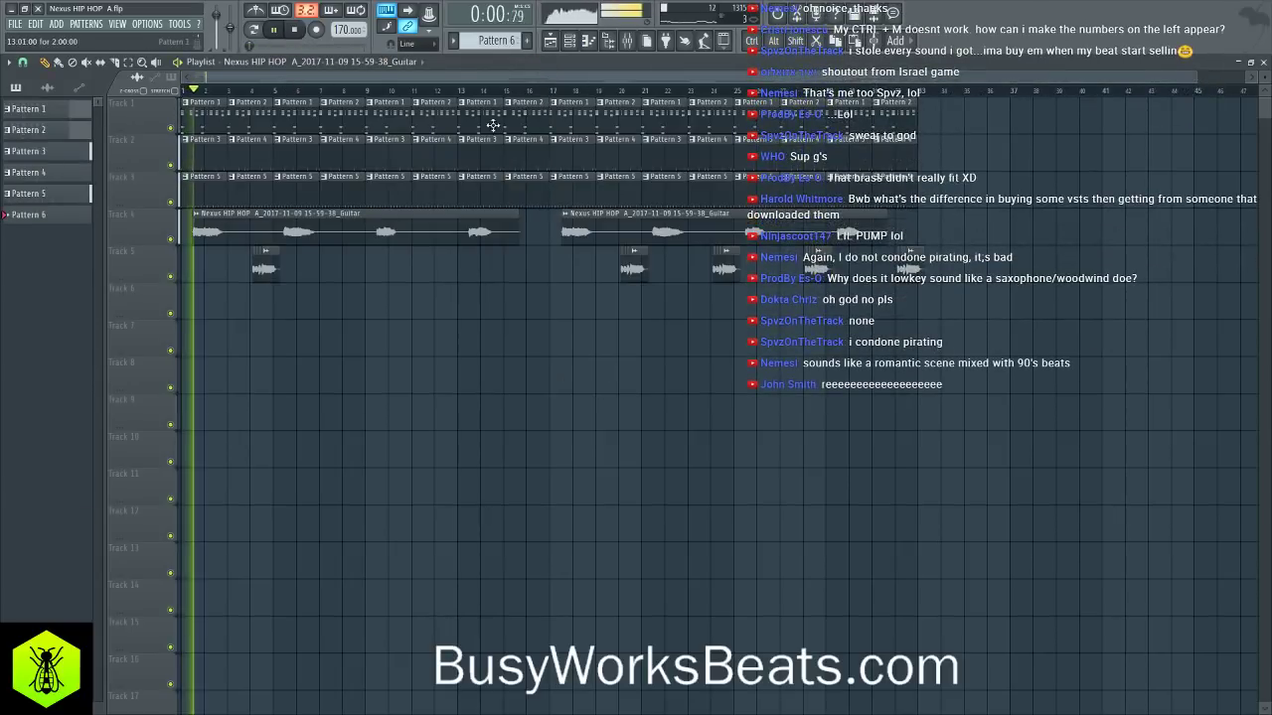
{"action": "left_click", "coordinate": [571, 41]}
{"action": "key", "text": "space"}
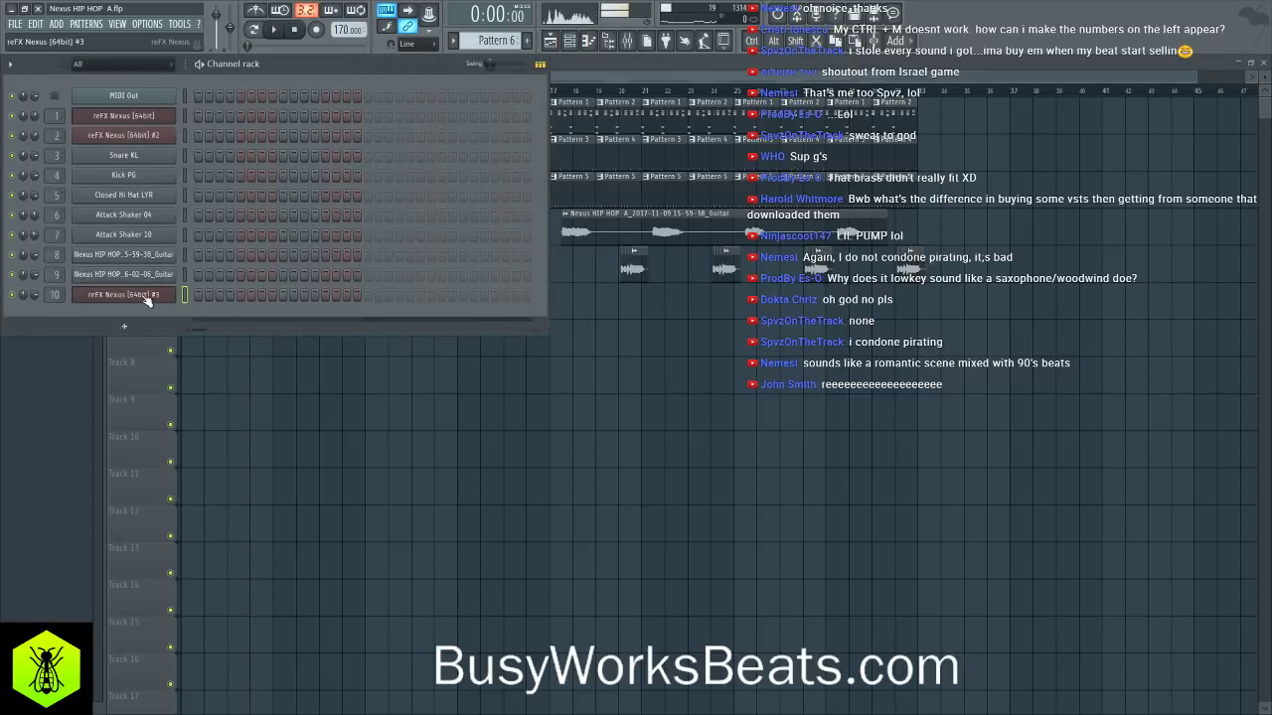
- Load the preset BA Basic Triangle from the Bass category in the third Nexus channel
{"action": "left_click", "coordinate": [146, 295]}
{"action": "left_click", "coordinate": [438, 270]}
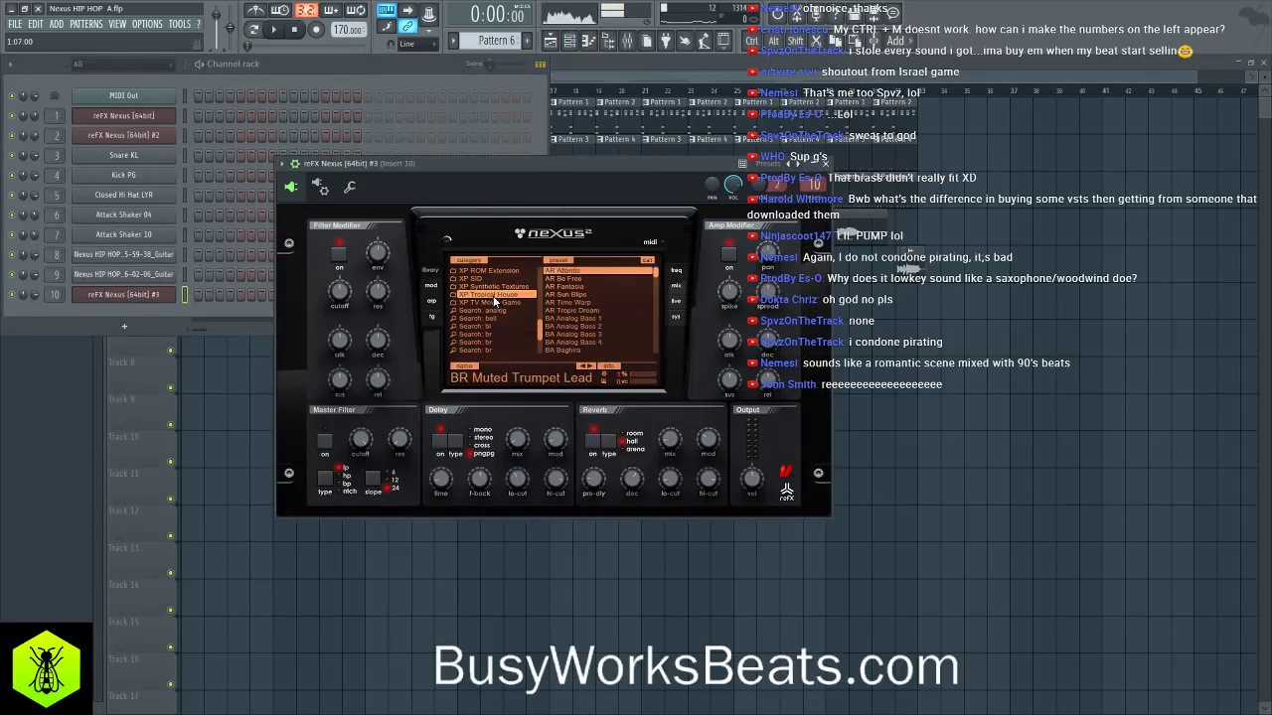
{"action": "scroll", "coordinate": [486, 317], "scroll_direction": "up", "scroll_amount": 10}
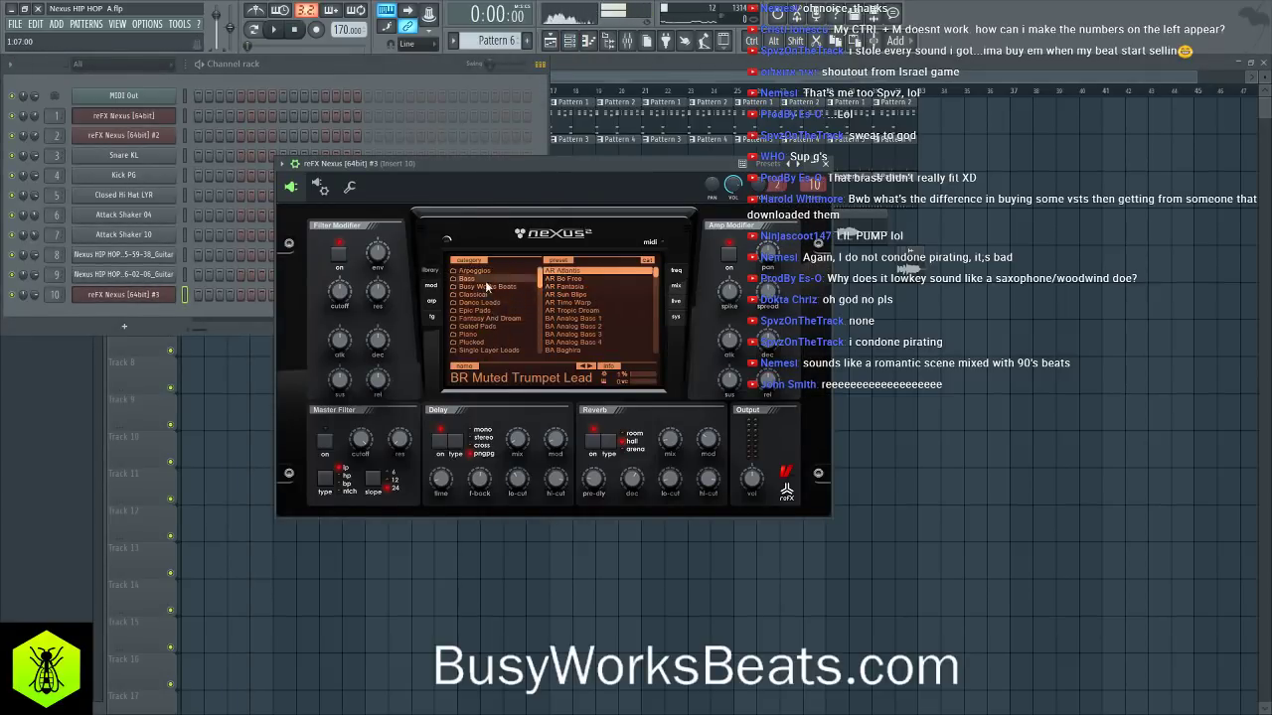
{"action": "left_click", "coordinate": [485, 279]}
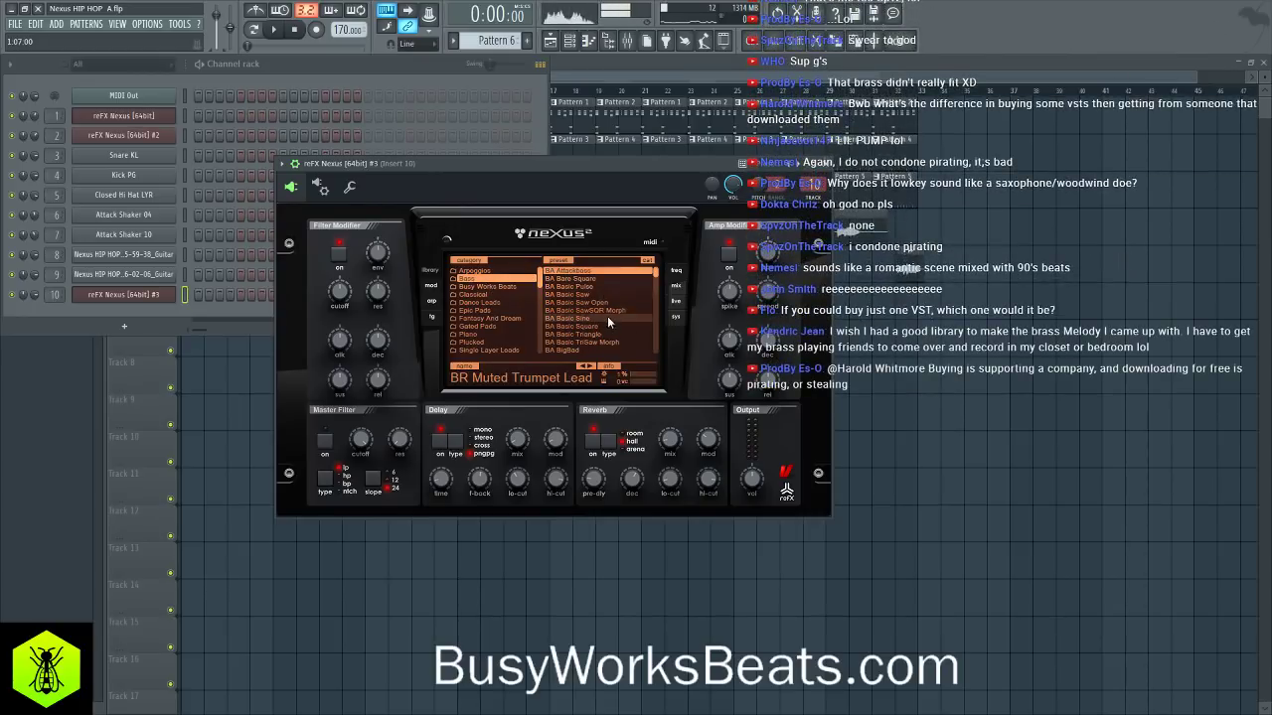
{"action": "left_click", "coordinate": [582, 335]}
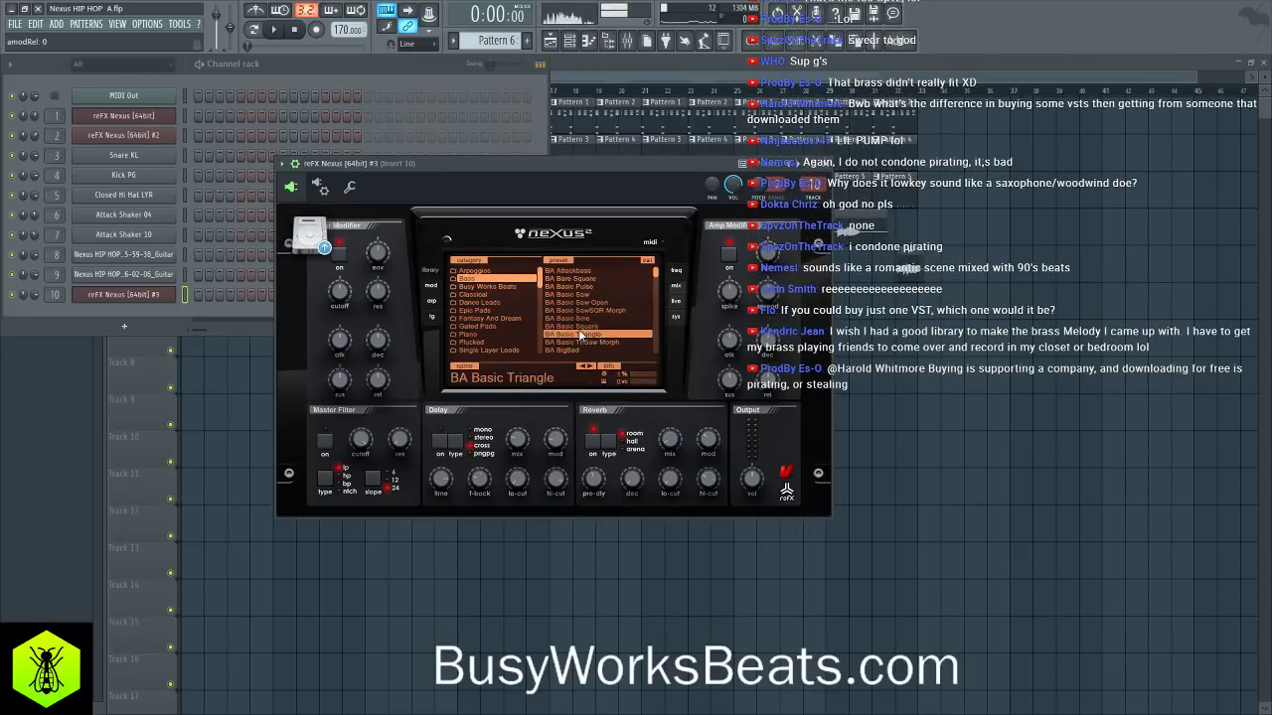
- Turn off the reverb of the triangle bass, check its system and modulation settings, and close the third Nexus
{"action": "left_click", "coordinate": [673, 315]}
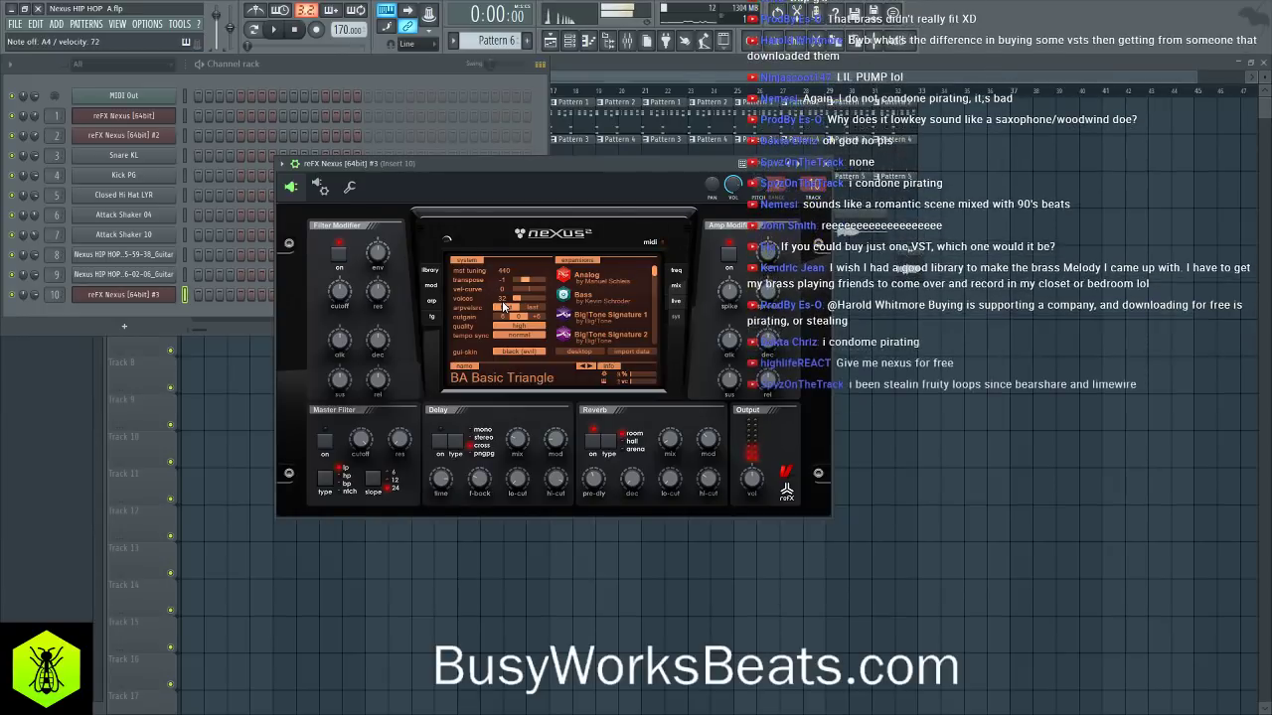
{"action": "left_click", "coordinate": [596, 447]}
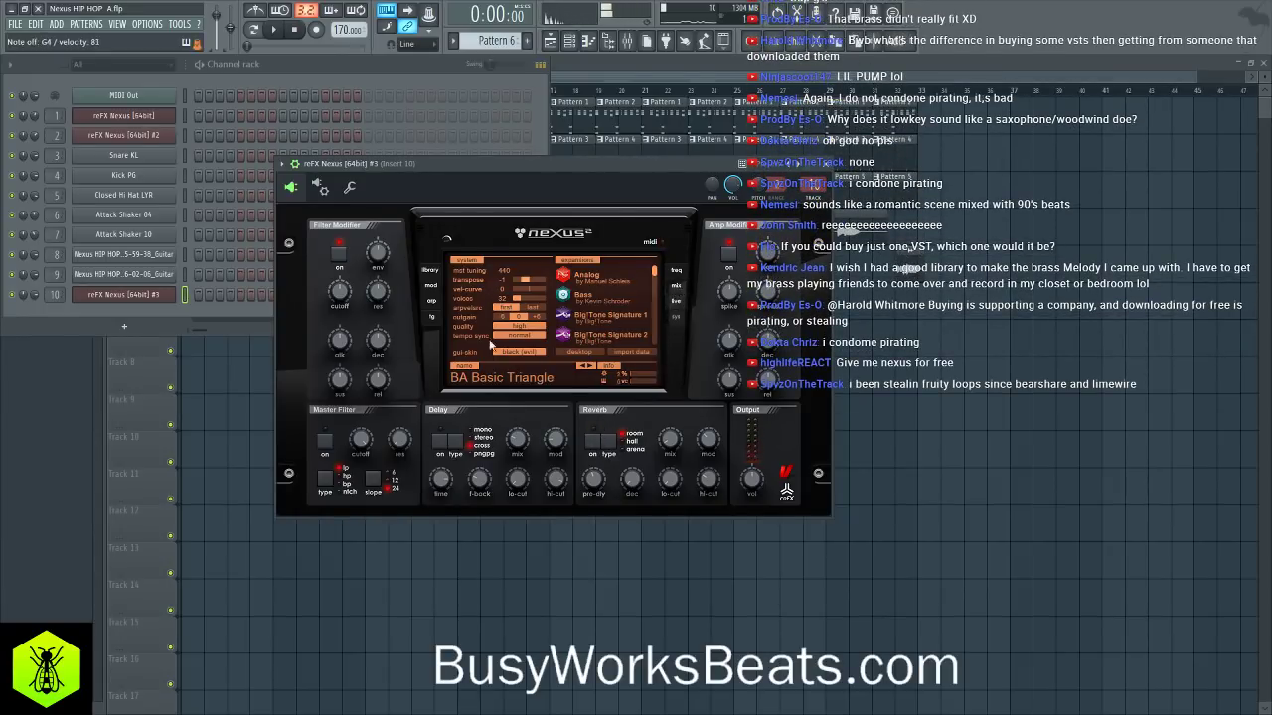
{"action": "left_click", "coordinate": [435, 284]}
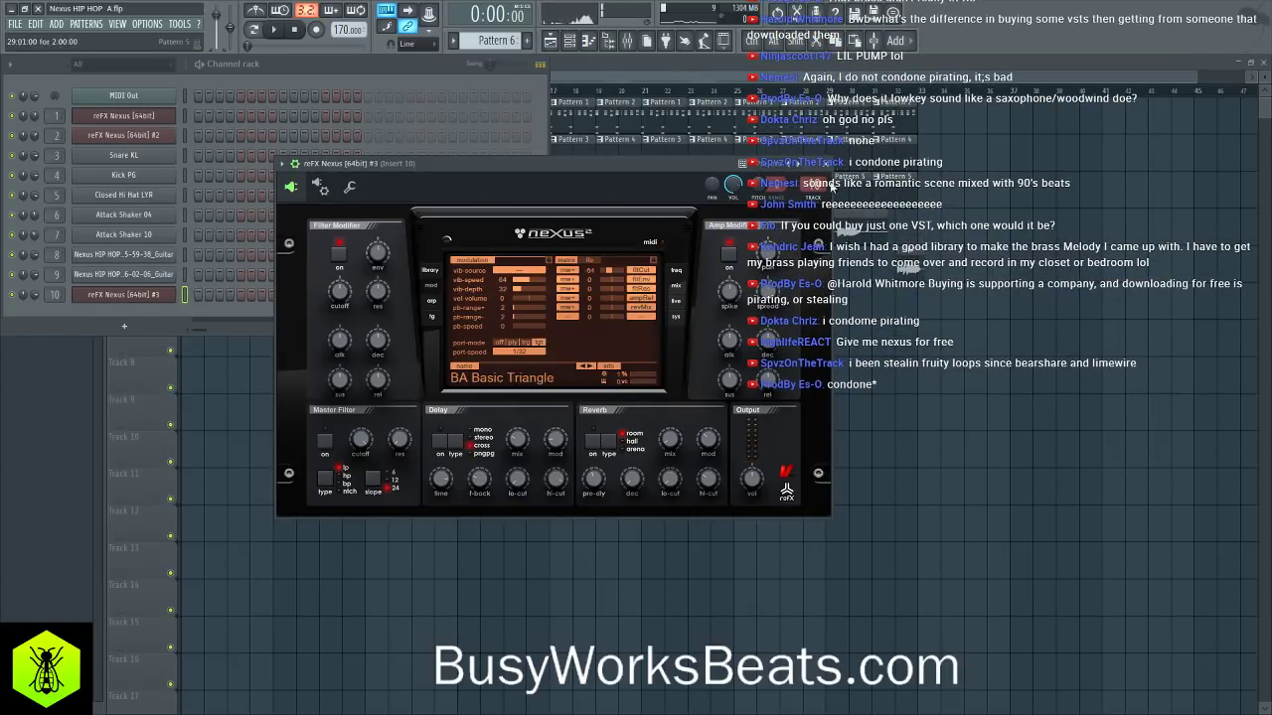
{"action": "left_click", "coordinate": [824, 164]}
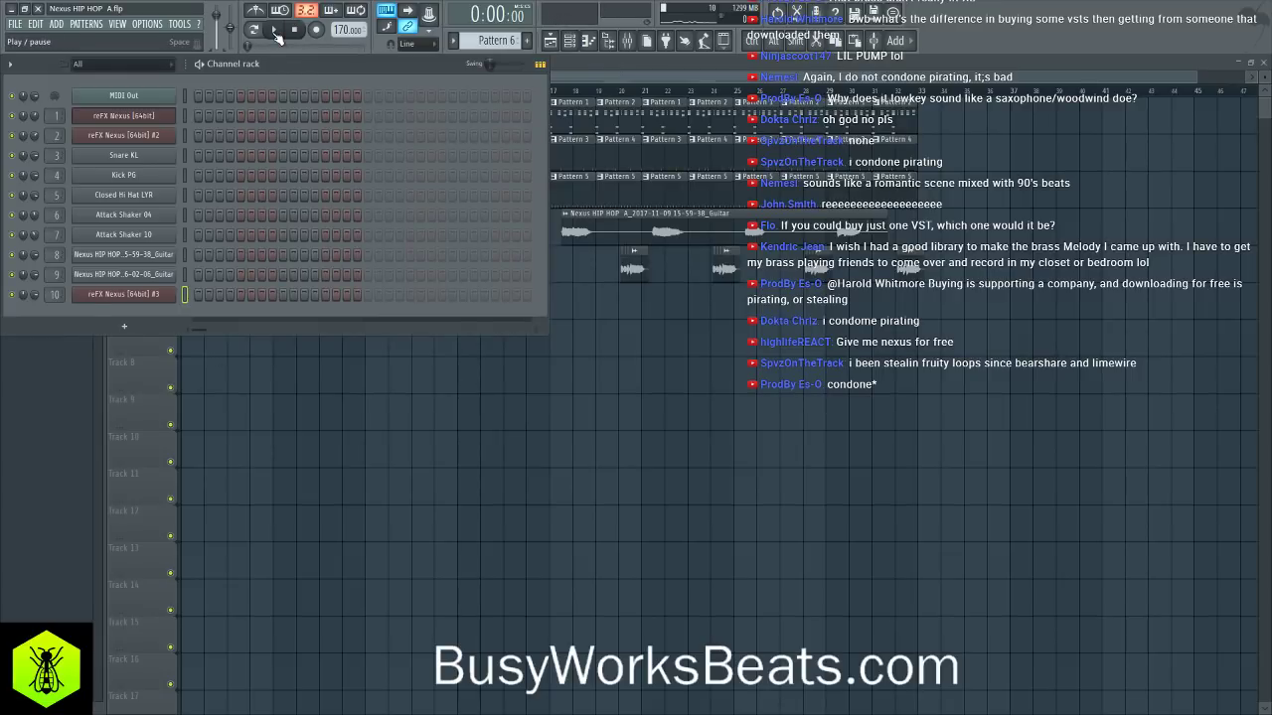
- Rehearse against the arrangement, then record the triangle bass line from the start into Pattern 6
{"action": "left_click", "coordinate": [275, 31]}
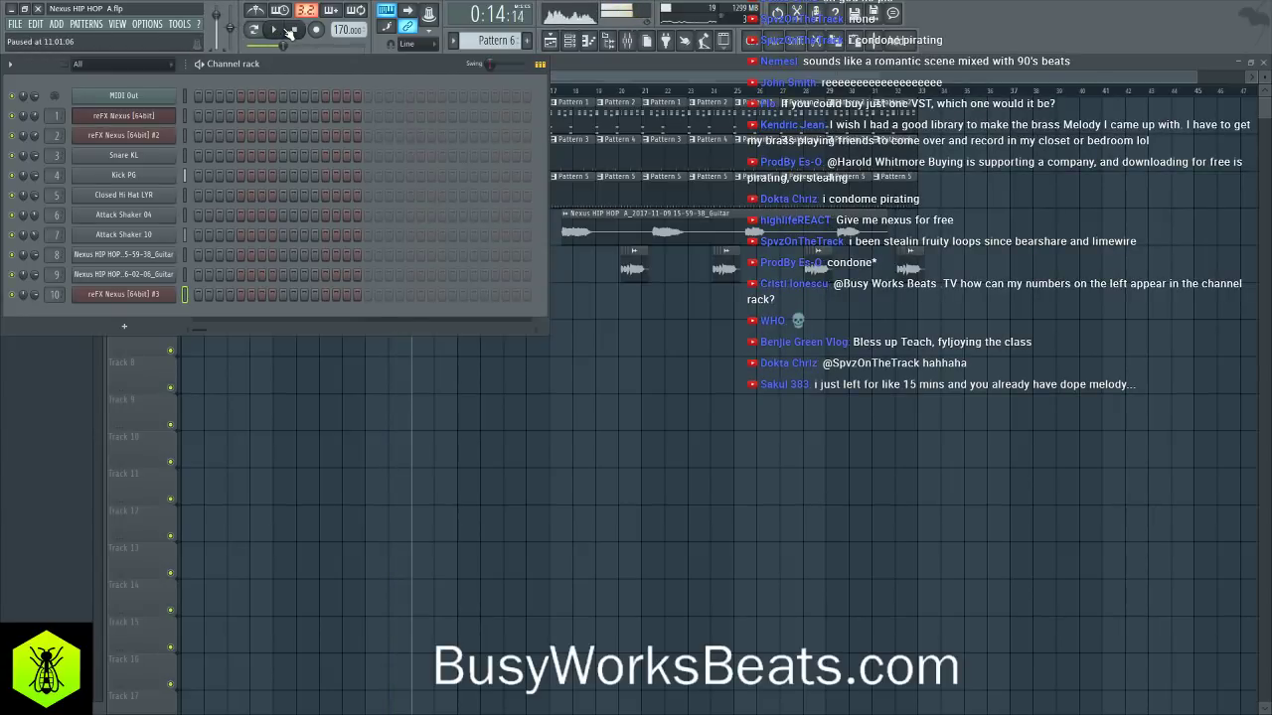
{"action": "left_click", "coordinate": [294, 29]}
{"action": "left_click", "coordinate": [317, 31]}
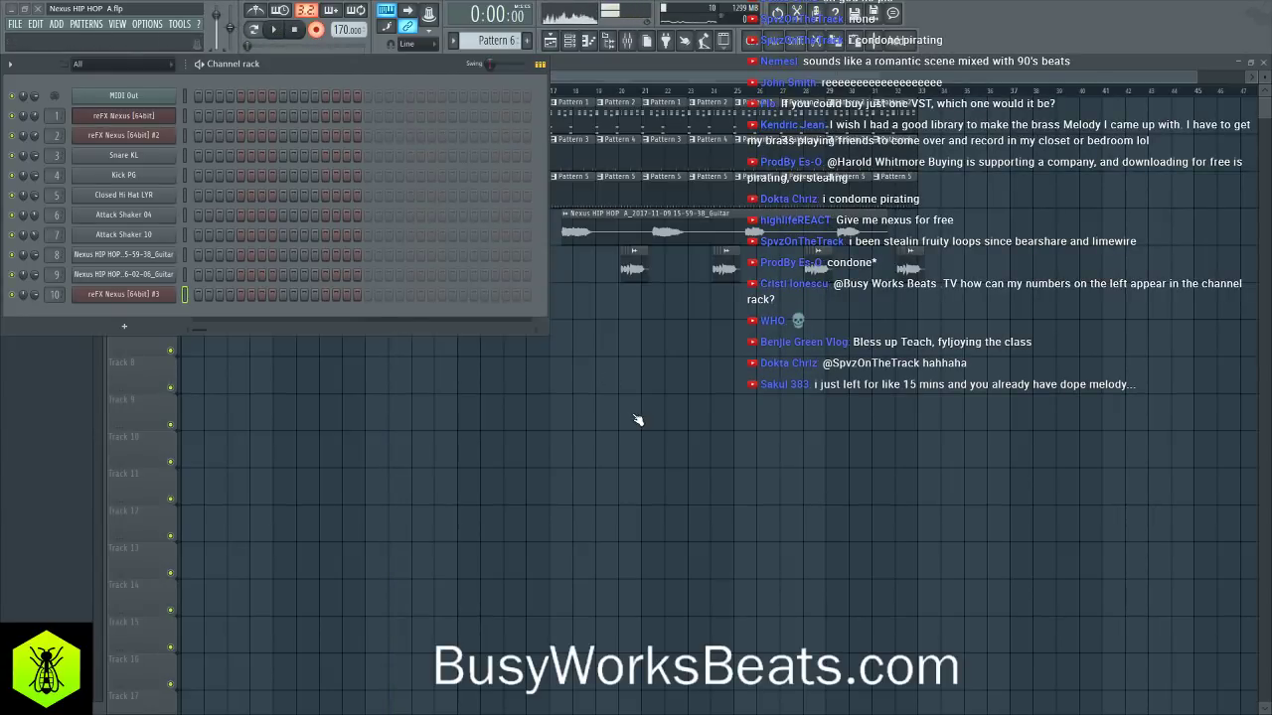
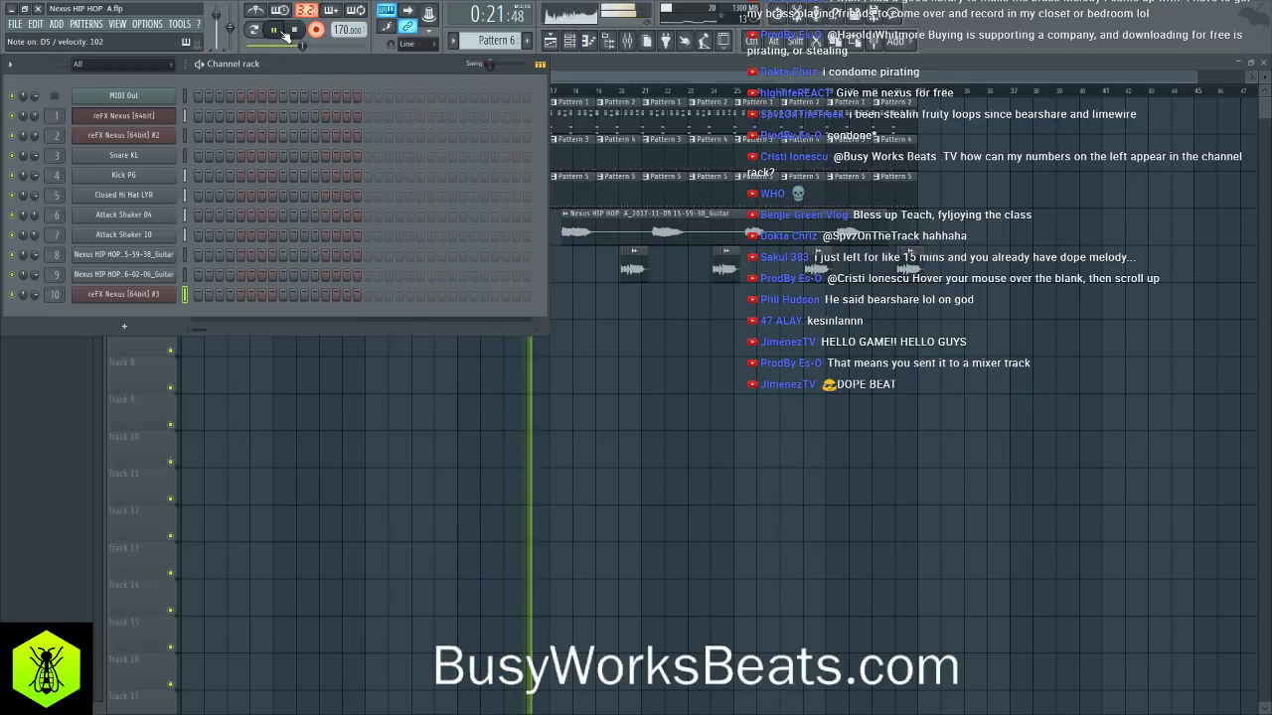
{"action": "left_click", "coordinate": [293, 30]}
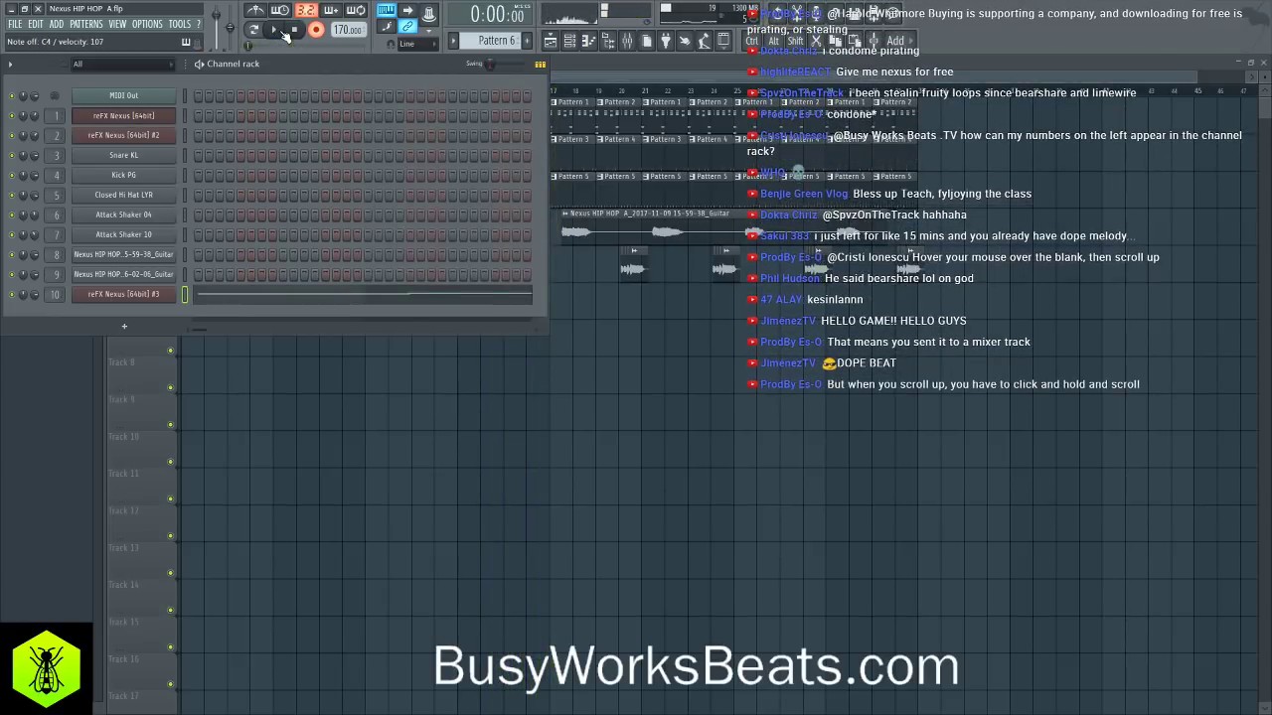
- Examine the recorded bass notes in the piano roll, especially the short descending run just before bar 17
{"action": "left_click", "coordinate": [289, 294]}
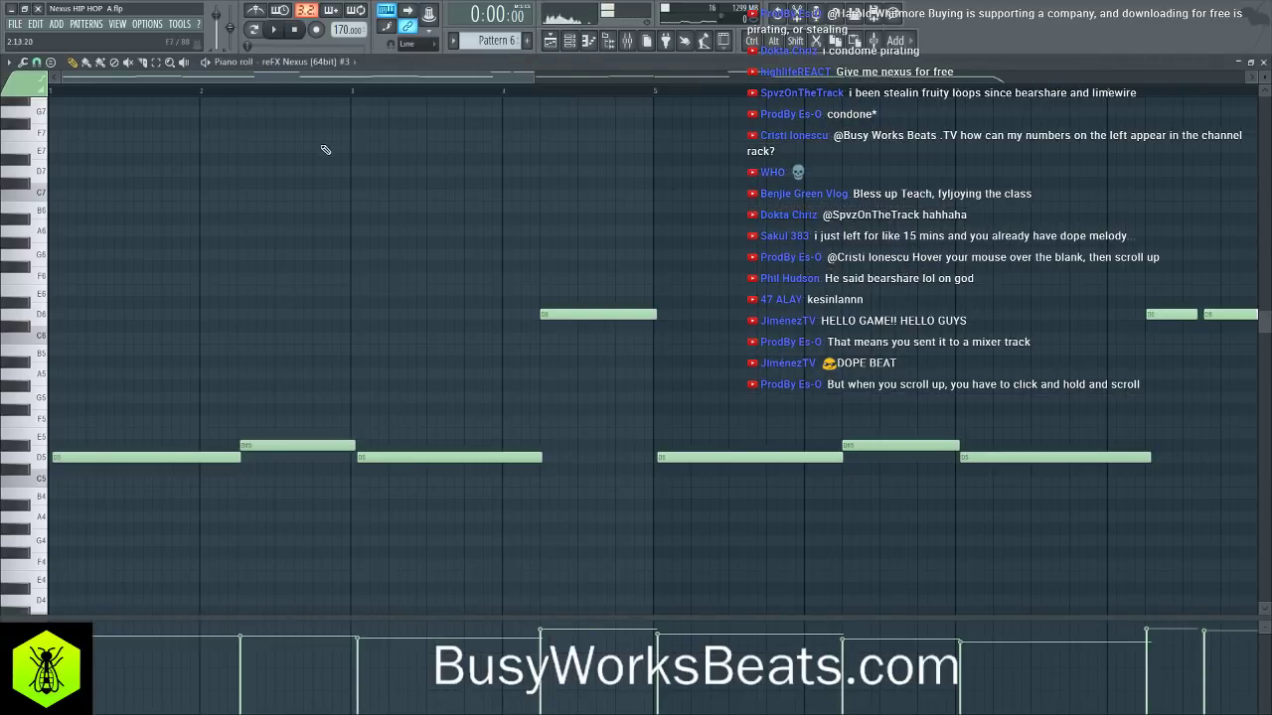
{"action": "scroll", "coordinate": [337, 92], "scroll_direction": "down", "scroll_amount": 5}
{"action": "scroll", "coordinate": [1052, 325], "scroll_direction": "down", "scroll_amount": 3}
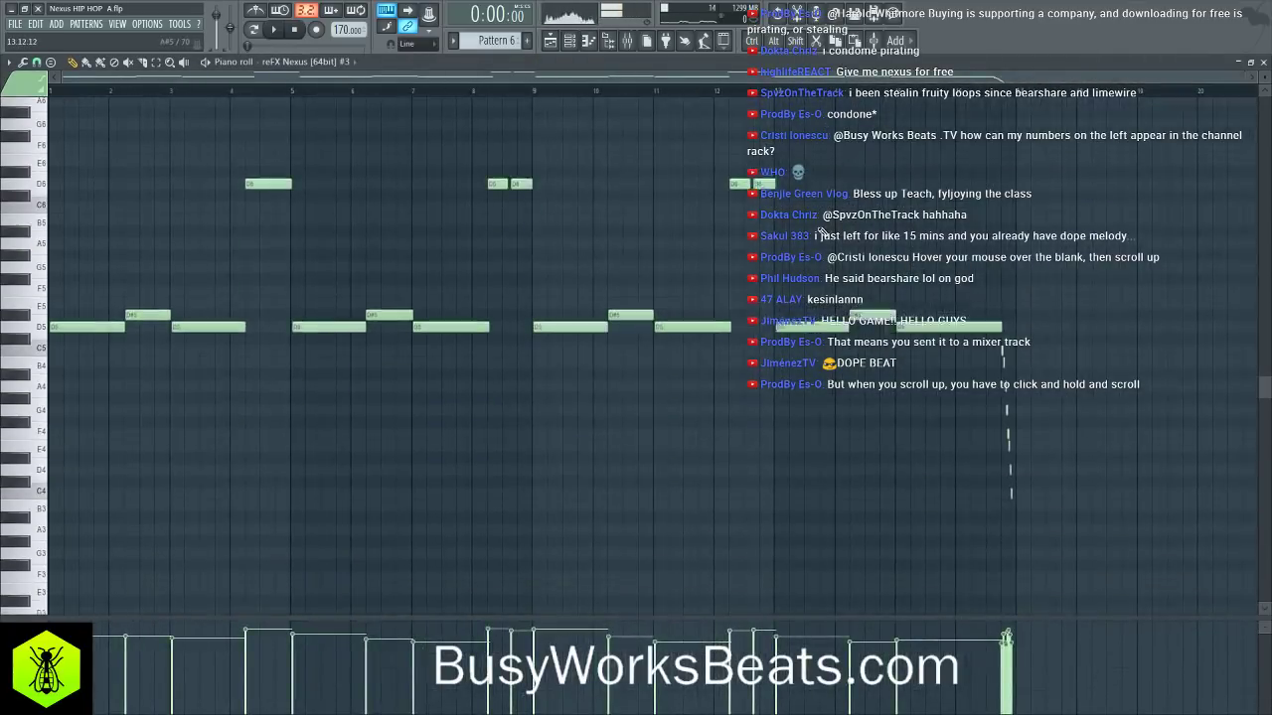
{"action": "key", "text": "ctrl"}
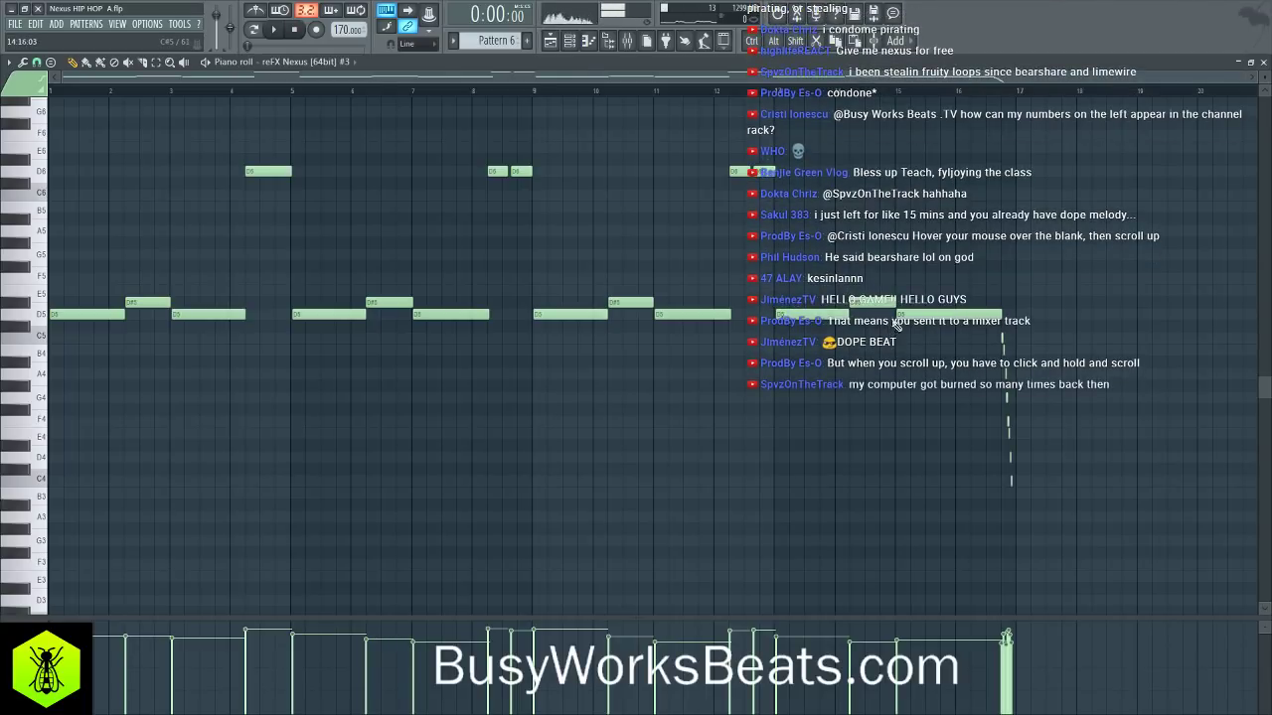
{"action": "scroll", "coordinate": [999, 144], "scroll_direction": "up", "scroll_amount": 5}
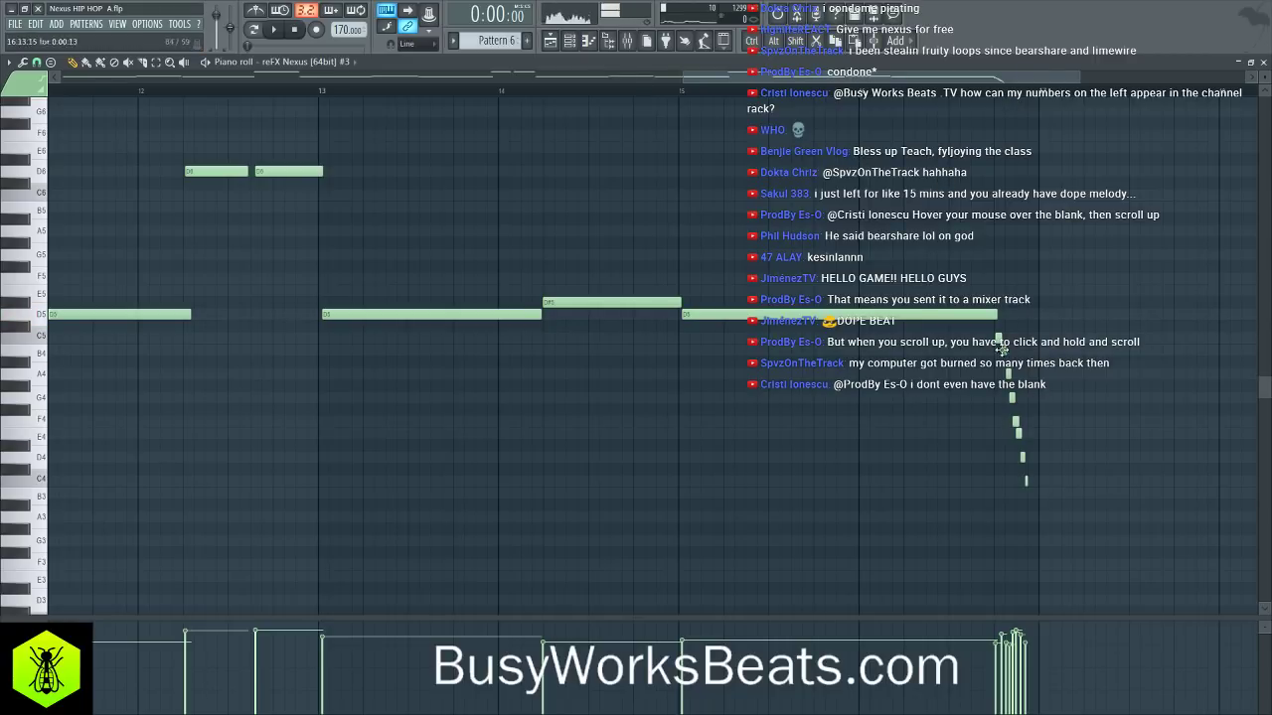
{"action": "left_click_drag", "start_coordinate": [992, 334], "coordinate": [1045, 505]}
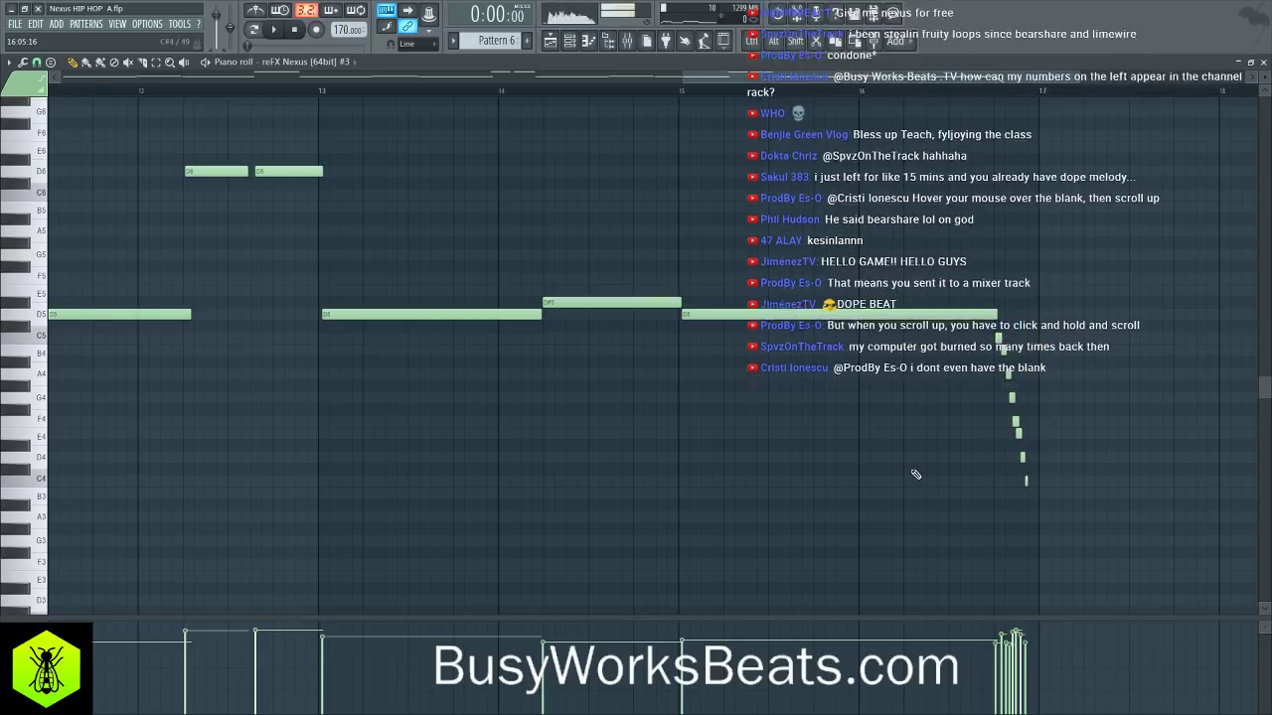
{"action": "left_click_drag", "start_coordinate": [1030, 495], "coordinate": [1015, 260]}
{"action": "left_click", "coordinate": [953, 239]}
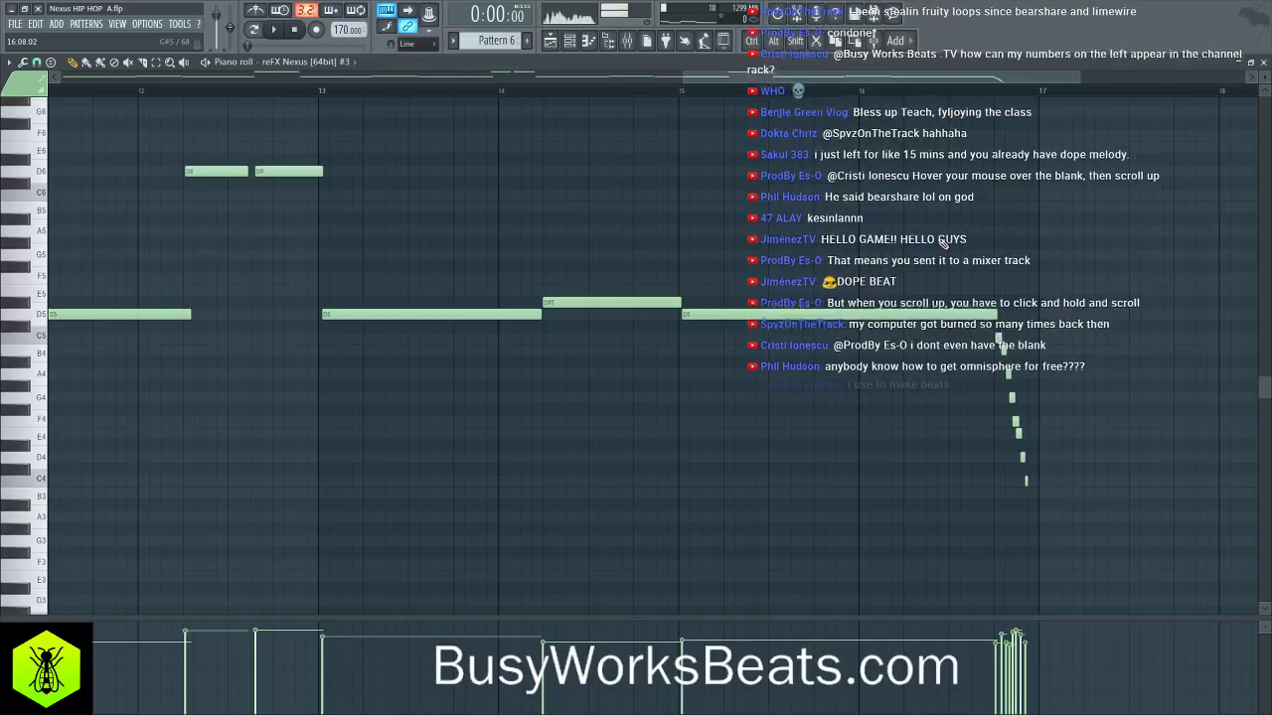
- Play D4, D5 and D6 on the triangle bass to compare the note in different octaves
{"action": "key", "text": "x"}
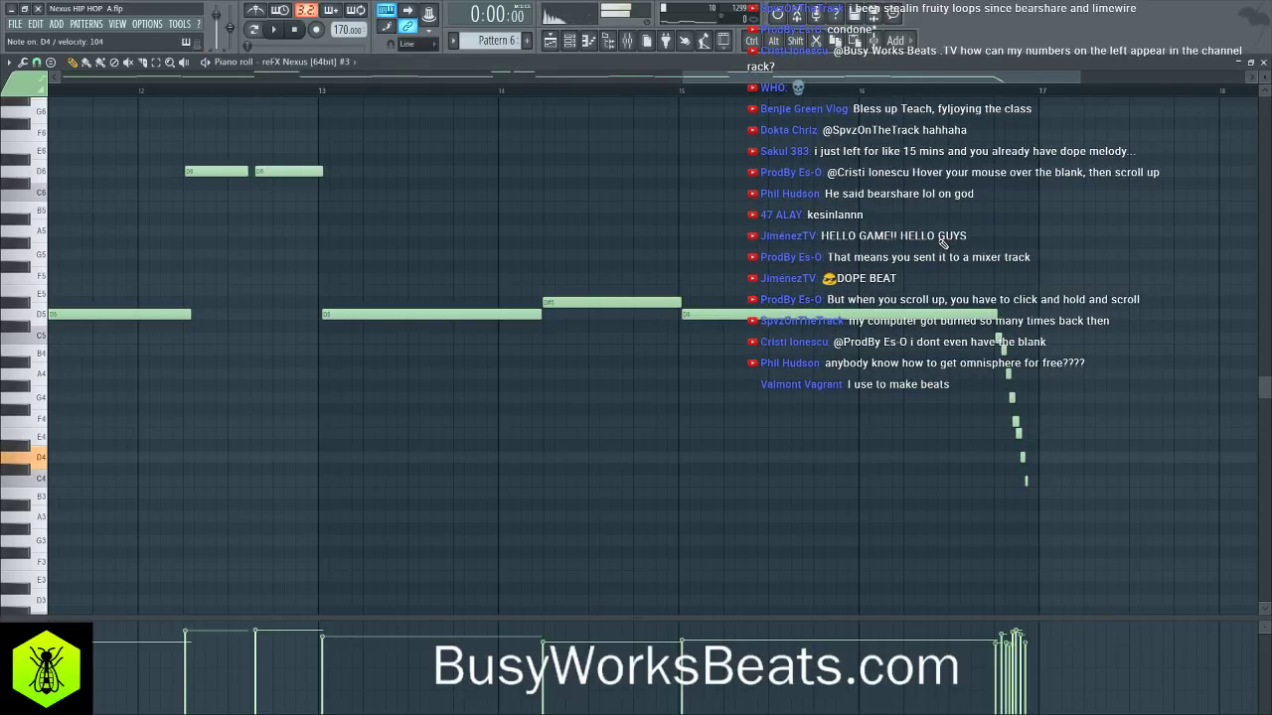
{"action": "key", "text": "w"}
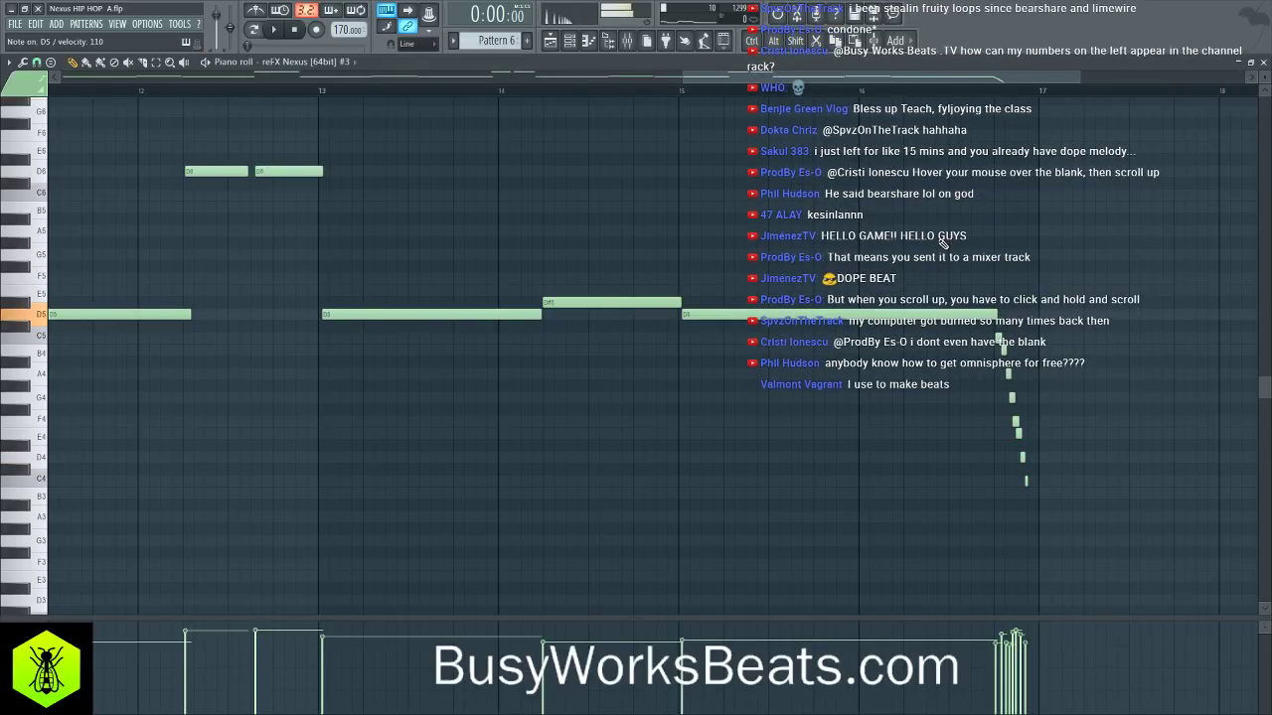
{"action": "key", "text": "t"}
{"action": "key", "text": "p"}
{"action": "key", "text": "o"}
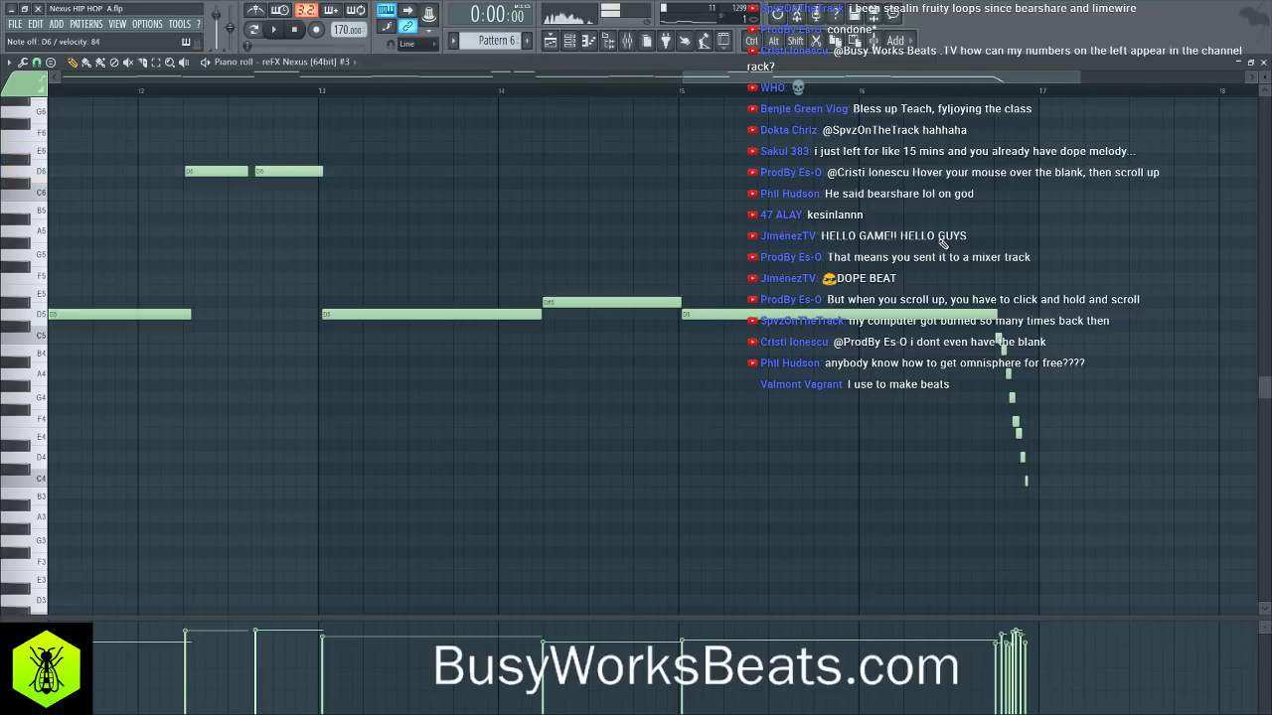
{"action": "key", "text": "w"}
{"action": "key", "text": "o"}
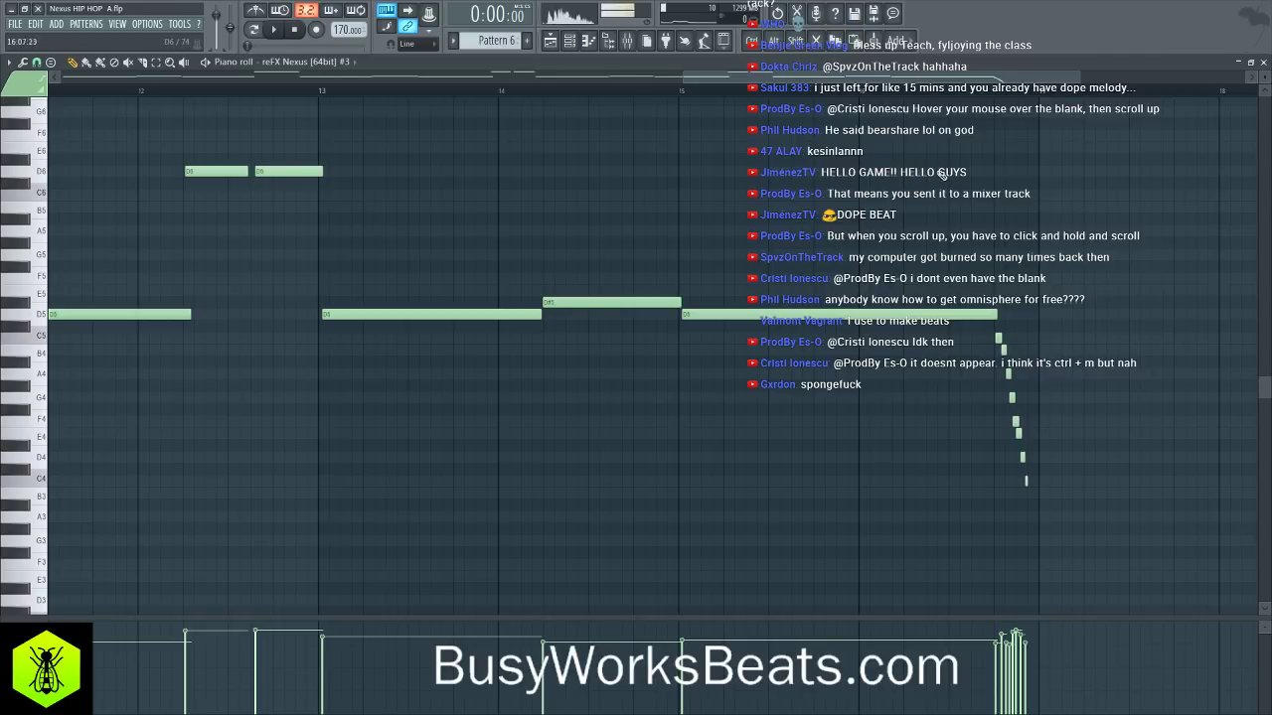
- Close the piano roll and duplicate the Pattern 6 clip on track 6 so the copy starts at bar 17
{"action": "key", "text": "space"}
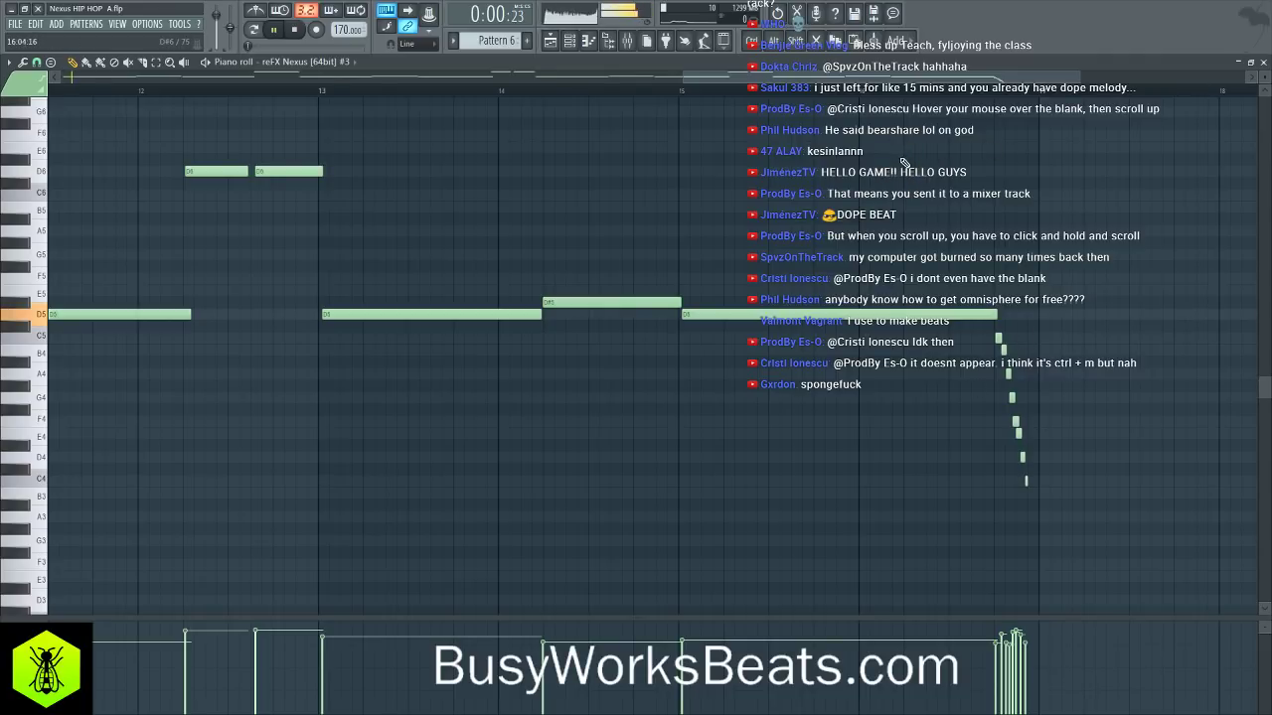
{"action": "left_click", "coordinate": [1263, 62]}
{"action": "left_click", "coordinate": [486, 63]}
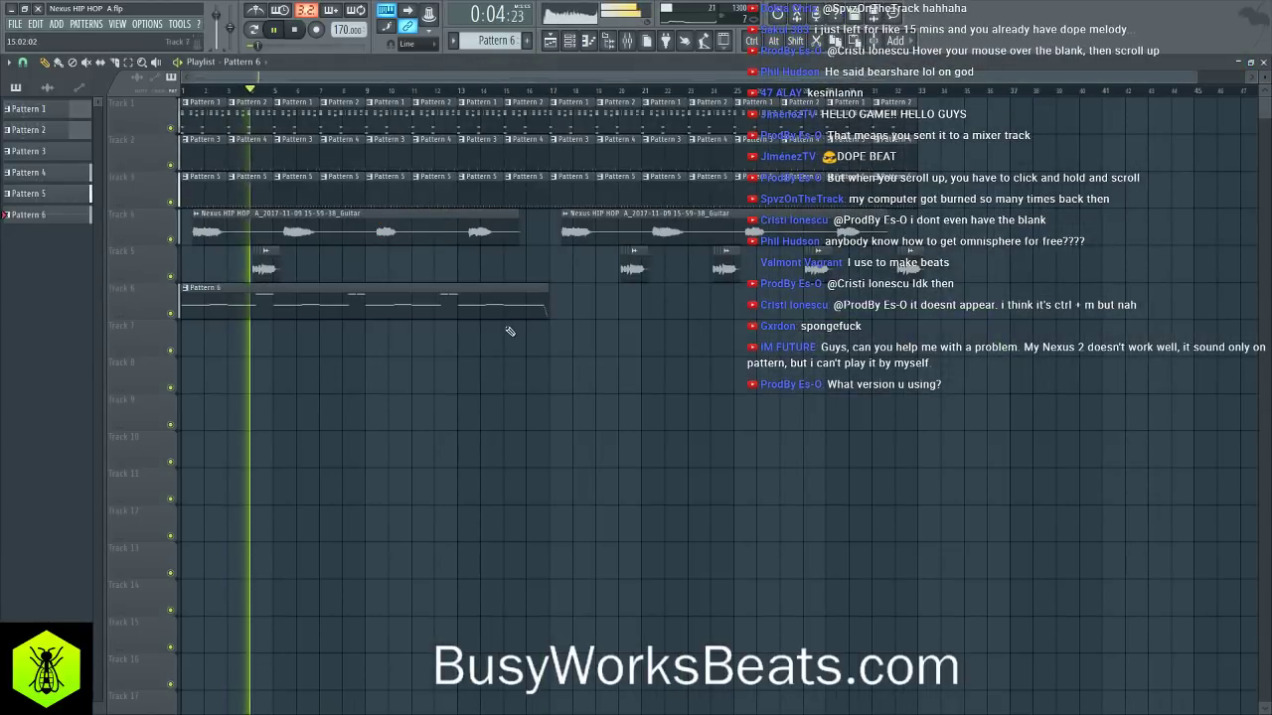
{"action": "left_click_drag", "start_coordinate": [295, 307], "coordinate": [636, 308]}
{"action": "key", "text": "space"}
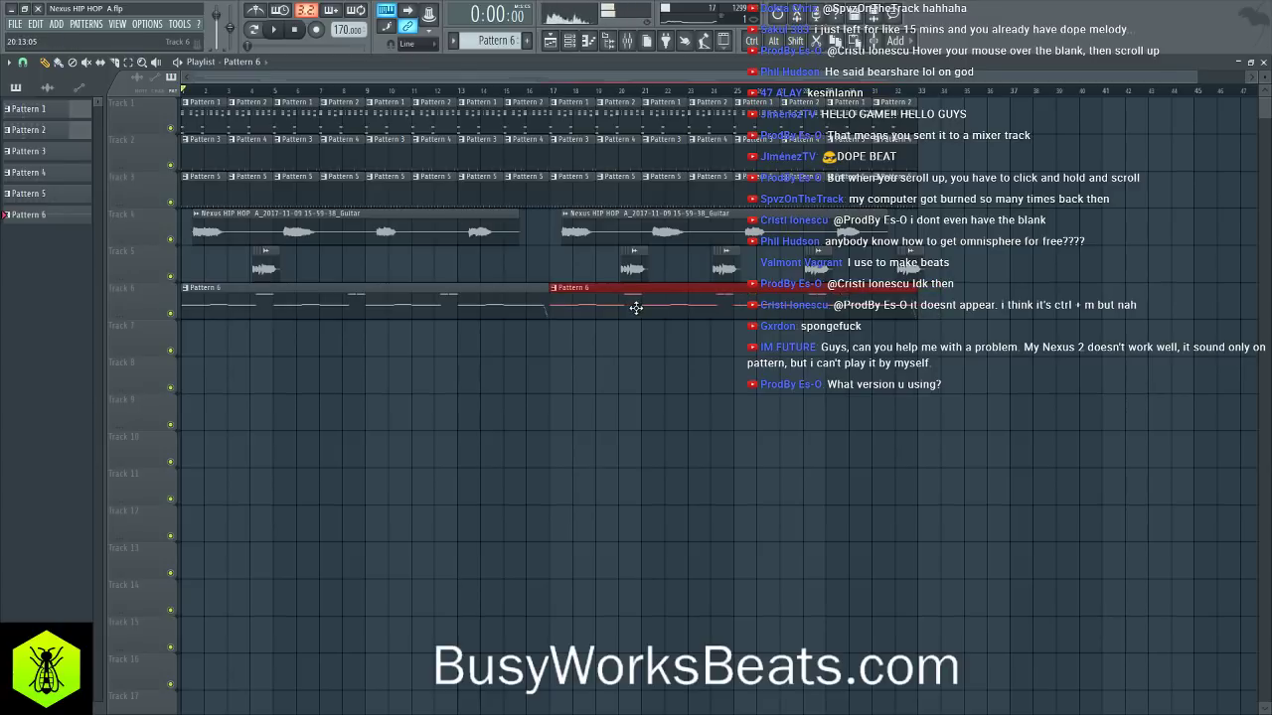
- Open the reFX Nexus #3 channel, enable a distortion effect in its first insert slot, and audition the sound
{"action": "left_click", "coordinate": [588, 40]}
{"action": "left_click", "coordinate": [123, 294]}
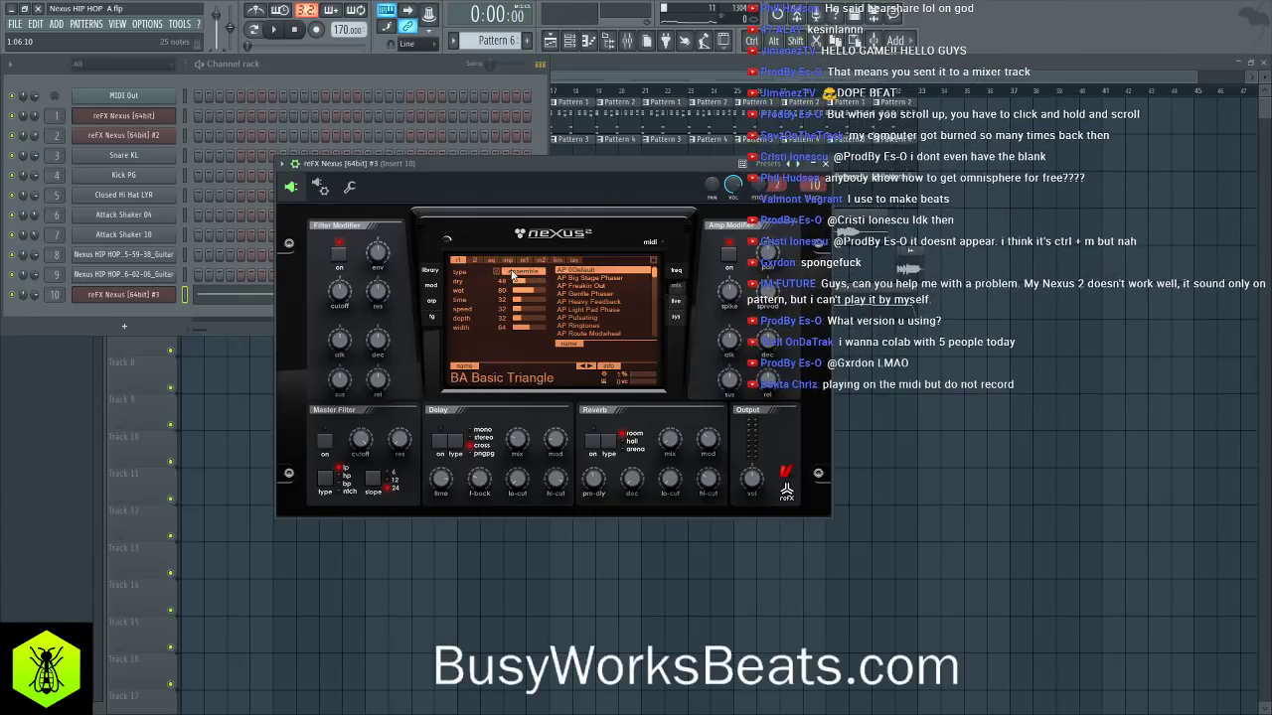
{"action": "left_click", "coordinate": [502, 271]}
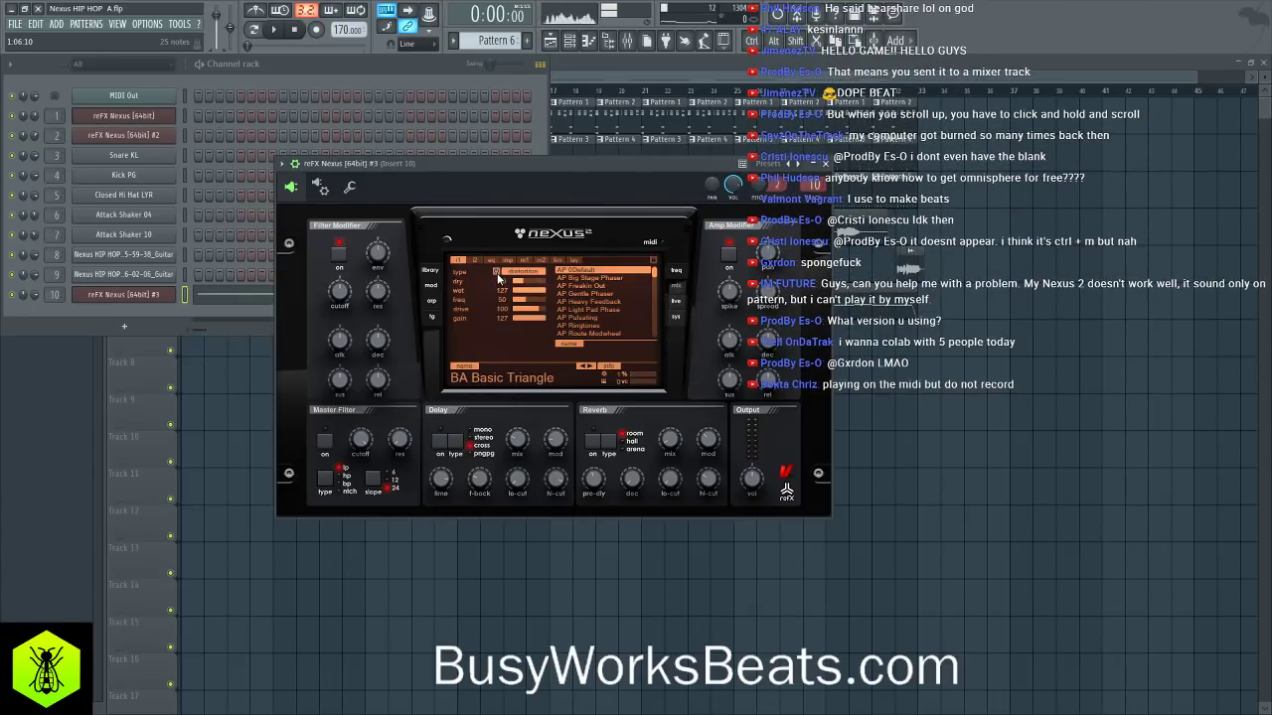
{"action": "key", "text": "space"}
{"action": "key", "text": "space"}
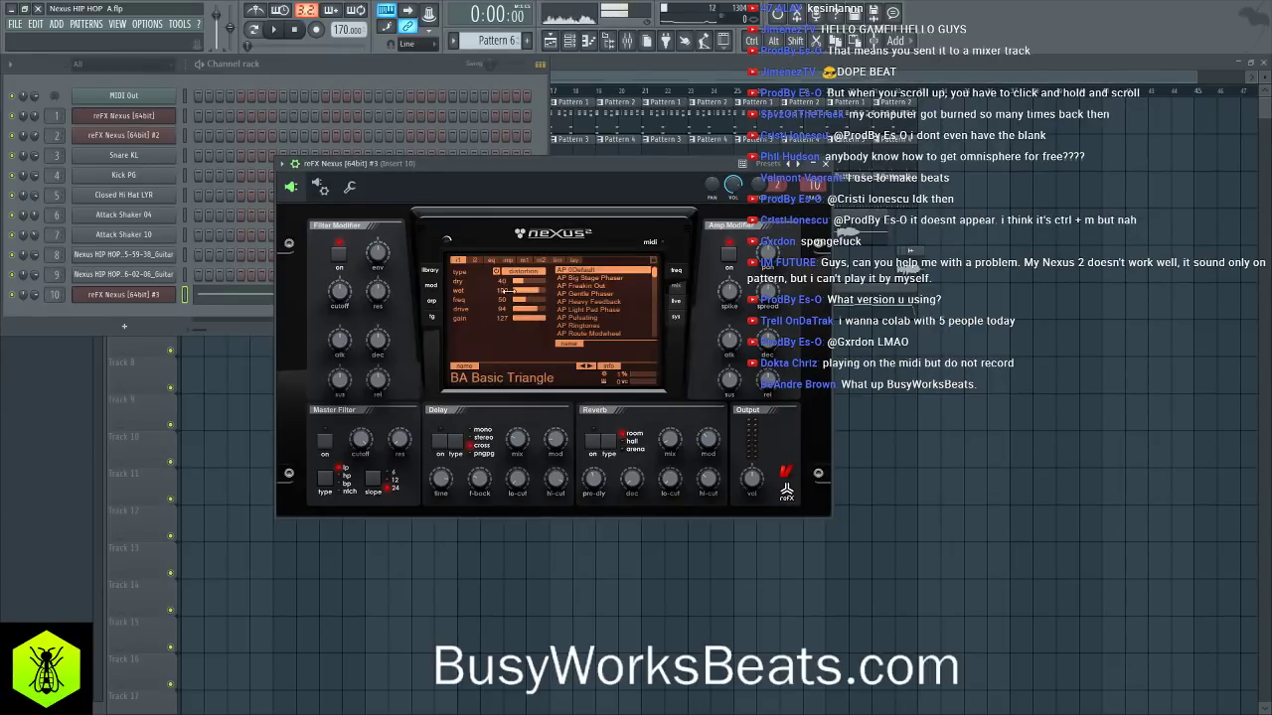
- Adjust the Nexus distortion during playback to dry 75, wet 22 and drive 96
{"action": "mouse_move", "coordinate": [491, 292]}
{"action": "left_mouse_down"}
{"action": "mouse_move", "coordinate": [444, 282]}
{"action": "mouse_move", "coordinate": [539, 288]}
{"action": "mouse_move", "coordinate": [516, 293]}
{"action": "left_mouse_up"}
{"action": "key", "text": "space"}
{"action": "key", "text": "space"}
{"action": "left_click_drag", "start_coordinate": [540, 280], "coordinate": [545, 286]}
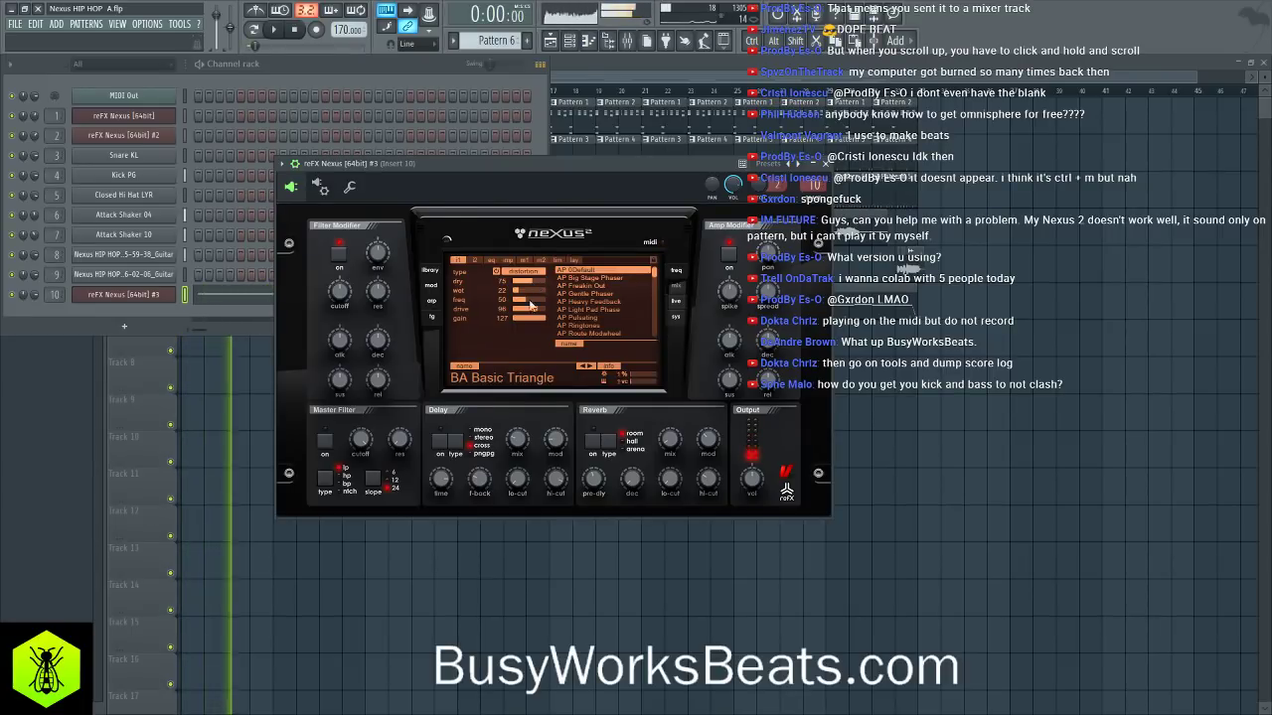
{"action": "key", "text": "space"}
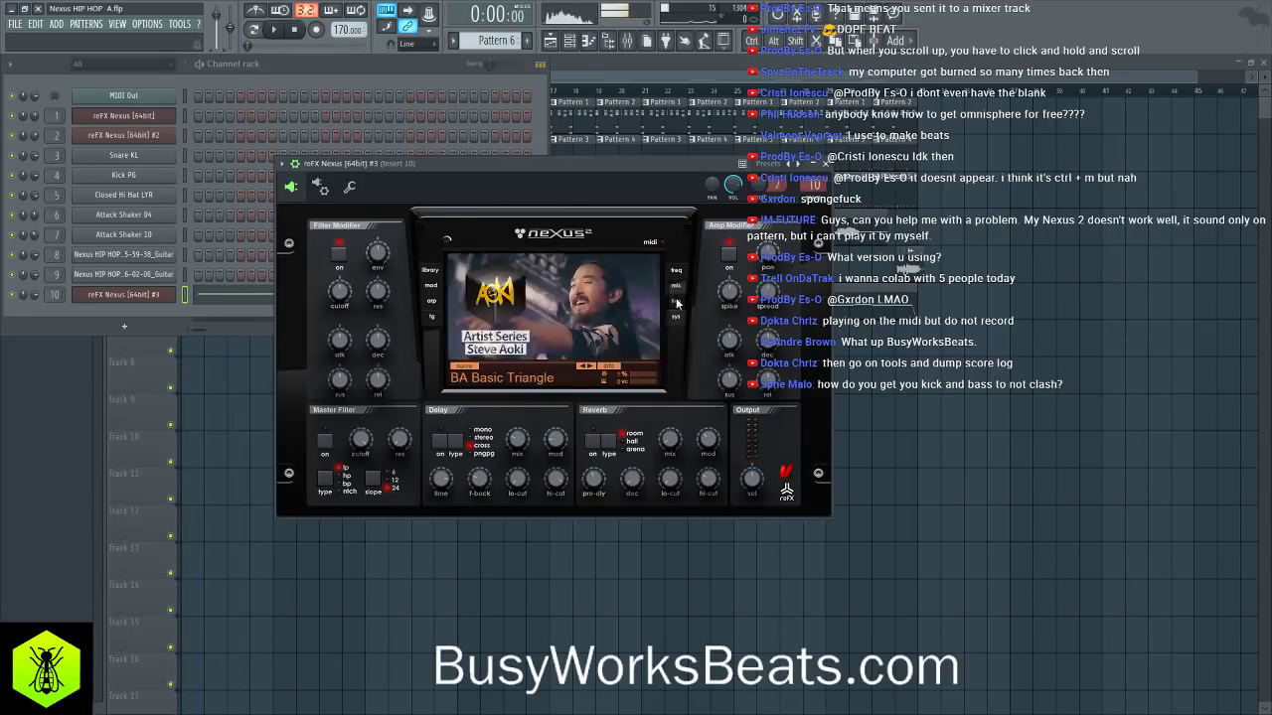
- Check the Nexus mix and system pages, then set the synth's output volume to 102 while the song plays
{"action": "left_click", "coordinate": [676, 288]}
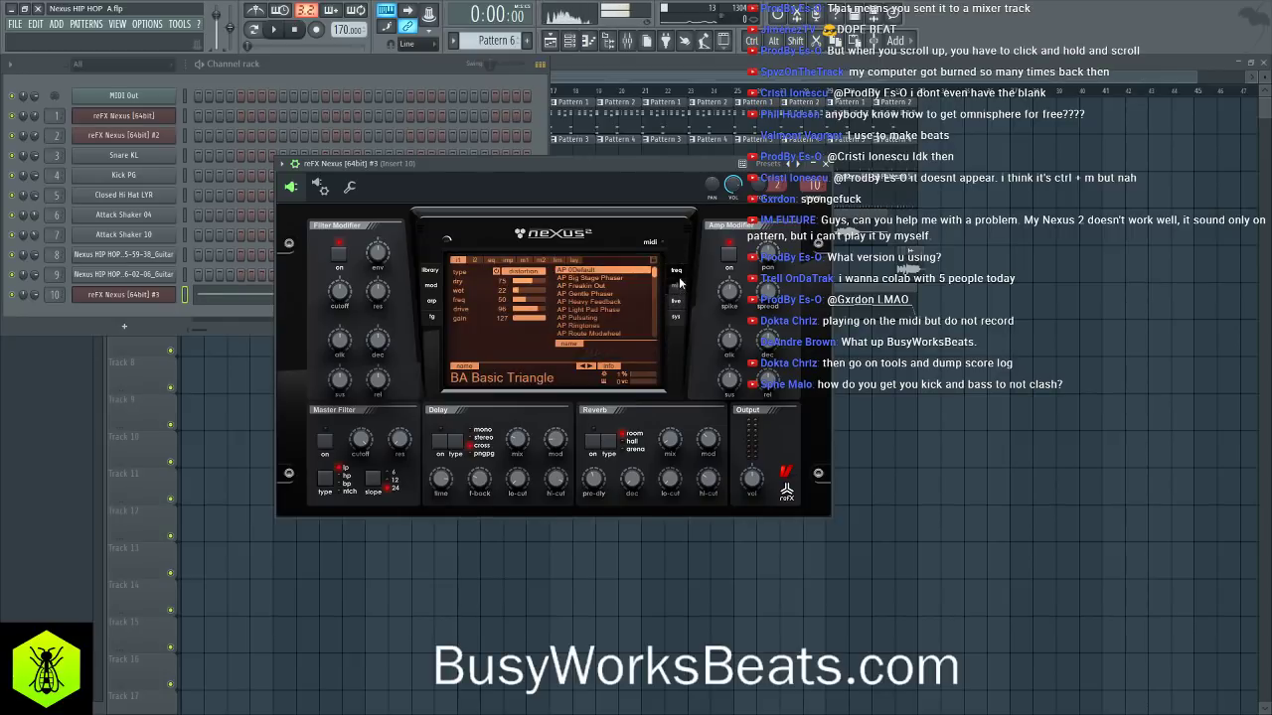
{"action": "left_click", "coordinate": [677, 316]}
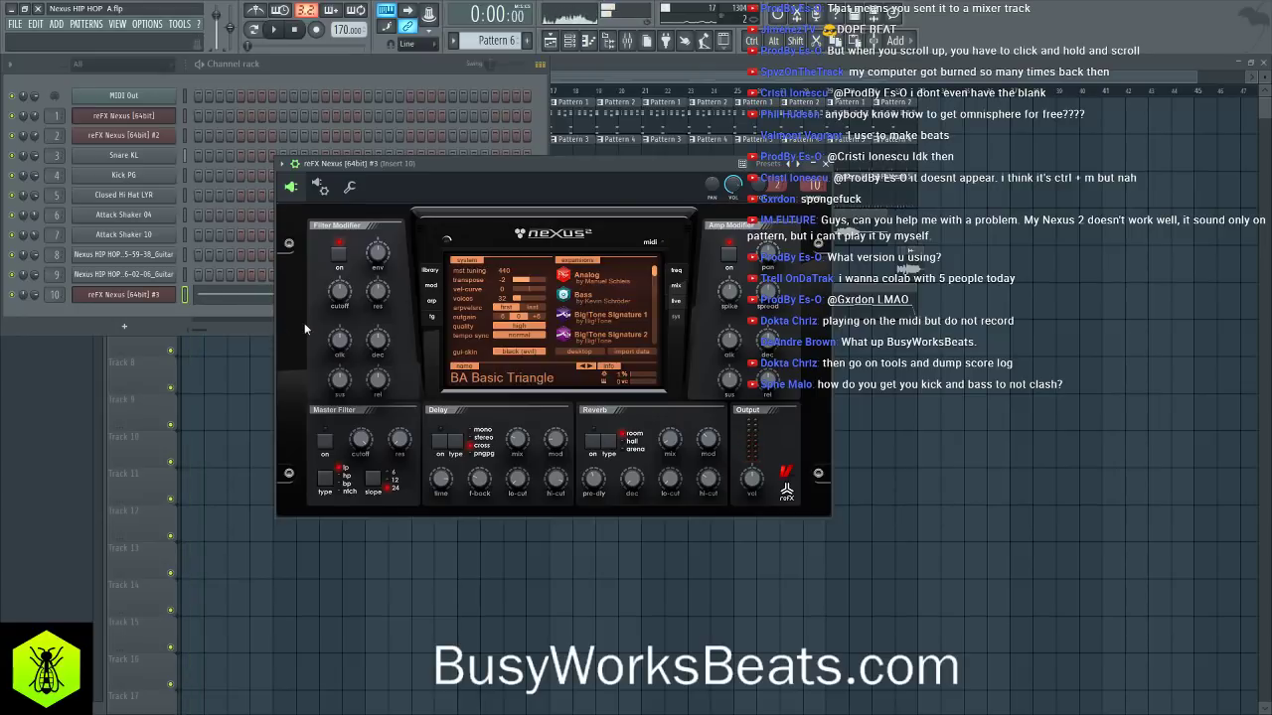
{"action": "key", "text": "space"}
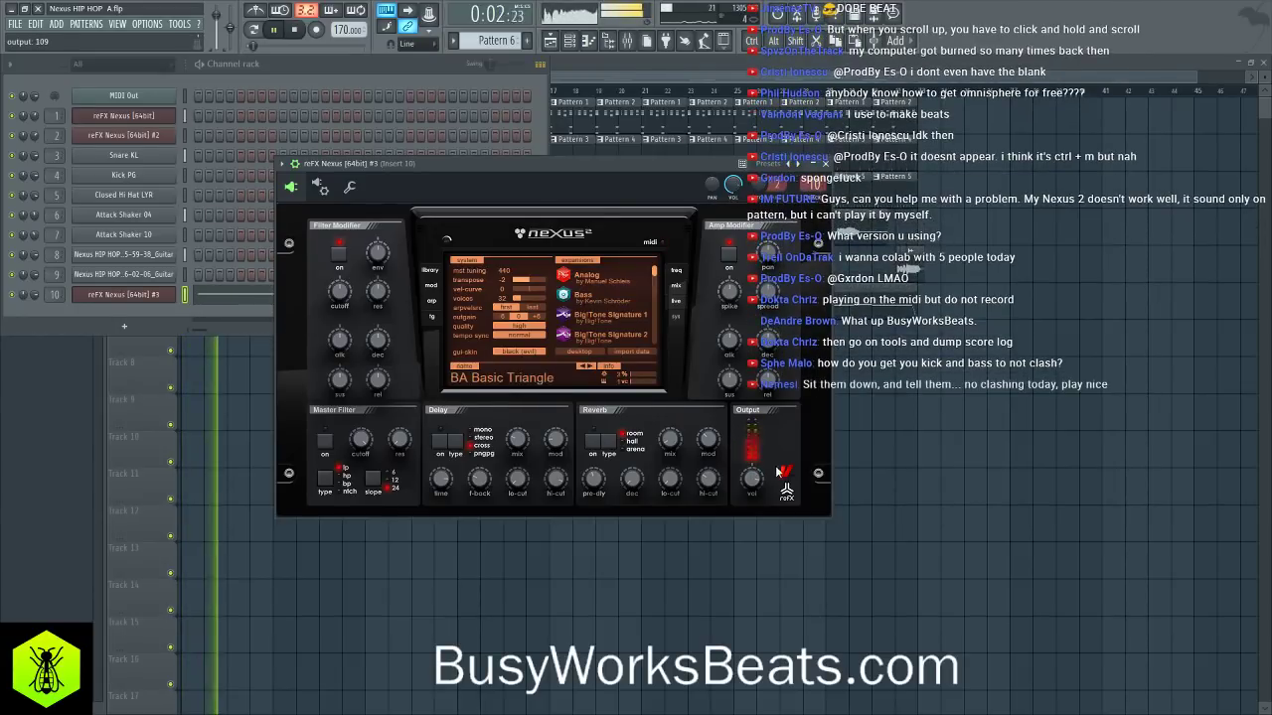
{"action": "mouse_move", "coordinate": [752, 481]}
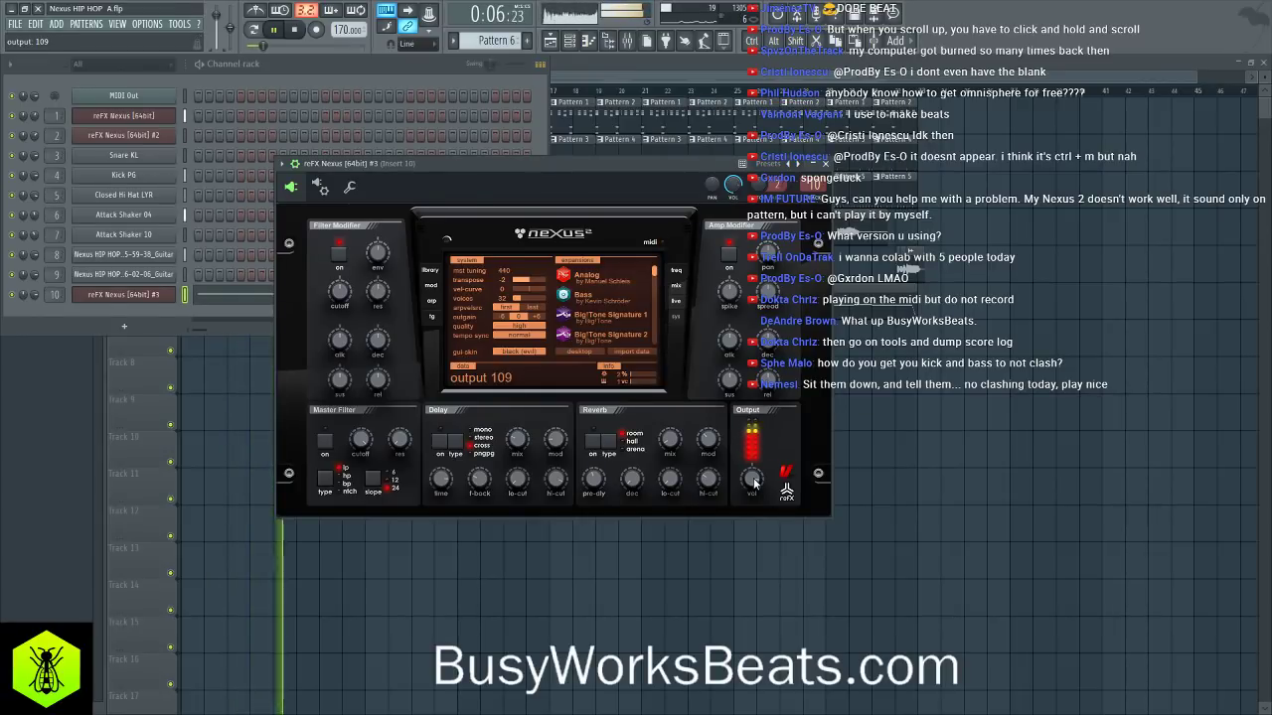
{"action": "left_click_drag", "start_coordinate": [755, 483], "coordinate": [749, 491]}
{"action": "key", "text": "space"}
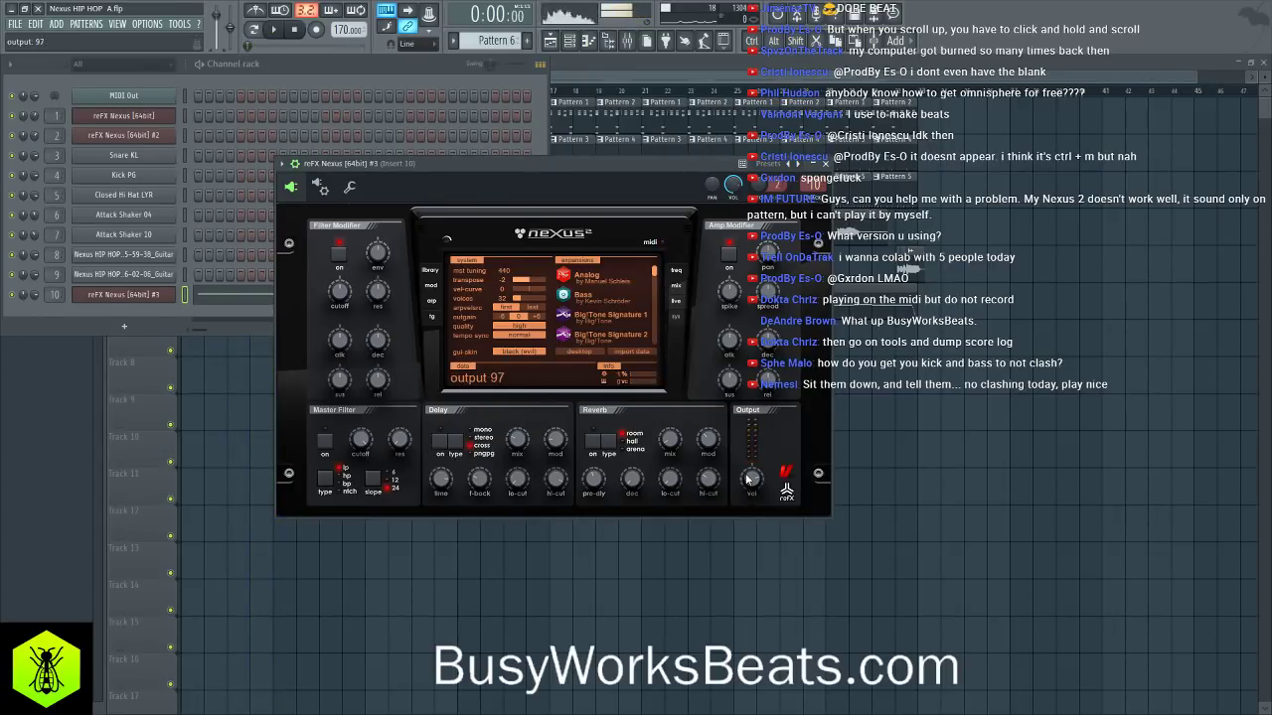
{"action": "key", "text": "space"}
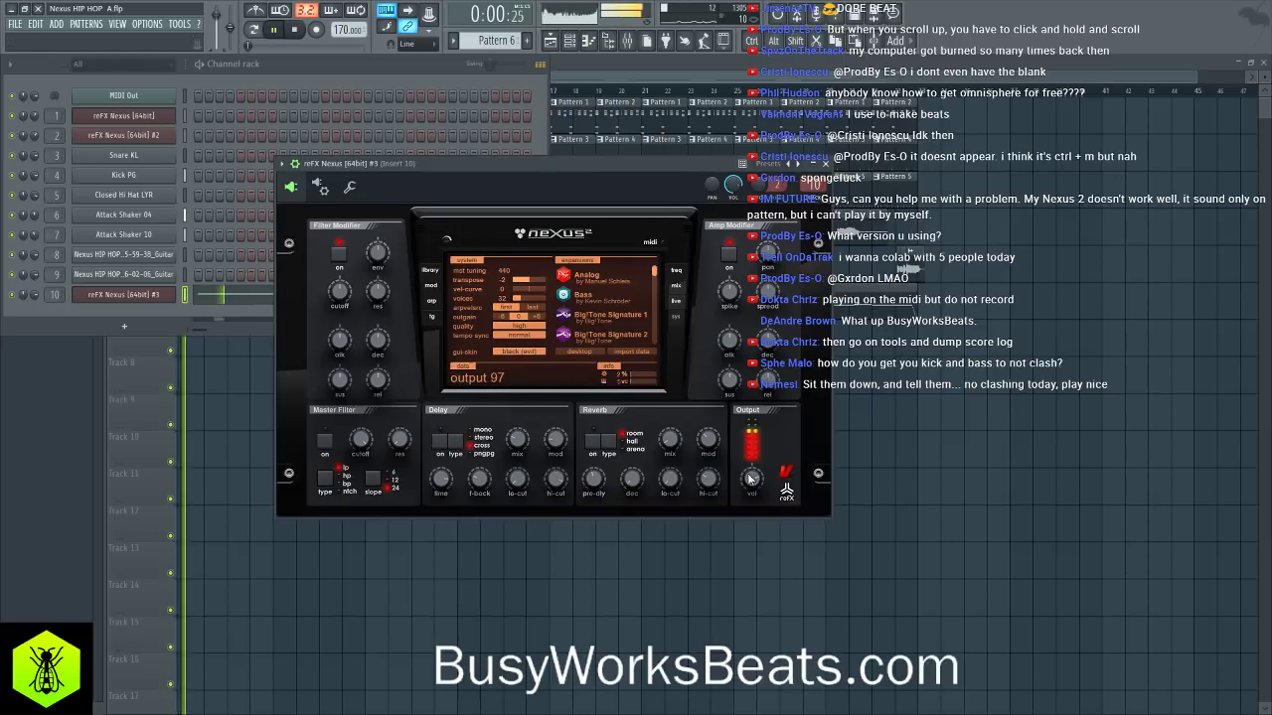
{"action": "left_click_drag", "start_coordinate": [750, 480], "coordinate": [749, 475]}
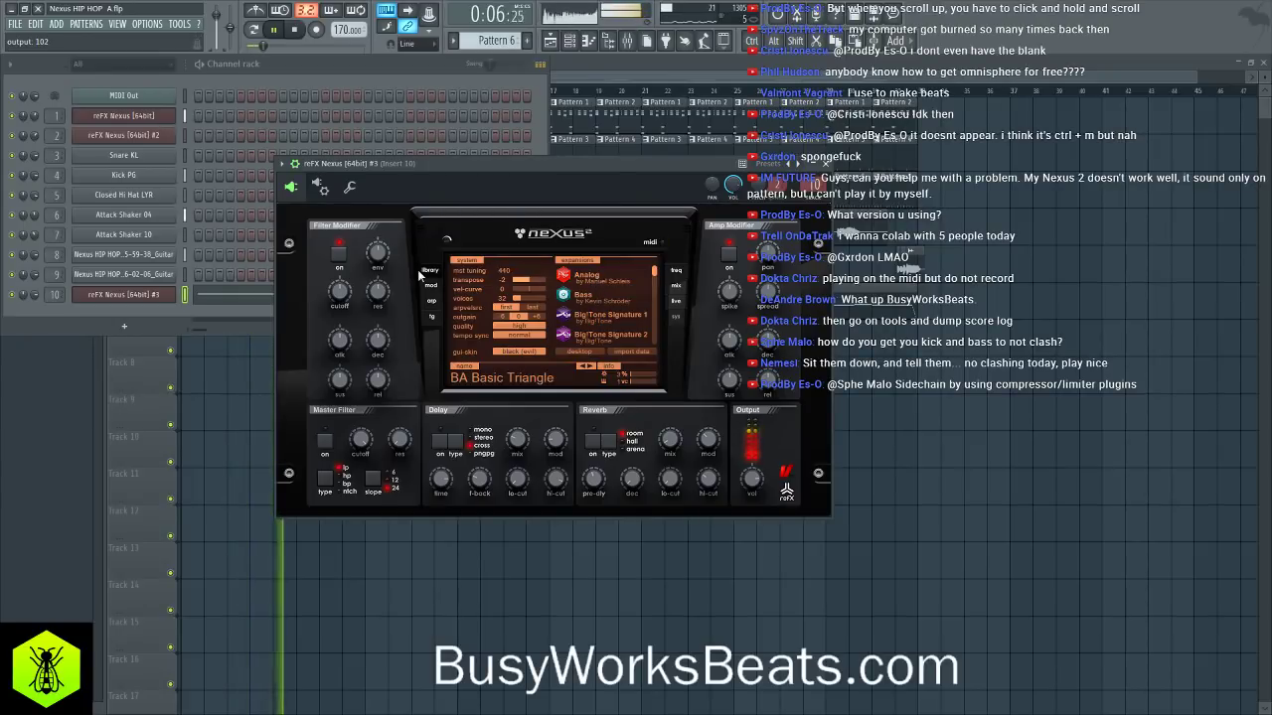
- Delete the first Pattern 6 clip from track 6 in the playlist and save the project
{"action": "key", "text": "F5"}
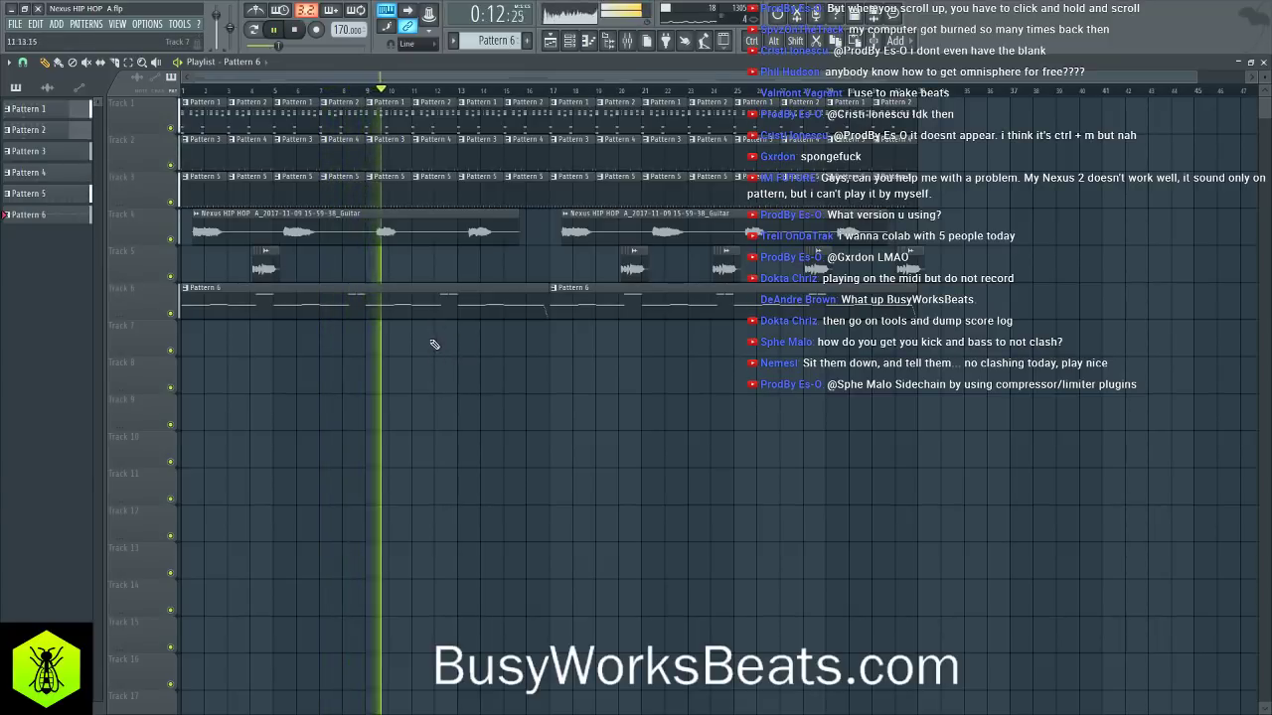
{"action": "right_click", "coordinate": [424, 316]}
{"action": "key", "text": "space"}
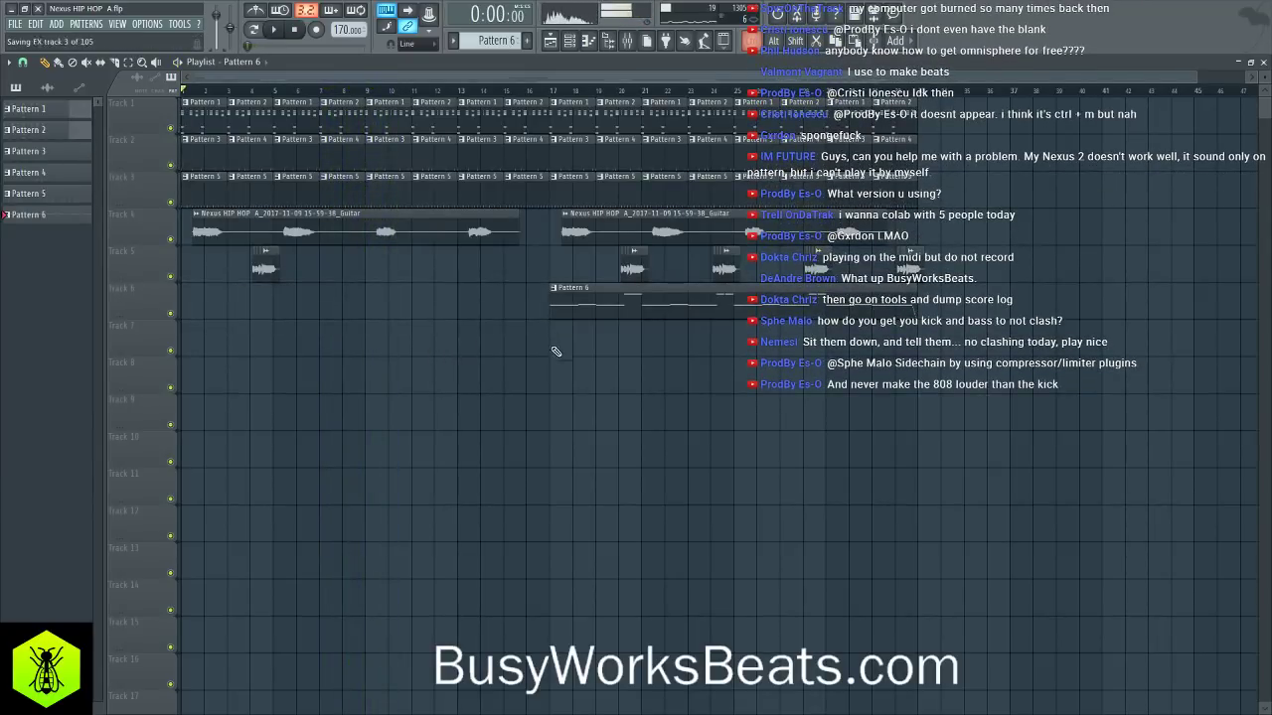
- Copy the short audio clip at bar 20 on track 5 to bar 12 during playback
{"action": "key", "text": "space"}
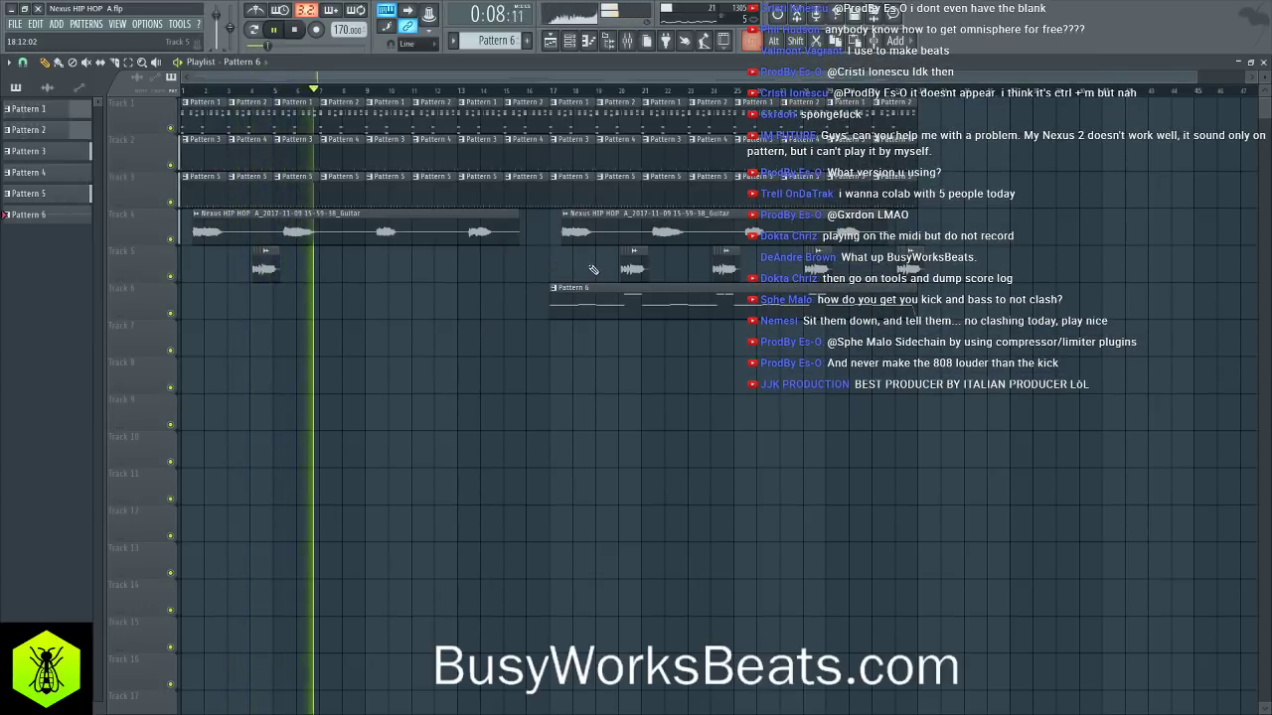
{"action": "left_click", "coordinate": [633, 261]}
{"action": "left_click", "coordinate": [610, 264], "text": "shift"}
{"action": "left_click_drag", "start_coordinate": [609, 263], "coordinate": [454, 265]}
{"action": "left_click", "coordinate": [498, 317]}
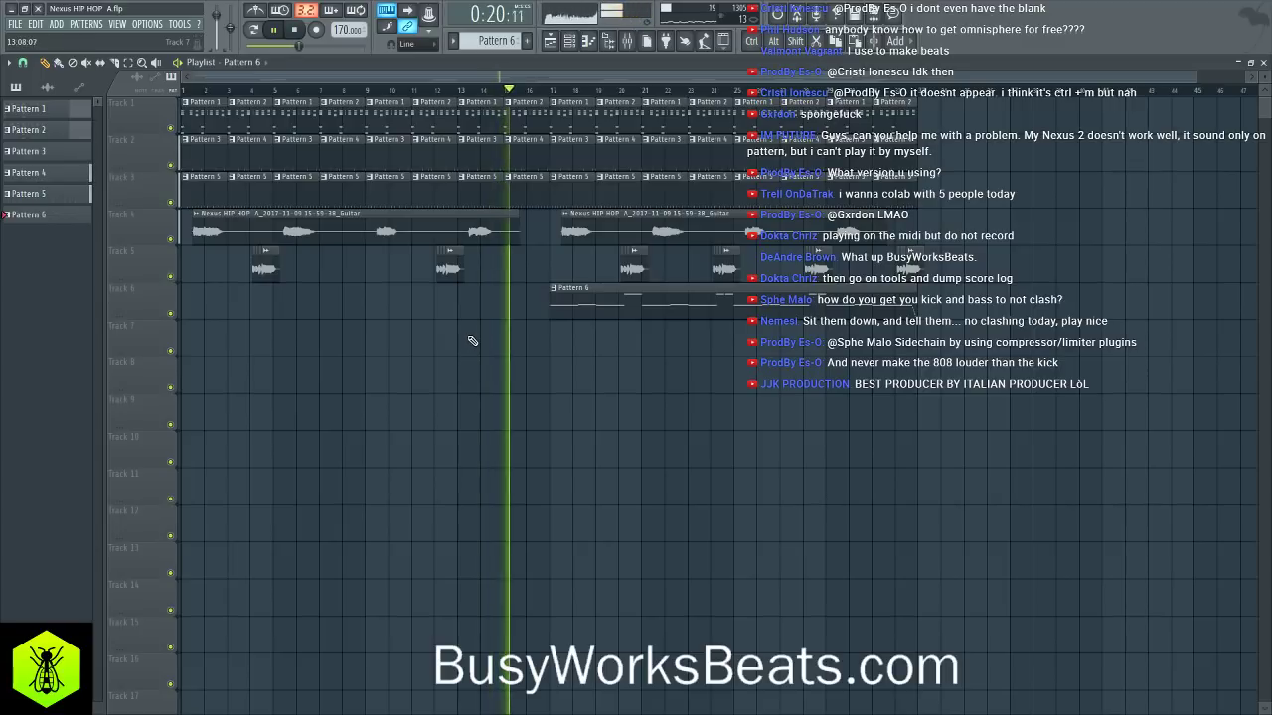
- Raise the feedback level of Fruity Delay 3 on mixer track Insert 8 and close the plugin
{"action": "left_click", "coordinate": [627, 39]}
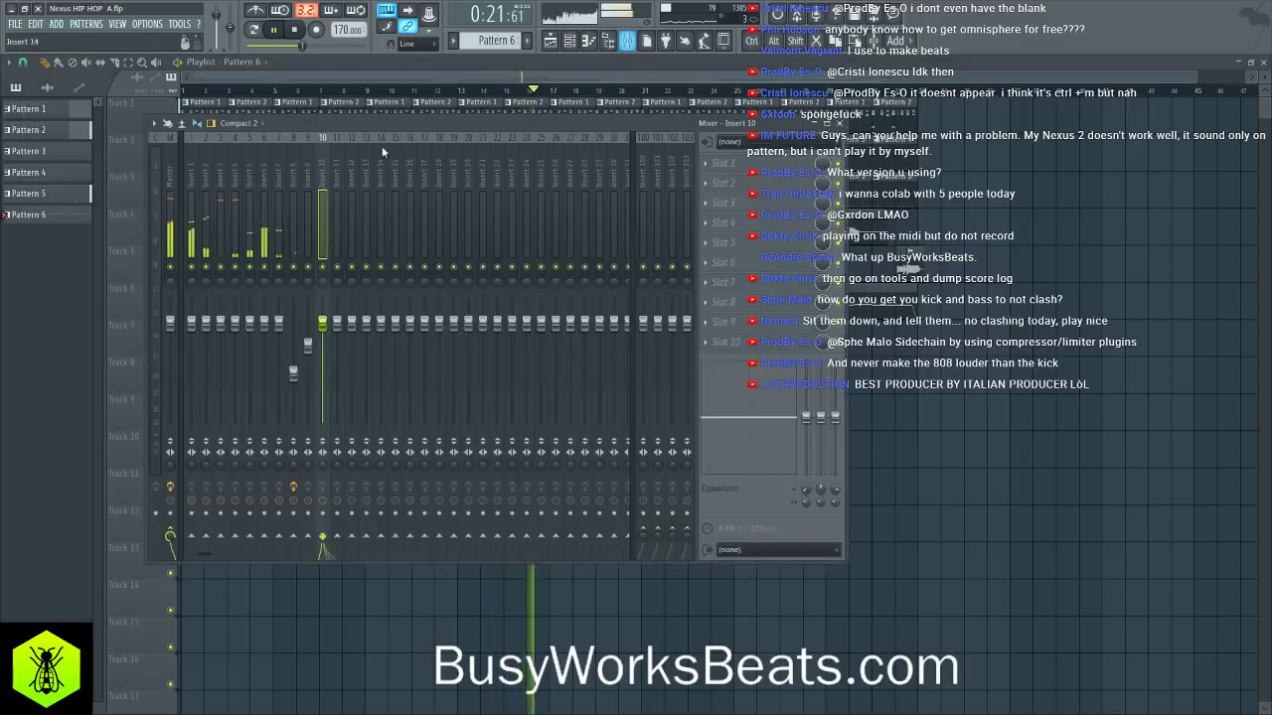
{"action": "left_click", "coordinate": [293, 199]}
{"action": "left_click", "coordinate": [737, 163]}
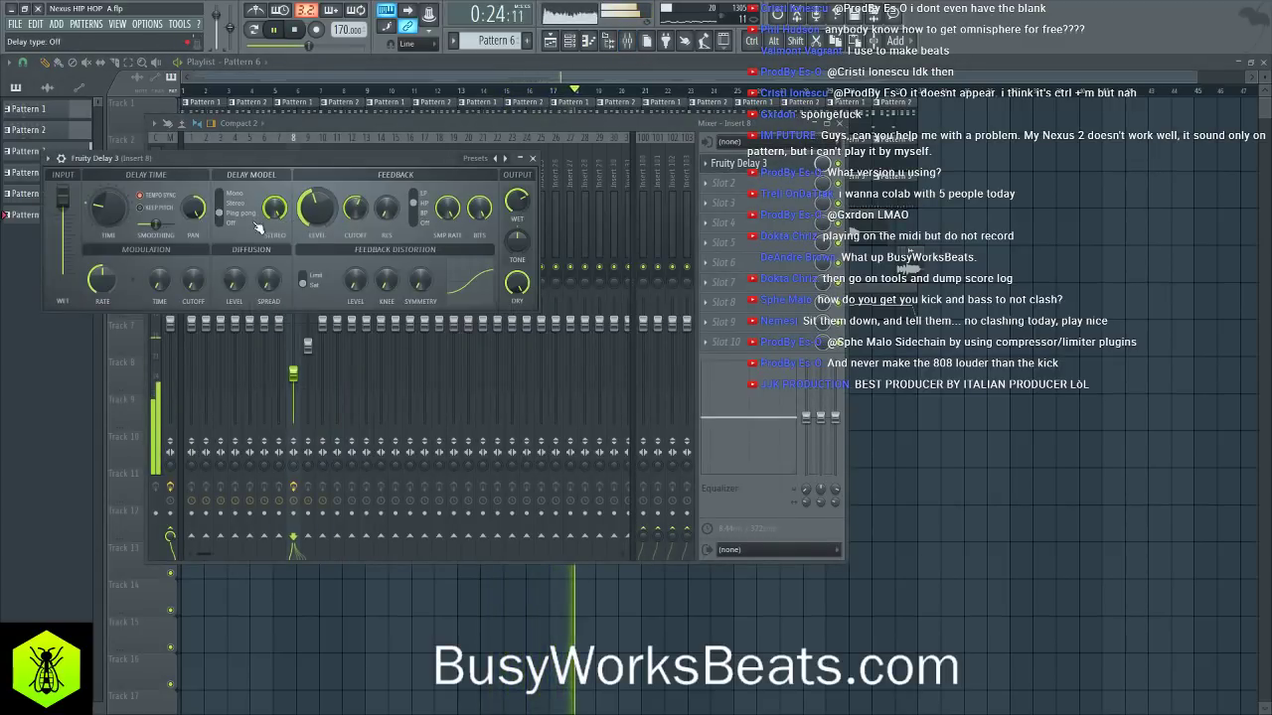
{"action": "left_click_drag", "start_coordinate": [316, 206], "coordinate": [316, 198]}
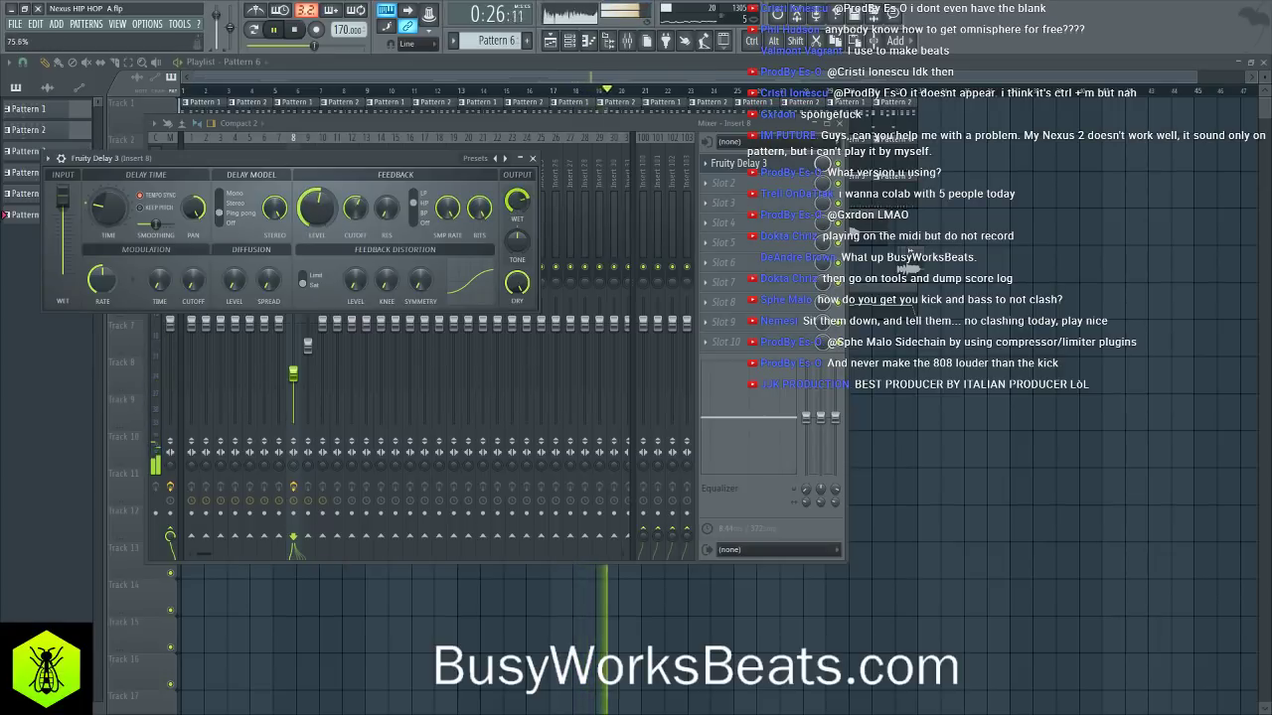
{"action": "left_click", "coordinate": [532, 158]}
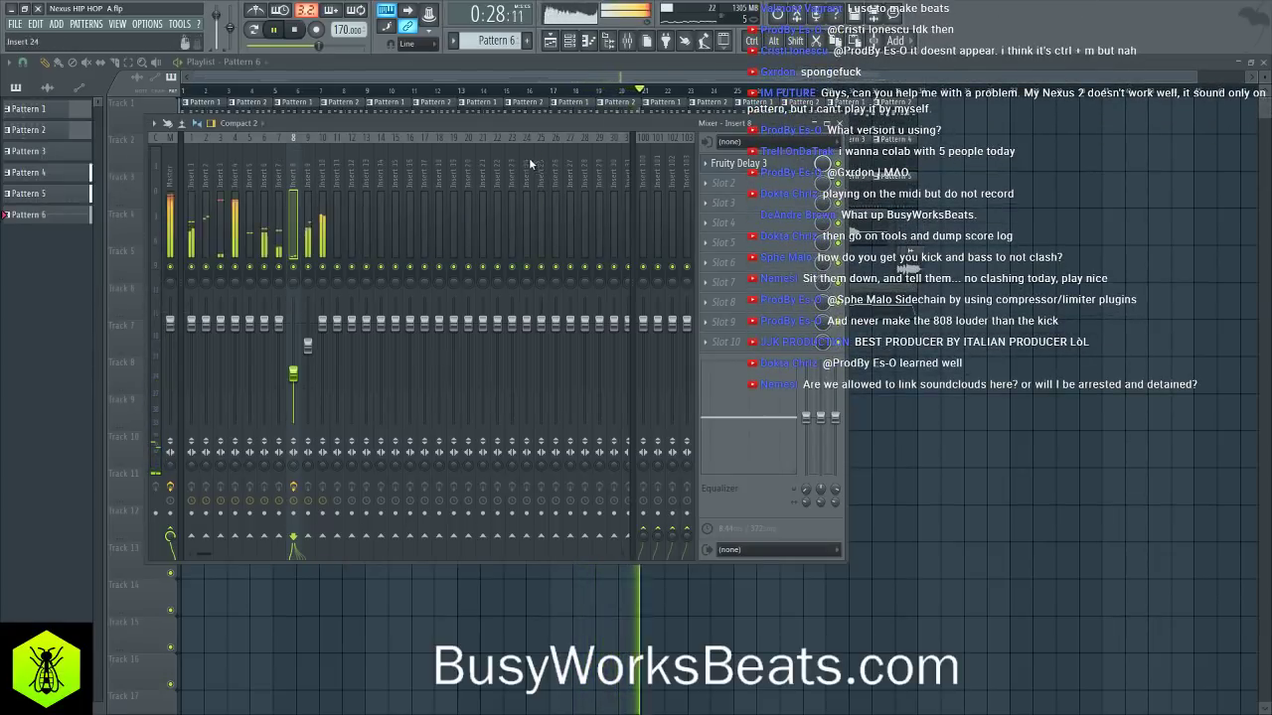
- Lower the Insert 10 mixer fader to 92% (-1.8 dB), stop playback and hide the mixer
{"action": "left_click", "coordinate": [324, 328]}
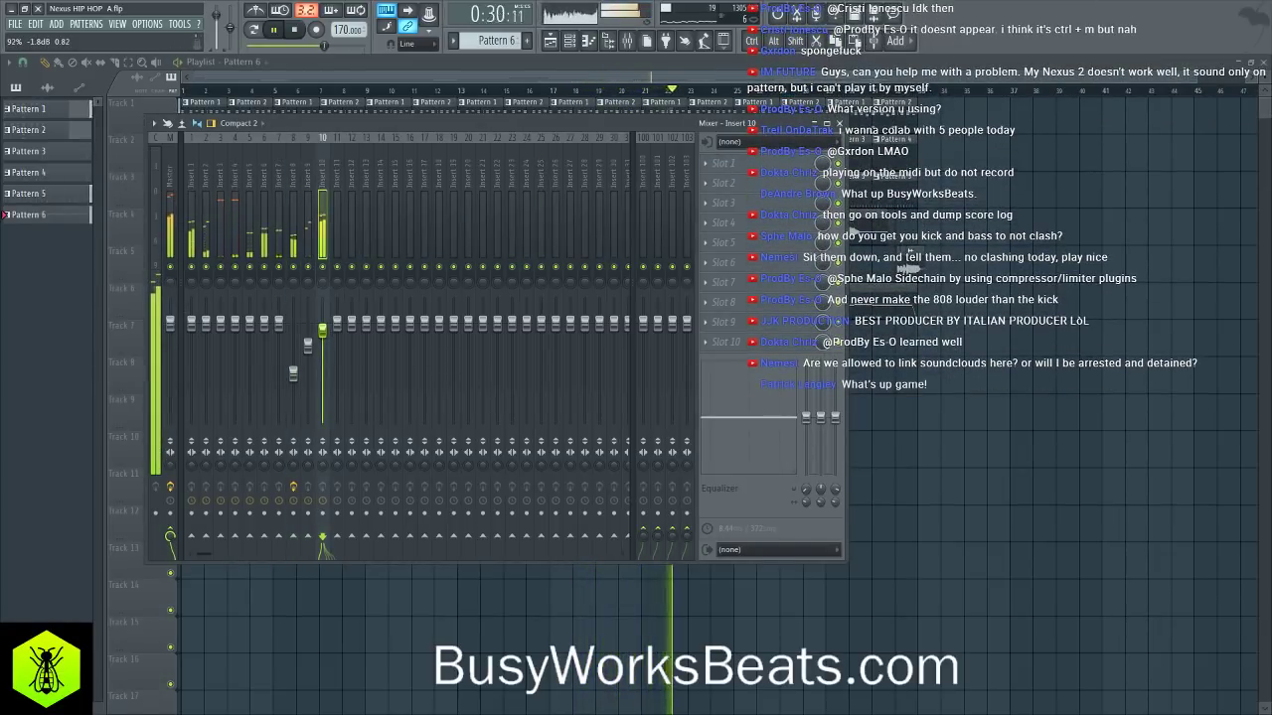
{"action": "key", "text": "space"}
{"action": "key", "text": "F9"}
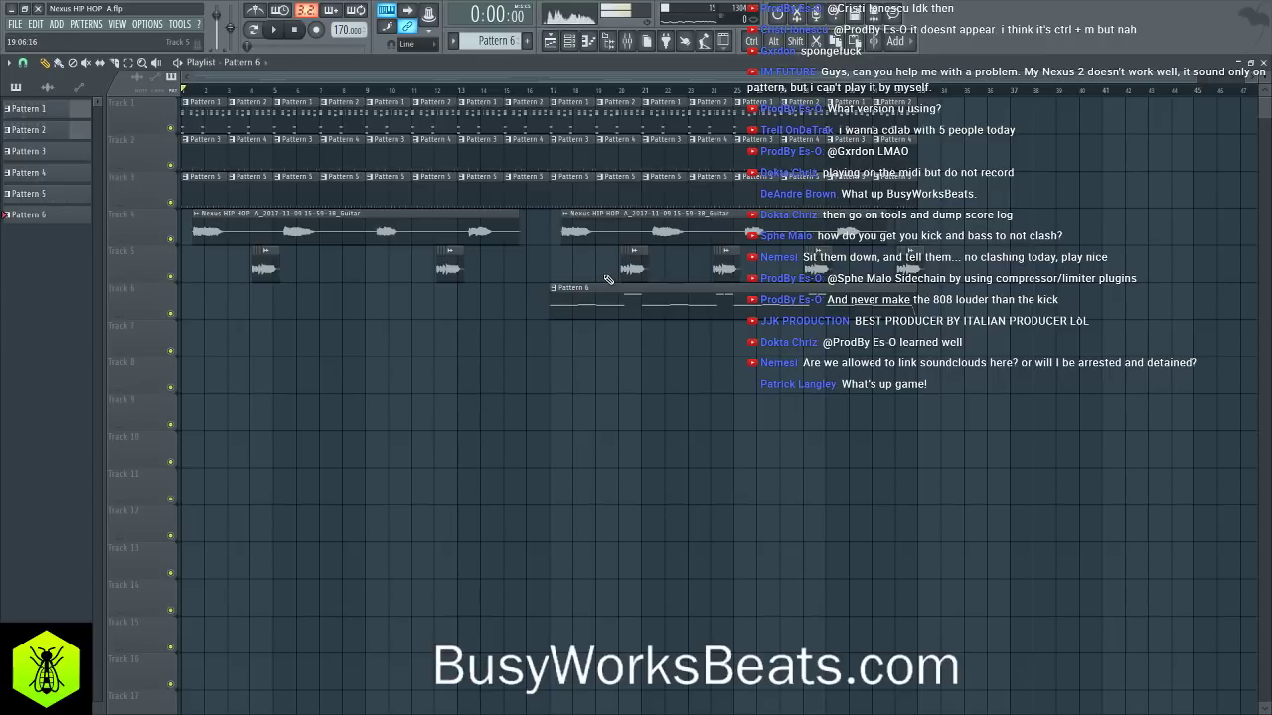
- Rename mixer track Insert 12 to "drum group" and give it a green colour
{"action": "left_click", "coordinate": [637, 47]}
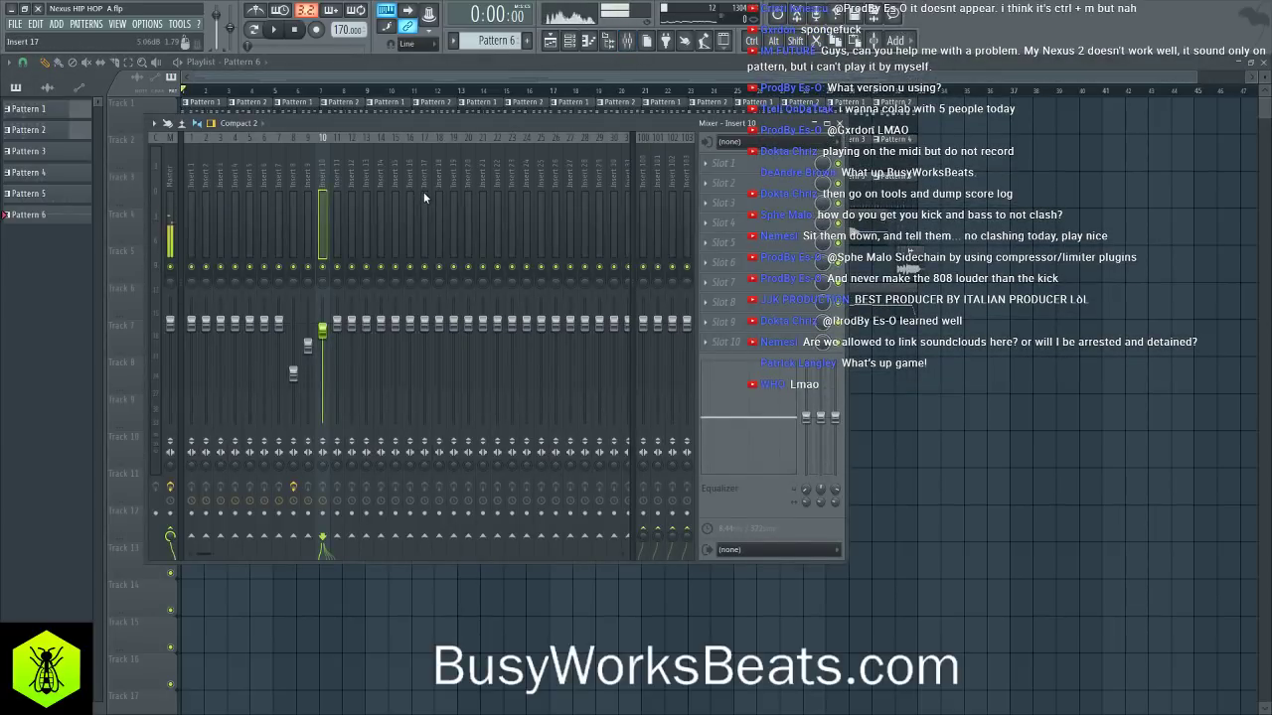
{"action": "left_click", "coordinate": [275, 162]}
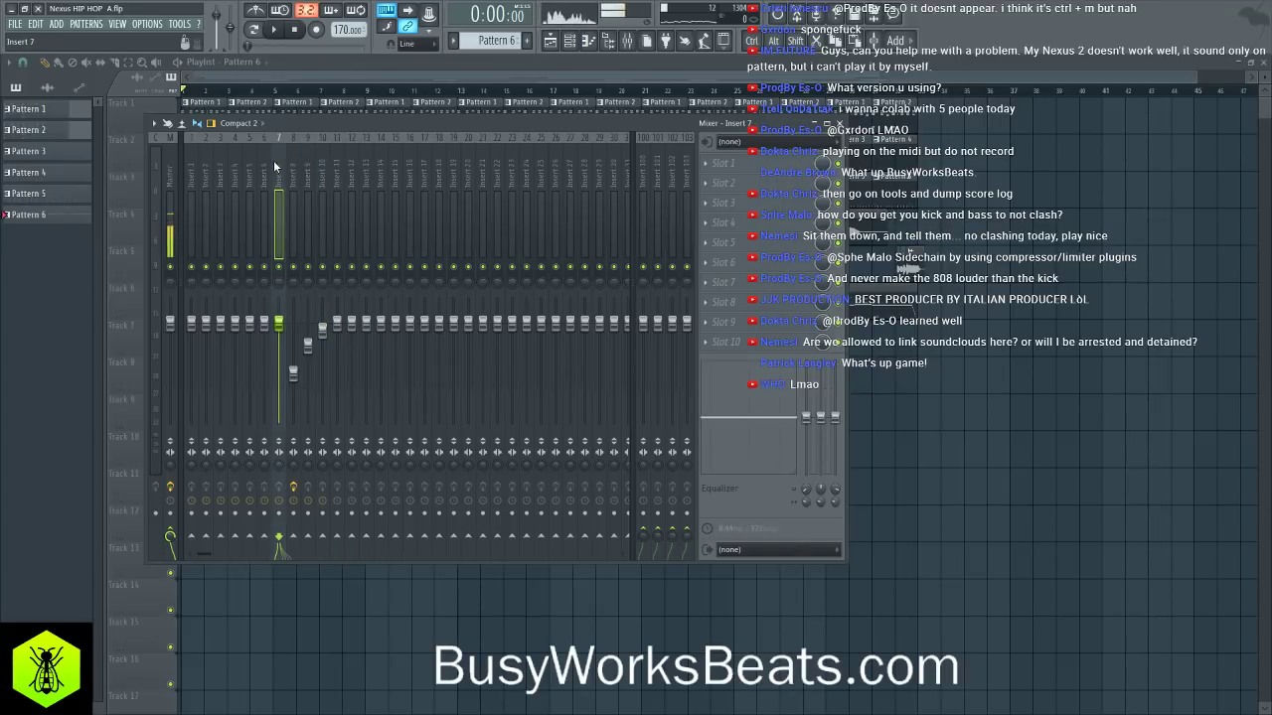
{"action": "left_click", "coordinate": [351, 177]}
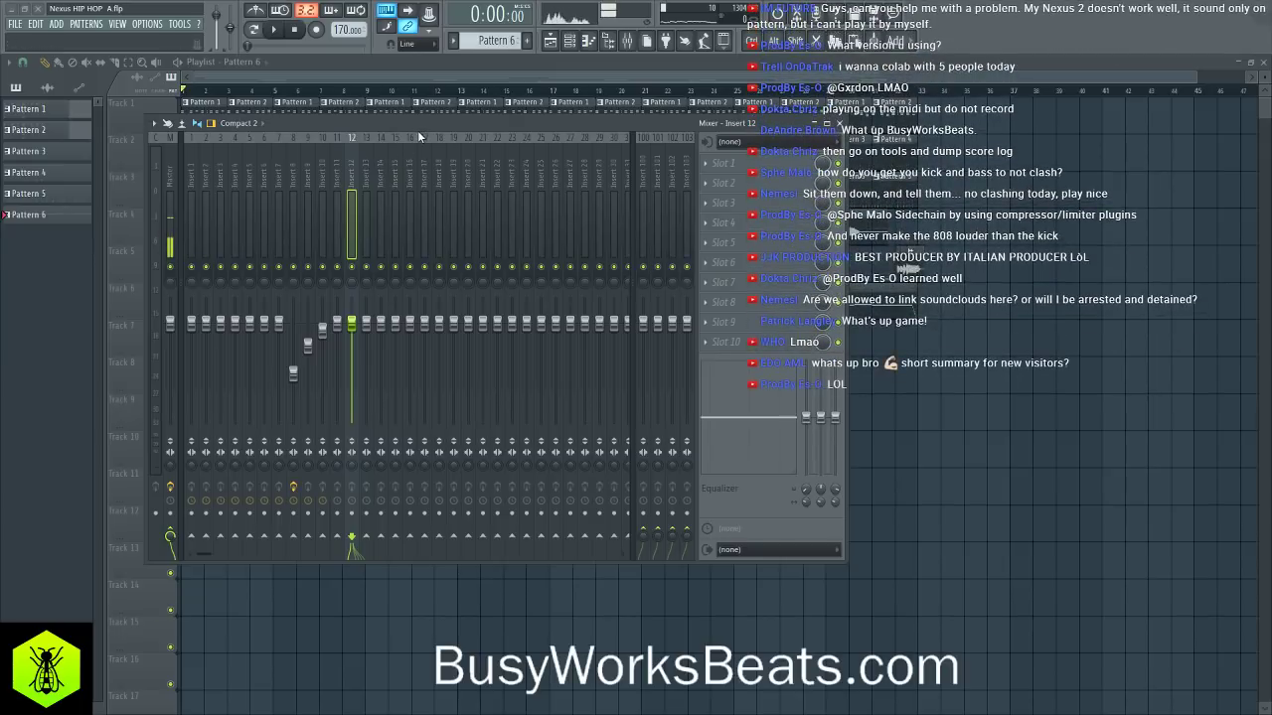
{"action": "key", "text": "Return"}
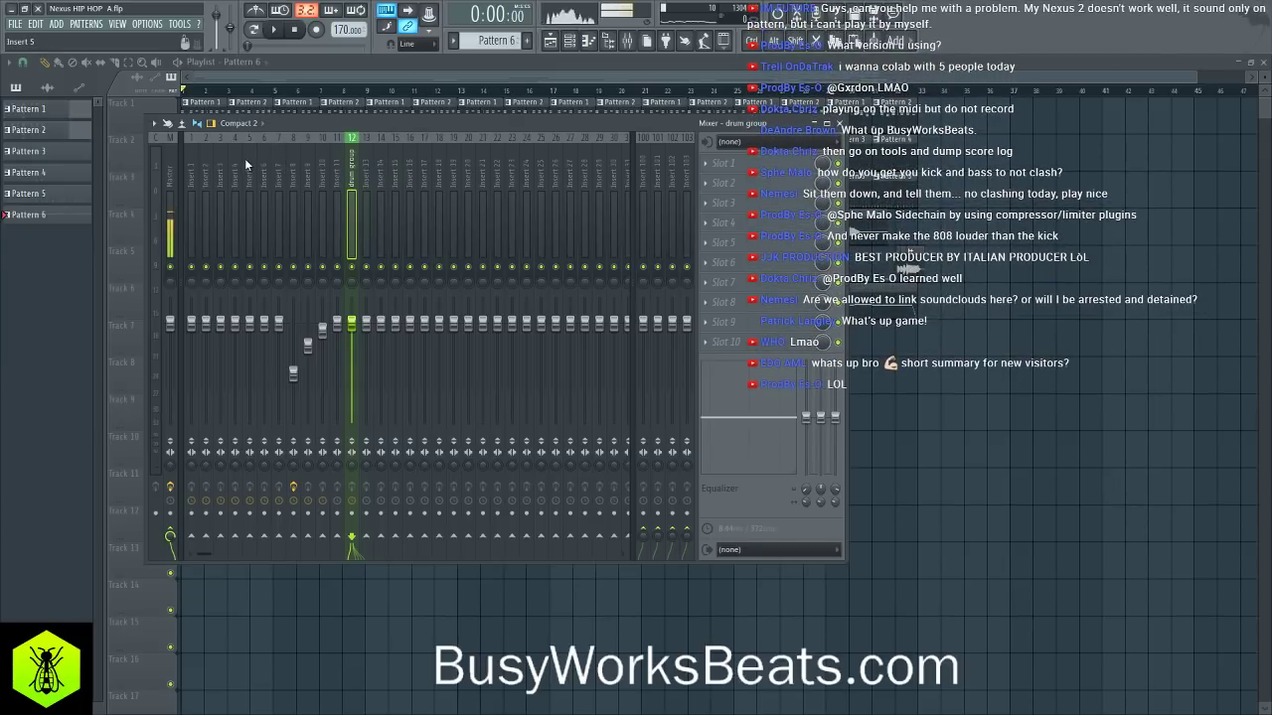
- Select mixer tracks Insert 3 and Insert 4 and route them only to the drum group track
{"action": "key", "text": "space"}
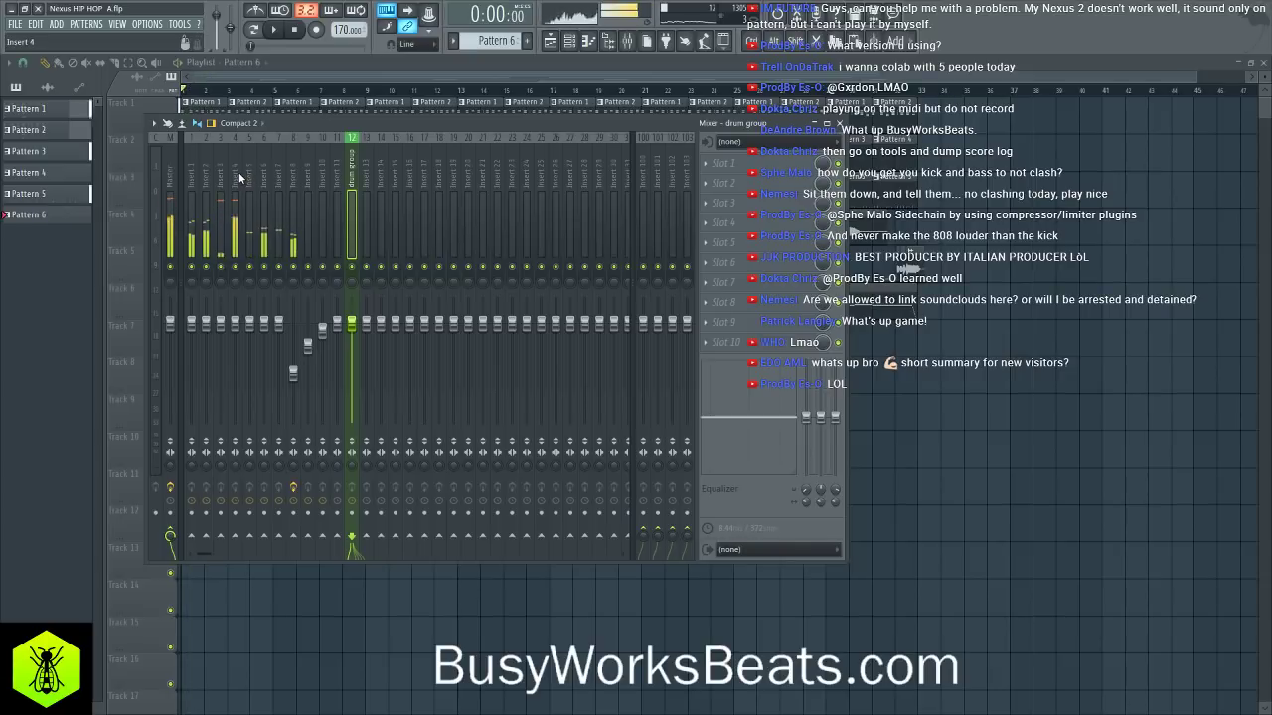
{"action": "left_click_drag", "start_coordinate": [238, 172], "coordinate": [224, 171]}
{"action": "key", "text": "space"}
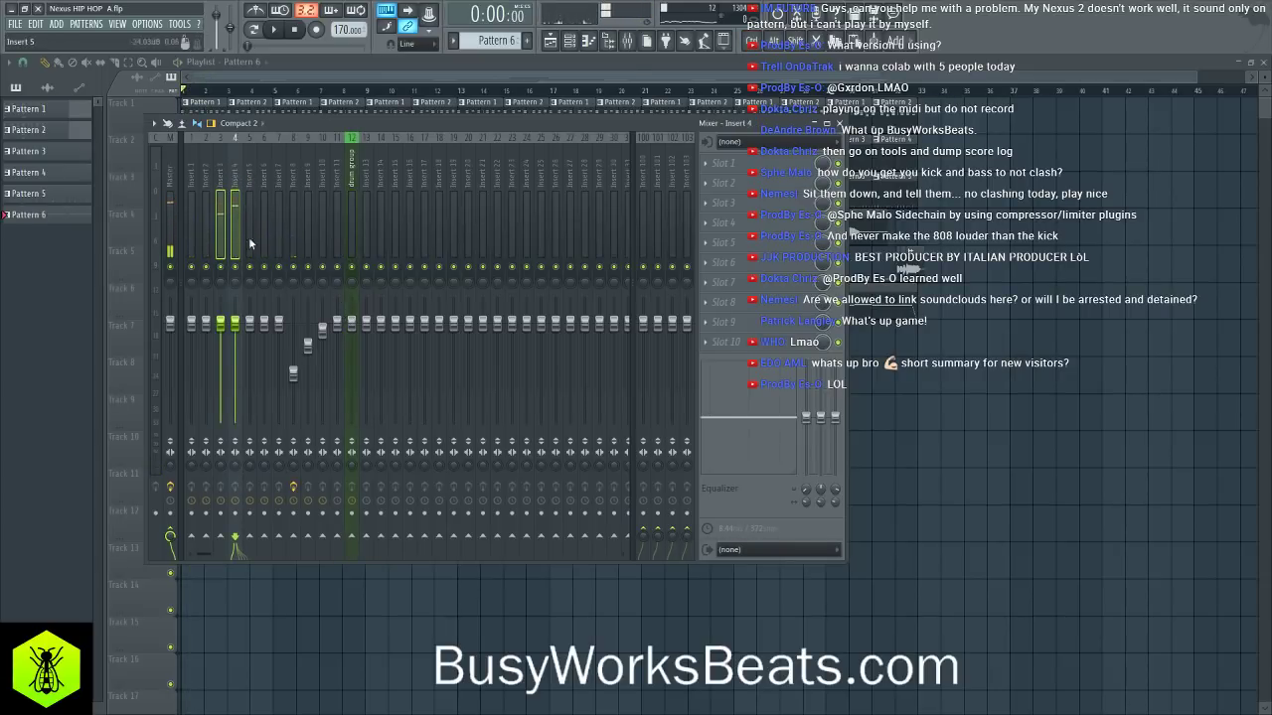
{"action": "left_click", "coordinate": [378, 555]}
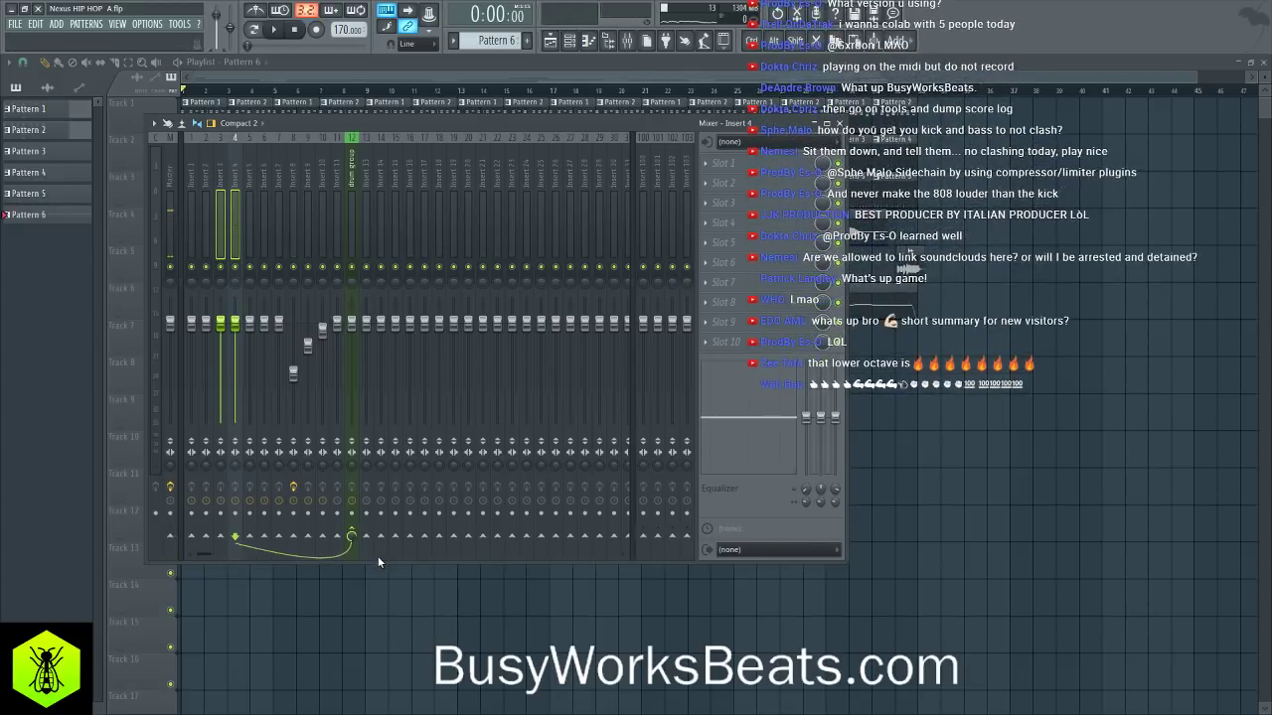
- Load Ozone 8 Exciter into the first effect slot of the drum group track and reposition its window
{"action": "left_click", "coordinate": [355, 175]}
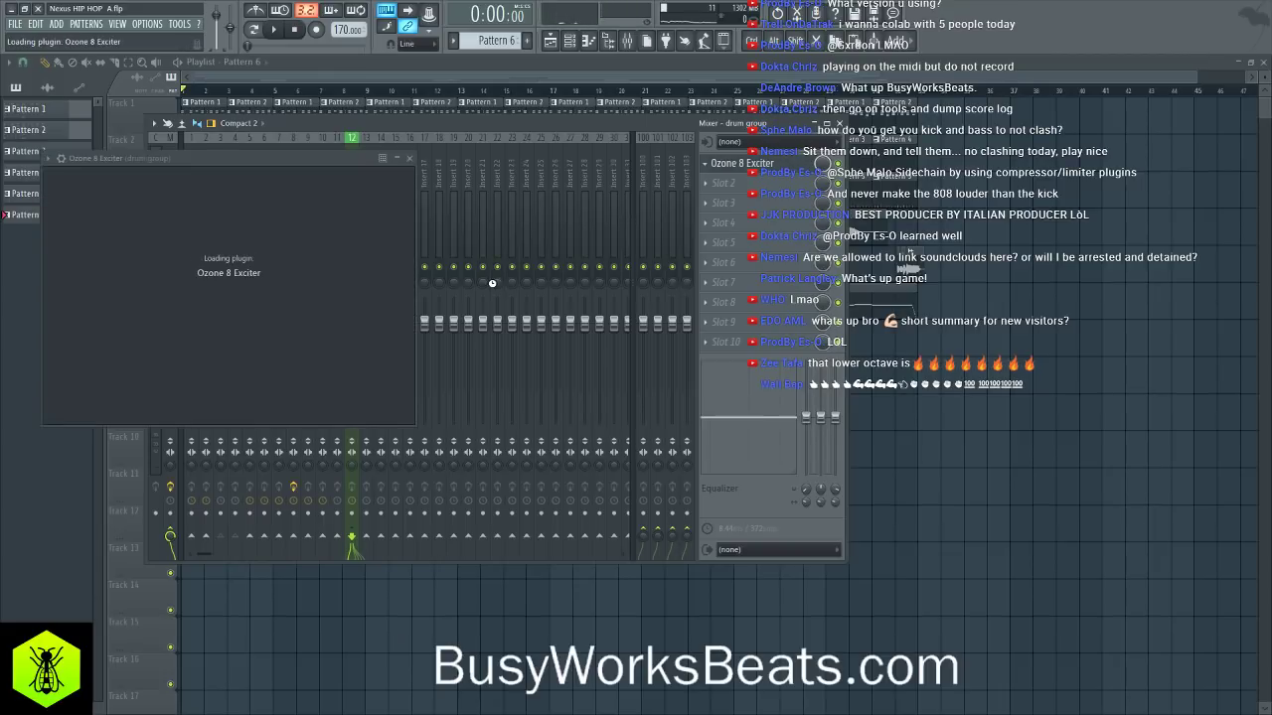
{"action": "left_click_drag", "start_coordinate": [359, 164], "coordinate": [514, 189]}
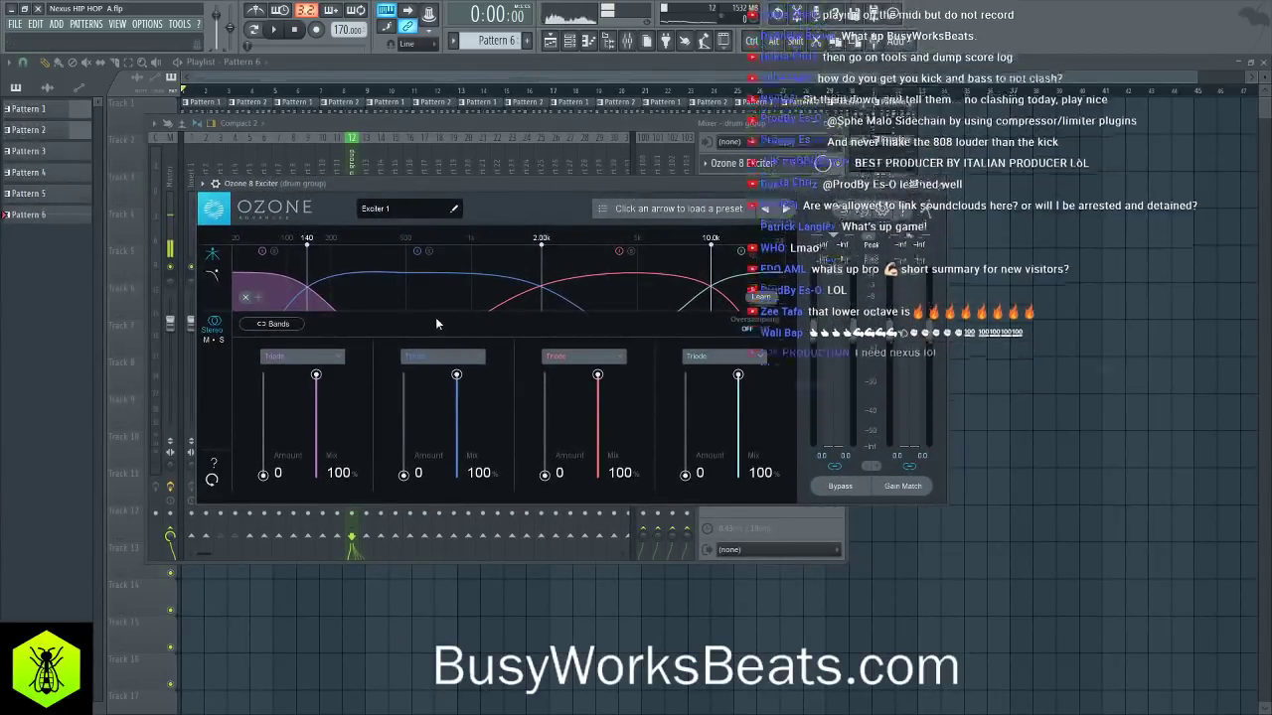
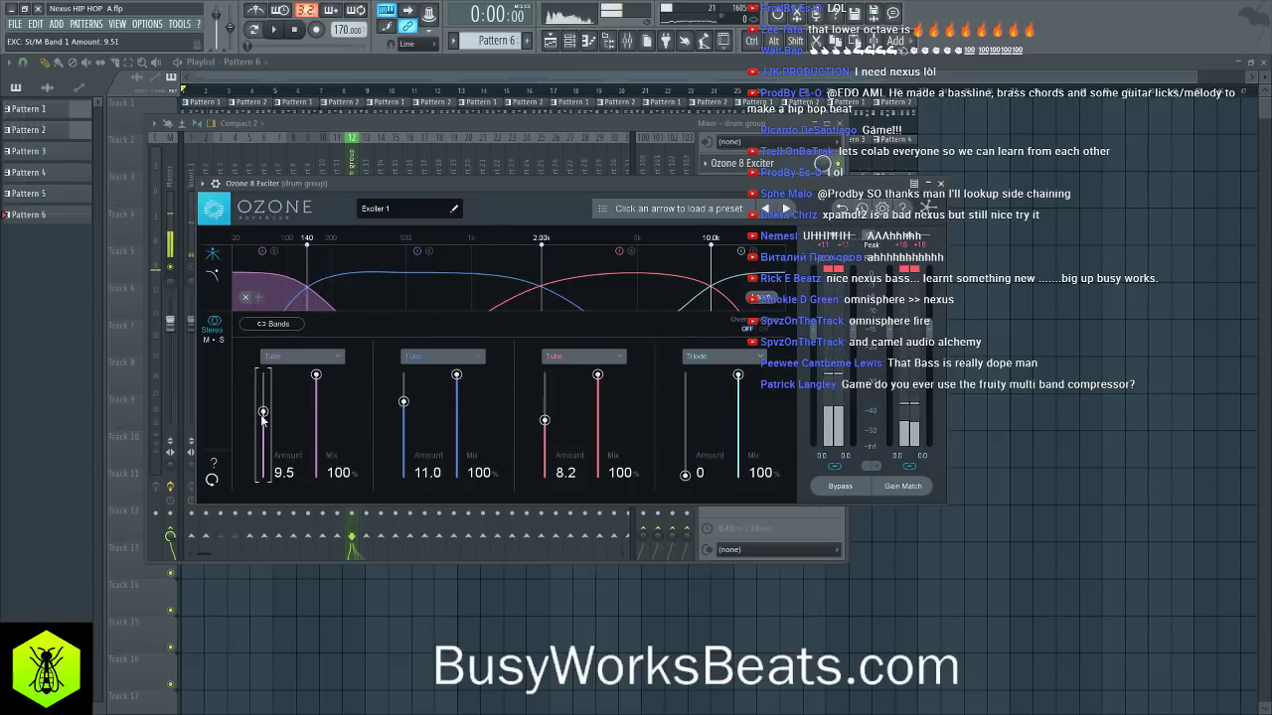
- Lower band 1 of the drum group's Ozone 8 Exciter to an amount of 3.3 and a mix of 21.6%, closing its window
{"action": "key", "text": "space"}
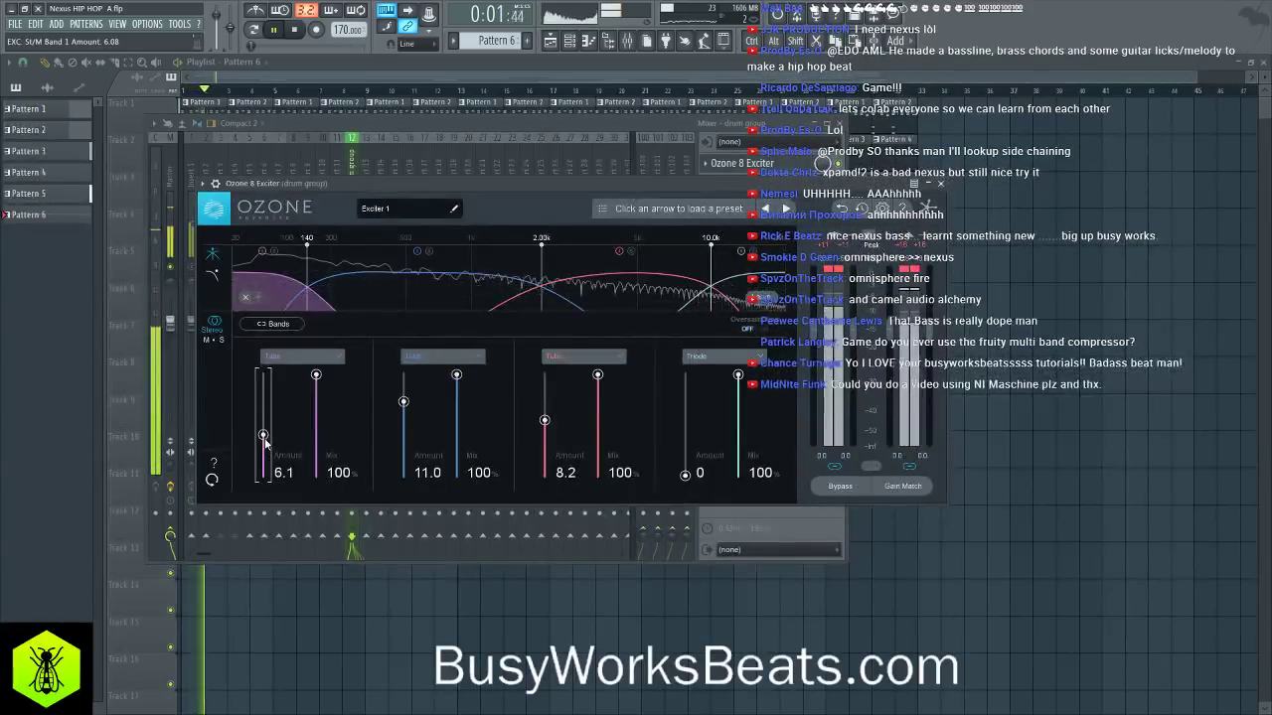
{"action": "key", "text": "space"}
{"action": "left_click_drag", "start_coordinate": [316, 375], "coordinate": [315, 453]}
{"action": "key", "text": "space"}
{"action": "key", "text": "Escape"}
{"action": "key", "text": "space"}
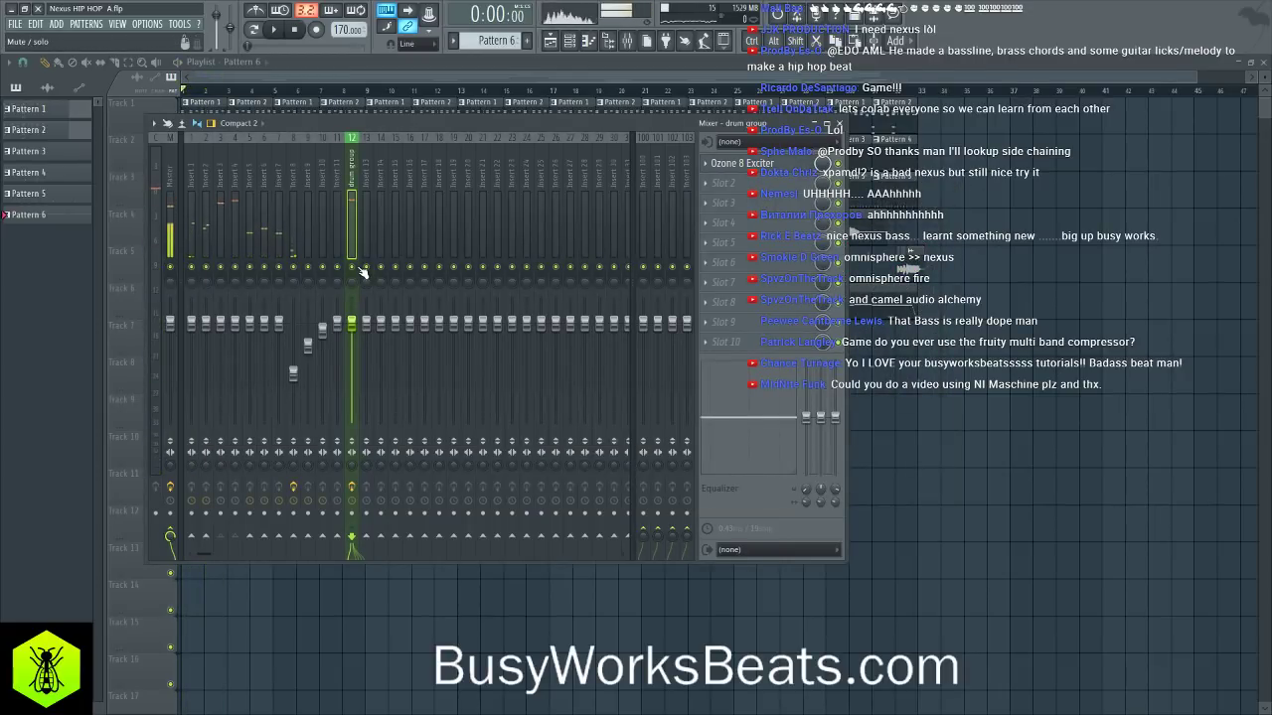
- Lower the Guitar mixer track's fader to about the Keyboard fader's level, disarm its disk recording and hide the mixer
{"action": "key", "text": "F9"}
{"action": "key", "text": "space"}
{"action": "key", "text": "F9"}
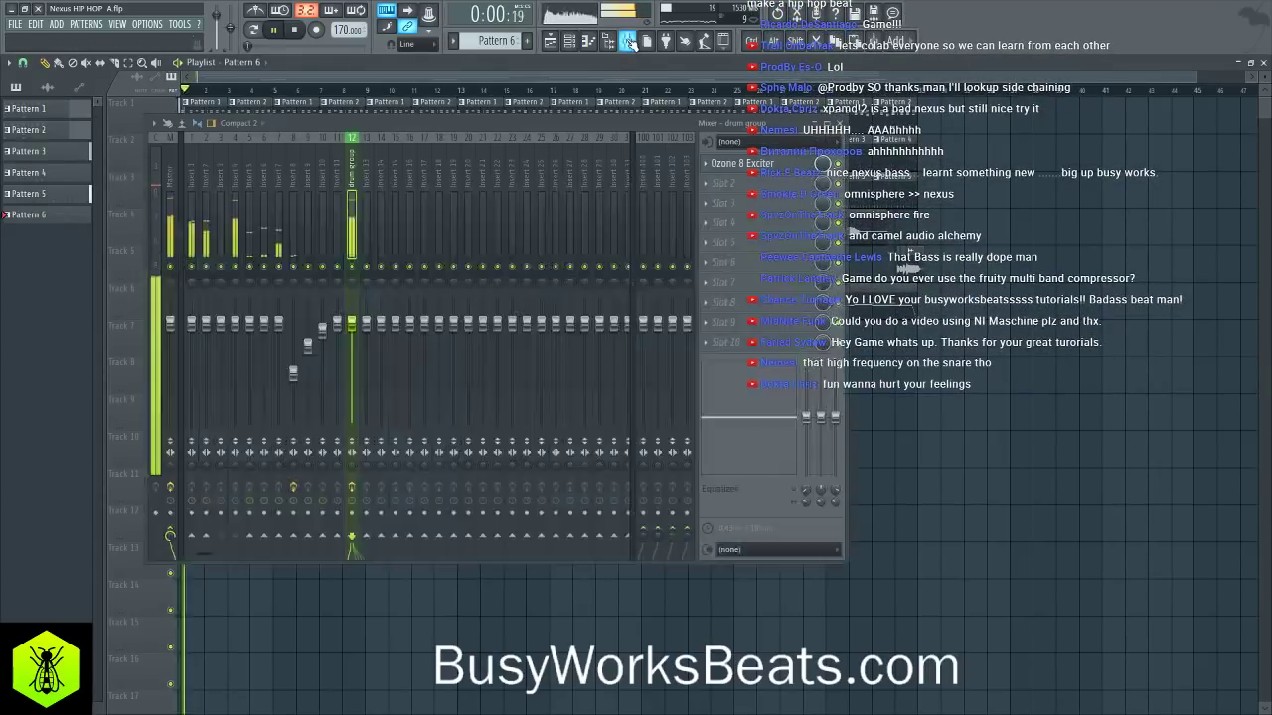
{"action": "scroll", "coordinate": [511, 162], "scroll_direction": "down", "scroll_amount": 10}
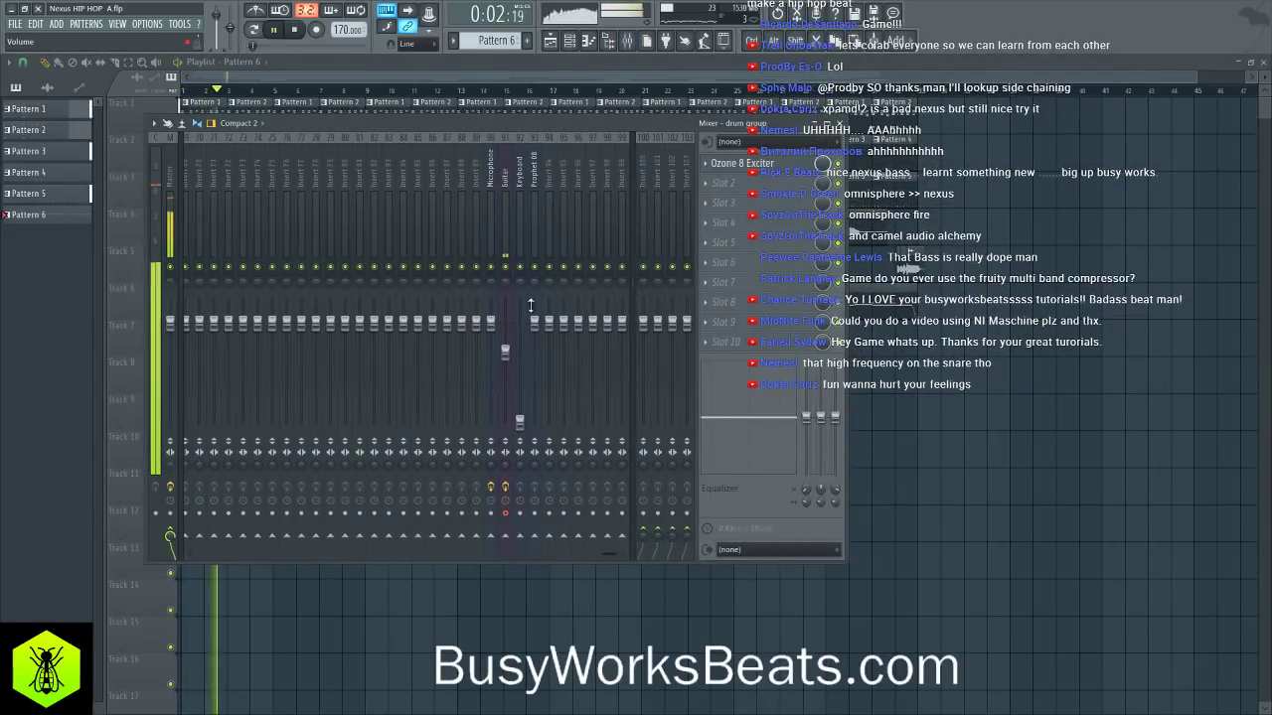
{"action": "key", "text": "space"}
{"action": "left_click_drag", "start_coordinate": [507, 358], "coordinate": [507, 547]}
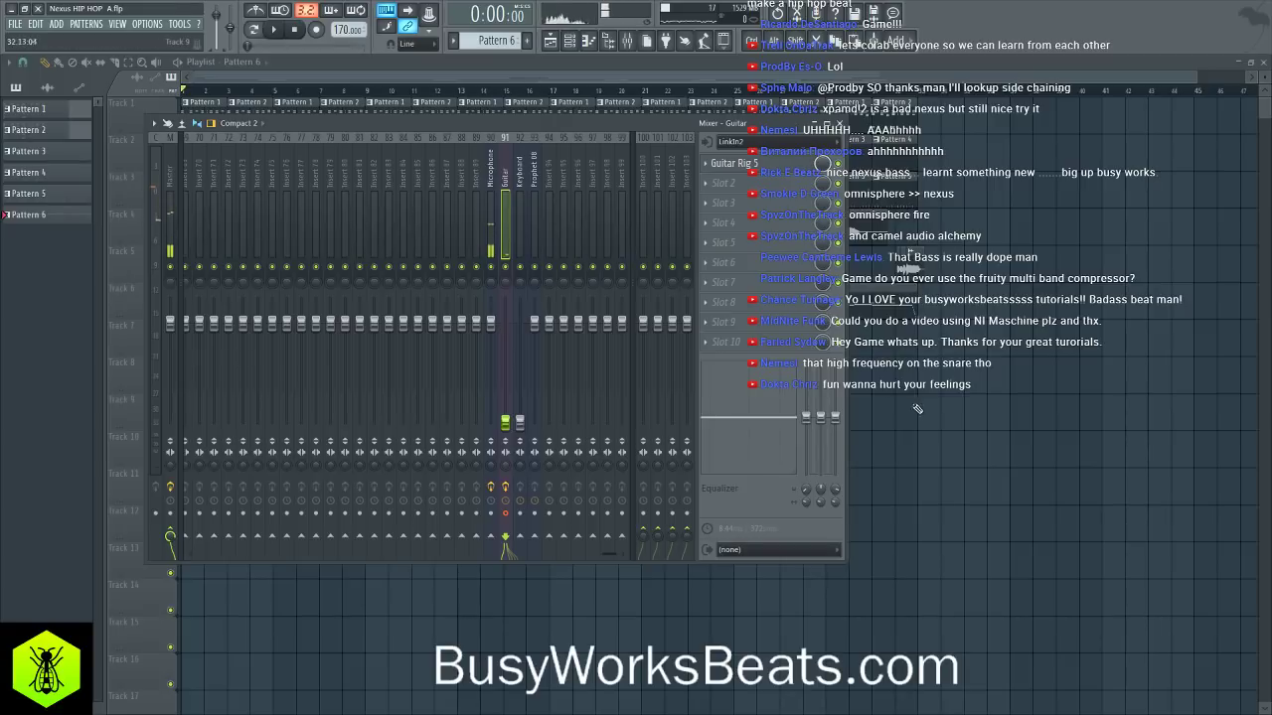
{"action": "key", "text": "space"}
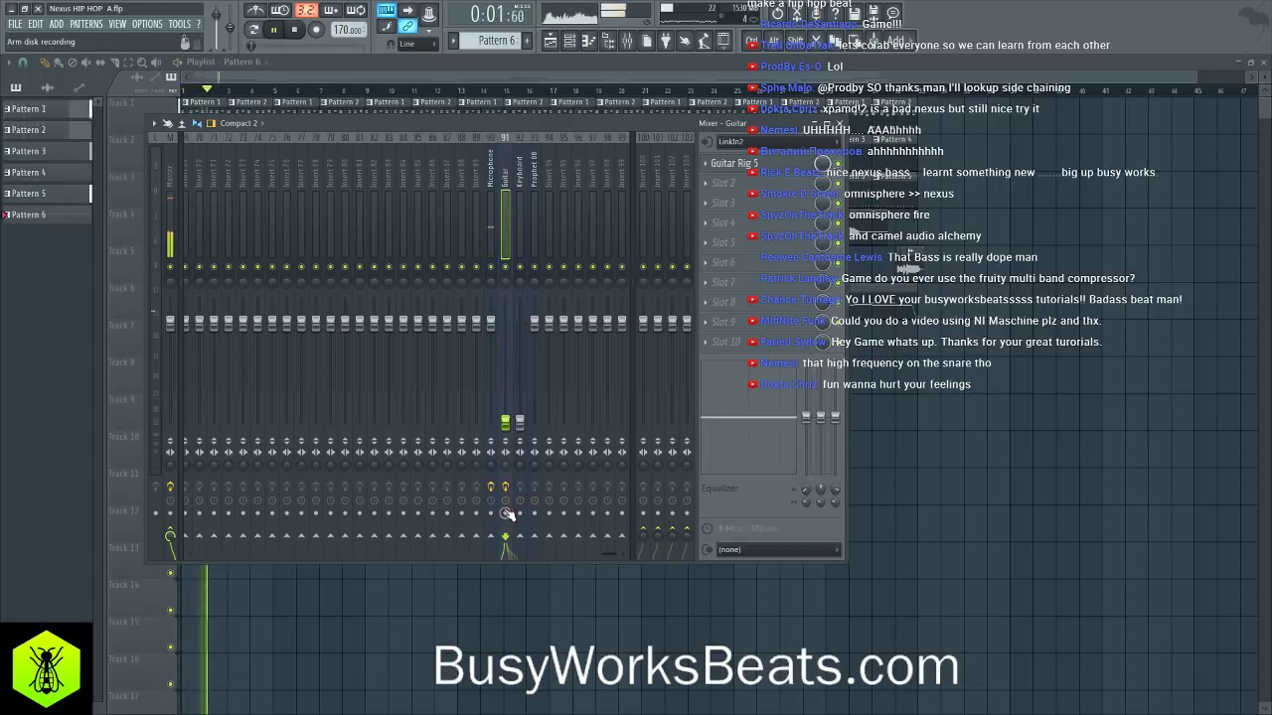
{"action": "key", "text": "F9"}
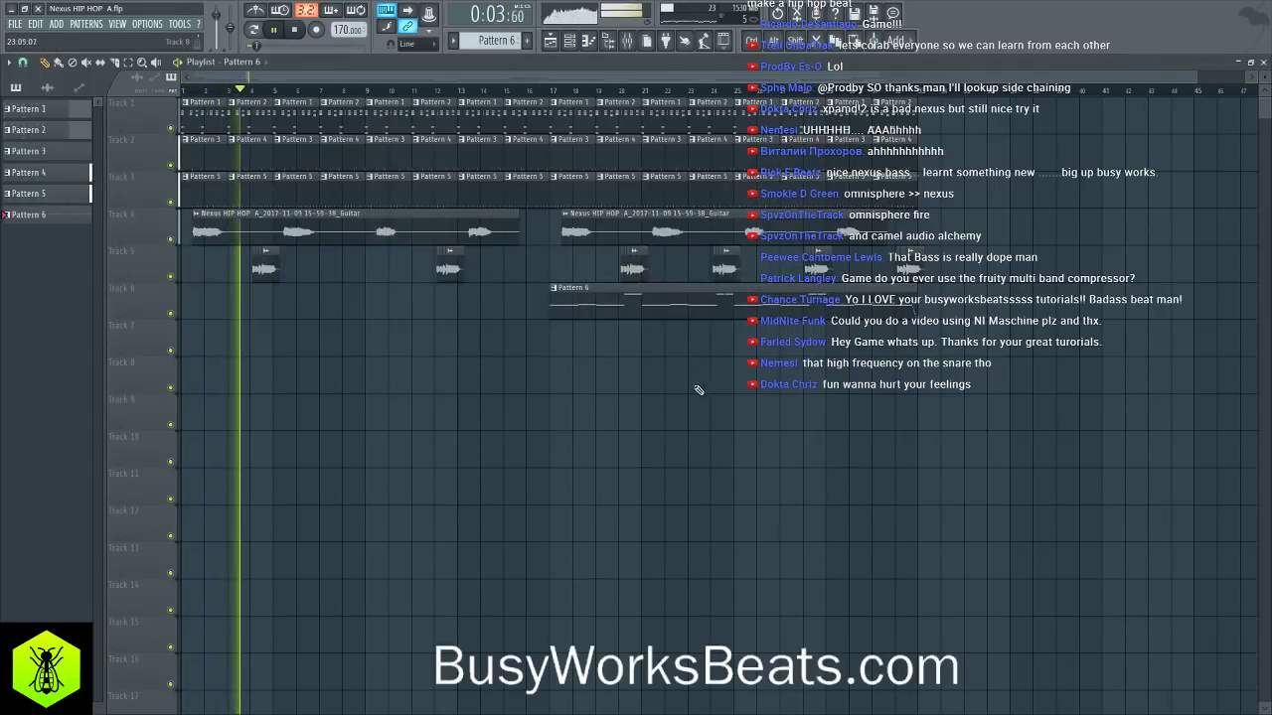
- Reopen the drum group's Ozone 8 Exciter and set band 1 to an amount of 5.0 and a mix of 19.6%
{"action": "left_click", "coordinate": [628, 42]}
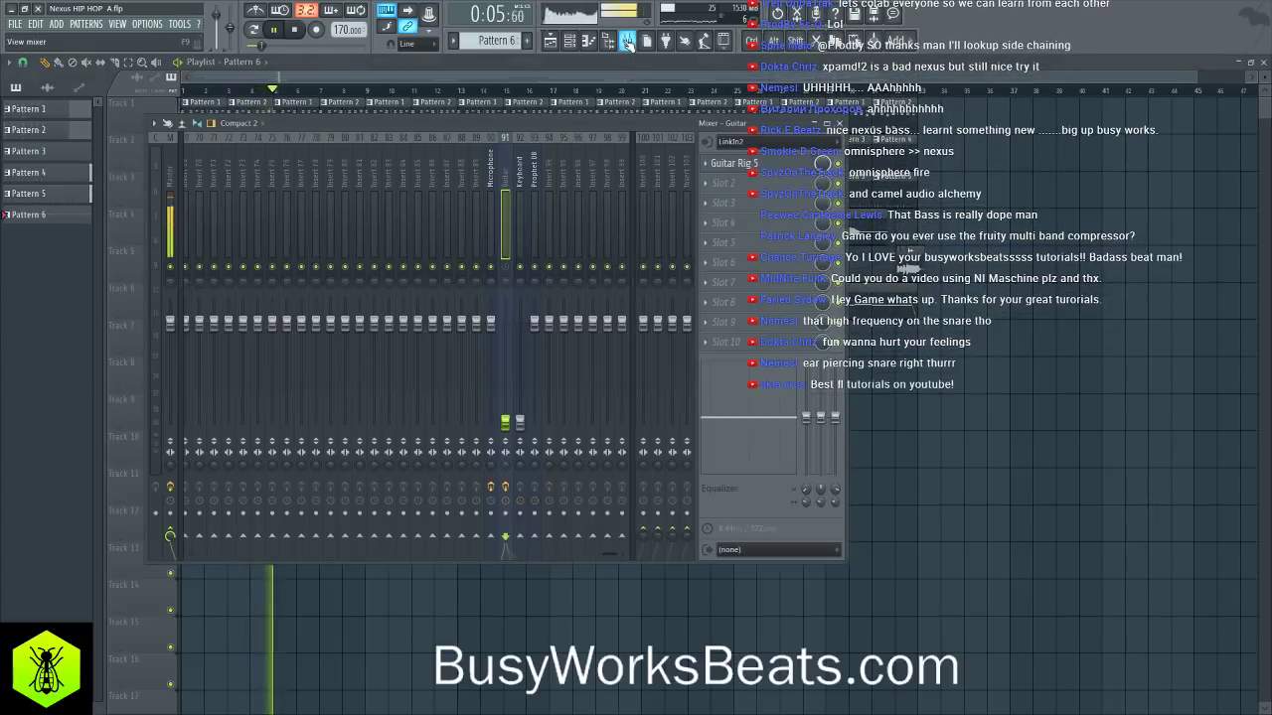
{"action": "scroll", "coordinate": [418, 154], "scroll_direction": "up", "scroll_amount": 15}
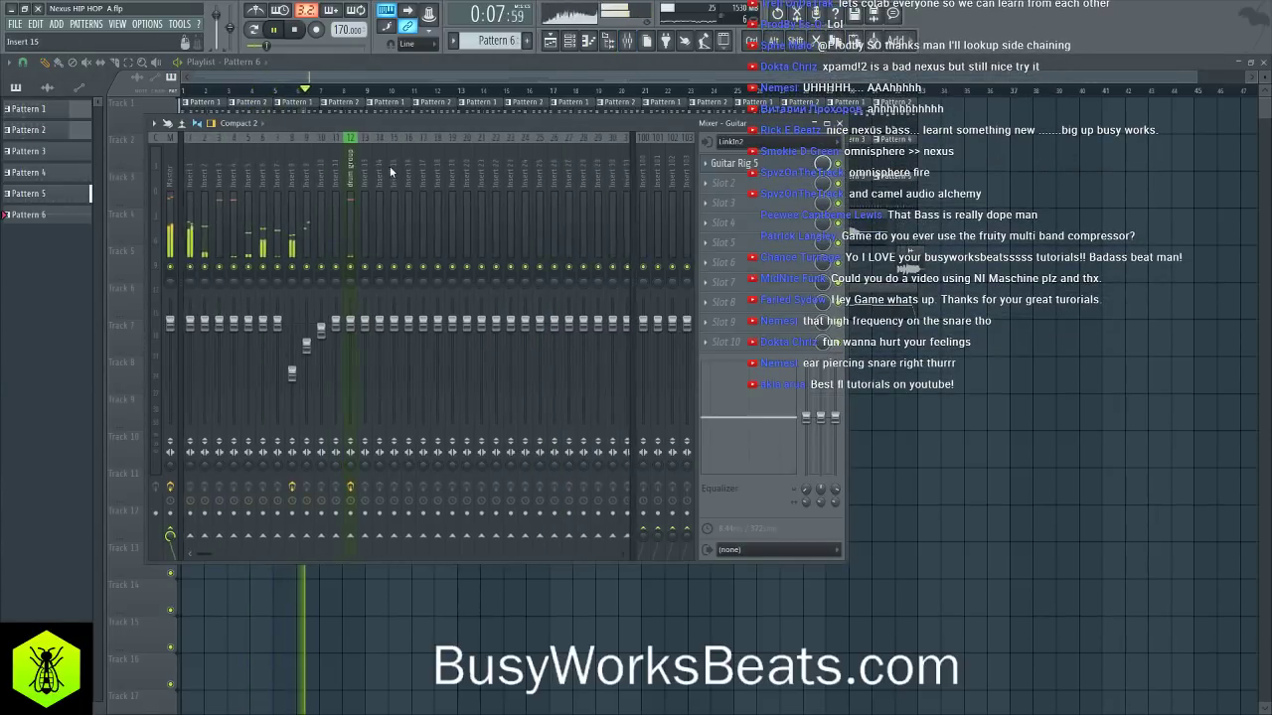
{"action": "left_click", "coordinate": [743, 163]}
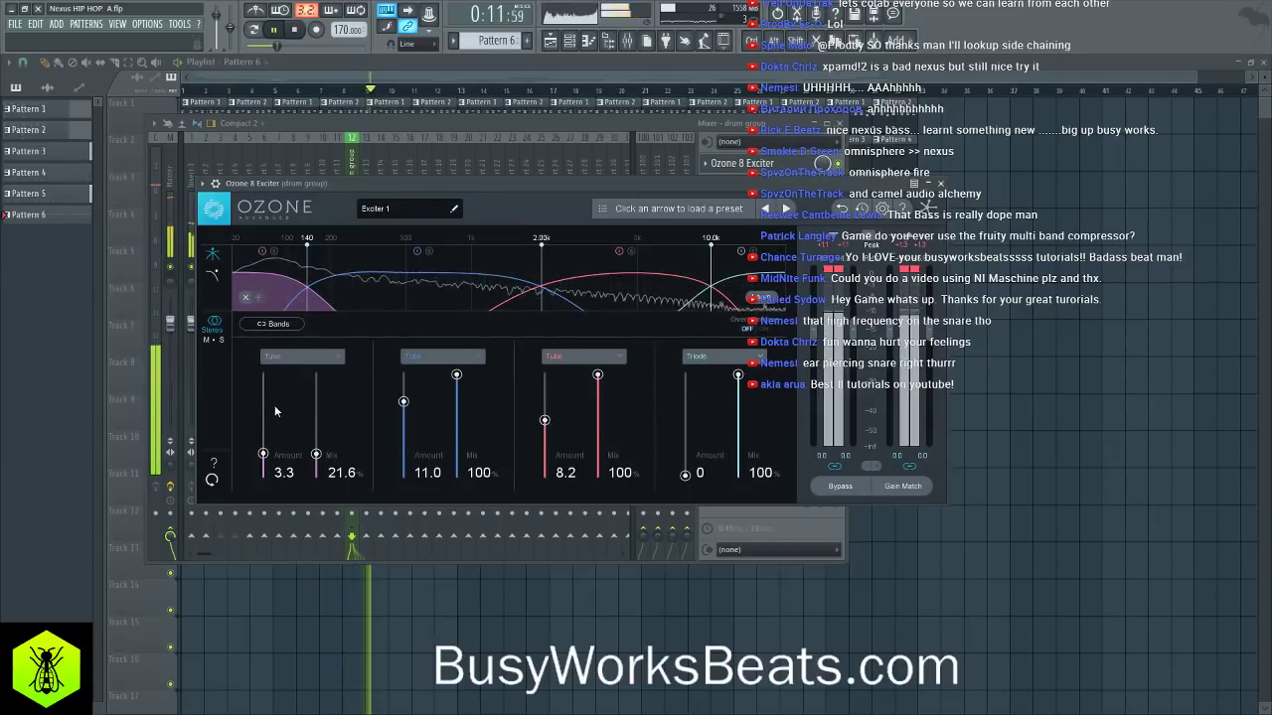
{"action": "left_click_drag", "start_coordinate": [263, 454], "coordinate": [263, 377]}
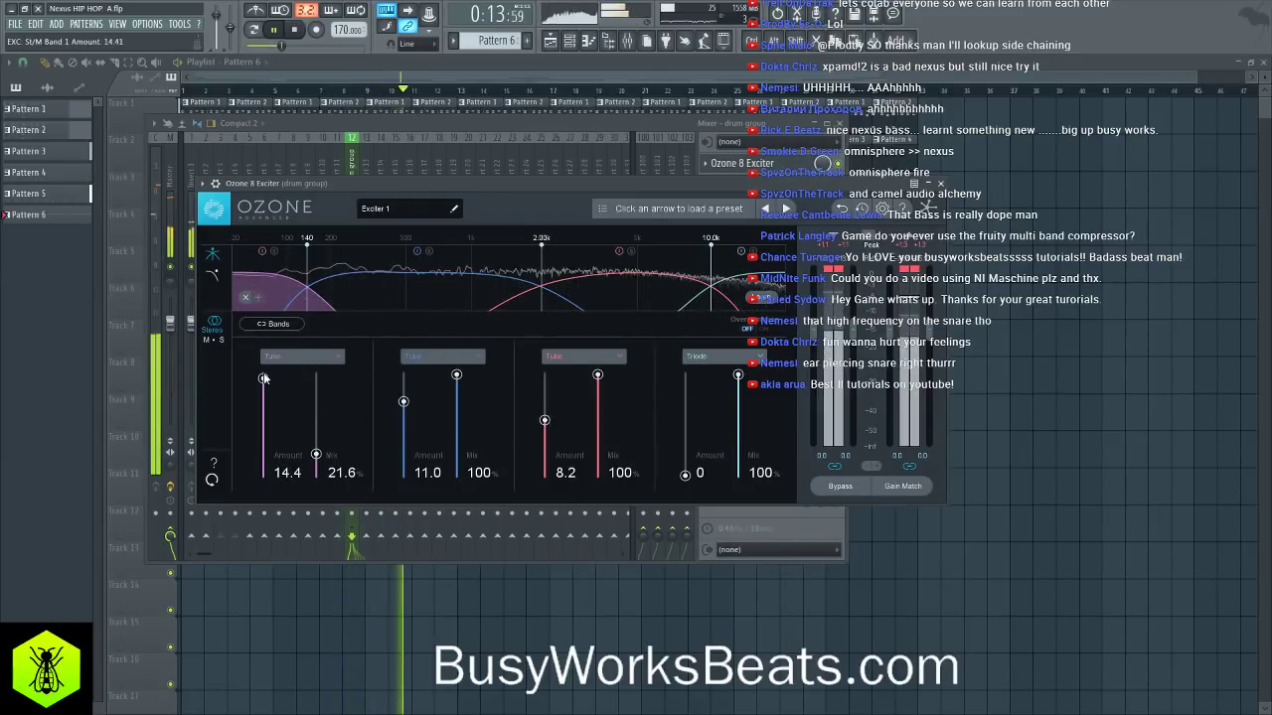
{"action": "left_click_drag", "start_coordinate": [319, 409], "coordinate": [316, 455]}
{"action": "left_click_drag", "start_coordinate": [263, 379], "coordinate": [263, 439]}
{"action": "key", "text": "space"}
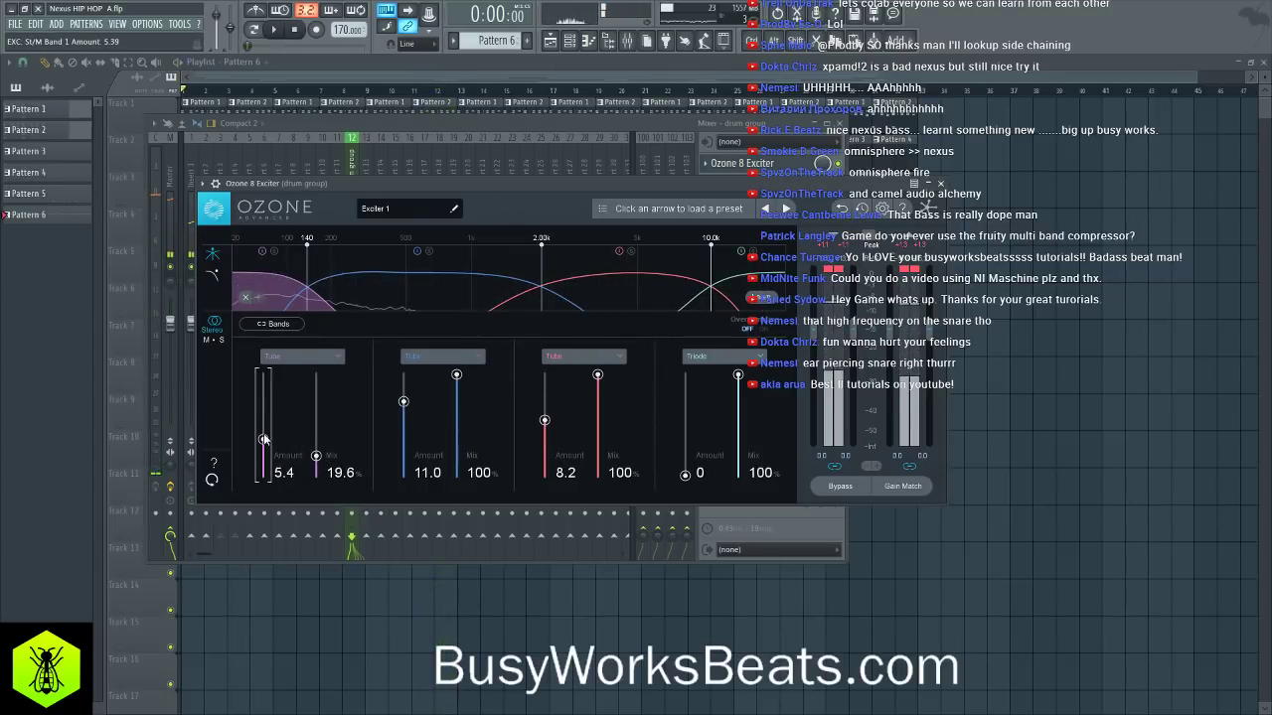
- Close the Exciter and lower the drum group fader to 92% (-1.9 dB) during playback, hiding the mixer
{"action": "left_click", "coordinate": [537, 176]}
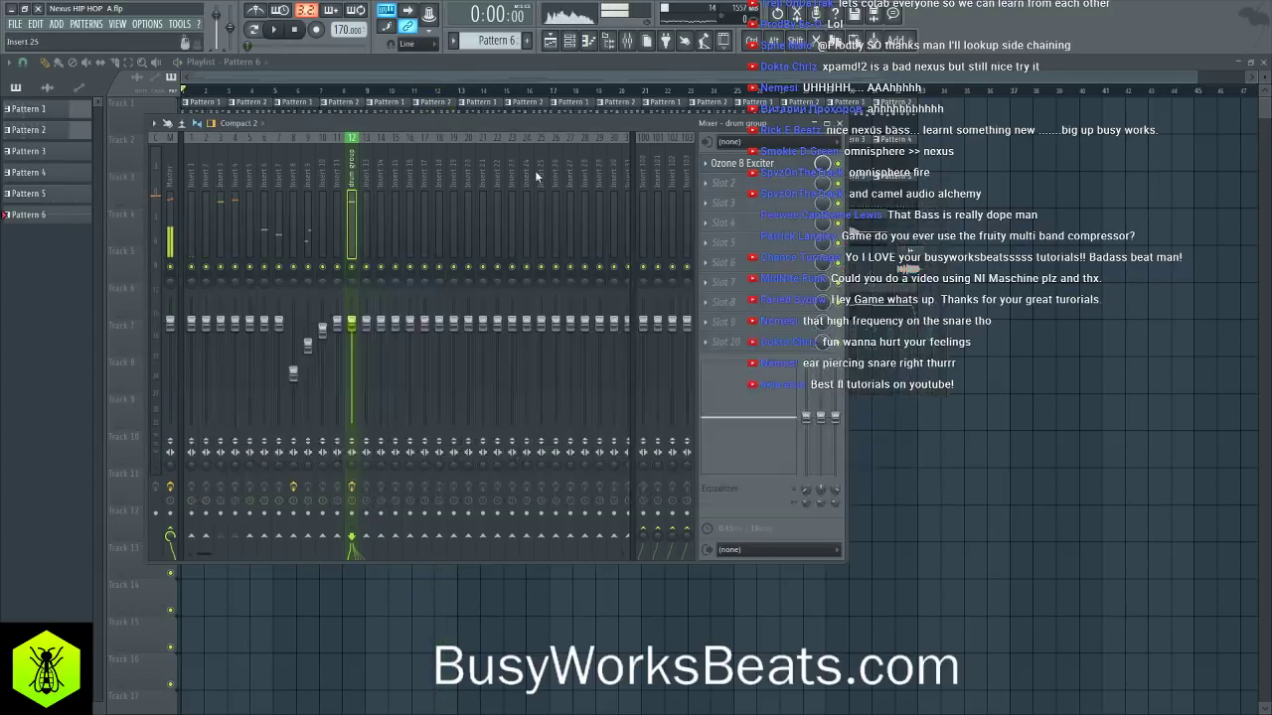
{"action": "key", "text": "space"}
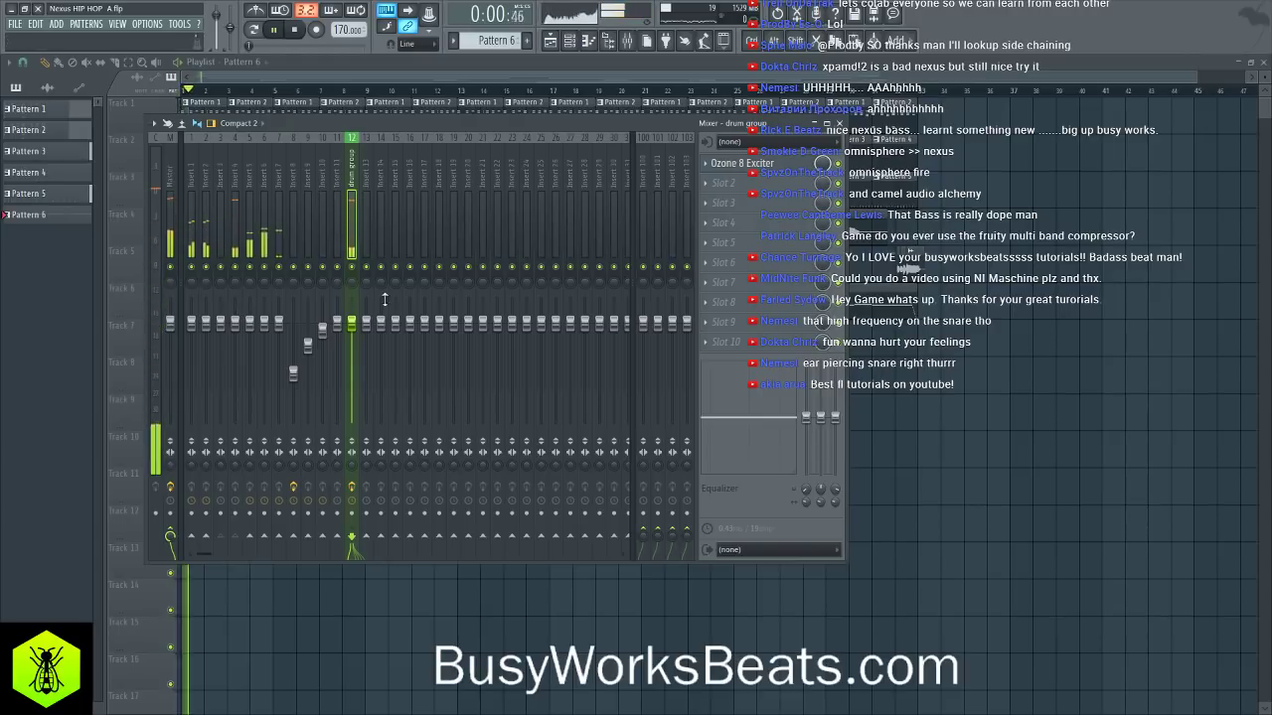
{"action": "left_click_drag", "start_coordinate": [351, 321], "coordinate": [353, 338]}
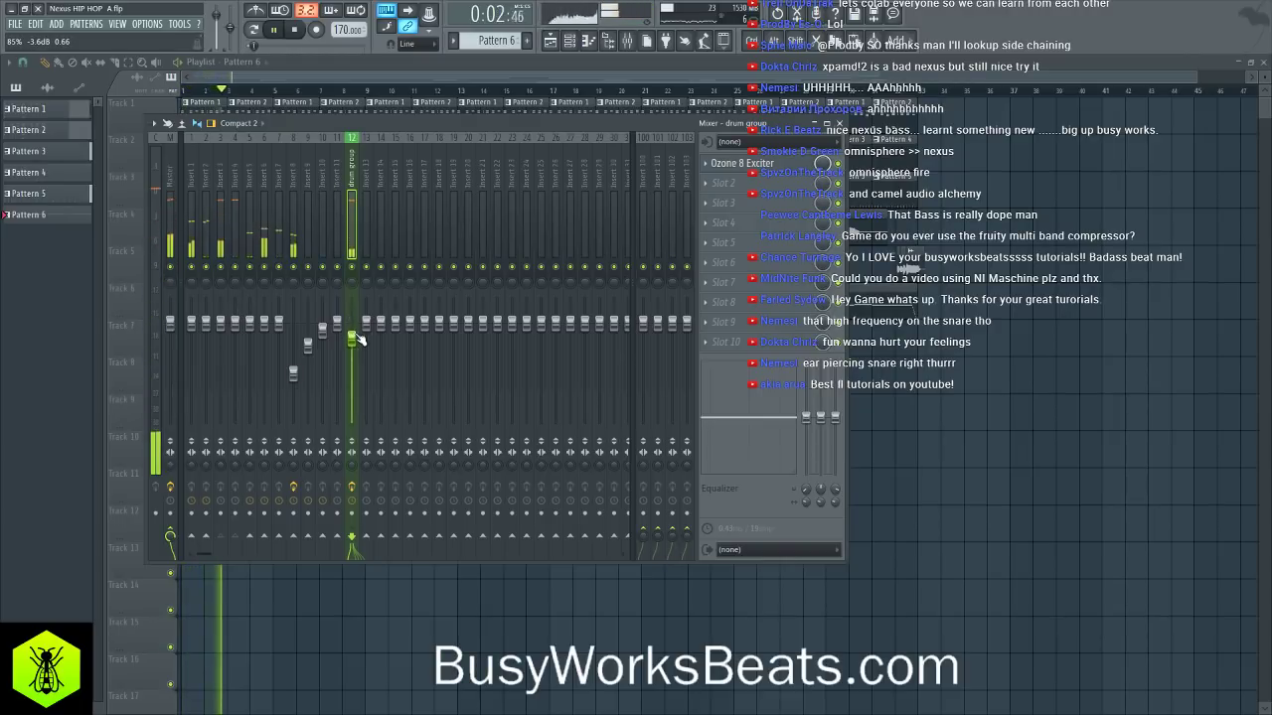
{"action": "scroll", "coordinate": [357, 340], "scroll_direction": "up", "scroll_amount": 2}
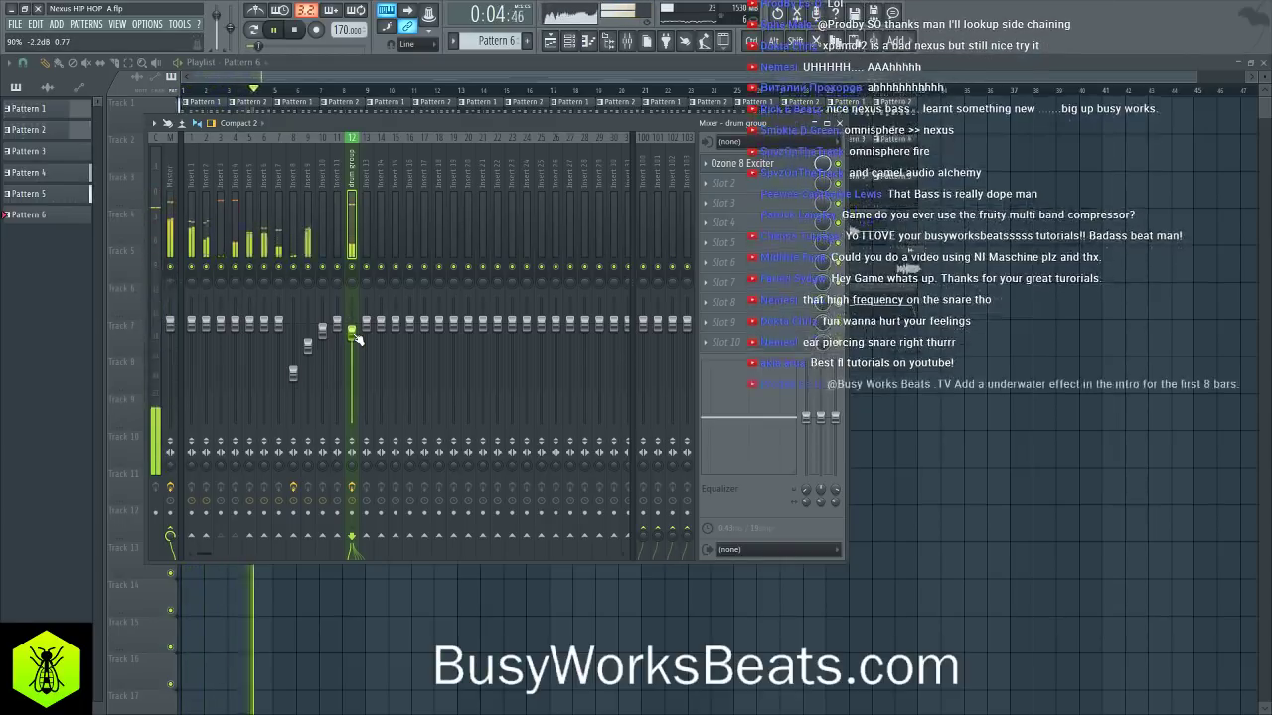
{"action": "scroll", "coordinate": [357, 340], "scroll_direction": "up", "scroll_amount": 1}
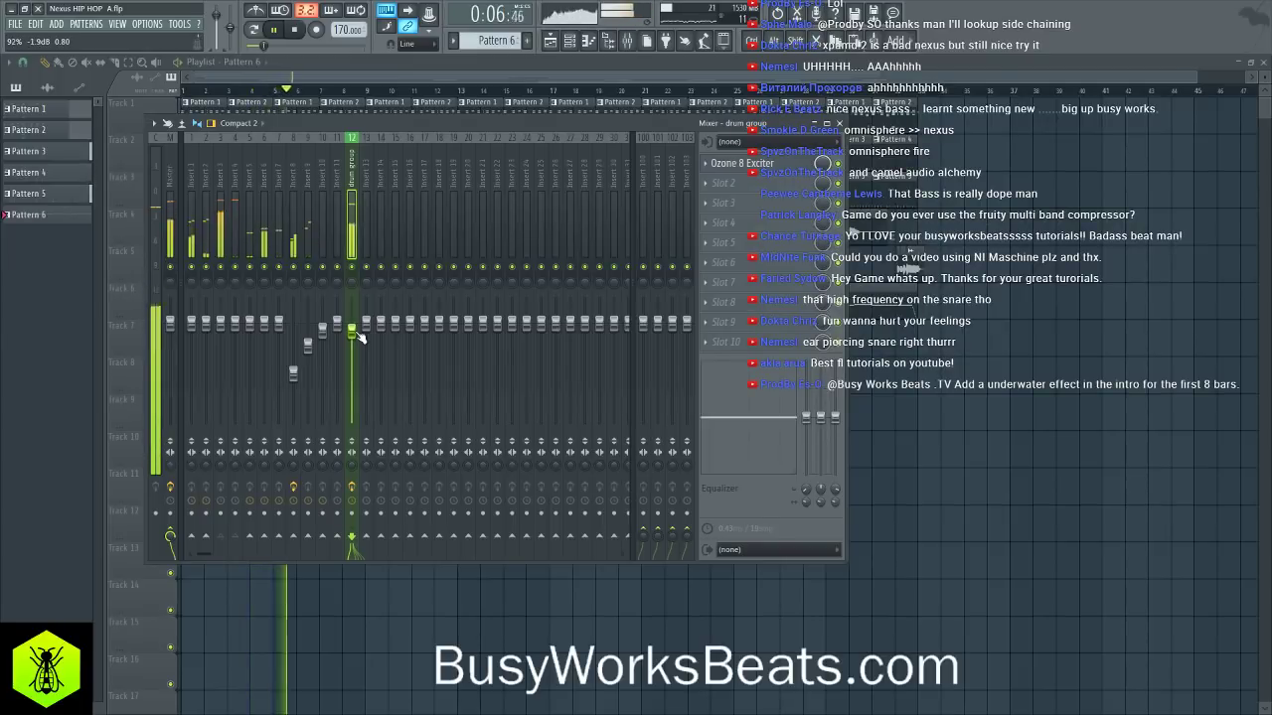
{"action": "key", "text": "space"}
{"action": "key", "text": "F9"}
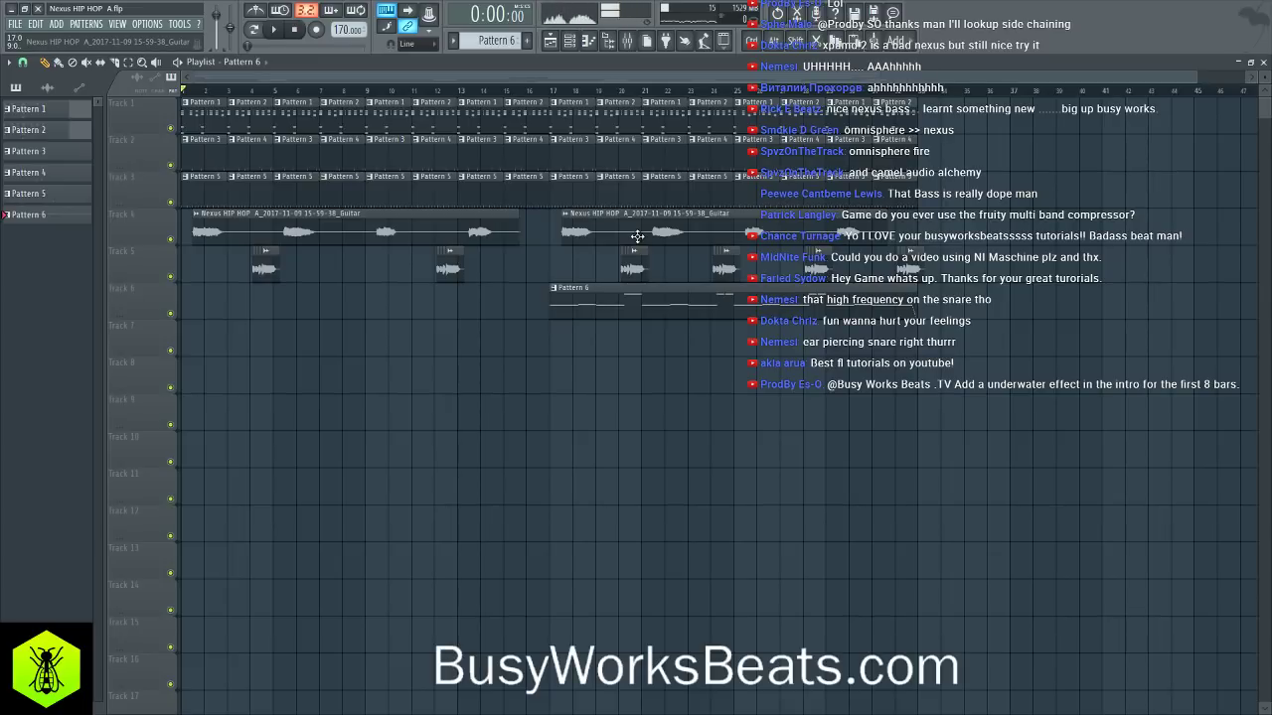
- Reduce the band 1 mix in the drum group's Exciter to 7.2%, check it in playback, and hide the plugin and mixer
{"action": "key", "text": "space"}
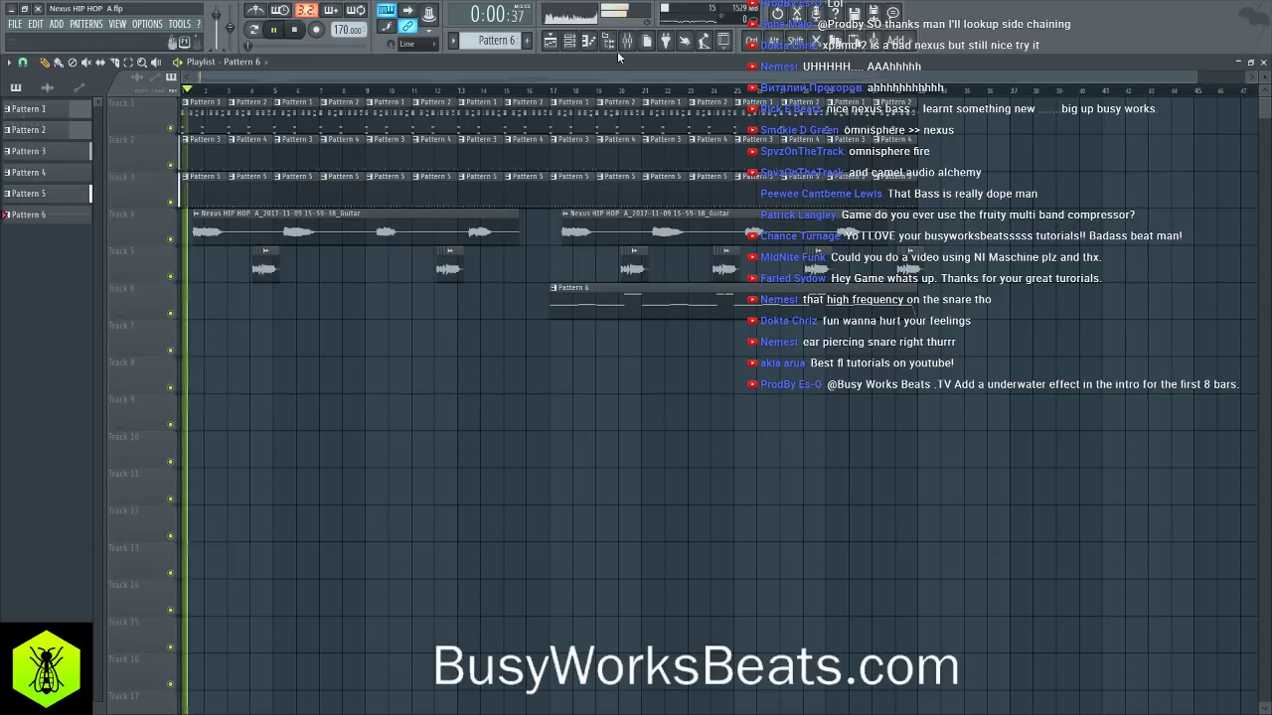
{"action": "key", "text": "F9"}
{"action": "left_click", "coordinate": [741, 163]}
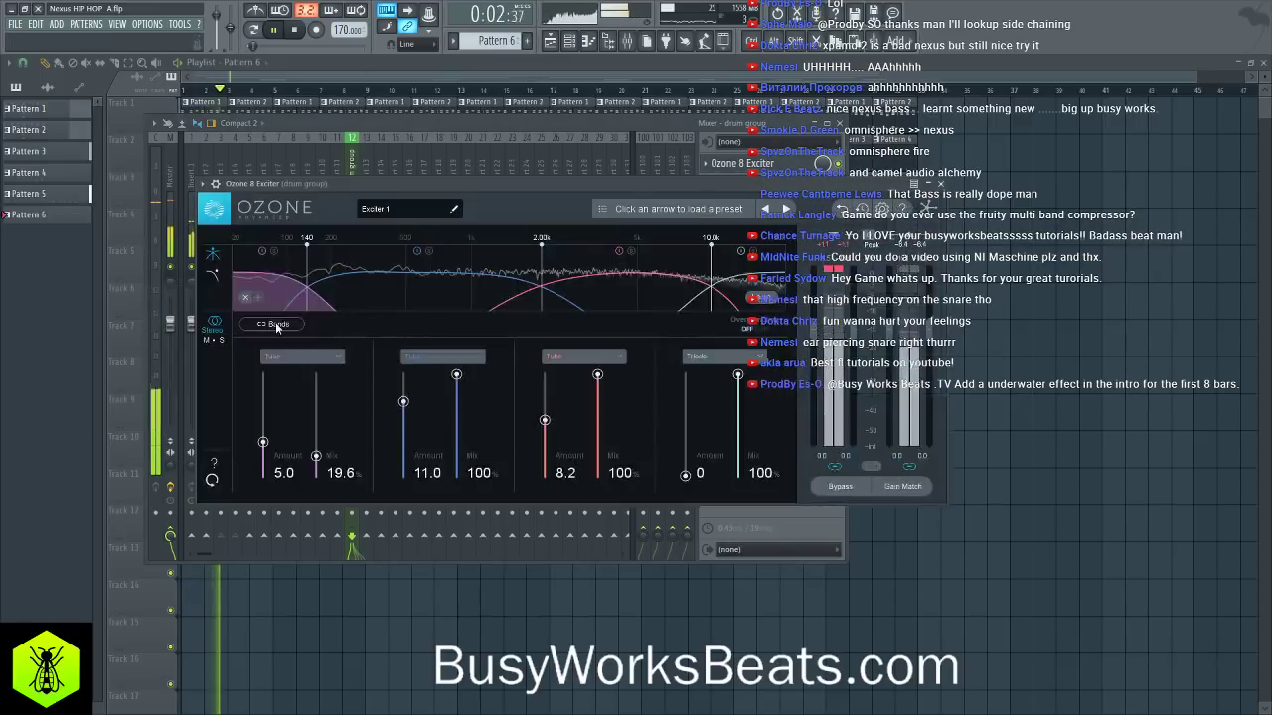
{"action": "key", "text": "space"}
{"action": "left_click_drag", "start_coordinate": [316, 458], "coordinate": [315, 468]}
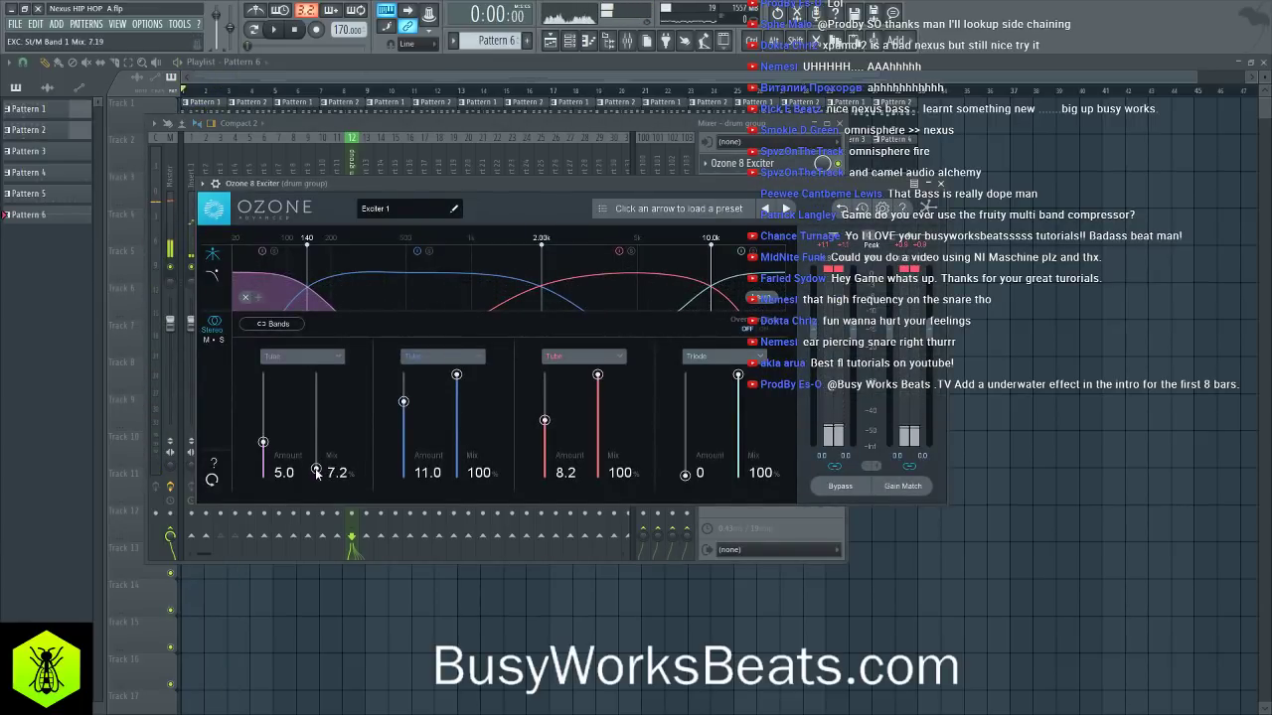
{"action": "key", "text": "space"}
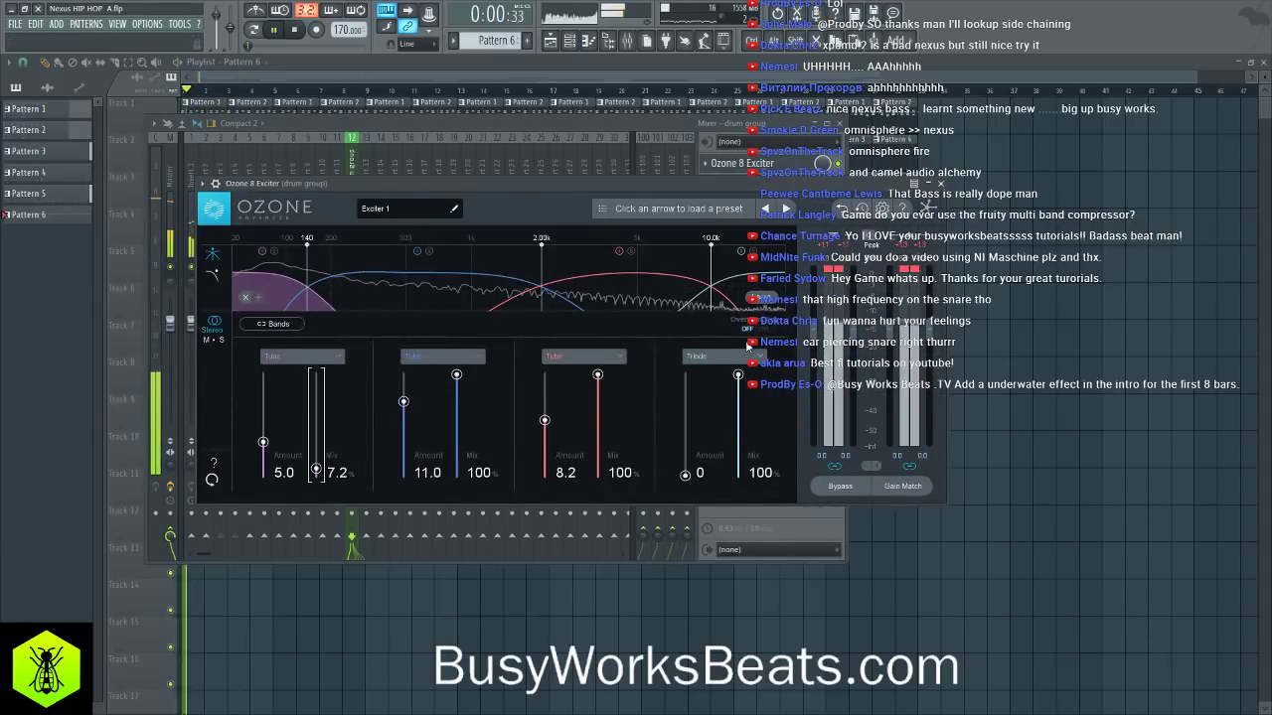
{"action": "left_click", "coordinate": [940, 184]}
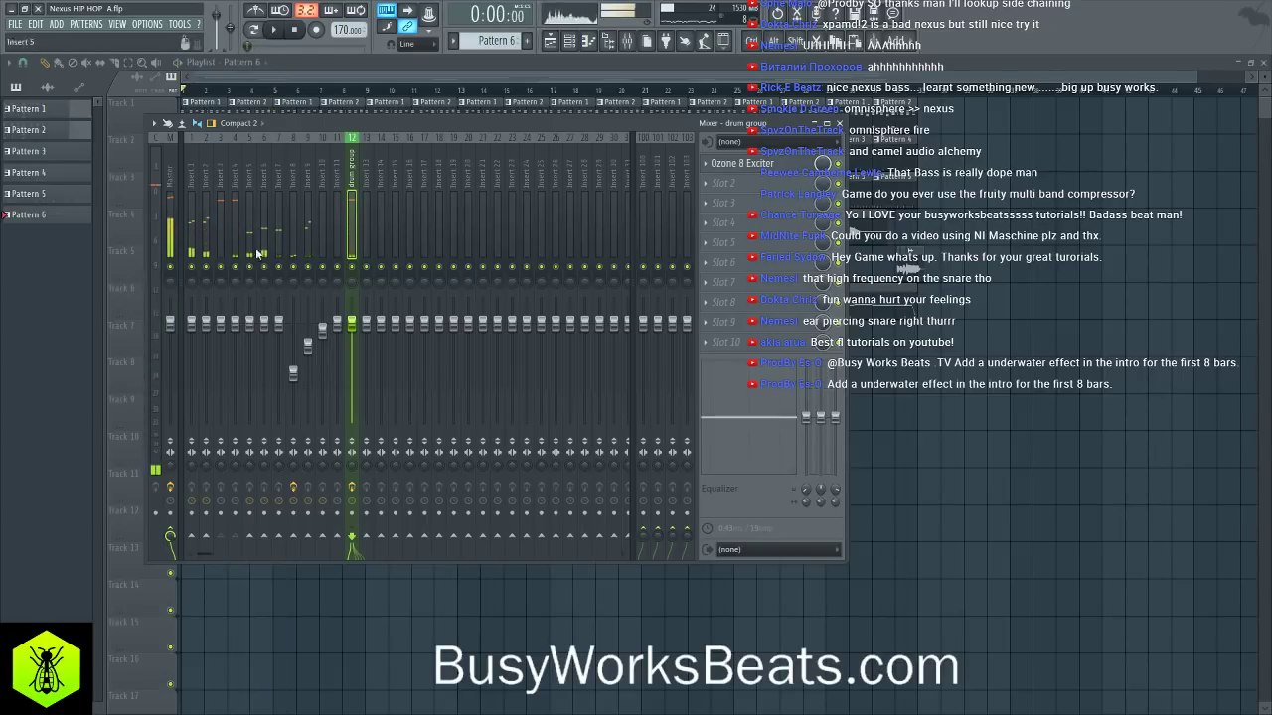
{"action": "key", "text": "space"}
{"action": "key", "text": "F9"}
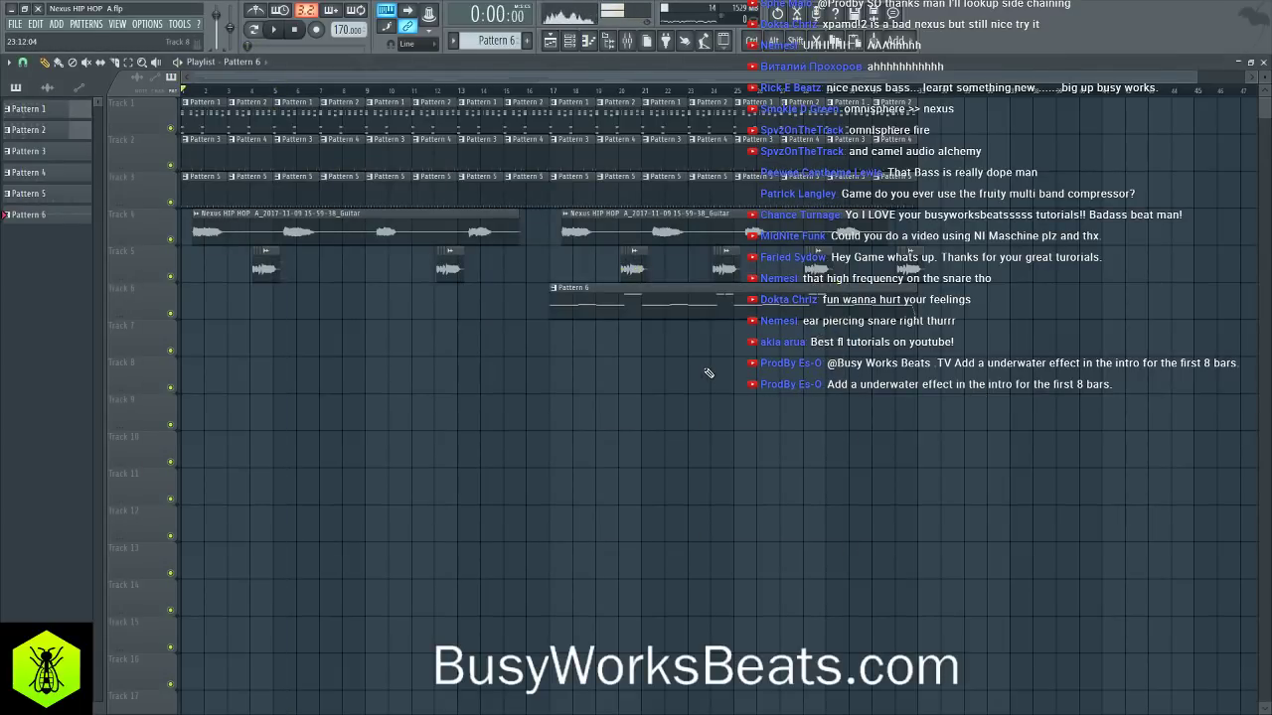
- Show the channel rack, switch to a new empty pattern and stop playback
{"action": "key", "text": "space"}
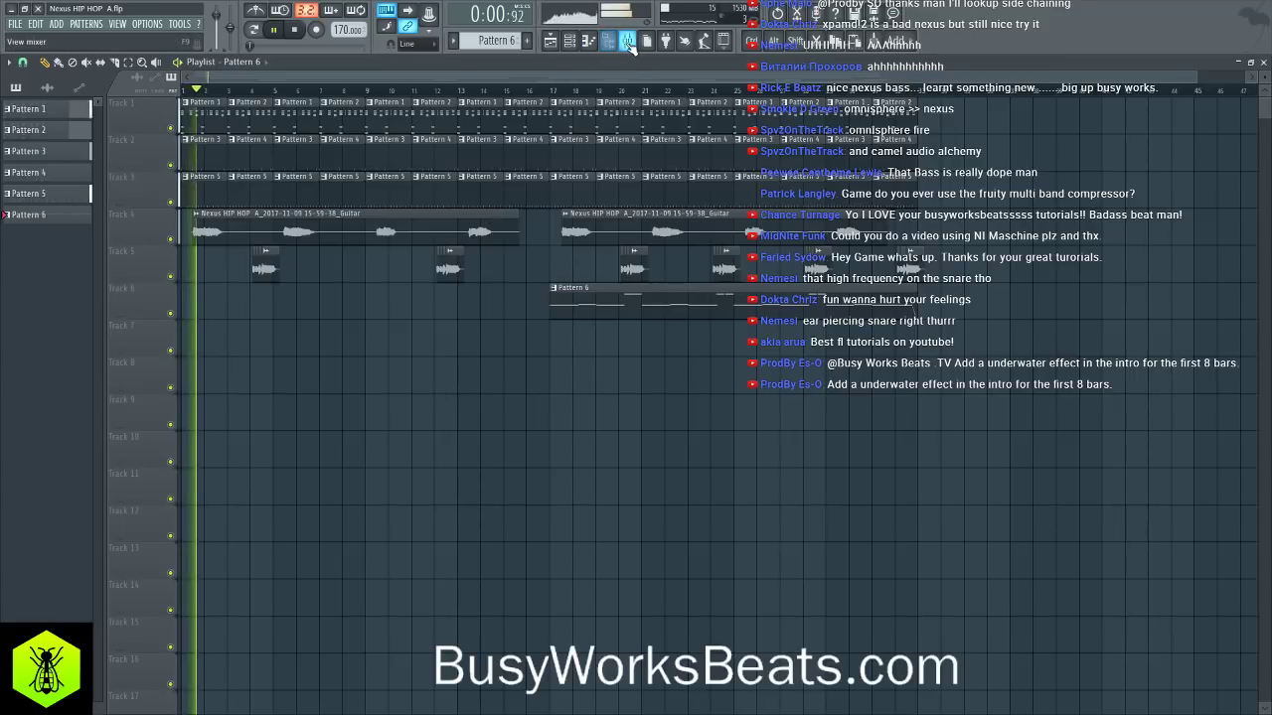
{"action": "left_click", "coordinate": [569, 40]}
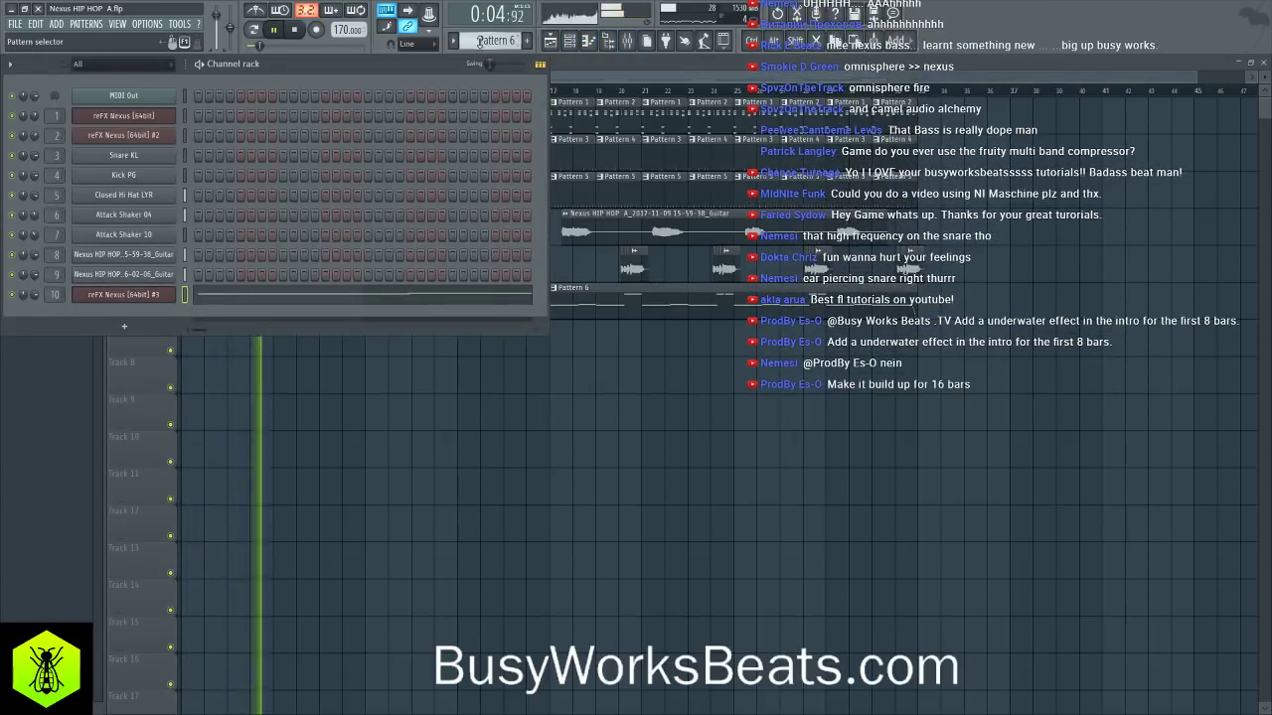
{"action": "key", "text": "F4"}
{"action": "key", "text": "space"}
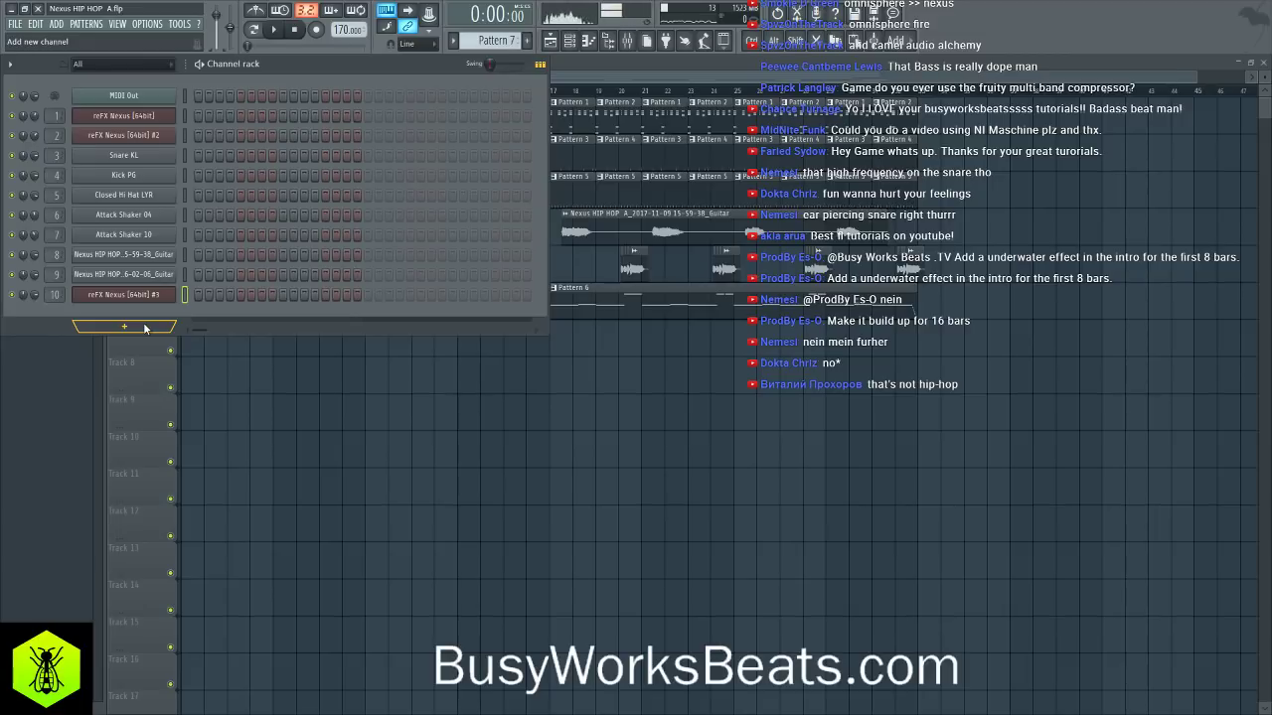
- Try Solina V2 as a new instrument channel and reposition its window
{"action": "key", "text": "space"}
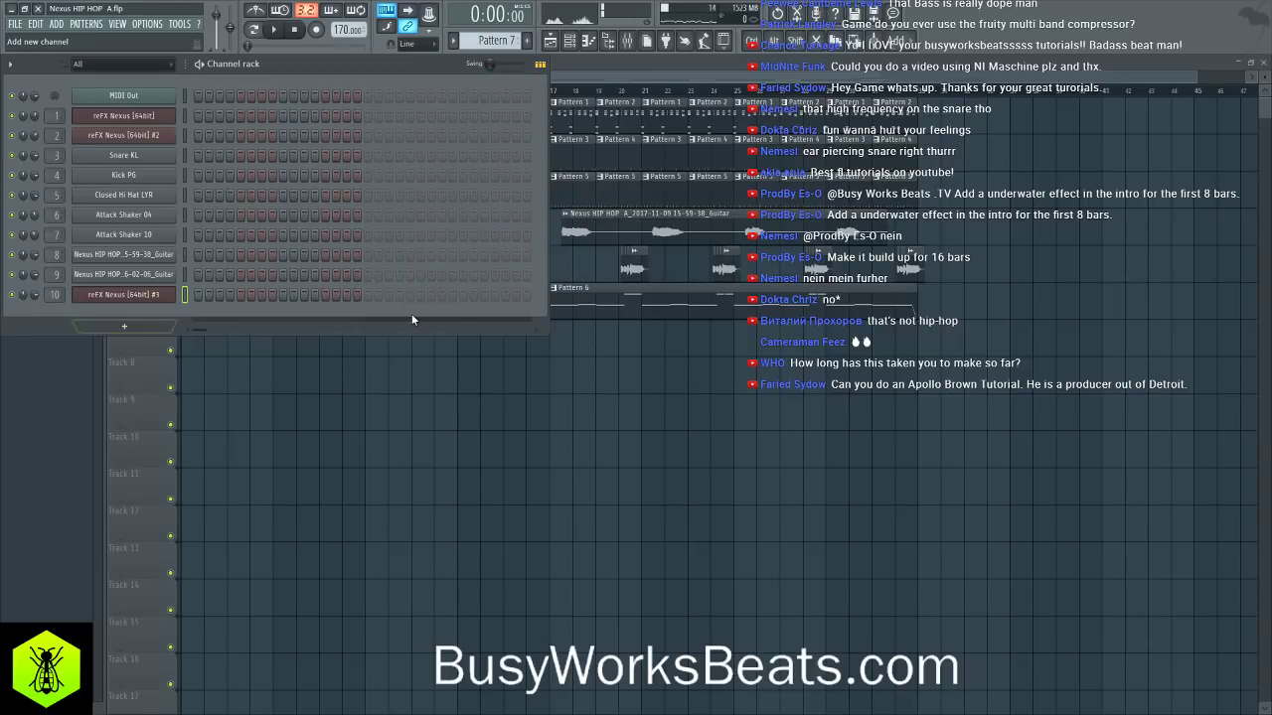
{"action": "key", "text": "space"}
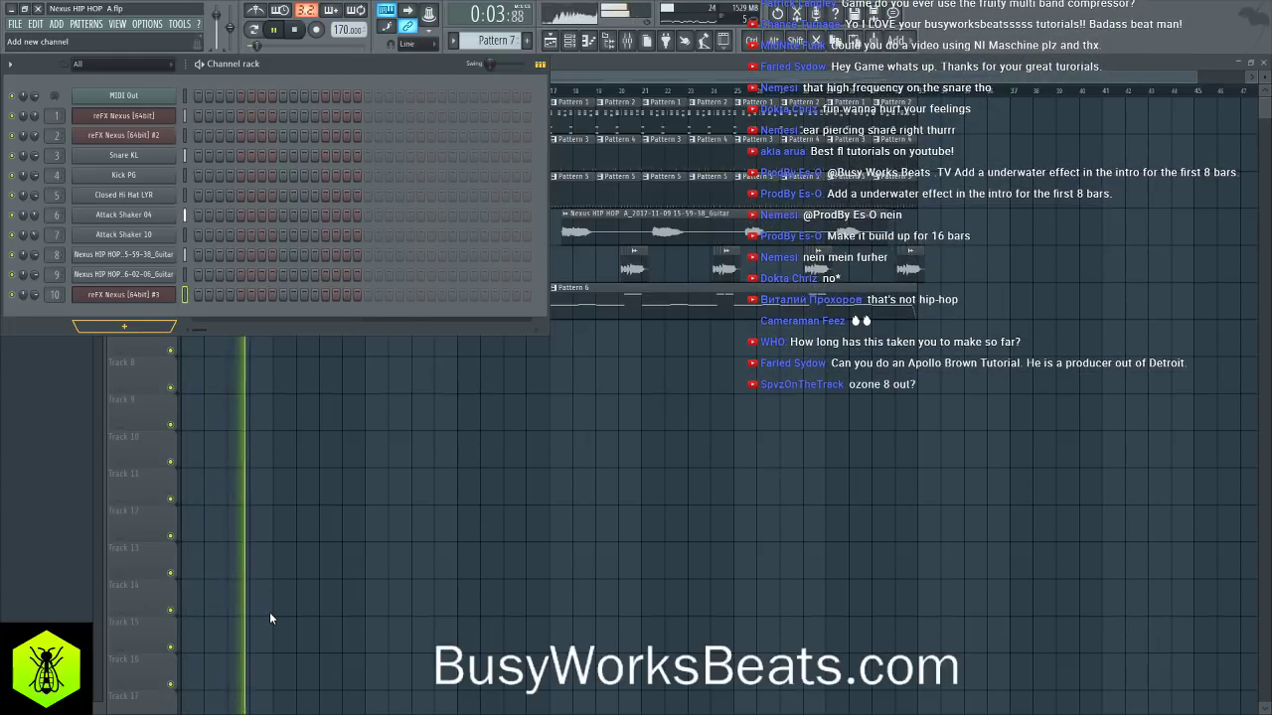
{"action": "key", "text": "space"}
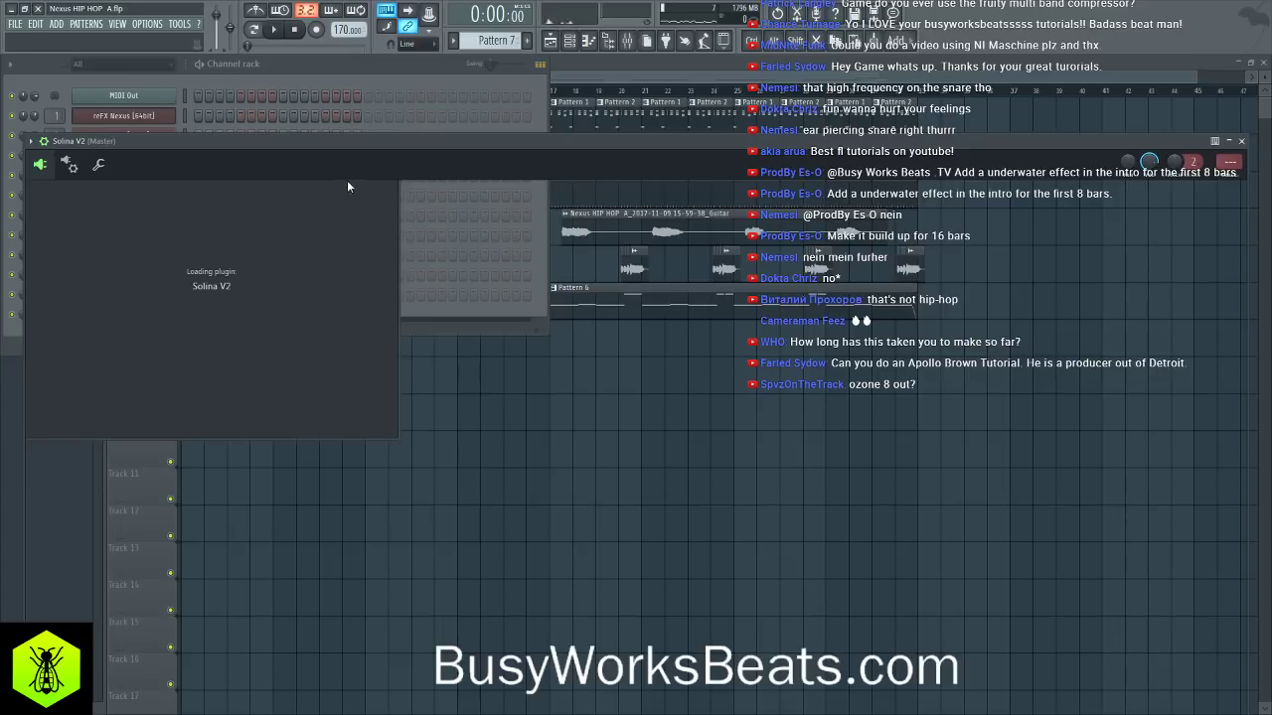
{"action": "left_click_drag", "start_coordinate": [515, 142], "coordinate": [347, 113]}
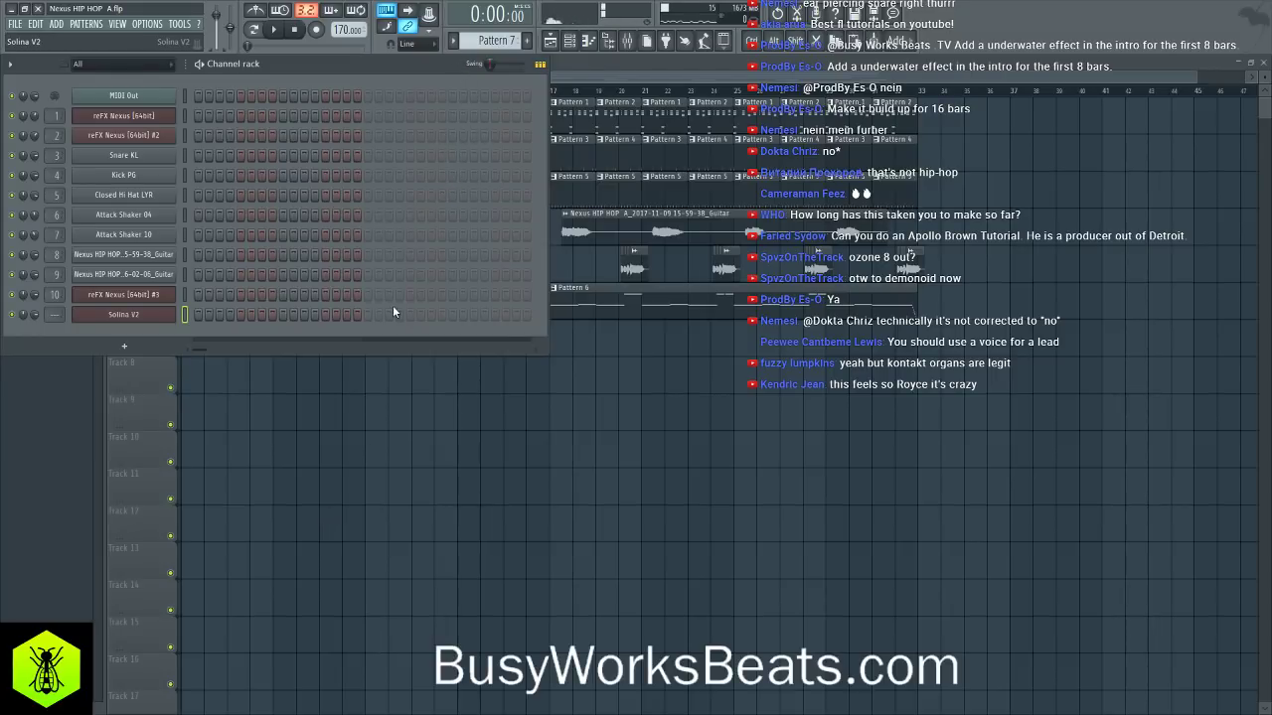
- Use Vox V as the new instrument channel, reposition its window and route it to mixer track 11
{"action": "key", "text": "space"}
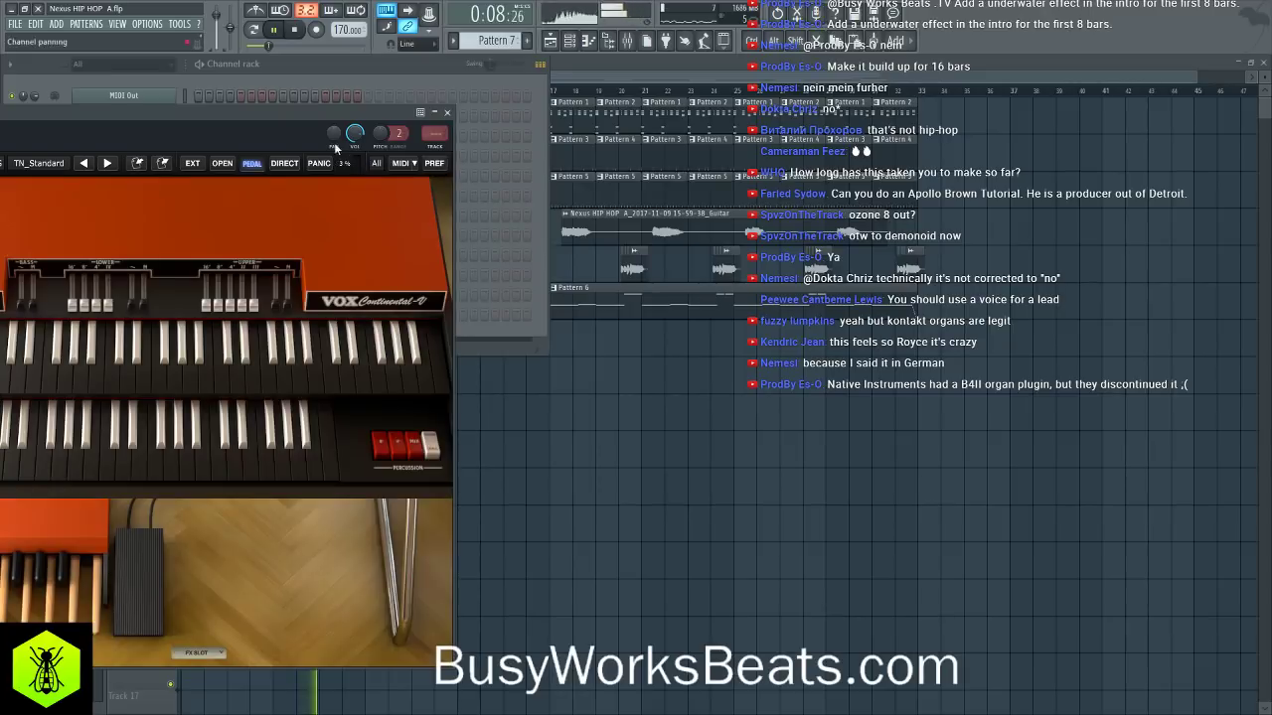
{"action": "key", "text": "space"}
{"action": "left_click_drag", "start_coordinate": [297, 112], "coordinate": [664, 87]}
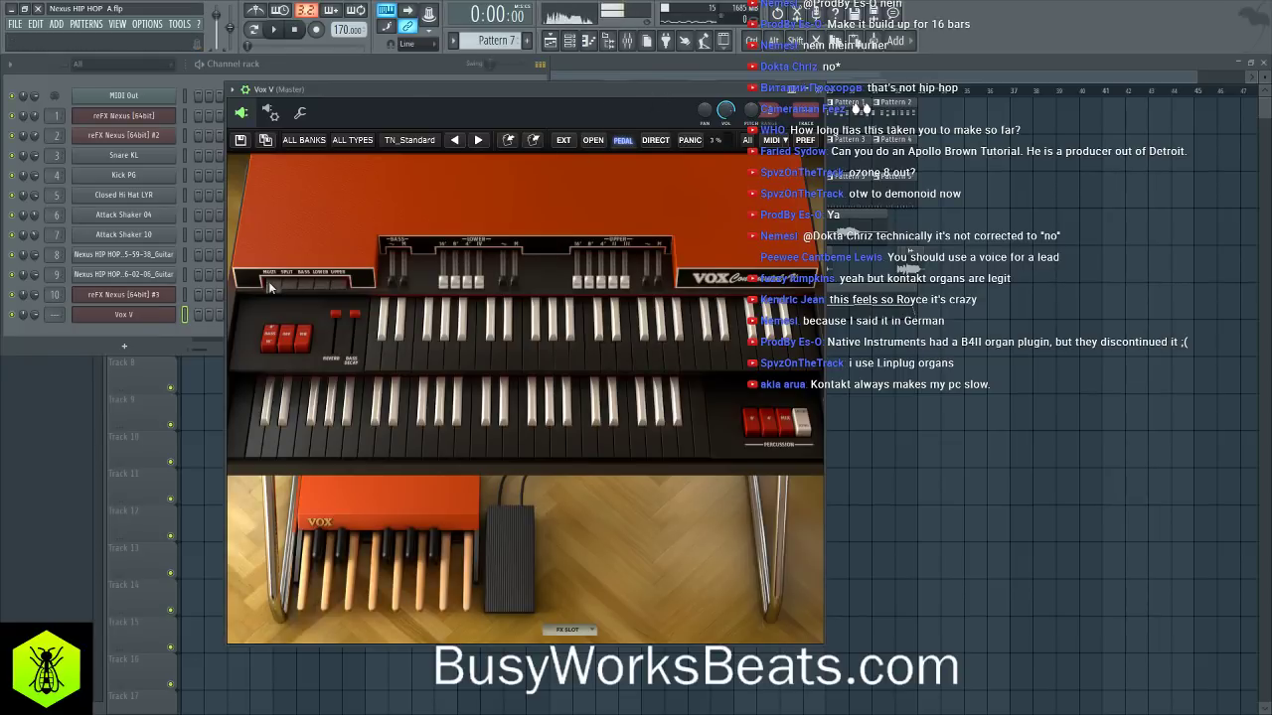
{"action": "left_click", "coordinate": [55, 314]}
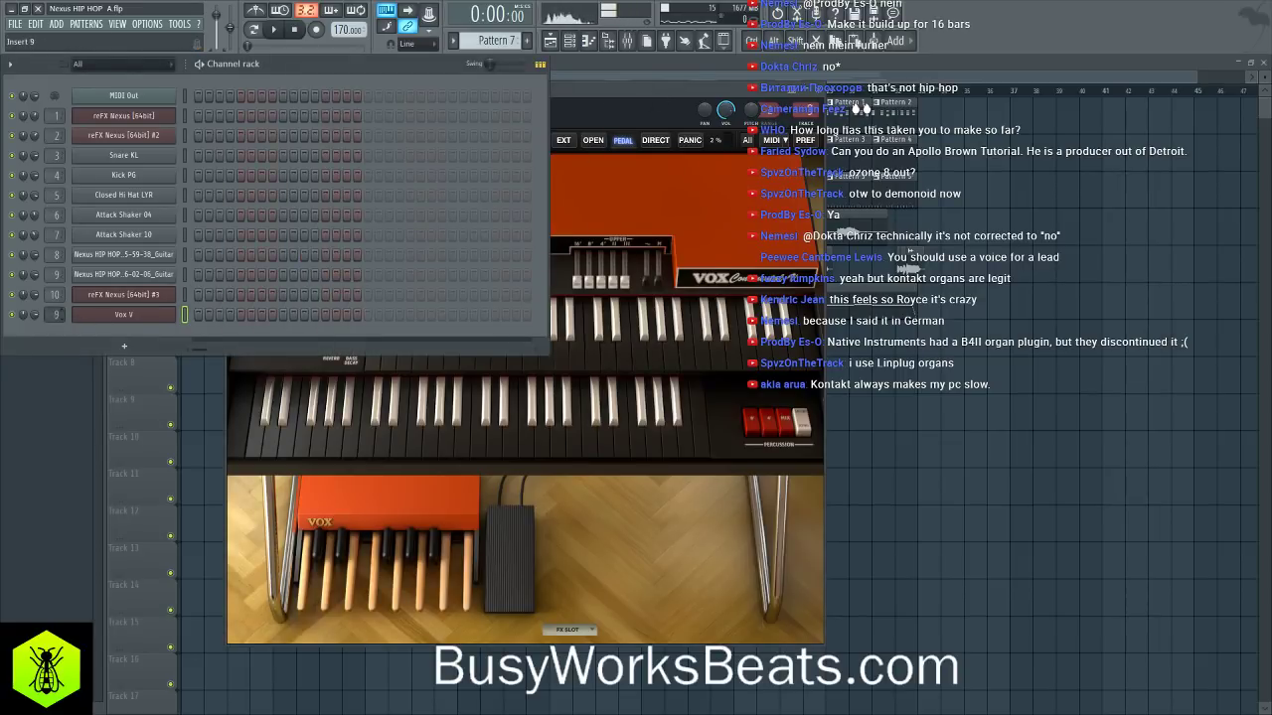
{"action": "scroll", "coordinate": [55, 315], "scroll_direction": "up", "scroll_amount": 1}
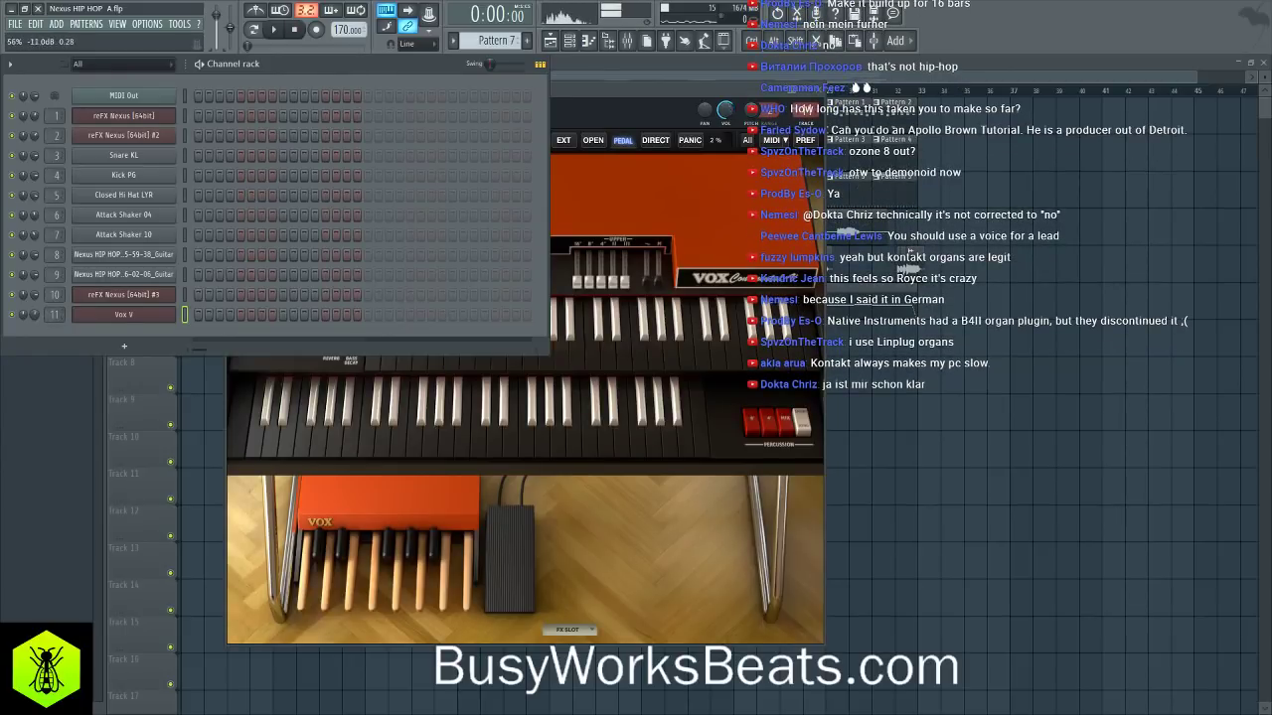
- Save the project and try out notes on the Vox V organ, alone and against the song's playback
{"action": "key", "text": "ctrl+s"}
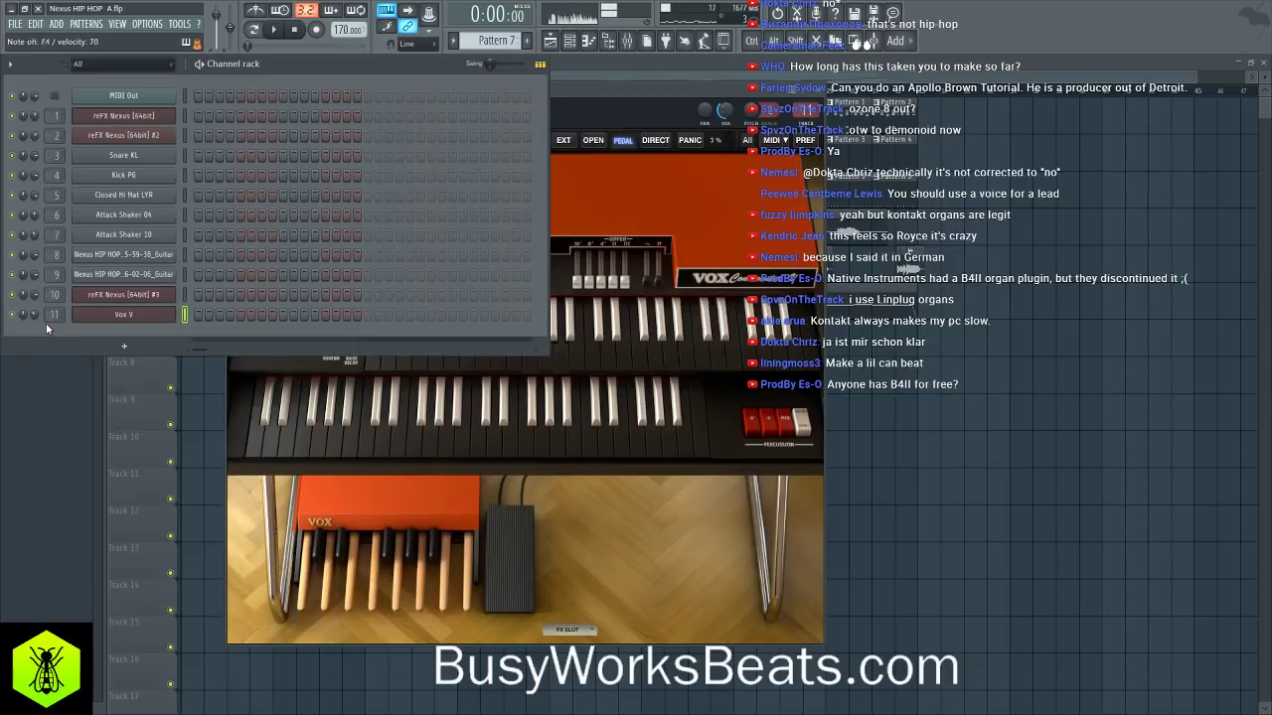
{"action": "key", "text": "space"}
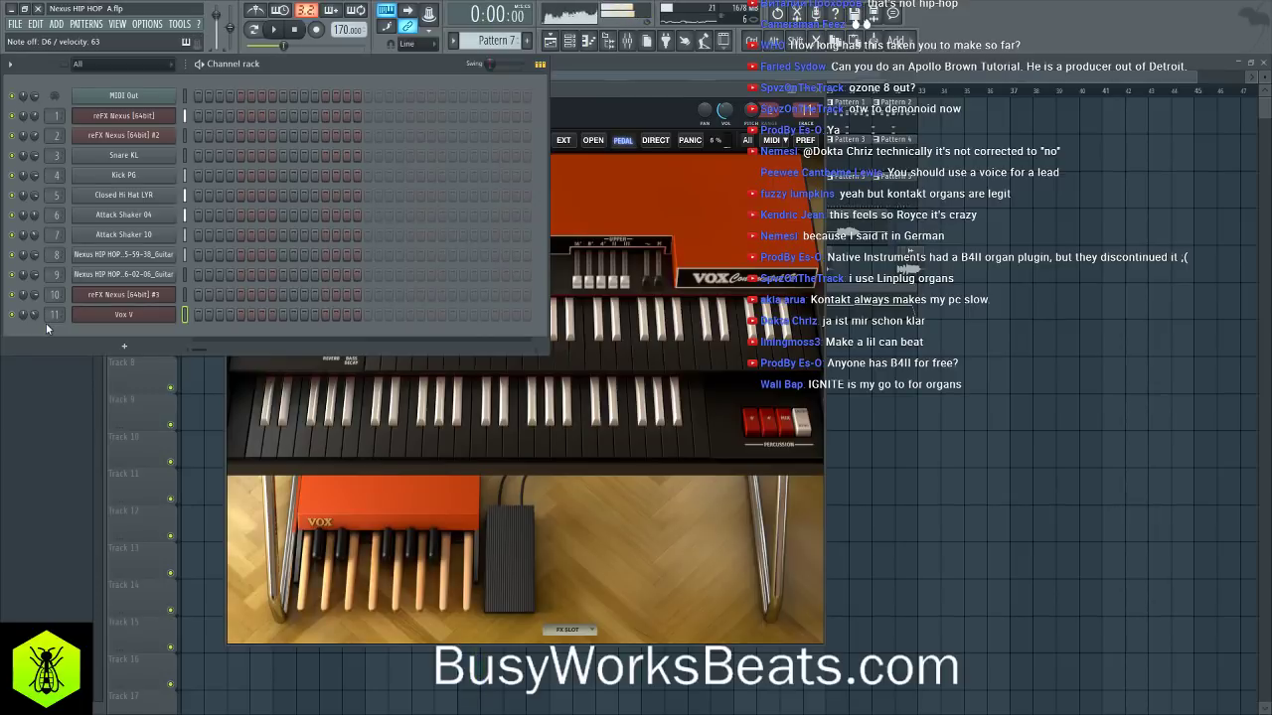
{"action": "key", "text": "space"}
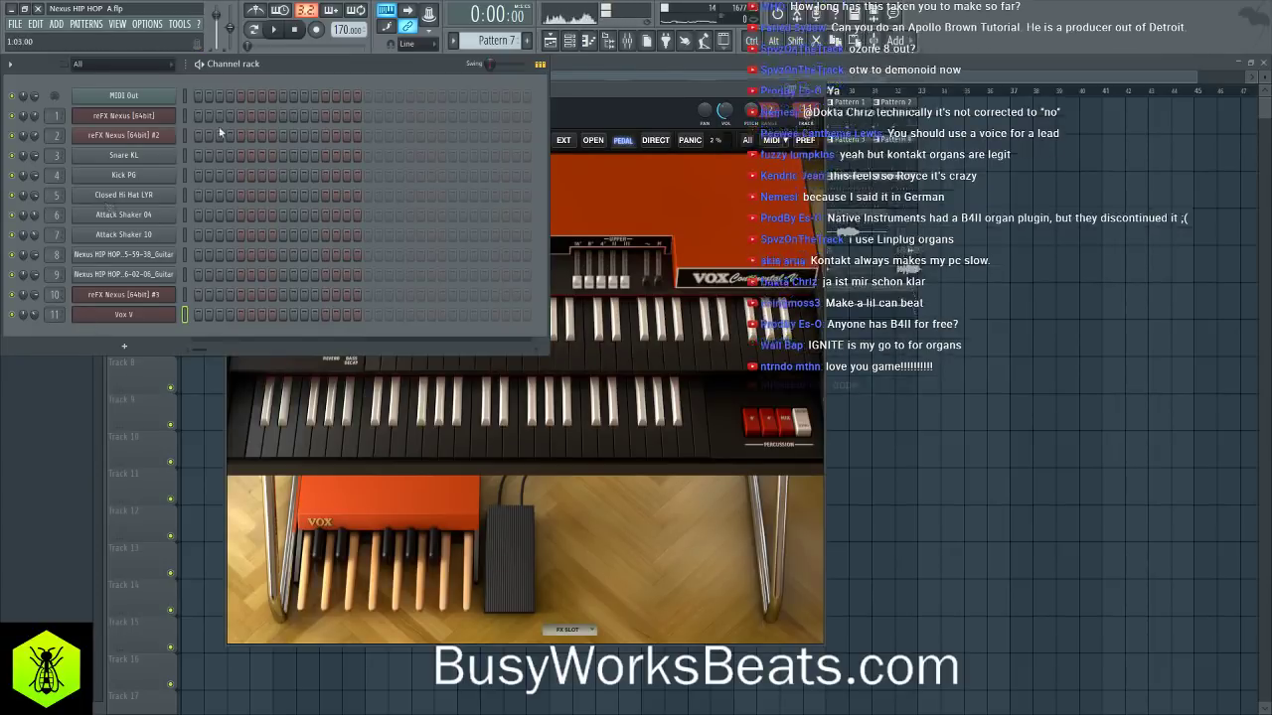
{"action": "key", "text": "space"}
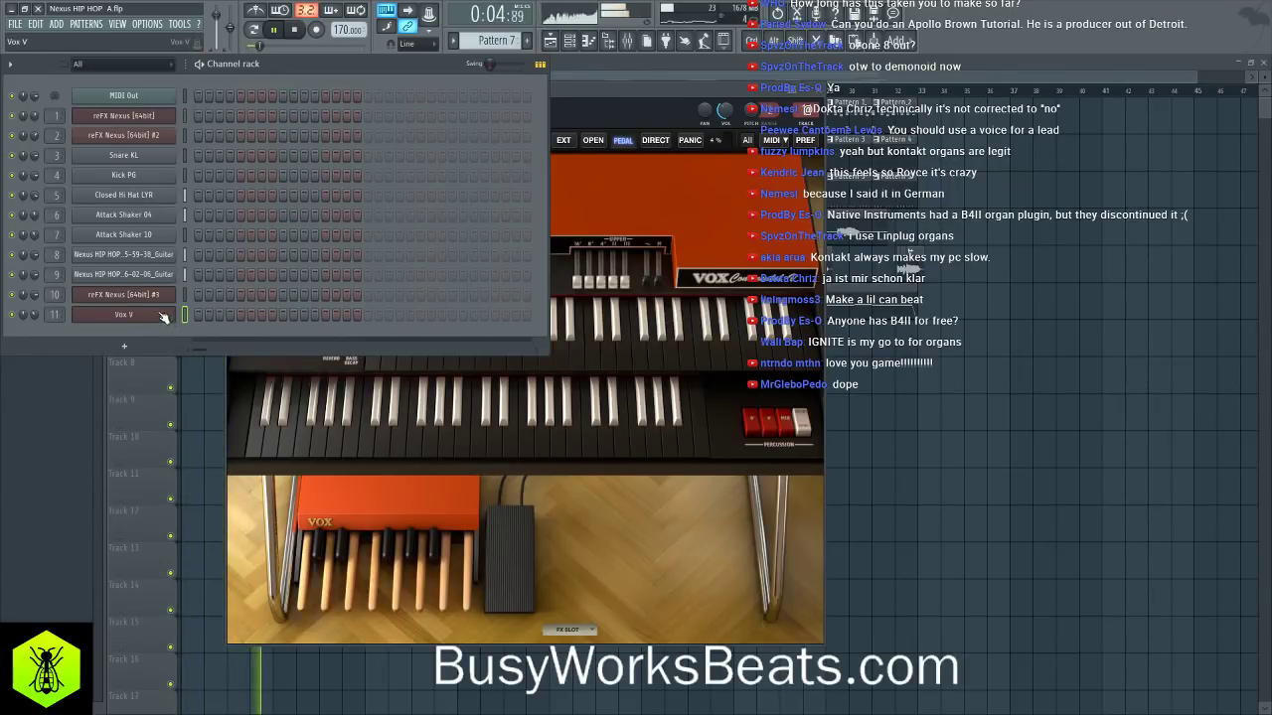
- Show the mixer and load Fruity Compressor into the first effect slot of Insert 1
{"action": "left_click", "coordinate": [627, 41]}
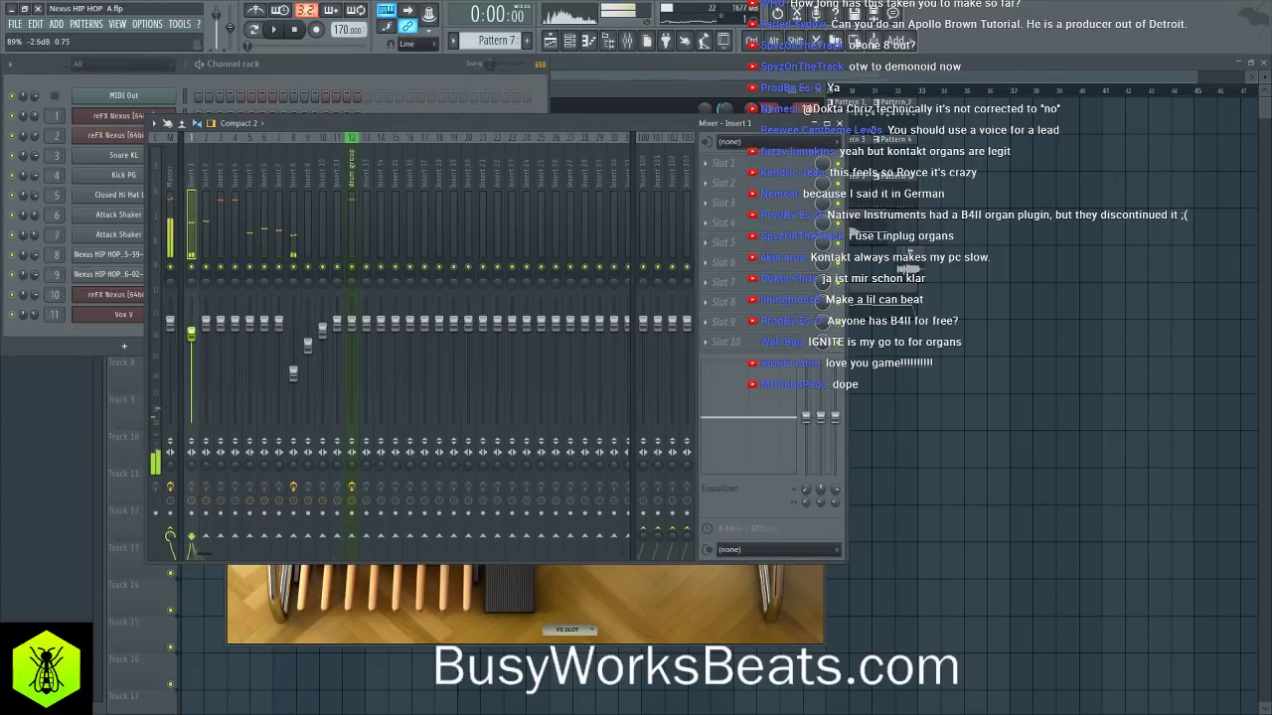
{"action": "left_click", "coordinate": [191, 310]}
{"action": "key", "text": "space"}
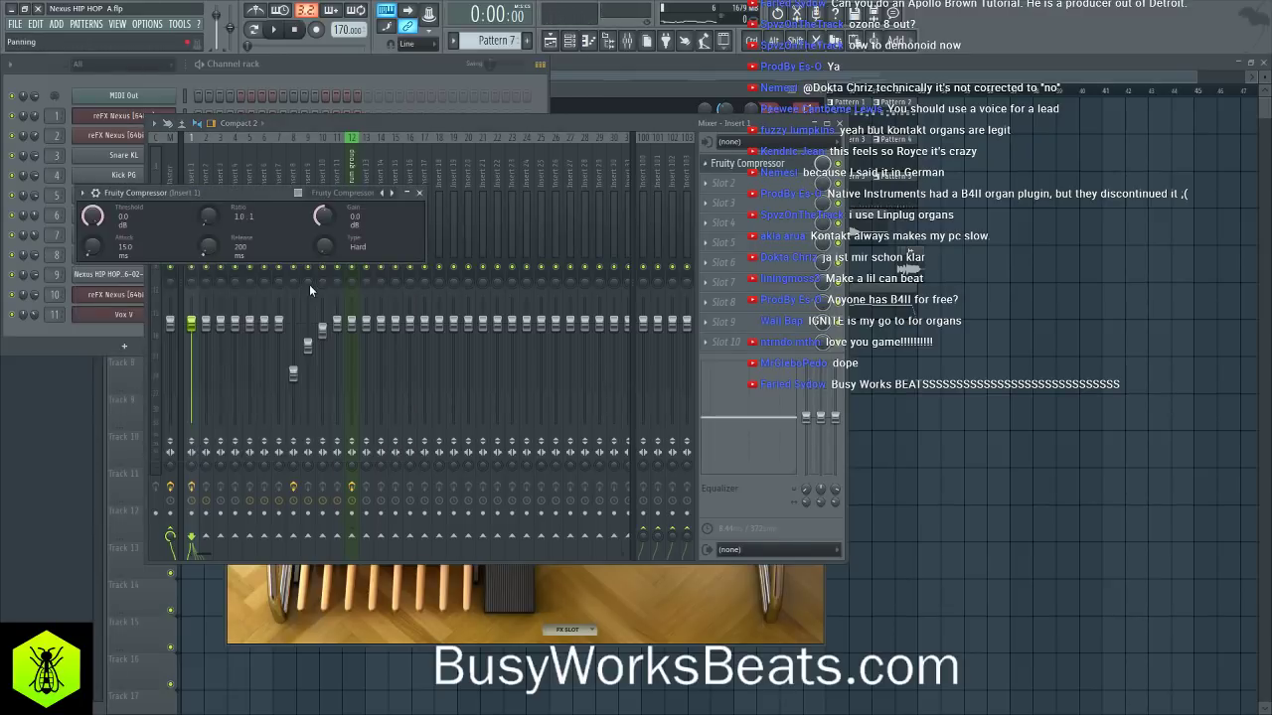
- Set Insert 1's compressor to threshold -23.4 dB, ratio 3.6:1, gain 5.0 dB, attack 16.7 ms and release 231 ms during playback, and close it
{"action": "key", "text": "space"}
{"action": "left_click_drag", "start_coordinate": [92, 215], "coordinate": [92, 239]}
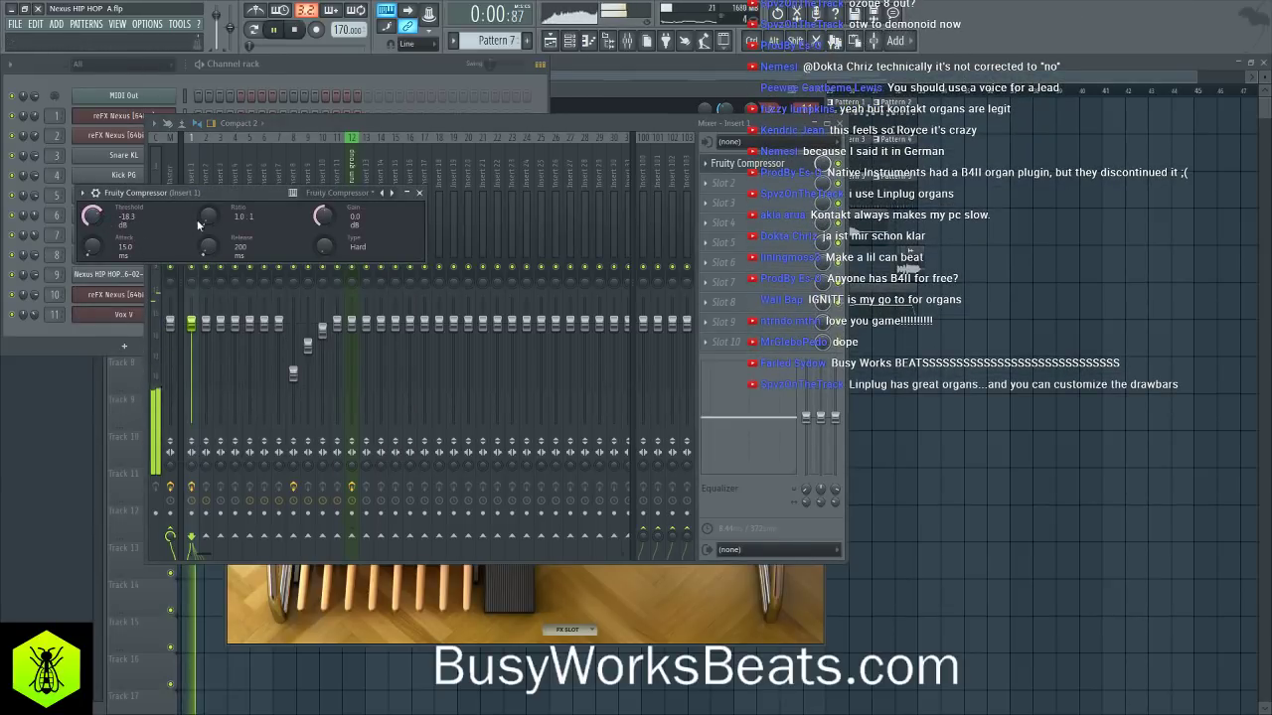
{"action": "left_click_drag", "start_coordinate": [209, 216], "coordinate": [209, 189]}
{"action": "left_click_drag", "start_coordinate": [93, 252], "coordinate": [93, 239]}
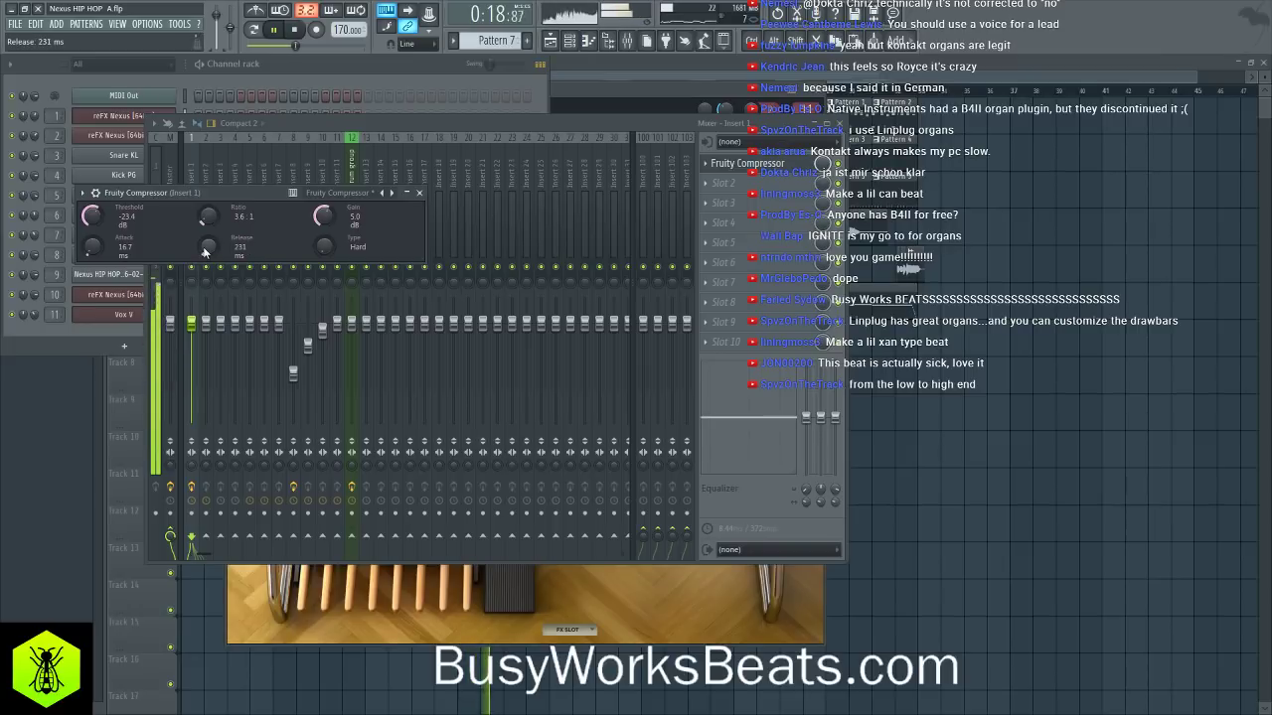
{"action": "left_click", "coordinate": [419, 194]}
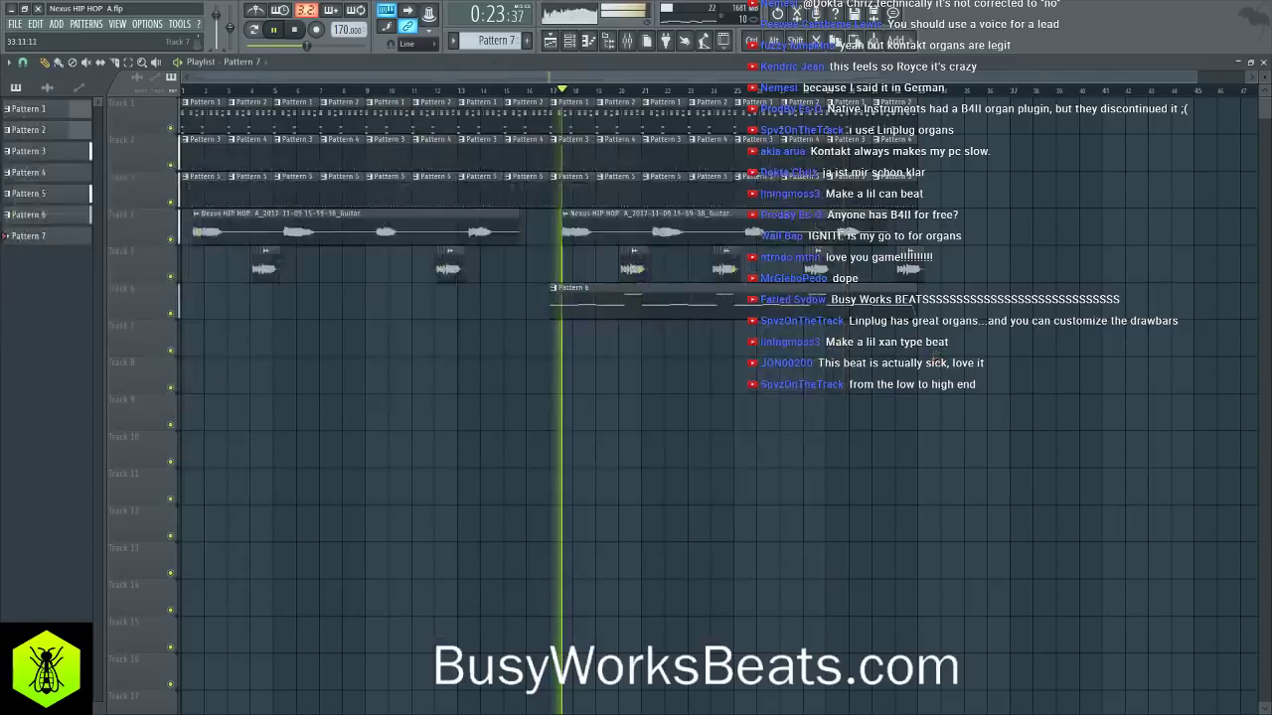
- Check the mixer levels in playback, stop, hide the mixer and set the playlist position to bar 17
{"action": "left_click", "coordinate": [575, 78]}
{"action": "left_click", "coordinate": [627, 42]}
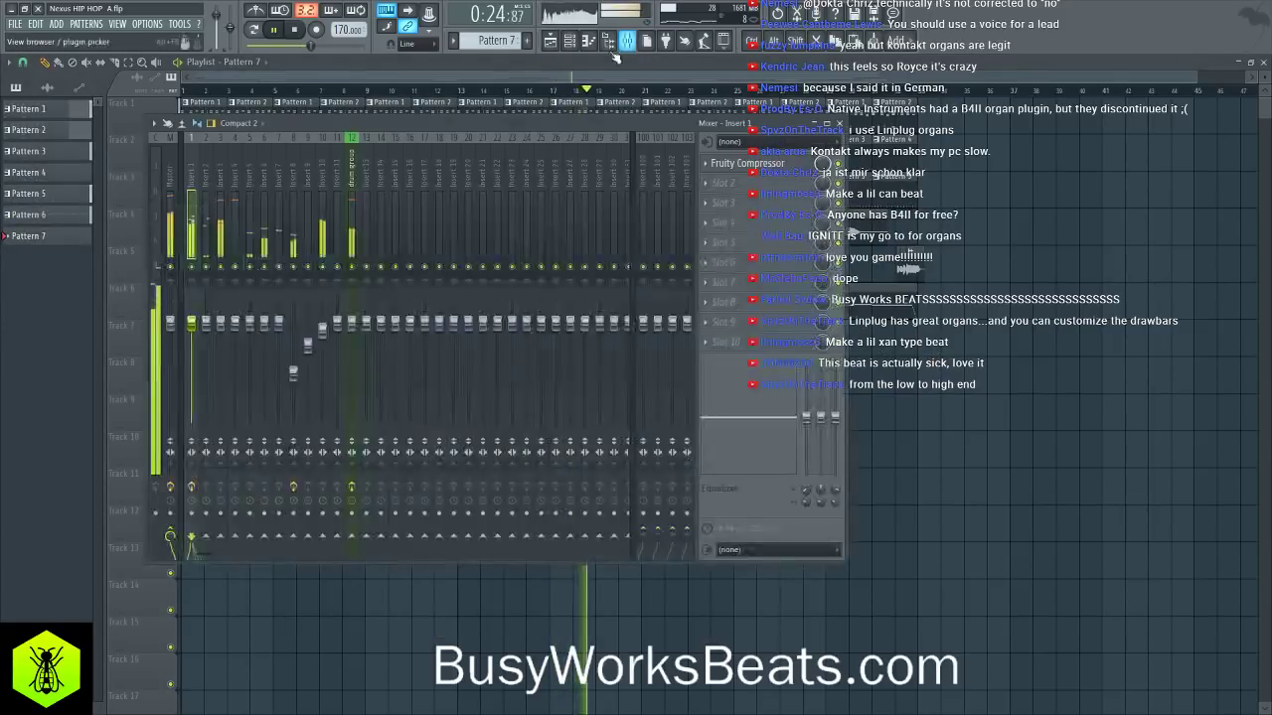
{"action": "key", "text": "space"}
{"action": "key", "text": "F9"}
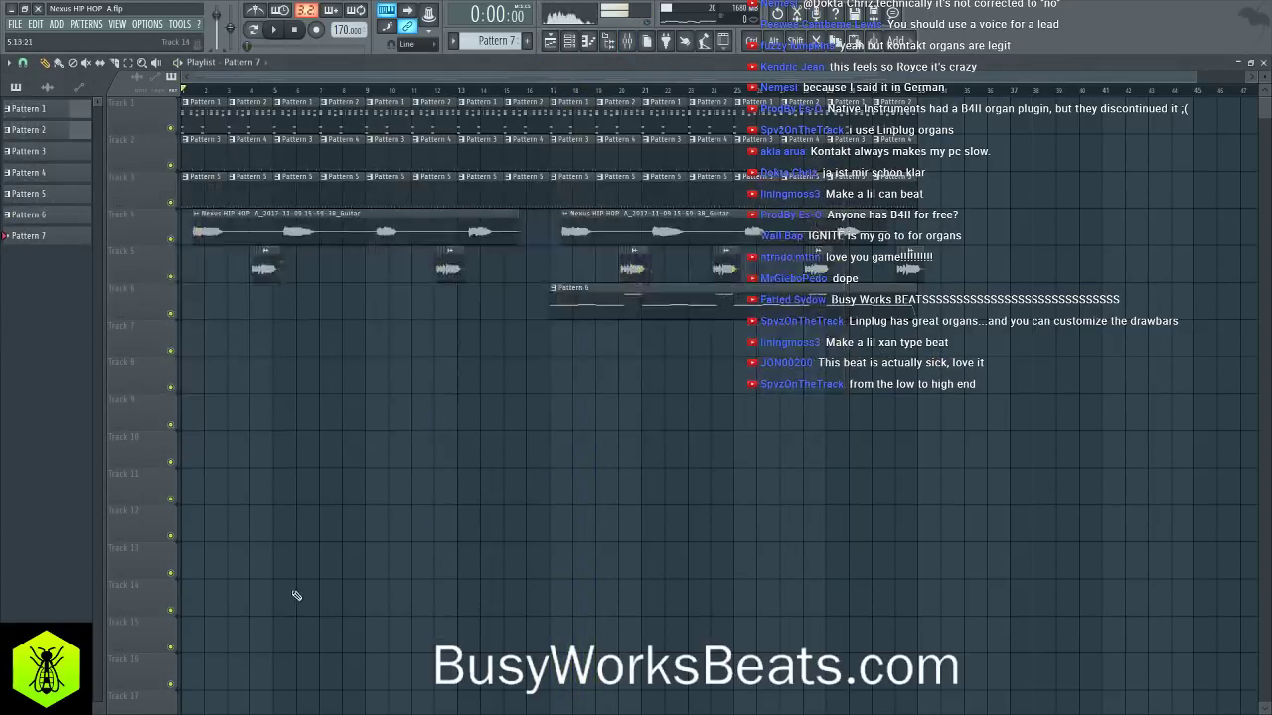
{"action": "left_click", "coordinate": [550, 91]}
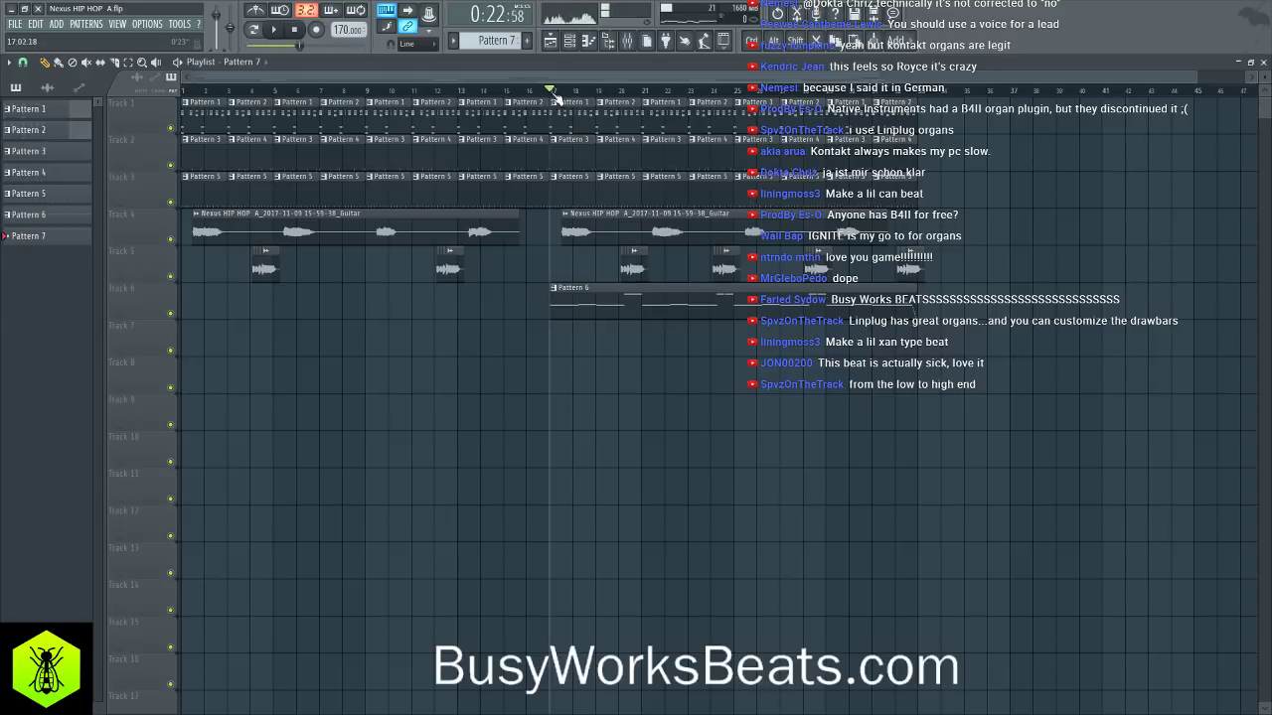
- Set the time shift of the first reFX Nexus channel to 0:02, check it in playback from bar 17 and hide the channel rack
{"action": "left_click", "coordinate": [572, 48]}
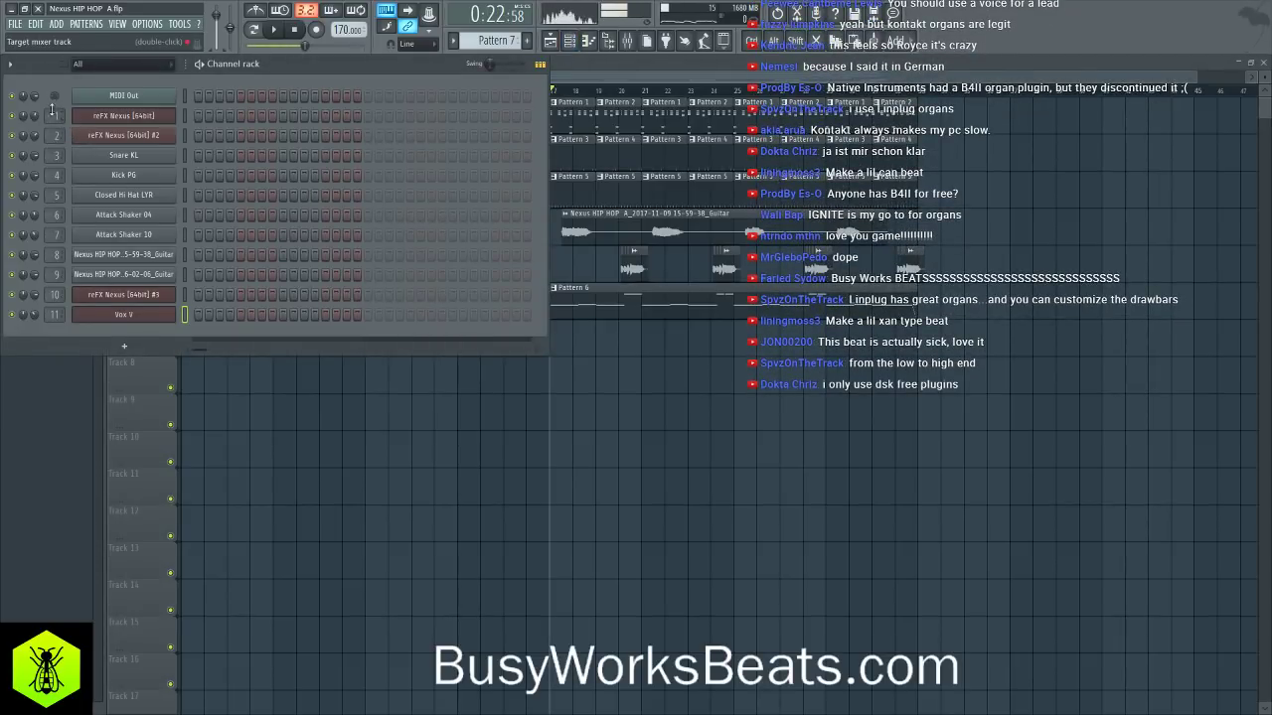
{"action": "key", "text": "space"}
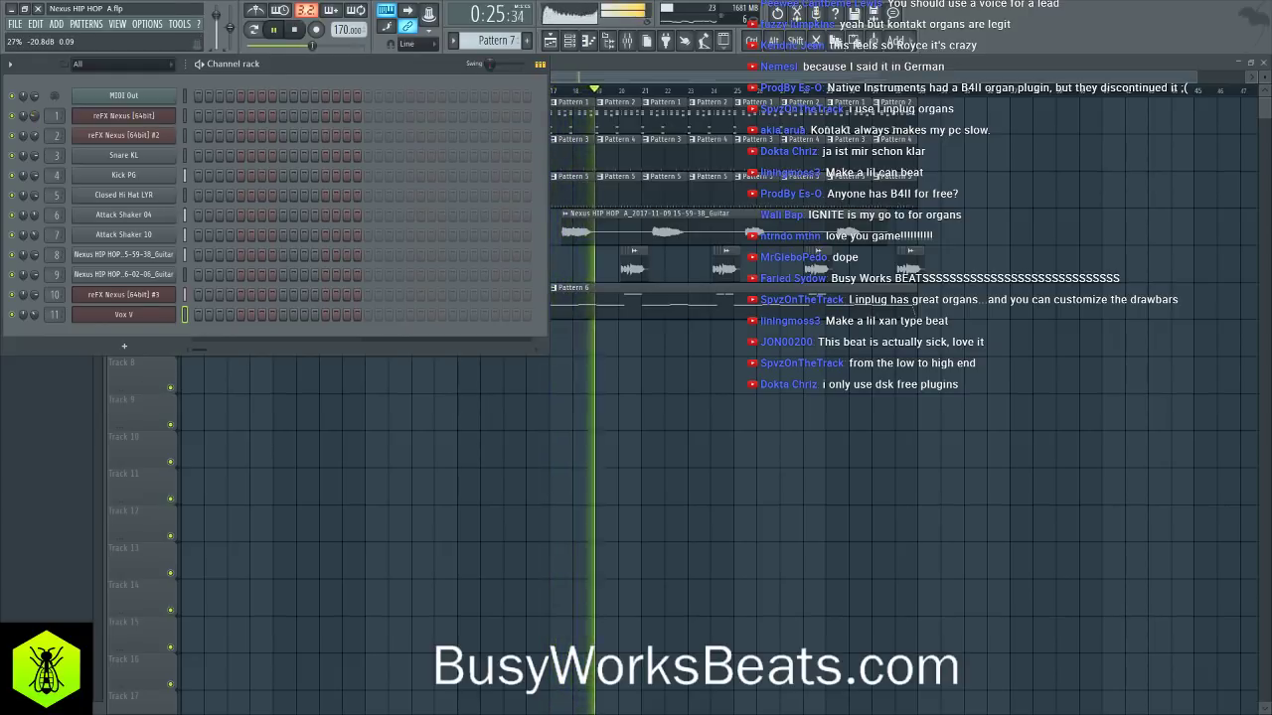
{"action": "key", "text": "space"}
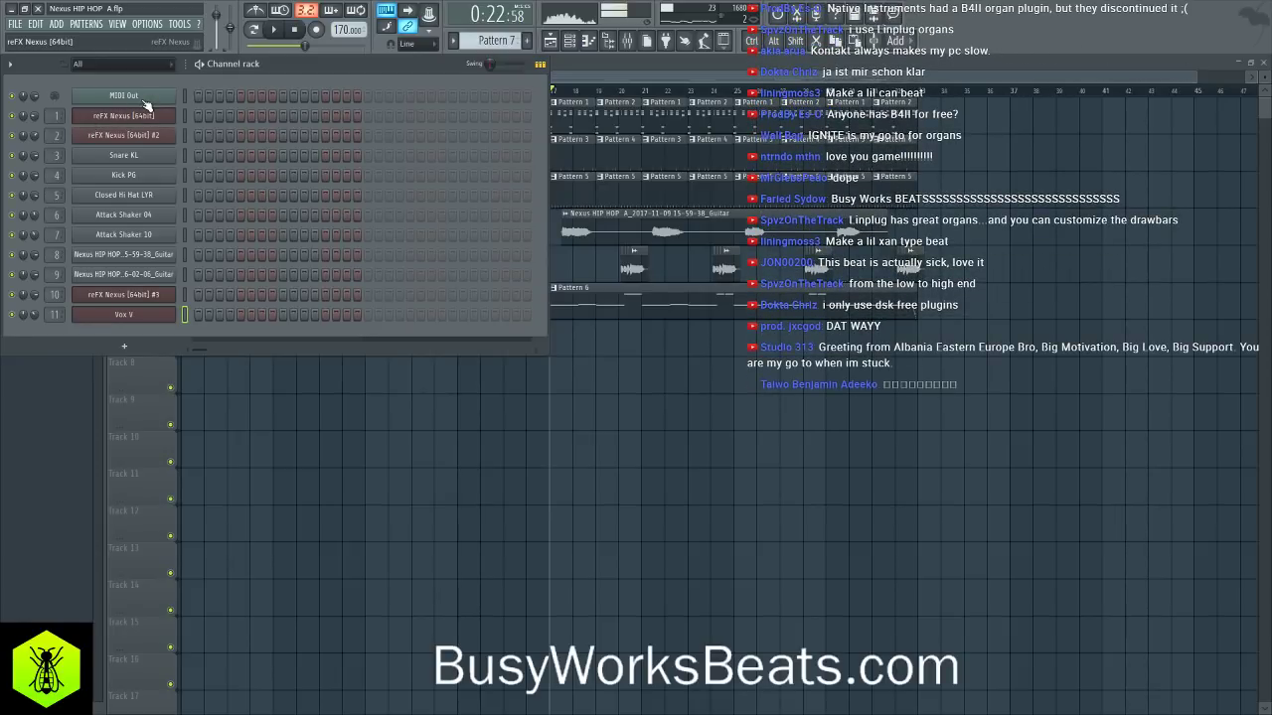
{"action": "left_click", "coordinate": [123, 116]}
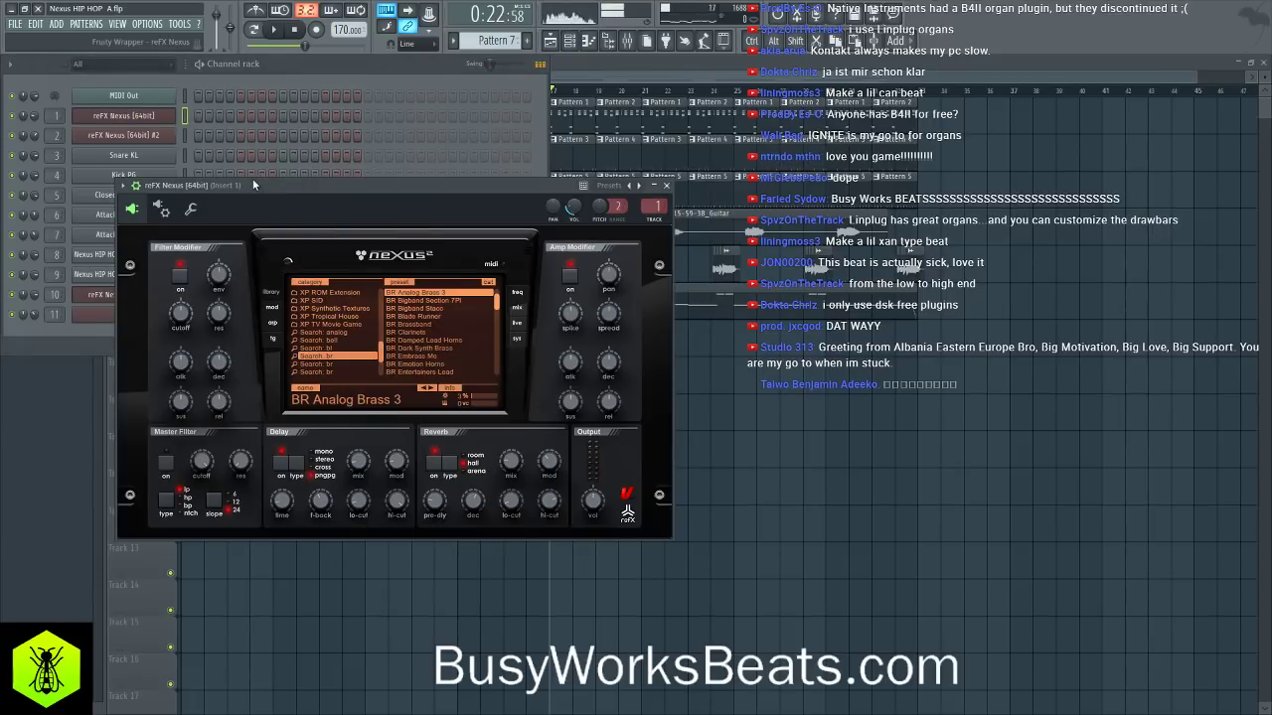
{"action": "left_click", "coordinate": [191, 209]}
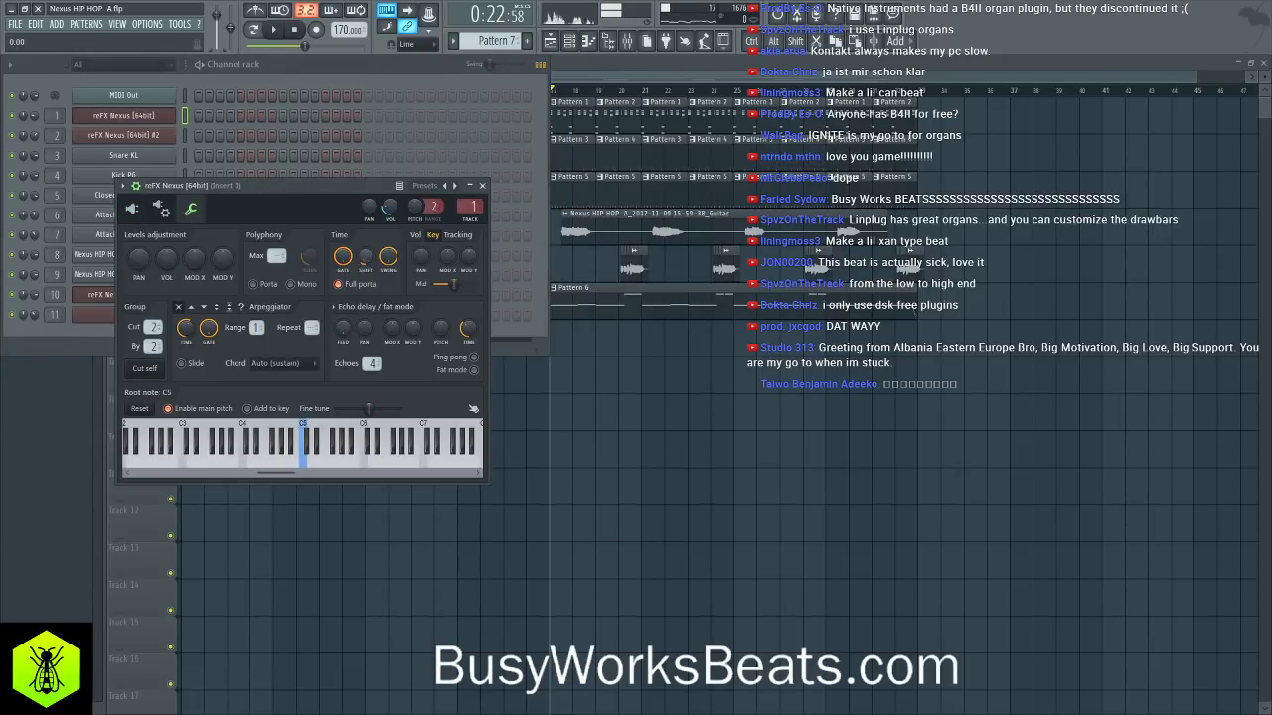
{"action": "key", "text": "space"}
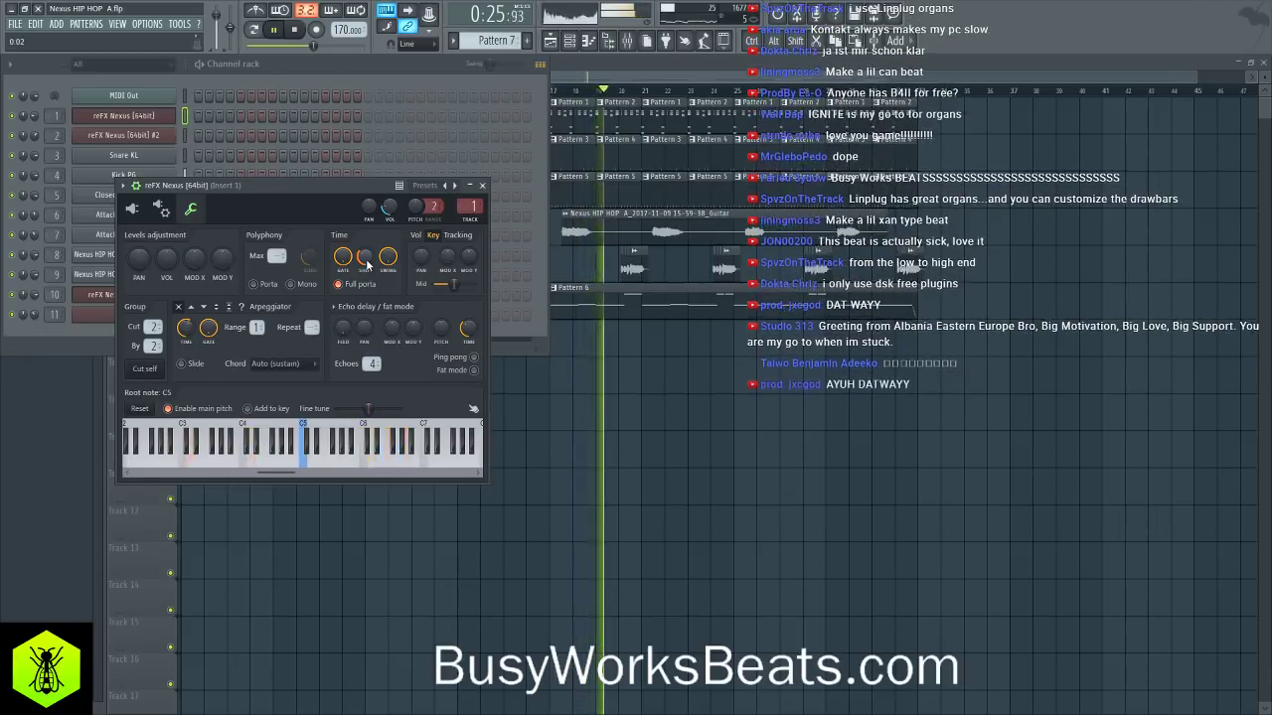
{"action": "key", "text": "space"}
{"action": "left_click", "coordinate": [482, 186]}
{"action": "key", "text": "space"}
{"action": "key", "text": "F6"}
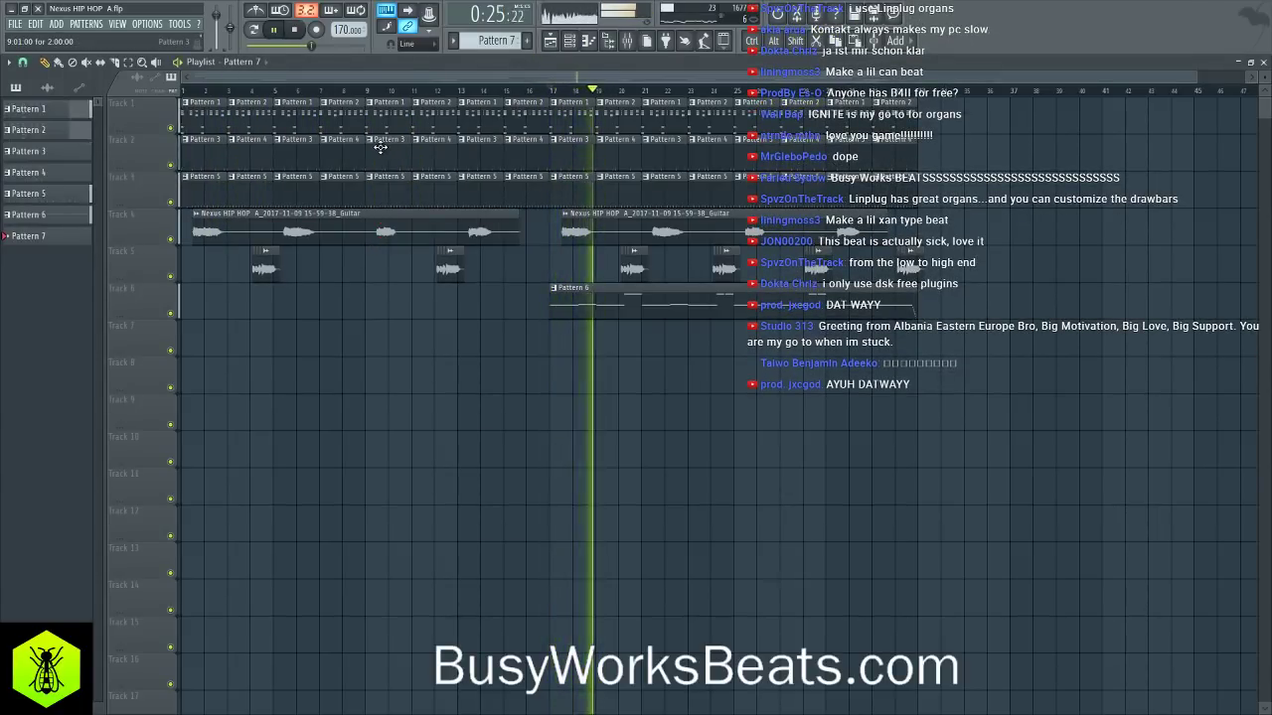
- Pan Insert 6 to the left and Insert 7 to the right in the mixer, and check them in playback
{"action": "key", "text": "F6"}
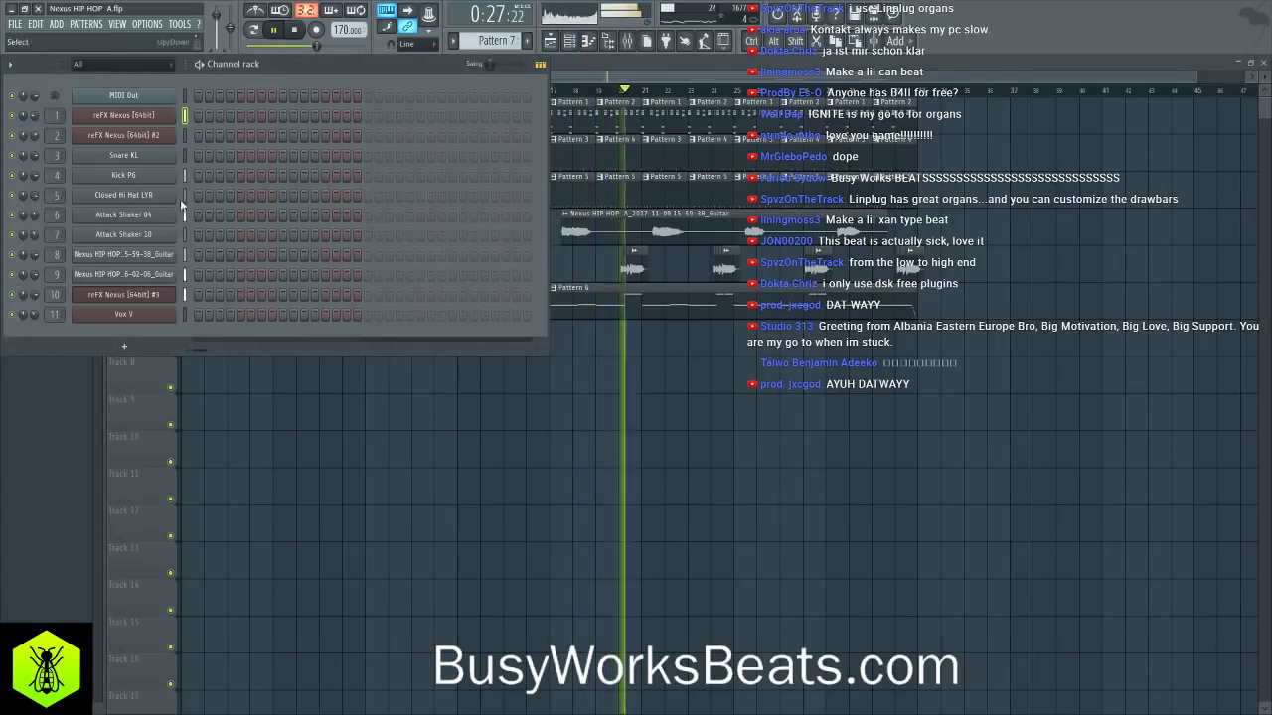
{"action": "key", "text": "F6"}
{"action": "left_click", "coordinate": [626, 44]}
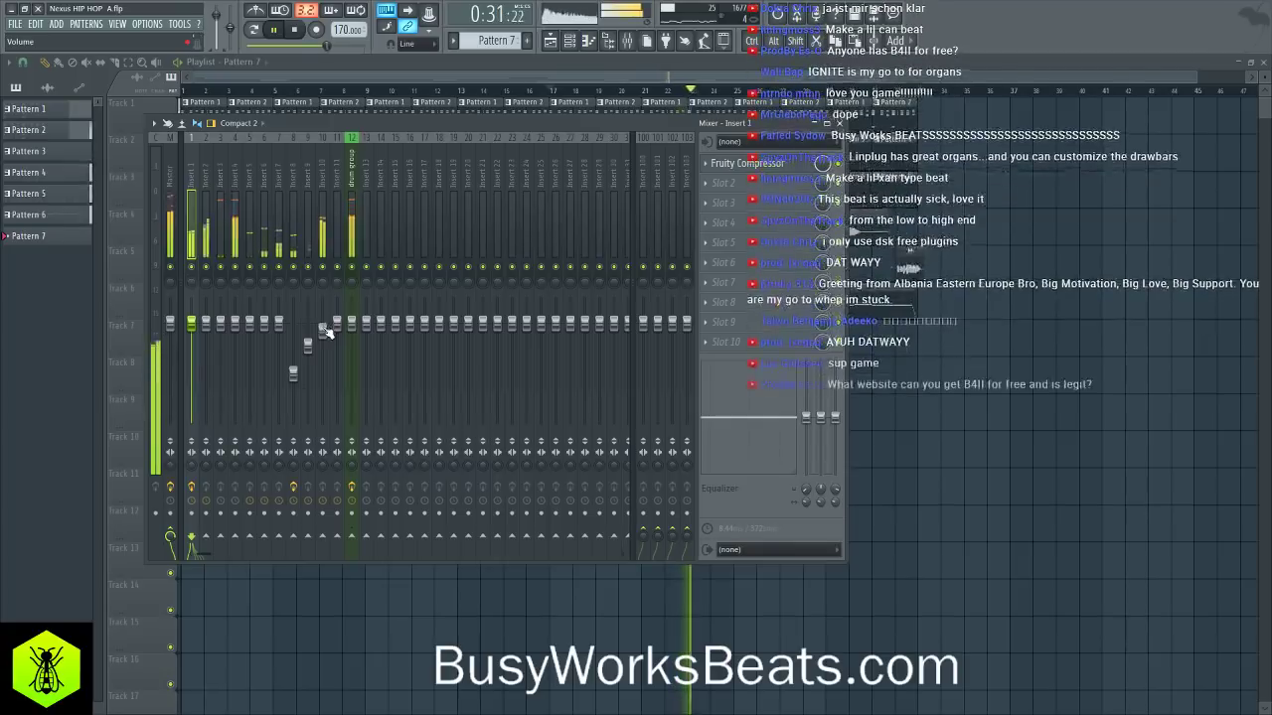
{"action": "left_click_drag", "start_coordinate": [263, 282], "coordinate": [263, 318]}
{"action": "left_click", "coordinate": [278, 283]}
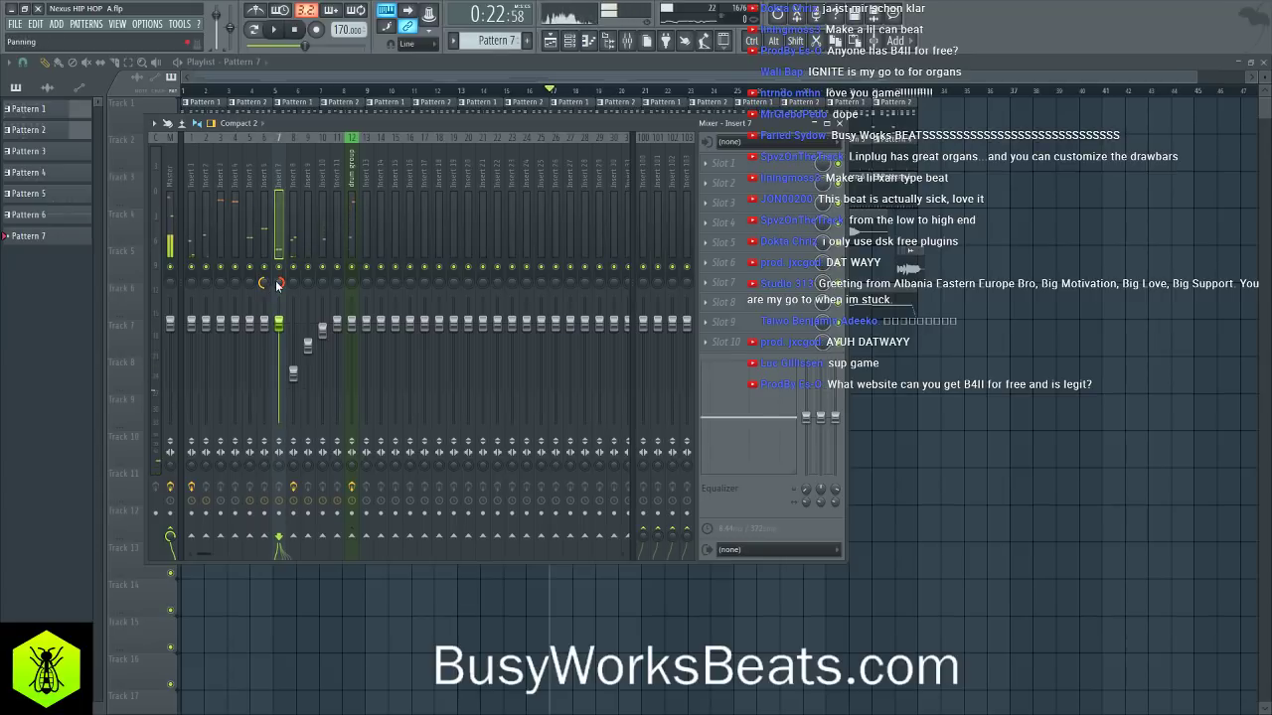
{"action": "key", "text": "space"}
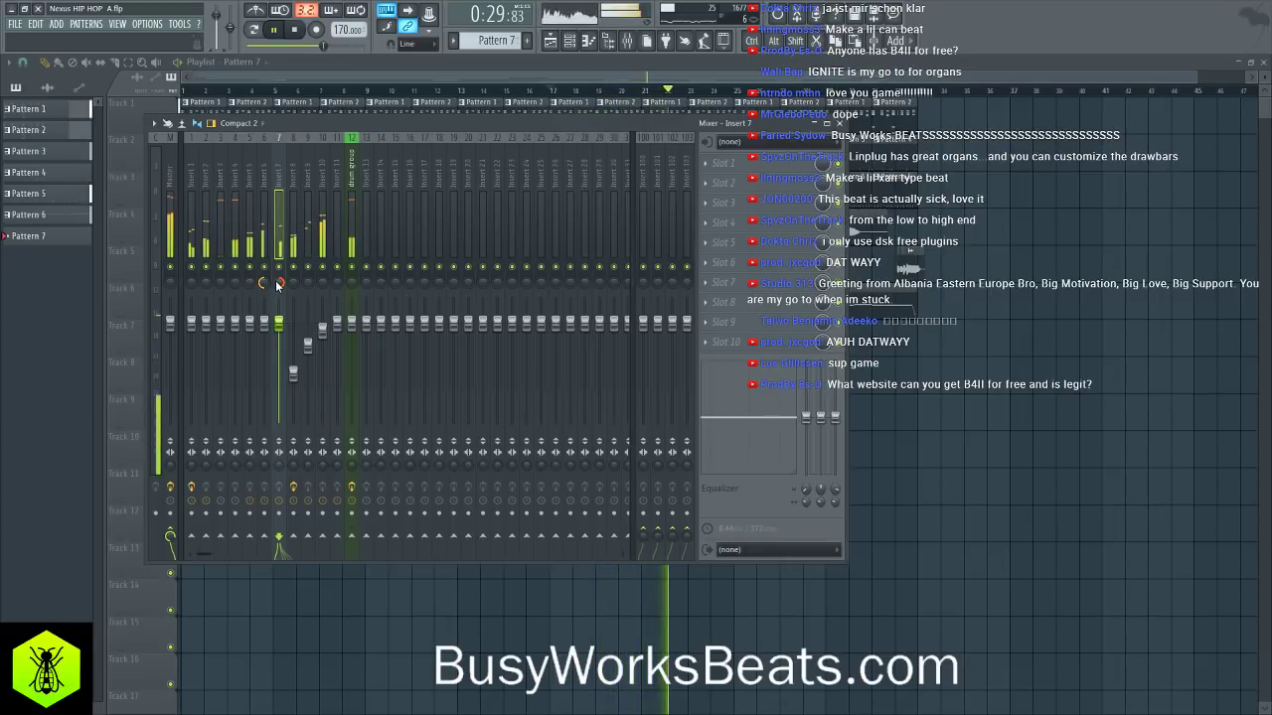
- Remove Ozone 8 Exciter from the drum group, check the drums in playback, hide the mixer and save the project
{"action": "left_click", "coordinate": [352, 189]}
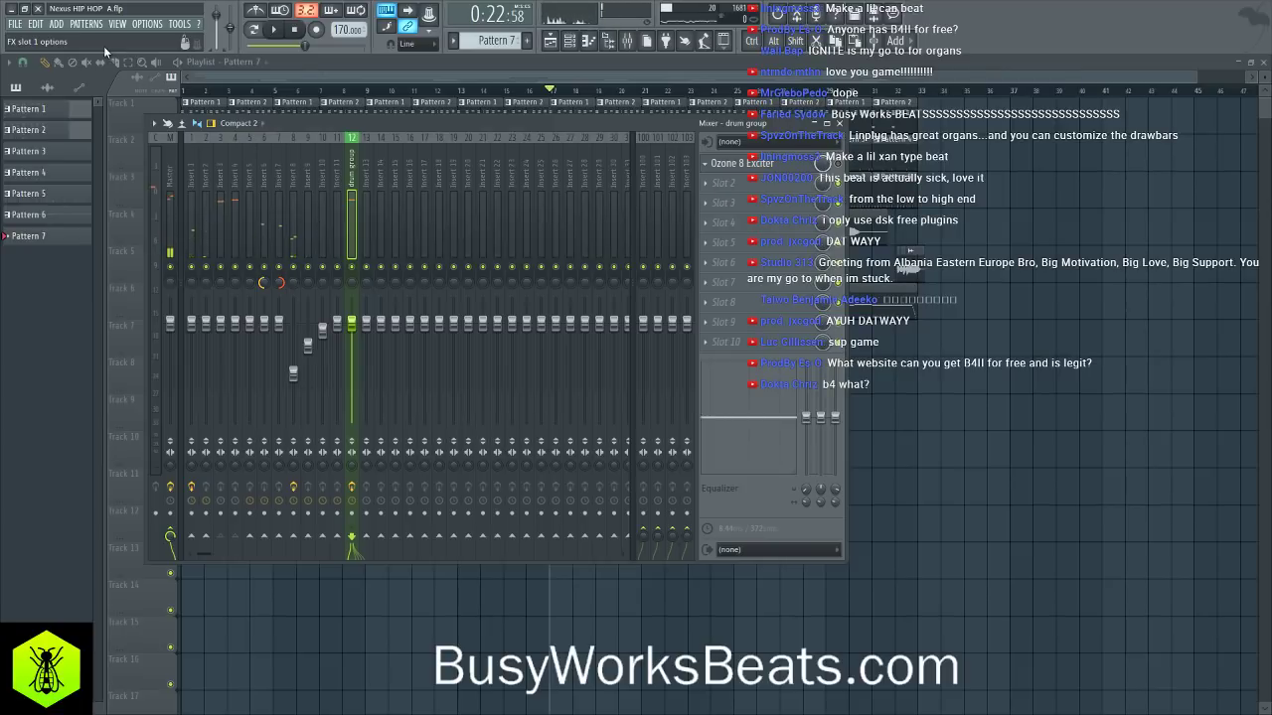
{"action": "left_click", "coordinate": [720, 163]}
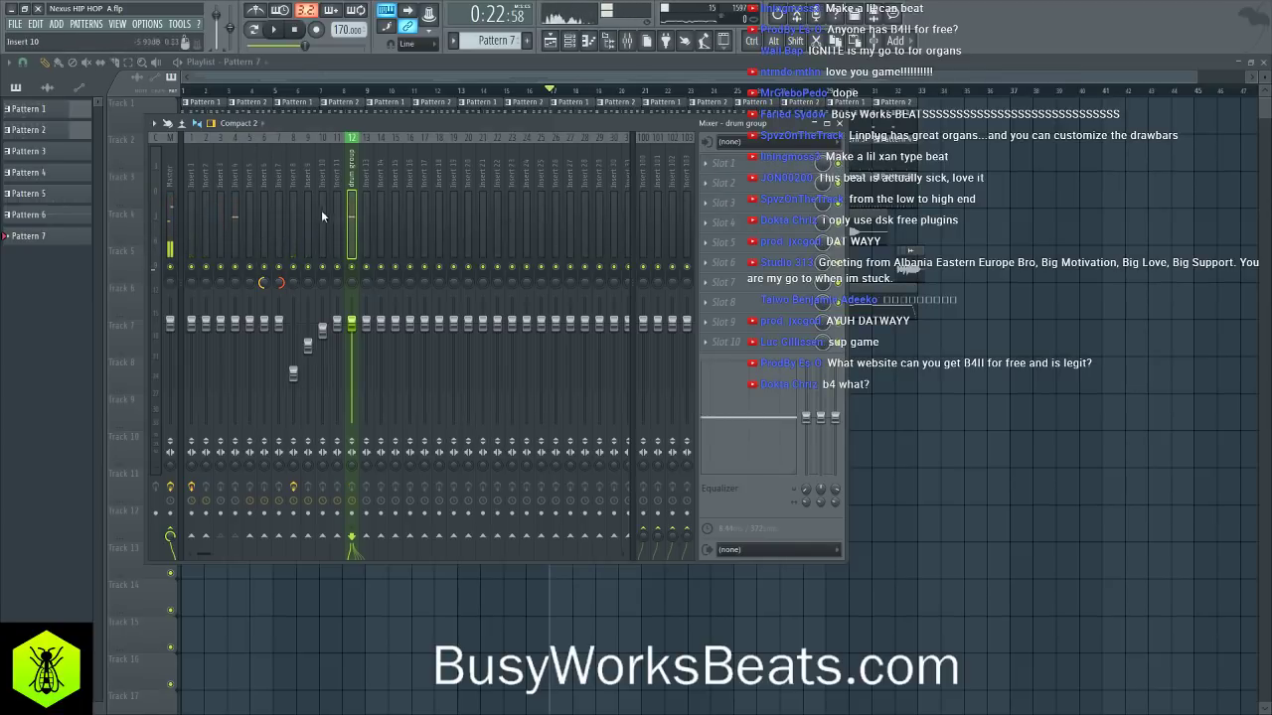
{"action": "key", "text": "space"}
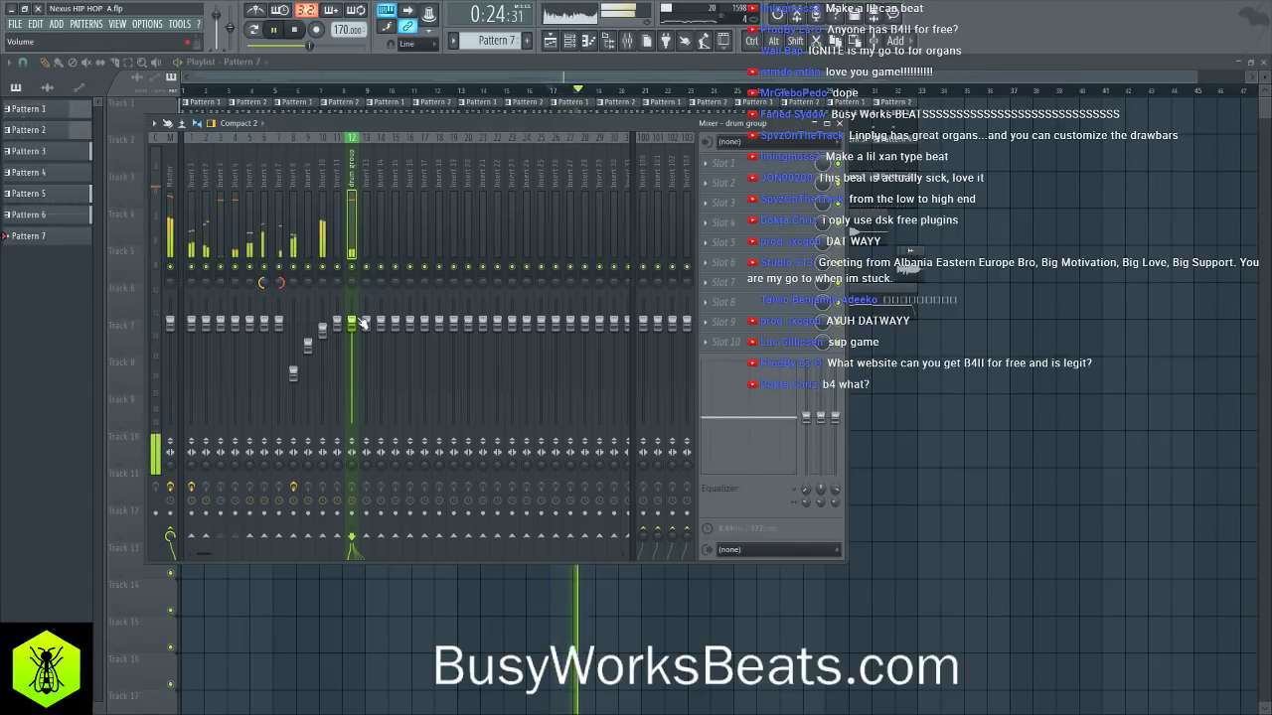
{"action": "key", "text": "space"}
{"action": "key", "text": "F9"}
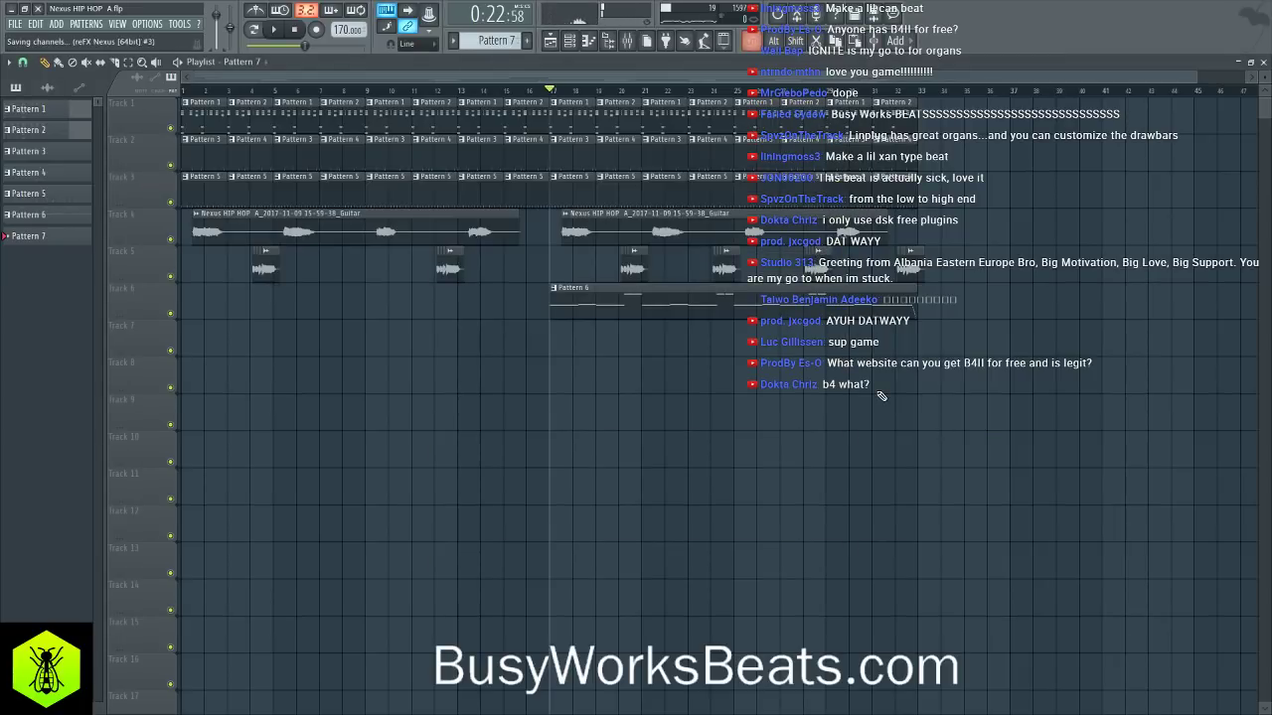
- Lower the Insert 6 and Insert 7 faders, pan Insert 5 to the right during playback, and hide the mixer
{"action": "key", "text": "space"}
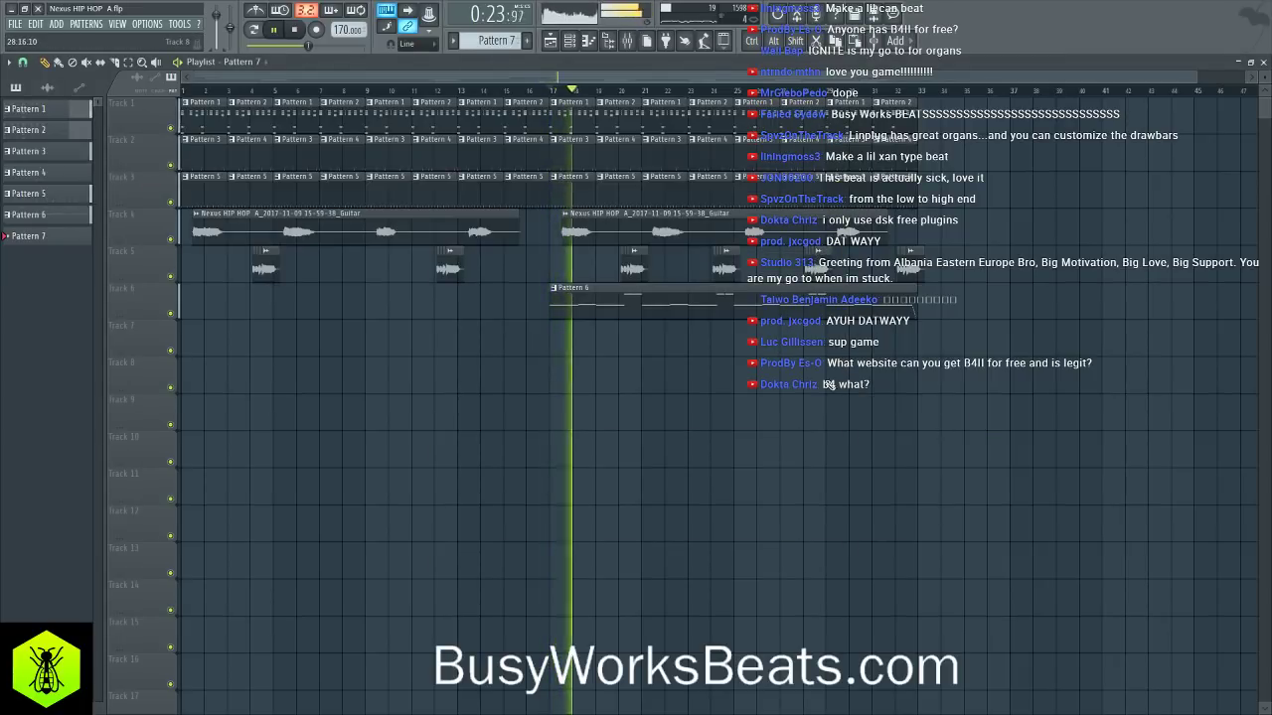
{"action": "key", "text": "F9"}
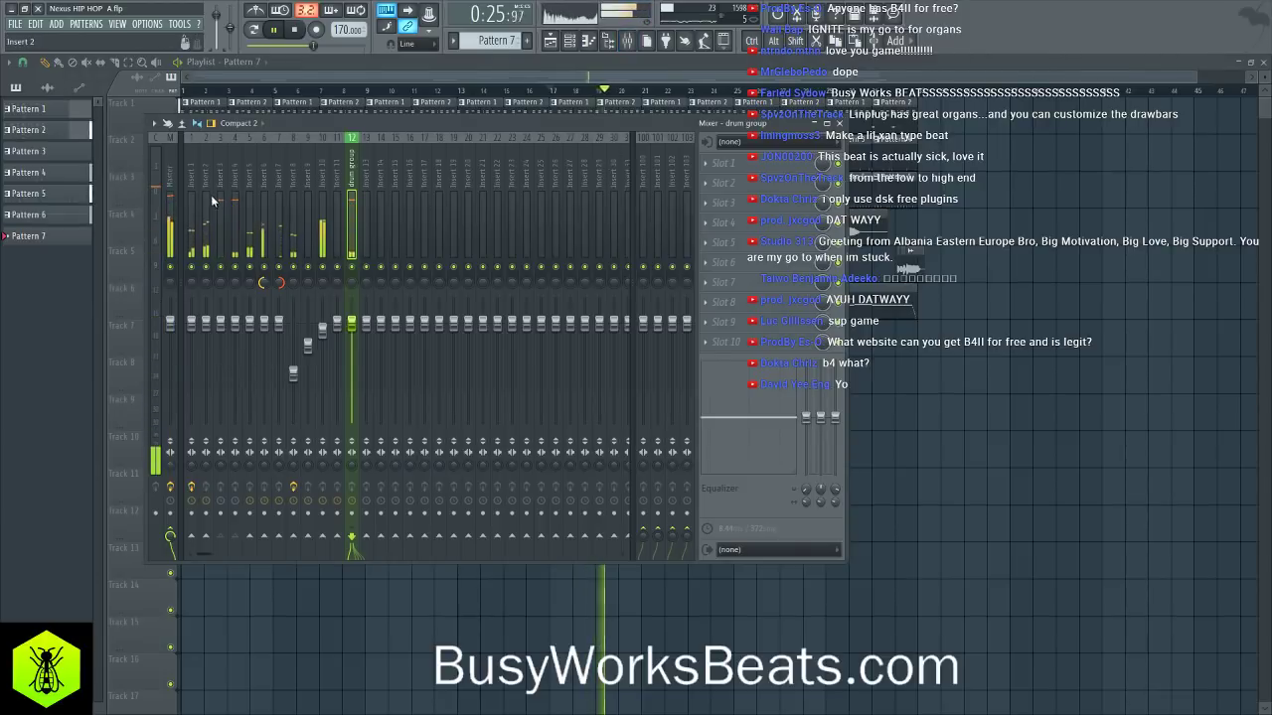
{"action": "left_click_drag", "start_coordinate": [264, 323], "coordinate": [265, 350]}
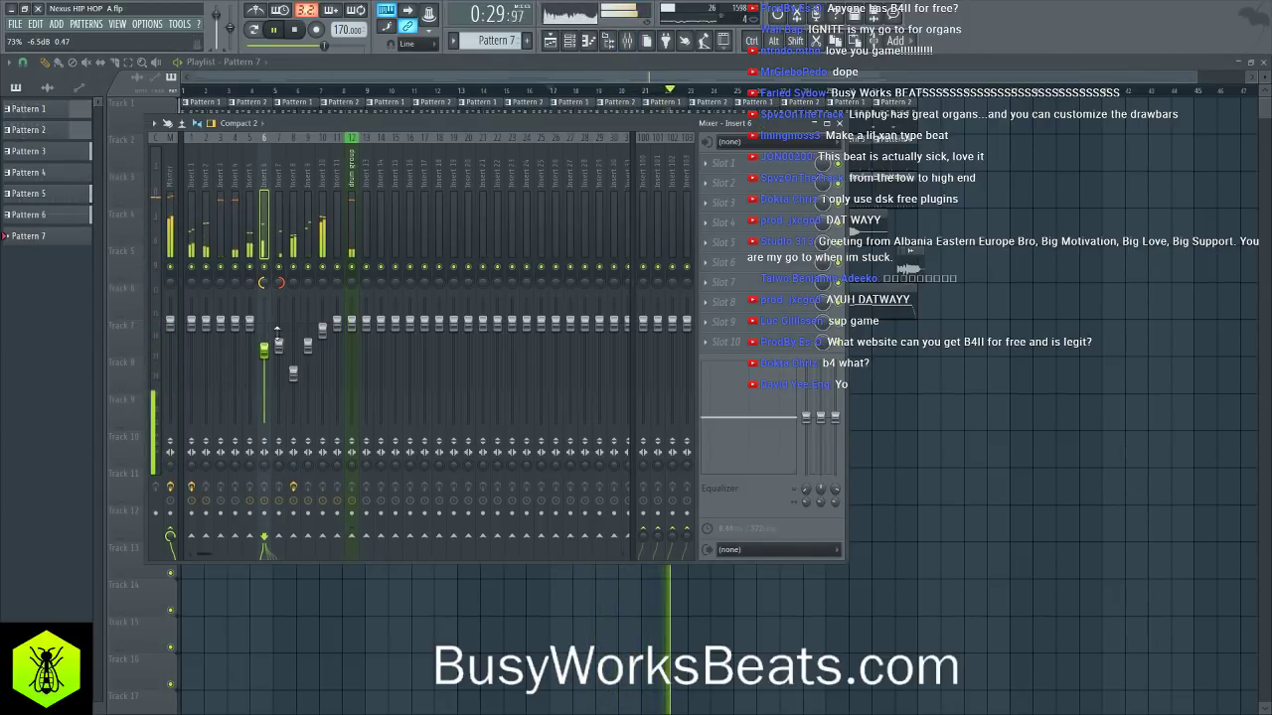
{"action": "left_click", "coordinate": [251, 287]}
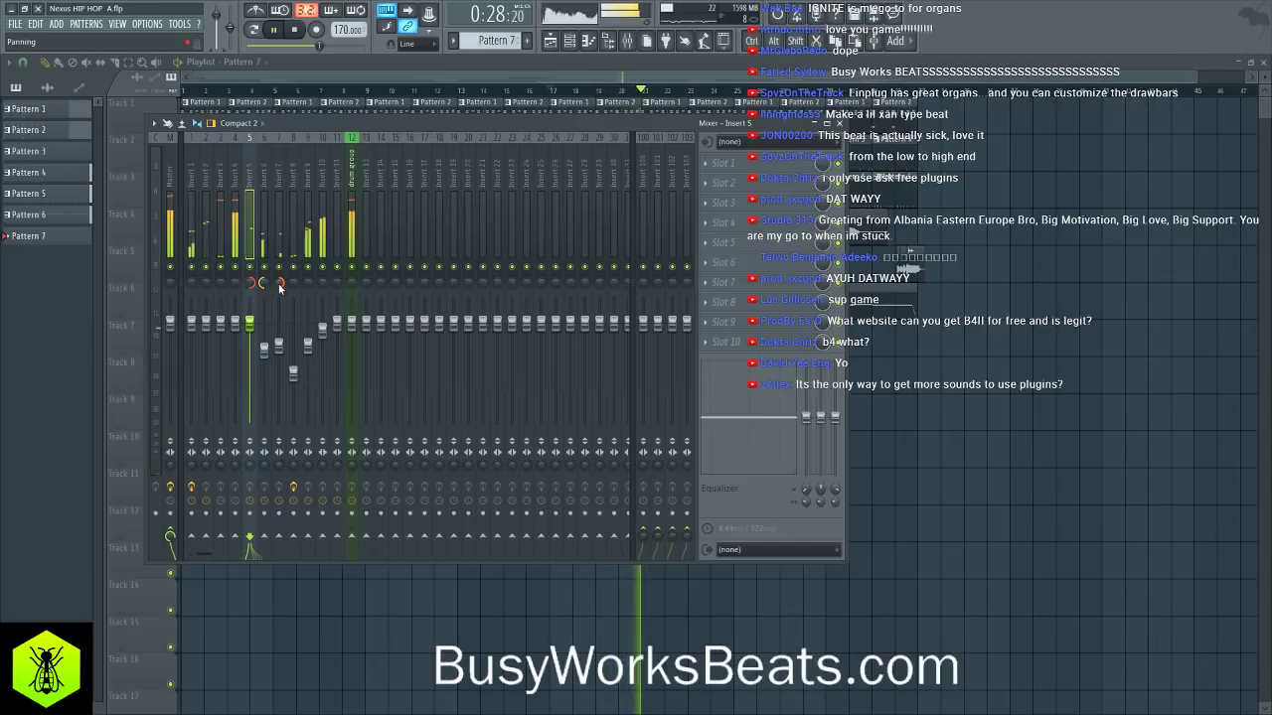
{"action": "left_click_drag", "start_coordinate": [263, 349], "coordinate": [264, 343]}
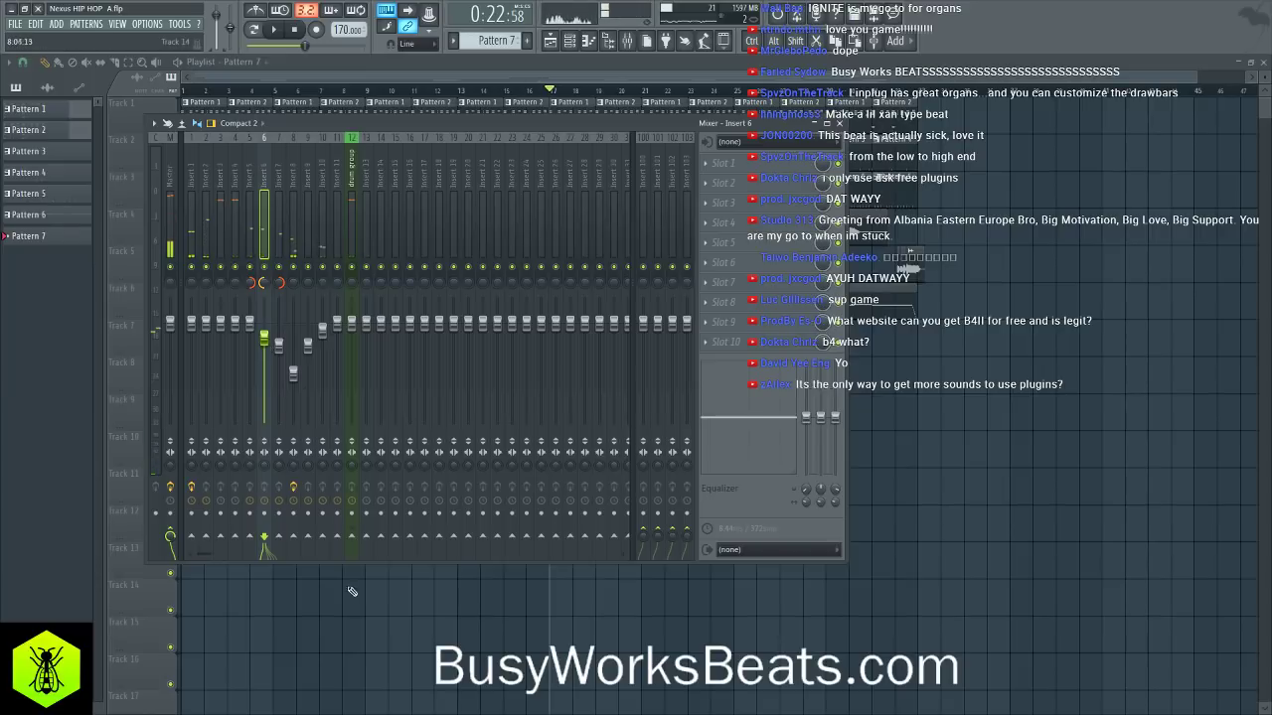
{"action": "key", "text": "F9"}
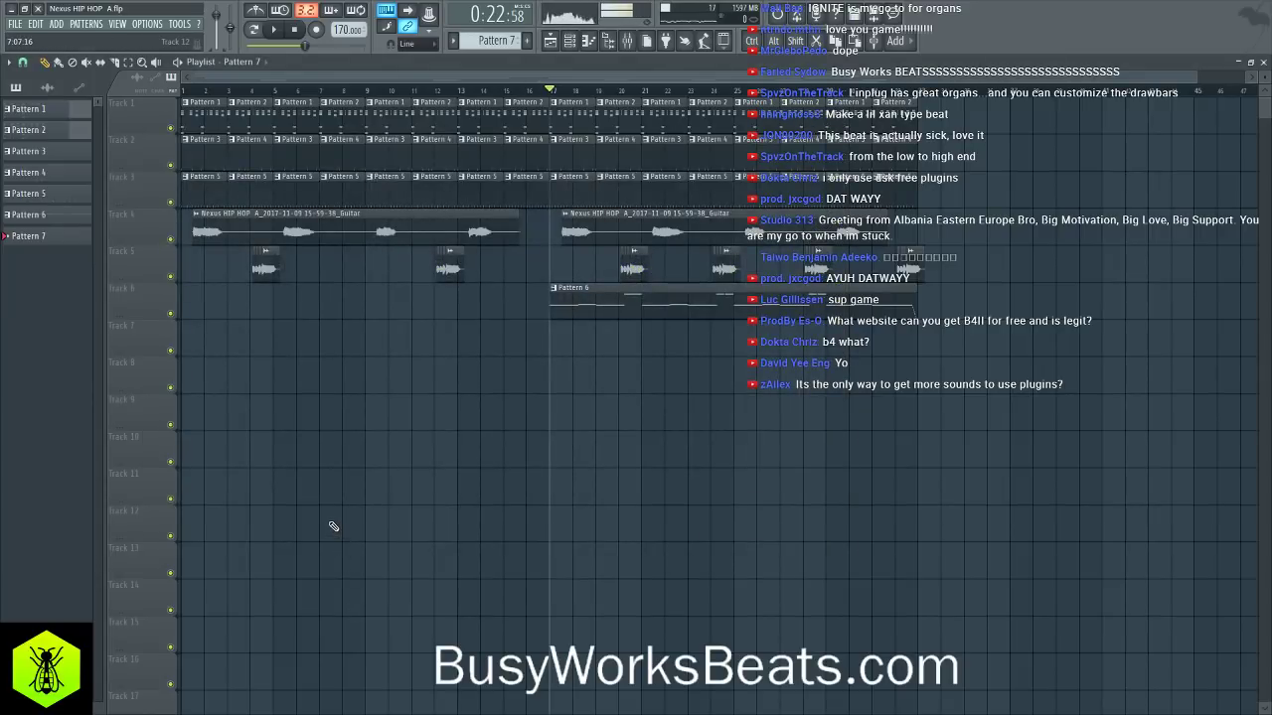
- Raise the Insert 10 fader to 97% and the Insert 8 fader to 75%, checking the mix in playback from bar 17
{"action": "key", "text": "space"}
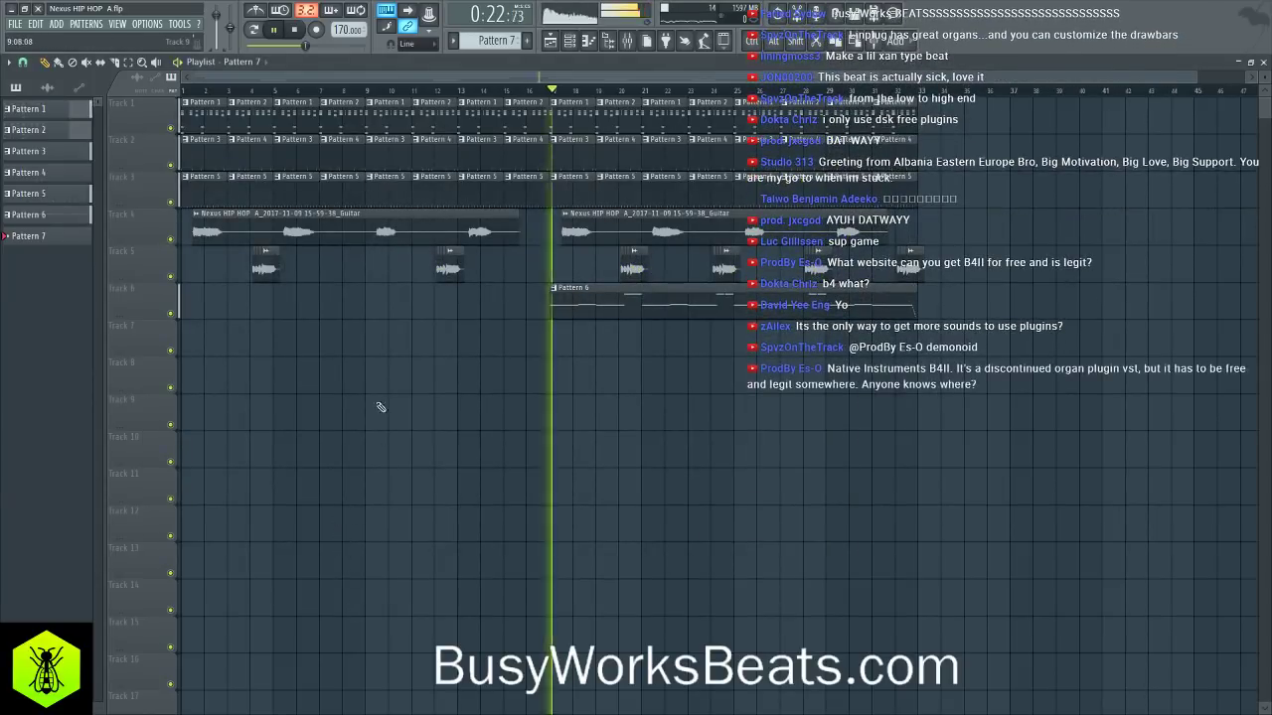
{"action": "key", "text": "F9"}
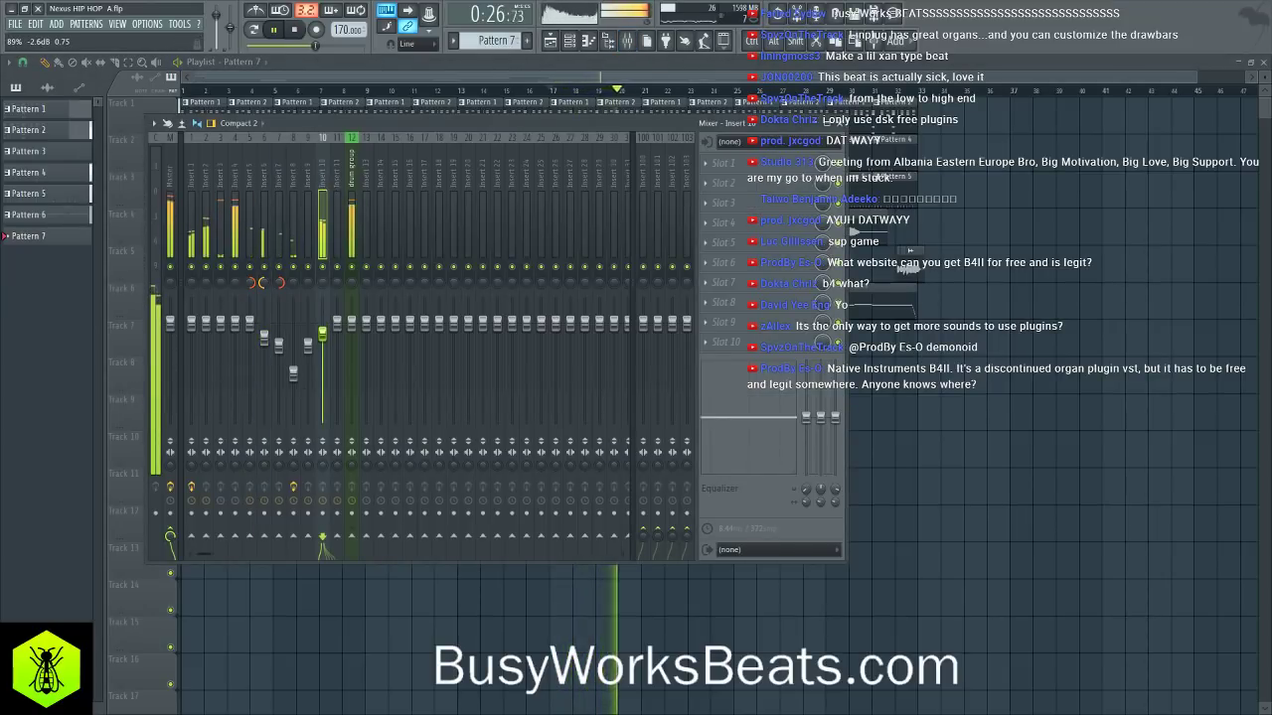
{"action": "left_click_drag", "start_coordinate": [324, 341], "coordinate": [323, 331]}
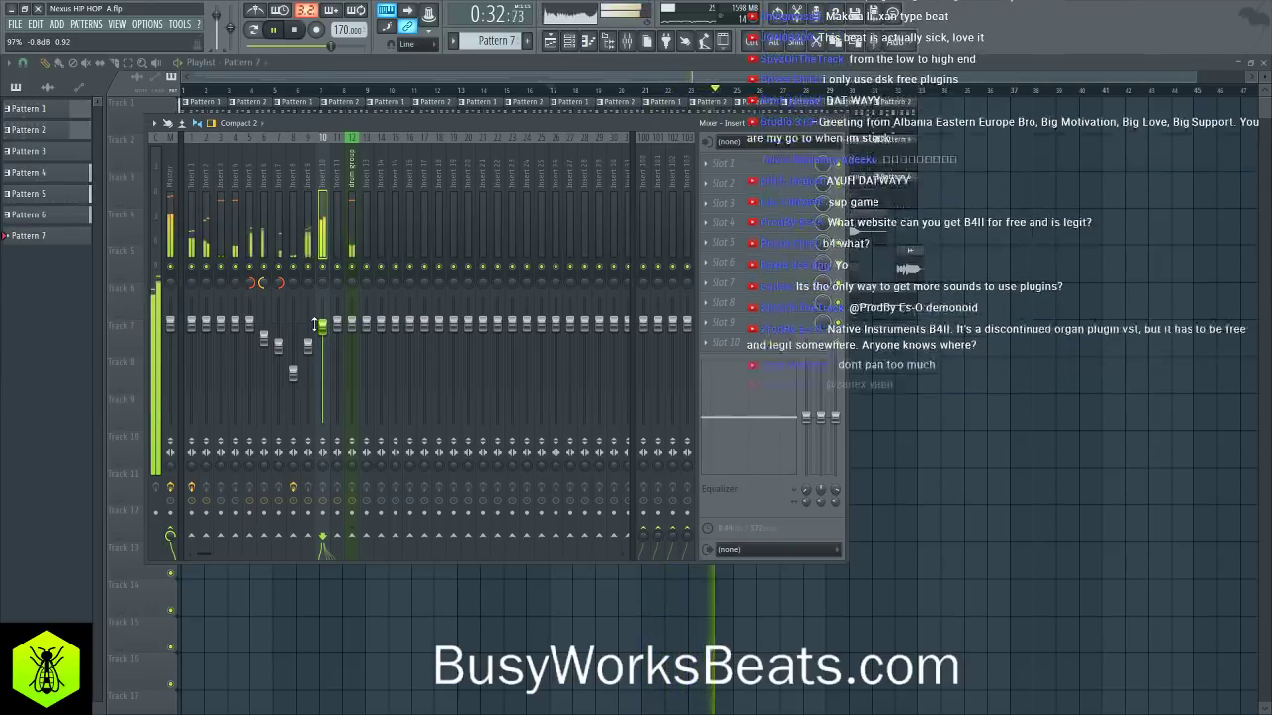
{"action": "mouse_move", "coordinate": [307, 345]}
{"action": "left_mouse_down"}
{"action": "mouse_move", "coordinate": [306, 385]}
{"action": "mouse_move", "coordinate": [293, 348]}
{"action": "left_mouse_up"}
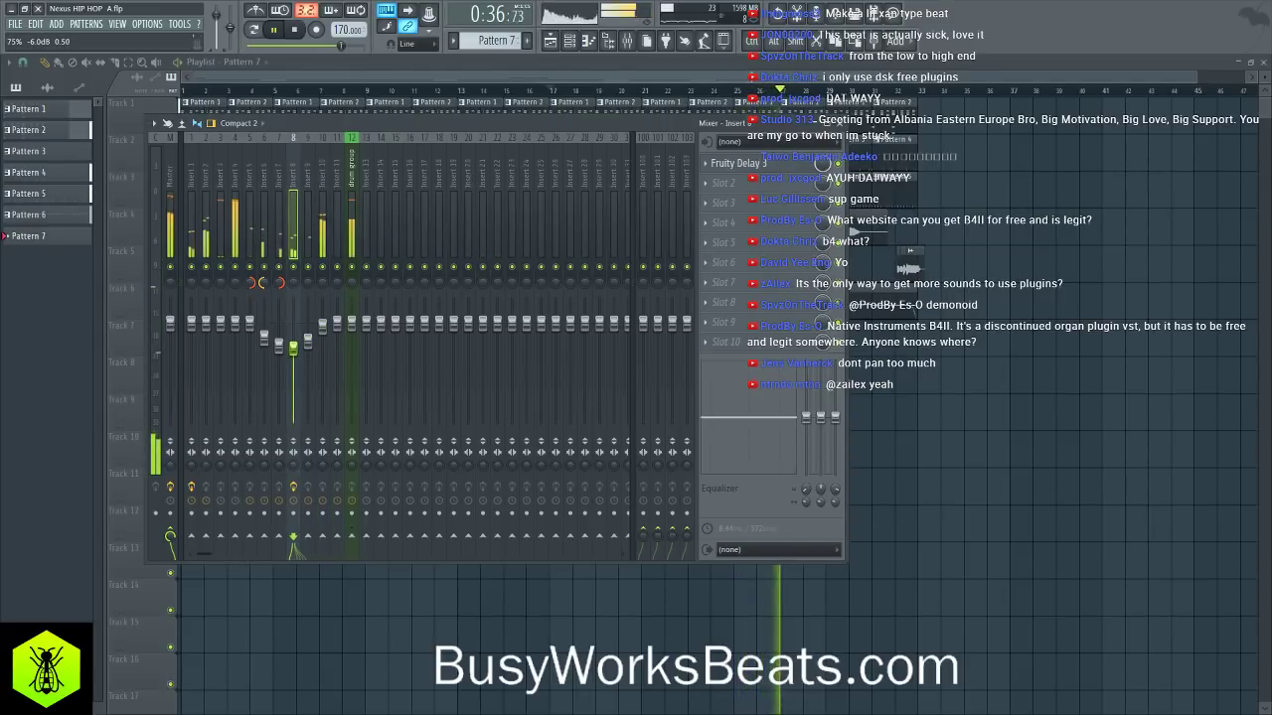
{"action": "key", "text": "F9"}
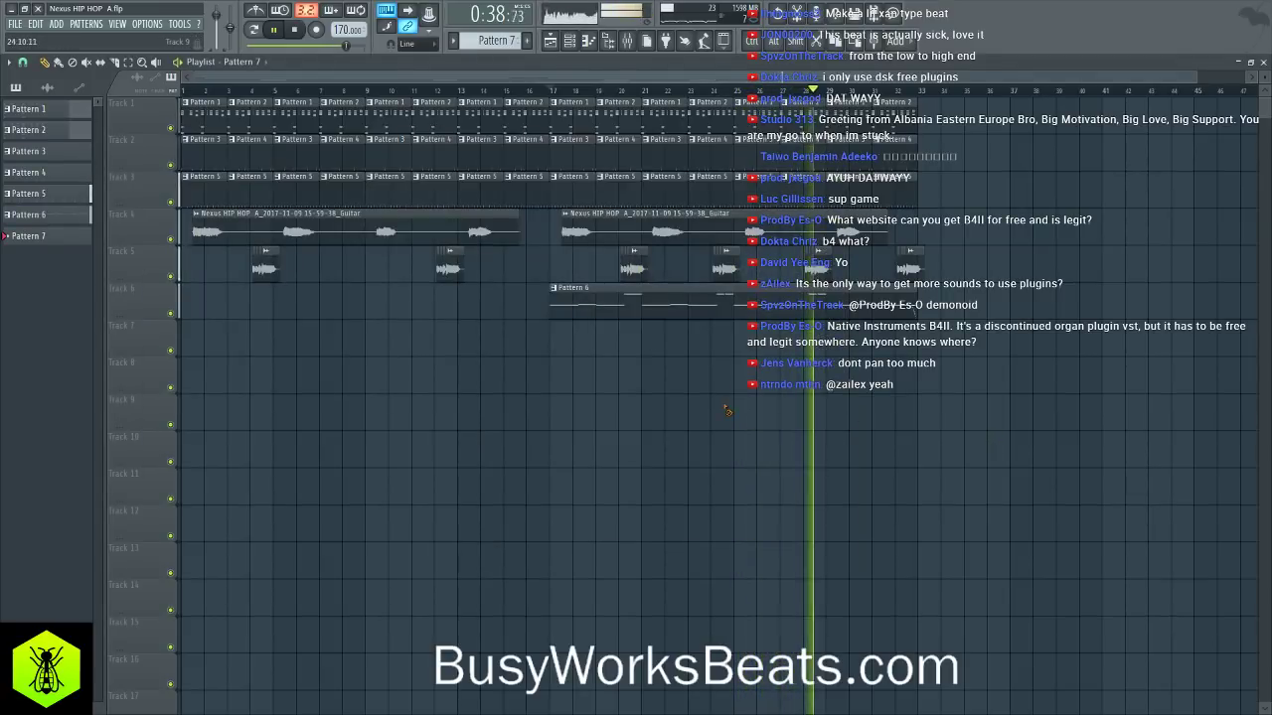
{"action": "key", "text": "F9"}
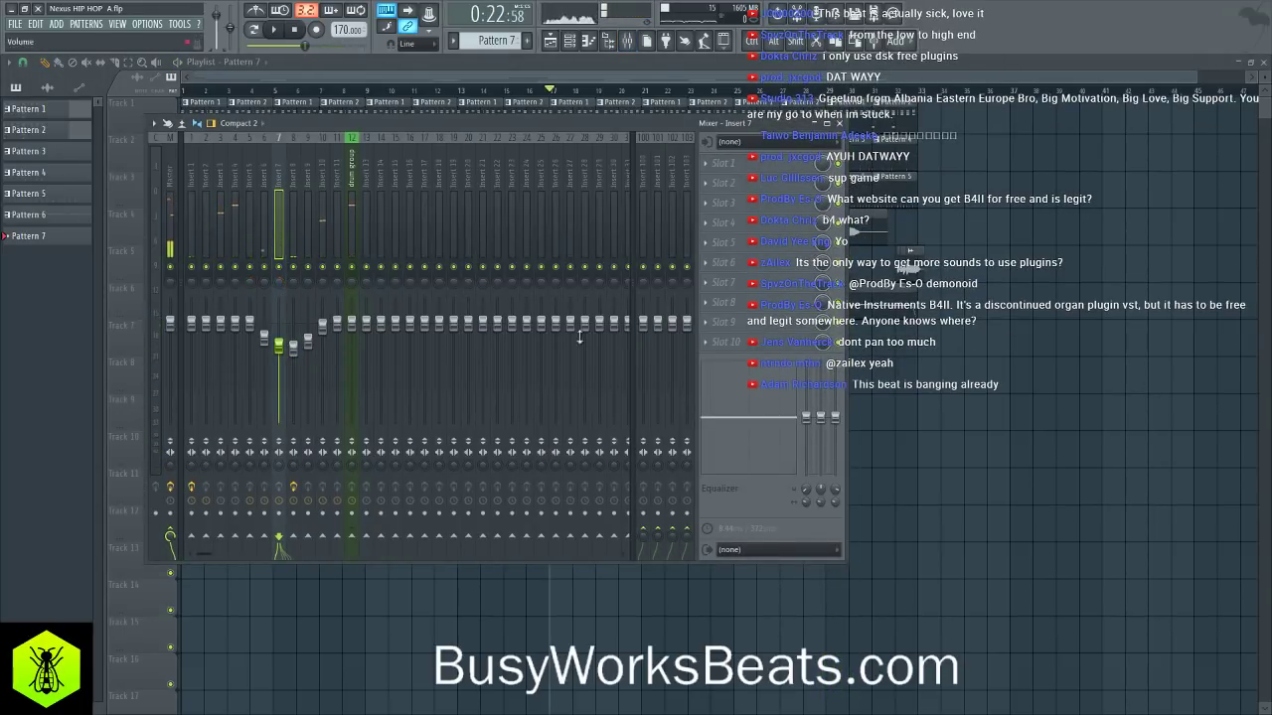
{"action": "key", "text": "F9"}
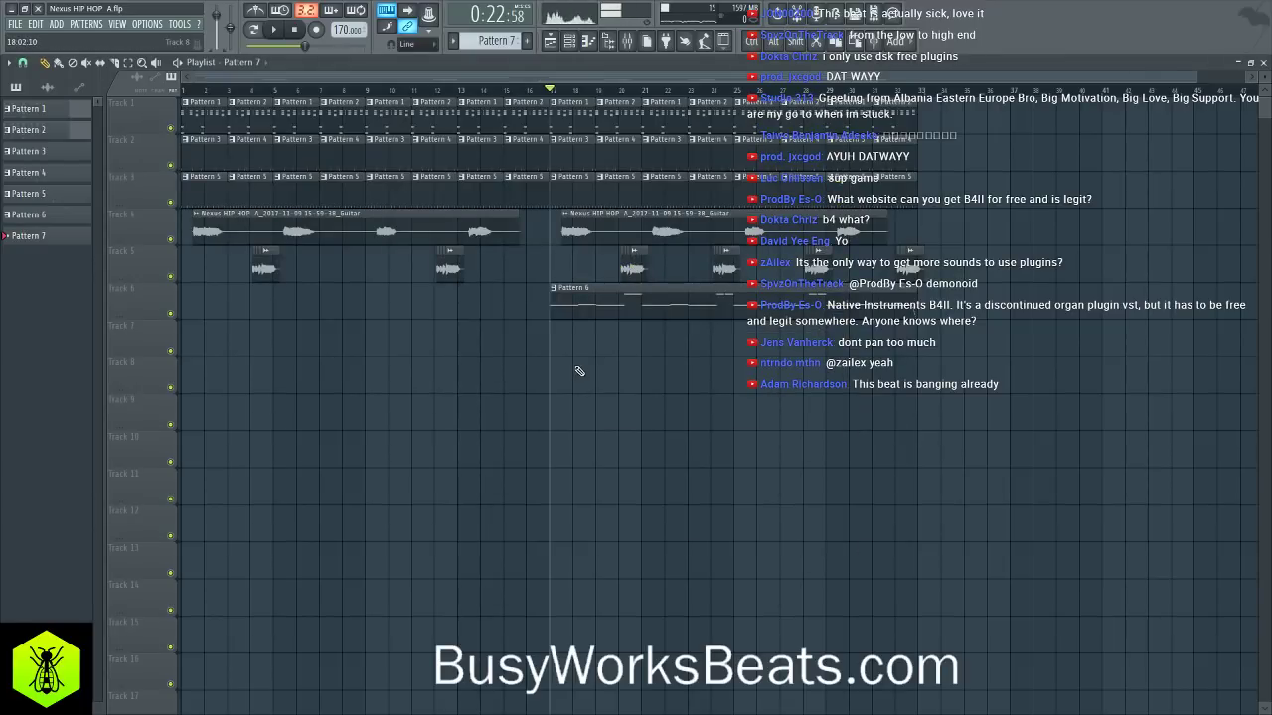
{"action": "key", "text": "space"}
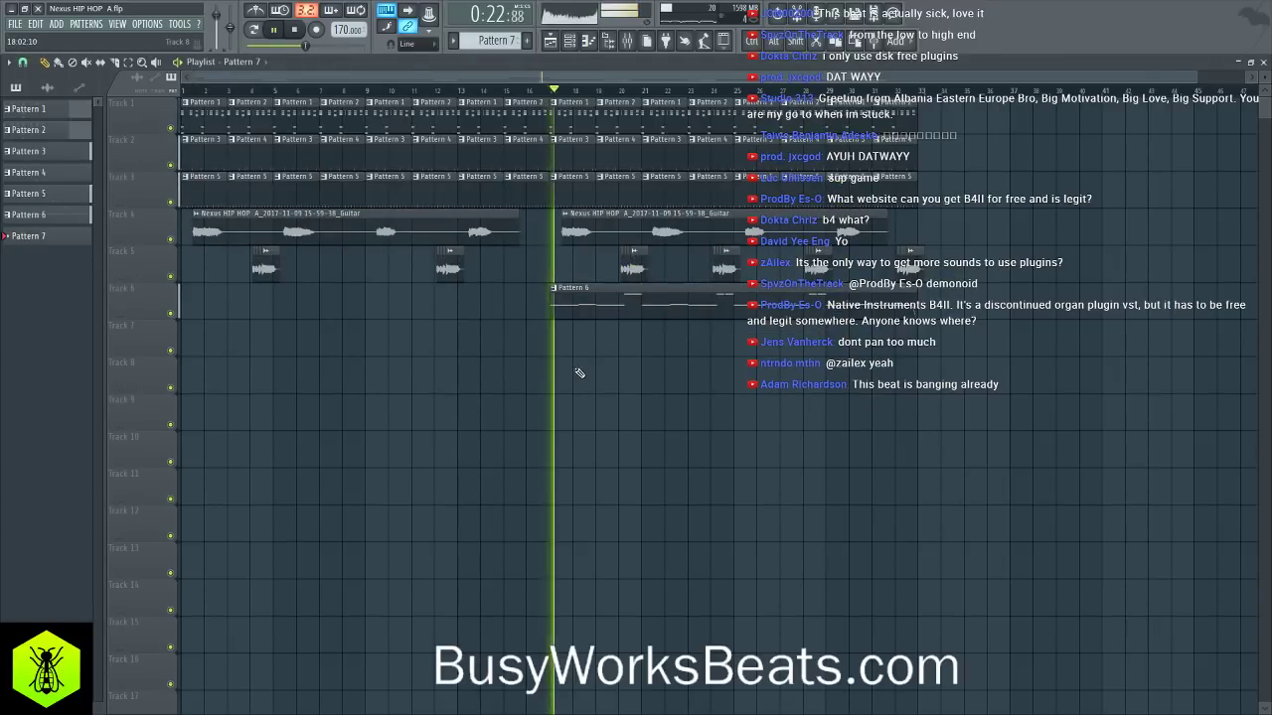
- Load the Altiverb 7 reverb on Insert 100 in the mixer and open its settings
{"action": "left_click", "coordinate": [628, 41]}
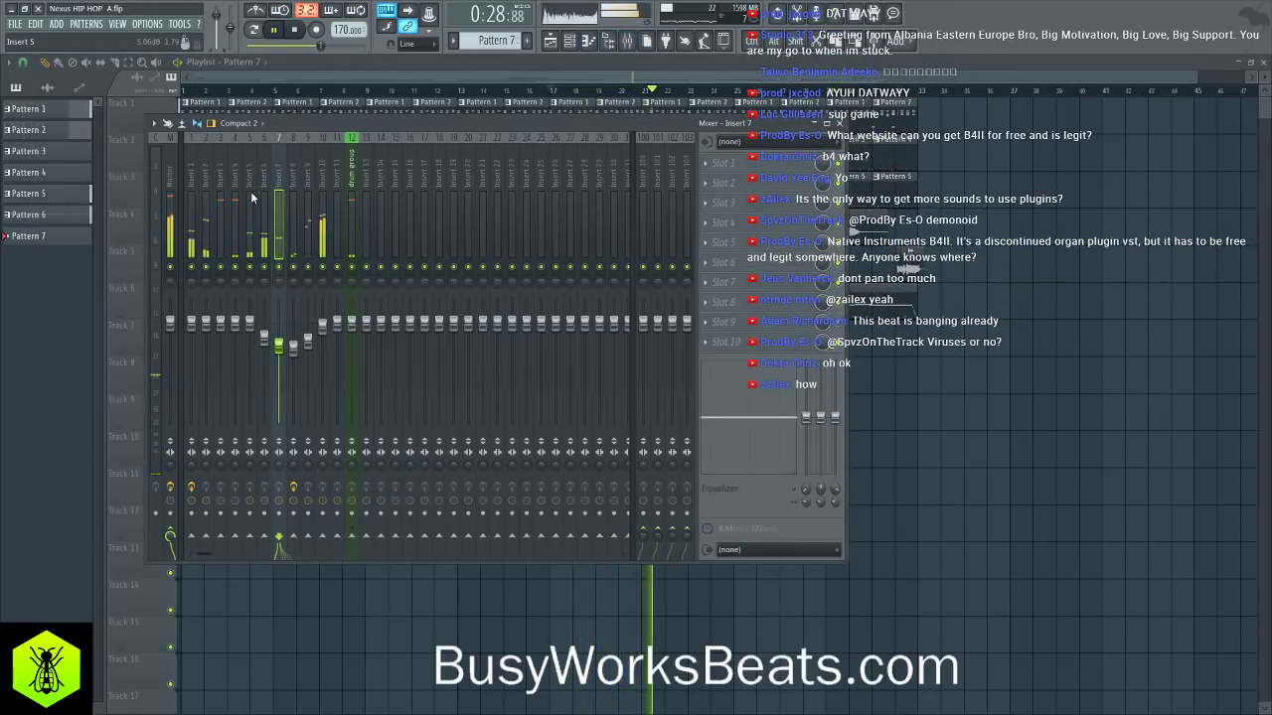
{"action": "left_click", "coordinate": [641, 165]}
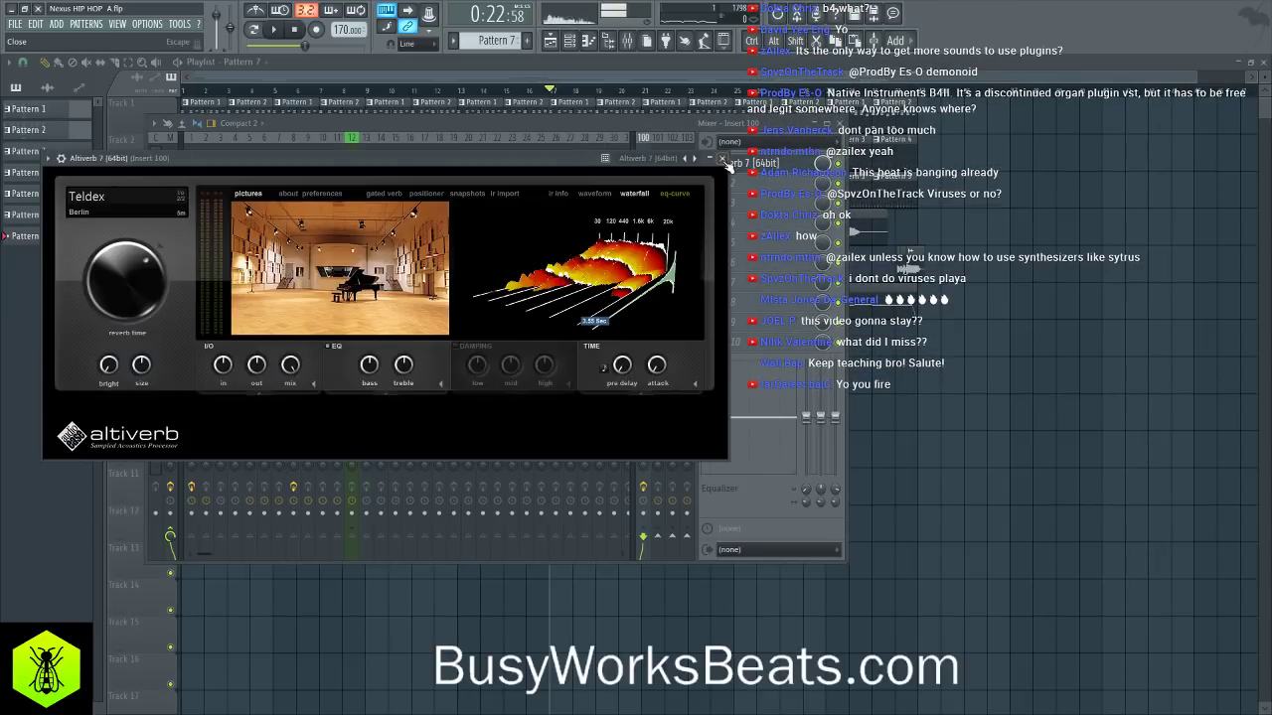
{"action": "left_click", "coordinate": [724, 159]}
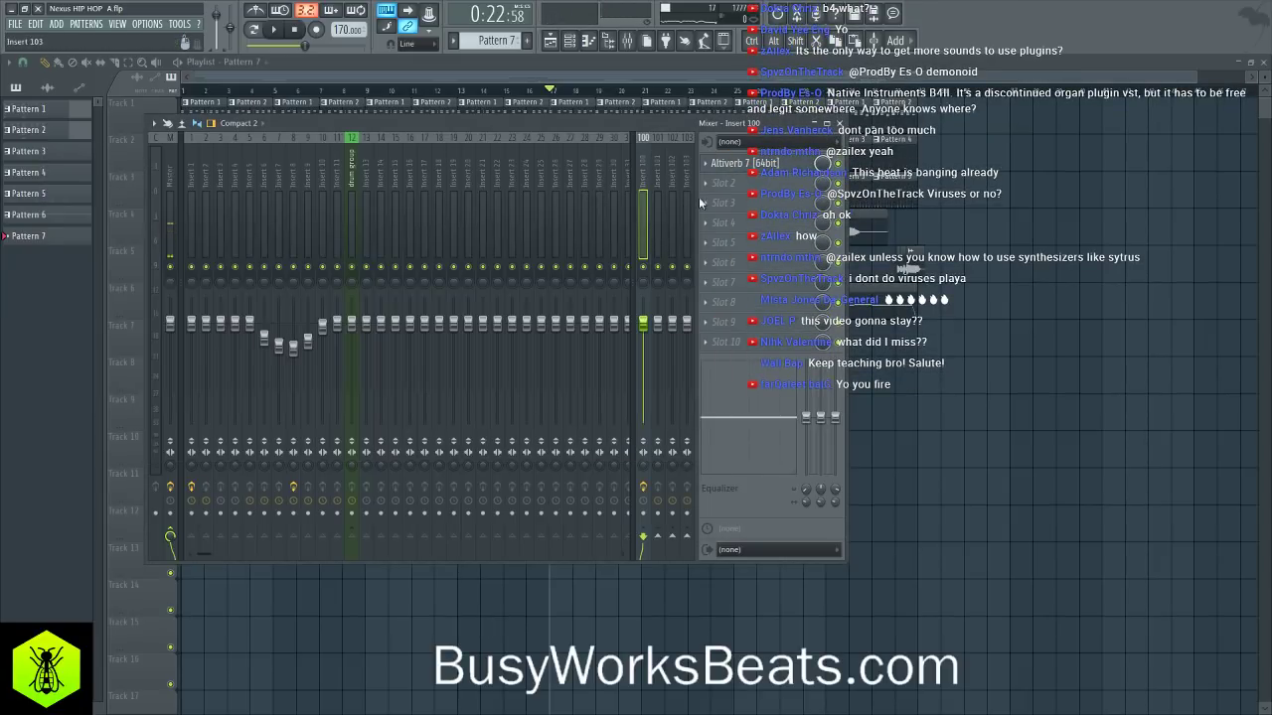
{"action": "left_click", "coordinate": [746, 163]}
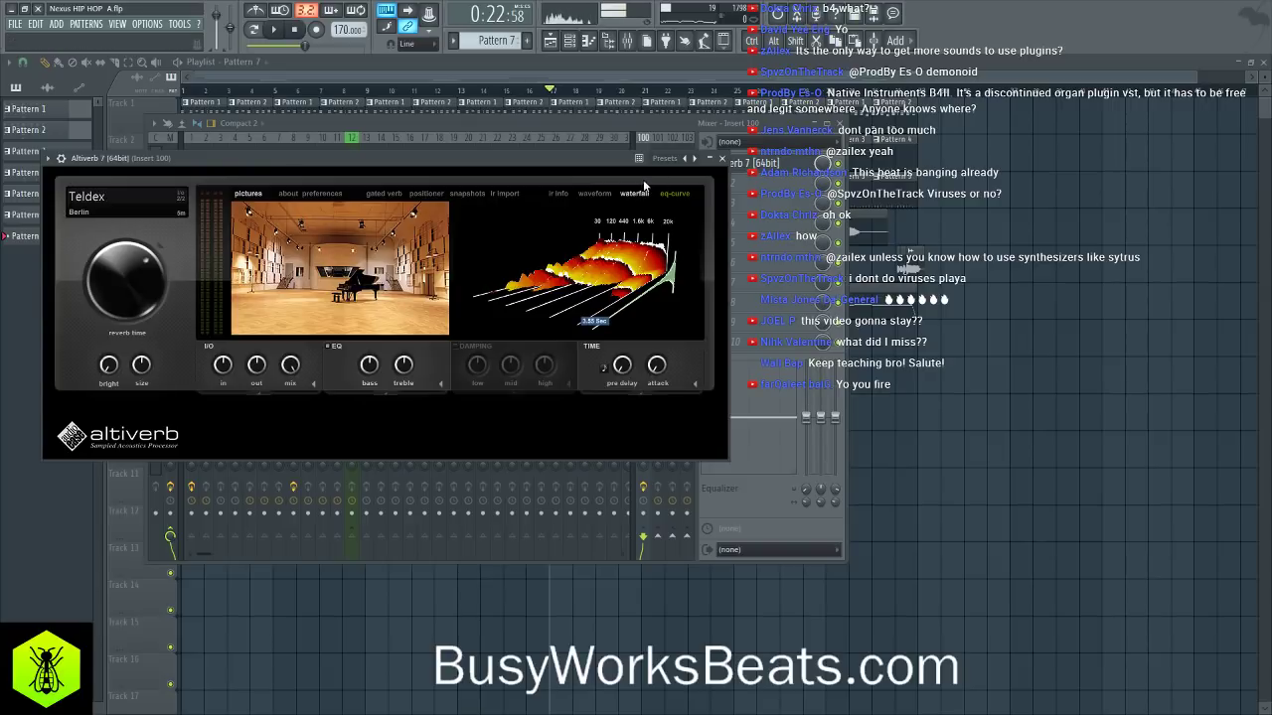
{"action": "mouse_move", "coordinate": [447, 207]}
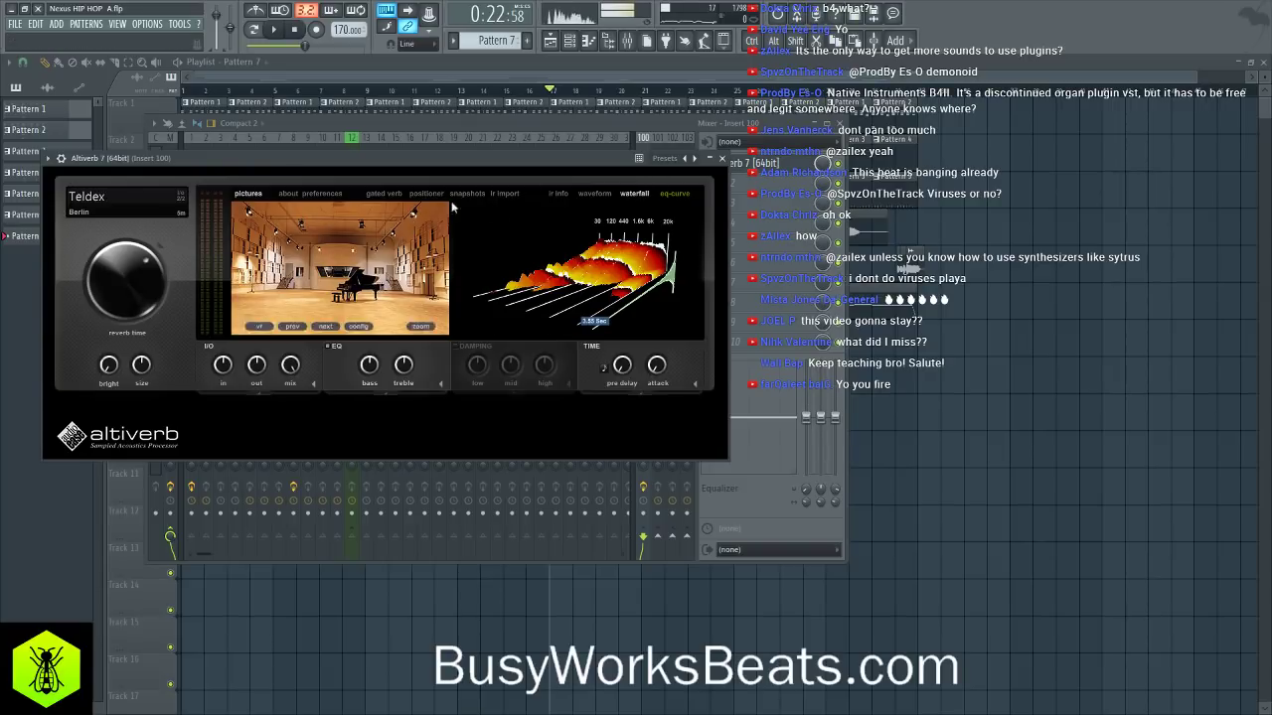
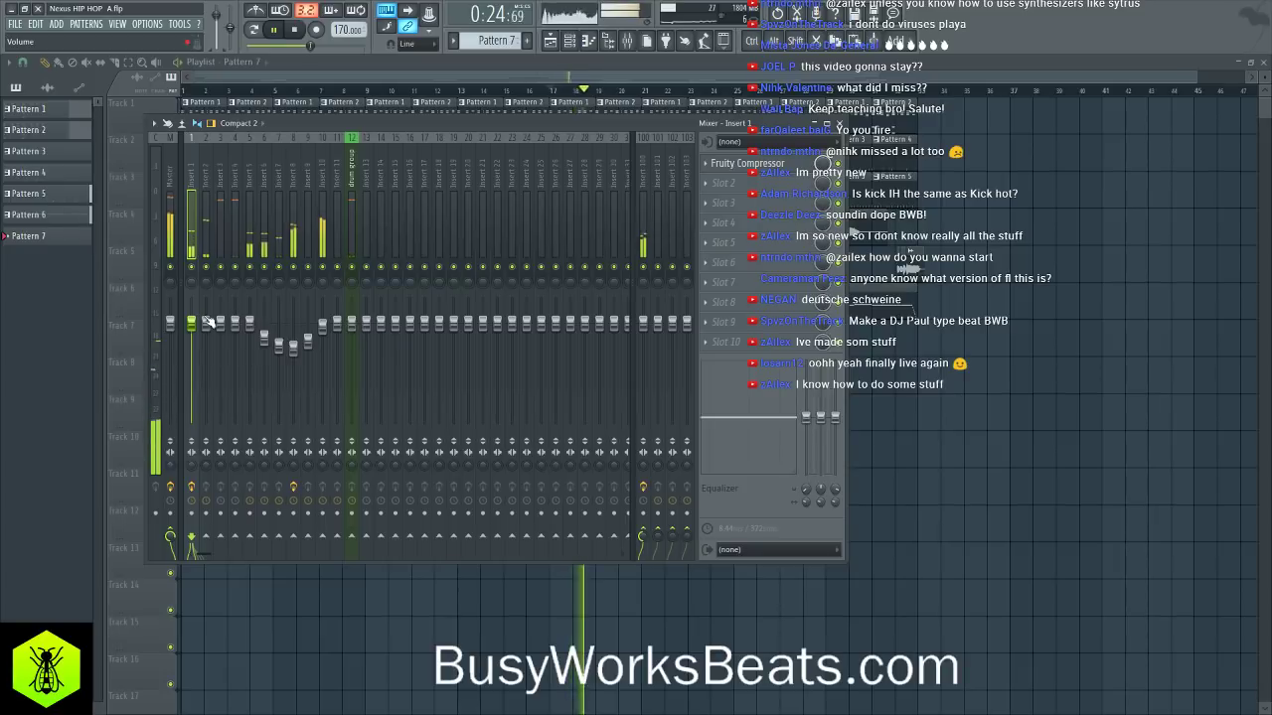
- Raise the gain of the Fruity Compressor on Insert 1 to 6.7 dB during playback and close the compressor
{"action": "left_click", "coordinate": [748, 163]}
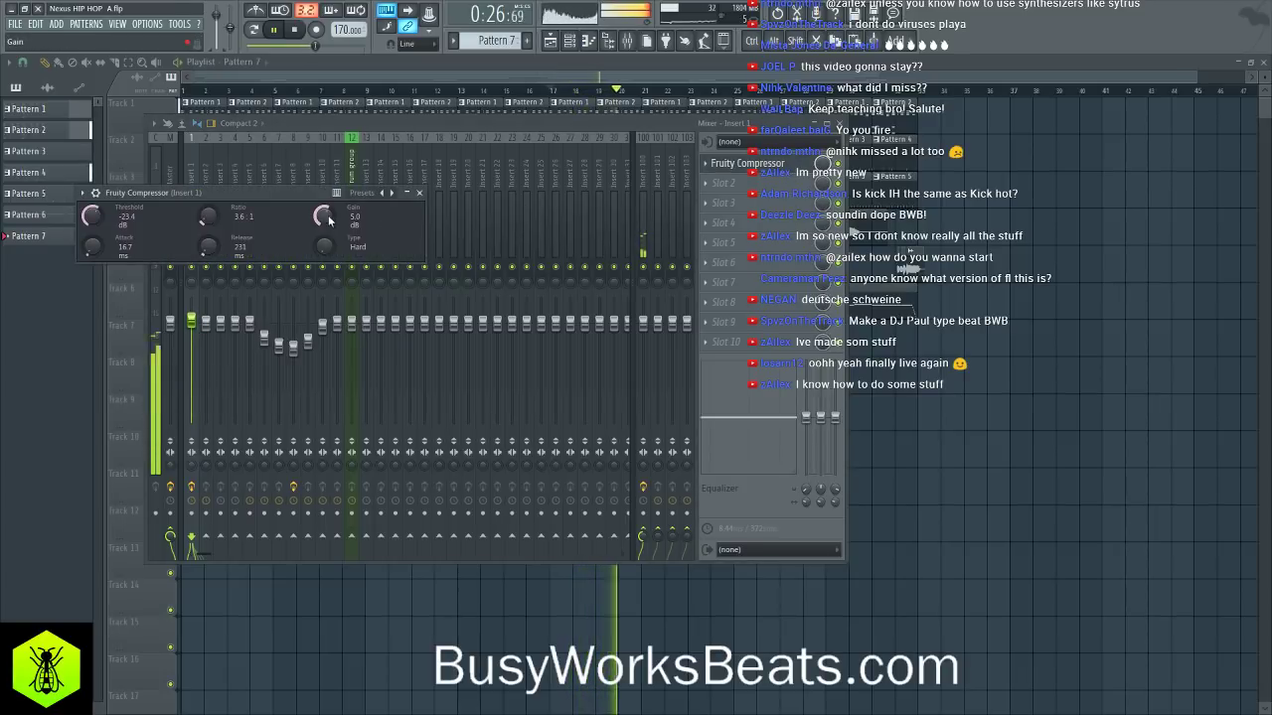
{"action": "scroll", "coordinate": [342, 219], "scroll_direction": "up", "scroll_amount": 4}
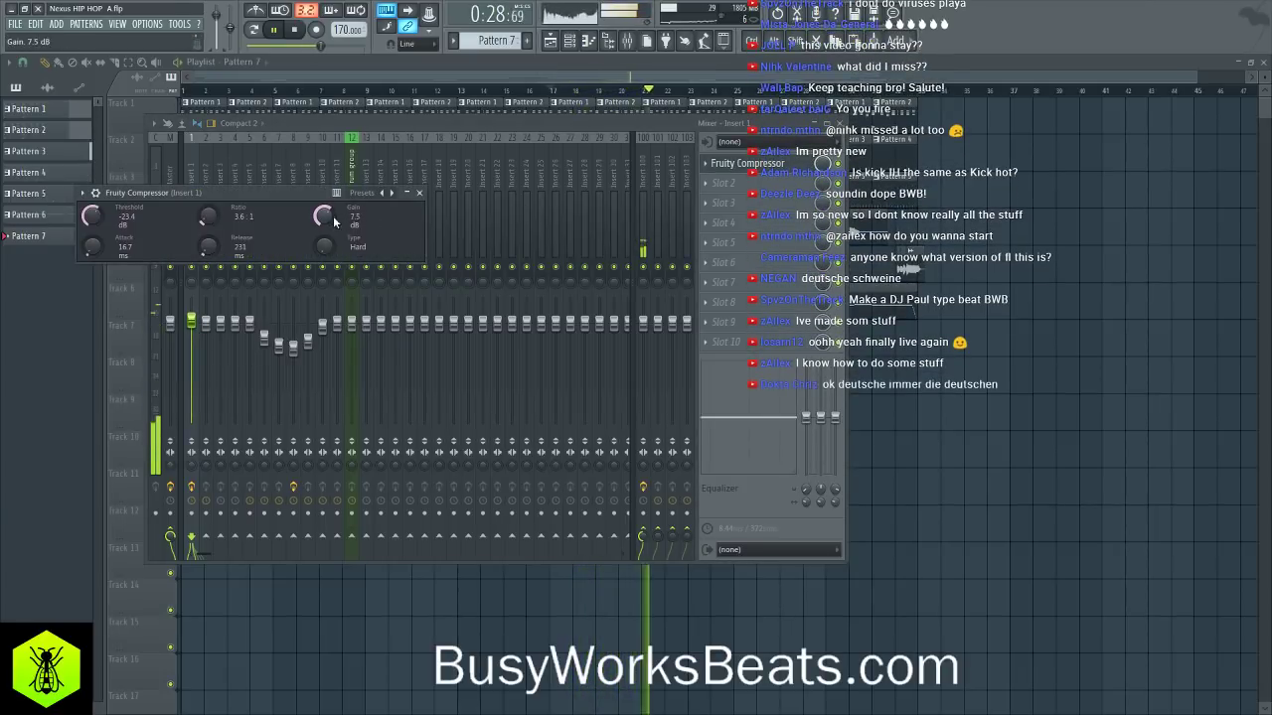
{"action": "scroll", "coordinate": [340, 215], "scroll_direction": "down", "scroll_amount": 1}
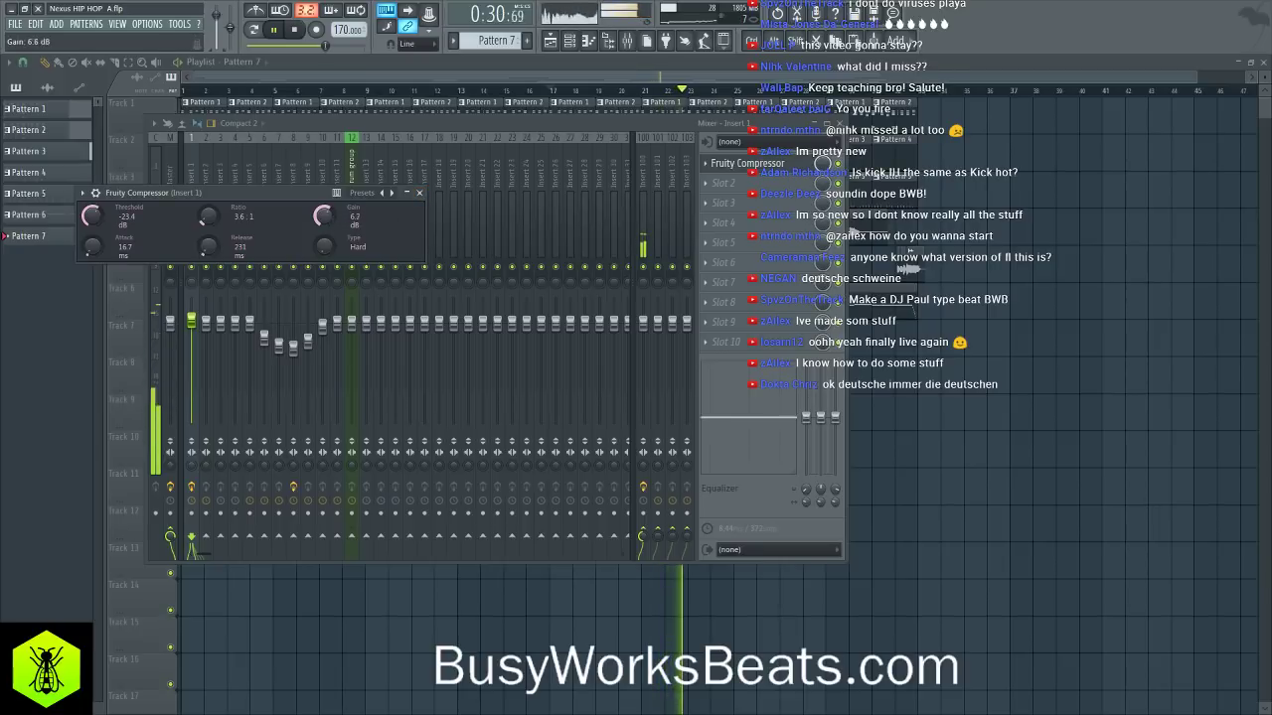
{"action": "left_click", "coordinate": [419, 191]}
- Set the master filter of the first reFX Nexus channel to high-pass with cutoff 65 and close the plugin
{"action": "left_click", "coordinate": [572, 49]}
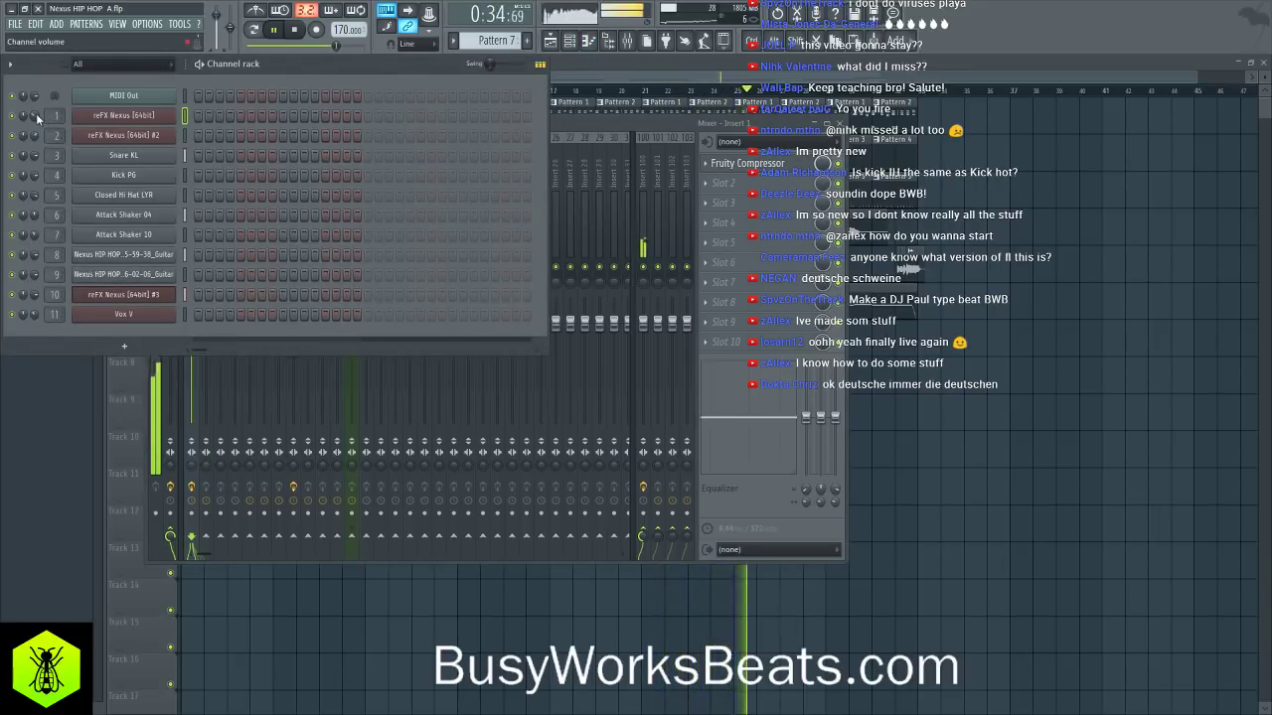
{"action": "key", "text": "space"}
{"action": "left_click", "coordinate": [165, 117]}
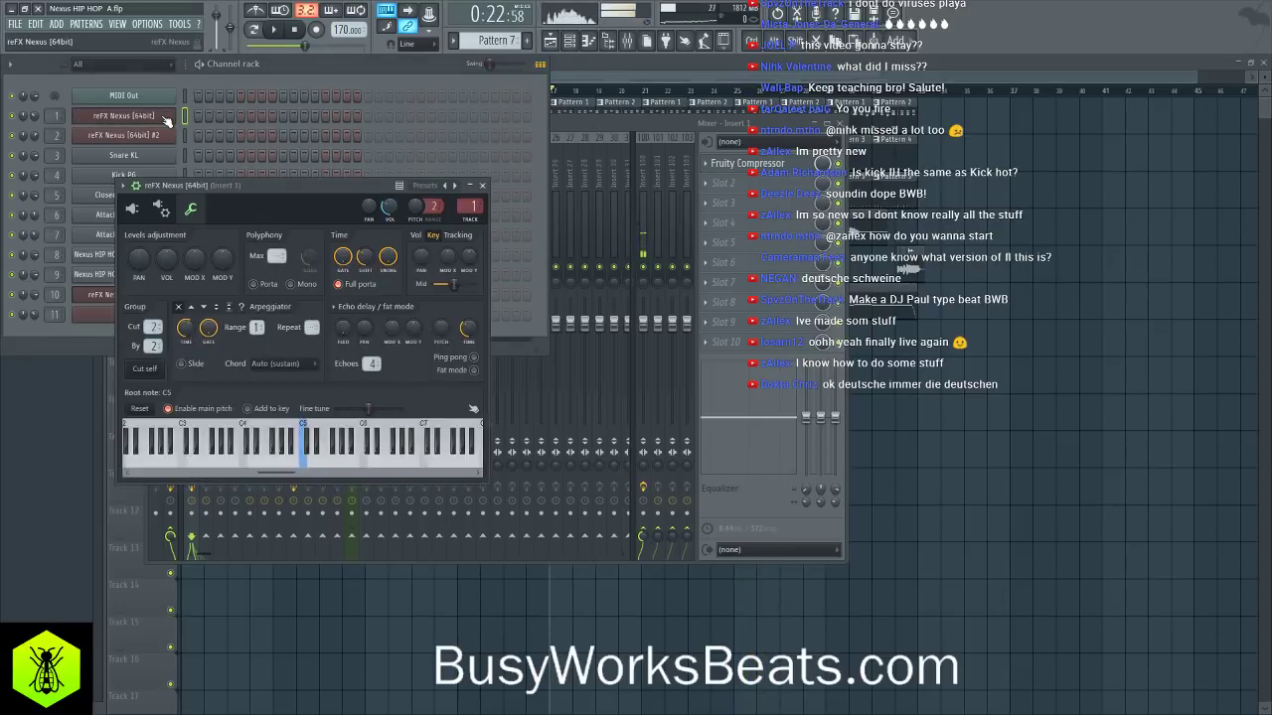
{"action": "left_click", "coordinate": [159, 209]}
{"action": "left_click", "coordinate": [132, 209]}
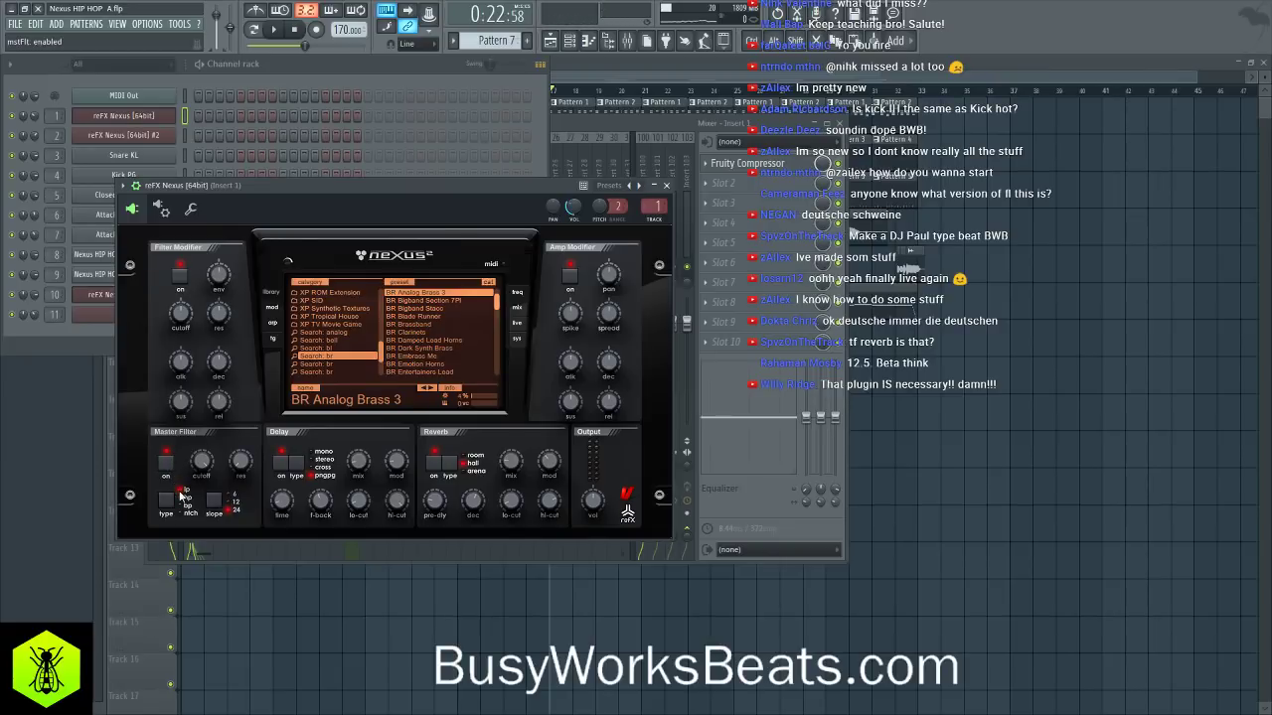
{"action": "mouse_move", "coordinate": [200, 460]}
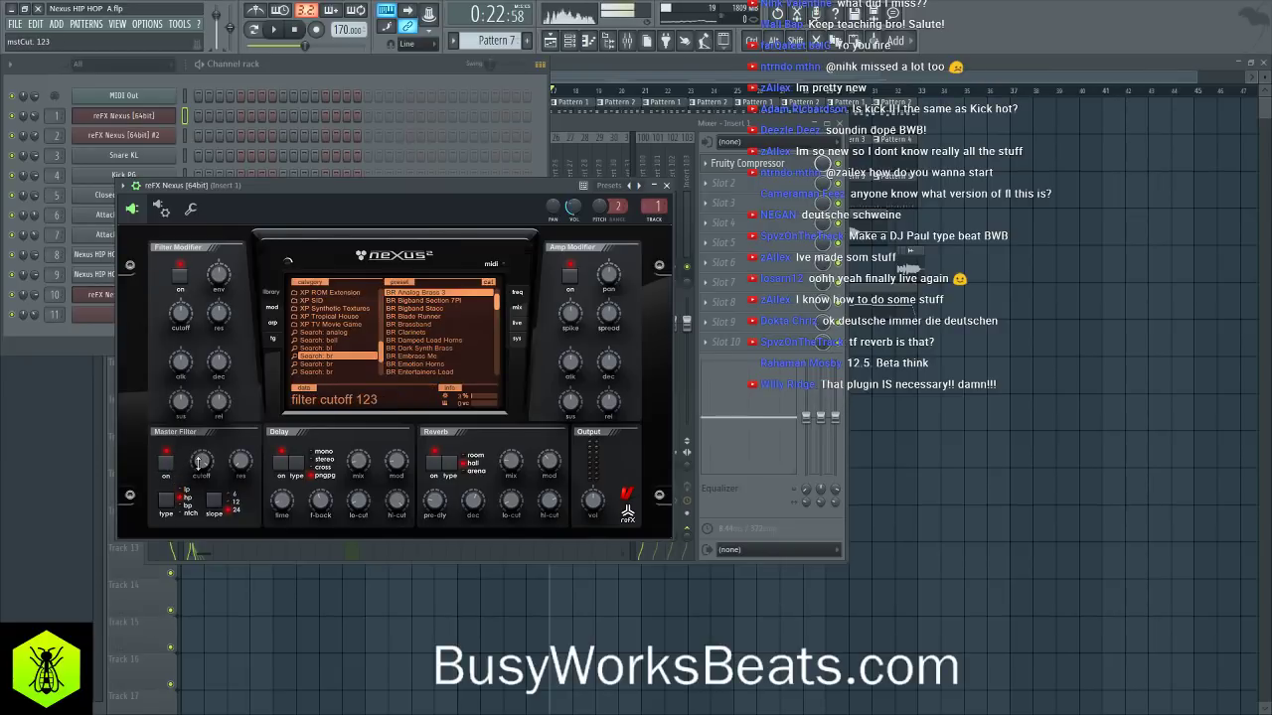
{"action": "left_click_drag", "start_coordinate": [200, 461], "coordinate": [213, 499]}
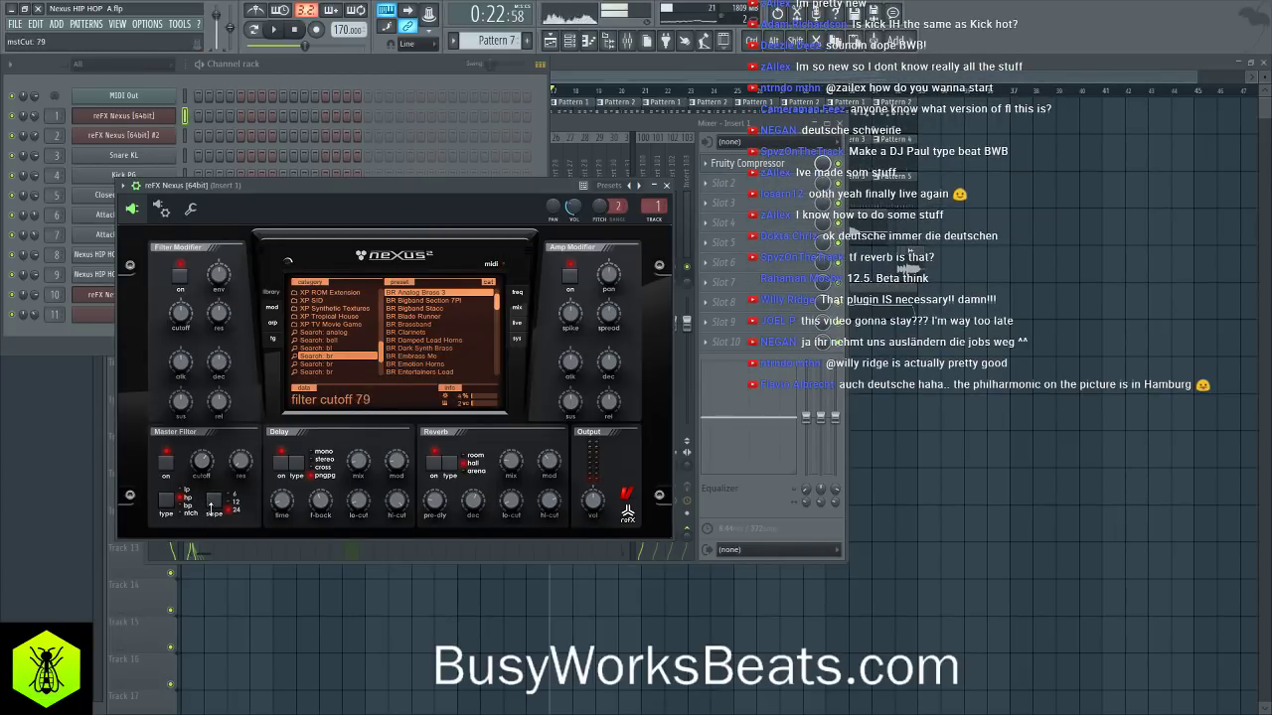
{"action": "left_click_drag", "start_coordinate": [210, 509], "coordinate": [214, 515]}
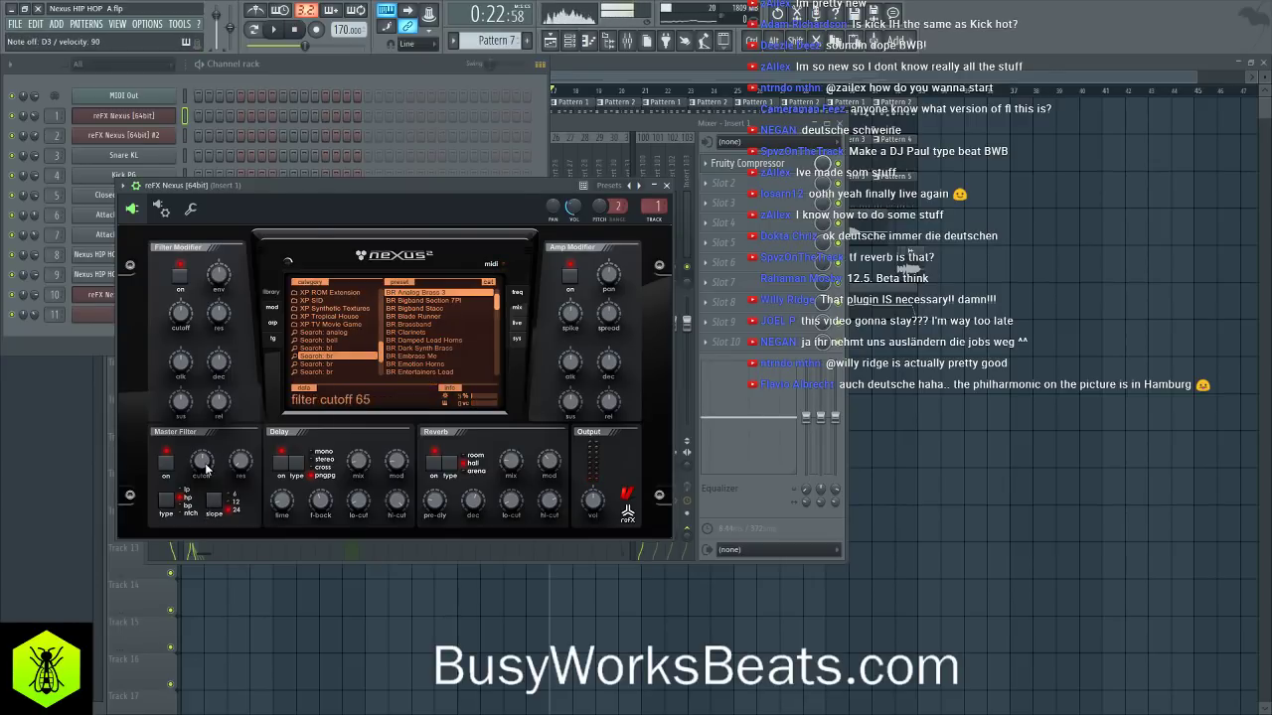
{"action": "left_click", "coordinate": [666, 186]}
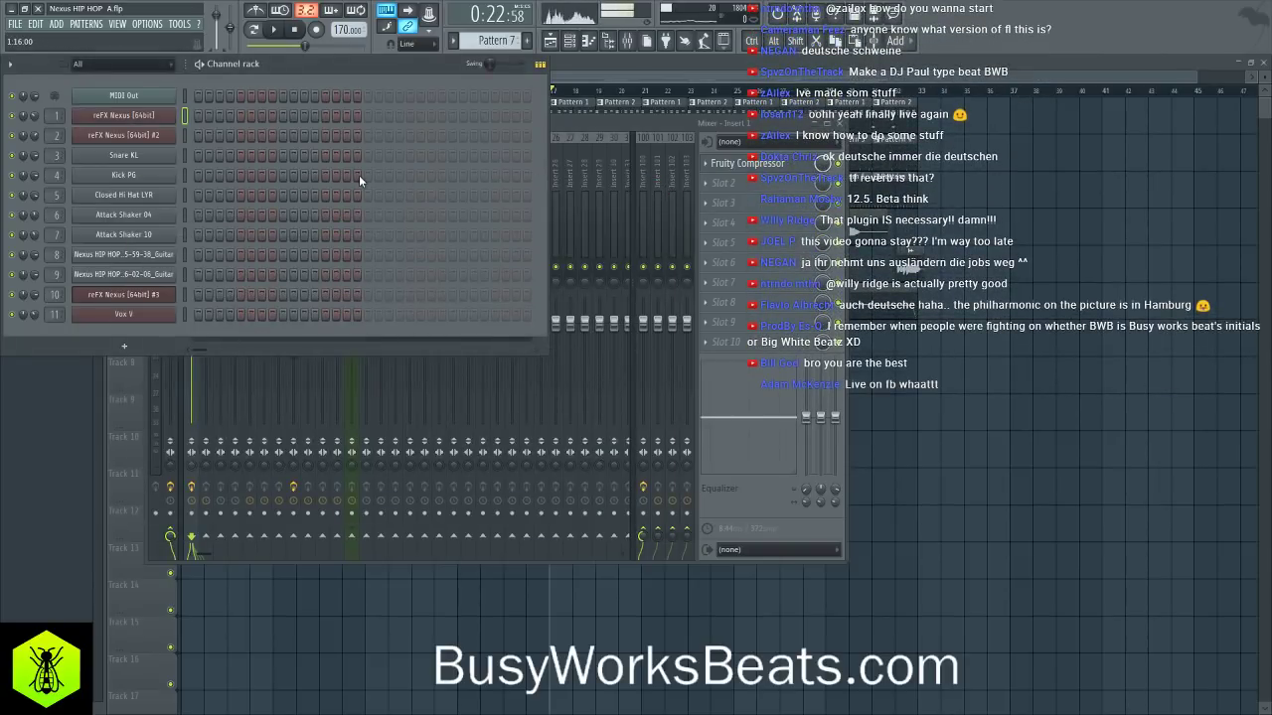
- Raise the modulation time in Fruity Delay 3 on Insert 8, return to the playlist and save the project
{"action": "key", "text": "space"}
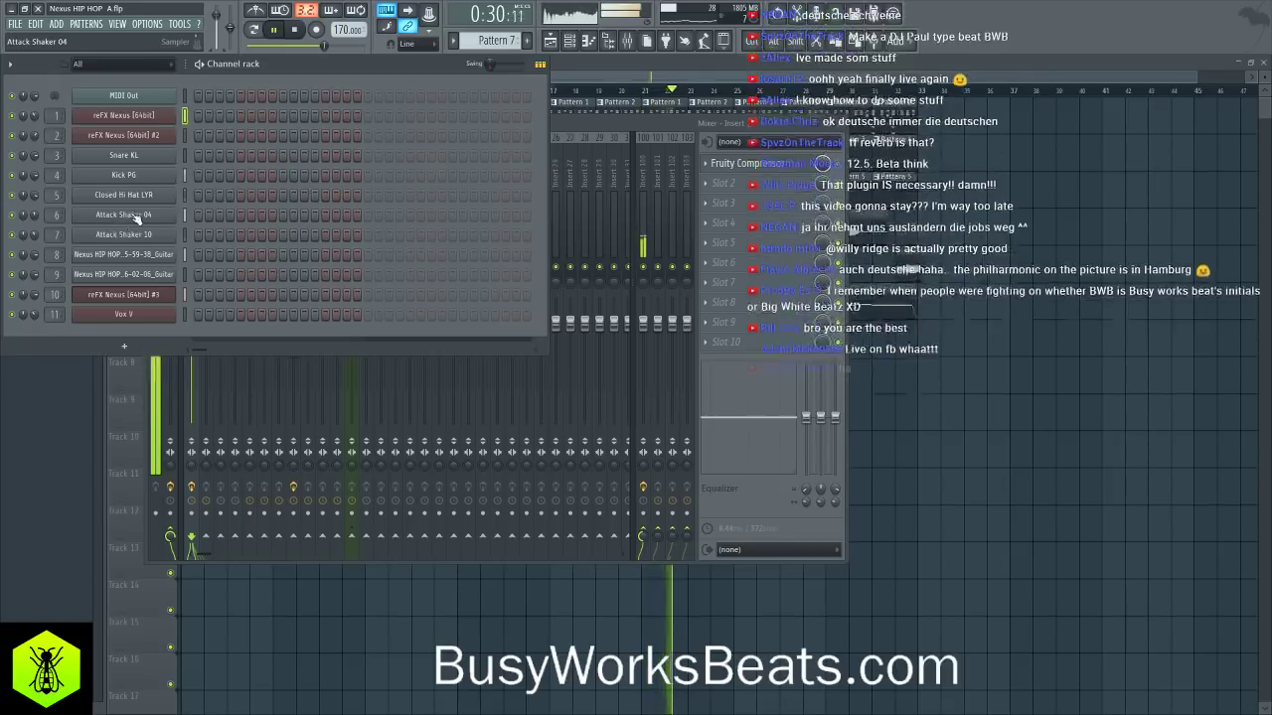
{"action": "left_click", "coordinate": [585, 123]}
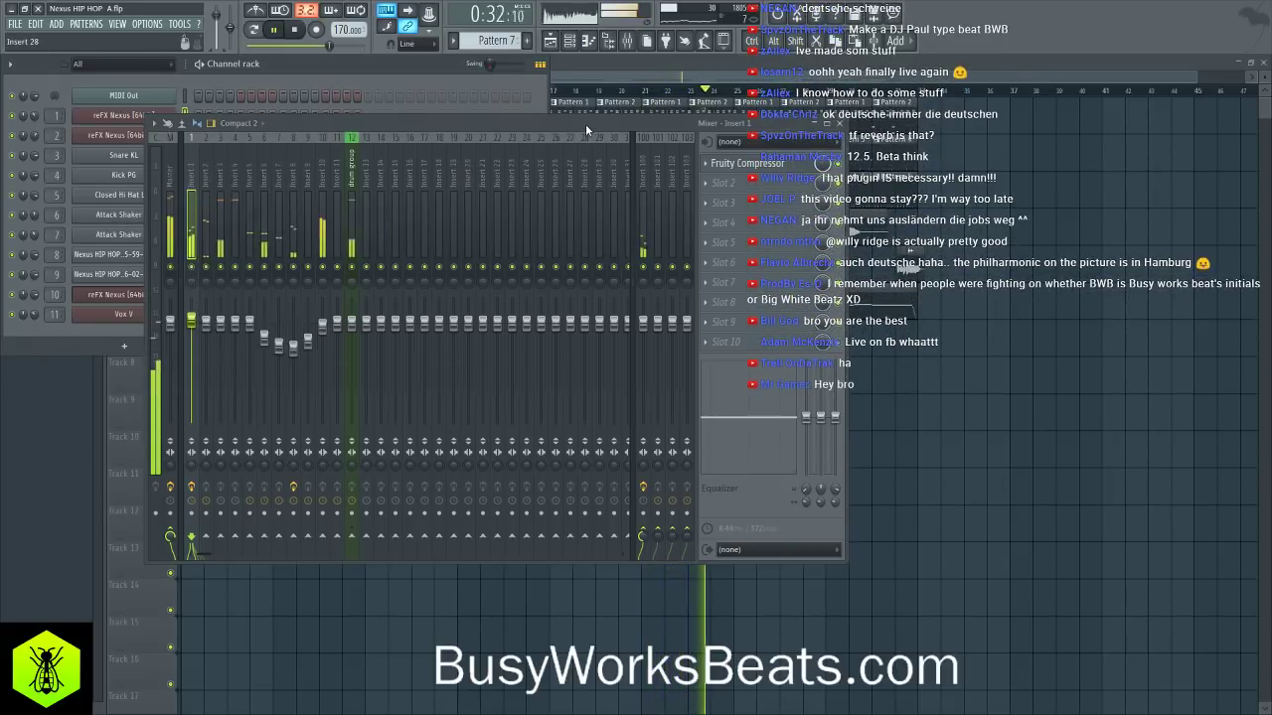
{"action": "left_click", "coordinate": [298, 181]}
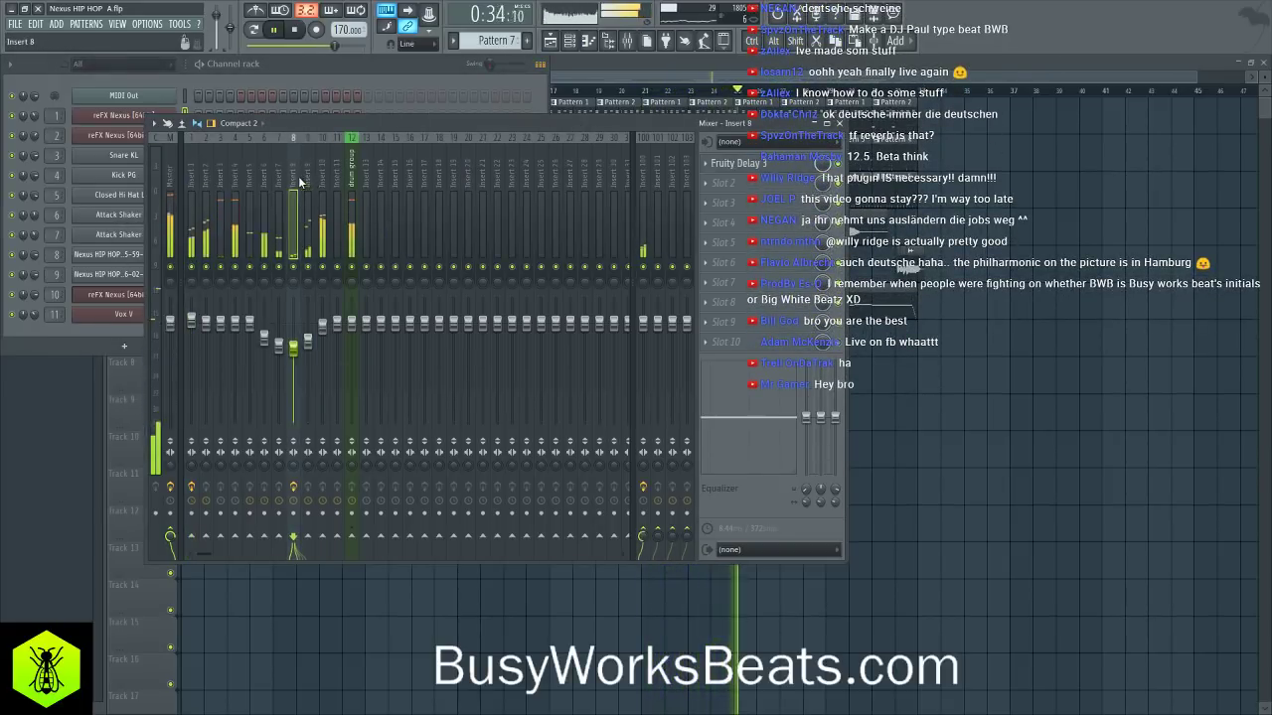
{"action": "left_click", "coordinate": [737, 163]}
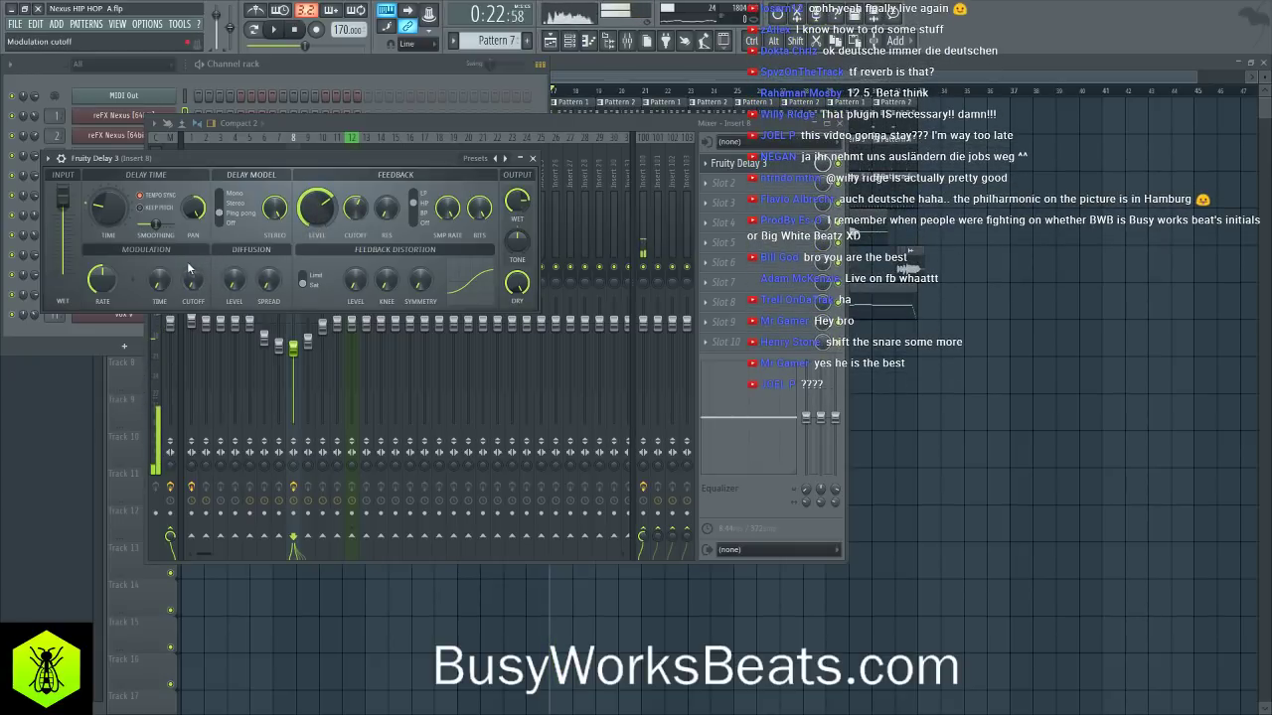
{"action": "left_click_drag", "start_coordinate": [163, 288], "coordinate": [163, 259]}
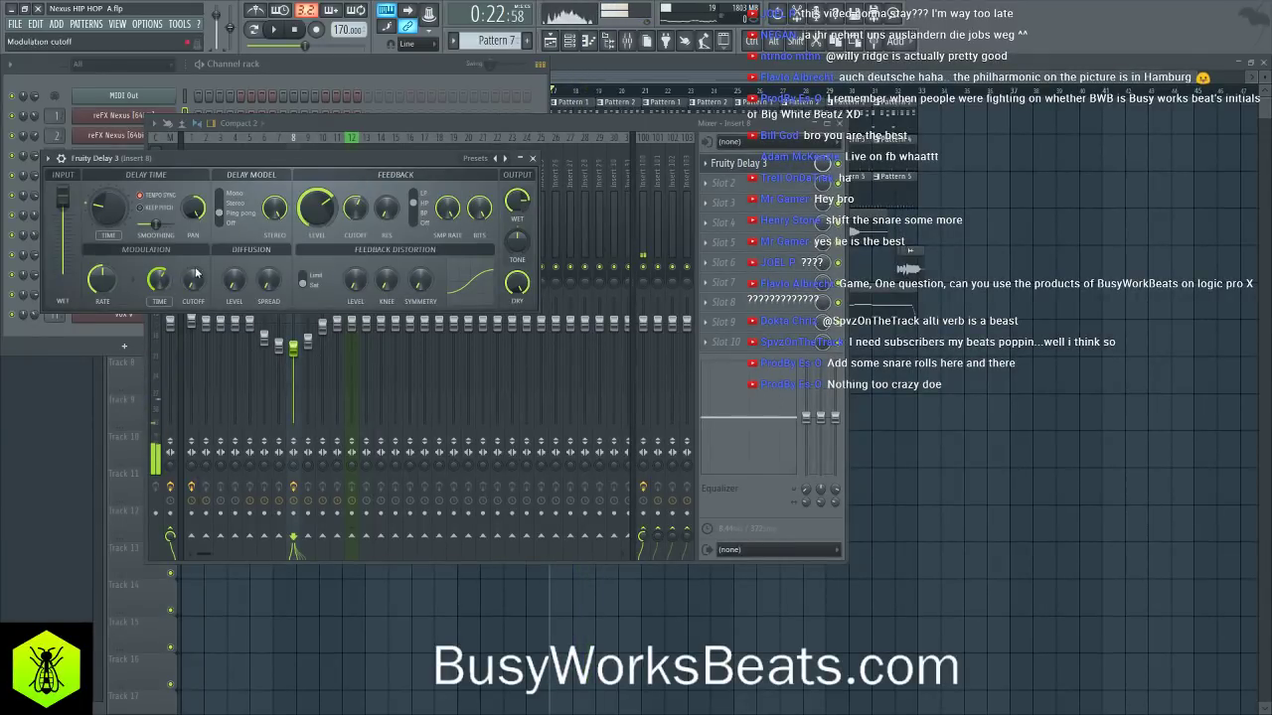
{"action": "left_click", "coordinate": [533, 158]}
{"action": "left_click", "coordinate": [428, 72]}
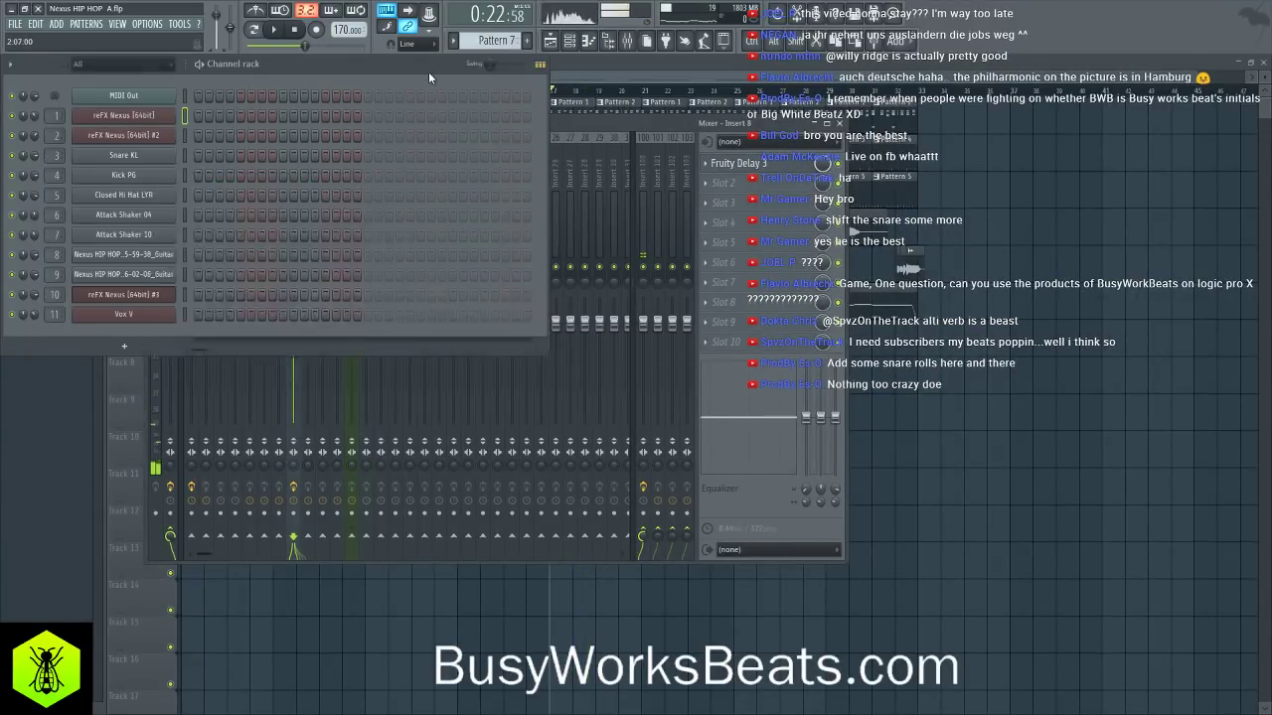
{"action": "key", "text": "F5"}
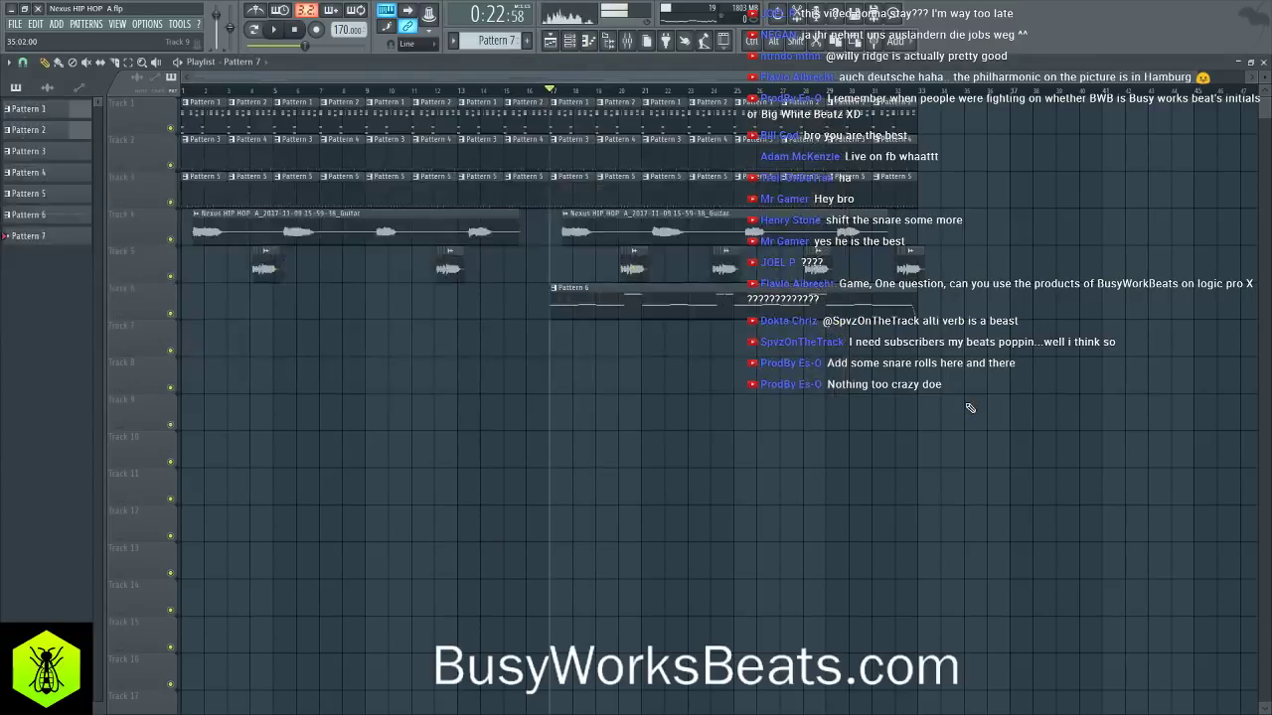
{"action": "key", "text": "ctrl+s"}
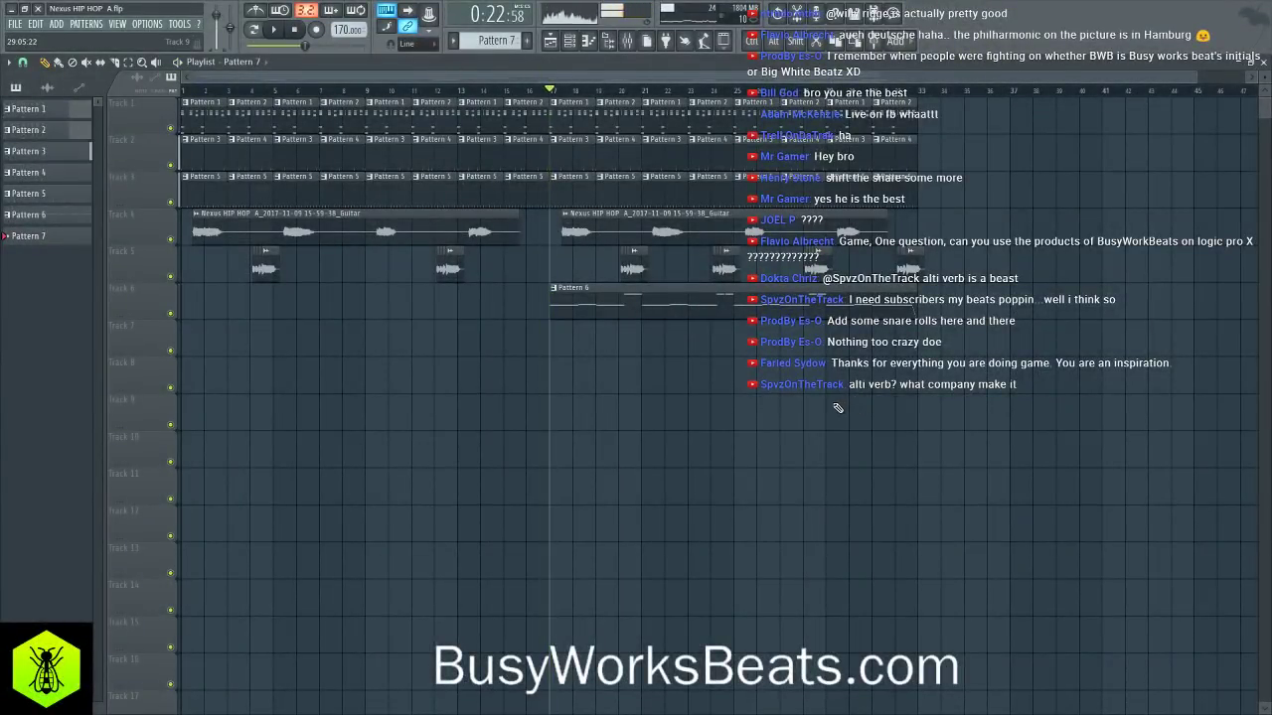
- Check the song briefly in playback from bar 17 and view the Altiverb 7 reverb on Insert 100
{"action": "key", "text": "space"}
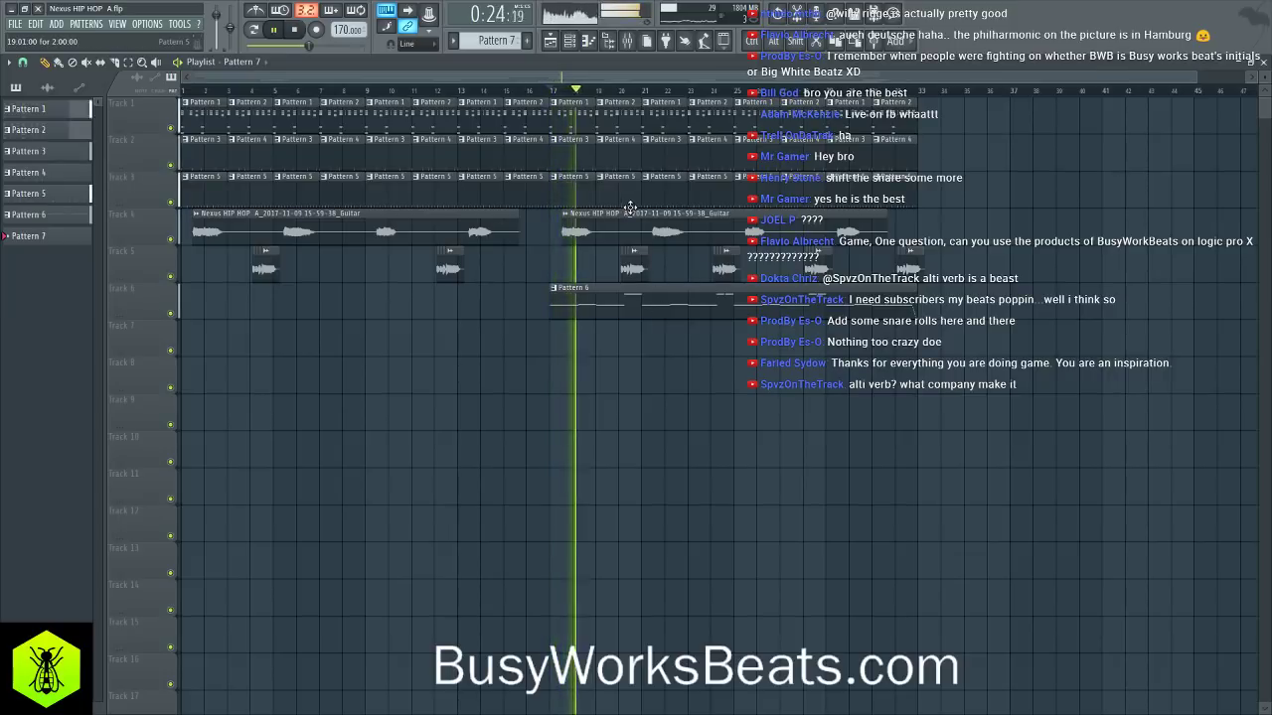
{"action": "key", "text": "space"}
{"action": "left_click", "coordinate": [629, 44]}
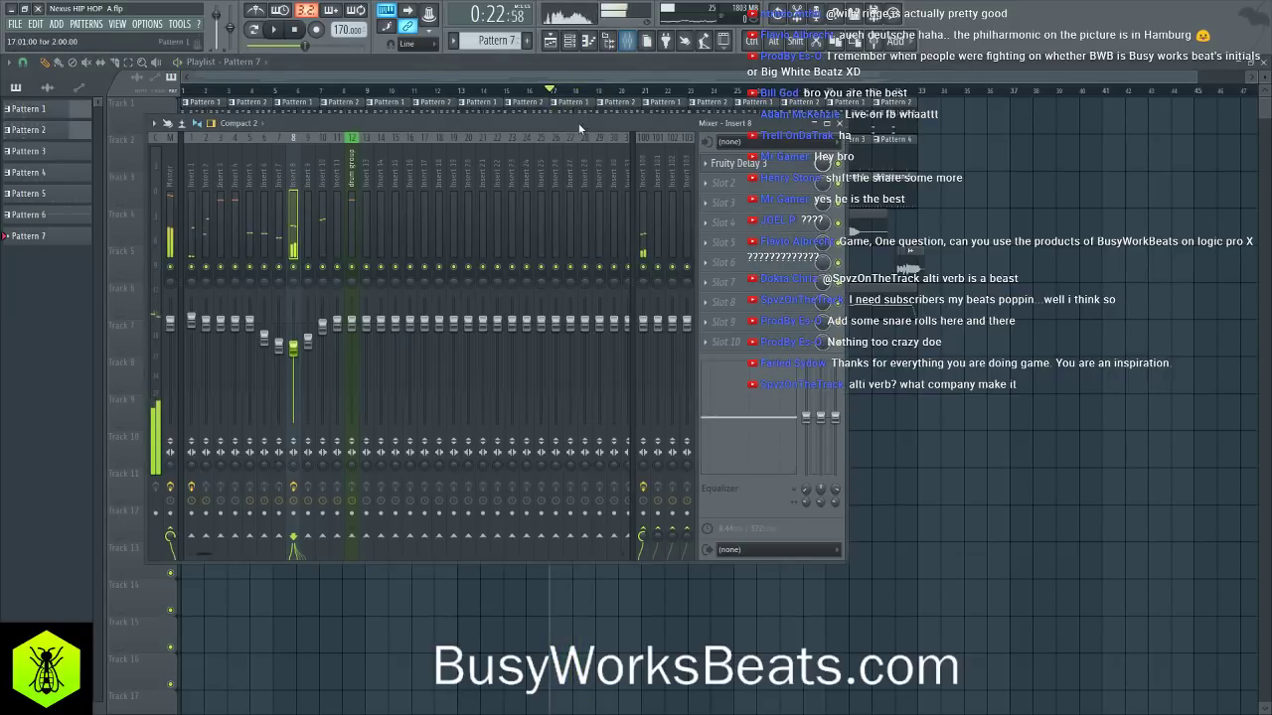
{"action": "left_click", "coordinate": [641, 184]}
{"action": "left_click", "coordinate": [767, 167]}
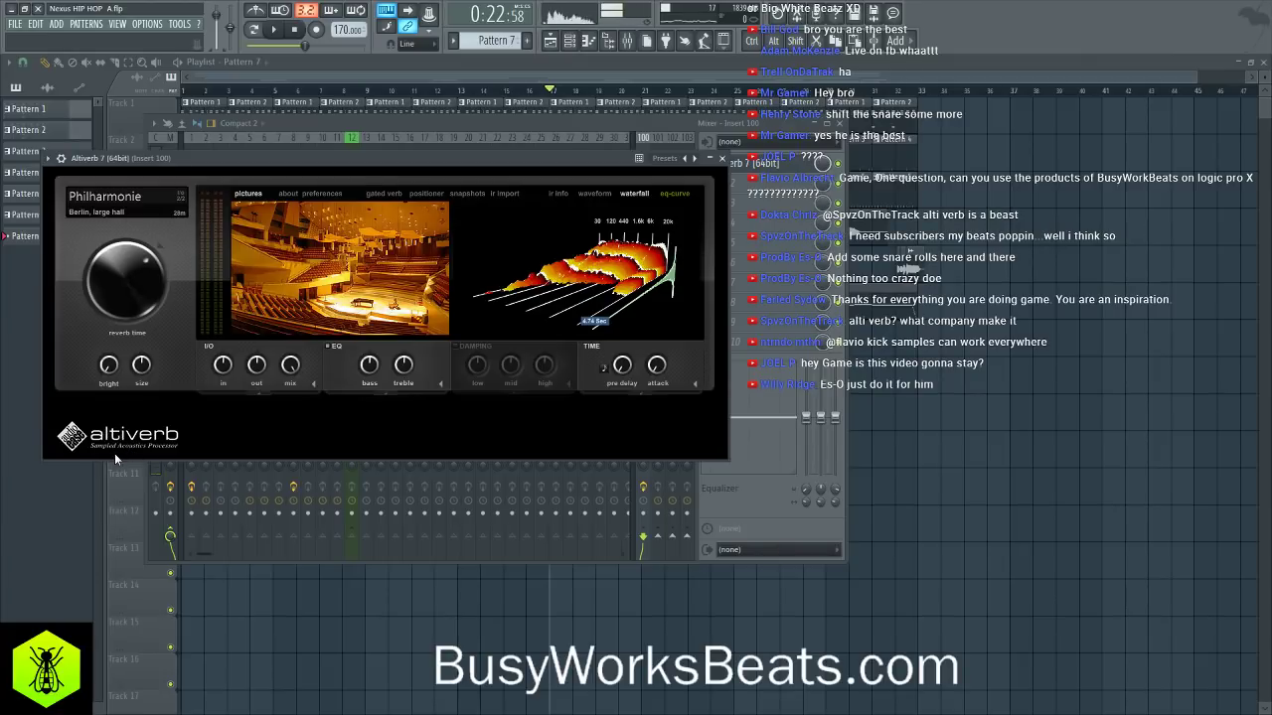
- Close the Altiverb reverb on Insert 100, return to the playlist and play the song from the start
{"action": "left_click", "coordinate": [723, 159]}
{"action": "key", "text": "F9"}
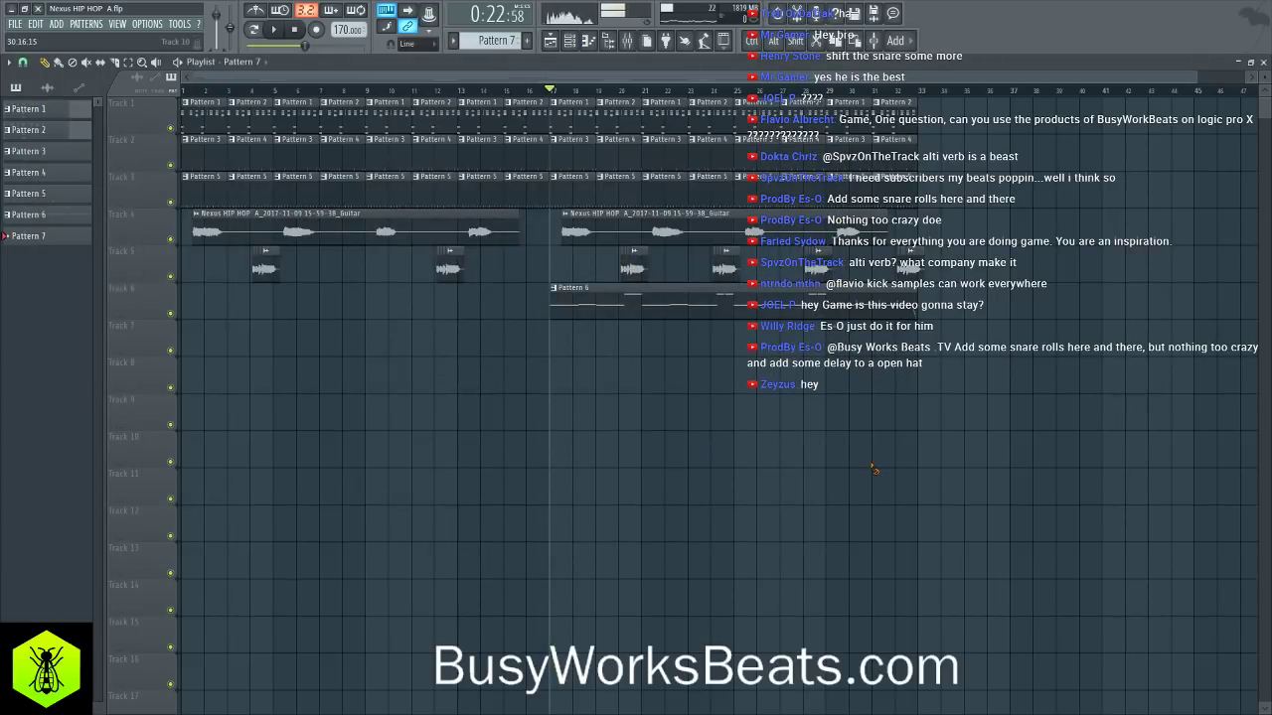
{"action": "key", "text": "space"}
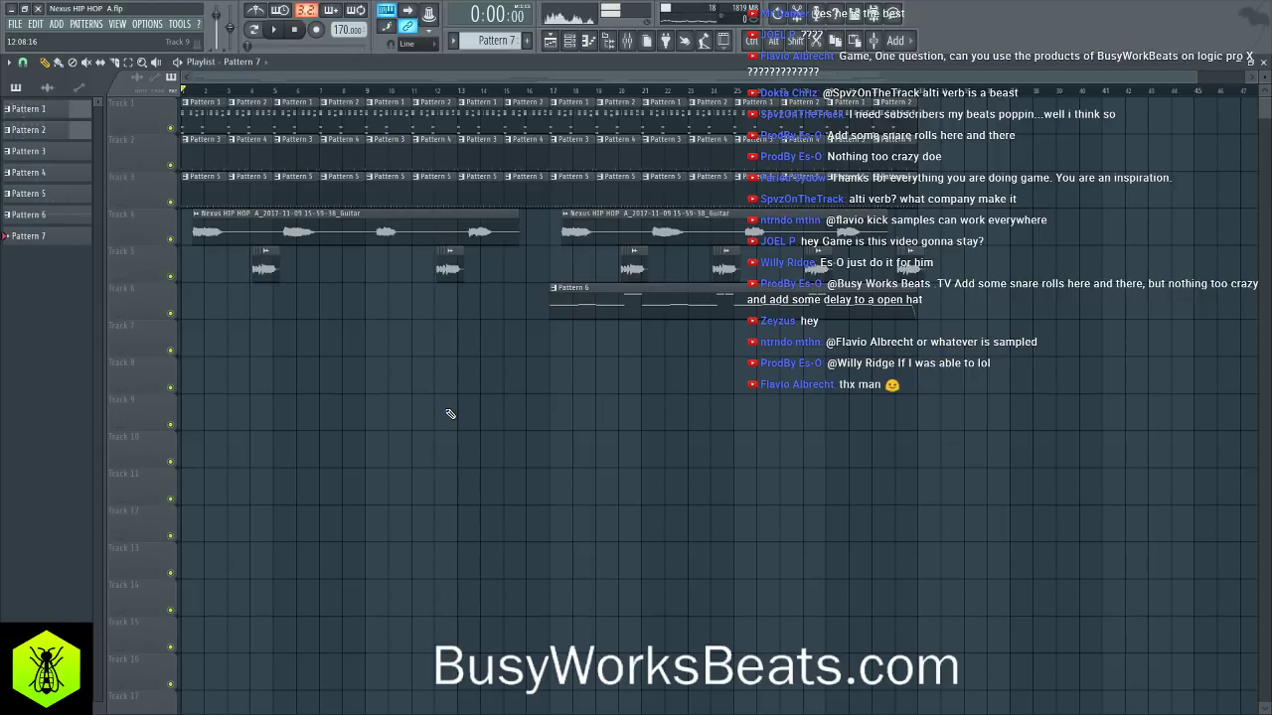
{"action": "key", "text": "space"}
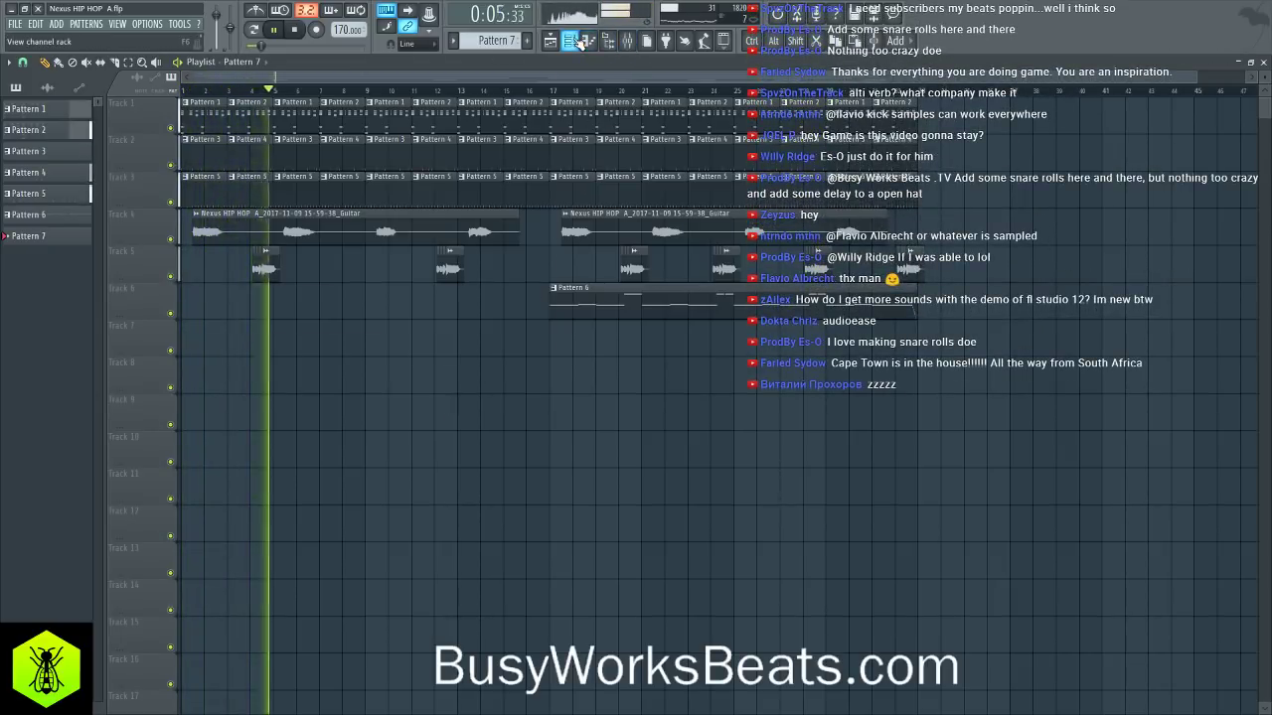
- Enable a high-pass master filter with cutoff 56 on the reFX Nexus #2 channel, adjust the filter resonance and close the plugin
{"action": "left_click", "coordinate": [608, 41]}
{"action": "key", "text": "space"}
{"action": "left_click", "coordinate": [183, 135]}
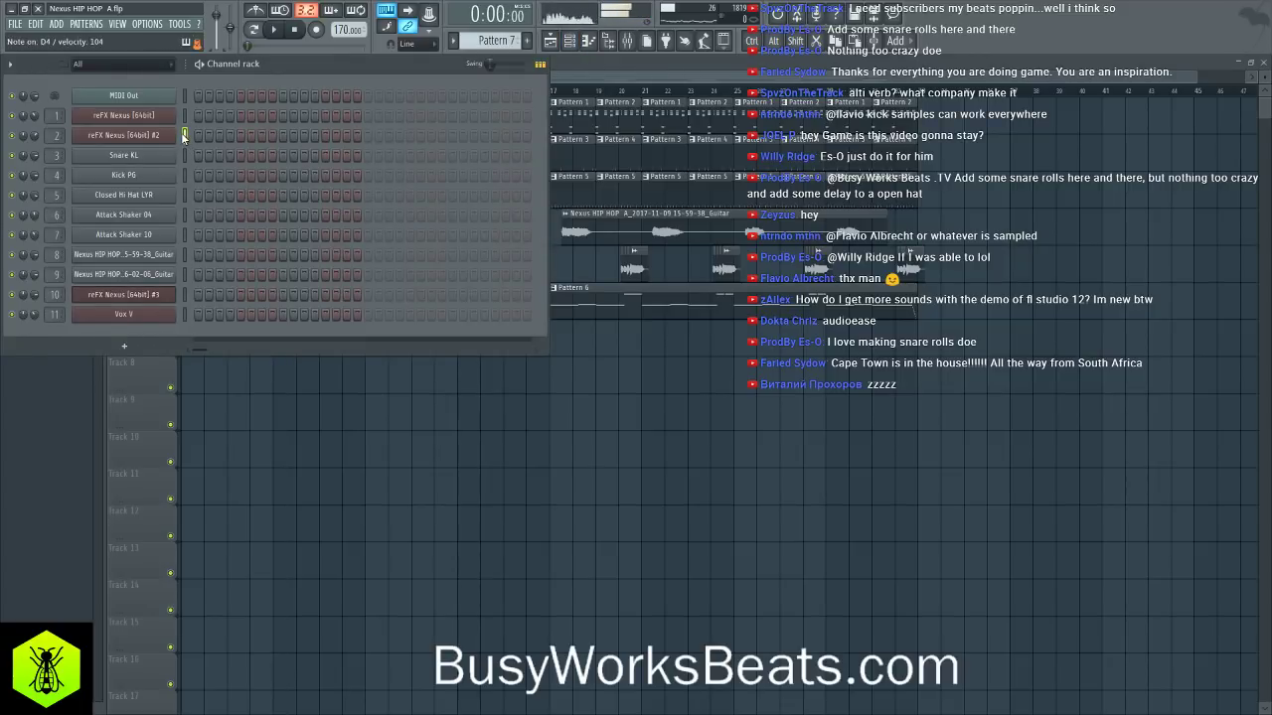
{"action": "left_click", "coordinate": [156, 136]}
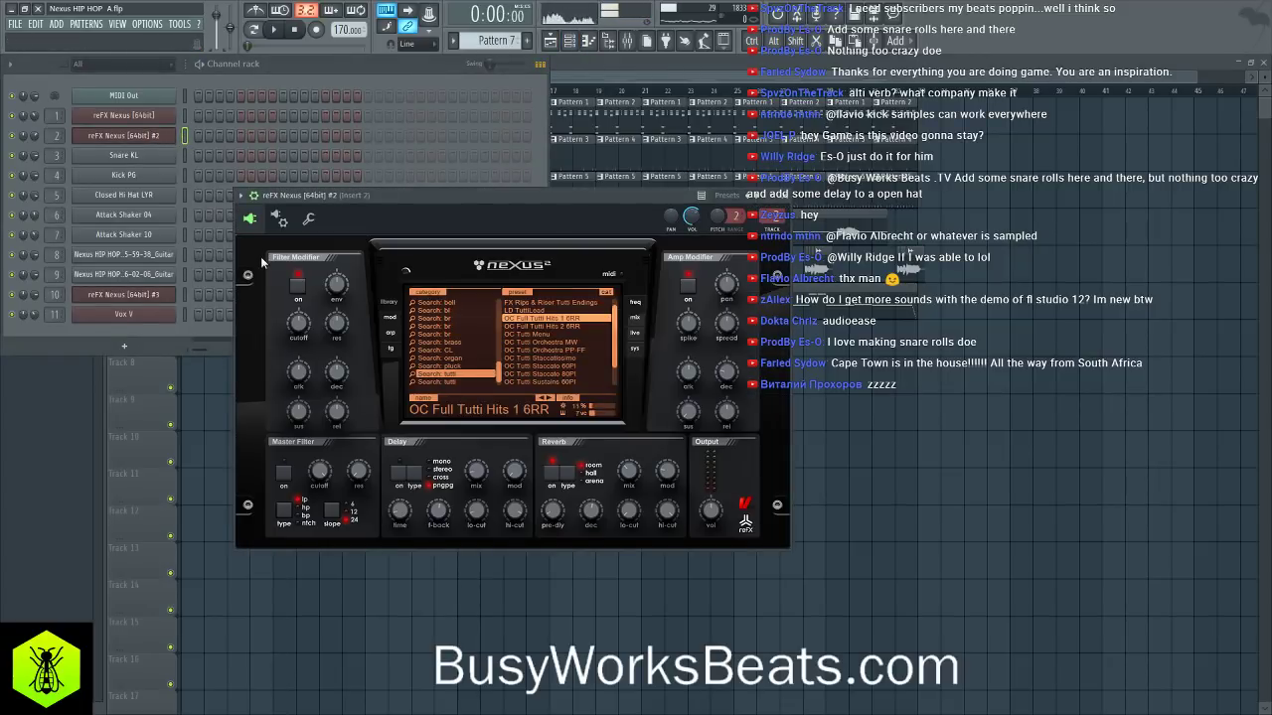
{"action": "left_click", "coordinate": [284, 471]}
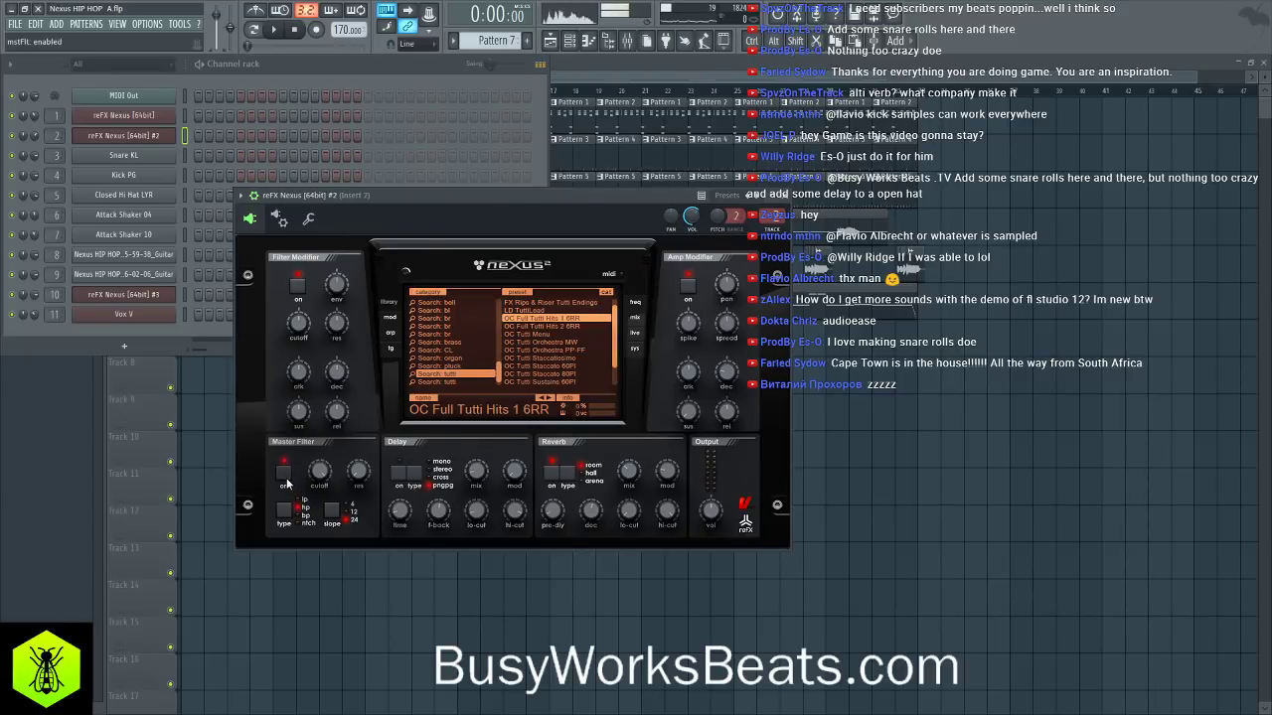
{"action": "left_click_drag", "start_coordinate": [319, 472], "coordinate": [323, 545]}
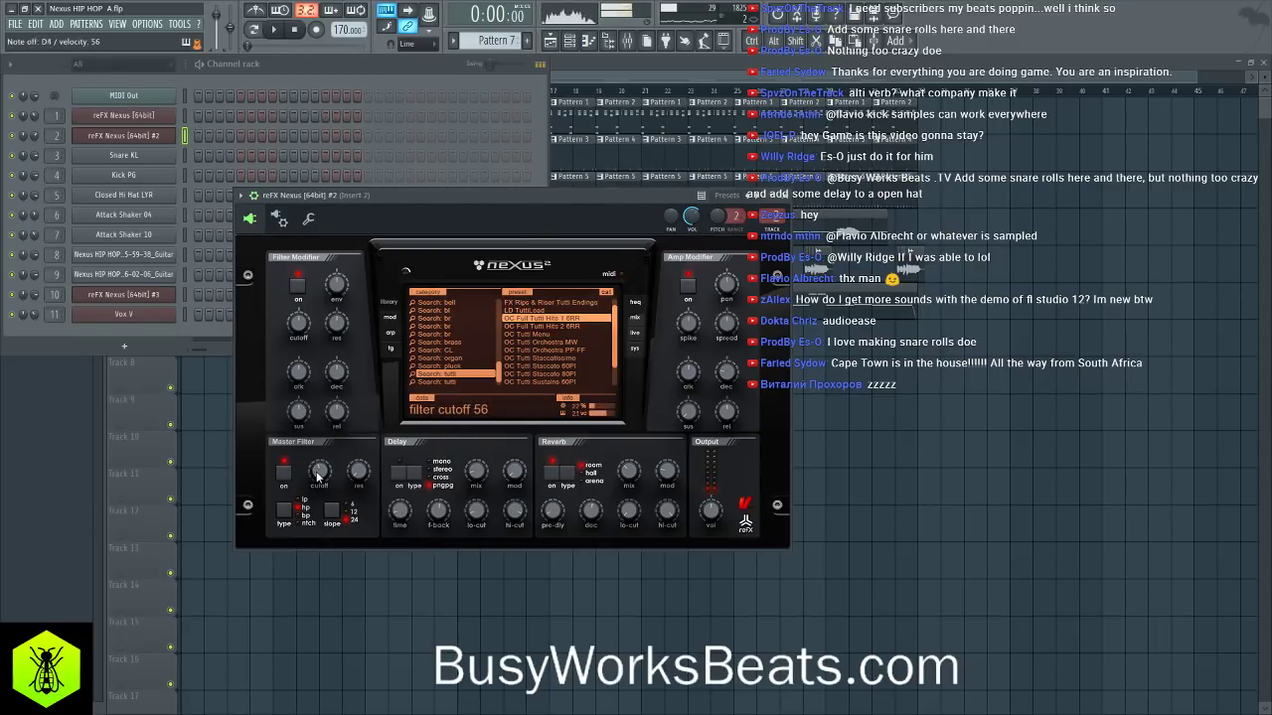
{"action": "mouse_move", "coordinate": [364, 474]}
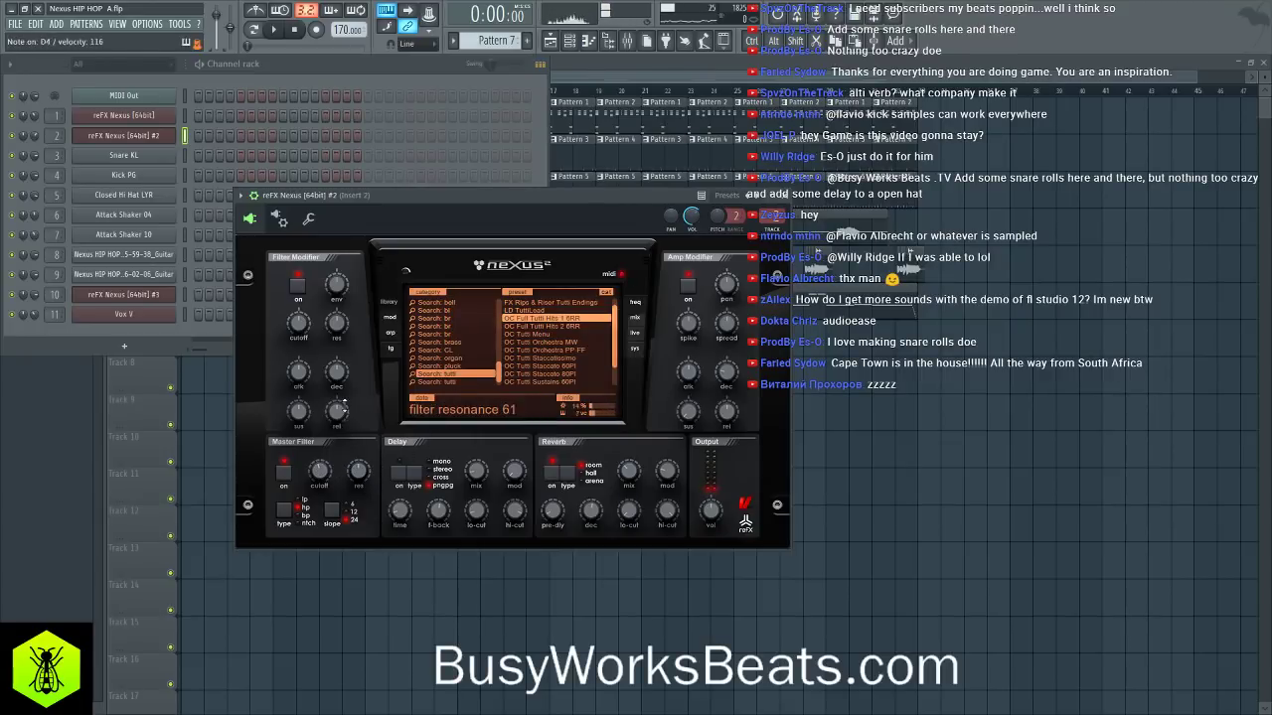
{"action": "left_click_drag", "start_coordinate": [344, 406], "coordinate": [339, 391]}
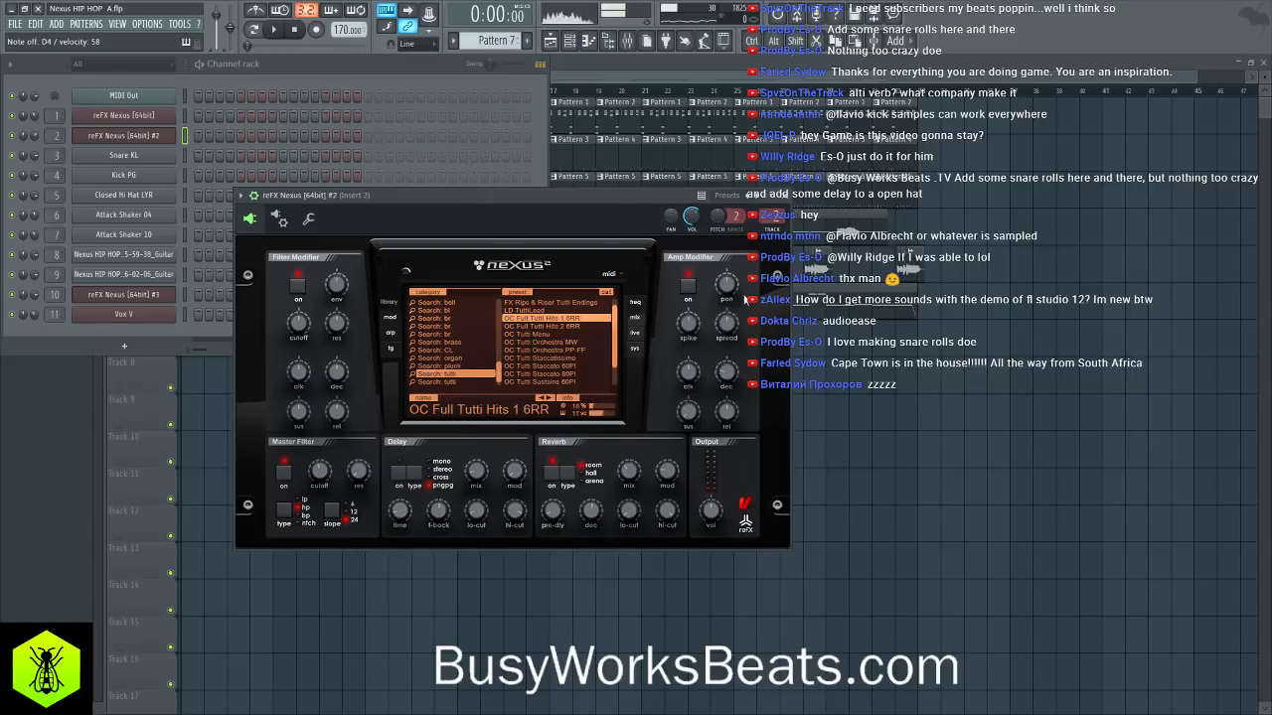
{"action": "left_click", "coordinate": [782, 195]}
- Set the output volume of the reFX Nexus #2 channel to 102 during playback and return to the playlist
{"action": "key", "text": "space"}
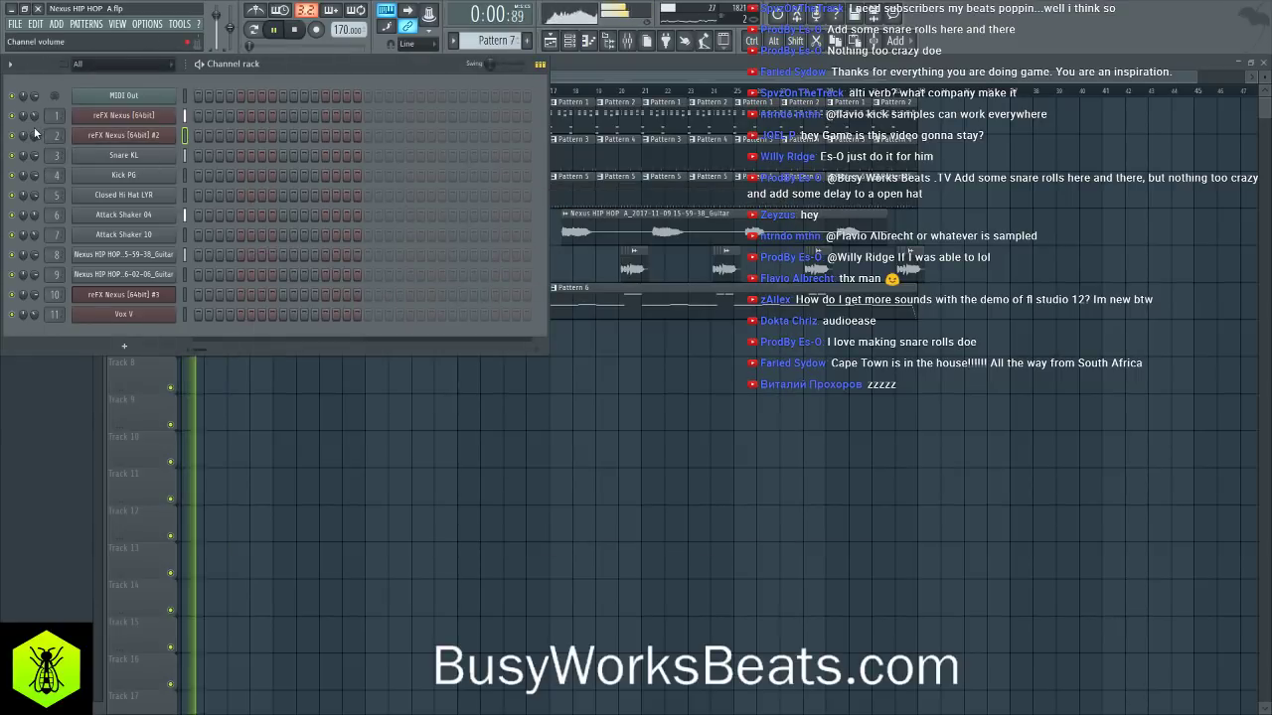
{"action": "key", "text": "space"}
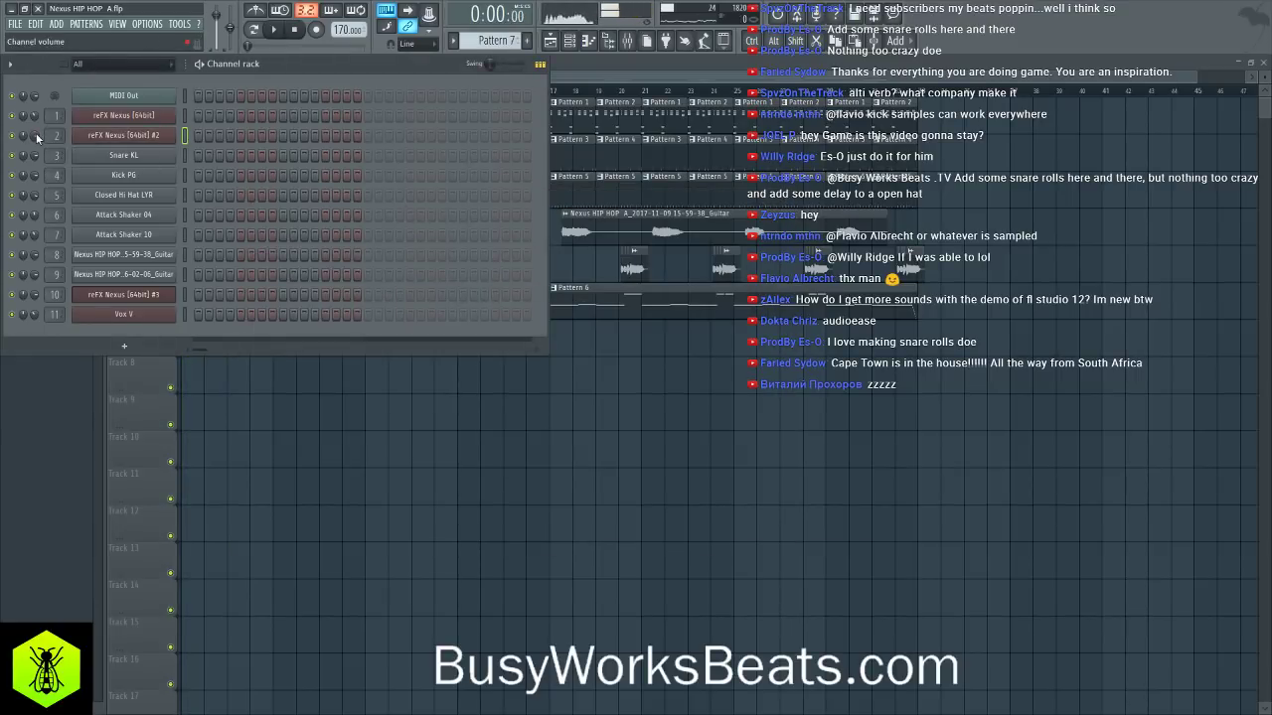
{"action": "key", "text": "space"}
{"action": "left_click", "coordinate": [123, 135]}
{"action": "mouse_move", "coordinate": [712, 509]}
{"action": "left_mouse_down"}
{"action": "mouse_move", "coordinate": [711, 482]}
{"action": "mouse_move", "coordinate": [712, 518]}
{"action": "left_mouse_up"}
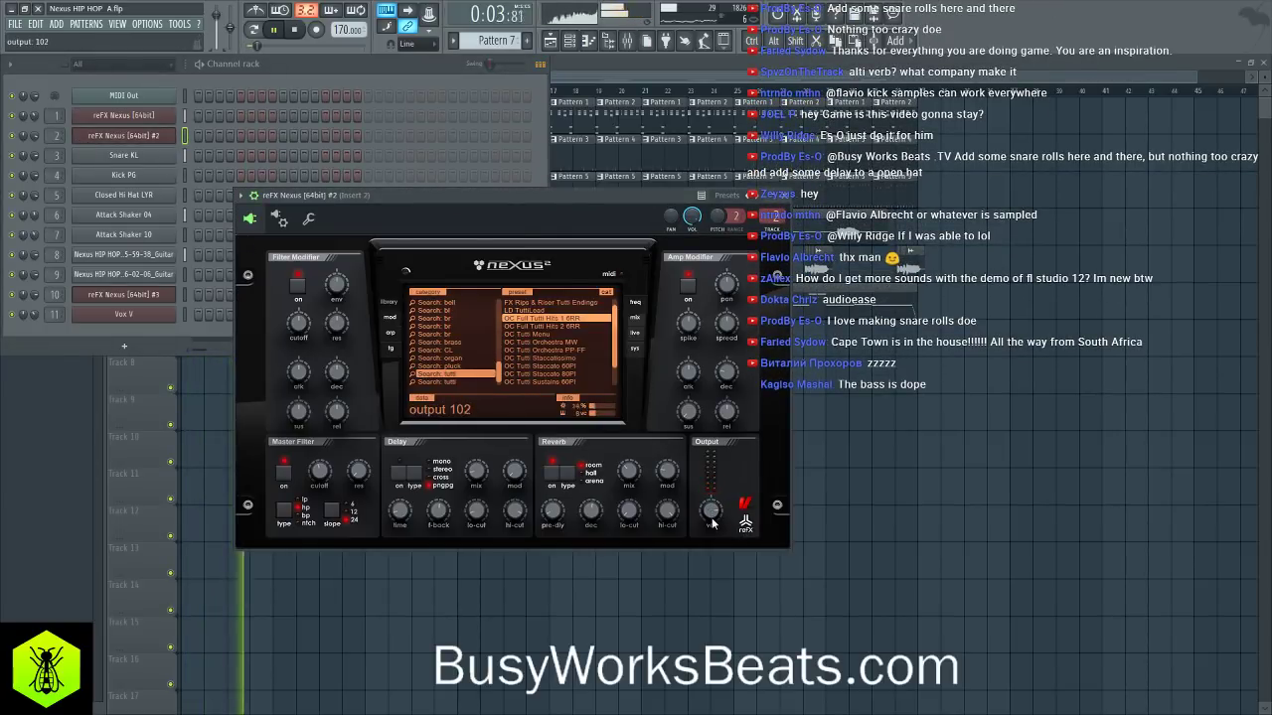
{"action": "key", "text": "space"}
{"action": "left_click", "coordinate": [852, 498]}
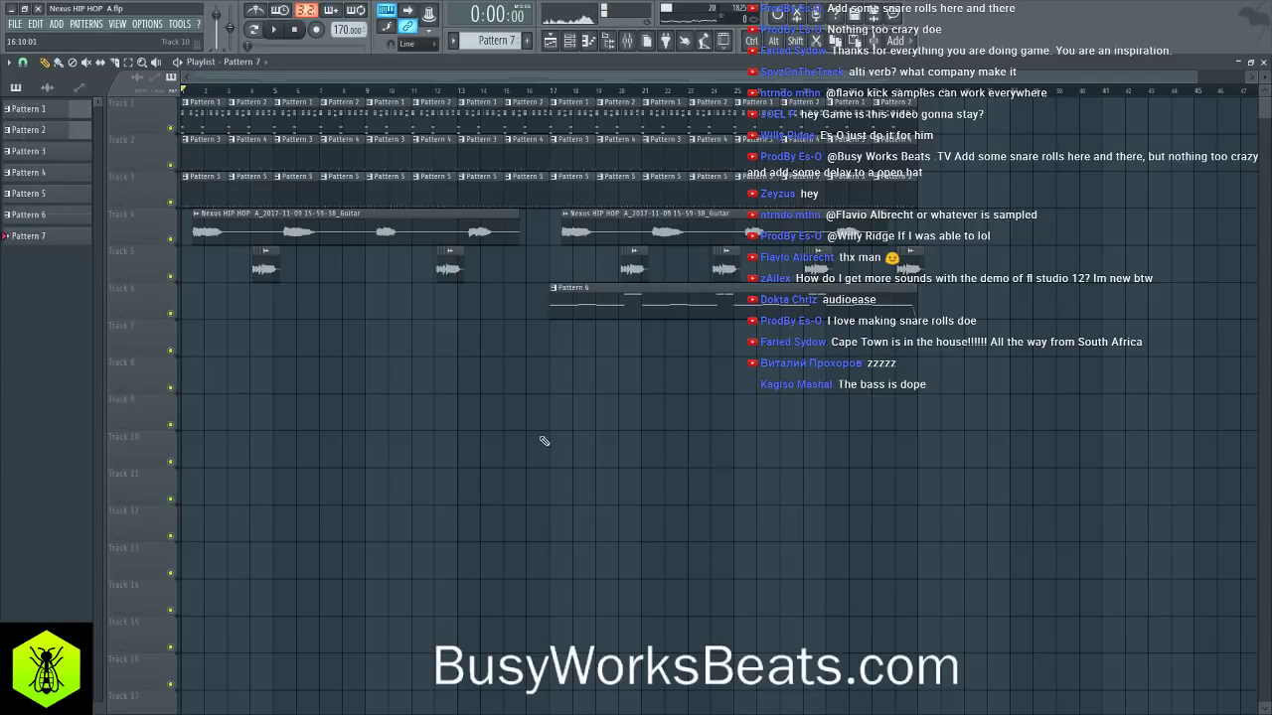
- Play the song from the start and lower the Insert 8 mixer fader to about -12.3 dB
{"action": "key", "text": "space"}
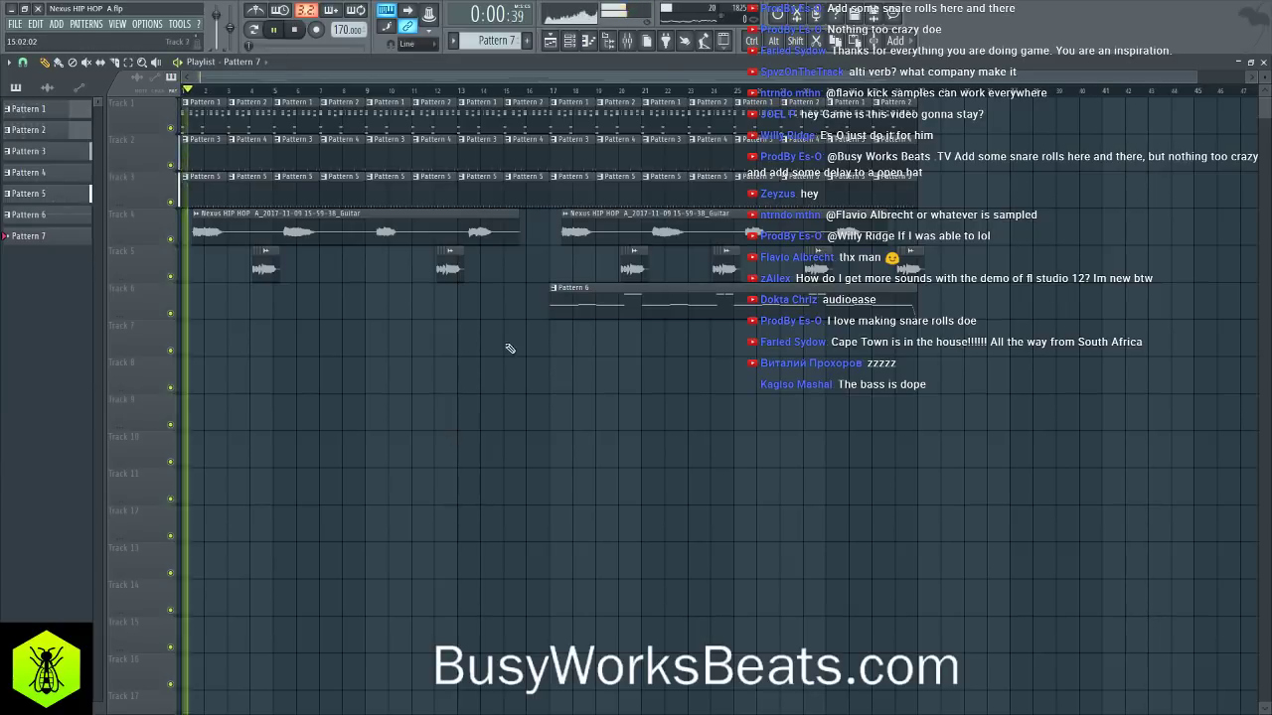
{"action": "key", "text": "space"}
{"action": "left_click", "coordinate": [576, 53]}
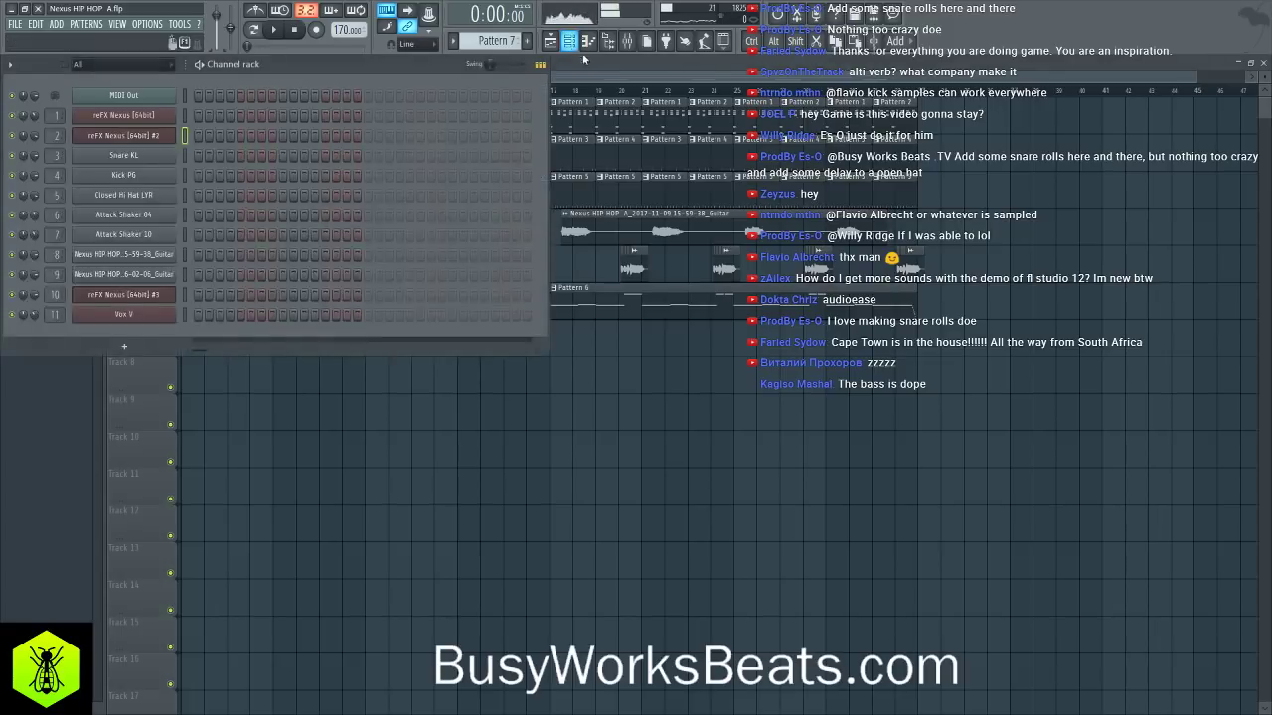
{"action": "left_click", "coordinate": [584, 53]}
{"action": "key", "text": "space"}
{"action": "left_click_drag", "start_coordinate": [300, 343], "coordinate": [295, 378]}
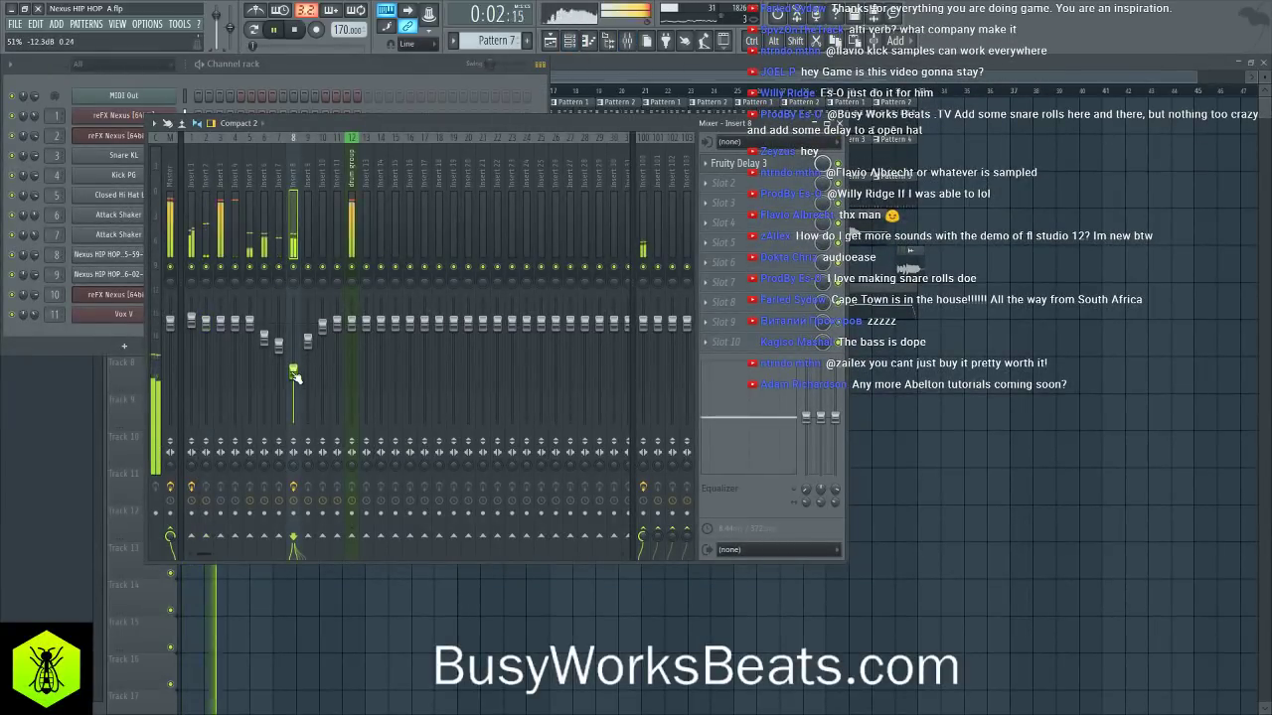
- Route Insert 3 and Insert 2 to the reverb on Insert 100, with send levels of about 44% and 66% respectively
{"action": "left_click", "coordinate": [222, 175]}
{"action": "left_click", "coordinate": [643, 532]}
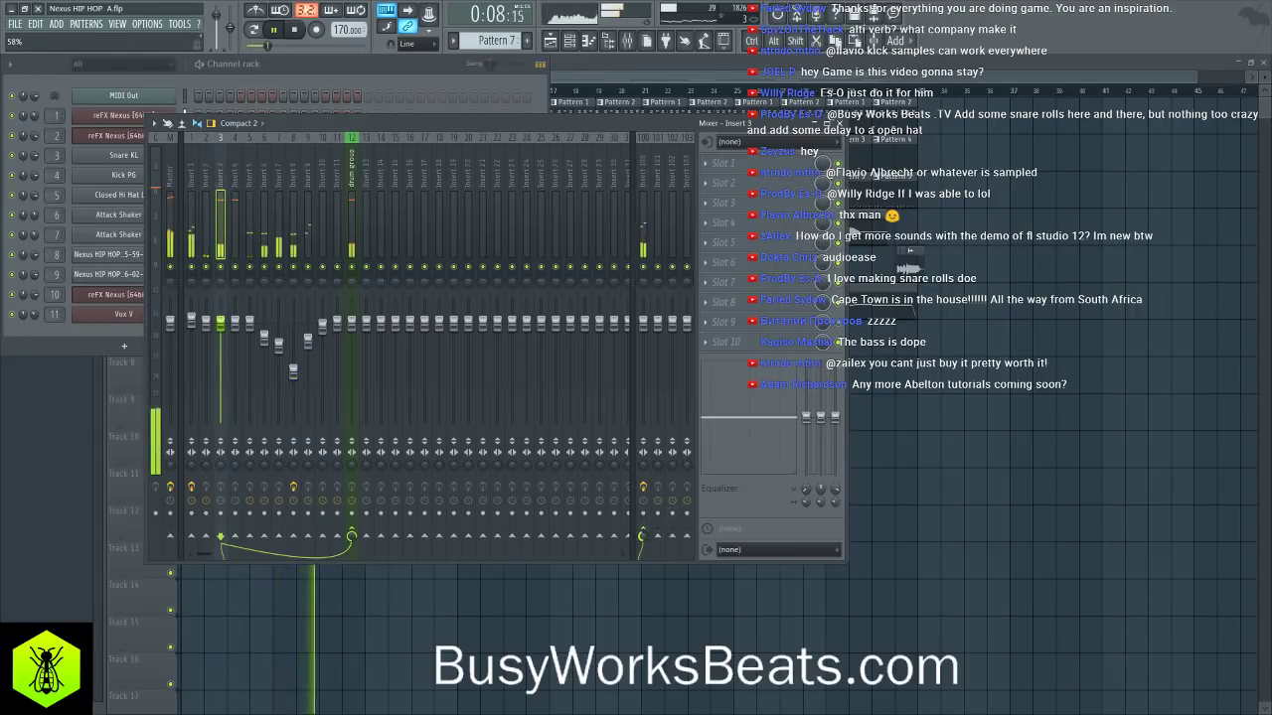
{"action": "scroll", "coordinate": [643, 535], "scroll_direction": "up", "scroll_amount": 1}
{"action": "scroll", "coordinate": [643, 535], "scroll_direction": "down", "scroll_amount": 6}
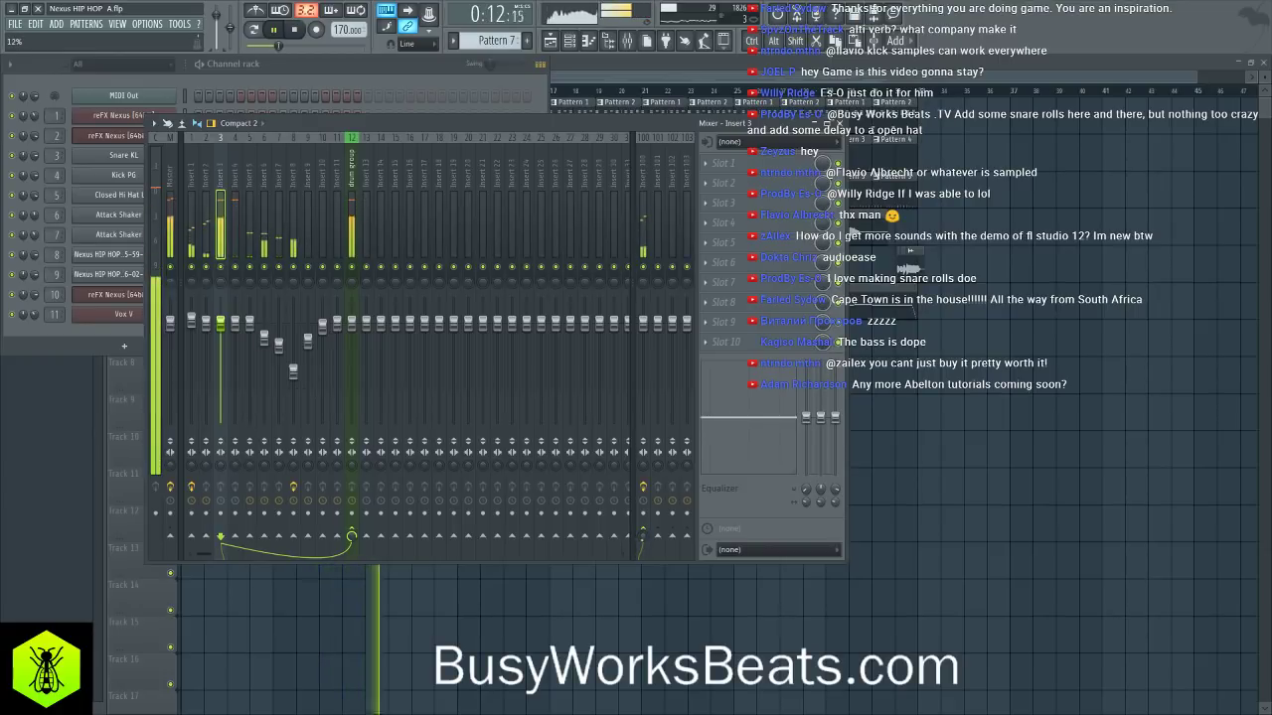
{"action": "key", "text": "space"}
{"action": "scroll", "coordinate": [643, 535], "scroll_direction": "up", "scroll_amount": 3}
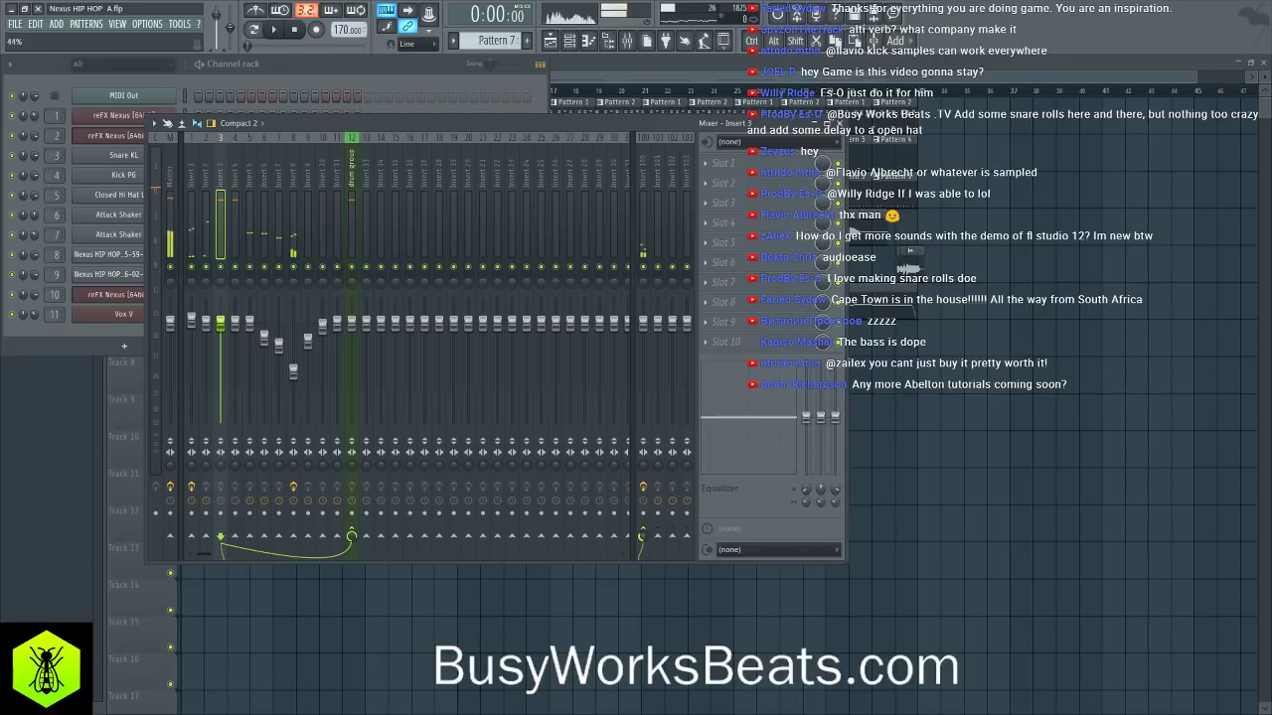
{"action": "key", "text": "space"}
{"action": "scroll", "coordinate": [643, 535], "scroll_direction": "up", "scroll_amount": 1}
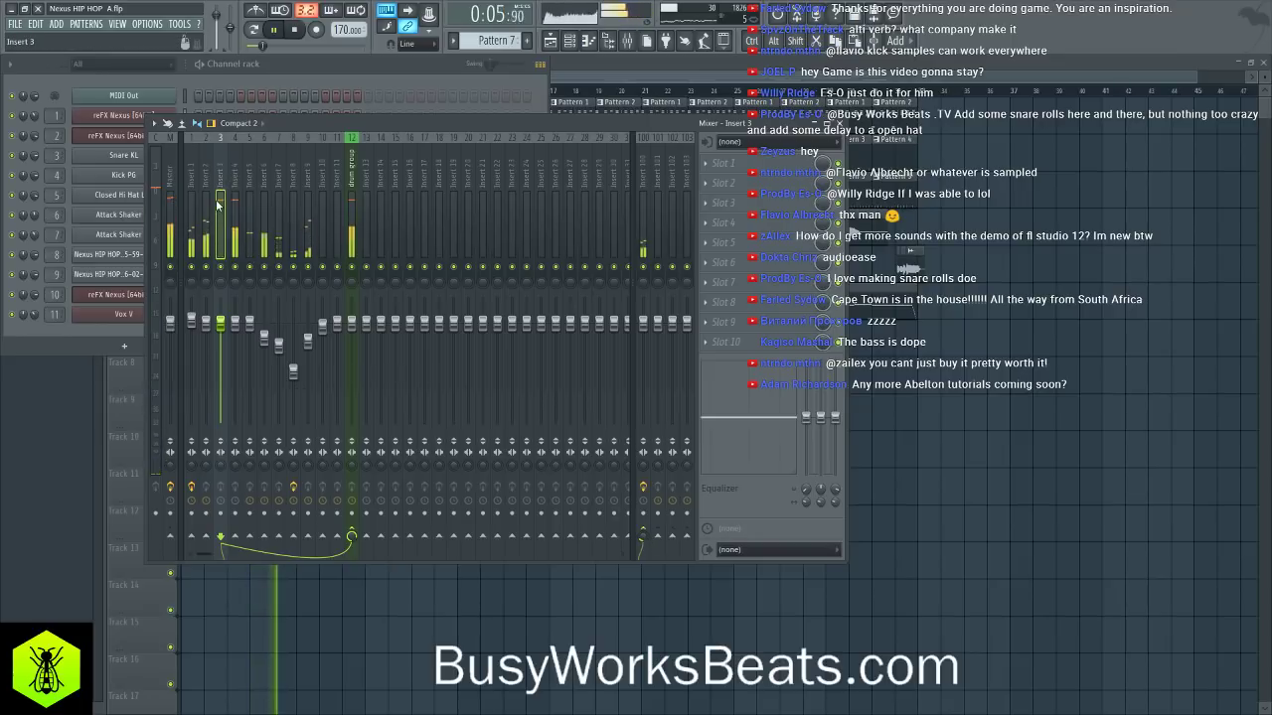
{"action": "key", "text": "Left"}
{"action": "key", "text": "space"}
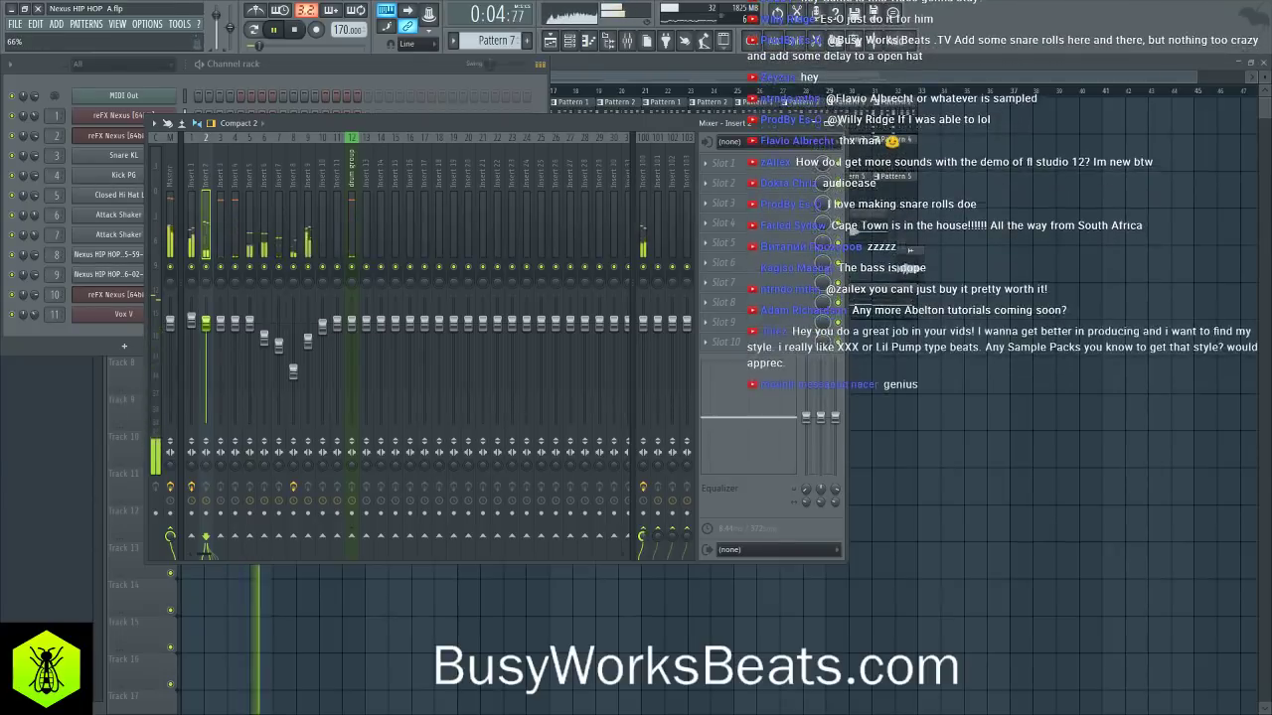
- Lower the Insert 9 fader and load Fruity Parametric EQ 2 in its first effect slot
{"action": "left_click", "coordinate": [308, 347]}
{"action": "left_click_drag", "start_coordinate": [308, 348], "coordinate": [308, 356]}
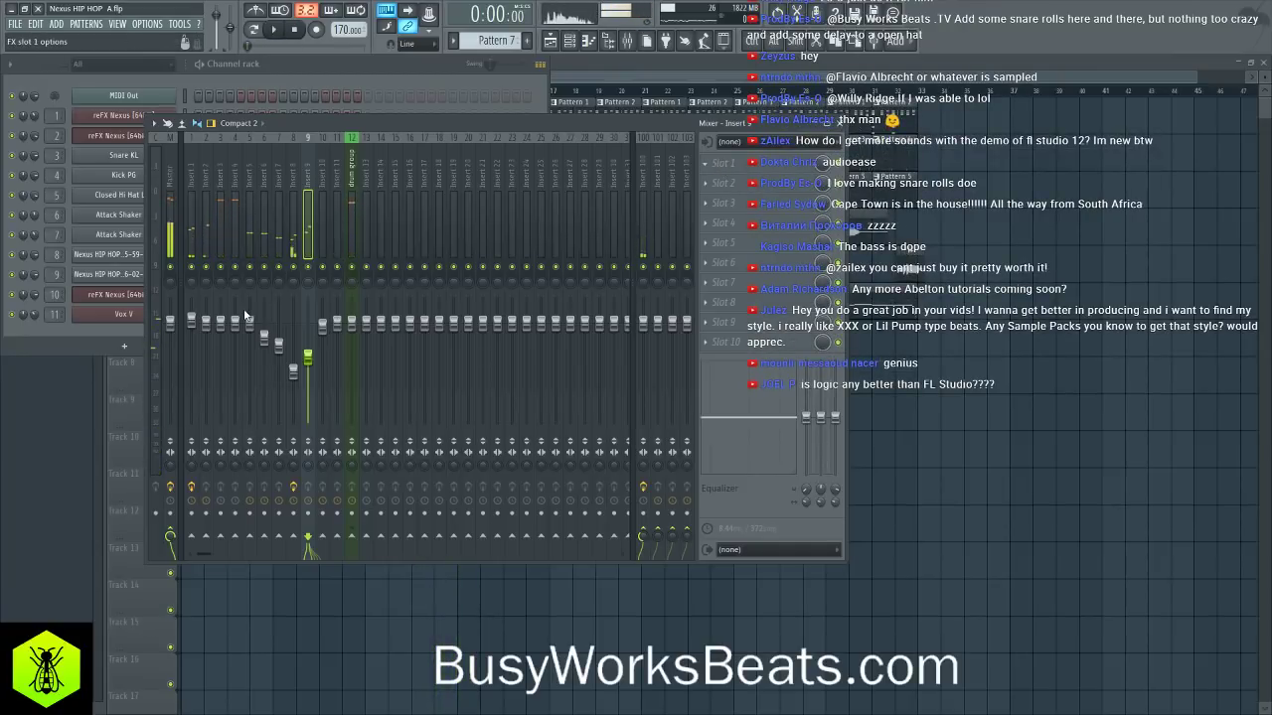
{"action": "left_click", "coordinate": [235, 275]}
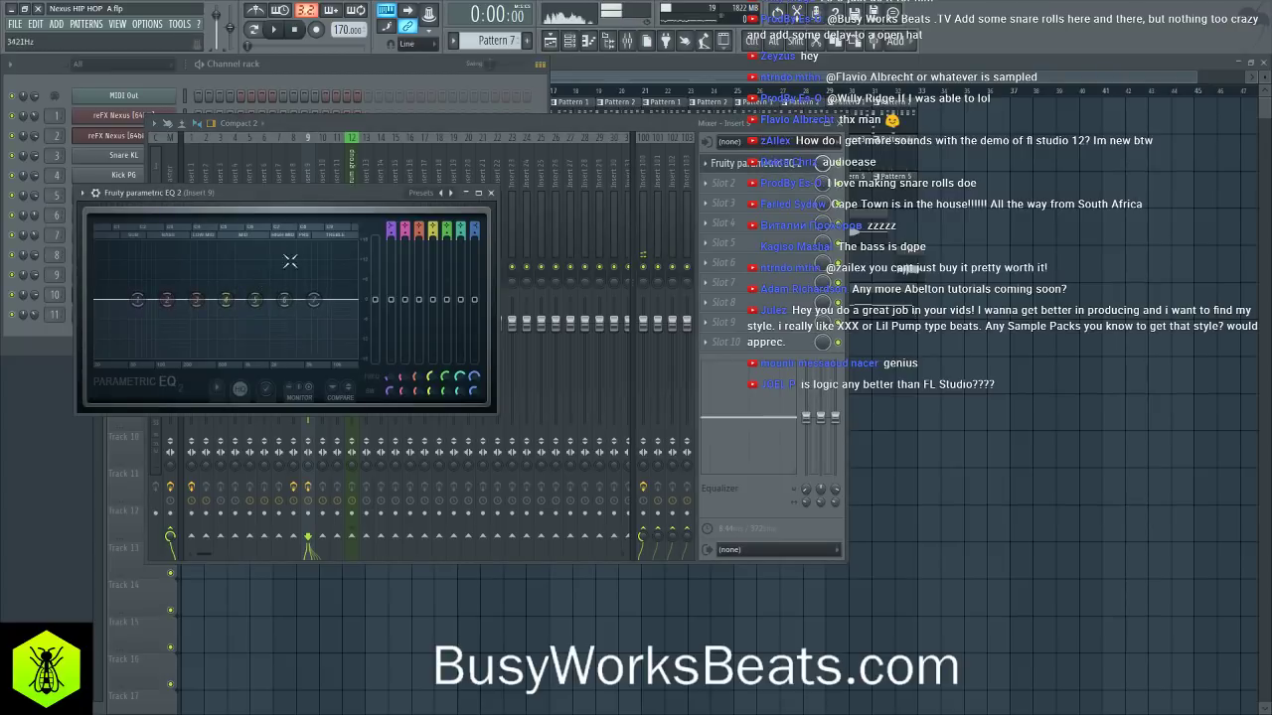
- Cut the low end of Insert 9 with band 1 as a high-pass, raise the EQ's main level to 3.4 dB and close it
{"action": "scroll", "coordinate": [133, 234], "scroll_direction": "down", "scroll_amount": 2}
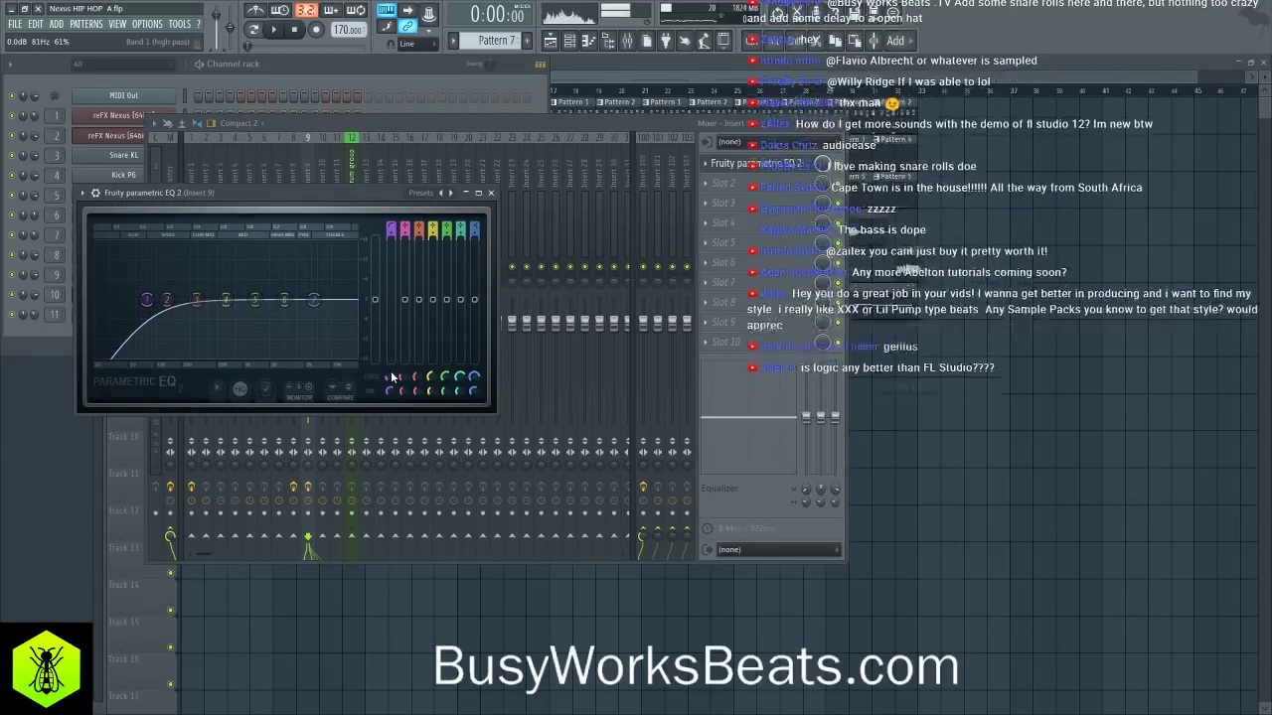
{"action": "left_click_drag", "start_coordinate": [145, 316], "coordinate": [183, 299]}
{"action": "left_click_drag", "start_coordinate": [377, 299], "coordinate": [378, 292]}
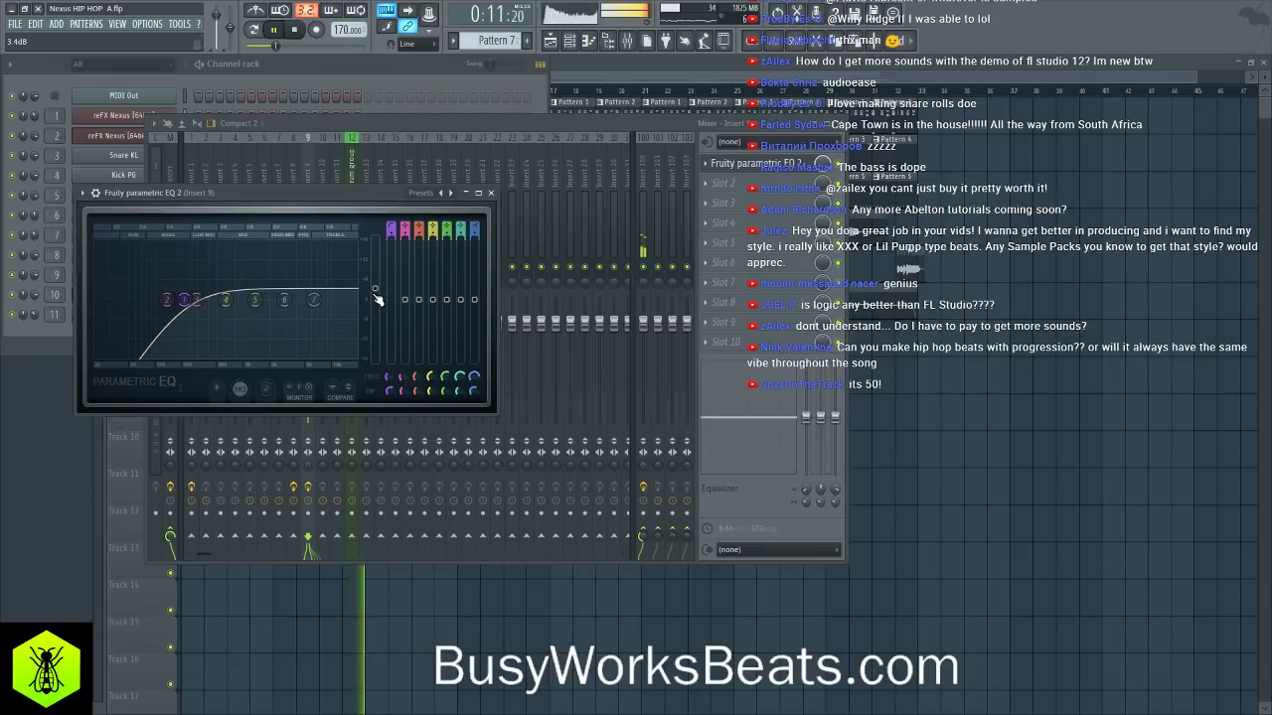
{"action": "left_click", "coordinate": [490, 193]}
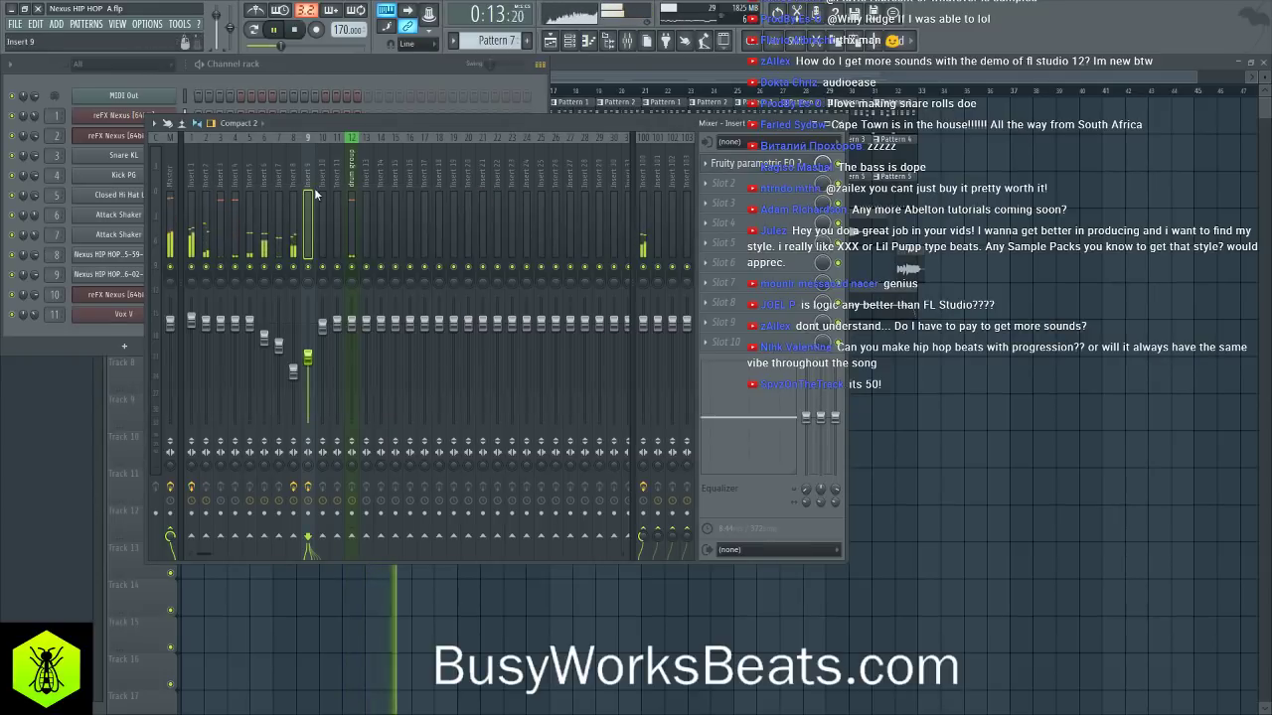
- Load Fruity Parametric EQ 2 on Insert 10 and boost band 2 as a narrow peak at about 67 Hz
{"action": "key", "text": "F5"}
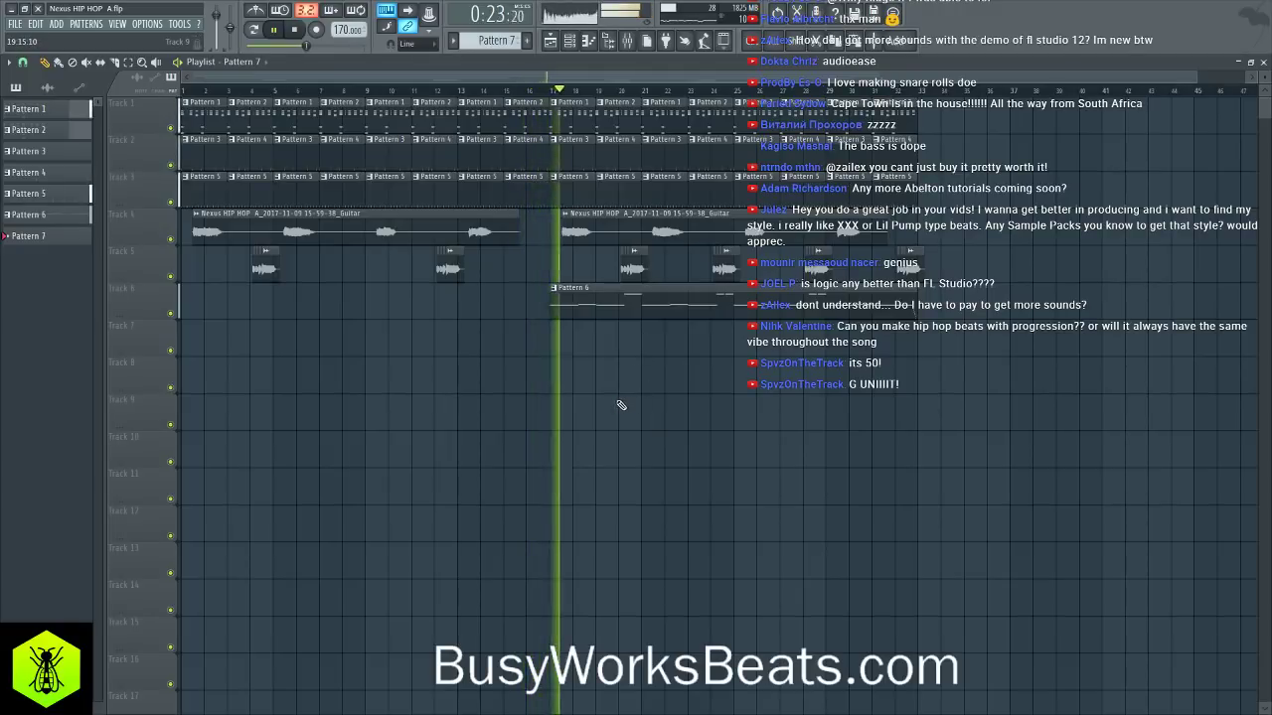
{"action": "left_click", "coordinate": [628, 42]}
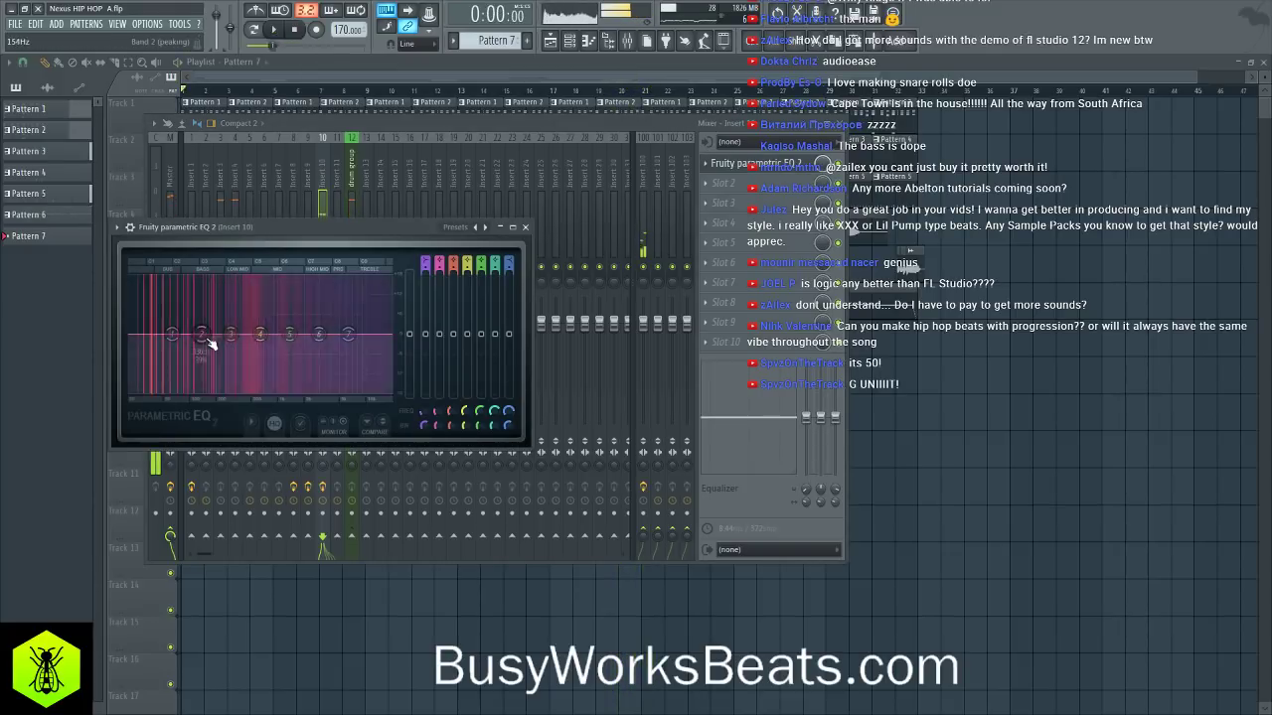
{"action": "key", "text": "space"}
{"action": "scroll", "coordinate": [202, 334], "scroll_direction": "down", "scroll_amount": 2}
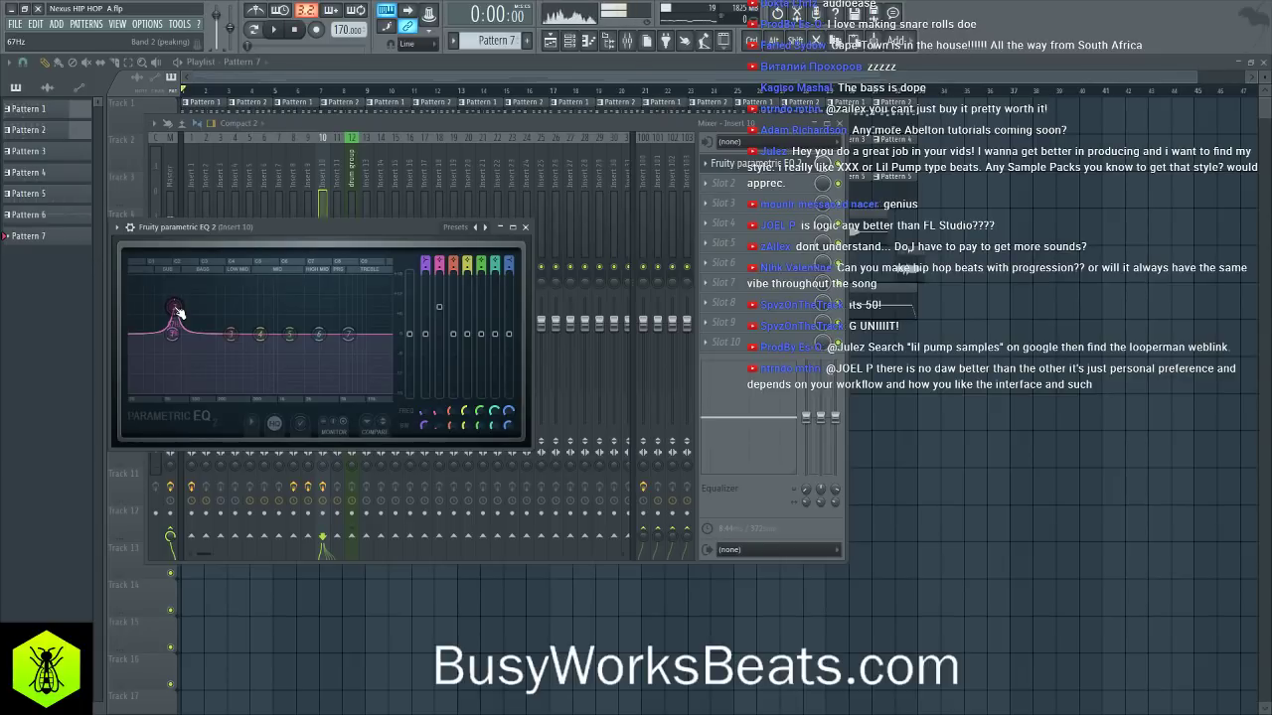
{"action": "mouse_move", "coordinate": [174, 313]}
{"action": "left_mouse_down"}
{"action": "mouse_move", "coordinate": [194, 288]}
{"action": "mouse_move", "coordinate": [162, 295]}
{"action": "left_mouse_up"}
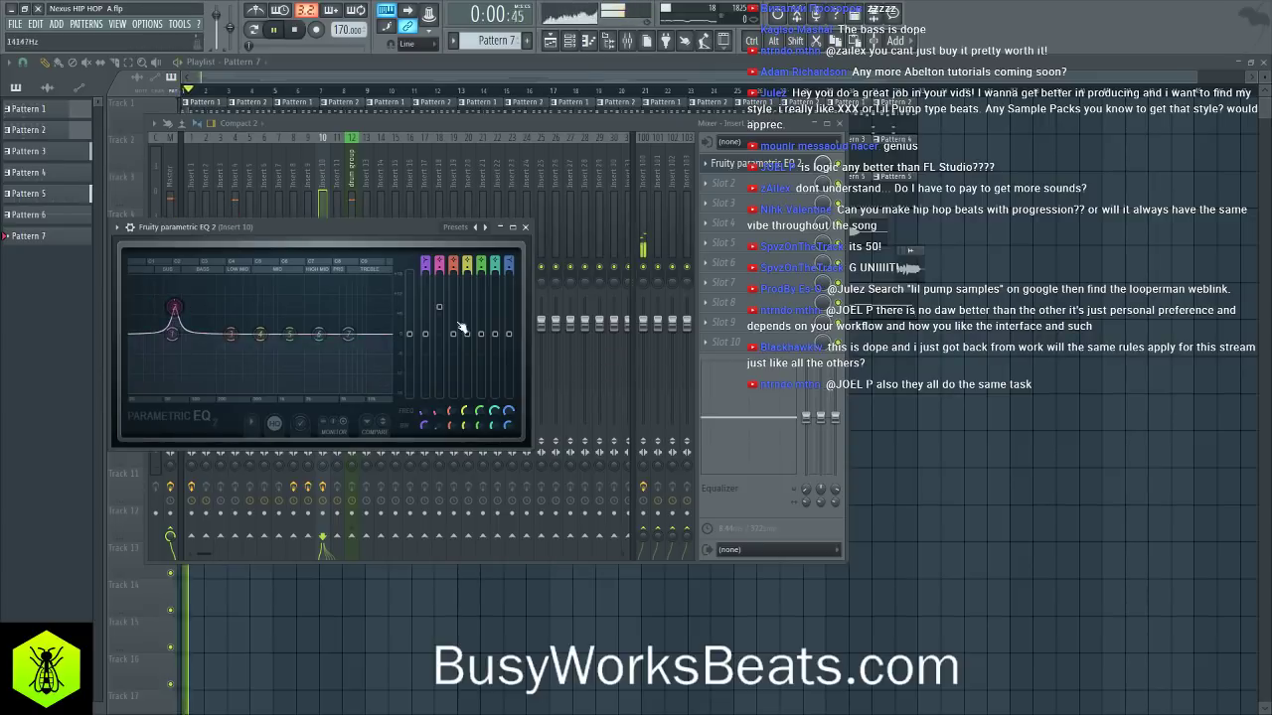
- Select bars 17 to 32 on the playlist timeline and reopen the parametric EQ on Insert 10
{"action": "left_click", "coordinate": [889, 345]}
{"action": "left_click_drag", "start_coordinate": [552, 92], "coordinate": [910, 95]}
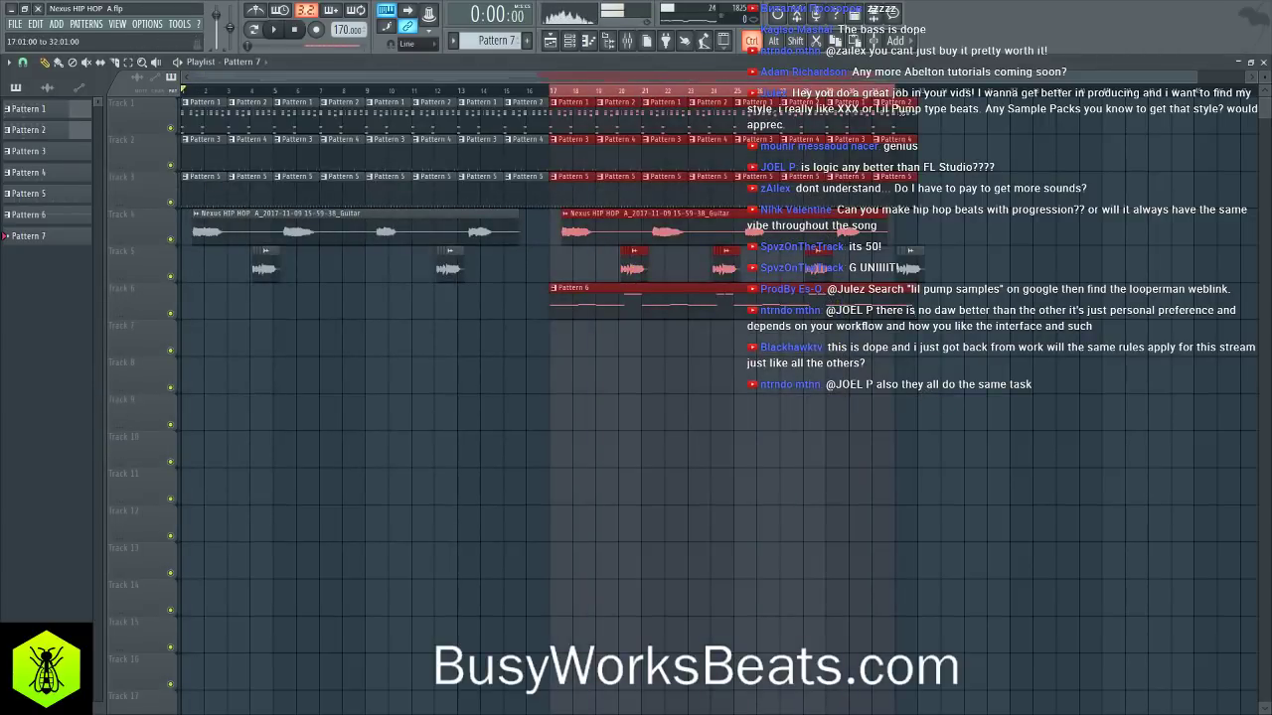
{"action": "left_click", "coordinate": [627, 39]}
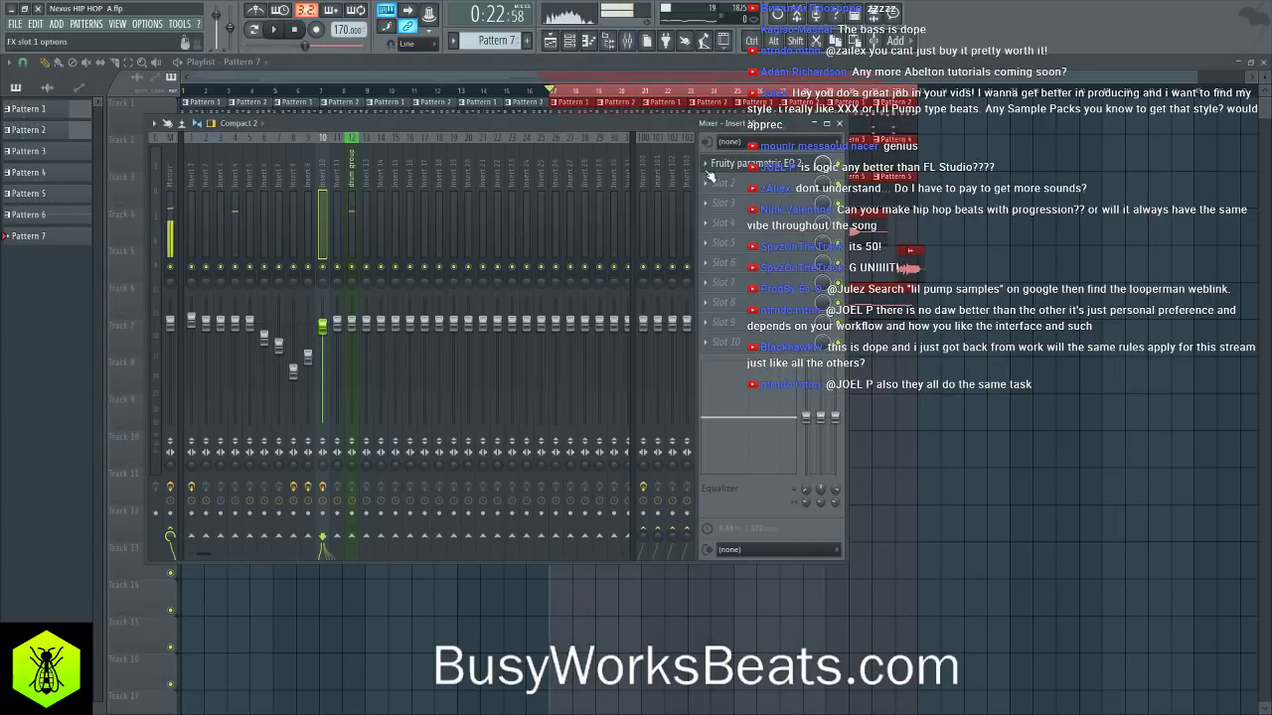
{"action": "left_click", "coordinate": [756, 164]}
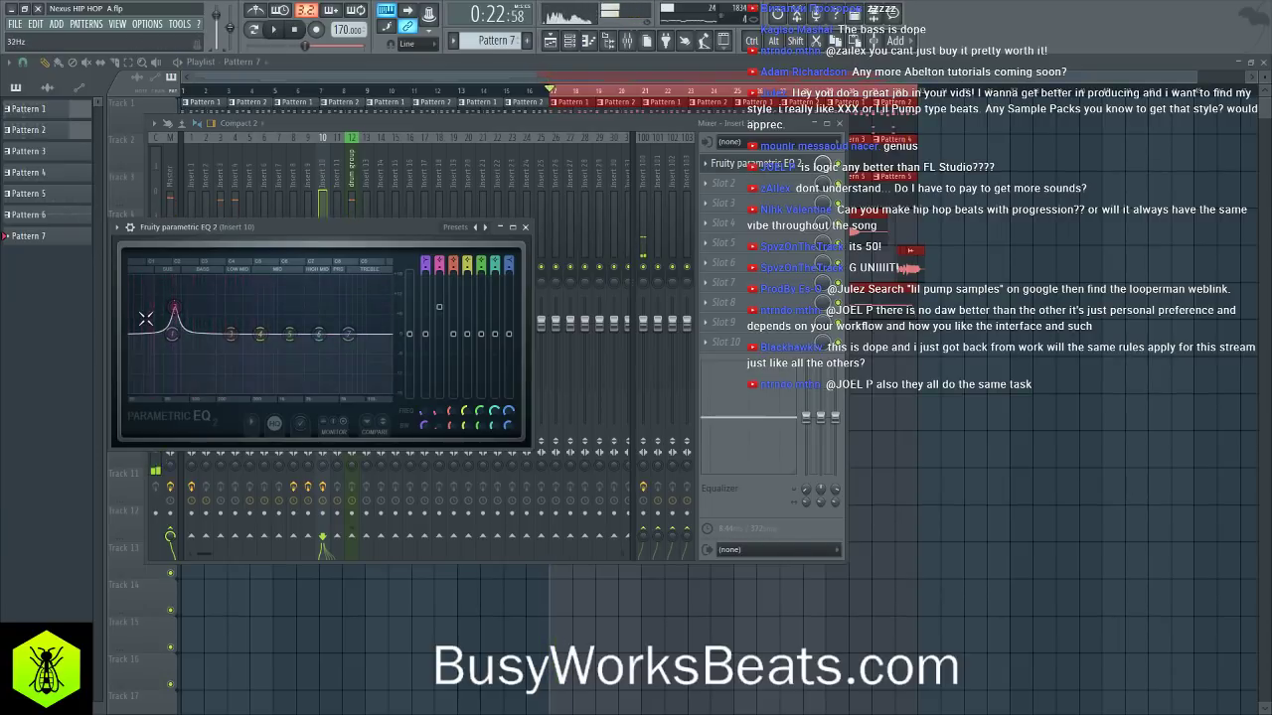
- Open the reFX Nexus #3 instrument from the channel rack to check its patch, and close it
{"action": "left_click", "coordinate": [569, 41]}
{"action": "left_click", "coordinate": [147, 141]}
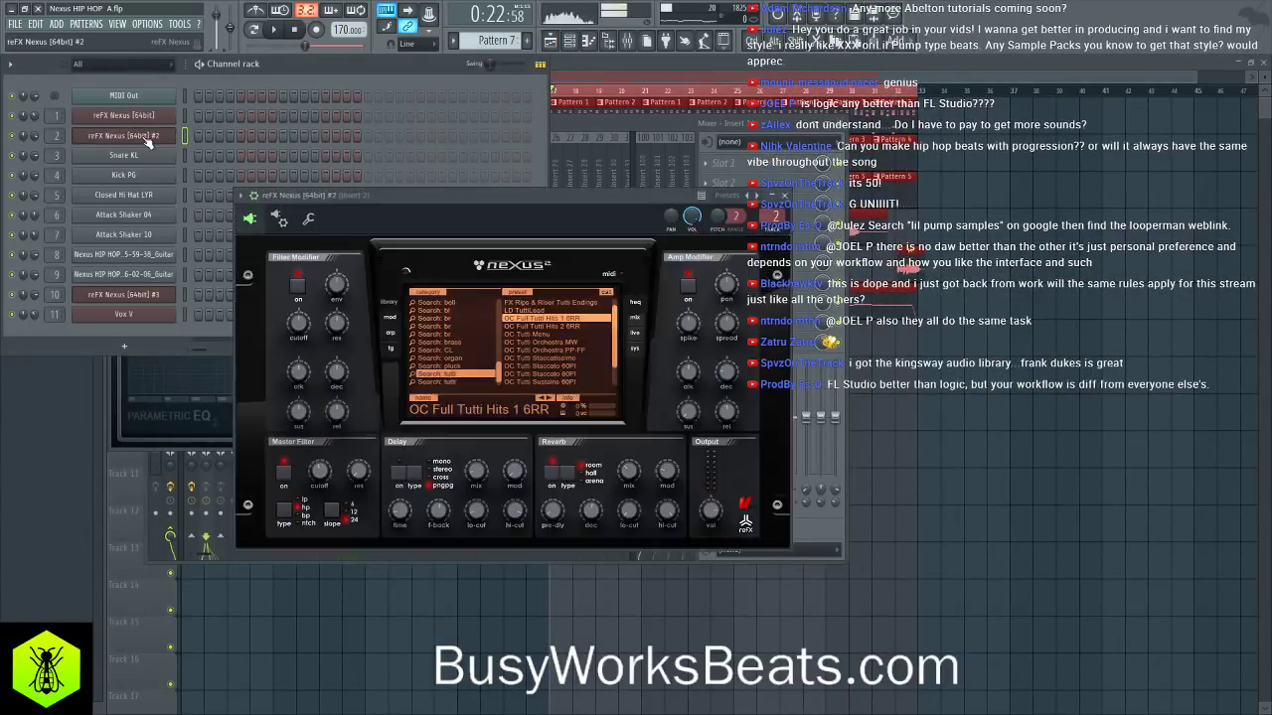
{"action": "left_click", "coordinate": [171, 297]}
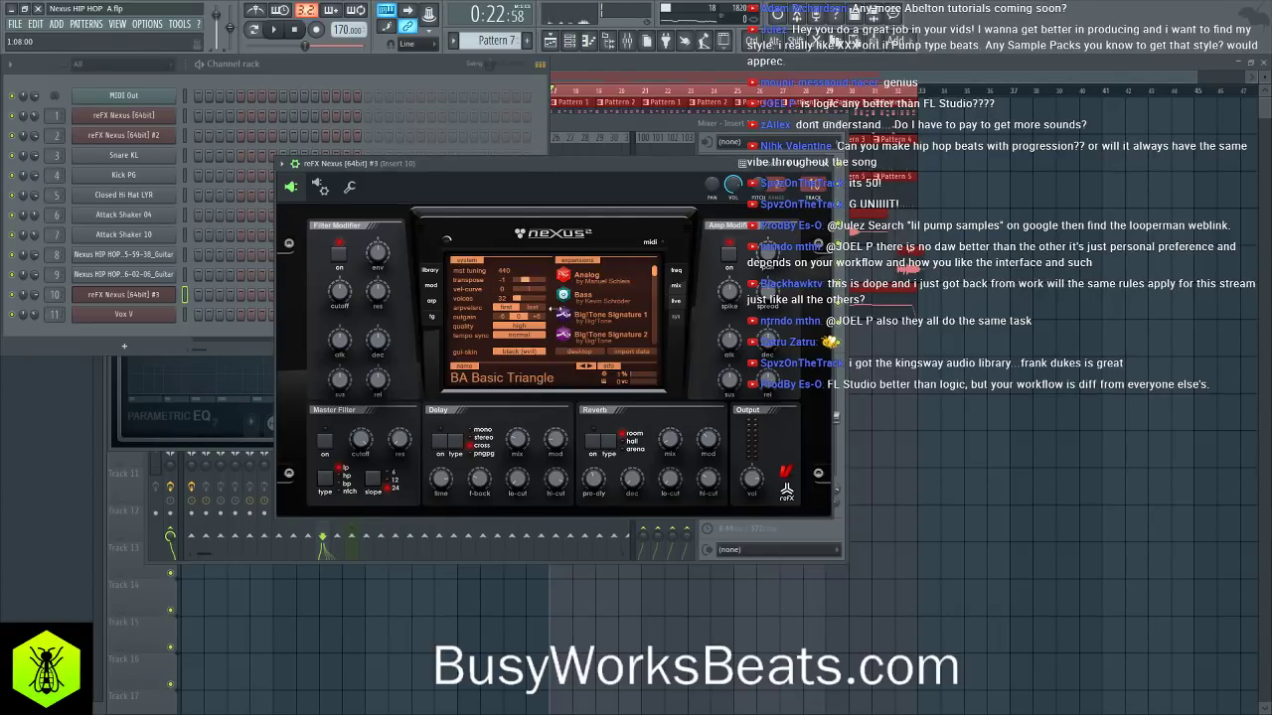
{"action": "left_click", "coordinate": [831, 165]}
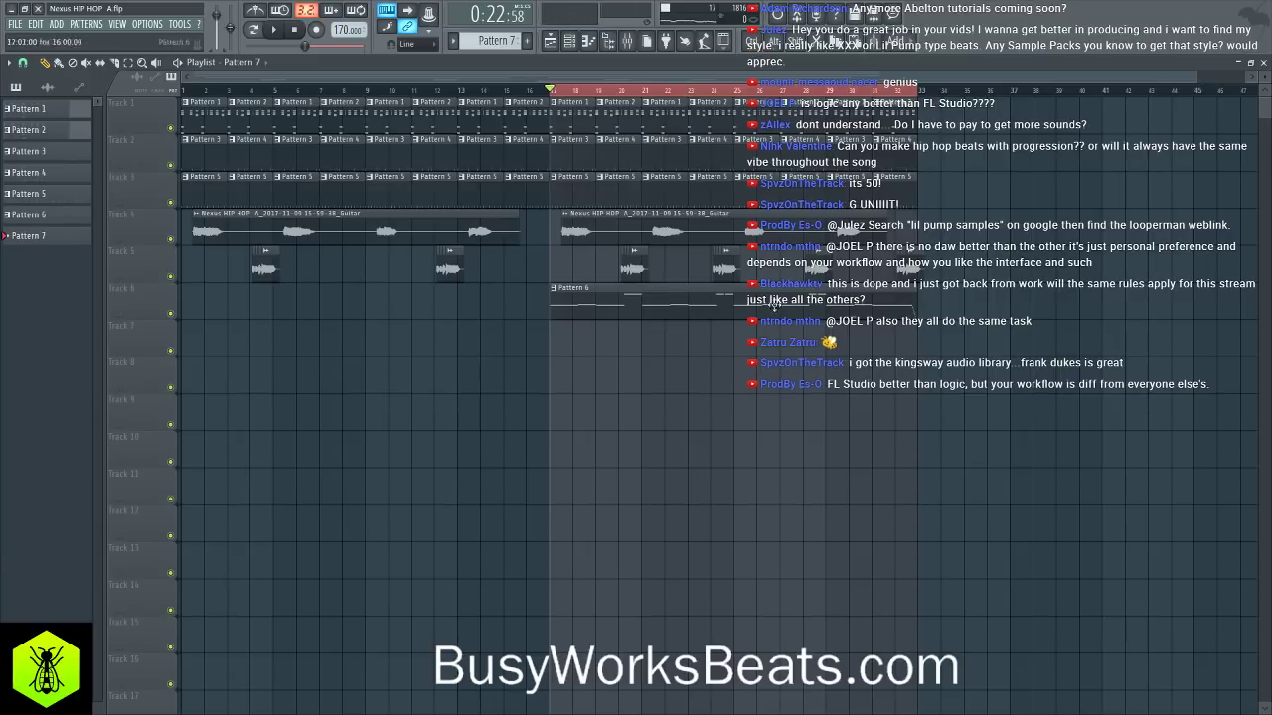
- Lower the Insert 10 fader slightly and reduce its EQ's band 2 peak to 5.3 dB at 74 Hz while auditioning
{"action": "left_click", "coordinate": [628, 42]}
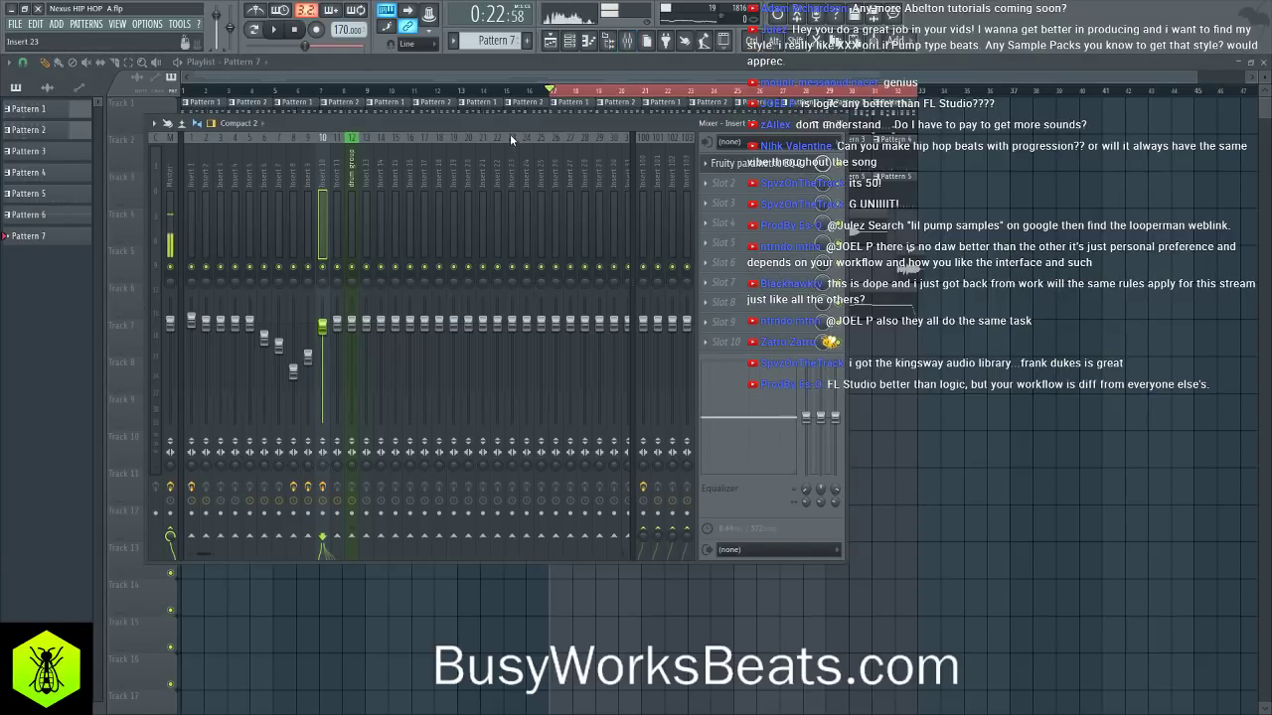
{"action": "key", "text": "space"}
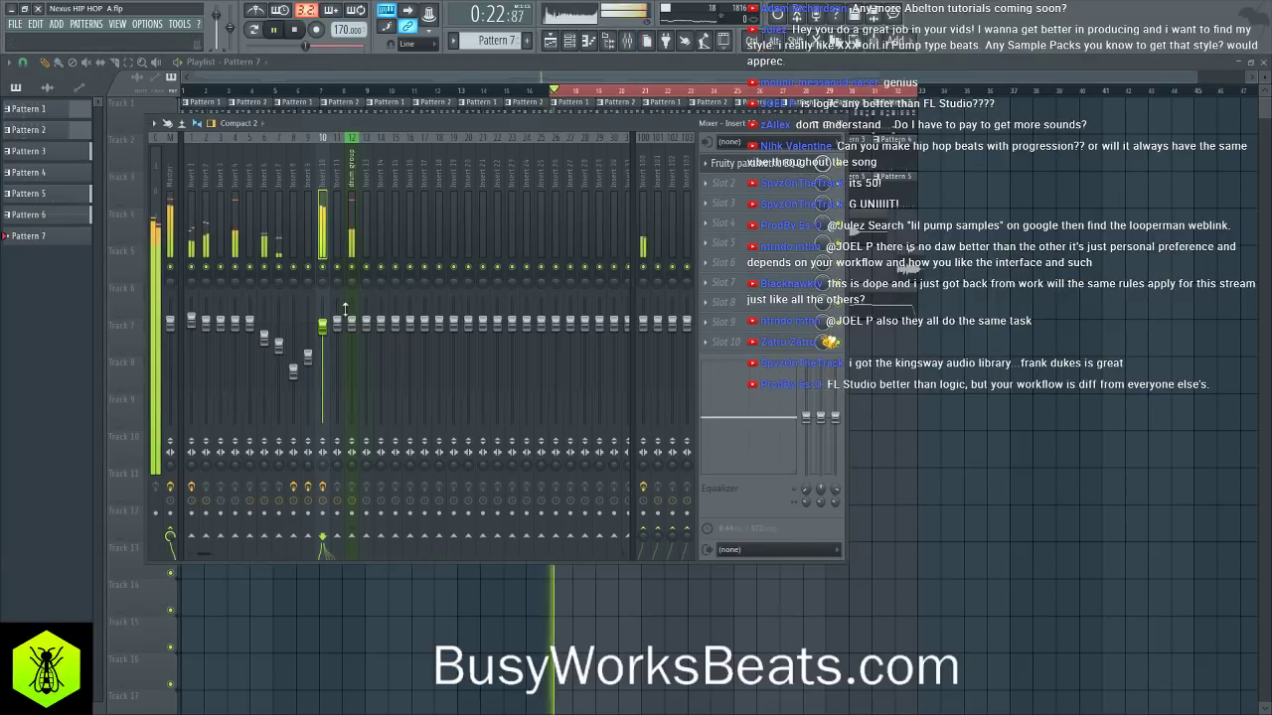
{"action": "key", "text": "space"}
{"action": "key", "text": "space"}
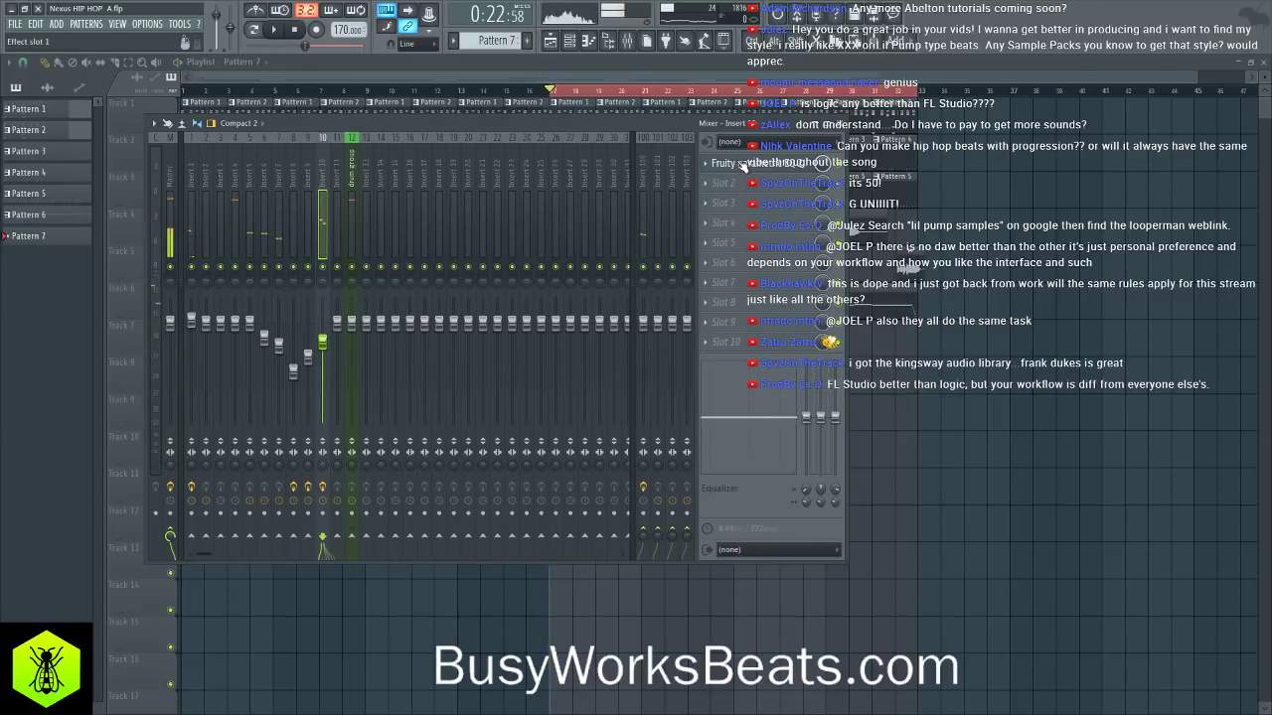
{"action": "left_click", "coordinate": [744, 165]}
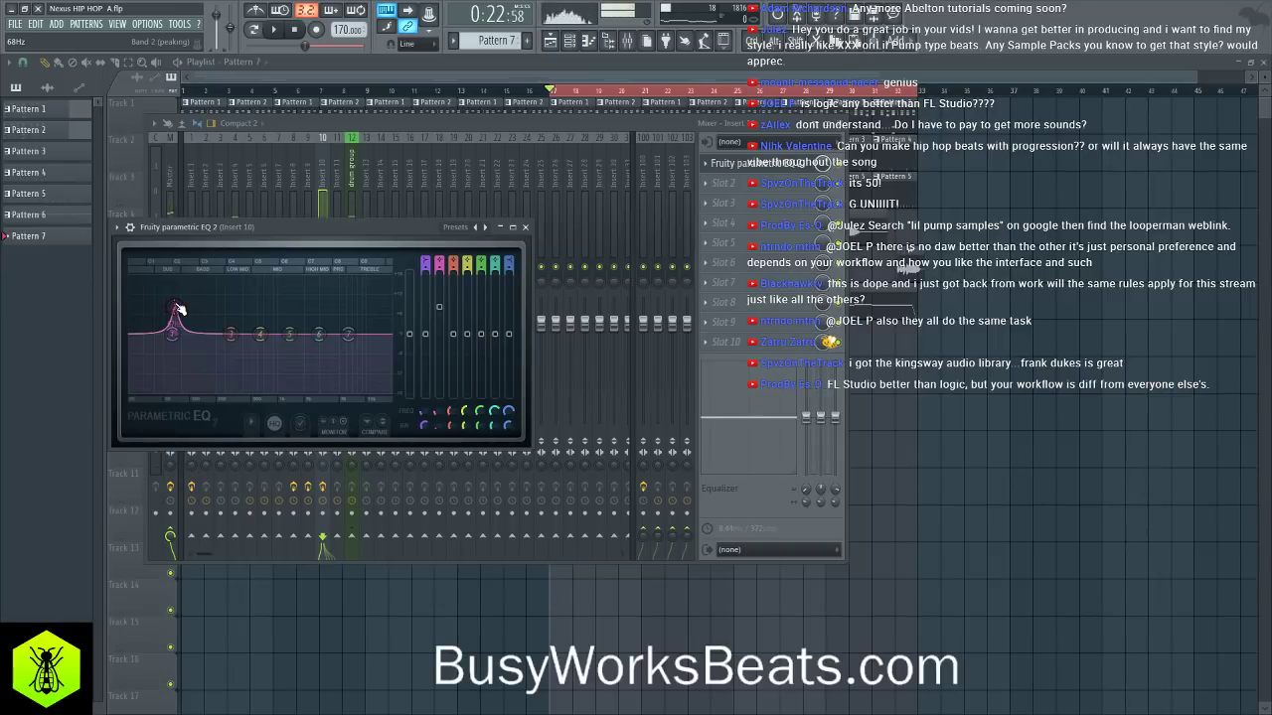
{"action": "scroll", "coordinate": [176, 310], "scroll_direction": "up", "scroll_amount": 5}
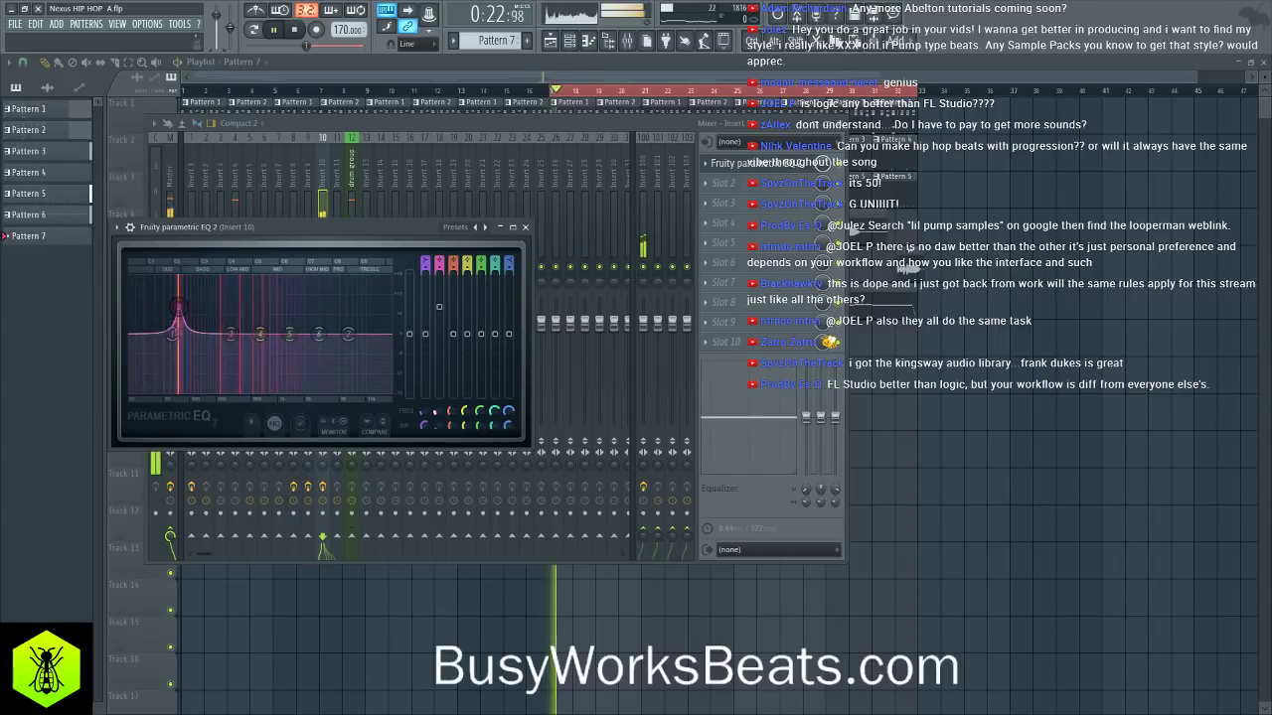
{"action": "left_click_drag", "start_coordinate": [175, 312], "coordinate": [177, 317]}
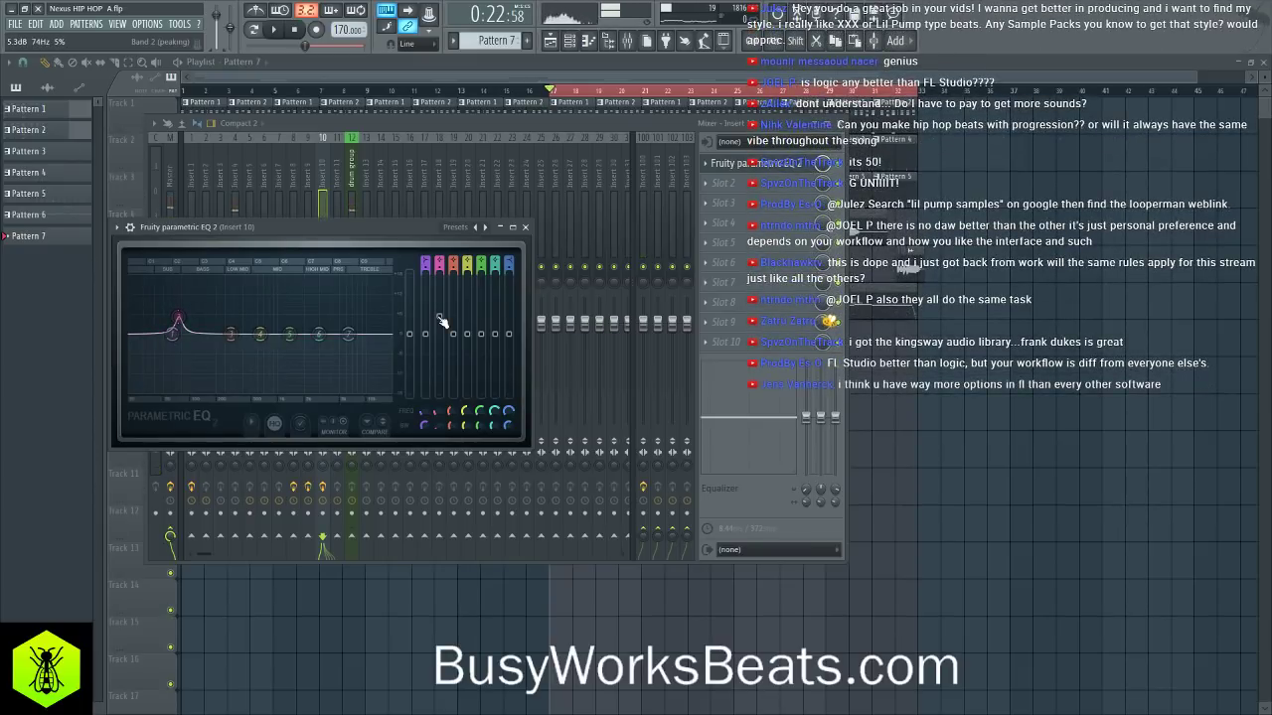
- Clear the bar 17 to 32 selection on the playlist timeline and reopen the parametric EQ on Insert 10
{"action": "key", "text": "F12"}
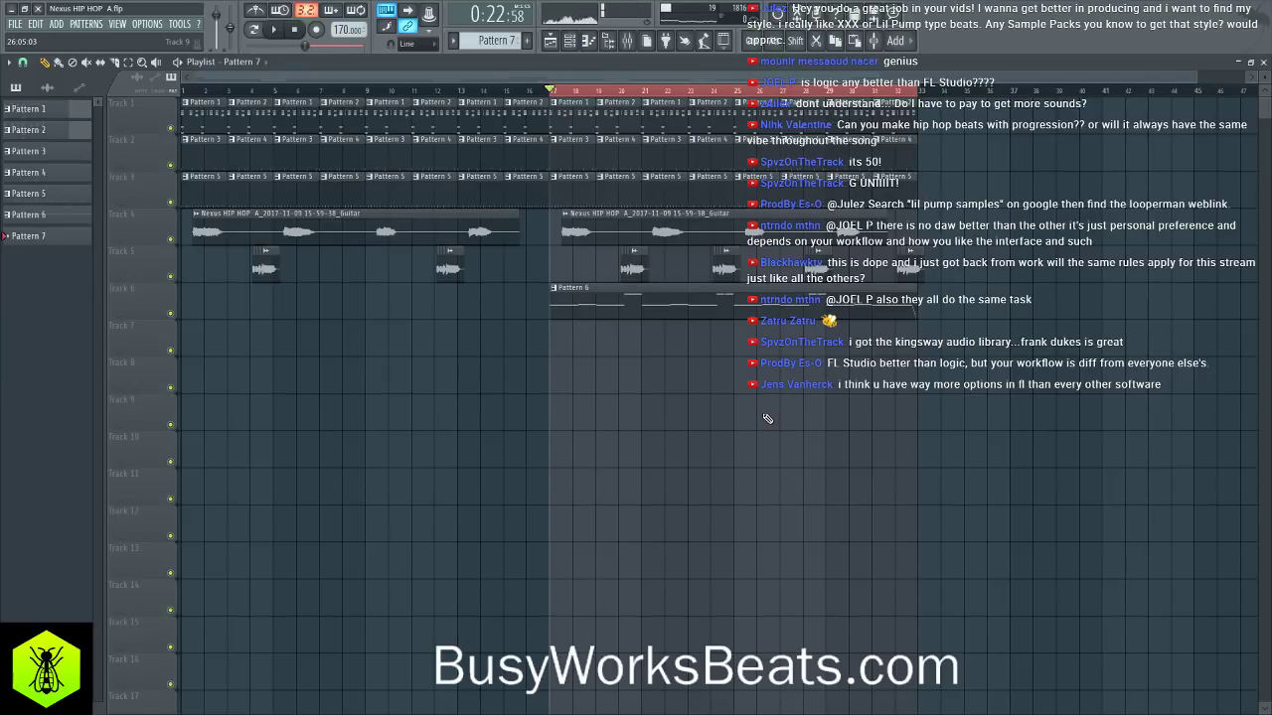
{"action": "left_click", "coordinate": [688, 91]}
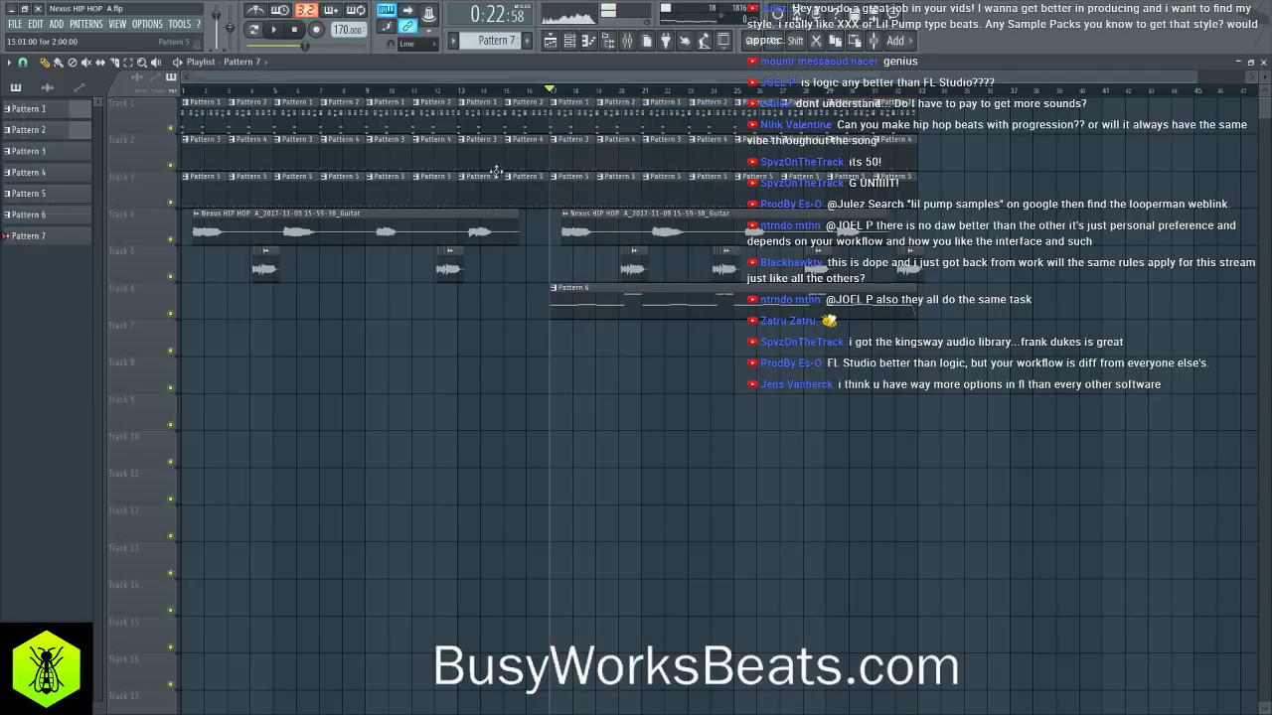
{"action": "left_click", "coordinate": [628, 41]}
{"action": "left_click", "coordinate": [745, 165]}
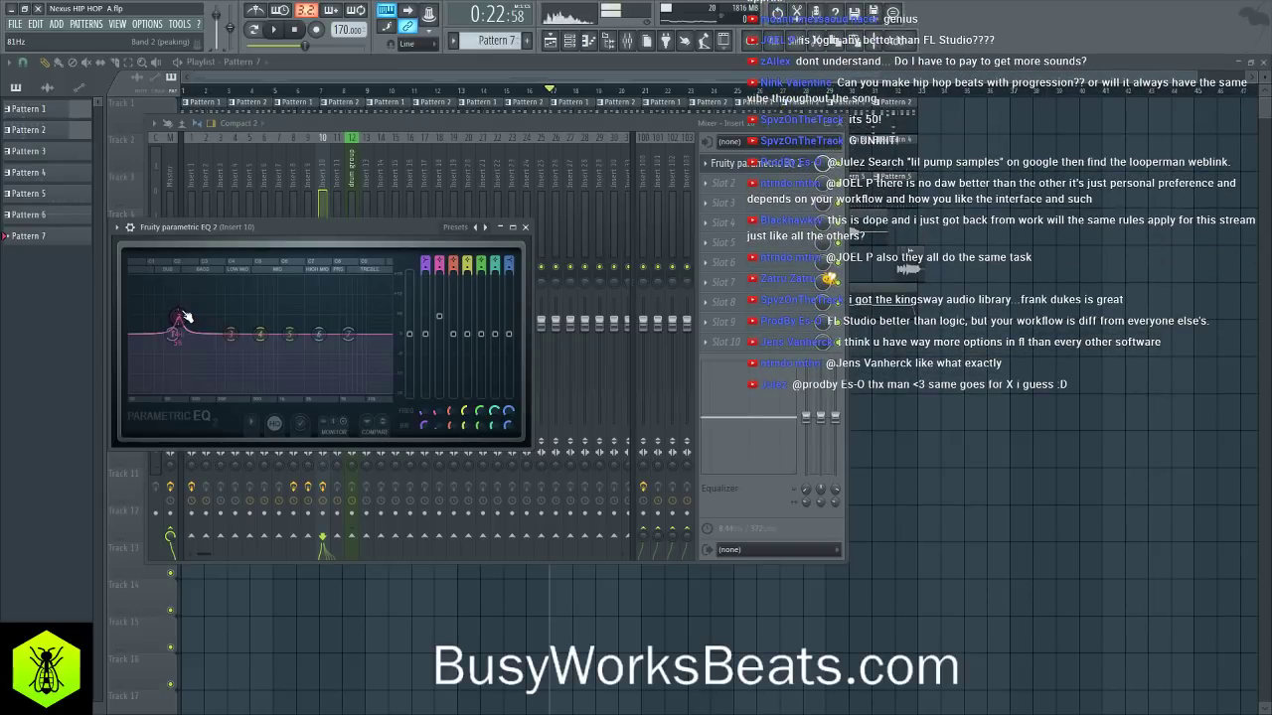
- Close the parametric EQ and lower the Insert 10 fader to 65% (-8.6 dB) during playback
{"action": "key", "text": "space"}
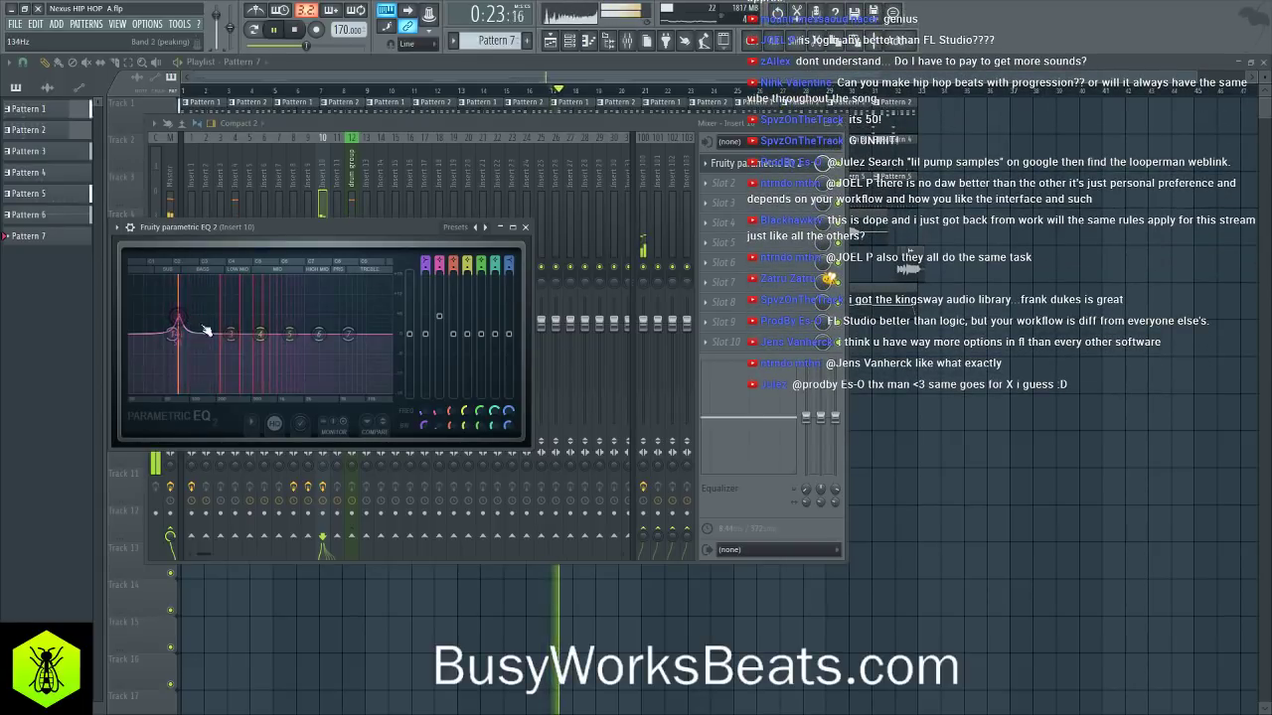
{"action": "left_click", "coordinate": [524, 227]}
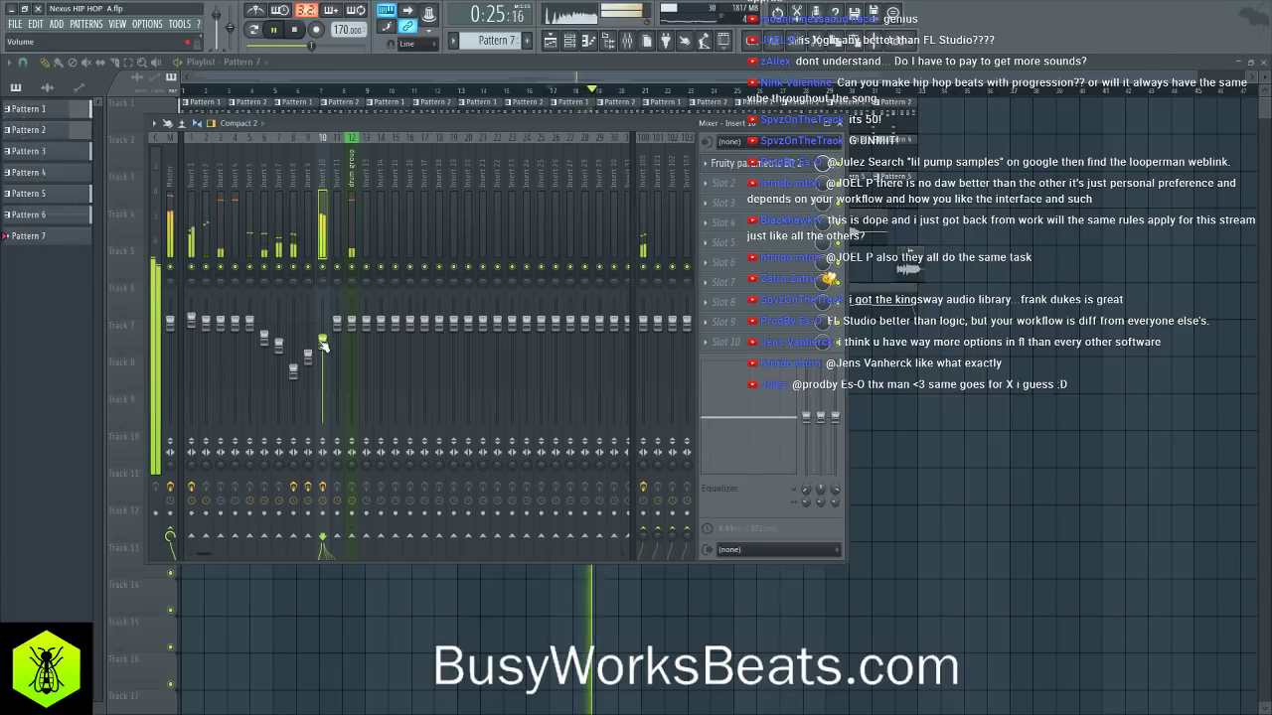
{"action": "key", "text": "space"}
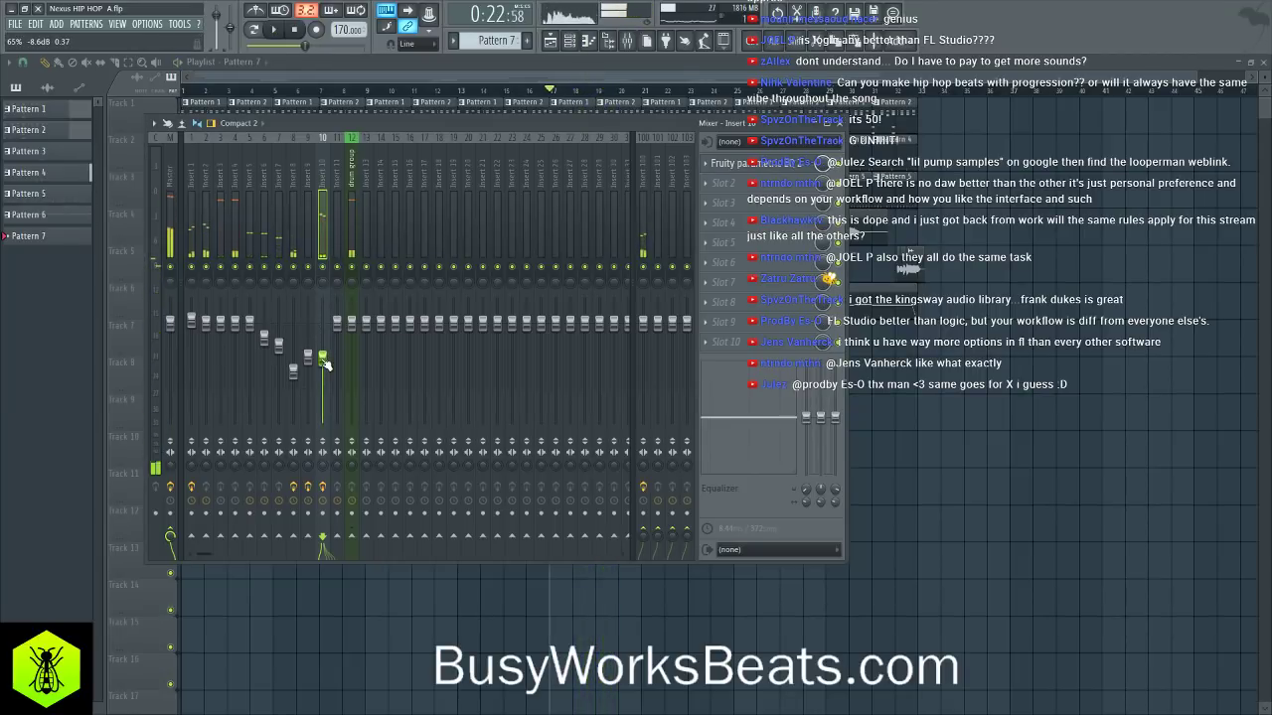
- Play the arrangement from bar 17 to check the overall balance, first with the mixer shown and again with only the playlist
{"action": "key", "text": "space"}
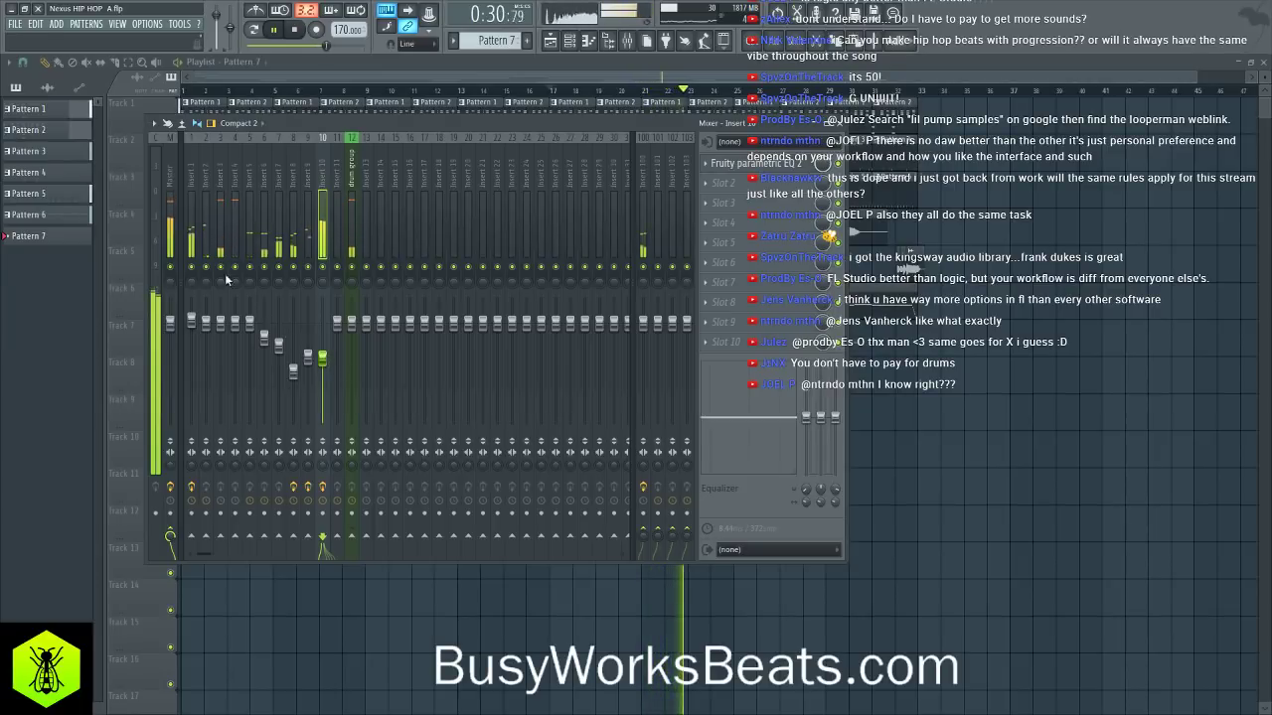
{"action": "key", "text": "space"}
{"action": "key", "text": "F9"}
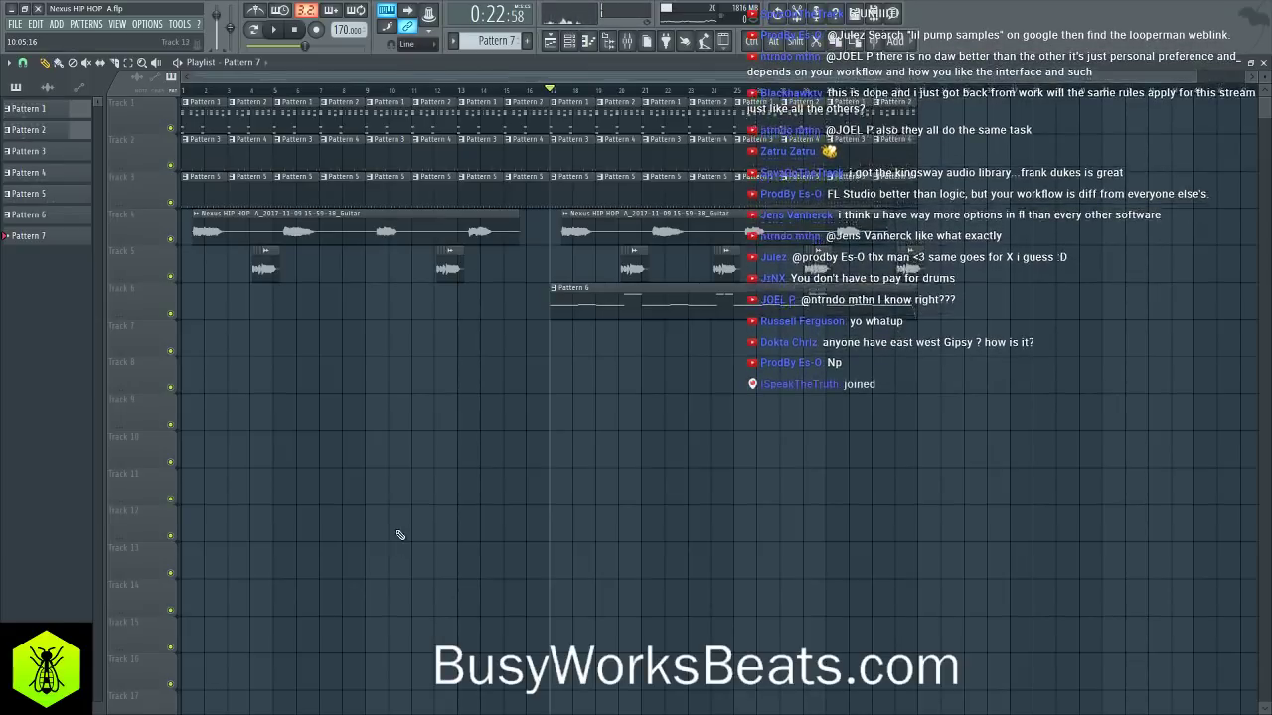
{"action": "key", "text": "space"}
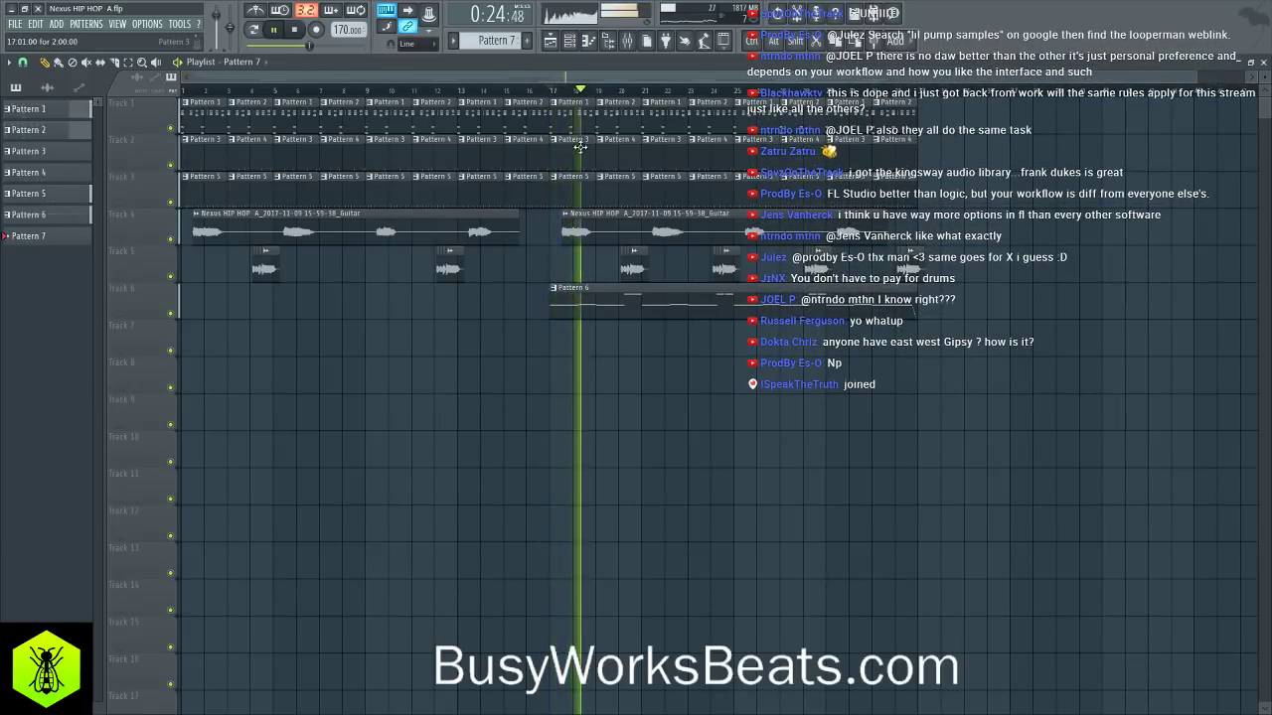
- Find the Snare KL channel's mixer track through its channel settings and lower the Insert 3 fader slightly during playback
{"action": "key", "text": "F9"}
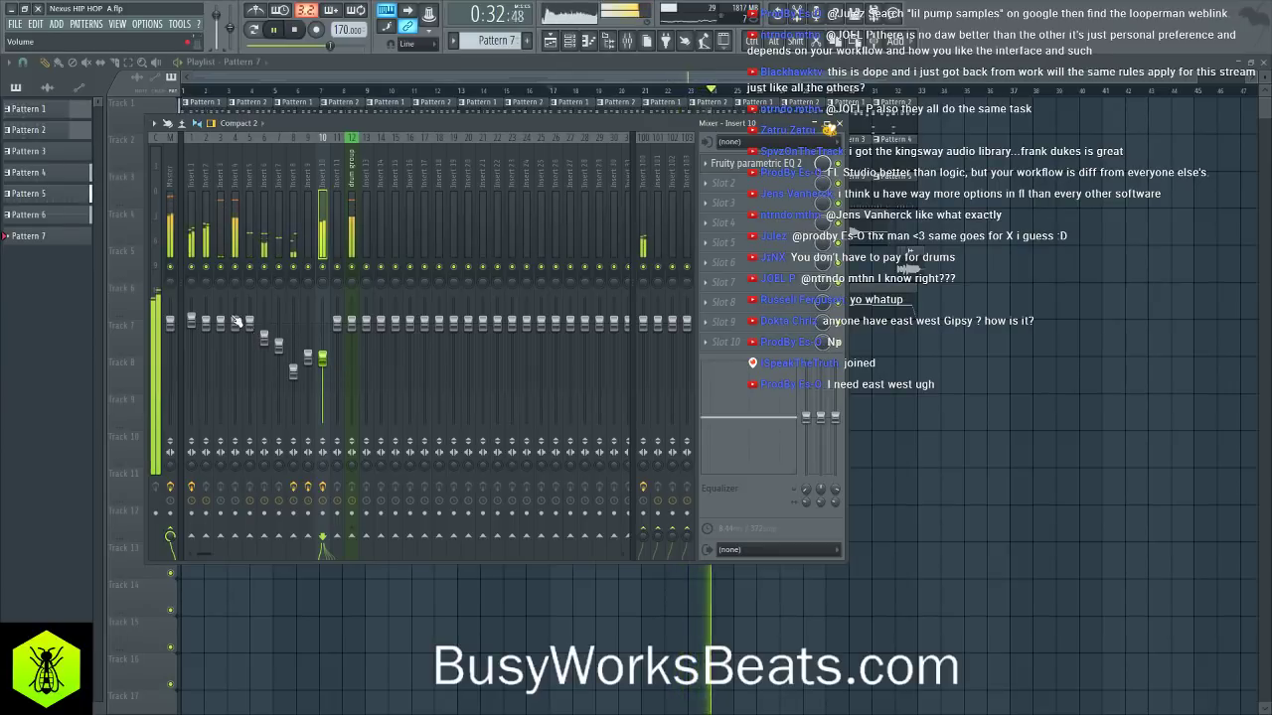
{"action": "left_click", "coordinate": [571, 40]}
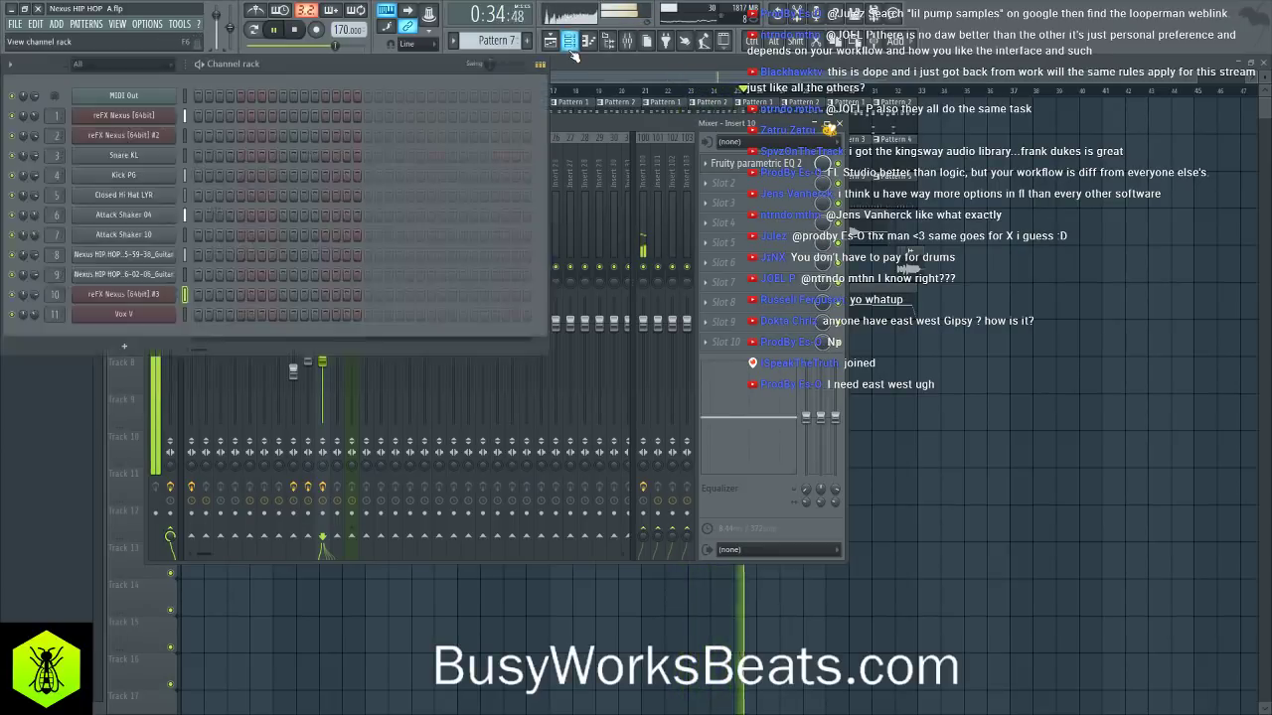
{"action": "left_click", "coordinate": [148, 157]}
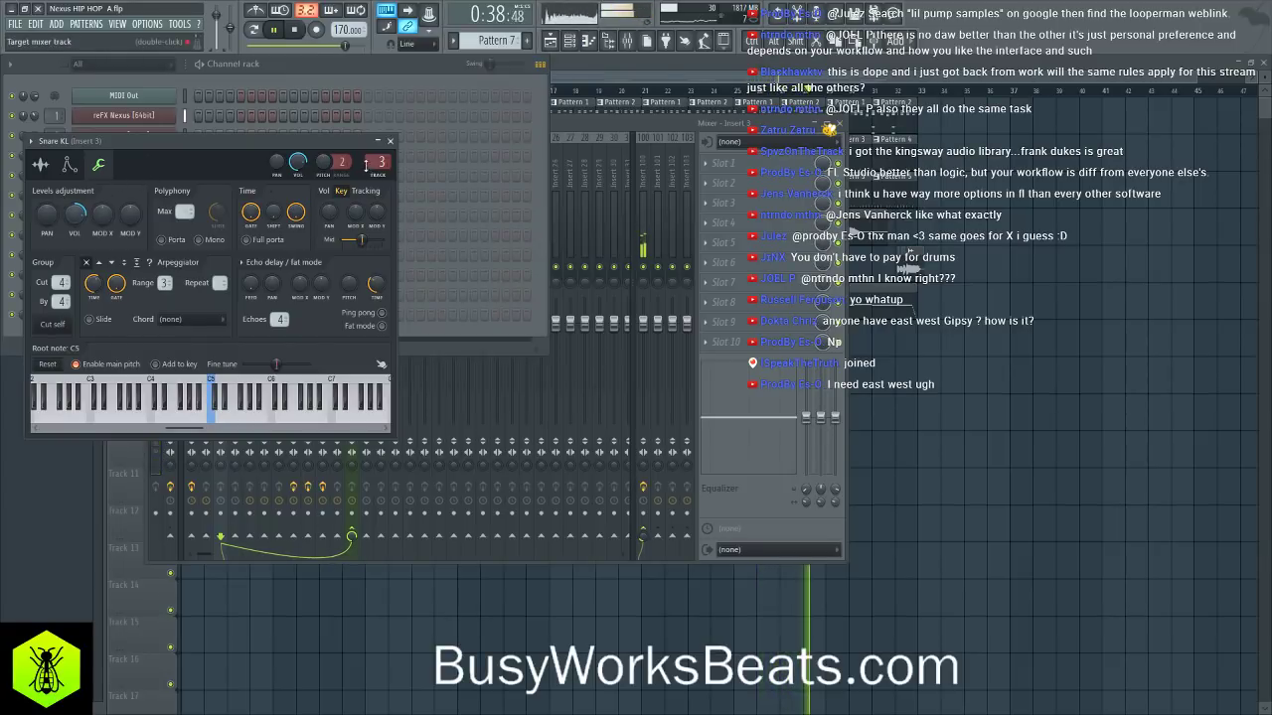
{"action": "left_click", "coordinate": [390, 141]}
{"action": "left_click", "coordinate": [559, 124]}
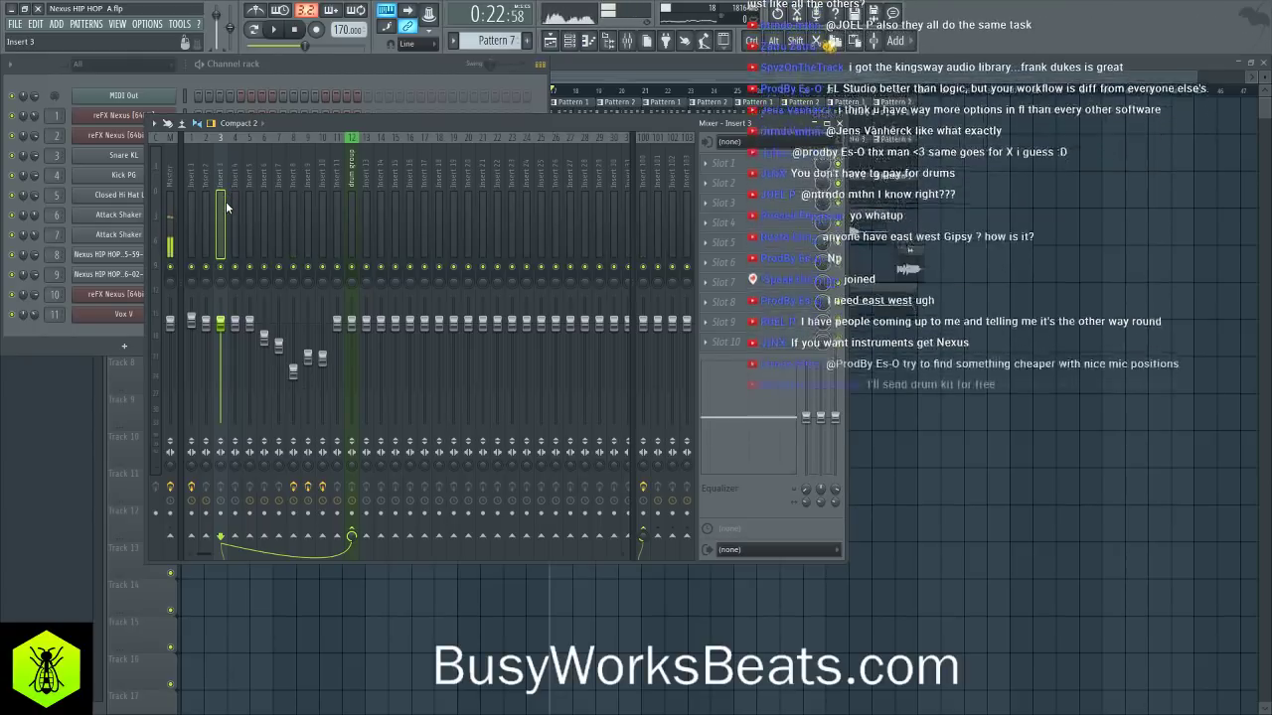
{"action": "key", "text": "space"}
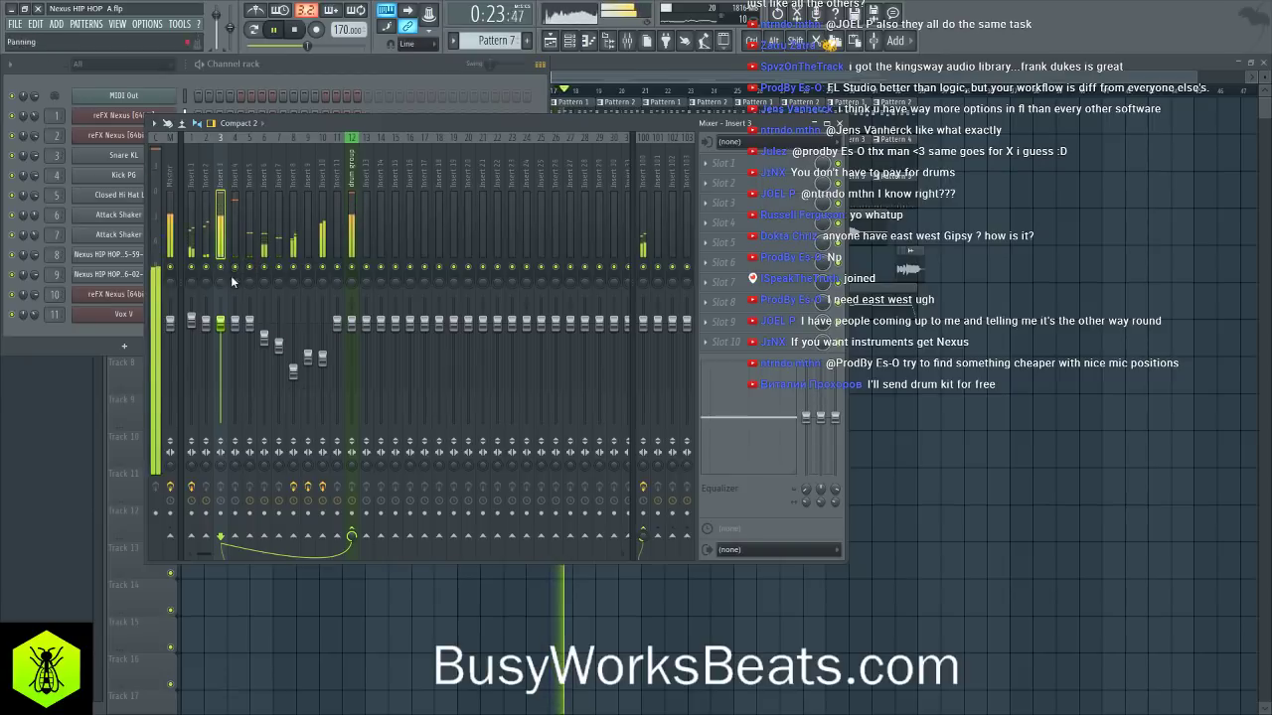
{"action": "mouse_move", "coordinate": [221, 323]}
{"action": "left_mouse_down"}
{"action": "mouse_move", "coordinate": [225, 337]}
{"action": "mouse_move", "coordinate": [221, 325]}
{"action": "left_mouse_up"}
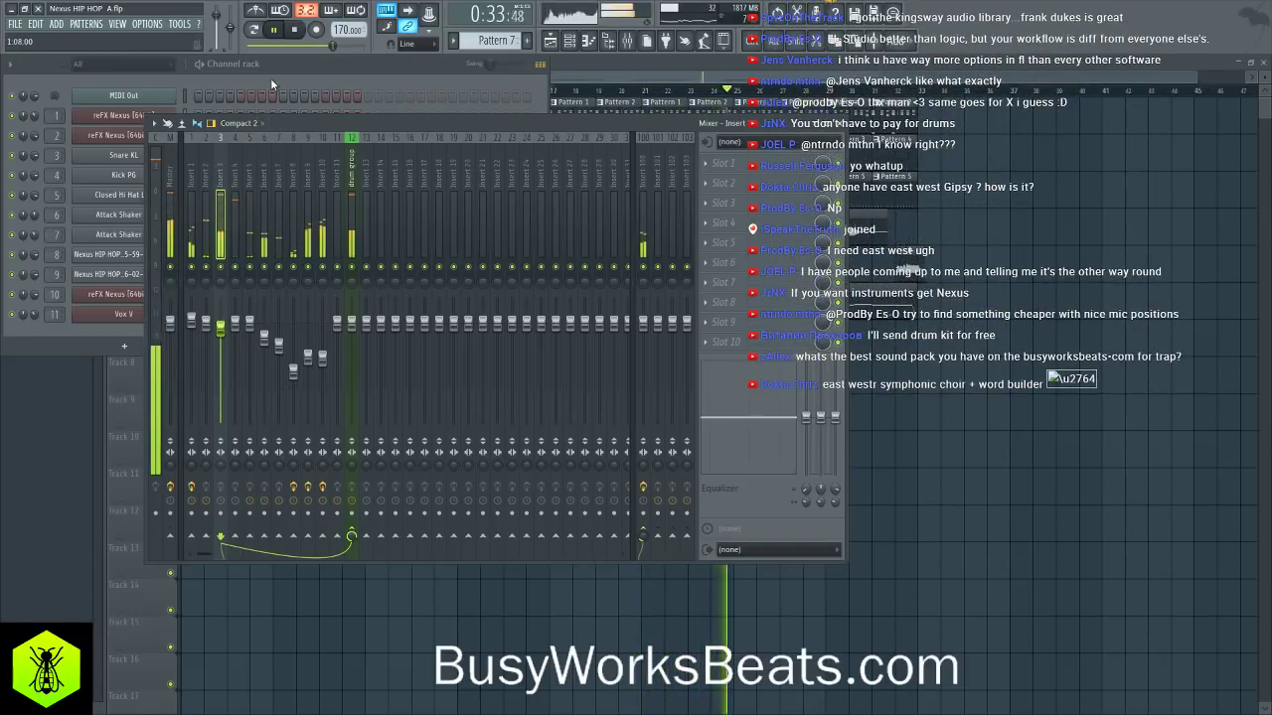
- Play the beat repeatedly from bar 17 with Insert 4 selected and the Kick PG channel settings open to check the kick's level
{"action": "left_click", "coordinate": [237, 159]}
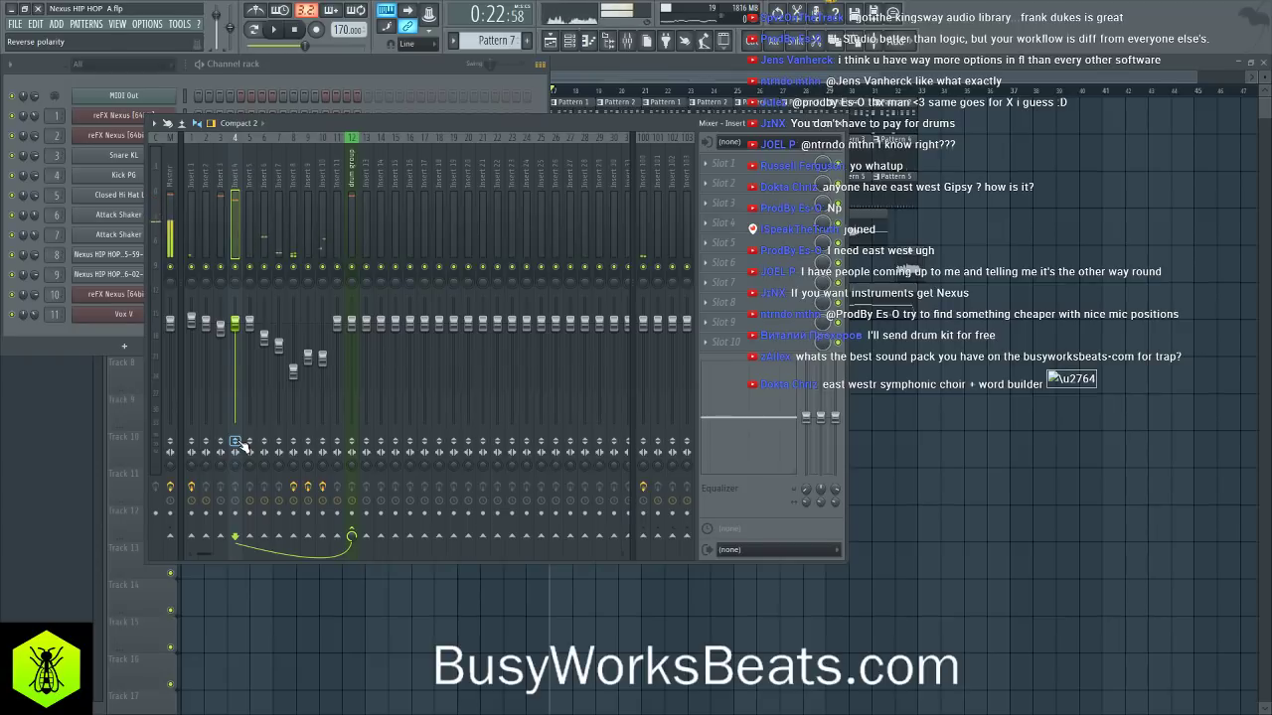
{"action": "key", "text": "space"}
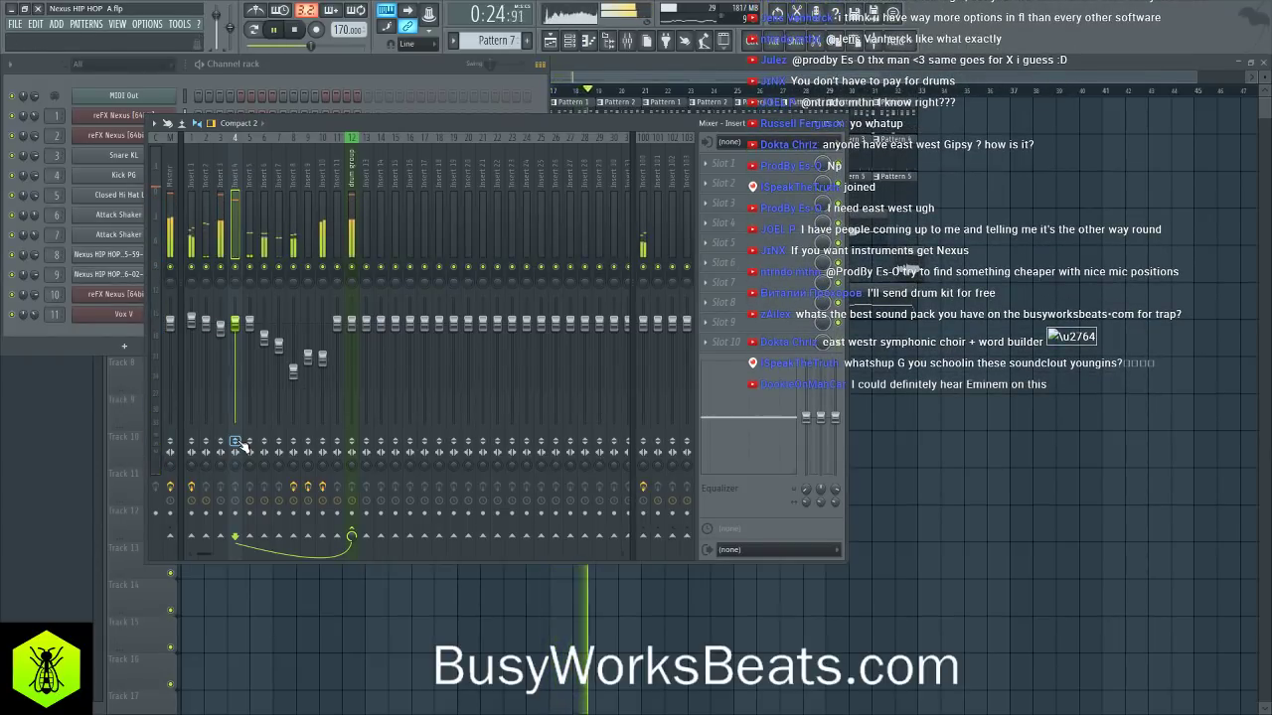
{"action": "key", "text": "space"}
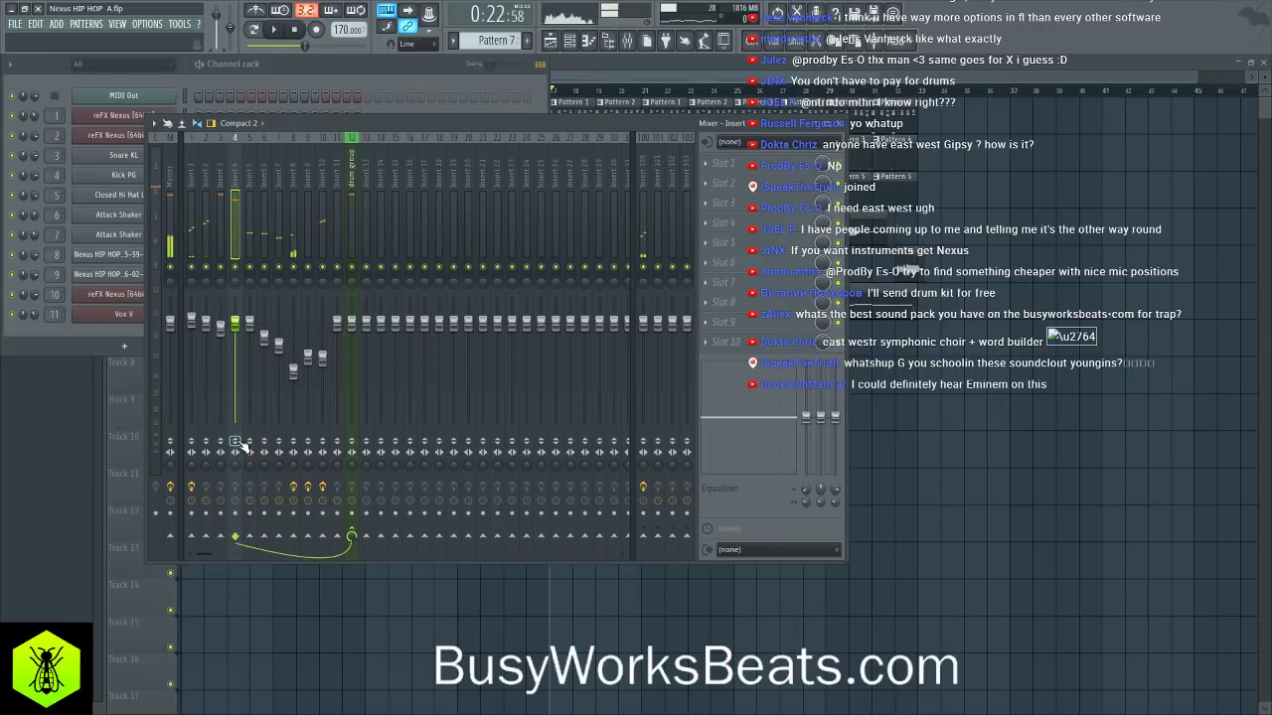
{"action": "key", "text": "space"}
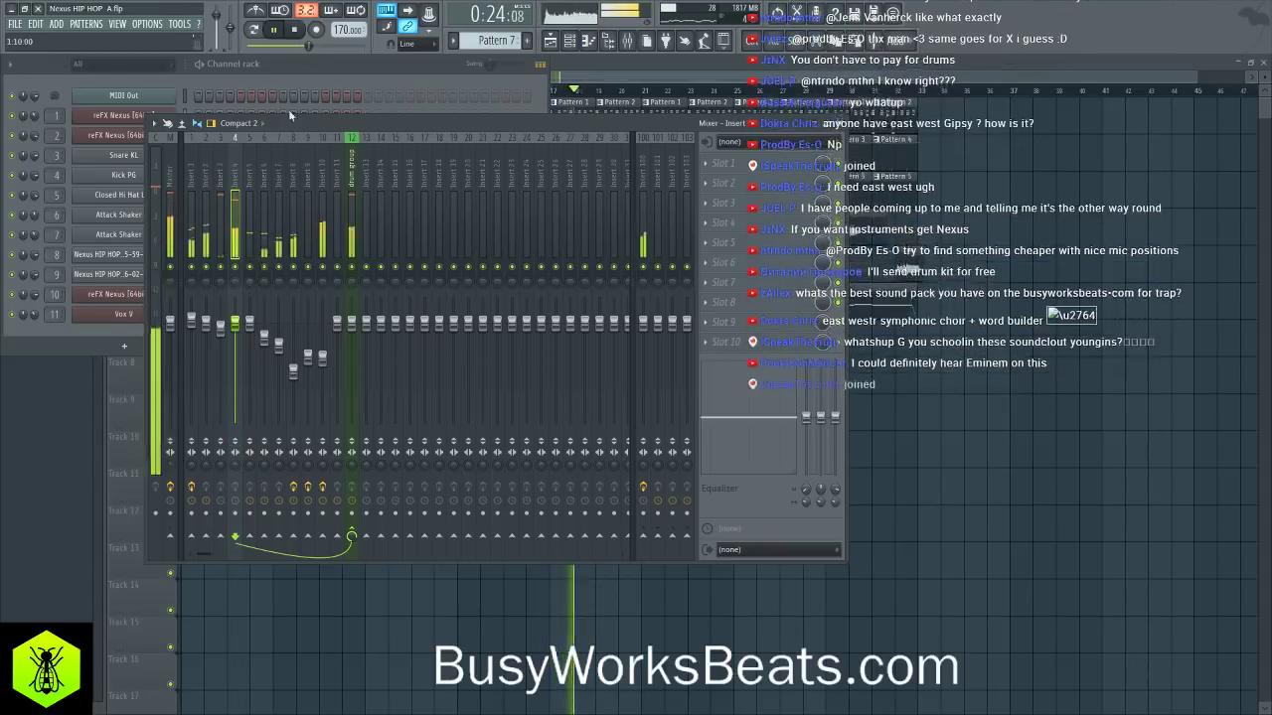
{"action": "key", "text": "space"}
{"action": "left_click", "coordinate": [269, 88]}
{"action": "left_click", "coordinate": [123, 175]}
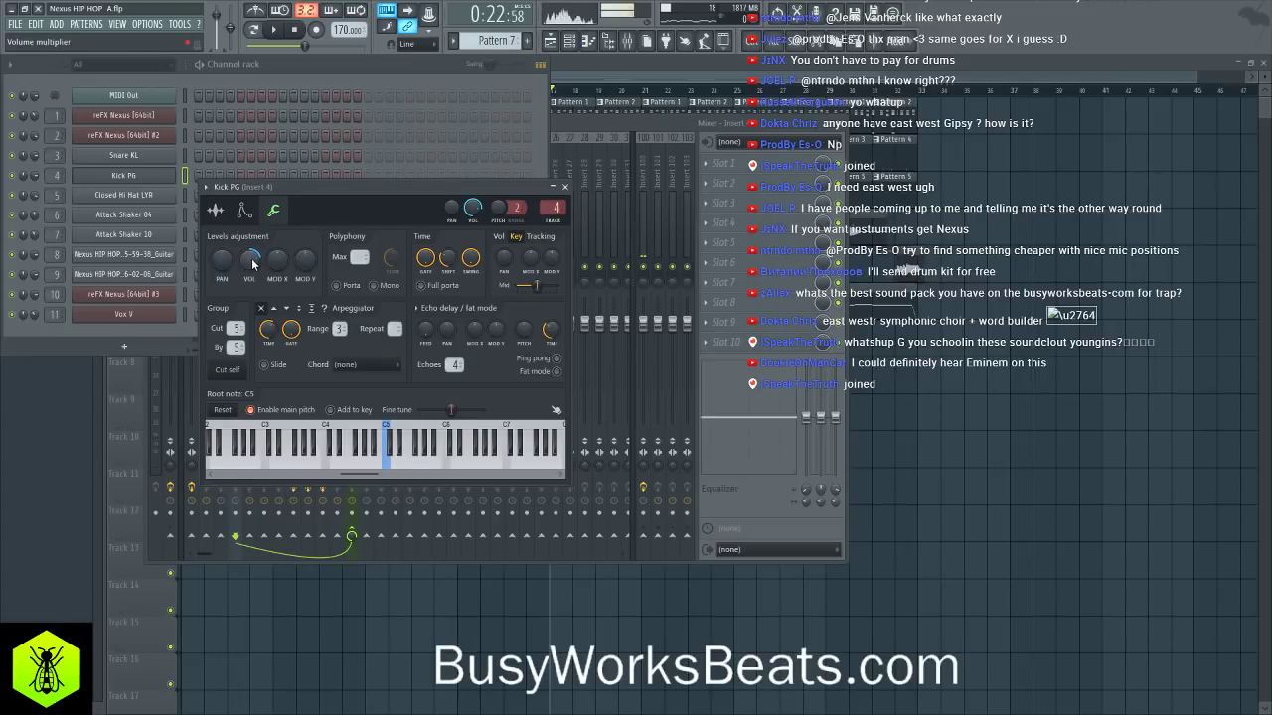
{"action": "key", "text": "space"}
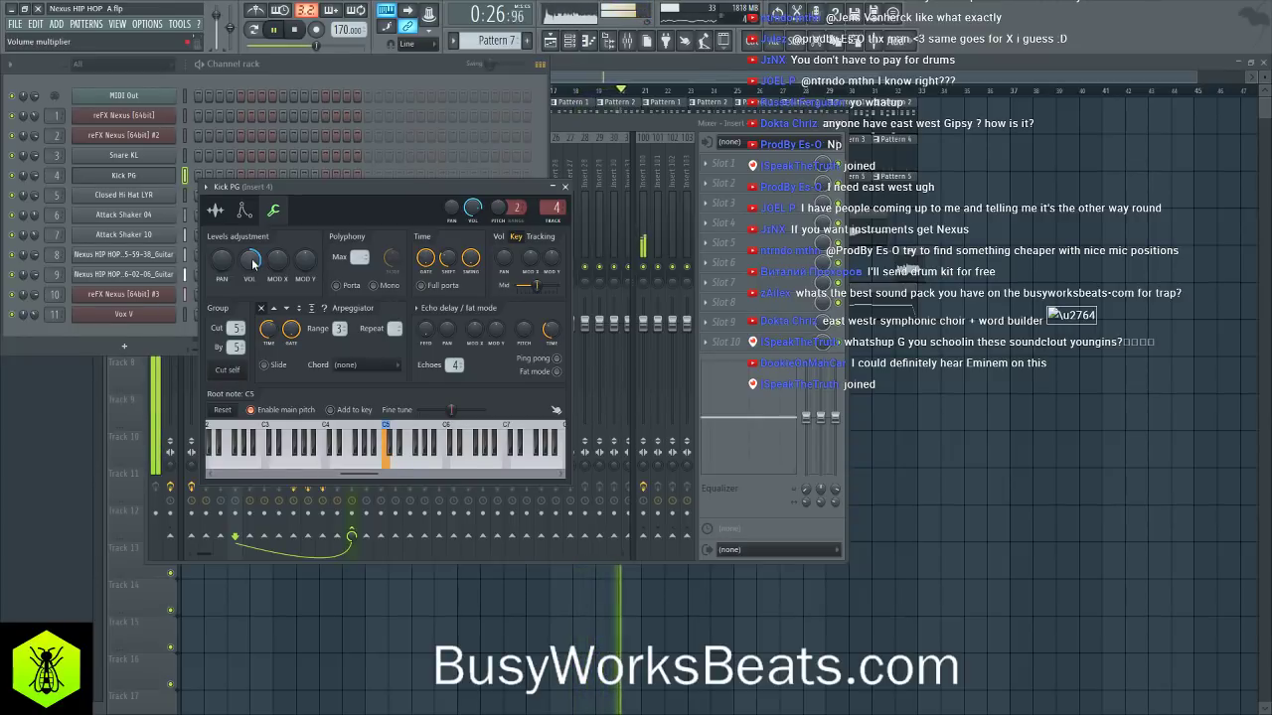
{"action": "left_click", "coordinate": [565, 187]}
{"action": "key", "text": "space"}
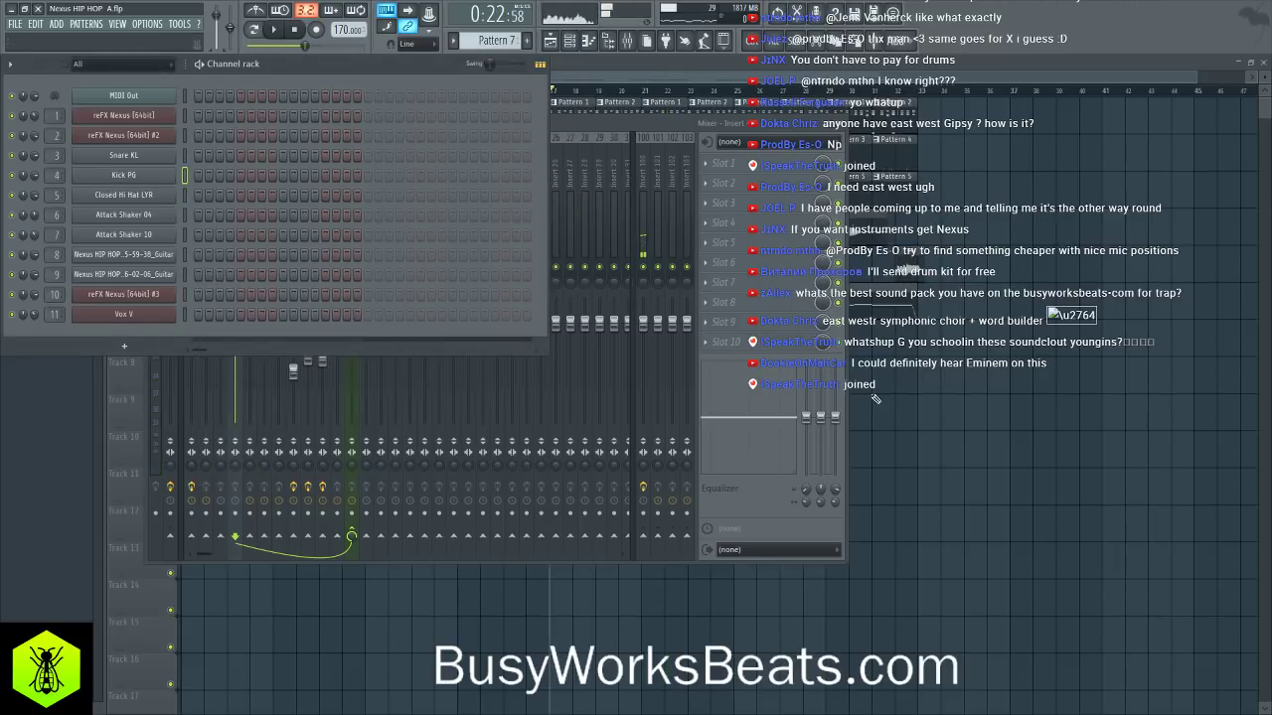
- Play the arrangement from bar 1 and show the mixer to check the track levels
{"action": "key", "text": "F5"}
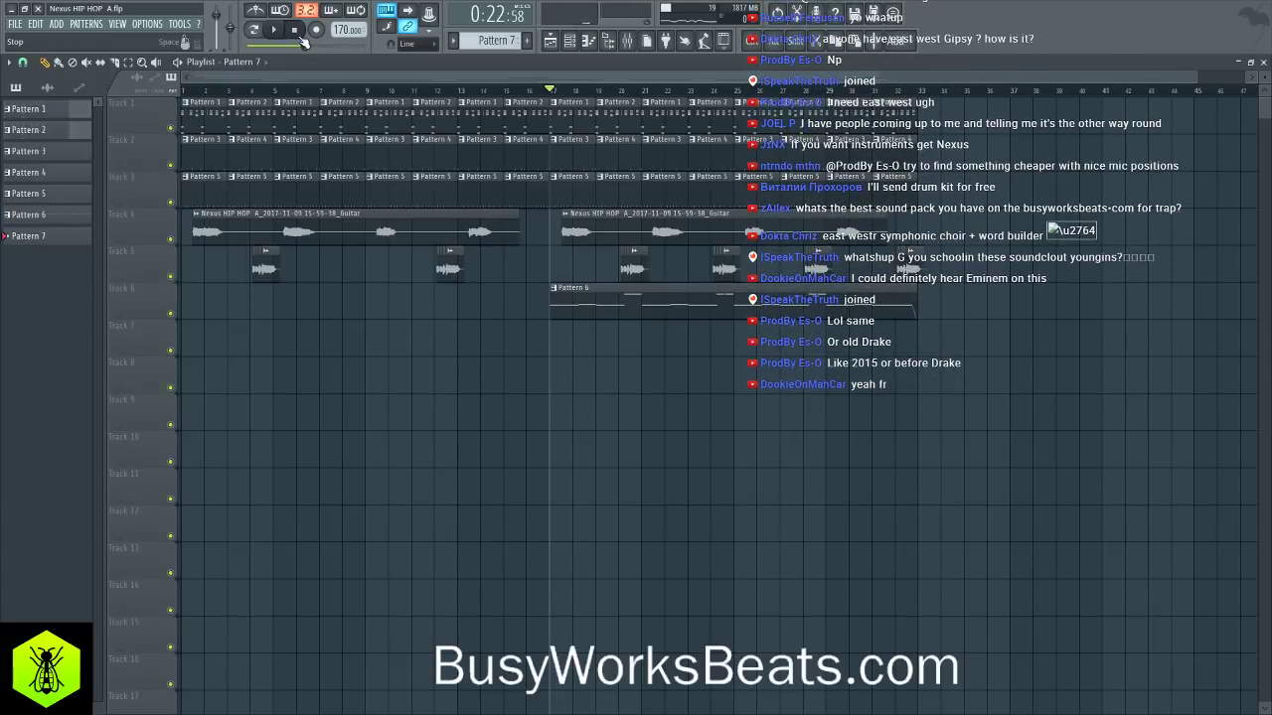
{"action": "left_click", "coordinate": [301, 40]}
{"action": "key", "text": "space"}
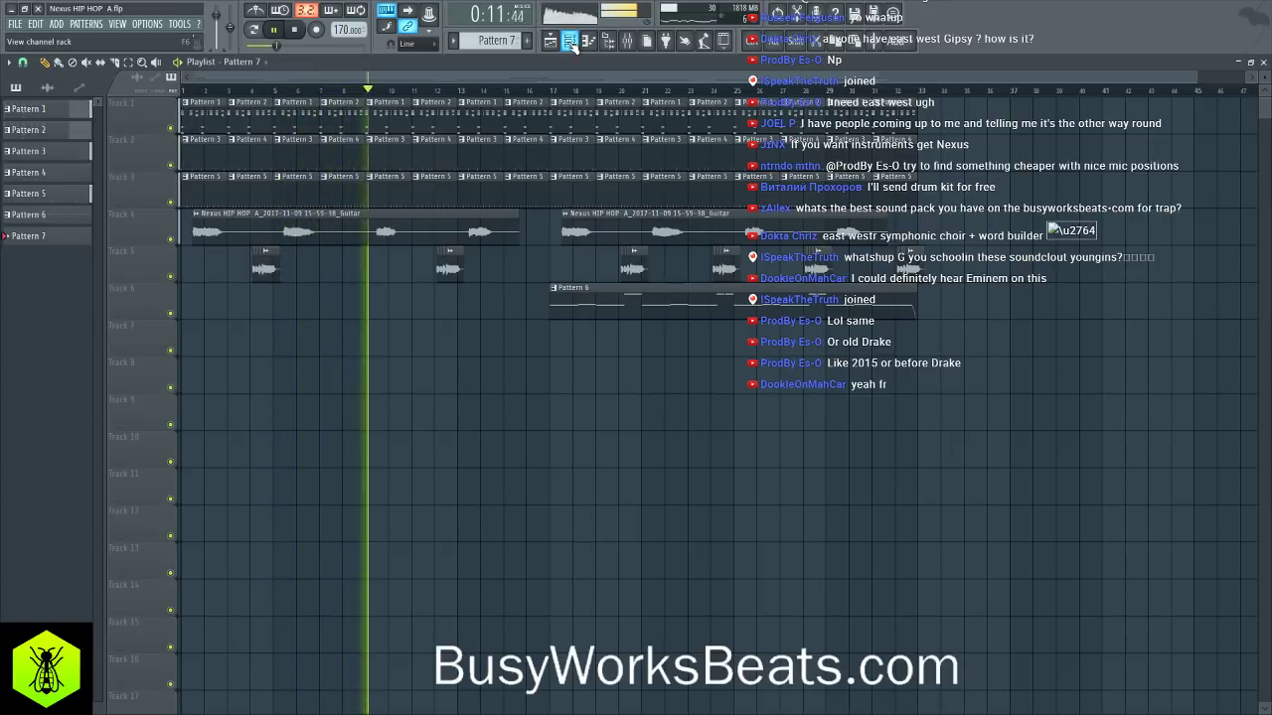
{"action": "left_click", "coordinate": [627, 39]}
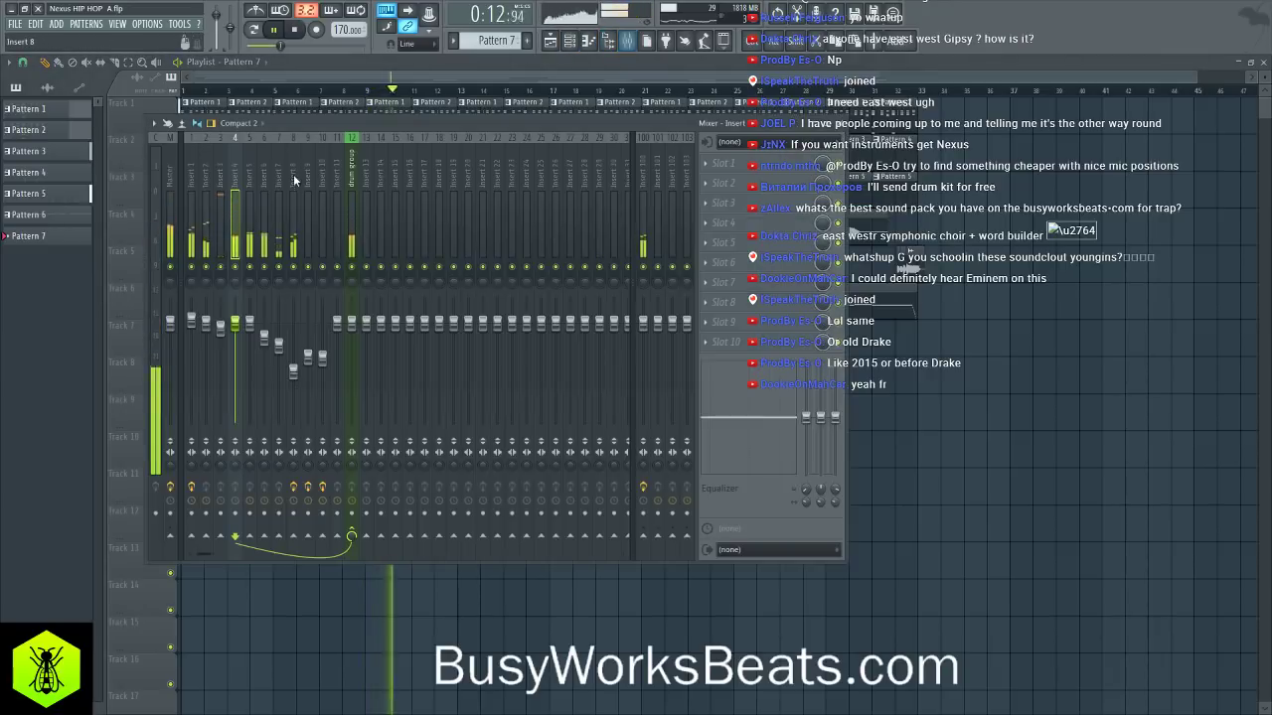
- Load Fruity parametric EQ 2 in slot 1 of Insert 3 and cut its band 7 high shelf to about -12.9 dB
{"action": "left_click", "coordinate": [219, 169]}
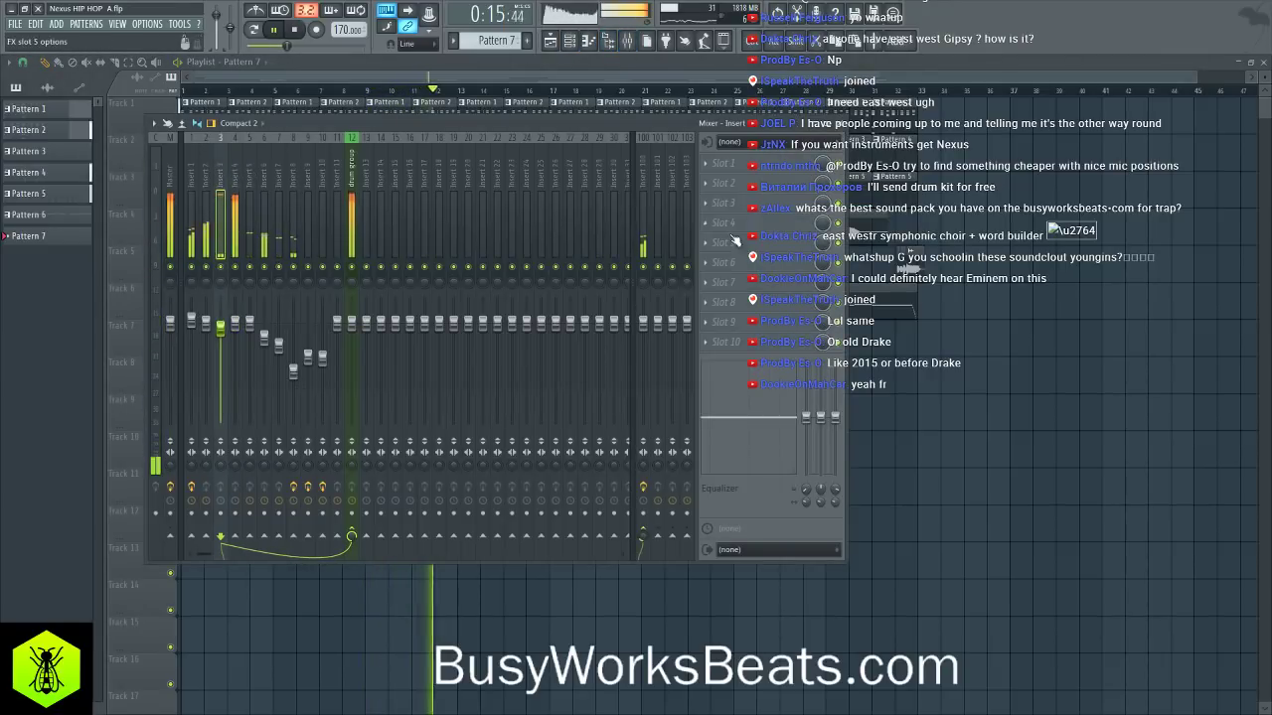
{"action": "key", "text": "space"}
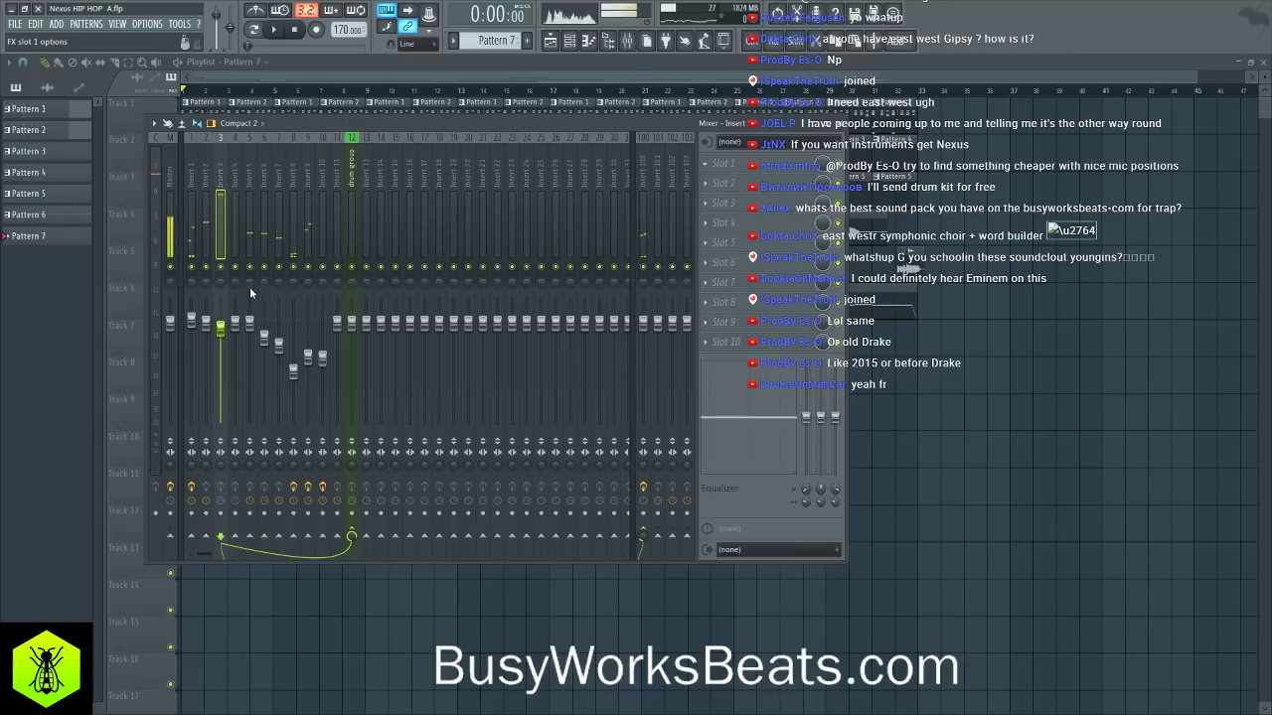
{"action": "left_click", "coordinate": [686, 176]}
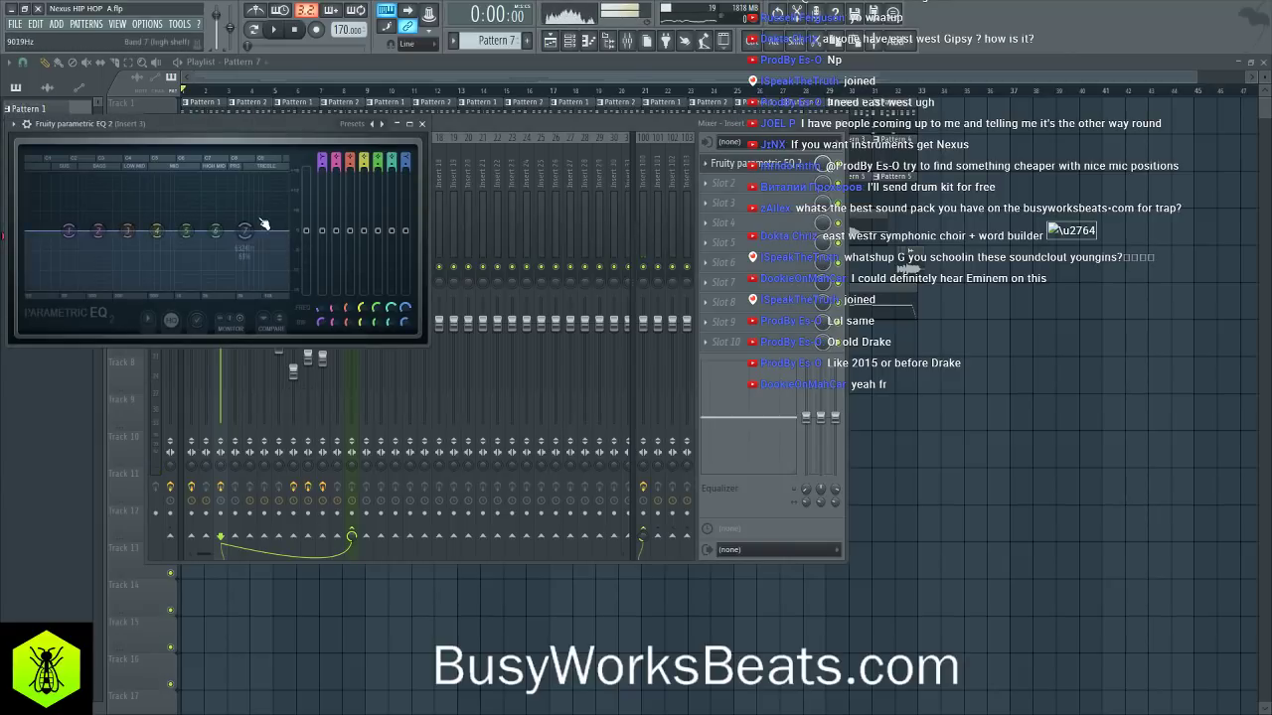
{"action": "left_click_drag", "start_coordinate": [405, 232], "coordinate": [407, 274]}
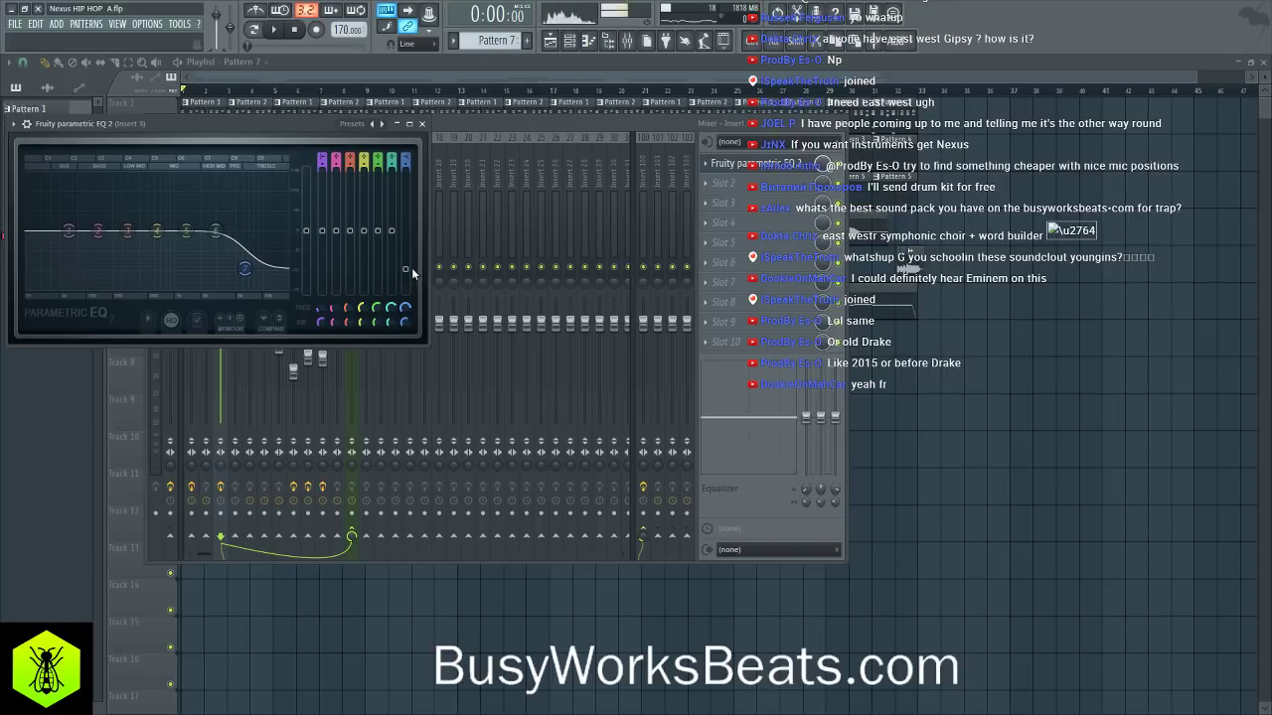
{"action": "left_click_drag", "start_coordinate": [411, 268], "coordinate": [411, 276]}
- Lower the frequency of band 7 in the Insert 3 parametric EQ while playing the beat
{"action": "key", "text": "space"}
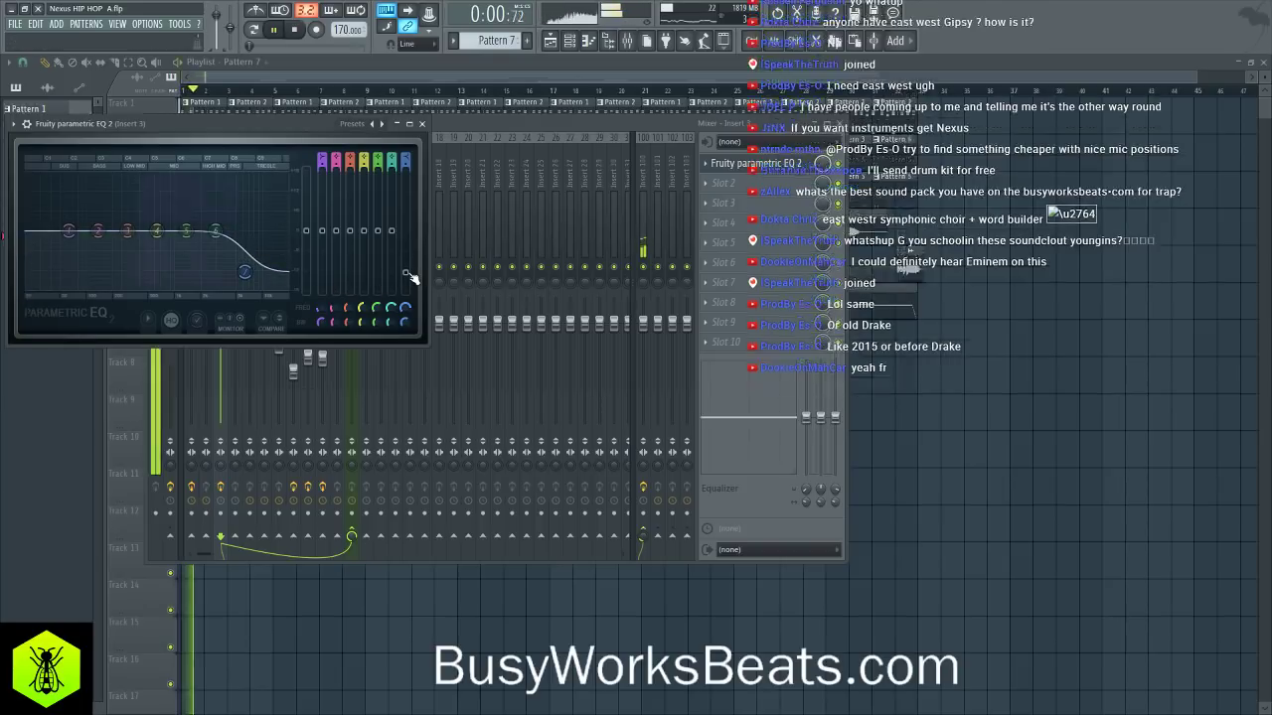
{"action": "key", "text": "space"}
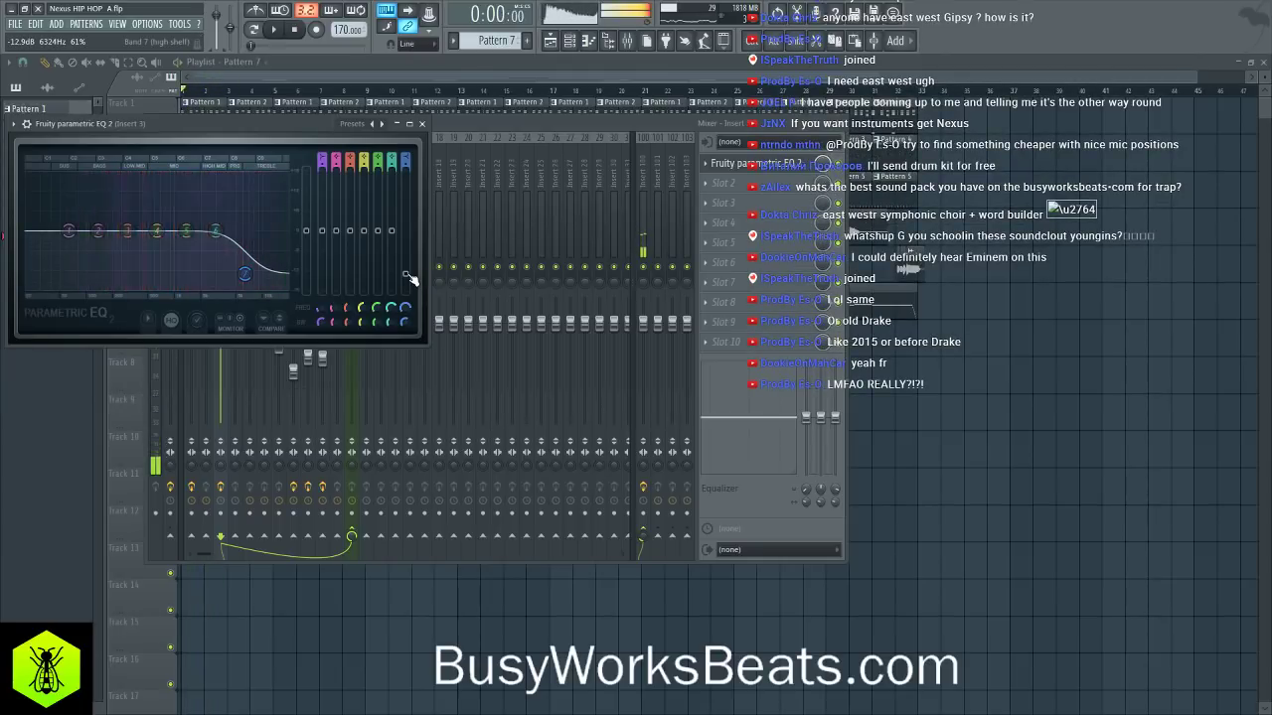
{"action": "key", "text": "space"}
{"action": "left_click_drag", "start_coordinate": [405, 308], "coordinate": [405, 323]}
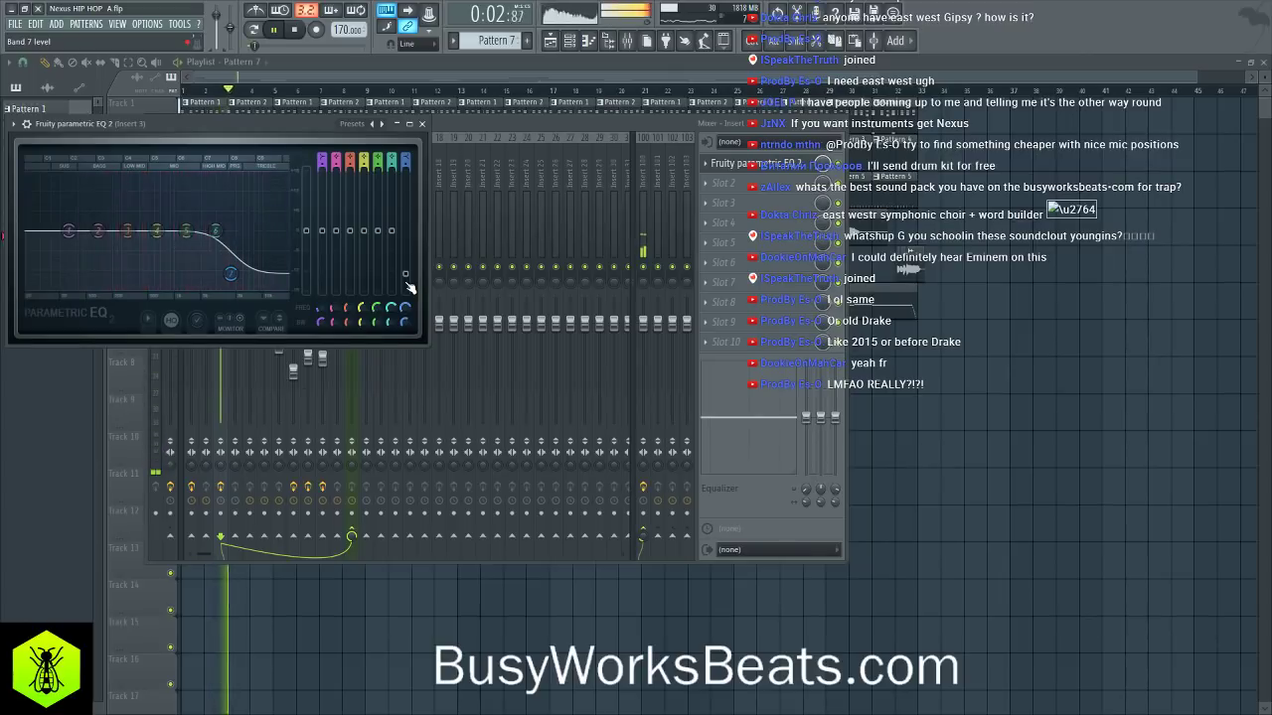
- Close the parametric EQ and the mixer, and save the project
{"action": "left_click", "coordinate": [422, 124]}
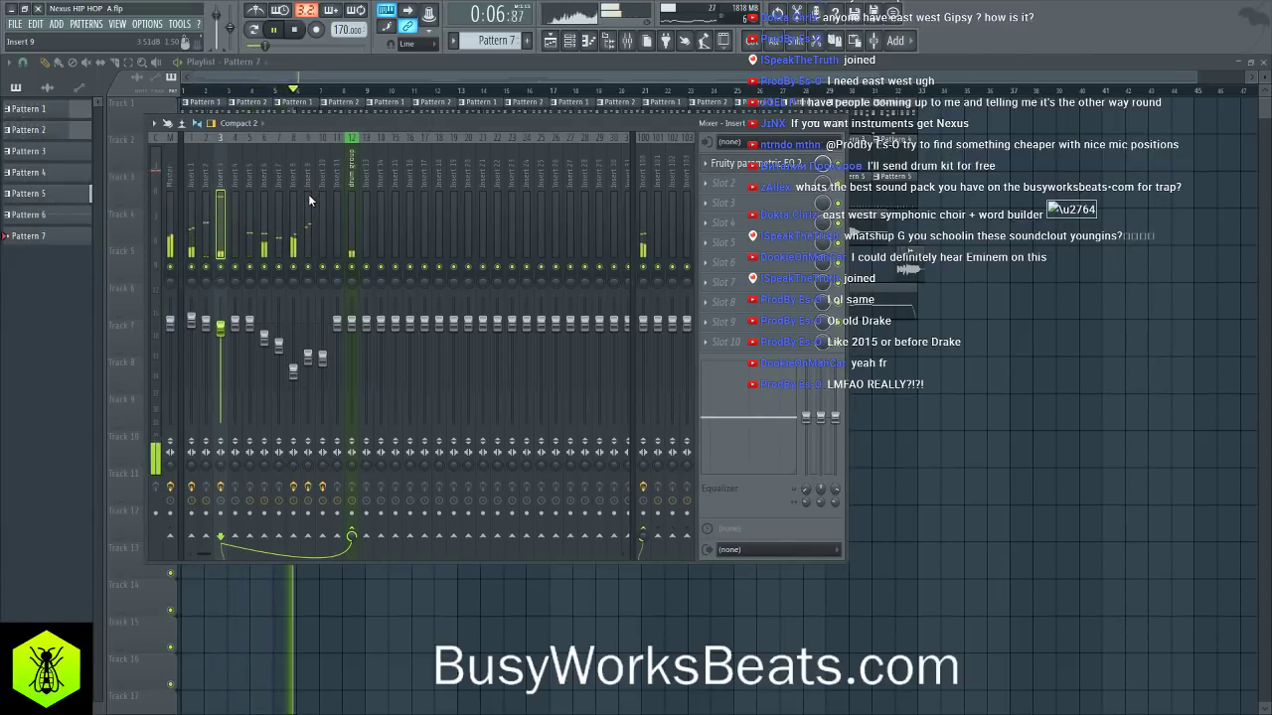
{"action": "key", "text": "space"}
{"action": "key", "text": "F9"}
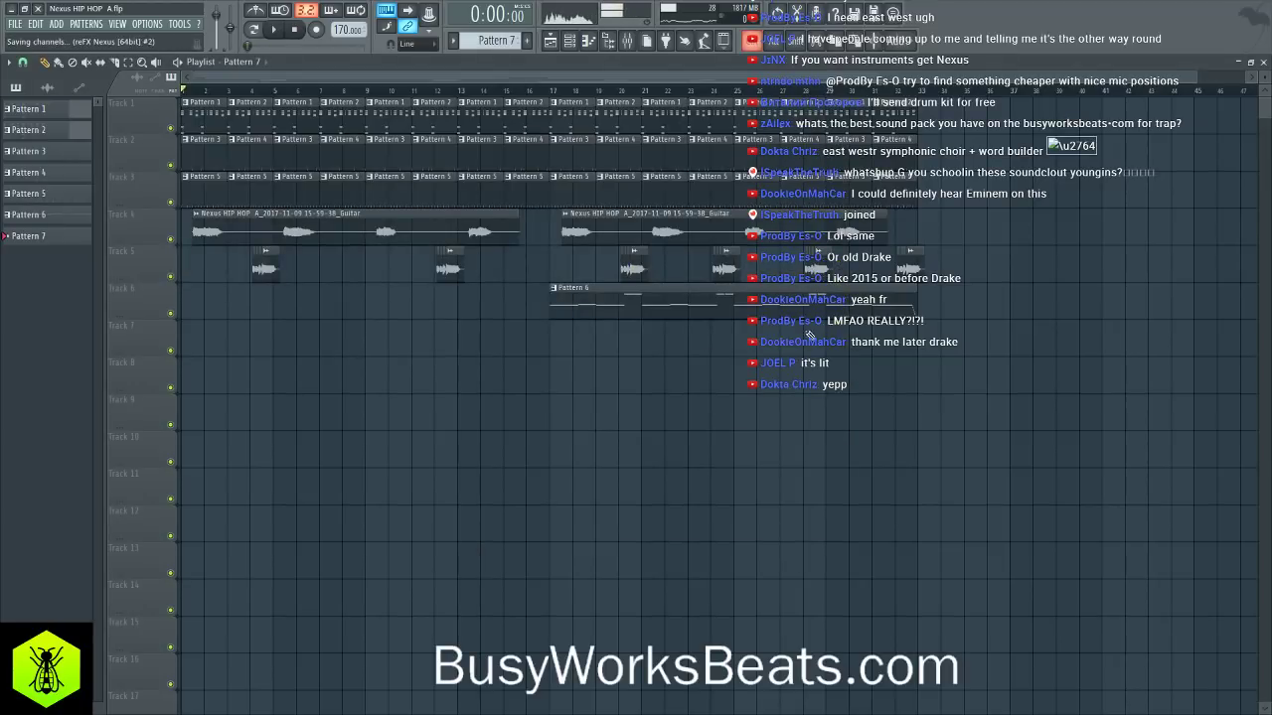
- Play the arrangement from bar 1 with only the playlist shown to check the snare in the mix
{"action": "key", "text": "F6"}
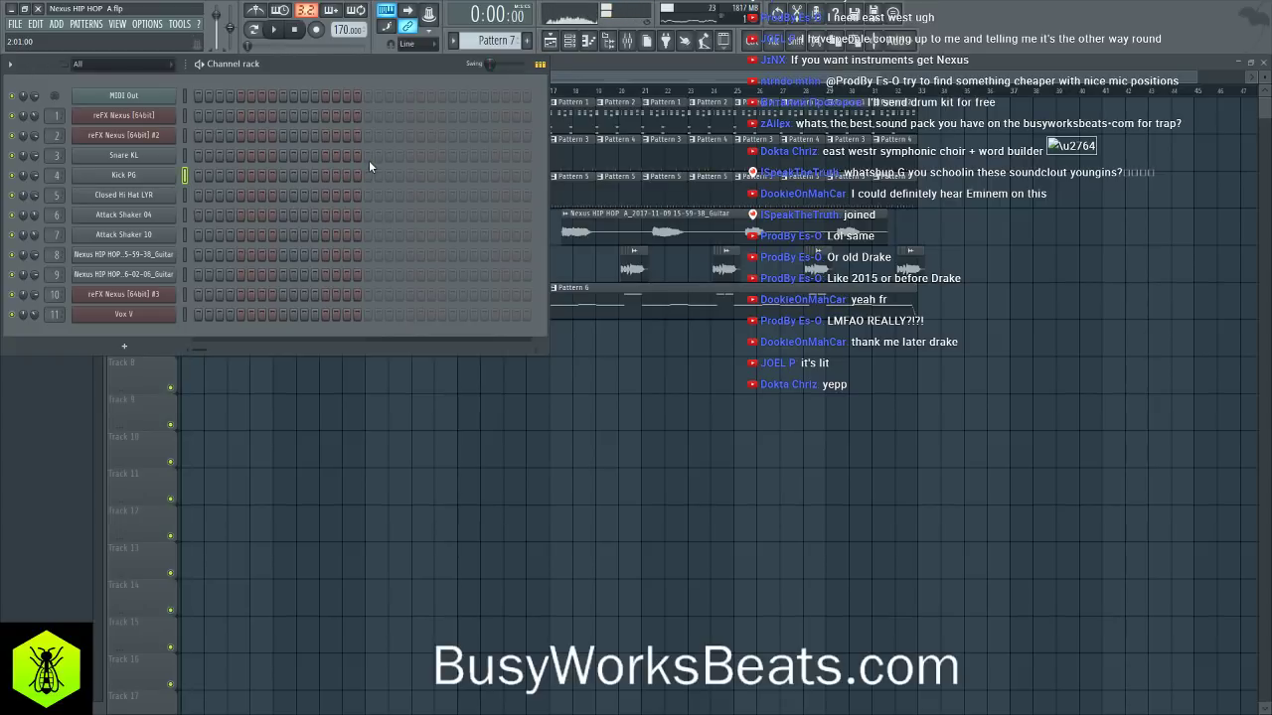
{"action": "key", "text": "F6"}
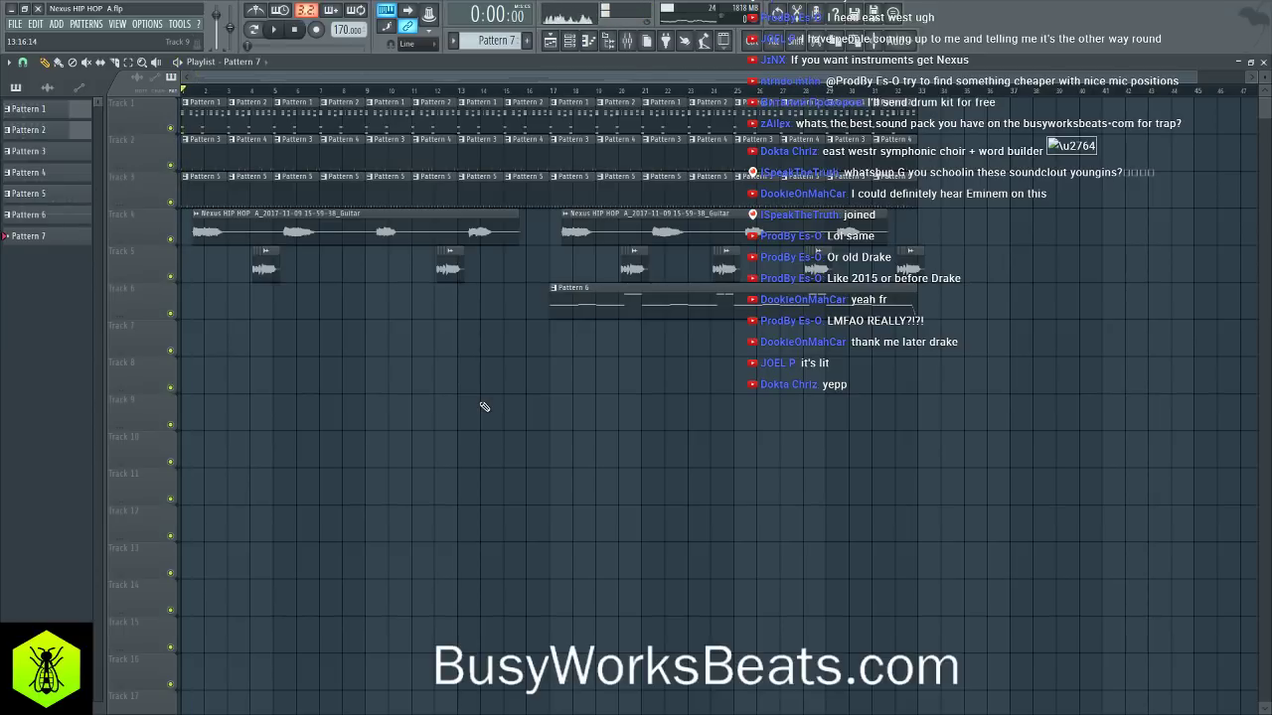
{"action": "key", "text": "space"}
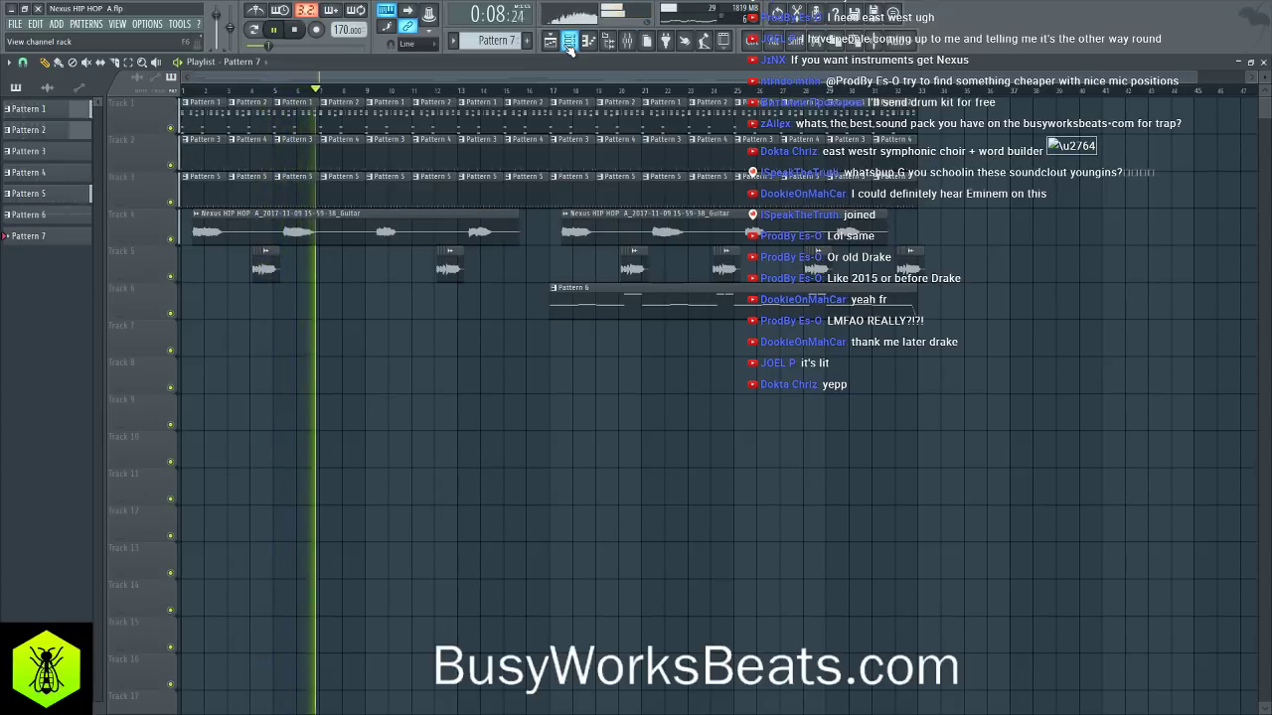
{"action": "key", "text": "space"}
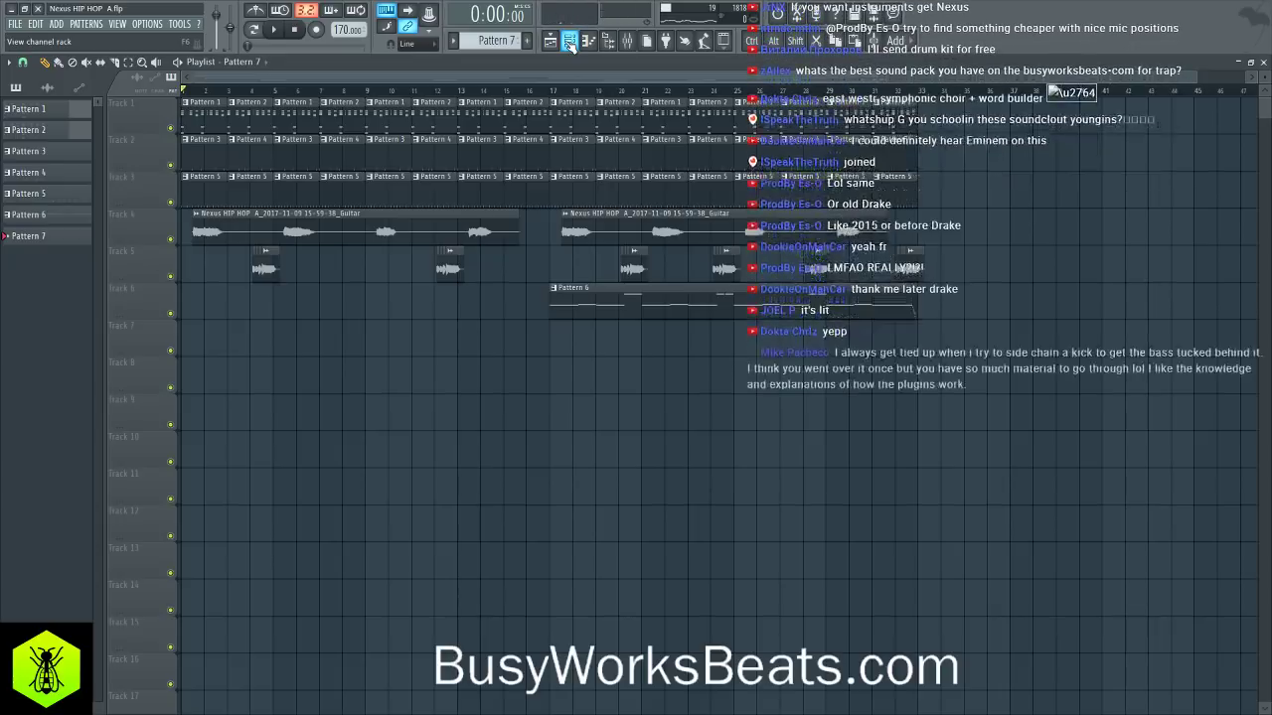
- Play the arrangement from bar 1 while watching the mixer levels, and again with only the playlist shown
{"action": "left_click", "coordinate": [628, 44]}
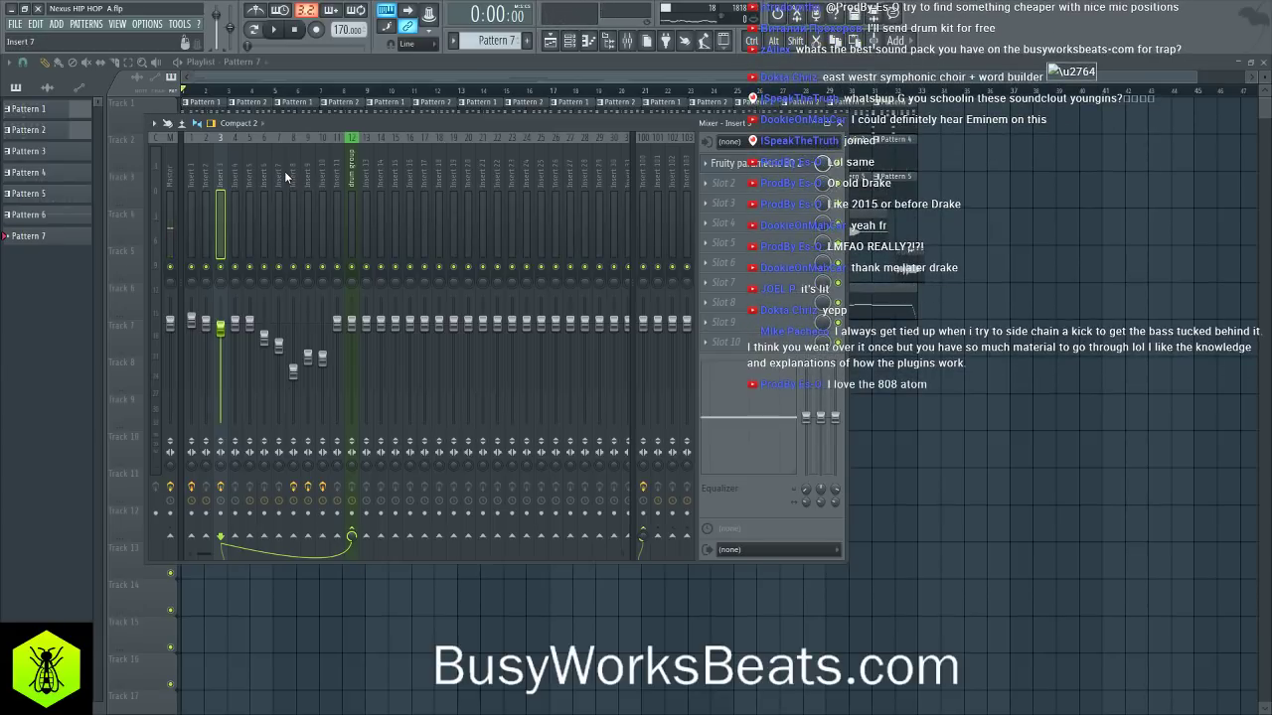
{"action": "key", "text": "space"}
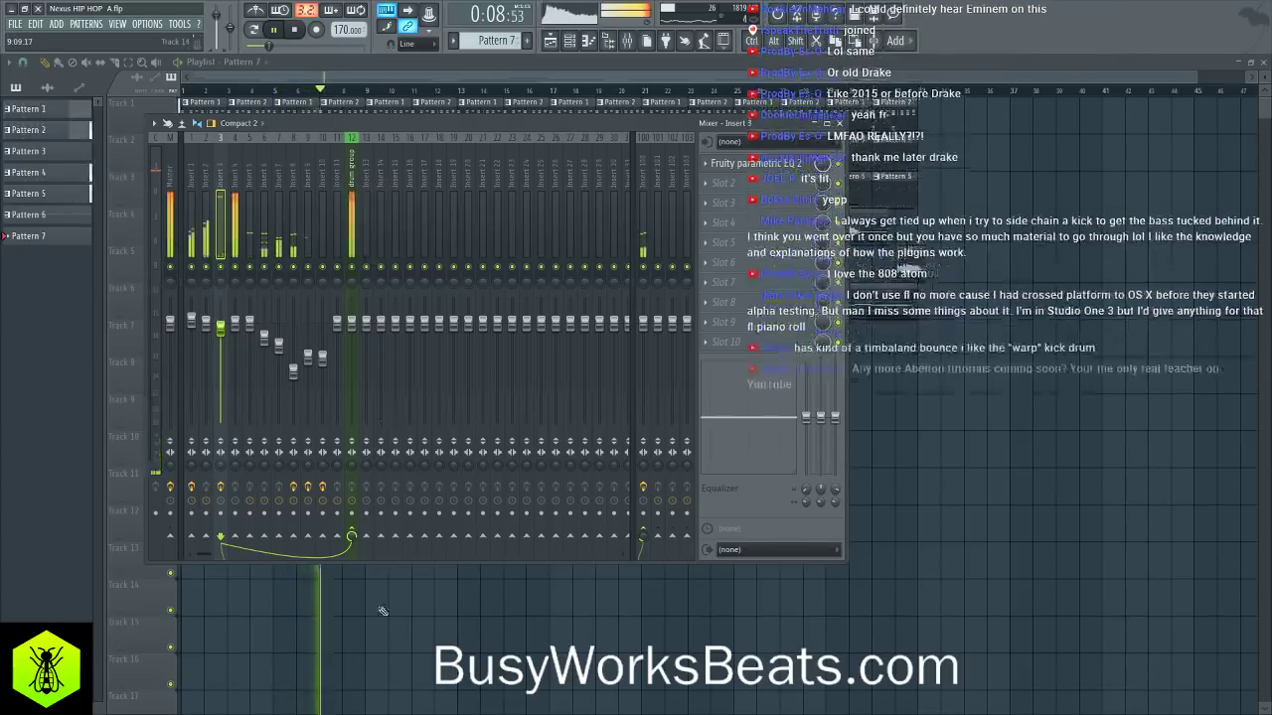
{"action": "key", "text": "F9"}
{"action": "key", "text": "space"}
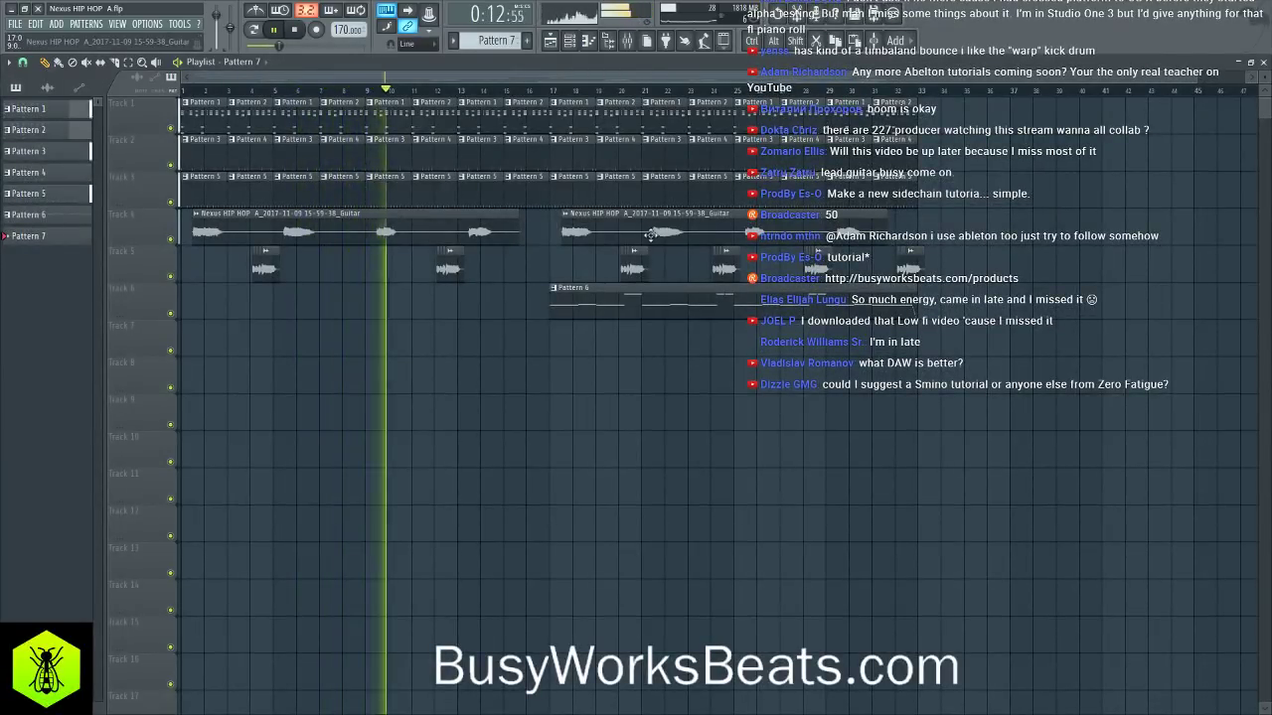
- Lower the Kick PG channel's pitch in its channel settings during playback
{"action": "key", "text": "F6"}
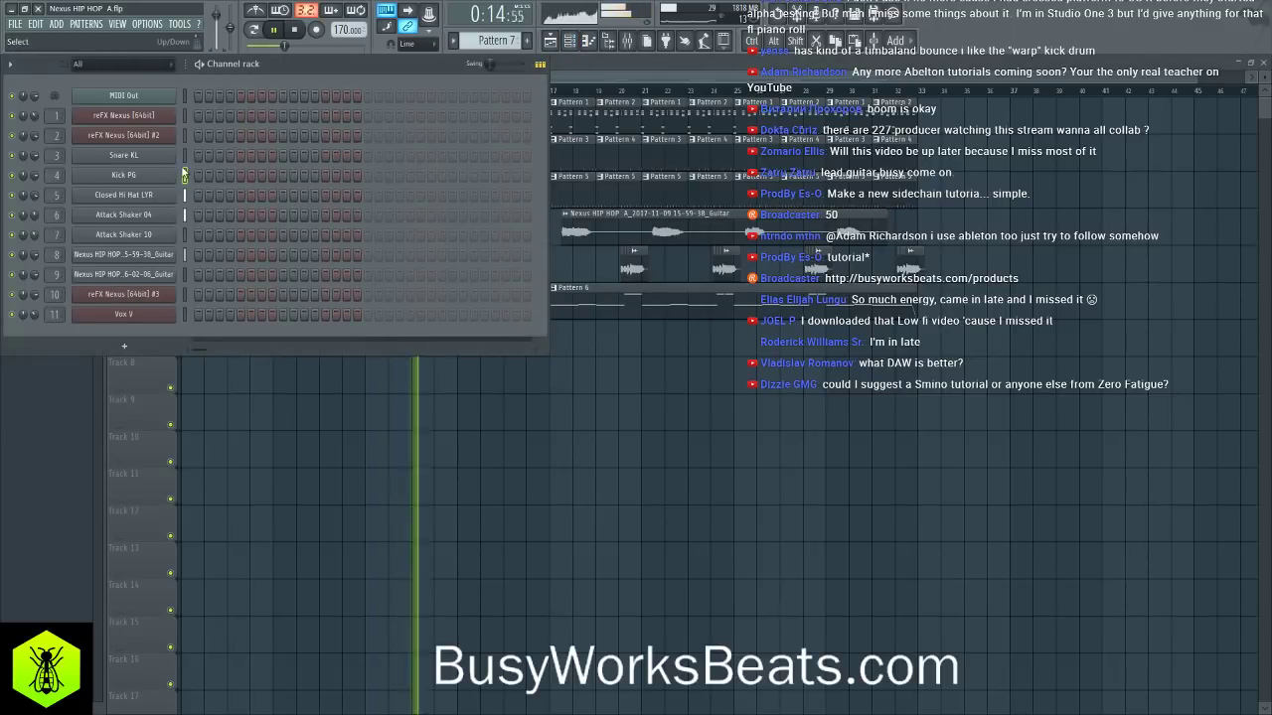
{"action": "left_click", "coordinate": [154, 176]}
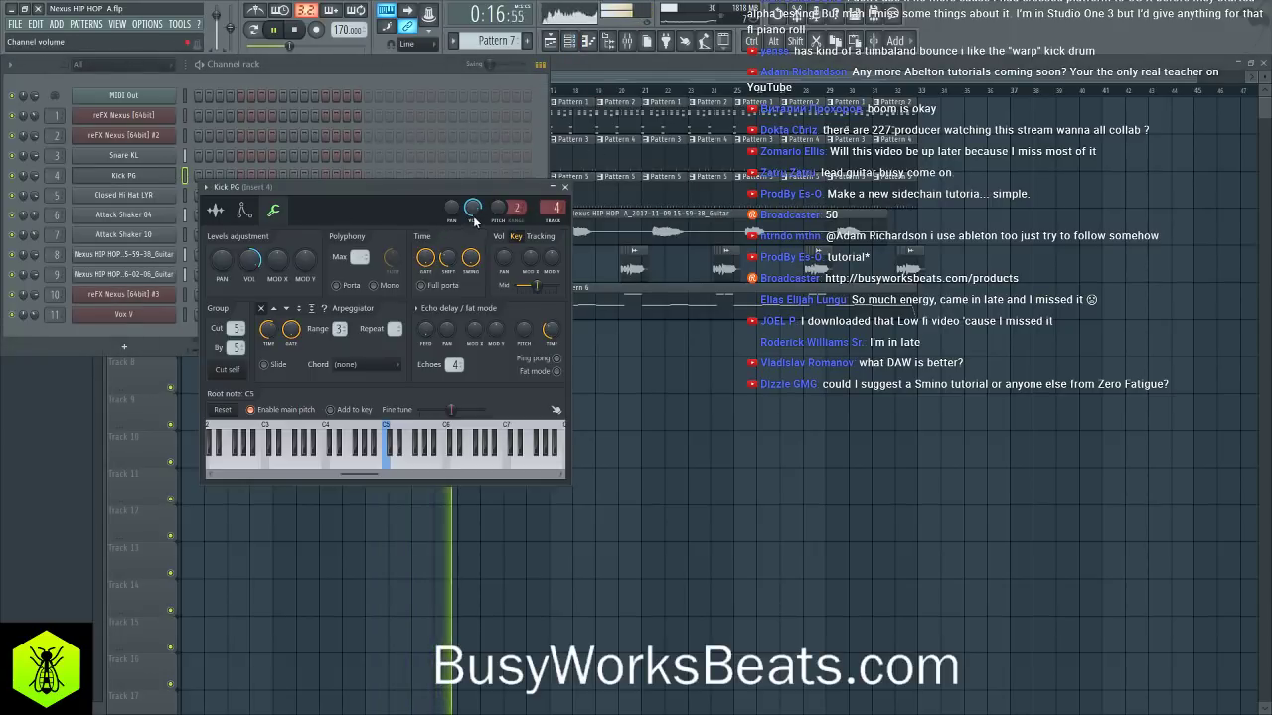
{"action": "left_click_drag", "start_coordinate": [502, 210], "coordinate": [502, 228]}
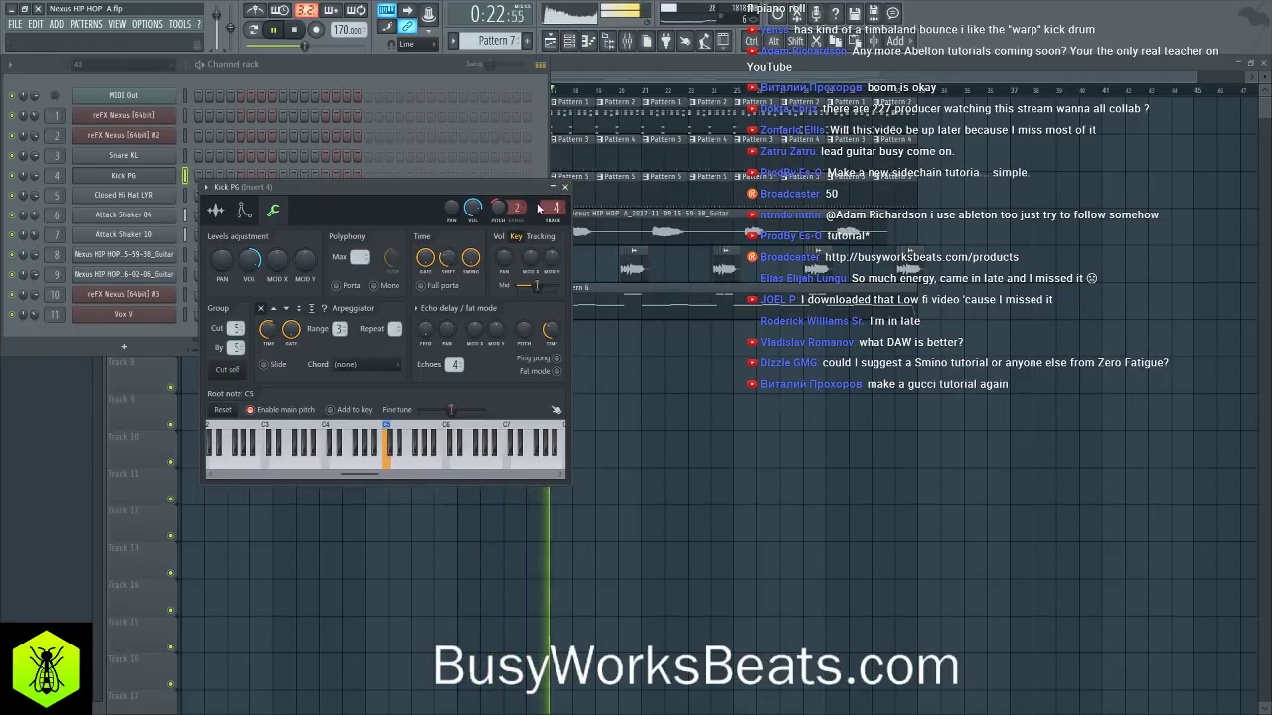
{"action": "left_click", "coordinate": [512, 395]}
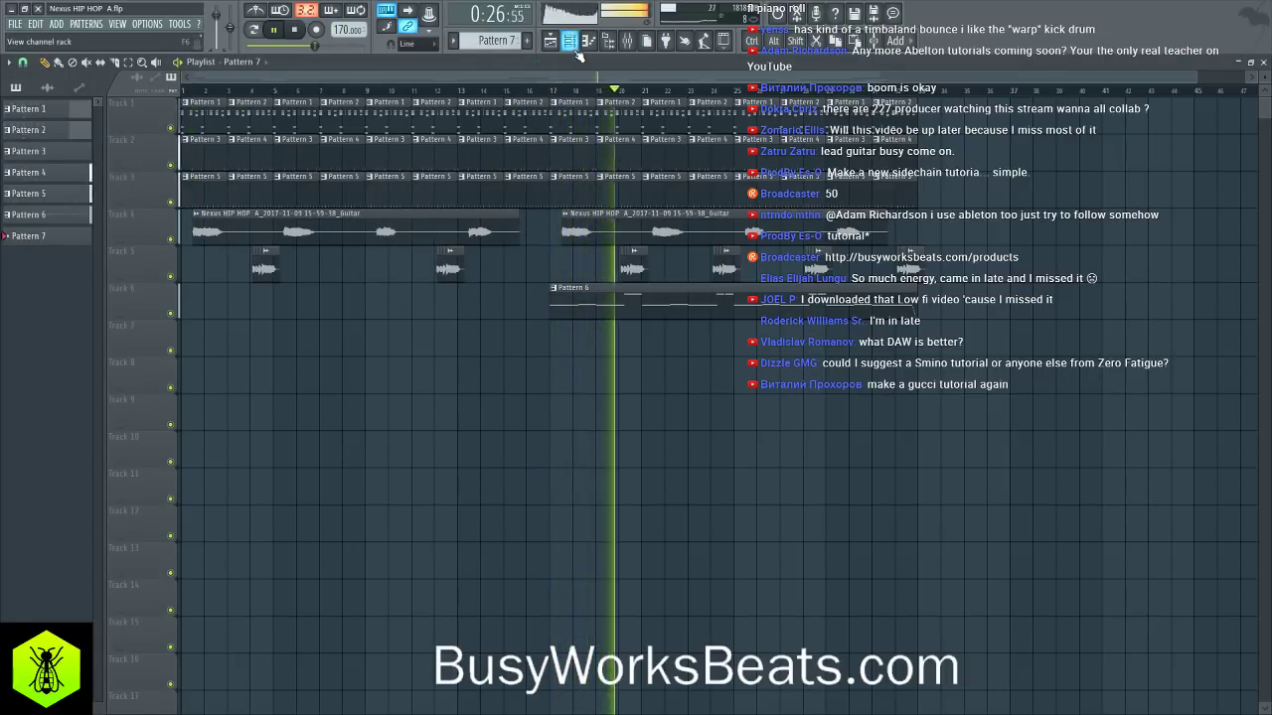
- Open the reFX Nexus #3 instrument and examine the effect settings of the BA Basic Triangle preset during playback
{"action": "key", "text": "F6"}
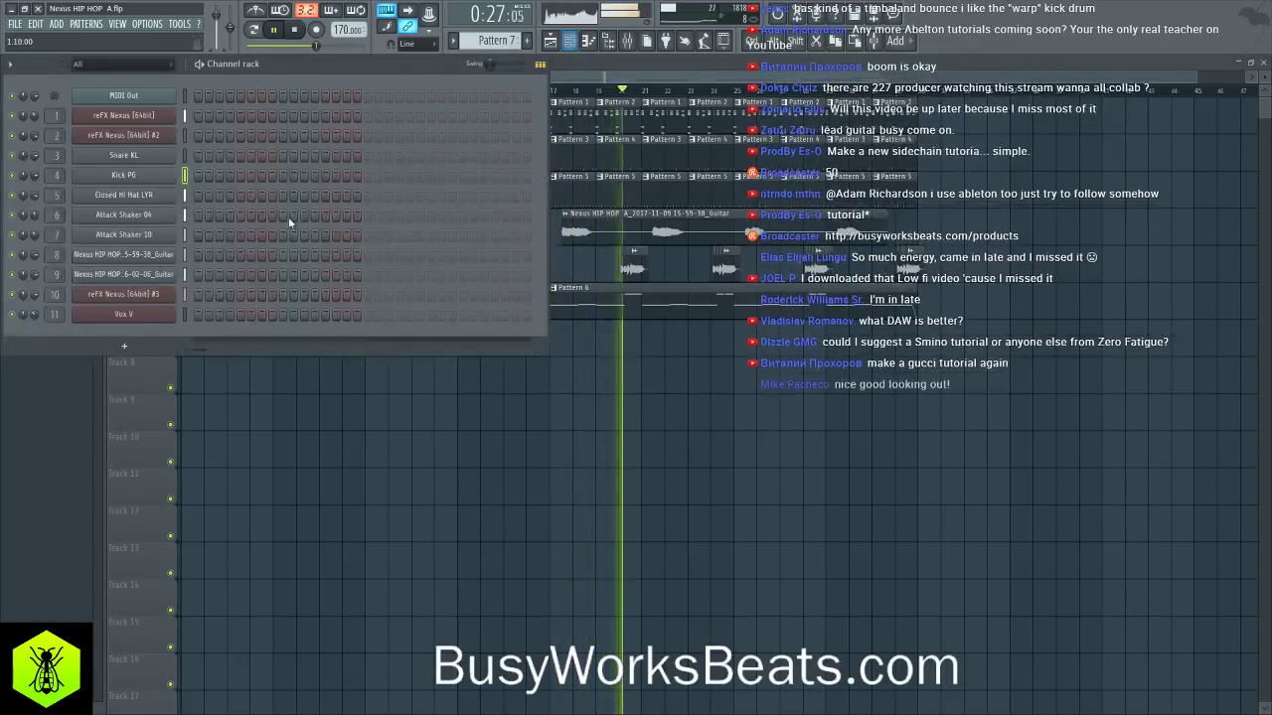
{"action": "left_click", "coordinate": [149, 294]}
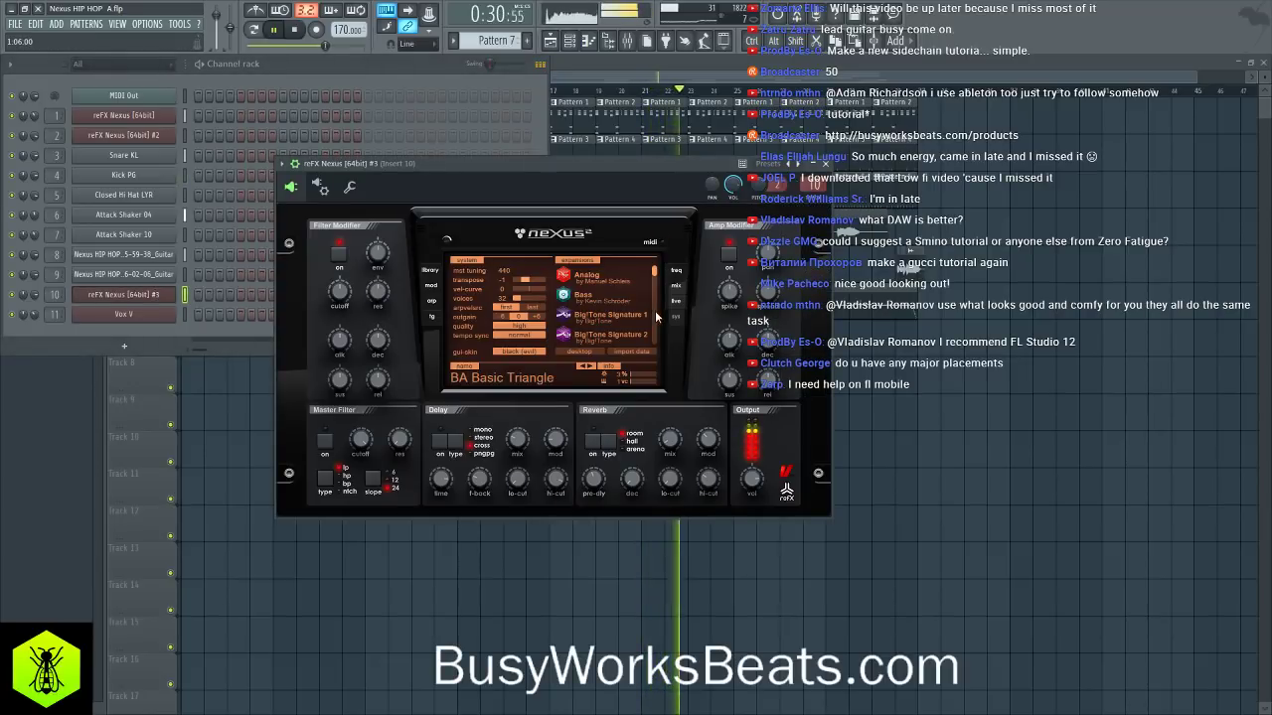
{"action": "left_click", "coordinate": [682, 285]}
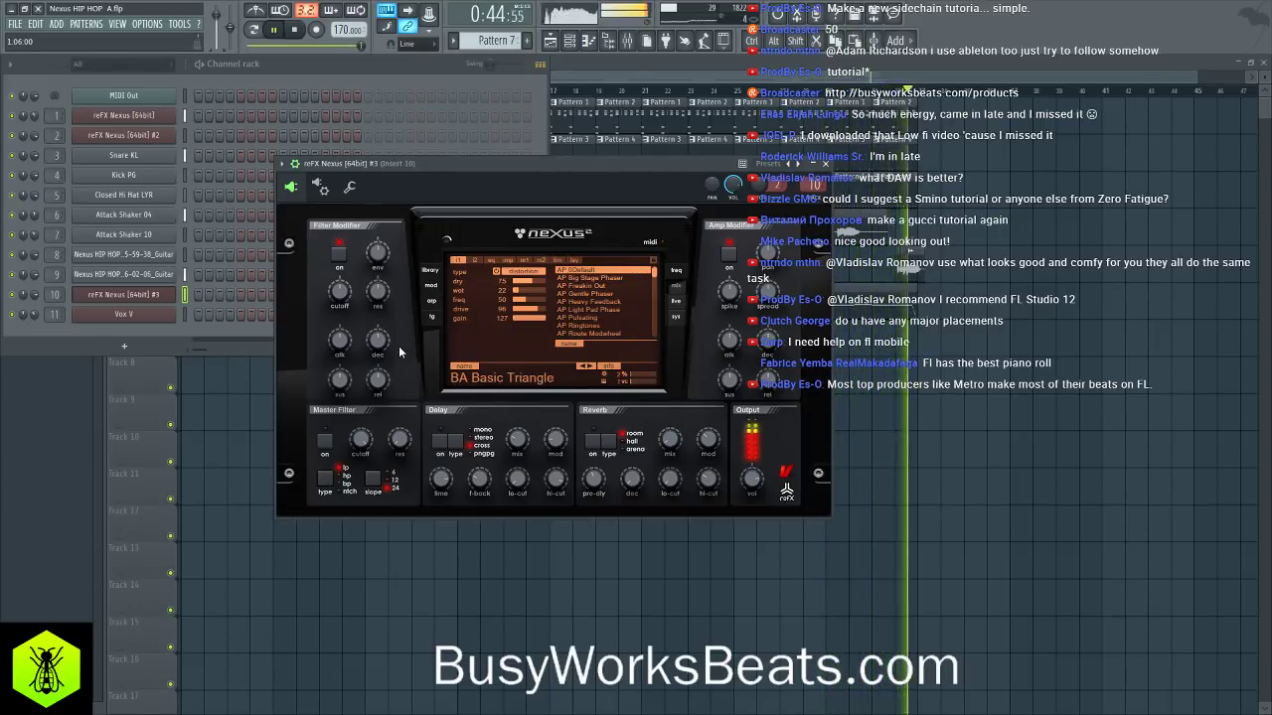
- Restart the arrangement from bar 1 several times with only the playlist shown to check the overall sound
{"action": "key", "text": "space"}
{"action": "key", "text": "space"}
{"action": "key", "text": "F5"}
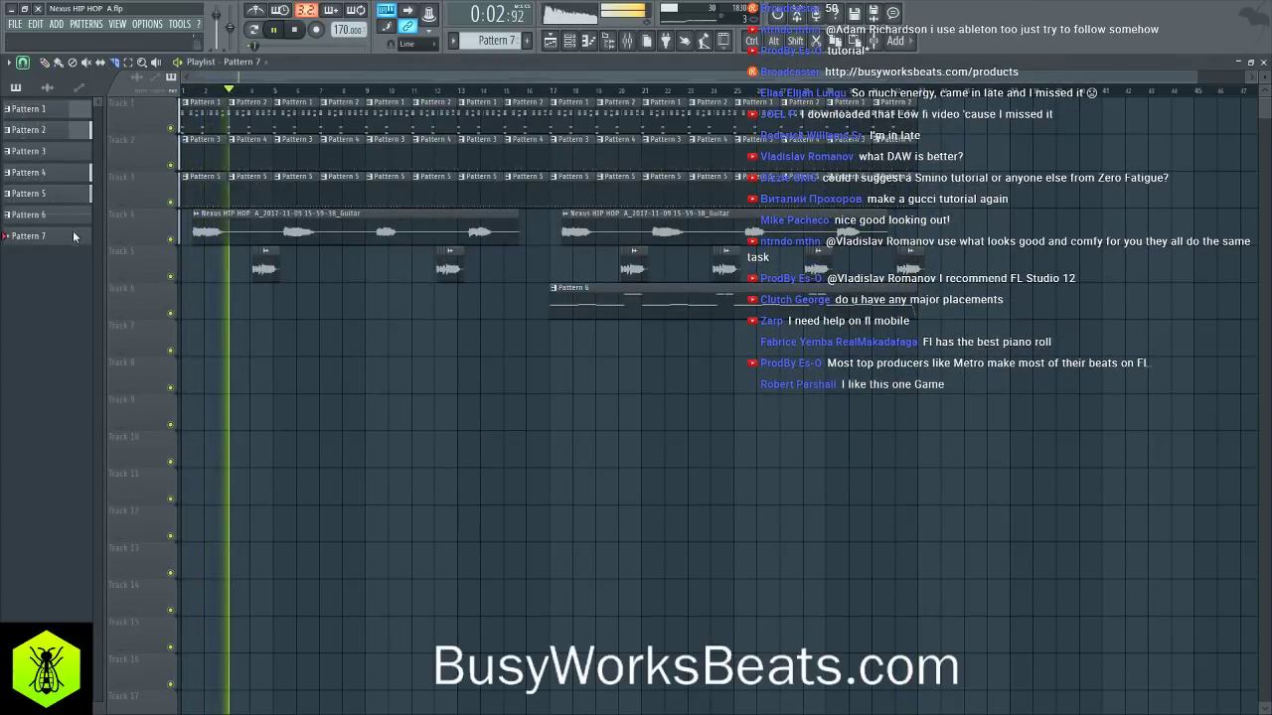
{"action": "key", "text": "space"}
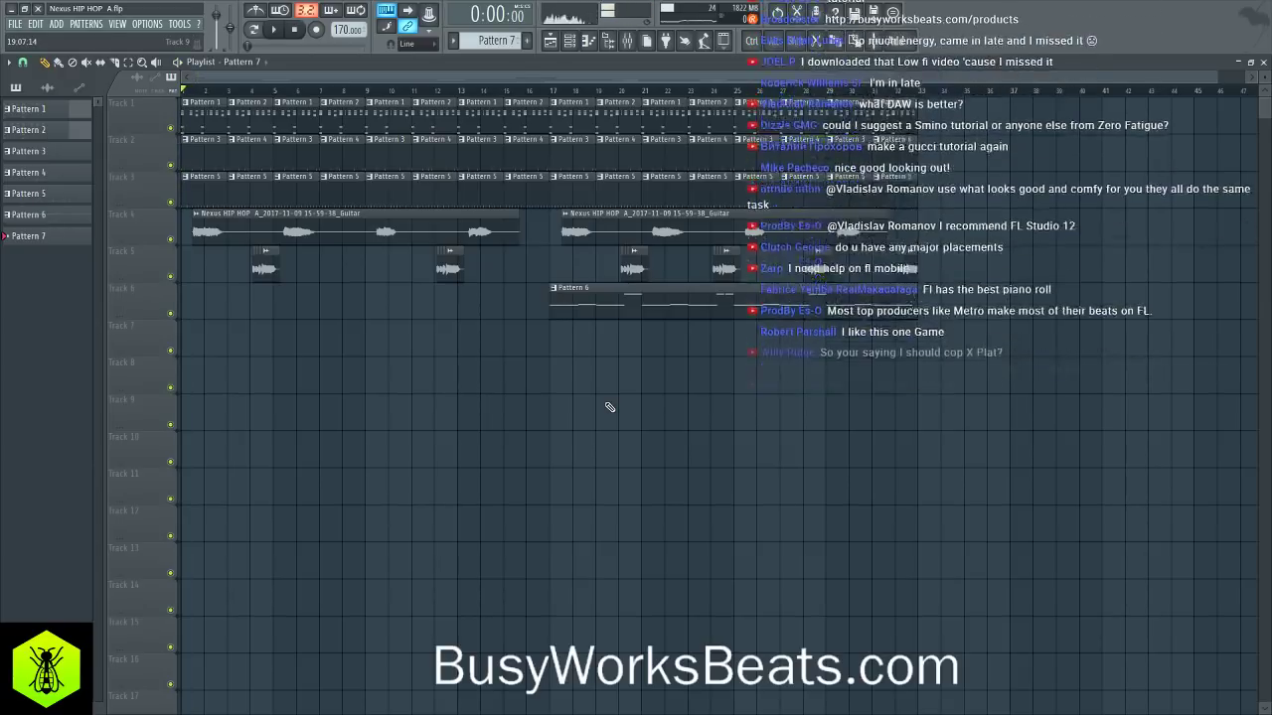
{"action": "key", "text": "space"}
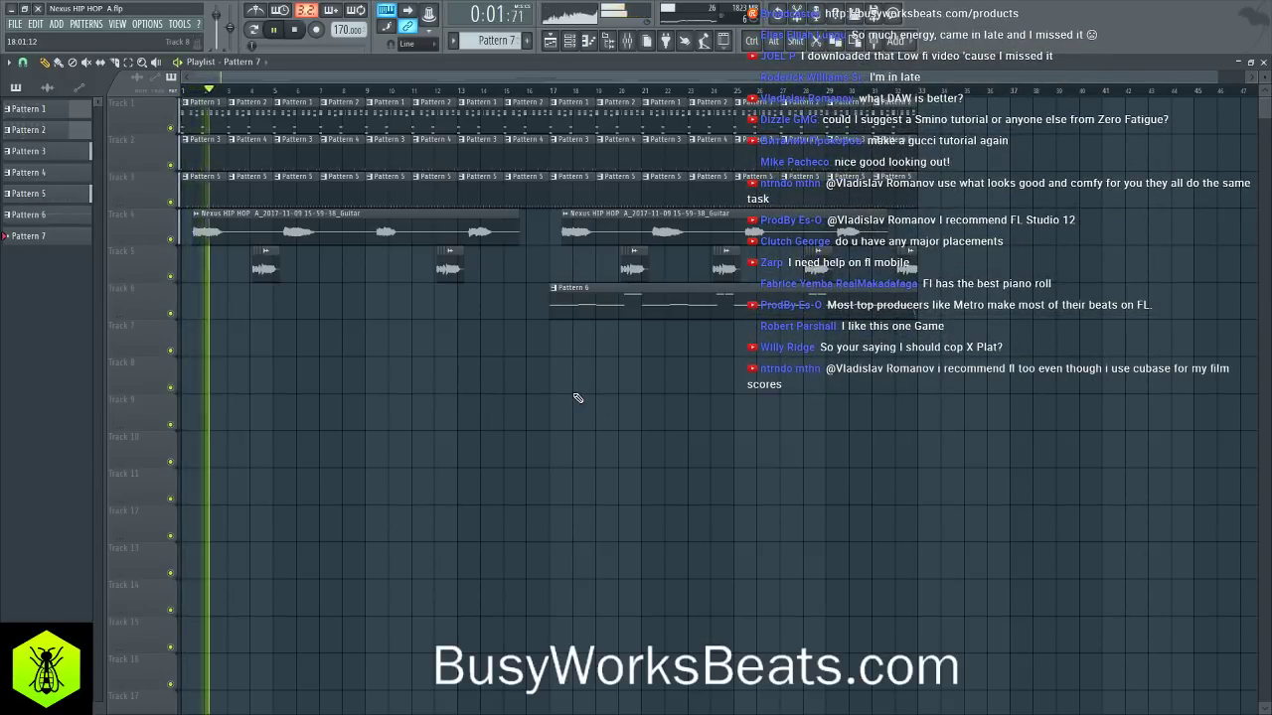
{"action": "key", "text": "space"}
- Select all playlist clips and duplicate them directly after bar 32 to double the arrangement's length
{"action": "key", "text": "ctrl+a"}
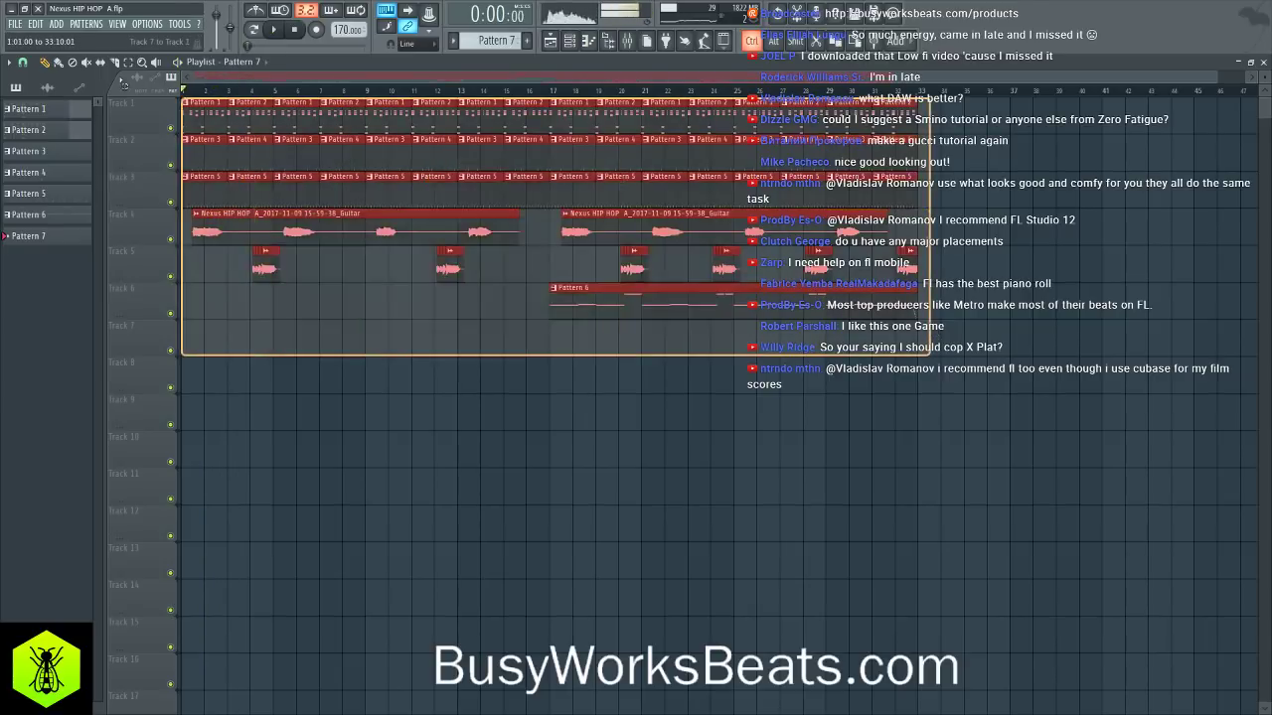
{"action": "key", "text": "ctrl+b"}
{"action": "scroll", "coordinate": [812, 369], "scroll_direction": "down", "scroll_amount": 4}
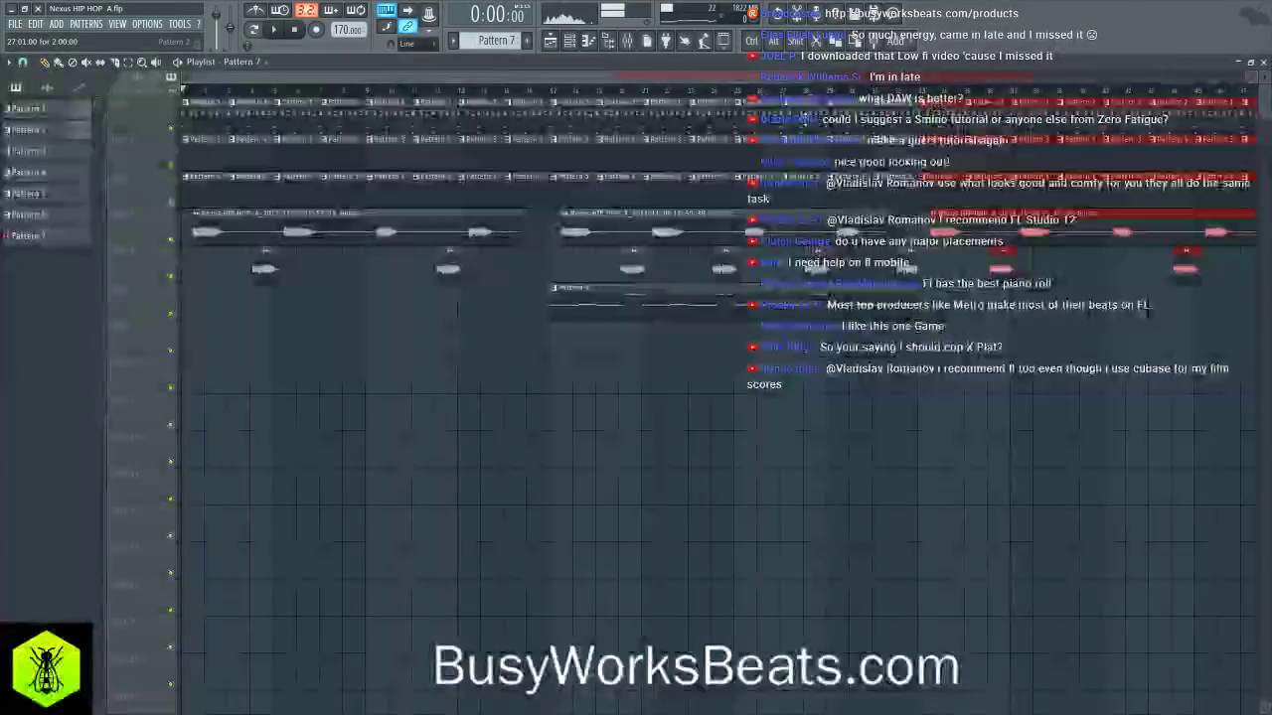
{"action": "left_click", "coordinate": [812, 369]}
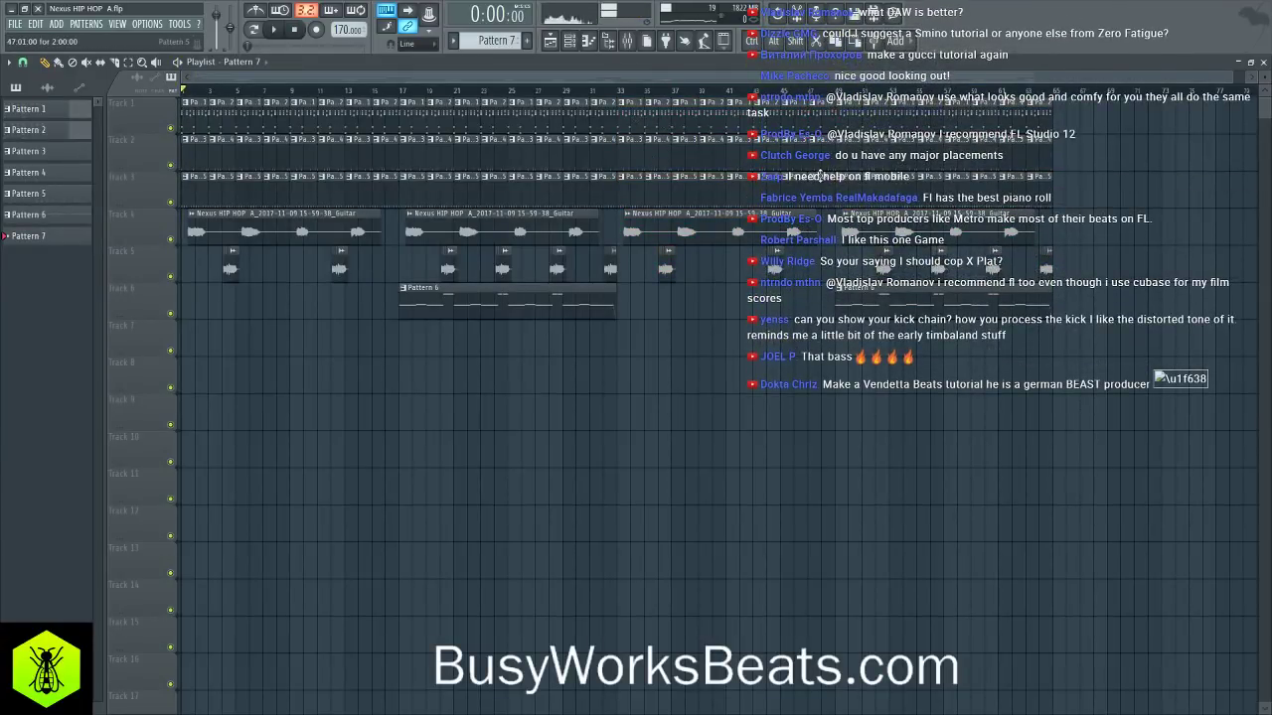
- Play the extended arrangement from bar 1 and open the Snare KL channel settings
{"action": "scroll", "coordinate": [644, 84], "scroll_direction": "up", "scroll_amount": 5}
{"action": "key", "text": "space"}
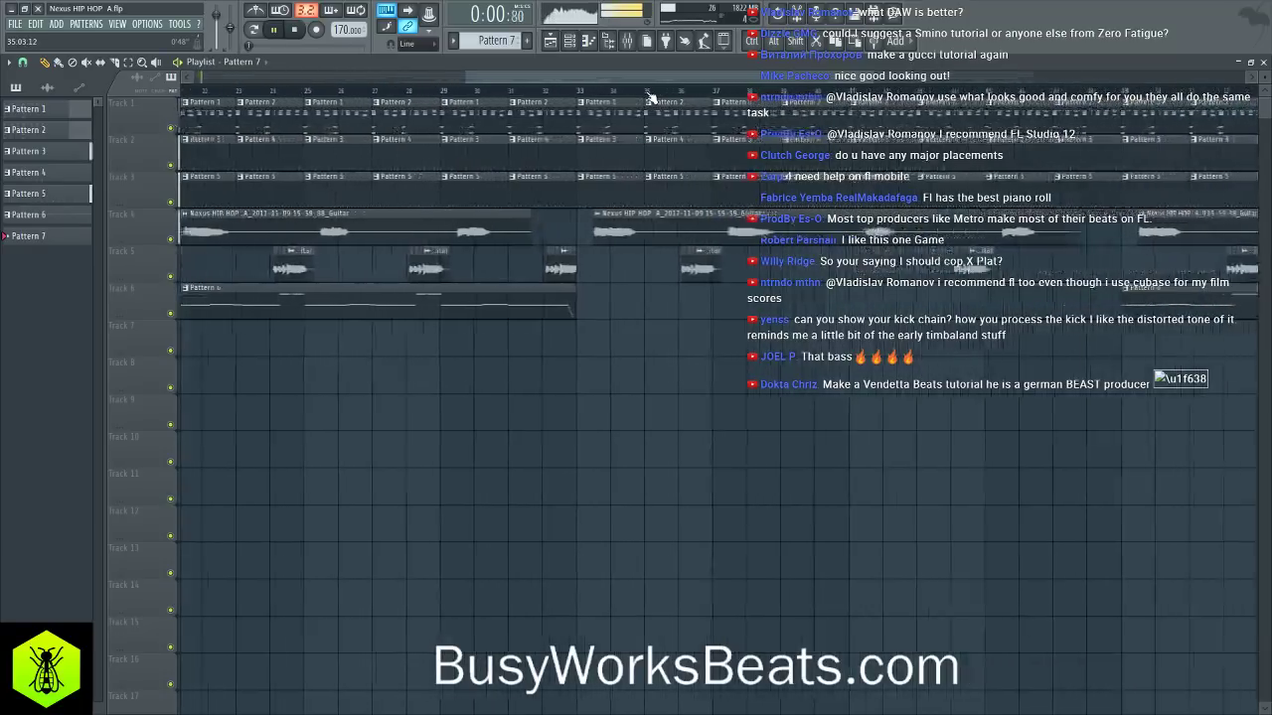
{"action": "scroll", "coordinate": [651, 95], "scroll_direction": "down", "scroll_amount": 5}
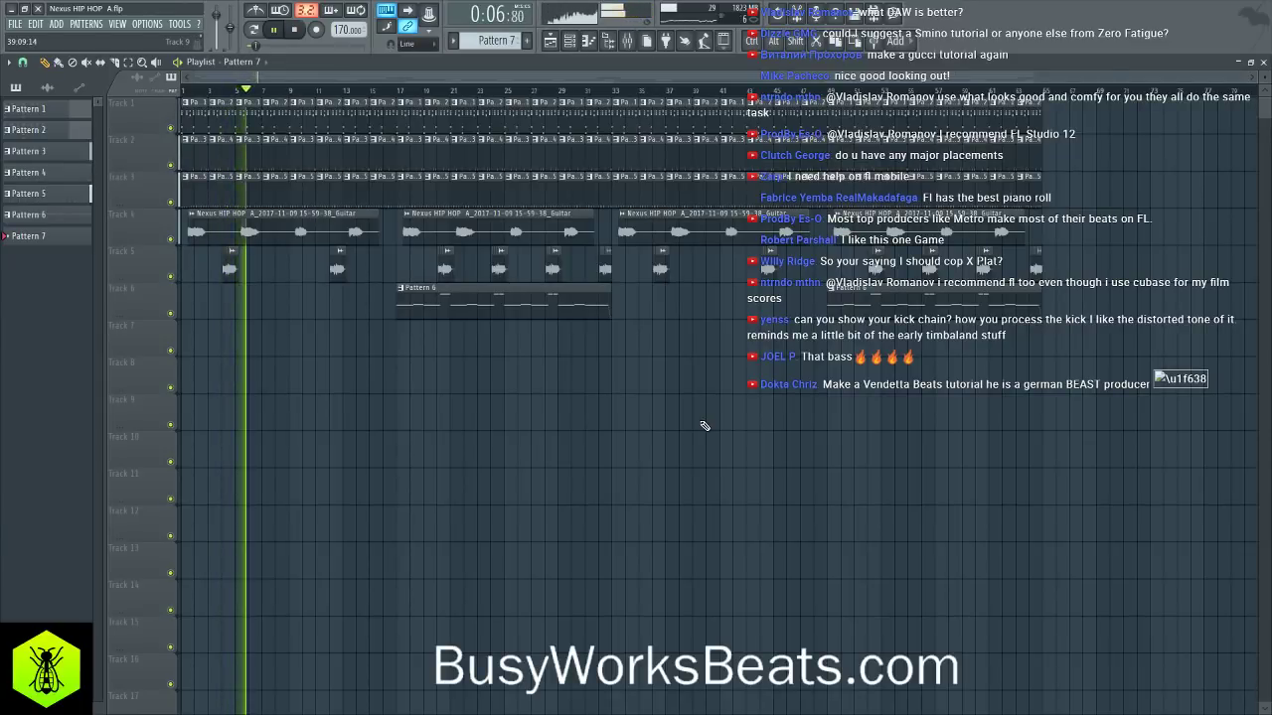
{"action": "left_click", "coordinate": [589, 40]}
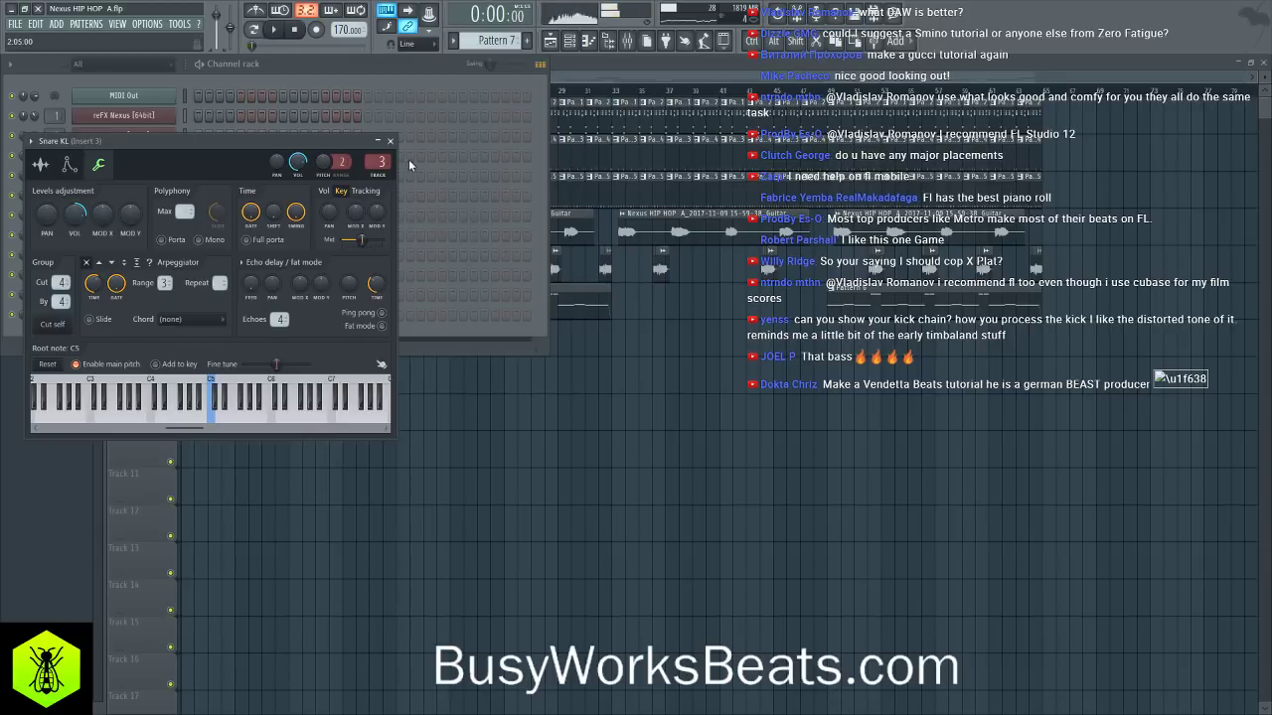
- Close the Snare KL settings, examine the Kick PG channel's volume and envelope settings, and return to the playlist
{"action": "key", "text": "space"}
{"action": "left_click", "coordinate": [390, 141]}
{"action": "left_click", "coordinate": [123, 175]}
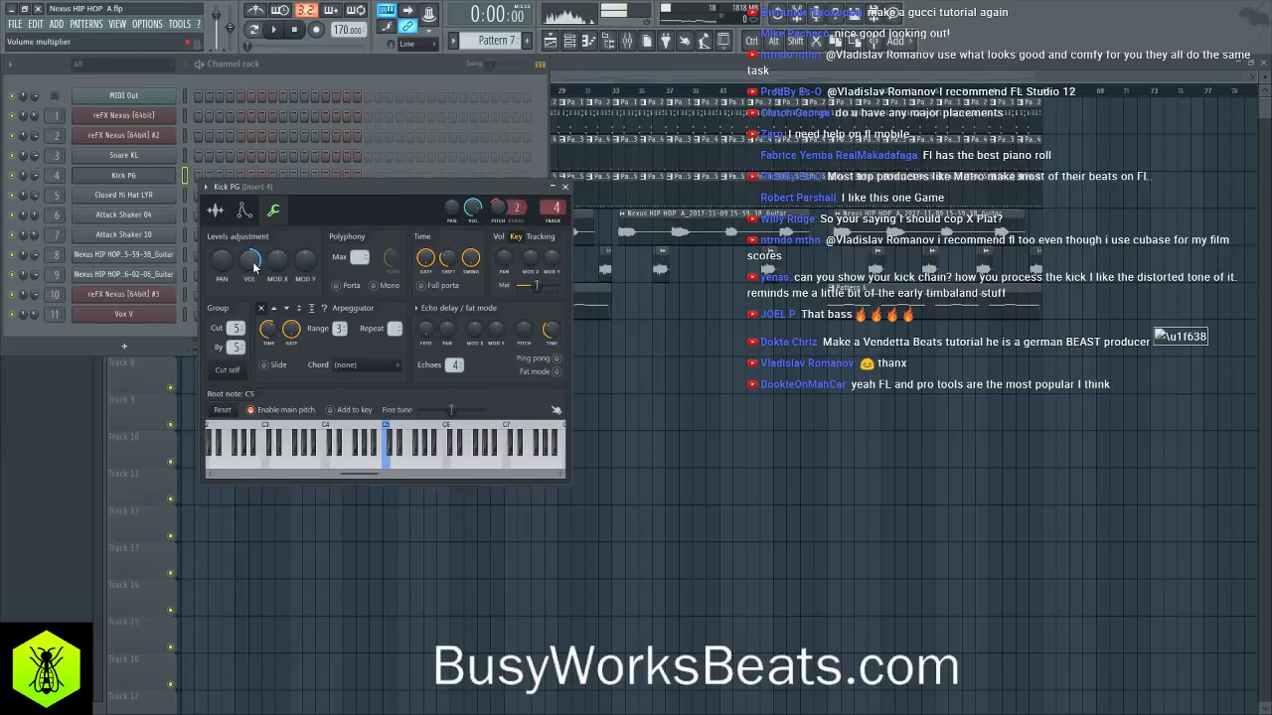
{"action": "left_click", "coordinate": [566, 187]}
{"action": "key", "text": "F6"}
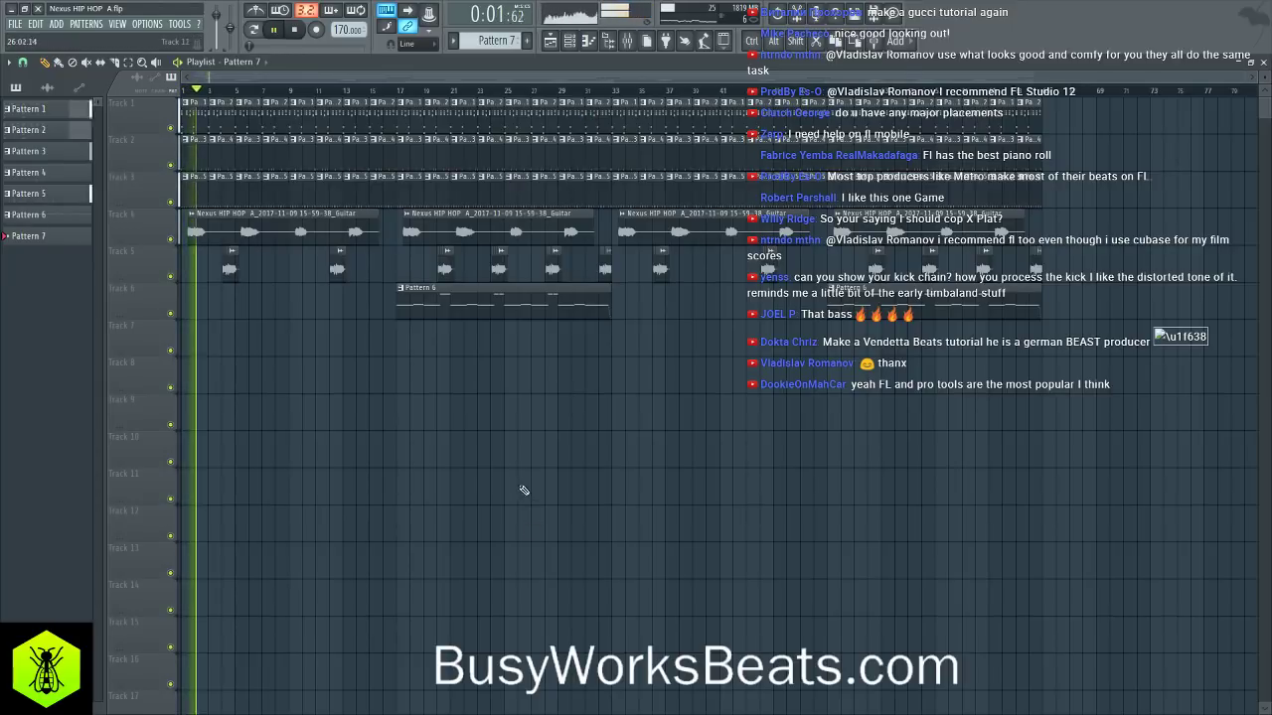
- Check the list of channels in the channel rack, hide it, and play the arrangement from bar 1
{"action": "key", "text": "space"}
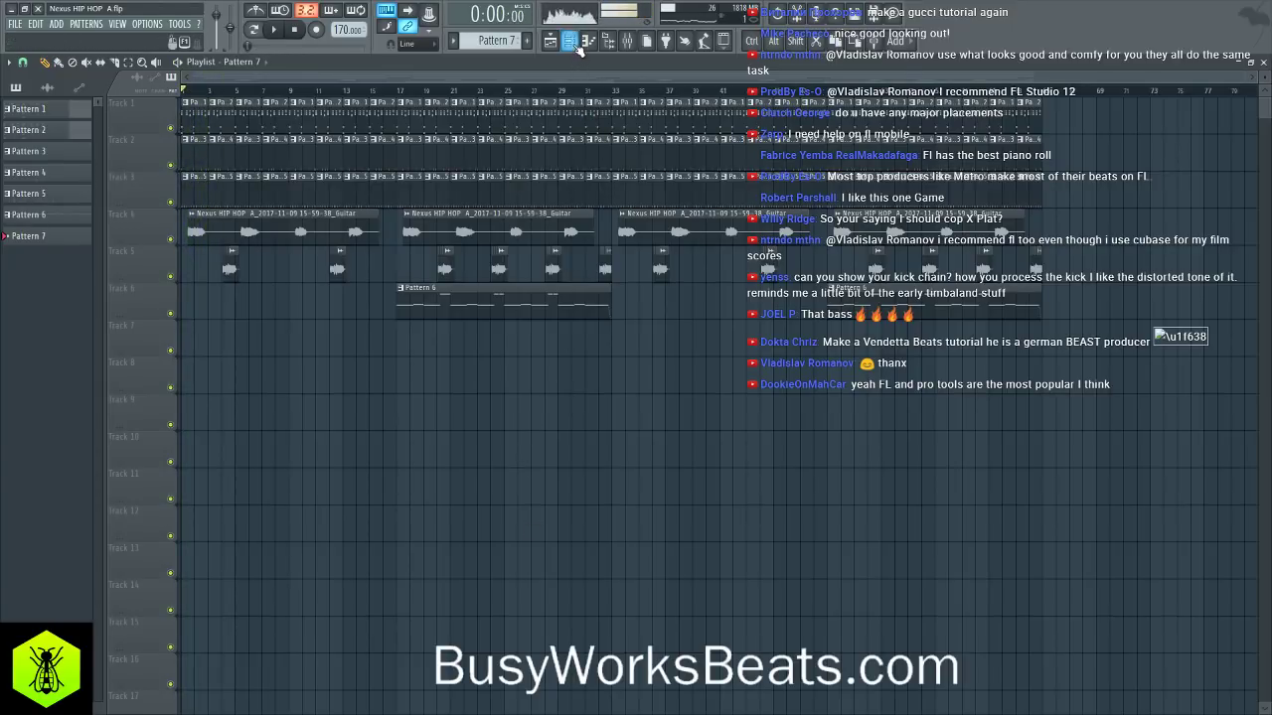
{"action": "left_click", "coordinate": [574, 44]}
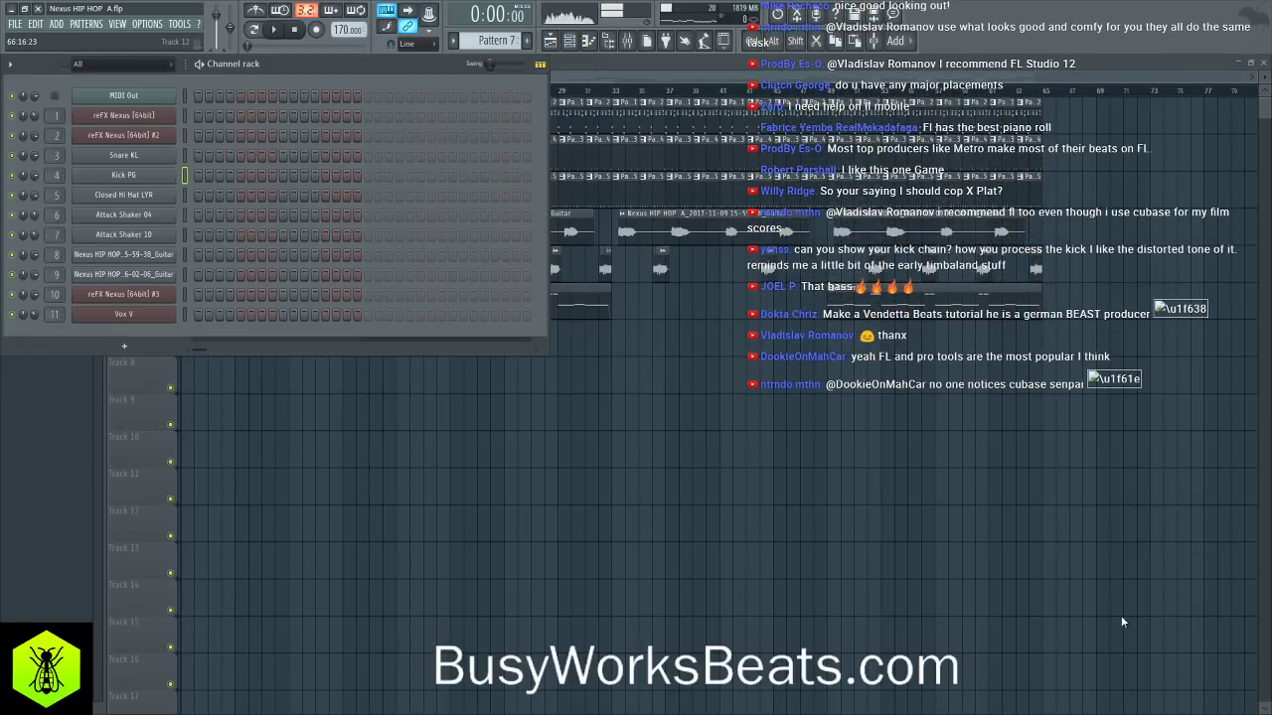
{"action": "key", "text": "F6"}
{"action": "key", "text": "space"}
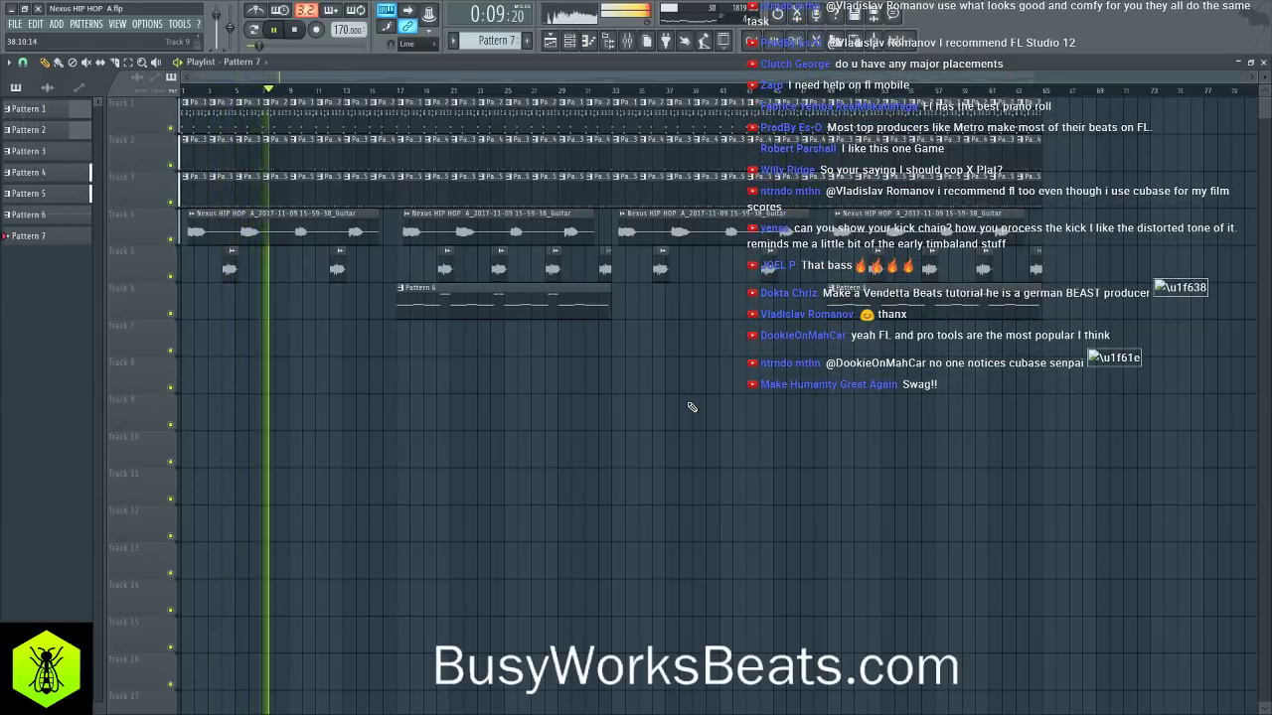
- Show the mixer during playback and select the Master track to access its effect slots
{"action": "left_click", "coordinate": [627, 40]}
{"action": "scroll", "coordinate": [577, 139], "scroll_direction": "down", "scroll_amount": 10}
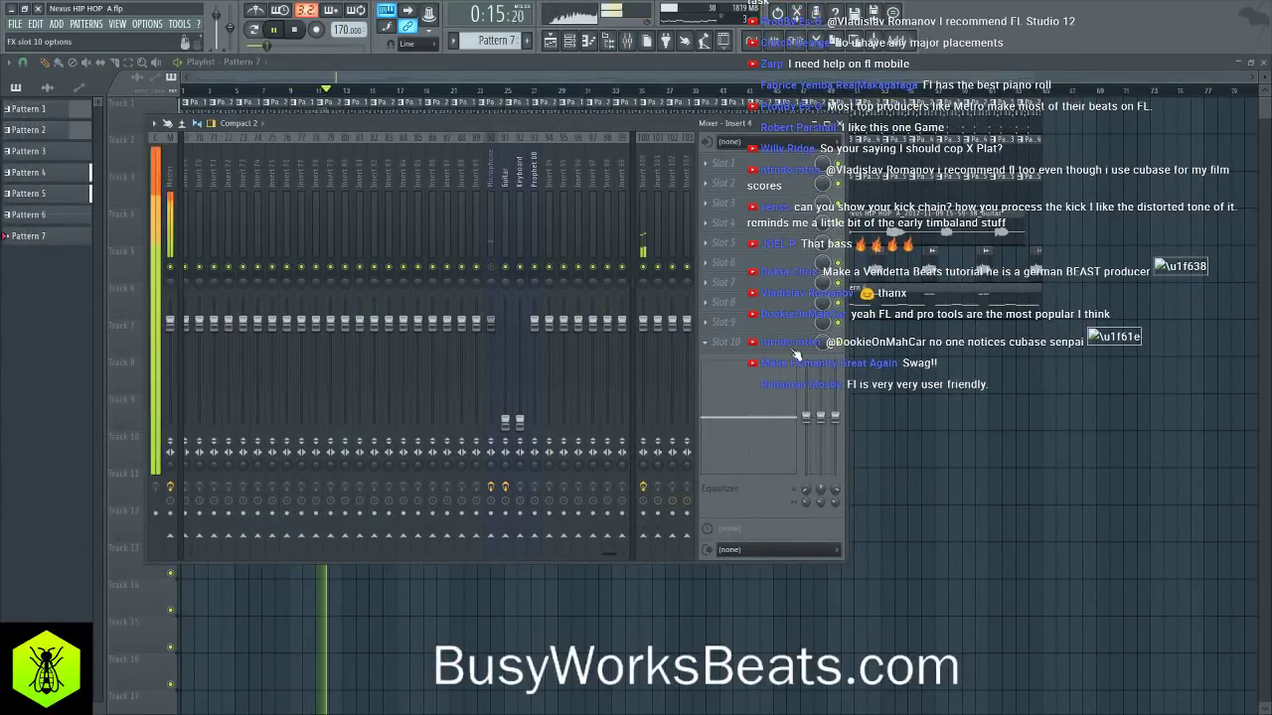
{"action": "key", "text": "F9"}
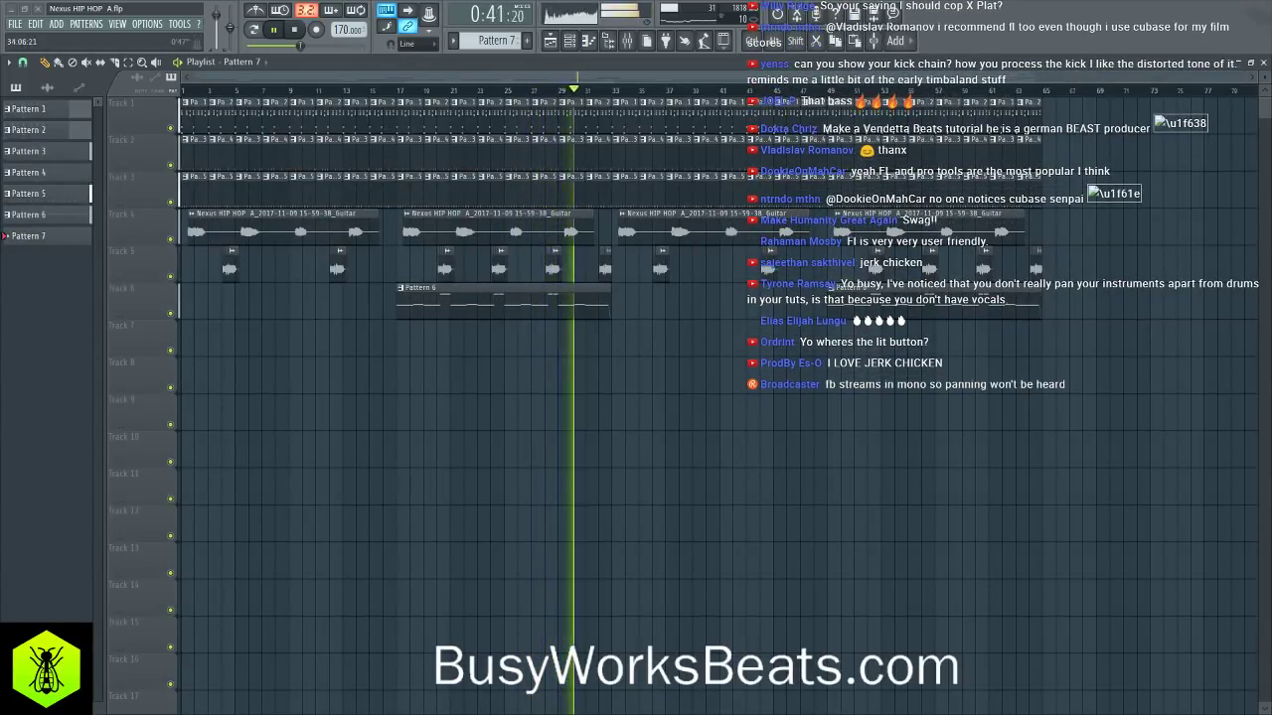
{"action": "key", "text": "F9"}
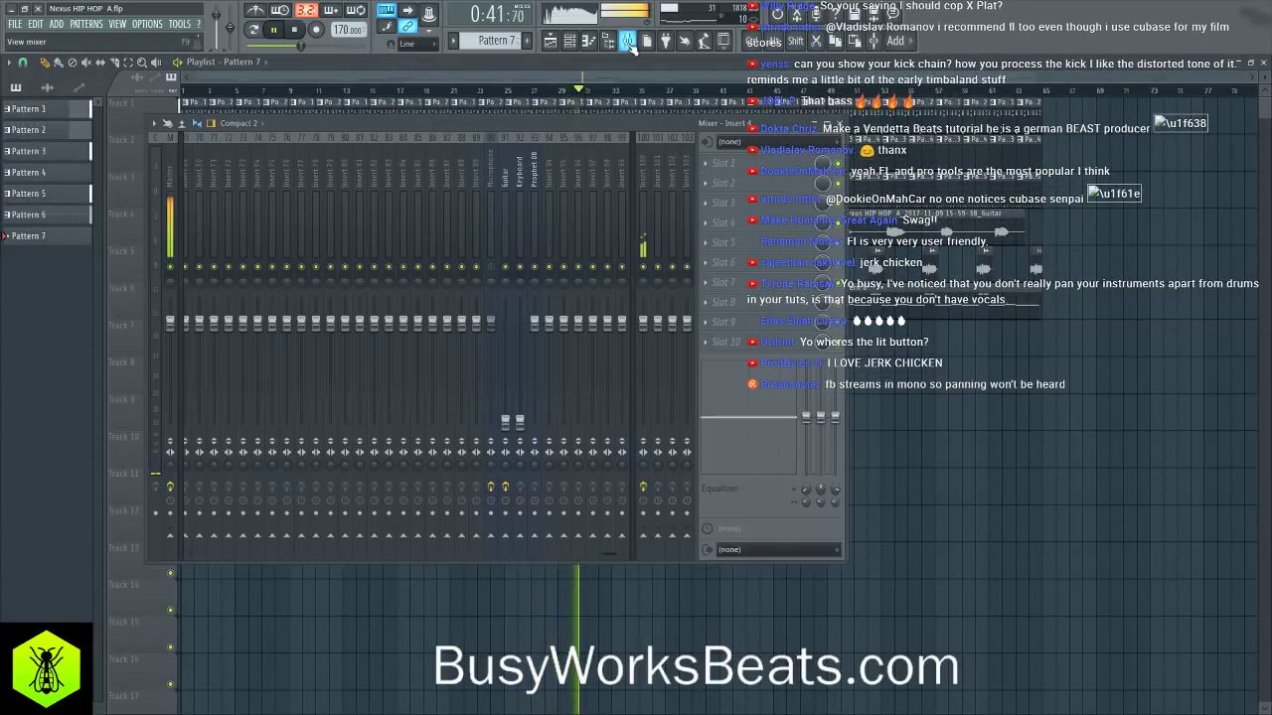
{"action": "left_click", "coordinate": [170, 178]}
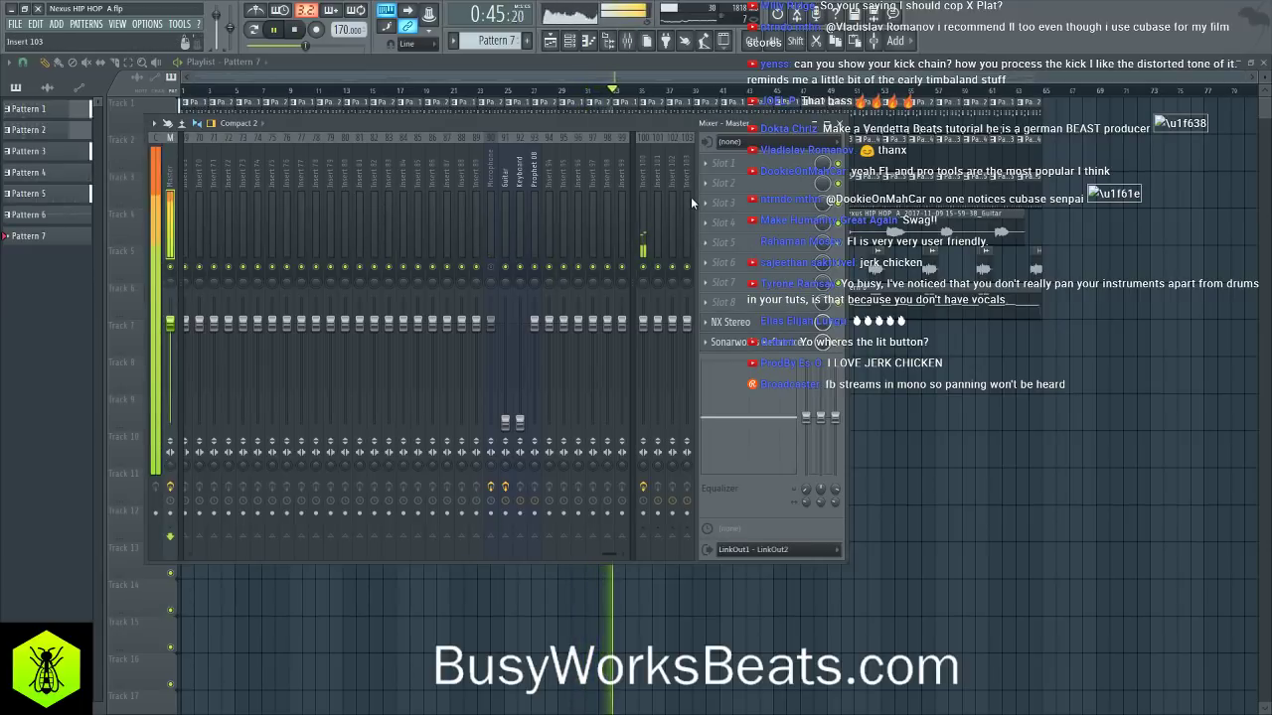
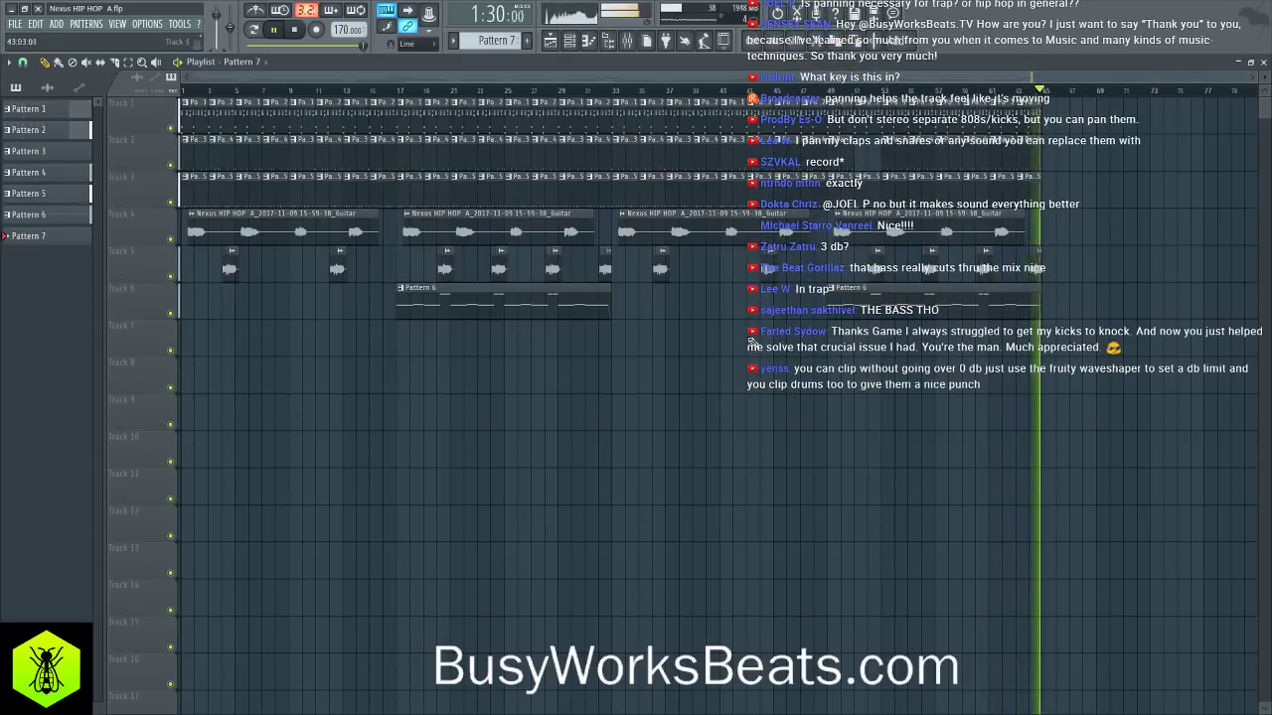
- Open the Ozone 8 Imager on the Master track and compare its mono and stereo output while replaying the beat
{"action": "key", "text": "space"}
{"action": "key", "text": "F9"}
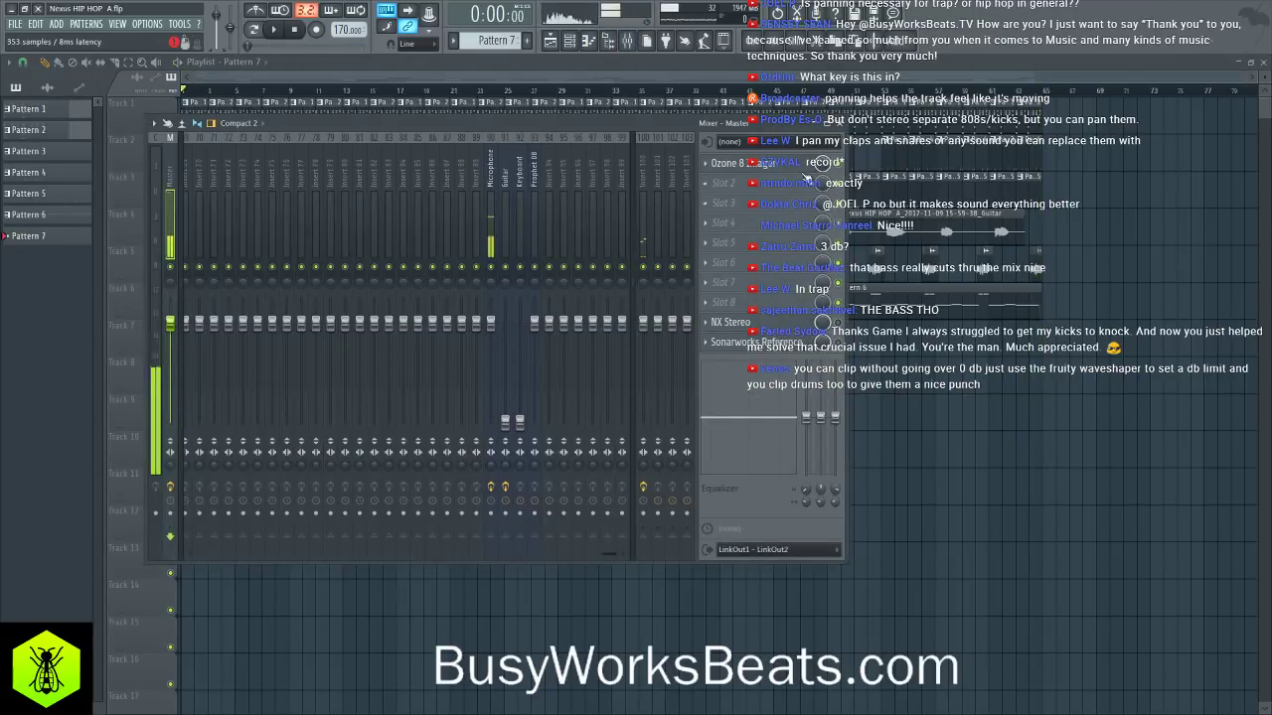
{"action": "left_click", "coordinate": [787, 167]}
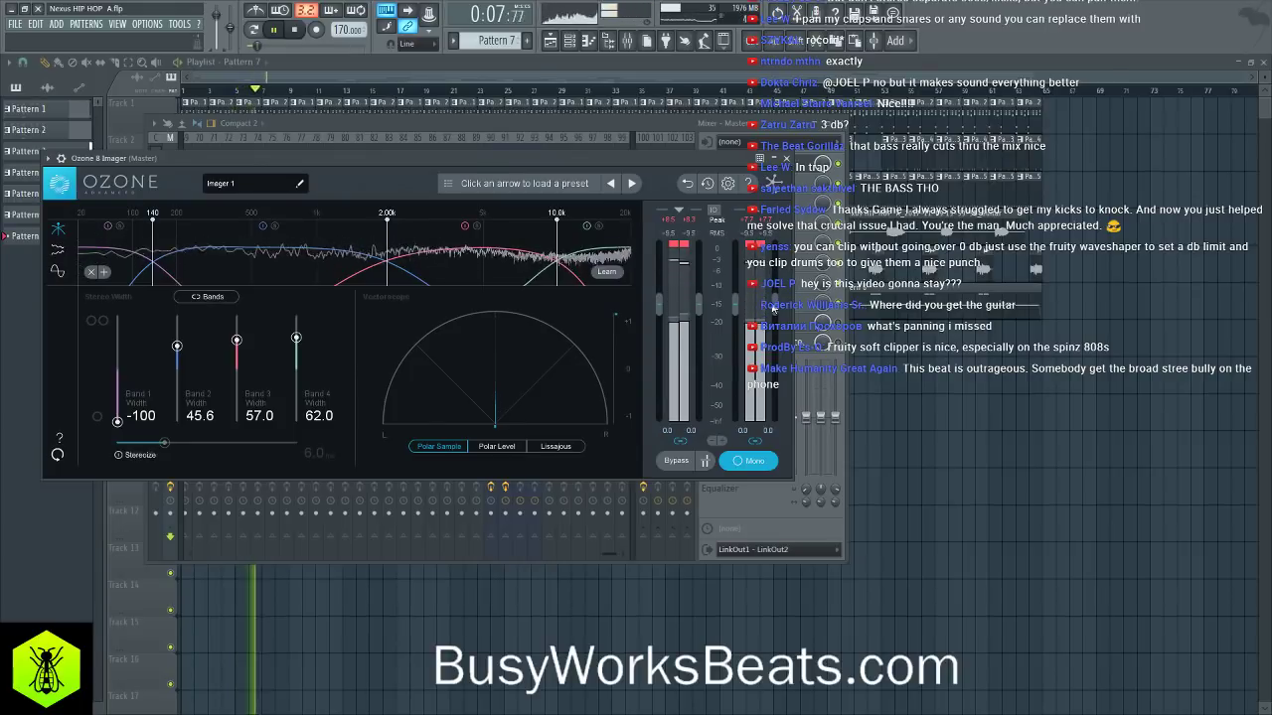
{"action": "key", "text": "space"}
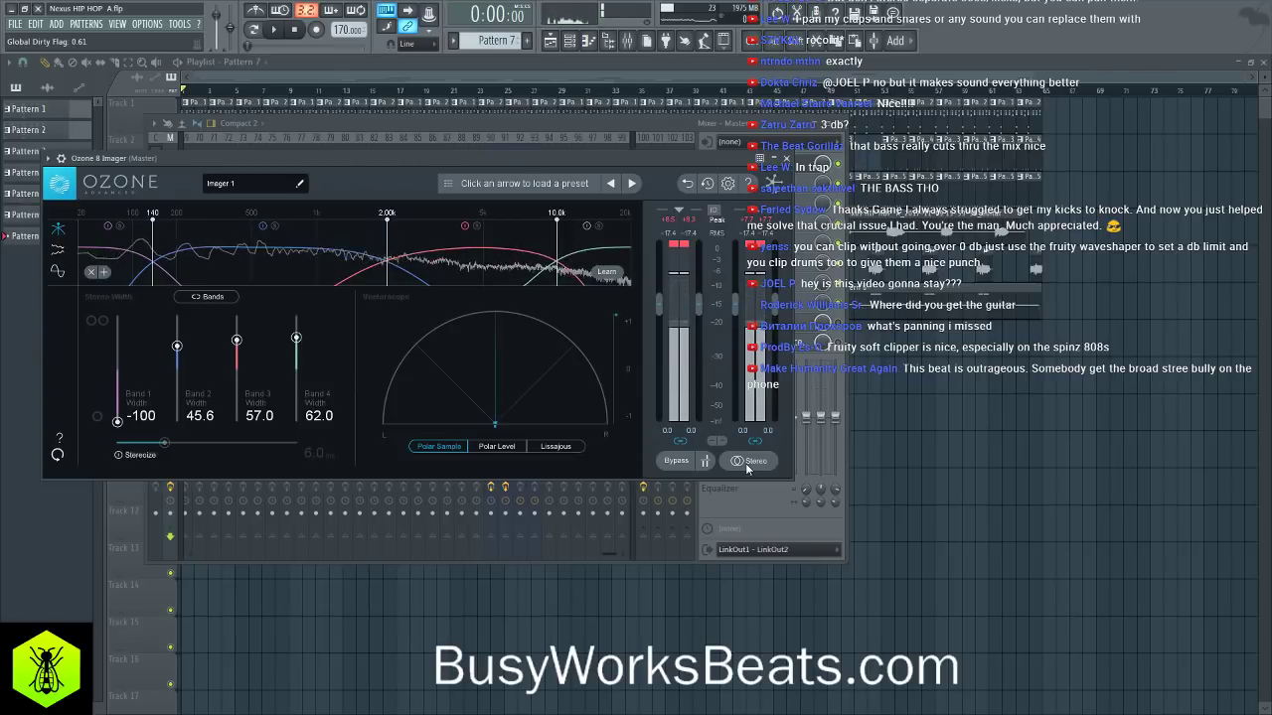
{"action": "key", "text": "space"}
{"action": "left_click", "coordinate": [747, 461]}
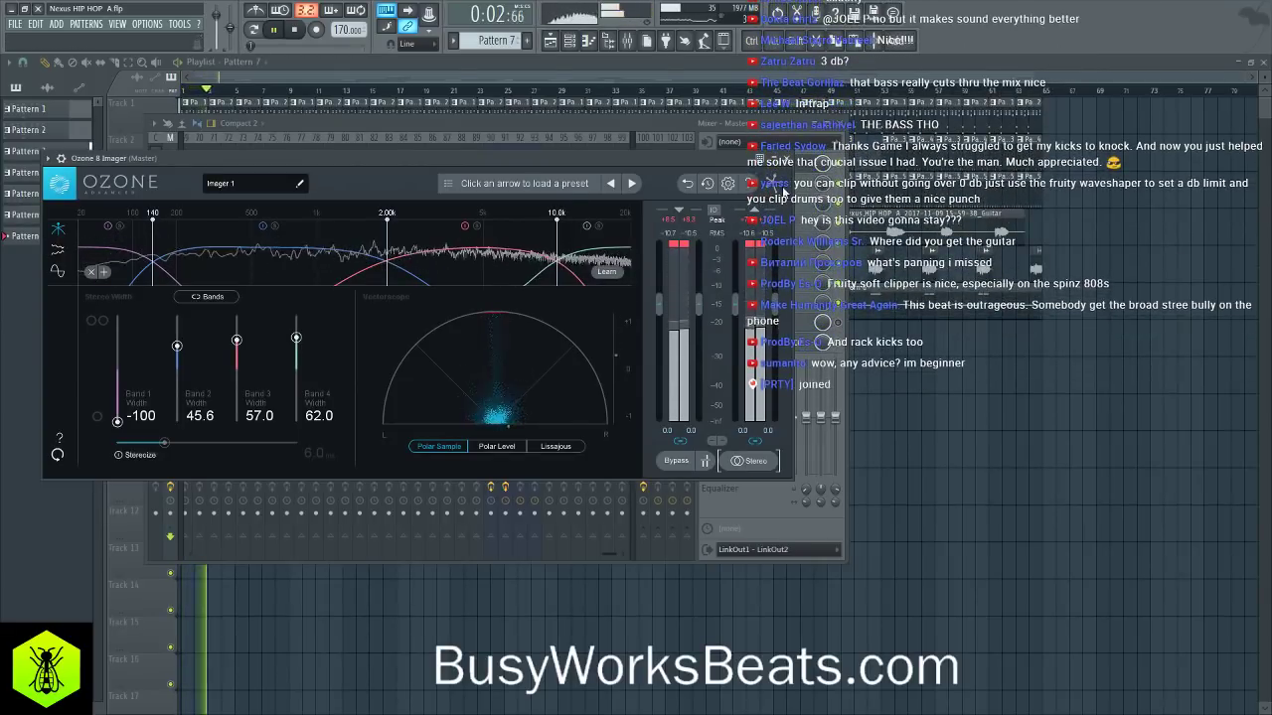
{"action": "left_click", "coordinate": [753, 461]}
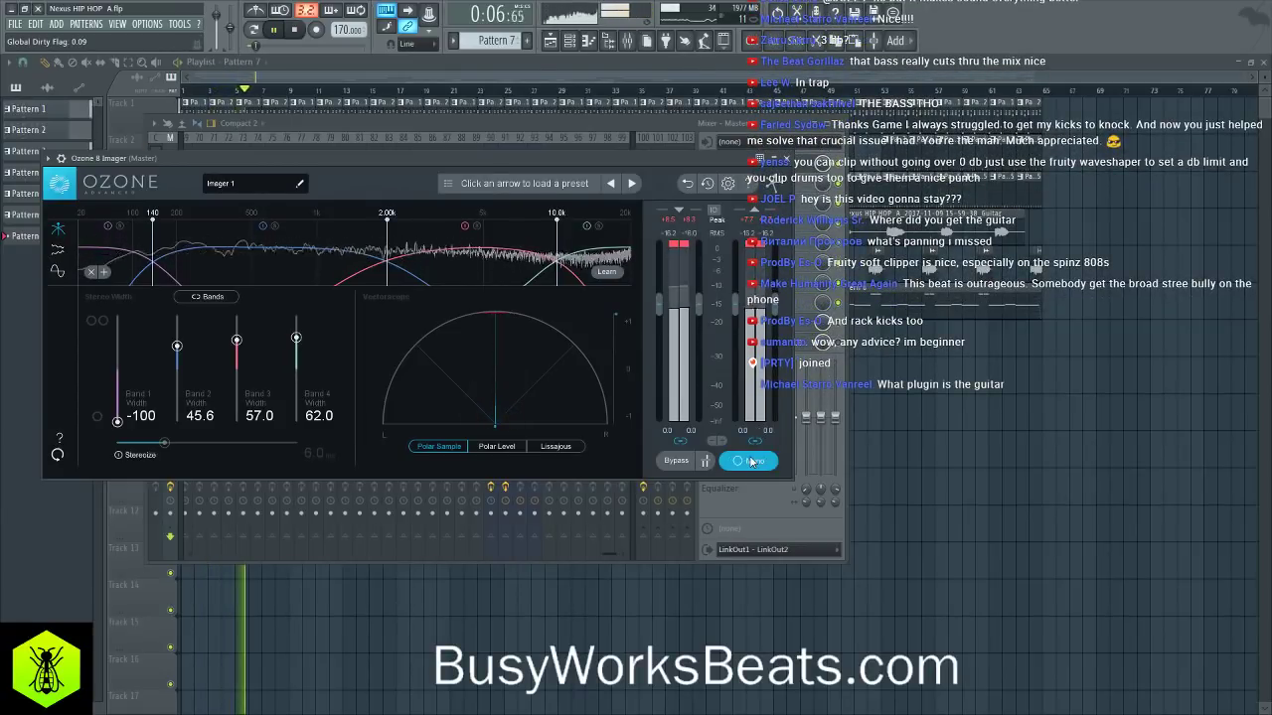
{"action": "key", "text": "space"}
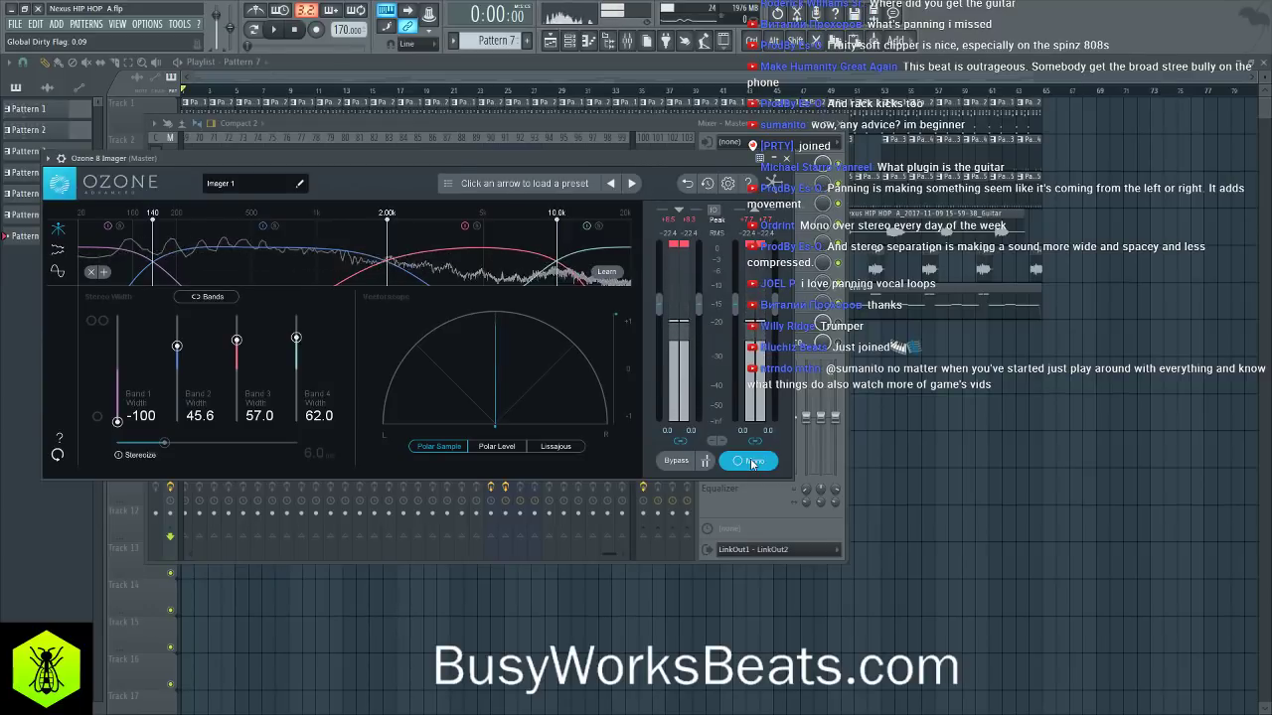
- Replay the arrangement with the Imager switched between mono and stereo, leave it in stereo, and close the plugin
{"action": "key", "text": "space"}
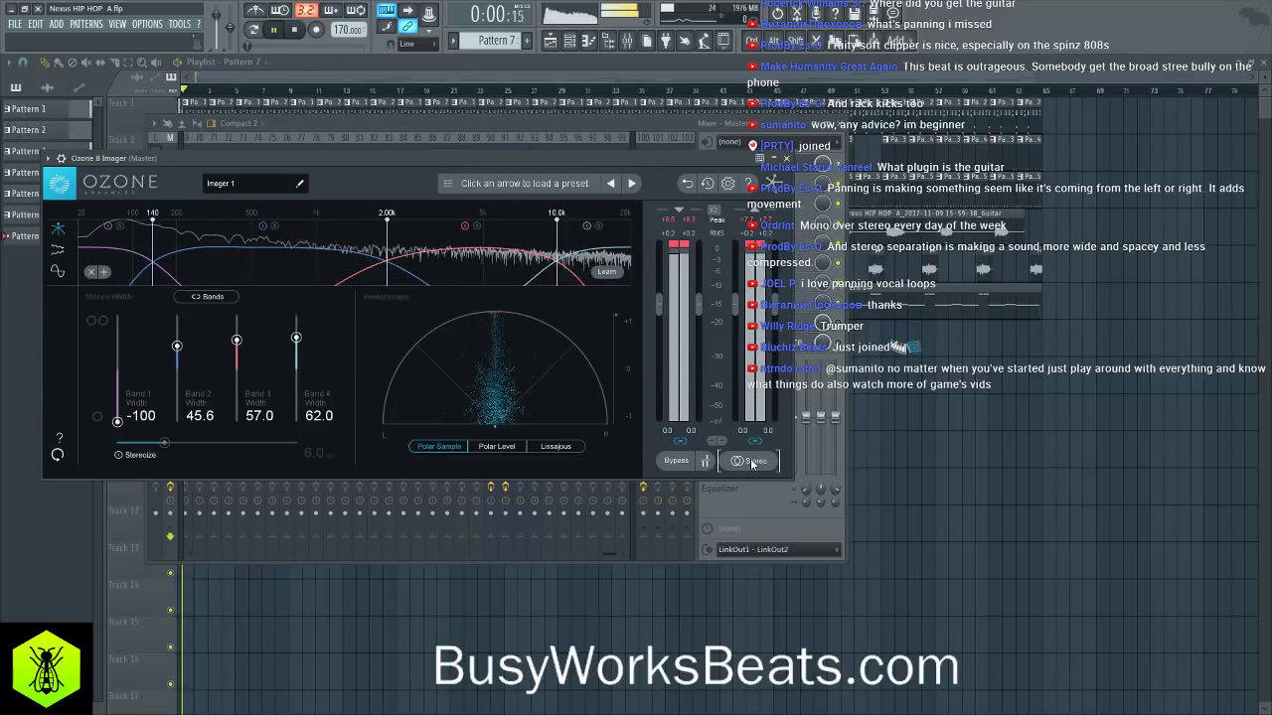
{"action": "left_click", "coordinate": [752, 462]}
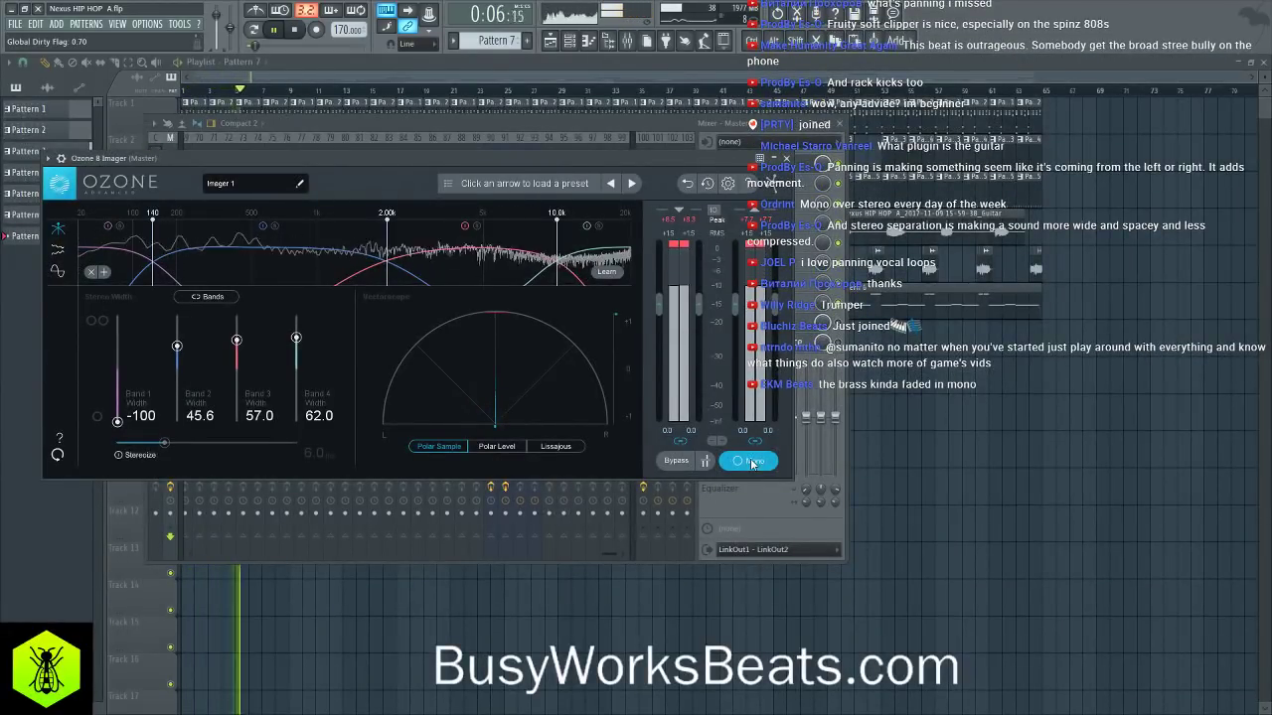
{"action": "key", "text": "space"}
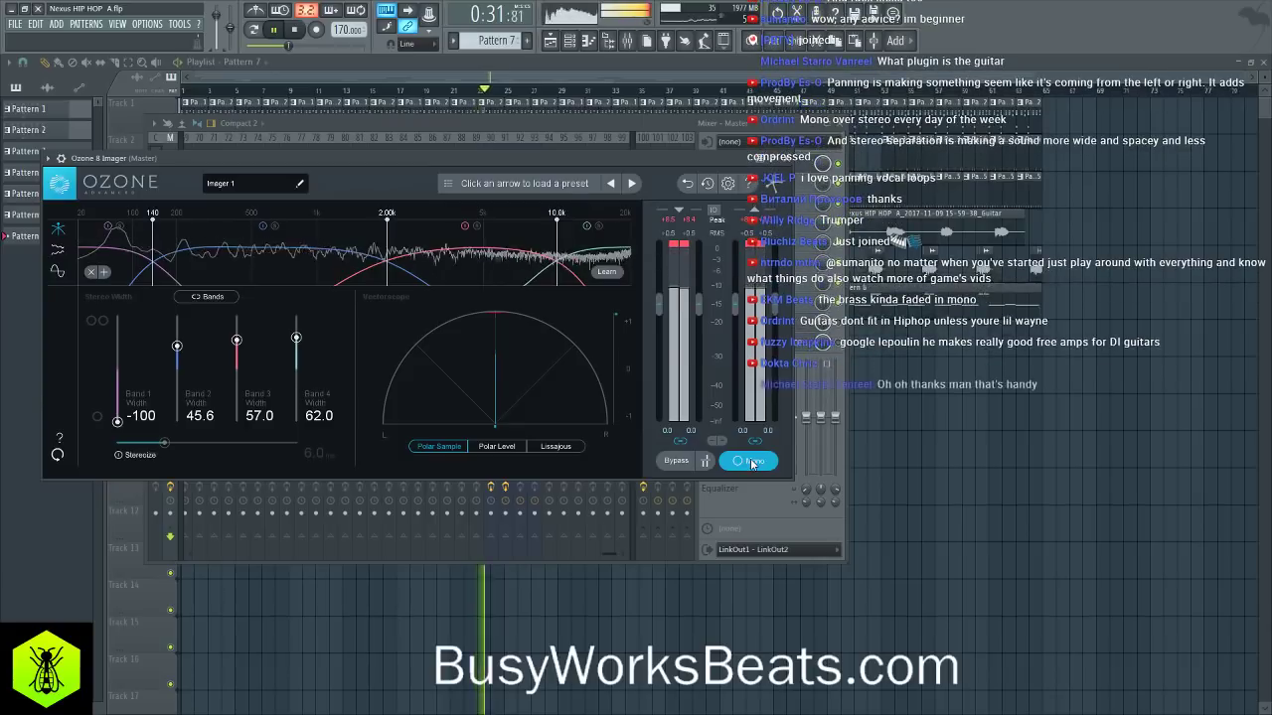
{"action": "left_click", "coordinate": [753, 462]}
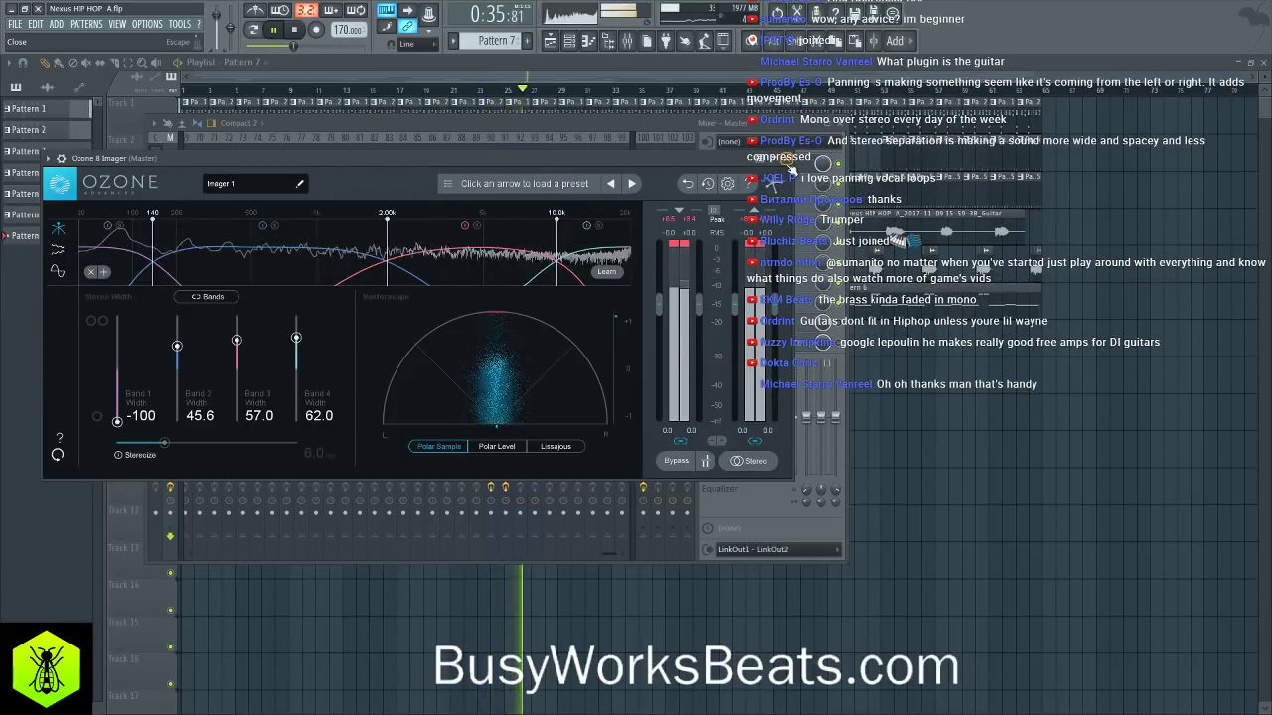
{"action": "left_click", "coordinate": [789, 161]}
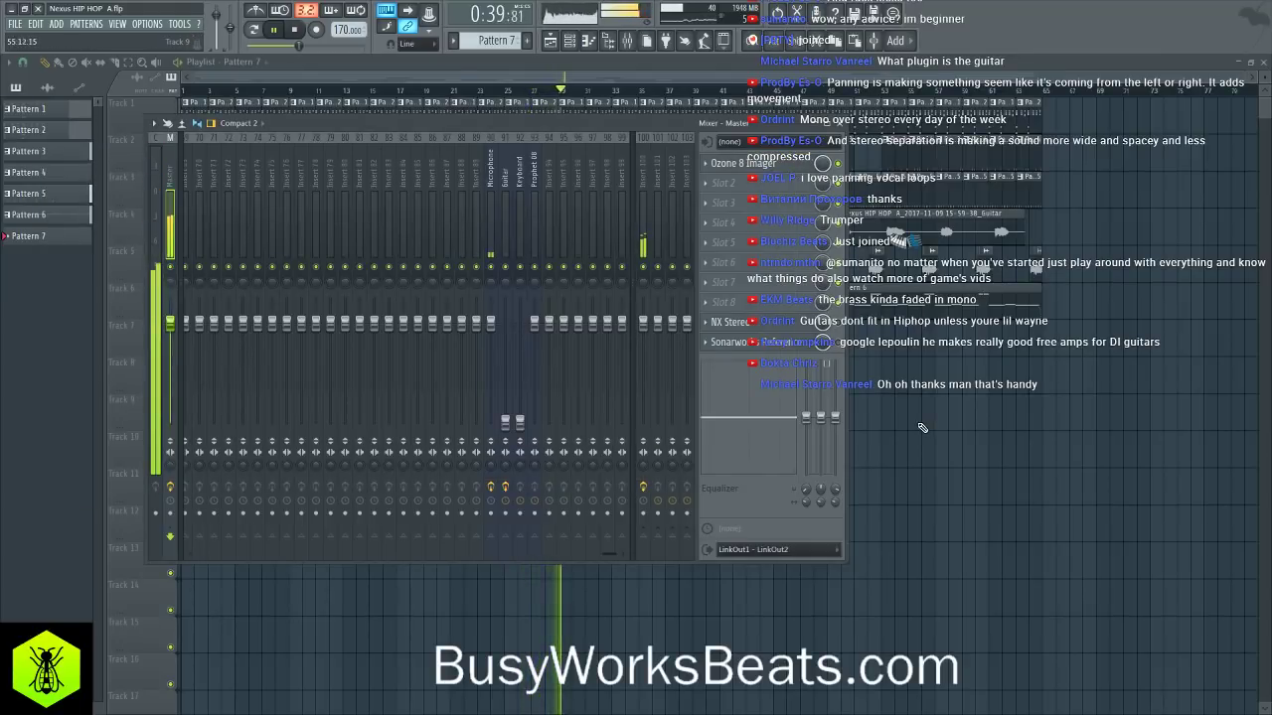
- Listen to the arrangement while checking the track levels in the mixer, and hide the mixer again
{"action": "key", "text": "F9"}
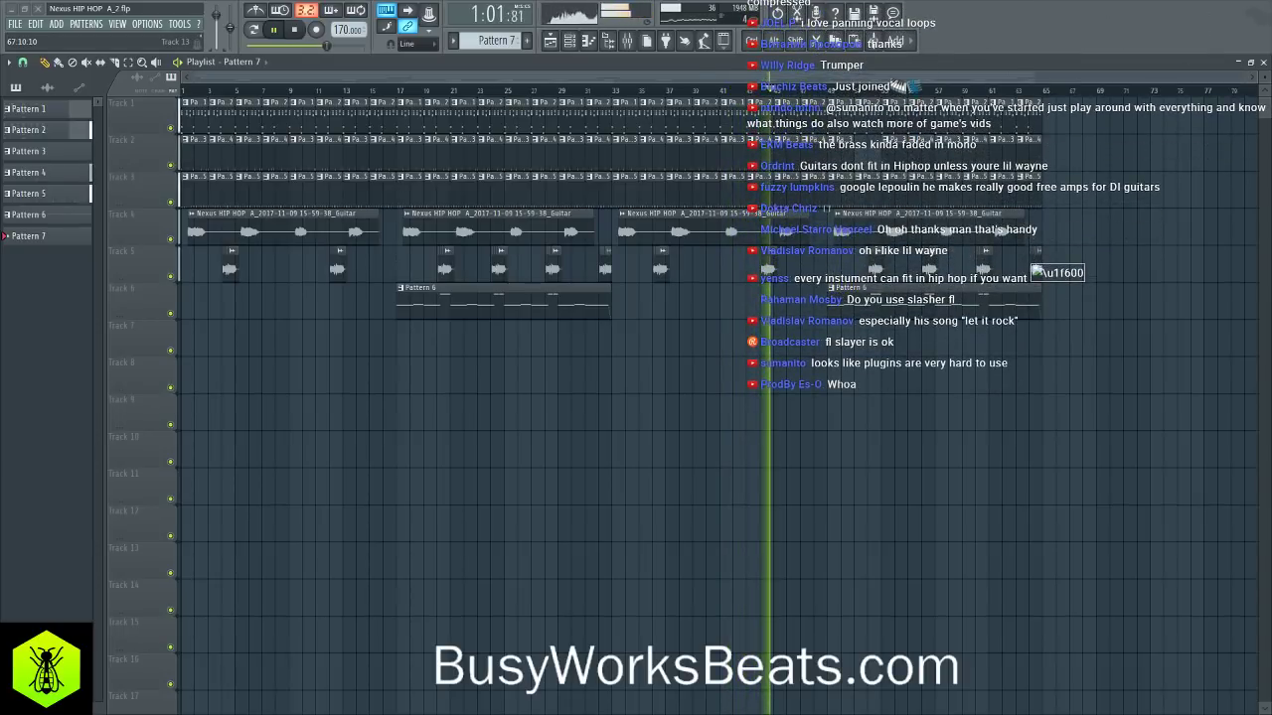
{"action": "key", "text": "F9"}
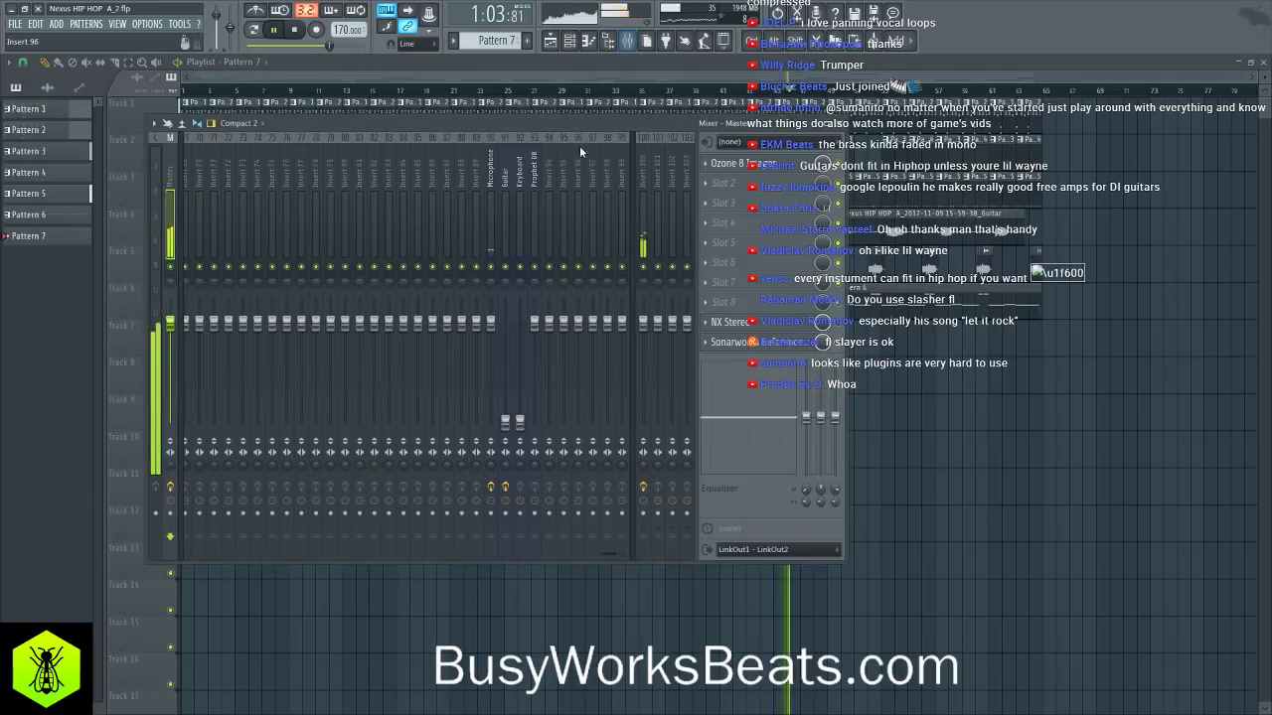
{"action": "key", "text": "F9"}
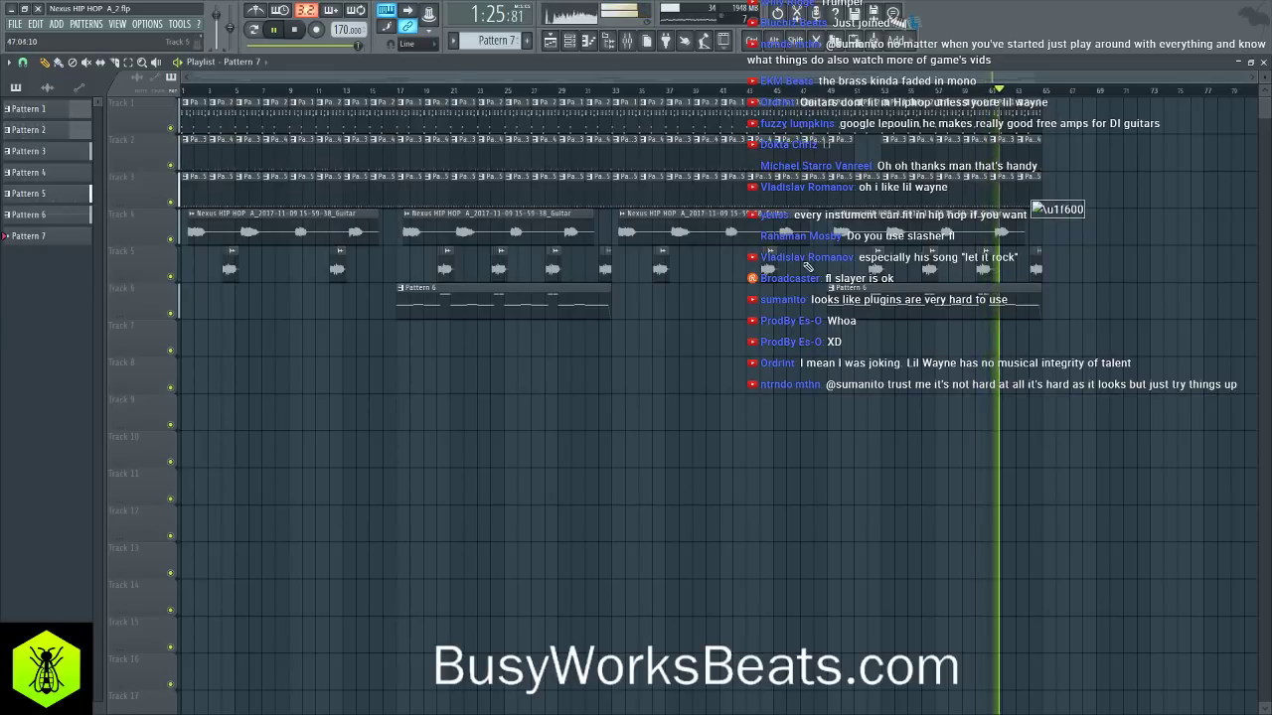
{"action": "left_click", "coordinate": [647, 39]}
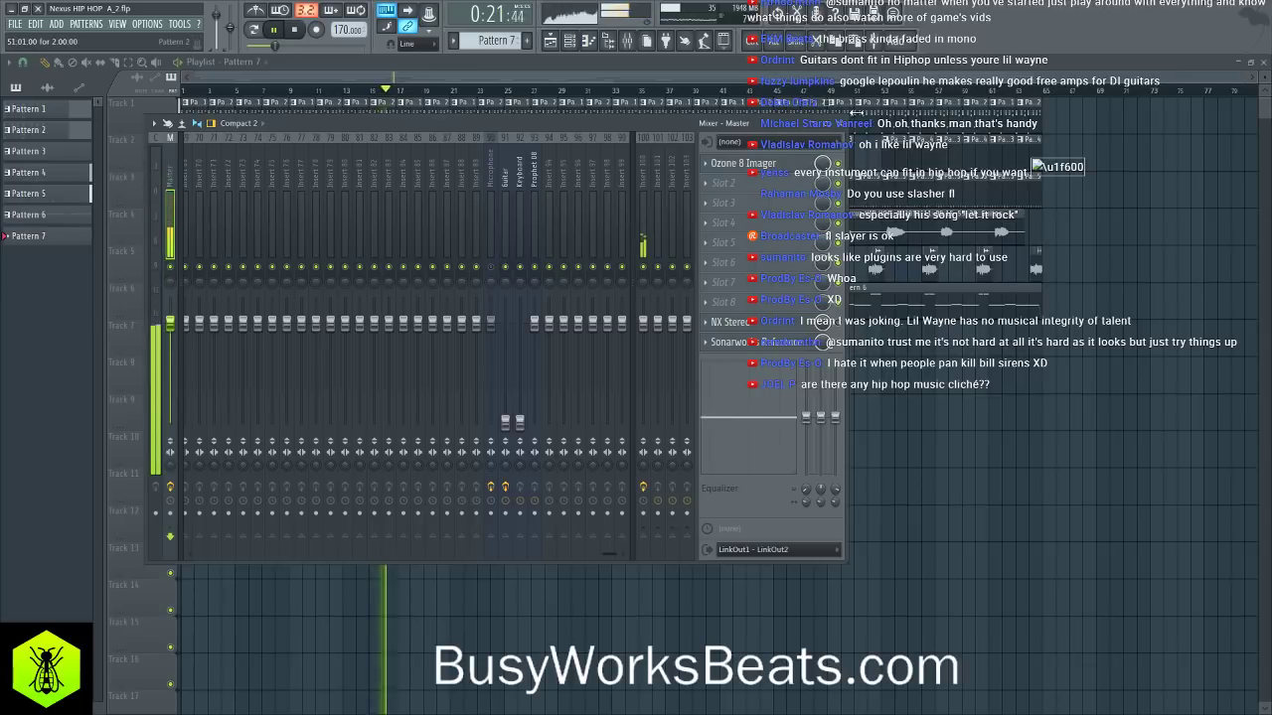
{"action": "key", "text": "F9"}
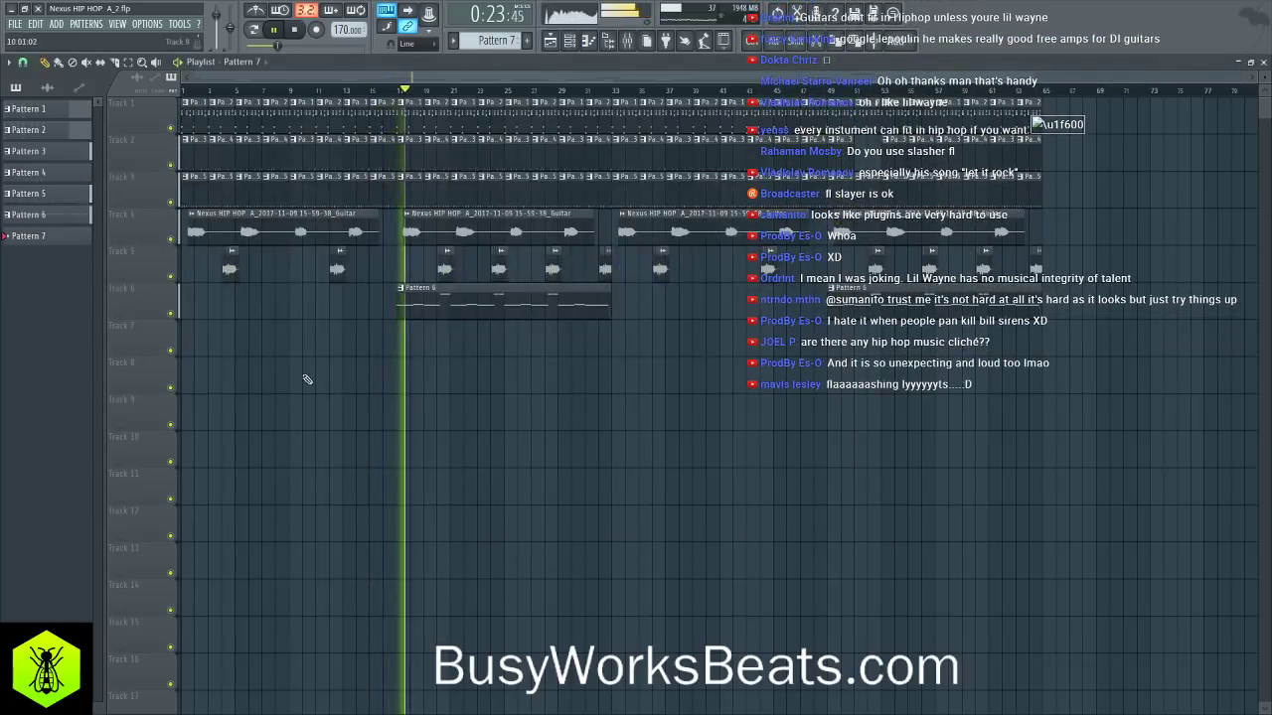
- Select Patterns 1 to 6 and both guitar audio clips in the picker and recolor them in shades of green
{"action": "left_click", "coordinate": [38, 110]}
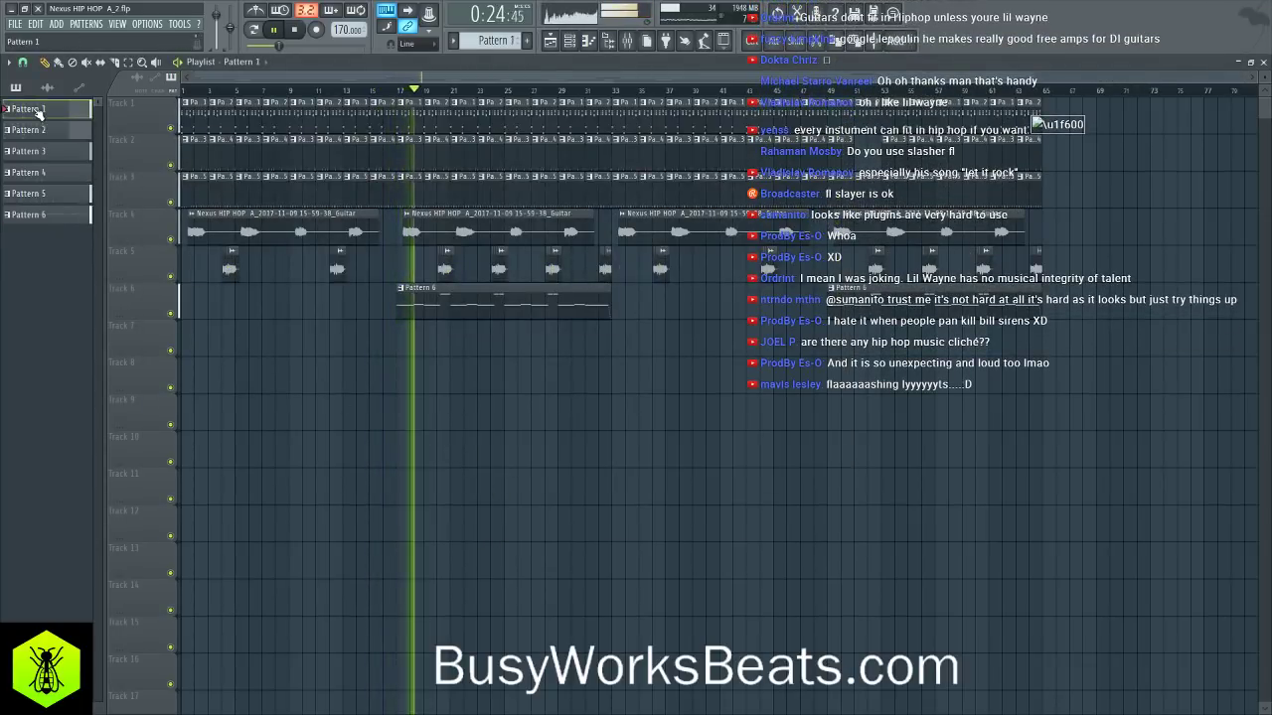
{"action": "left_click", "coordinate": [50, 216]}
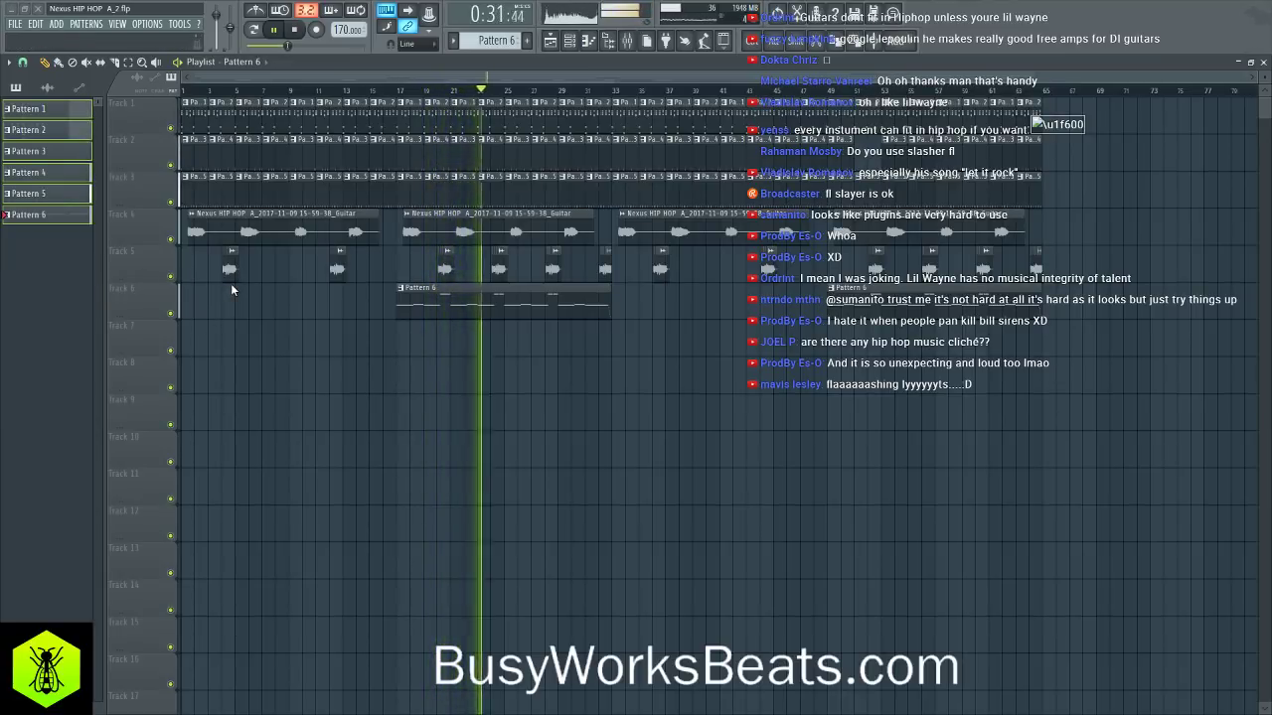
{"action": "key", "text": "ctrl+a"}
{"action": "left_click", "coordinate": [47, 87]}
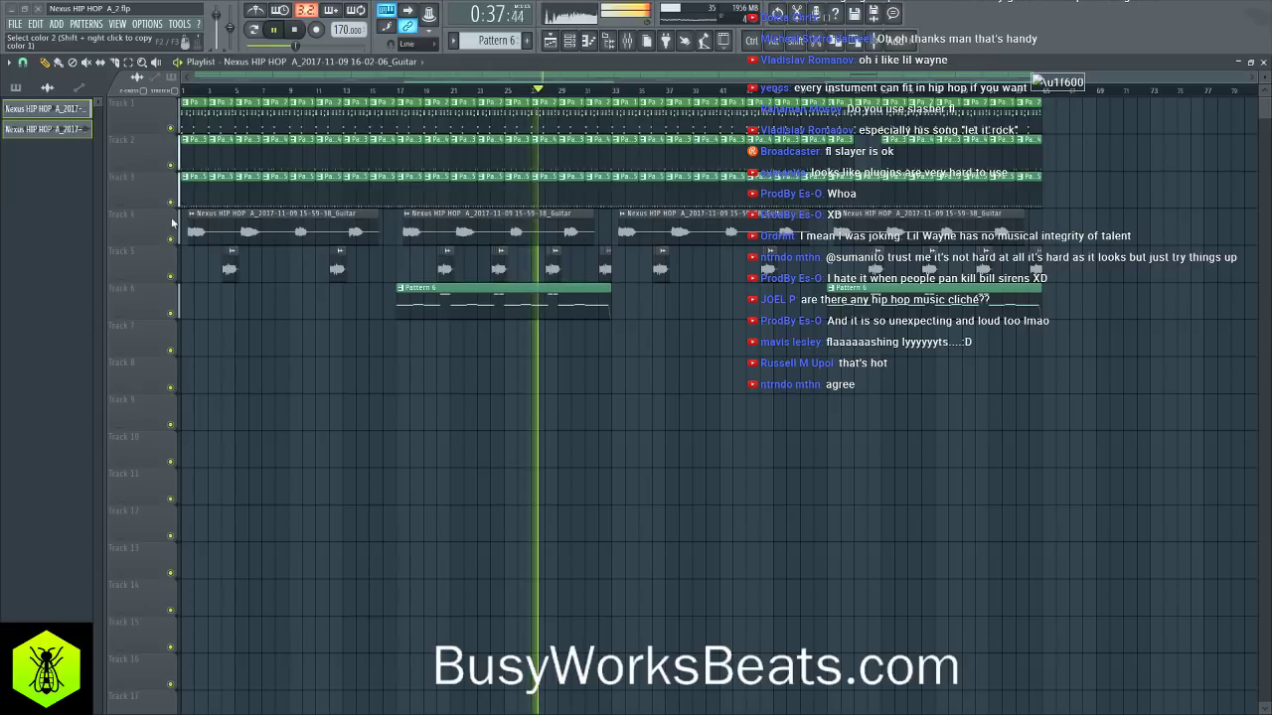
{"action": "left_click", "coordinate": [191, 265]}
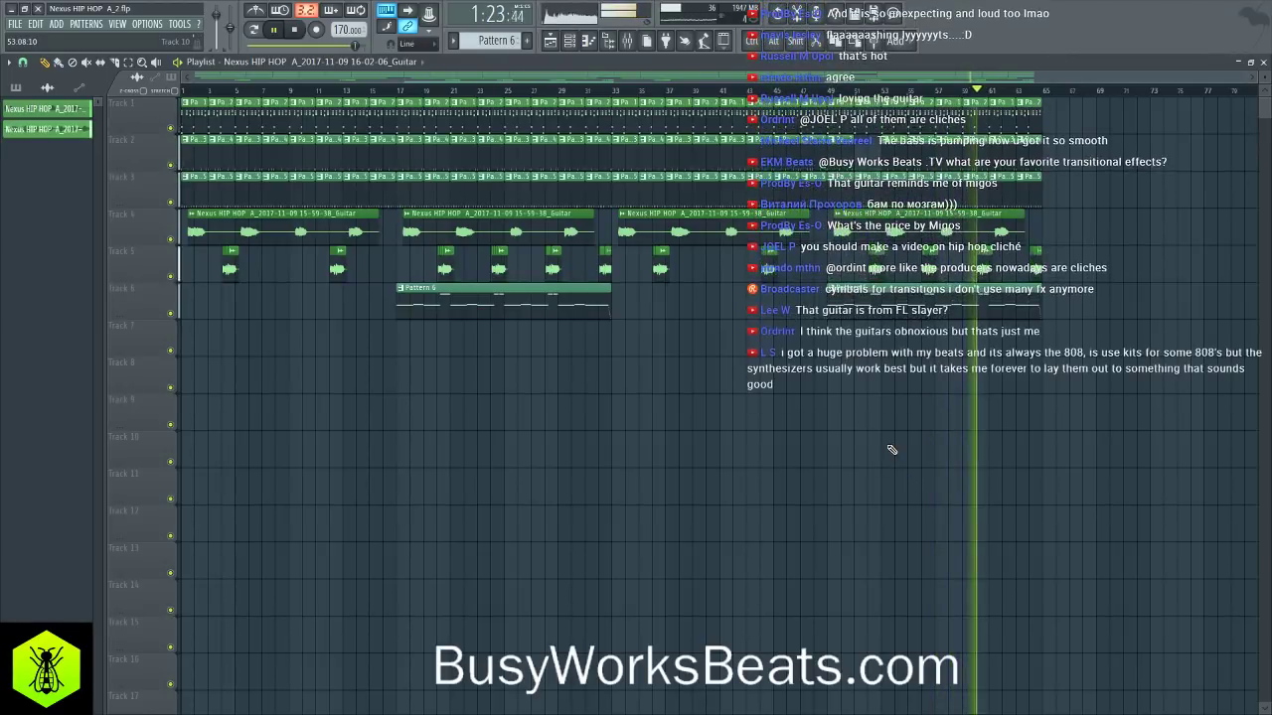
- Check the Master track's level and effects in the mixer, stop playback, and return to the playlist
{"action": "left_click", "coordinate": [609, 40]}
{"action": "left_click", "coordinate": [608, 39]}
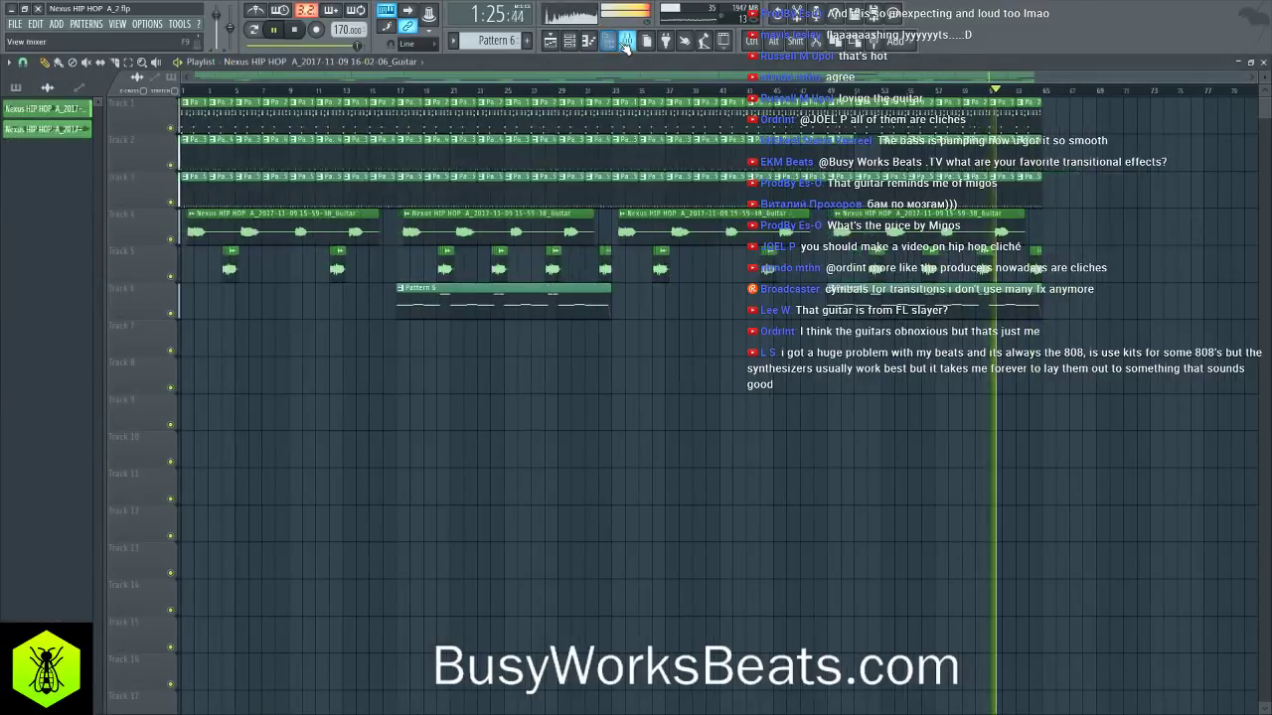
{"action": "left_click", "coordinate": [628, 39]}
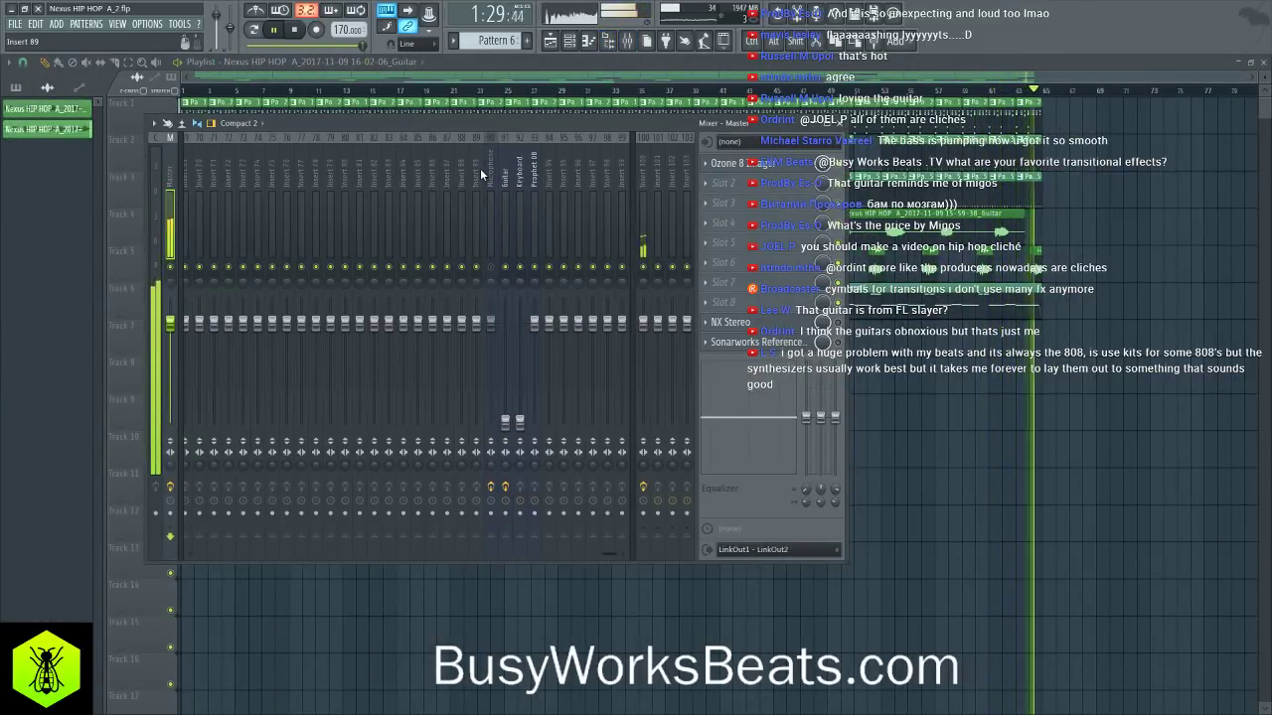
{"action": "key", "text": "space"}
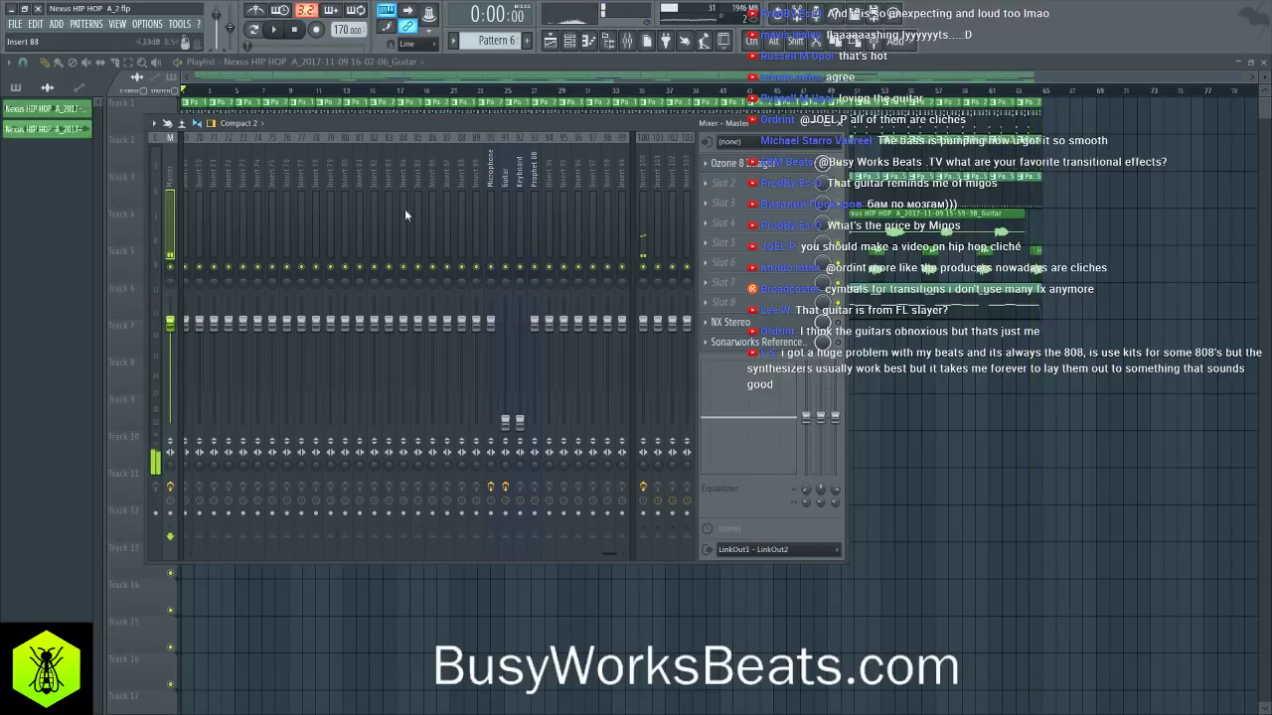
{"action": "key", "text": "F9"}
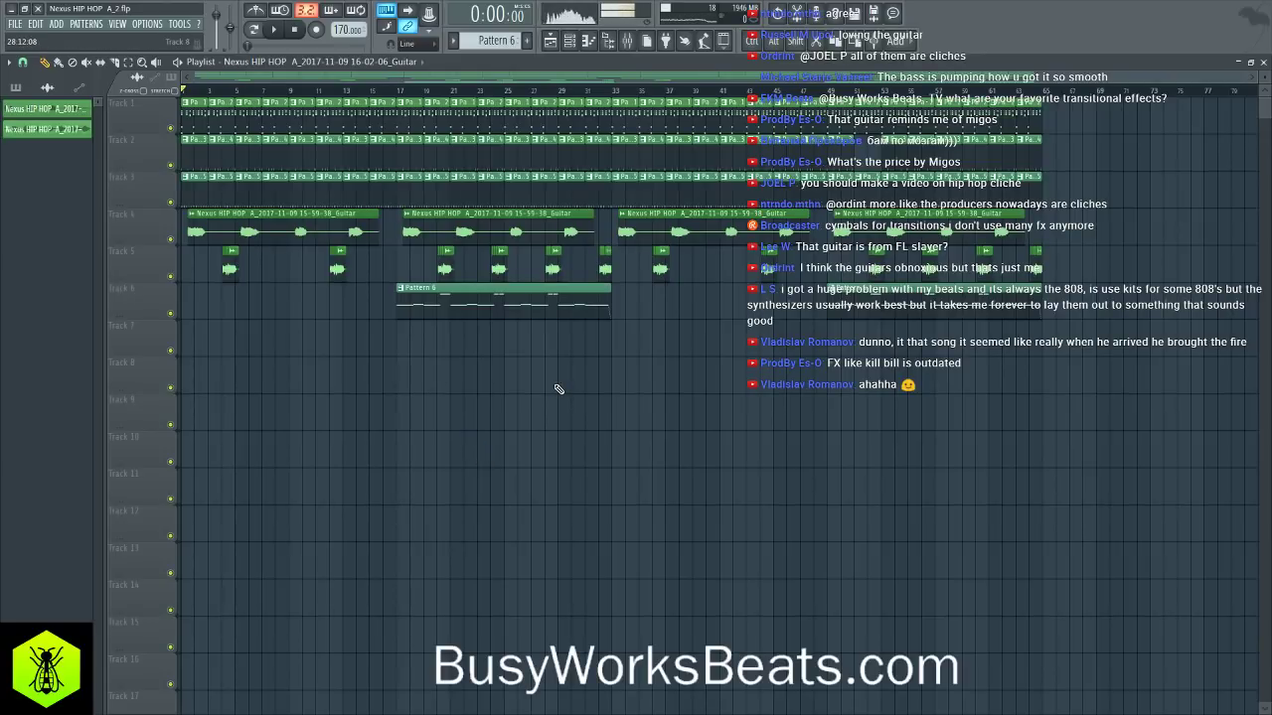
- Review the channels of Pattern 6 in the channel rack and return to the playlist
{"action": "left_click", "coordinate": [586, 42]}
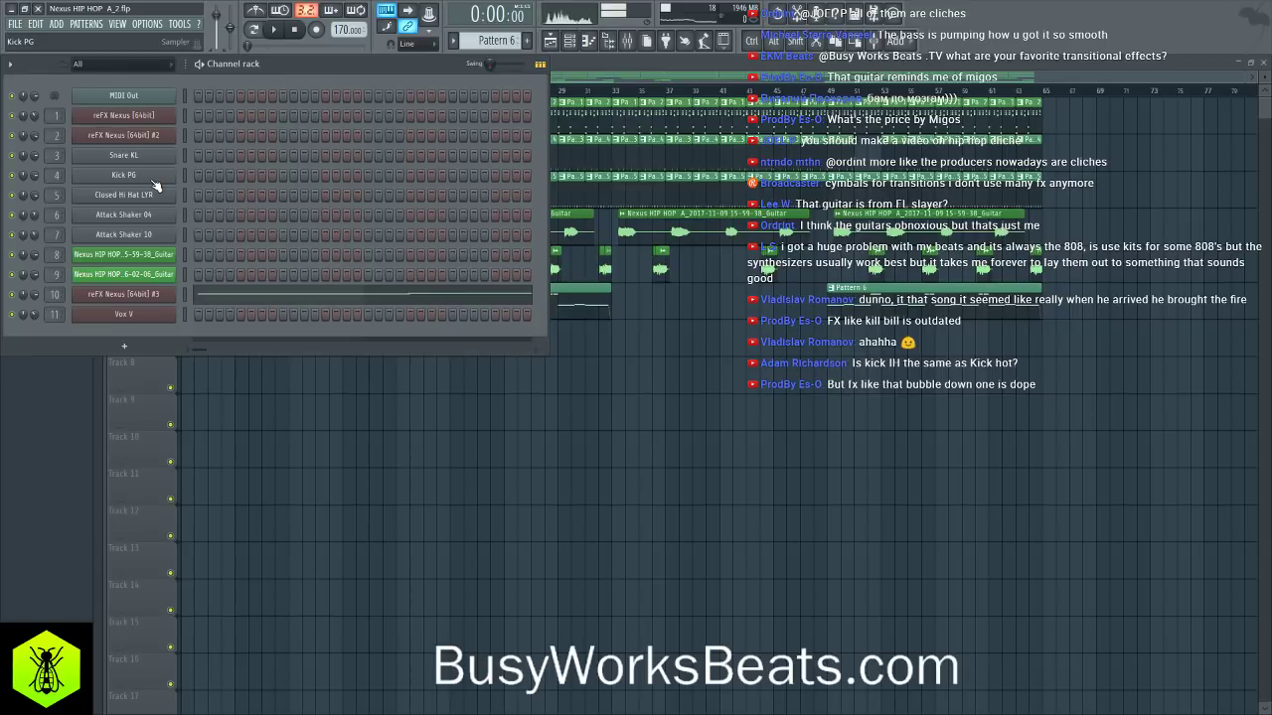
{"action": "key", "text": "F6"}
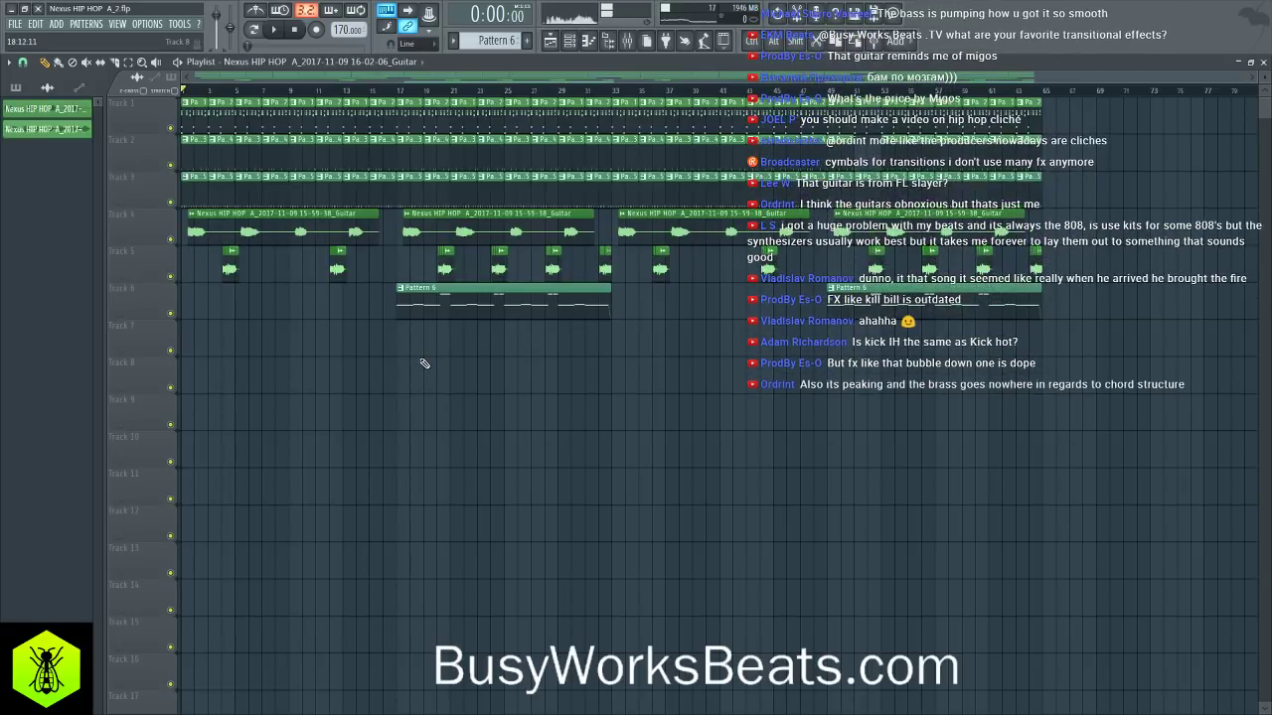
{"action": "left_click", "coordinate": [572, 45]}
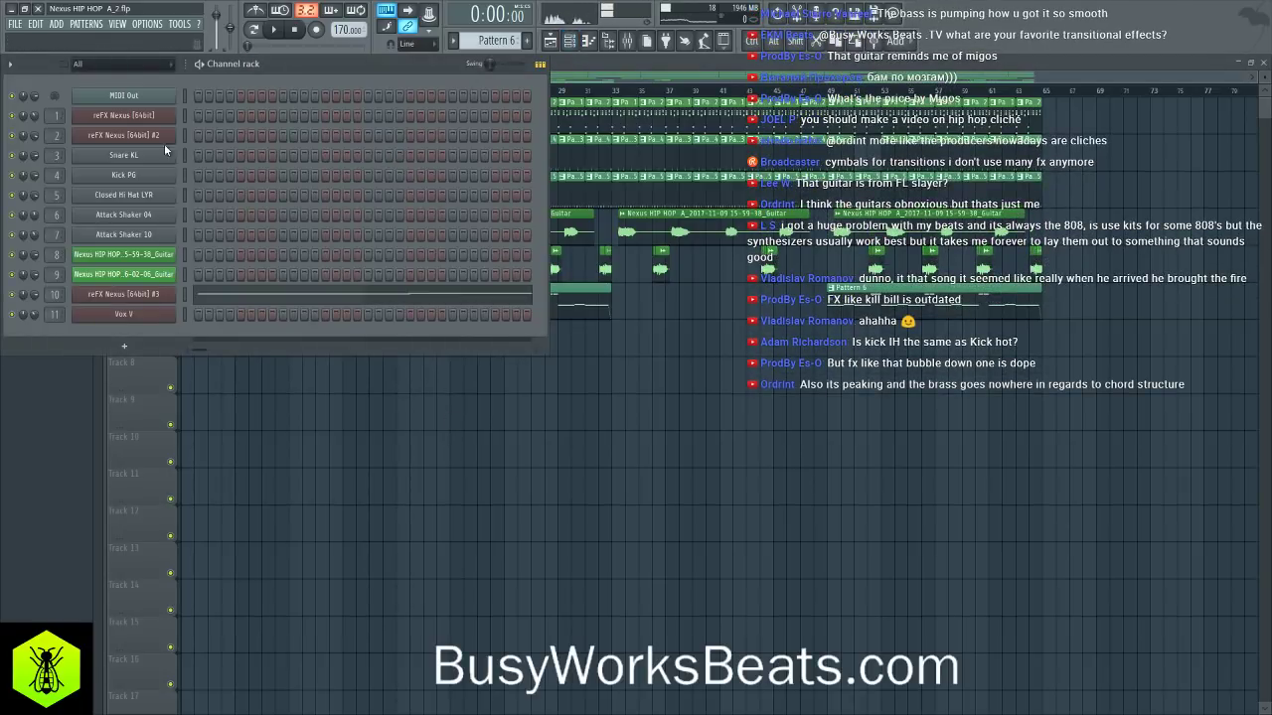
{"action": "left_click", "coordinate": [465, 381]}
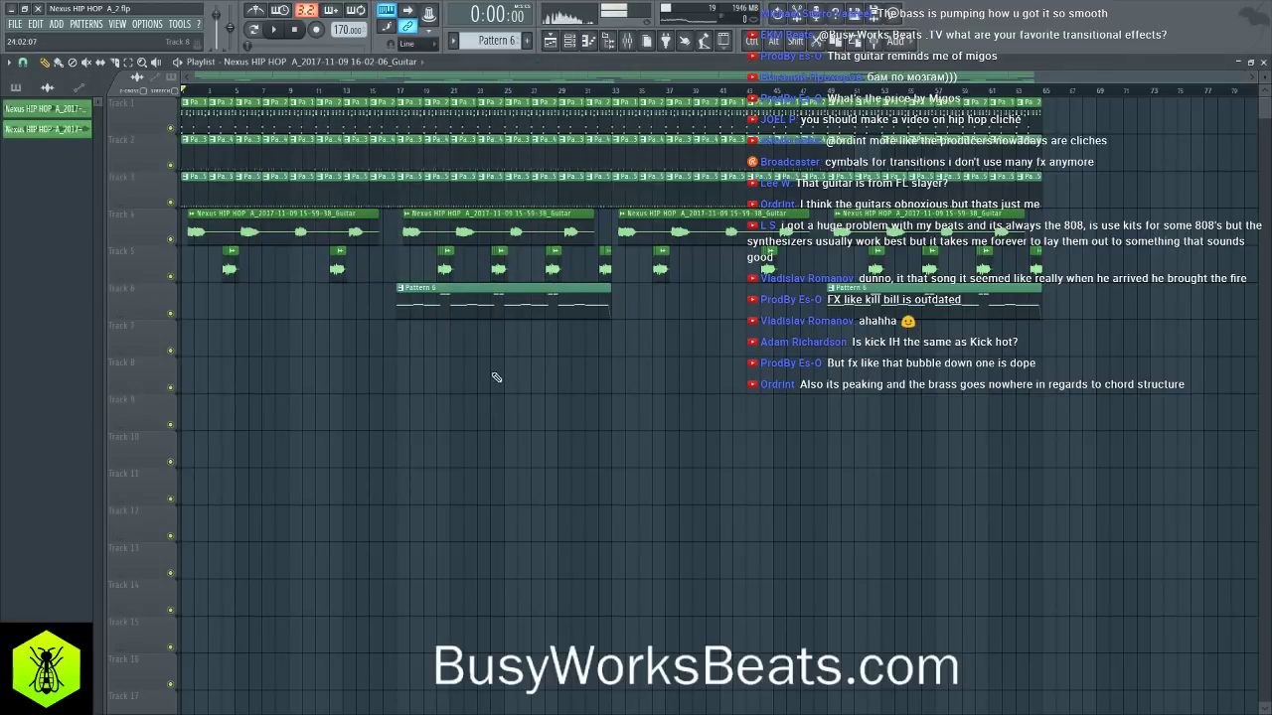